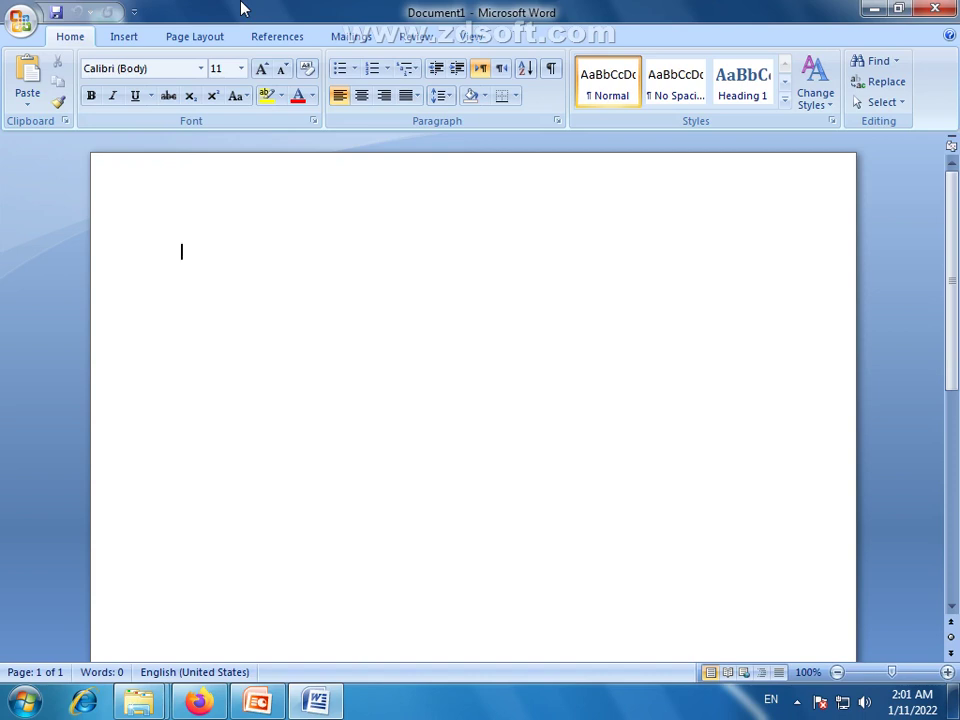
Type the headings 'Personal Information:', 'Objective:' and 'Qualification:' on separate lines
{"action": "type", "text": "Pr"}
{"action": "key", "text": "BackSpace"}
{"action": "type", "text": "ersonal"}
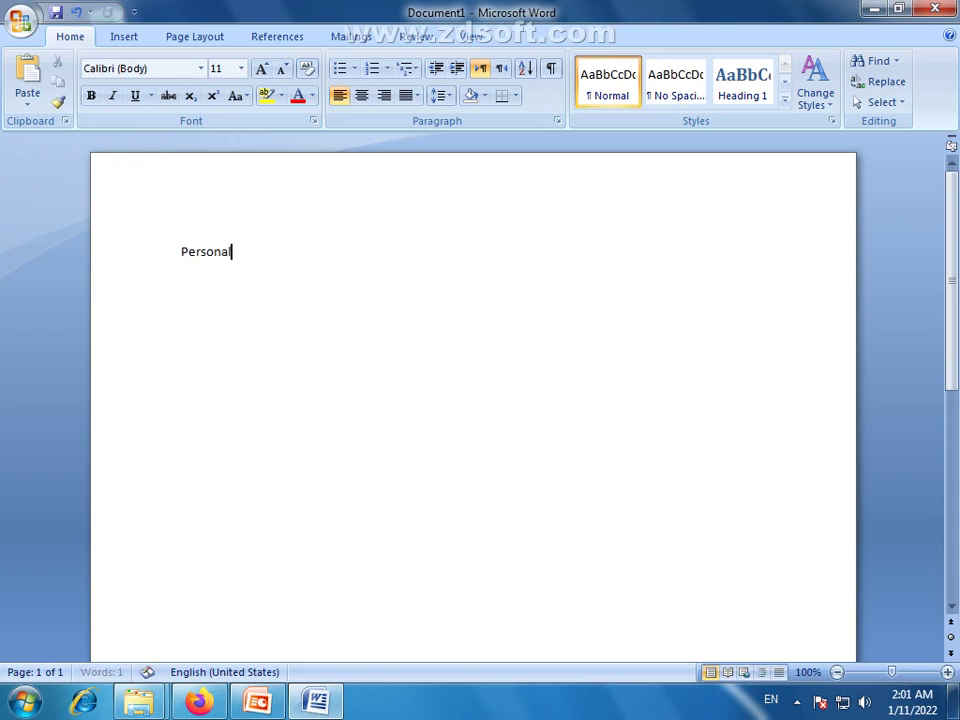
{"action": "type", "text": " Information"}
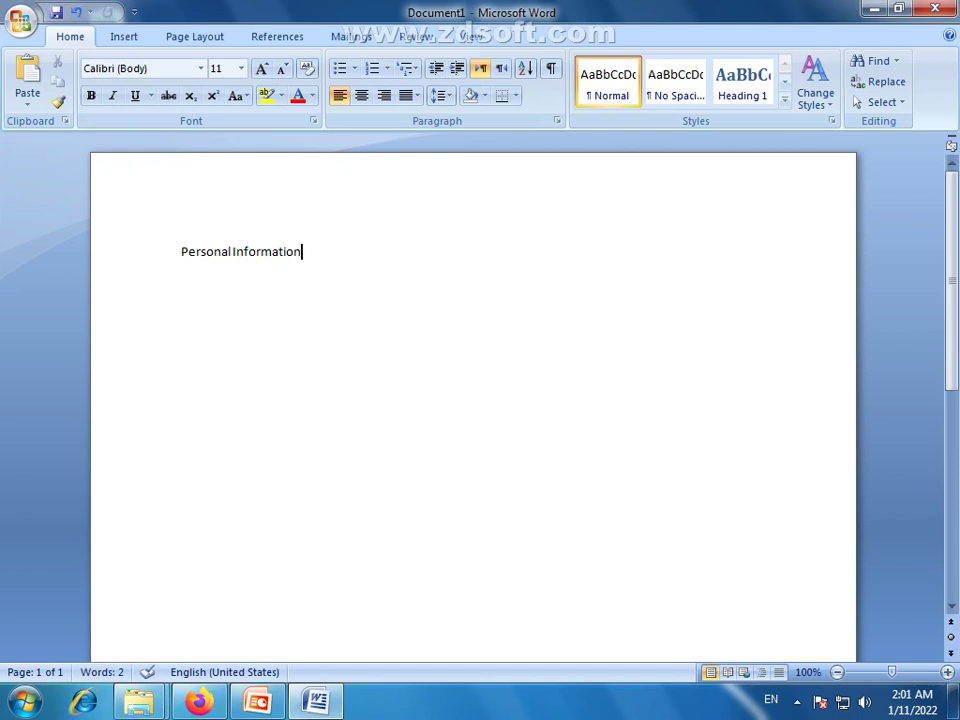
{"action": "key", "text": "Return"}
{"action": "key", "text": "Return"}
{"action": "type", "text": "Objective:"}
{"action": "left_click", "coordinate": [326, 258]}
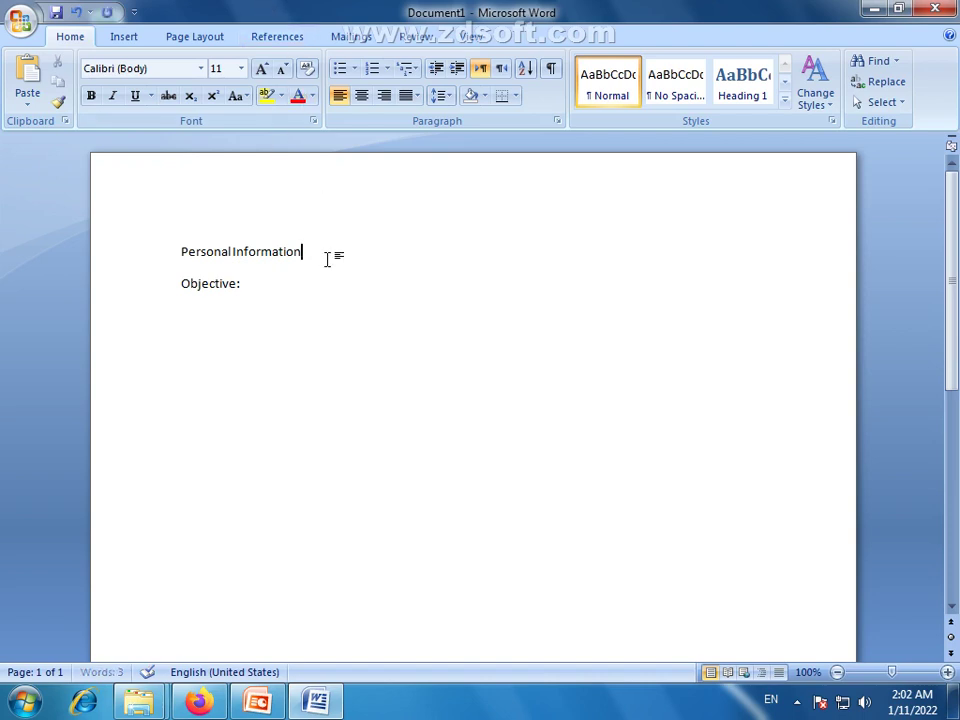
{"action": "type", "text": ":"}
{"action": "left_click", "coordinate": [280, 285]}
{"action": "key", "text": "Return"}
{"action": "type", "text": "Qualification"}
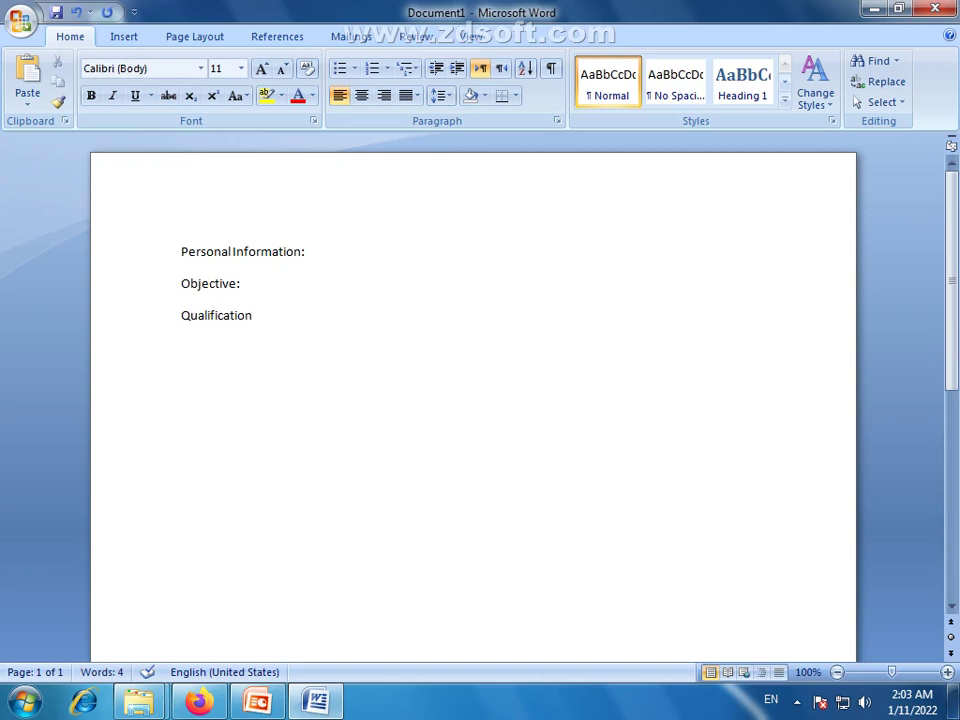
{"action": "type", "text": ":"}
Select all the document text and enlarge it to 14 pt
{"action": "key", "text": "Return"}
{"action": "key", "text": "ctrl+a"}
{"action": "left_click", "coordinate": [260, 70]}
{"action": "left_click", "coordinate": [260, 70]}
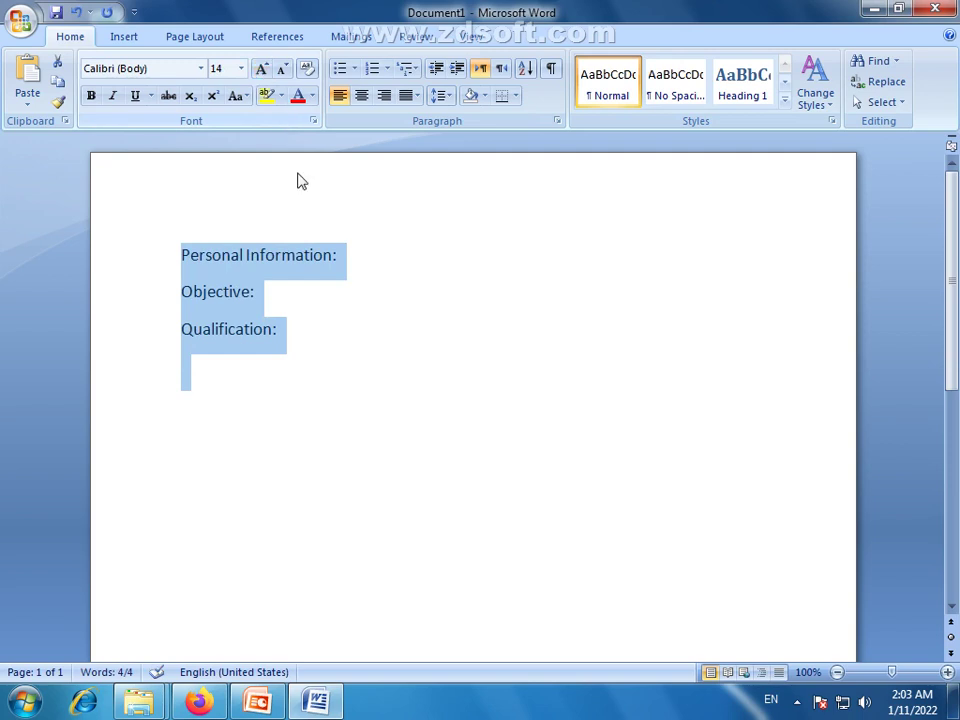
Add 'Skills:' and 'Experience:' headings and a blank line under Personal Information:
{"action": "left_click", "coordinate": [188, 382]}
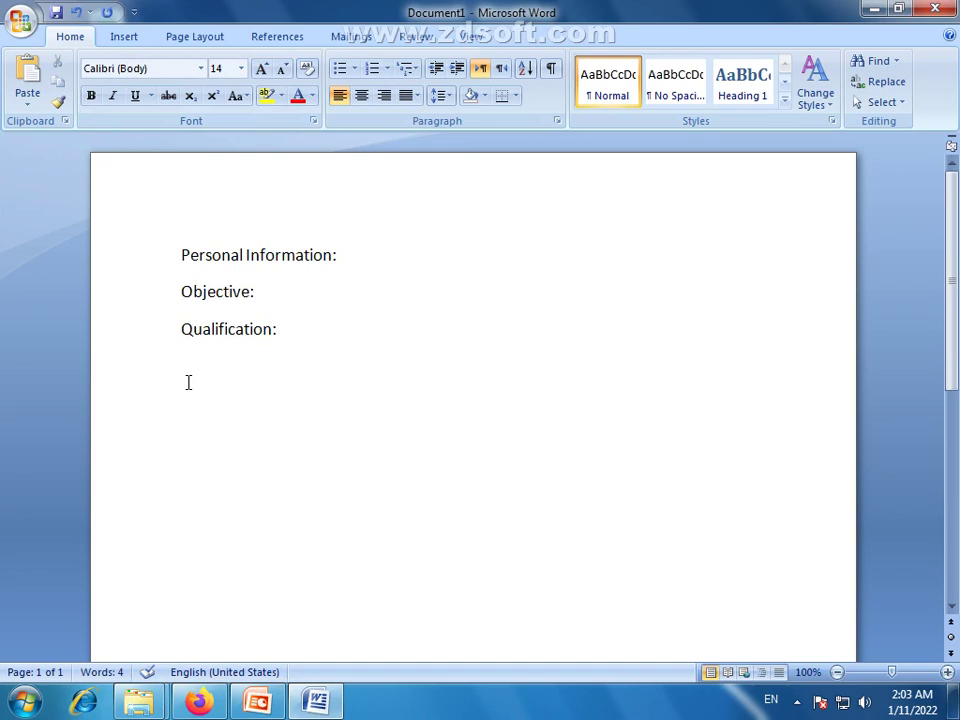
{"action": "type", "text": "Skills:"}
{"action": "key", "text": "Return"}
{"action": "type", "text": "Experience:"}
{"action": "left_click", "coordinate": [363, 254]}
{"action": "key", "text": "Return"}
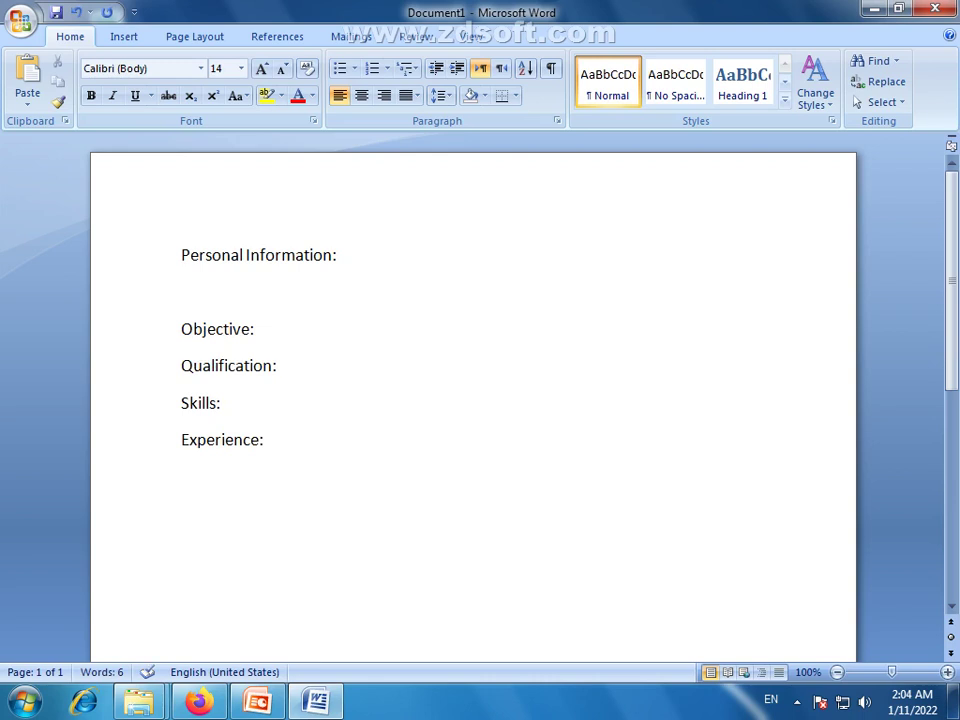
Type 'Name:' with the applicant's full name, then add a blank line beneath it
{"action": "type", "text": "Name:"}
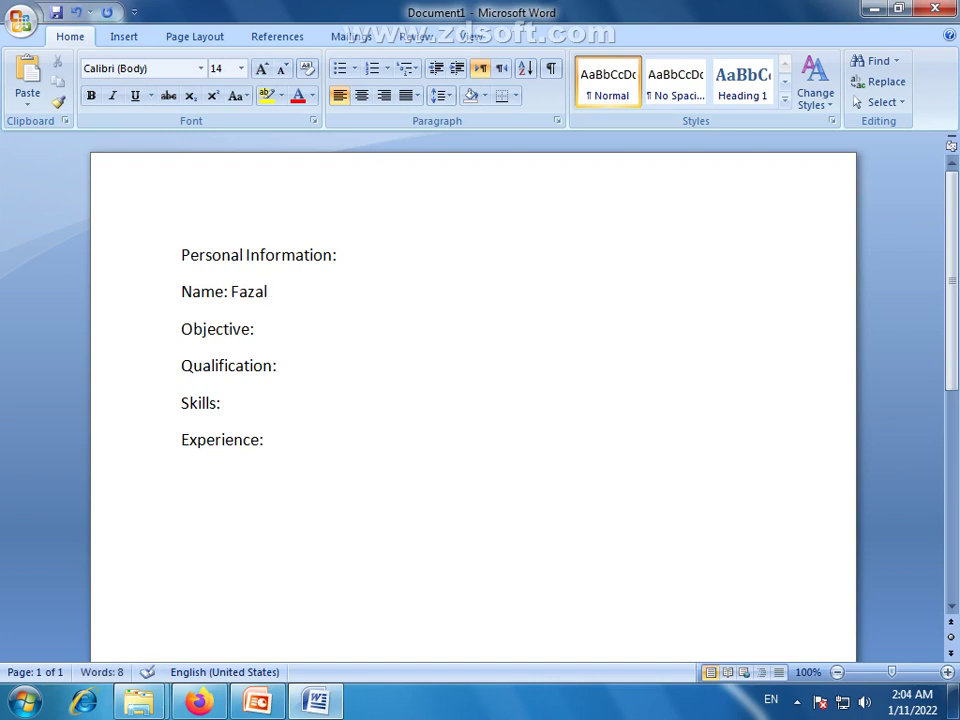
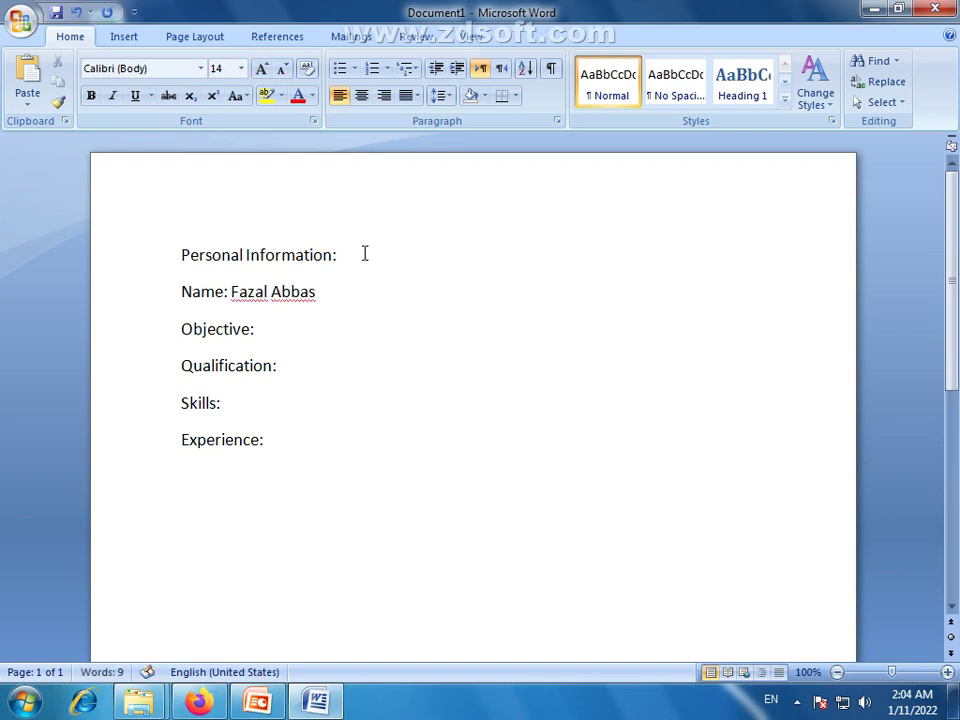
{"action": "key", "text": "Up"}
{"action": "left_click_drag", "start_coordinate": [355, 260], "coordinate": [226, 243]}
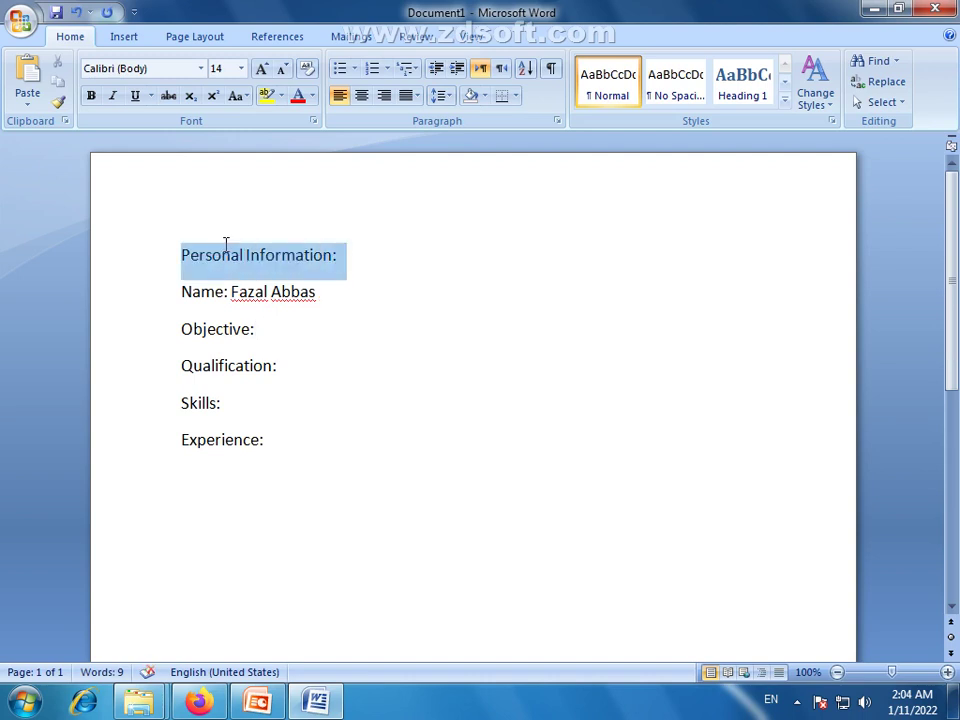
{"action": "left_click", "coordinate": [276, 291]}
{"action": "left_click_drag", "start_coordinate": [328, 296], "coordinate": [193, 293]}
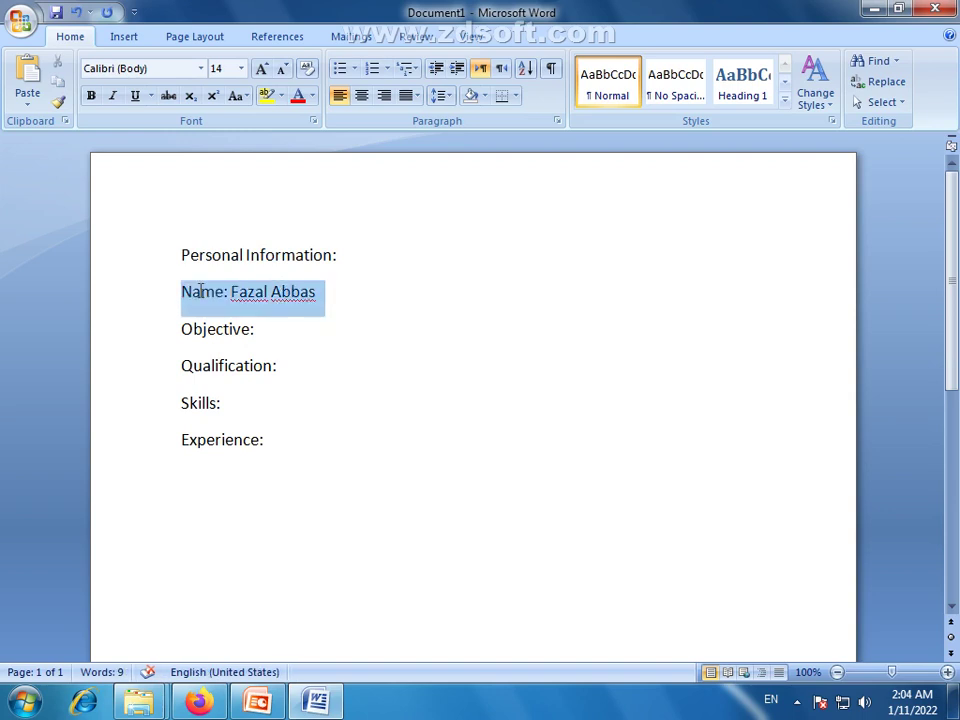
{"action": "left_click", "coordinate": [331, 309]}
{"action": "left_click_drag", "start_coordinate": [214, 255], "coordinate": [340, 256]}
{"action": "left_click_drag", "start_coordinate": [326, 304], "coordinate": [331, 328]}
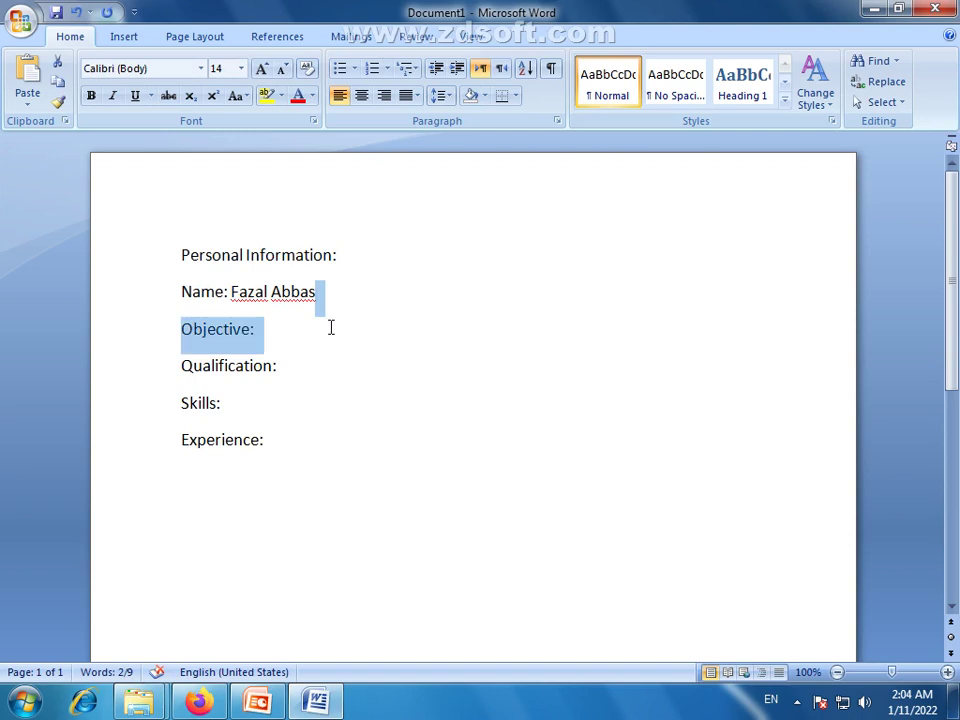
{"action": "left_click", "coordinate": [316, 306]}
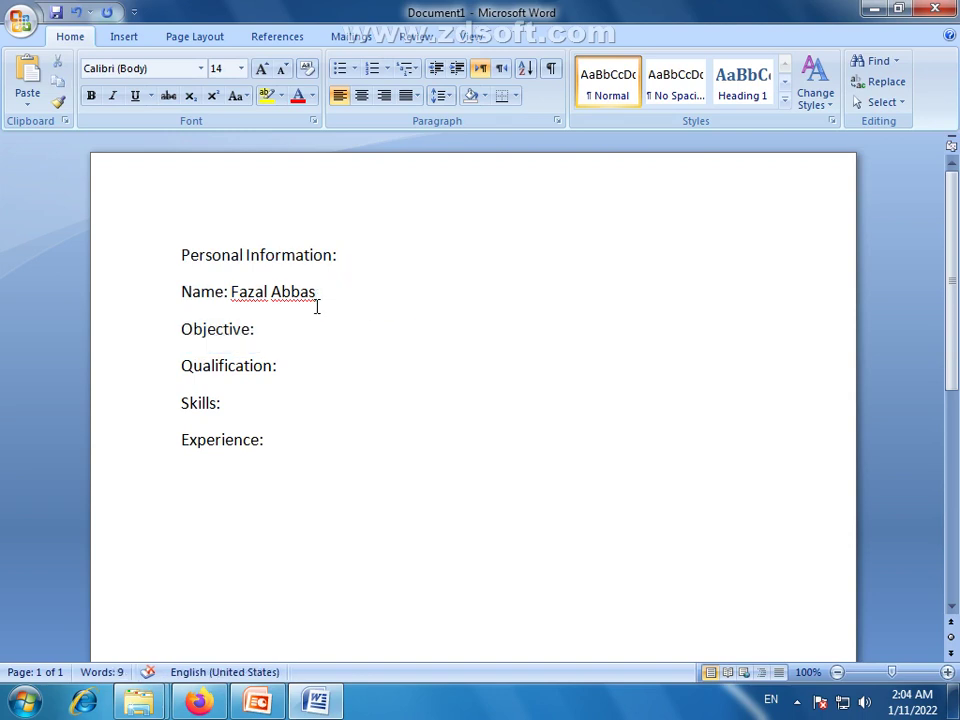
{"action": "key", "text": "Return"}
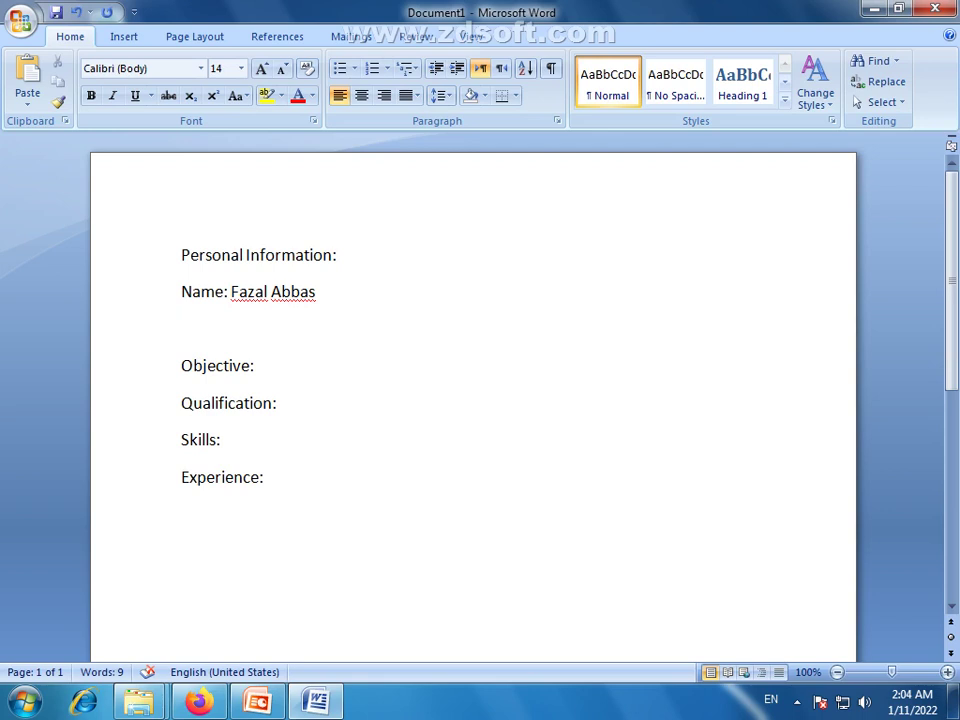
Add the 'Fataher Name:' and 'Date of Birth:' label lines below the name
{"action": "type", "text": "Fa"}
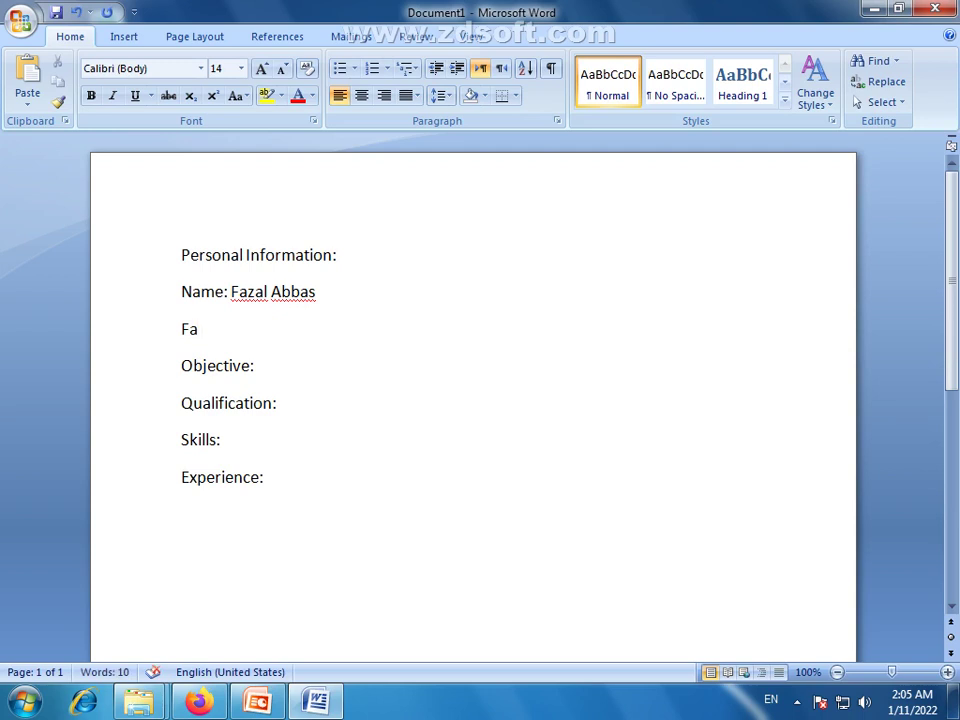
{"action": "type", "text": "taherN"}
{"action": "key", "text": "BackSpace"}
{"action": "type", "text": "N"}
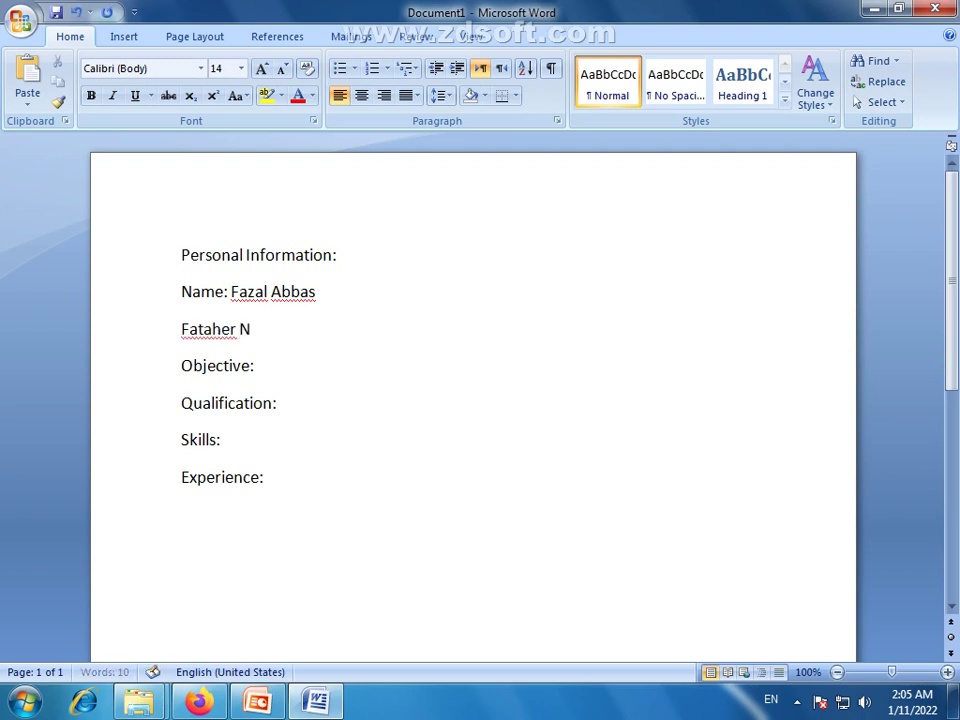
{"action": "type", "text": "ame:"}
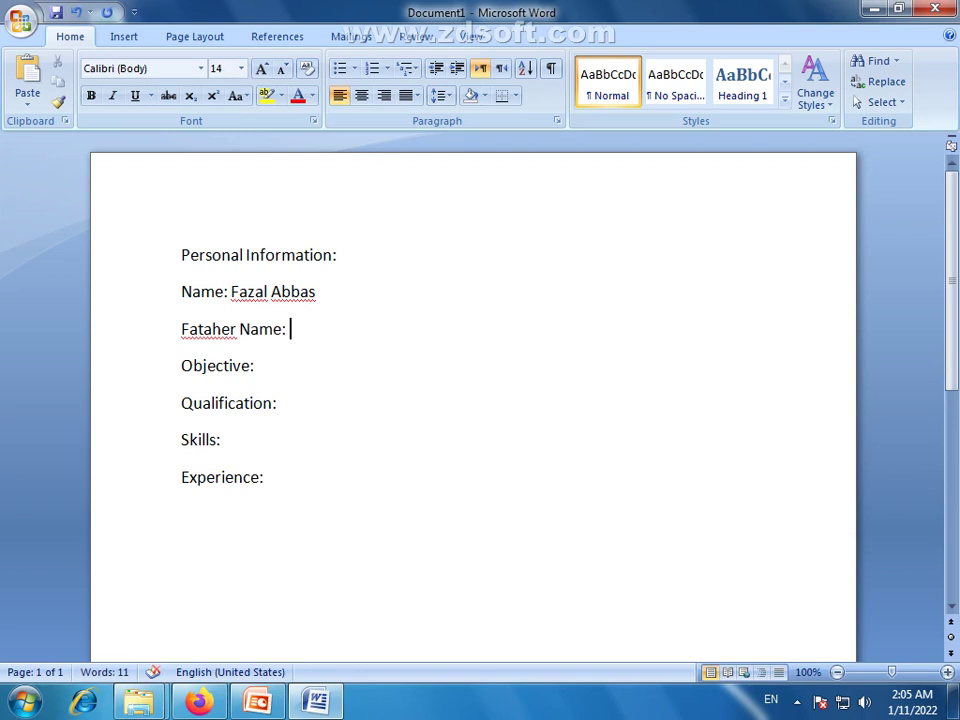
{"action": "key", "text": "Return"}
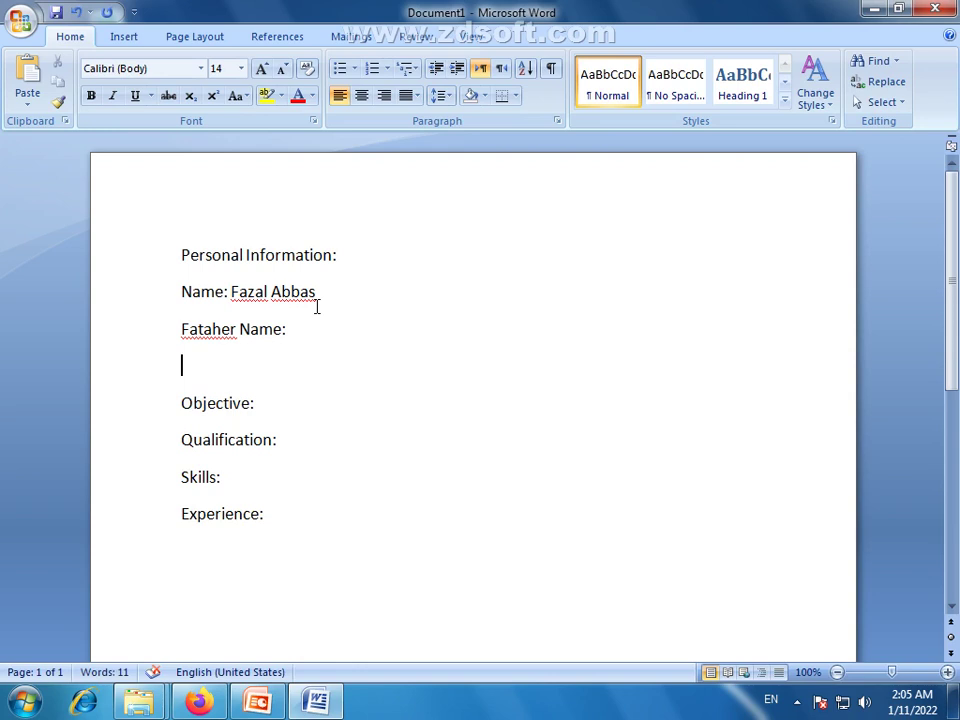
{"action": "type", "text": "Dat"}
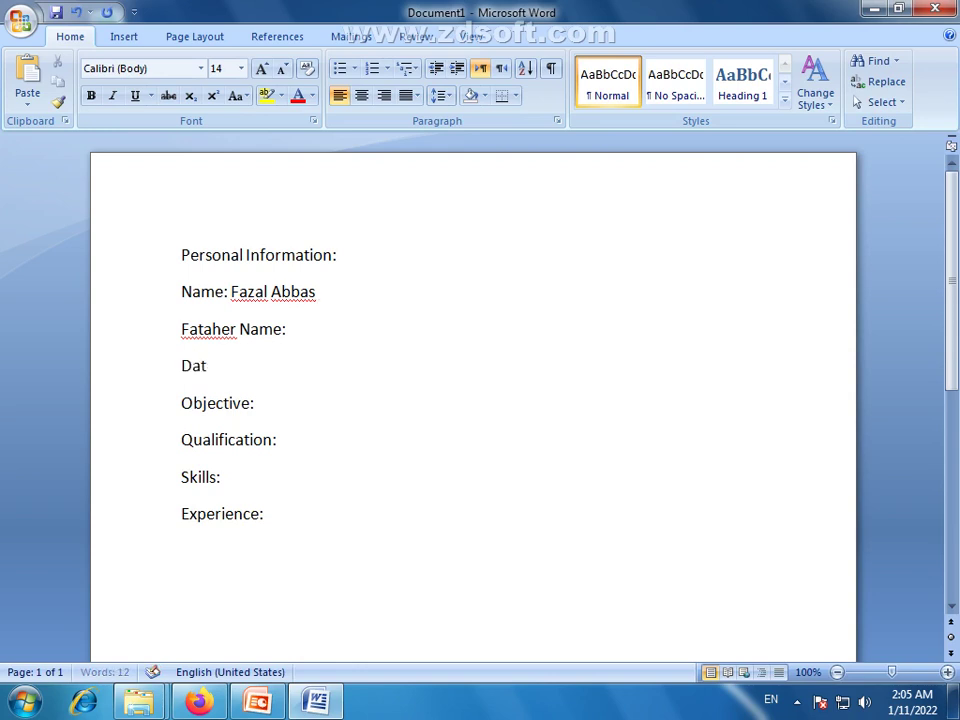
{"action": "type", "text": "e of Birth:"}
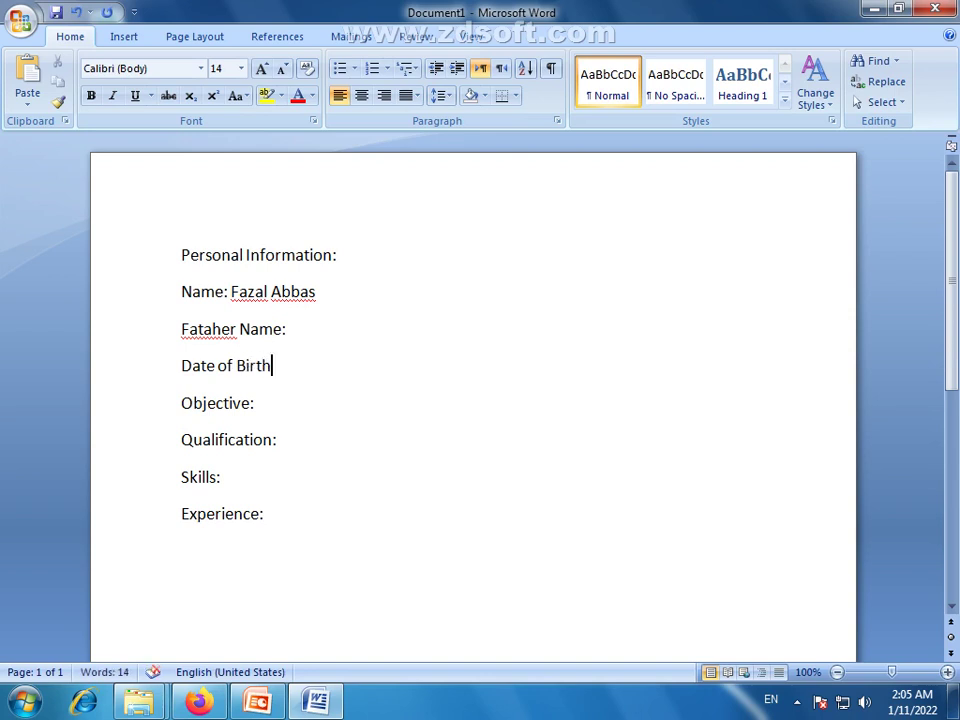
{"action": "key", "text": "Return"}
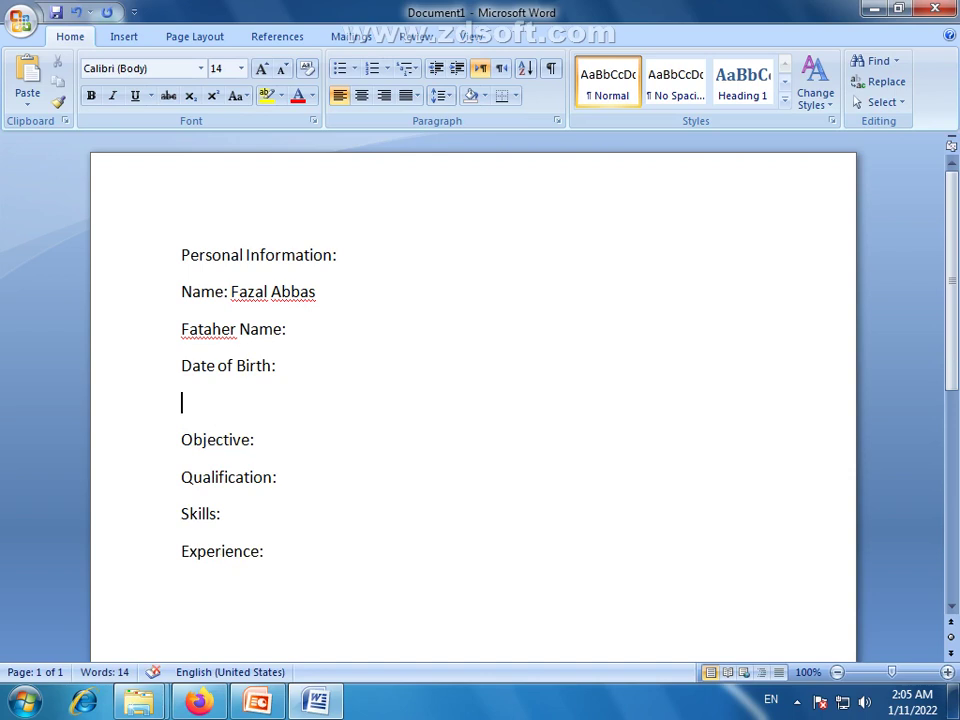
Add 'Domicile:' and 'Nationality:' lines and begin the Marital Status label
{"action": "type", "text": "Don"}
{"action": "key", "text": "BackSpace"}
{"action": "type", "text": "m"}
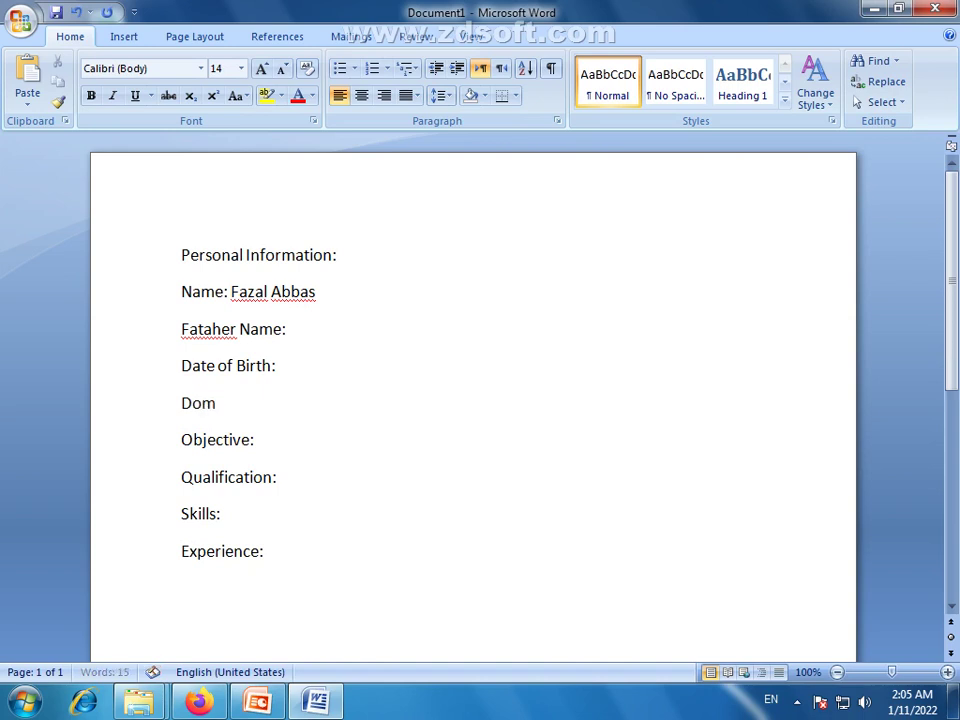
{"action": "type", "text": "icile:"}
{"action": "key", "text": "Return"}
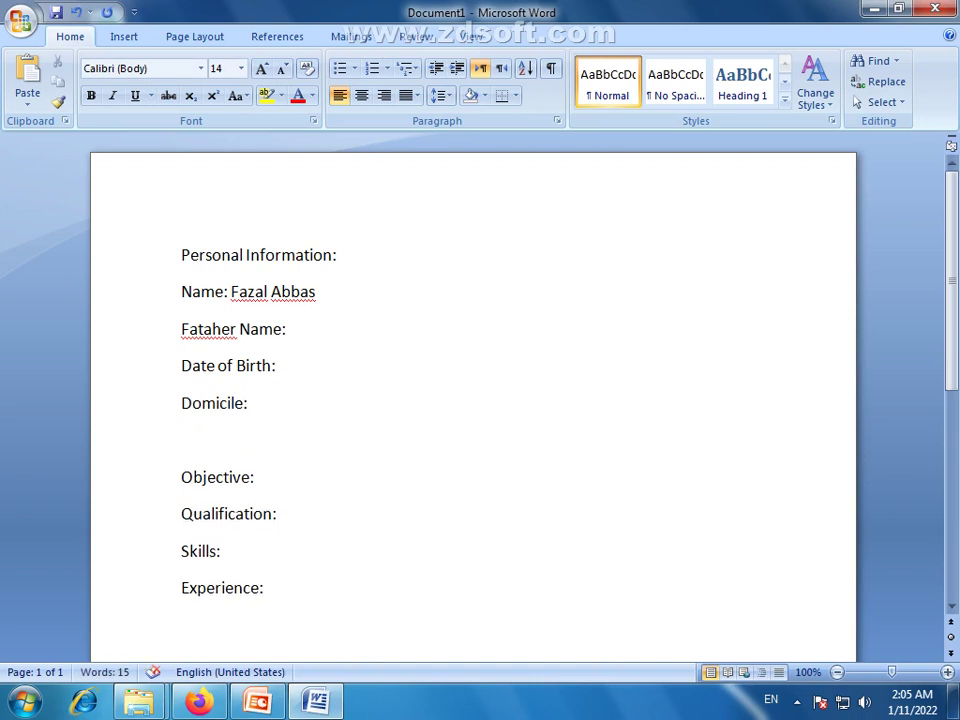
{"action": "type", "text": "National"}
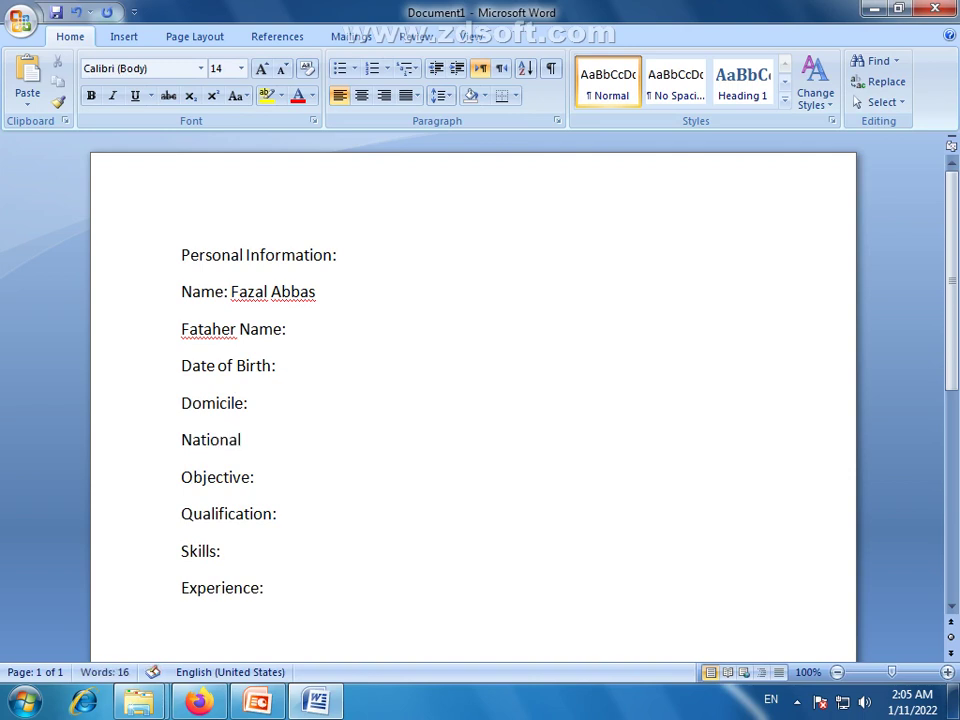
{"action": "type", "text": "ity:"}
{"action": "key", "text": "Return"}
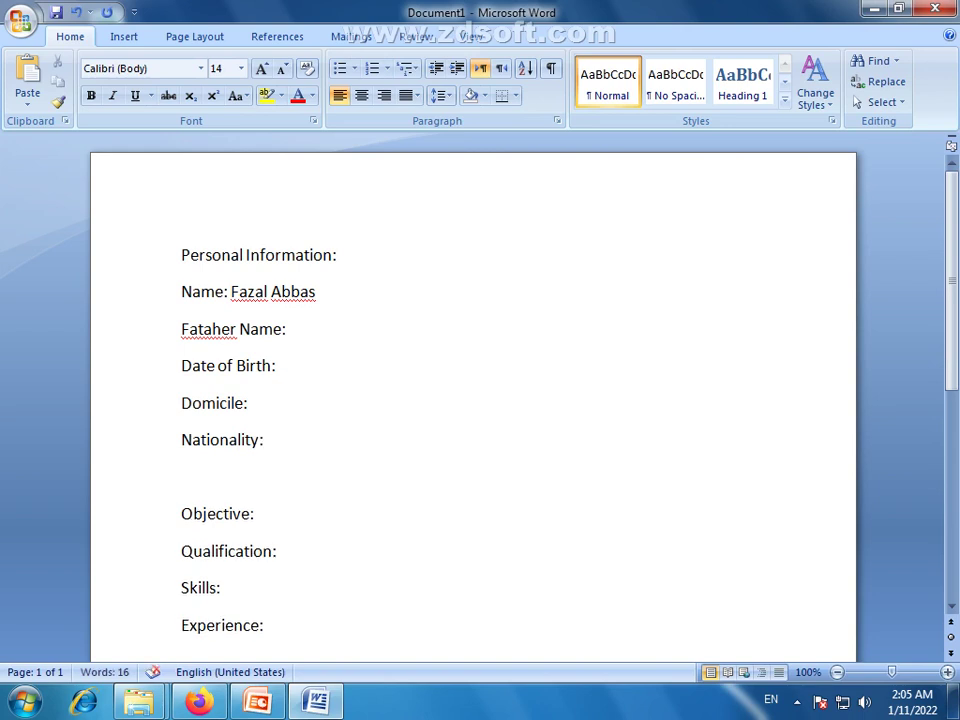
{"action": "type", "text": "MARITA"}
Finish the 'Marital Status:' label line
{"action": "key", "text": "BackSpace"}
{"action": "key", "text": "BackSpace"}
{"action": "key", "text": "BackSpace"}
{"action": "key", "text": "BackSpace"}
{"action": "key", "text": "BackSpace"}
{"action": "type", "text": "at"}
{"action": "key", "text": "BackSpace"}
{"action": "type", "text": "rital Status:"}
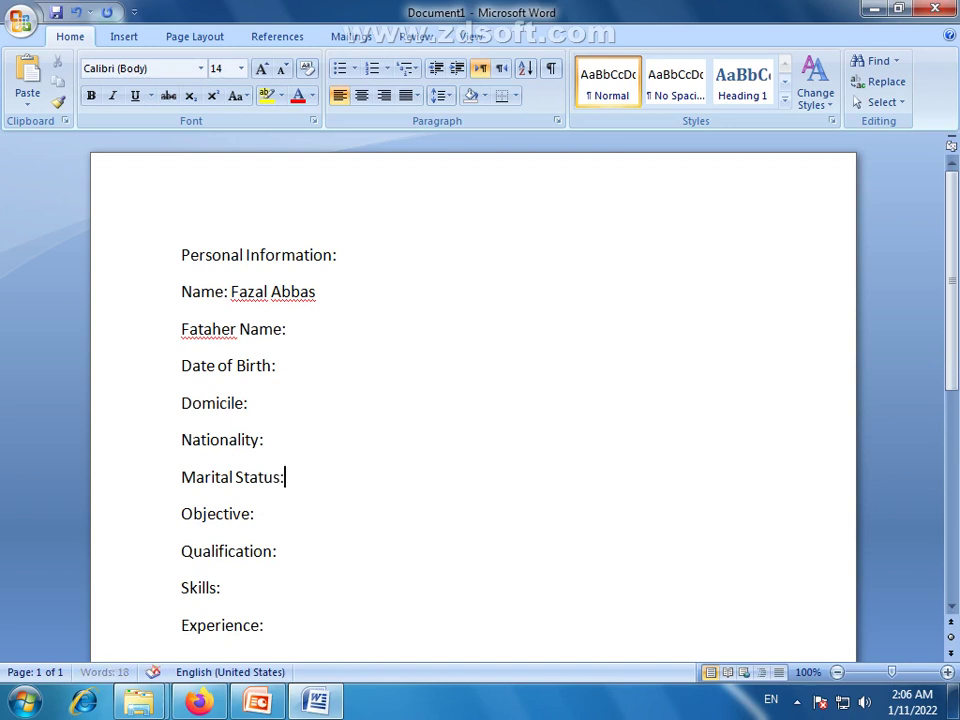
{"action": "key", "text": "Return"}
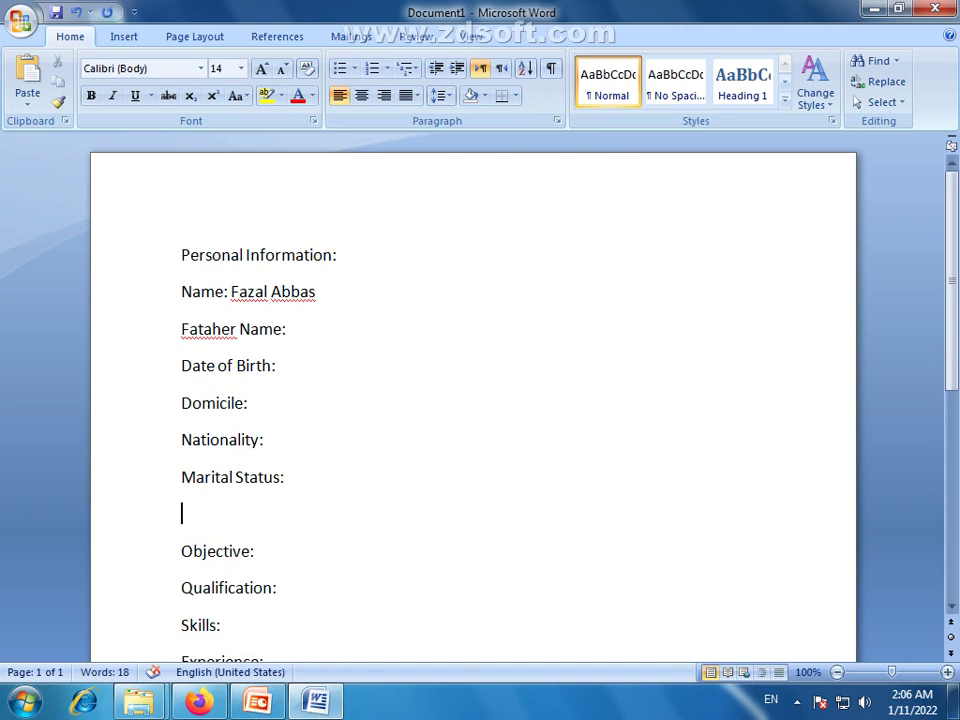
Add the 'CNIC No:' label line, fixing its typos
{"action": "type", "text": "P"}
{"action": "key", "text": "BackSpace"}
{"action": "type", "text": "Cn"}
{"action": "key", "text": "BackSpace"}
{"action": "type", "text": "NICN"}
{"action": "key", "text": "BackSpace"}
{"action": "type", "text": "Np"}
{"action": "key", "text": "BackSpace"}
{"action": "type", "text": "o:"}
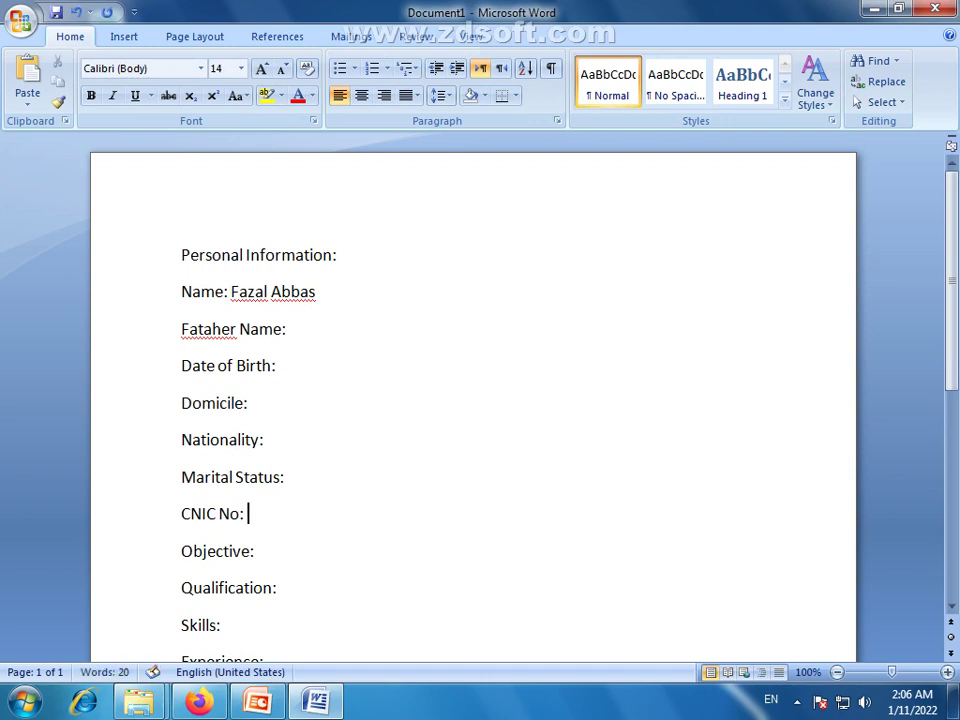
{"action": "key", "text": "BackSpace"}
{"action": "key", "text": "Return"}
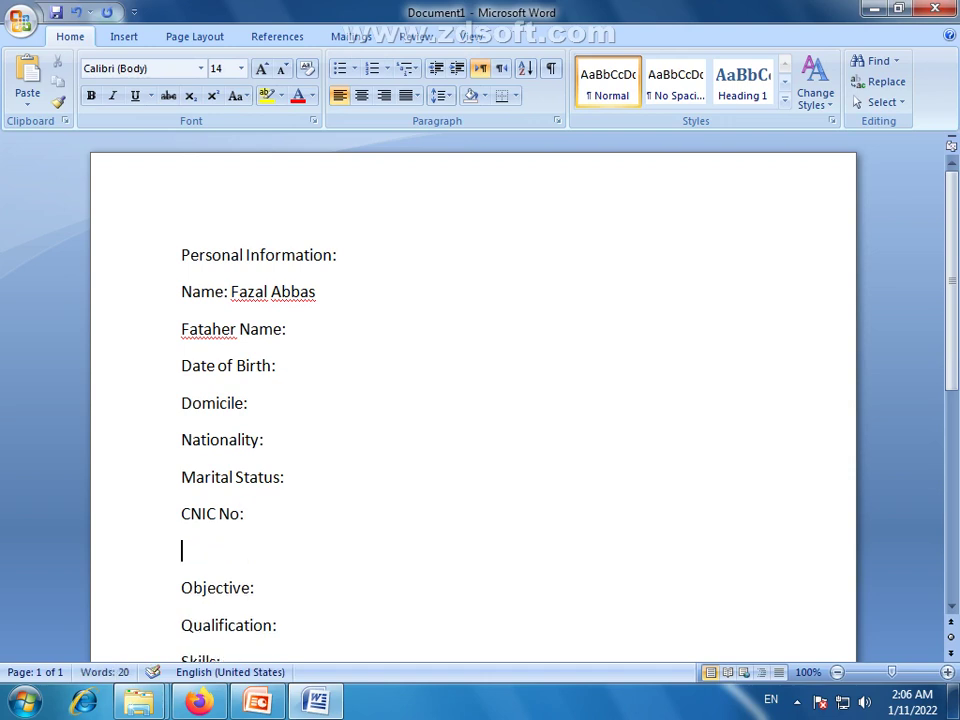
Type the 'Address:' label on the next line
{"action": "type", "text": "Addres"}
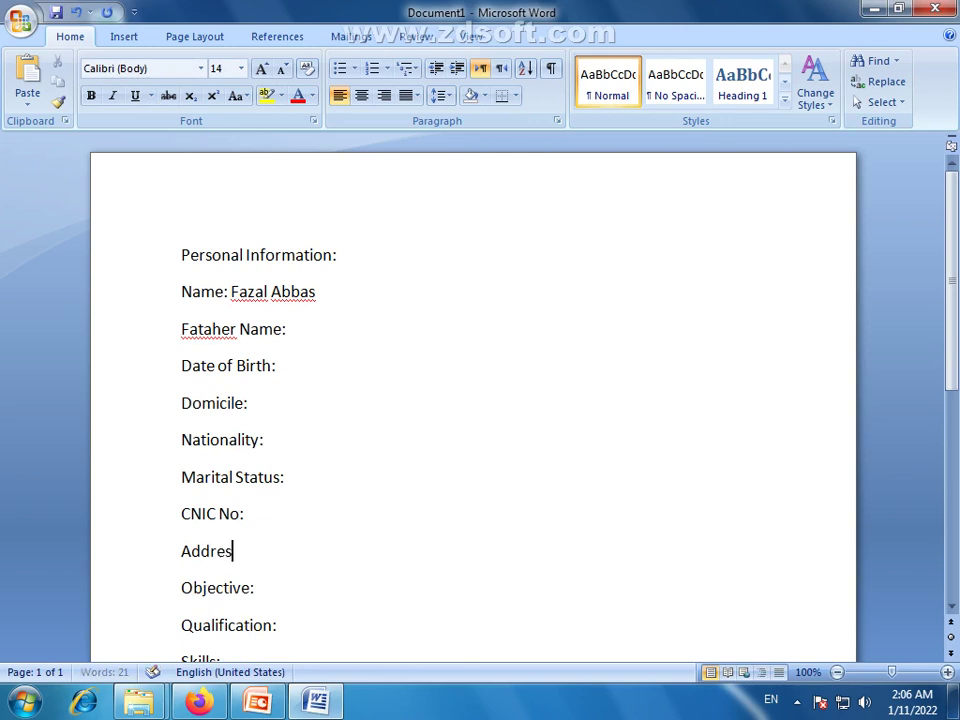
{"action": "type", "text": "s:"}
{"action": "left_click", "coordinate": [306, 329]}
{"action": "key", "text": "Return"}
{"action": "type", "text": "Cell"}
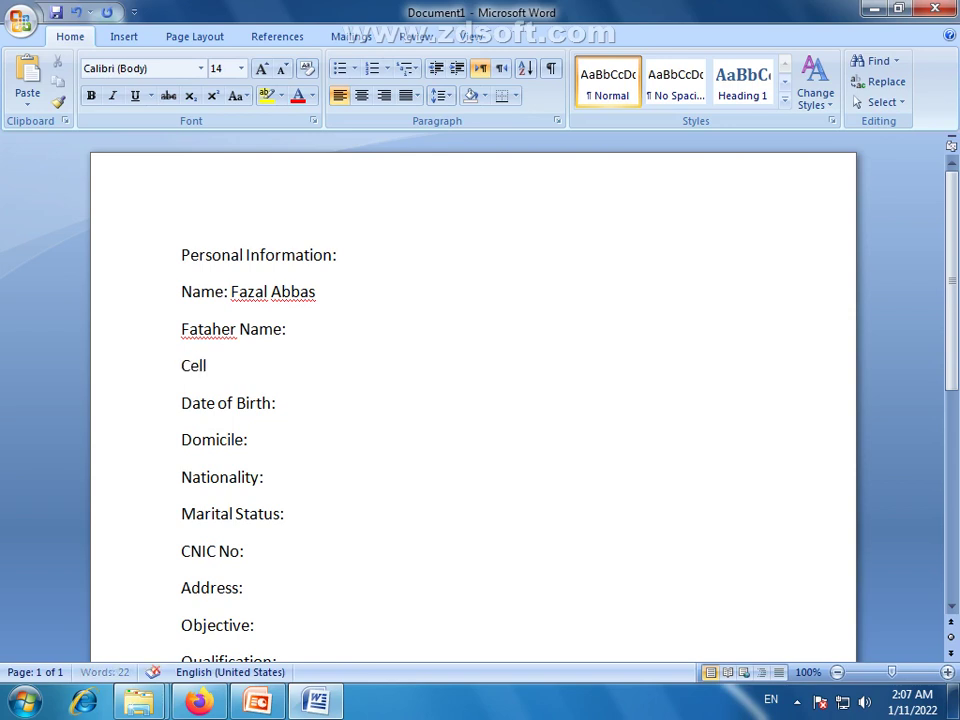
{"action": "type", "text": " #:"}
{"action": "left_click", "coordinate": [422, 470]}
{"action": "scroll", "coordinate": [321, 410], "scroll_direction": "down", "scroll_amount": 2}
{"action": "scroll", "coordinate": [321, 409], "scroll_direction": "up", "scroll_amount": 1}
{"action": "left_click_drag", "start_coordinate": [180, 210], "coordinate": [339, 218]}
{"action": "left_click", "coordinate": [335, 284]}
{"action": "left_click_drag", "start_coordinate": [292, 472], "coordinate": [184, 256]}
{"action": "scroll", "coordinate": [291, 472], "scroll_direction": "down", "scroll_amount": 1}
{"action": "scroll", "coordinate": [292, 476], "scroll_direction": "up", "scroll_amount": 1}
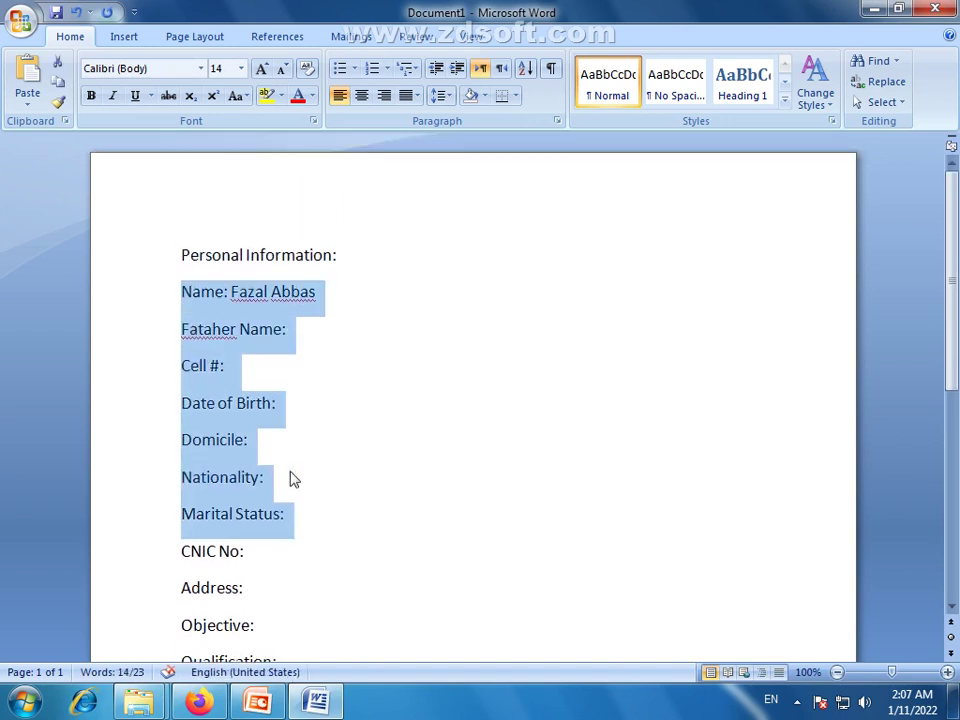
{"action": "scroll", "coordinate": [268, 446], "scroll_direction": "down", "scroll_amount": 3}
{"action": "scroll", "coordinate": [265, 440], "scroll_direction": "up", "scroll_amount": 3}
{"action": "left_click", "coordinate": [318, 477]}
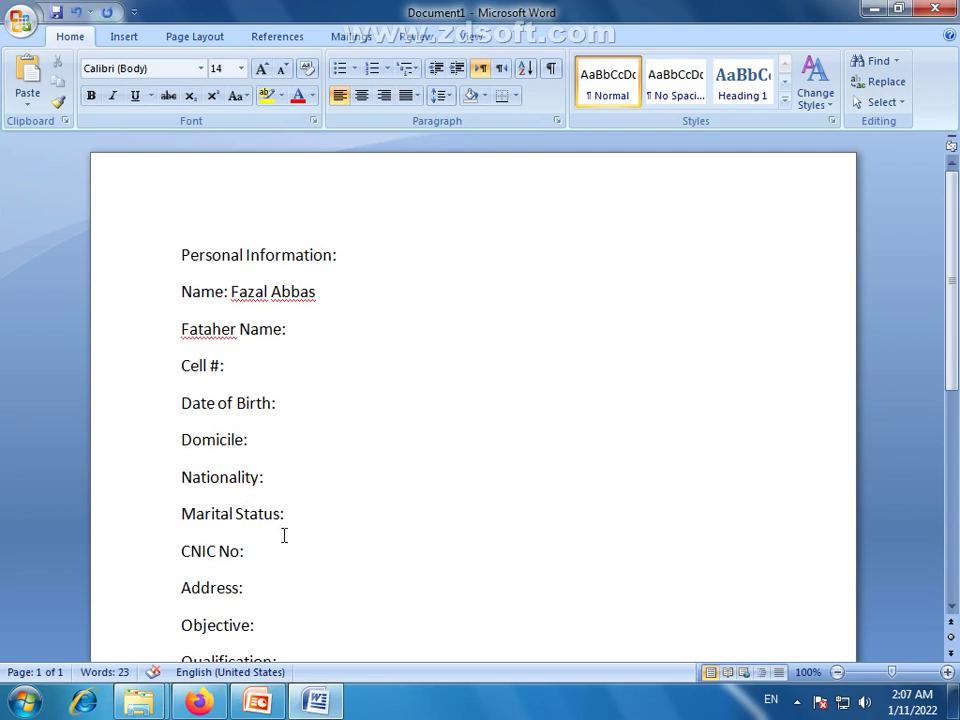
{"action": "scroll", "coordinate": [439, 469], "scroll_direction": "down", "scroll_amount": 2}
{"action": "scroll", "coordinate": [384, 443], "scroll_direction": "up", "scroll_amount": 2}
{"action": "left_click", "coordinate": [252, 590]}
Apply diamond-arrow bullets to the nine detail lines from Name: to Address:
{"action": "left_click_drag", "start_coordinate": [251, 590], "coordinate": [185, 293]}
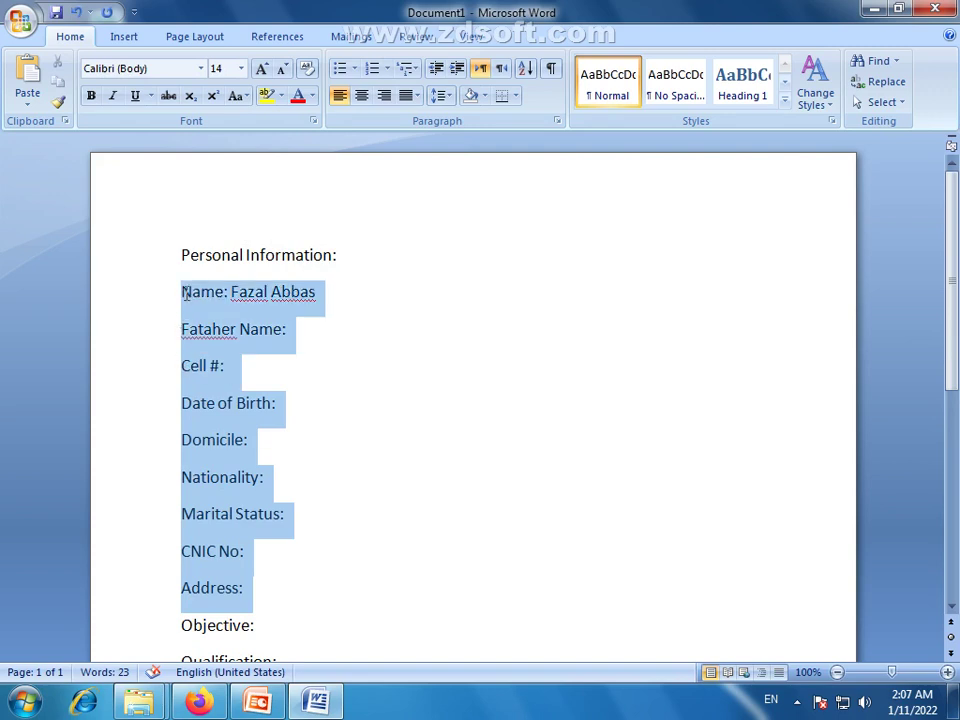
{"action": "left_click", "coordinate": [355, 69]}
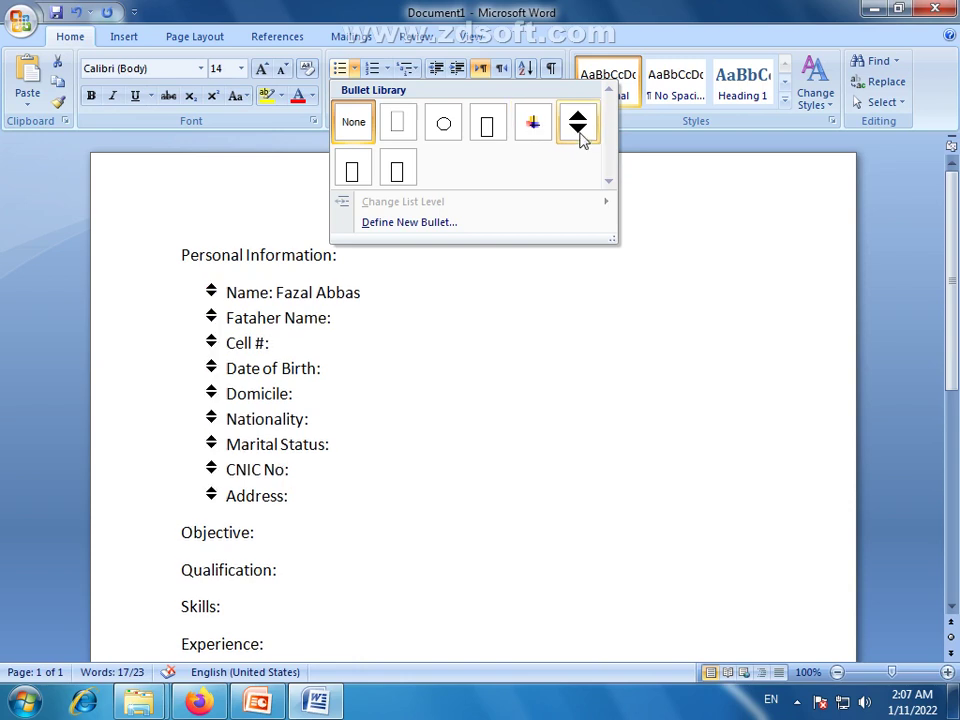
{"action": "left_click", "coordinate": [578, 125]}
{"action": "left_click", "coordinate": [277, 295]}
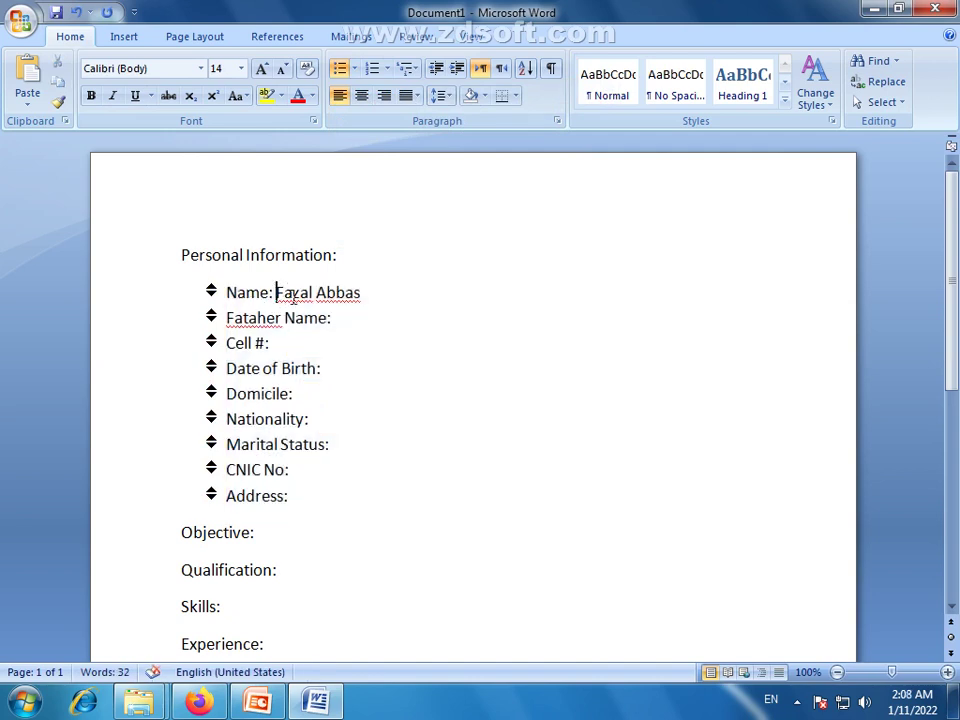
Tab the name value into the value column and copy it onto the Fataher Name line
{"action": "key", "text": "Tab"}
{"action": "key", "text": "Tab"}
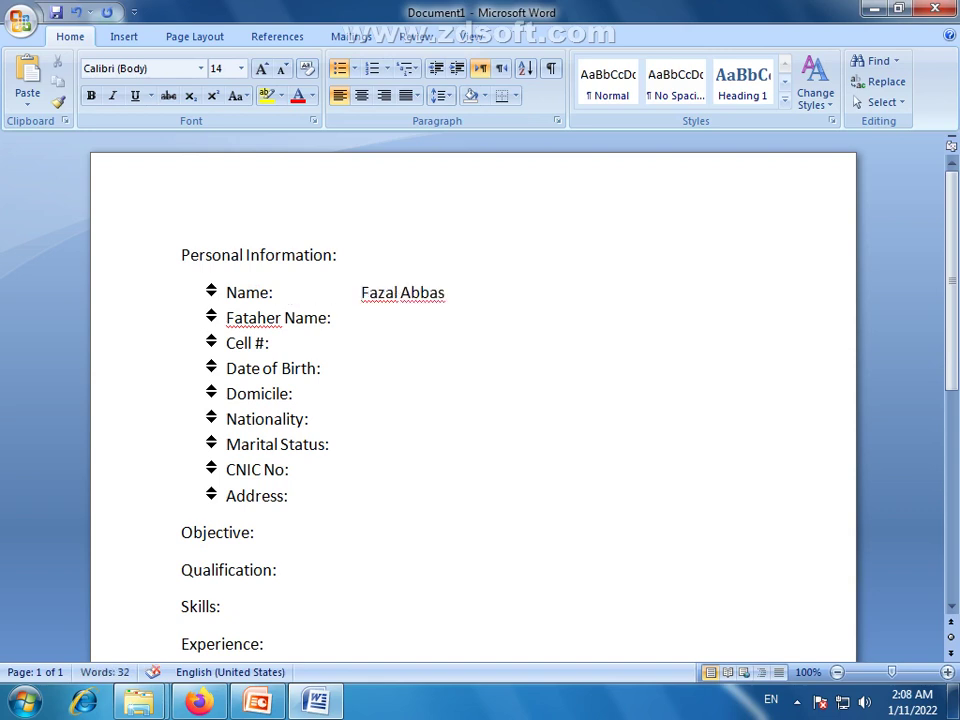
{"action": "key", "text": "Tab"}
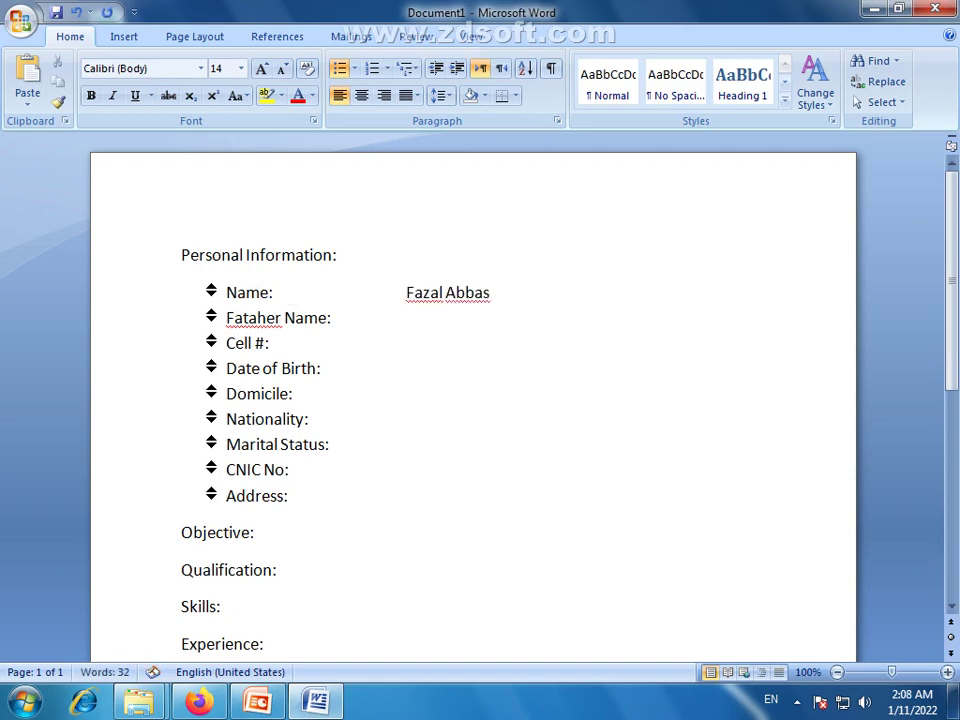
{"action": "left_click", "coordinate": [333, 318]}
{"action": "key", "text": "Tab"}
{"action": "key", "text": "Tab"}
{"action": "key", "text": "Tab"}
{"action": "left_click_drag", "start_coordinate": [490, 292], "coordinate": [420, 304]}
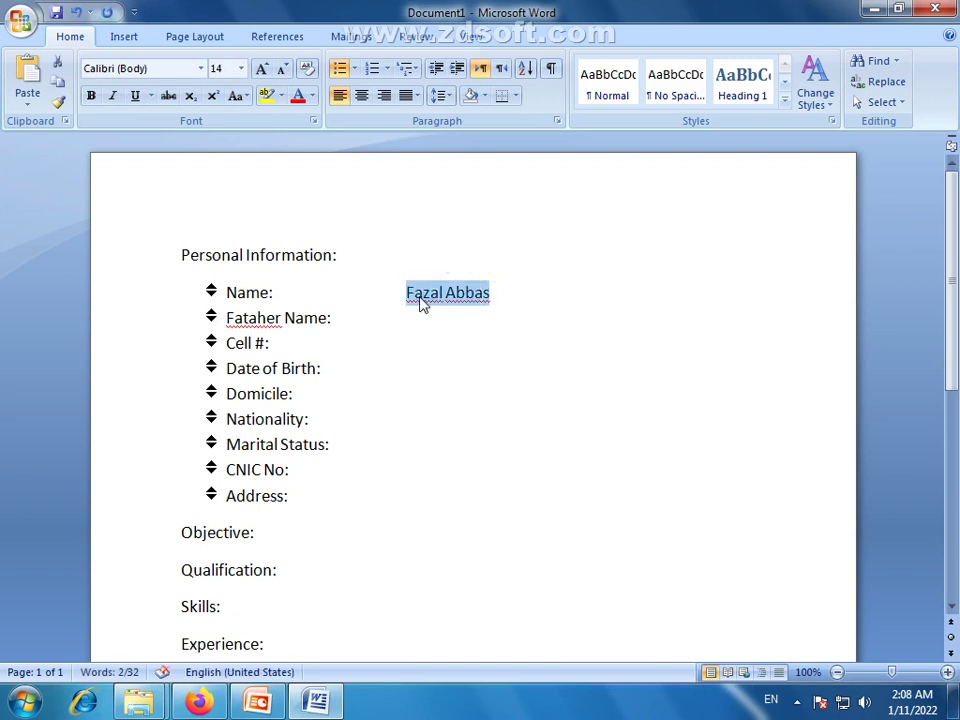
{"action": "left_click", "coordinate": [431, 325]}
{"action": "left_click_drag", "start_coordinate": [482, 300], "coordinate": [413, 304]}
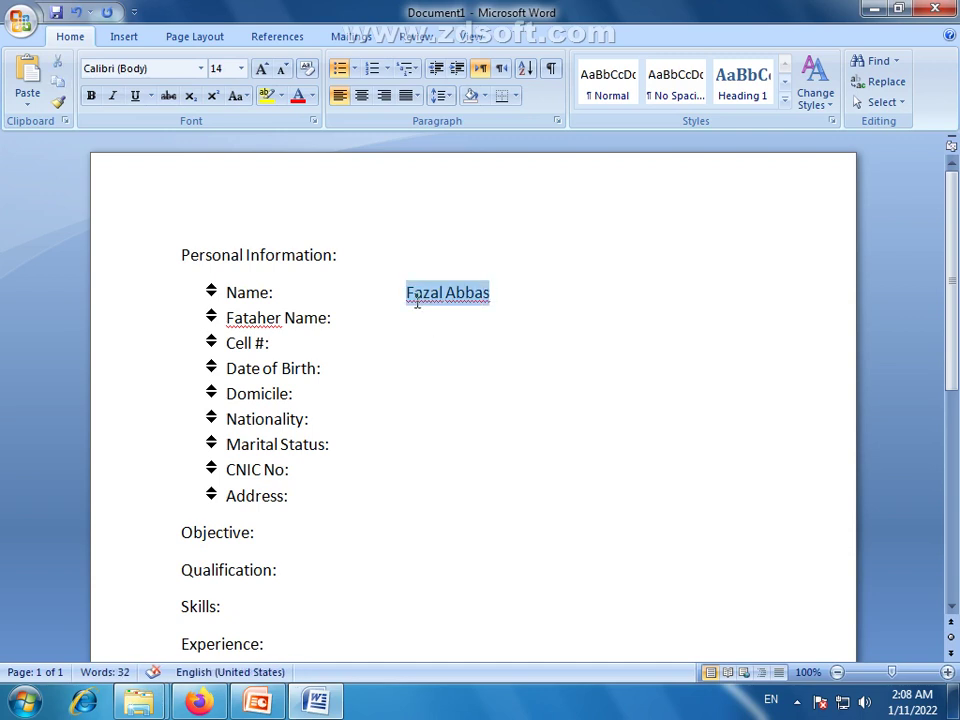
{"action": "key", "text": "ctrl+c"}
{"action": "left_click", "coordinate": [413, 323]}
{"action": "key", "text": "ctrl+v"}
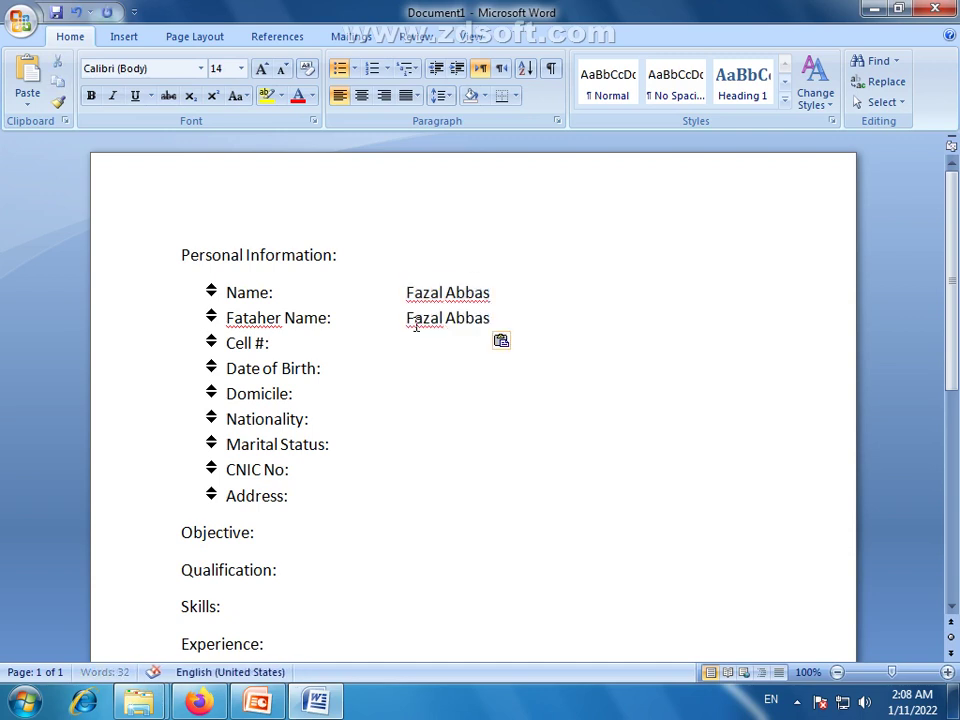
Enter the cell number and prefix the father's name on the Fataher Name line
{"action": "left_click", "coordinate": [274, 343]}
{"action": "key", "text": "Tab"}
{"action": "key", "text": "Tab"}
{"action": "type", "text": "02"}
{"action": "key", "text": "BackSpace"}
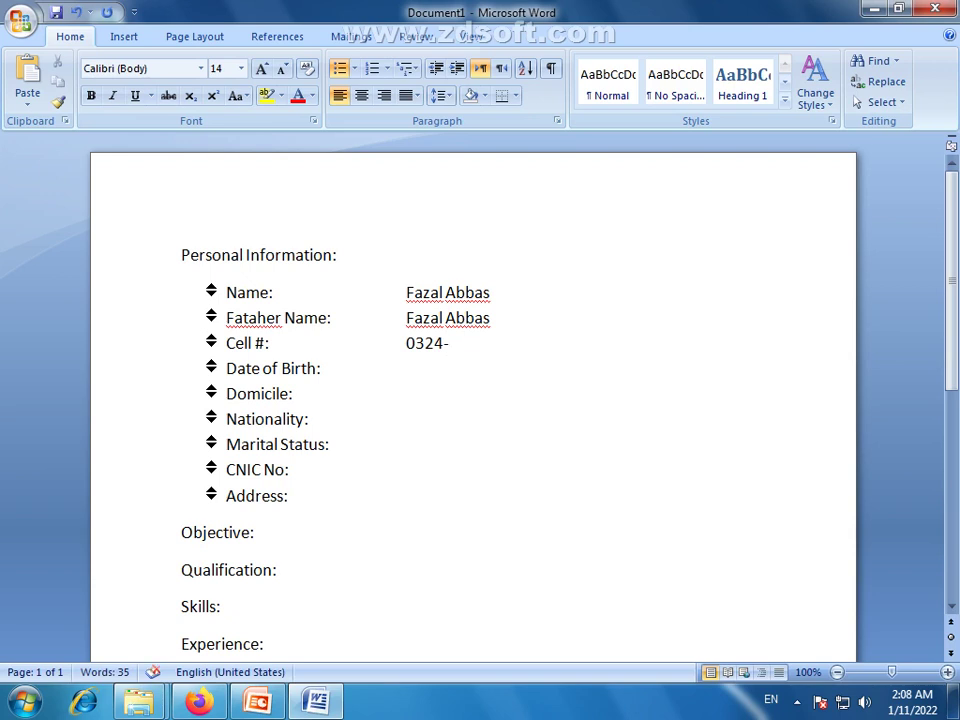
{"action": "left_click", "coordinate": [406, 318]}
{"action": "type", "text": "Muahmmad"}
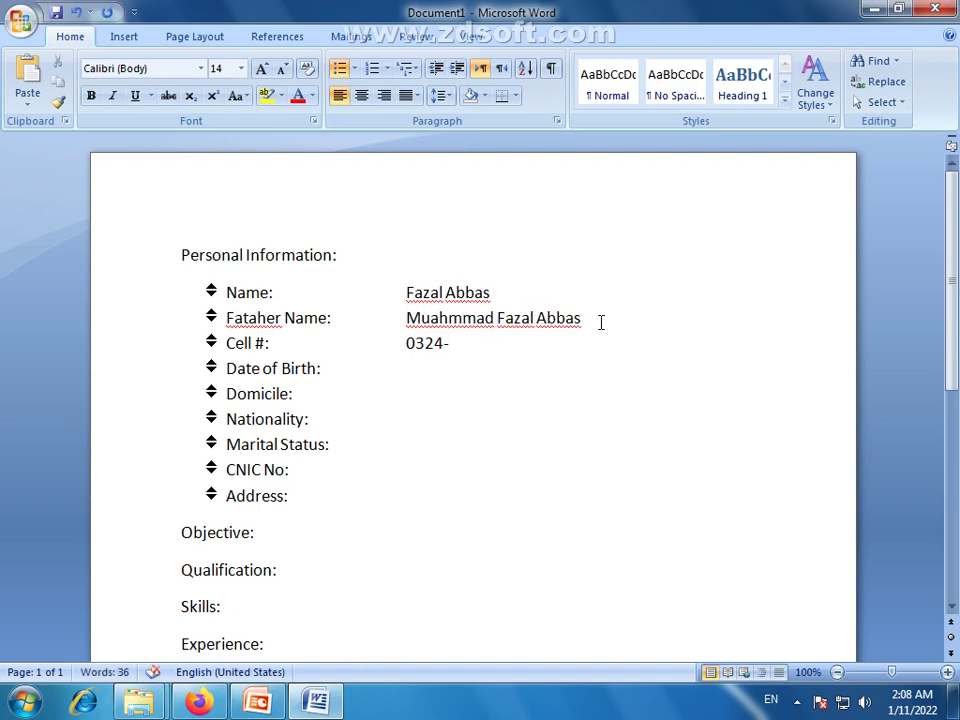
{"action": "left_click", "coordinate": [466, 341]}
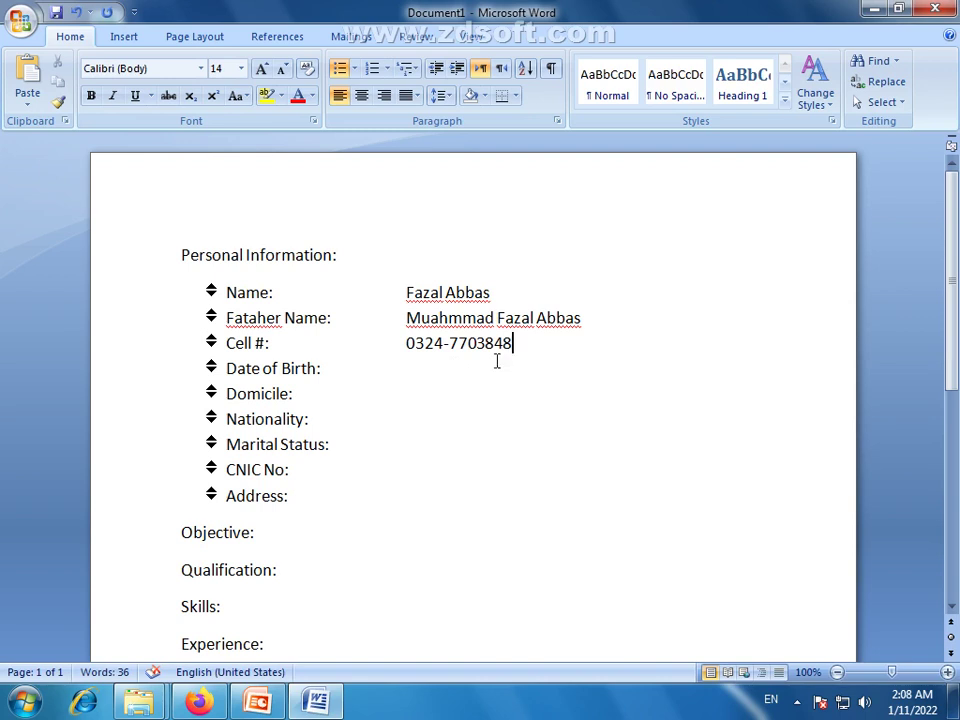
Enter the date of birth, correcting its month, and begin the domicile 'Faisalabad'
{"action": "left_click", "coordinate": [324, 369]}
{"action": "key", "text": "Tab"}
{"action": "type", "text": "02-02-2002"}
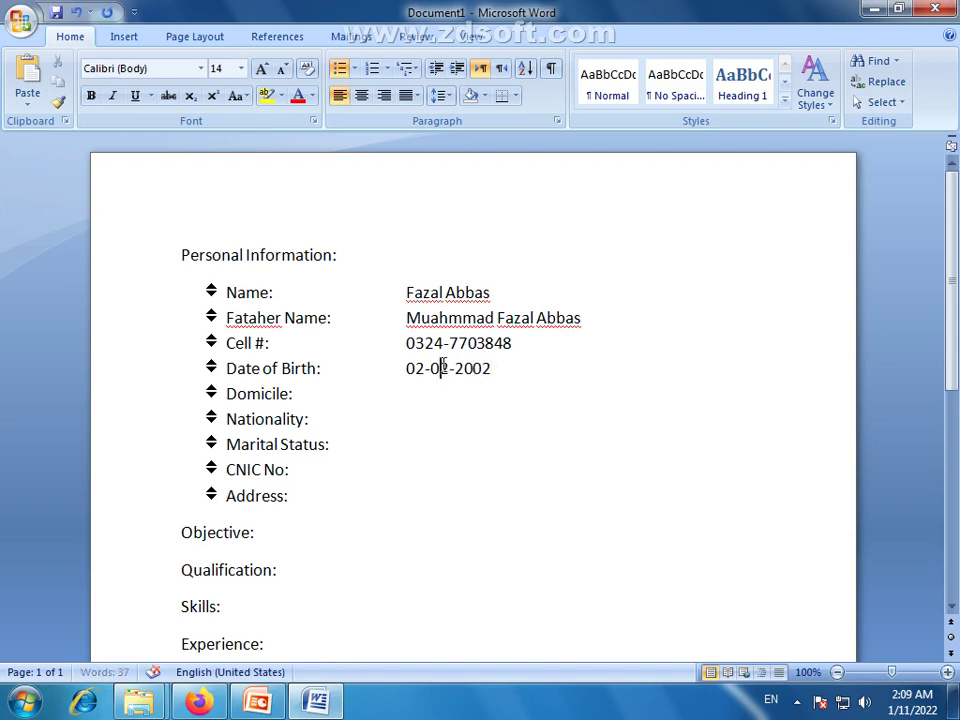
{"action": "left_click_drag", "start_coordinate": [441, 368], "coordinate": [449, 369]}
{"action": "type", "text": "4"}
{"action": "left_click", "coordinate": [518, 372]}
{"action": "type", "text": "Faisalabad"}
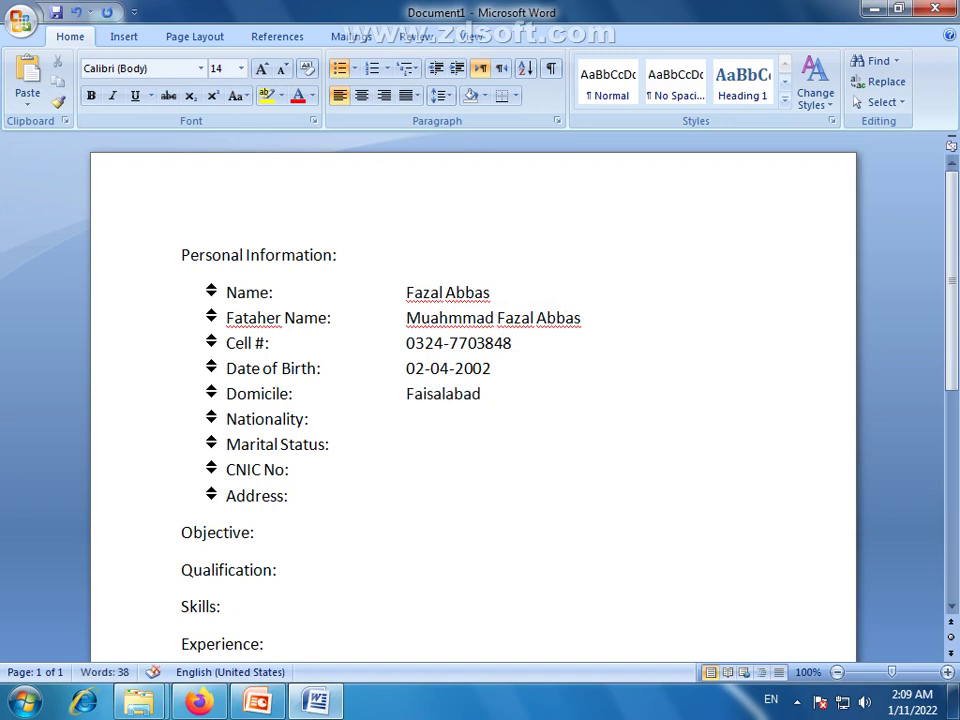
{"action": "type", "text": " (Pua"}
Complete domicile 'Faisalabad (Punjab)' and fill nationality 'Pakistan' and marital status 'Single'
{"action": "key", "text": "BackSpace"}
{"action": "type", "text": "njan"}
{"action": "key", "text": "BackSpace"}
{"action": "type", "text": "b)"}
{"action": "left_click", "coordinate": [332, 422]}
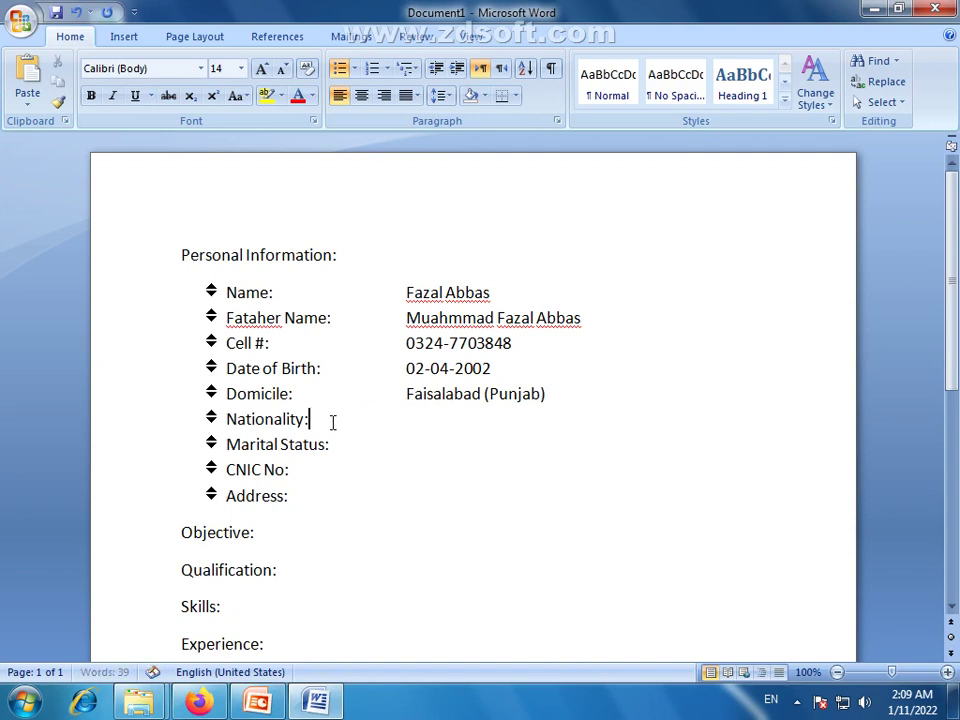
{"action": "key", "text": "Tab"}
{"action": "key", "text": "Tab"}
{"action": "type", "text": "Pakistan"}
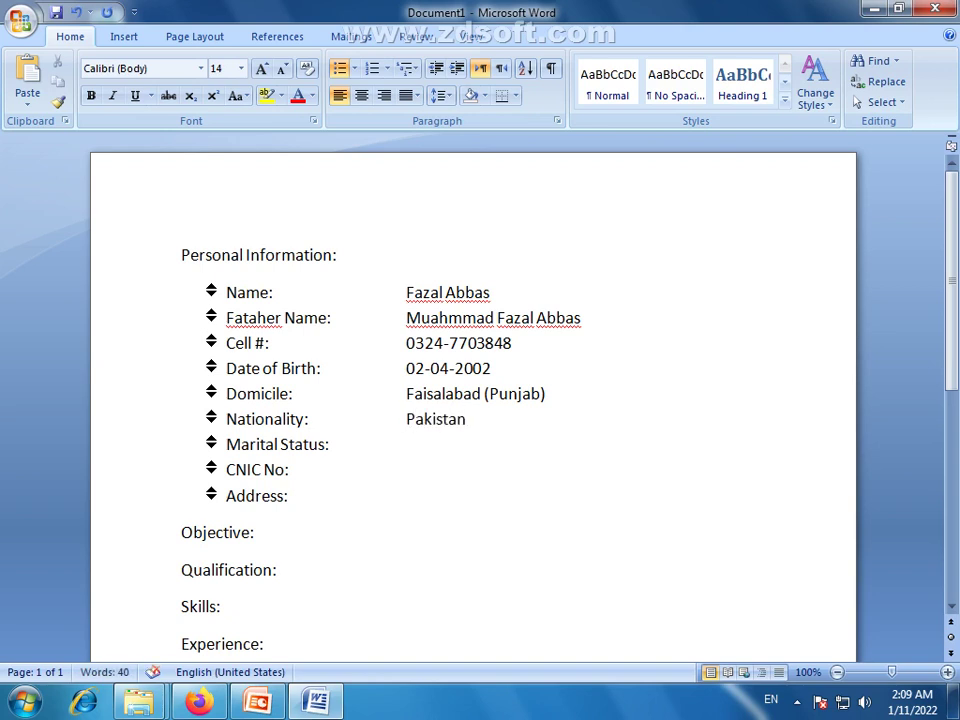
{"action": "left_click", "coordinate": [331, 446]}
{"action": "key", "text": "Tab"}
{"action": "type", "text": "Single"}
Enter the CNIC number and the home address in their value columns
{"action": "left_click", "coordinate": [328, 469]}
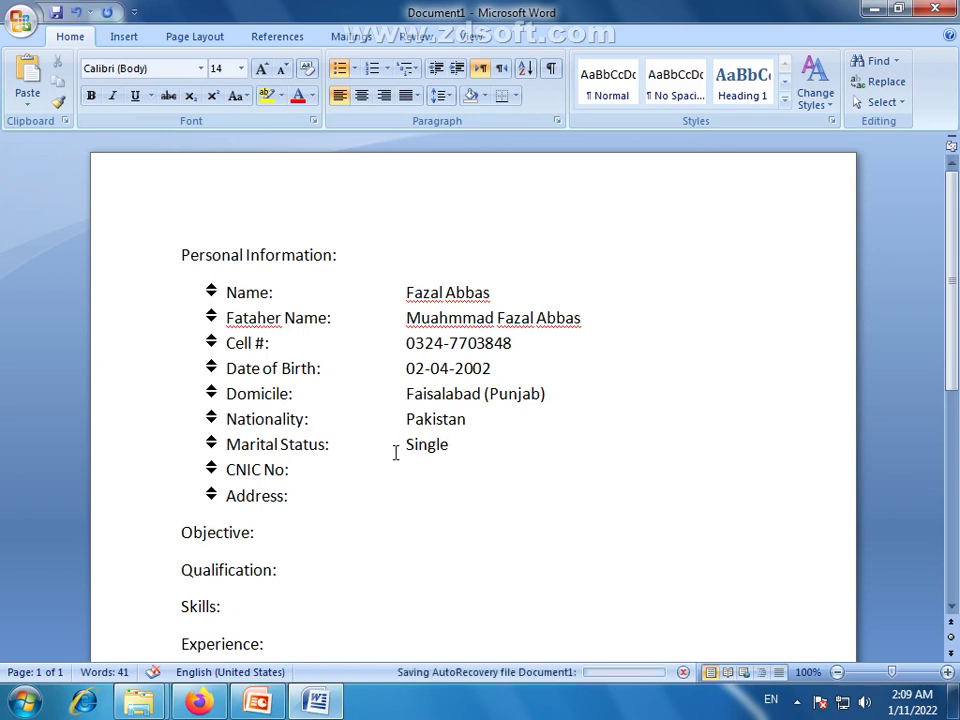
{"action": "key", "text": "Tab"}
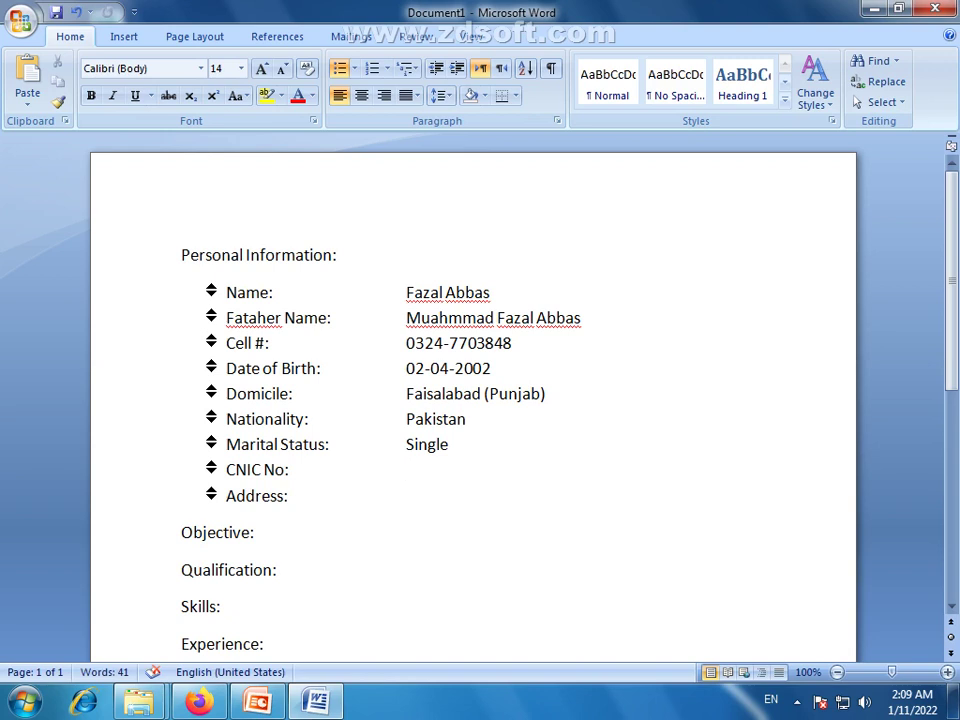
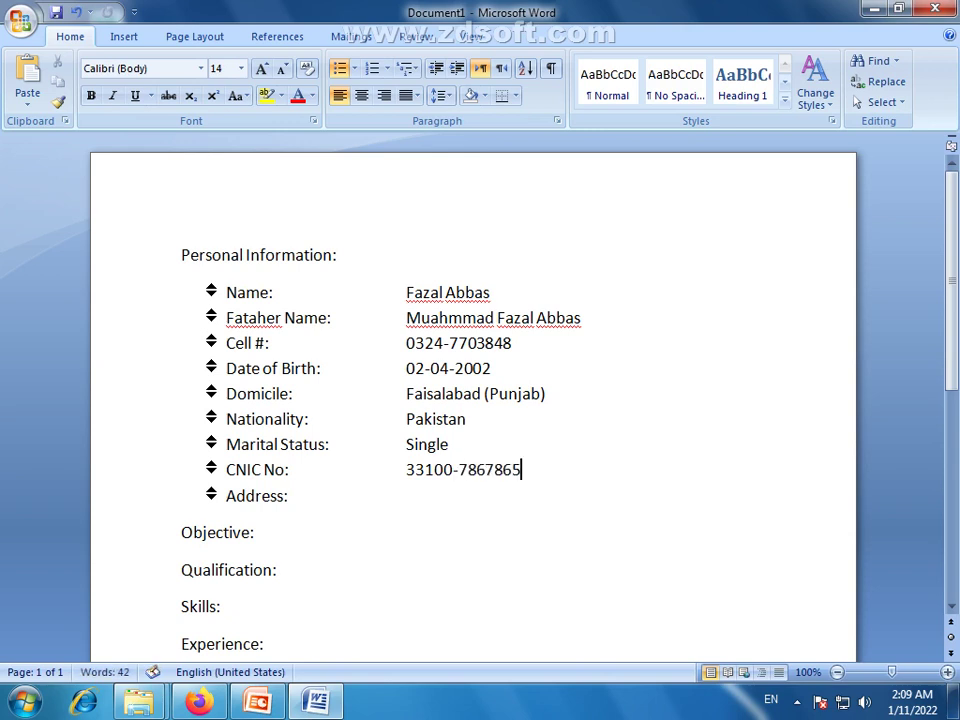
{"action": "left_click", "coordinate": [297, 500]}
{"action": "key", "text": "Tab"}
{"action": "type", "text": "280"}
{"action": "type", "text": " D"}
{"action": "key", "text": "BackSpace"}
{"action": "key", "text": "BackSpace"}
{"action": "key", "text": "BackSpace"}
{"action": "key", "text": "BackSpace"}
{"action": "key", "text": "BackSpace"}
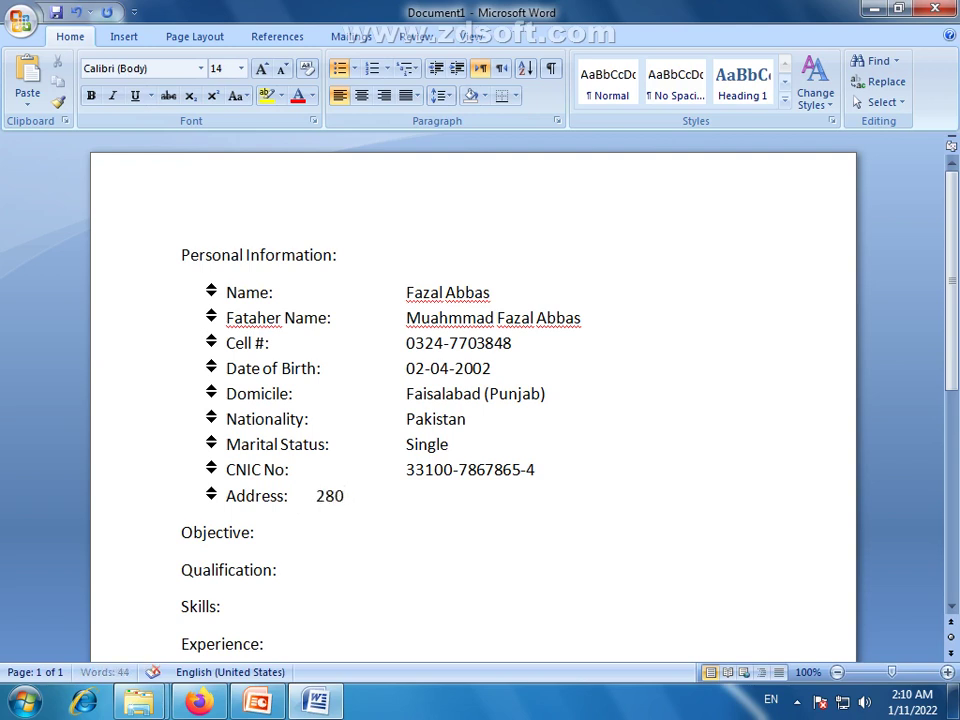
{"action": "type", "text": "h"}
{"action": "key", "text": "BackSpace"}
{"action": "type", "text": "h"}
{"action": "key", "text": "BackSpace"}
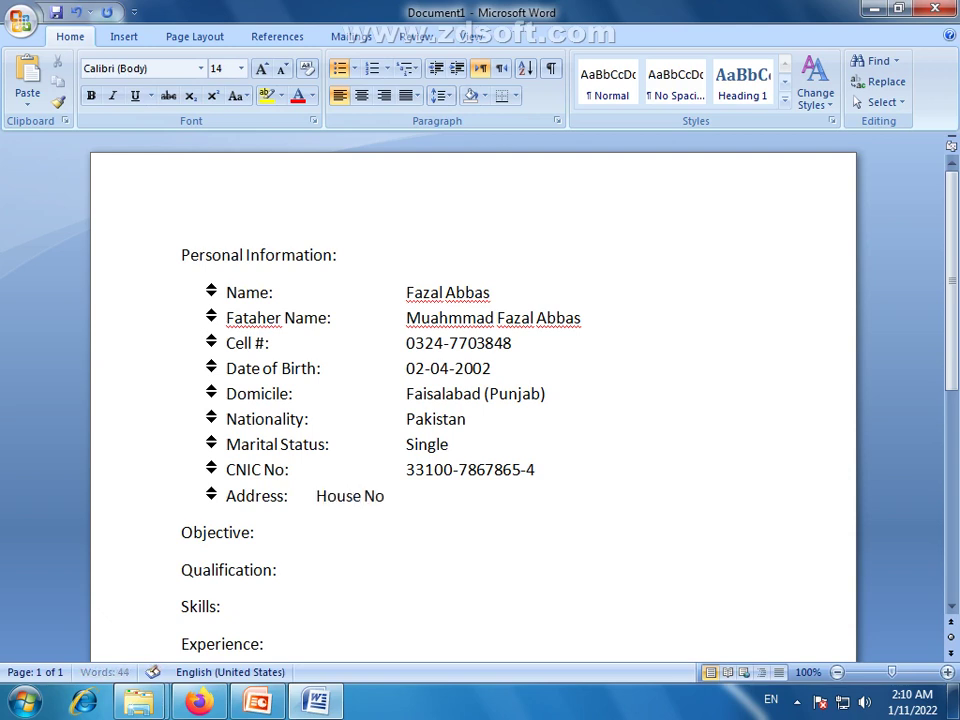
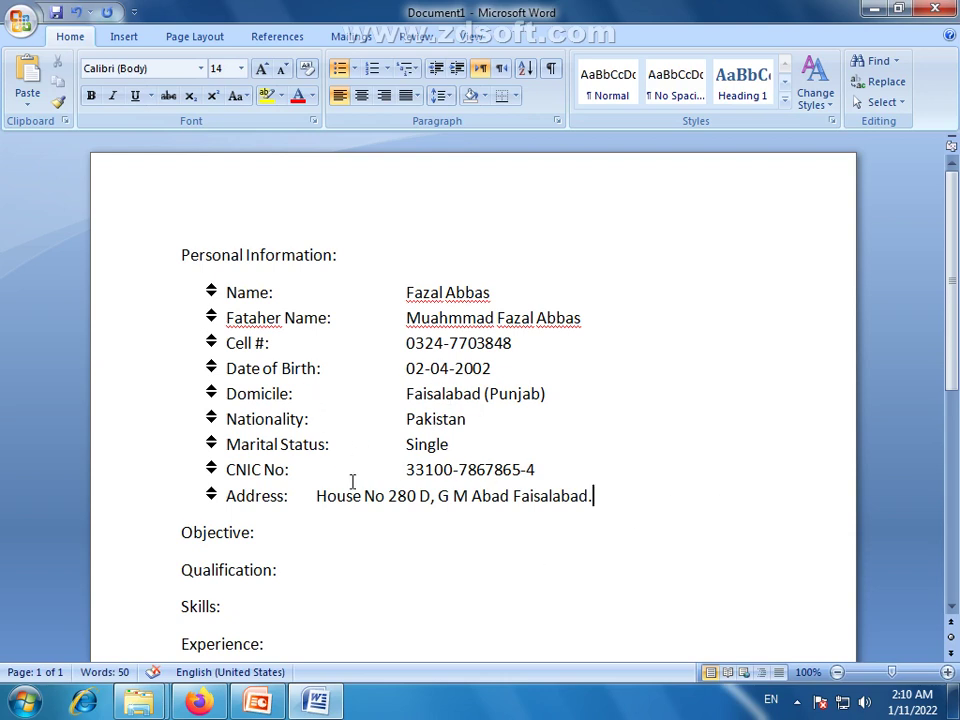
{"action": "left_click_drag", "start_coordinate": [406, 469], "coordinate": [567, 477]}
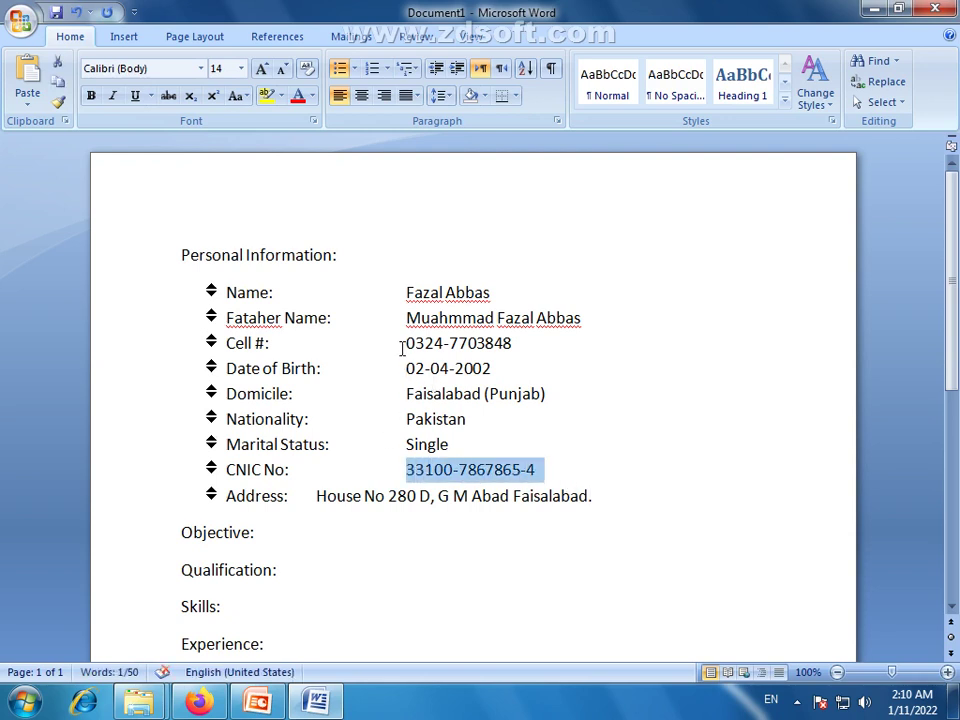
Insert an empty paragraph right after the 'Objective:' heading
{"action": "left_click_drag", "start_coordinate": [400, 346], "coordinate": [497, 347]}
{"action": "left_click", "coordinate": [488, 369]}
{"action": "scroll", "coordinate": [521, 401], "scroll_direction": "down", "scroll_amount": 3}
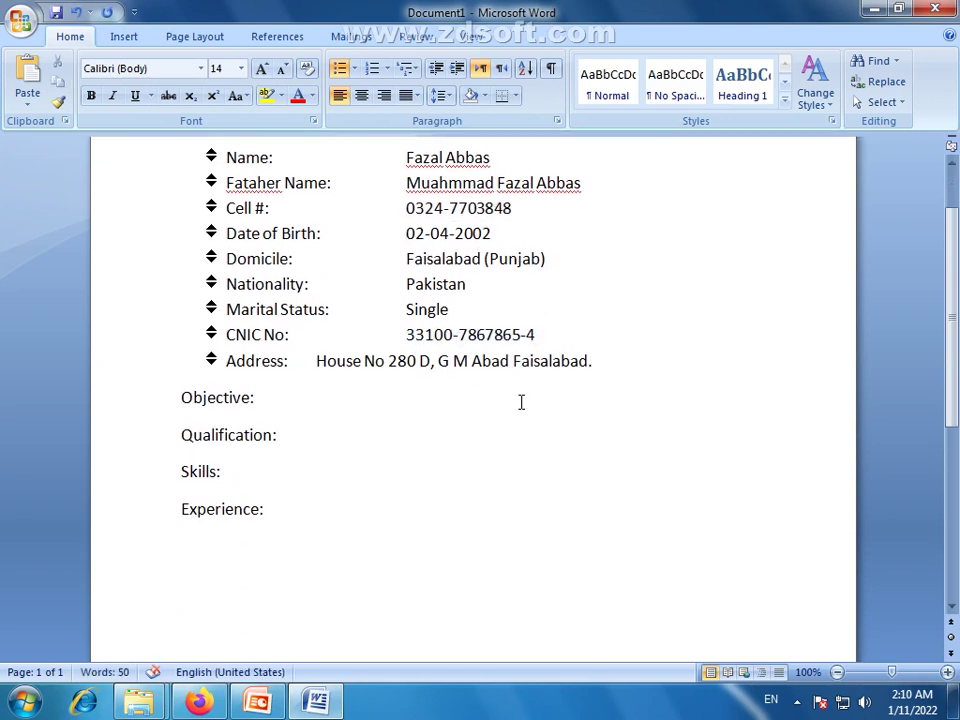
{"action": "left_click", "coordinate": [270, 399]}
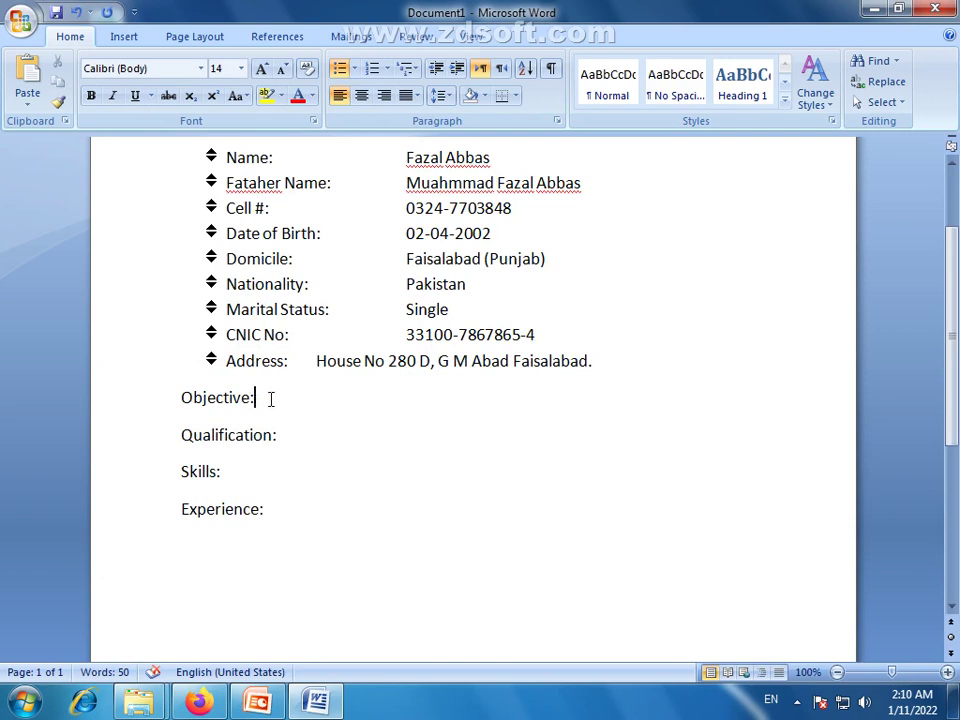
{"action": "key", "text": "Return"}
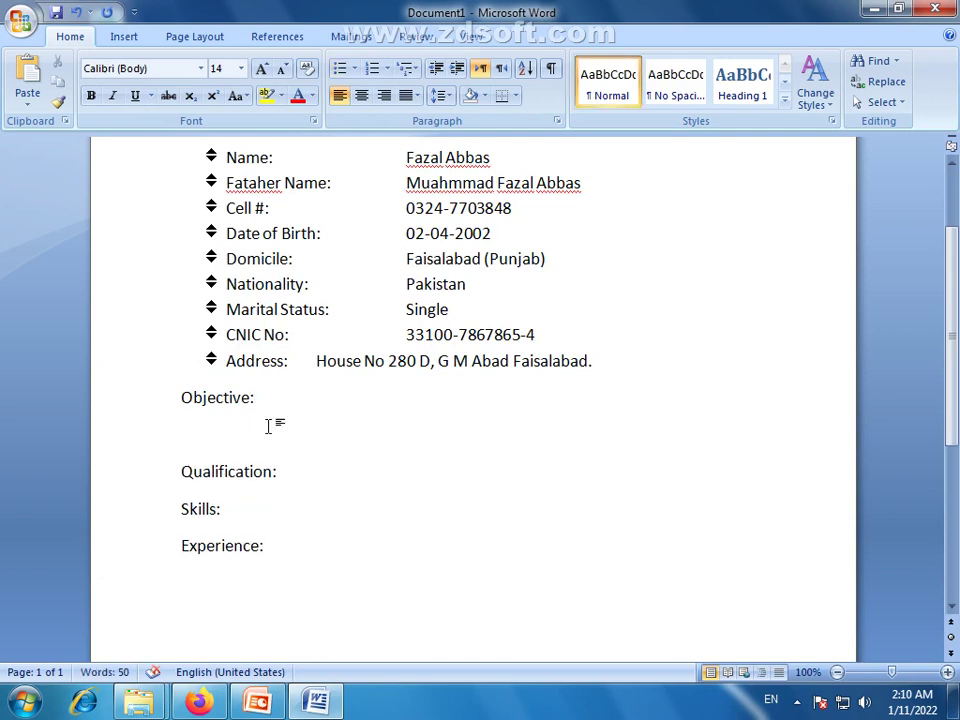
{"action": "scroll", "coordinate": [531, 446], "scroll_direction": "up", "scroll_amount": 3}
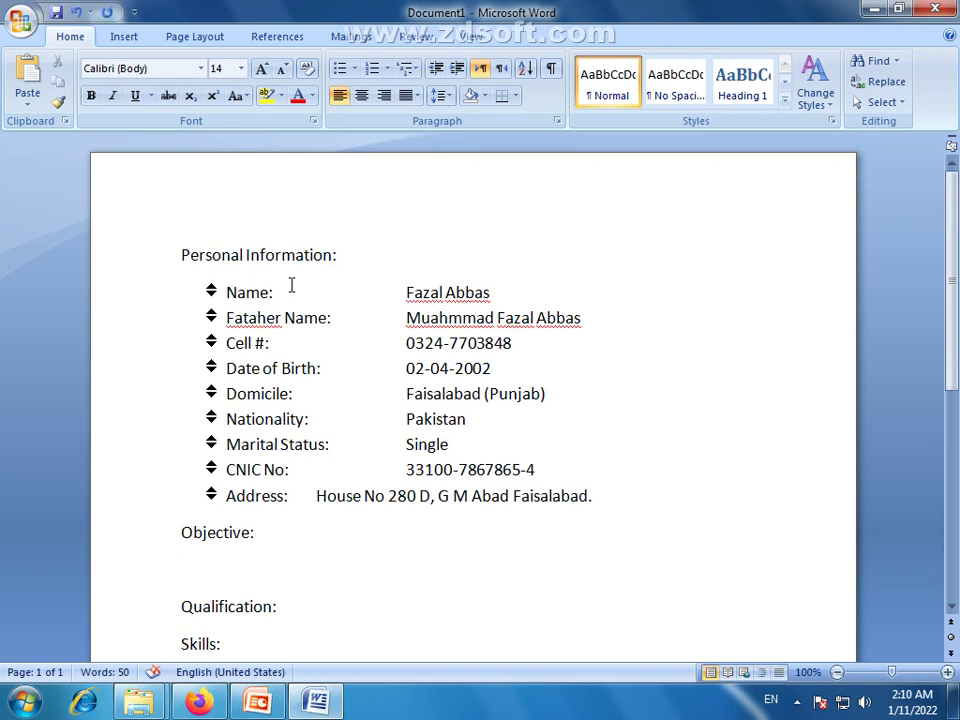
{"action": "scroll", "coordinate": [370, 503], "scroll_direction": "down", "scroll_amount": 1}
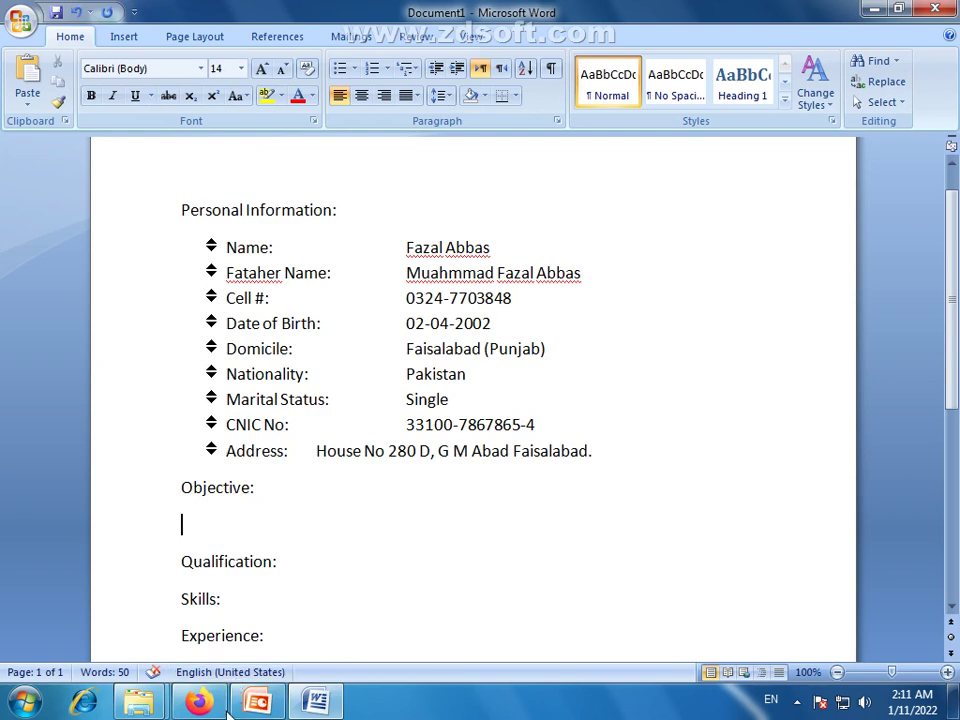
Switch to Firefox and search Google for 'cv objective for teaching'
{"action": "key", "text": "alt+Tab"}
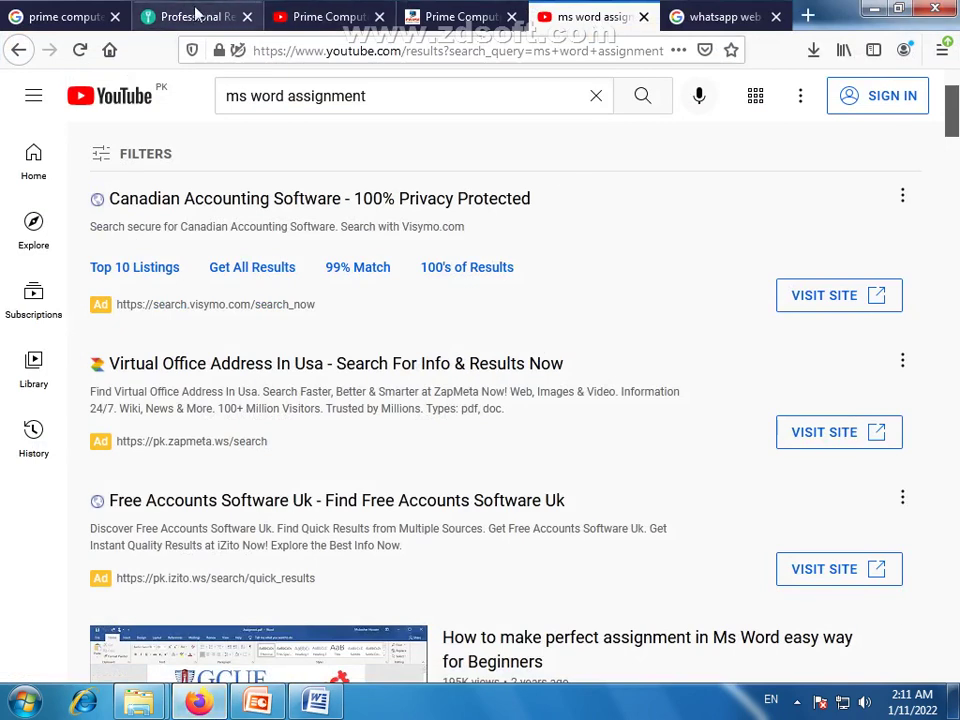
{"action": "left_click", "coordinate": [66, 16]}
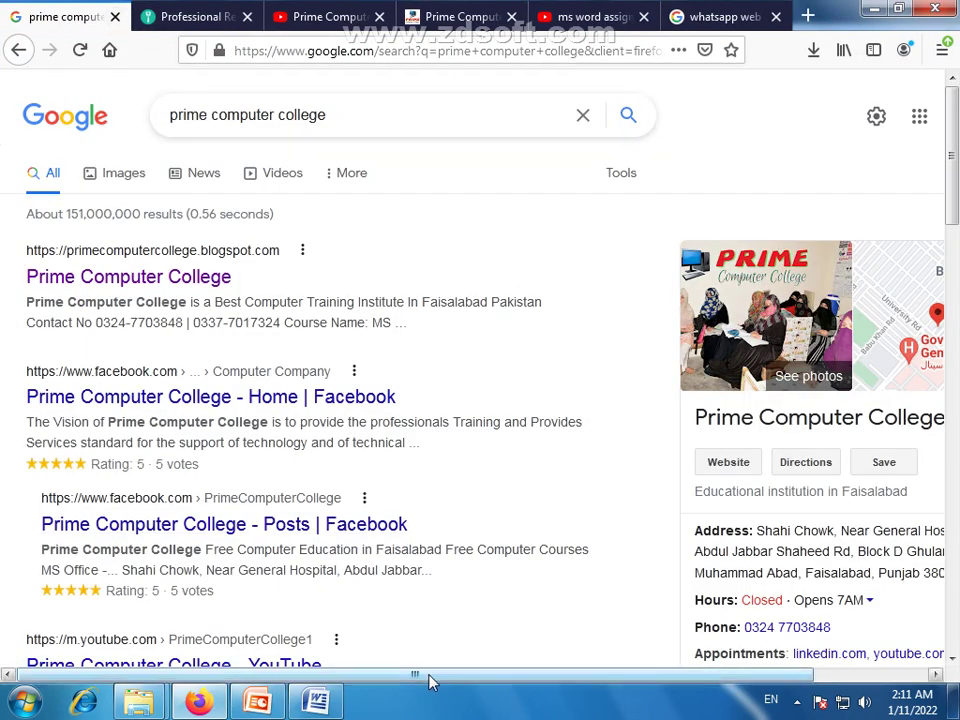
{"action": "left_click_drag", "start_coordinate": [339, 112], "coordinate": [122, 99]}
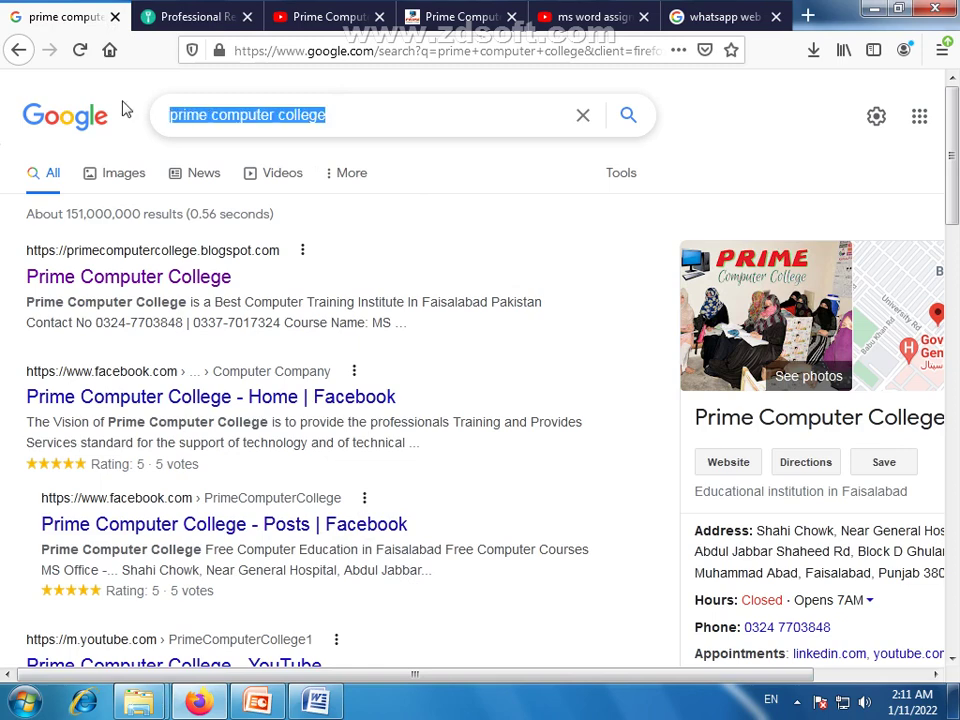
{"action": "type", "text": "cv"}
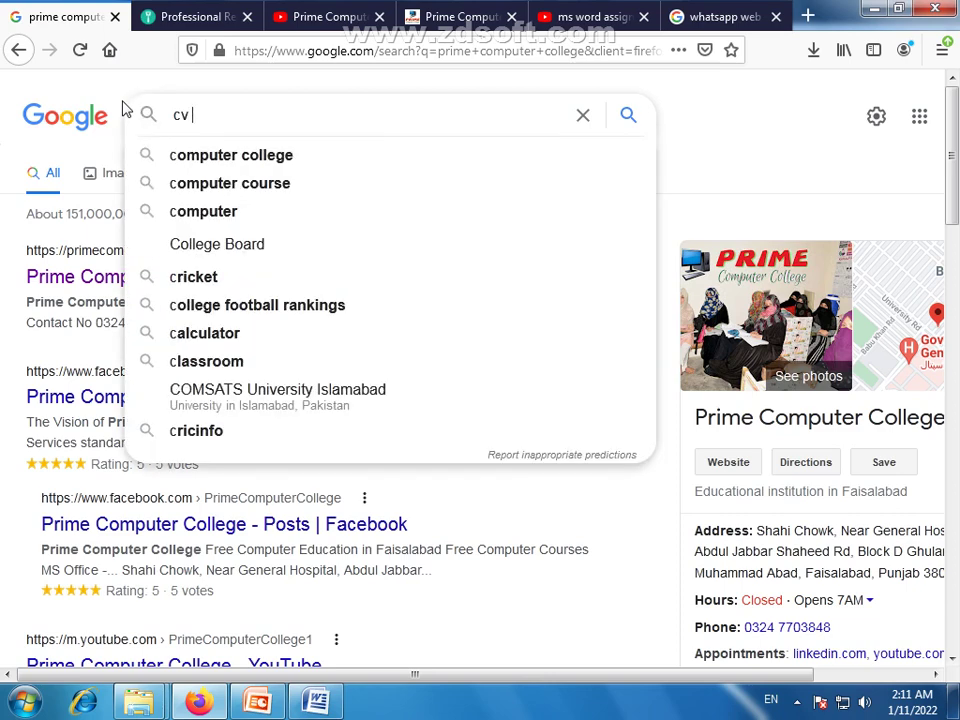
{"action": "type", "text": " ob"}
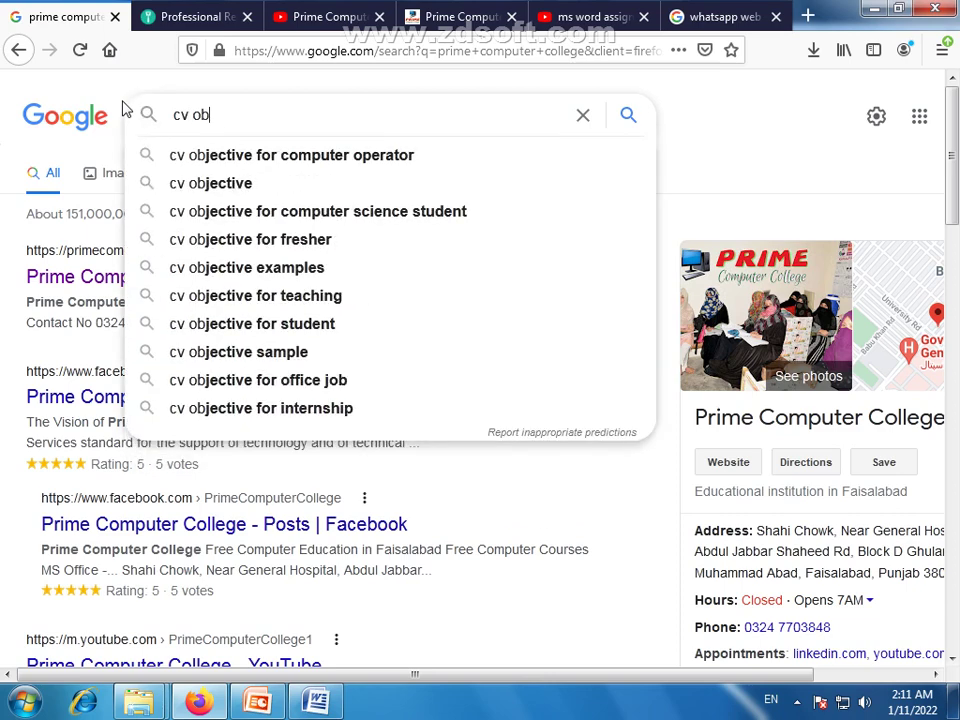
{"action": "key", "text": "Down"}
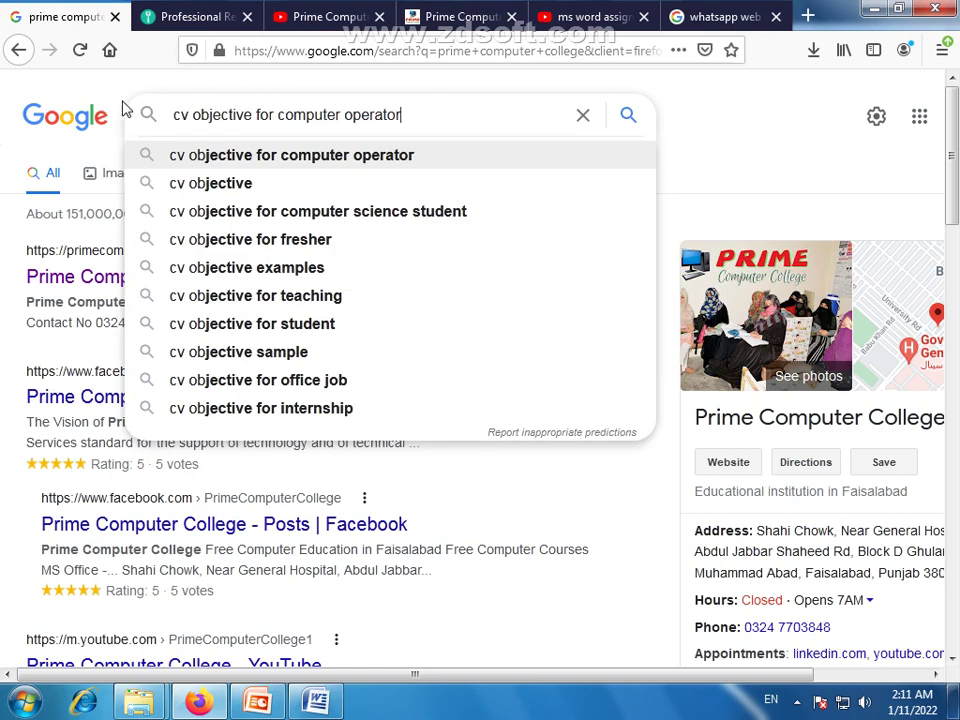
{"action": "key", "text": "BackSpace"}
{"action": "key", "text": "BackSpace"}
{"action": "key", "text": "BackSpace"}
{"action": "key", "text": "BackSpace"}
{"action": "key", "text": "BackSpace"}
{"action": "key", "text": "BackSpace"}
{"action": "key", "text": "BackSpace"}
{"action": "key", "text": "BackSpace"}
{"action": "key", "text": "BackSpace"}
{"action": "key", "text": "BackSpace"}
{"action": "key", "text": "BackSpace"}
{"action": "key", "text": "BackSpace"}
{"action": "key", "text": "BackSpace"}
{"action": "key", "text": "BackSpace"}
{"action": "key", "text": "BackSpace"}
{"action": "key", "text": "BackSpace"}
{"action": "key", "text": "BackSpace"}
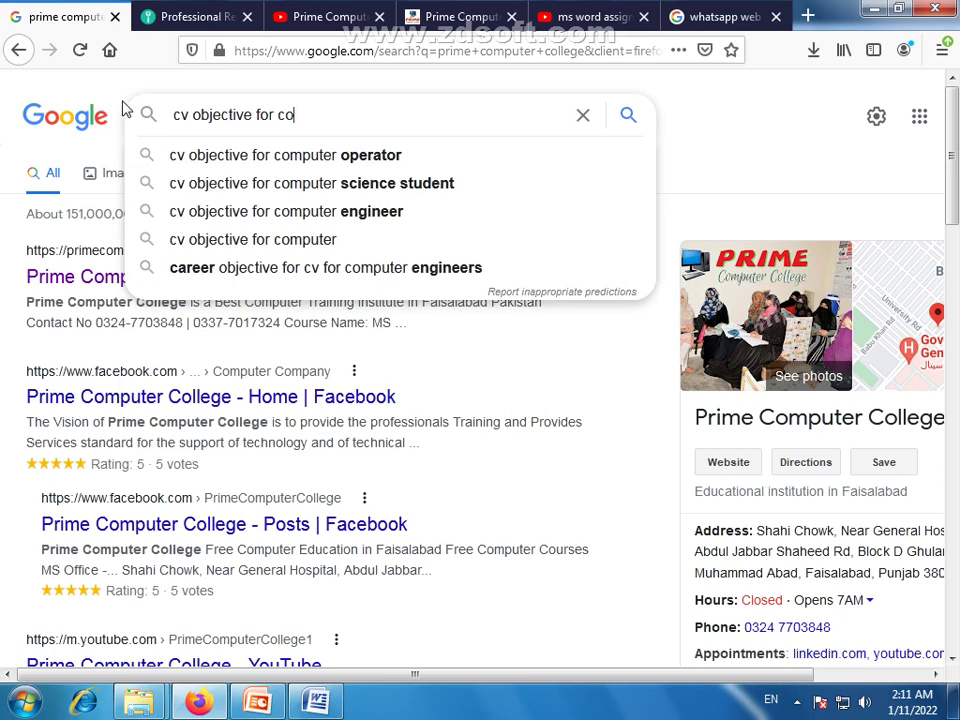
{"action": "type", "text": "t"}
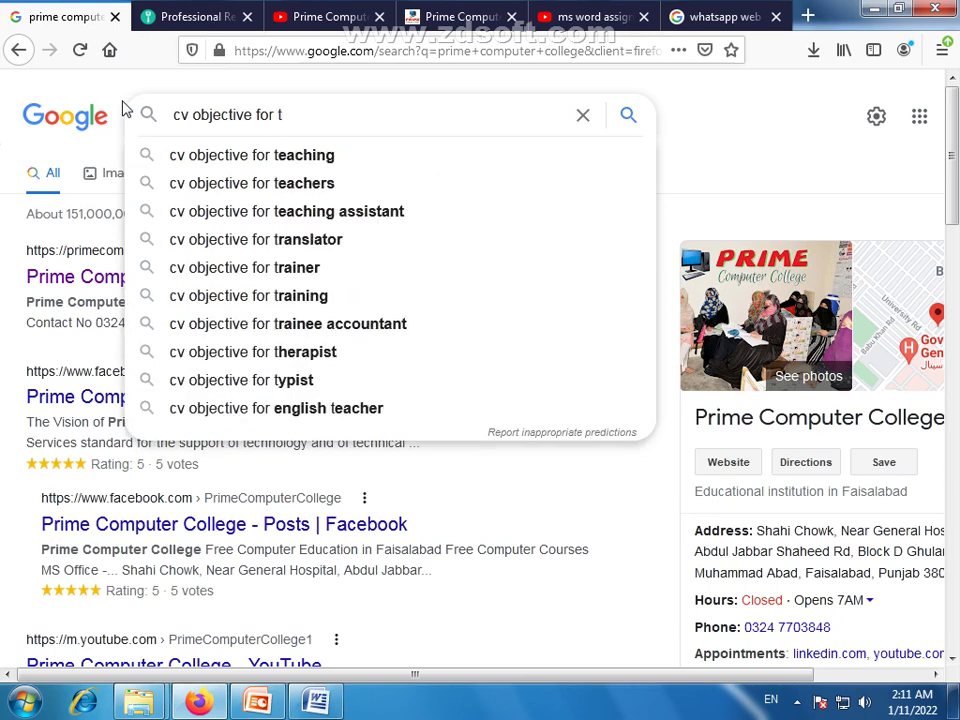
{"action": "key", "text": "Down"}
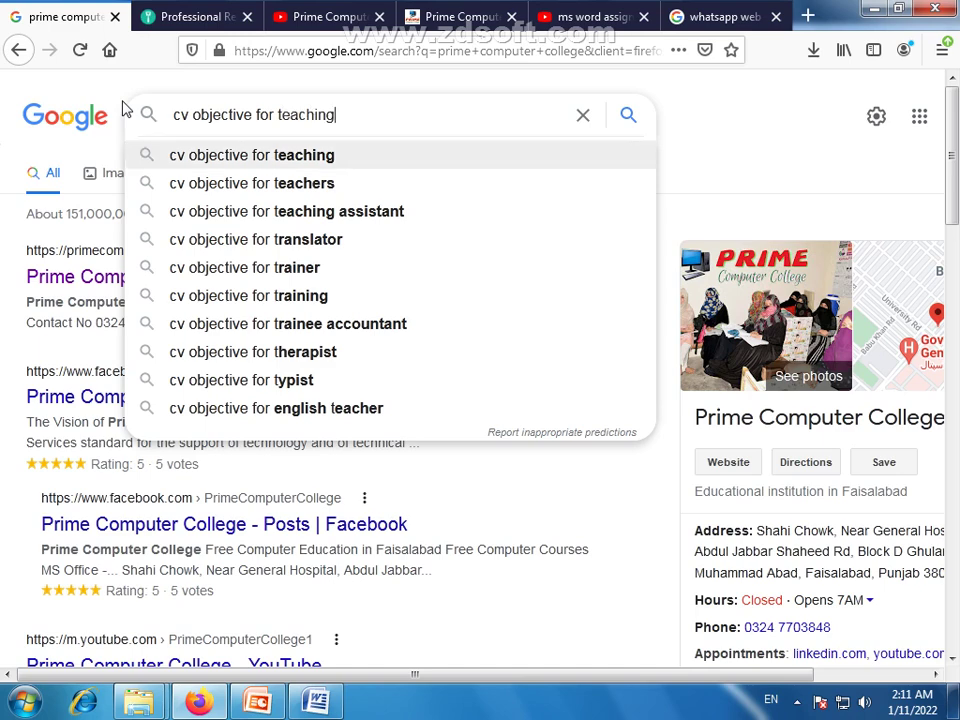
{"action": "key", "text": "Return"}
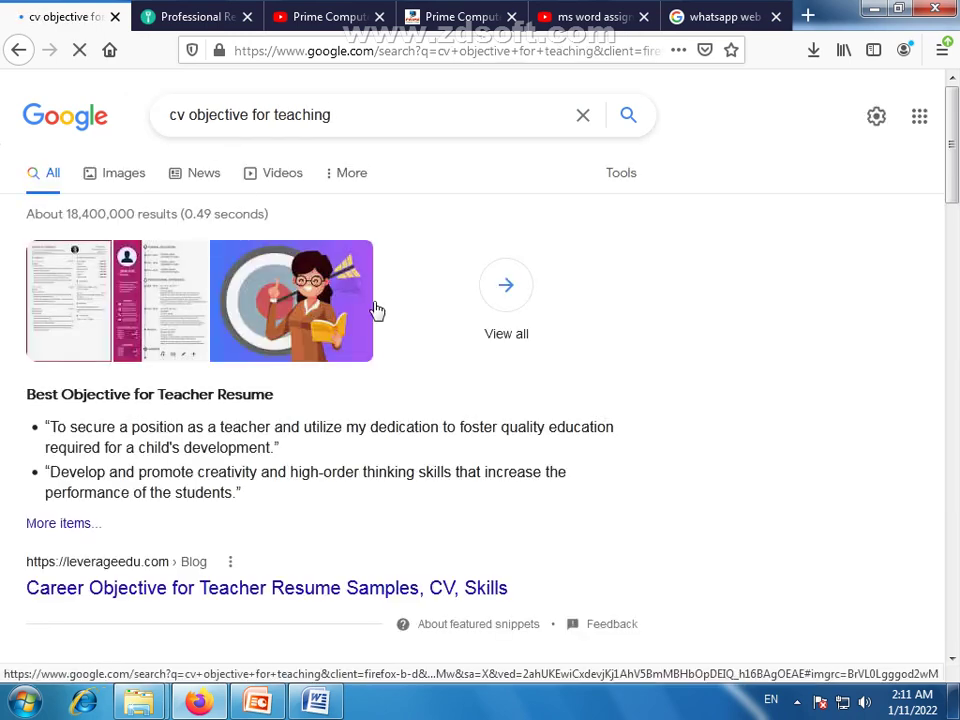
Copy the 'To secure a position as a teacher…' sample objective from Google and paste it under Objective:
{"action": "scroll", "coordinate": [366, 313], "scroll_direction": "down", "scroll_amount": 2}
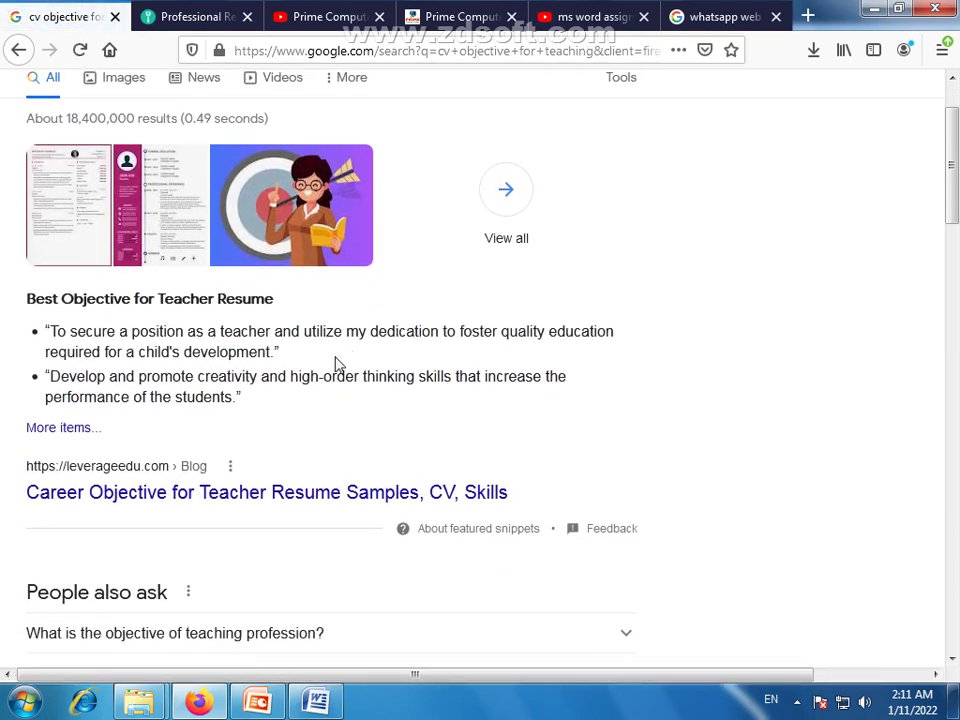
{"action": "left_click_drag", "start_coordinate": [48, 332], "coordinate": [268, 352]}
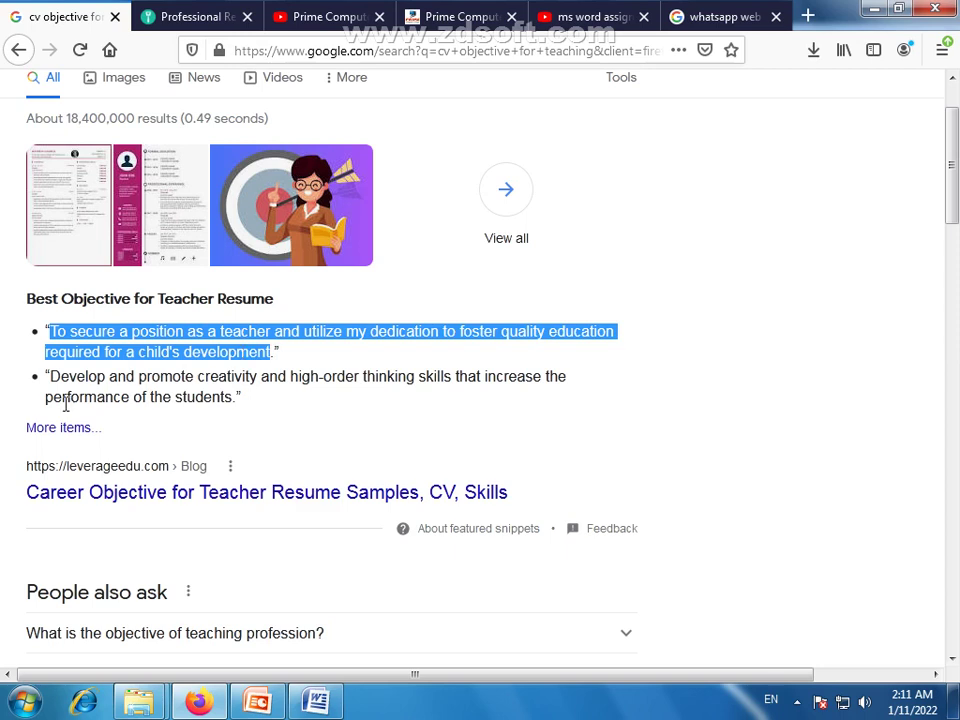
{"action": "left_click_drag", "start_coordinate": [49, 376], "coordinate": [242, 415]}
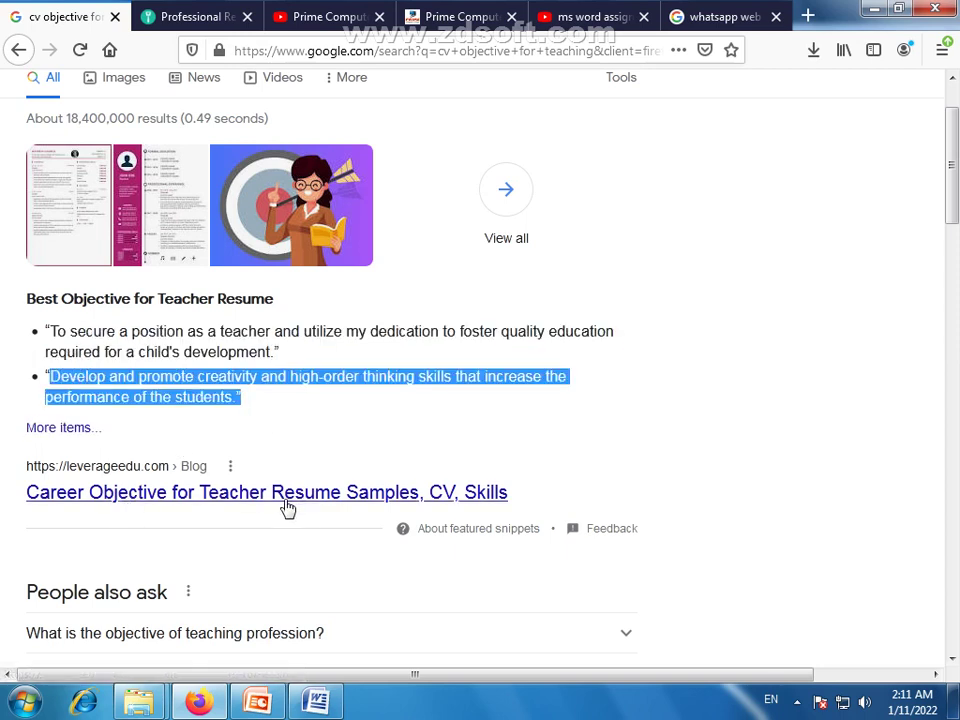
{"action": "left_click", "coordinate": [242, 420]}
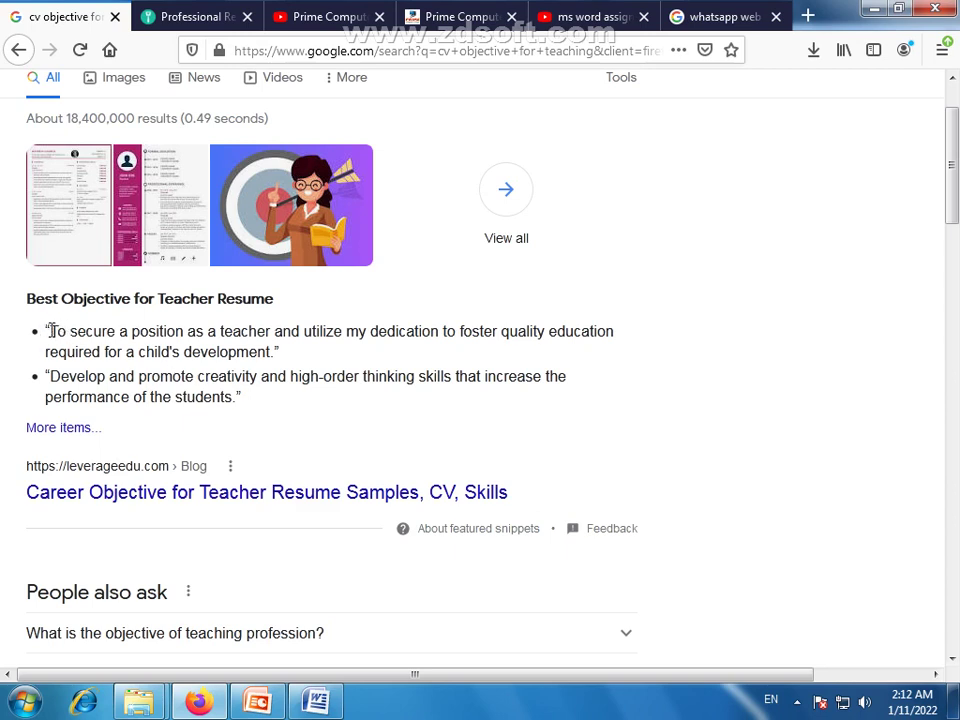
{"action": "left_click_drag", "start_coordinate": [50, 331], "coordinate": [274, 352]}
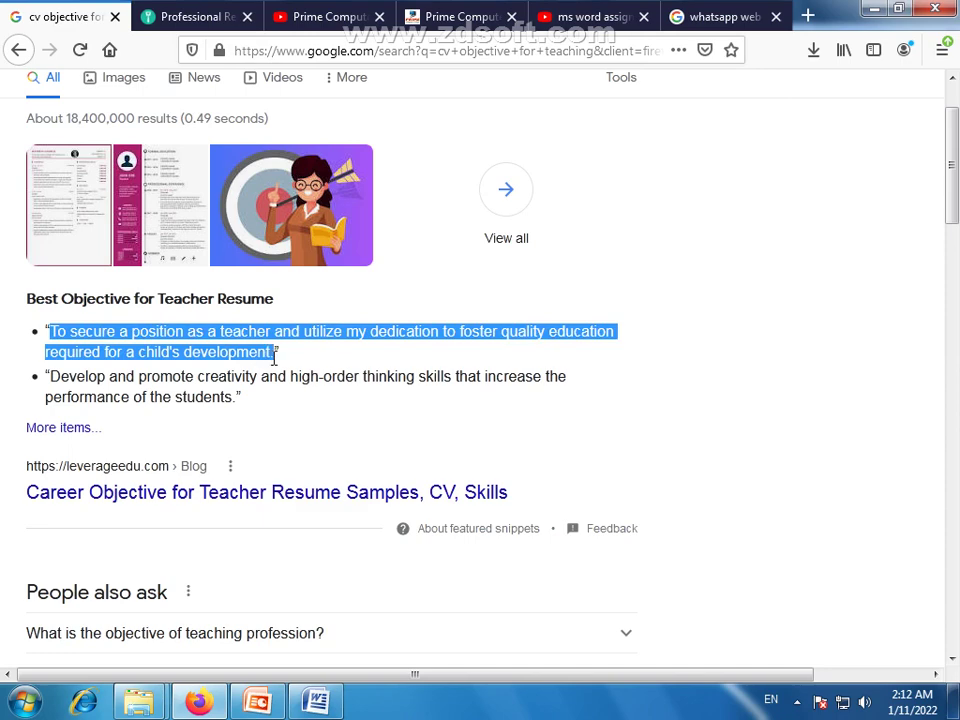
{"action": "right_click", "coordinate": [268, 333]}
{"action": "left_click", "coordinate": [300, 343]}
{"action": "key", "text": "alt+Tab"}
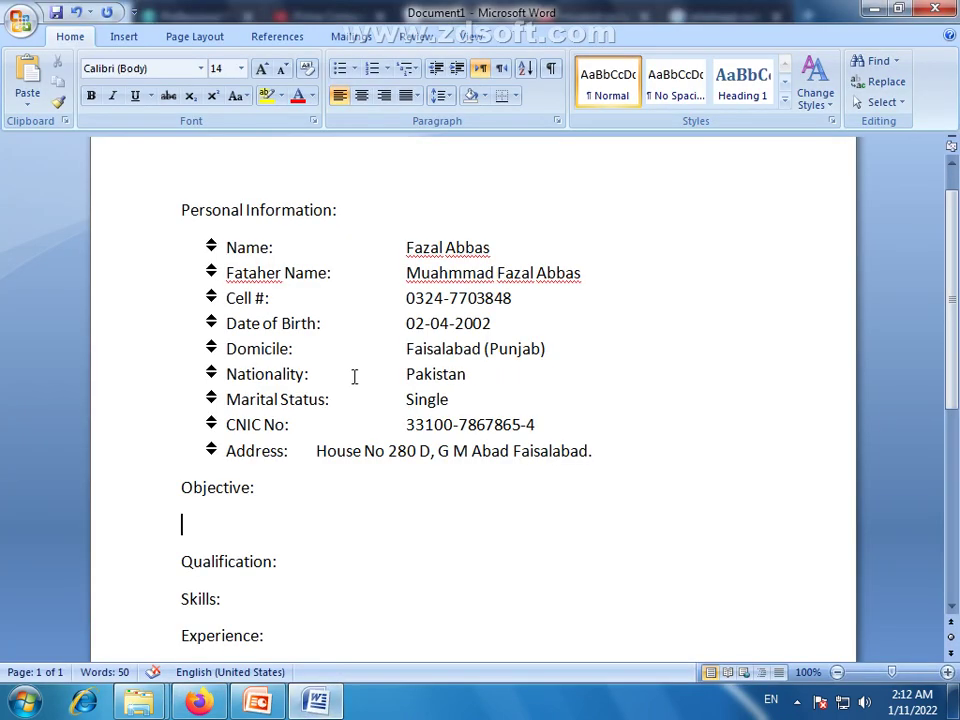
{"action": "key", "text": "ctrl+v"}
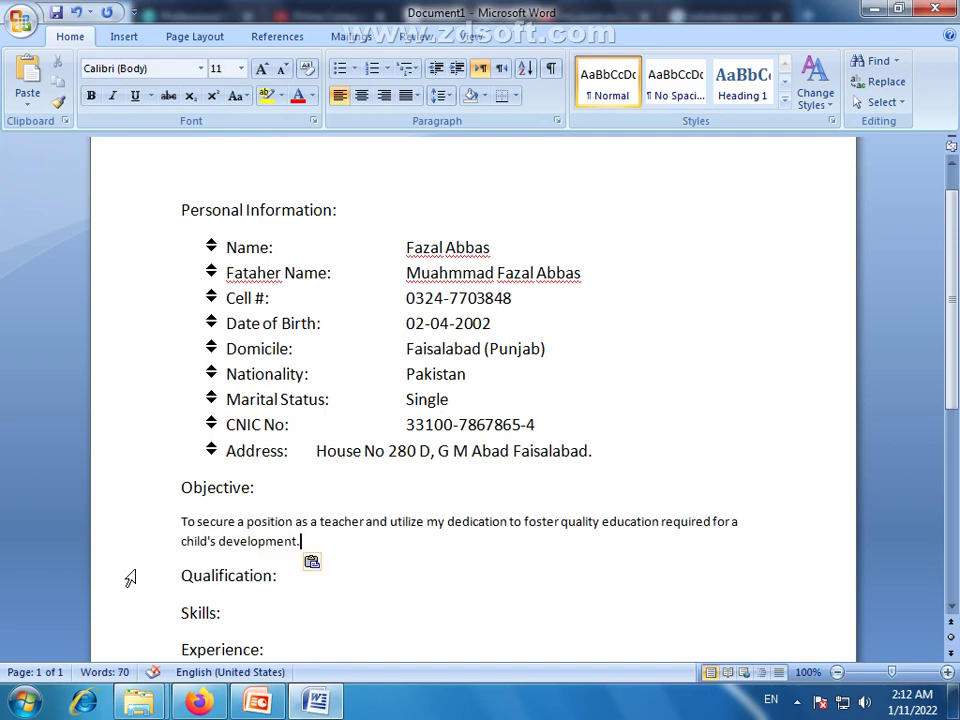
Select the second sample teacher objective sentence in Firefox and switch back to Word
{"action": "left_click", "coordinate": [199, 701]}
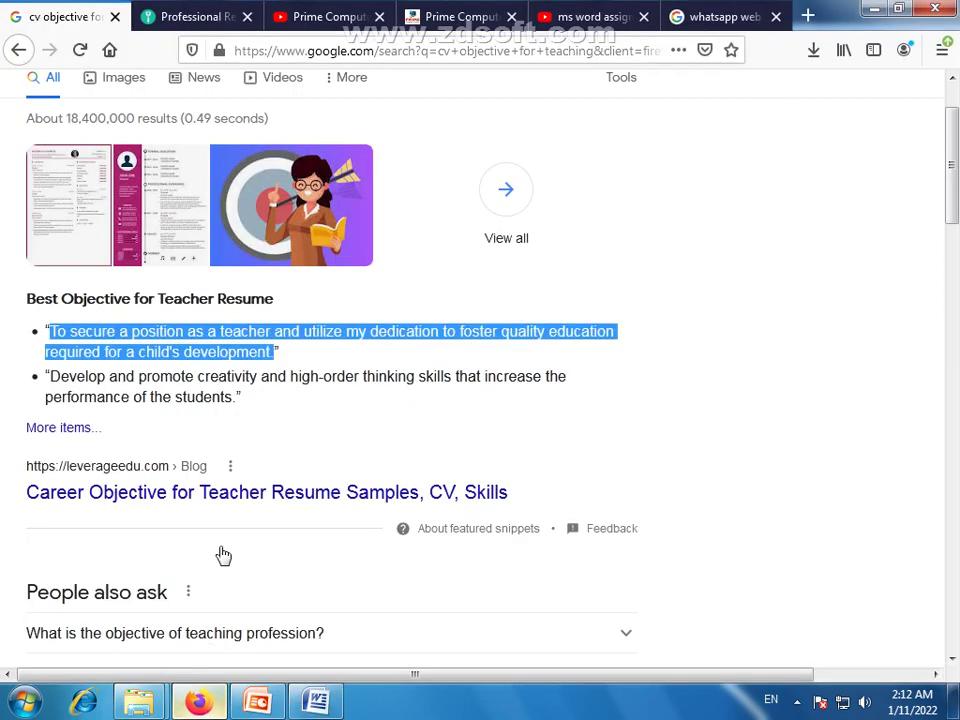
{"action": "left_click_drag", "start_coordinate": [49, 376], "coordinate": [238, 396]}
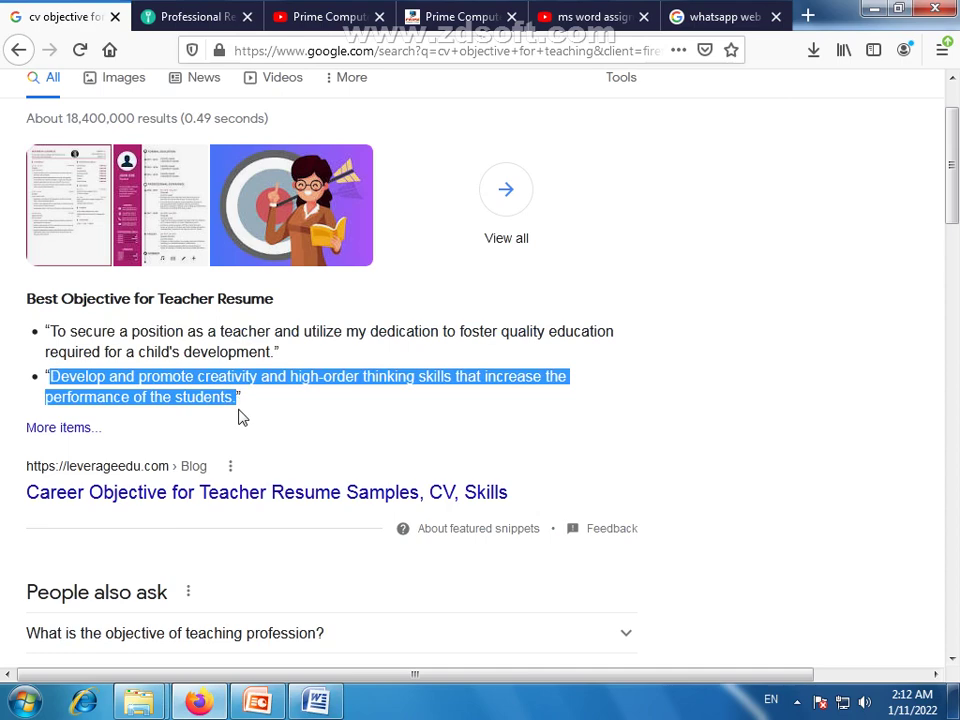
{"action": "left_click", "coordinate": [200, 697]}
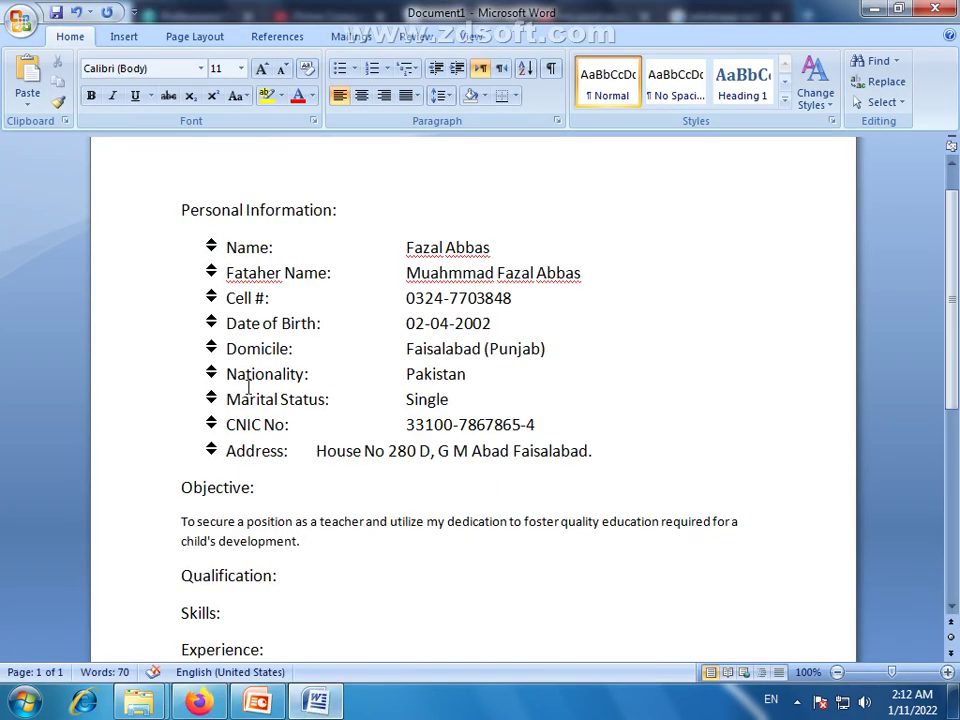
Paste the second objective sentence after the first and grow the Objective paragraph to 14 pt
{"action": "key", "text": "ctrl+v"}
{"action": "left_click_drag", "start_coordinate": [350, 560], "coordinate": [181, 521]}
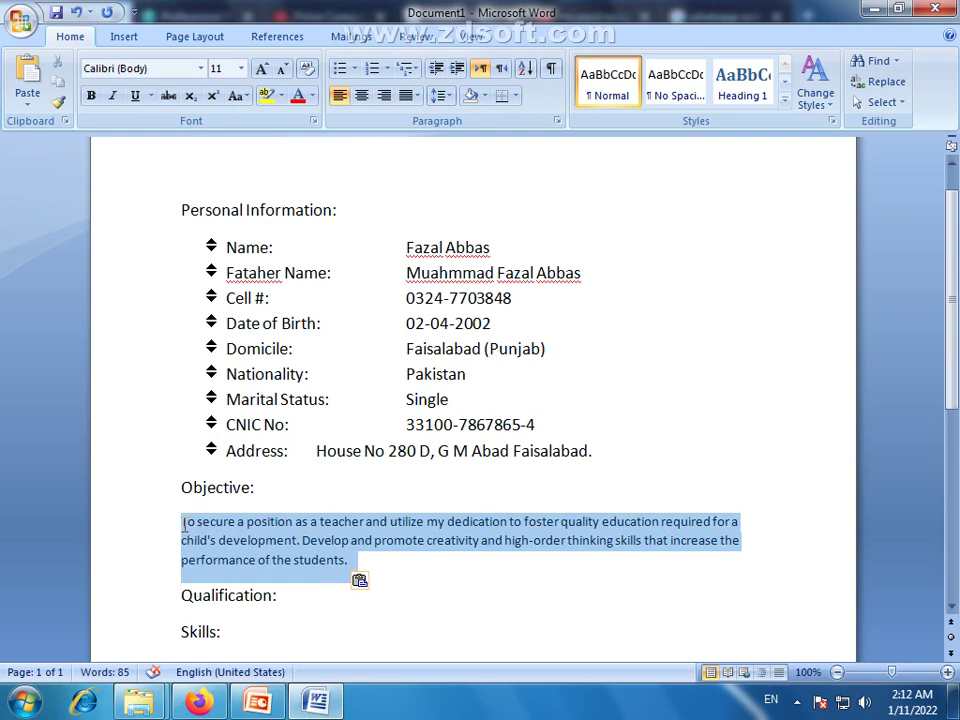
{"action": "left_click", "coordinate": [442, 347]}
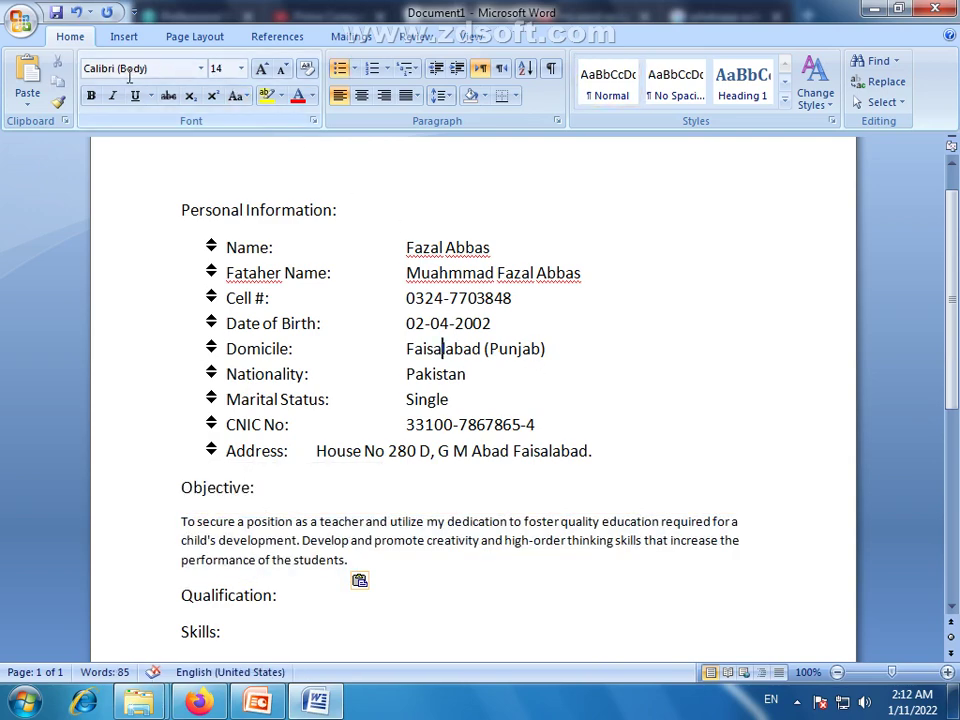
{"action": "left_click_drag", "start_coordinate": [349, 560], "coordinate": [180, 521]}
{"action": "left_click", "coordinate": [261, 68]}
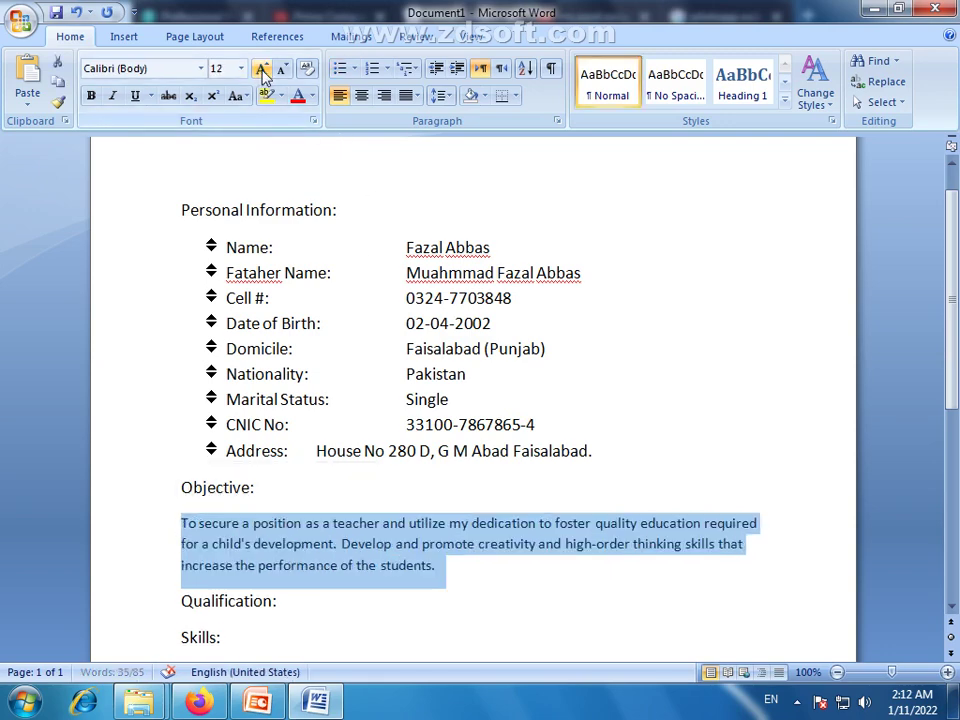
{"action": "left_click", "coordinate": [261, 68]}
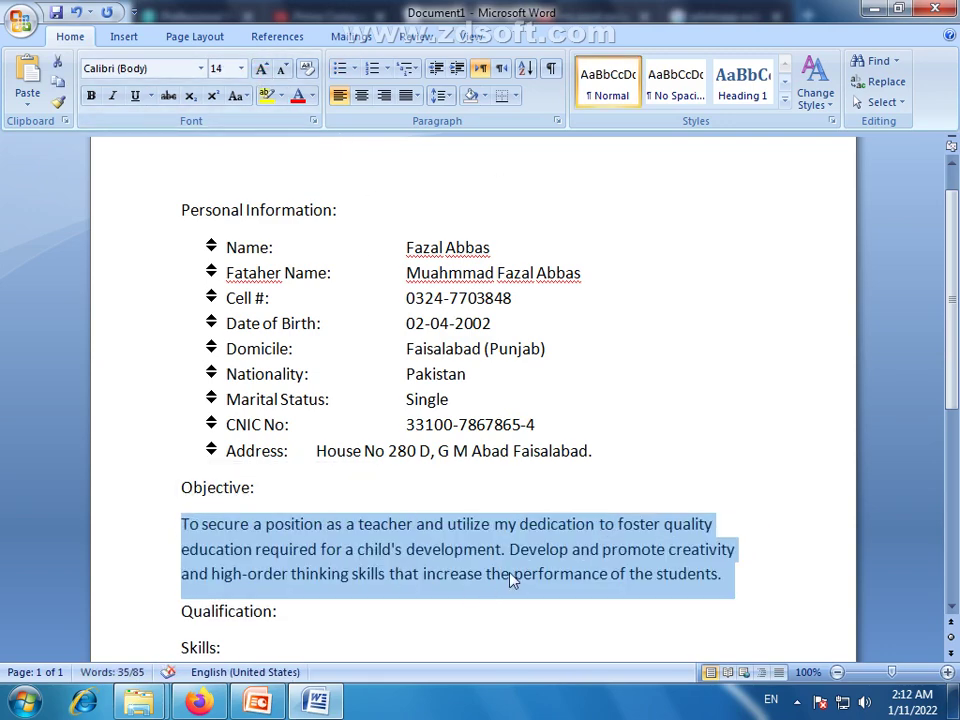
{"action": "left_click", "coordinate": [510, 580]}
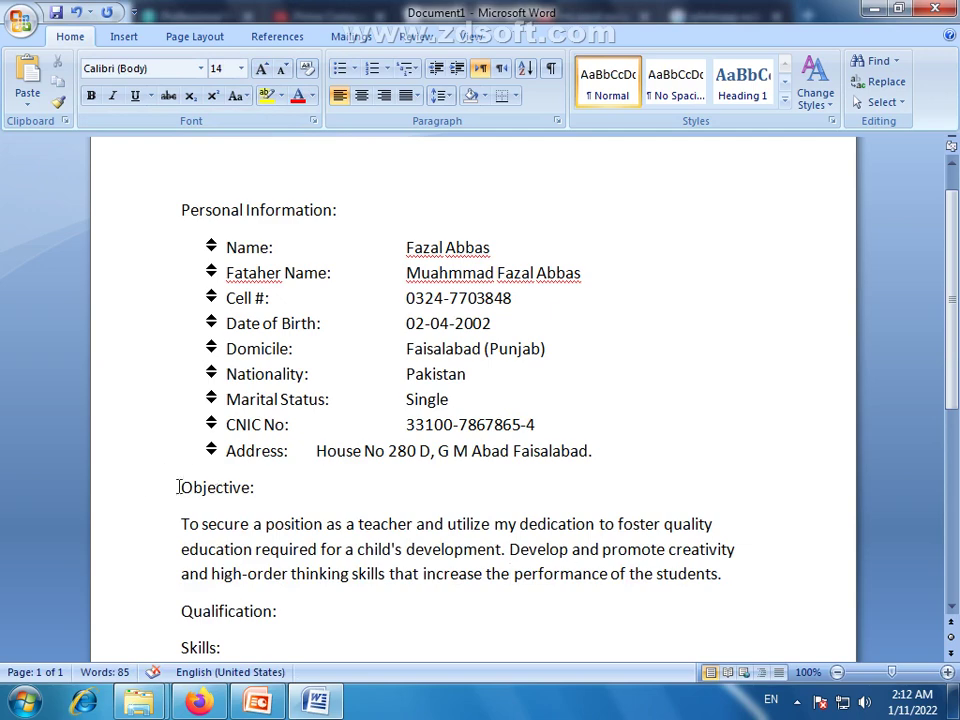
{"action": "left_click", "coordinate": [724, 585]}
Add a blank line beneath the Qualification: heading
{"action": "scroll", "coordinate": [669, 348], "scroll_direction": "down", "scroll_amount": 3}
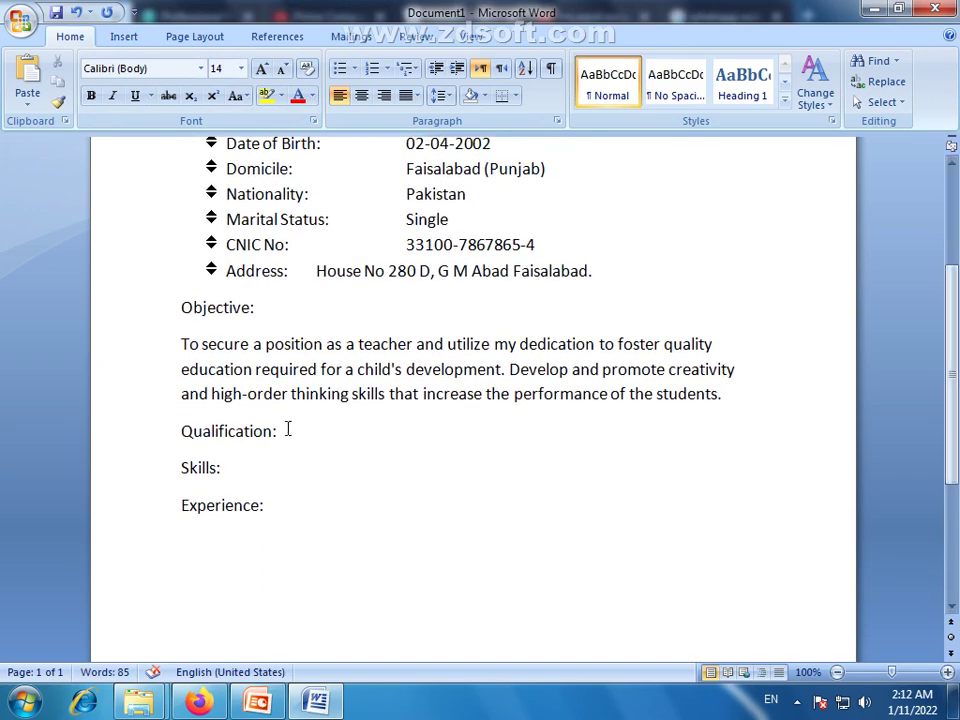
{"action": "scroll", "coordinate": [300, 437], "scroll_direction": "up", "scroll_amount": 3}
{"action": "scroll", "coordinate": [300, 440], "scroll_direction": "down", "scroll_amount": 2}
{"action": "left_click", "coordinate": [287, 521]}
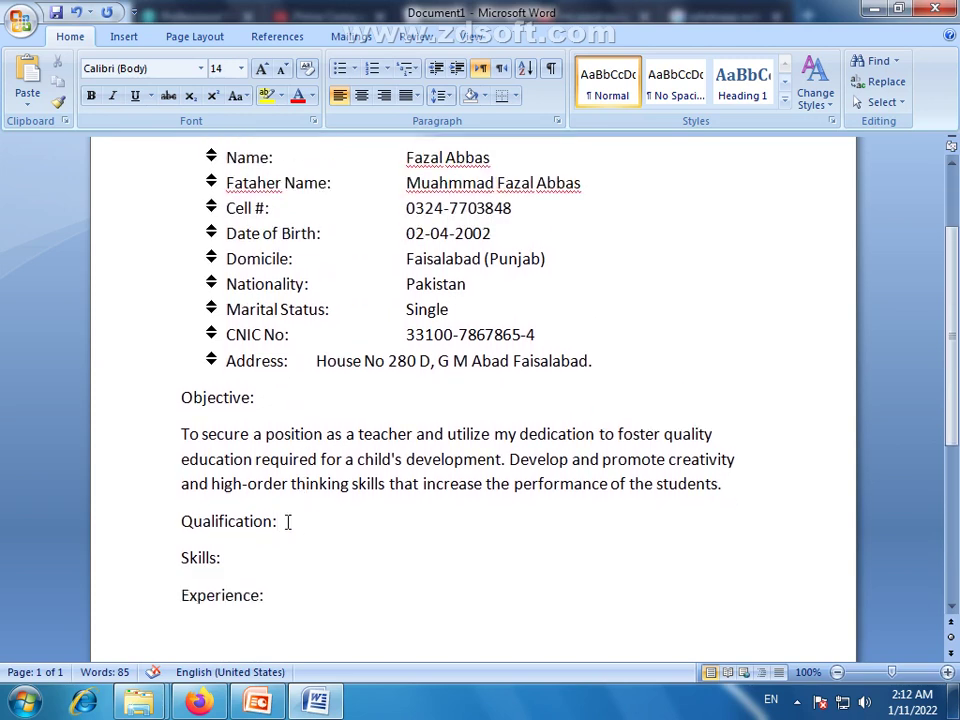
{"action": "key", "text": "Return"}
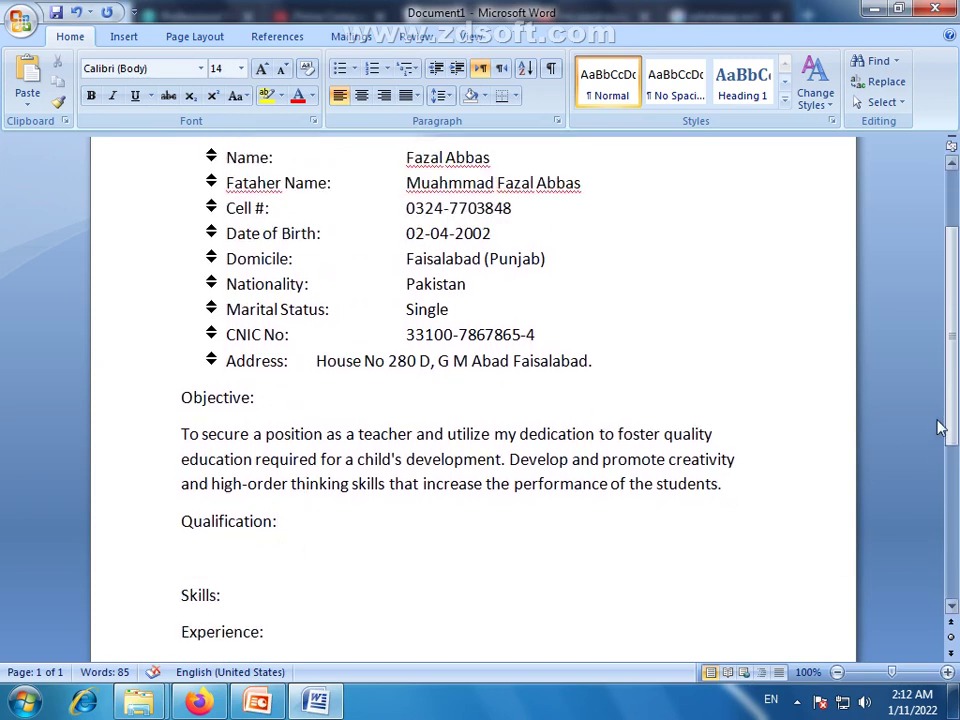
{"action": "scroll", "coordinate": [937, 435], "scroll_direction": "down", "scroll_amount": 3}
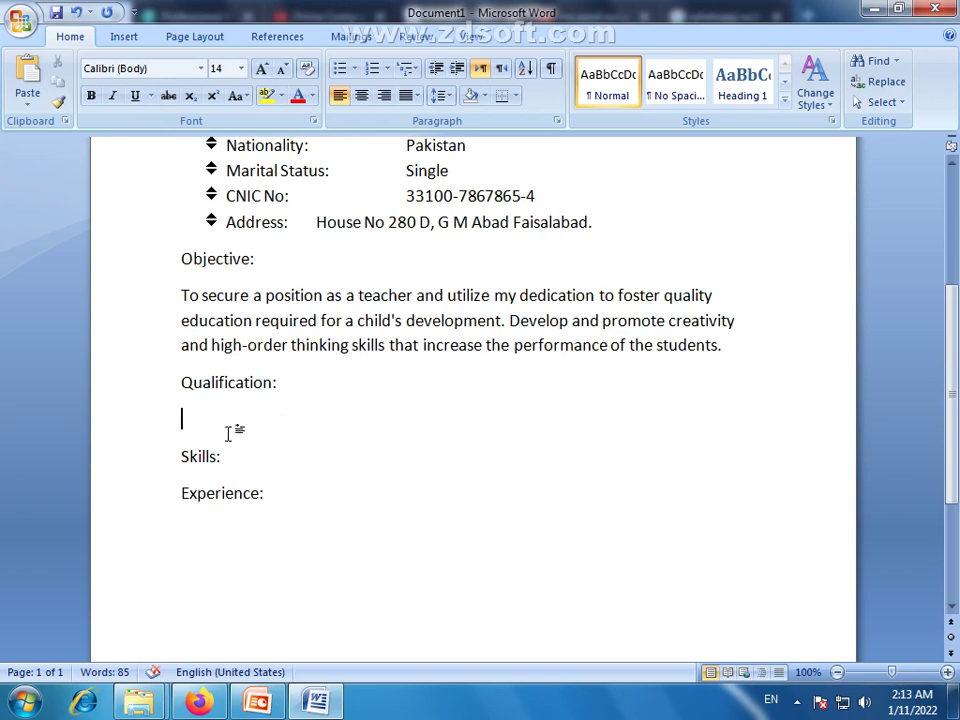
Insert a 4-column, 3-row table from the Insert tab's Table grid
{"action": "left_click", "coordinate": [123, 38]}
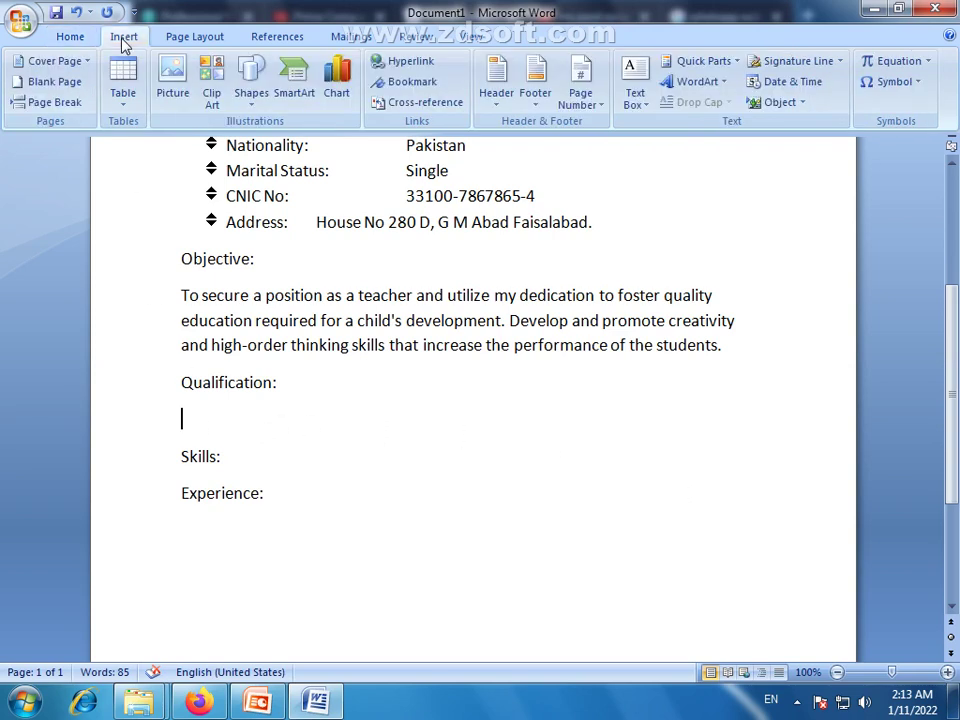
{"action": "left_click", "coordinate": [125, 110]}
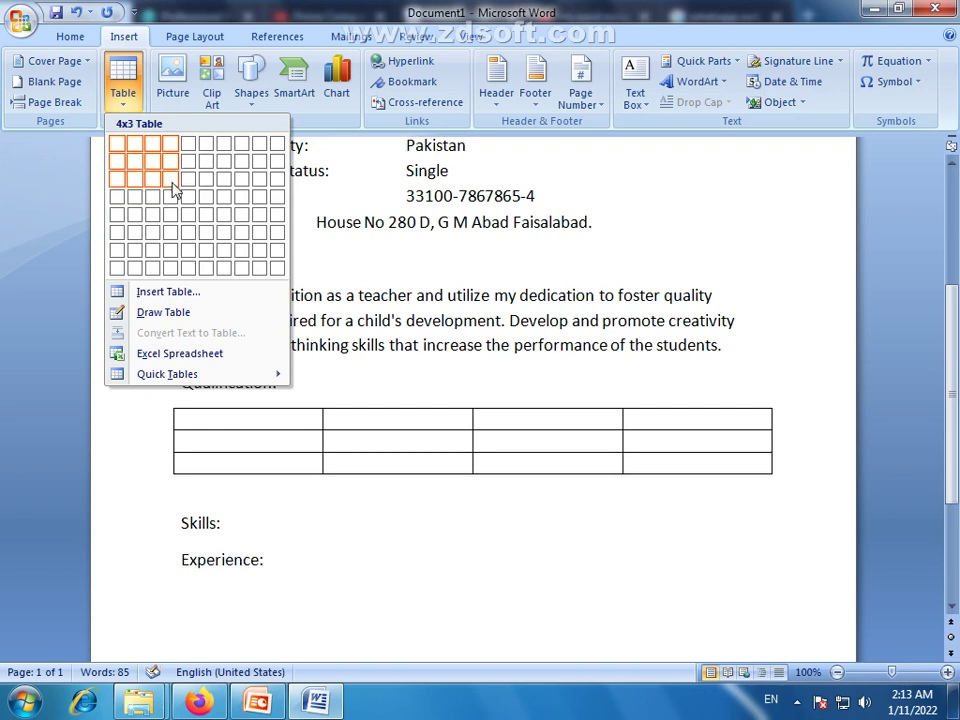
{"action": "left_click", "coordinate": [172, 189]}
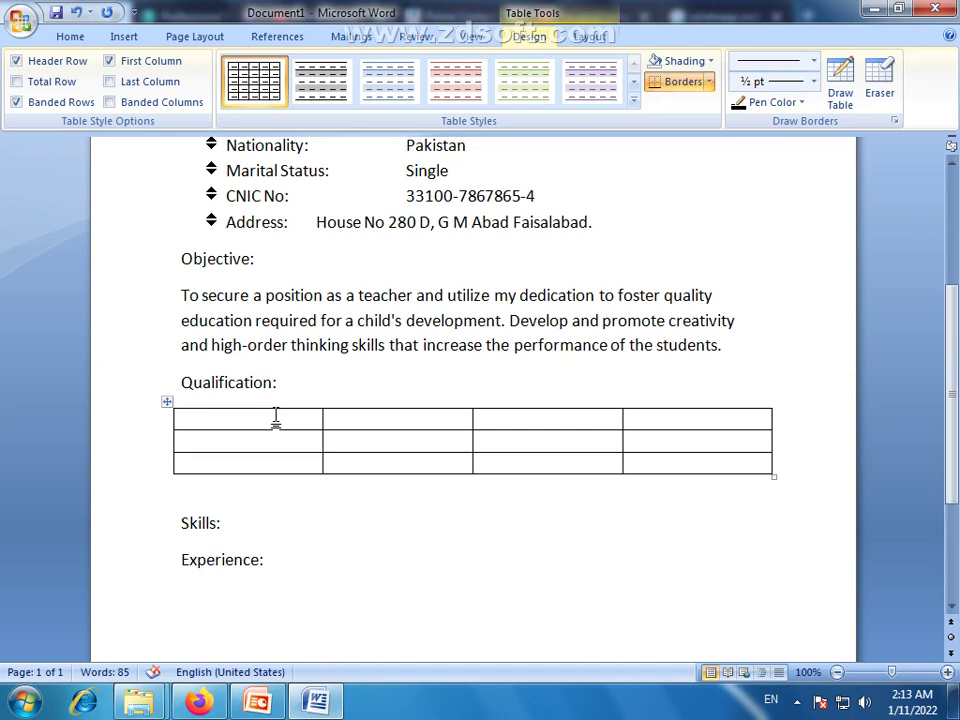
Type the header row Degree, Year, Marks, Institute
{"action": "type", "text": "Q"}
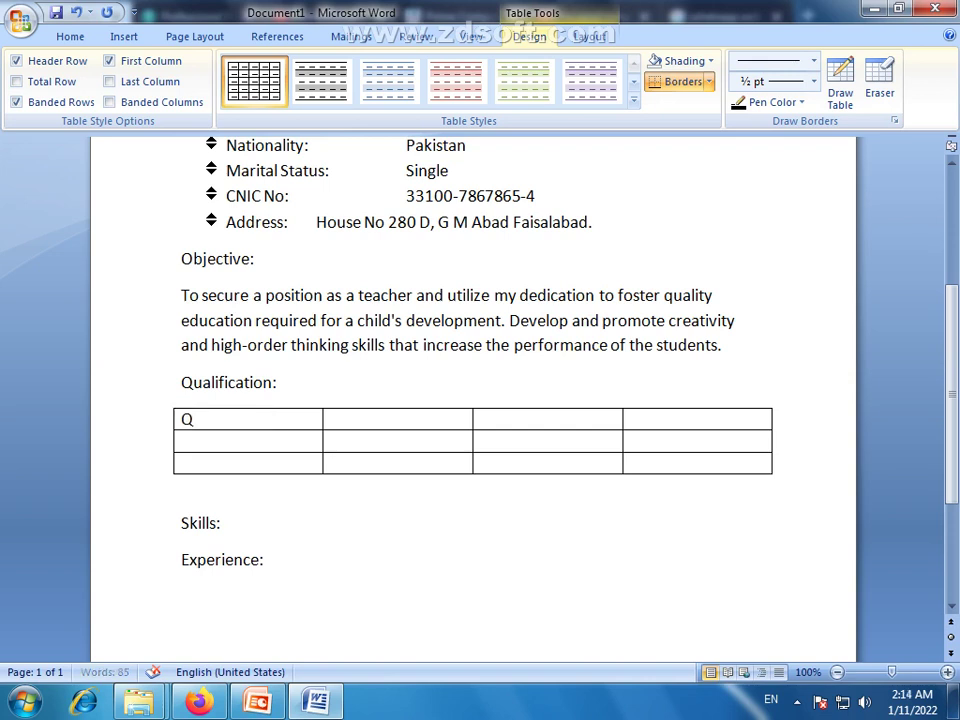
{"action": "type", "text": "ualification"}
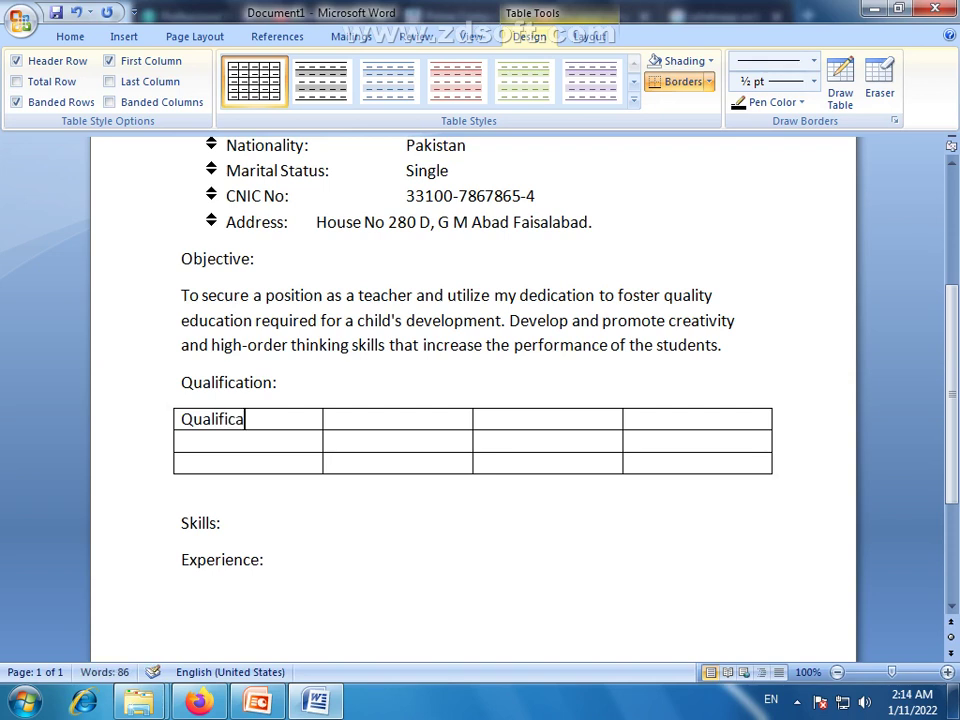
{"action": "key", "text": "BackSpace"}
{"action": "key", "text": "BackSpace"}
{"action": "key", "text": "BackSpace"}
{"action": "key", "text": "BackSpace"}
{"action": "key", "text": "BackSpace"}
{"action": "key", "text": "BackSpace"}
{"action": "key", "text": "BackSpace"}
{"action": "key", "text": "BackSpace"}
{"action": "key", "text": "BackSpace"}
{"action": "key", "text": "BackSpace"}
{"action": "key", "text": "BackSpace"}
{"action": "key", "text": "BackSpace"}
{"action": "key", "text": "BackSpace"}
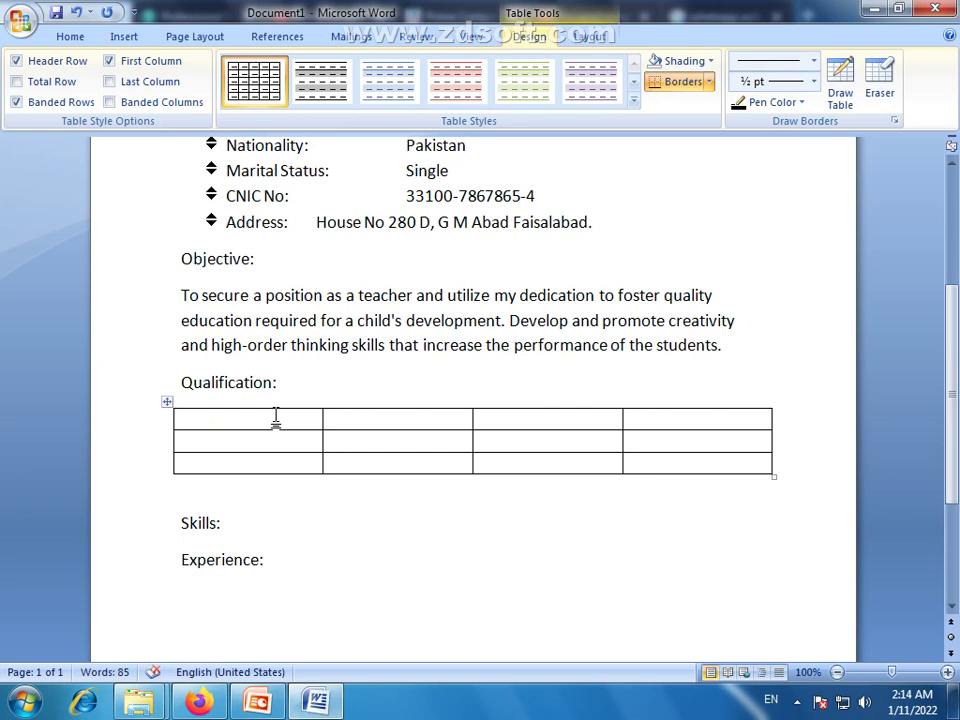
{"action": "type", "text": "Degree"}
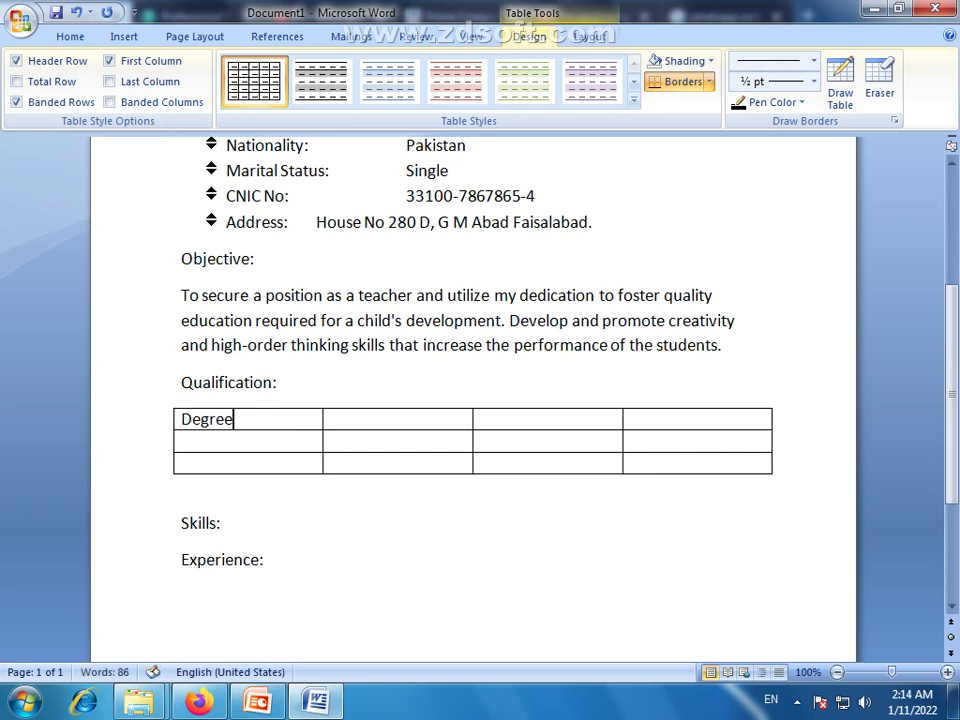
{"action": "key", "text": "Tab"}
{"action": "type", "text": "Yea"}
{"action": "key", "text": "BackSpace"}
{"action": "type", "text": "ar"}
{"action": "key", "text": "Tab"}
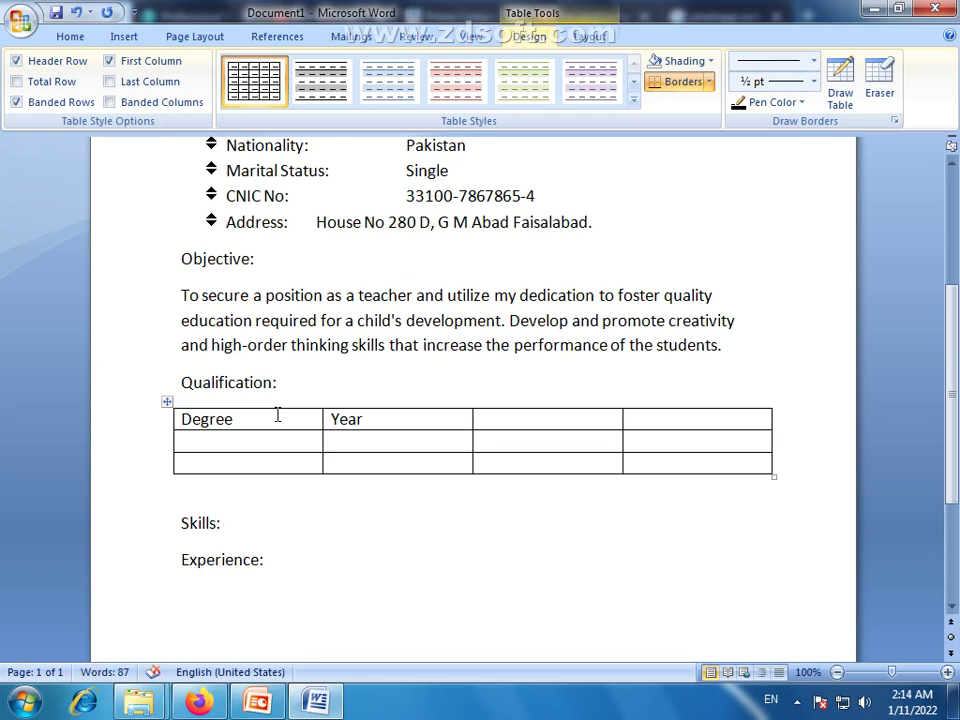
{"action": "type", "text": "Marks"}
{"action": "type", "text": "Ins"}
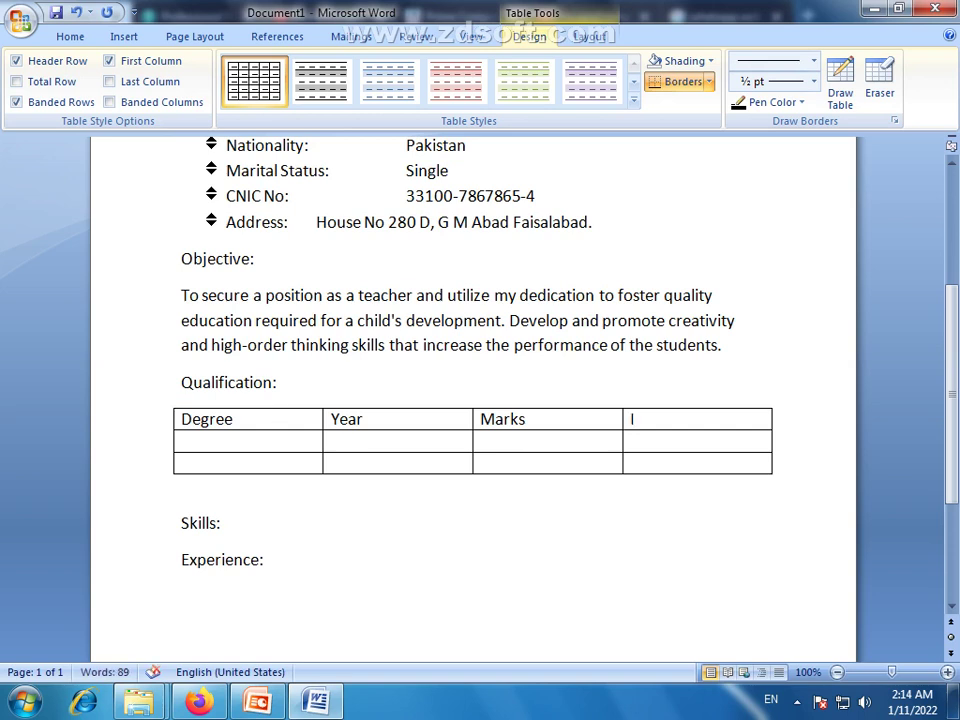
{"action": "type", "text": "titure"}
{"action": "key", "text": "BackSpace"}
{"action": "key", "text": "BackSpace"}
{"action": "type", "text": "te"}
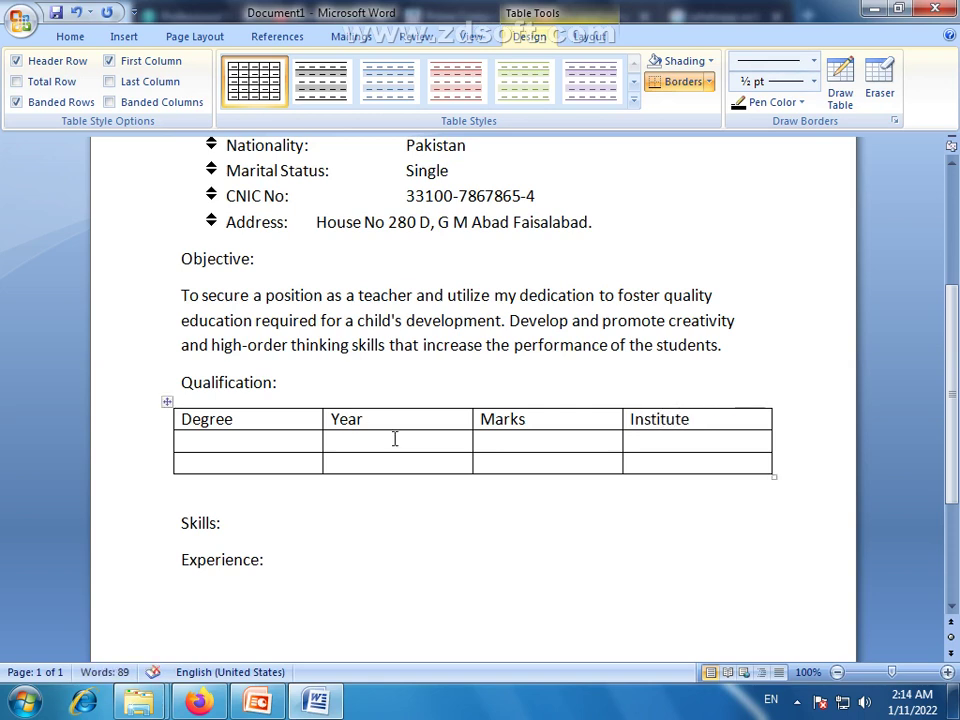
Enter Matriculation and Intermediate in the first column below Degree
{"action": "left_click", "coordinate": [246, 442]}
{"action": "type", "text": "Matriculation"}
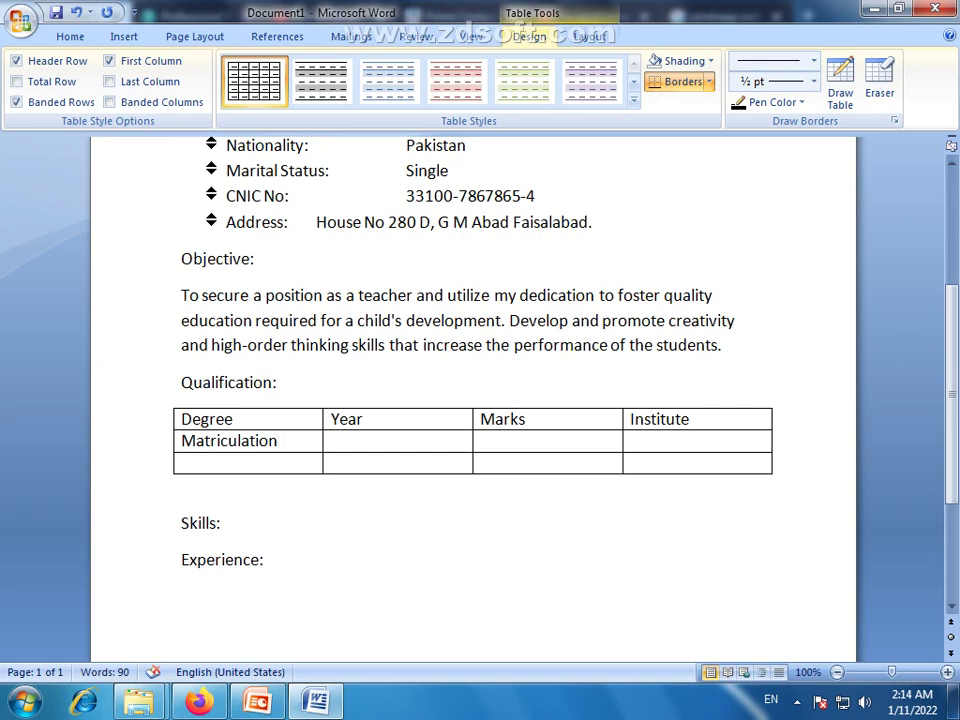
{"action": "key", "text": "Down"}
{"action": "type", "text": "Intermediate"}
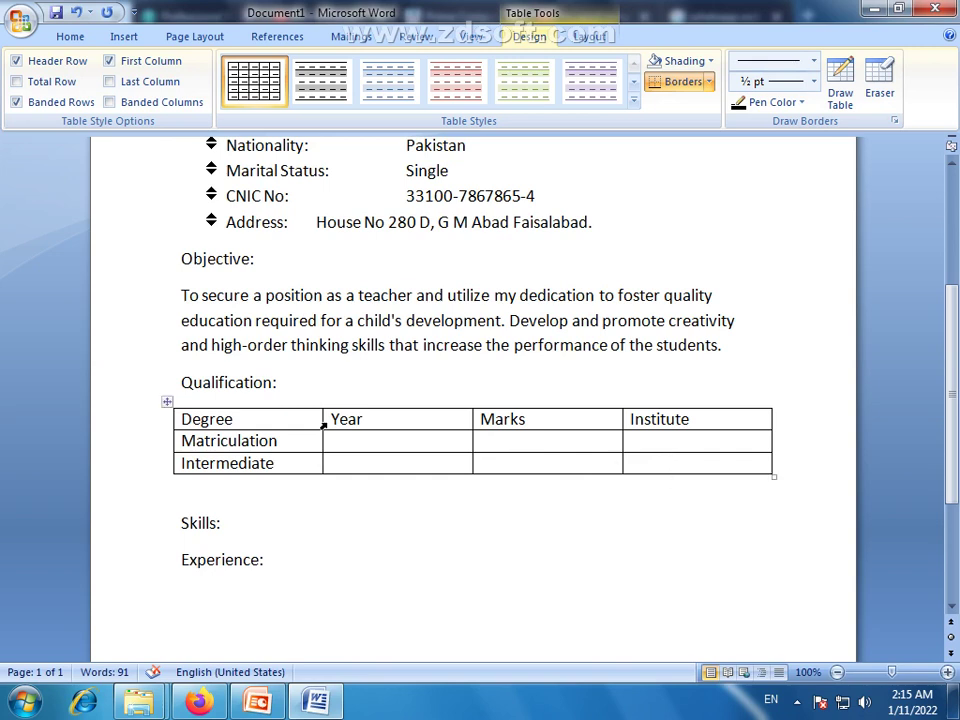
Enter year ranges 2015-2017 for Matriculation and 2017-2019 for Intermediate
{"action": "left_click", "coordinate": [396, 442]}
{"action": "type", "text": "2017"}
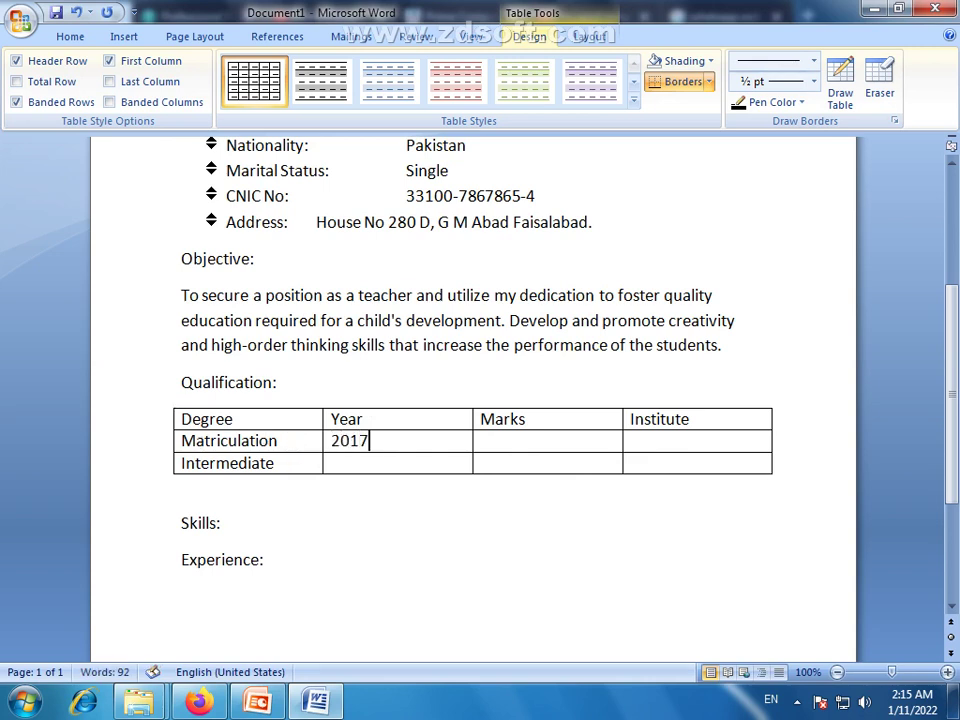
{"action": "left_click", "coordinate": [394, 465]}
{"action": "type", "text": "2019"}
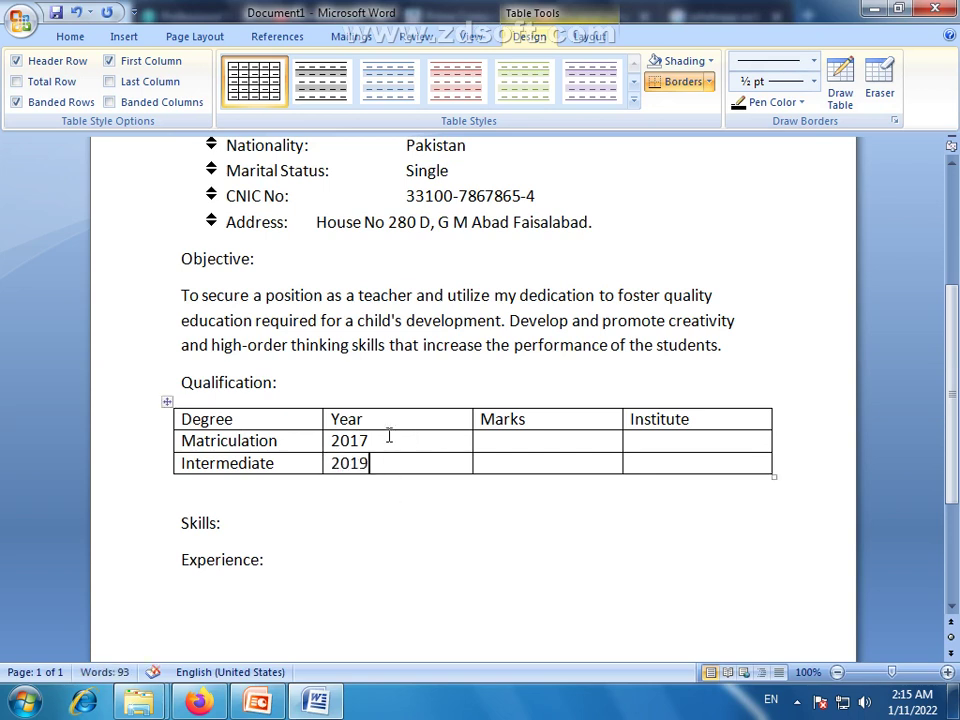
{"action": "left_click_drag", "start_coordinate": [377, 440], "coordinate": [322, 437]}
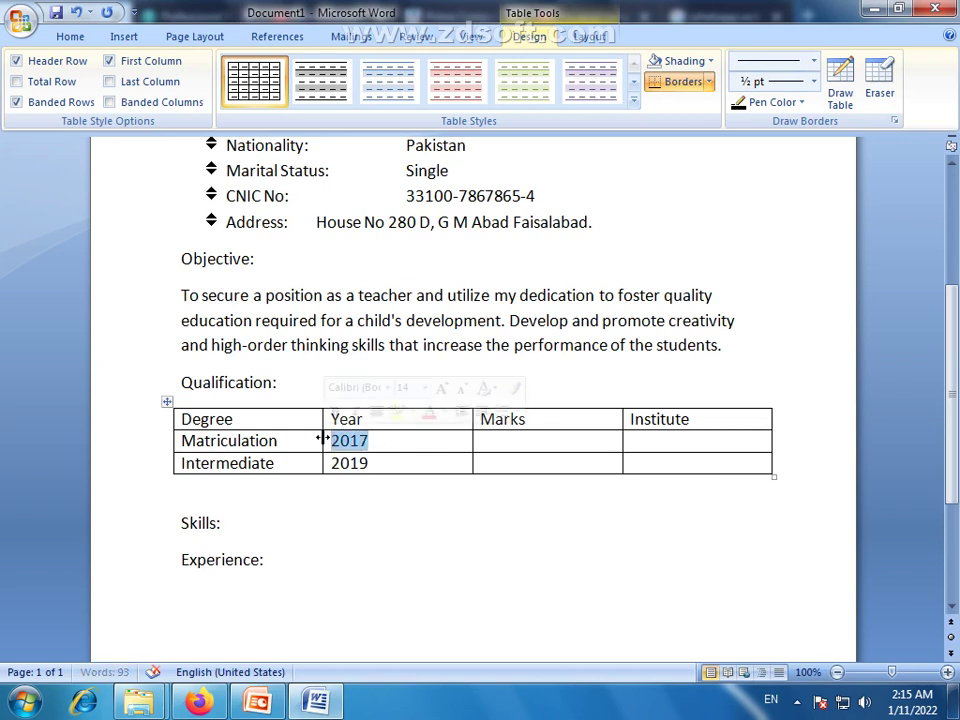
{"action": "type", "text": "2015"}
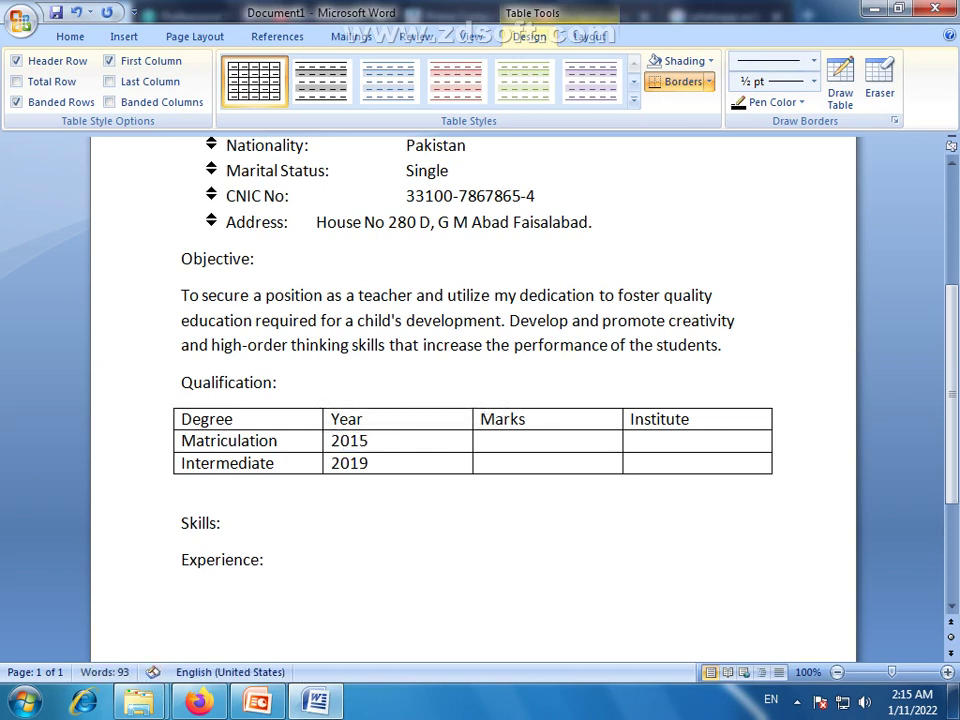
{"action": "type", "text": "-209"}
{"action": "key", "text": "BackSpace"}
{"action": "type", "text": "17"}
{"action": "left_click_drag", "start_coordinate": [370, 465], "coordinate": [325, 451]}
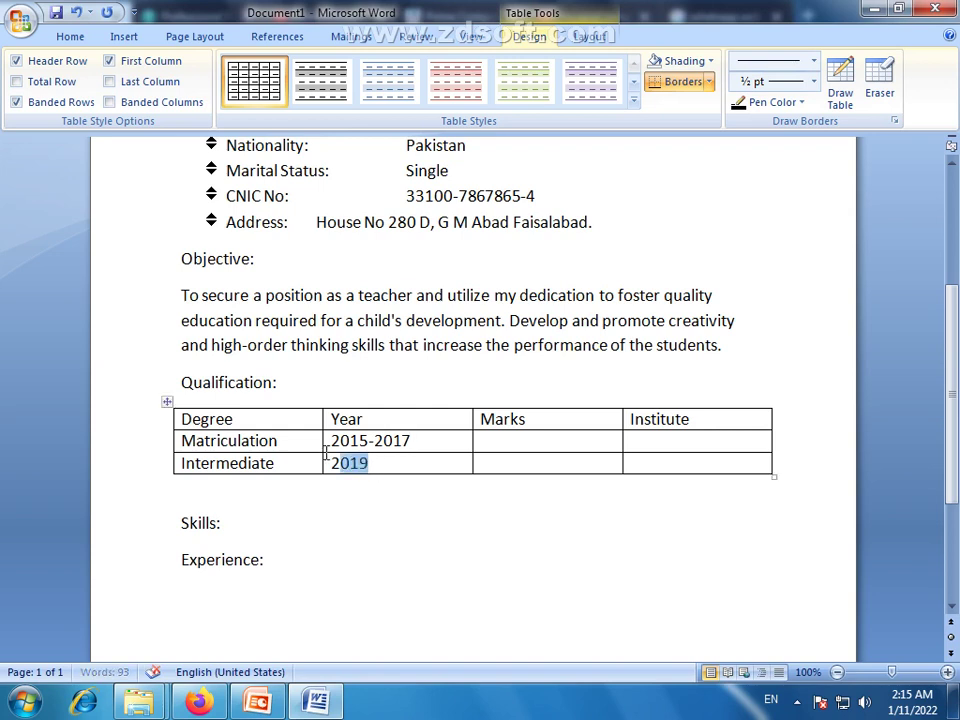
{"action": "type", "text": "2017"}
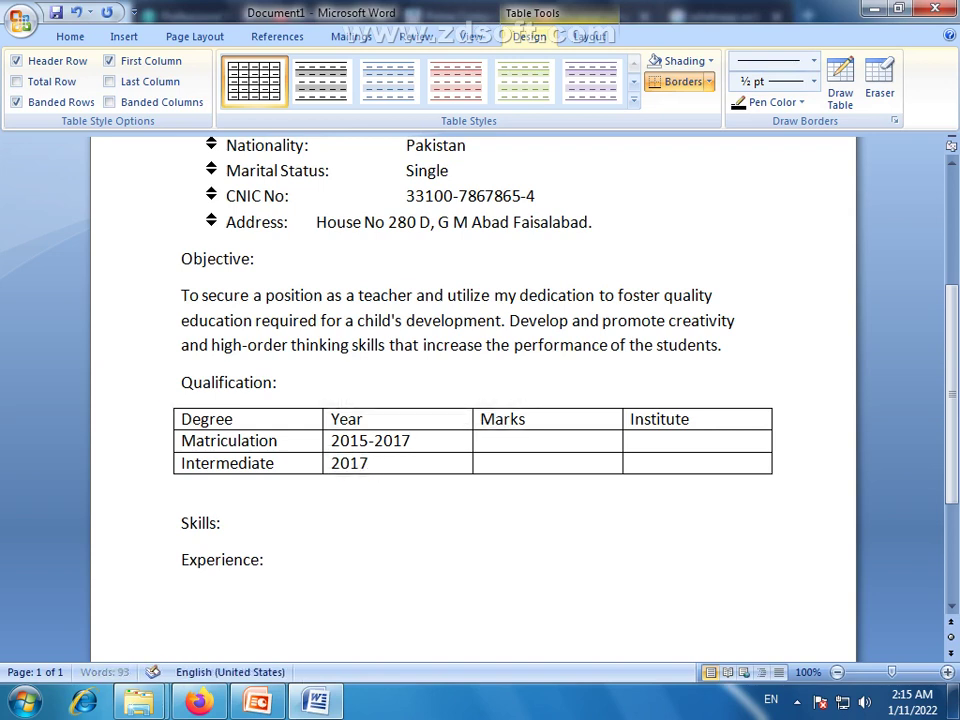
{"action": "type", "text": "-2019"}
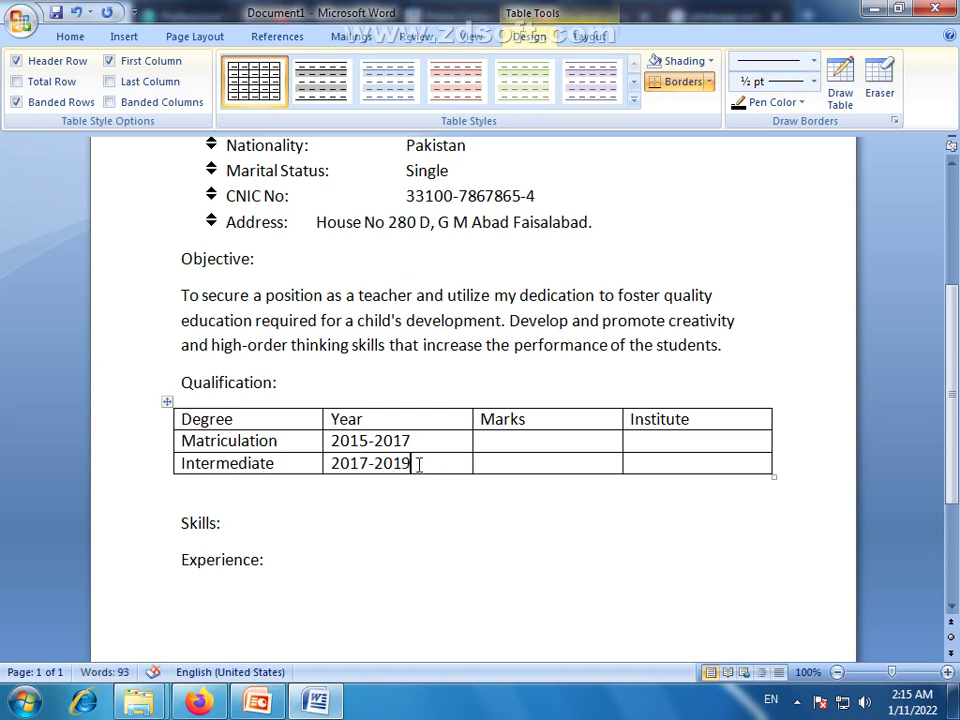
{"action": "left_click_drag", "start_coordinate": [416, 463], "coordinate": [379, 462]}
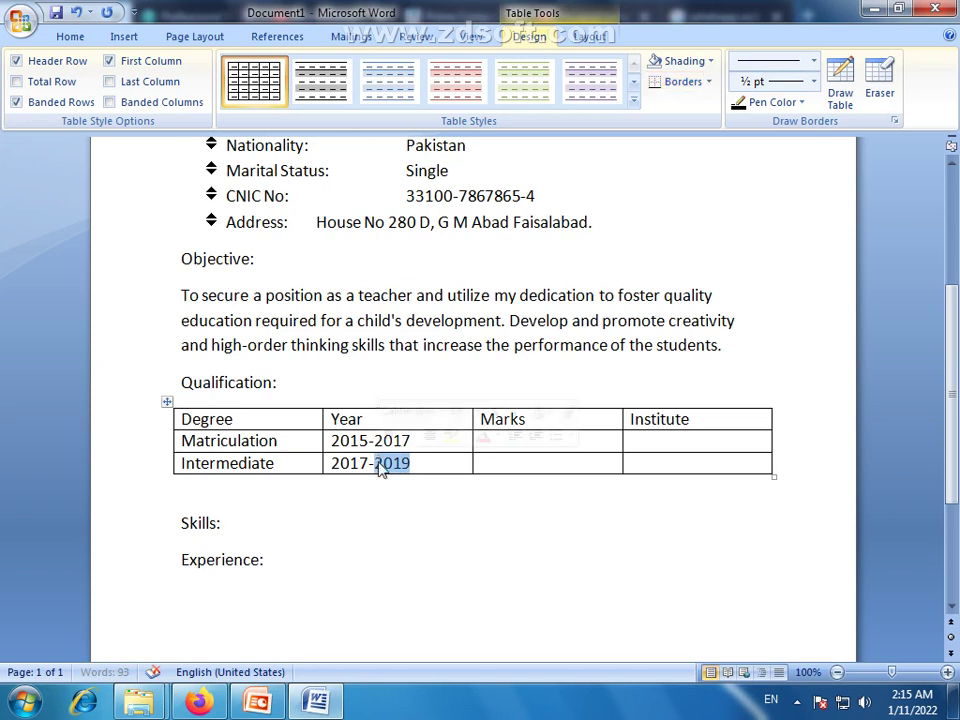
Enter marks 752/1100 for Matriculation and 842/1100 for Intermediate
{"action": "left_click", "coordinate": [581, 440]}
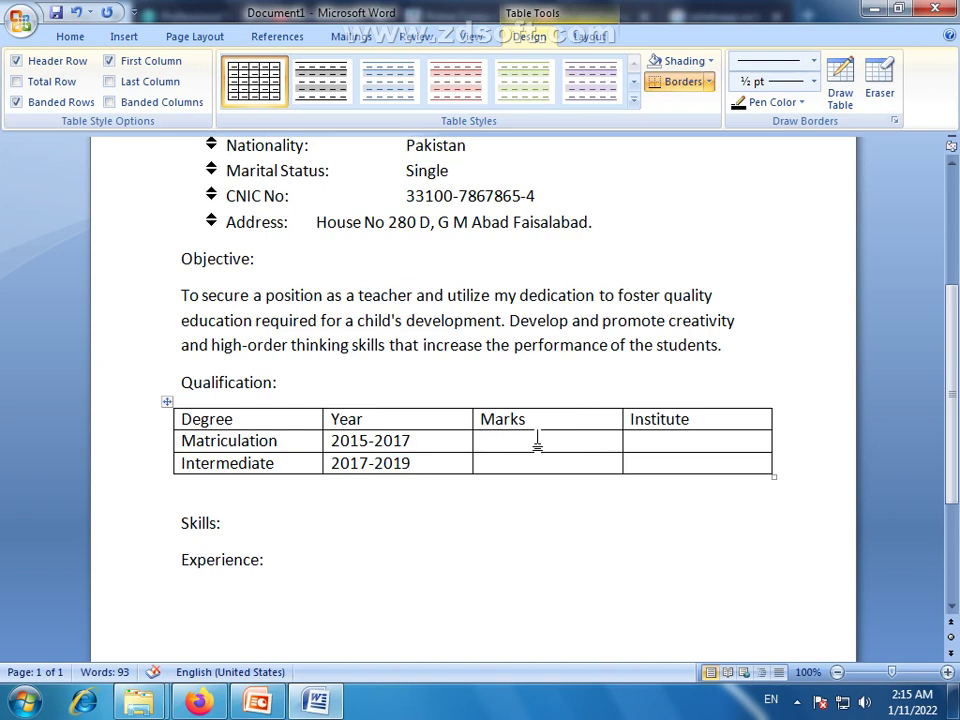
{"action": "type", "text": "75"}
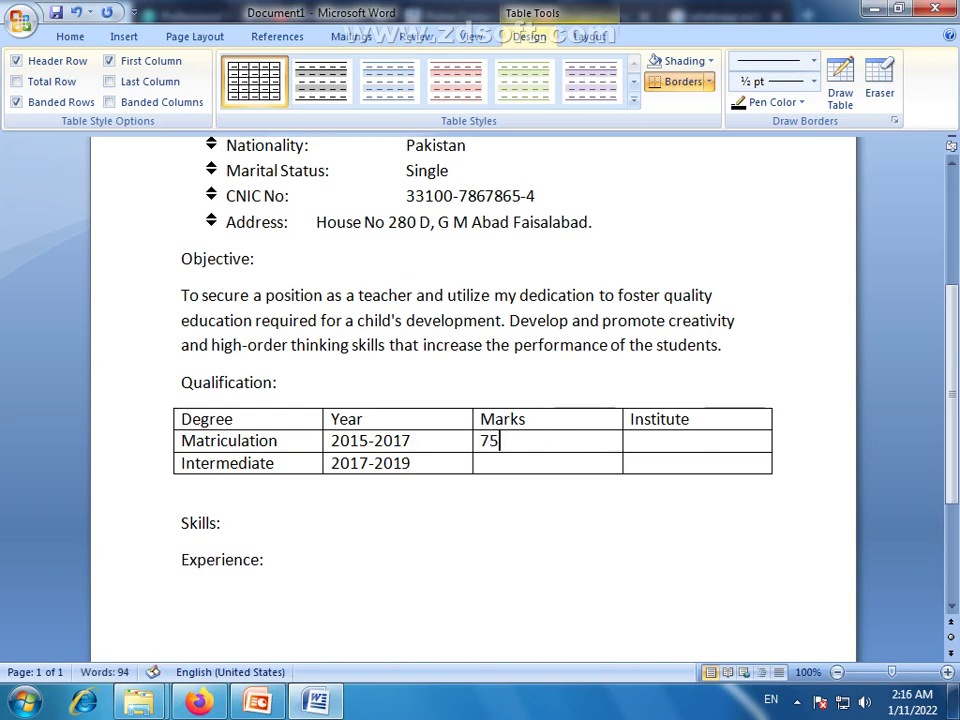
{"action": "type", "text": "2/"}
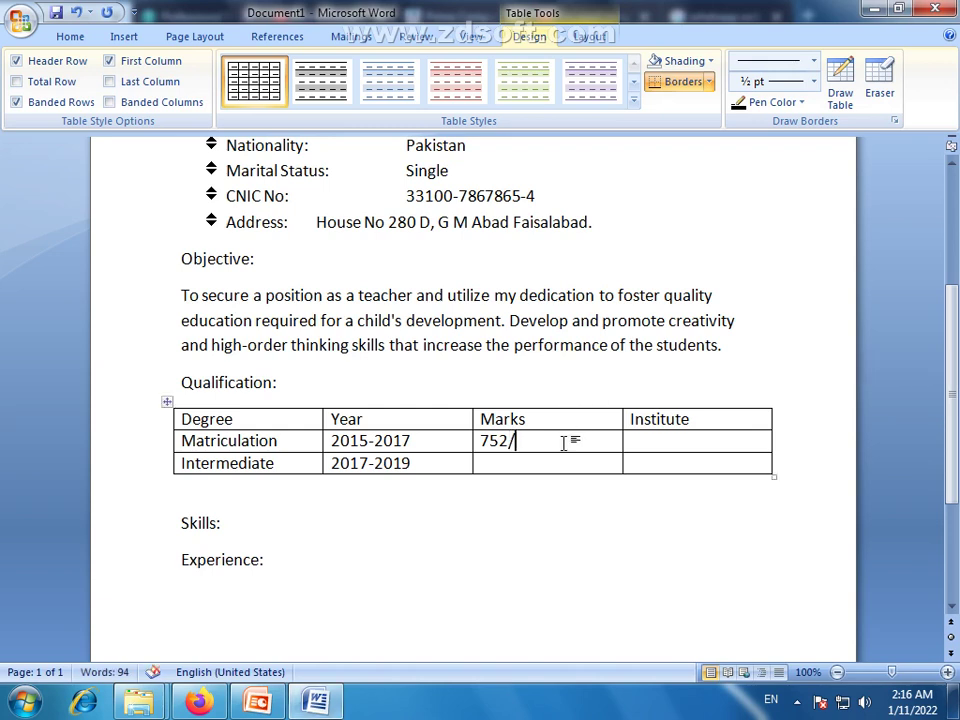
{"action": "type", "text": "1100"}
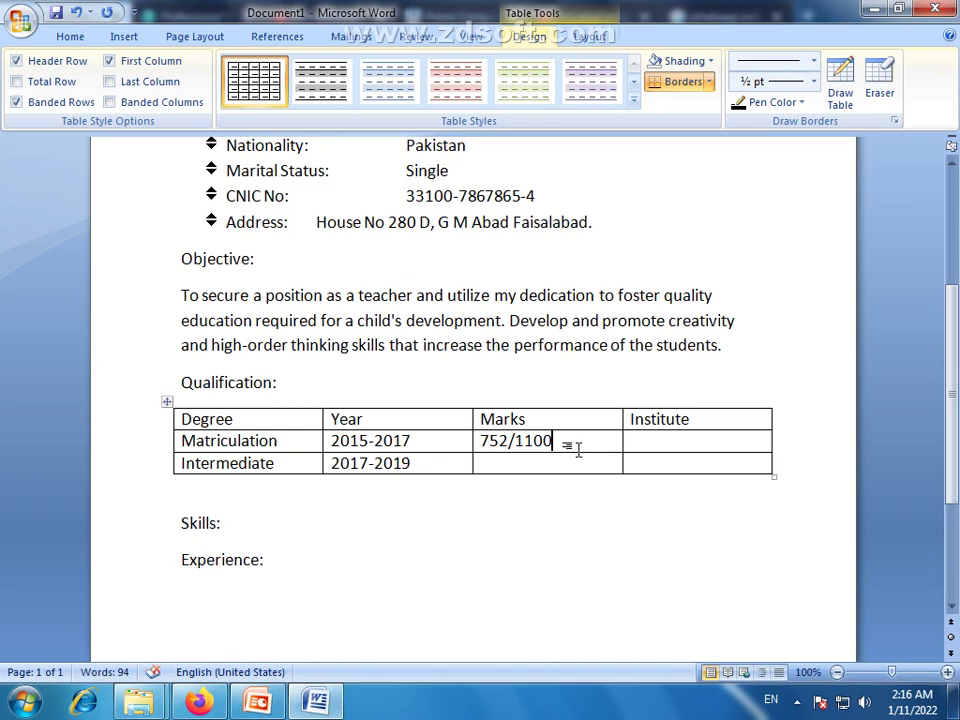
{"action": "left_click", "coordinate": [569, 463]}
{"action": "type", "text": "842"}
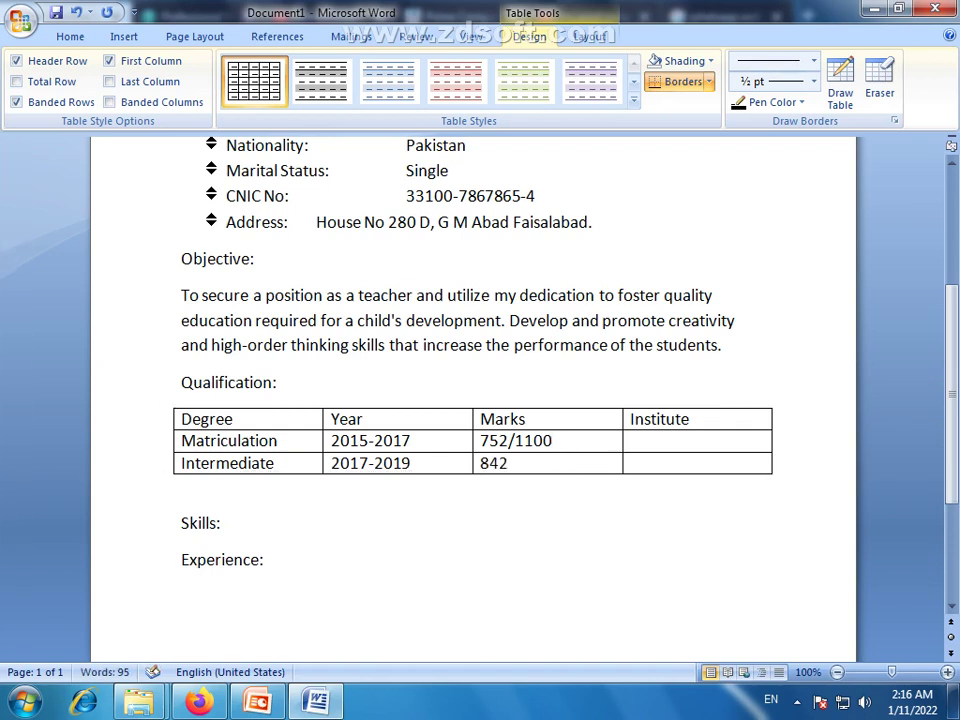
{"action": "type", "text": "/1100"}
Fill both Institute cells with BISE Faisalabad, copying it into the Intermediate row
{"action": "left_click", "coordinate": [728, 441]}
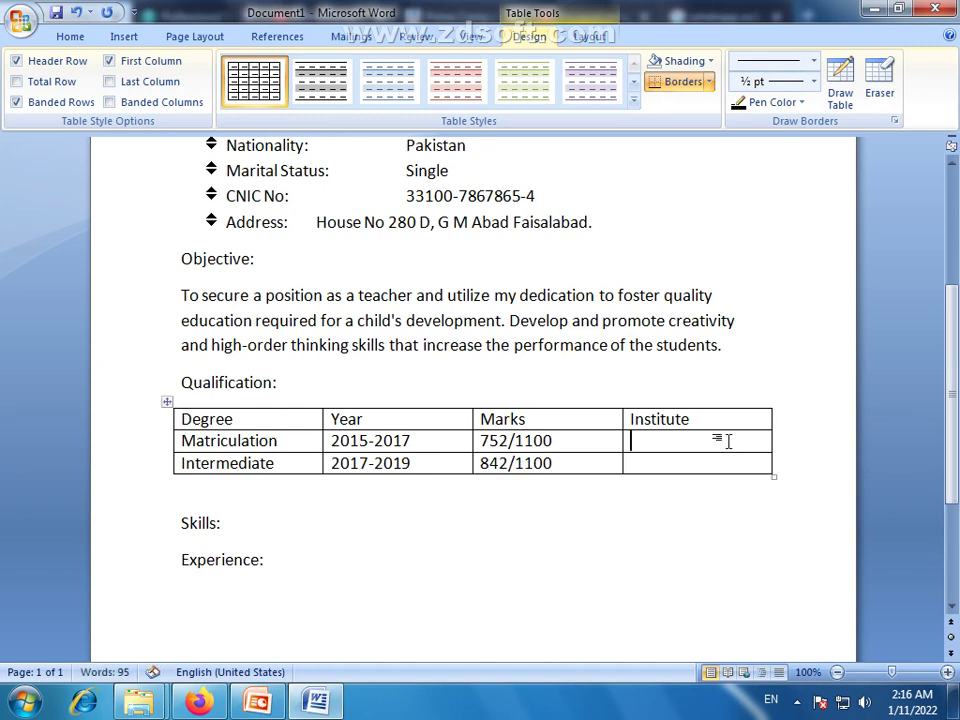
{"action": "type", "text": "B"}
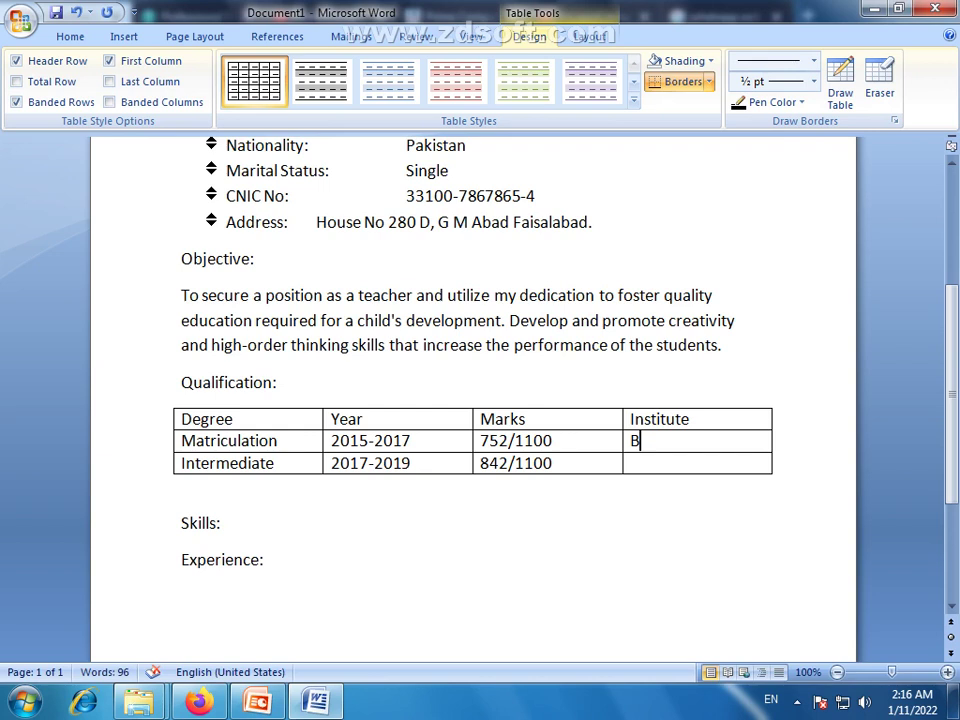
{"action": "type", "text": "ISE Faisalabad"}
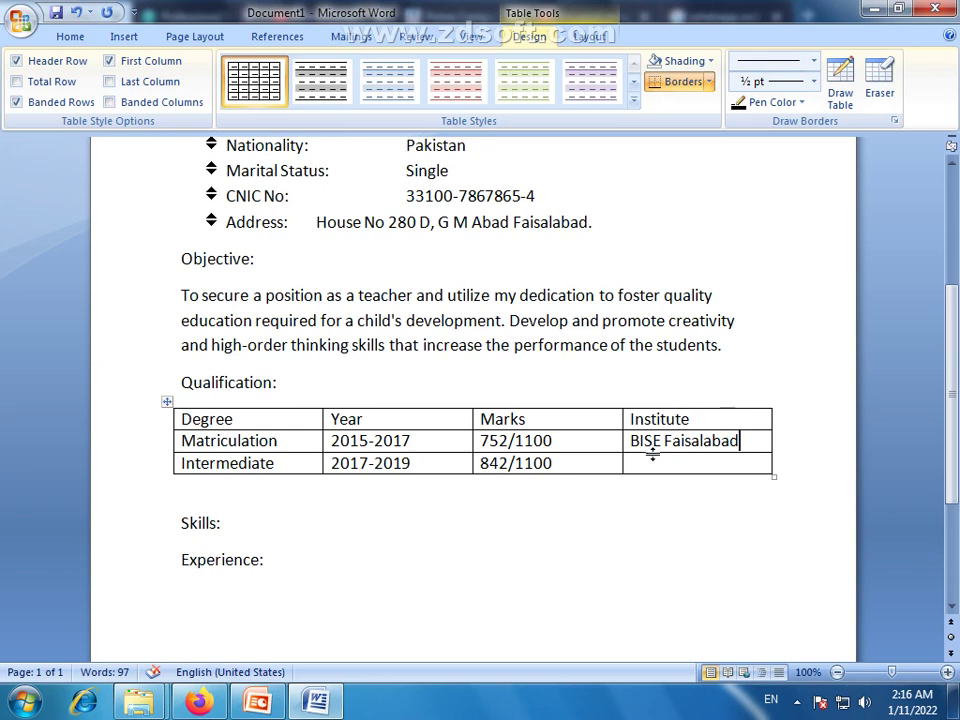
{"action": "left_click", "coordinate": [694, 475]}
{"action": "left_click_drag", "start_coordinate": [744, 441], "coordinate": [636, 446]}
{"action": "key", "text": "ctrl+c"}
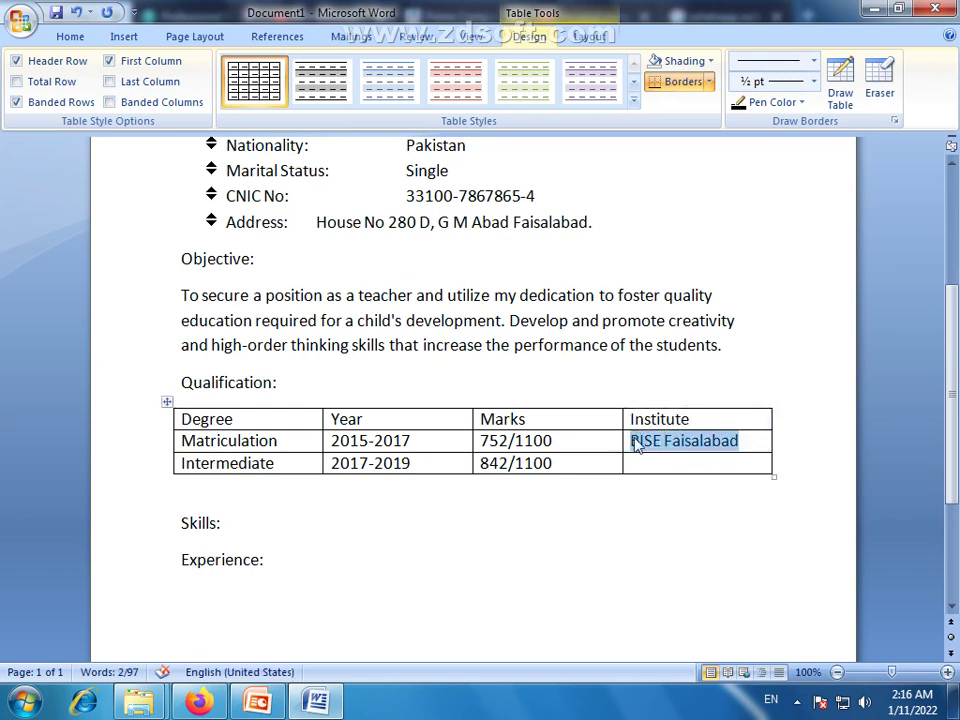
{"action": "left_click", "coordinate": [711, 466]}
{"action": "key", "text": "ctrl+v"}
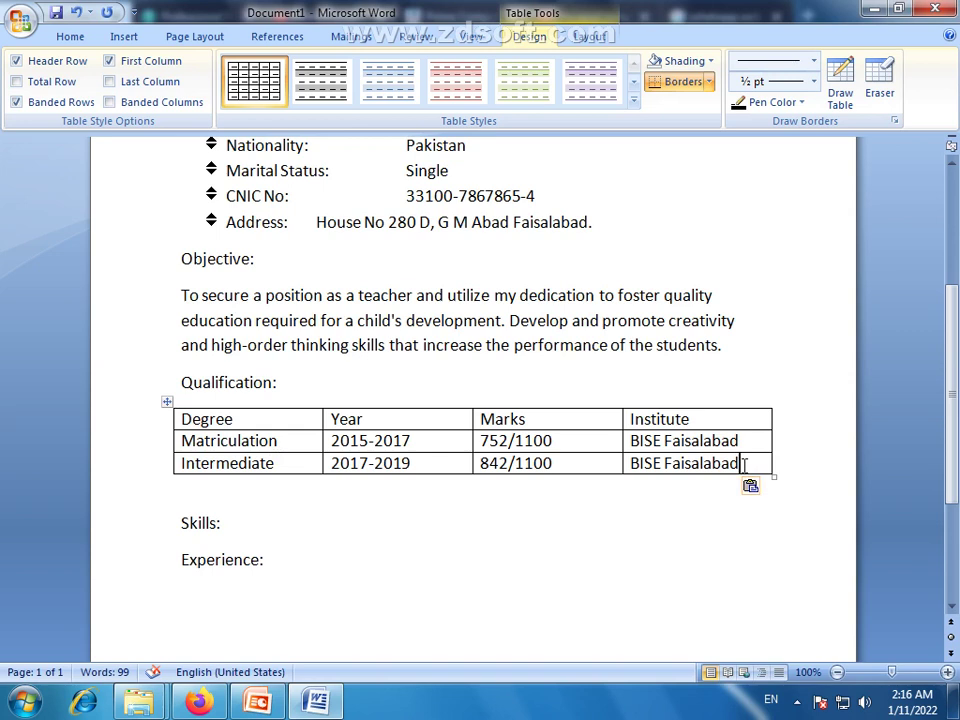
Add an empty fourth row at the end of the table
{"action": "left_click", "coordinate": [413, 465]}
{"action": "key", "text": "Tab"}
{"action": "key", "text": "Tab"}
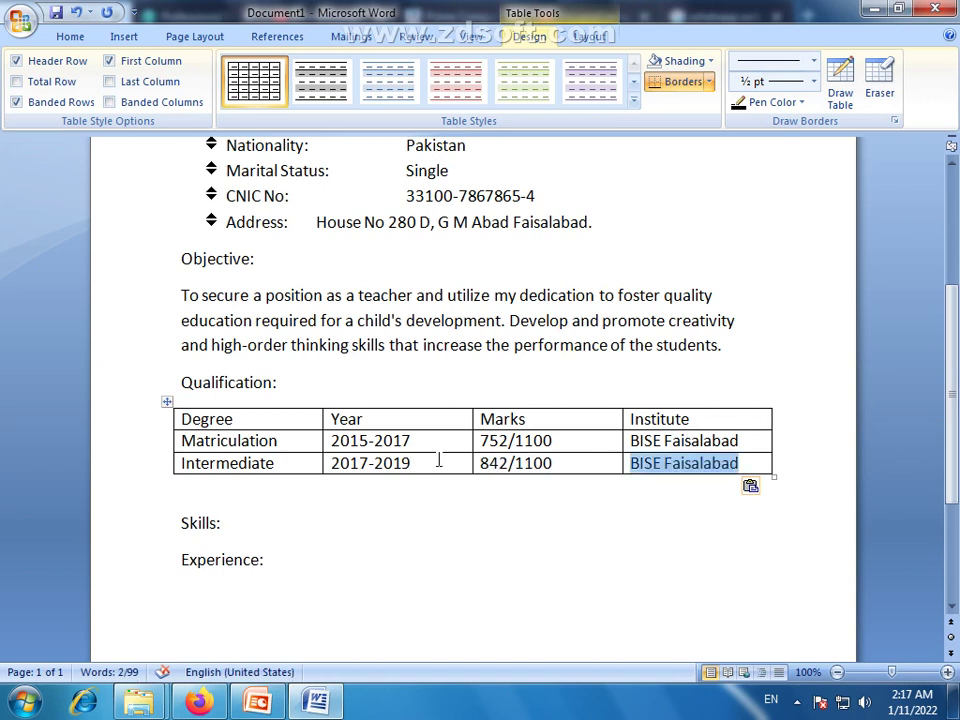
{"action": "left_click", "coordinate": [754, 465]}
{"action": "key", "text": "Tab"}
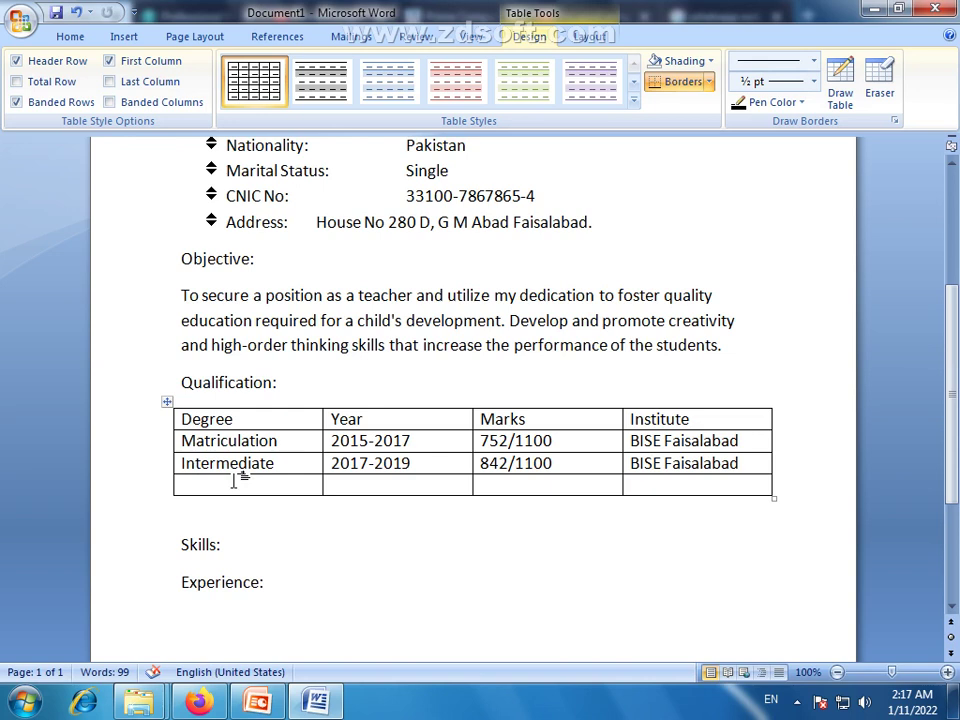
Fill the new row with B.A, 2019-2021 and 546/800
{"action": "type", "text": "BA"}
{"action": "key", "text": "BackSpace"}
{"action": "type", "text": ".A"}
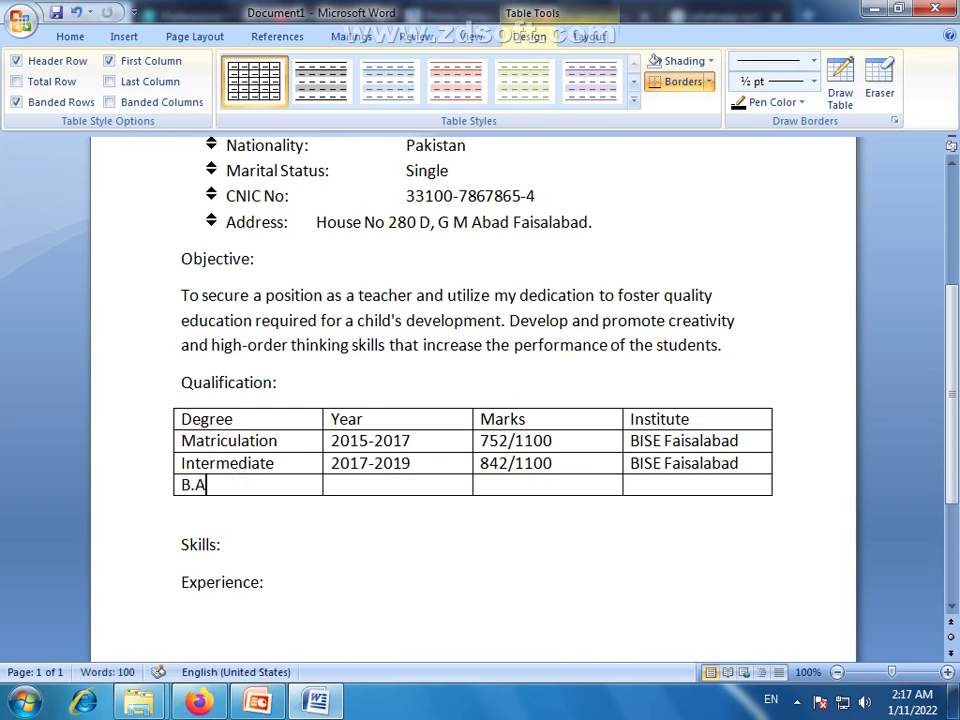
{"action": "left_click", "coordinate": [422, 490]}
{"action": "type", "text": "2019"}
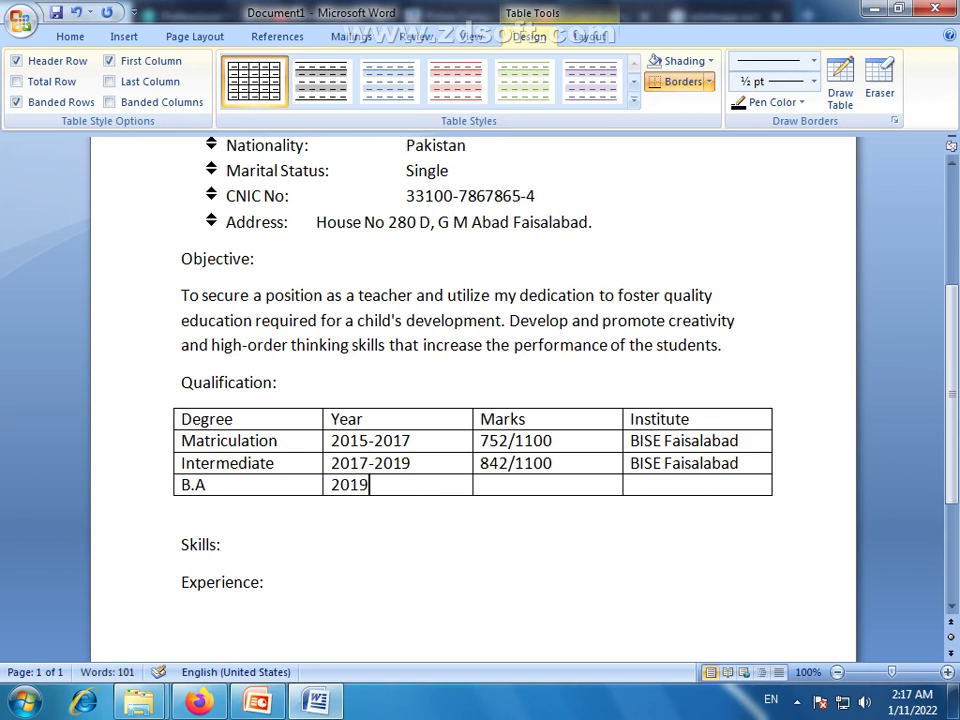
{"action": "type", "text": "-2021"}
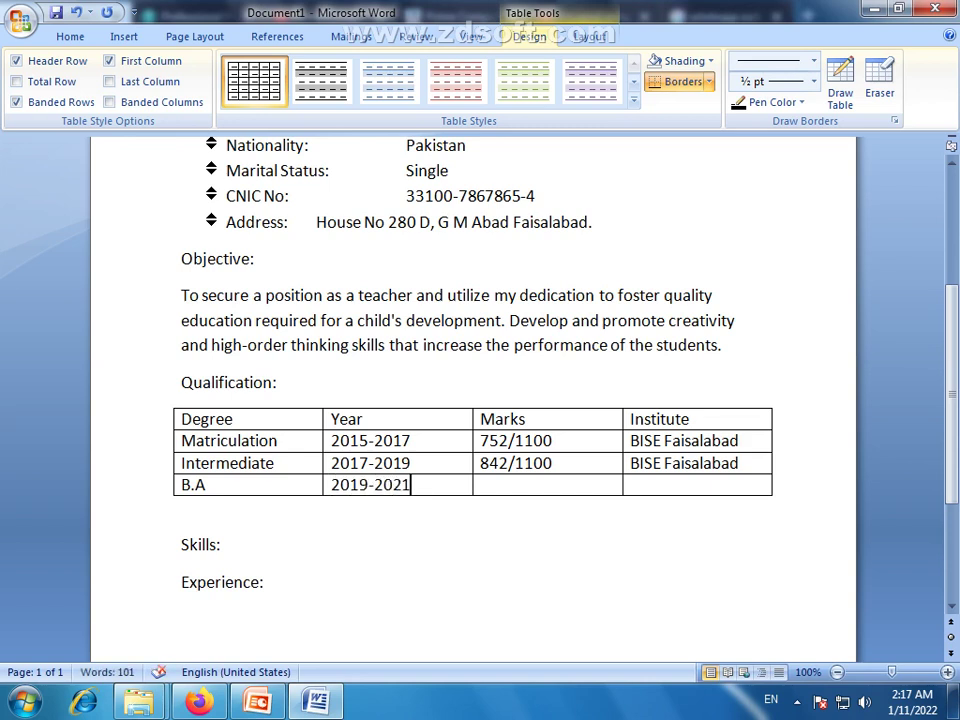
{"action": "left_click", "coordinate": [557, 486]}
{"action": "type", "text": "546/800"}
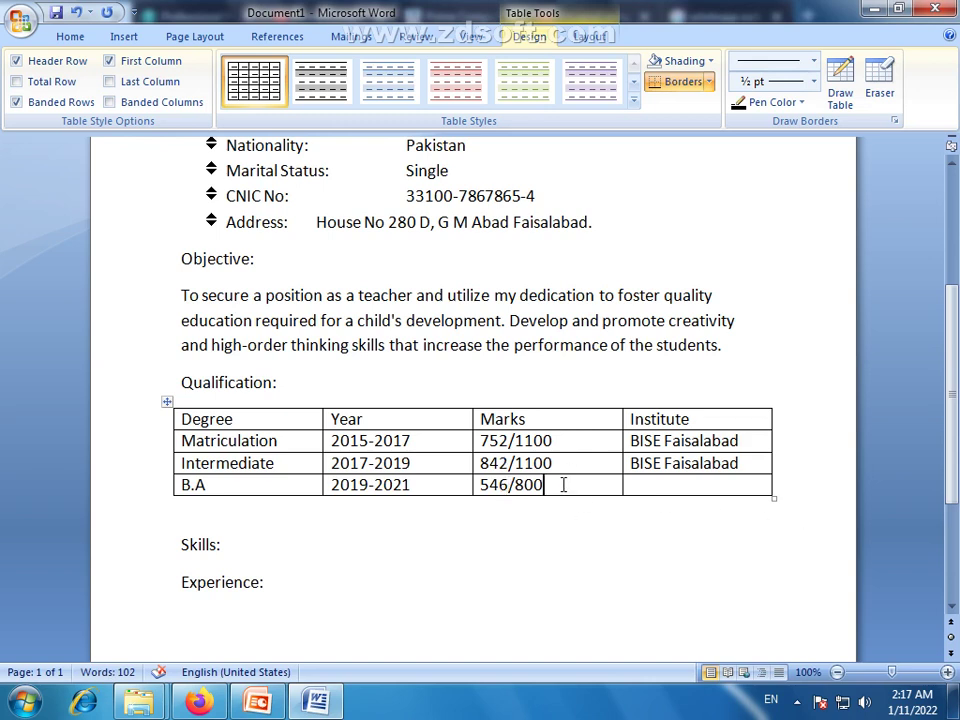
Enter G.C.U.F as the B.A row's institute
{"action": "left_click", "coordinate": [679, 484]}
{"action": "left_click", "coordinate": [680, 484]}
{"action": "type", "text": "g"}
{"action": "key", "text": "BackSpace"}
{"action": "type", "text": "G"}
{"action": "type", "text": ".C.U.F"}
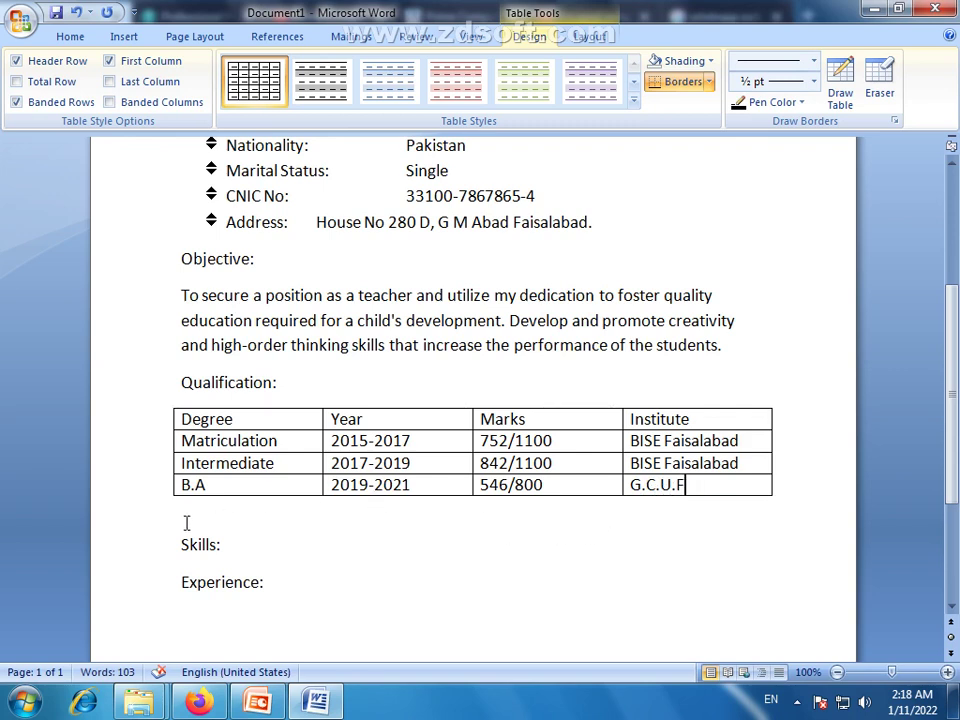
{"action": "scroll", "coordinate": [705, 448], "scroll_direction": "down", "scroll_amount": 1}
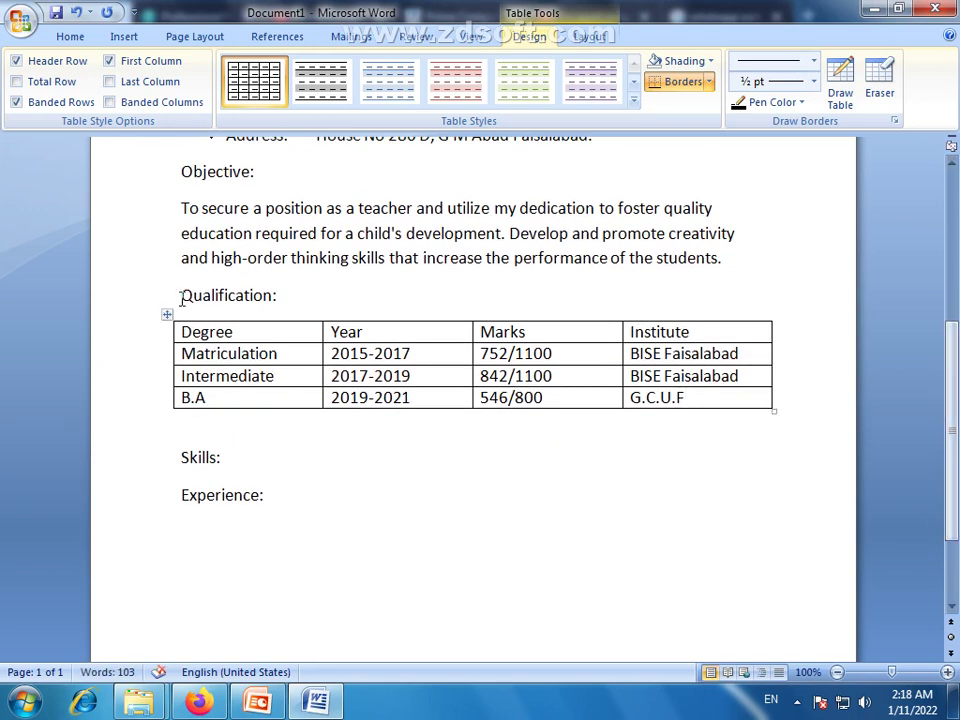
Add 'English & Urdu Typing' as the first skill under Skills:
{"action": "left_click", "coordinate": [195, 451]}
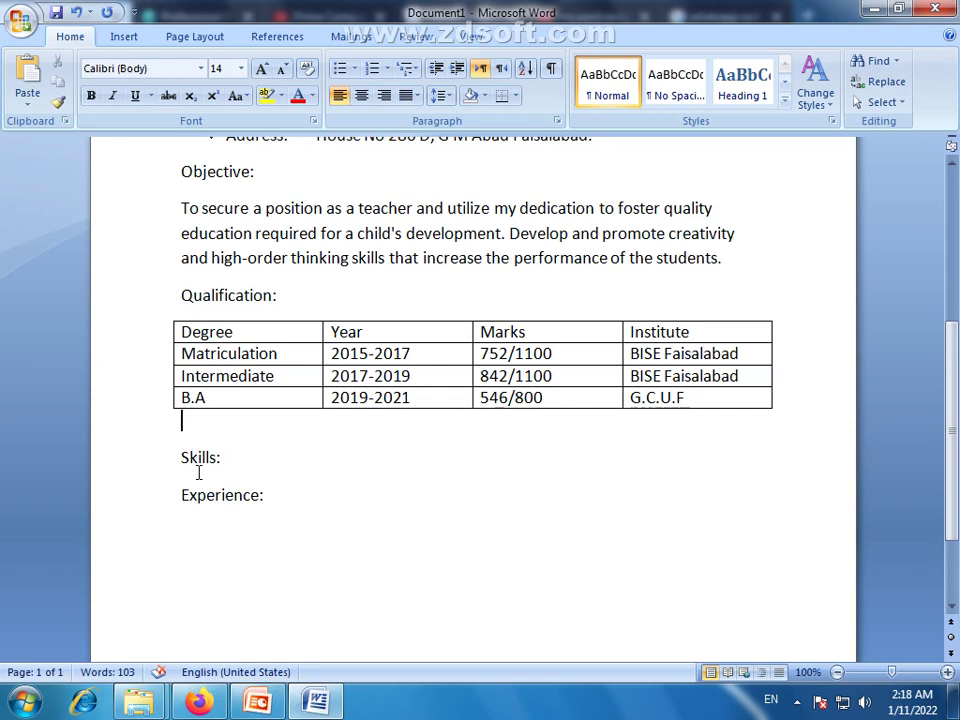
{"action": "left_click", "coordinate": [241, 464]}
{"action": "key", "text": "Return"}
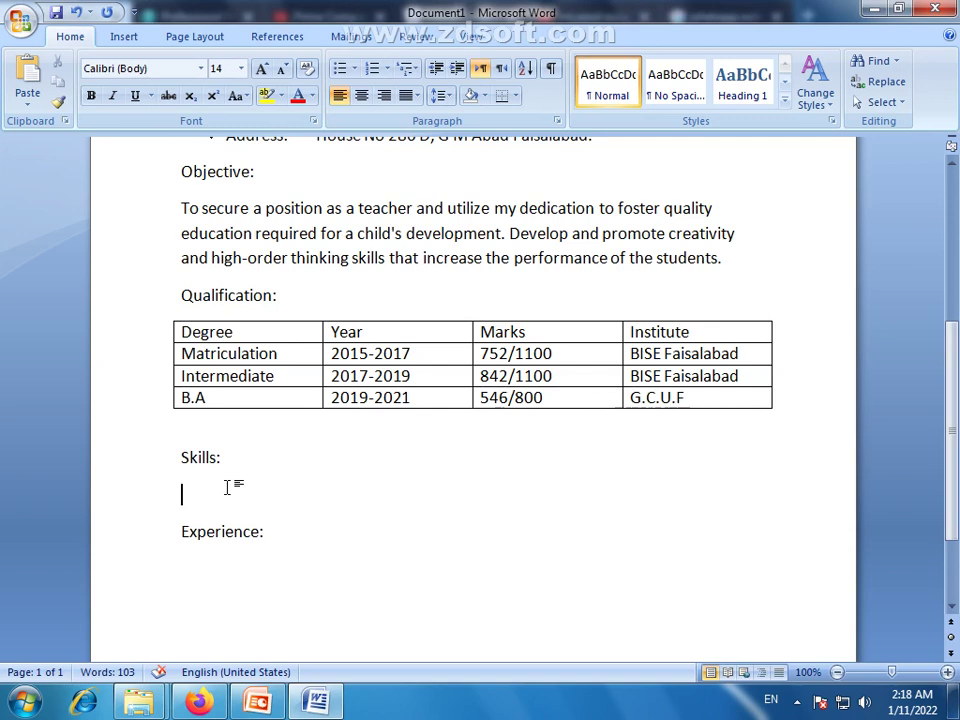
{"action": "type", "text": "English & Urdu C"}
{"action": "key", "text": "BackSpace"}
{"action": "type", "text": "Typing"}
{"action": "key", "text": "Return"}
Add 'Internet Surfing' as the second skill, correcting the 'Interner' typo
{"action": "type", "text": "In"}
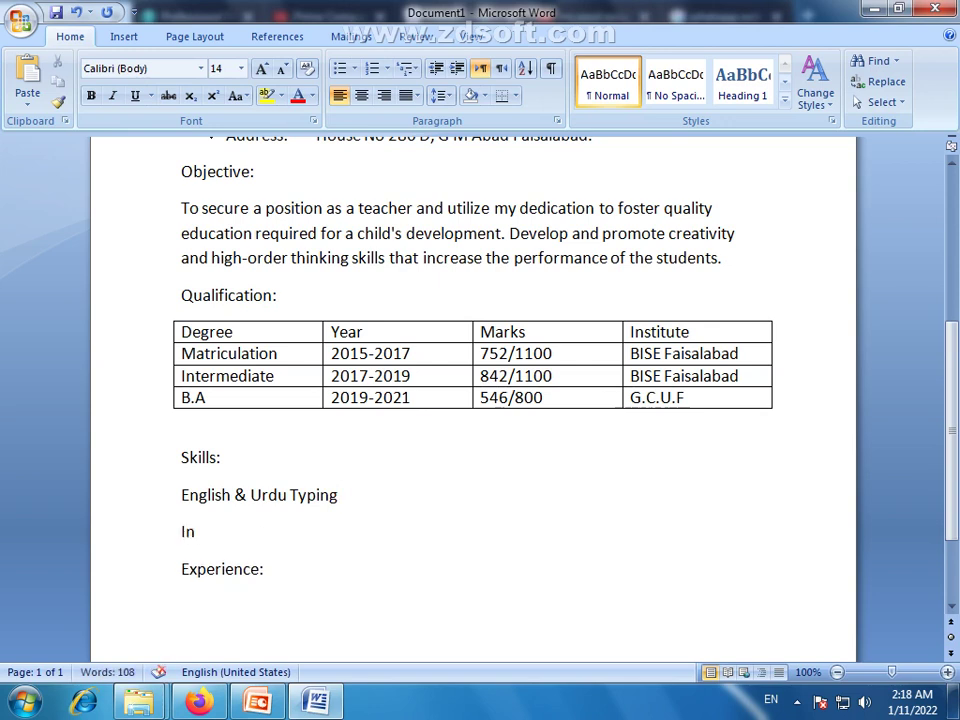
{"action": "type", "text": "th"}
{"action": "key", "text": "BackSpace"}
{"action": "type", "text": "ernw"}
{"action": "type", "text": "S"}
{"action": "type", "text": "i"}
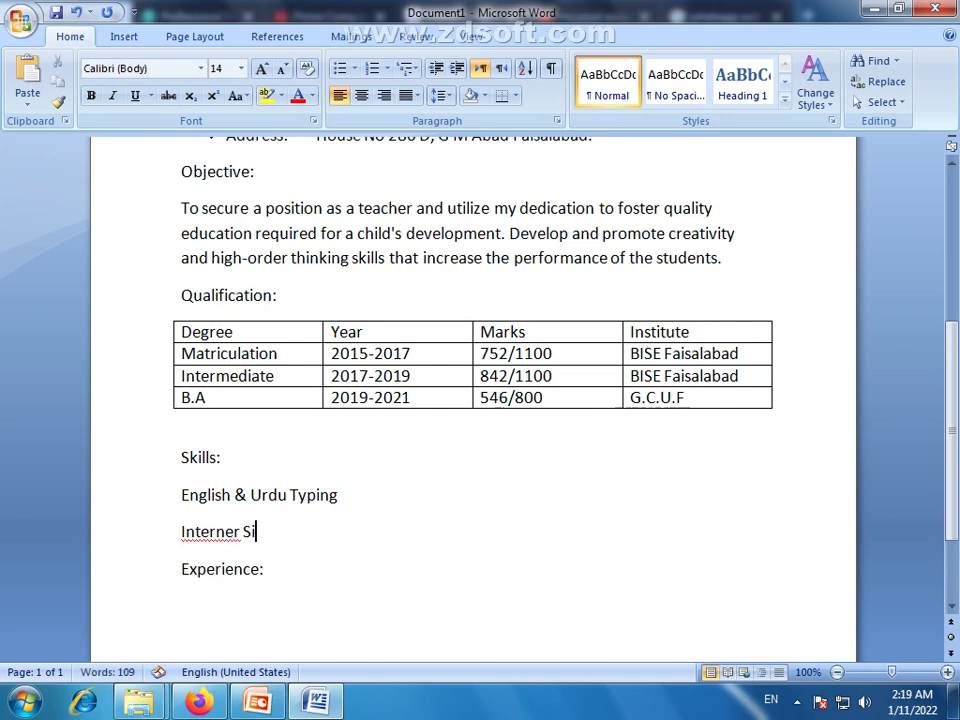
{"action": "key", "text": "BackSpace"}
{"action": "type", "text": "urfing"}
{"action": "key", "text": "BackSpace"}
{"action": "type", "text": "g"}
{"action": "right_click", "coordinate": [222, 540]}
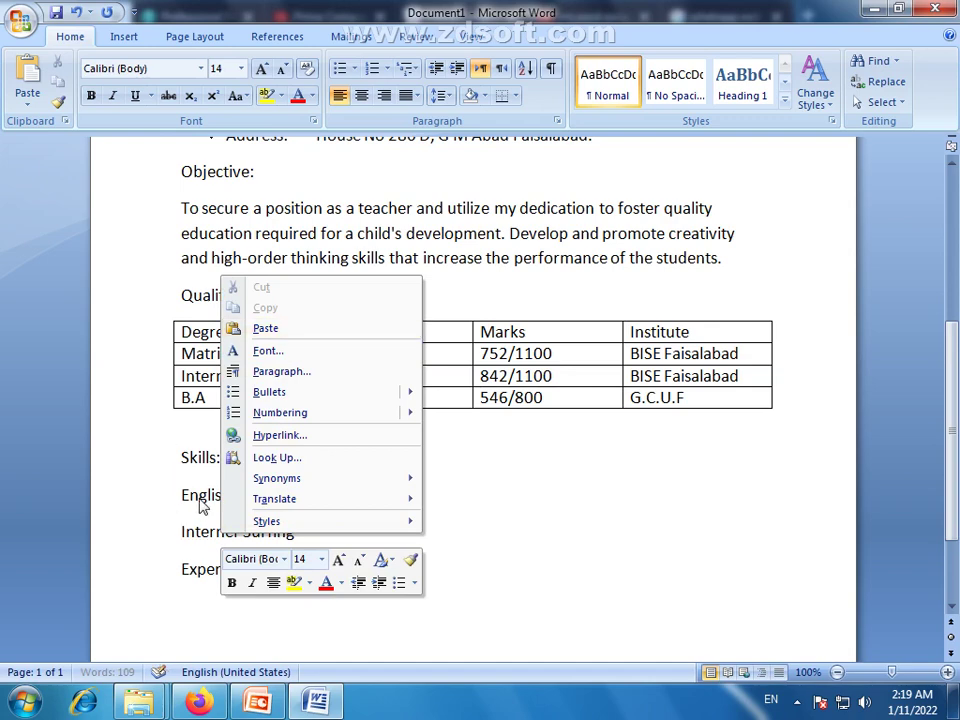
{"action": "left_click", "coordinate": [208, 530]}
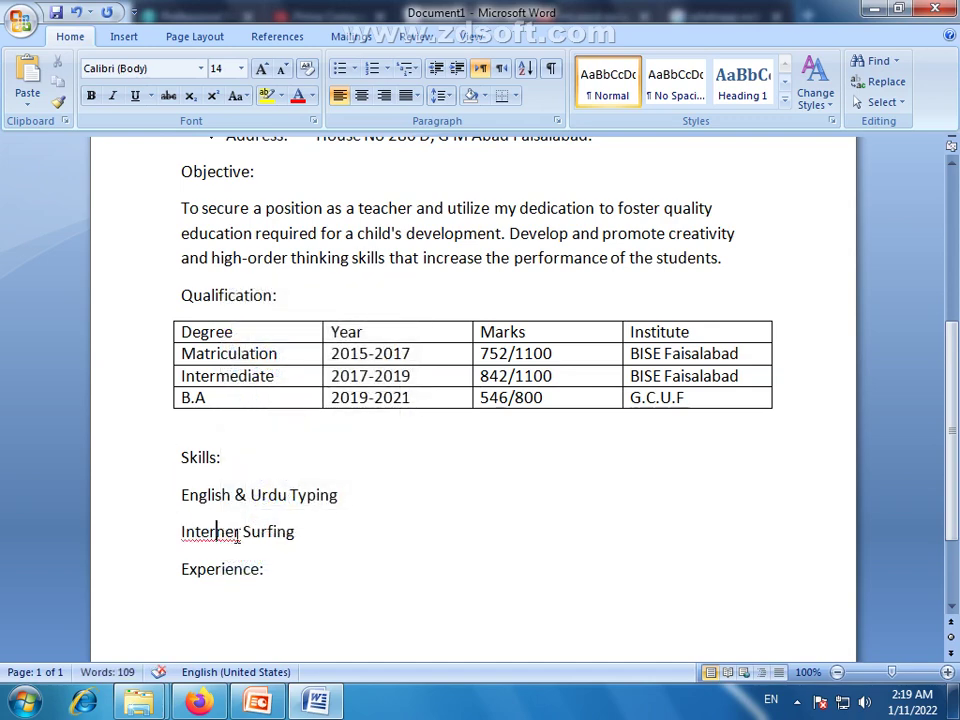
{"action": "left_click", "coordinate": [242, 532]}
{"action": "key", "text": "BackSpace"}
{"action": "type", "text": "t"}
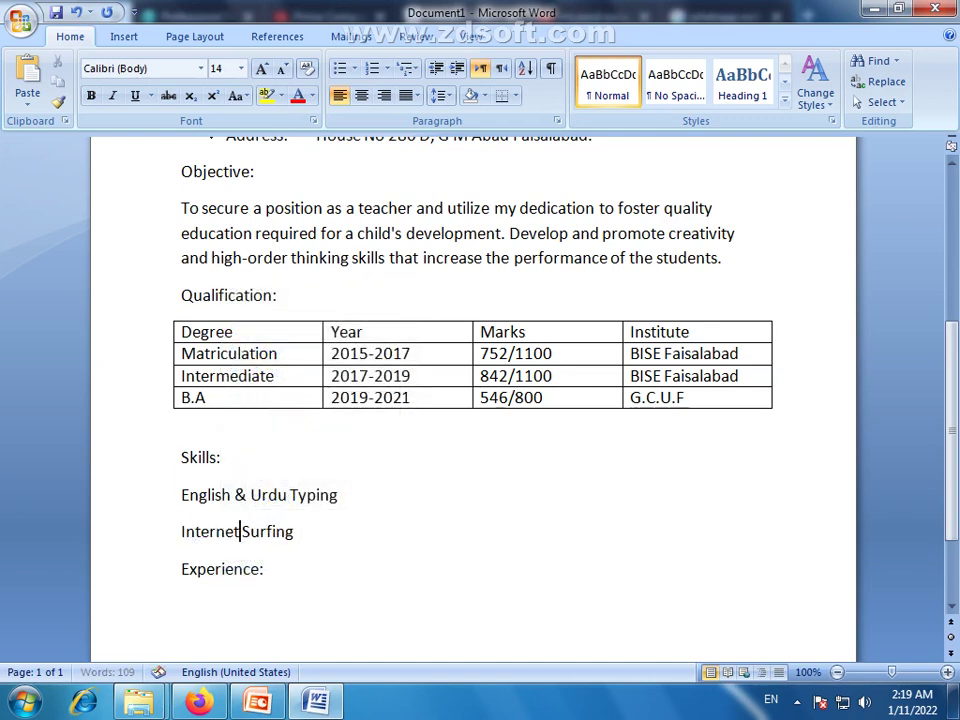
{"action": "left_click", "coordinate": [302, 534]}
{"action": "left_click_drag", "start_coordinate": [317, 544], "coordinate": [178, 507]}
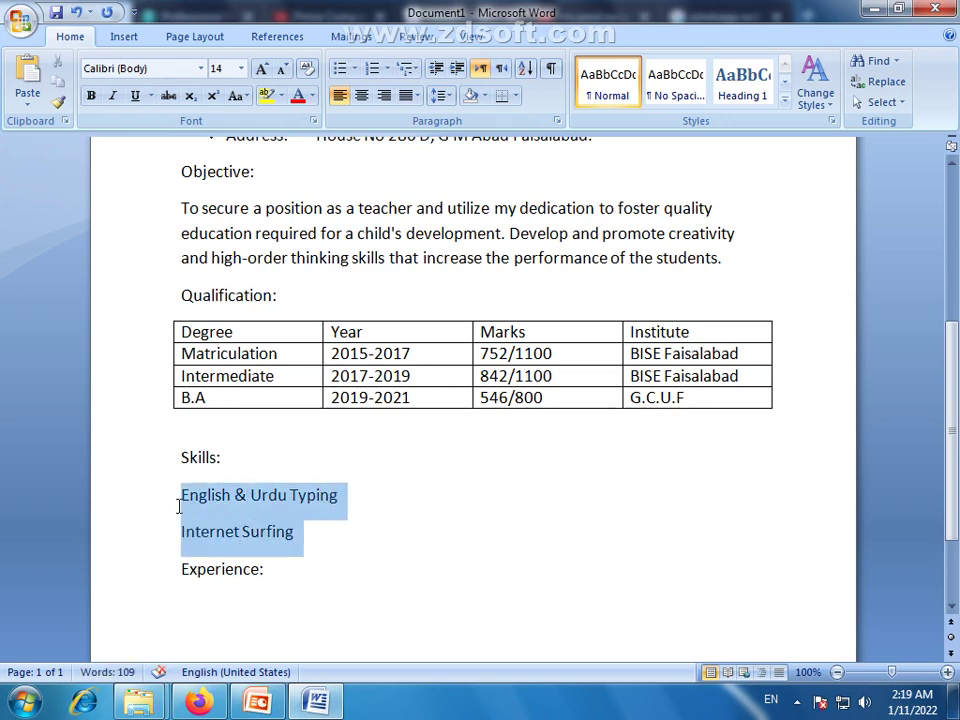
{"action": "left_click", "coordinate": [225, 517]}
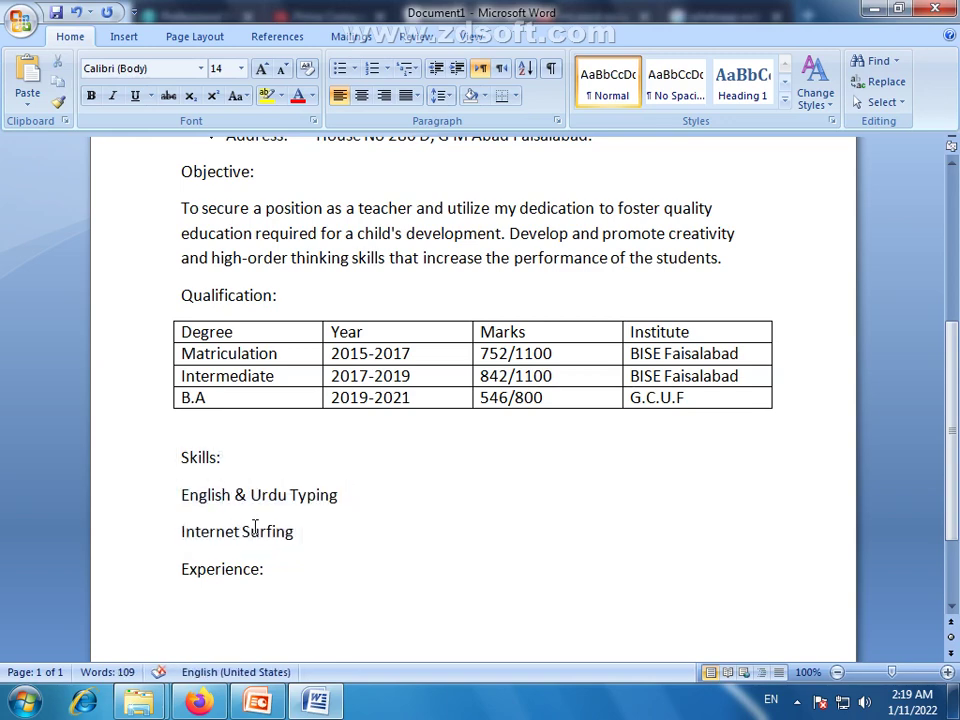
Place the caret at the end of the Experience: heading
{"action": "scroll", "coordinate": [374, 567], "scroll_direction": "down", "scroll_amount": 3}
{"action": "left_click", "coordinate": [290, 443]}
{"action": "scroll", "coordinate": [291, 463], "scroll_direction": "up", "scroll_amount": 11}
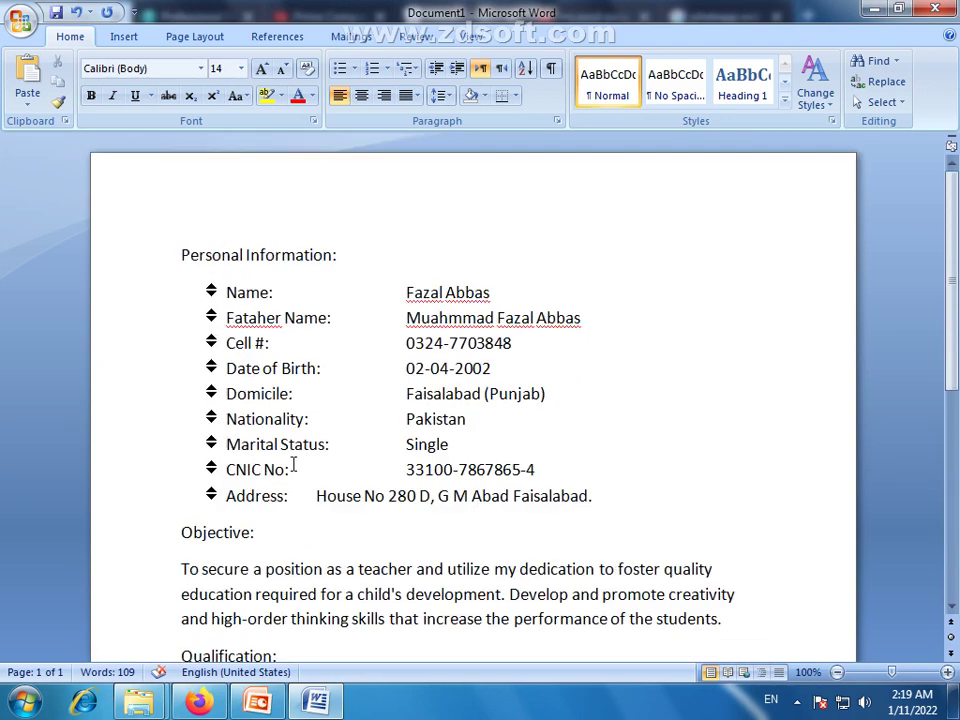
{"action": "scroll", "coordinate": [293, 467], "scroll_direction": "down", "scroll_amount": 9}
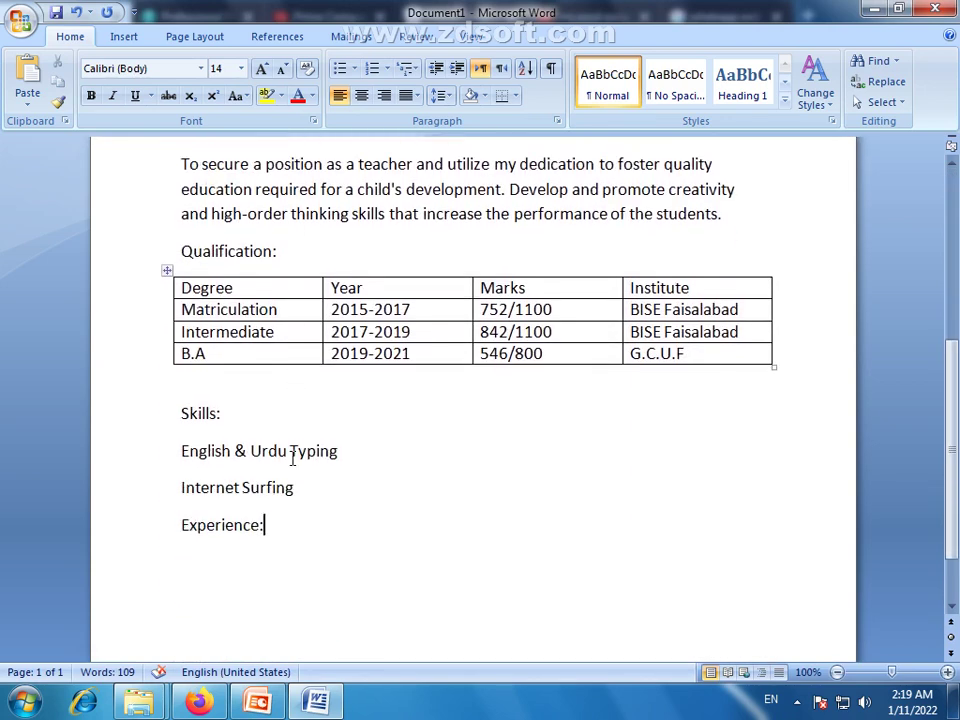
Start a line under Experience: with '2 years experience as a Teacher at', fixing 'expeience'
{"action": "key", "text": "Return"}
{"action": "type", "text": "2 year"}
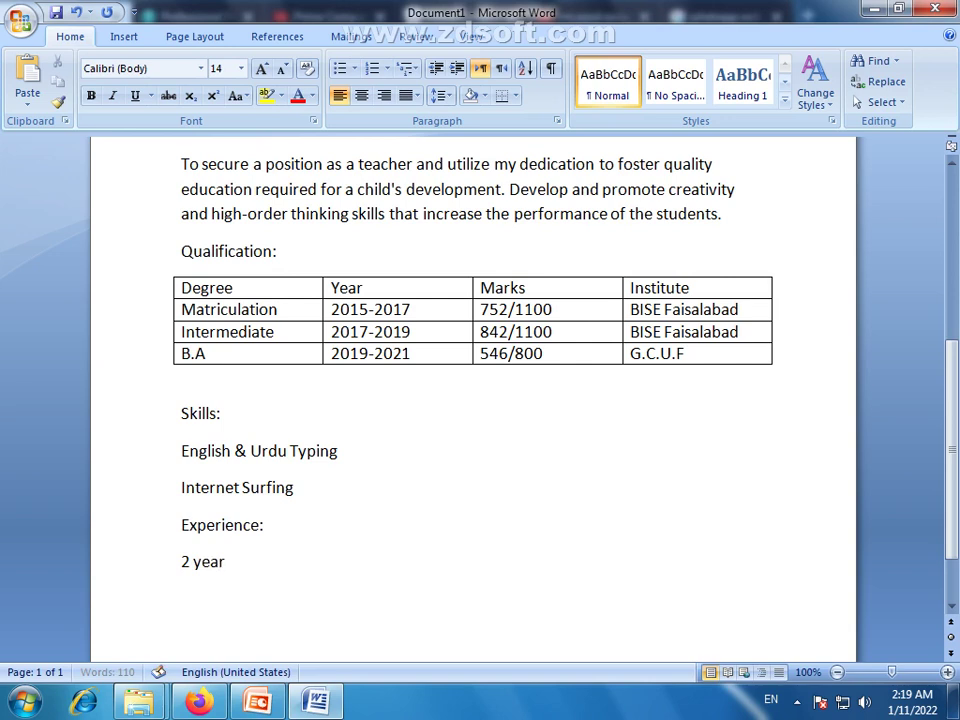
{"action": "type", "text": "s expeience as a"}
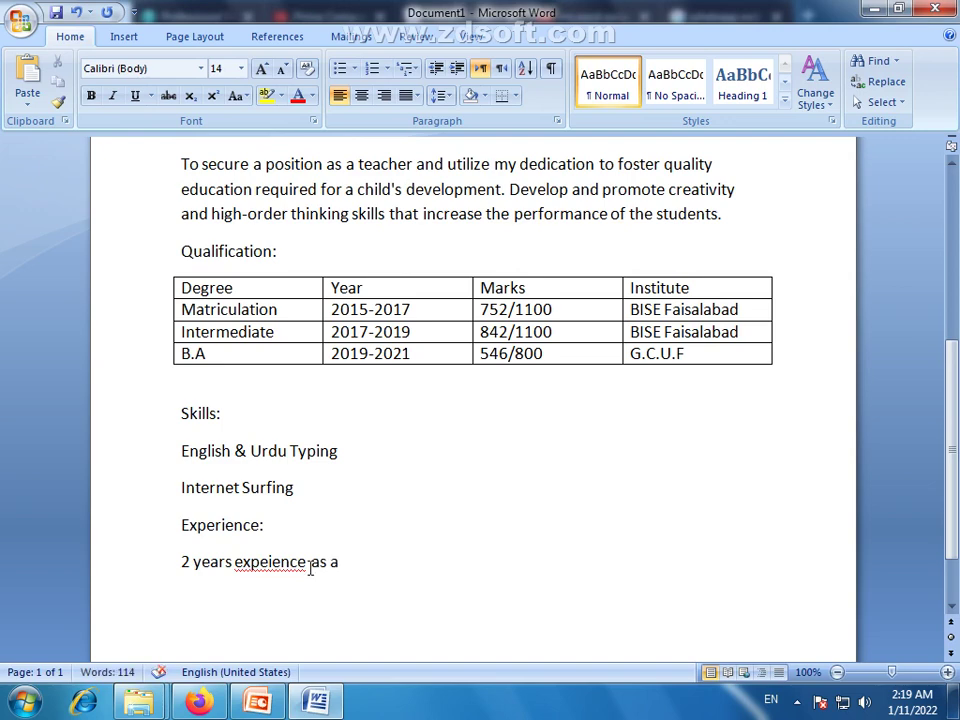
{"action": "right_click", "coordinate": [272, 562]}
{"action": "left_click", "coordinate": [360, 327]}
{"action": "left_click", "coordinate": [373, 566]}
{"action": "type", "text": "Te"}
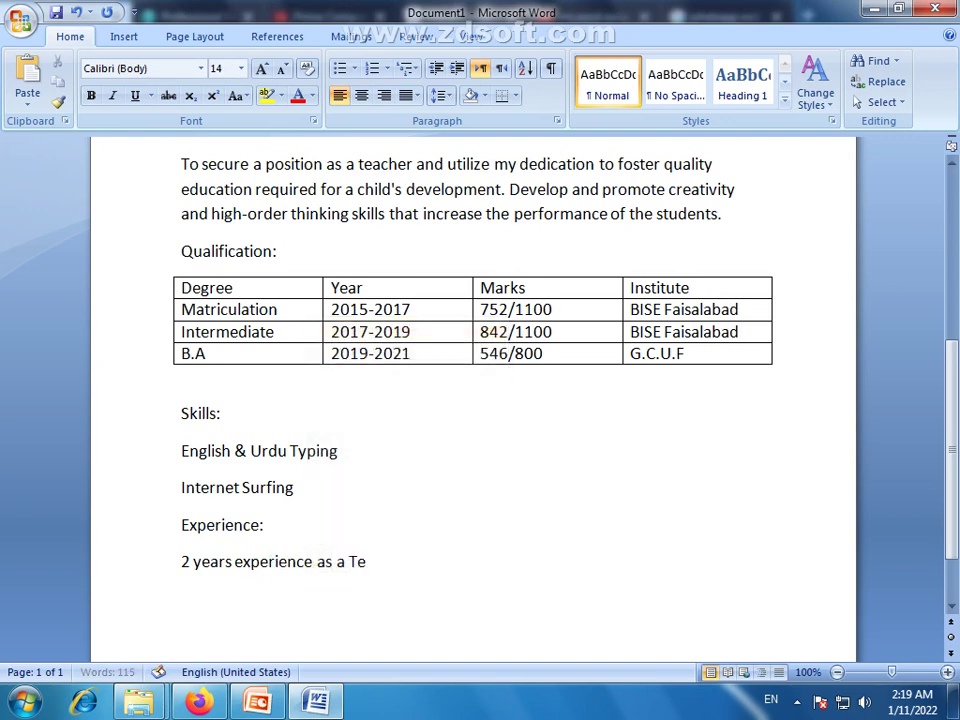
{"action": "type", "text": "acher at"}
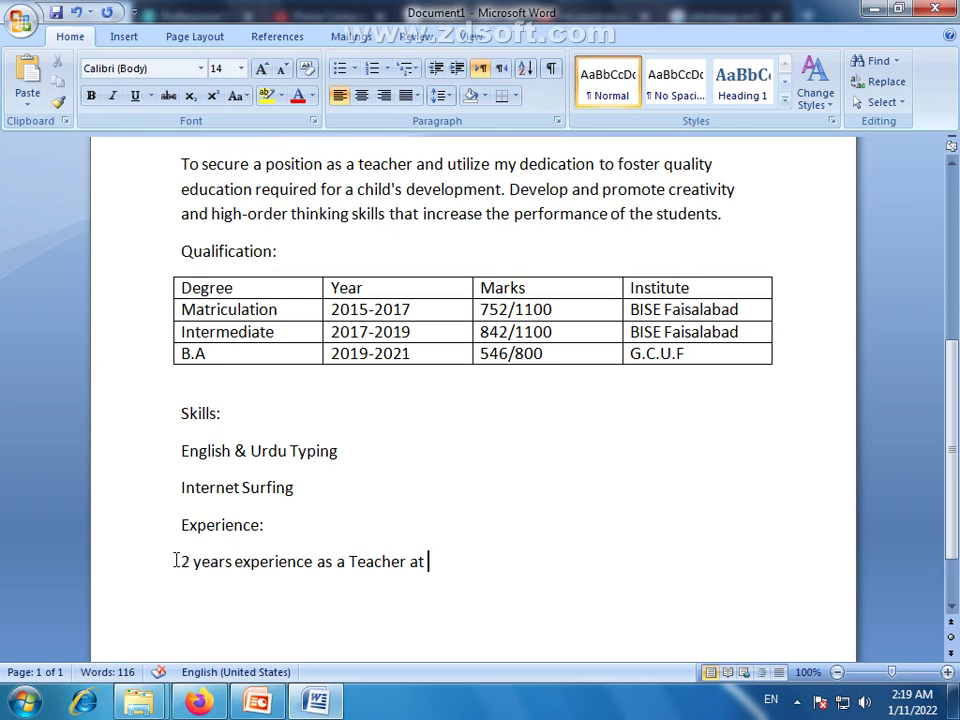
{"action": "left_click_drag", "start_coordinate": [182, 561], "coordinate": [229, 561]}
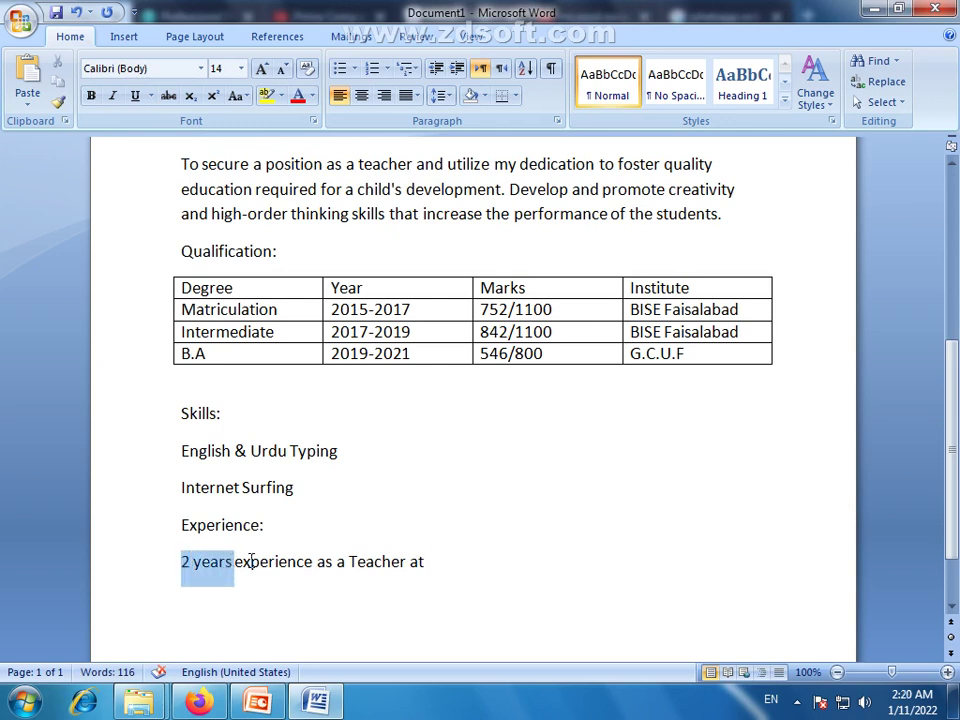
{"action": "left_click", "coordinate": [277, 563]}
{"action": "left_click", "coordinate": [348, 563]}
{"action": "left_click_drag", "start_coordinate": [349, 561], "coordinate": [413, 563]}
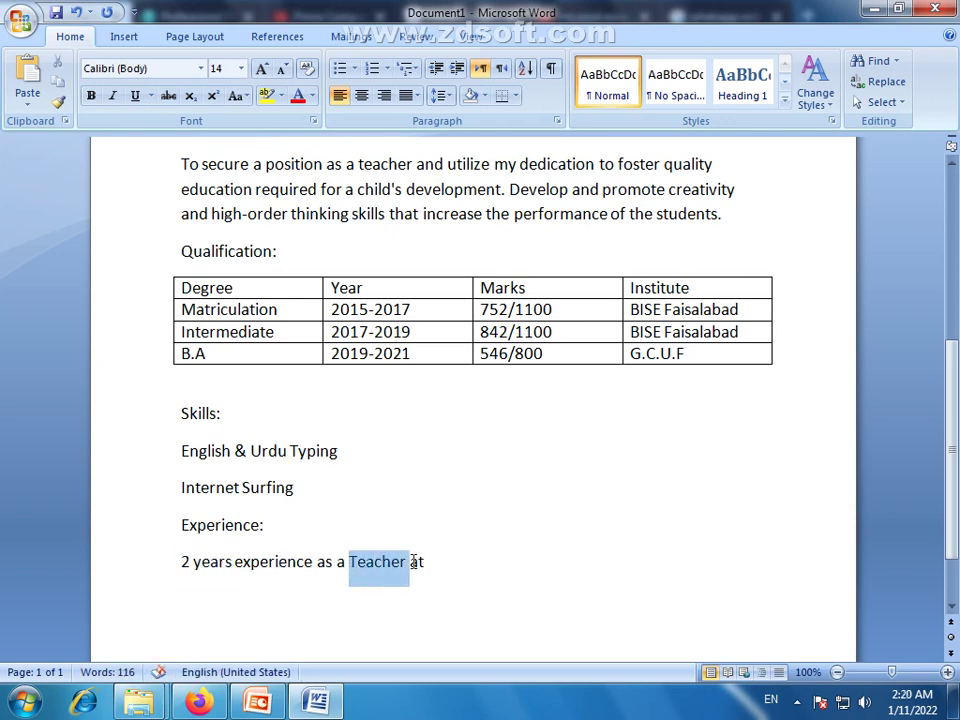
{"action": "left_click", "coordinate": [429, 562]}
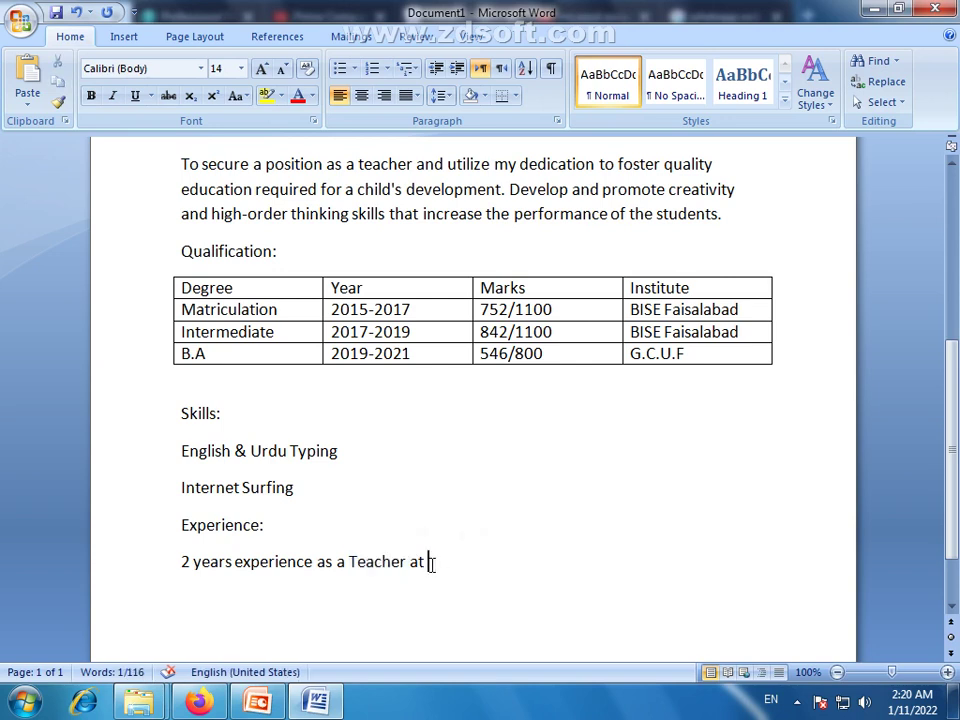
Finish the line with 'ABC School Faisalabad.', correcting the 'Faisalaabd' misspelling
{"action": "type", "text": "A"}
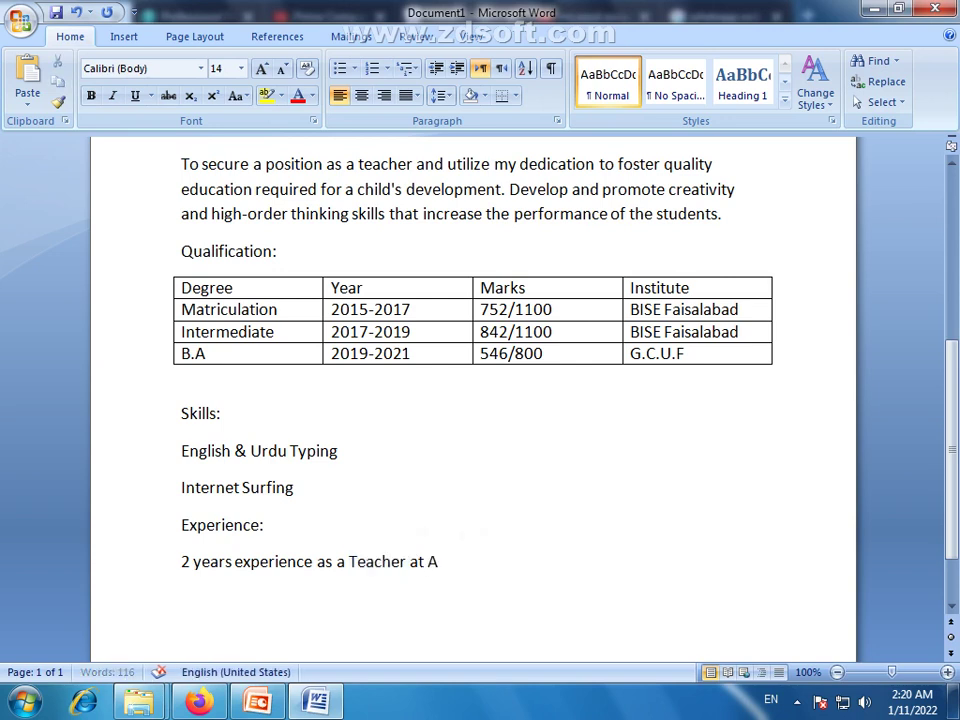
{"action": "type", "text": "BC"}
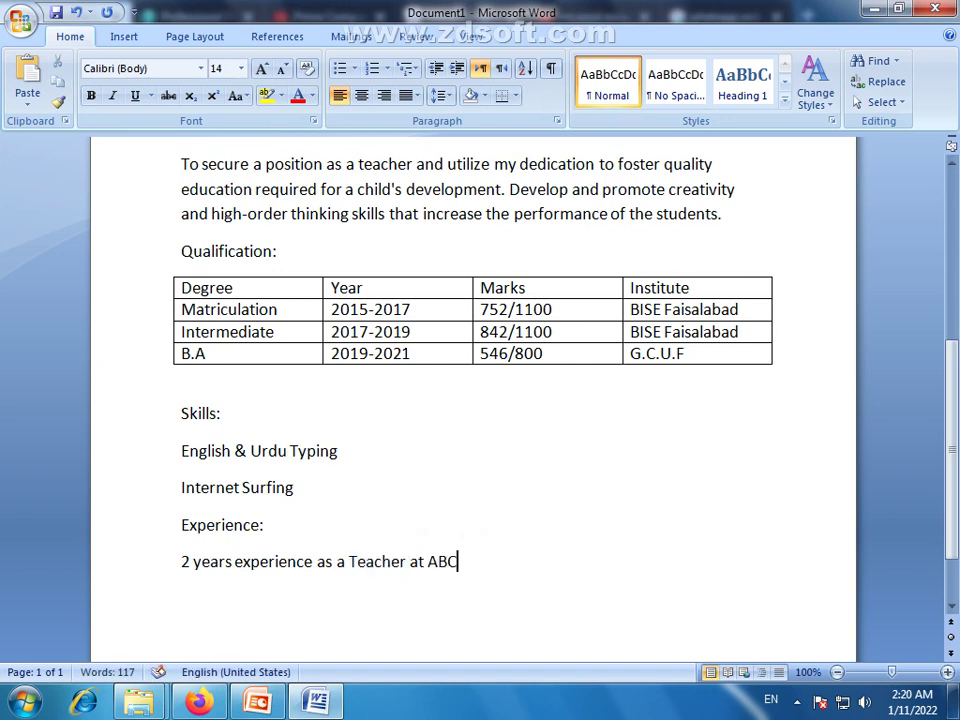
{"action": "type", "text": " School Faisalaabd."}
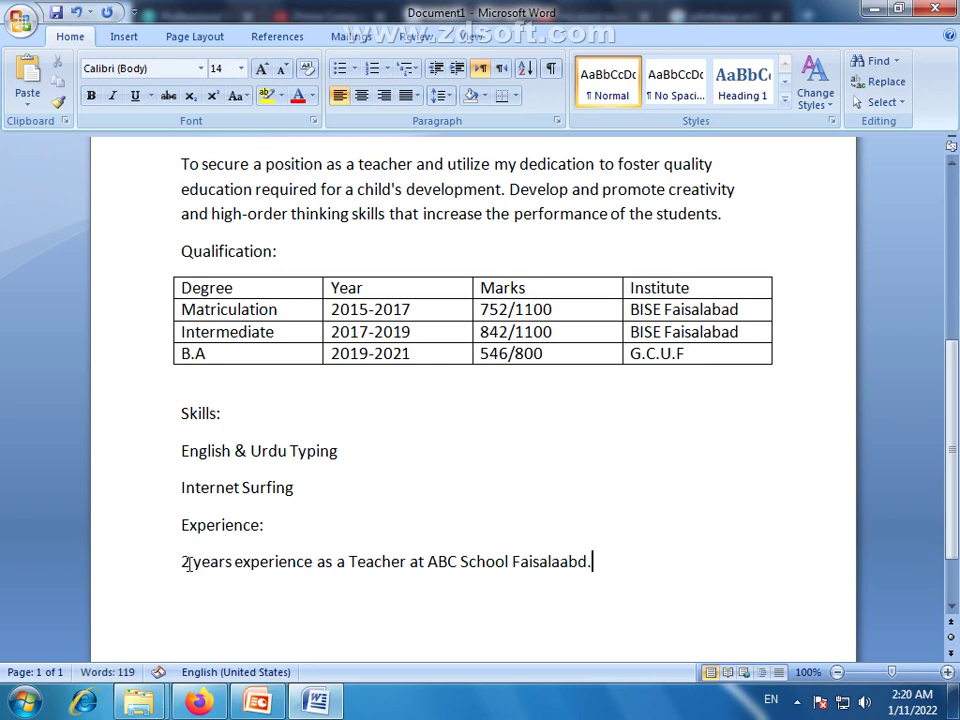
{"action": "left_click_drag", "start_coordinate": [180, 561], "coordinate": [221, 565]}
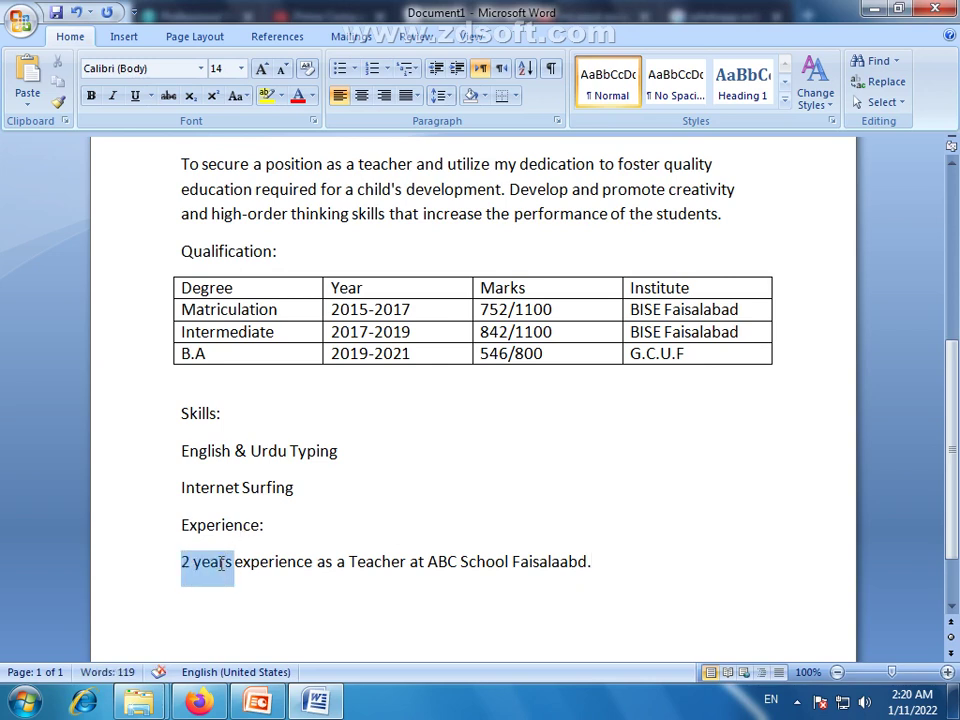
{"action": "left_click", "coordinate": [221, 566]}
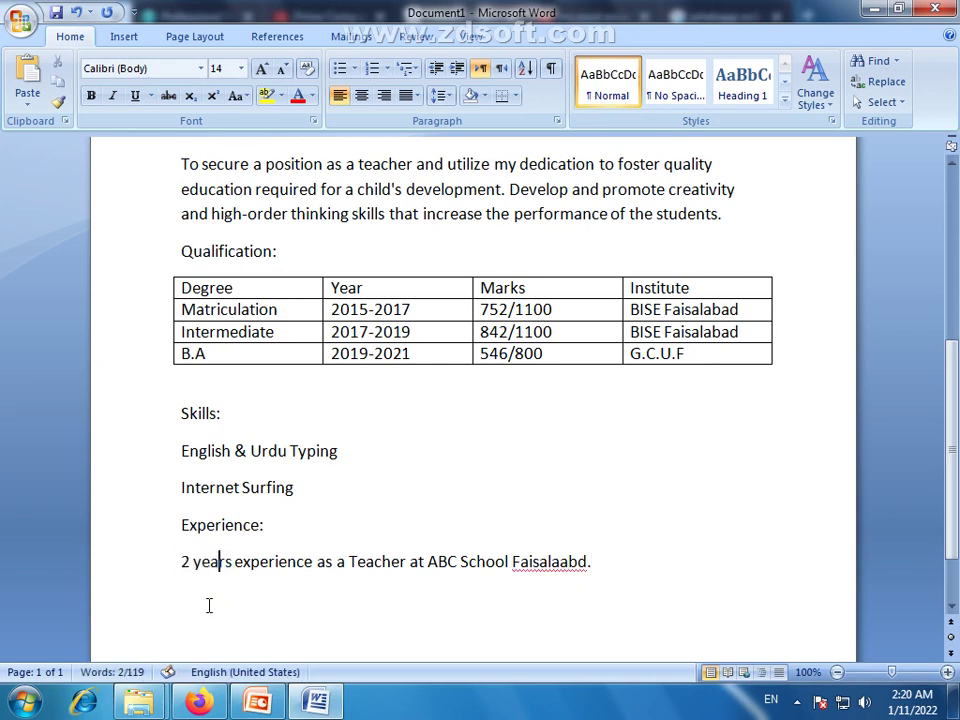
{"action": "left_click", "coordinate": [189, 597]}
{"action": "right_click", "coordinate": [541, 563]}
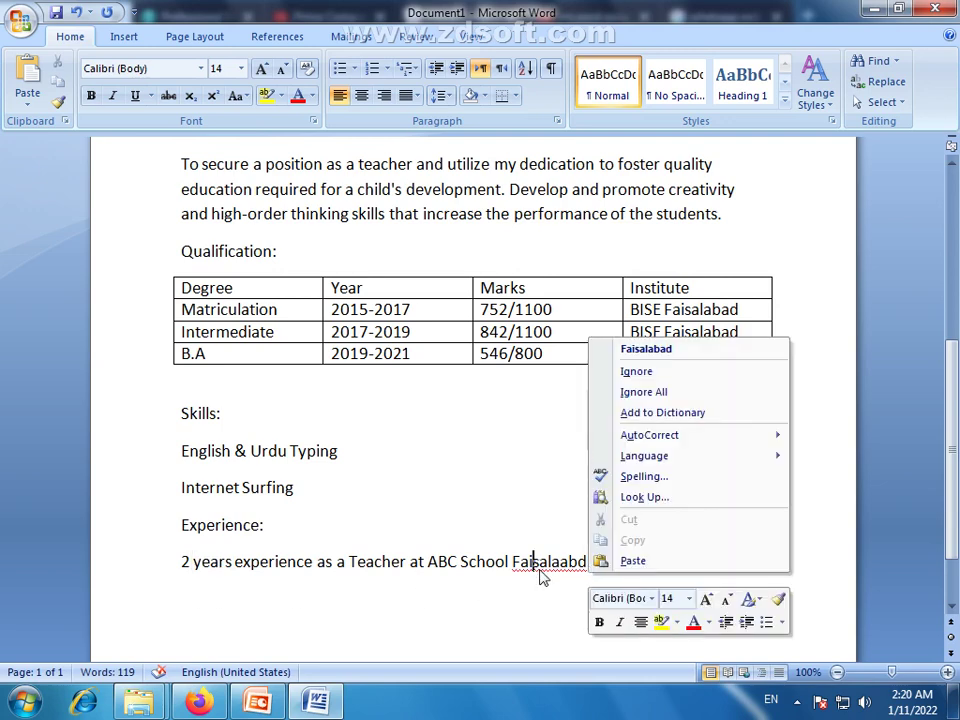
{"action": "left_click", "coordinate": [630, 352]}
{"action": "type", "text": "."}
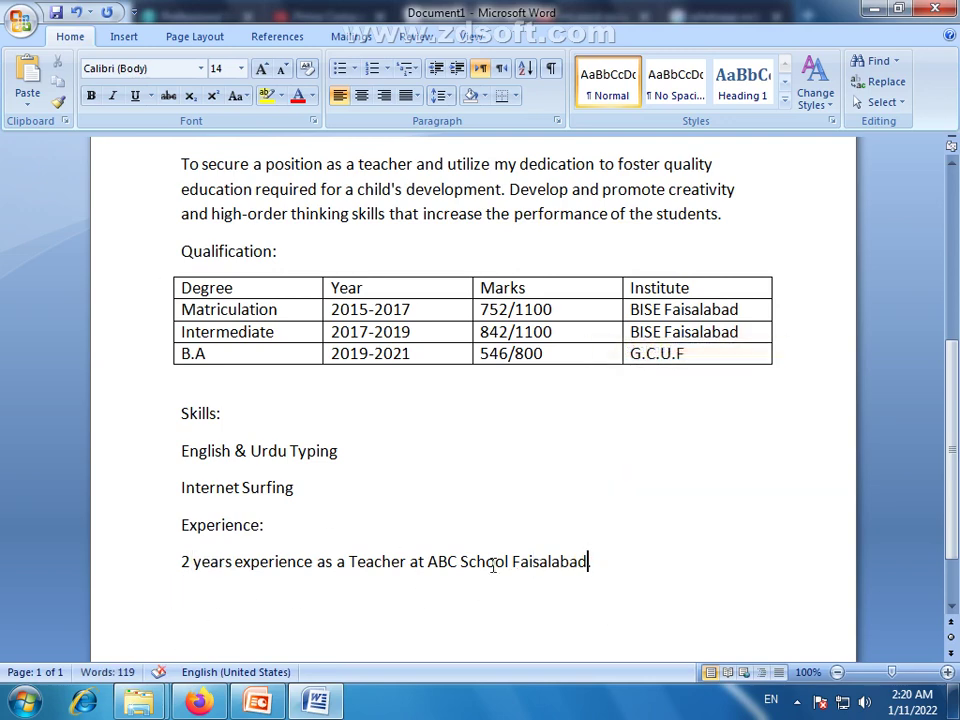
{"action": "scroll", "coordinate": [955, 490], "scroll_direction": "down", "scroll_amount": 2}
{"action": "scroll", "coordinate": [955, 487], "scroll_direction": "up", "scroll_amount": 1}
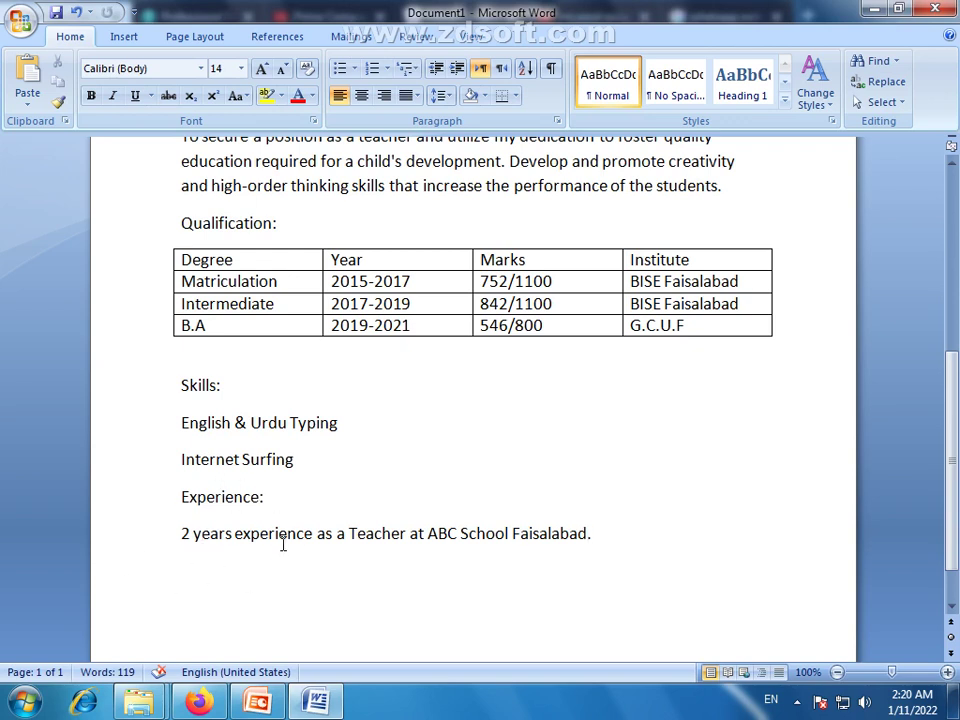
{"action": "left_click", "coordinate": [189, 497]}
{"action": "scroll", "coordinate": [329, 610], "scroll_direction": "up", "scroll_amount": 5}
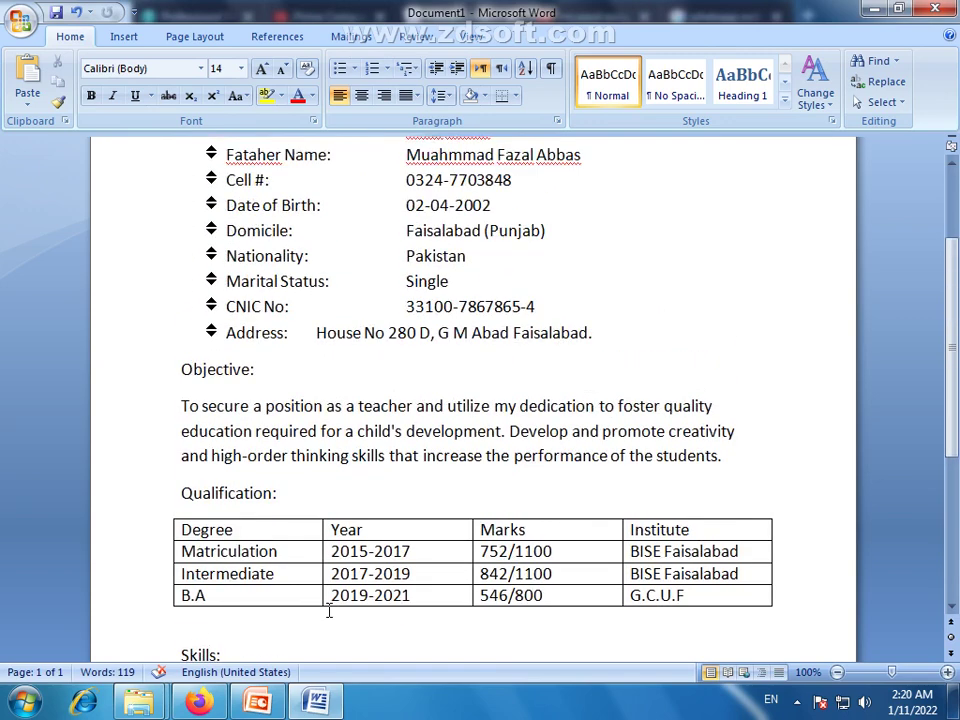
{"action": "scroll", "coordinate": [329, 610], "scroll_direction": "up", "scroll_amount": 3}
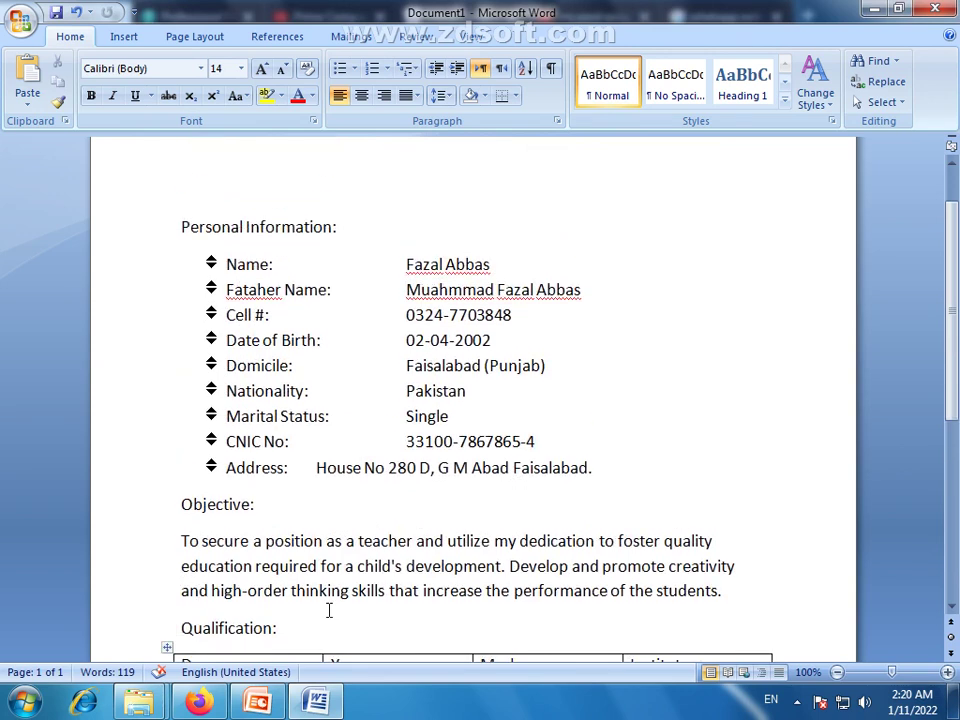
{"action": "scroll", "coordinate": [329, 610], "scroll_direction": "up", "scroll_amount": 1}
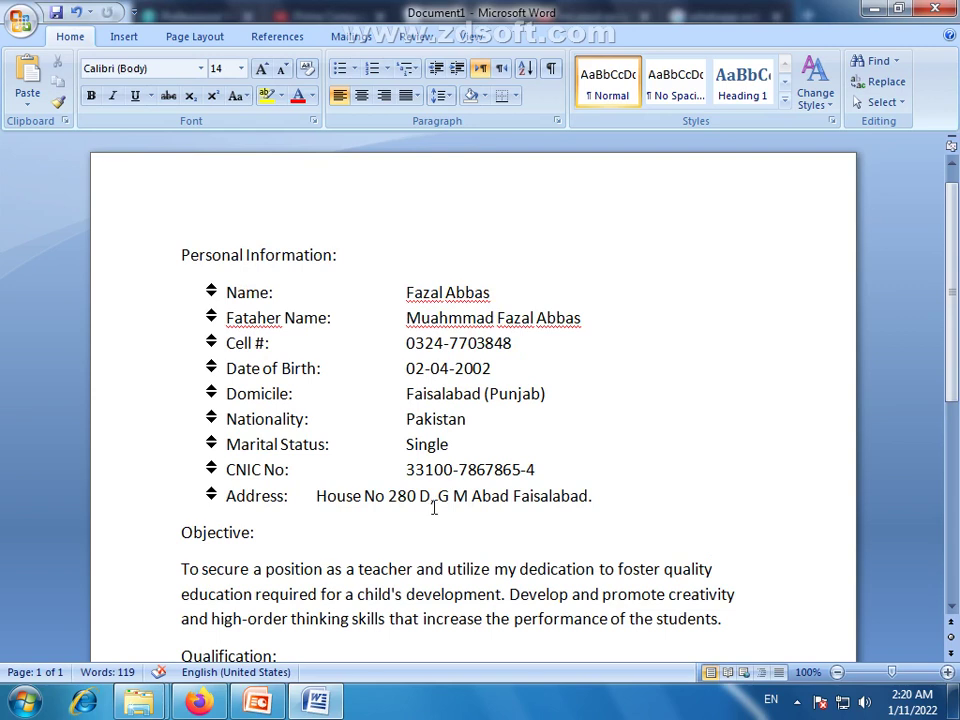
{"action": "left_click_drag", "start_coordinate": [538, 469], "coordinate": [263, 370]}
{"action": "left_click_drag", "start_coordinate": [593, 496], "coordinate": [231, 297]}
{"action": "left_click", "coordinate": [314, 417]}
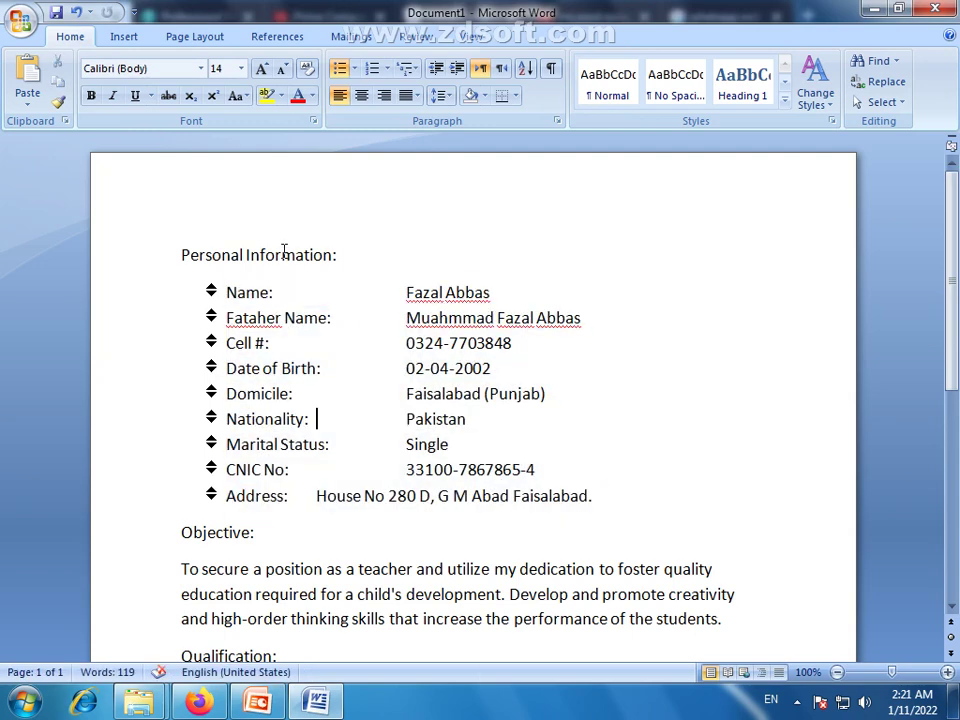
Make the Personal Information heading uppercase, bold italic and 20 pt
{"action": "triple_click", "coordinate": [284, 256]}
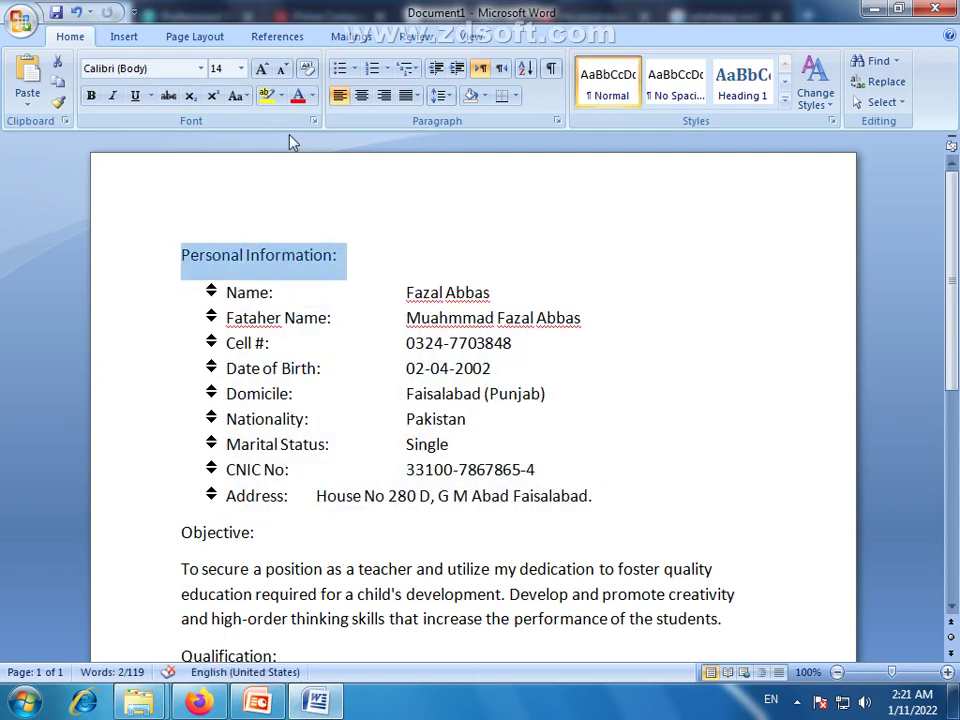
{"action": "left_click", "coordinate": [241, 96]}
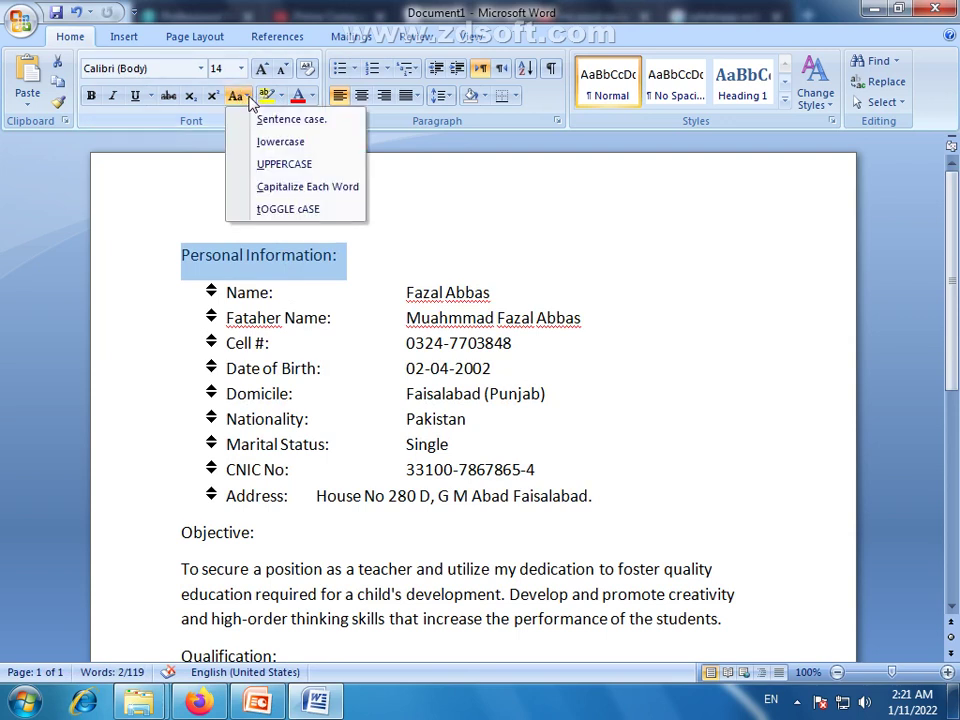
{"action": "left_click", "coordinate": [291, 165]}
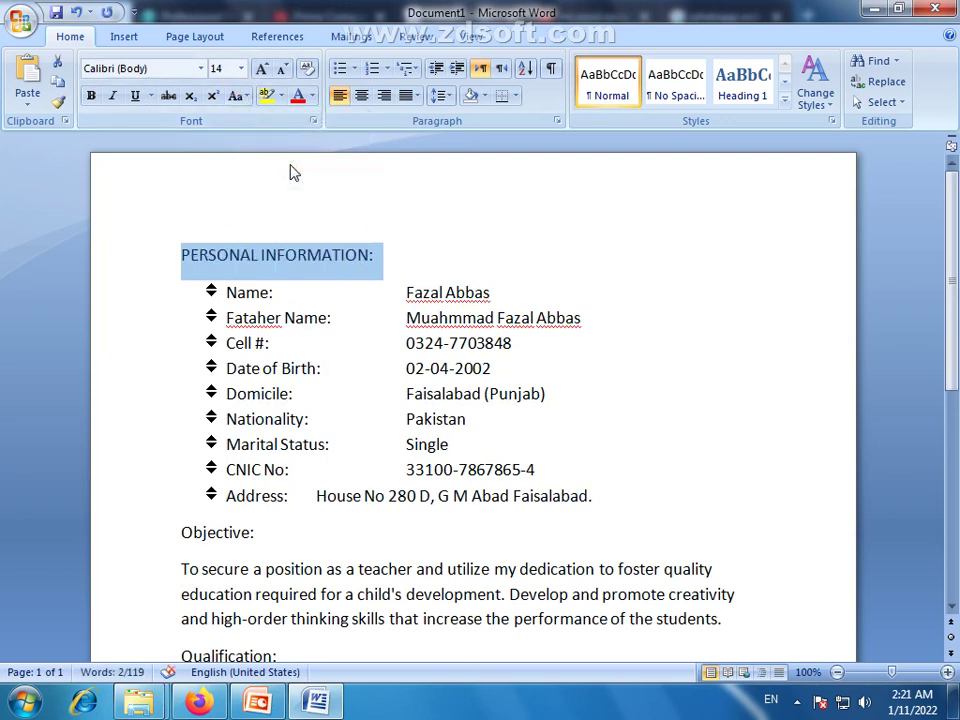
{"action": "left_click", "coordinate": [92, 97]}
{"action": "left_click", "coordinate": [112, 96]}
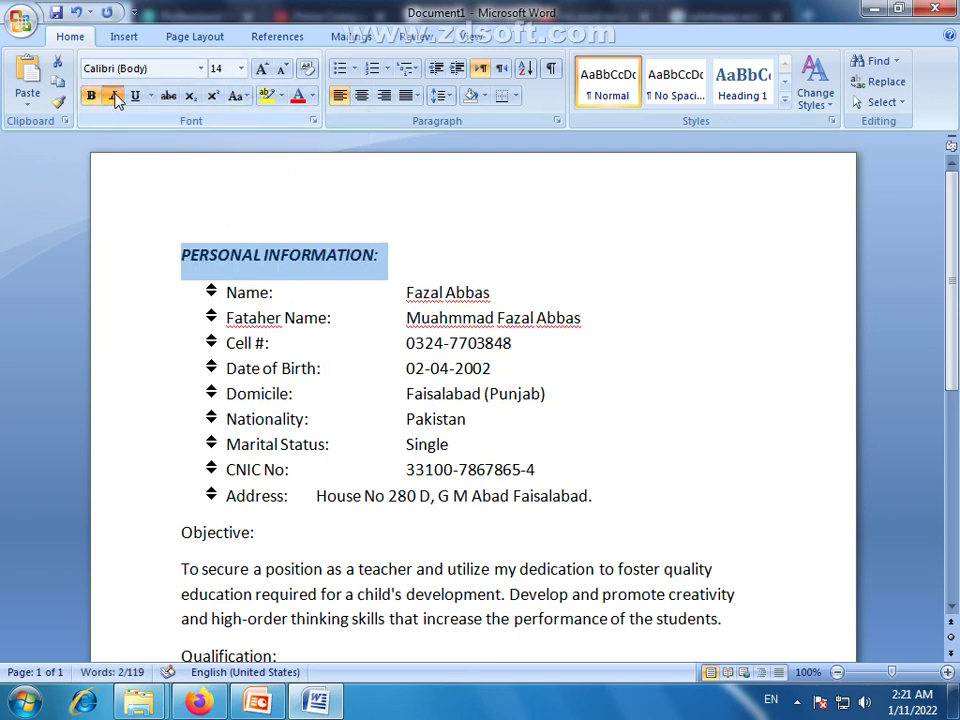
{"action": "left_click", "coordinate": [262, 70]}
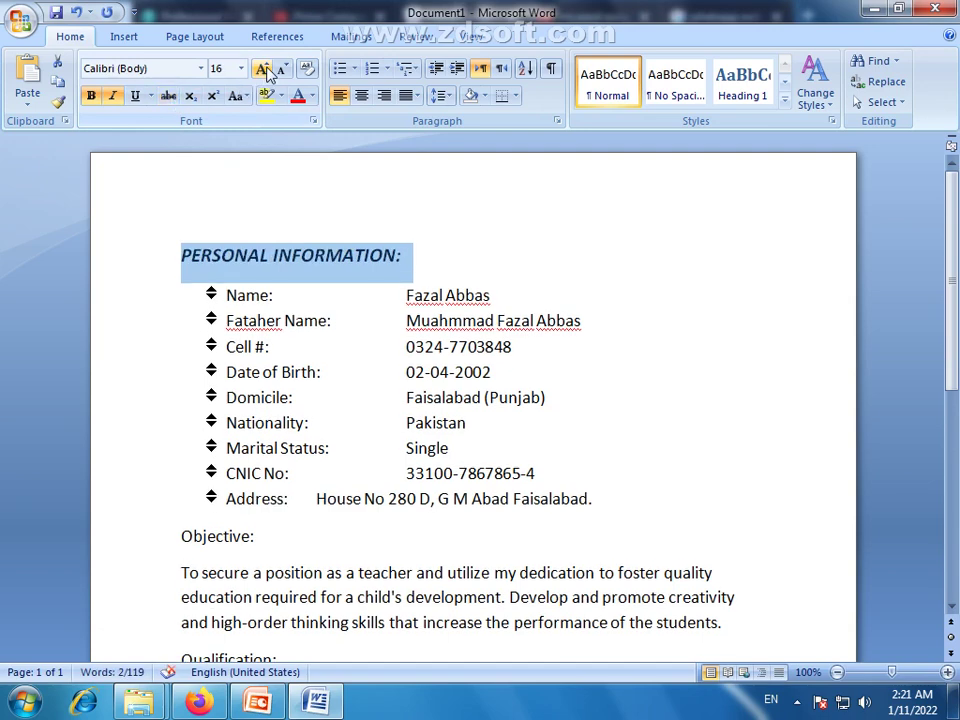
{"action": "left_click", "coordinate": [262, 70]}
{"action": "left_click", "coordinate": [266, 68]}
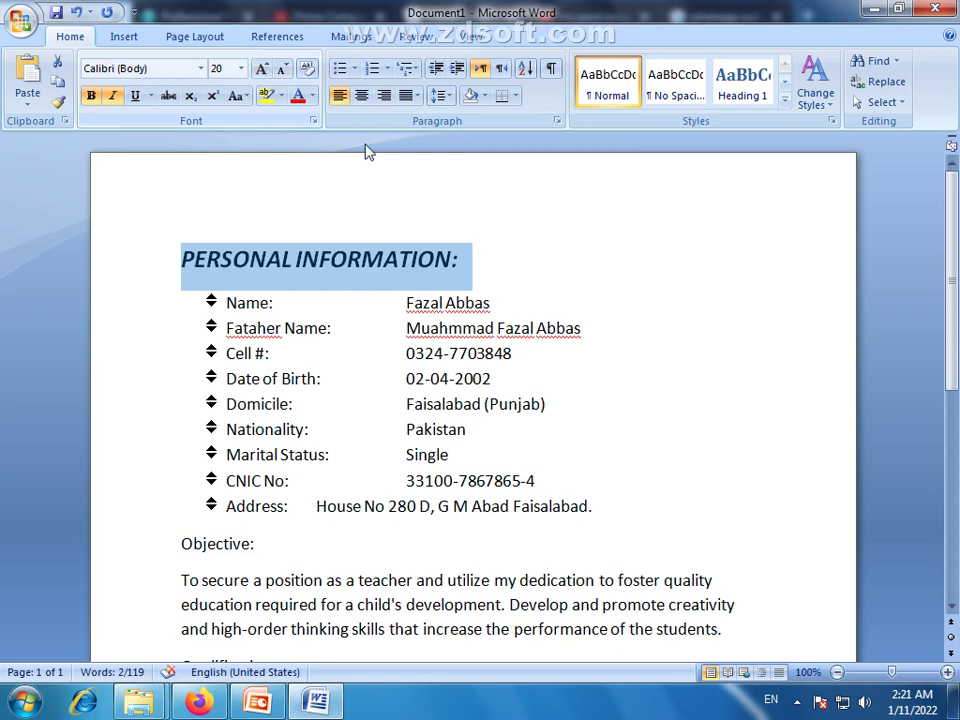
Shade the whole PERSONAL INFORMATION heading line grey
{"action": "left_click", "coordinate": [485, 96]}
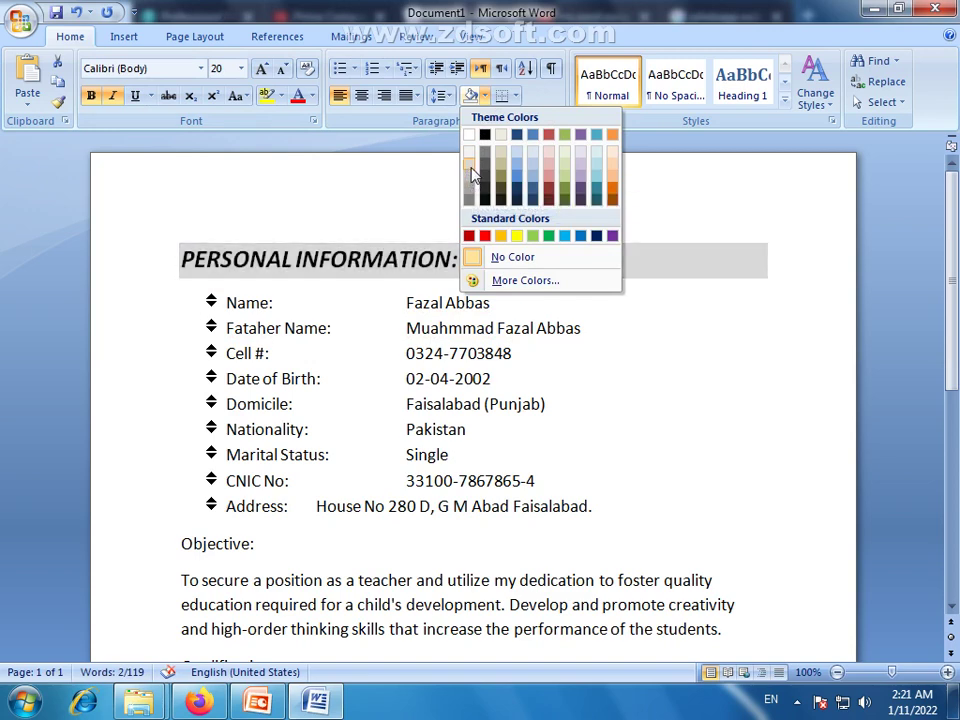
{"action": "left_click", "coordinate": [470, 171]}
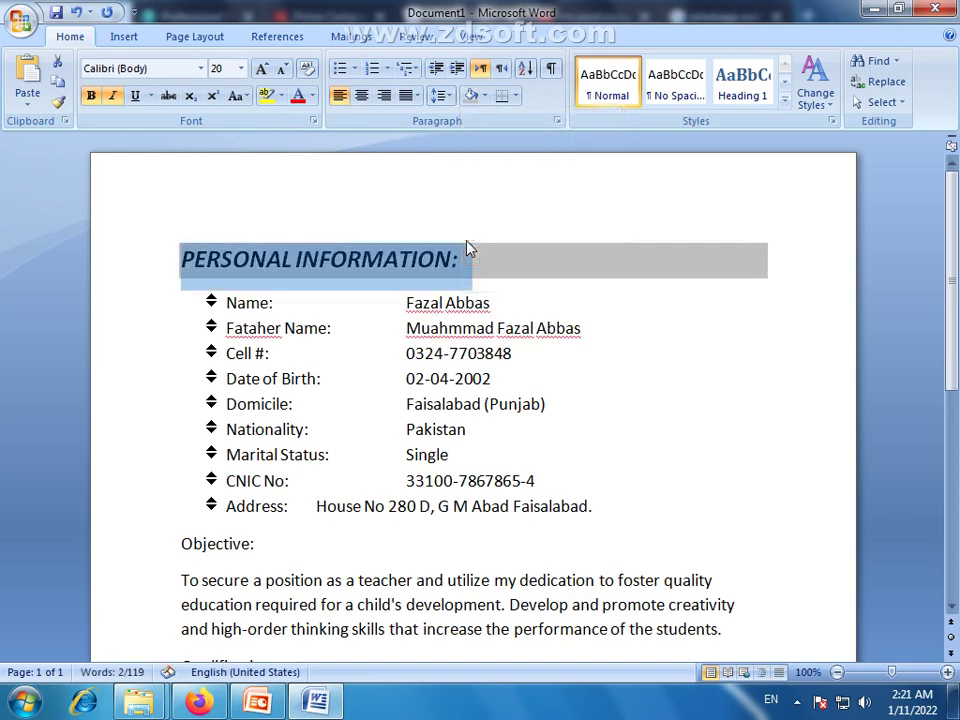
{"action": "left_click", "coordinate": [462, 260]}
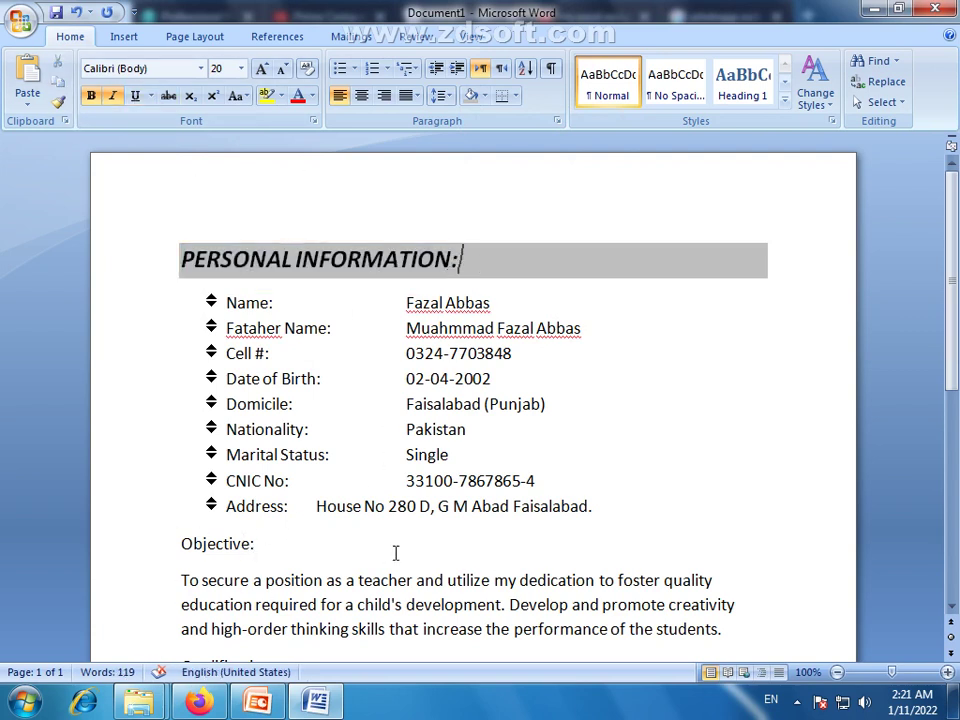
Copy the Personal Information heading style onto the Objective heading with Format Painter
{"action": "double_click", "coordinate": [267, 548]}
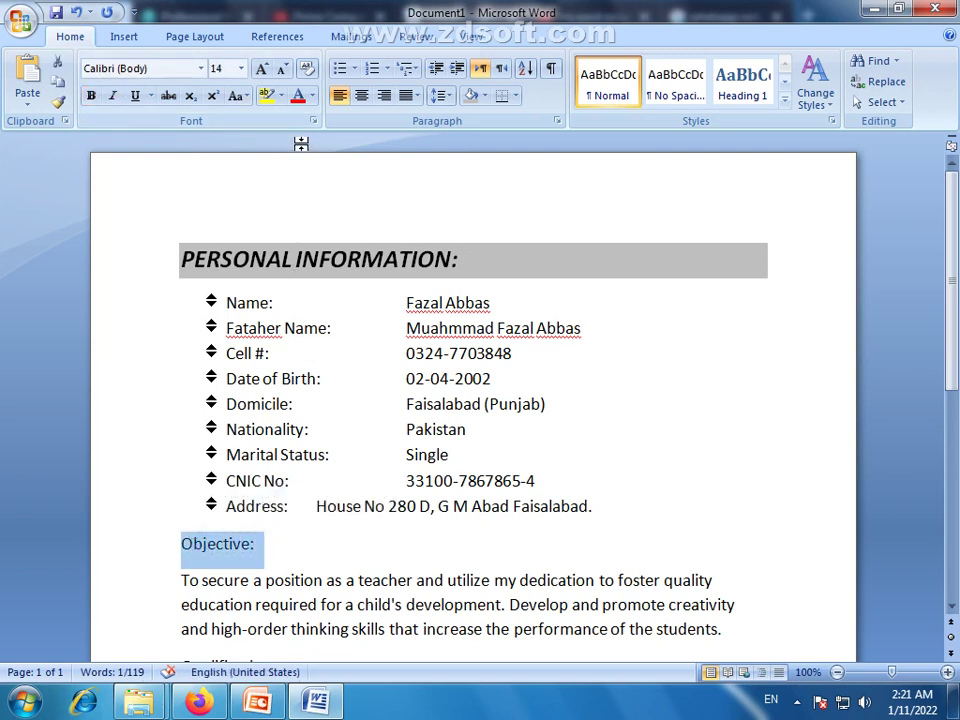
{"action": "left_click", "coordinate": [368, 264]}
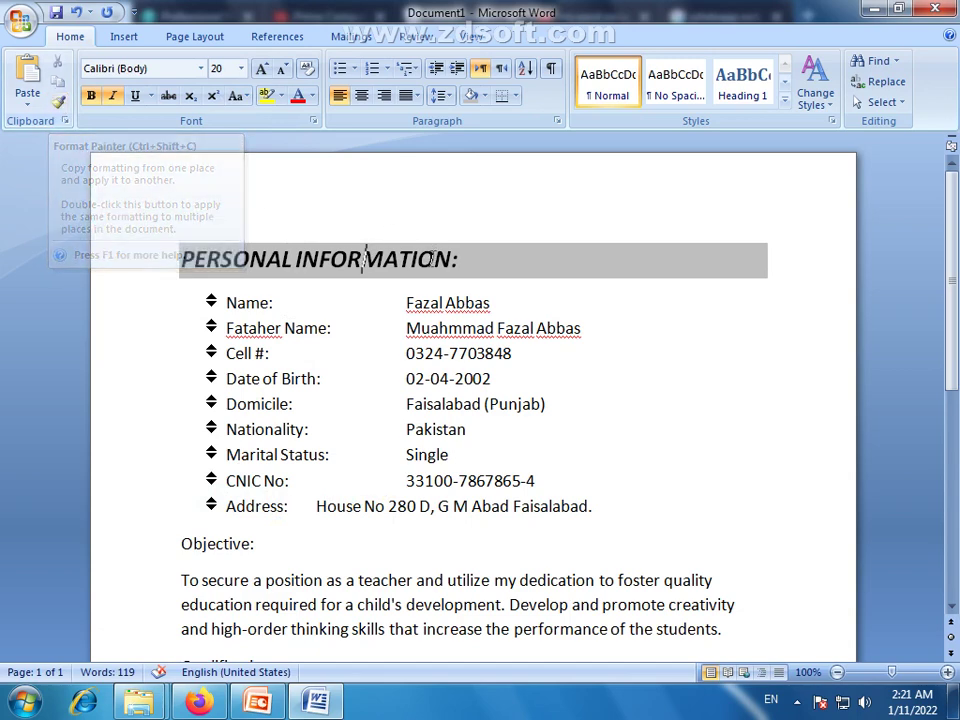
{"action": "left_click", "coordinate": [57, 100]}
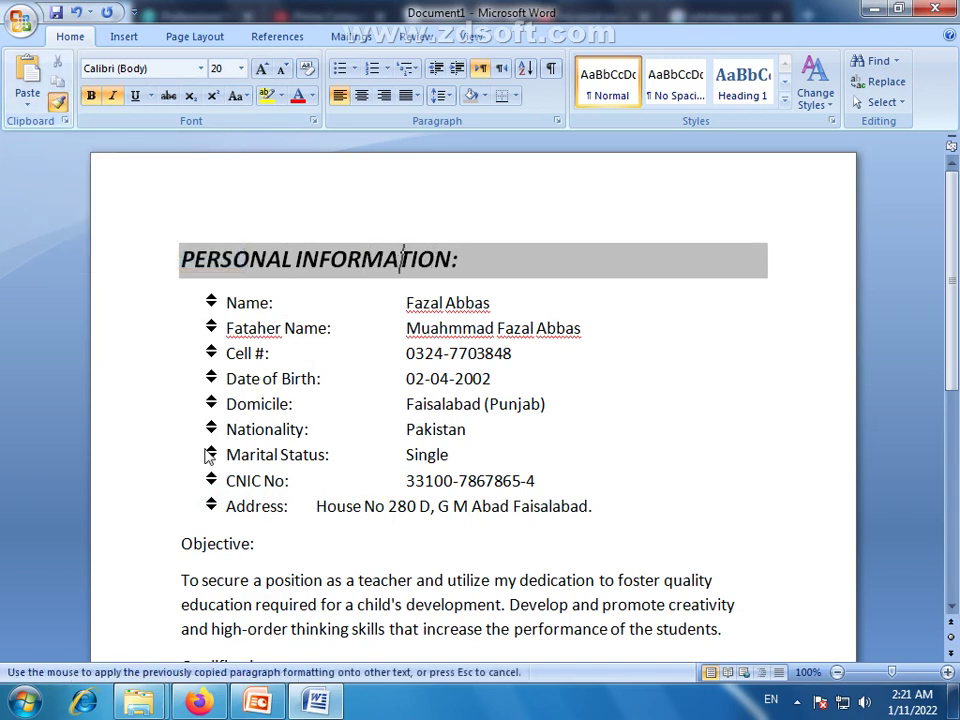
{"action": "left_click_drag", "start_coordinate": [256, 547], "coordinate": [181, 545]}
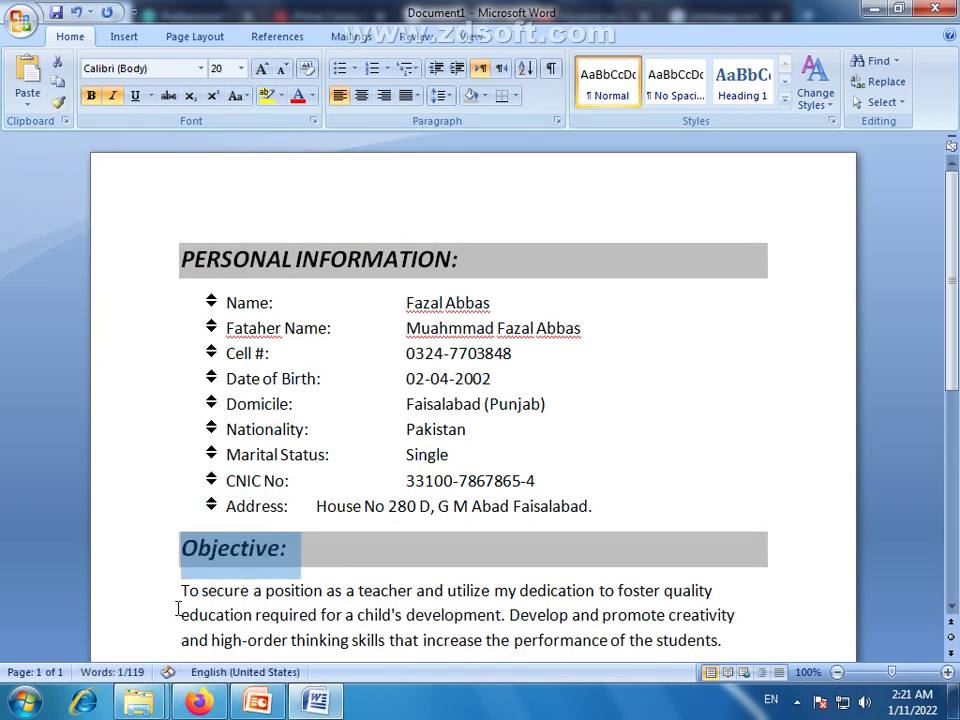
{"action": "left_click", "coordinate": [255, 550]}
{"action": "left_click_drag", "start_coordinate": [290, 548], "coordinate": [181, 548]}
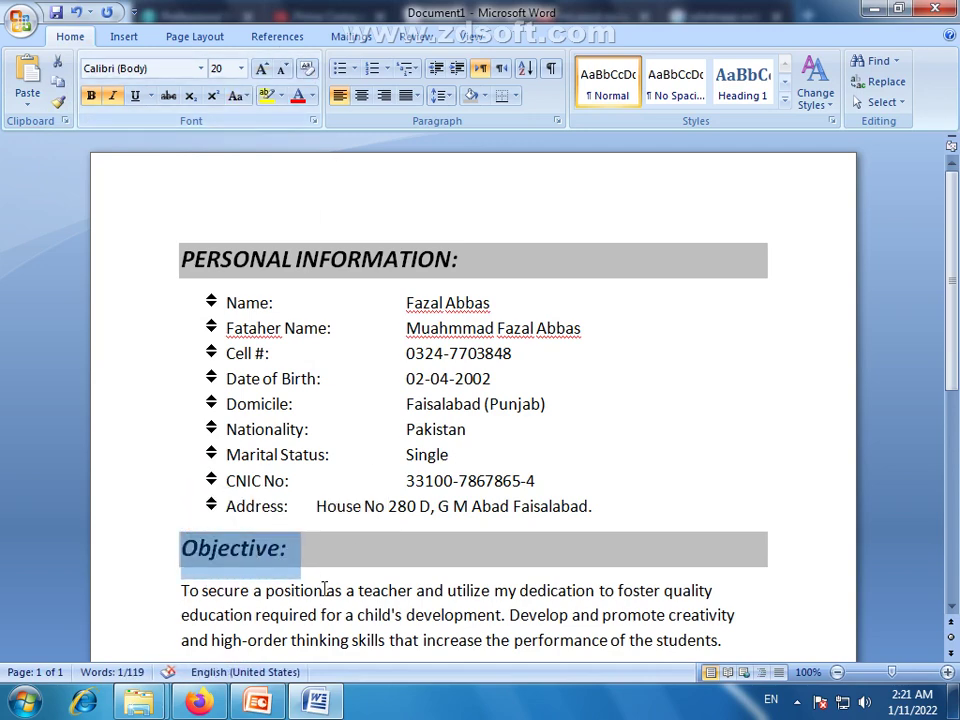
Paint the same heading style onto the Qualification and Skills headings
{"action": "scroll", "coordinate": [266, 560], "scroll_direction": "down", "scroll_amount": 2}
{"action": "left_click", "coordinate": [266, 560]}
{"action": "scroll", "coordinate": [264, 545], "scroll_direction": "down", "scroll_amount": 3}
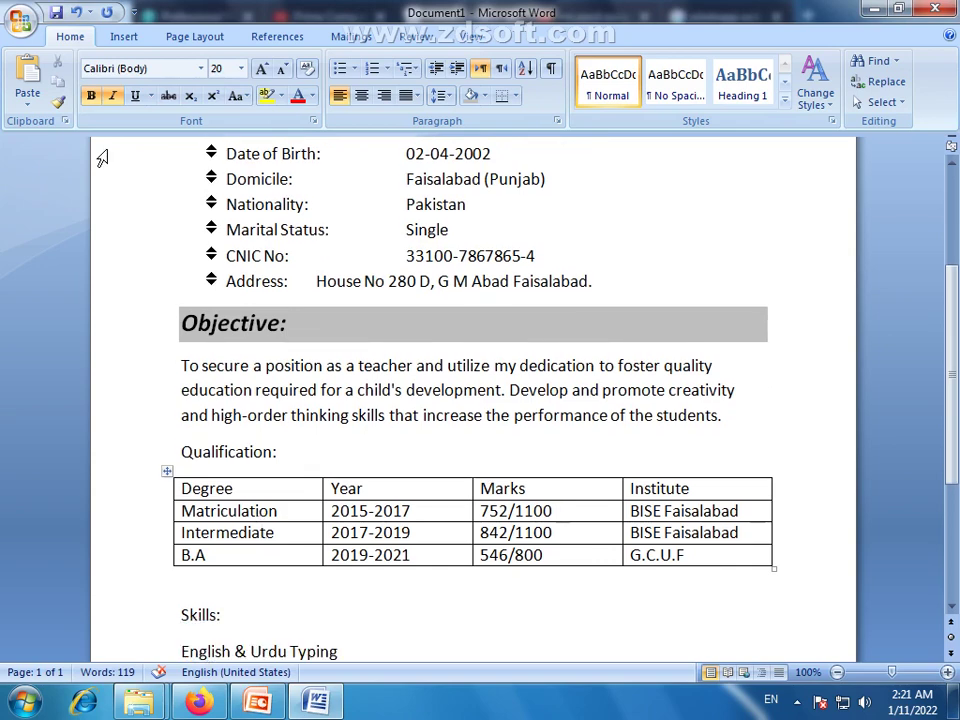
{"action": "left_click", "coordinate": [57, 103]}
{"action": "mouse_move", "coordinate": [276, 452]}
{"action": "left_mouse_down"}
{"action": "mouse_move", "coordinate": [154, 437]}
{"action": "mouse_move", "coordinate": [170, 450]}
{"action": "left_mouse_up"}
{"action": "scroll", "coordinate": [240, 508], "scroll_direction": "down", "scroll_amount": 3}
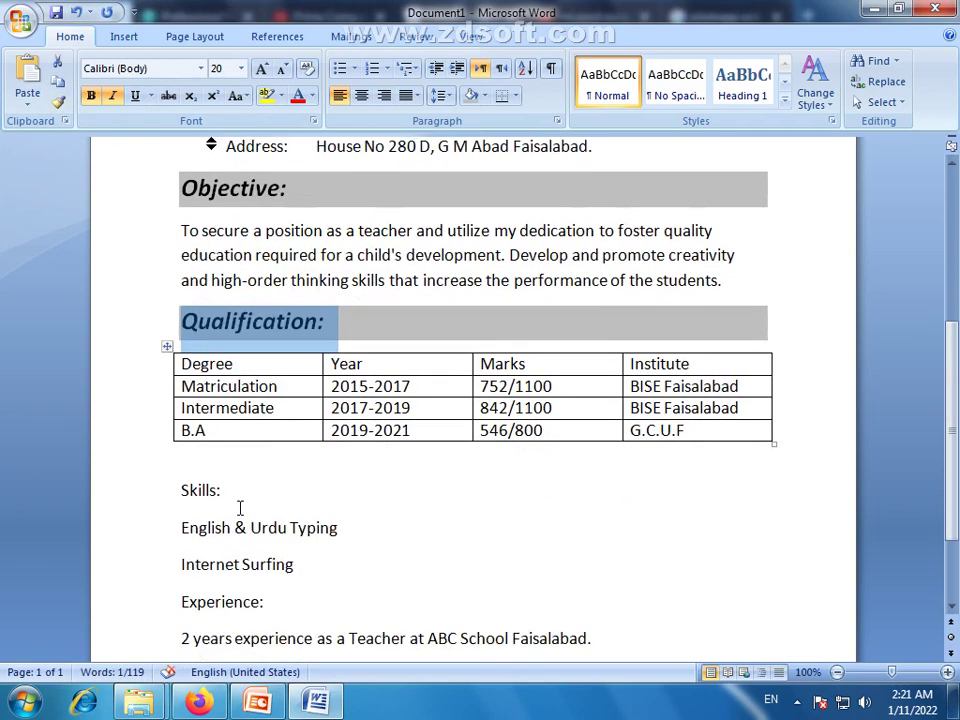
{"action": "left_click", "coordinate": [58, 103]}
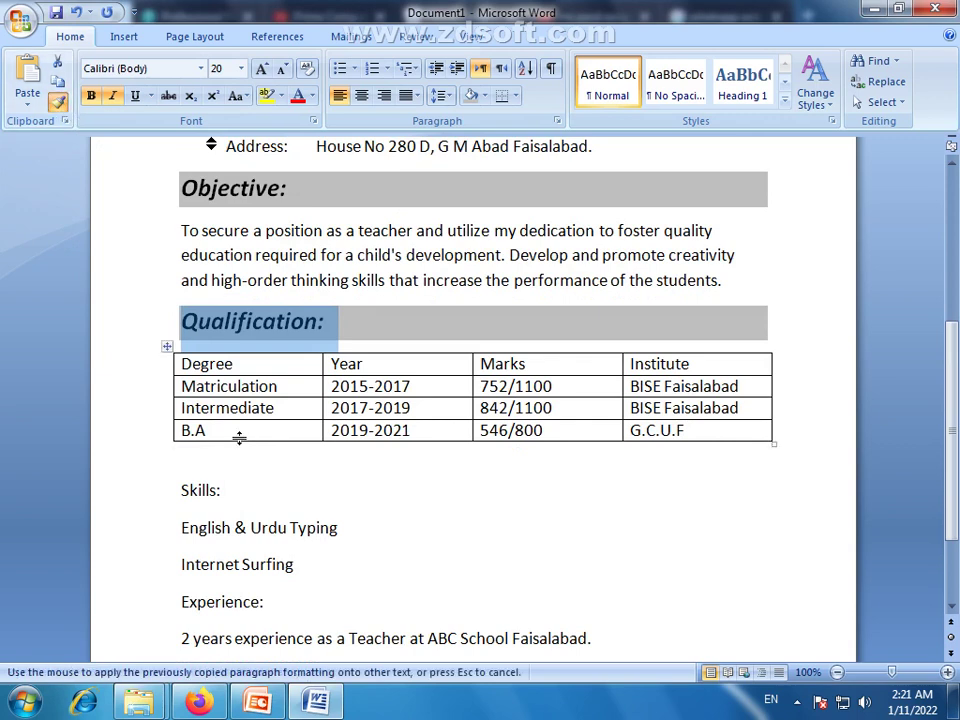
{"action": "scroll", "coordinate": [240, 440], "scroll_direction": "down", "scroll_amount": 1}
{"action": "left_click_drag", "start_coordinate": [222, 447], "coordinate": [160, 453]}
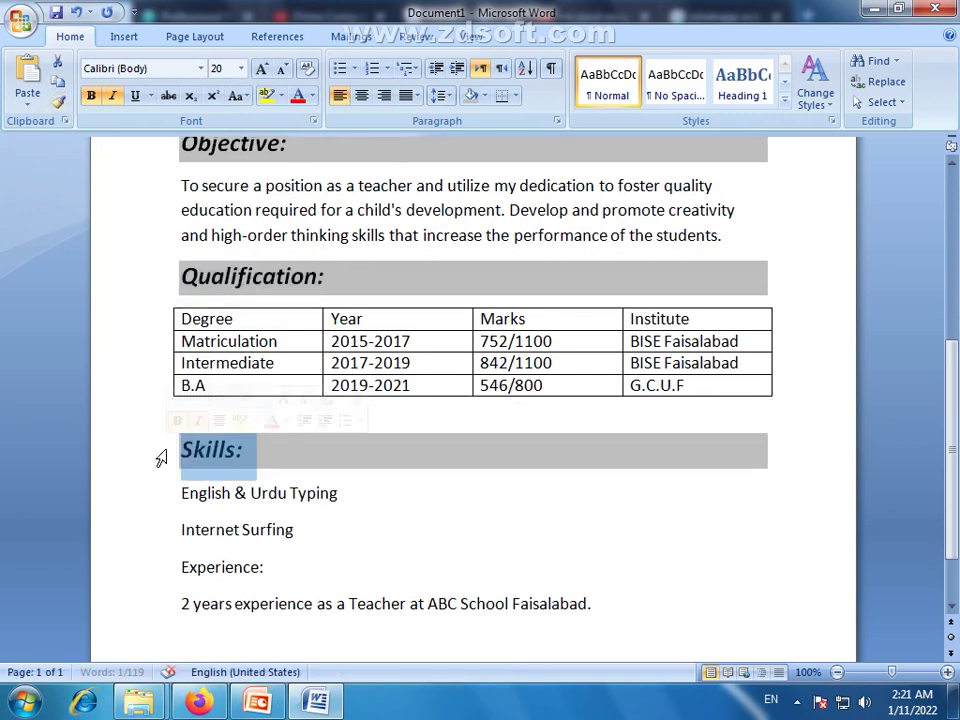
Paint the heading style onto the Experience heading, then select the two skills lines
{"action": "left_click", "coordinate": [58, 103]}
{"action": "left_click_drag", "start_coordinate": [266, 568], "coordinate": [180, 568]}
{"action": "scroll", "coordinate": [428, 584], "scroll_direction": "down", "scroll_amount": 1}
{"action": "left_click", "coordinate": [332, 597]}
{"action": "left_click", "coordinate": [371, 610]}
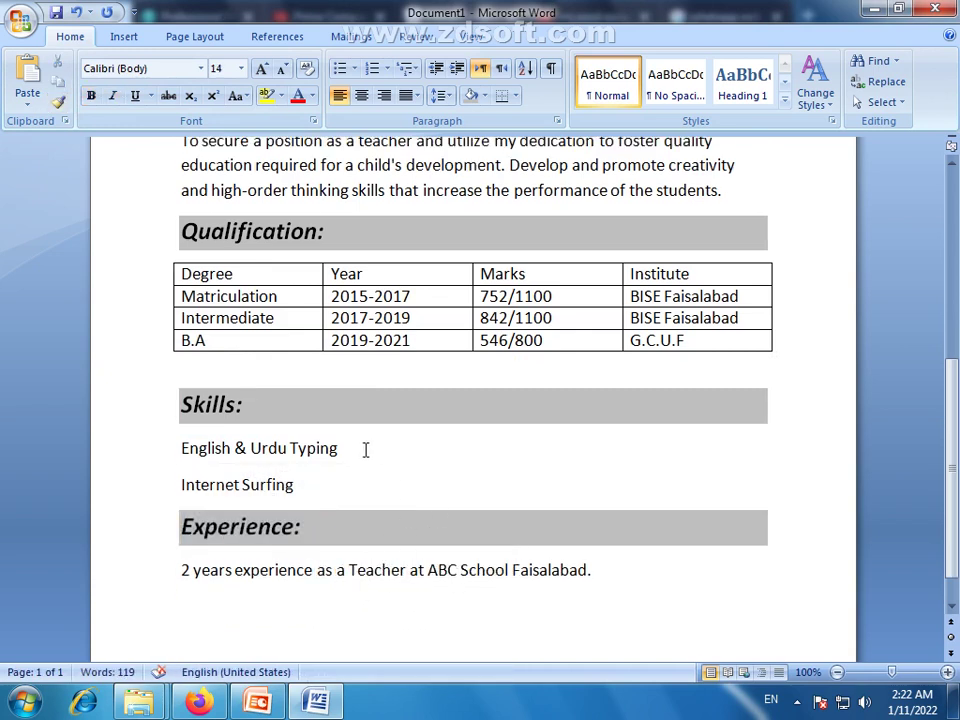
{"action": "left_click_drag", "start_coordinate": [323, 481], "coordinate": [182, 444]}
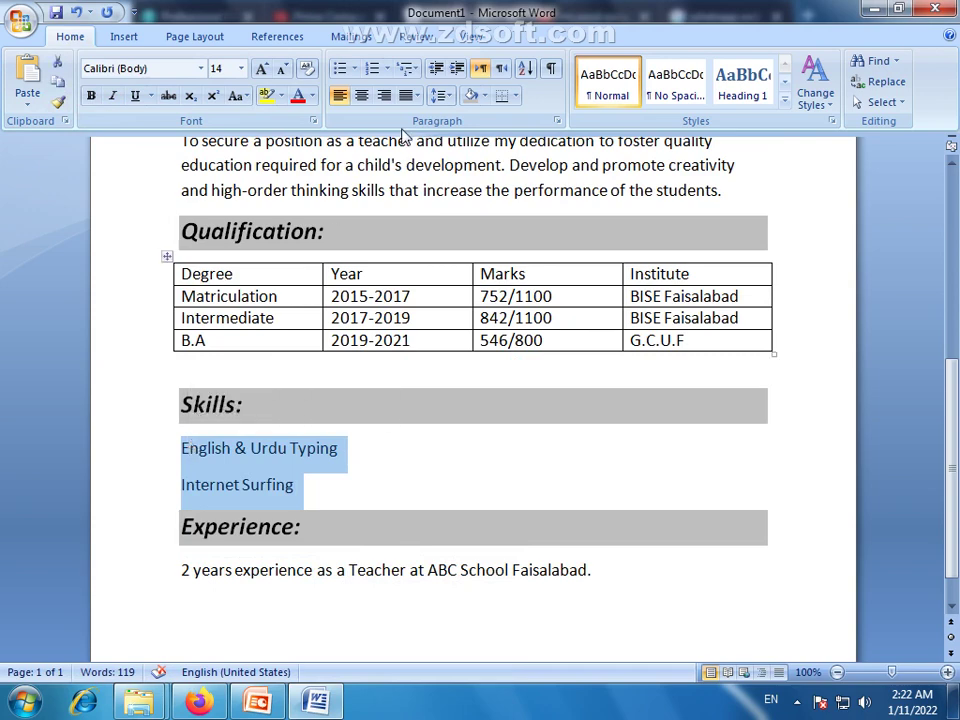
Give the two skills lines arrow bullets
{"action": "left_click", "coordinate": [354, 68]}
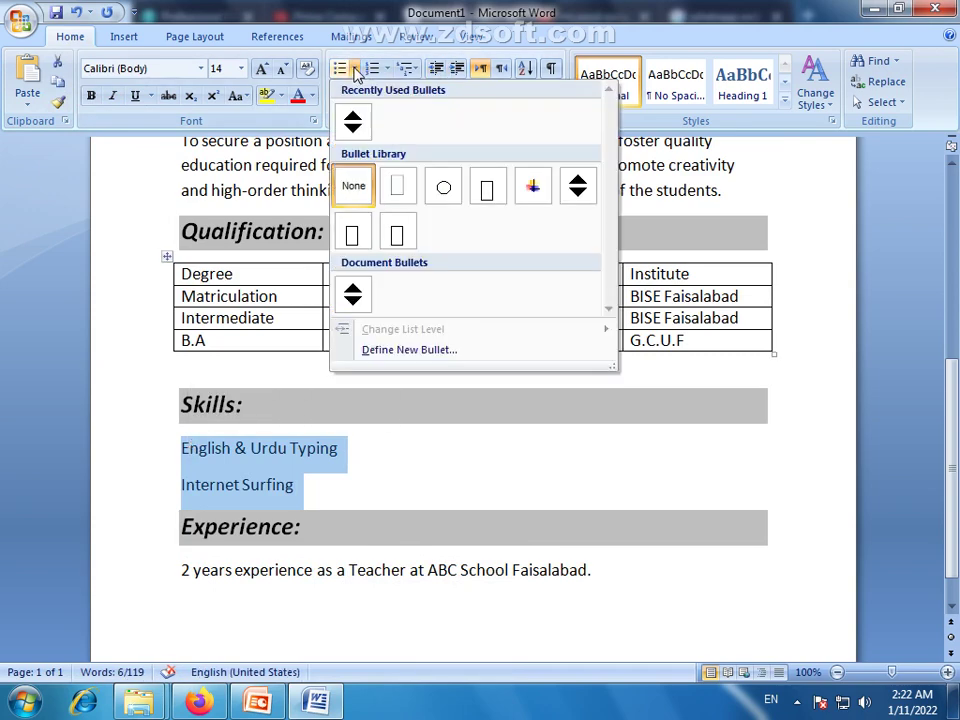
{"action": "left_click", "coordinate": [578, 188]}
{"action": "left_click", "coordinate": [454, 452]}
Centre all qualification table text and make the header row bold italic 16 pt
{"action": "left_click_drag", "start_coordinate": [700, 338], "coordinate": [281, 298]}
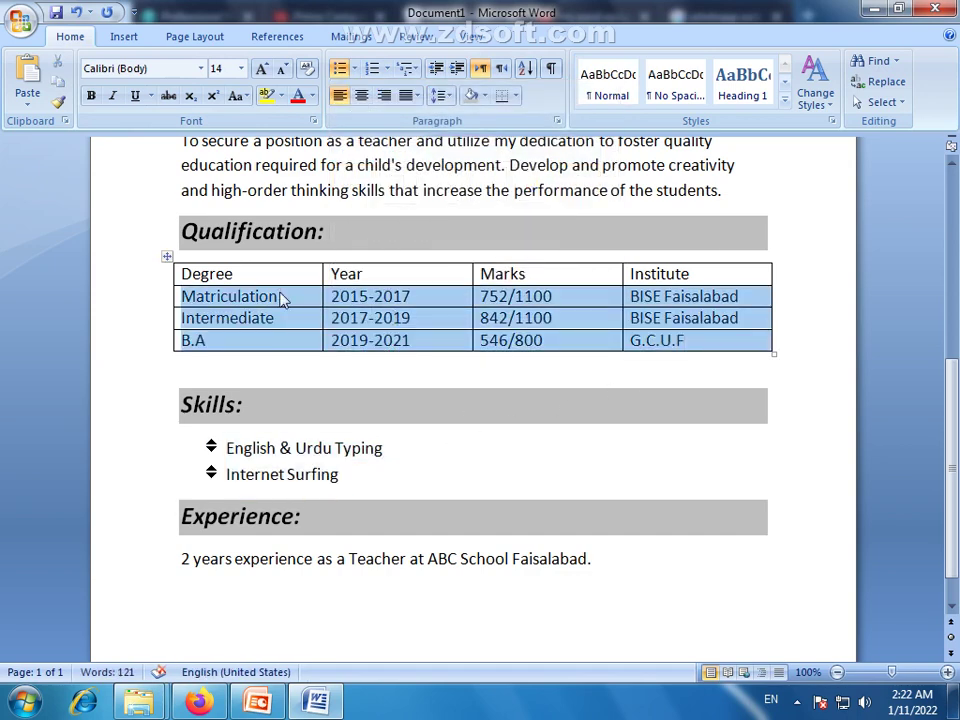
{"action": "left_click", "coordinate": [362, 96]}
{"action": "left_click_drag", "start_coordinate": [696, 272], "coordinate": [253, 272]}
{"action": "left_click", "coordinate": [362, 96]}
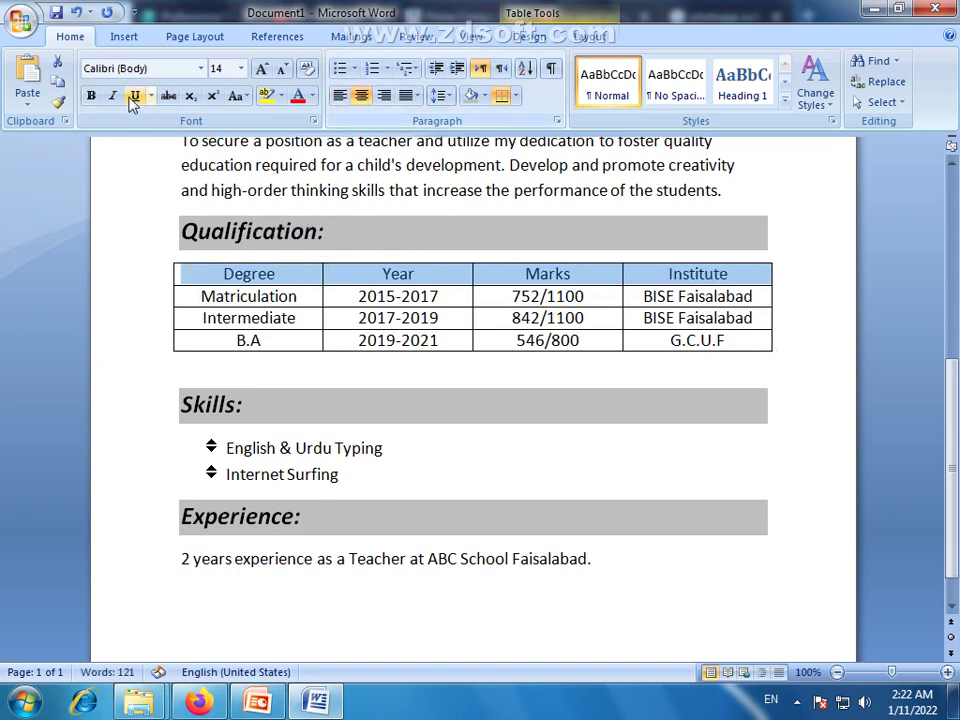
{"action": "left_click", "coordinate": [97, 100]}
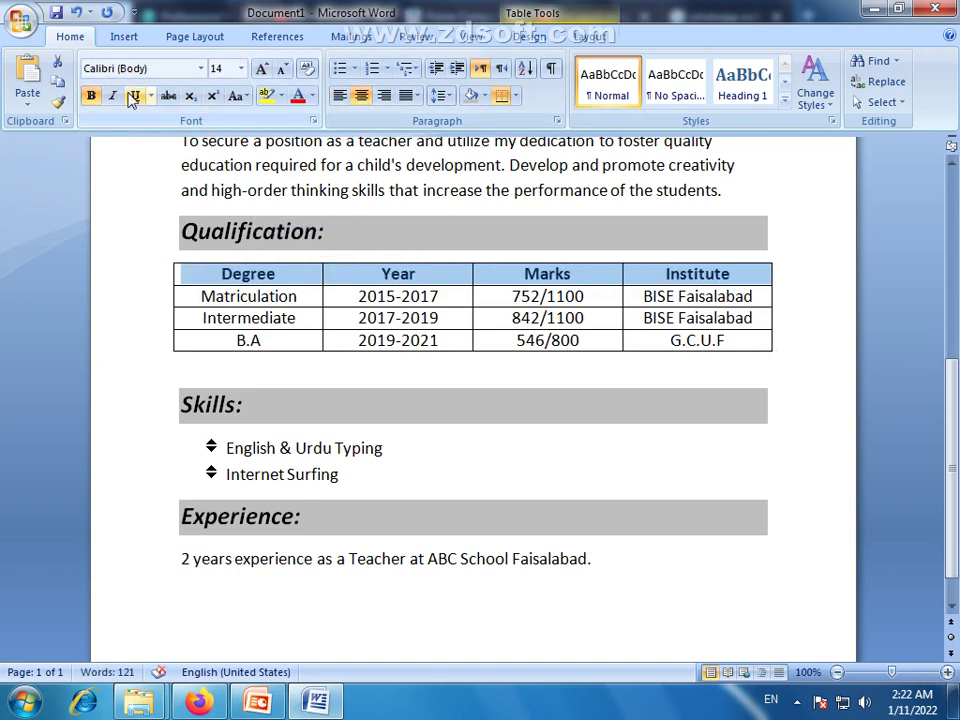
{"action": "left_click", "coordinate": [133, 96]}
{"action": "left_click", "coordinate": [130, 97]}
{"action": "left_click", "coordinate": [113, 97]}
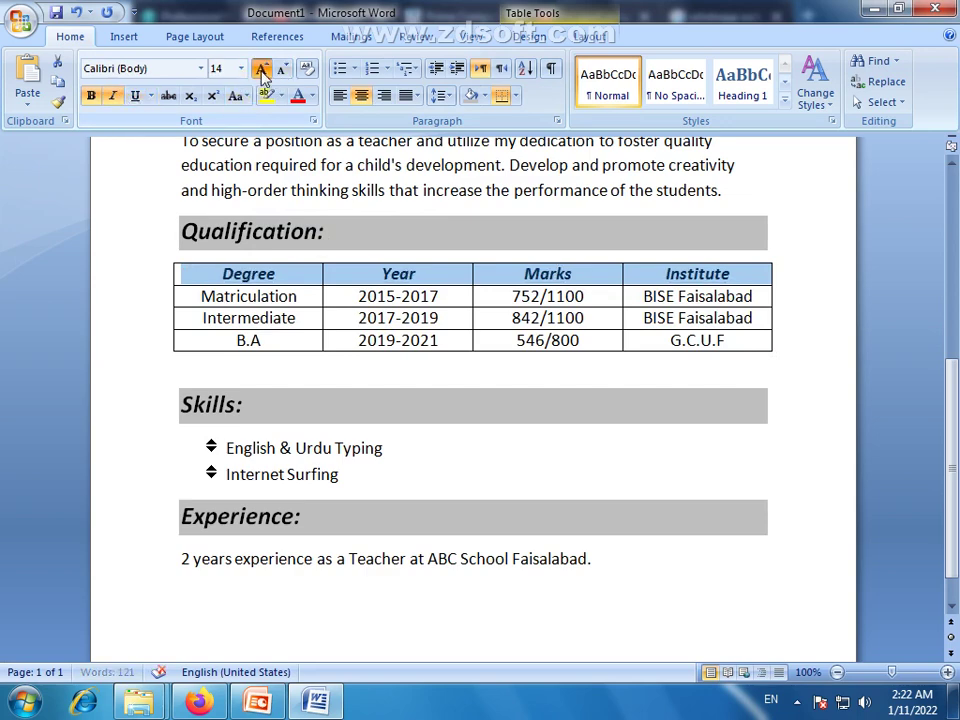
{"action": "left_click", "coordinate": [261, 70]}
{"action": "left_click", "coordinate": [626, 373]}
Zoom out to 50% so the whole resume page fits on screen
{"action": "scroll", "coordinate": [489, 332], "scroll_direction": "down", "scroll_amount": 1}
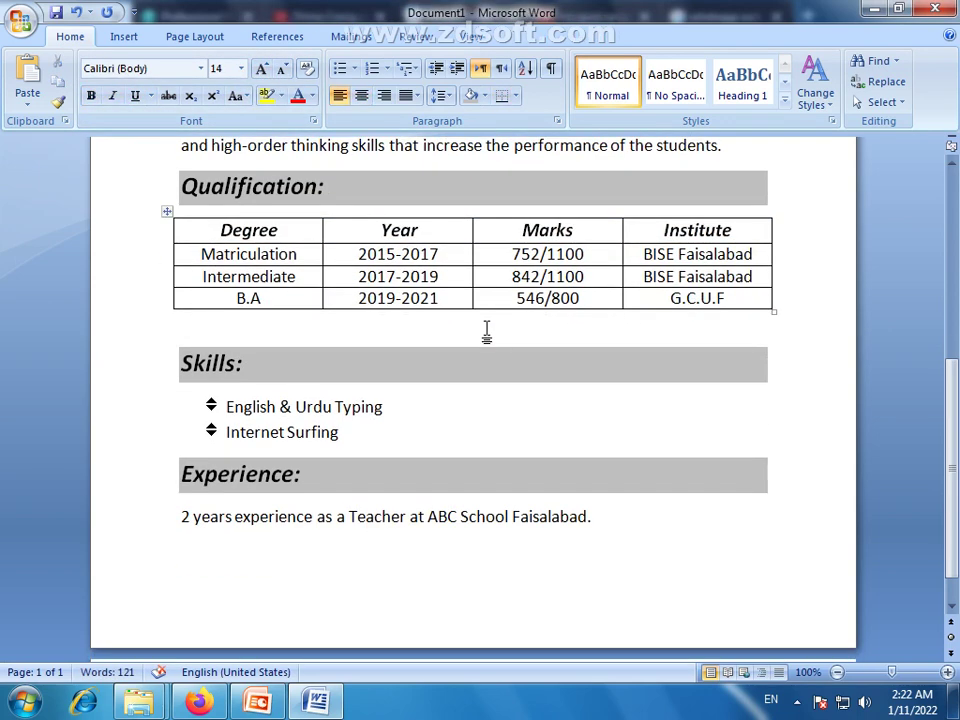
{"action": "scroll", "coordinate": [502, 408], "scroll_direction": "up", "scroll_amount": 10}
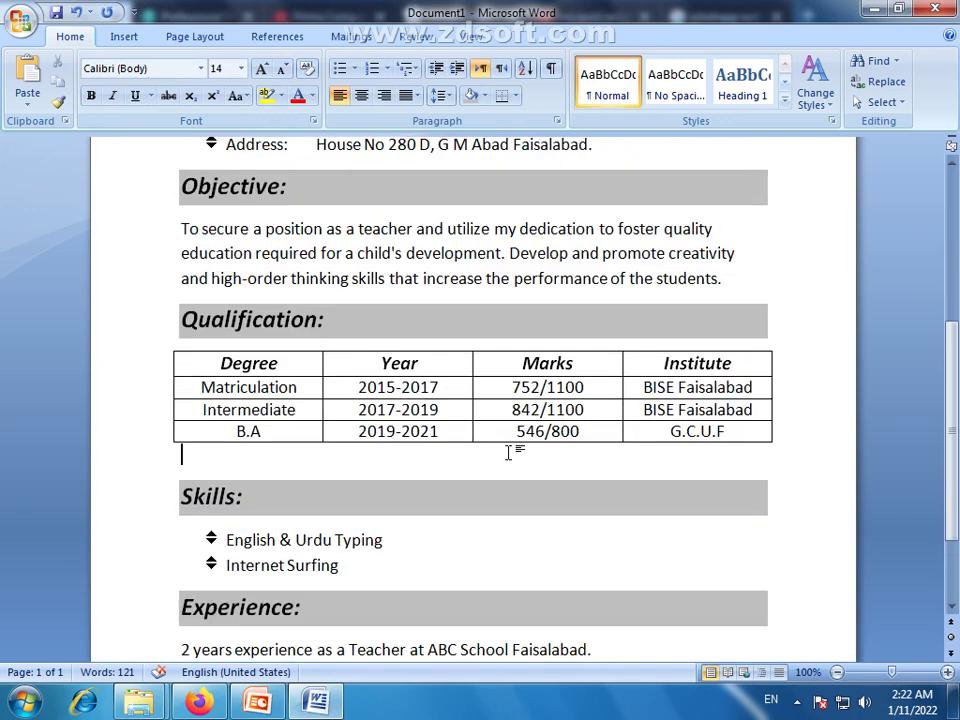
{"action": "scroll", "coordinate": [520, 445], "scroll_direction": "down", "scroll_amount": 8}
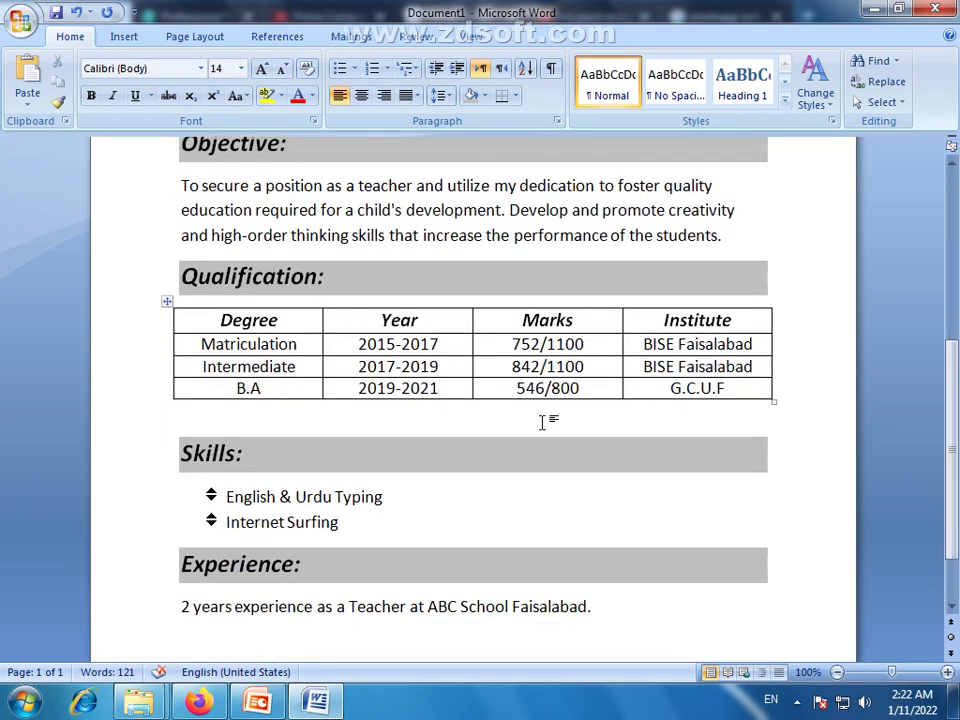
{"action": "left_click", "coordinate": [236, 418]}
{"action": "scroll", "coordinate": [565, 455], "scroll_direction": "up", "scroll_amount": 7}
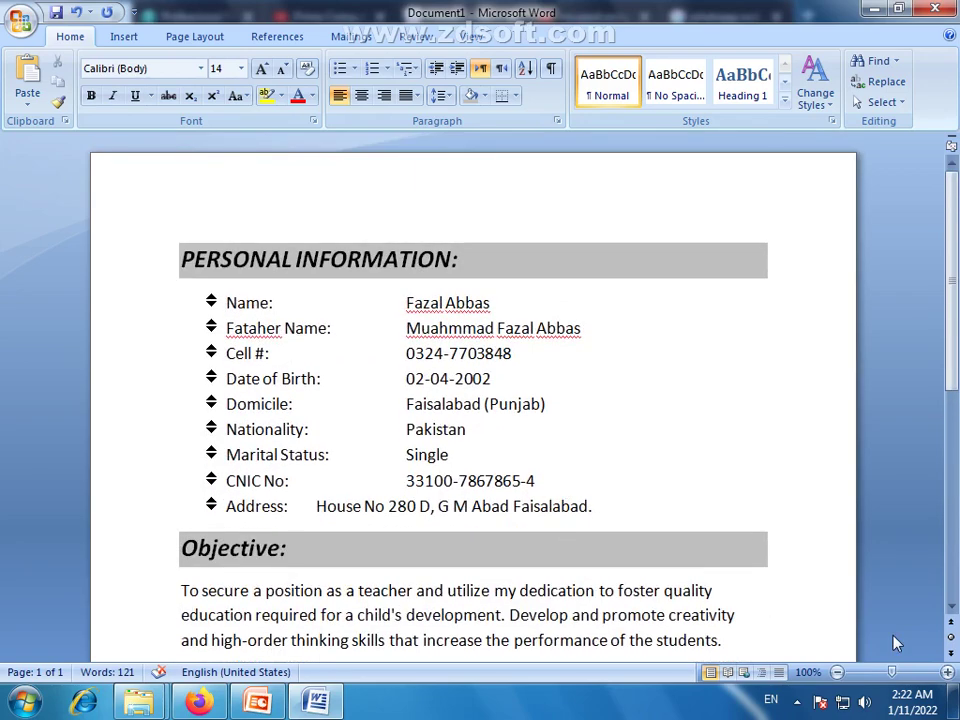
{"action": "left_click", "coordinate": [837, 673]}
{"action": "left_click", "coordinate": [837, 673]}
{"action": "left_click", "coordinate": [837, 673]}
{"action": "left_click", "coordinate": [837, 673]}
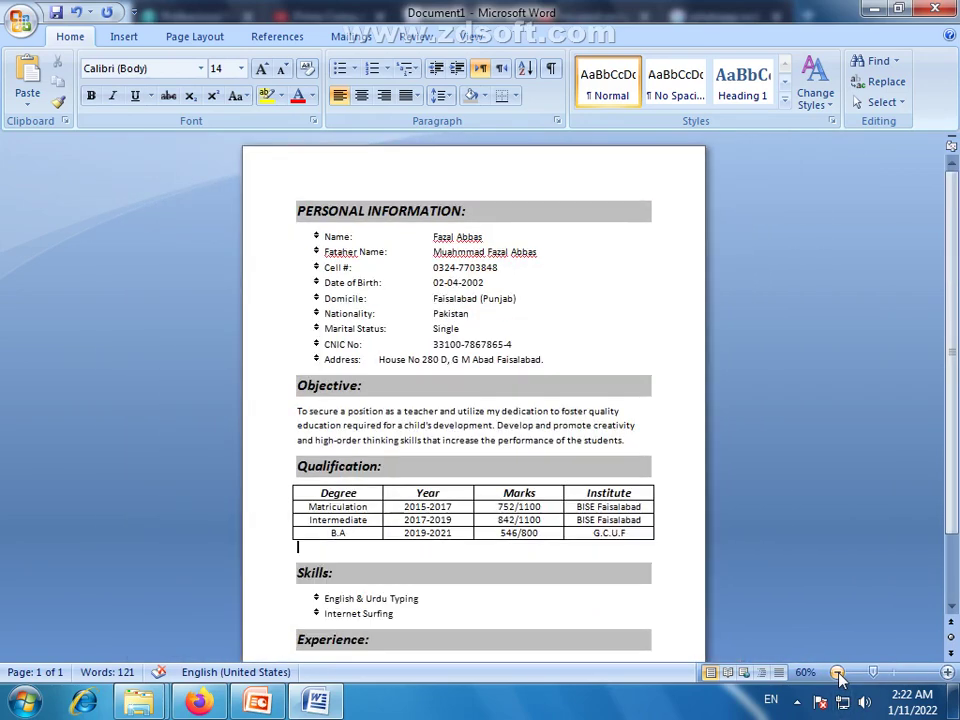
{"action": "left_click", "coordinate": [837, 673]}
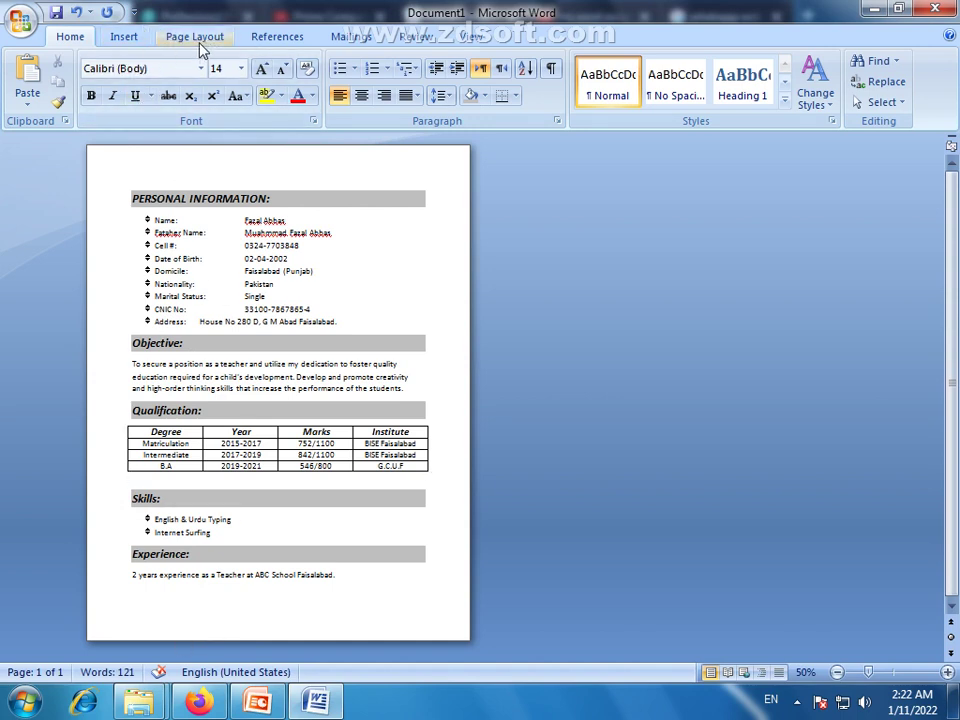
Change the resume's paper size to A4 from the Page Layout Size list
{"action": "left_click", "coordinate": [172, 36]}
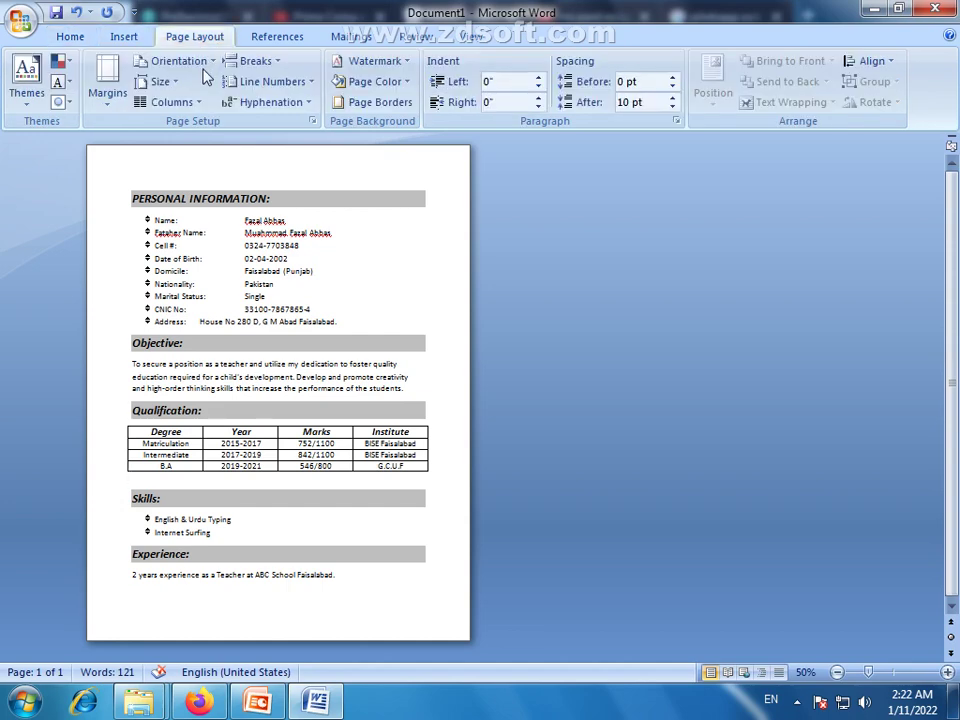
{"action": "left_click", "coordinate": [170, 81]}
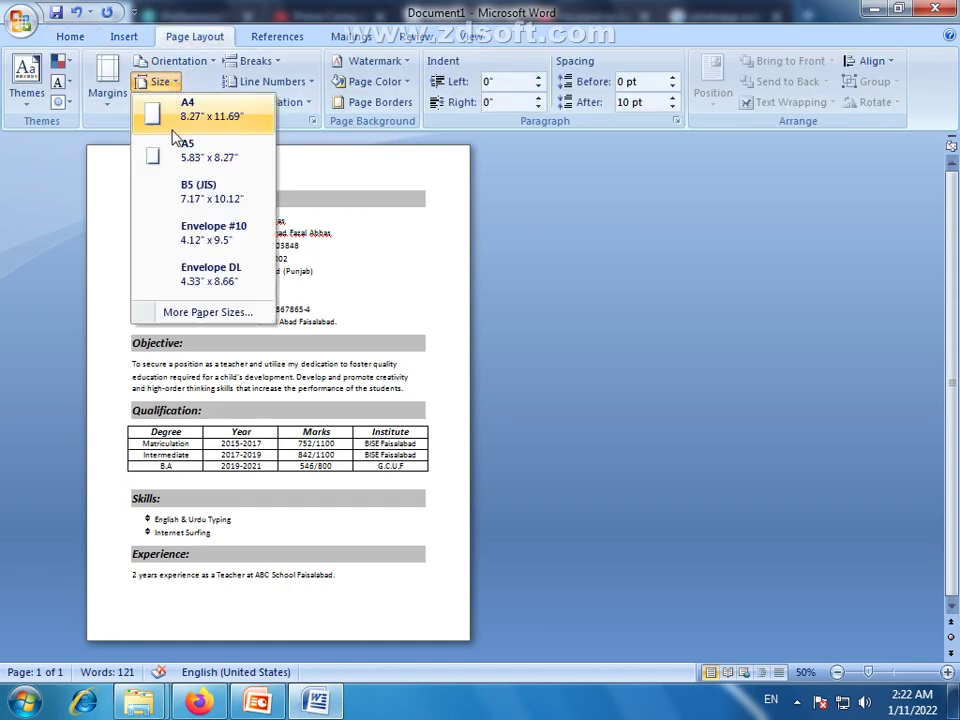
{"action": "left_click", "coordinate": [189, 112]}
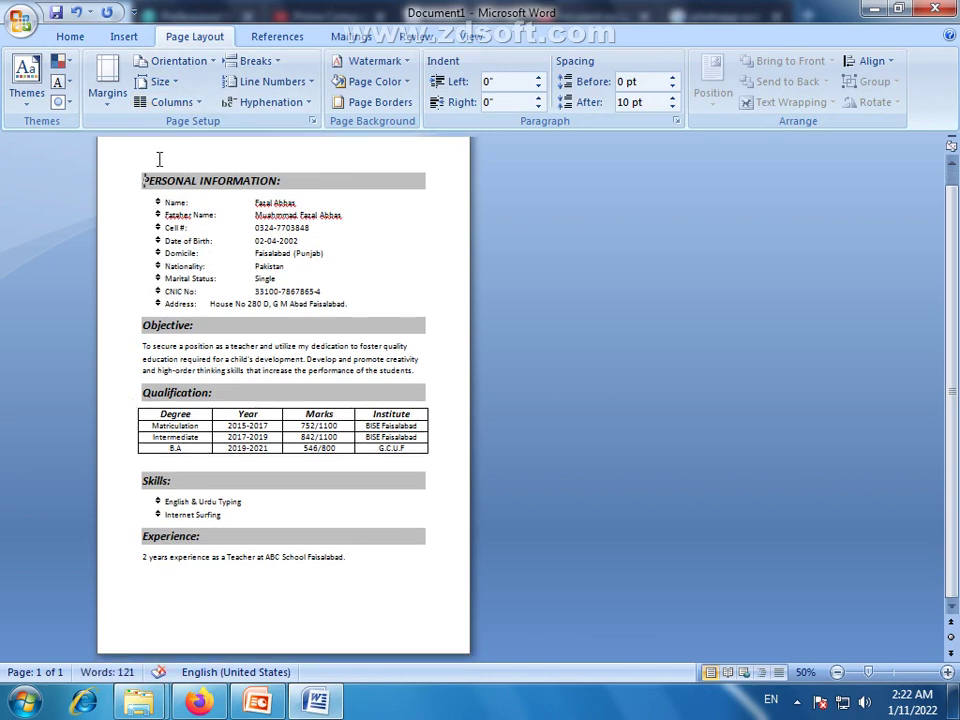
Insert one blank line above PERSONAL INFORMATION and shade it and the heading white
{"action": "left_click", "coordinate": [141, 181]}
{"action": "key", "text": "Return"}
{"action": "key", "text": "Return"}
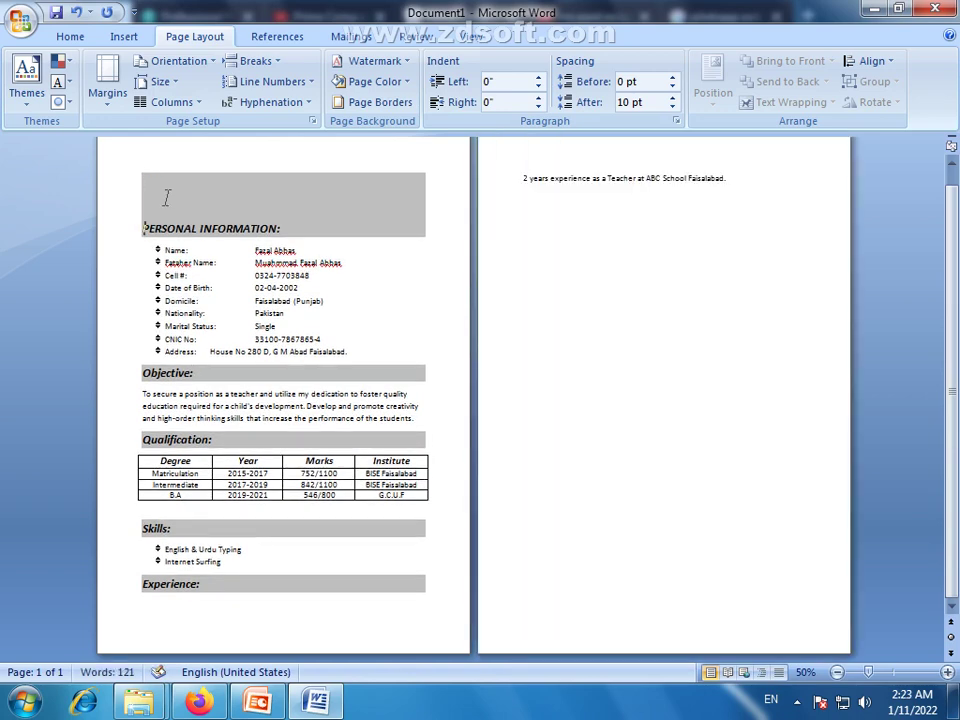
{"action": "key", "text": "BackSpace"}
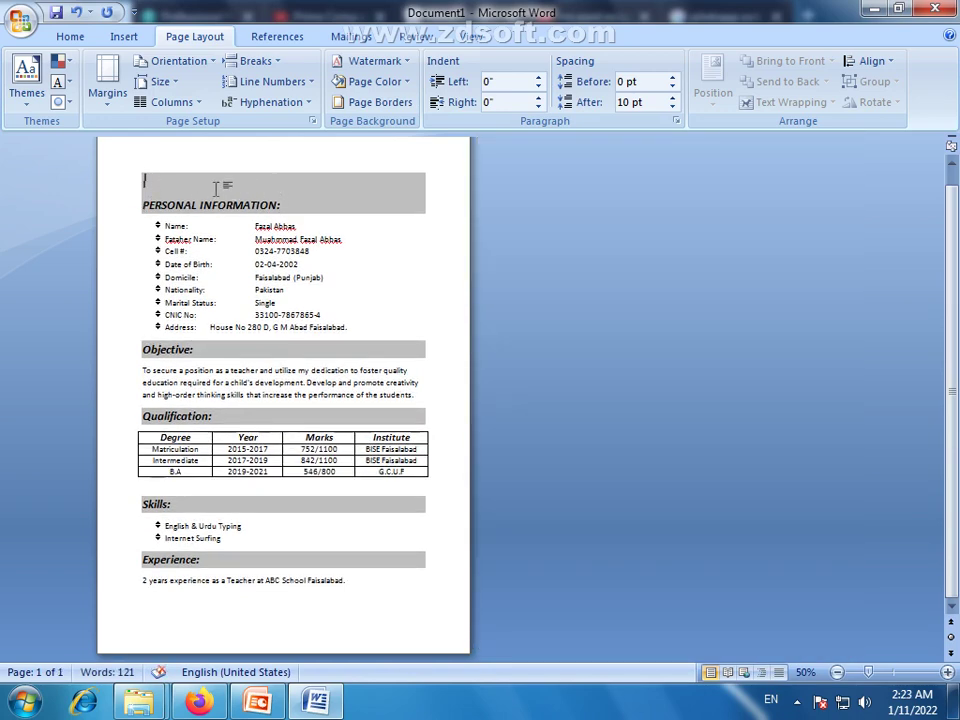
{"action": "left_click_drag", "start_coordinate": [285, 205], "coordinate": [146, 176]}
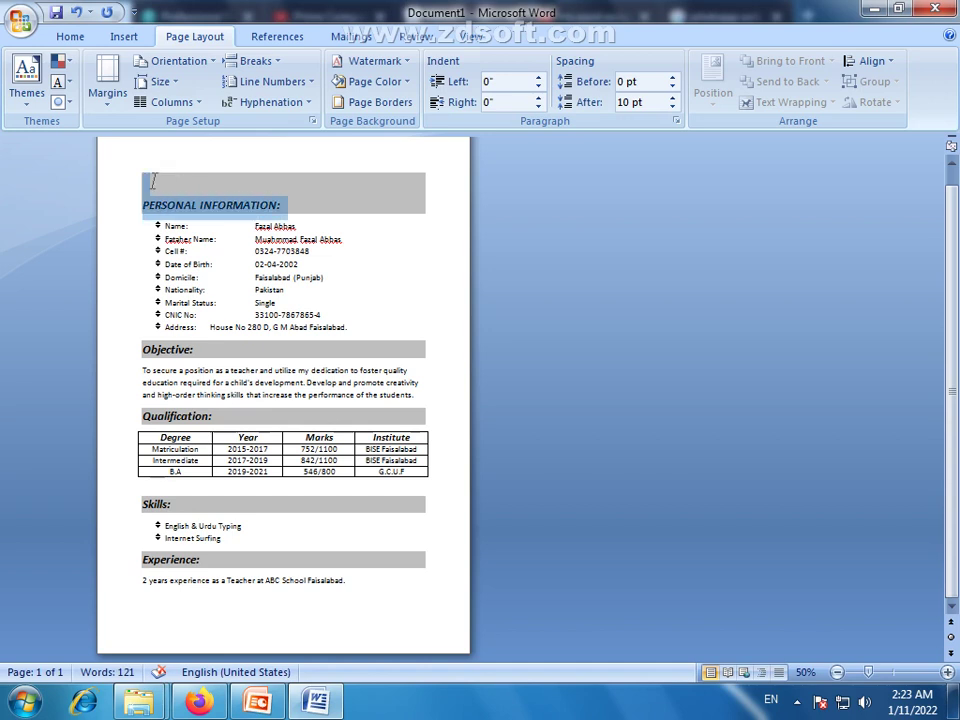
{"action": "left_click", "coordinate": [70, 36]}
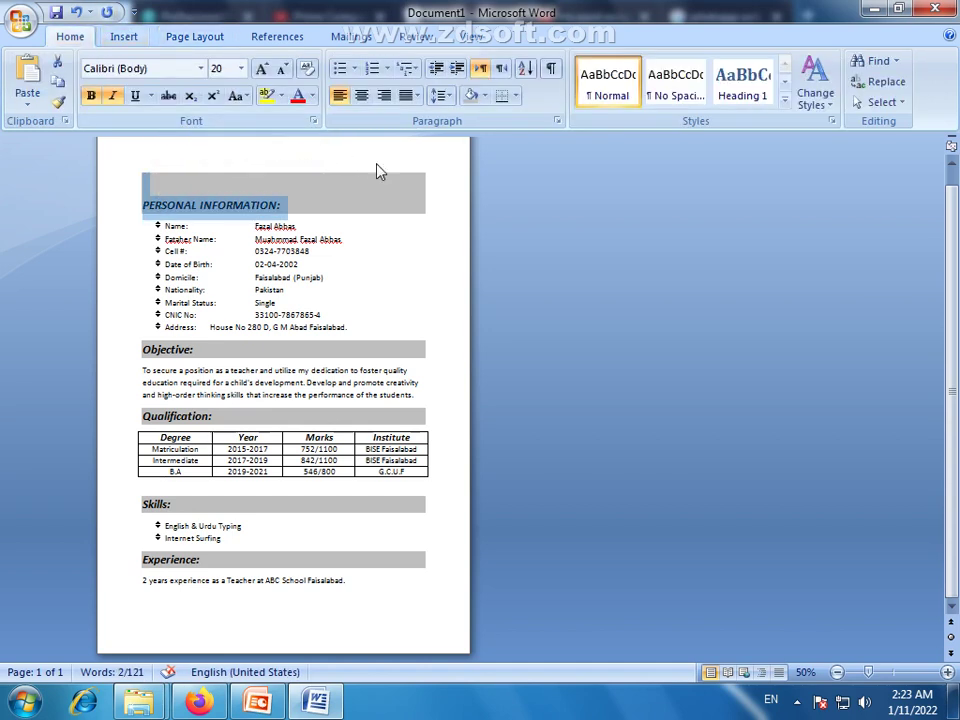
{"action": "left_click", "coordinate": [484, 95]}
{"action": "left_click", "coordinate": [470, 140]}
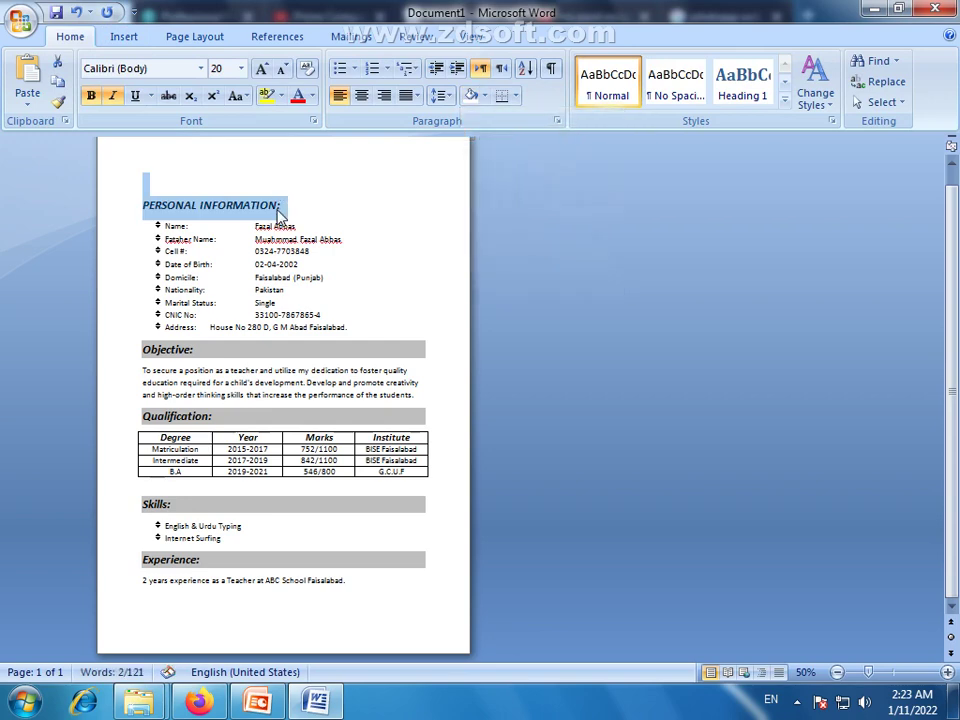
Re-shade only the PERSONAL INFORMATION heading line grey
{"action": "left_click", "coordinate": [315, 206]}
{"action": "triple_click", "coordinate": [321, 208]}
{"action": "left_click", "coordinate": [484, 98]}
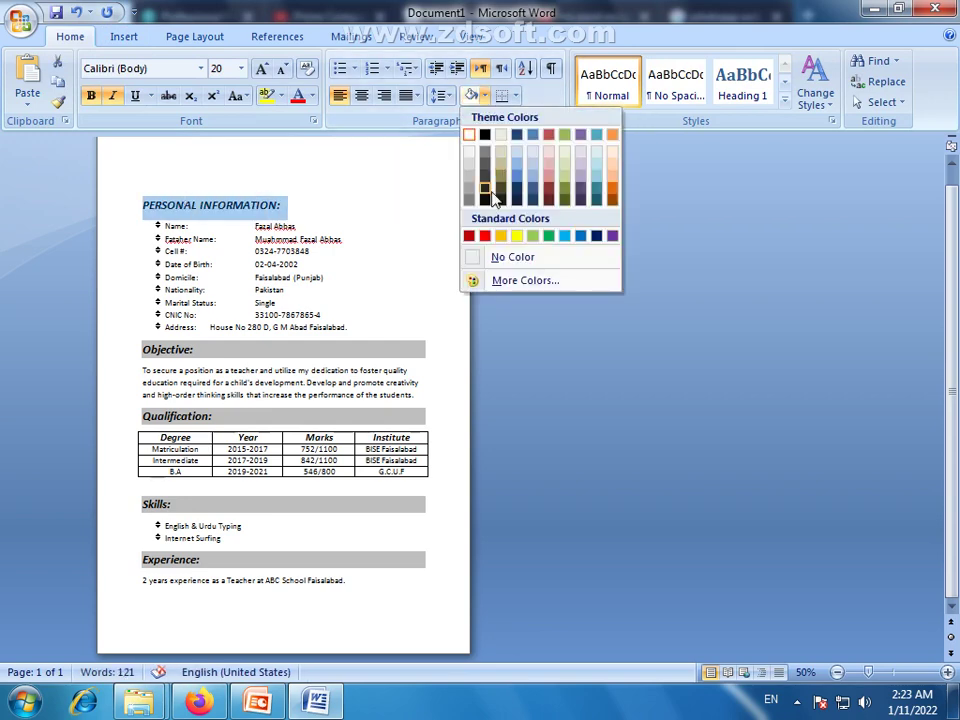
{"action": "left_click", "coordinate": [467, 168]}
{"action": "left_click", "coordinate": [392, 227]}
{"action": "left_click", "coordinate": [274, 187]}
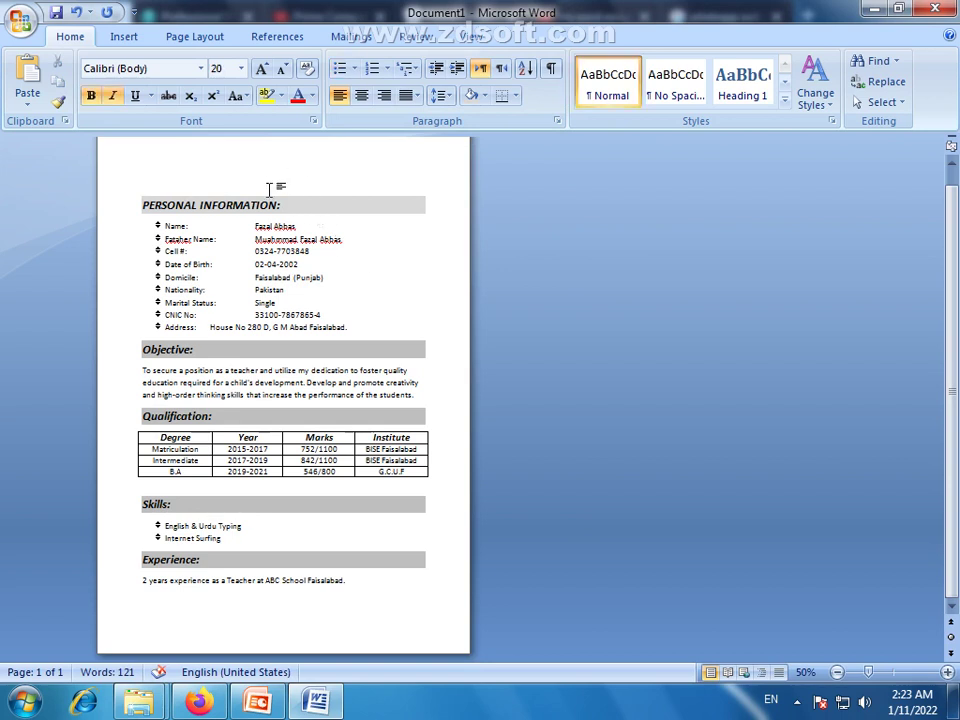
{"action": "type", "text": "Re"}
{"action": "key", "text": "BackSpace"}
{"action": "key", "text": "BackSpace"}
{"action": "type", "text": "RESUME"}
{"action": "left_click_drag", "start_coordinate": [189, 181], "coordinate": [136, 181]}
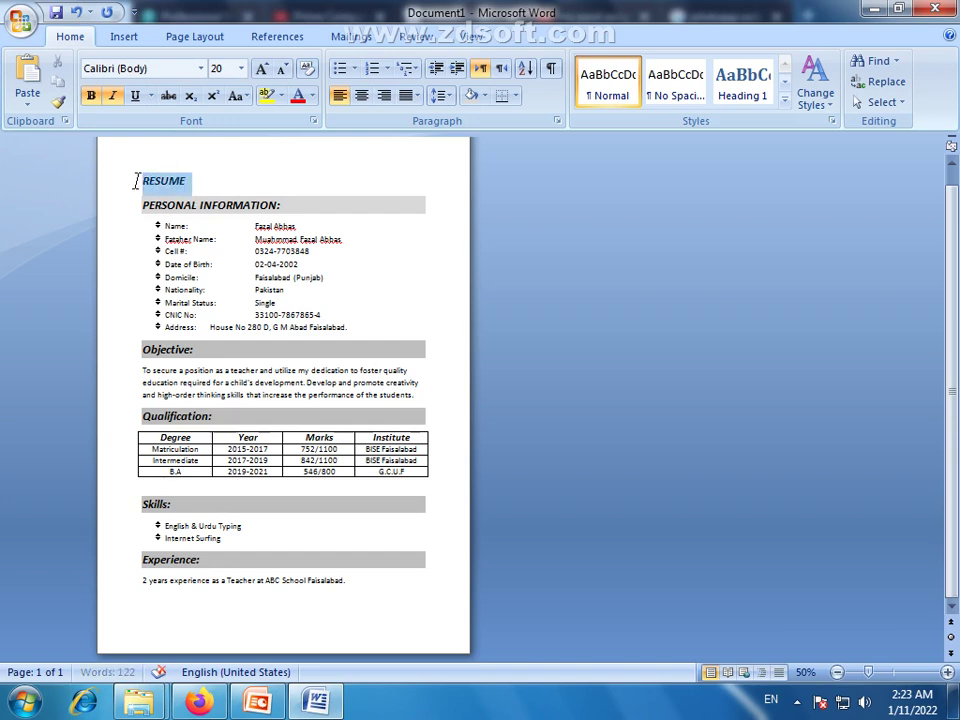
{"action": "left_click_drag", "start_coordinate": [868, 672], "coordinate": [891, 672]}
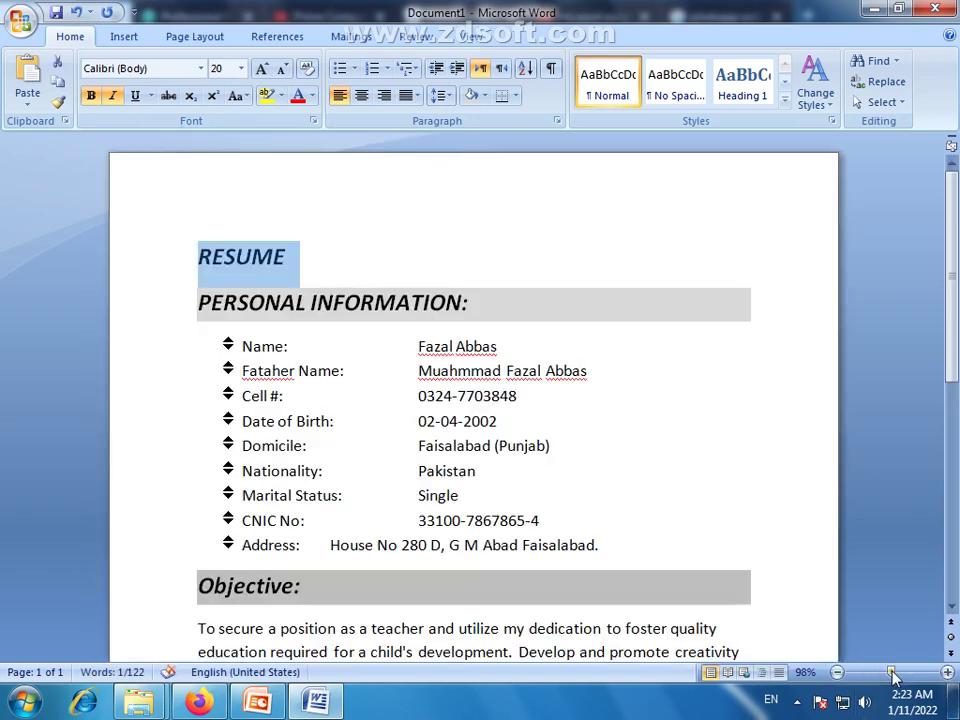
{"action": "right_click", "coordinate": [254, 268]}
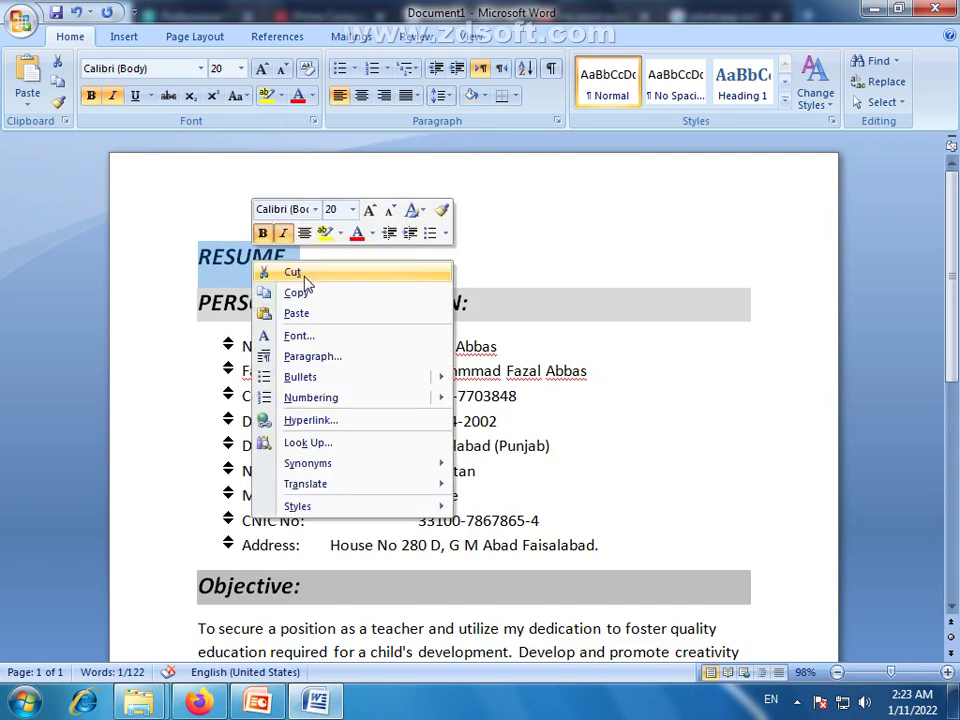
{"action": "left_click", "coordinate": [303, 276]}
{"action": "key", "text": "ctrl+z"}
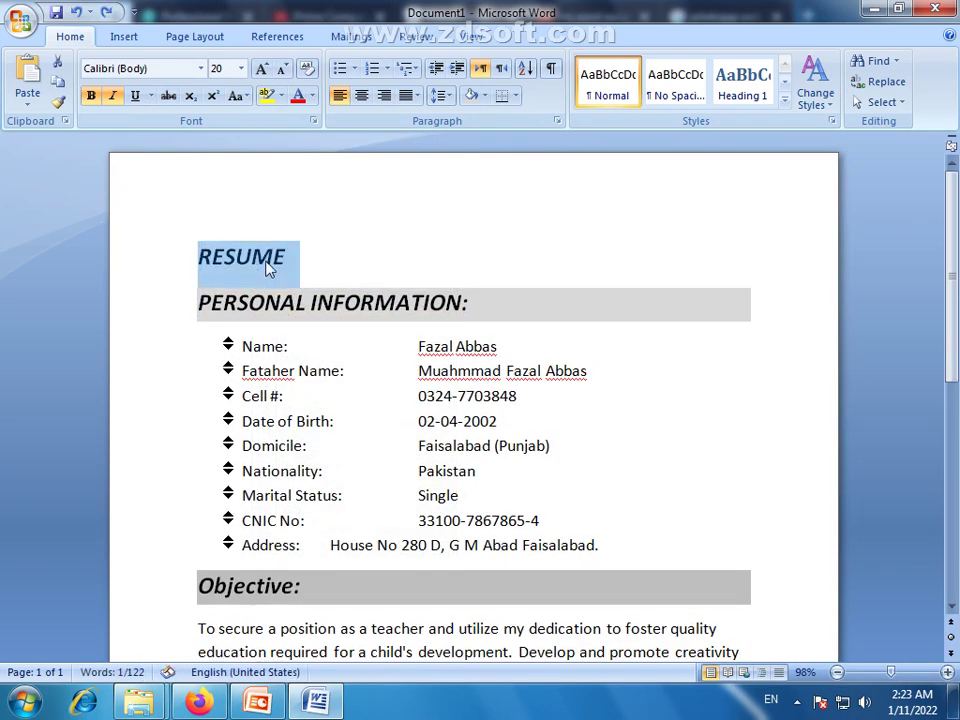
{"action": "left_click_drag", "start_coordinate": [275, 262], "coordinate": [199, 257]}
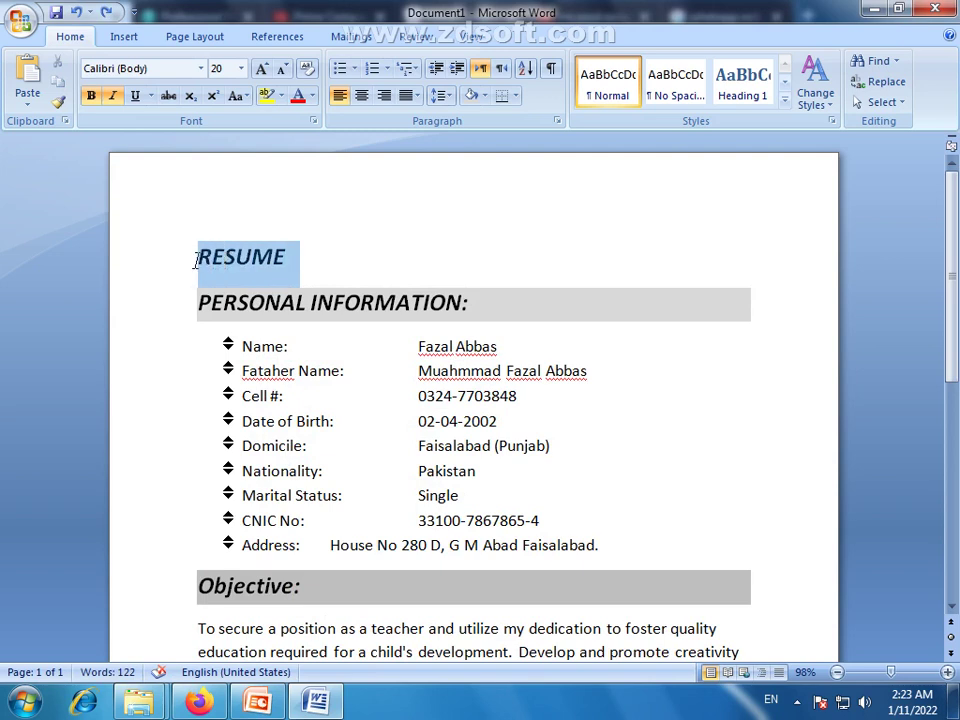
{"action": "key", "text": "Delete"}
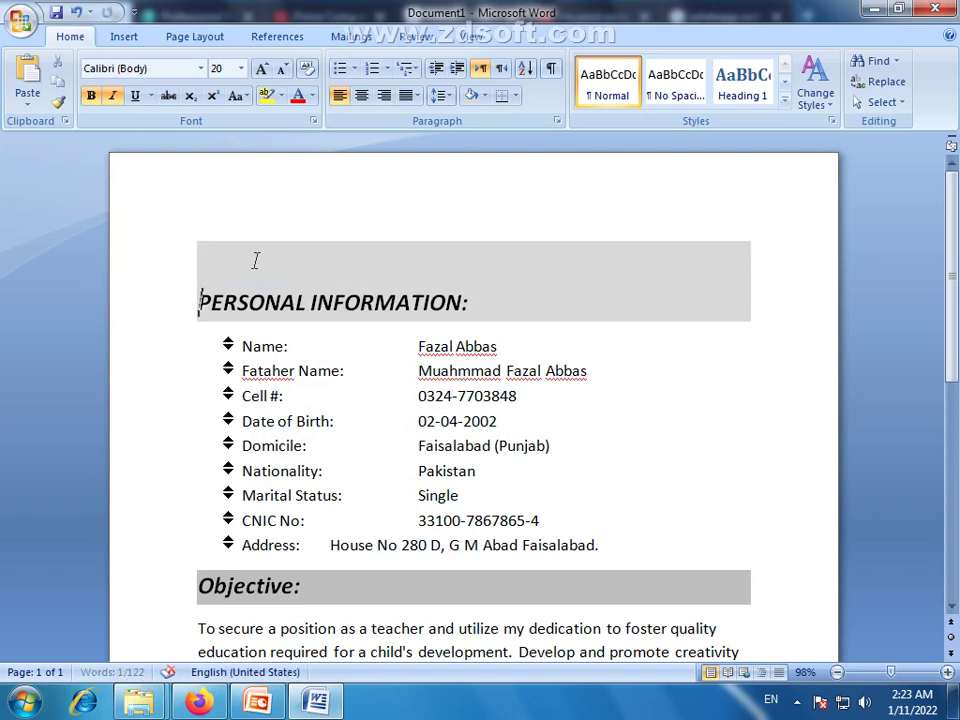
{"action": "key", "text": "ctrl+z"}
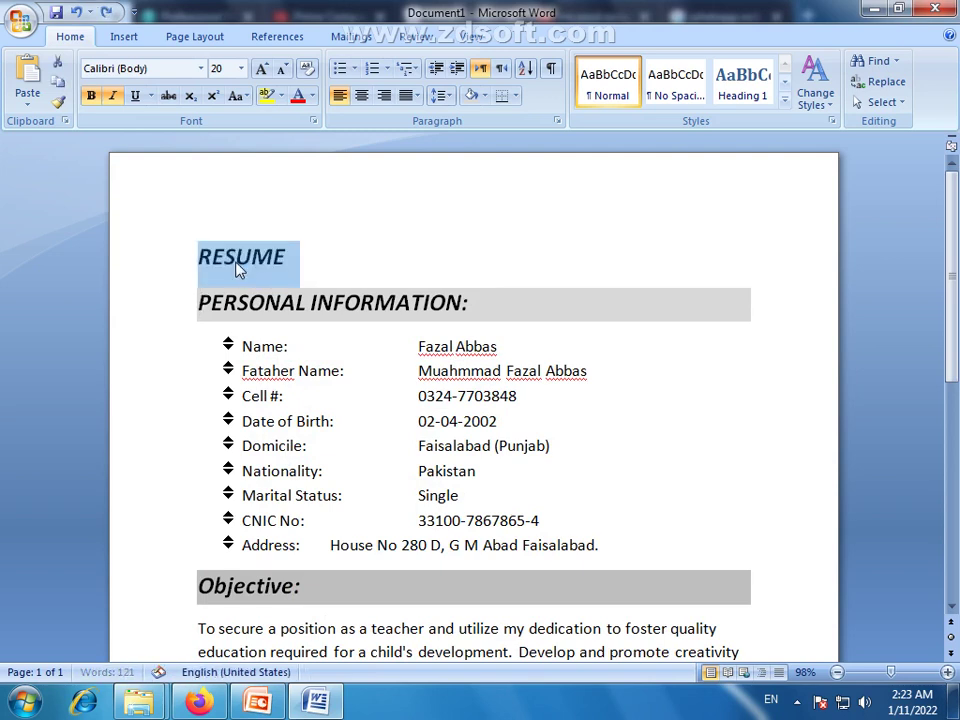
{"action": "left_click", "coordinate": [236, 258]}
{"action": "left_click_drag", "start_coordinate": [288, 258], "coordinate": [201, 268]}
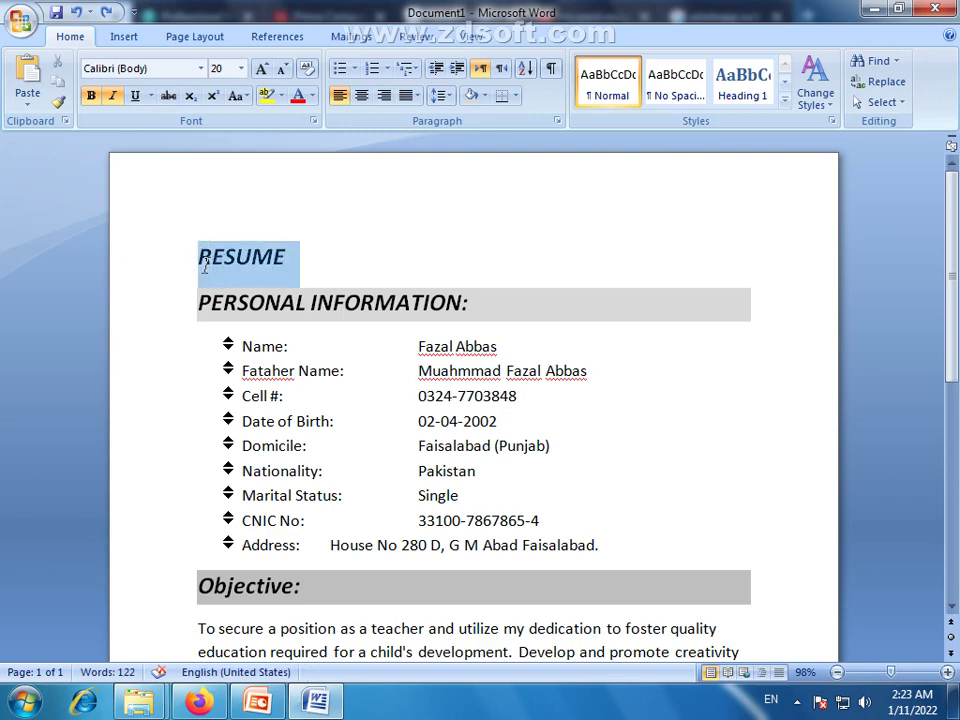
{"action": "key", "text": "Delete"}
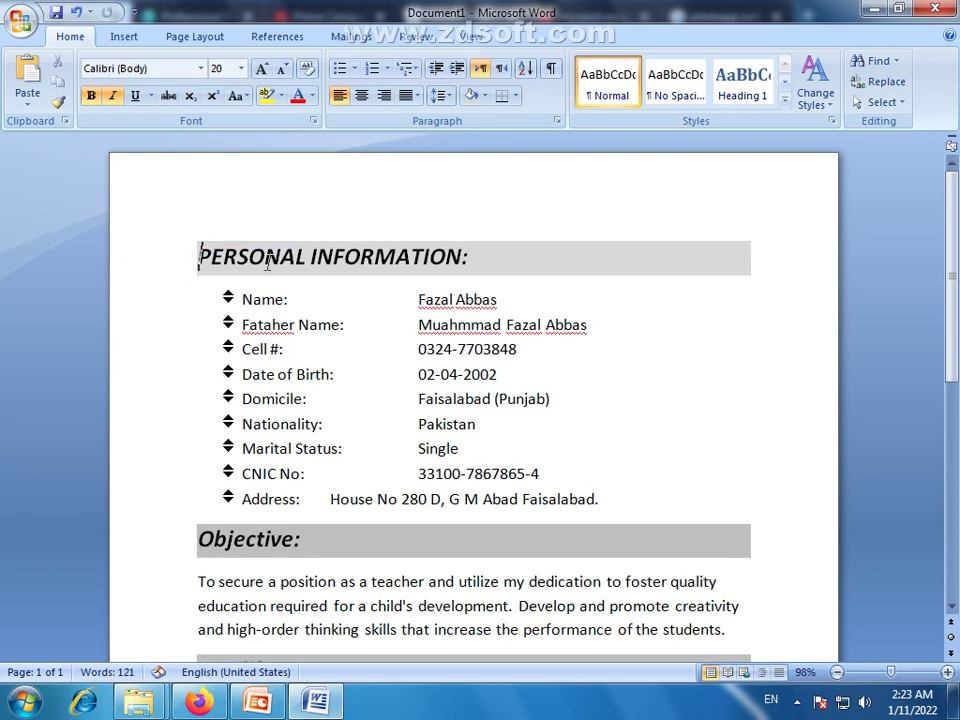
{"action": "key", "text": "Return"}
{"action": "left_click_drag", "start_coordinate": [487, 305], "coordinate": [253, 255]}
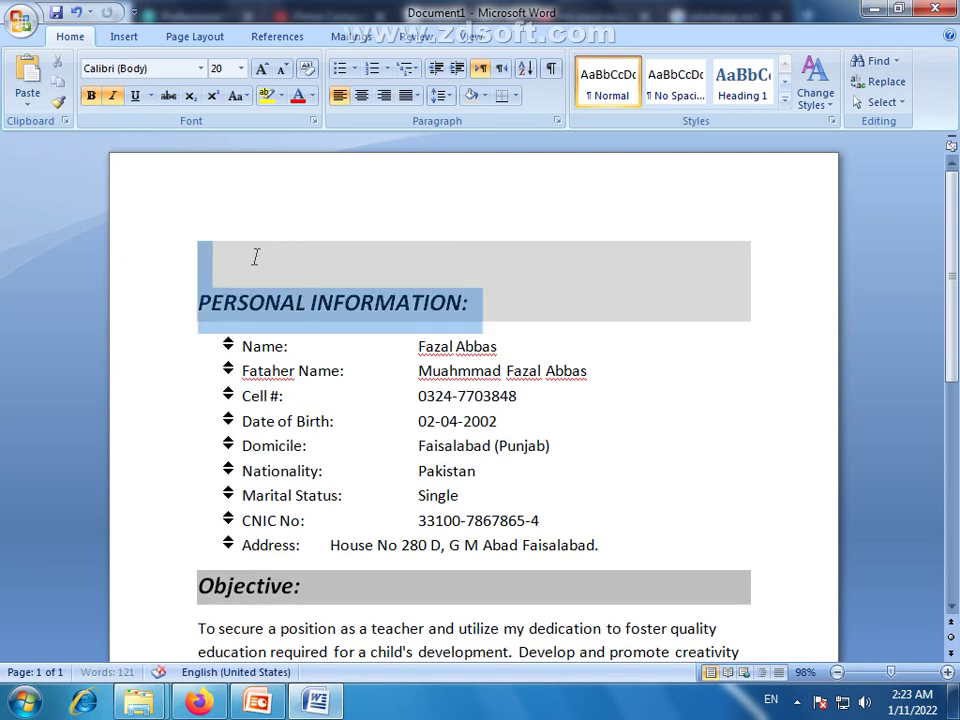
{"action": "left_click", "coordinate": [484, 96]}
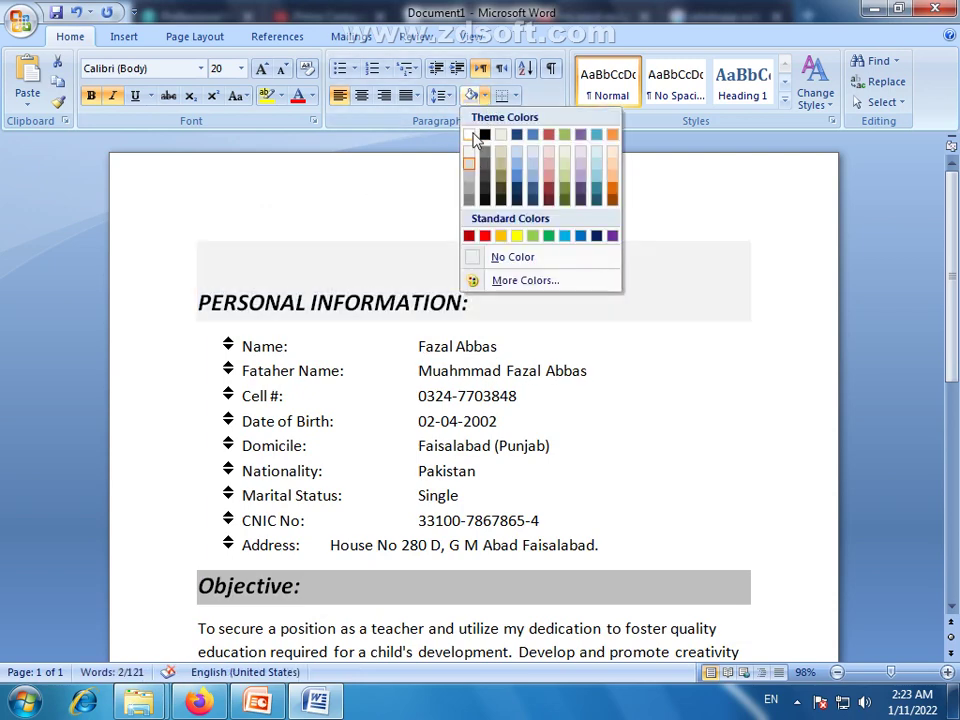
{"action": "left_click", "coordinate": [512, 257]}
{"action": "left_click", "coordinate": [199, 253]}
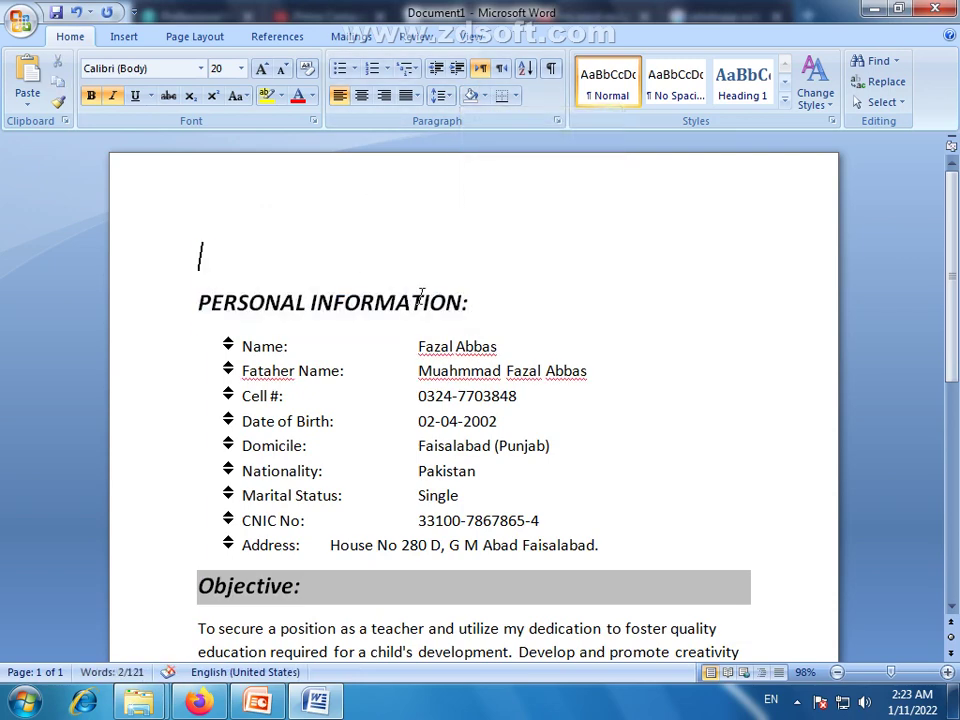
{"action": "left_click_drag", "start_coordinate": [476, 302], "coordinate": [200, 302]}
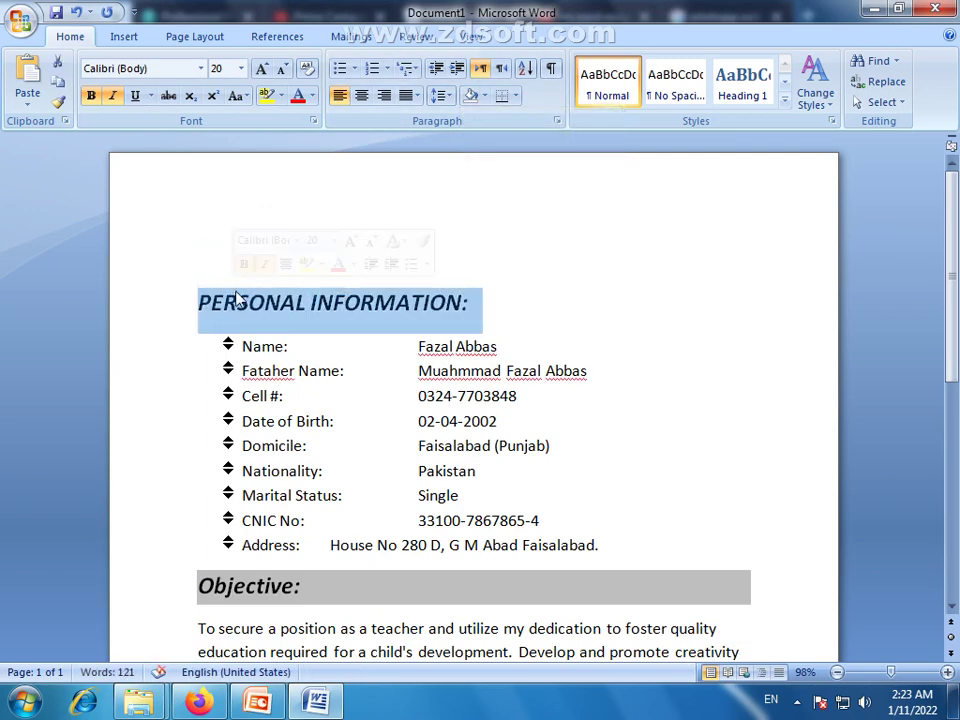
{"action": "left_click", "coordinate": [484, 96]}
{"action": "left_click", "coordinate": [470, 176]}
{"action": "left_click", "coordinate": [319, 256]}
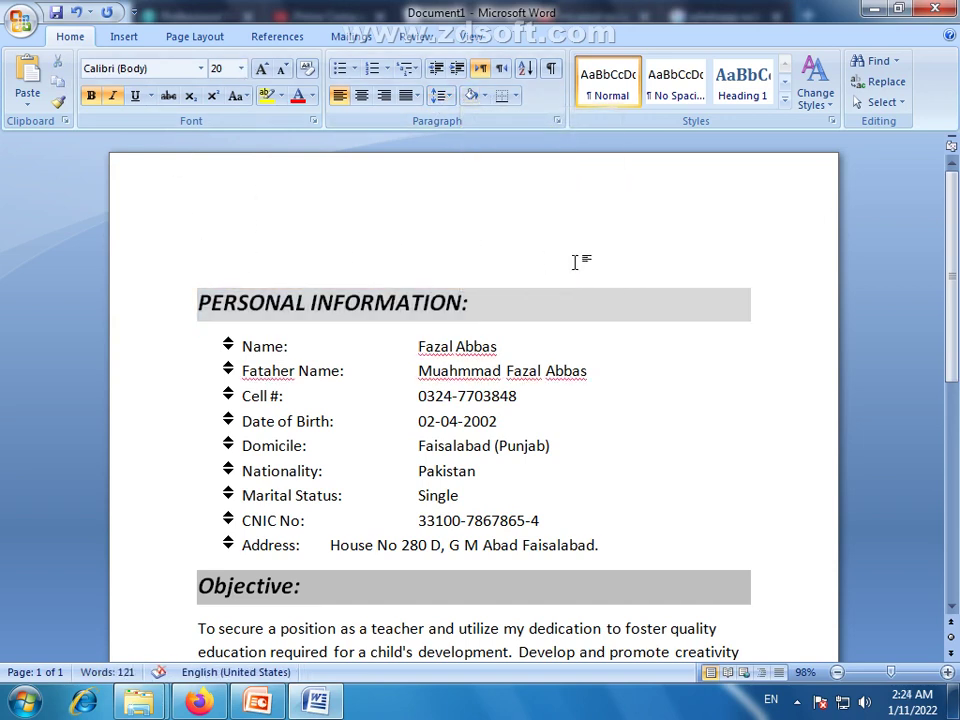
Insert an outlined-style WordArt with the text 'RESUME'
{"action": "left_click", "coordinate": [124, 37]}
{"action": "left_click", "coordinate": [640, 104]}
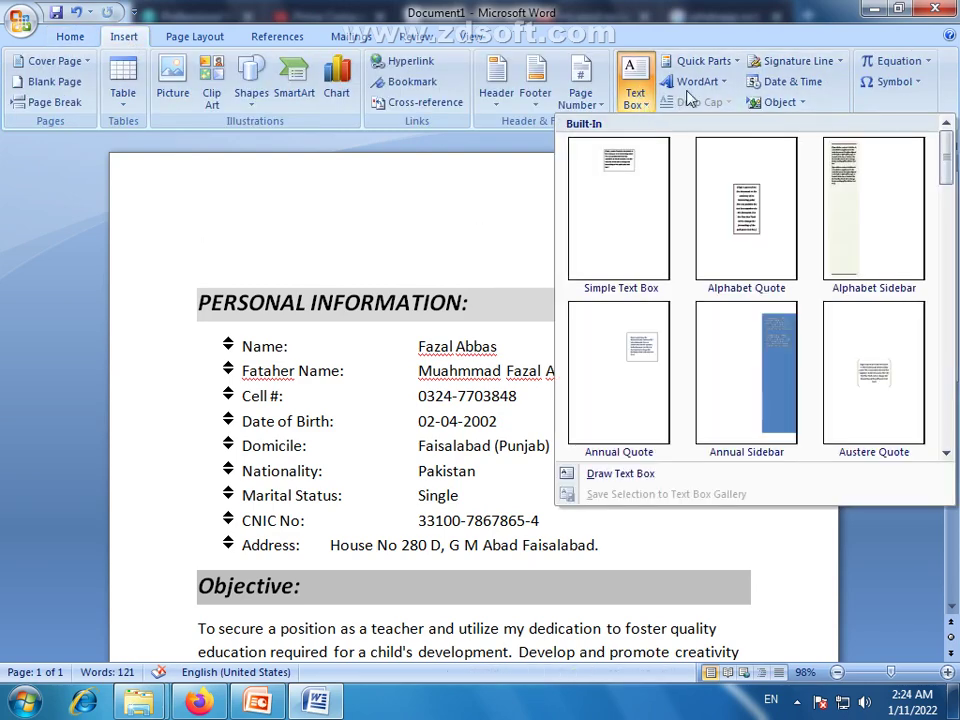
{"action": "left_click", "coordinate": [712, 83]}
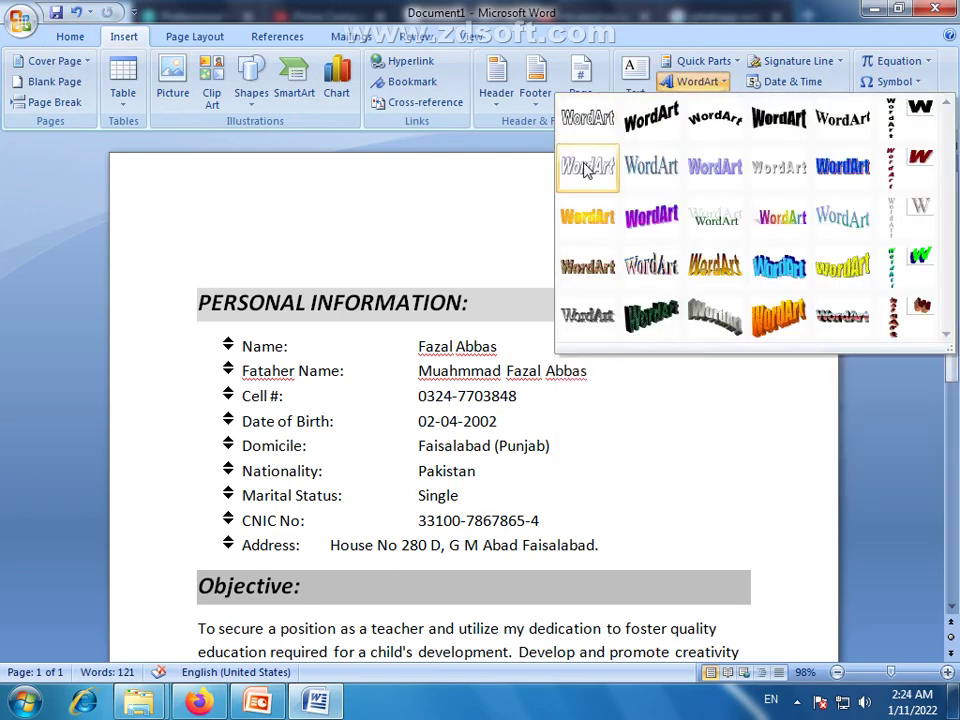
{"action": "left_click", "coordinate": [587, 167]}
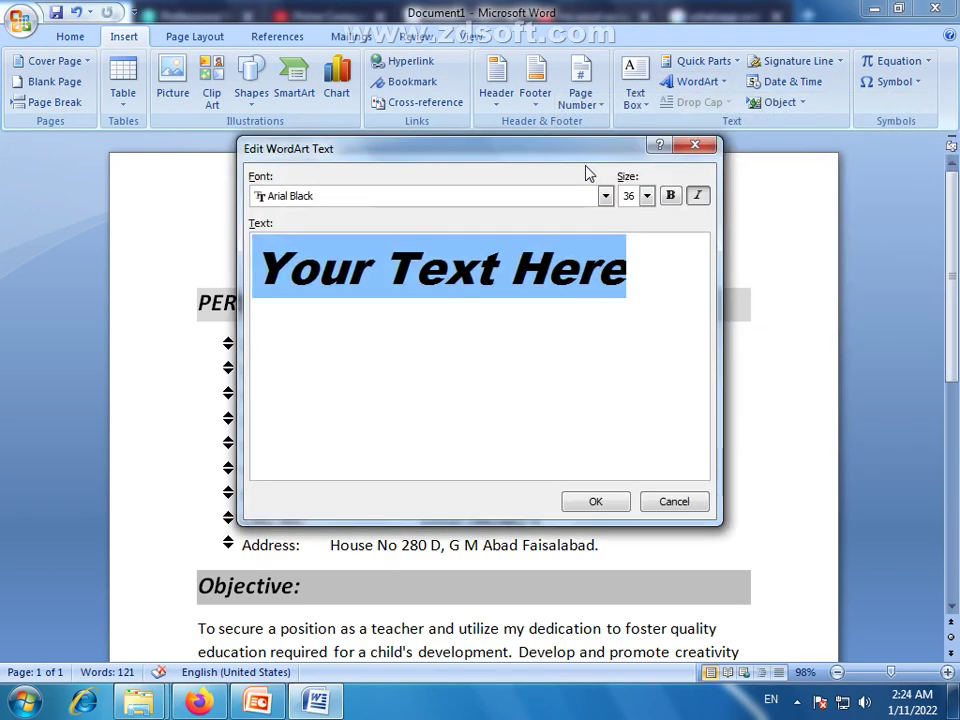
{"action": "type", "text": "r"}
{"action": "key", "text": "BackSpace"}
{"action": "type", "text": "RESUME"}
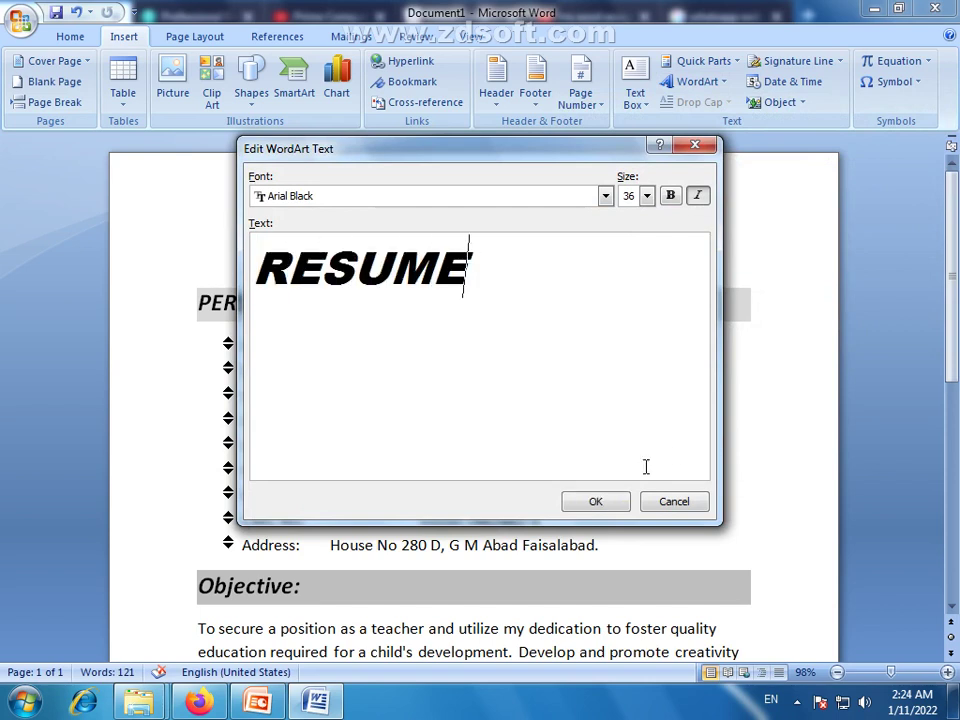
{"action": "left_click", "coordinate": [596, 500]}
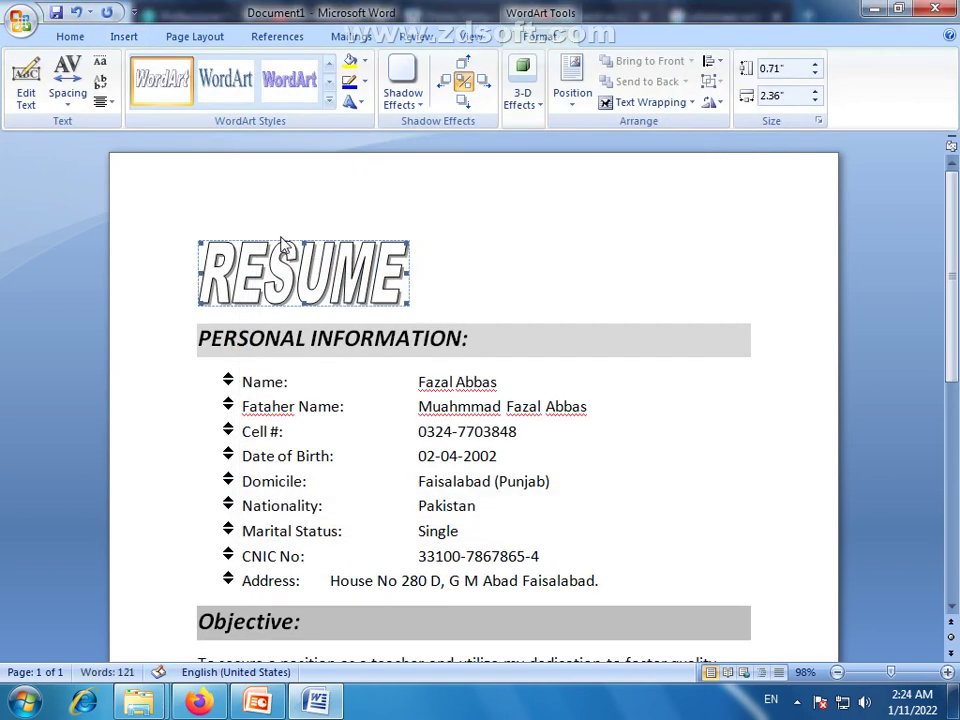
Resize the RESUME WordArt to about 2.41 by 0.49 inches and centre it
{"action": "left_click_drag", "start_coordinate": [407, 271], "coordinate": [470, 334]}
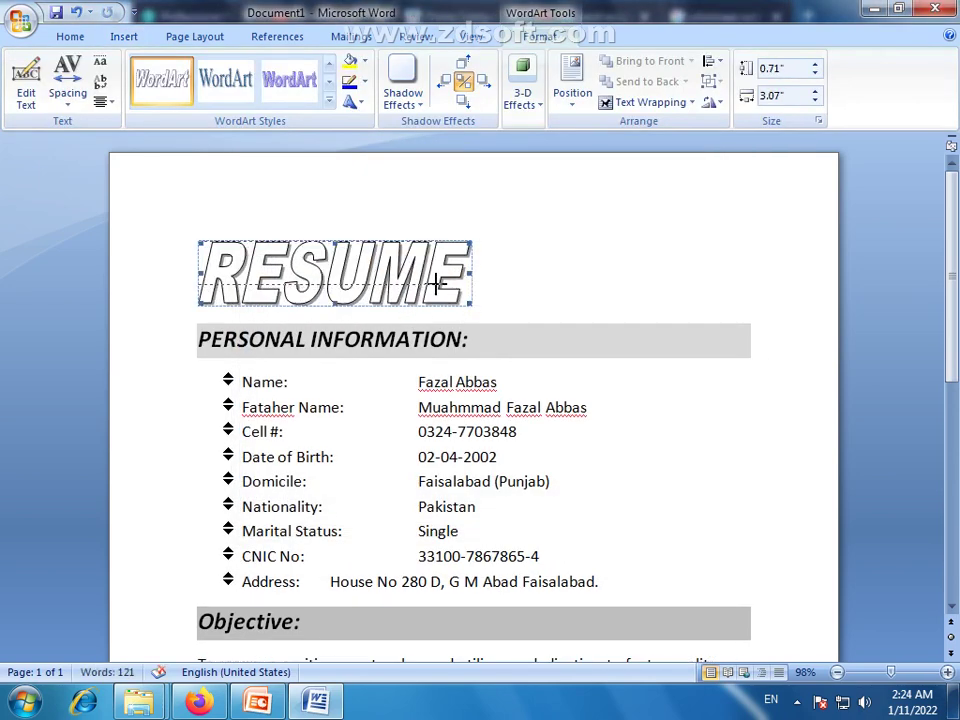
{"action": "left_click_drag", "start_coordinate": [470, 303], "coordinate": [428, 286]}
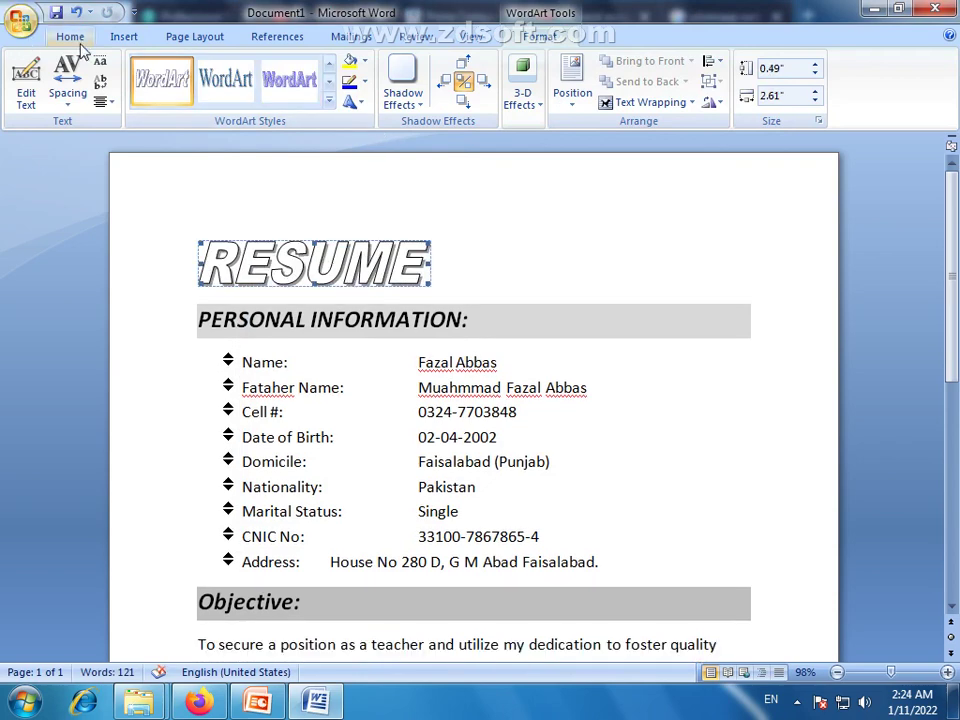
{"action": "left_click", "coordinate": [64, 37]}
{"action": "left_click", "coordinate": [361, 95]}
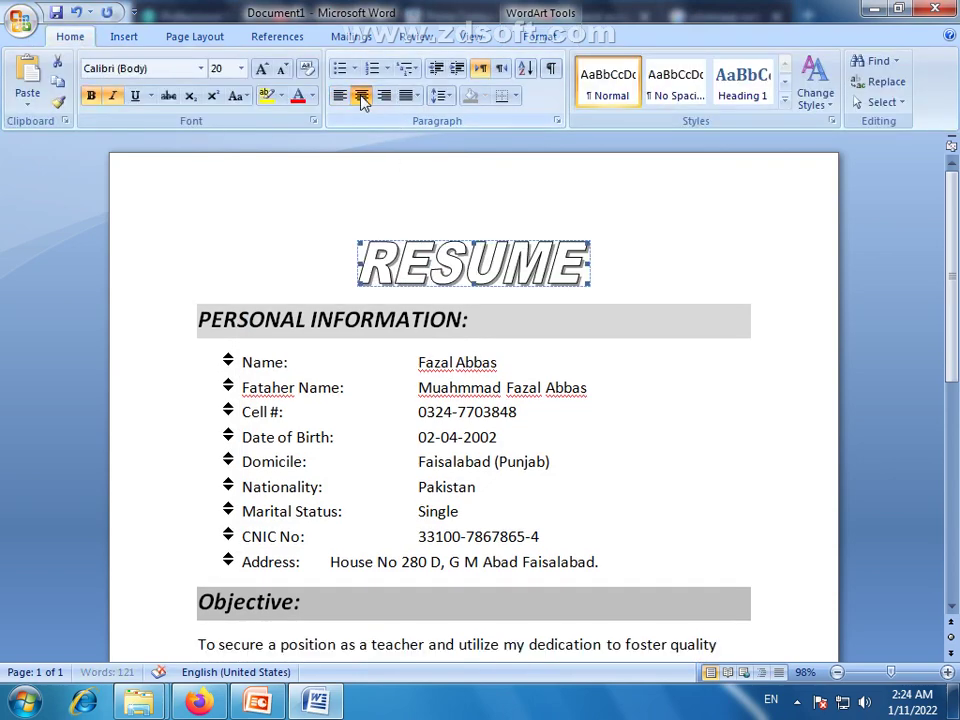
{"action": "left_click", "coordinate": [643, 263]}
Scroll the page and check the centred RESUME title's placement
{"action": "scroll", "coordinate": [756, 356], "scroll_direction": "down", "scroll_amount": 7}
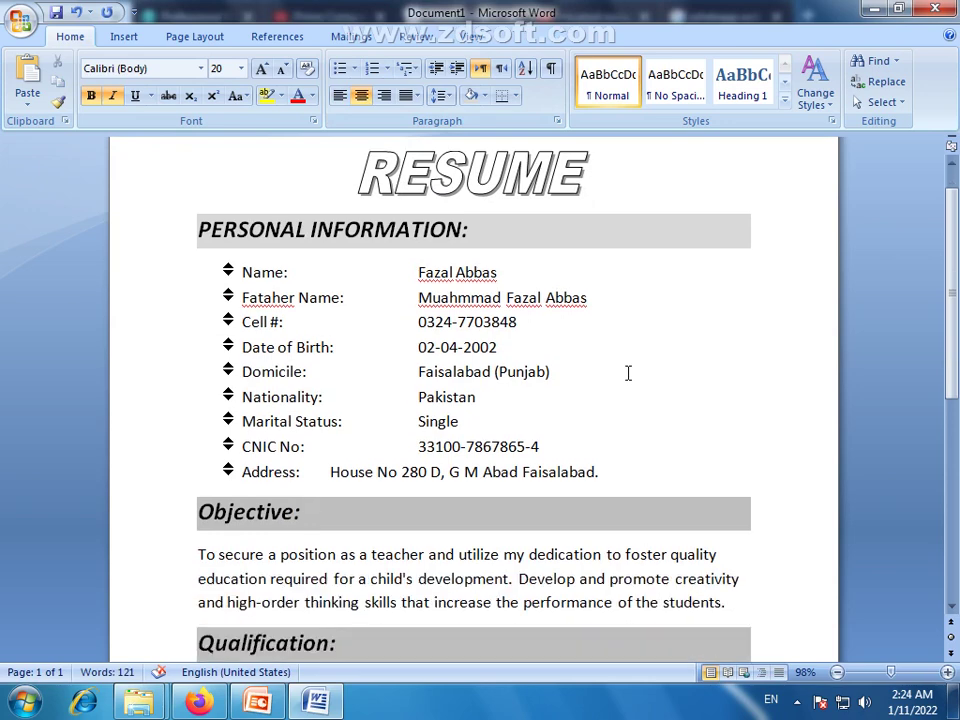
{"action": "scroll", "coordinate": [628, 373], "scroll_direction": "up", "scroll_amount": 7}
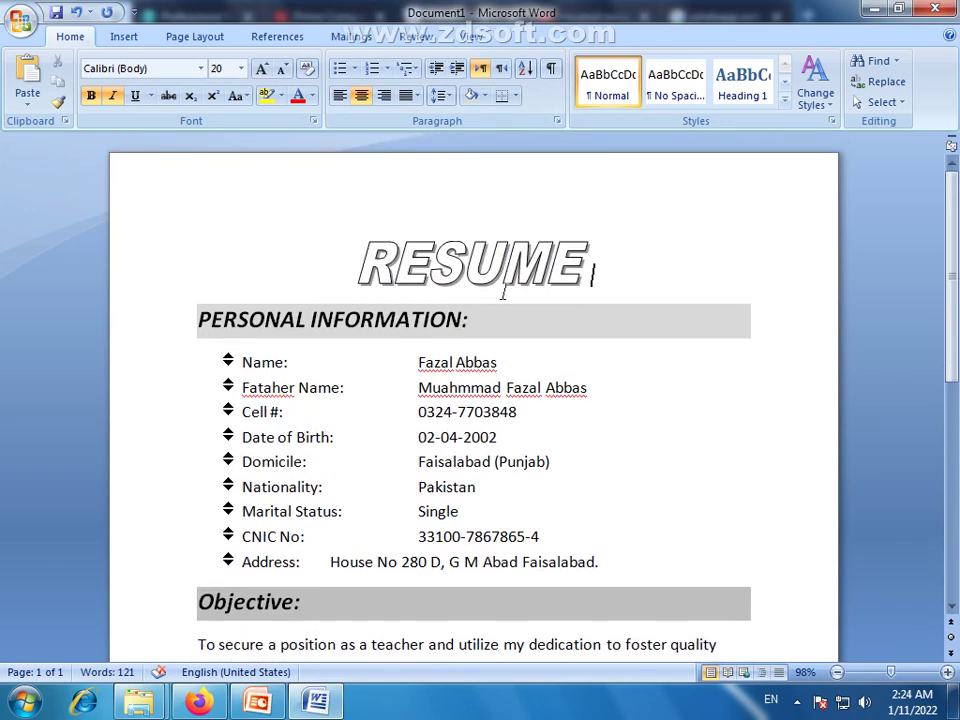
{"action": "scroll", "coordinate": [513, 307], "scroll_direction": "down", "scroll_amount": 1}
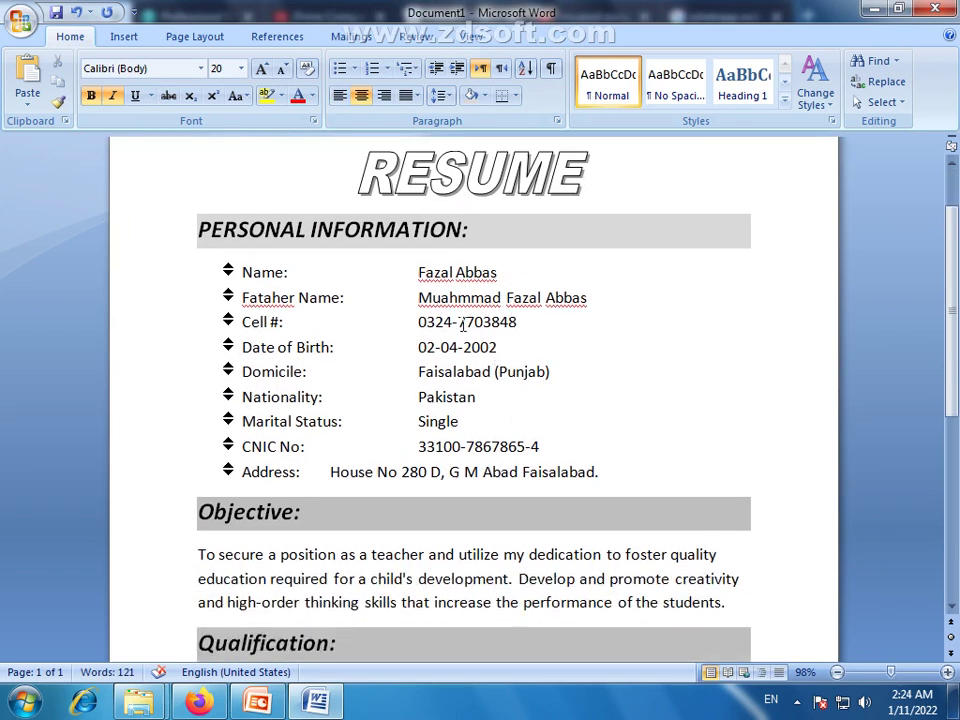
{"action": "scroll", "coordinate": [564, 454], "scroll_direction": "up", "scroll_amount": 2}
{"action": "left_click", "coordinate": [481, 276]}
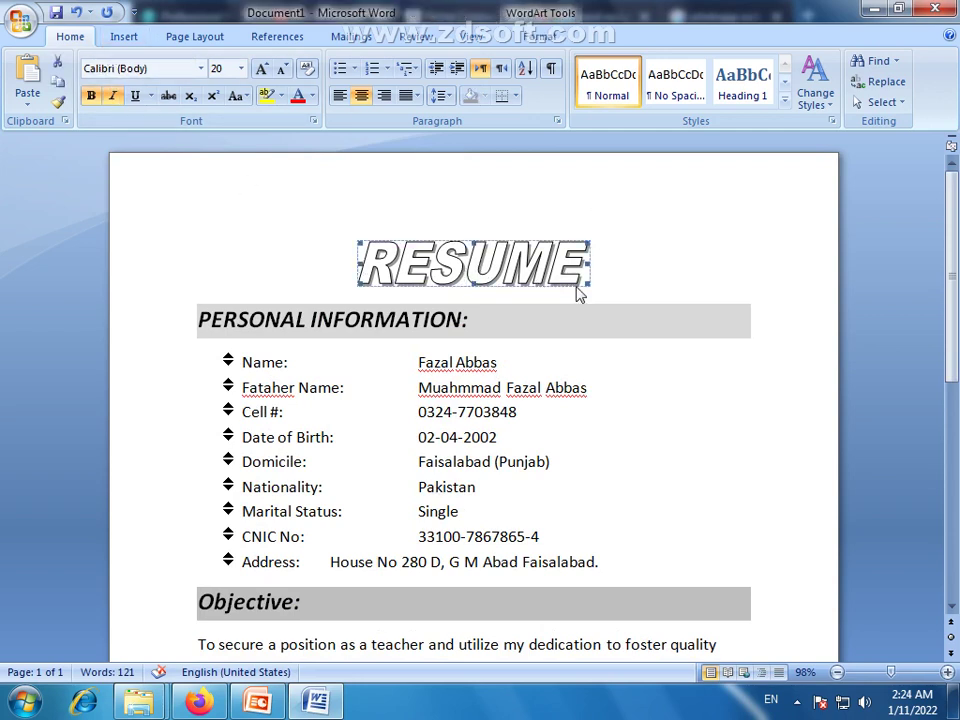
{"action": "left_click", "coordinate": [630, 274]}
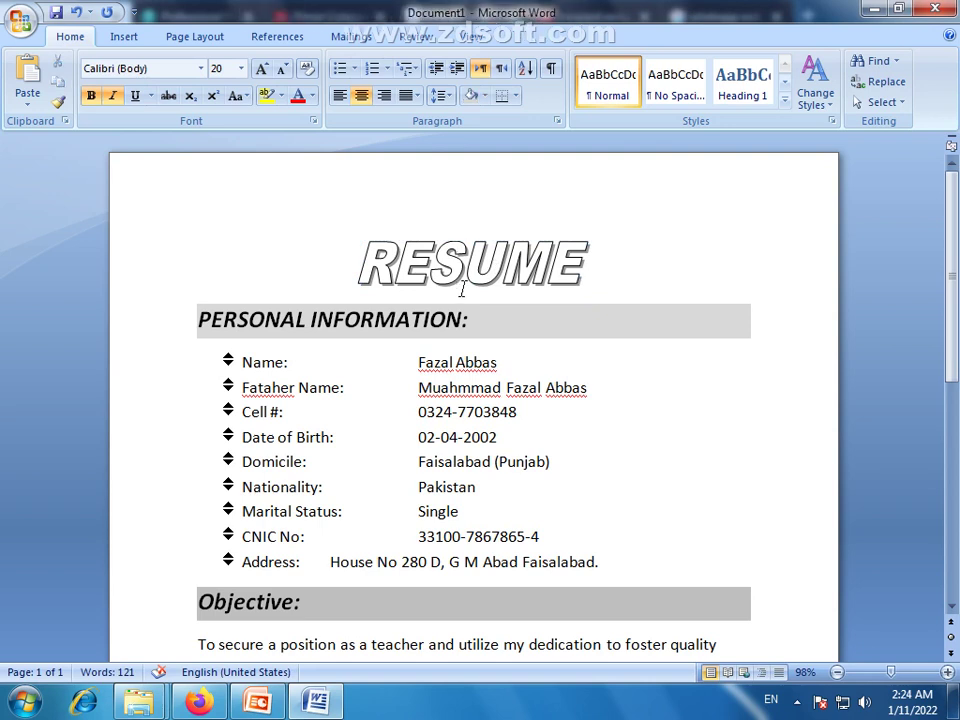
{"action": "scroll", "coordinate": [470, 282], "scroll_direction": "down", "scroll_amount": 1}
{"action": "left_click", "coordinate": [507, 228]}
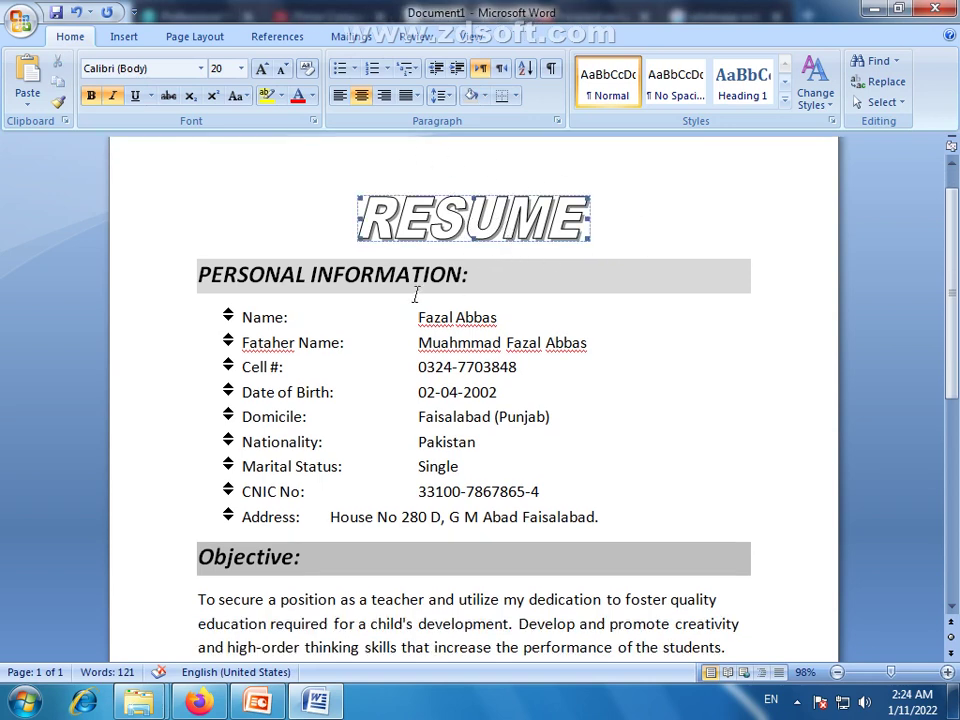
{"action": "left_click", "coordinate": [631, 247]}
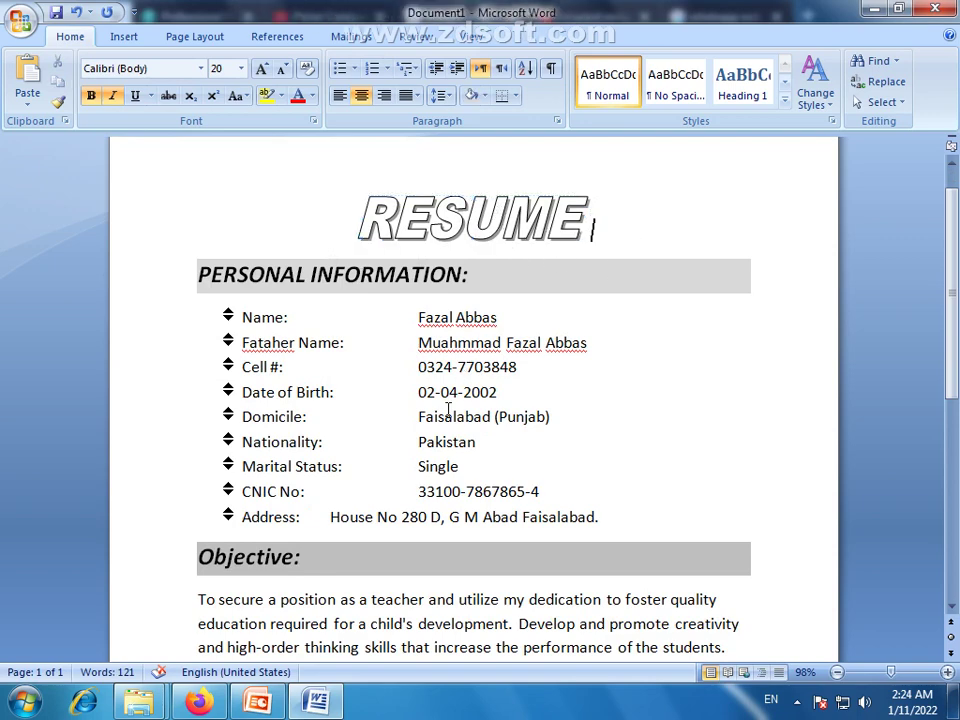
{"action": "scroll", "coordinate": [448, 410], "scroll_direction": "down", "scroll_amount": 5}
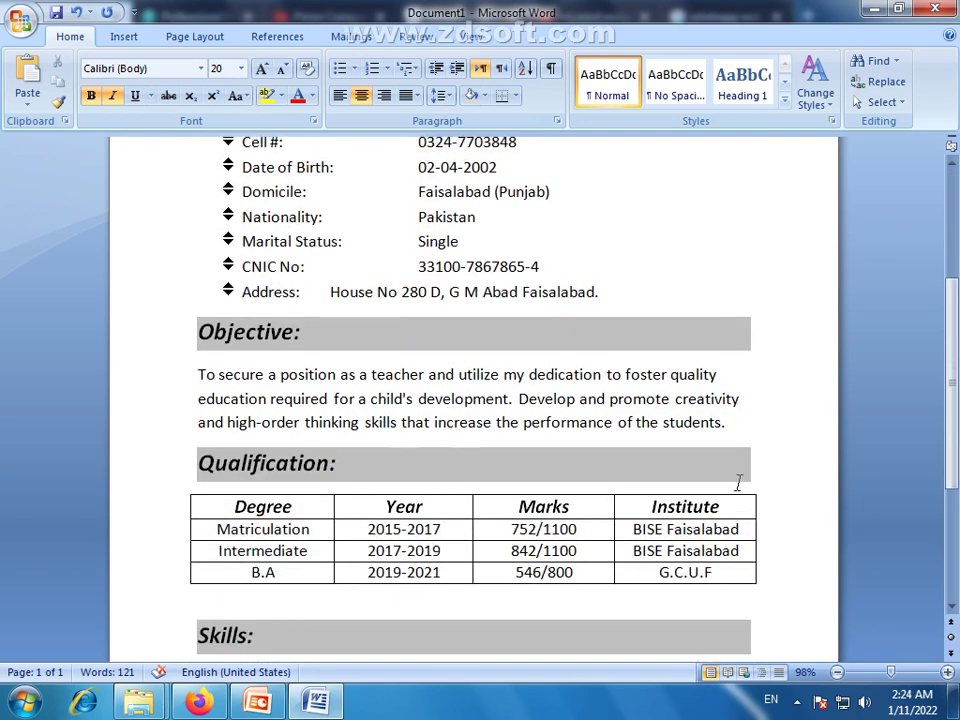
{"action": "scroll", "coordinate": [720, 475], "scroll_direction": "down", "scroll_amount": 6}
{"action": "scroll", "coordinate": [544, 445], "scroll_direction": "up", "scroll_amount": 8}
Indent the Objective paragraph two steps from the left and give it Justify alignment
{"action": "left_click_drag", "start_coordinate": [743, 515], "coordinate": [203, 465]}
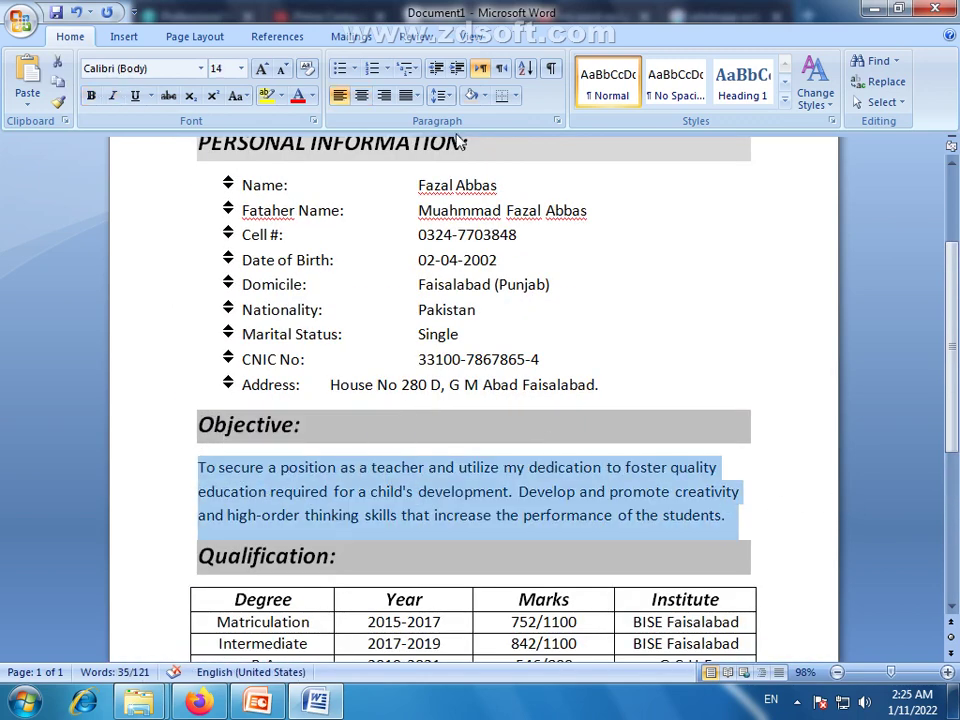
{"action": "left_click", "coordinate": [456, 70]}
{"action": "left_click", "coordinate": [457, 68]}
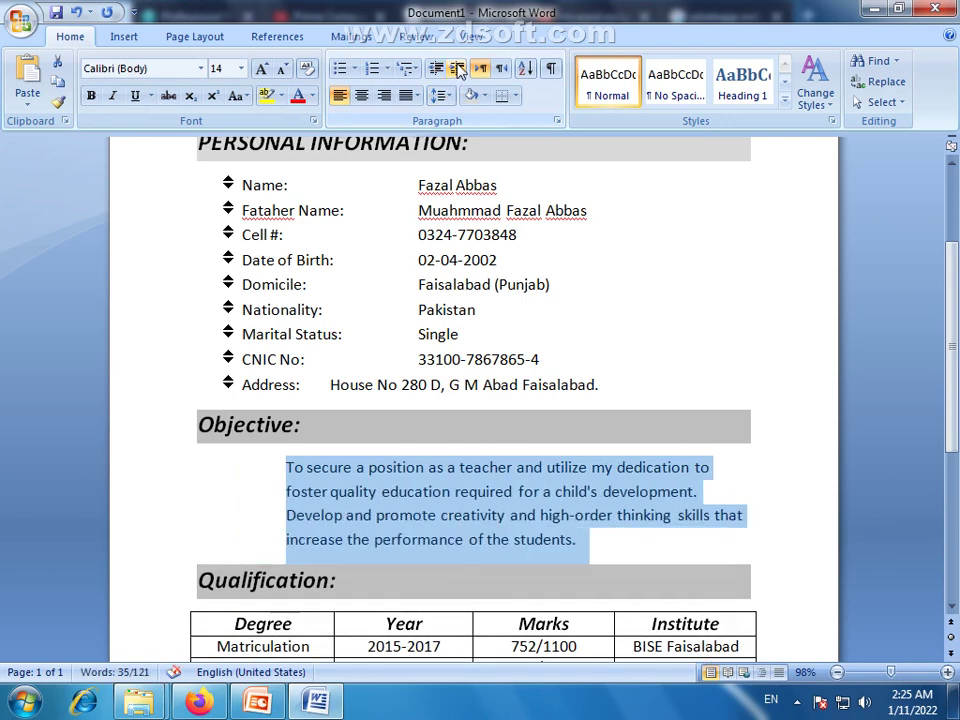
{"action": "left_click", "coordinate": [417, 96]}
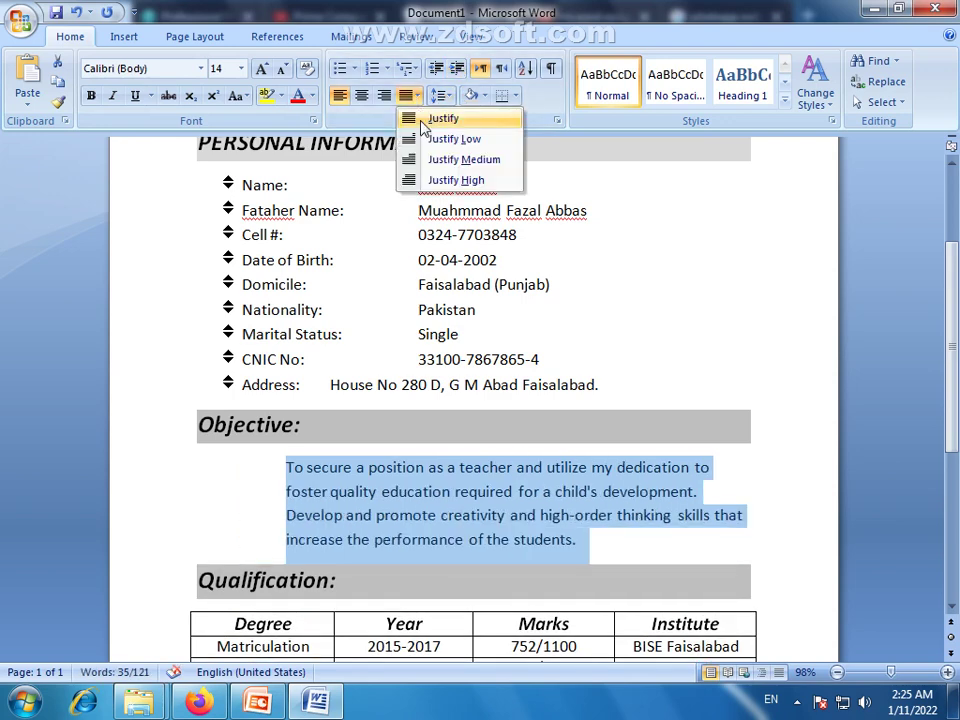
{"action": "left_click", "coordinate": [443, 119]}
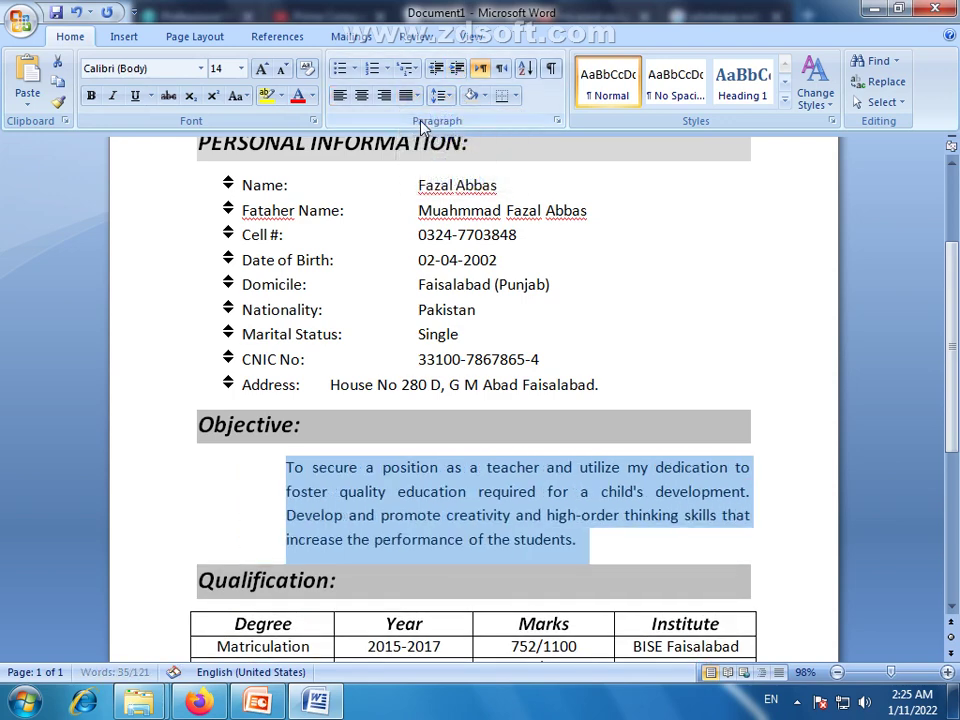
{"action": "left_click", "coordinate": [455, 68]}
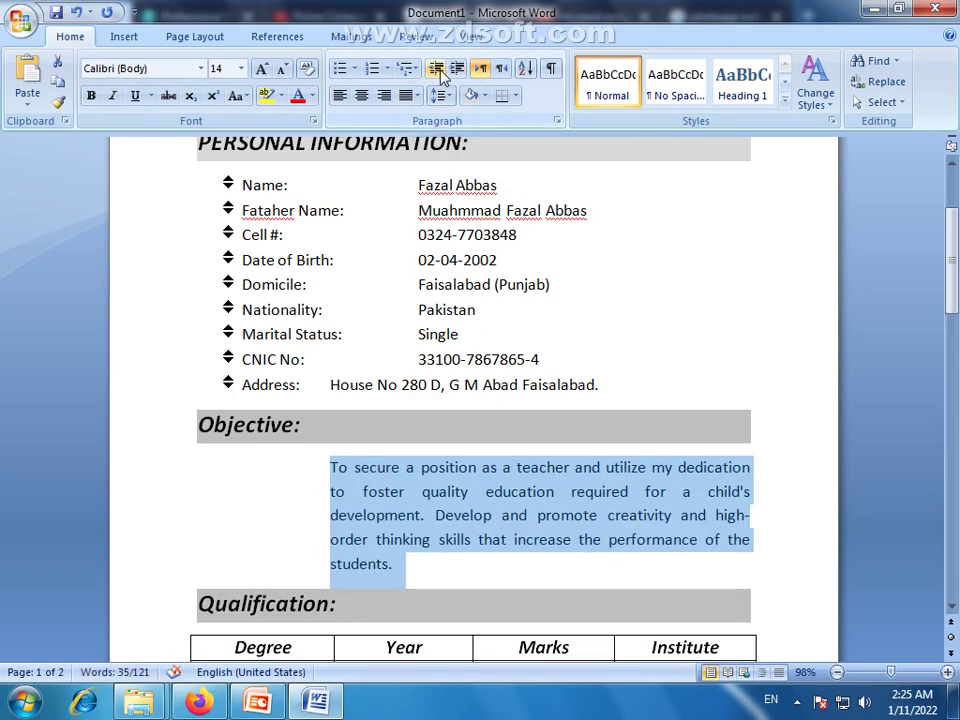
{"action": "left_click", "coordinate": [436, 68]}
{"action": "left_click", "coordinate": [615, 546]}
{"action": "scroll", "coordinate": [621, 407], "scroll_direction": "down", "scroll_amount": 4}
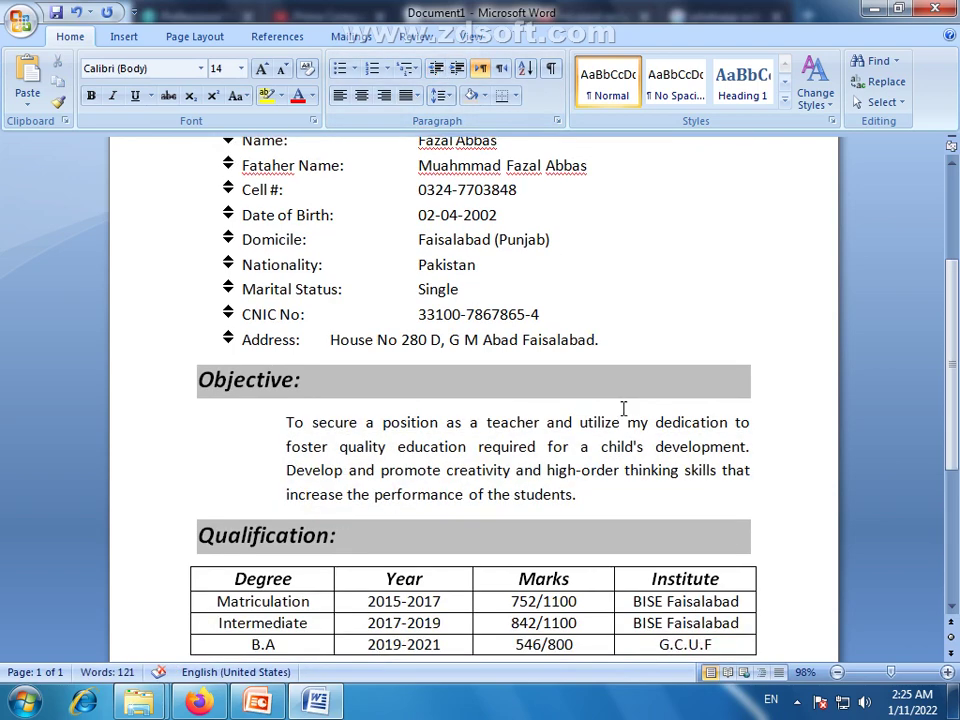
{"action": "scroll", "coordinate": [559, 392], "scroll_direction": "down", "scroll_amount": 4}
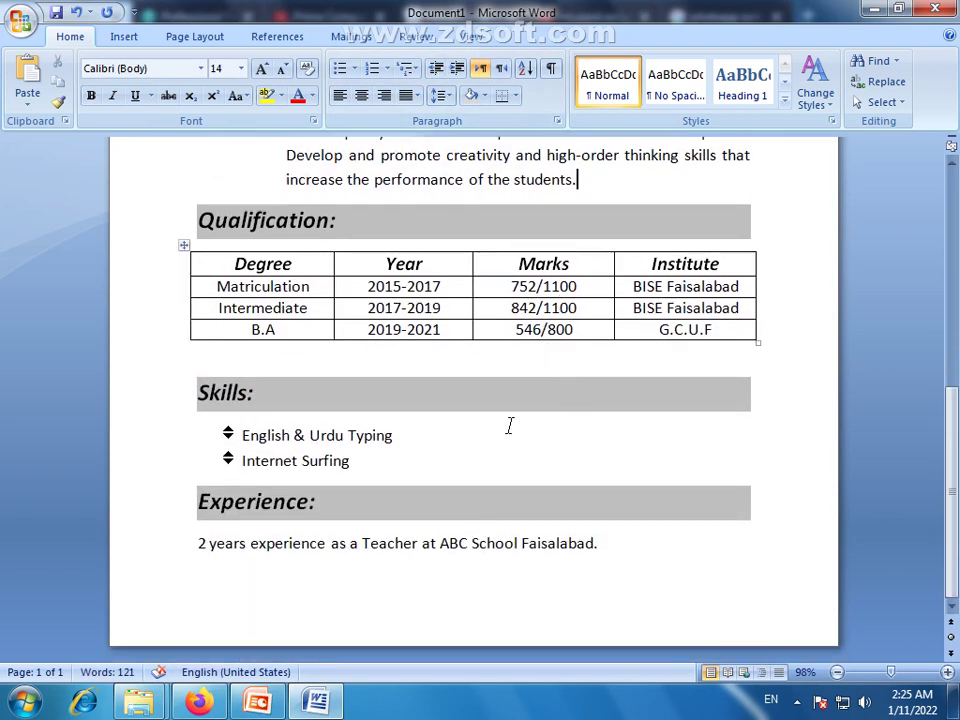
{"action": "scroll", "coordinate": [511, 426], "scroll_direction": "up", "scroll_amount": 10}
{"action": "scroll", "coordinate": [511, 426], "scroll_direction": "up", "scroll_amount": 1}
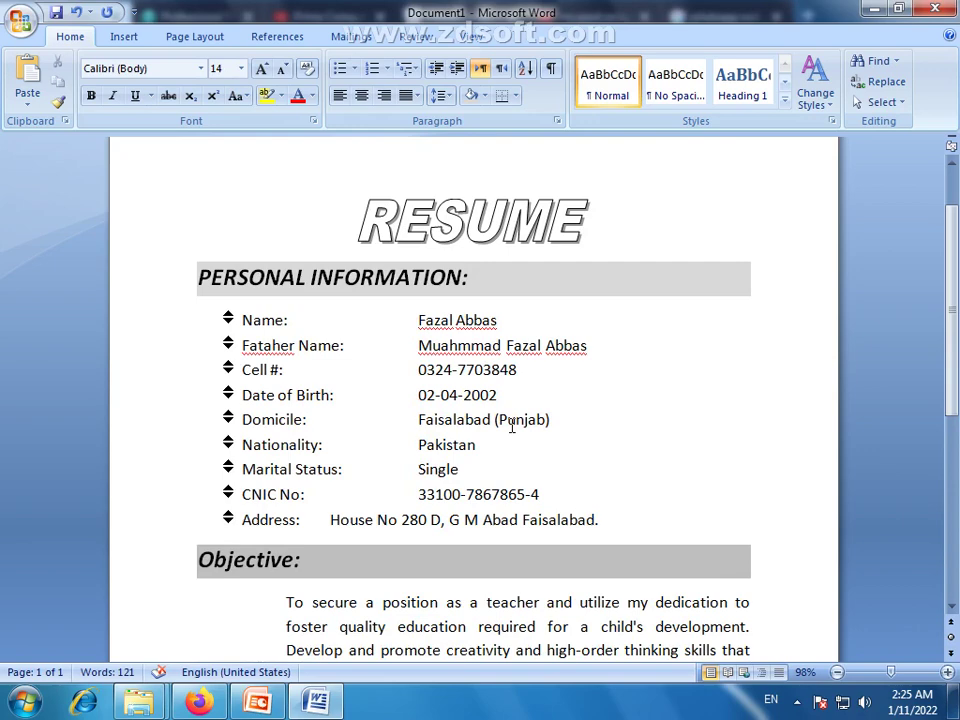
{"action": "scroll", "coordinate": [690, 369], "scroll_direction": "down", "scroll_amount": 1}
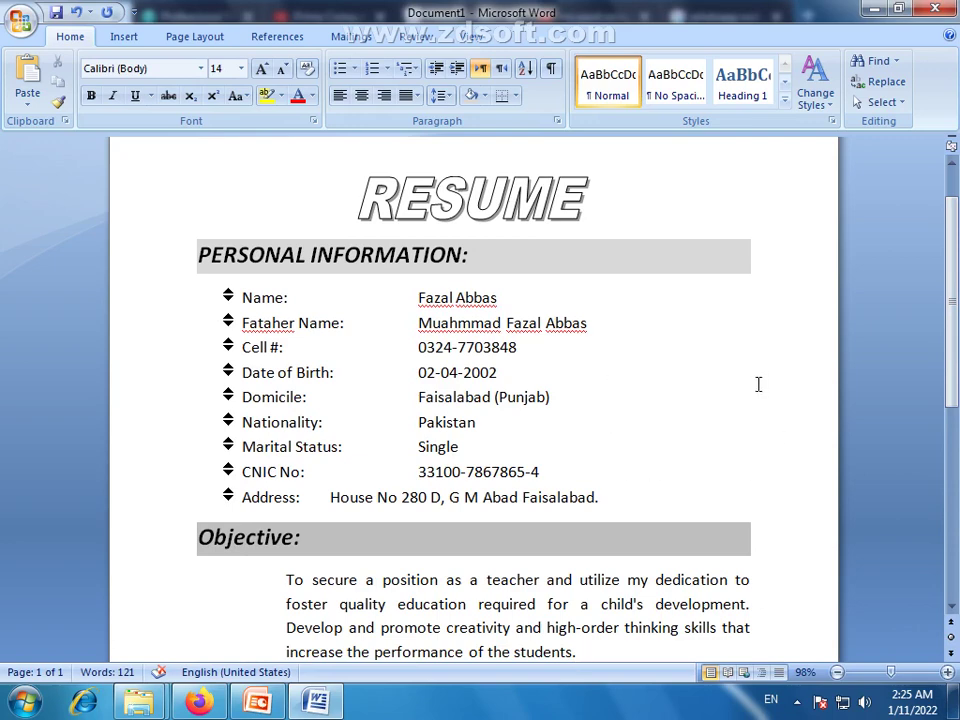
{"action": "scroll", "coordinate": [755, 388], "scroll_direction": "up", "scroll_amount": 1}
{"action": "scroll", "coordinate": [666, 396], "scroll_direction": "down", "scroll_amount": 8}
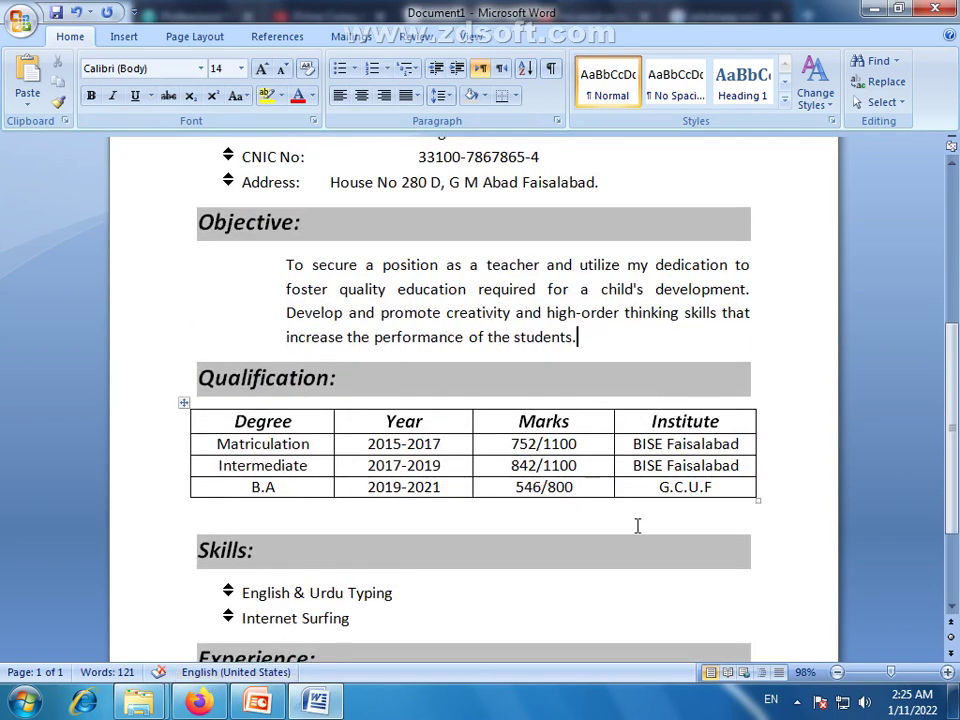
{"action": "scroll", "coordinate": [598, 450], "scroll_direction": "down", "scroll_amount": 3}
{"action": "scroll", "coordinate": [596, 450], "scroll_direction": "up", "scroll_amount": 5}
{"action": "scroll", "coordinate": [597, 450], "scroll_direction": "up", "scroll_amount": 5}
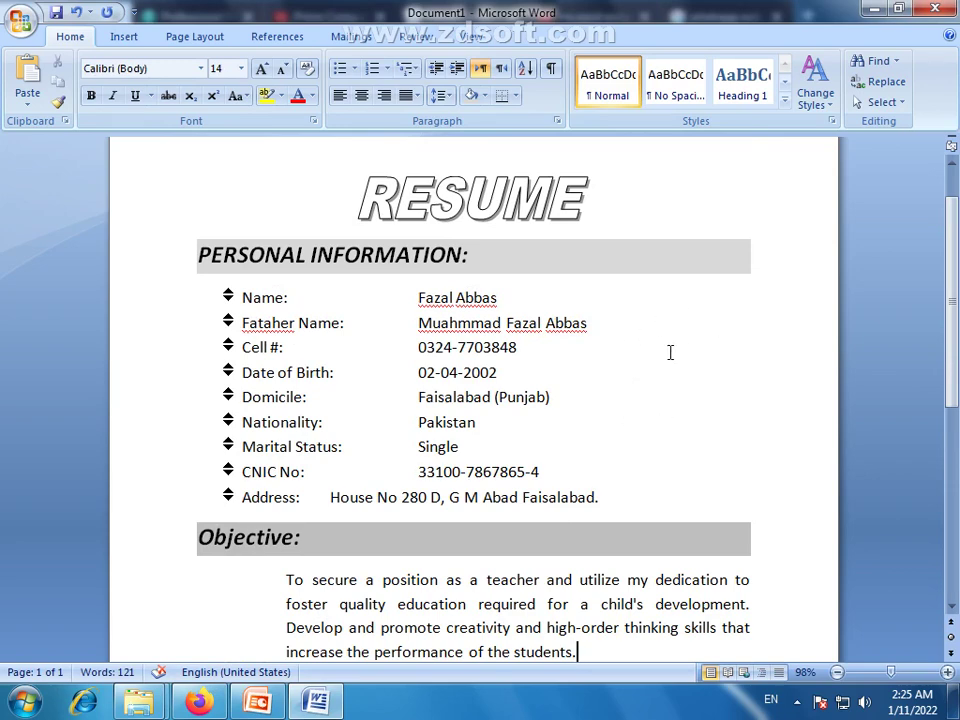
{"action": "scroll", "coordinate": [640, 352], "scroll_direction": "down", "scroll_amount": 3}
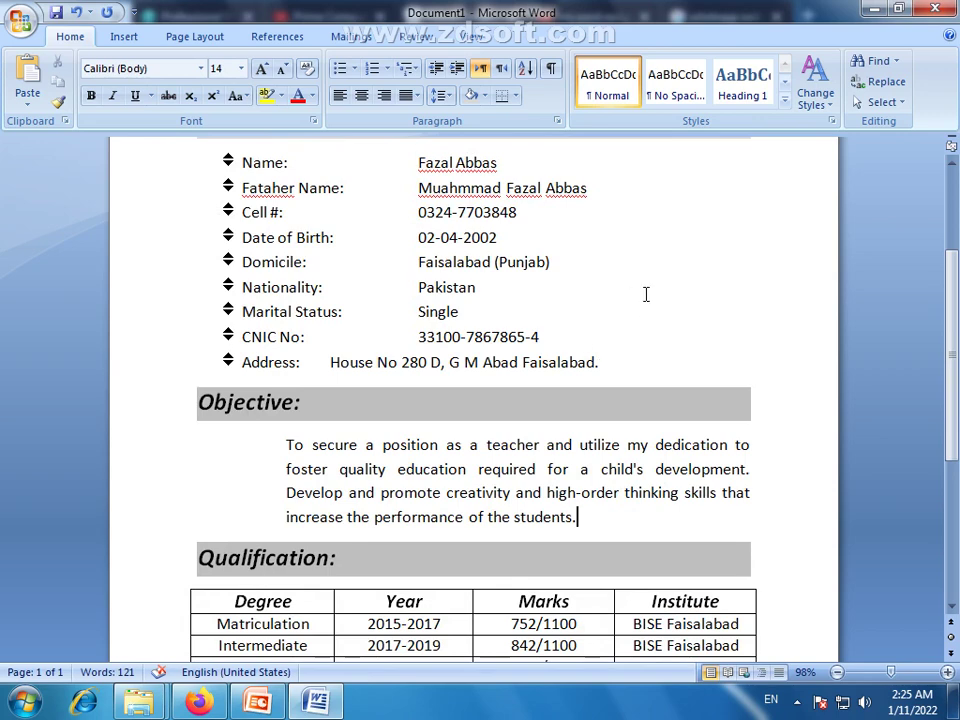
{"action": "scroll", "coordinate": [645, 294], "scroll_direction": "down", "scroll_amount": 2}
{"action": "scroll", "coordinate": [644, 294], "scroll_direction": "down", "scroll_amount": 3}
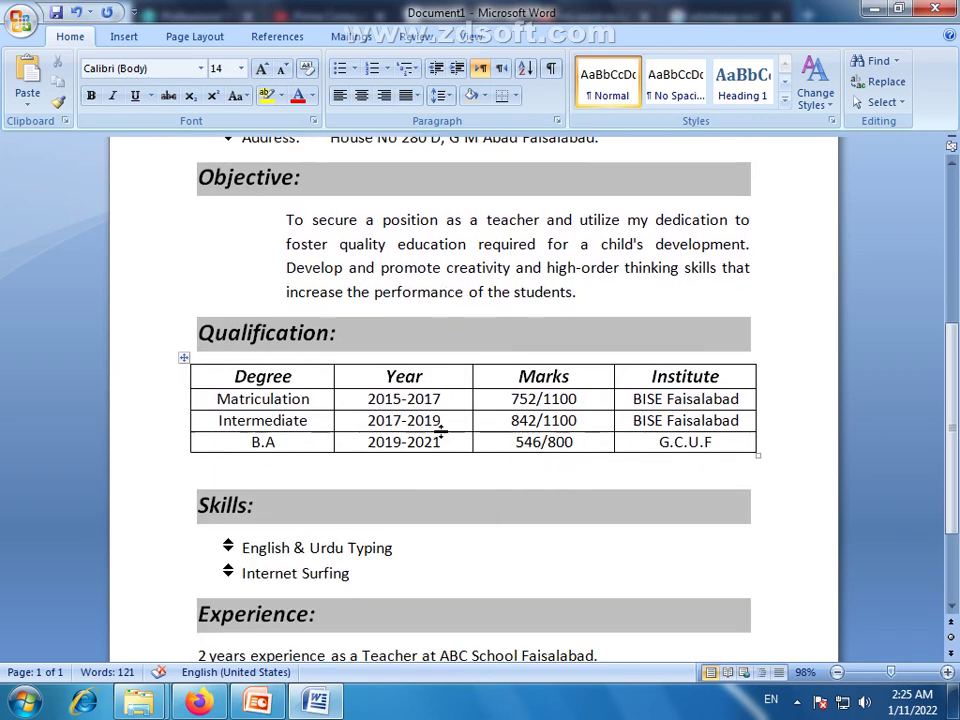
Bring up Firefox on the Prime Computer College channel's Videos page
{"action": "left_click", "coordinate": [200, 703]}
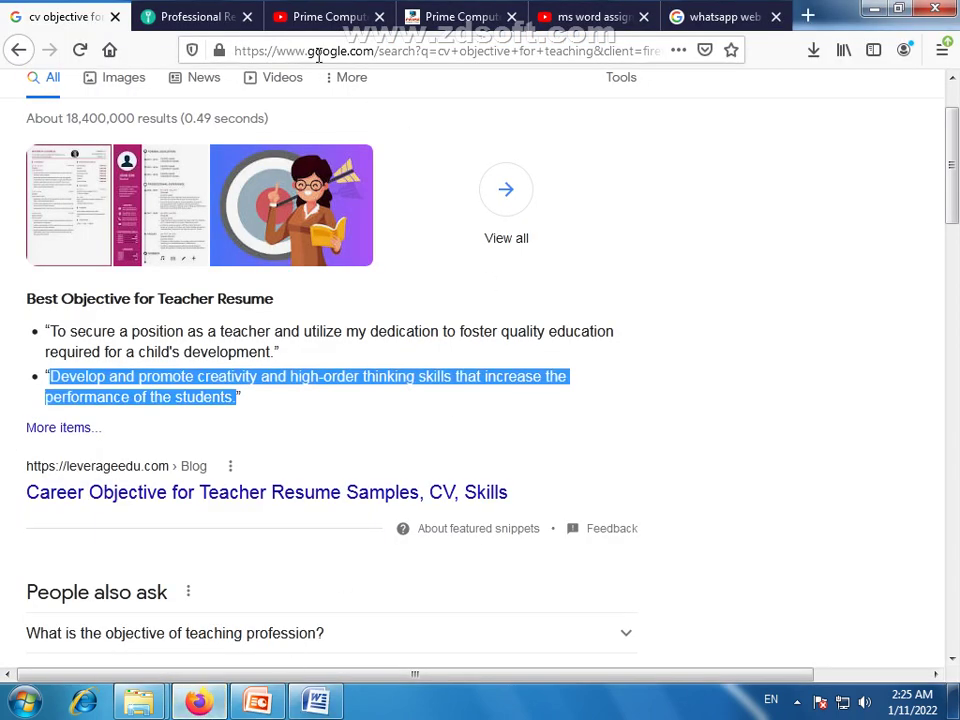
{"action": "left_click", "coordinate": [583, 23]}
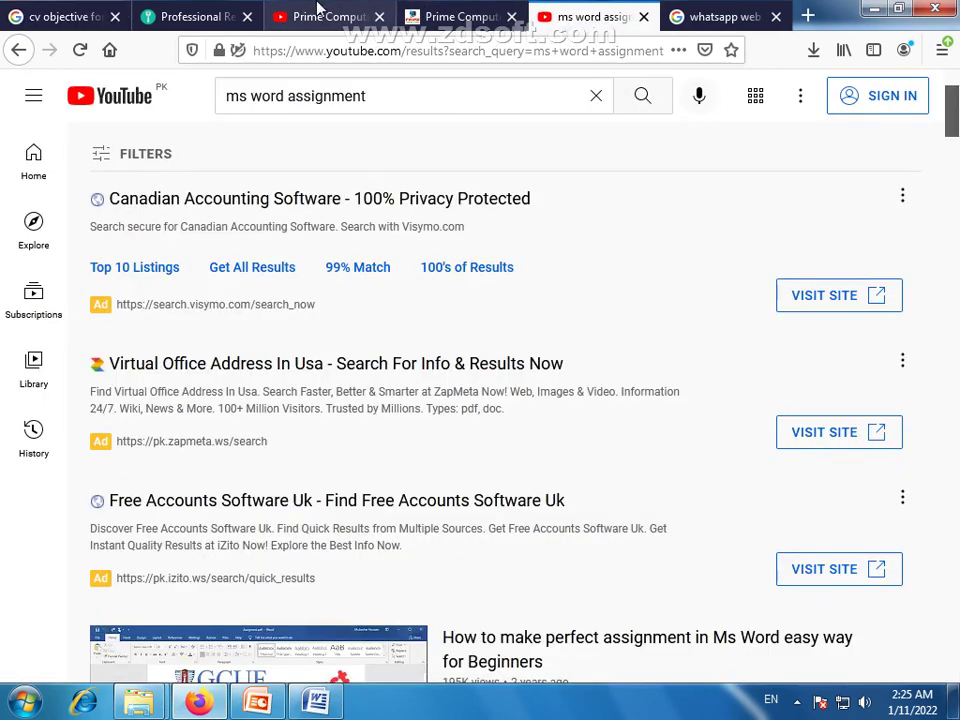
{"action": "left_click", "coordinate": [330, 17]}
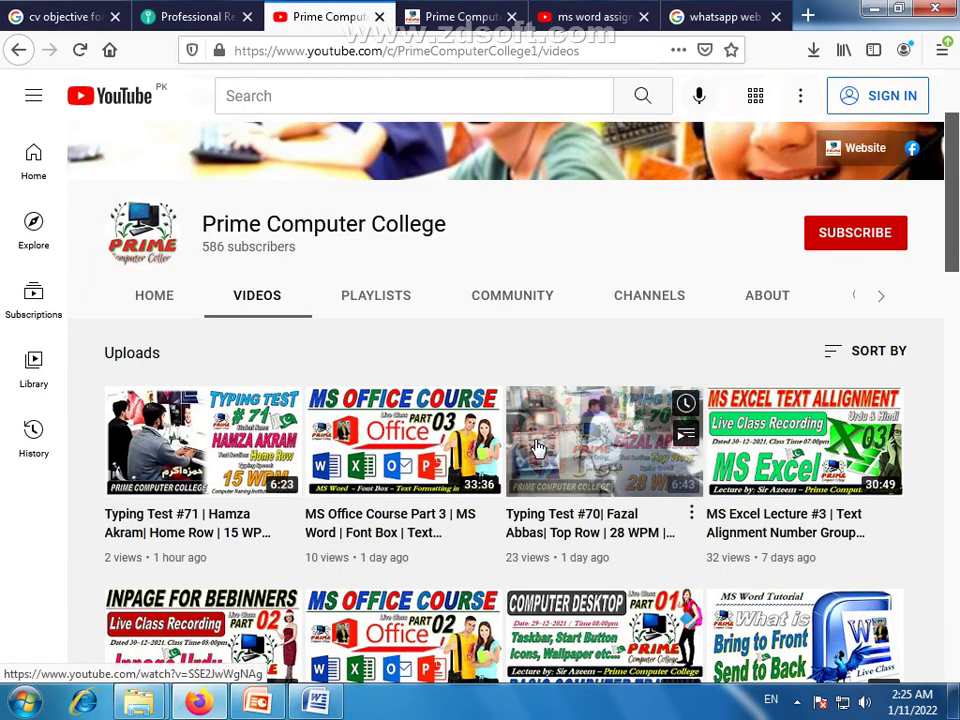
Open Typing Test #70 in a new tab, unmute it, then close that tab
{"action": "right_click", "coordinate": [549, 526]}
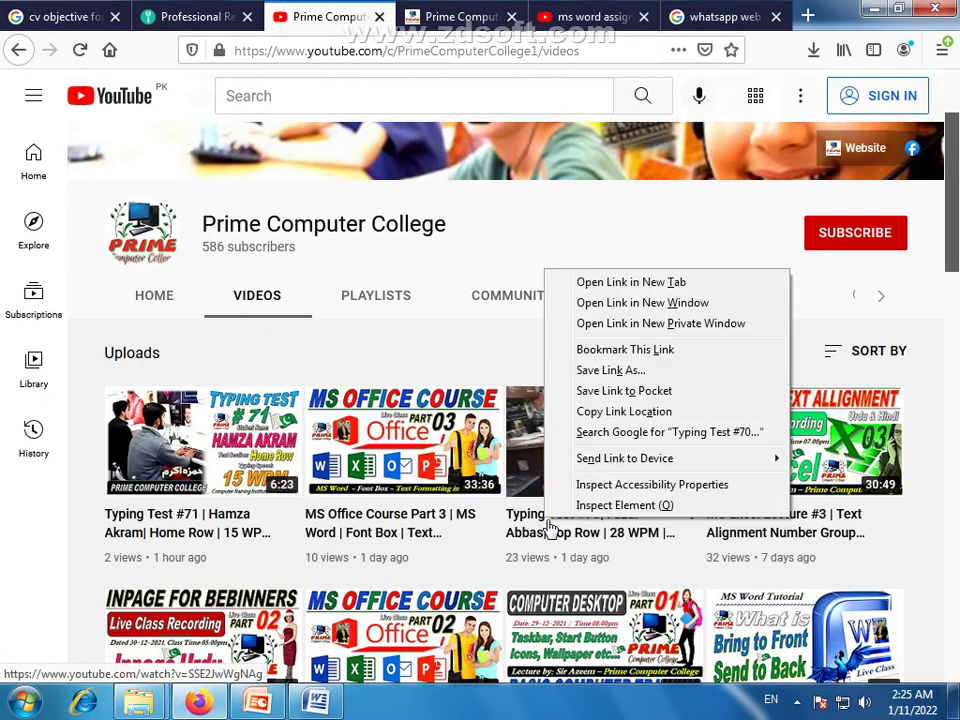
{"action": "left_click", "coordinate": [617, 286]}
{"action": "left_click", "coordinate": [396, 22]}
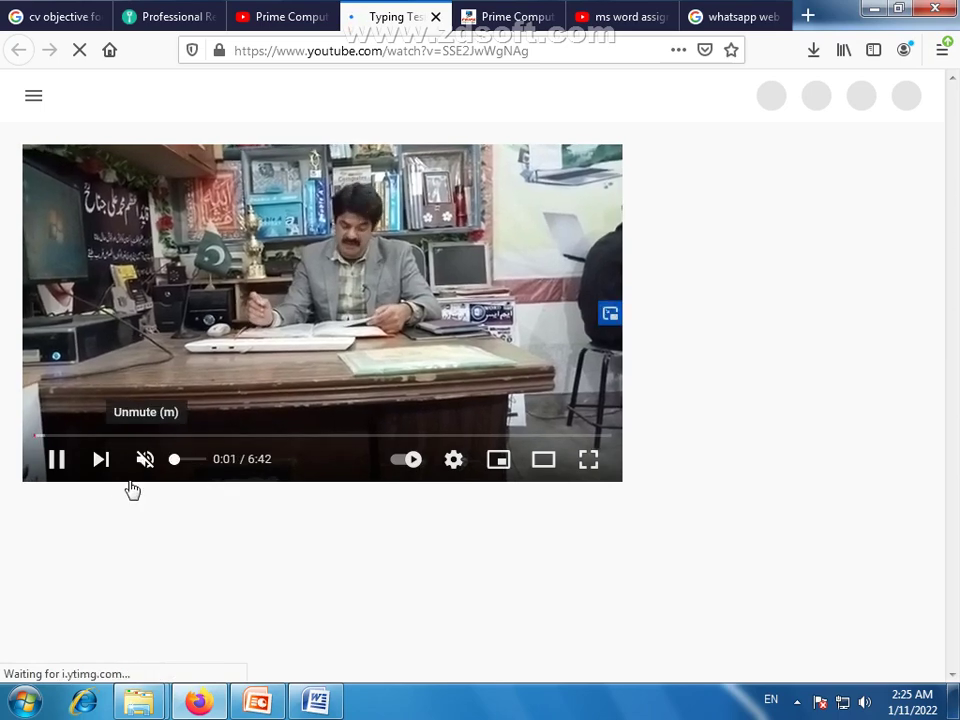
{"action": "left_click", "coordinate": [140, 466]}
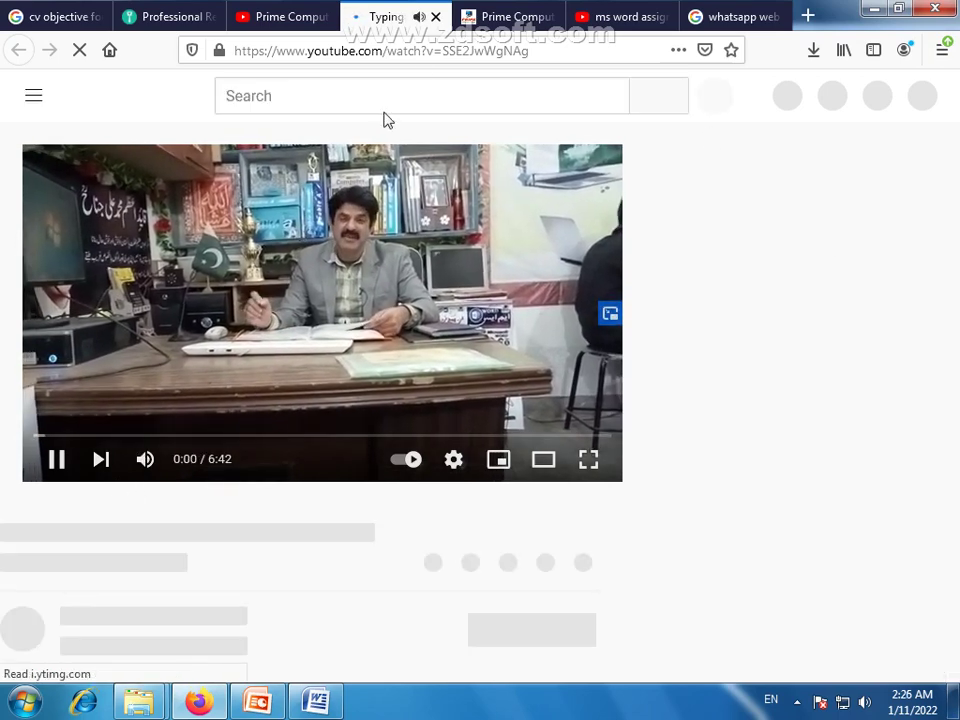
{"action": "left_click", "coordinate": [436, 17]}
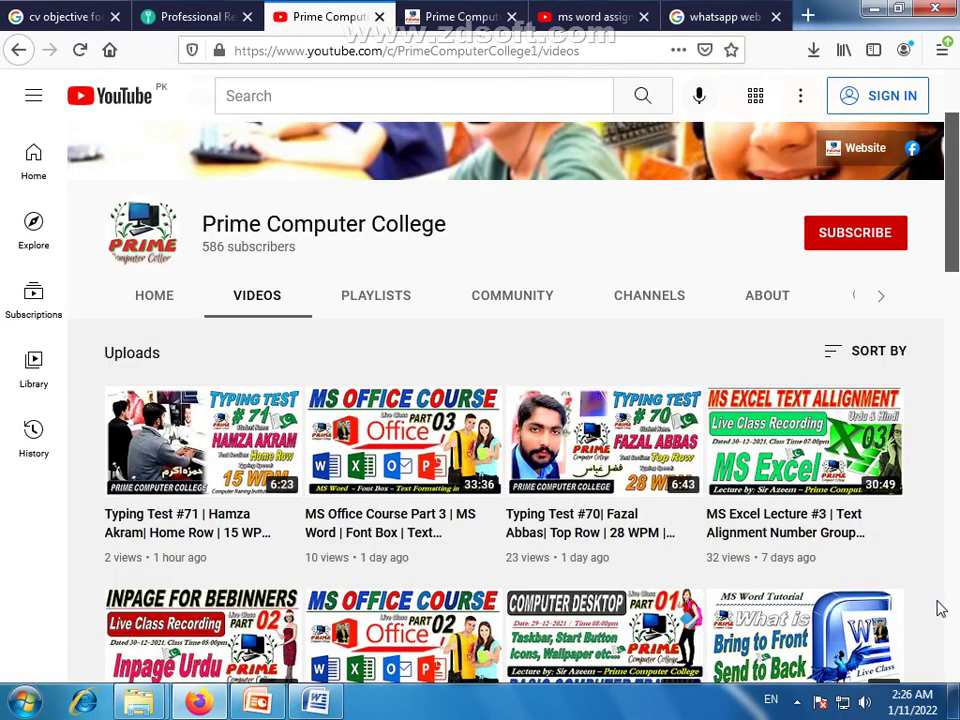
Launch Snipping Tool and snip the man's face thumbnail
{"action": "left_click", "coordinate": [24, 703]}
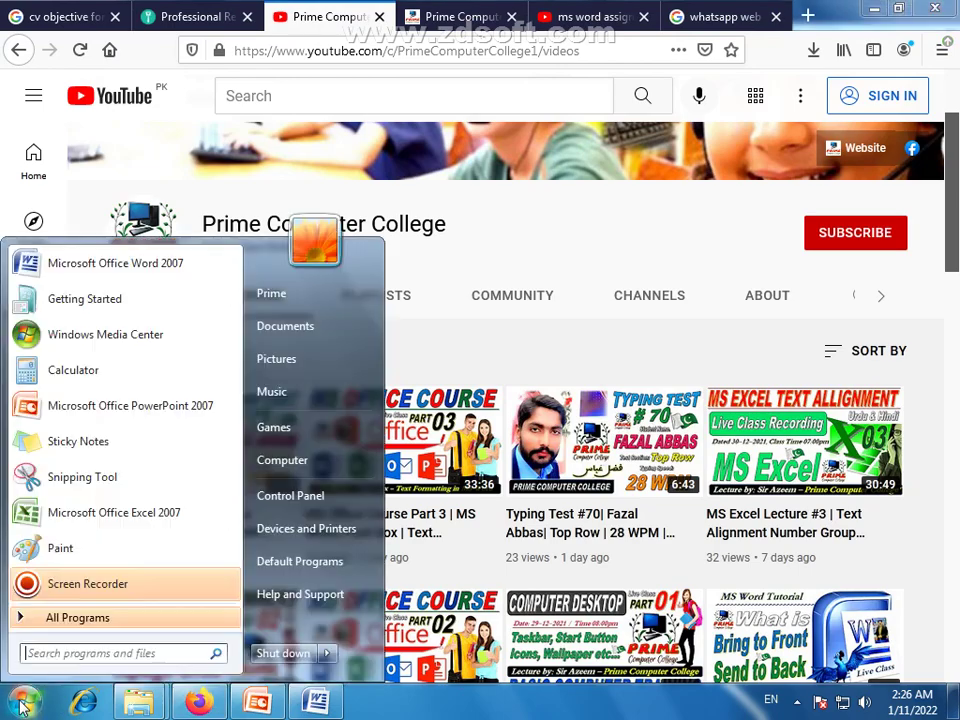
{"action": "left_click", "coordinate": [62, 478]}
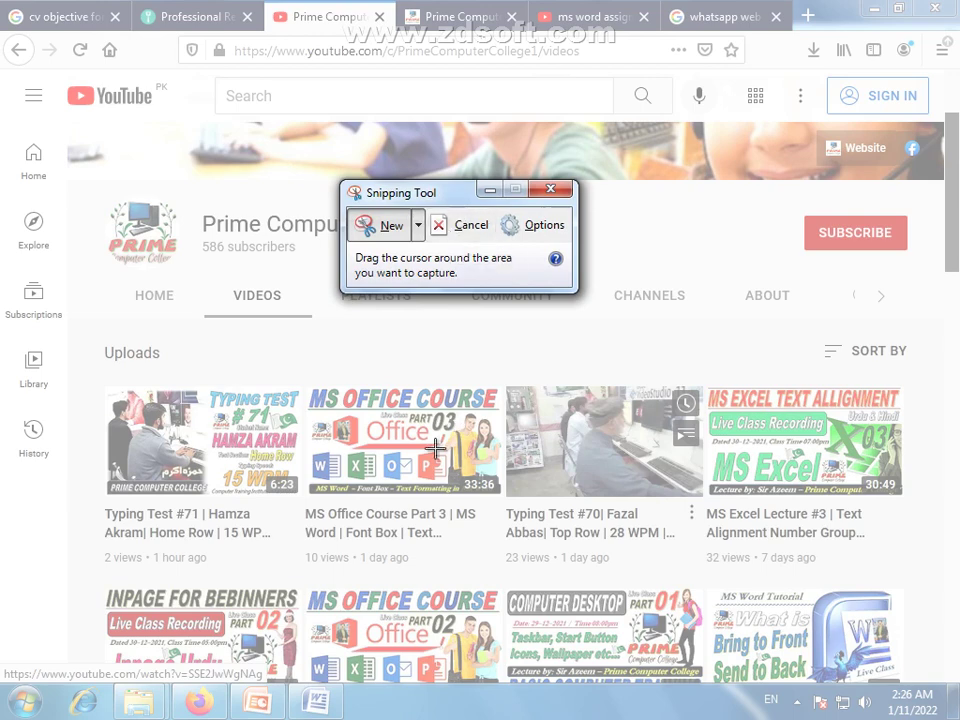
{"action": "left_click", "coordinate": [464, 232]}
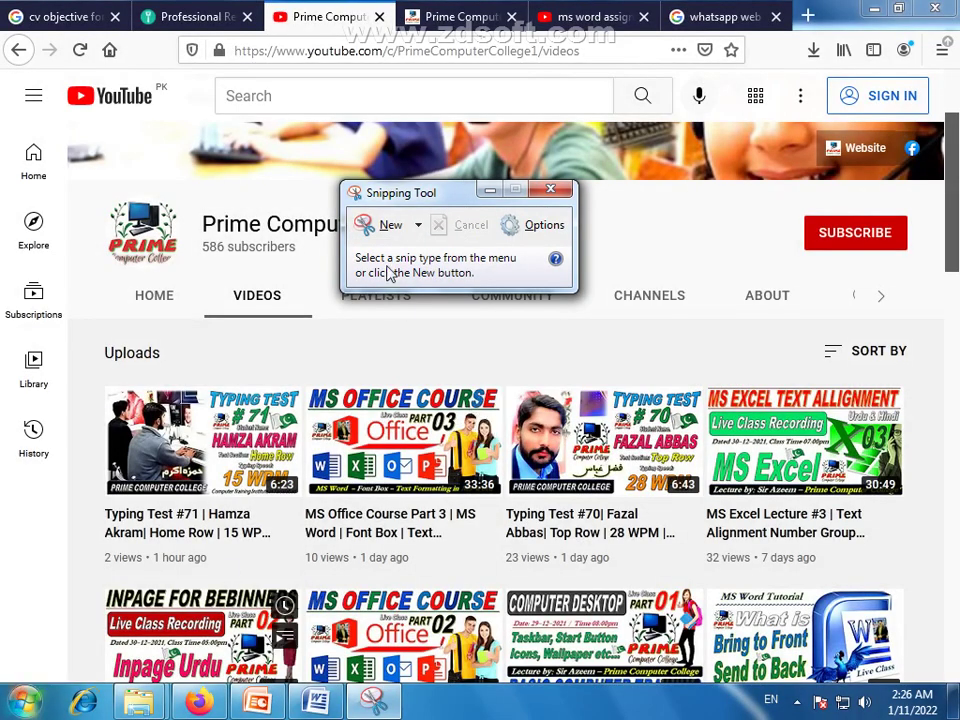
{"action": "key", "text": "alt+F4"}
{"action": "key", "text": "ctrl+alt+s"}
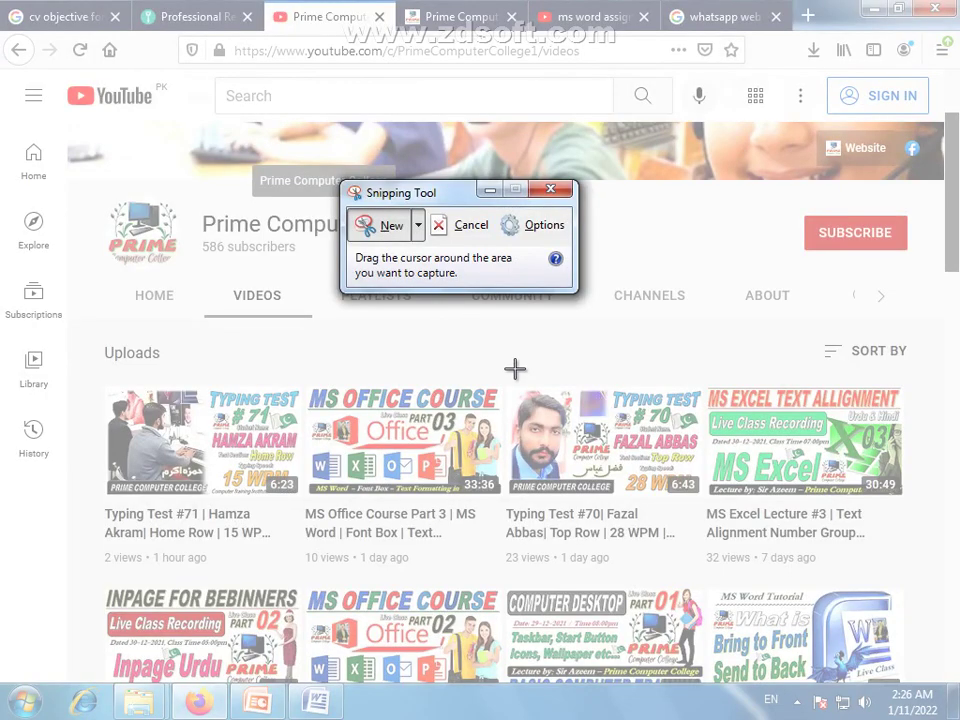
{"action": "left_click_drag", "start_coordinate": [512, 390], "coordinate": [572, 478]}
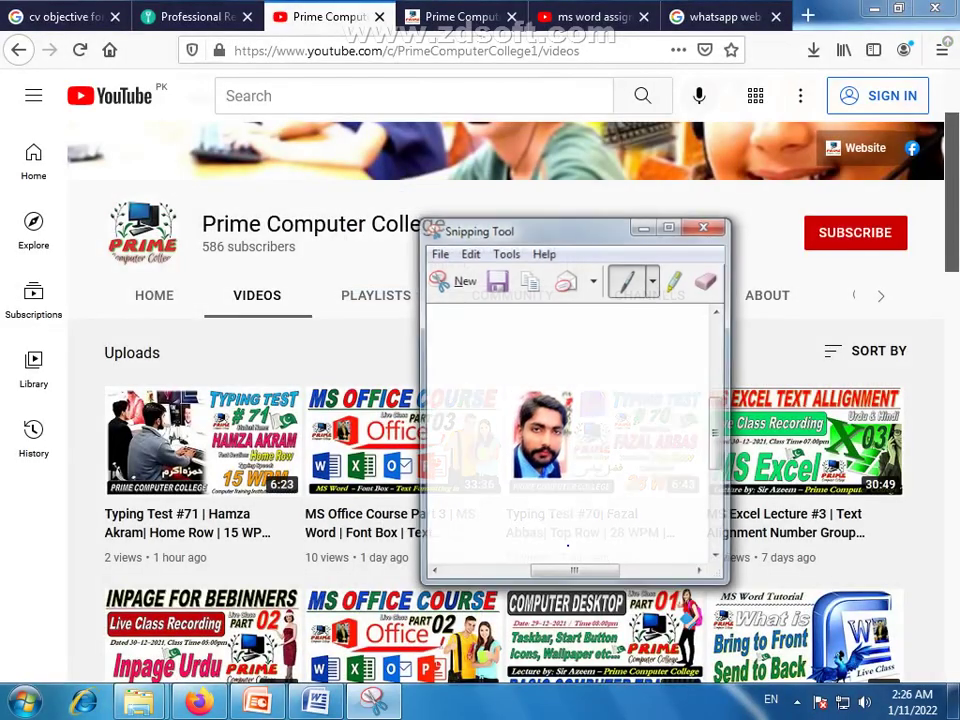
Save the snip as Capture on the Desktop and return to Word
{"action": "left_click", "coordinate": [441, 255]}
{"action": "left_click", "coordinate": [462, 304]}
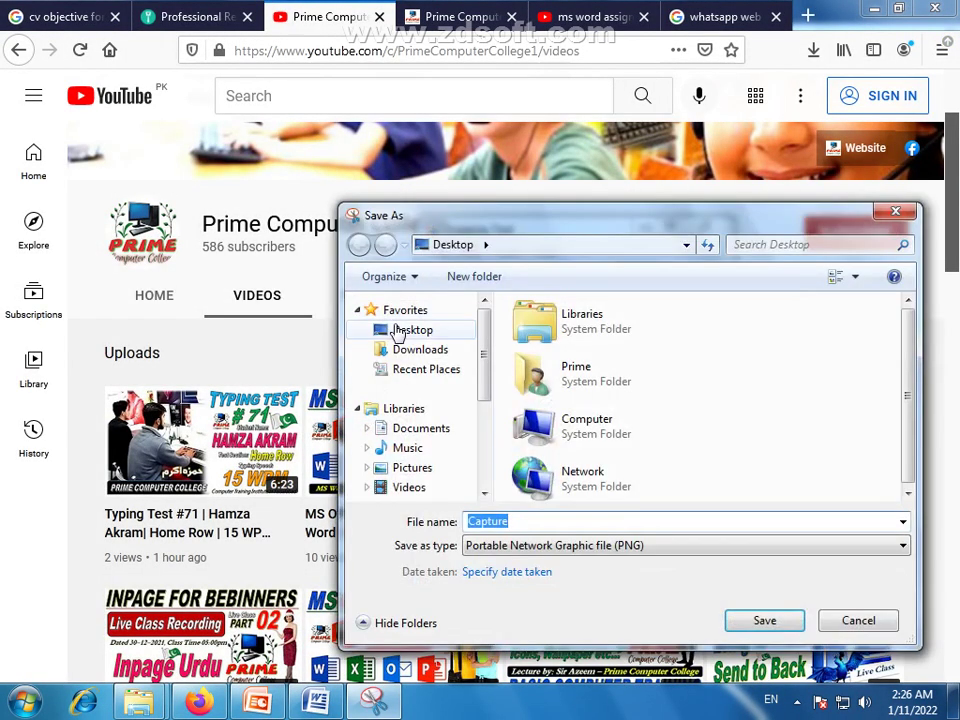
{"action": "left_click", "coordinate": [764, 621]}
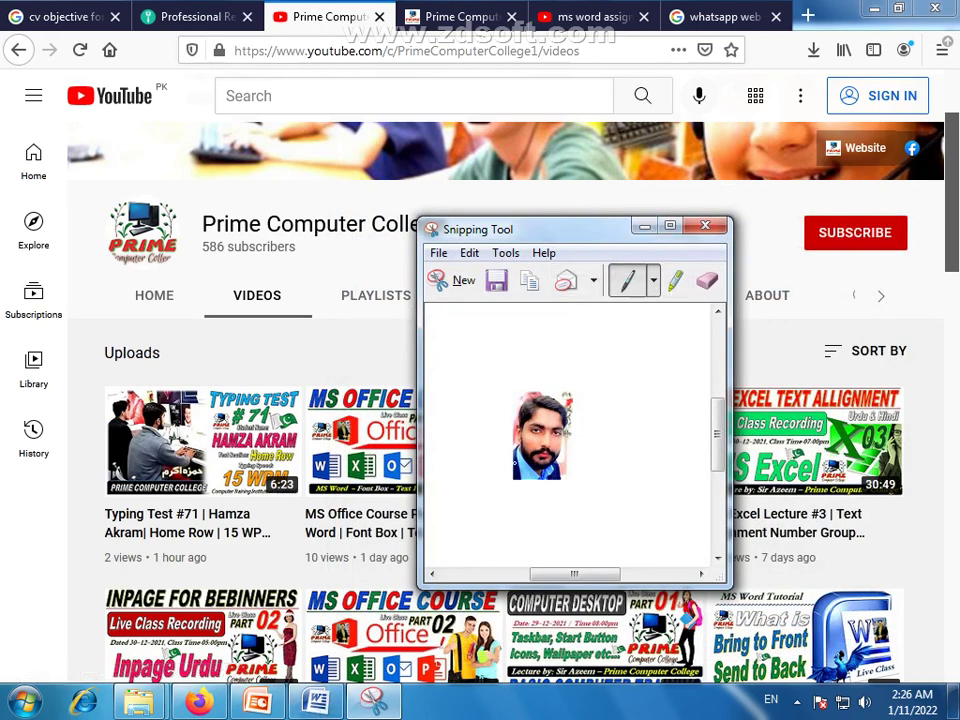
{"action": "left_click", "coordinate": [706, 226]}
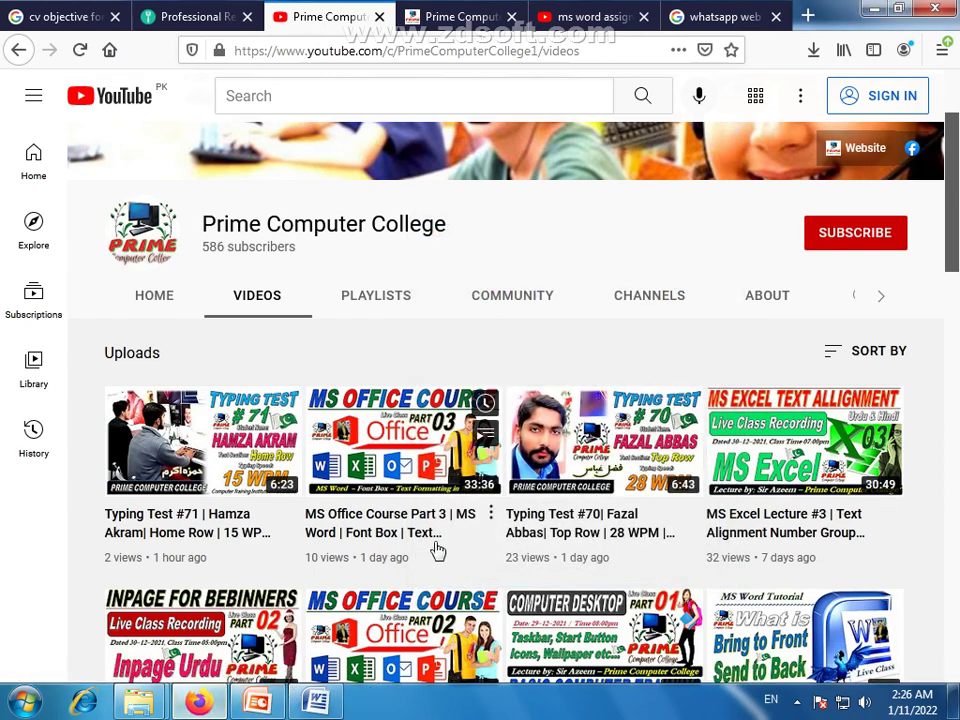
{"action": "left_click", "coordinate": [316, 703]}
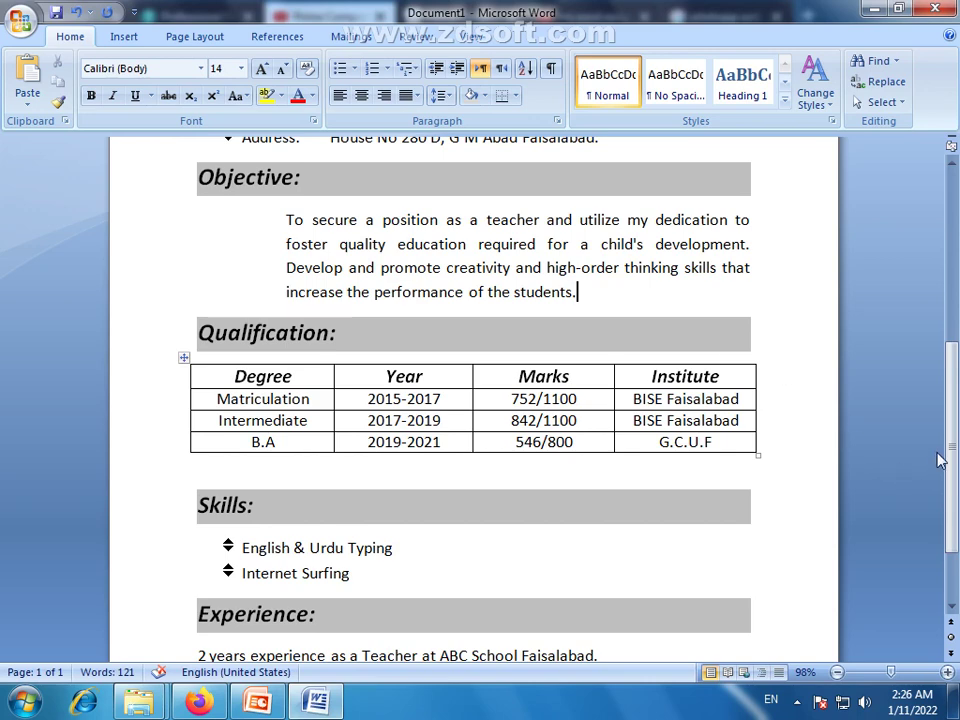
Draw a rectangle, about 1.69 by 1.18 inches, beside the personal details
{"action": "scroll", "coordinate": [940, 460], "scroll_direction": "up", "scroll_amount": 5}
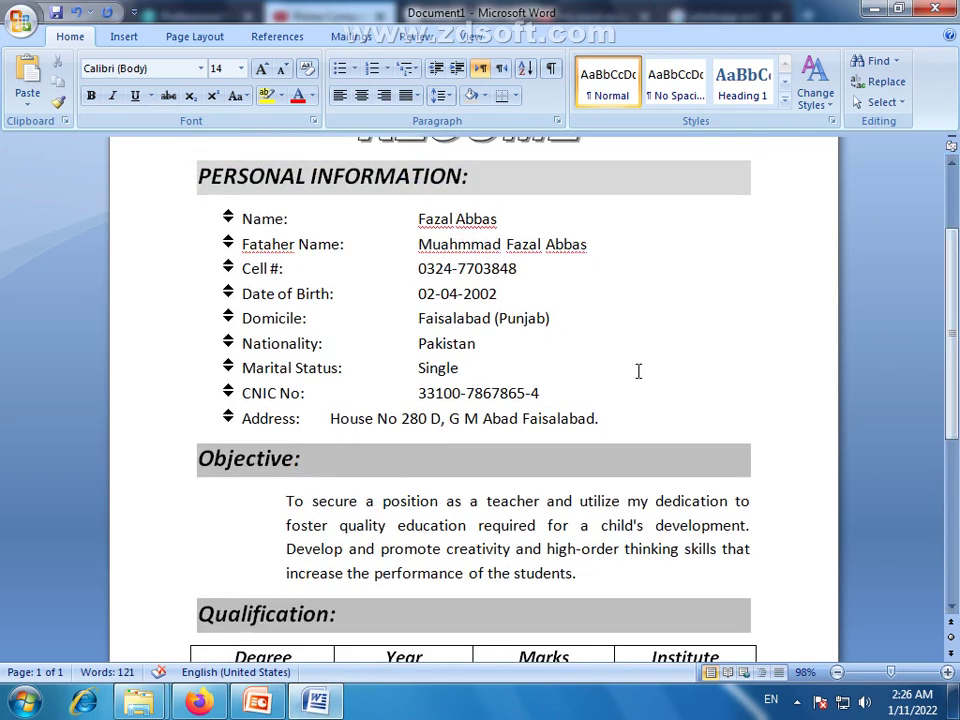
{"action": "left_click", "coordinate": [122, 36]}
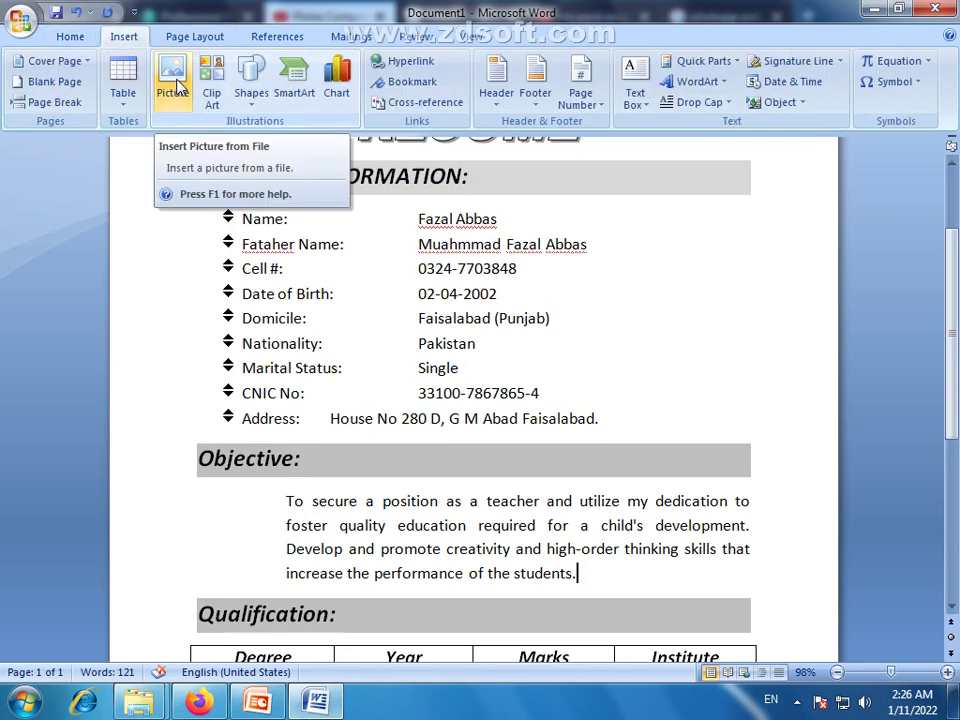
{"action": "left_click", "coordinate": [252, 85]}
{"action": "left_click", "coordinate": [298, 144]}
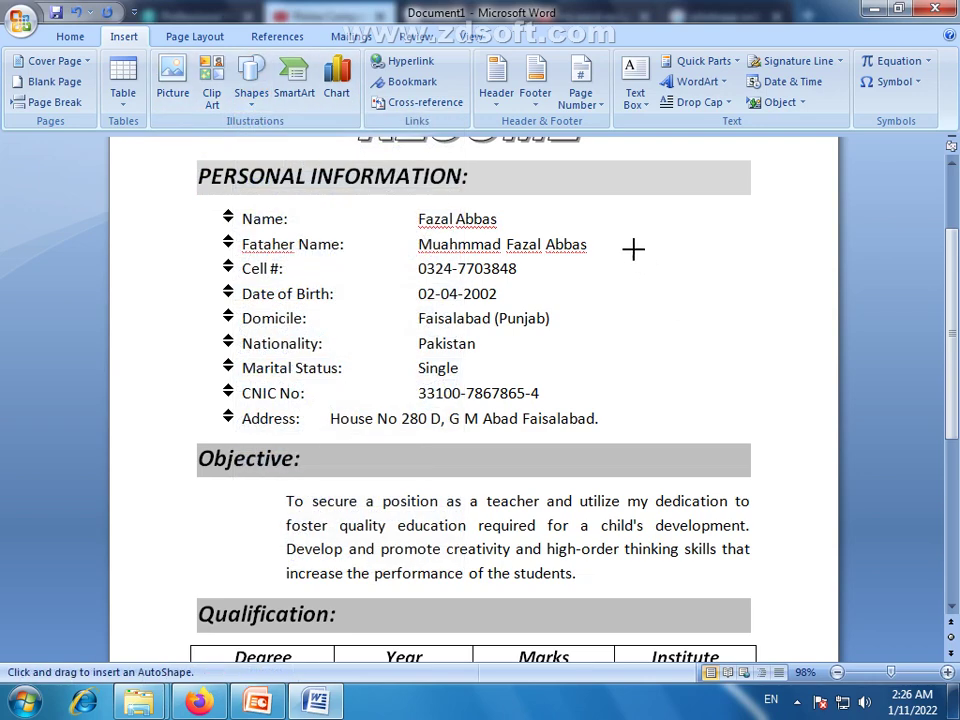
{"action": "mouse_move", "coordinate": [630, 244]}
{"action": "left_mouse_down"}
{"action": "mouse_move", "coordinate": [690, 311]}
{"action": "mouse_move", "coordinate": [735, 394]}
{"action": "left_mouse_up"}
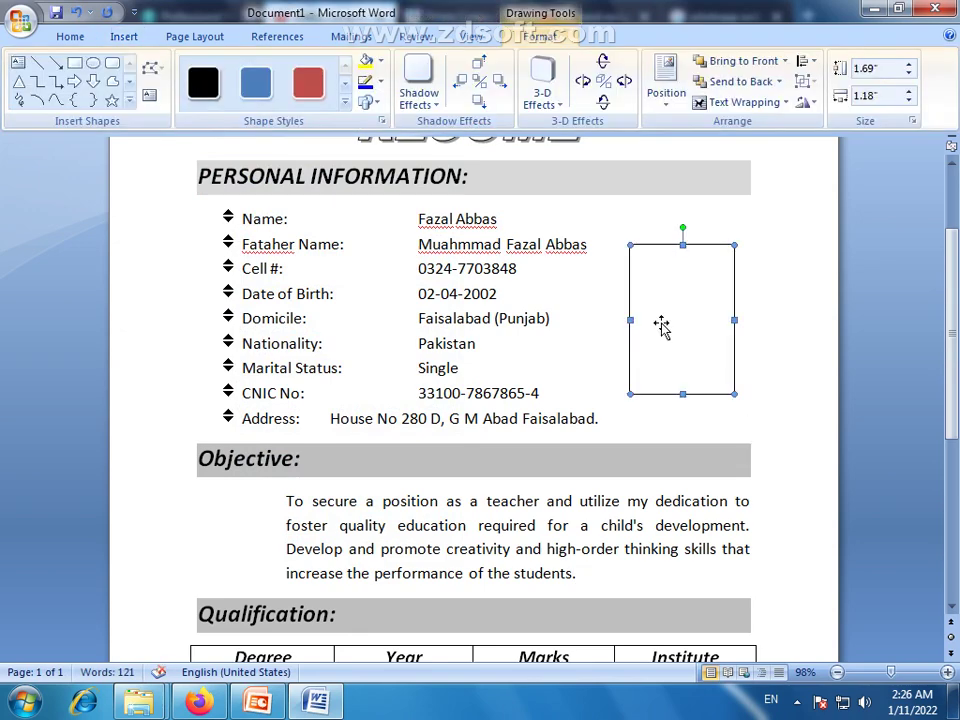
Clear the rectangle's yellow fill and fill it with the Desktop Capture image
{"action": "left_click", "coordinate": [370, 62]}
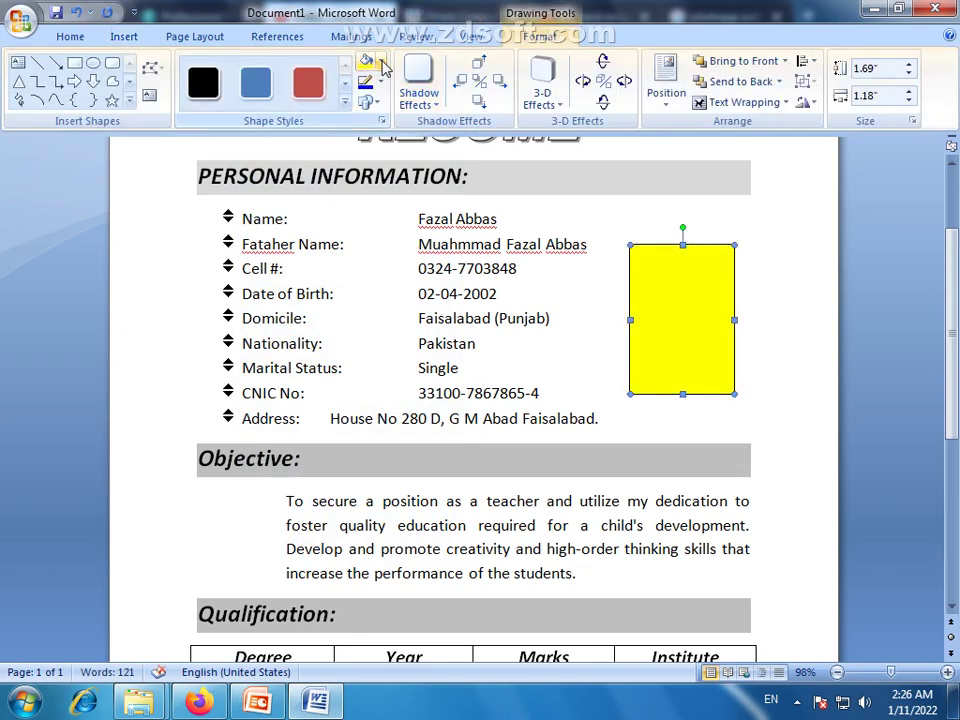
{"action": "left_click", "coordinate": [381, 62]}
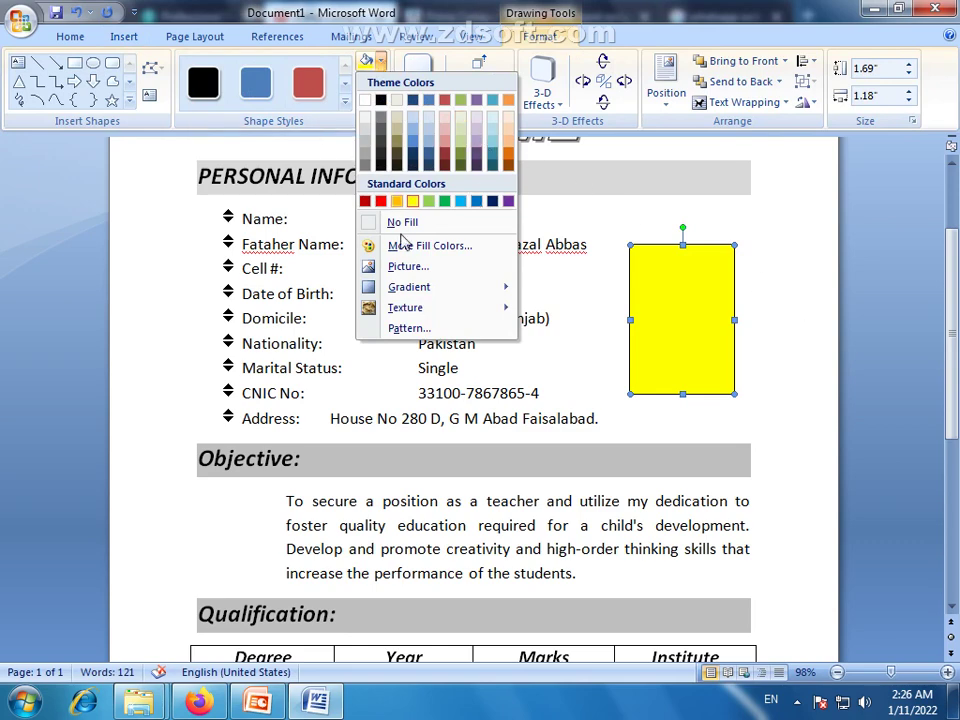
{"action": "left_click", "coordinate": [387, 223]}
{"action": "left_click", "coordinate": [380, 62]}
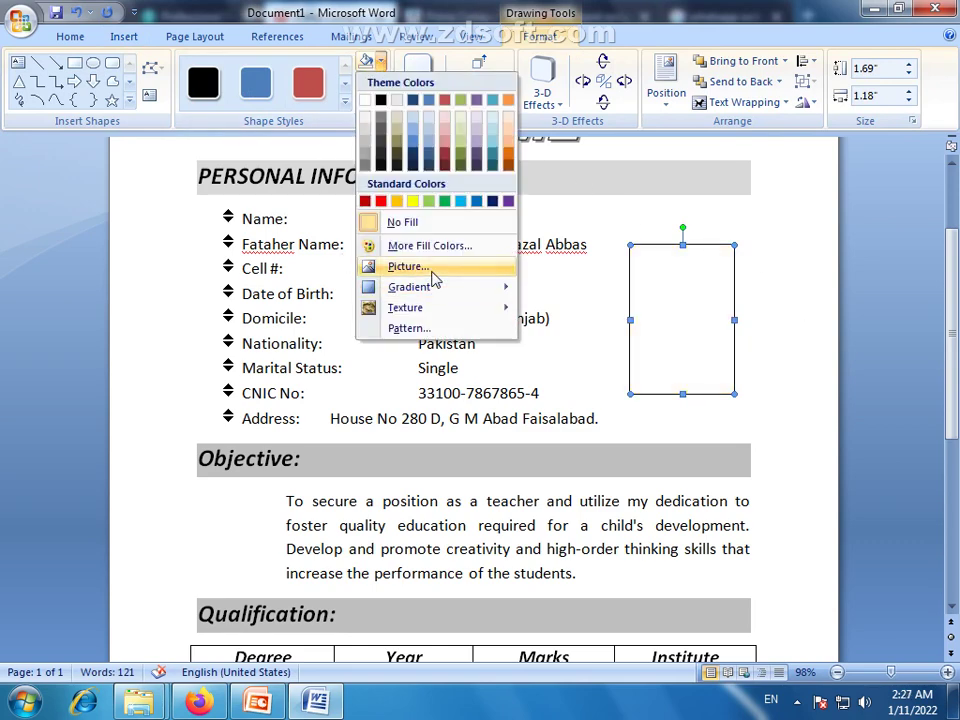
{"action": "left_click", "coordinate": [420, 270]}
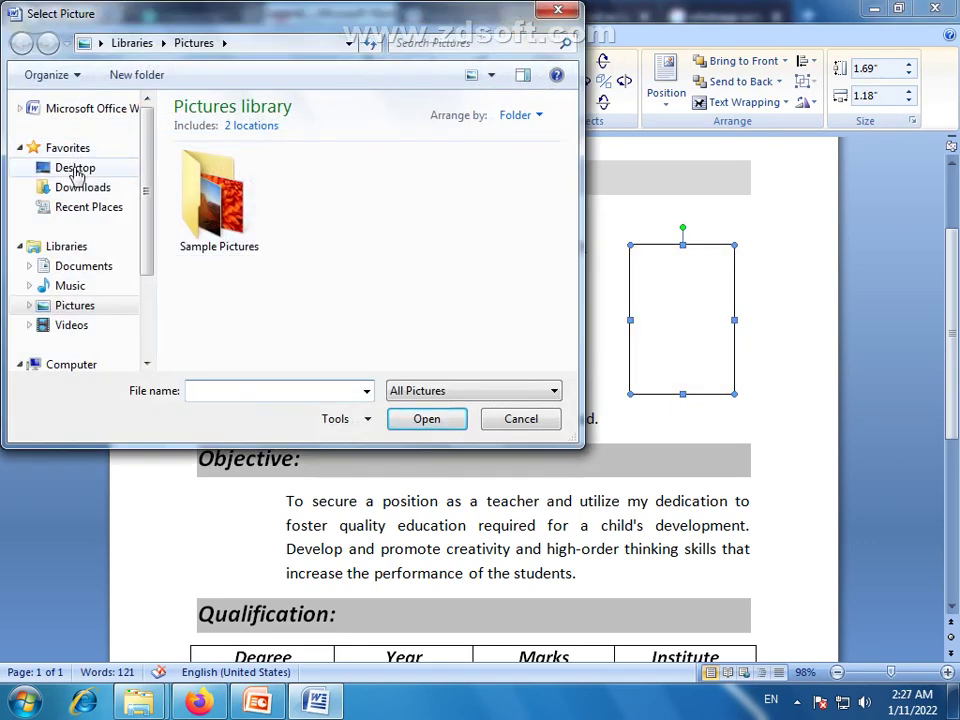
{"action": "left_click", "coordinate": [75, 168]}
{"action": "left_click", "coordinate": [292, 326]}
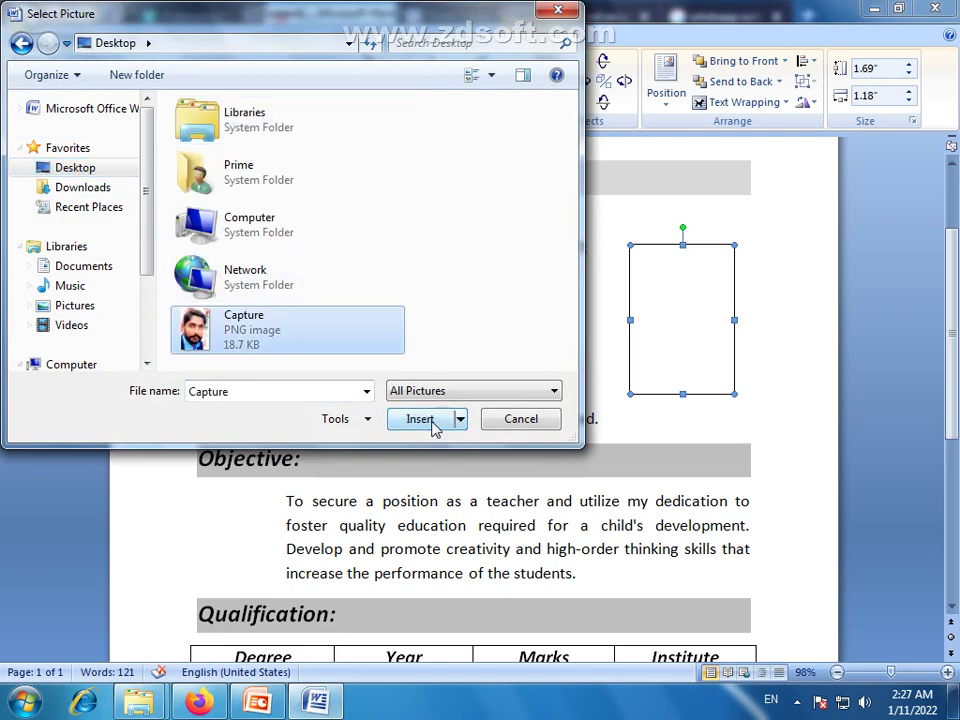
{"action": "left_click", "coordinate": [433, 424]}
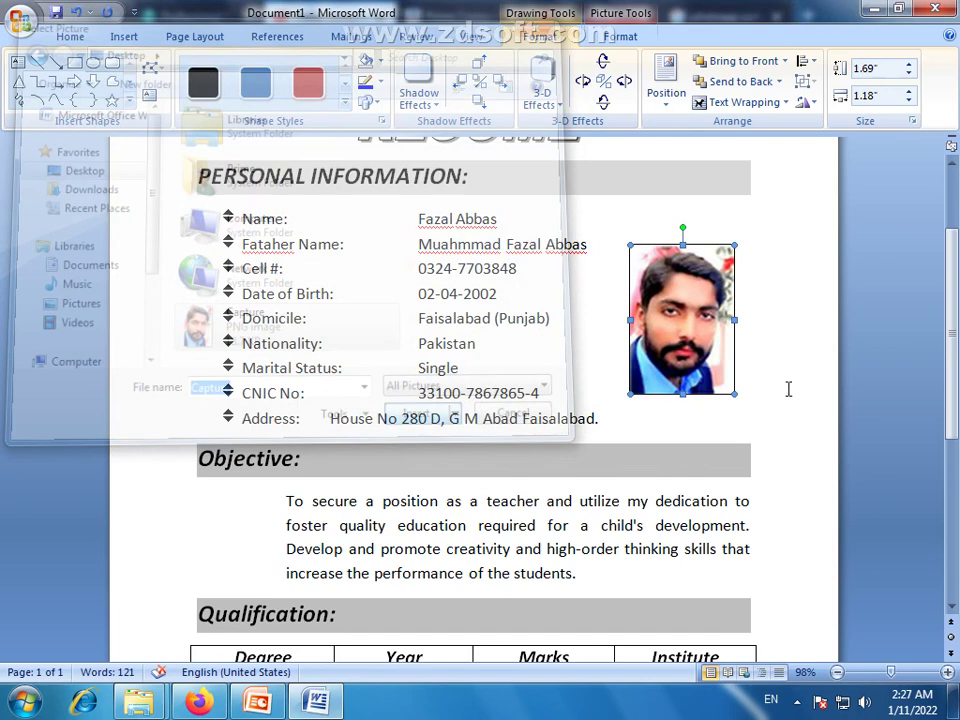
Flip the photo horizontally
{"action": "left_click", "coordinate": [815, 104]}
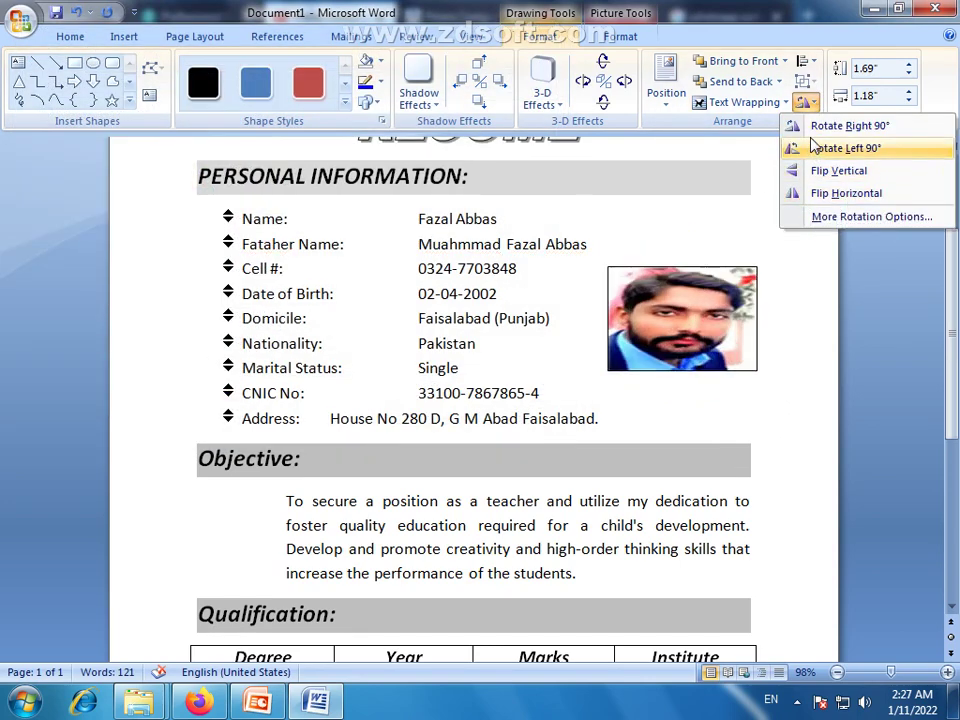
{"action": "left_click", "coordinate": [817, 196]}
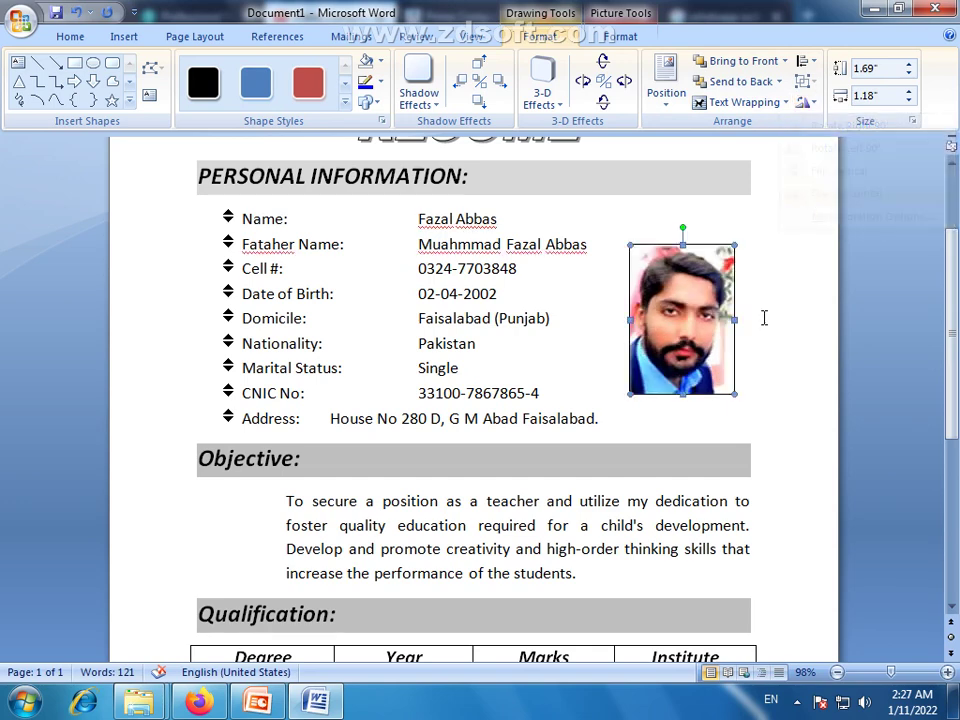
{"action": "left_click", "coordinate": [774, 374]}
{"action": "left_click", "coordinate": [722, 411]}
{"action": "left_click", "coordinate": [672, 390]}
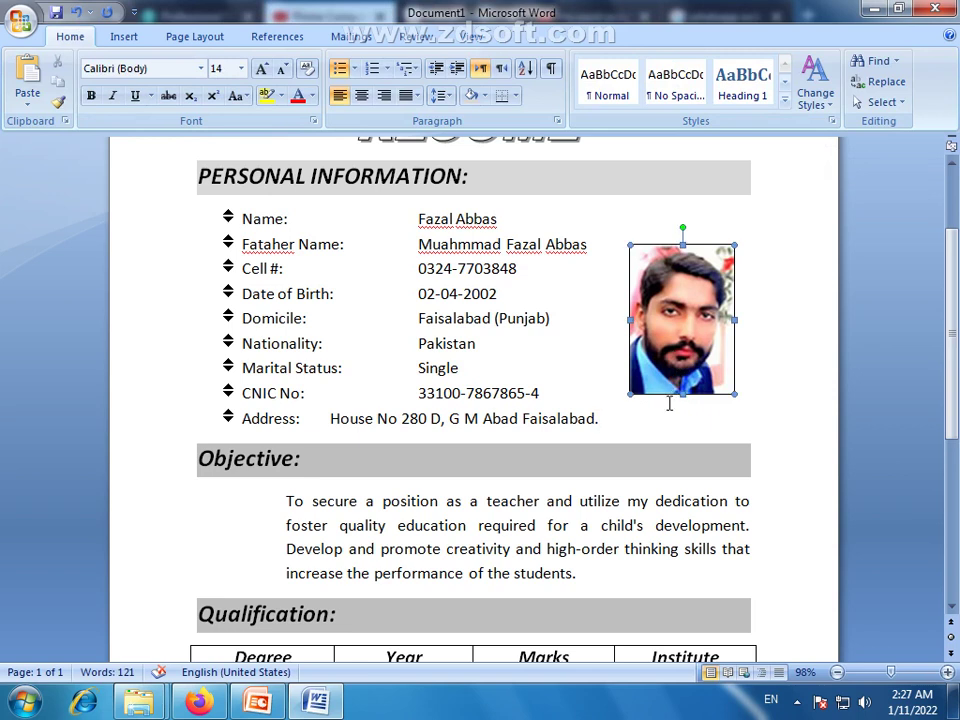
Nudge the portrait left, then a step right and down, and deselect it
{"action": "key", "text": "Left"}
{"action": "key", "text": "Left"}
{"action": "key", "text": "Left"}
{"action": "key", "text": "Left"}
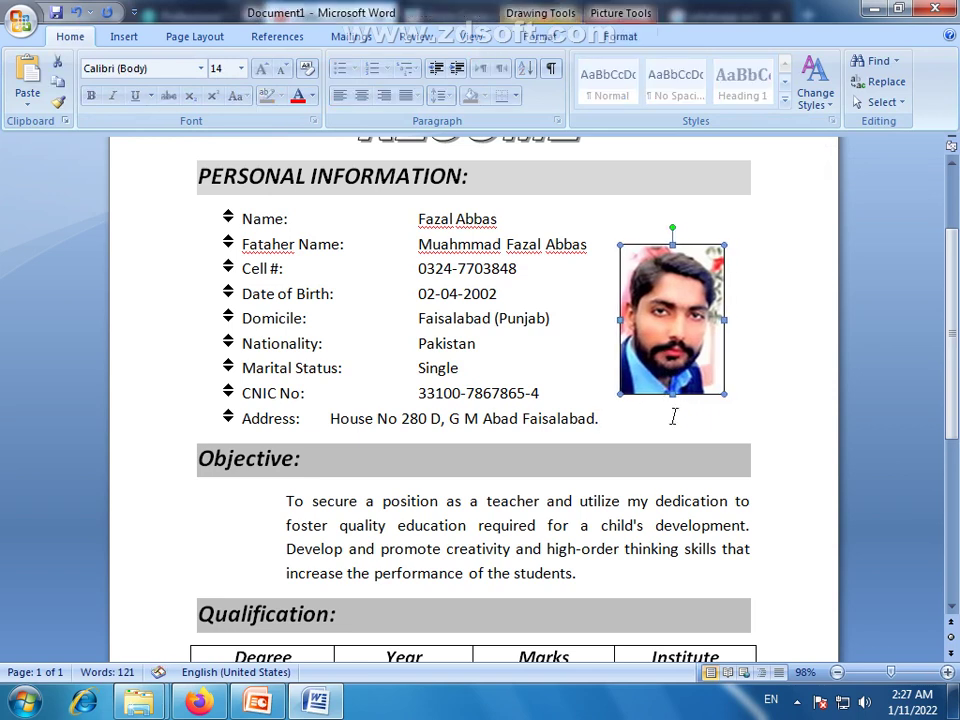
{"action": "key", "text": "Right"}
{"action": "key", "text": "Right"}
{"action": "key", "text": "Down"}
{"action": "key", "text": "Right"}
{"action": "left_click", "coordinate": [799, 464]}
{"action": "left_click_drag", "start_coordinate": [951, 334], "coordinate": [957, 287]}
{"action": "left_click", "coordinate": [640, 414]}
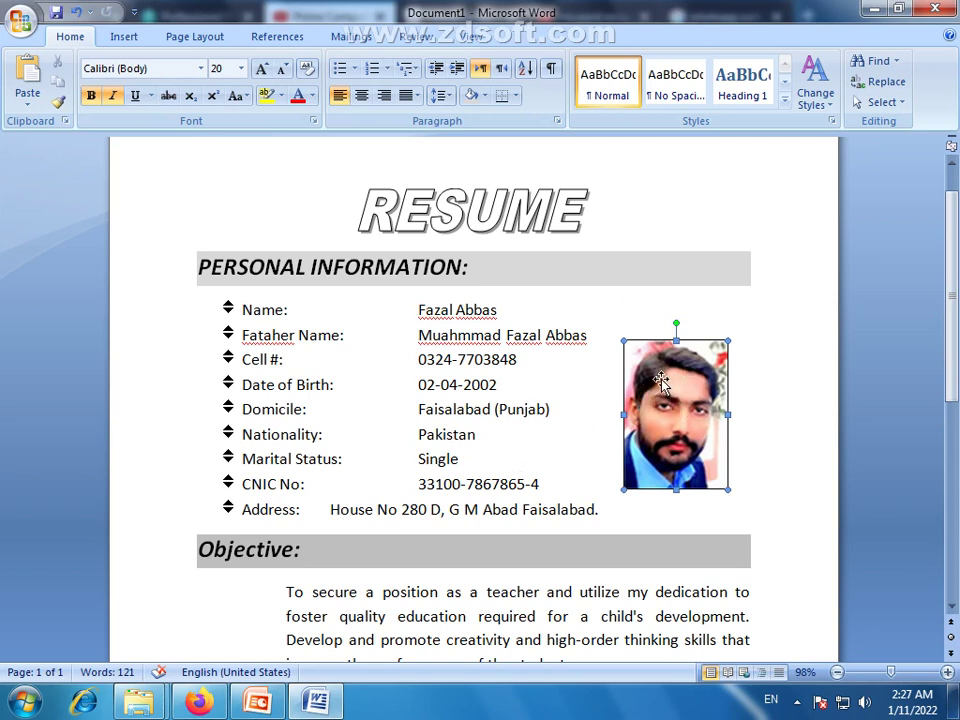
{"action": "left_click", "coordinate": [746, 385]}
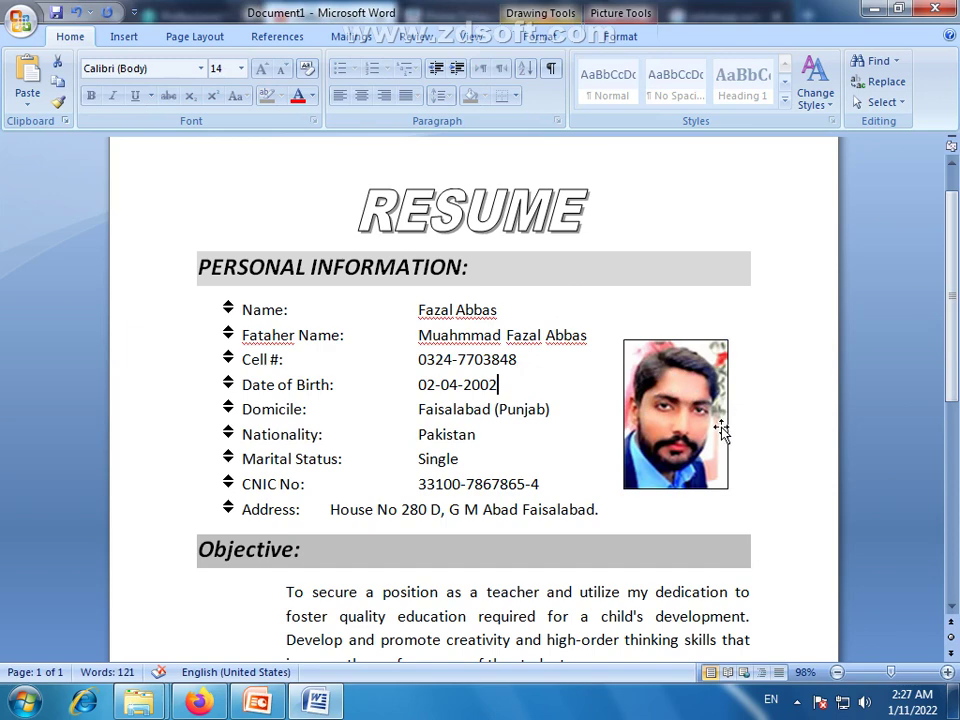
{"action": "scroll", "coordinate": [636, 465], "scroll_direction": "down", "scroll_amount": 8}
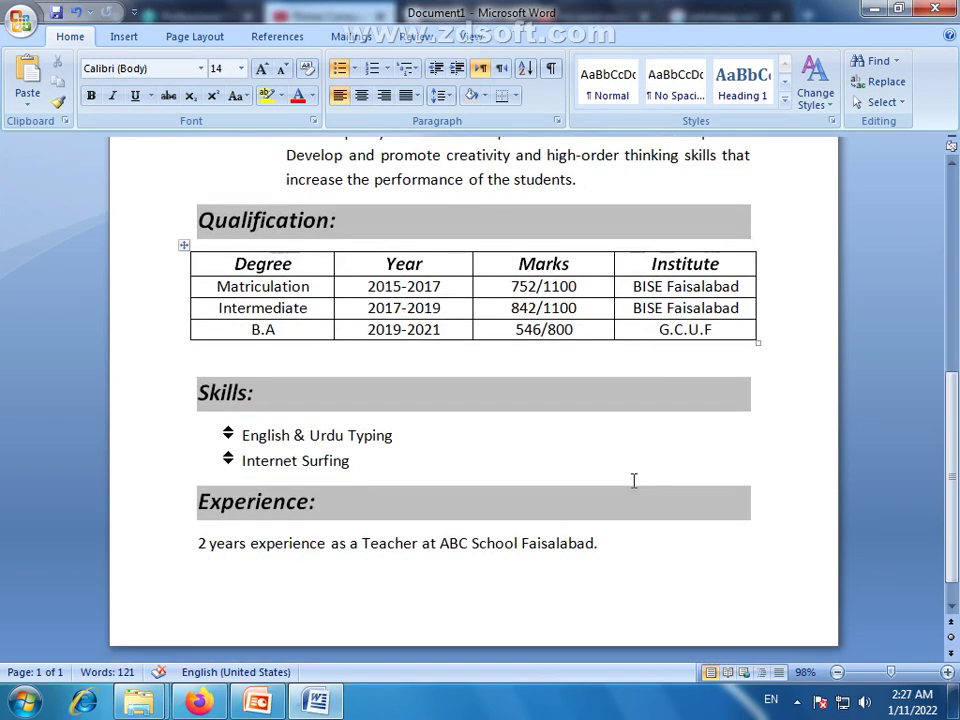
Zoom to 50% and review each section, from PERSONAL INFORMATION down to Experience, by selecting it
{"action": "left_click", "coordinate": [868, 677]}
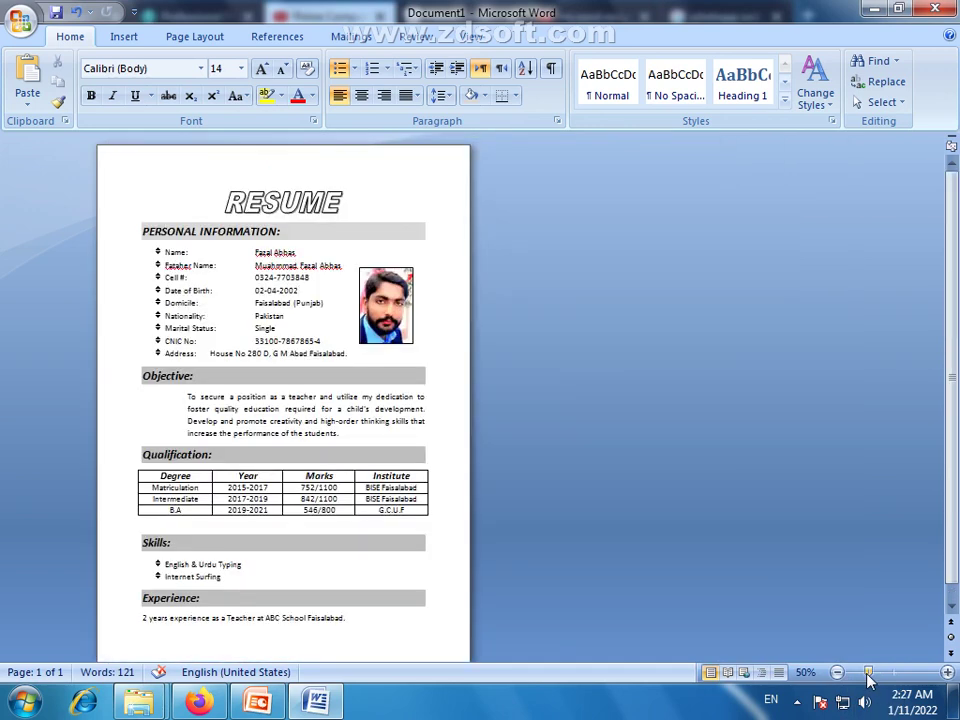
{"action": "scroll", "coordinate": [219, 388], "scroll_direction": "down", "scroll_amount": 1}
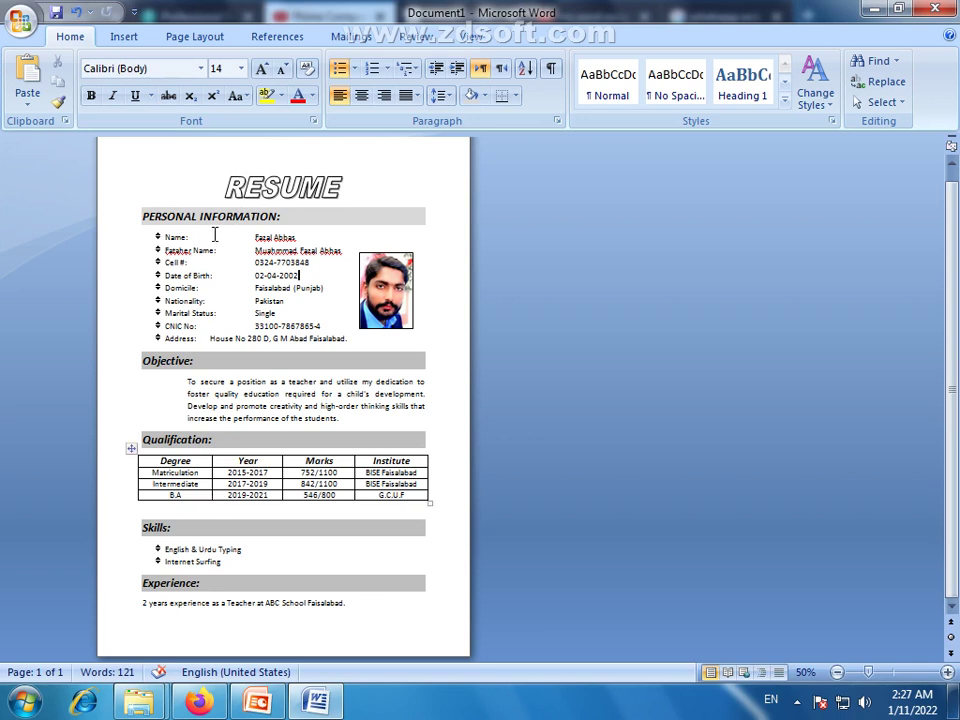
{"action": "left_click_drag", "start_coordinate": [144, 216], "coordinate": [252, 226]}
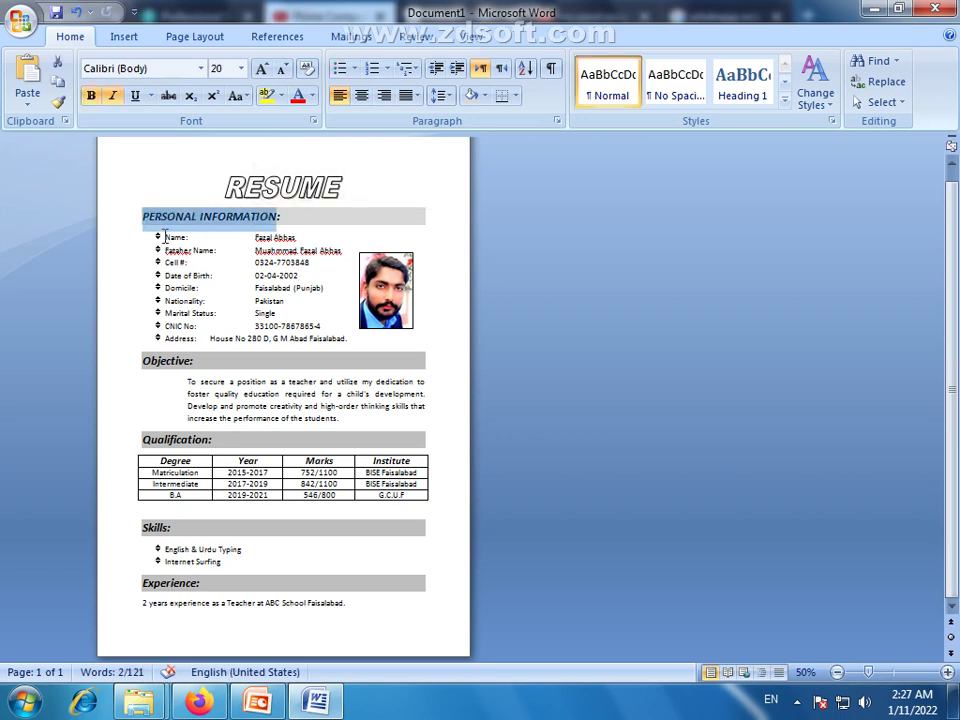
{"action": "left_click_drag", "start_coordinate": [133, 231], "coordinate": [342, 347]}
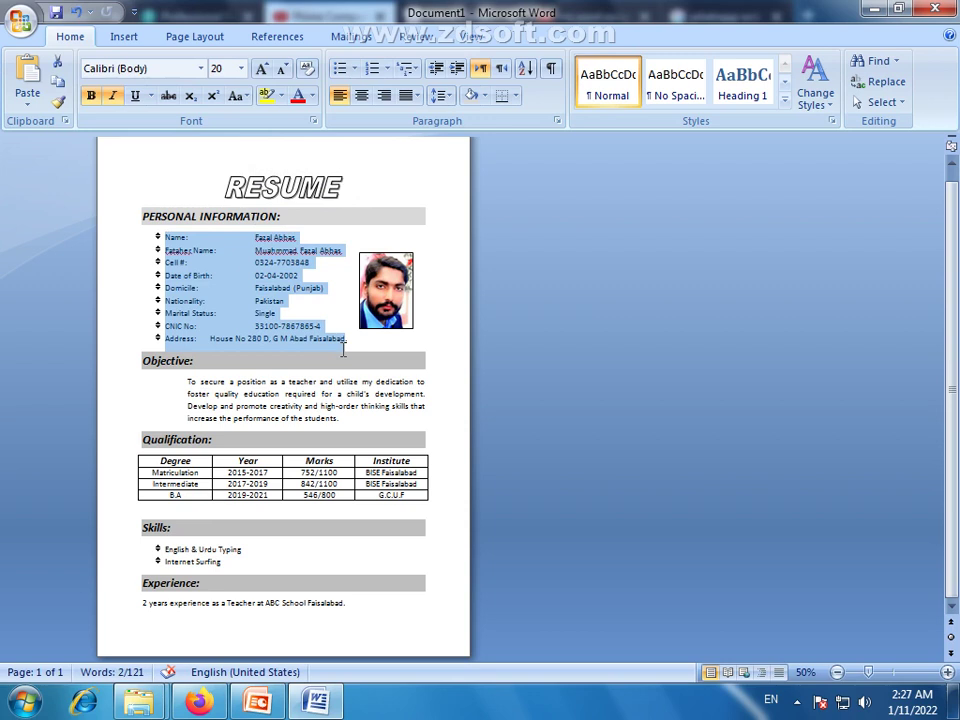
{"action": "left_click_drag", "start_coordinate": [187, 381], "coordinate": [362, 432]}
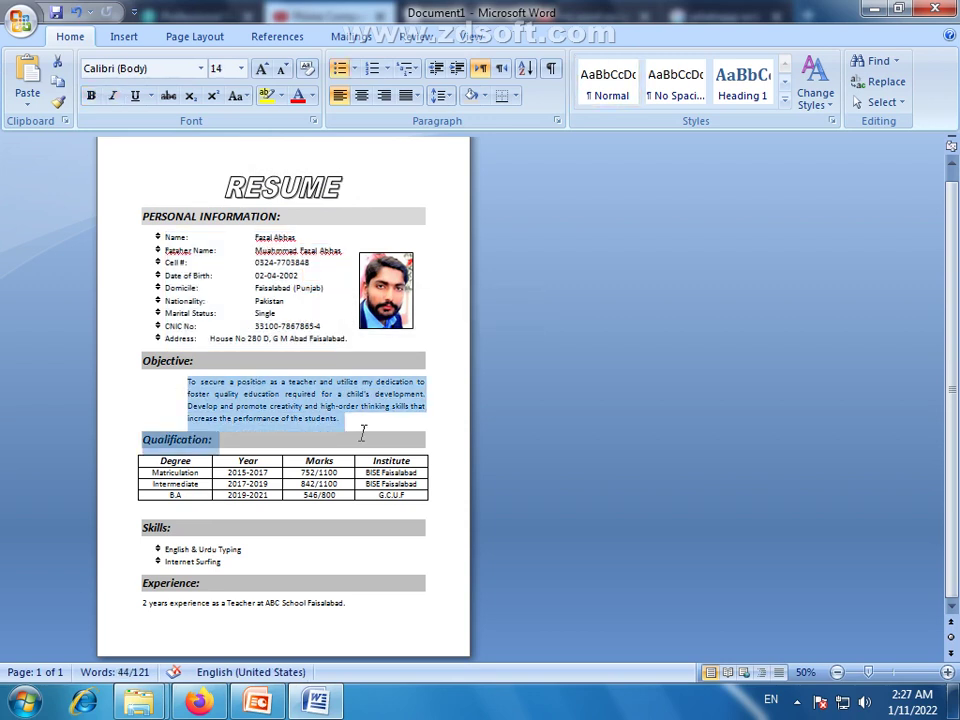
{"action": "left_click_drag", "start_coordinate": [362, 432], "coordinate": [377, 619]}
{"action": "left_click", "coordinate": [361, 633]}
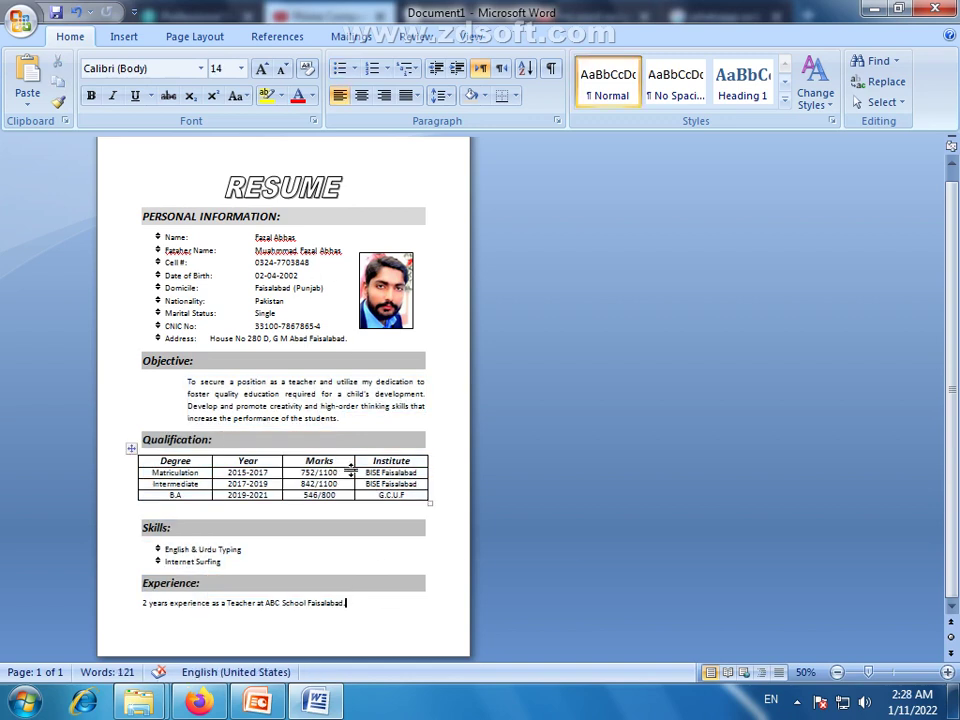
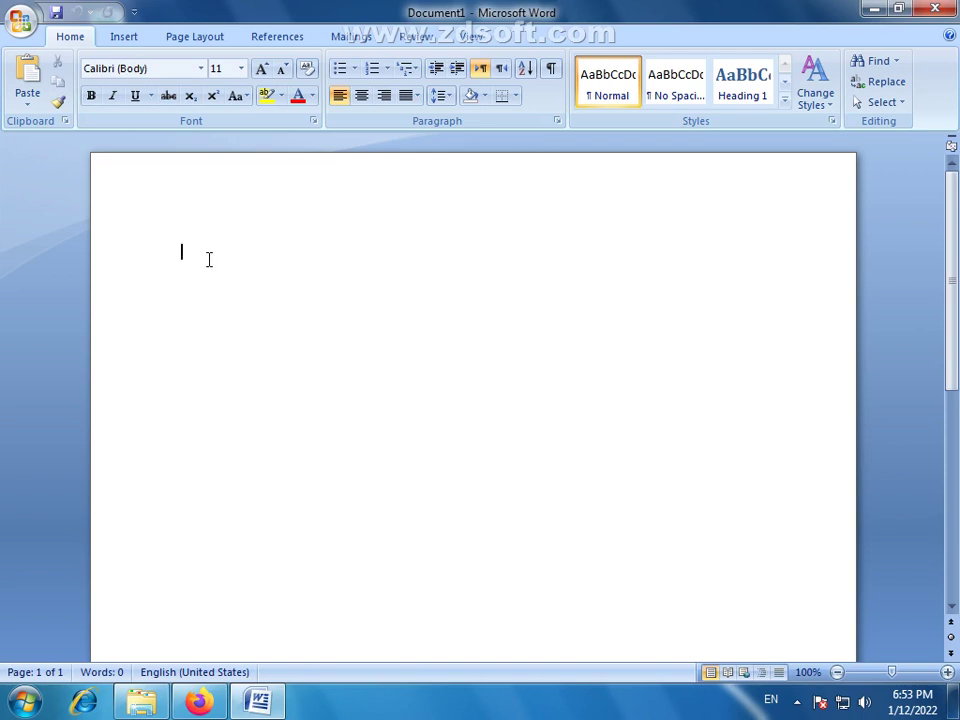
Add a blank top line and type the applicant's name in capitals
{"action": "key", "text": "Return"}
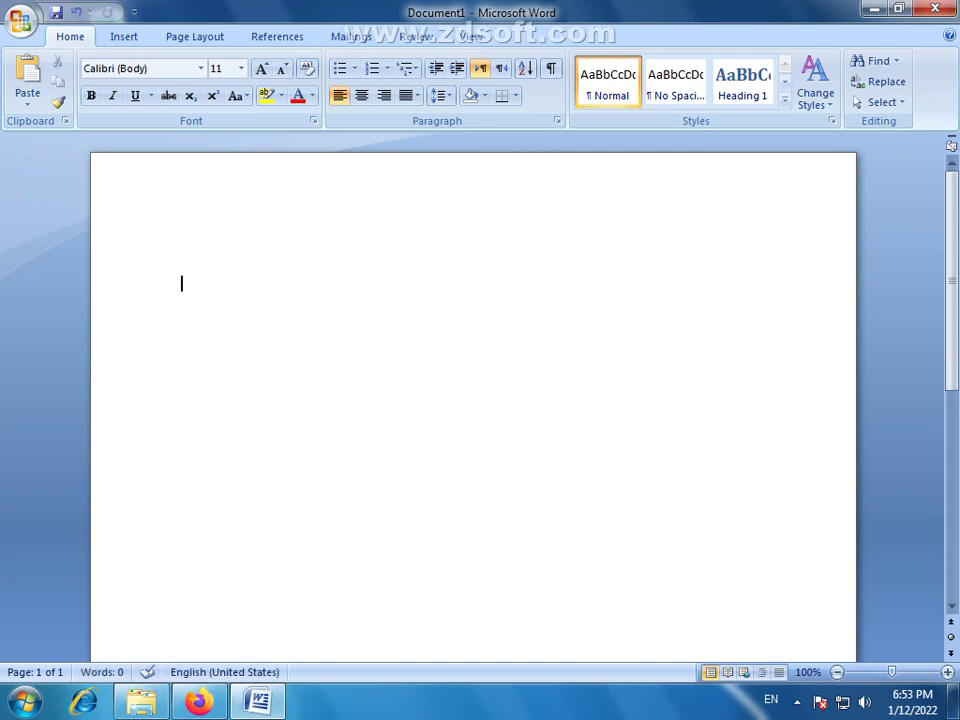
{"action": "type", "text": "Fa"}
{"action": "key", "text": "BackSpace"}
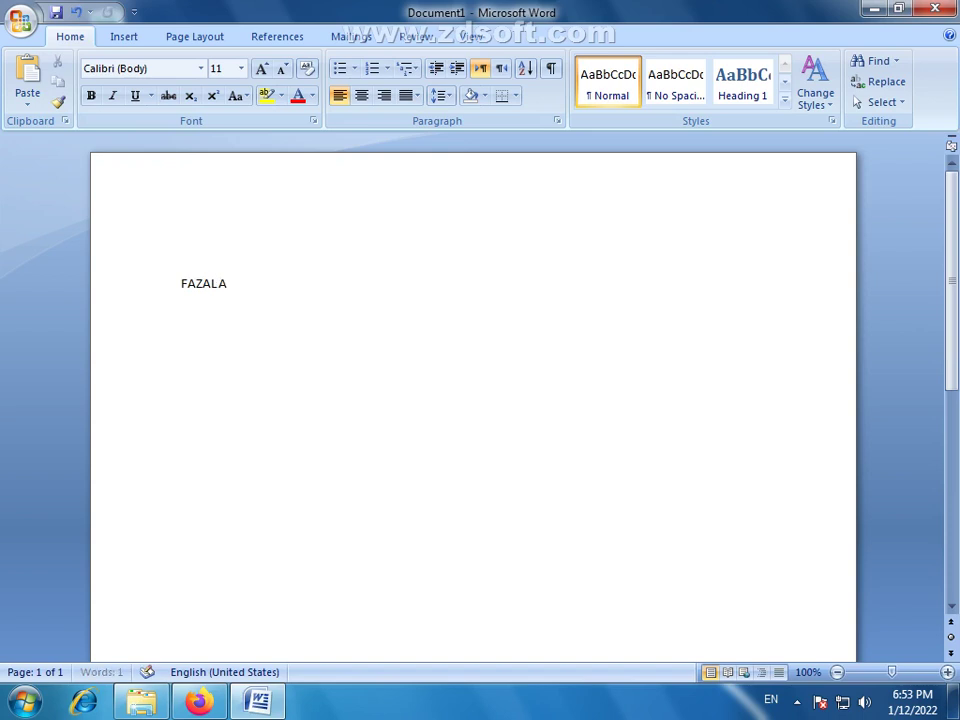
{"action": "type", "text": "D"}
{"action": "key", "text": "BackSpace"}
{"action": "type", "text": "S"}
{"action": "key", "text": "Return"}
Add a 'Postal Address:' line with the tab-aligned street address, then begin a 'Contact #:' line
{"action": "type", "text": "Postal"}
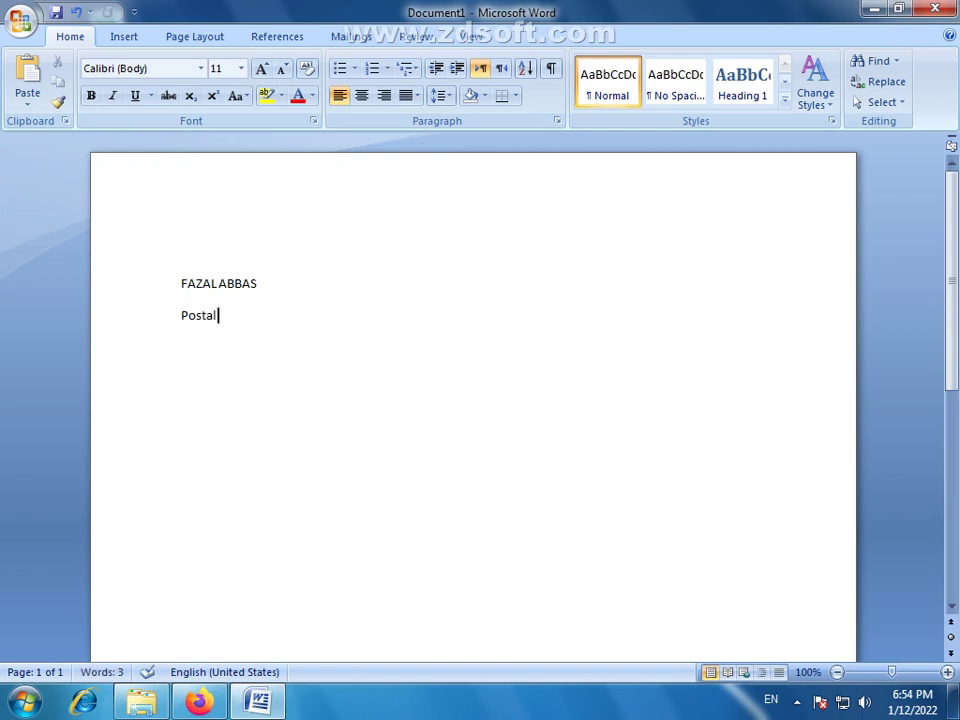
{"action": "type", "text": " Address:"}
{"action": "key", "text": "Tab"}
{"action": "key", "text": "Tab"}
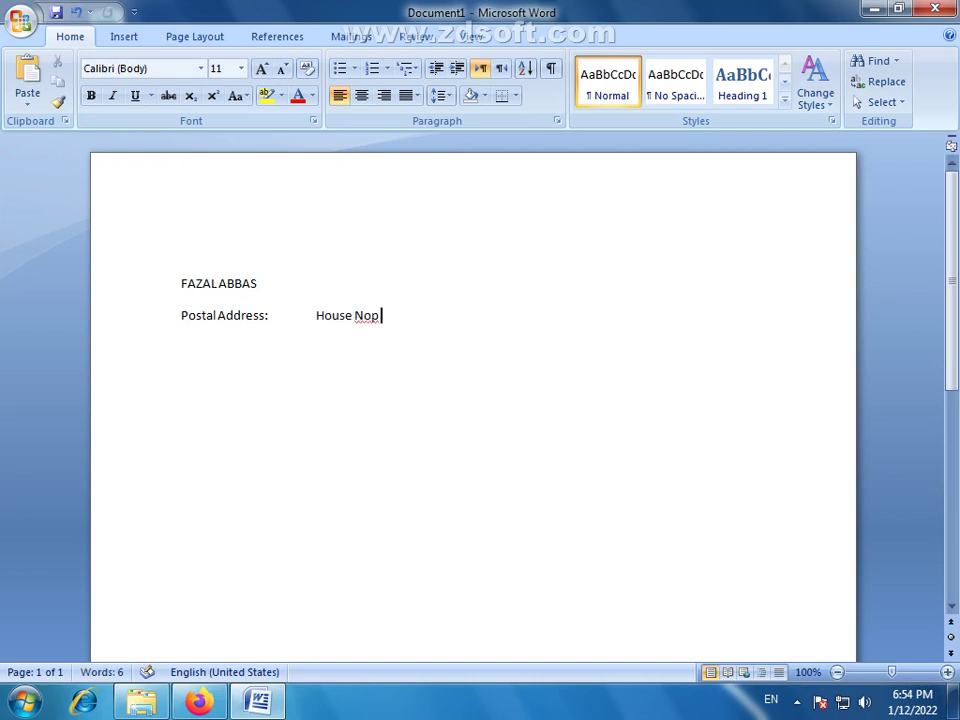
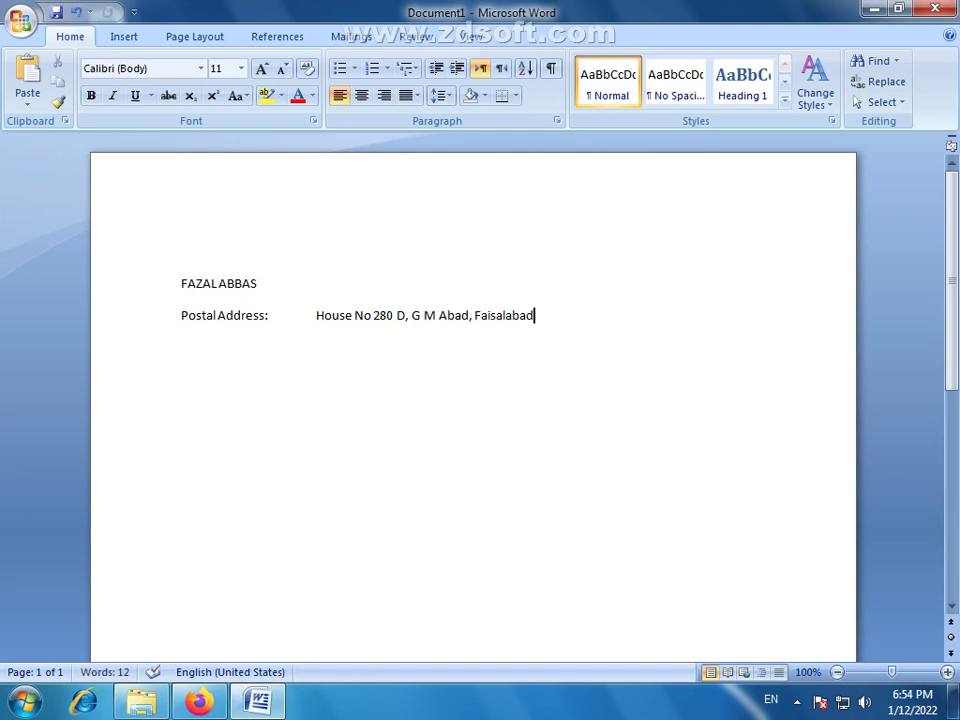
{"action": "key", "text": "Return"}
{"action": "type", "text": "Contac"}
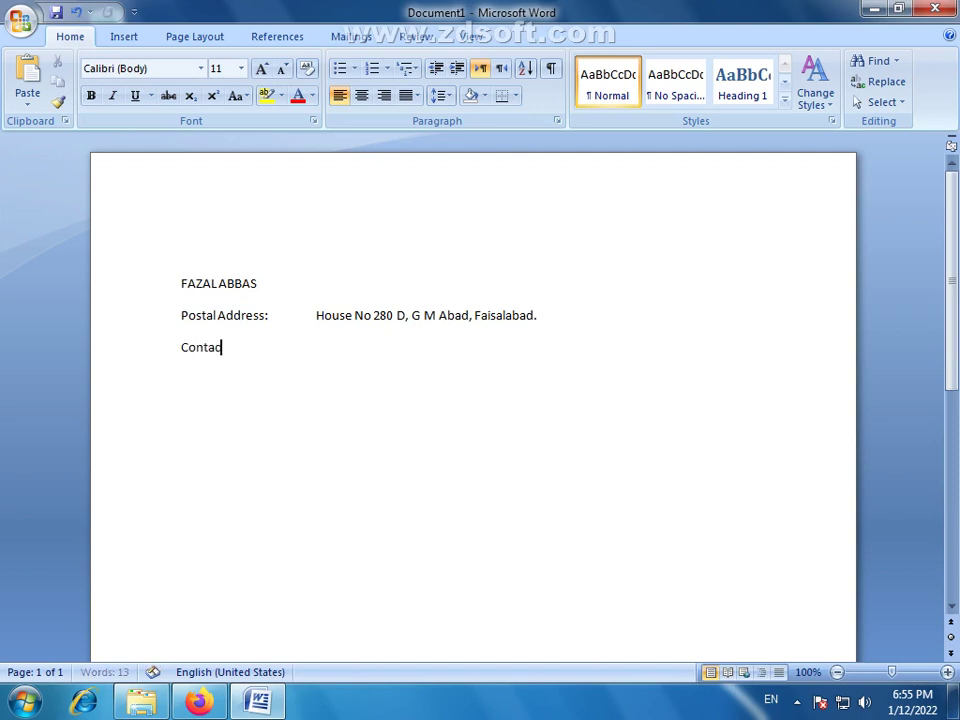
{"action": "type", "text": "t #:"}
Enter the two phone numbers after 'Contact #:', tab-aligned
{"action": "key", "text": "Tab"}
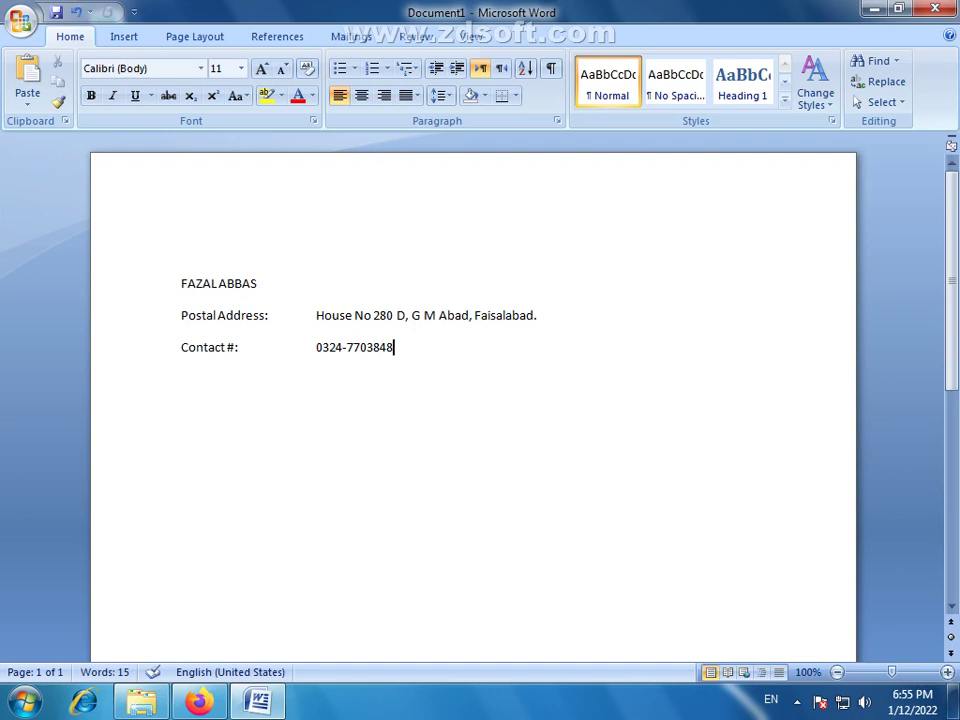
{"action": "key", "text": "Tab"}
{"action": "key", "text": "Tab"}
{"action": "key", "text": "BackSpace"}
{"action": "type", "text": "0327"}
{"action": "key", "text": "BackSpace"}
{"action": "key", "text": "BackSpace"}
{"action": "key", "text": "BackSpace"}
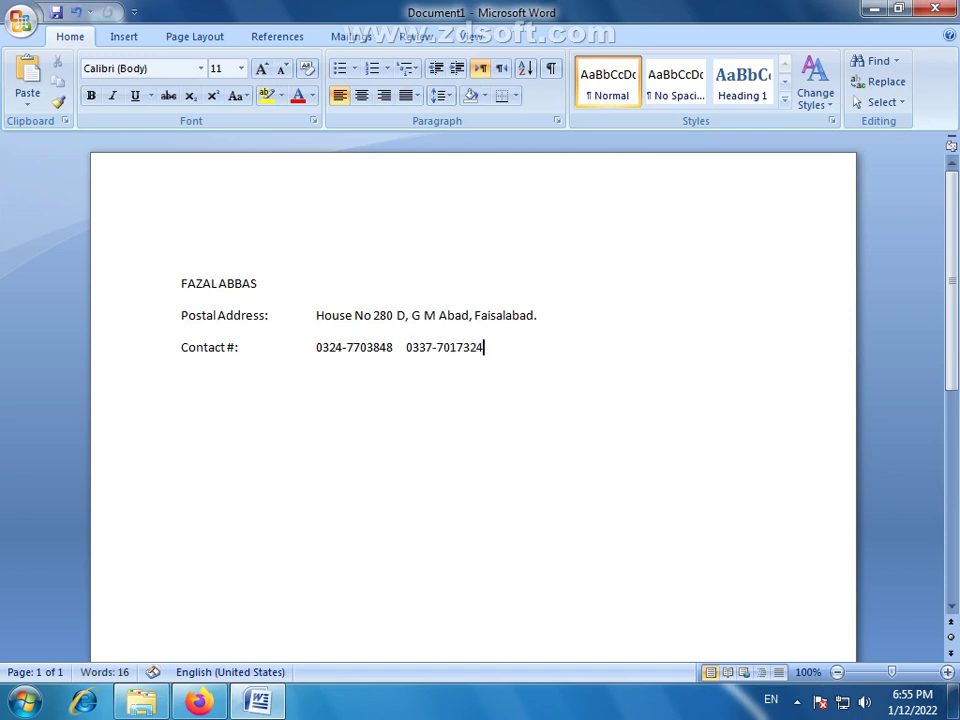
Add an 'Email ID:' line with the tab-aligned e-mail address, turning it into a link
{"action": "key", "text": "Return"}
{"action": "type", "text": "Email A"}
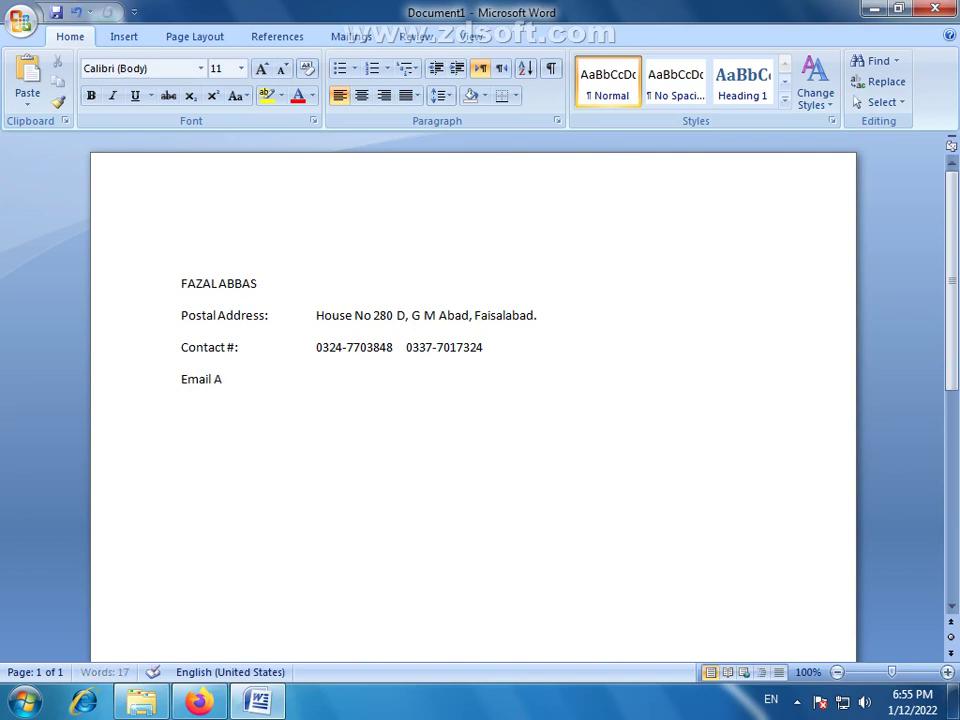
{"action": "key", "text": "BackSpace"}
{"action": "key", "text": "BackSpace"}
{"action": "type", "text": "ID:"}
{"action": "key", "text": "Tab"}
{"action": "type", "text": "p"}
{"action": "key", "text": "BackSpace"}
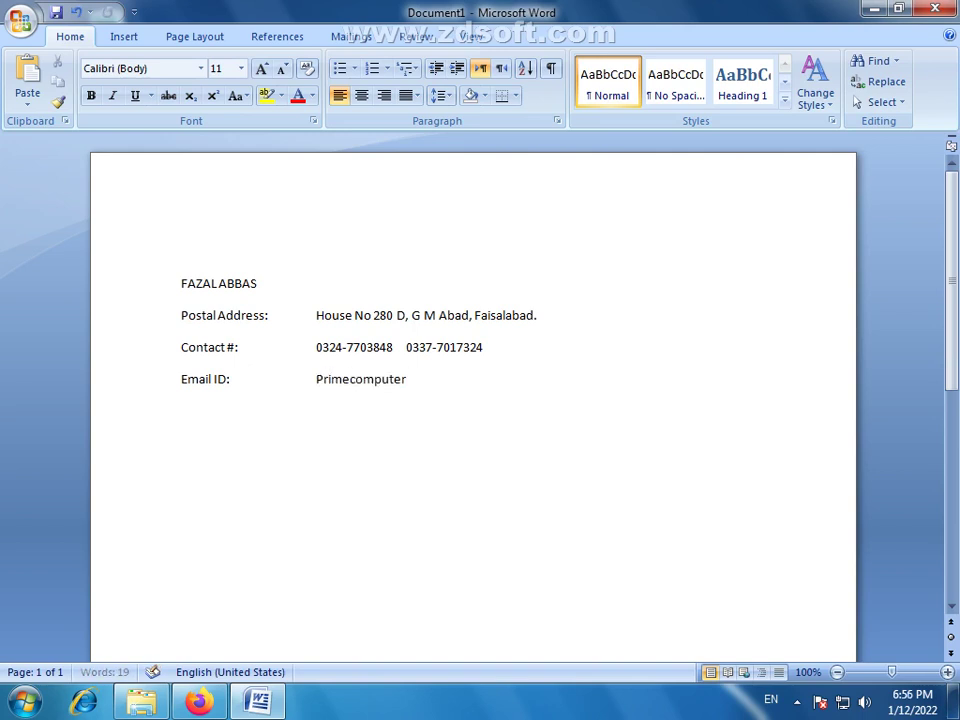
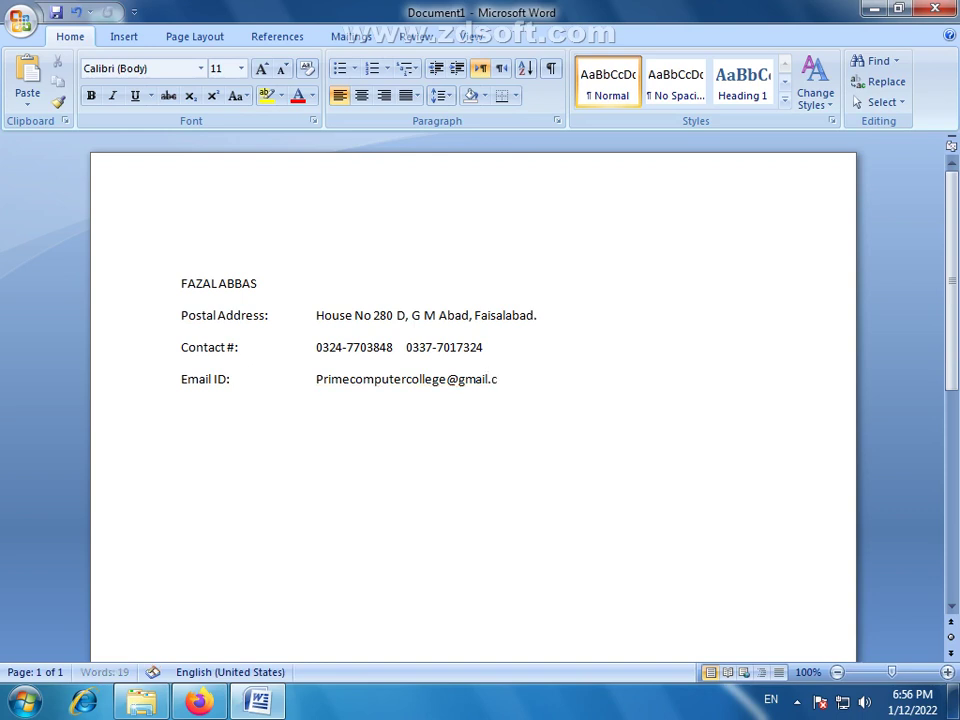
{"action": "key", "text": "Return"}
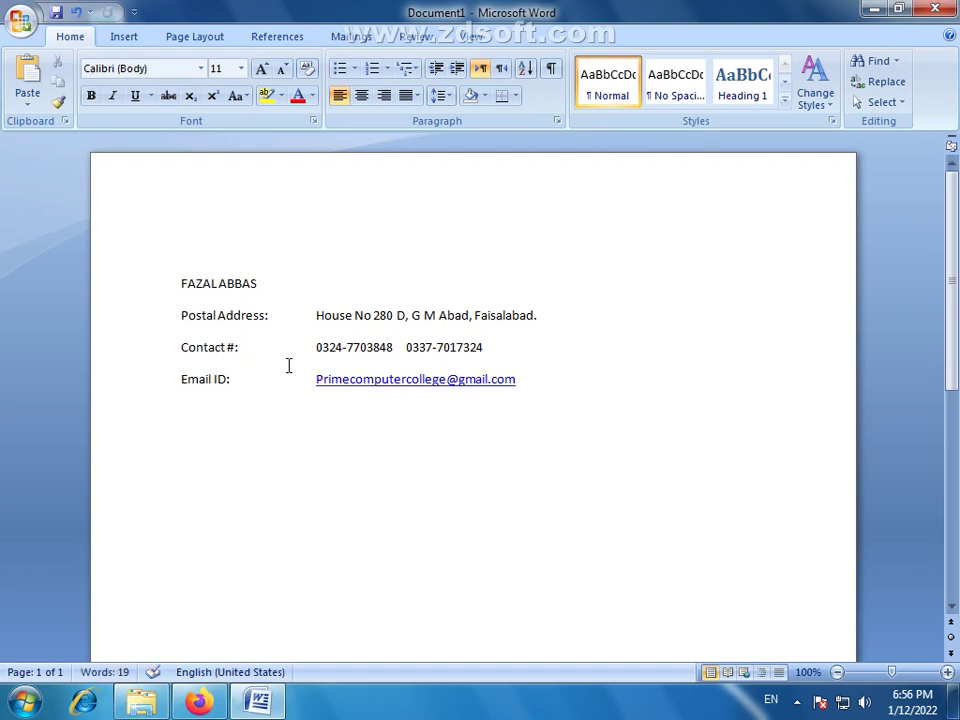
Enlarge the four-line contact block to 14 pt and remove the extra tab before the address
{"action": "left_click_drag", "start_coordinate": [581, 373], "coordinate": [164, 290]}
{"action": "left_click", "coordinate": [261, 69]}
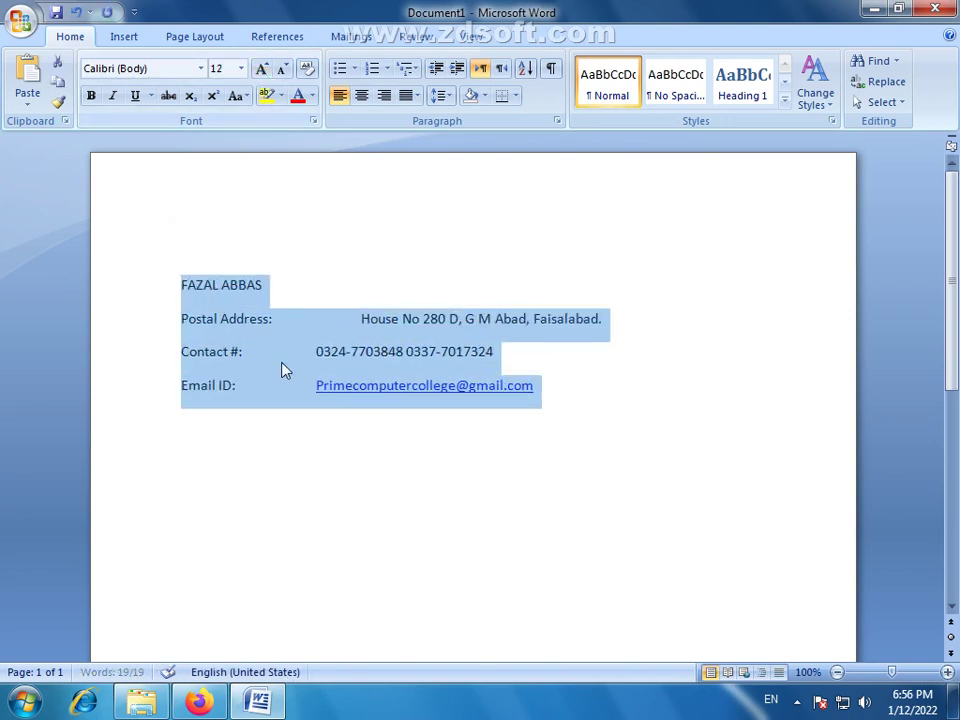
{"action": "left_click", "coordinate": [620, 449]}
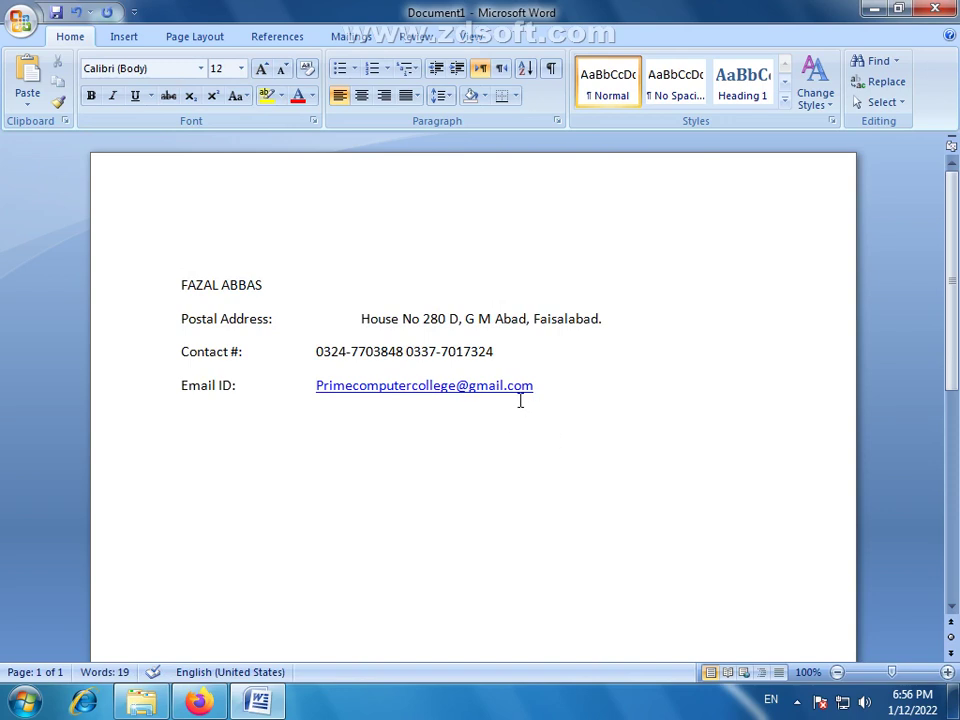
{"action": "left_click", "coordinate": [361, 318]}
{"action": "key", "text": "BackSpace"}
{"action": "left_click_drag", "start_coordinate": [537, 386], "coordinate": [182, 286]}
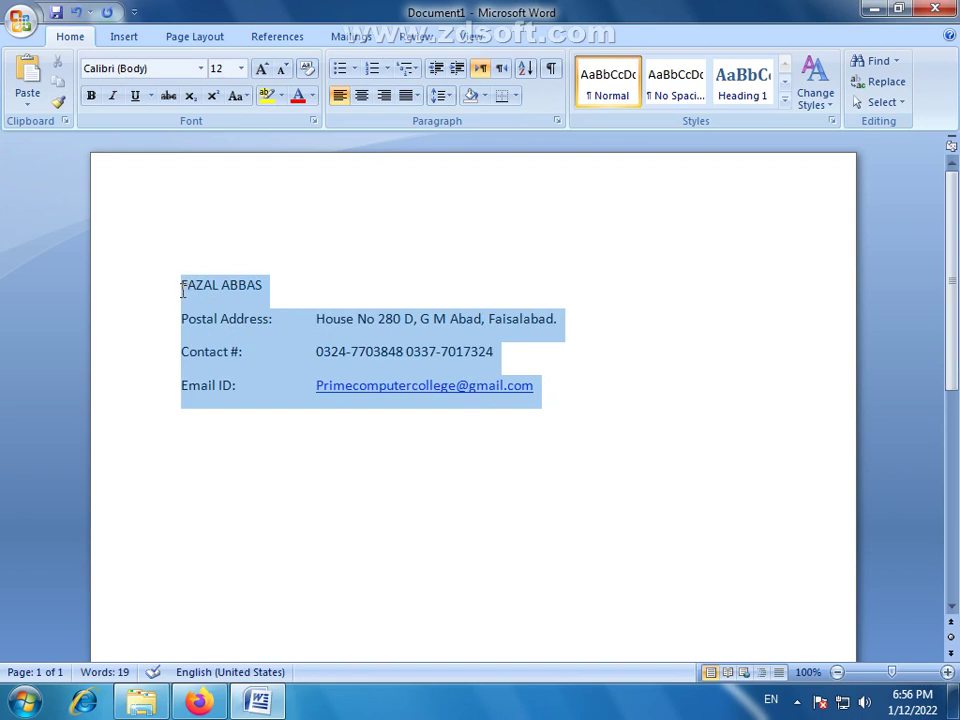
{"action": "left_click", "coordinate": [262, 70]}
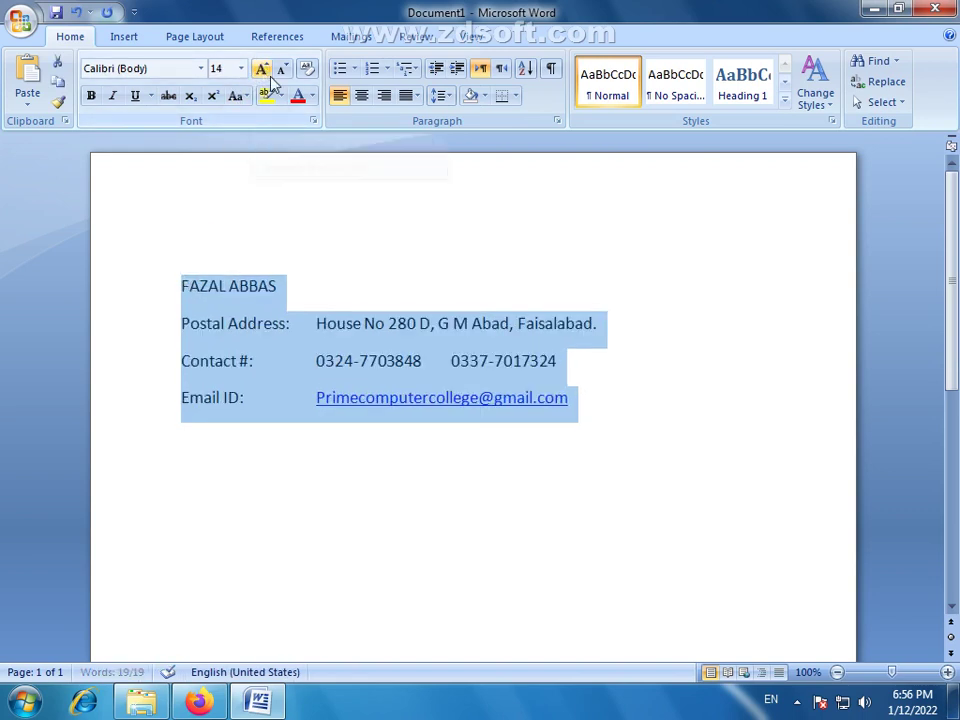
{"action": "left_click", "coordinate": [296, 372]}
Format the name heading in Arial, three sizes larger, bold and italic
{"action": "left_click_drag", "start_coordinate": [290, 289], "coordinate": [185, 285]}
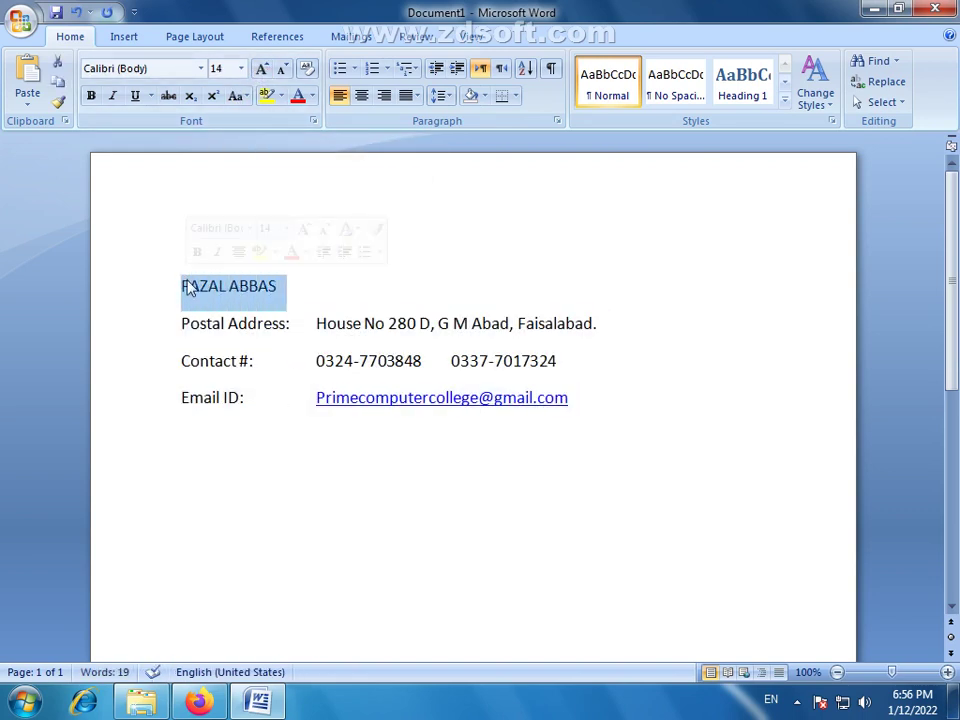
{"action": "left_click", "coordinate": [200, 68]}
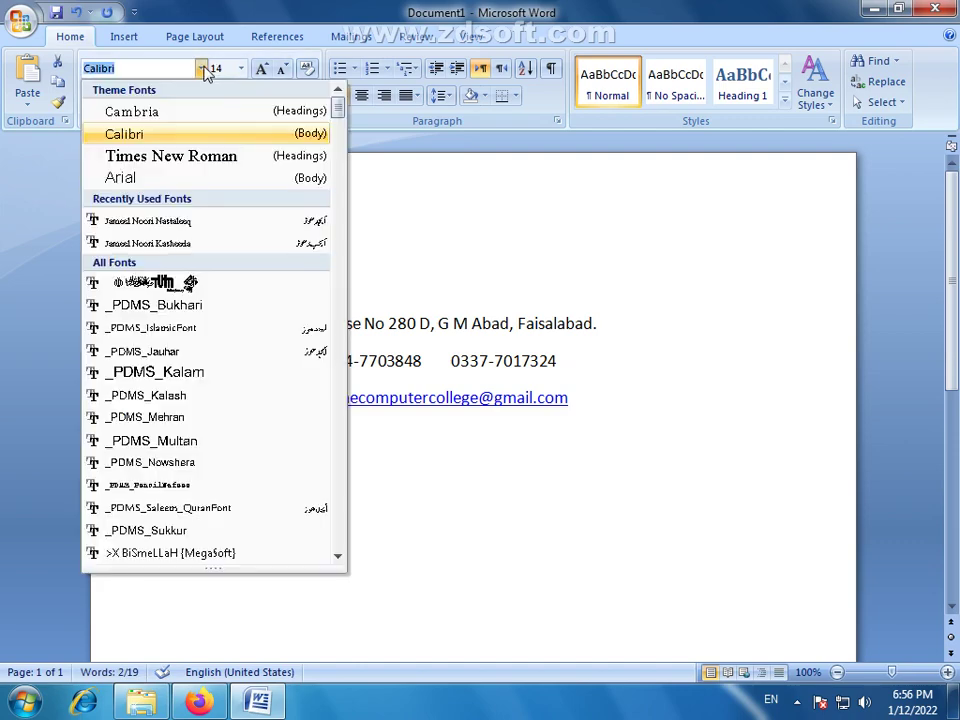
{"action": "left_click", "coordinate": [122, 178]}
{"action": "left_click", "coordinate": [264, 70]}
{"action": "left_click", "coordinate": [264, 70]}
{"action": "left_click", "coordinate": [264, 70]}
{"action": "left_click", "coordinate": [264, 70]}
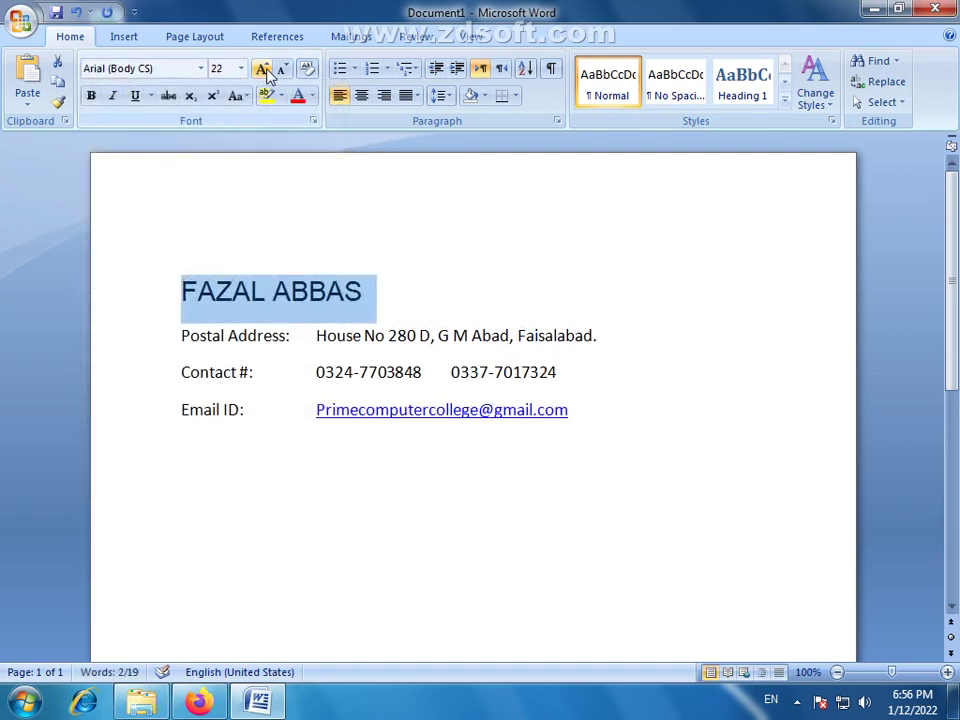
{"action": "left_click", "coordinate": [91, 95]}
{"action": "left_click", "coordinate": [113, 96]}
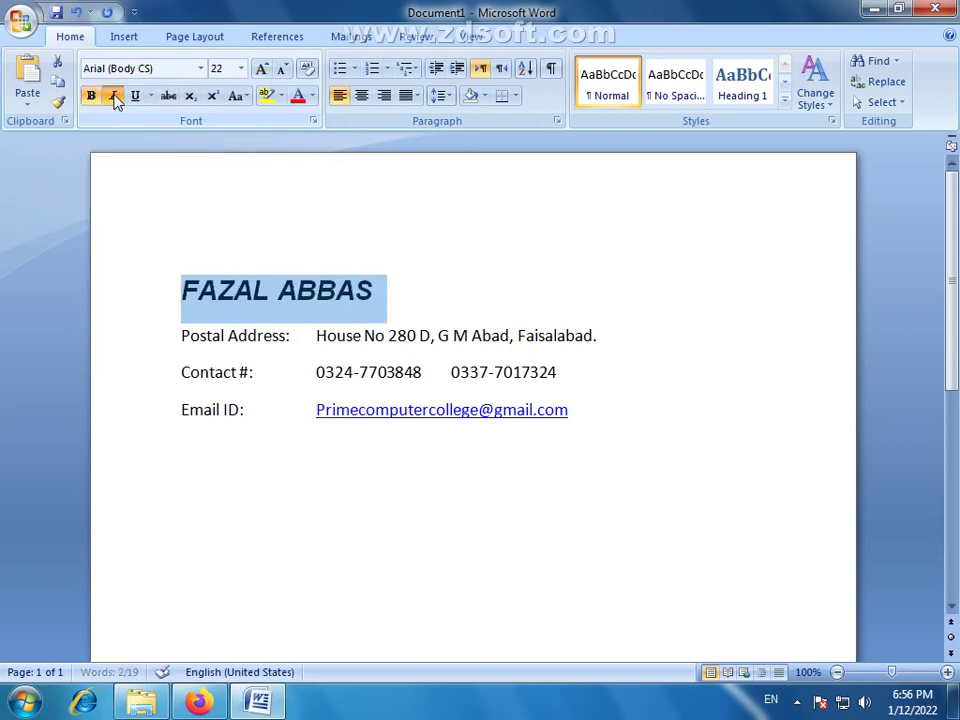
{"action": "left_click", "coordinate": [498, 337]}
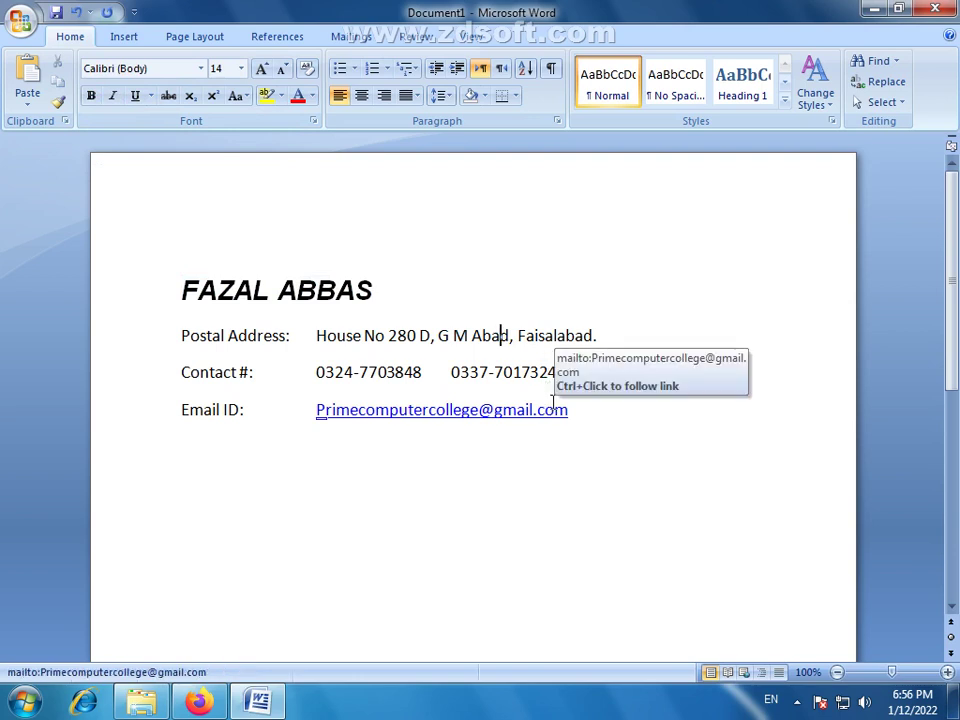
{"action": "left_click_drag", "start_coordinate": [568, 410], "coordinate": [182, 345]}
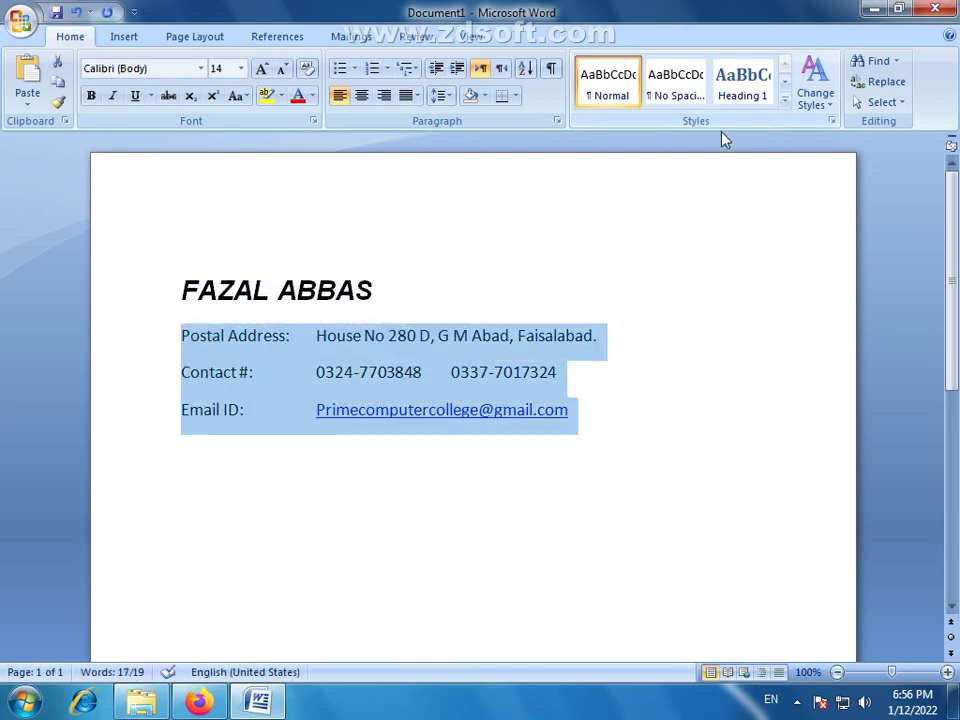
Remove extra spacing between the address, contact and e-mail lines and set them to 14 pt
{"action": "left_click", "coordinate": [675, 95]}
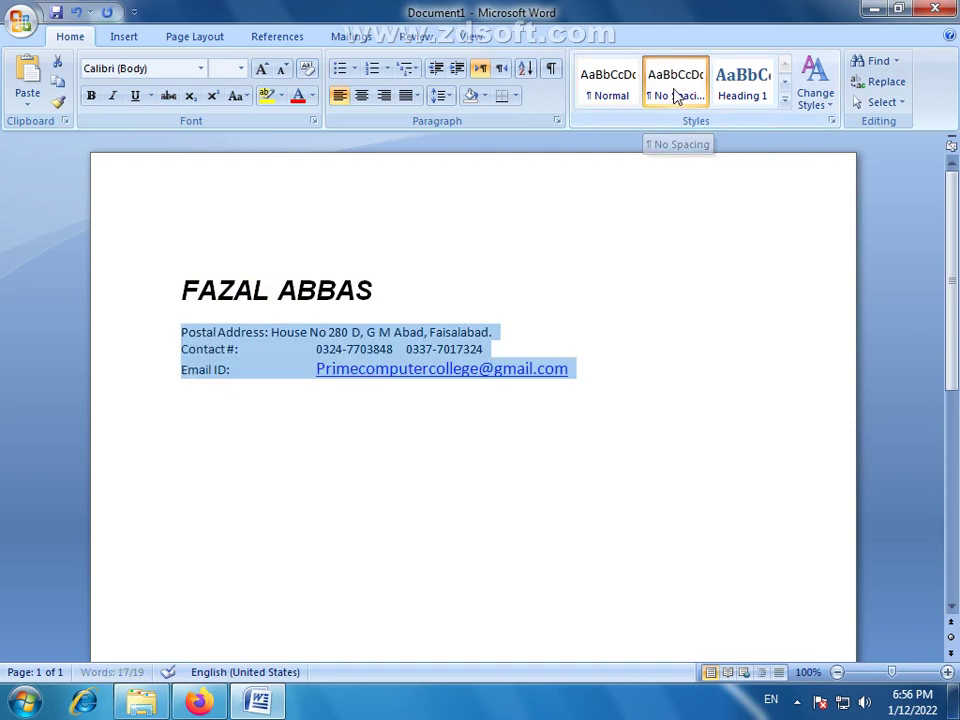
{"action": "left_click", "coordinate": [261, 70]}
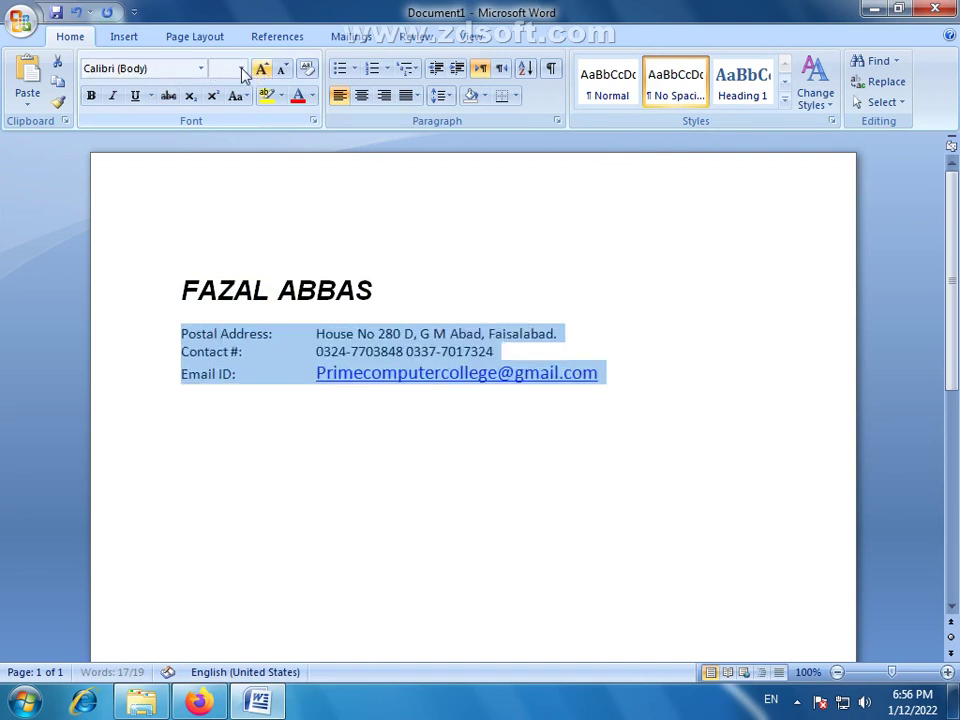
{"action": "left_click", "coordinate": [241, 68]}
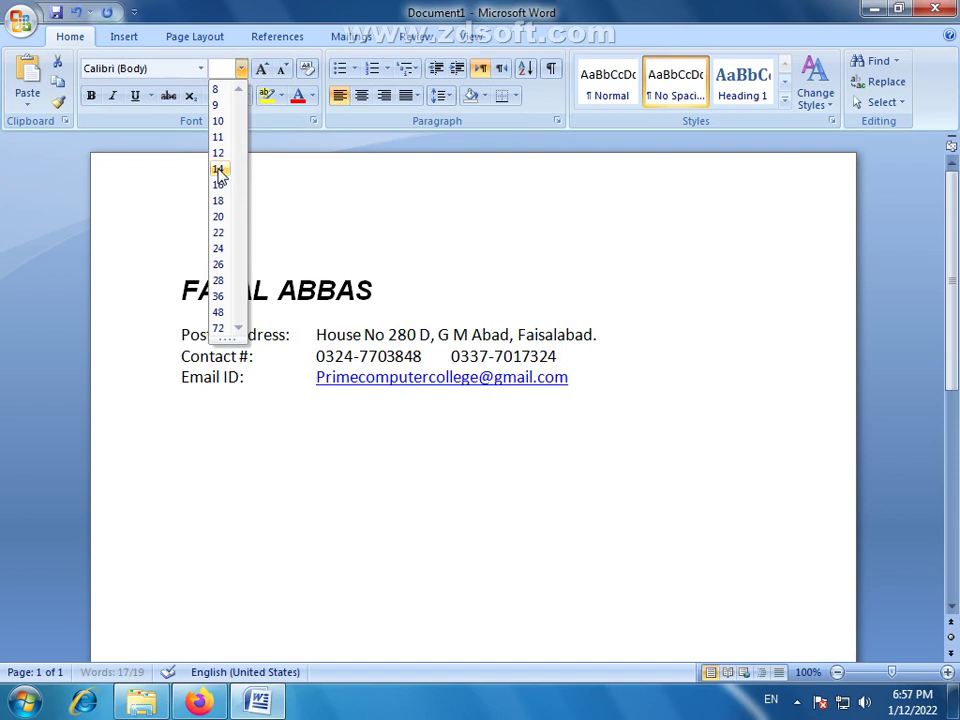
{"action": "left_click", "coordinate": [219, 169]}
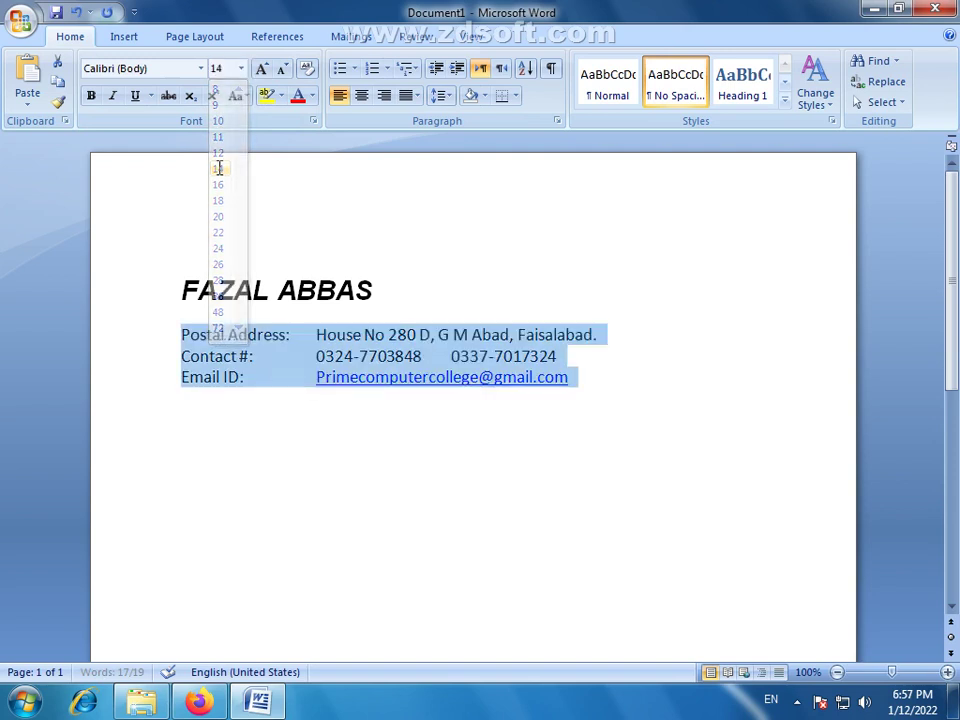
Tab the address, phone and e-mail values into one column and tidy the line below
{"action": "left_click", "coordinate": [317, 335]}
{"action": "key", "text": "Tab"}
{"action": "left_click", "coordinate": [318, 356]}
{"action": "key", "text": "Tab"}
{"action": "left_click", "coordinate": [316, 377]}
{"action": "key", "text": "Tab"}
{"action": "left_click", "coordinate": [637, 390]}
{"action": "key", "text": "BackSpace"}
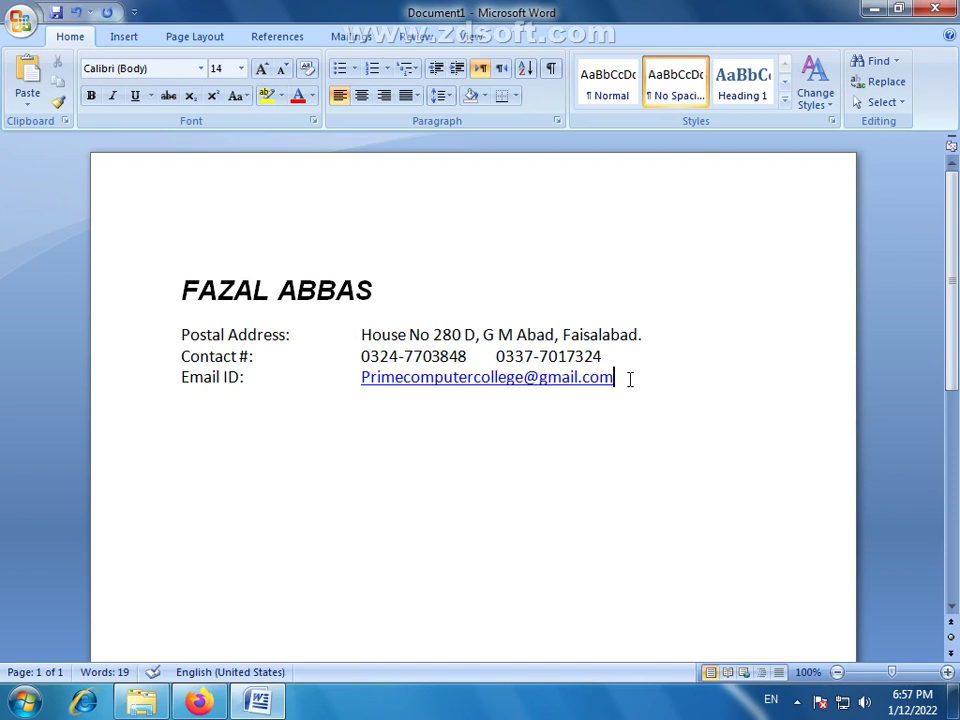
{"action": "key", "text": "Return"}
{"action": "type", "text": "O"}
{"action": "key", "text": "BackSpace"}
Google 'resume objective for teacher' in Firefox and select the first sample objective sentence
{"action": "left_click", "coordinate": [199, 703]}
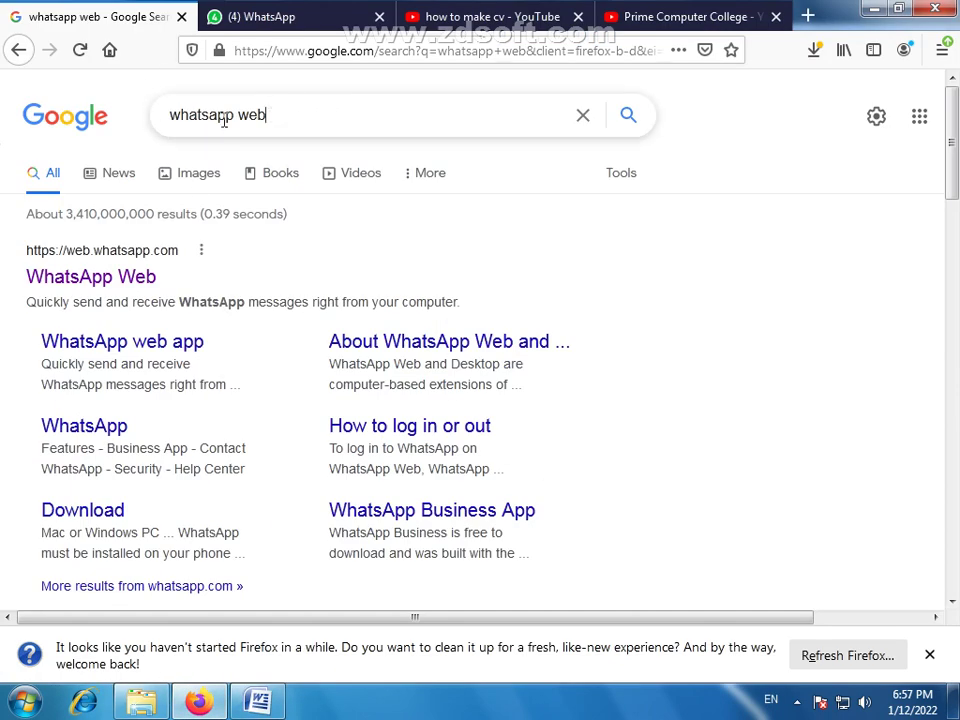
{"action": "left_click_drag", "start_coordinate": [270, 116], "coordinate": [114, 129]}
{"action": "type", "text": "r"}
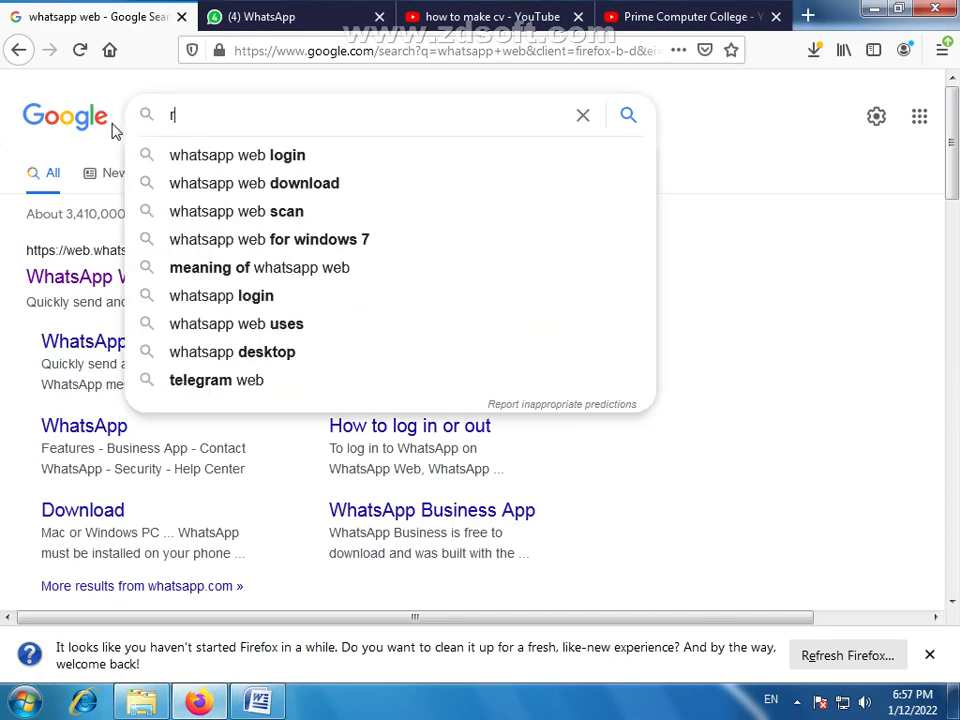
{"action": "key", "text": "BackSpace"}
{"action": "type", "text": "R"}
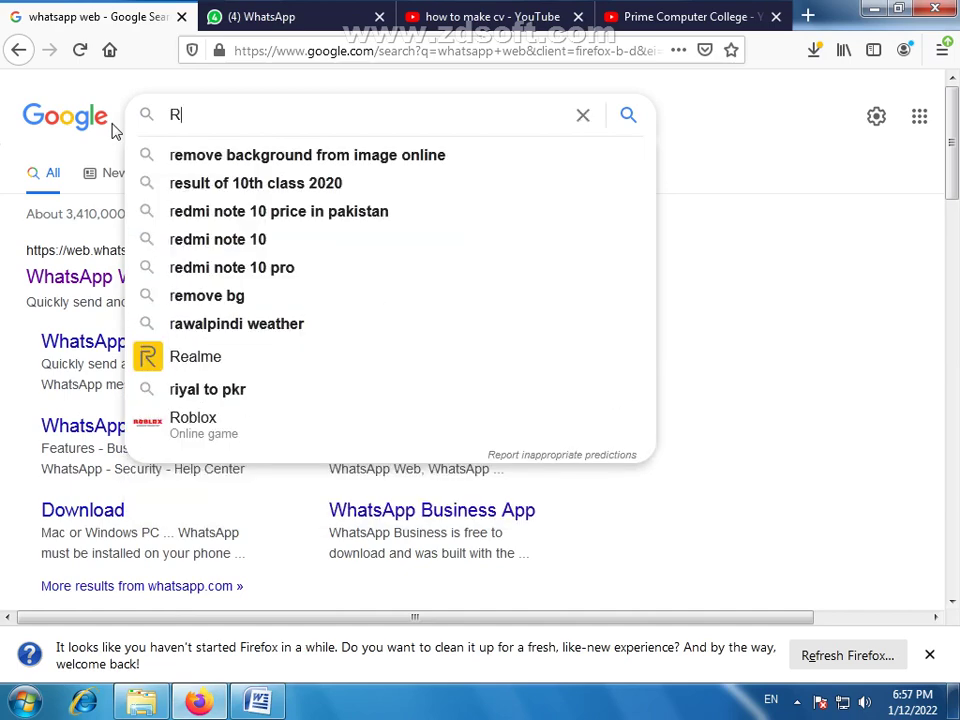
{"action": "type", "text": "esume"}
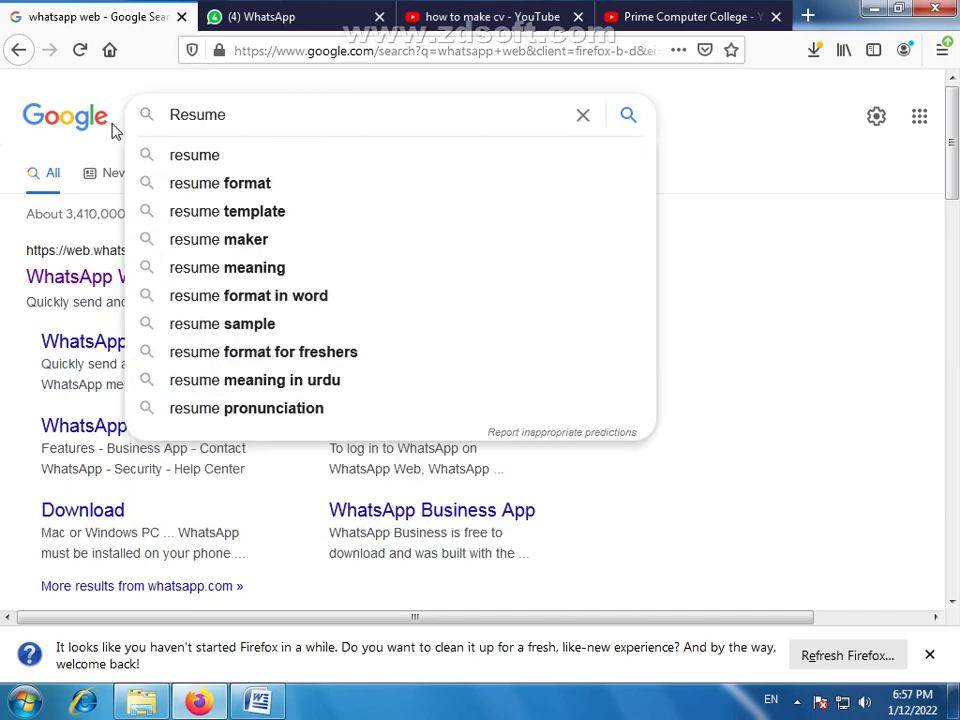
{"action": "type", "text": " o"}
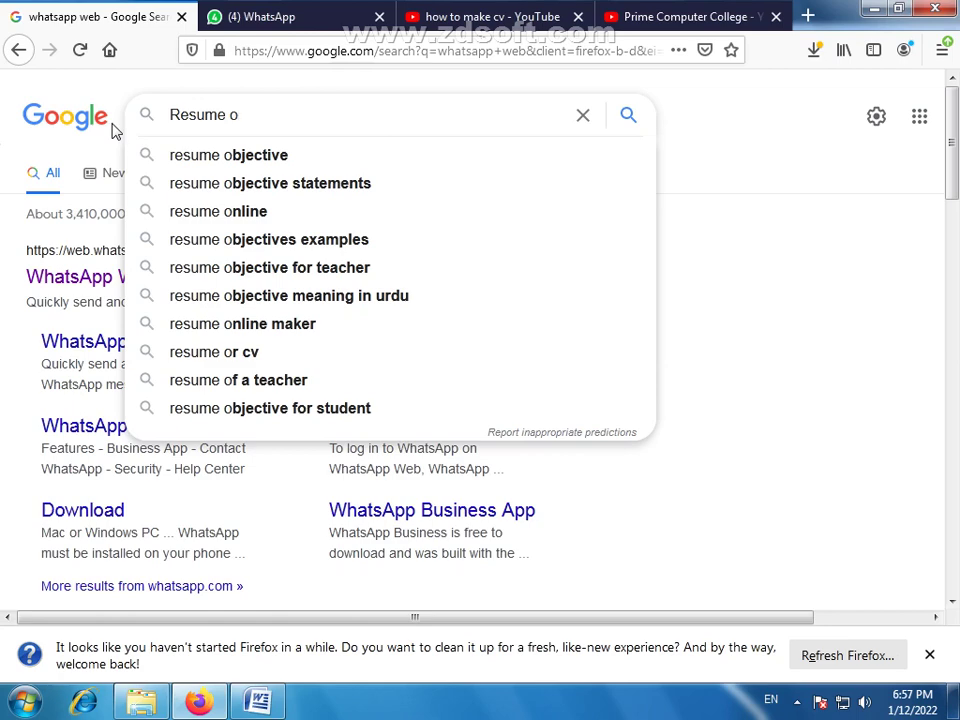
{"action": "key", "text": "Down"}
{"action": "type", "text": "o"}
{"action": "type", "text": "o"}
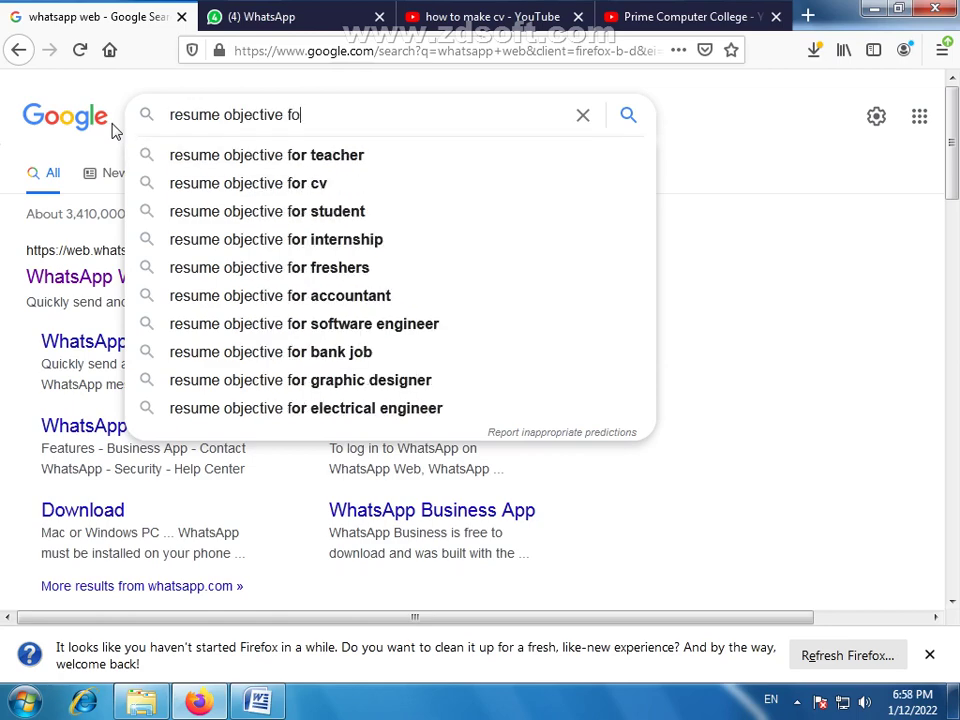
{"action": "key", "text": "Down"}
{"action": "key", "text": "Return"}
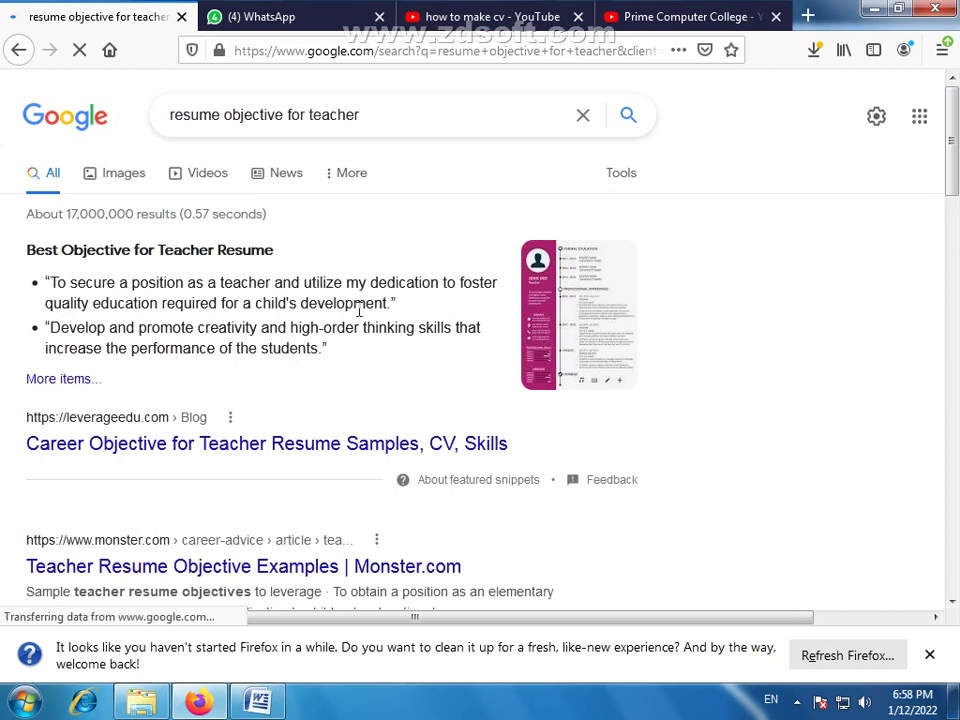
{"action": "left_click_drag", "start_coordinate": [390, 305], "coordinate": [52, 279]}
{"action": "key", "text": "ctrl+c"}
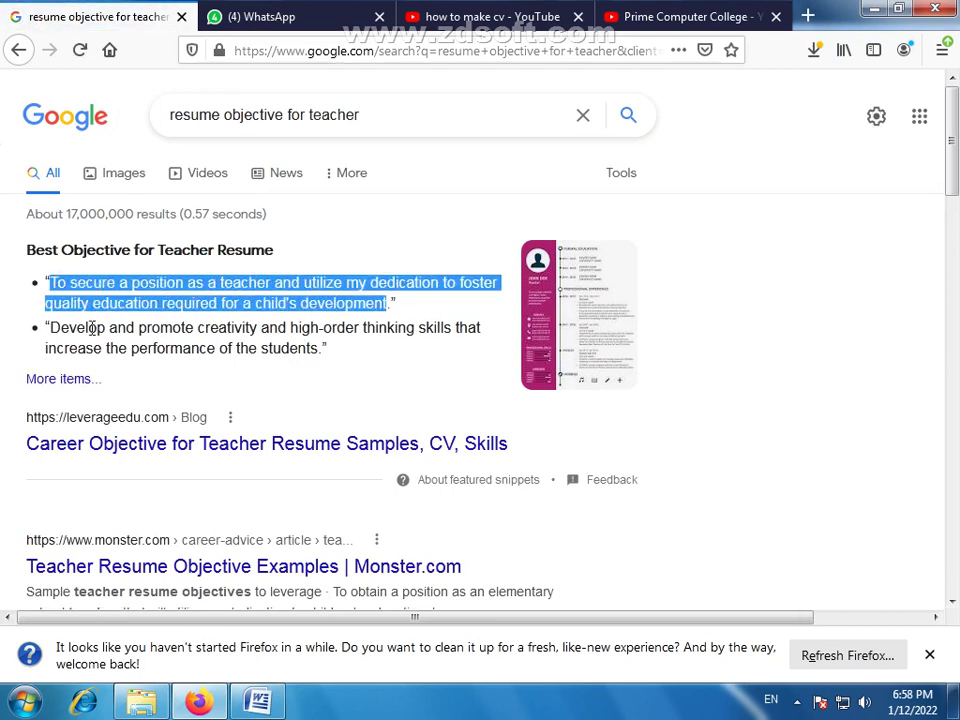
{"action": "left_click", "coordinate": [258, 702]}
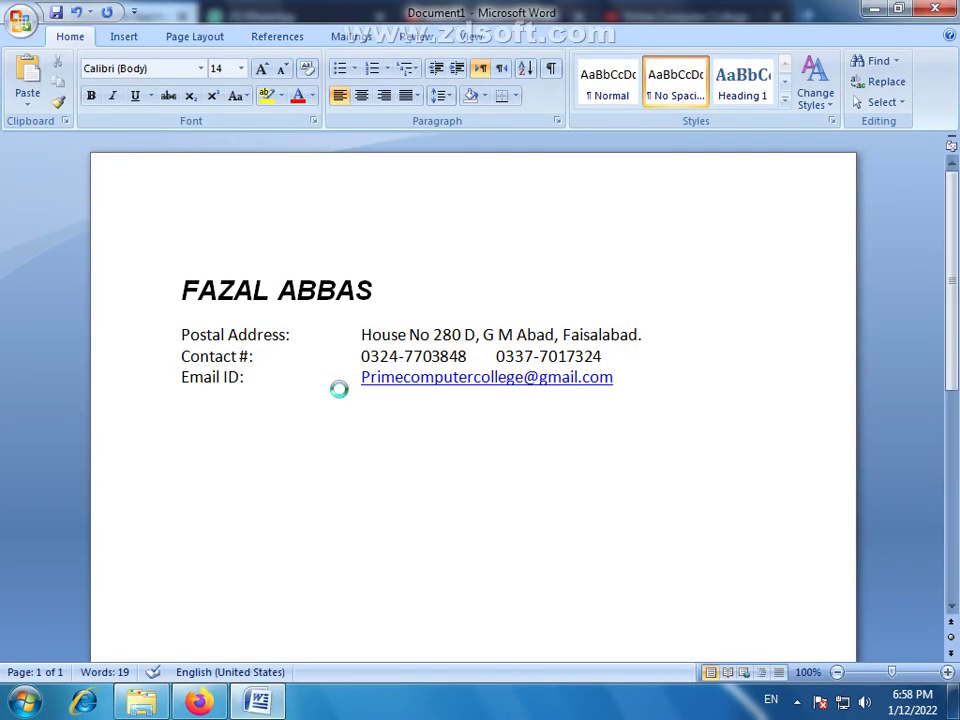
Paste the first and second sample objective sentences from Firefox into the résumé
{"action": "key", "text": "ctrl+v"}
{"action": "type", "text": "."}
{"action": "left_click", "coordinate": [199, 702]}
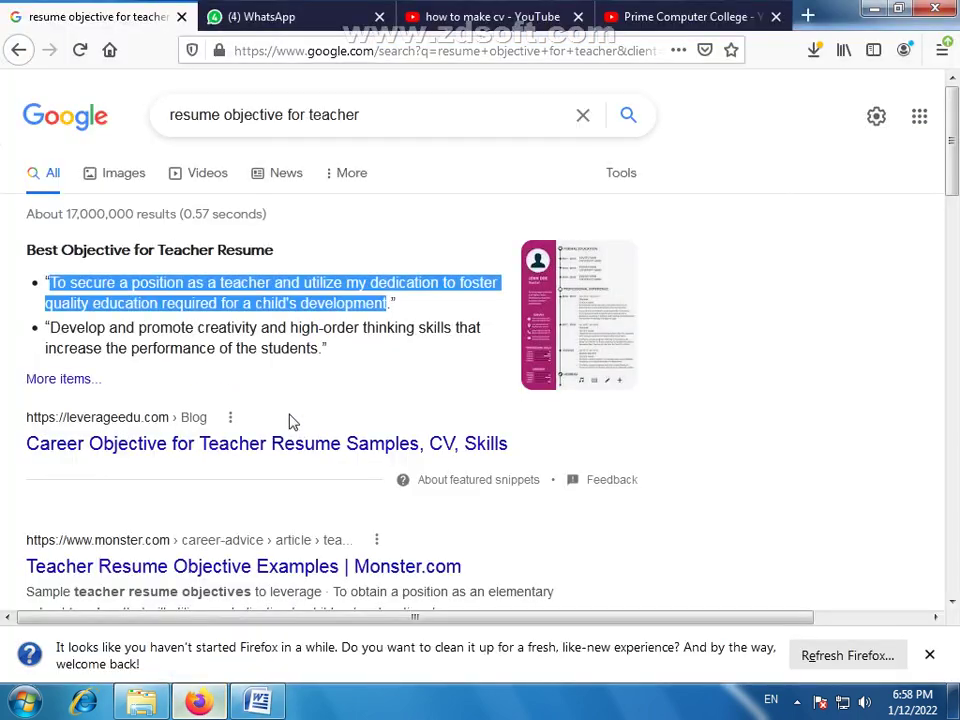
{"action": "left_click_drag", "start_coordinate": [318, 348], "coordinate": [105, 328]}
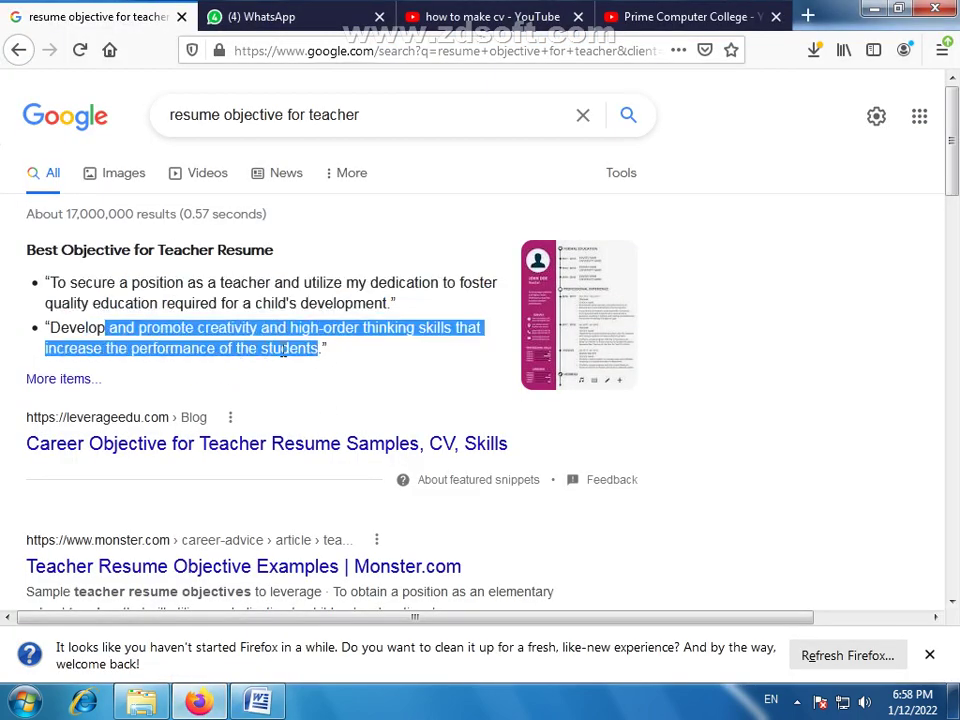
{"action": "left_click", "coordinate": [316, 347]}
{"action": "left_click_drag", "start_coordinate": [318, 348], "coordinate": [50, 328]}
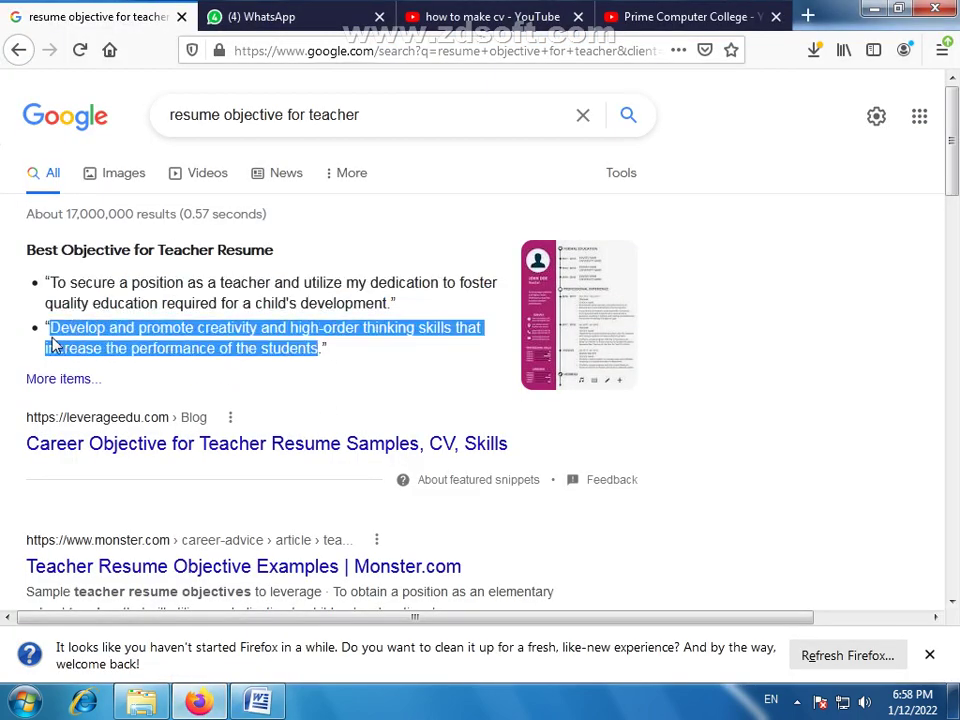
{"action": "key", "text": "ctrl+c"}
{"action": "key", "text": "alt+Tab"}
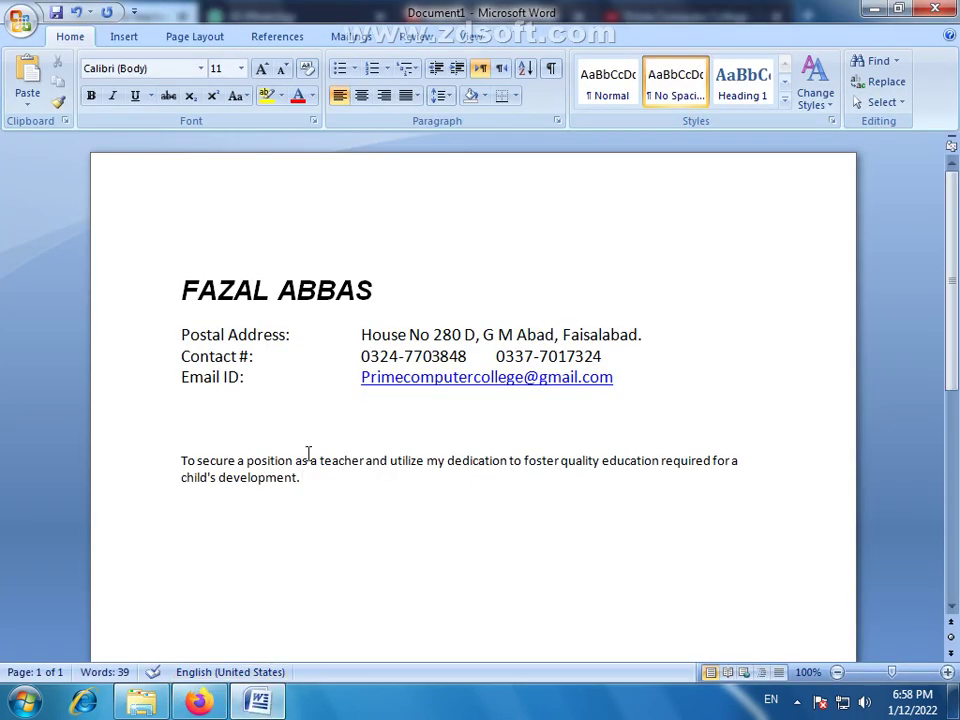
{"action": "key", "text": "ctrl+v"}
Enlarge the objective paragraph to 12 pt and justify it
{"action": "left_click_drag", "start_coordinate": [358, 495], "coordinate": [180, 455]}
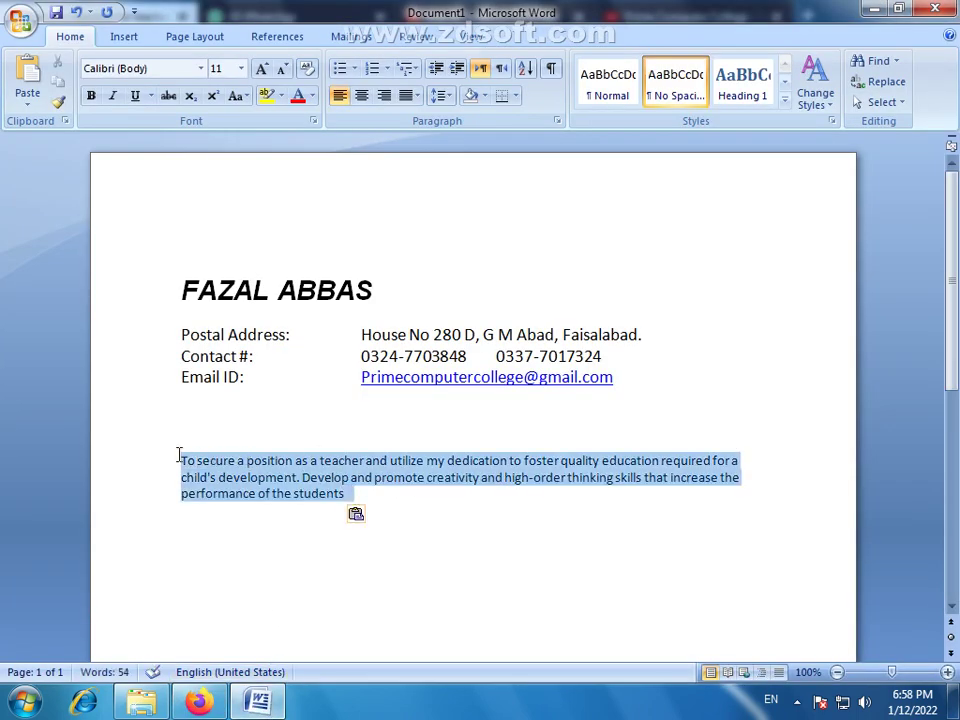
{"action": "left_click", "coordinate": [263, 70]}
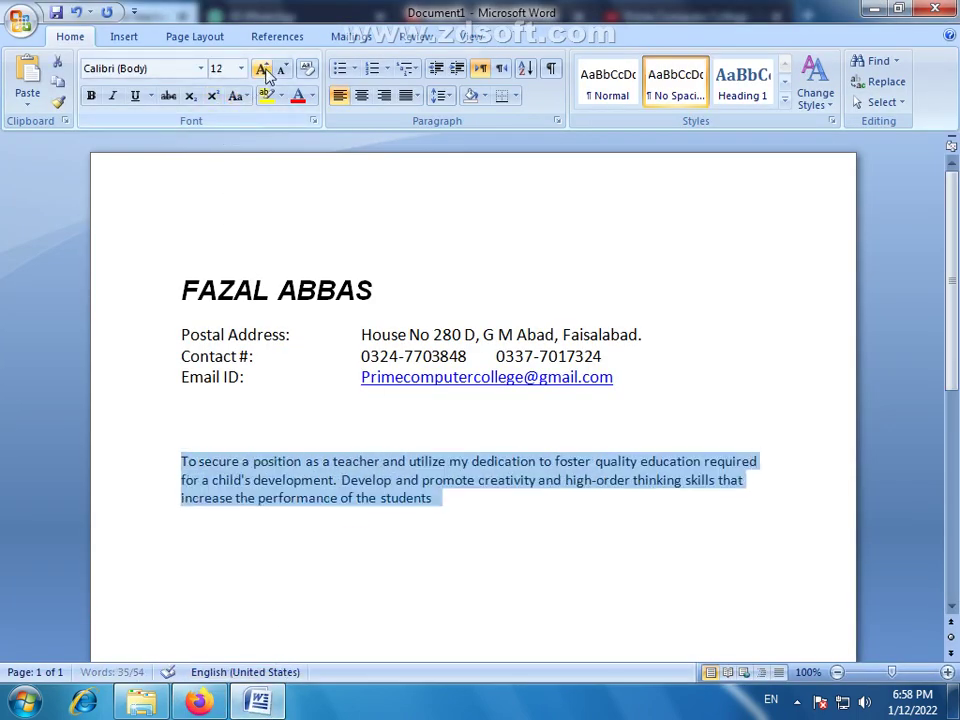
{"action": "left_click", "coordinate": [255, 439]}
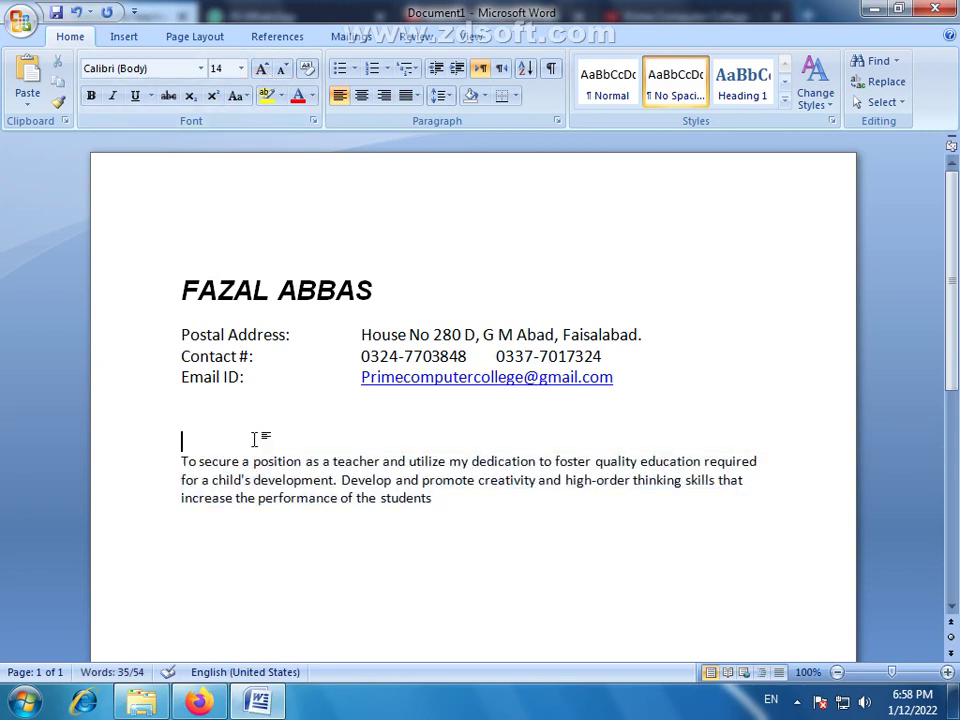
{"action": "left_click_drag", "start_coordinate": [463, 517], "coordinate": [208, 459]}
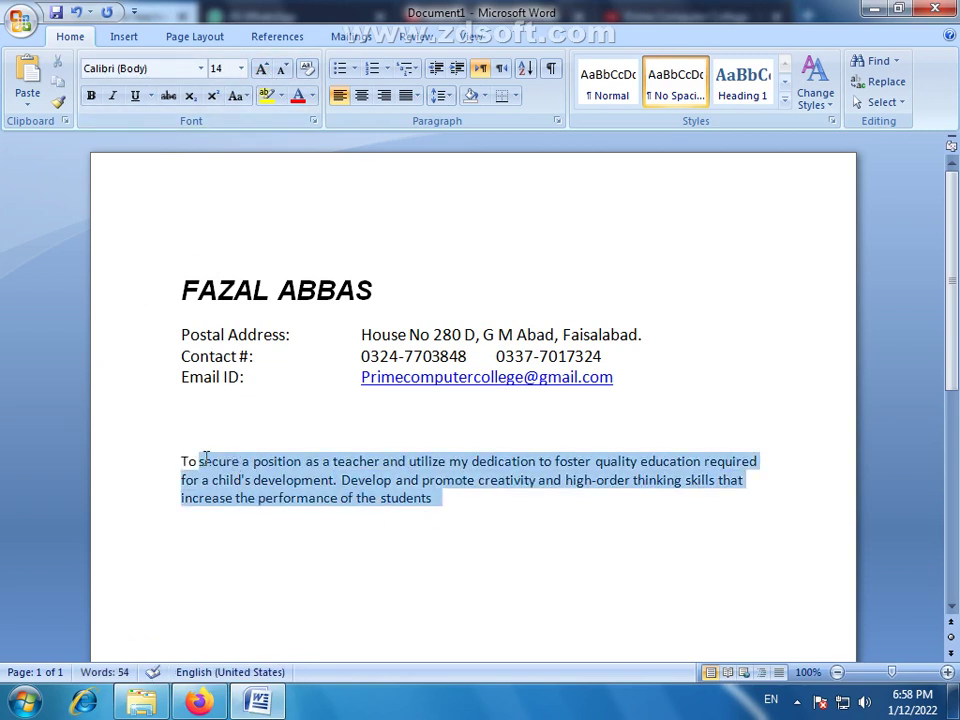
{"action": "left_click", "coordinate": [317, 508]}
{"action": "left_click", "coordinate": [433, 505]}
{"action": "type", "text": "."}
{"action": "key", "text": "BackSpace"}
{"action": "left_click_drag", "start_coordinate": [433, 505], "coordinate": [181, 461]}
{"action": "left_click", "coordinate": [417, 95]}
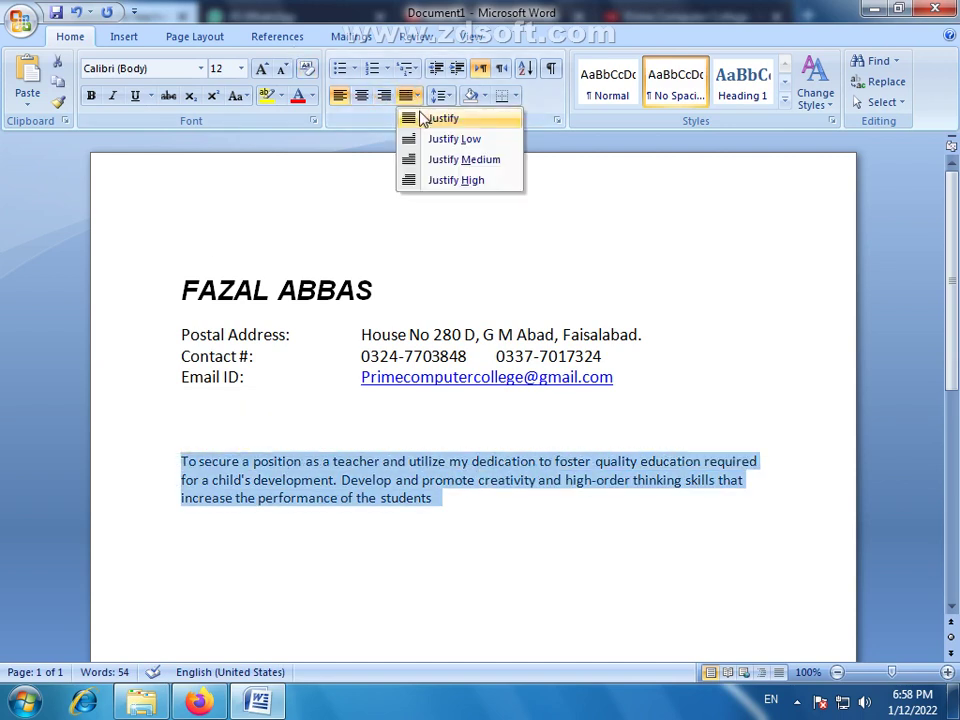
{"action": "left_click", "coordinate": [420, 118]}
{"action": "left_click", "coordinate": [434, 538]}
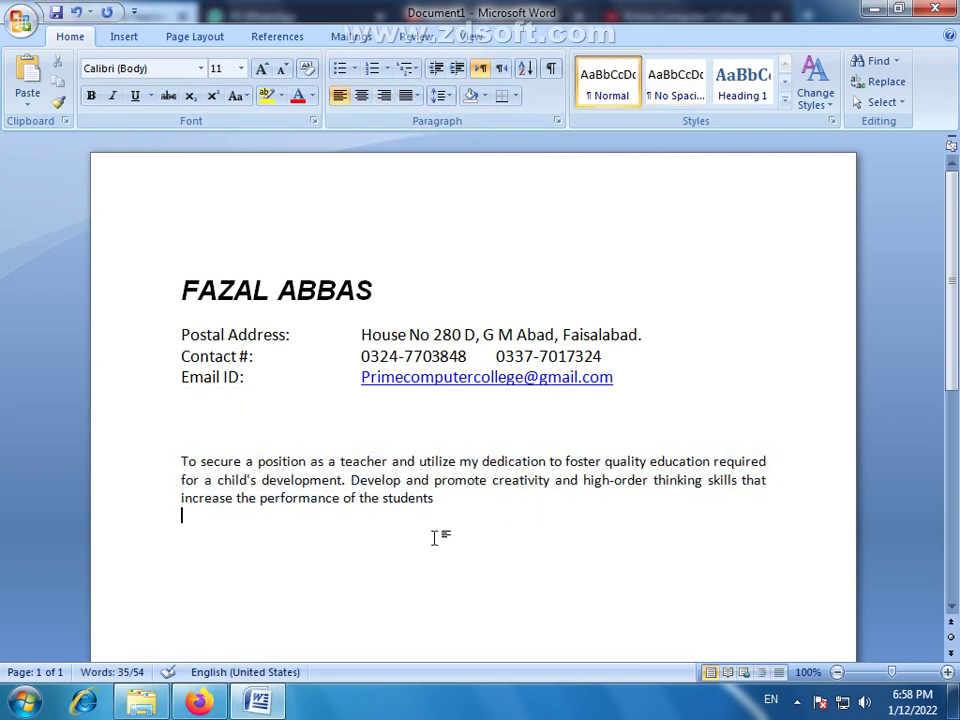
Place the insertion point on the blank line above the objective paragraph
{"action": "left_click", "coordinate": [197, 430]}
{"action": "left_click", "coordinate": [199, 525]}
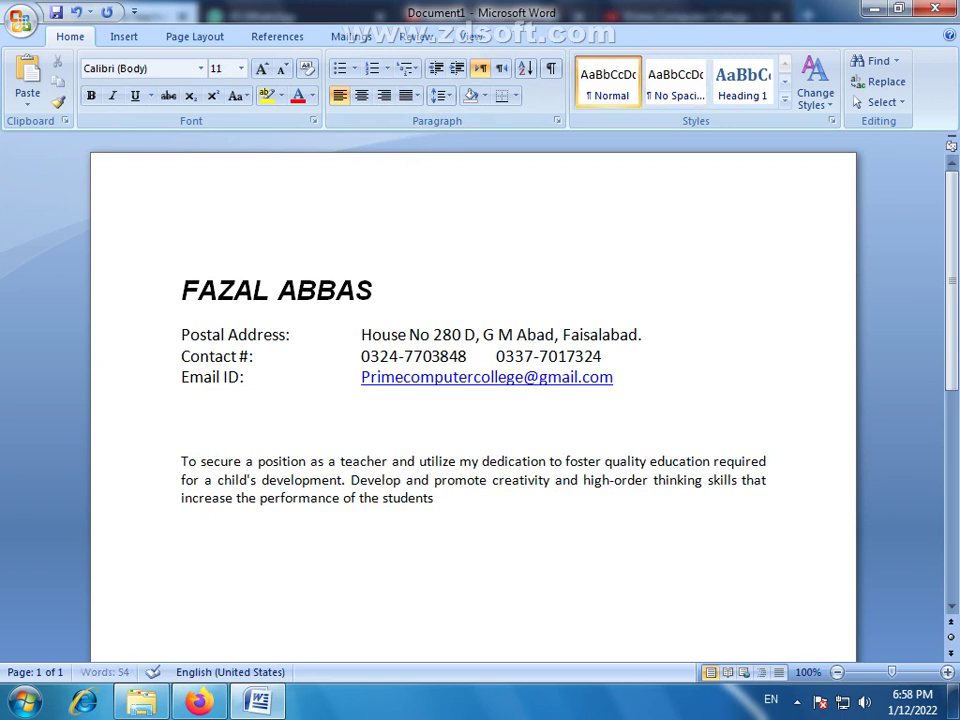
{"action": "left_click", "coordinate": [195, 422]}
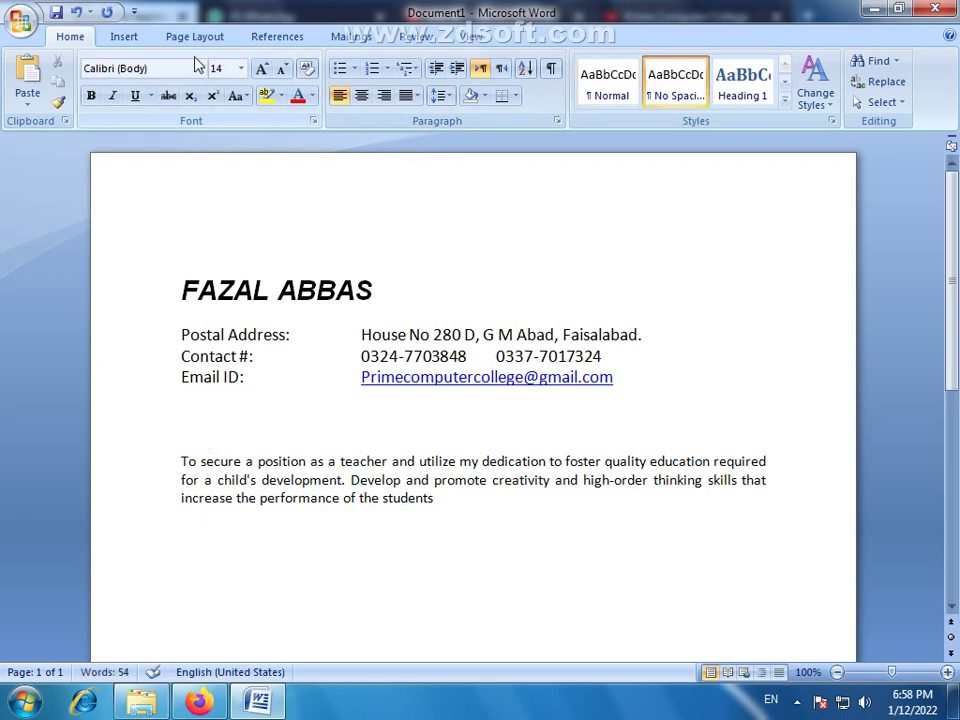
{"action": "left_click", "coordinate": [129, 44]}
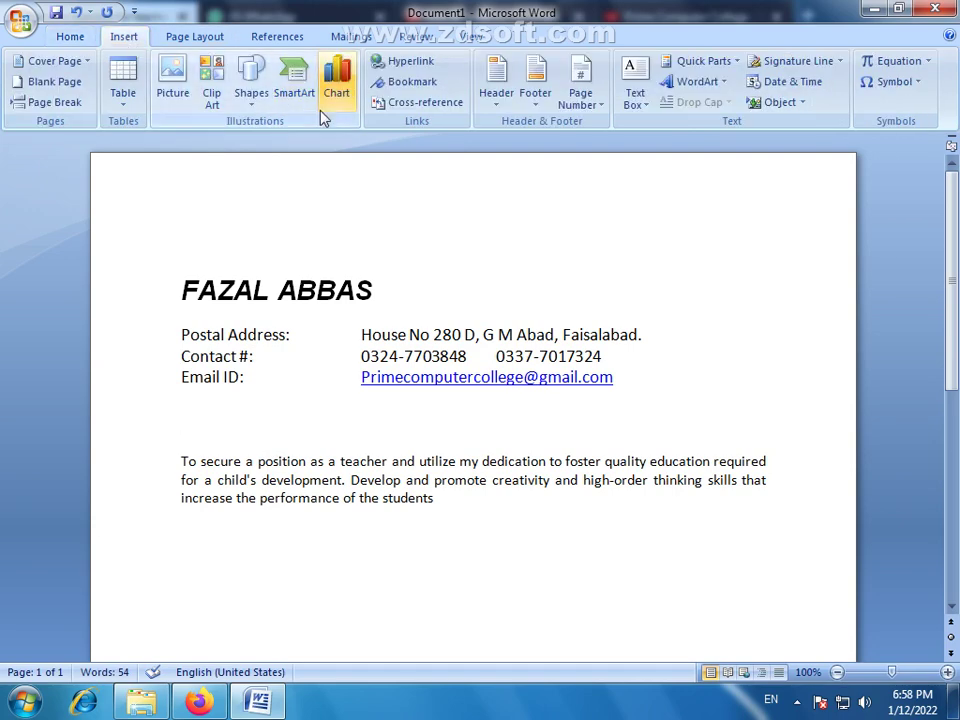
Draw a rectangle above the objective paragraph
{"action": "left_click", "coordinate": [249, 112]}
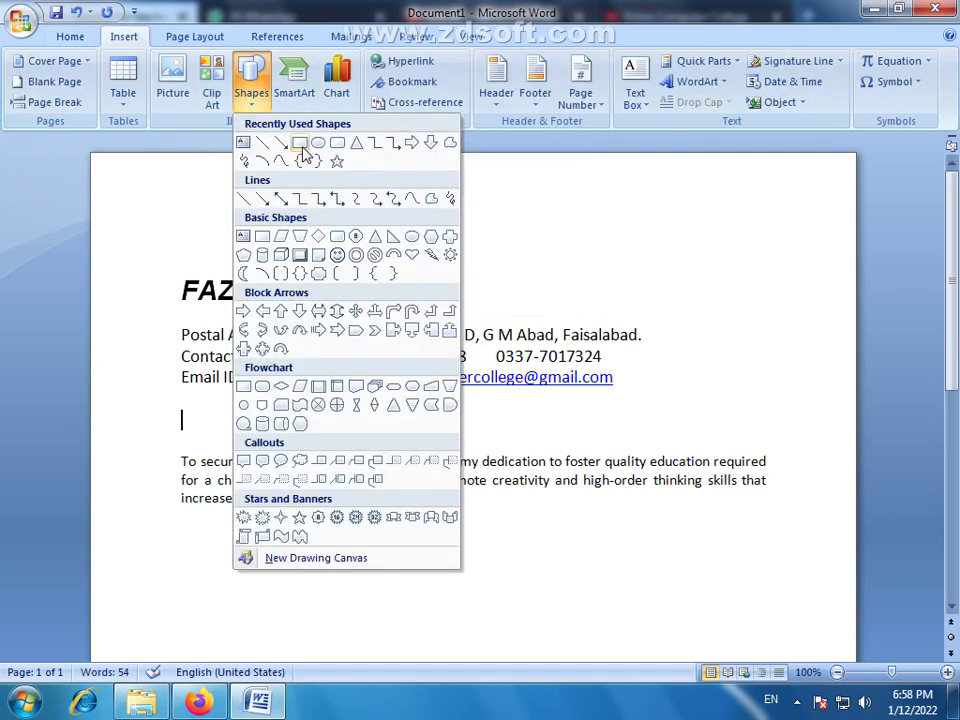
{"action": "left_click", "coordinate": [306, 155]}
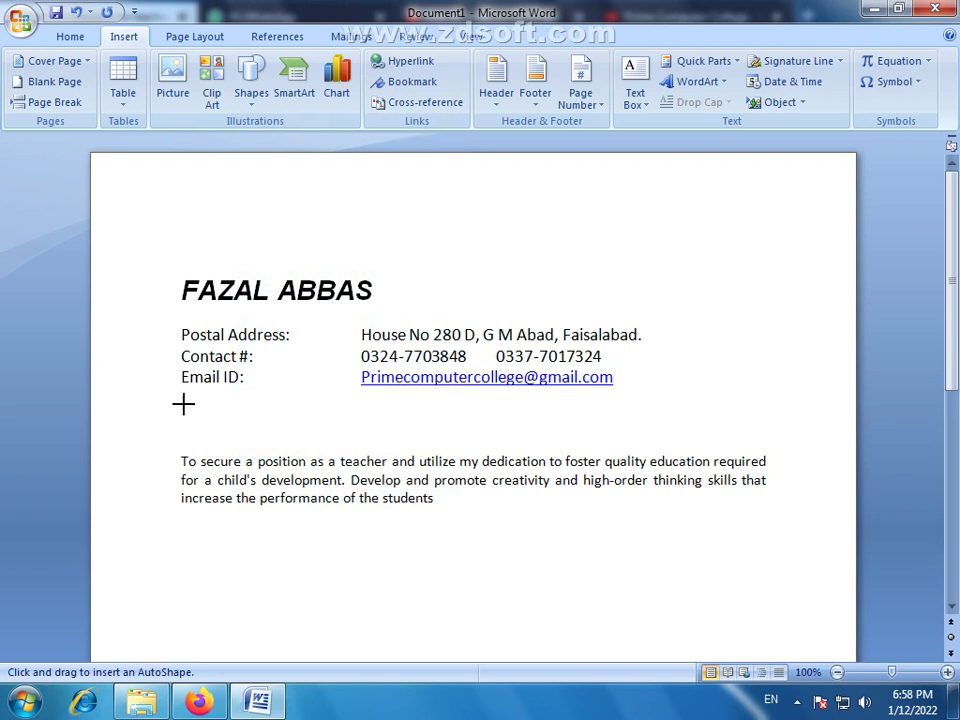
{"action": "left_click_drag", "start_coordinate": [182, 405], "coordinate": [366, 443]}
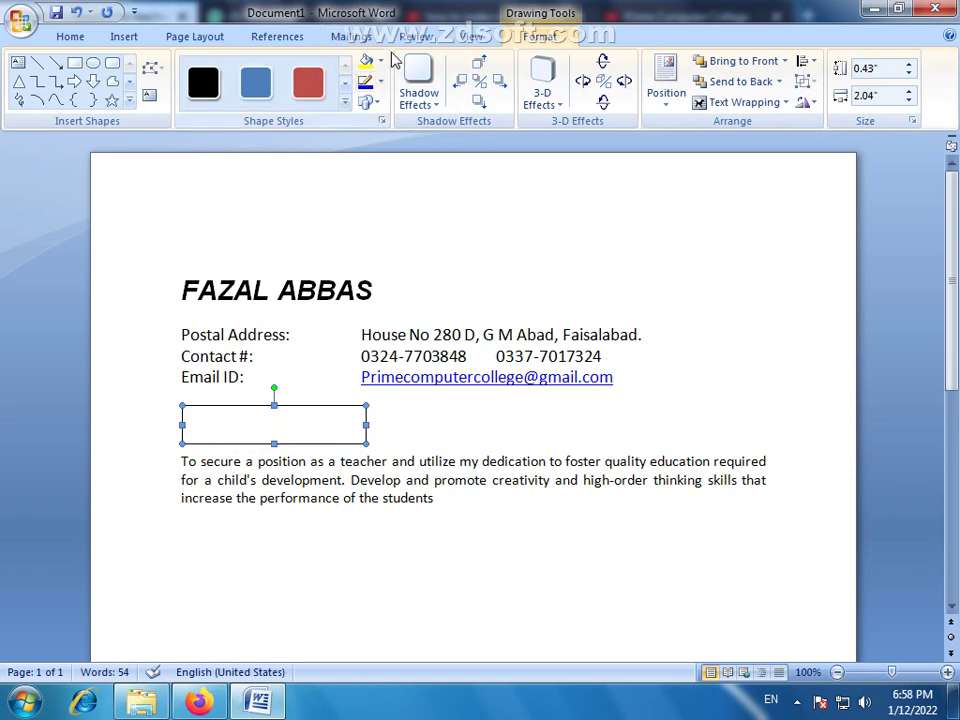
Fill the rectangle with a one-color horizontal gradient, lighter through the middle
{"action": "left_click", "coordinate": [381, 62]}
{"action": "mouse_move", "coordinate": [388, 290]}
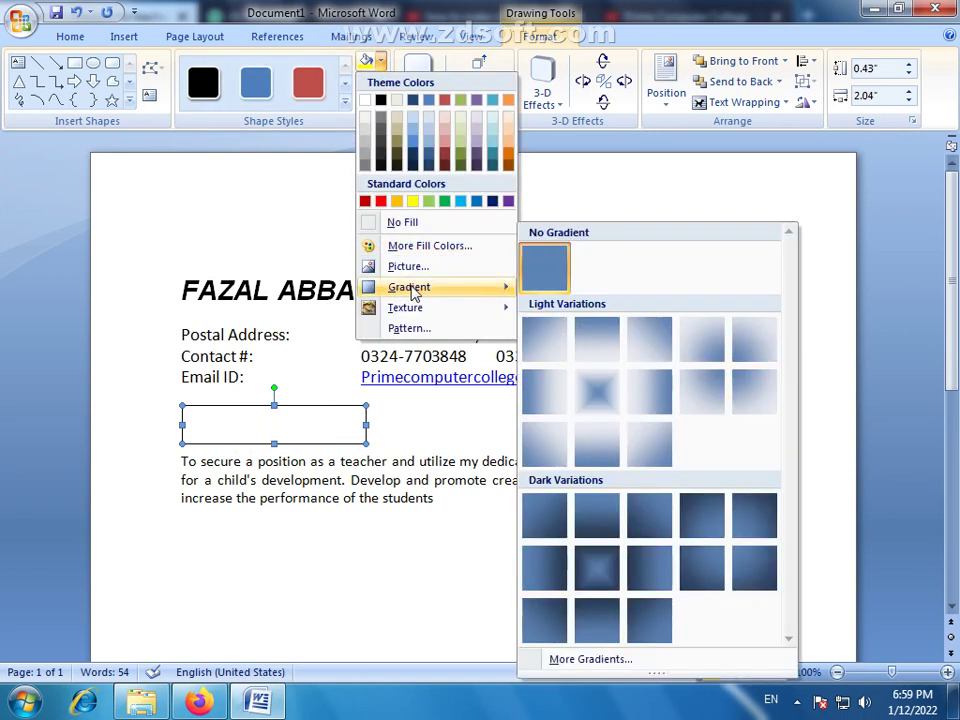
{"action": "left_click", "coordinate": [580, 659]}
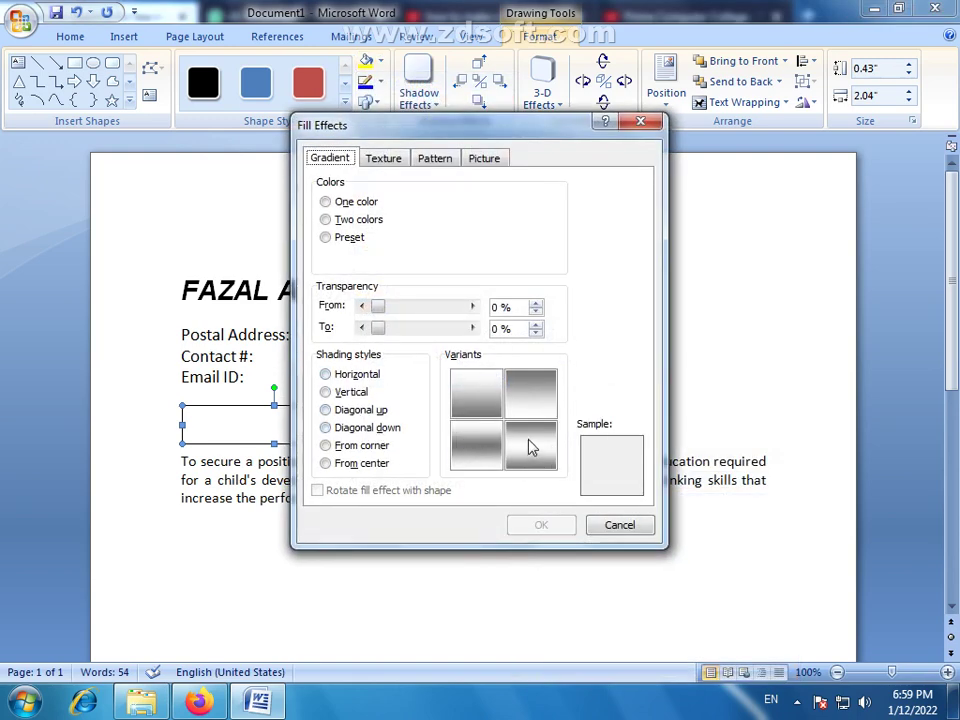
{"action": "left_click", "coordinate": [357, 374]}
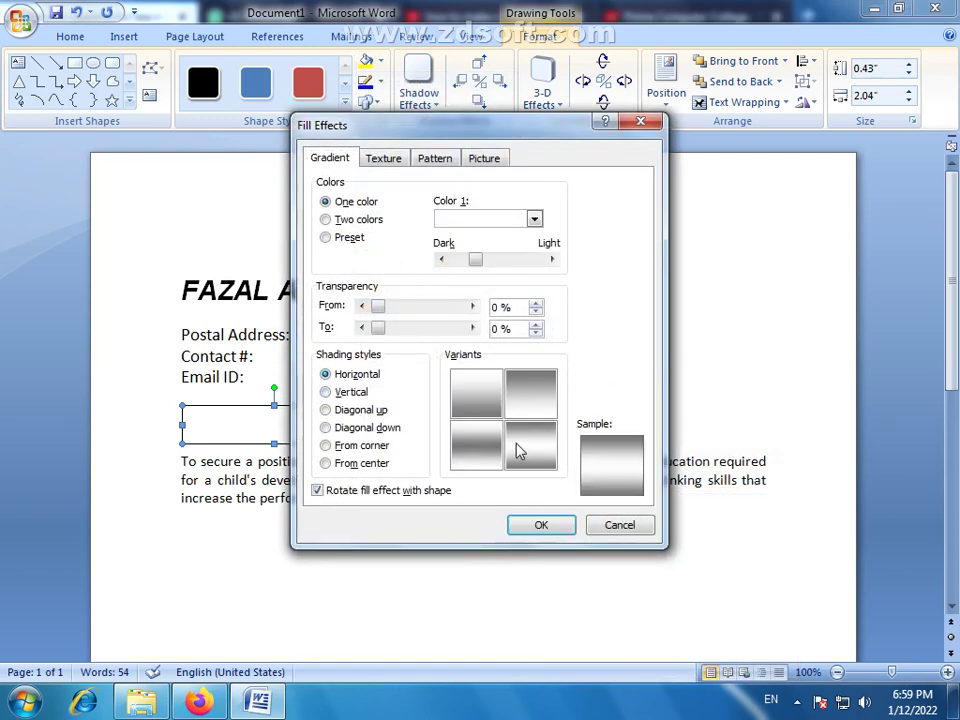
{"action": "left_click", "coordinate": [533, 460]}
{"action": "left_click", "coordinate": [545, 528]}
{"action": "right_click", "coordinate": [298, 436]}
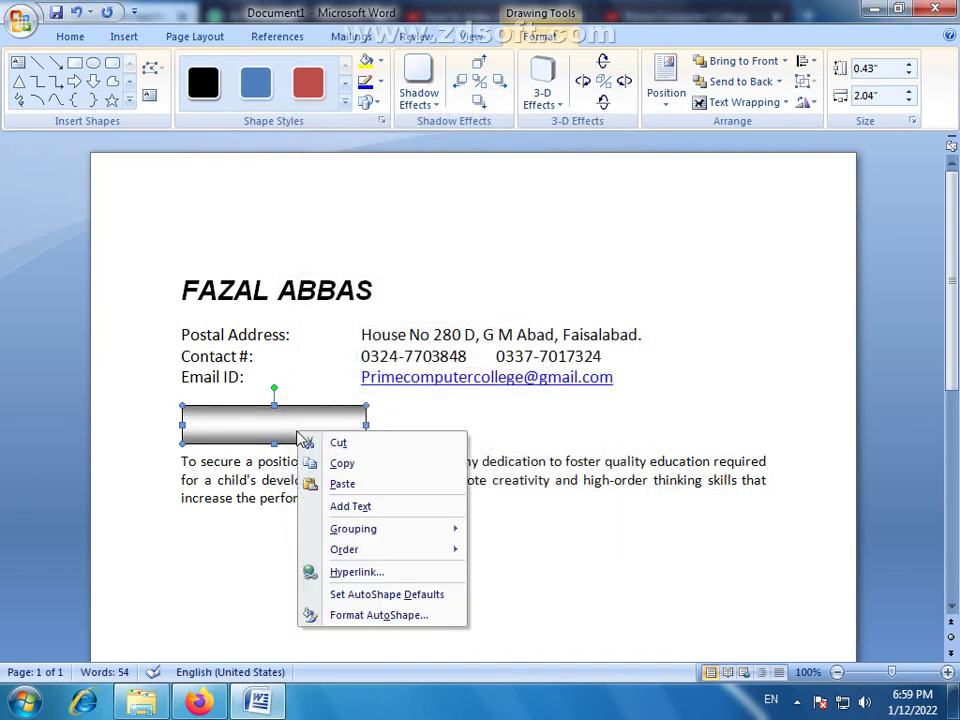
Type OBJECTIVE in the rectangle and format it 20 pt bold italic
{"action": "left_click", "coordinate": [366, 505]}
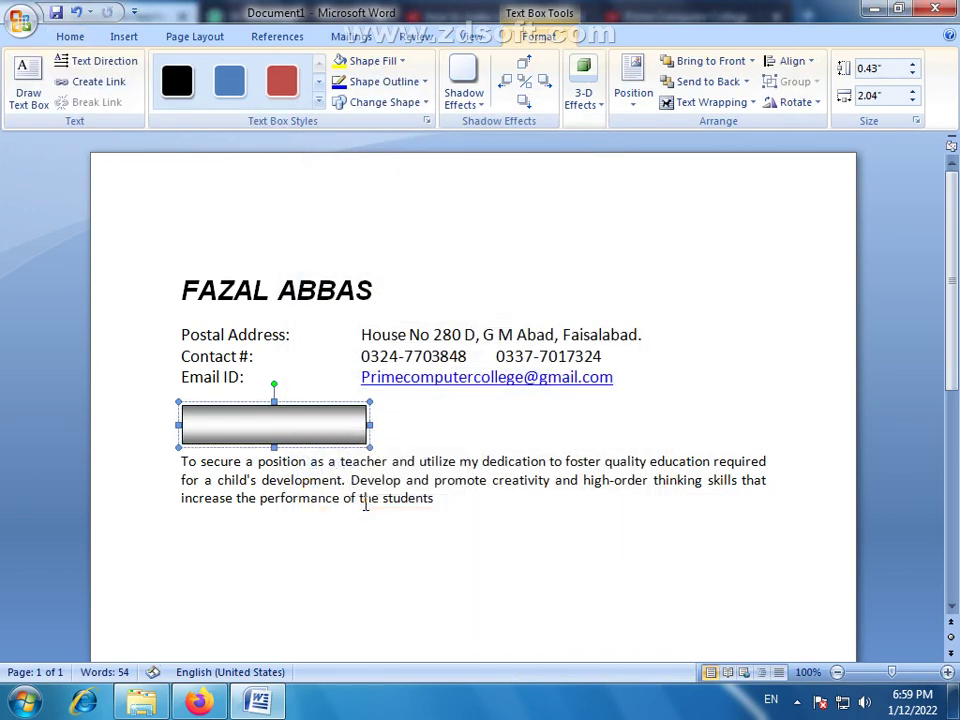
{"action": "type", "text": "OBJECTI"}
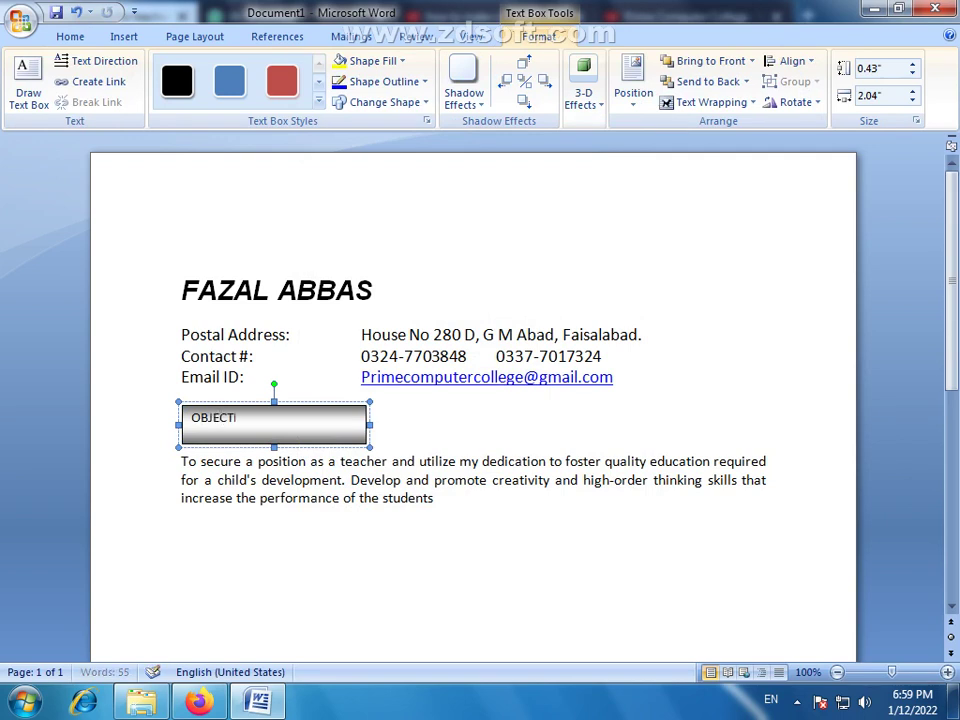
{"action": "type", "text": "VE"}
{"action": "double_click", "coordinate": [242, 437]}
{"action": "left_click", "coordinate": [74, 36]}
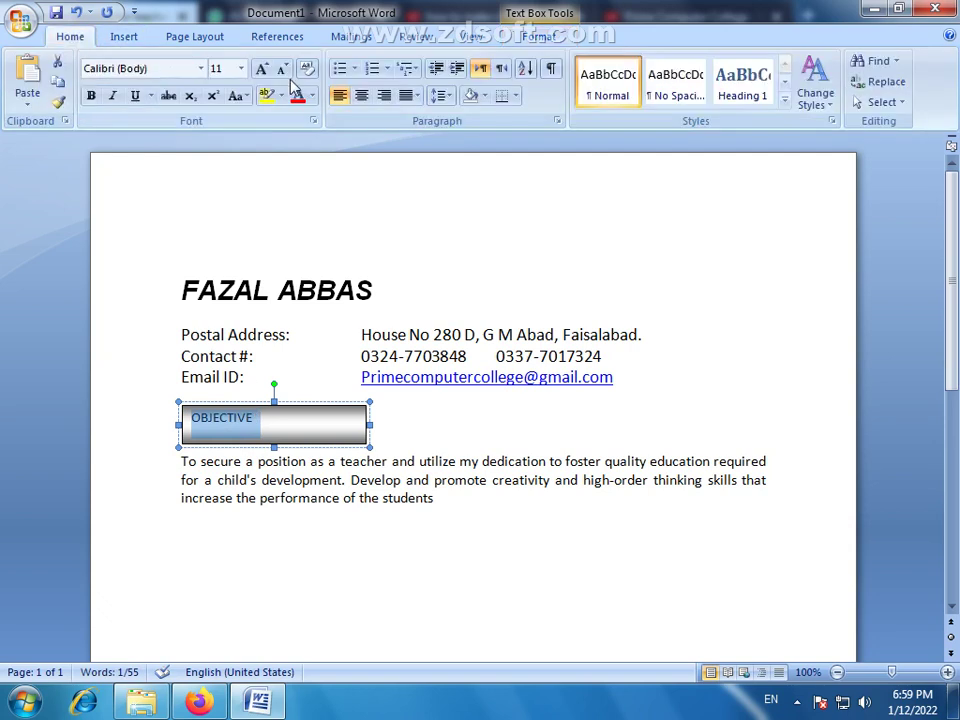
{"action": "left_click", "coordinate": [261, 68]}
{"action": "left_click", "coordinate": [261, 68]}
{"action": "left_click", "coordinate": [261, 68]}
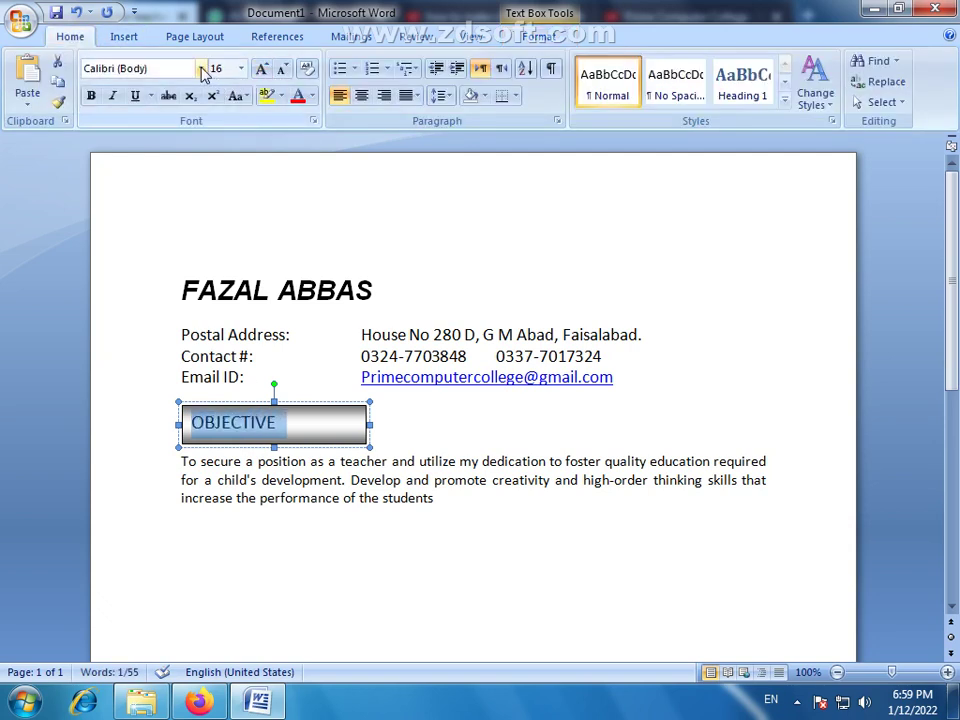
{"action": "left_click", "coordinate": [91, 96]}
{"action": "left_click", "coordinate": [112, 96]}
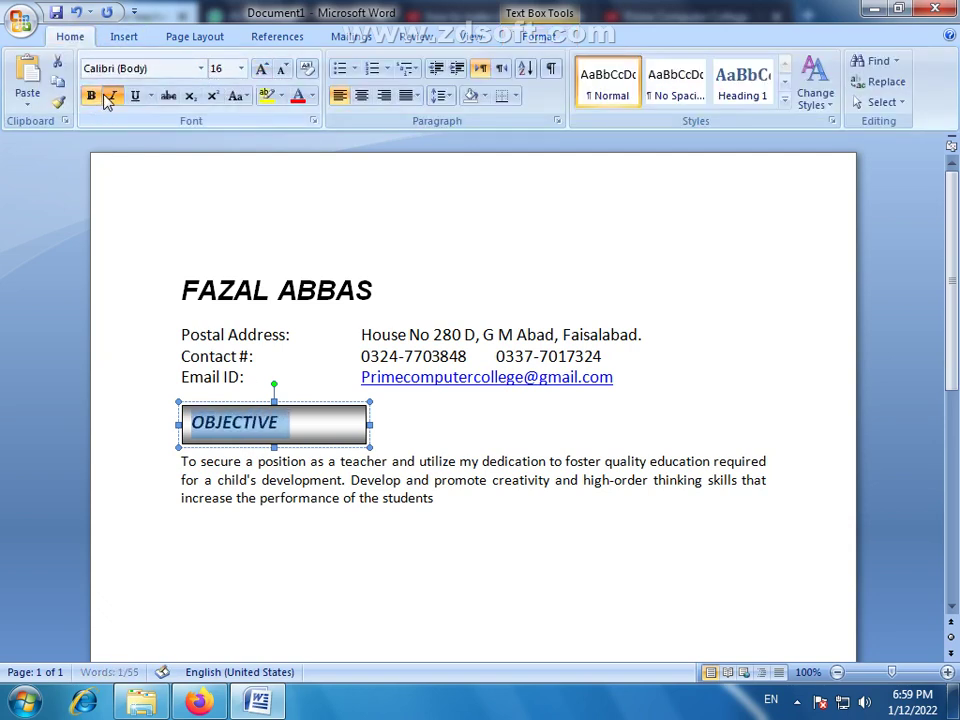
{"action": "left_click", "coordinate": [261, 68]}
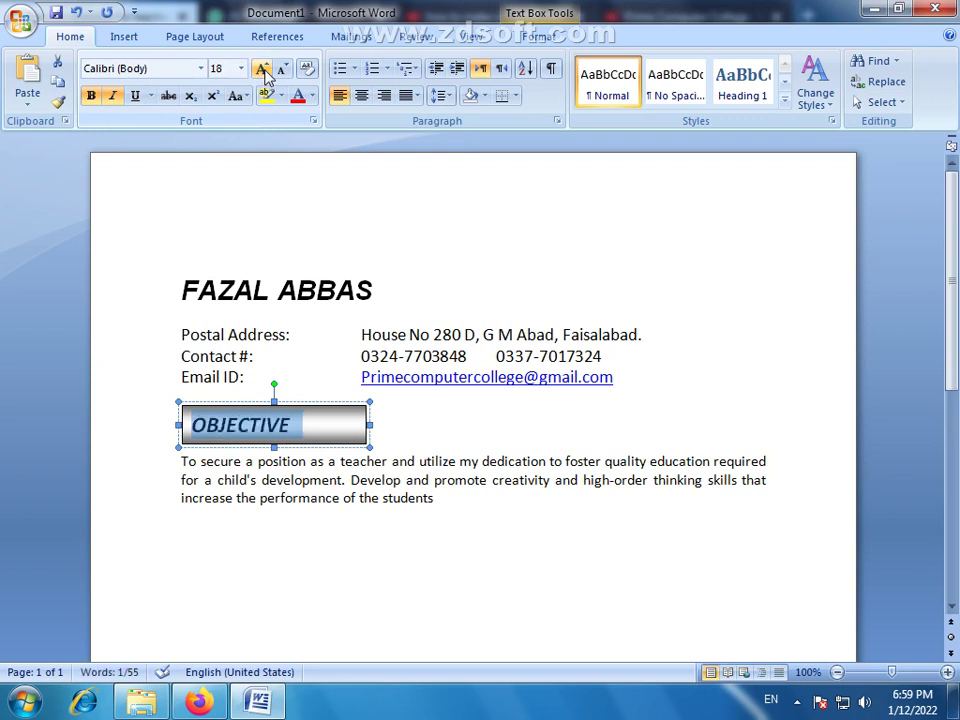
{"action": "left_click", "coordinate": [262, 69]}
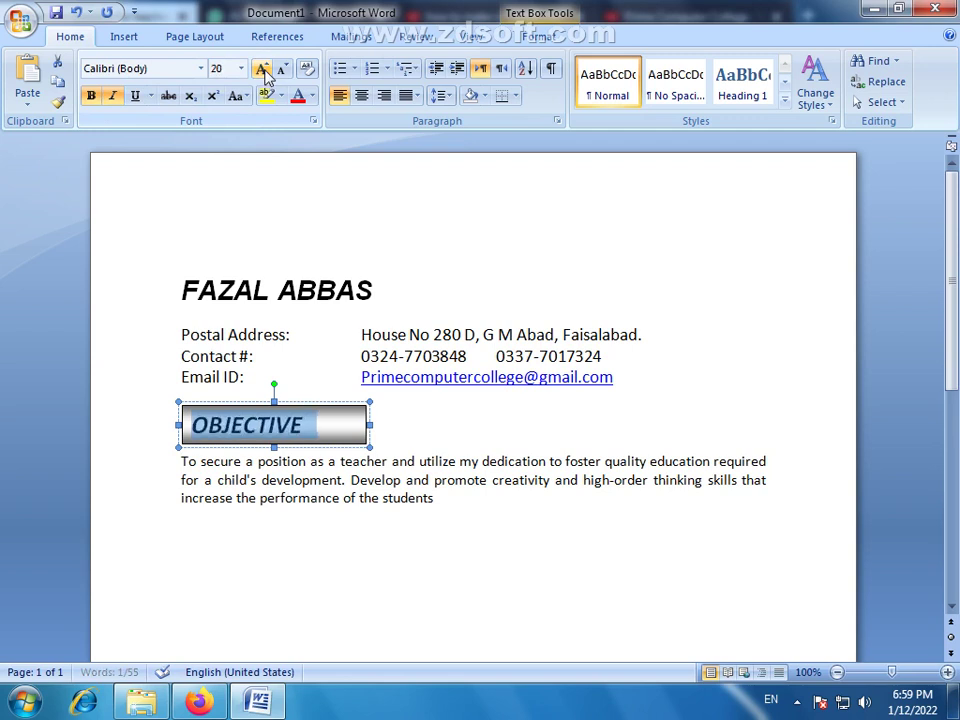
{"action": "left_click", "coordinate": [322, 553]}
{"action": "left_click", "coordinate": [328, 404]}
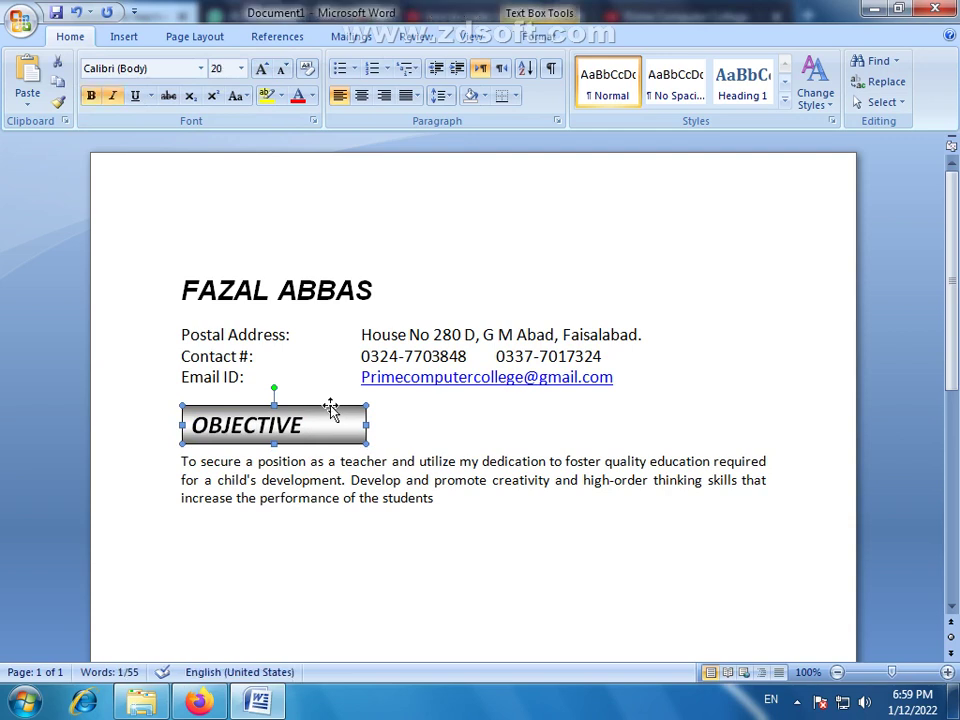
{"action": "left_click", "coordinate": [441, 499]}
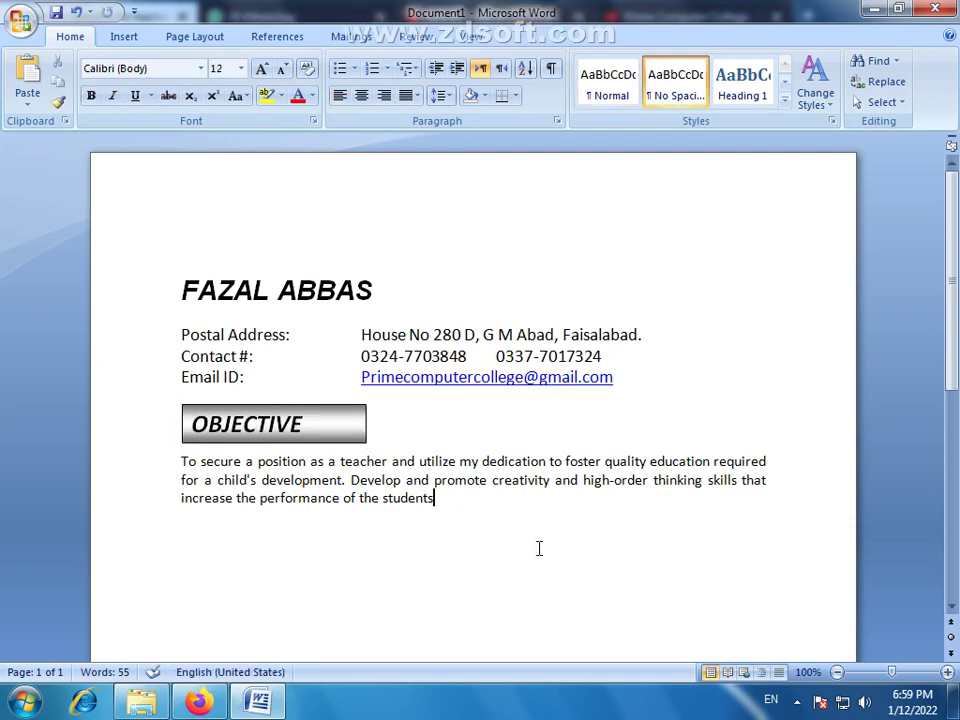
End the objective with a period and add a tab-aligned Name row with the applicant's name
{"action": "type", "text": "."}
{"action": "key", "text": "Return"}
{"action": "key", "text": "Return"}
{"action": "key", "text": "Return"}
{"action": "type", "text": "n"}
{"action": "key", "text": "BackSpace"}
{"action": "type", "text": "Name:"}
{"action": "key", "text": "Tab"}
{"action": "key", "text": "BackSpace"}
{"action": "key", "text": "Tab"}
{"action": "key", "text": "Tab"}
{"action": "type", "text": ":"}
{"action": "key", "text": "Tab"}
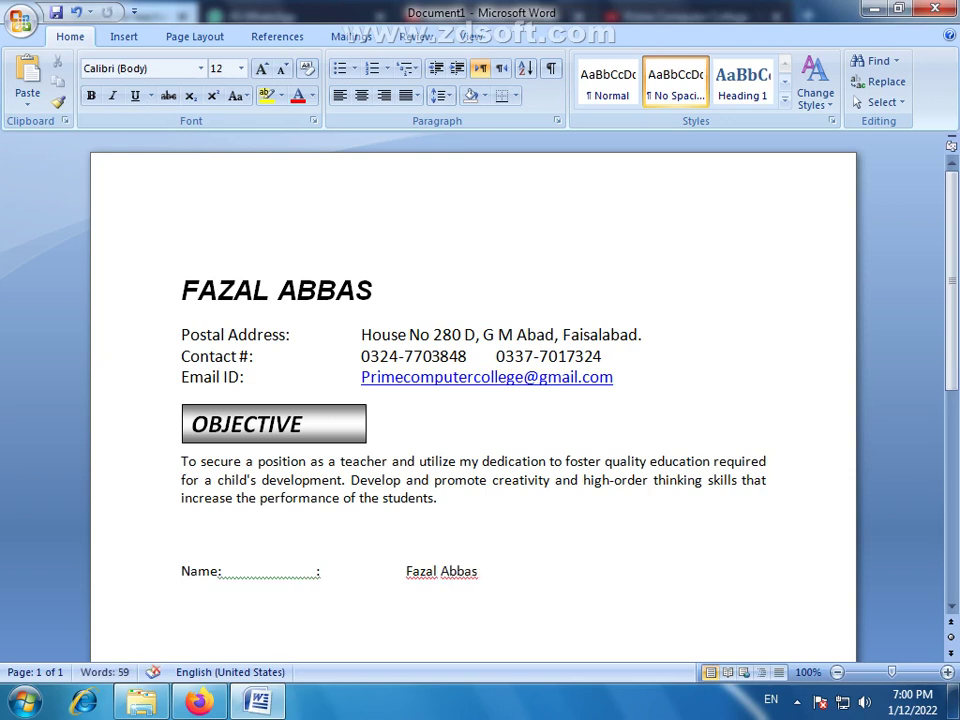
Add a tab-aligned Father Name row with the father's name, then start the Date of Birth label
{"action": "type", "text": "Father Name:"}
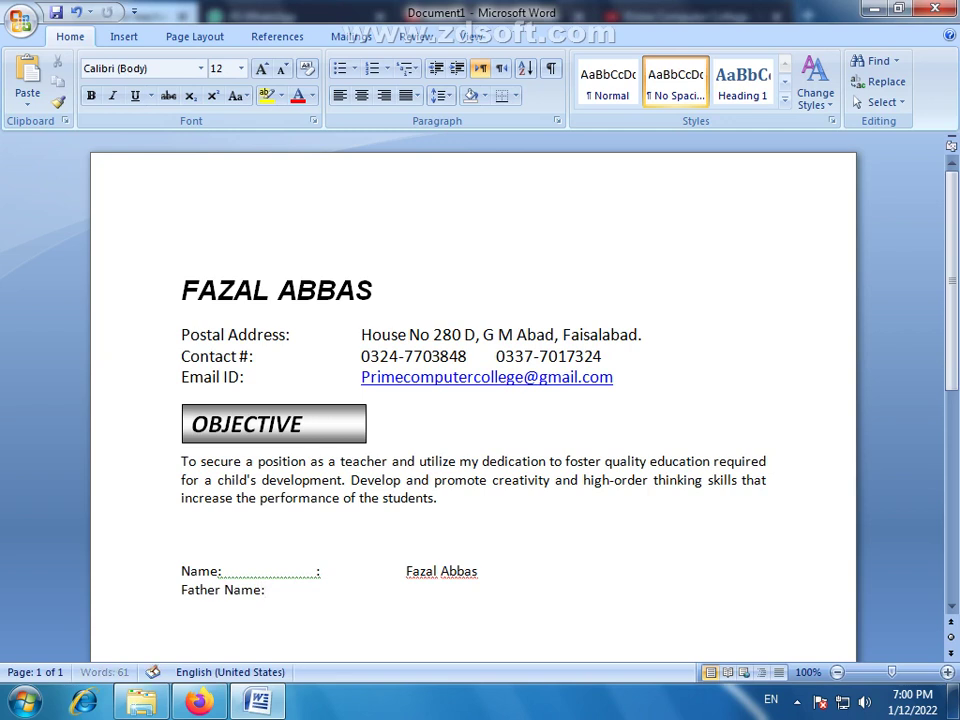
{"action": "key", "text": "Tab"}
{"action": "type", "text": ":"}
{"action": "key", "text": "Tab"}
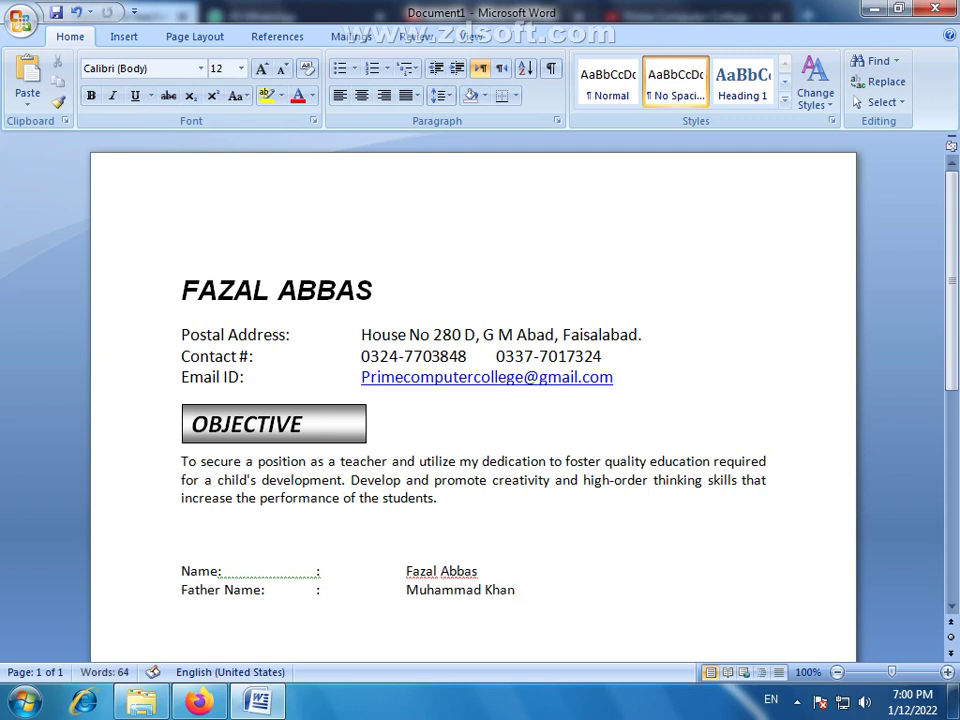
{"action": "key", "text": "Return"}
{"action": "type", "text": "Dat"}
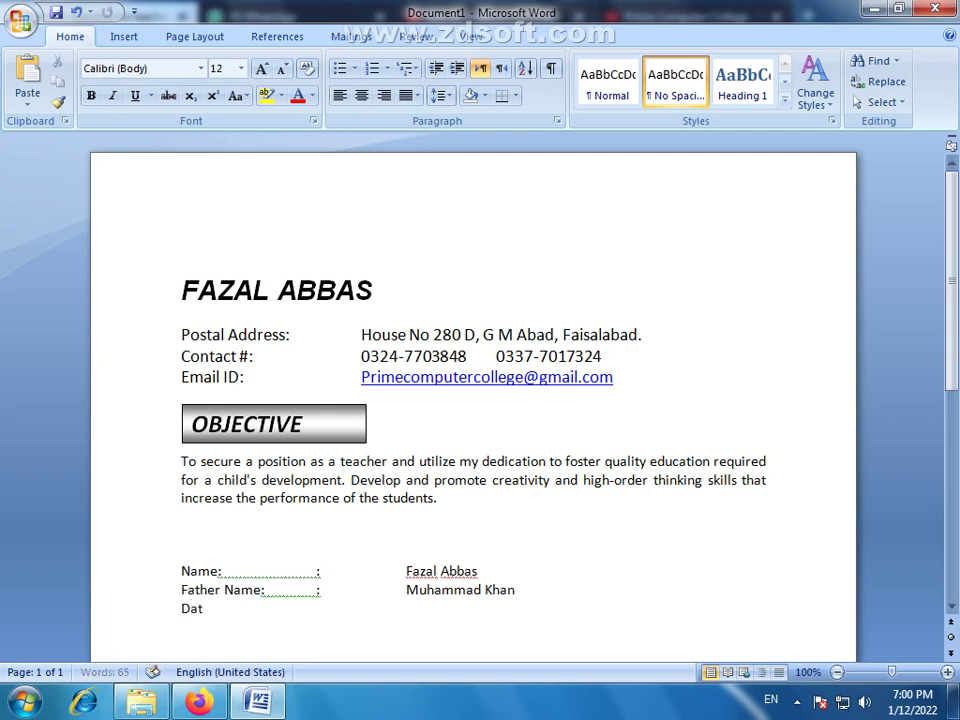
{"action": "type", "text": "e of Birth"}
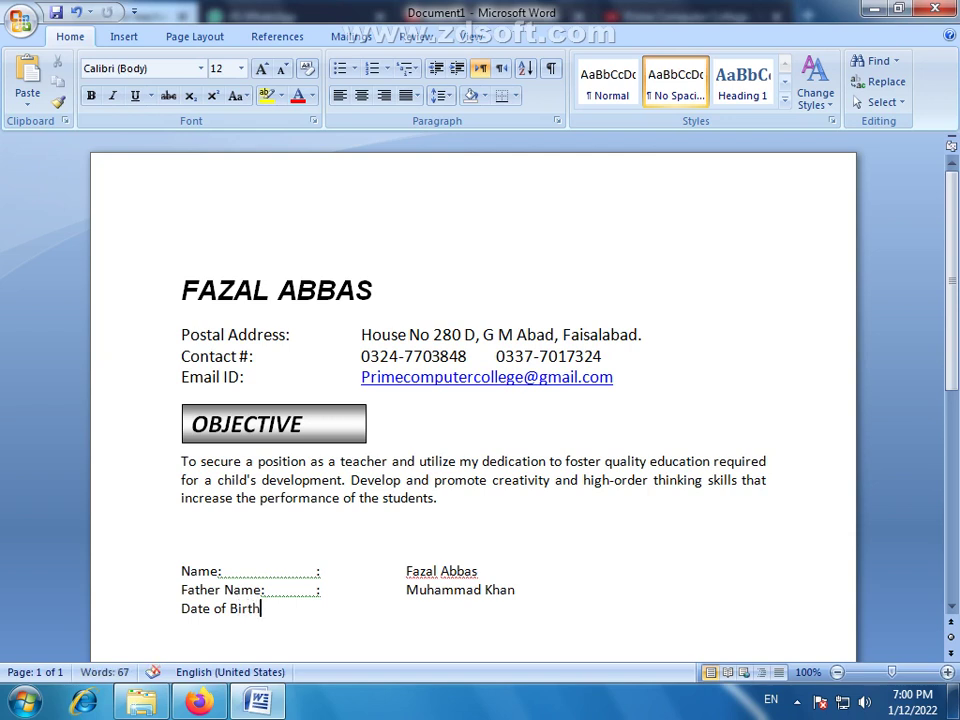
{"action": "type", "text": ":"}
{"action": "key", "text": "Tab"}
Delete the extra colons after the Name, Father Name and Date of Birth labels
{"action": "left_click", "coordinate": [221, 570]}
{"action": "key", "text": "BackSpace"}
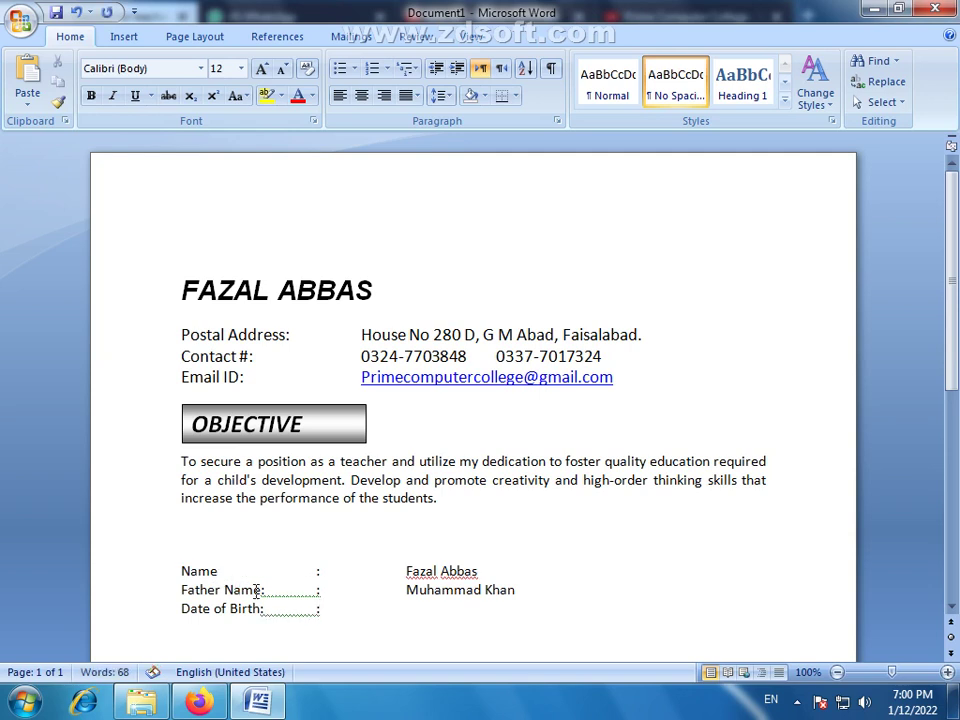
{"action": "left_click", "coordinate": [264, 589]}
{"action": "key", "text": "BackSpace"}
{"action": "left_click", "coordinate": [265, 609]}
{"action": "key", "text": "BackSpace"}
Fill in the birth date and add a tab-aligned CNIC row with the ID number
{"action": "left_click", "coordinate": [340, 614]}
{"action": "key", "text": "Tab"}
{"action": "key", "text": "Tab"}
{"action": "type", "text": "02"}
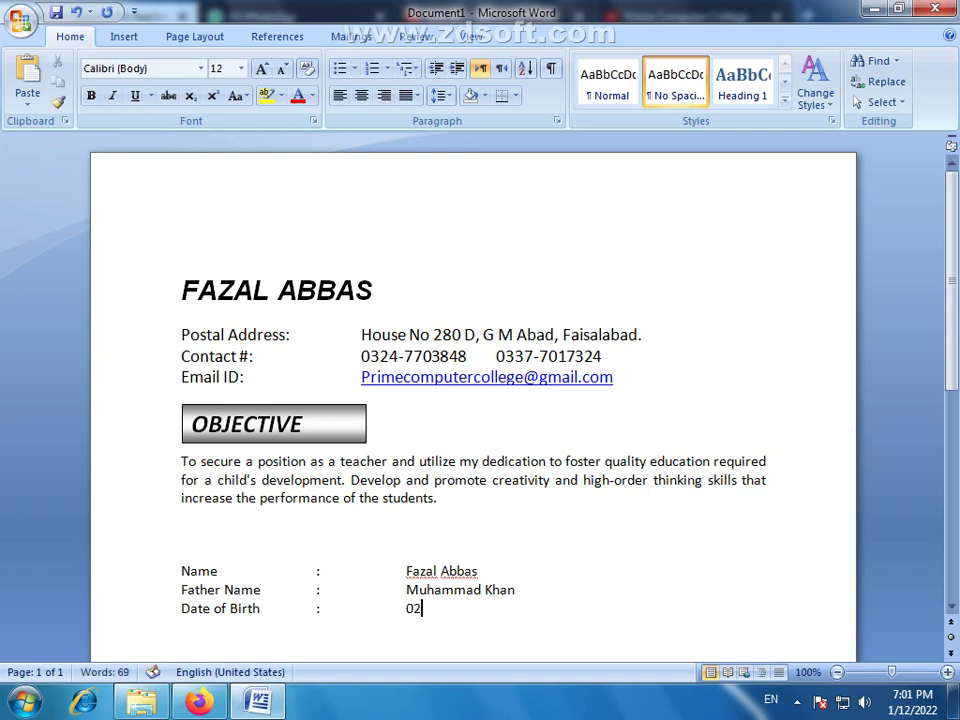
{"action": "type", "text": "-04-2002"}
{"action": "key", "text": "Return"}
{"action": "type", "text": "CNI"}
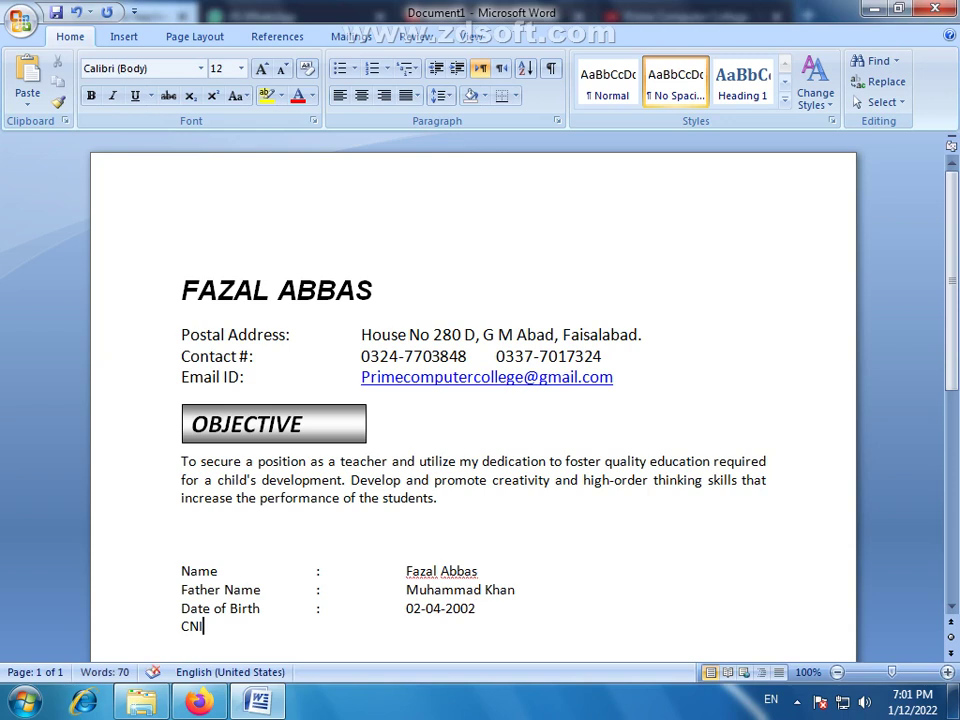
{"action": "type", "text": "C"}
{"action": "key", "text": "Tab"}
{"action": "key", "text": "Tab"}
{"action": "key", "text": "Tab"}
{"action": "type", "text": ":"}
{"action": "key", "text": "Tab"}
{"action": "key", "text": "Tab"}
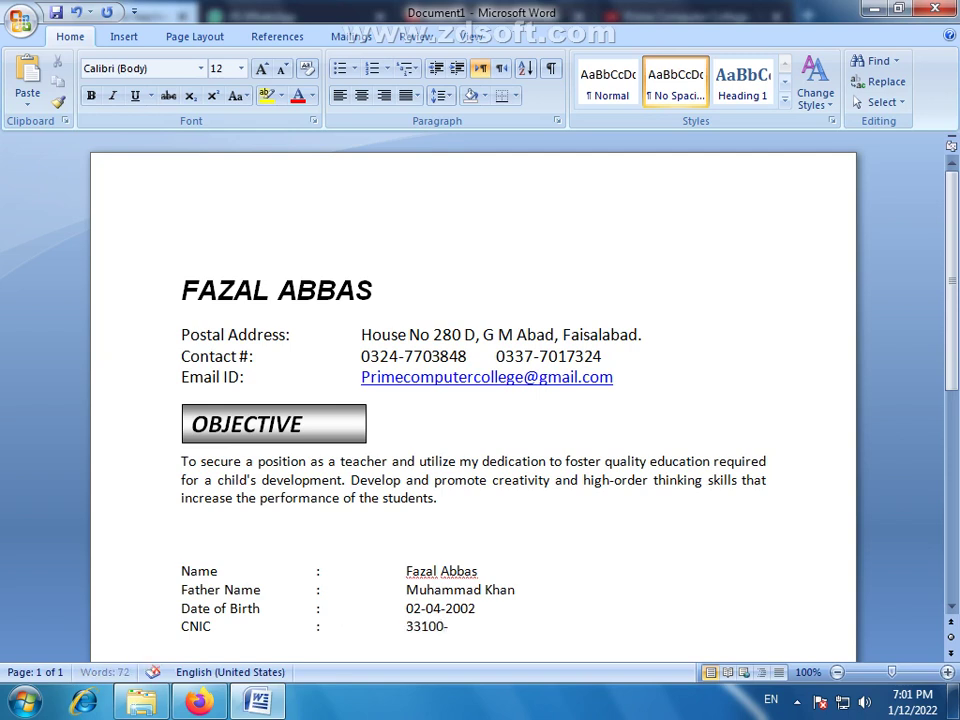
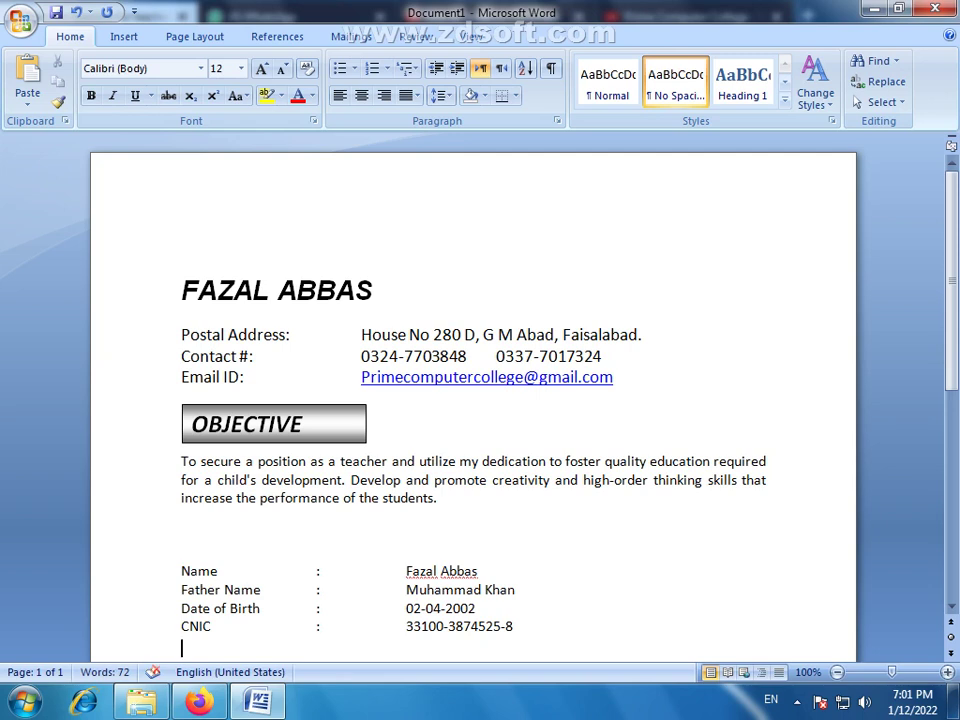
Add a tab-aligned Gender row reading Male and start a new line
{"action": "key", "text": "Return"}
{"action": "type", "text": "Gender"}
{"action": "key", "text": "Tab"}
{"action": "type", "text": ":"}
{"action": "key", "text": "Tab"}
{"action": "type", "text": "Male"}
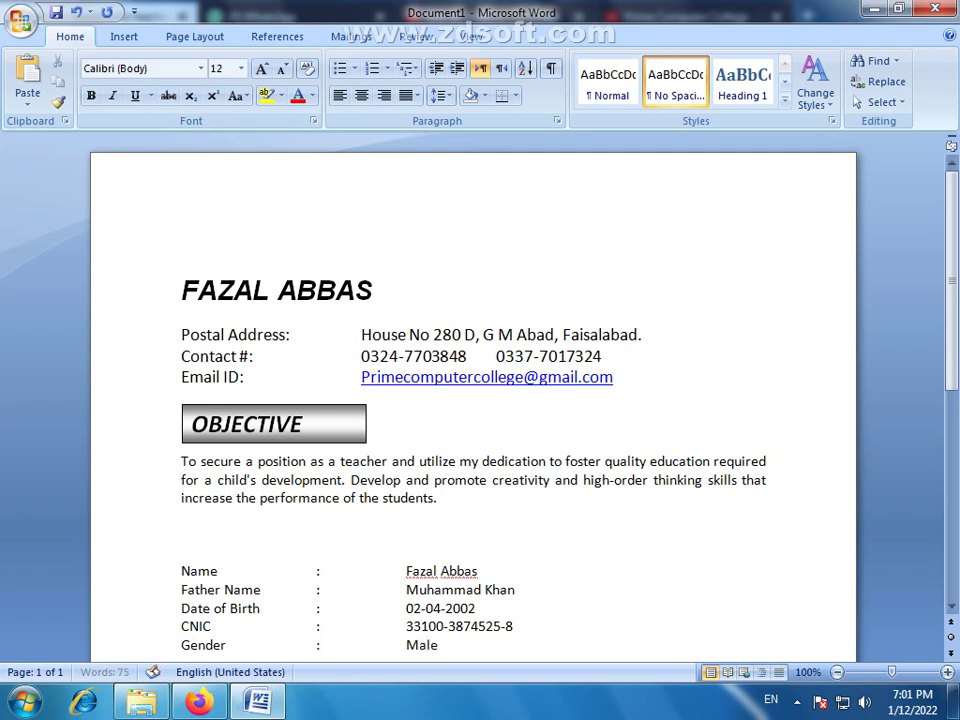
{"action": "key", "text": "Return"}
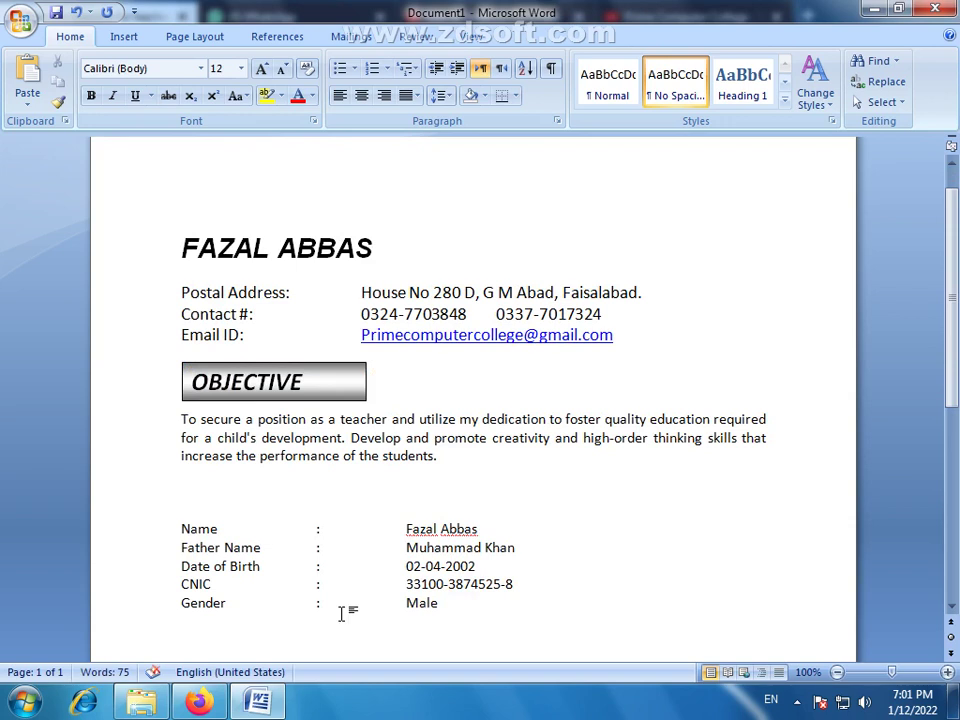
Add a tab-aligned Marital Status row with the value Married
{"action": "scroll", "coordinate": [388, 543], "scroll_direction": "down", "scroll_amount": 3}
{"action": "scroll", "coordinate": [388, 543], "scroll_direction": "down", "scroll_amount": 1}
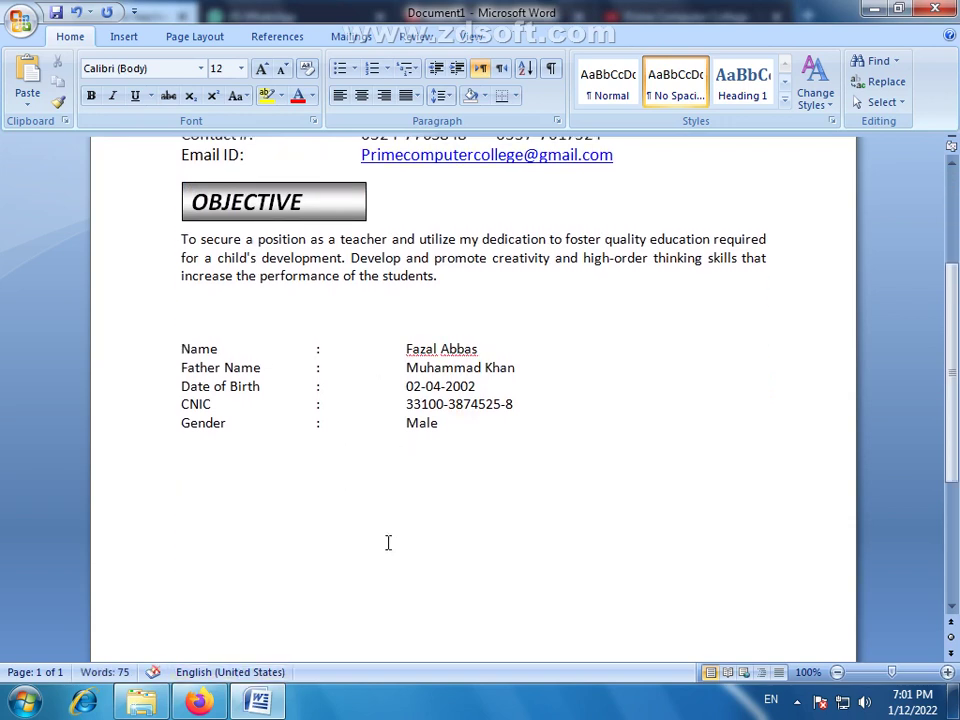
{"action": "type", "text": "Marital"}
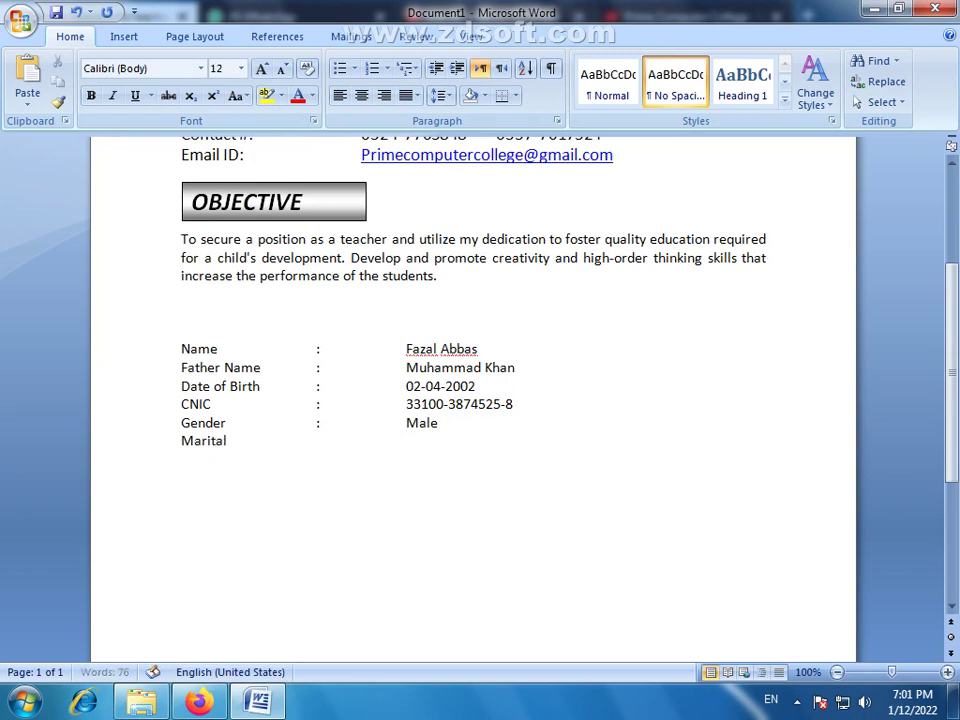
{"action": "type", "text": " Status"}
{"action": "key", "text": "Tab"}
{"action": "type", "text": ":"}
{"action": "key", "text": "Tab"}
{"action": "key", "text": "Tab"}
{"action": "type", "text": "M"}
{"action": "key", "text": "BackSpace"}
{"action": "type", "text": "S"}
{"action": "key", "text": "BackSpace"}
{"action": "type", "text": "Married"}
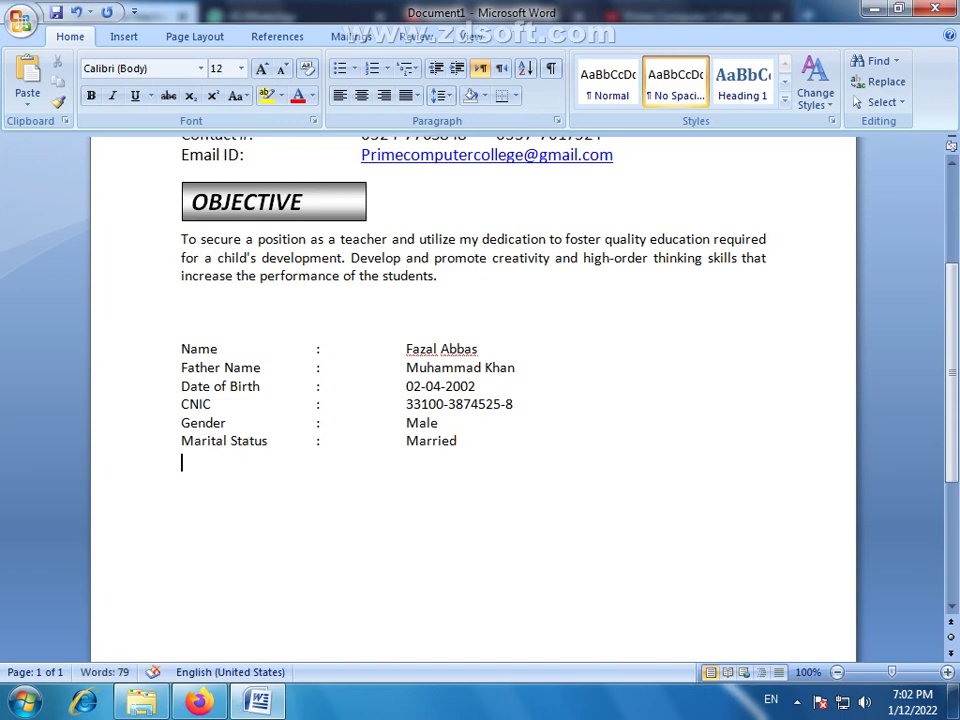
Add a Language row listing Urdu, English, Punjabi
{"action": "type", "text": "Language"}
{"action": "key", "text": "Tab"}
{"action": "type", "text": ":"}
{"action": "key", "text": "Tab"}
{"action": "key", "text": "Tab"}
{"action": "type", "text": "Ur"}
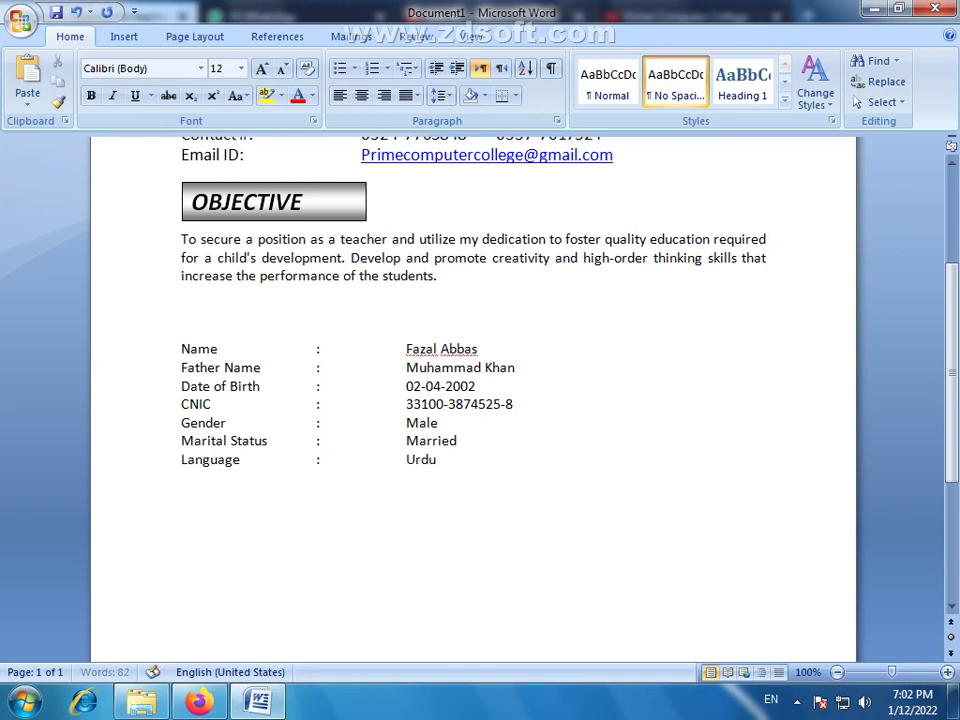
{"action": "type", "text": "du, Englis"}
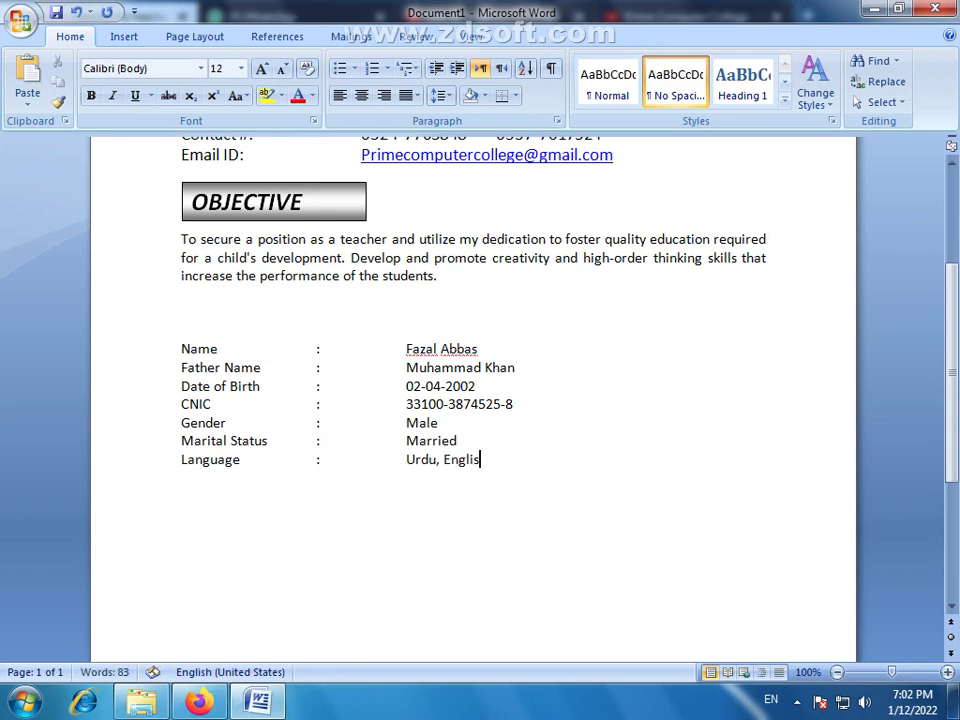
{"action": "type", "text": "h, Punjabi"}
{"action": "key", "text": "Return"}
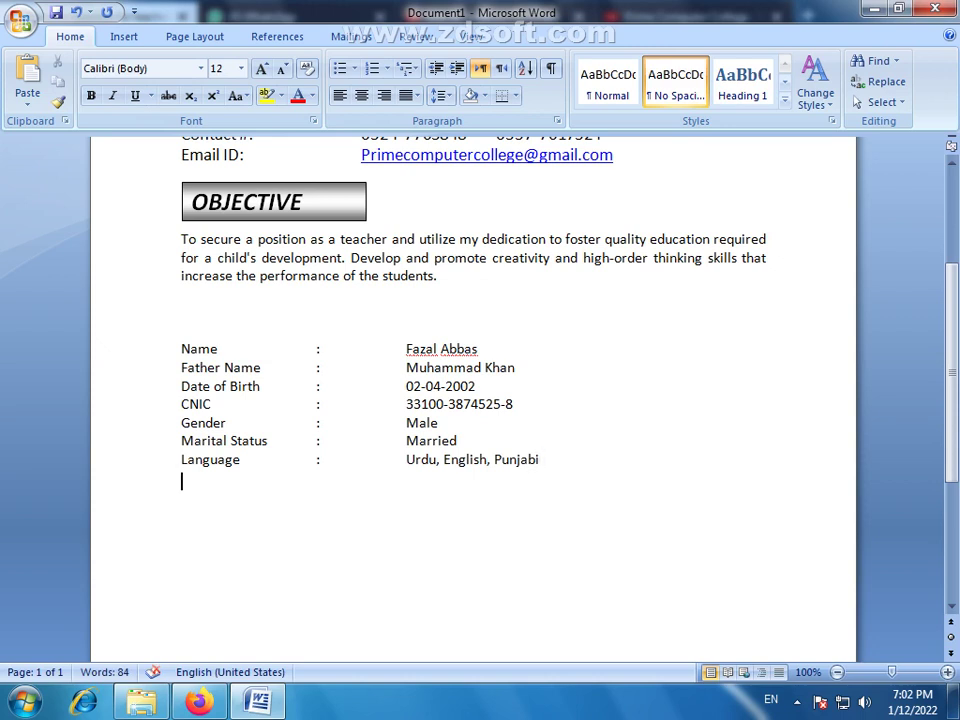
Add a Nationality row reading Pakistan, then start a new line with larger text size
{"action": "type", "text": "Nationality"}
{"action": "key", "text": "Tab"}
{"action": "key", "text": "Tab"}
{"action": "type", "text": ":"}
{"action": "key", "text": "Tab"}
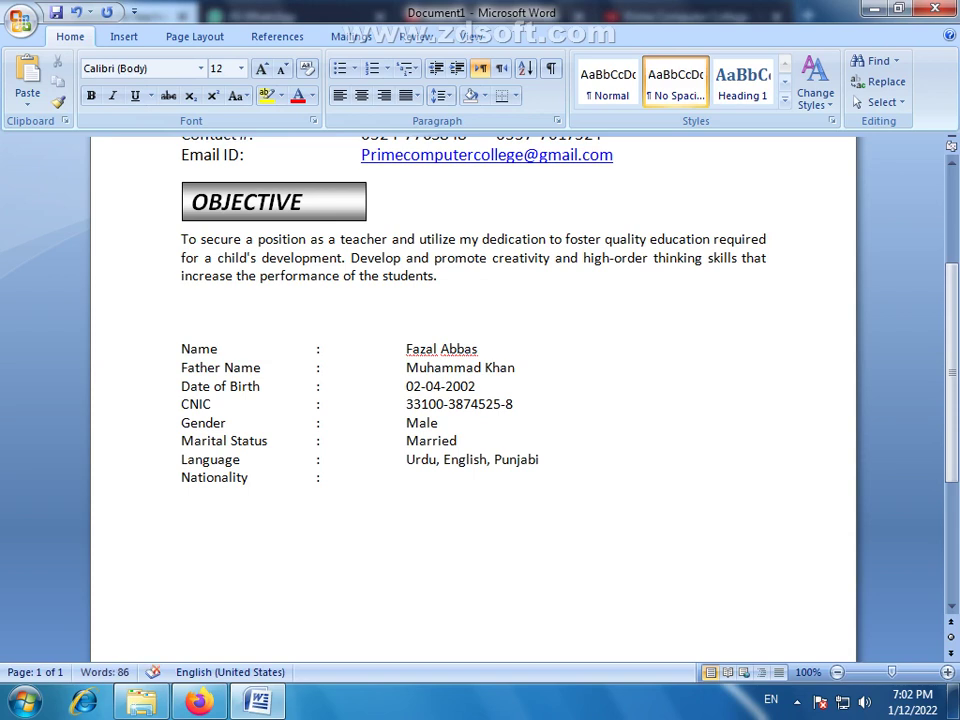
{"action": "type", "text": "Pakistan"}
{"action": "key", "text": "Return"}
{"action": "key", "text": "Return"}
{"action": "key", "text": "Return"}
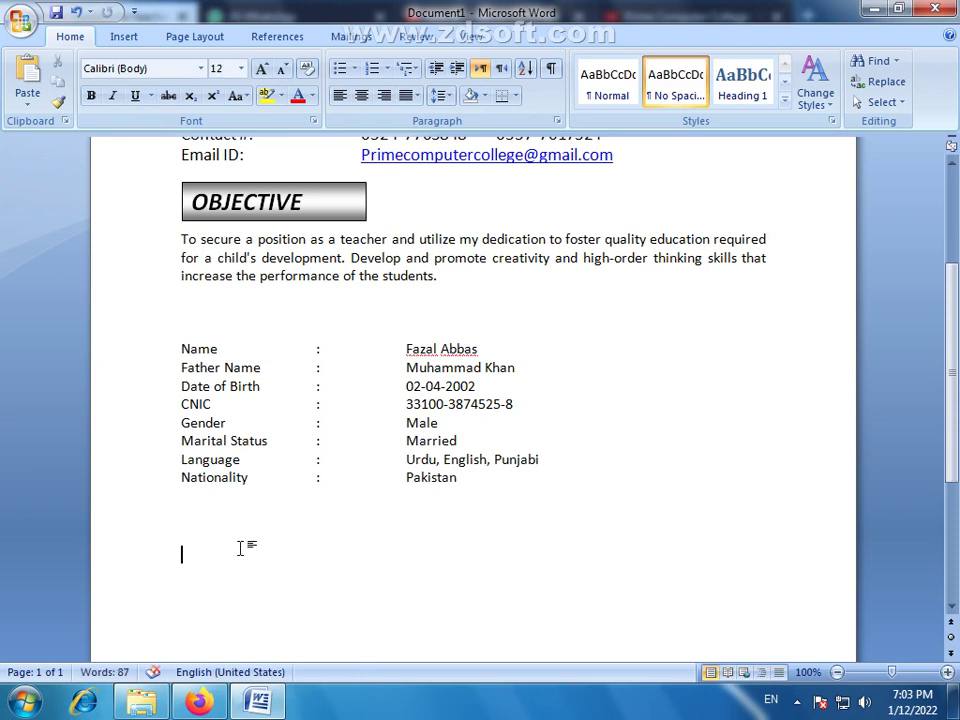
{"action": "key", "text": "ctrl+shift+period"}
{"action": "key", "text": "ctrl+shift+period"}
{"action": "scroll", "coordinate": [500, 400], "scroll_direction": "down", "scroll_amount": 2}
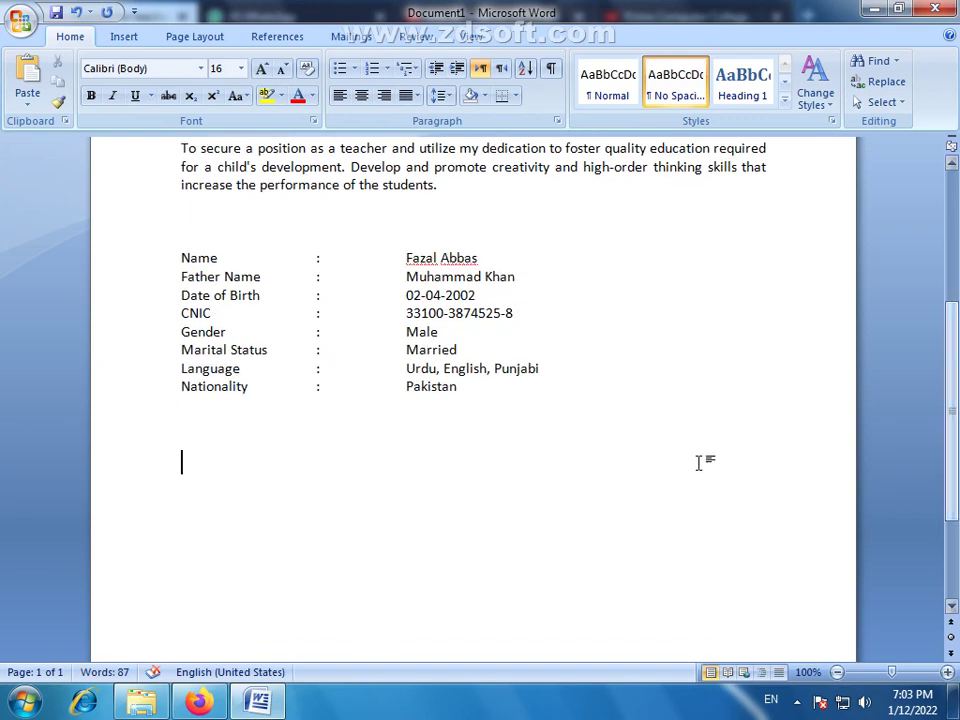
{"action": "left_click_drag", "start_coordinate": [487, 398], "coordinate": [175, 258]}
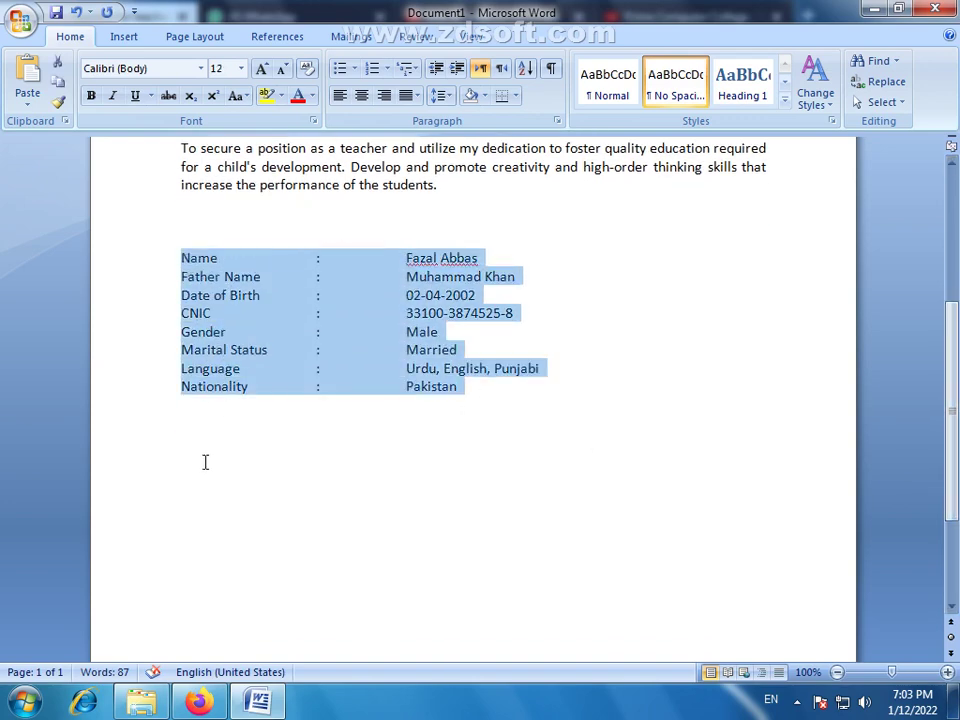
{"action": "left_click", "coordinate": [201, 467]}
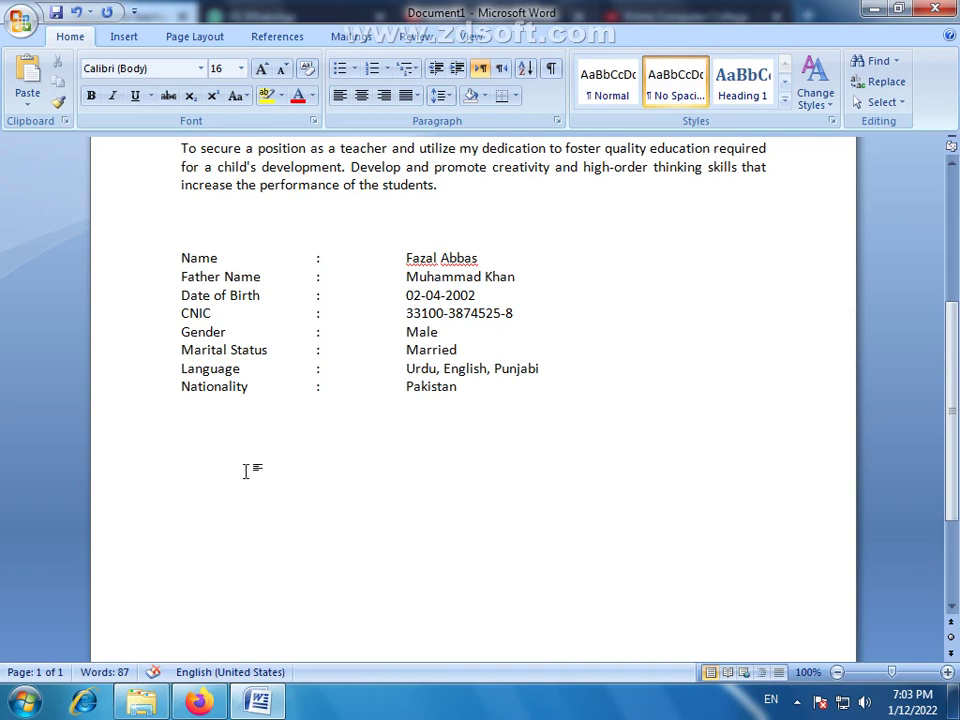
Insert a blank 4-column by 4-row table from the Table grid
{"action": "left_click", "coordinate": [123, 35]}
{"action": "left_click", "coordinate": [127, 110]}
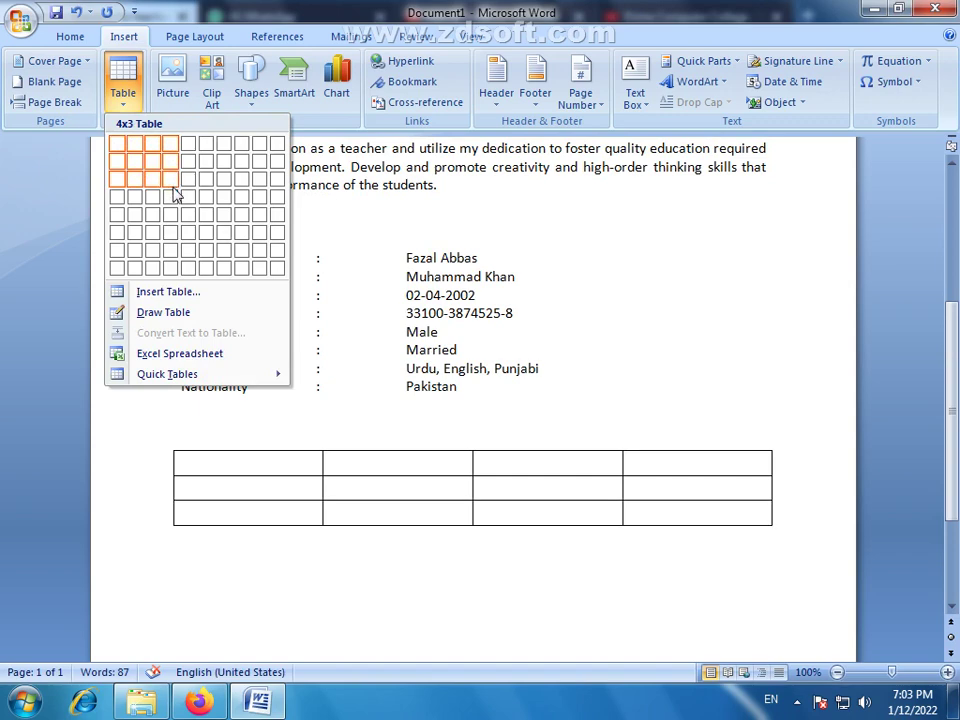
{"action": "left_click", "coordinate": [176, 197]}
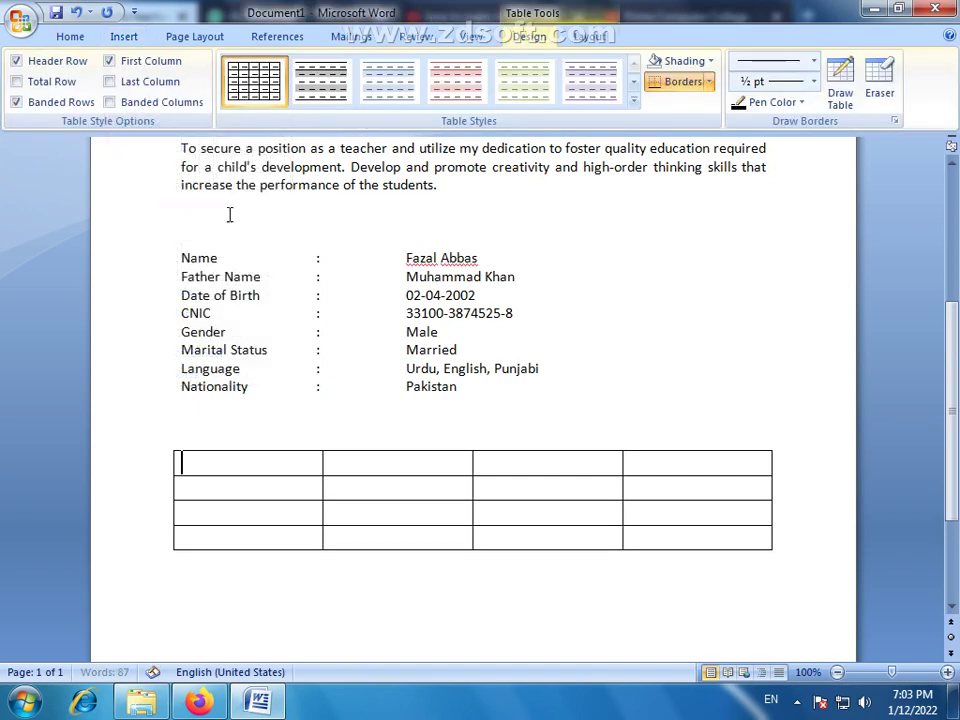
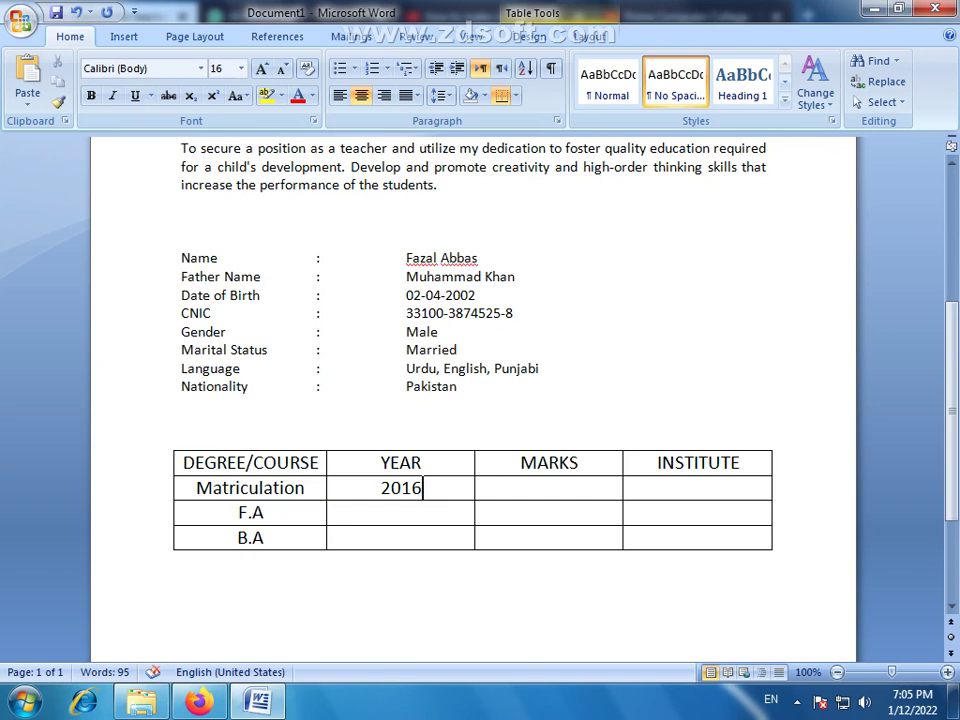
Enter the years 2018 for F.A and 2020 for B.A in the education table
{"action": "left_click", "coordinate": [418, 508]}
{"action": "type", "text": "201"}
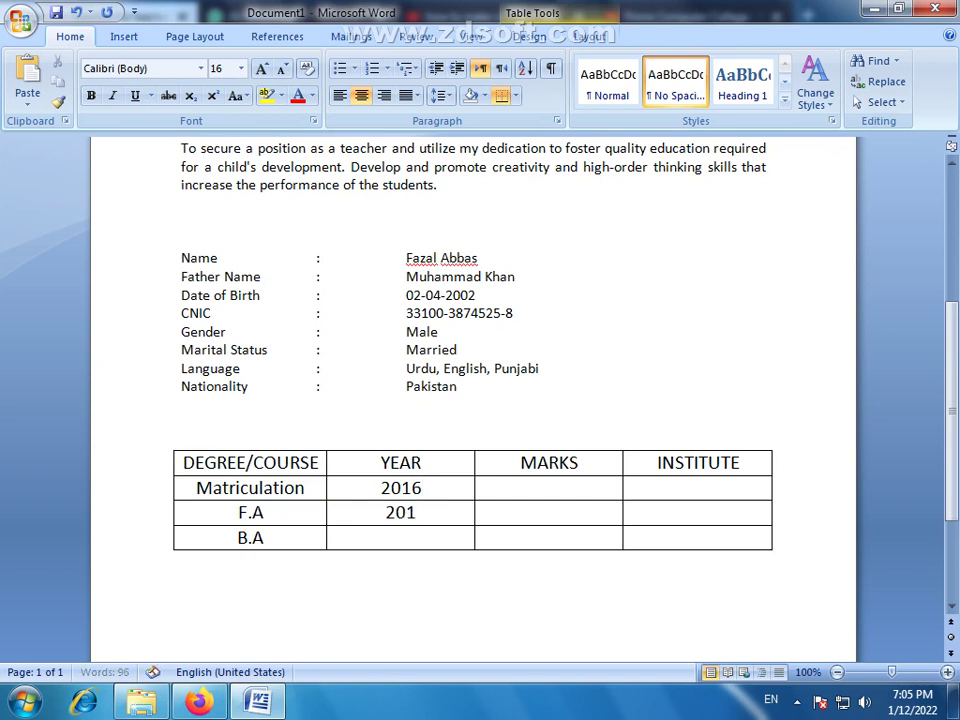
{"action": "type", "text": "18"}
{"action": "key", "text": "BackSpace"}
{"action": "key", "text": "BackSpace"}
{"action": "type", "text": "8"}
{"action": "key", "text": "Down"}
{"action": "type", "text": "2020"}
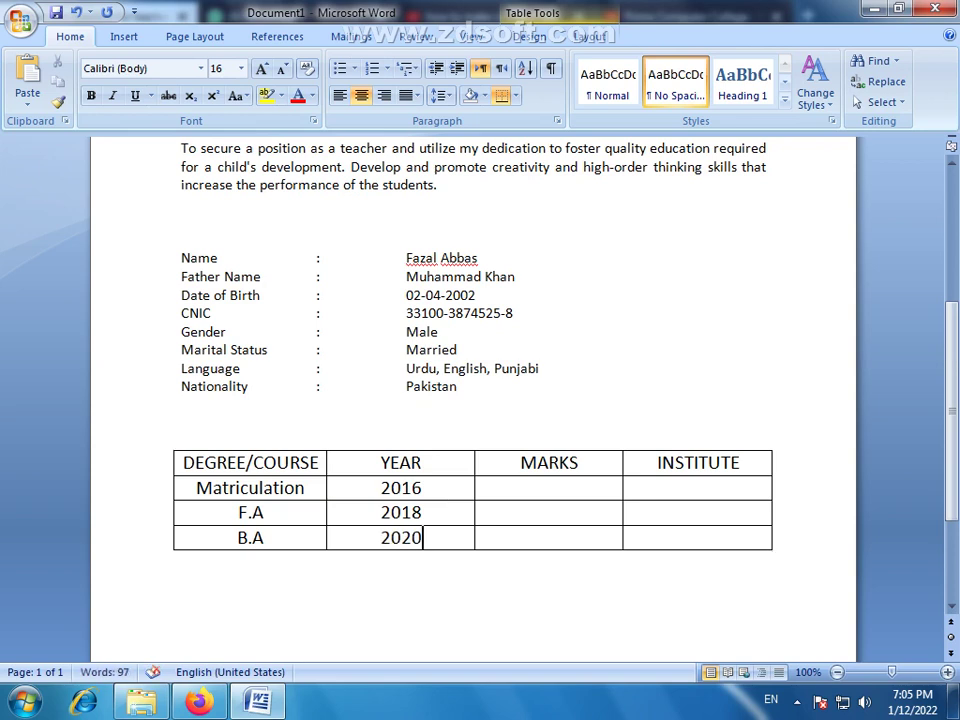
Fill in the marks 684/1100, 745/1100 and 456/800 for Matriculation, F.A and B.A
{"action": "left_click", "coordinate": [575, 490]}
{"action": "type", "text": "684/1100"}
{"action": "key", "text": "Down"}
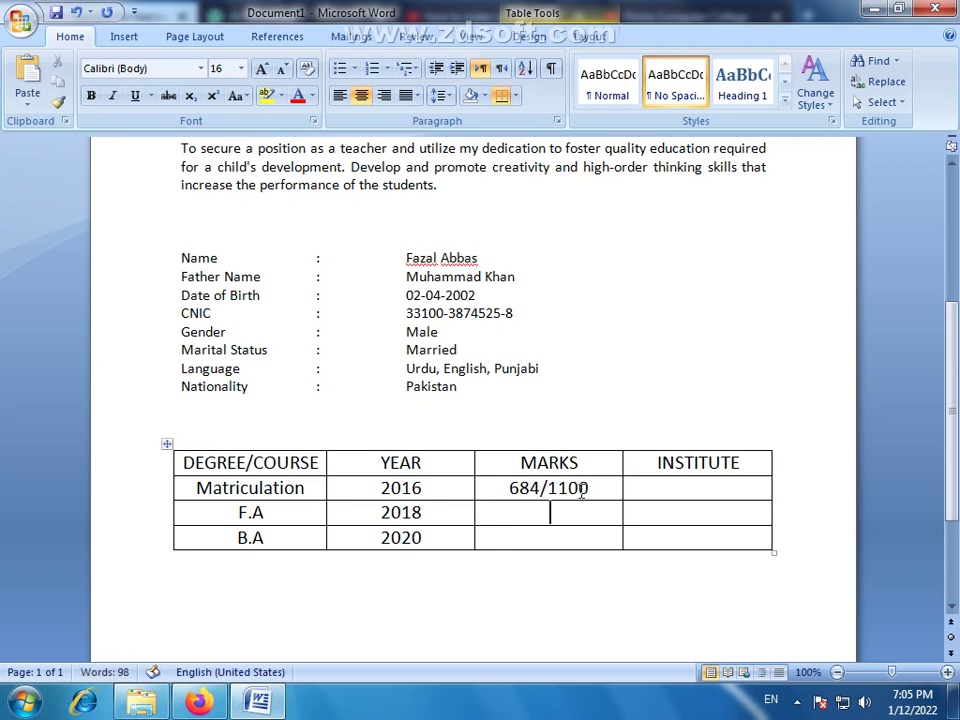
{"action": "type", "text": "745"}
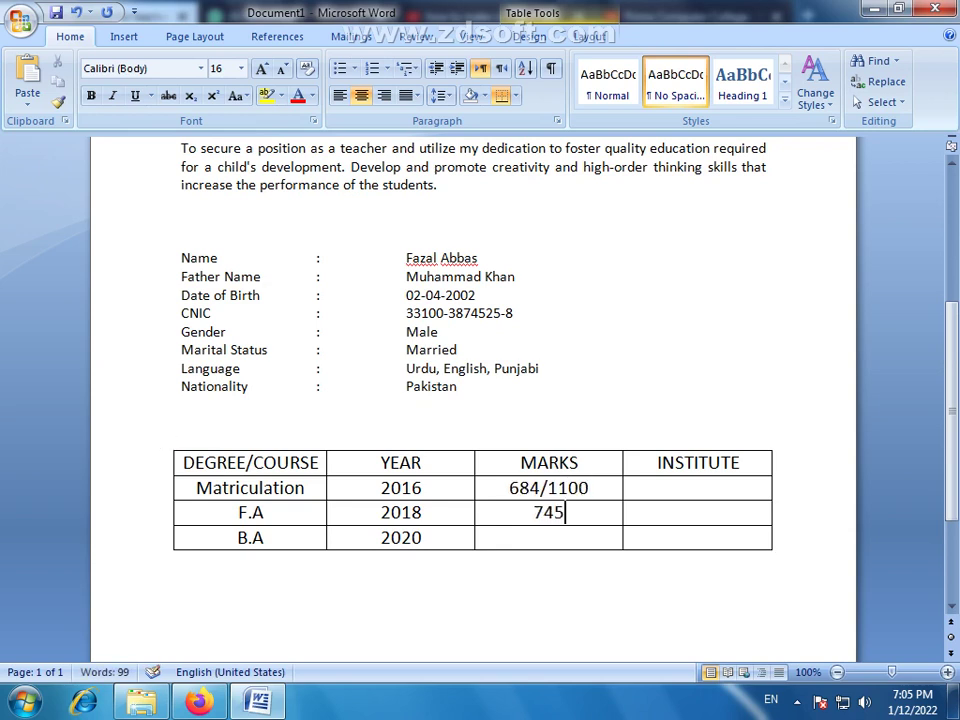
{"action": "key", "text": "Down"}
{"action": "key", "text": "ctrl+l"}
{"action": "type", "text": "/11"}
{"action": "key", "text": "BackSpace"}
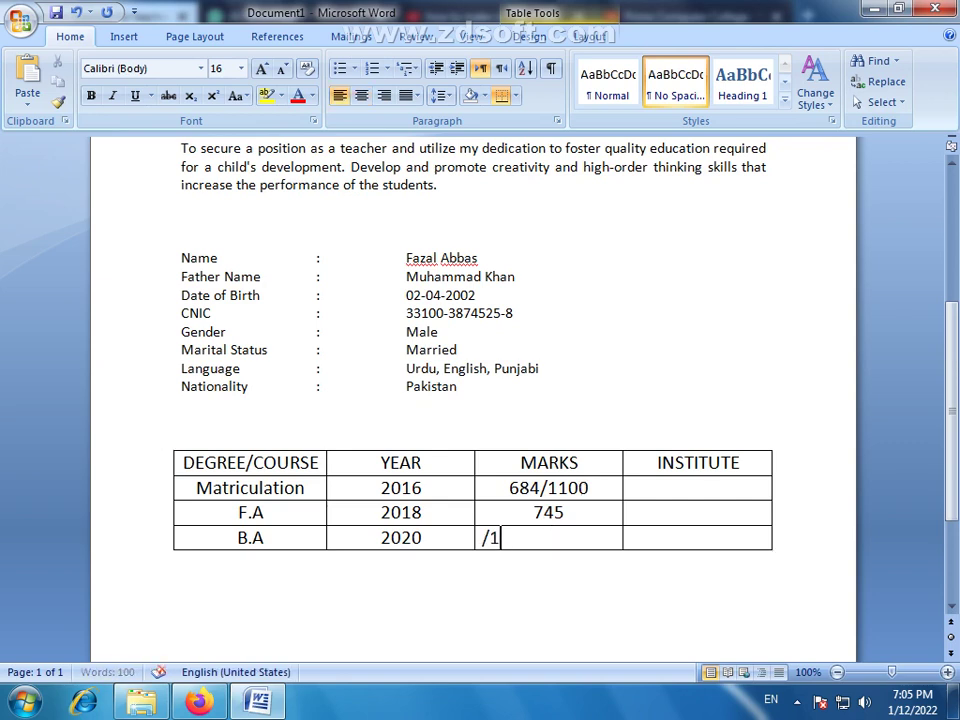
{"action": "left_click", "coordinate": [589, 515]}
{"action": "type", "text": "/1100"}
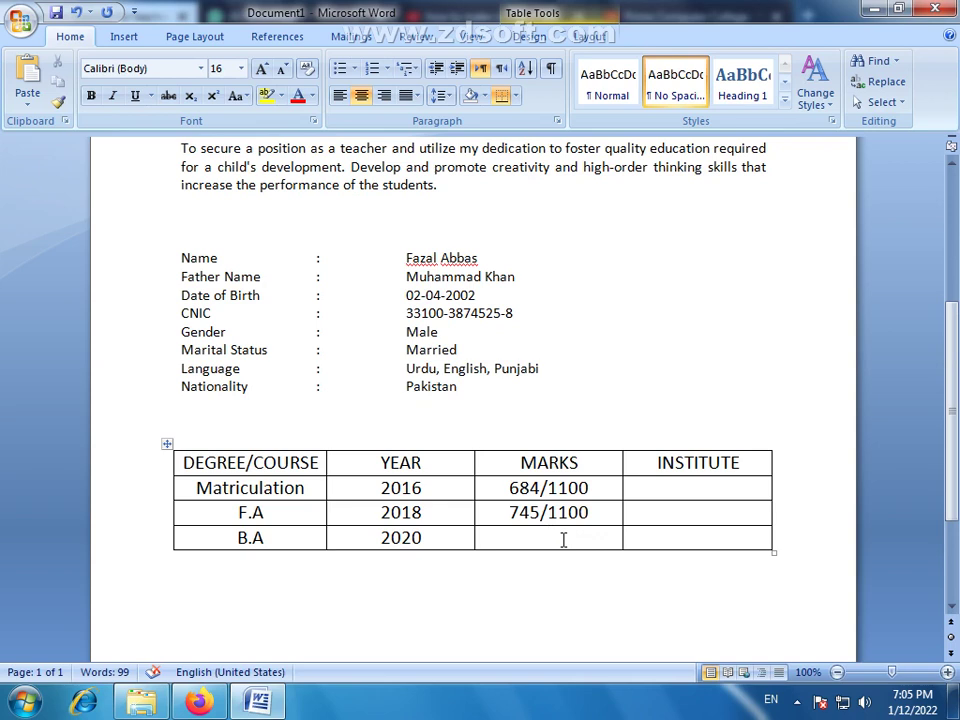
{"action": "type", "text": "456/800"}
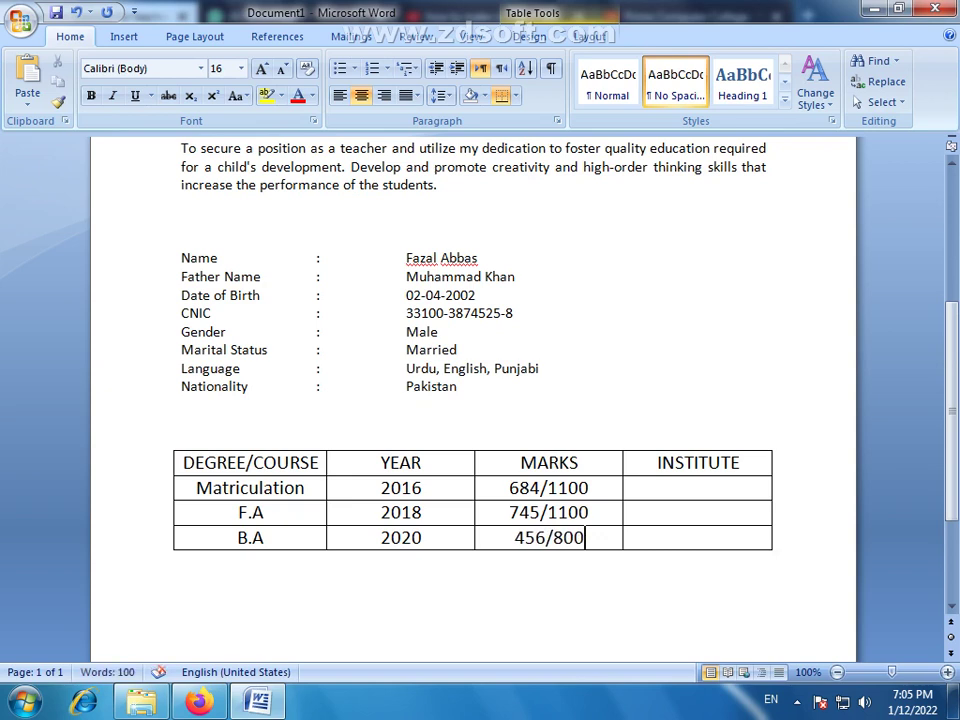
{"action": "left_click", "coordinate": [696, 483]}
{"action": "left_click", "coordinate": [658, 463]}
Retitle the header INSTITUTE/BOARD and enter BISE Faisalabad for Matriculation
{"action": "type", "text": "/"}
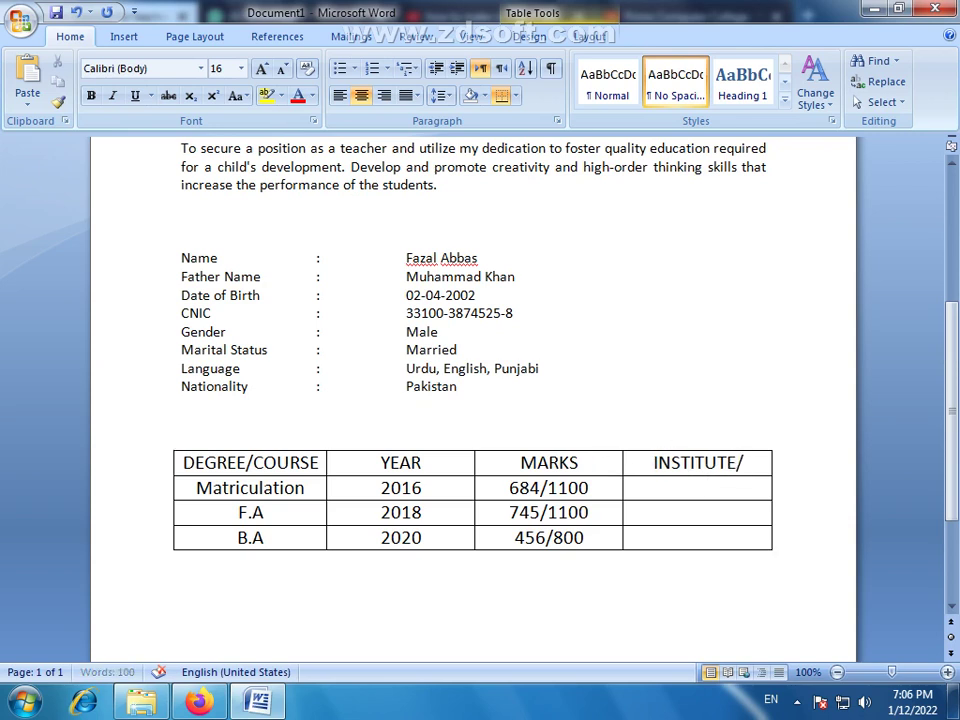
{"action": "type", "text": "b"}
{"action": "key", "text": "BackSpace"}
{"action": "type", "text": "BOARD"}
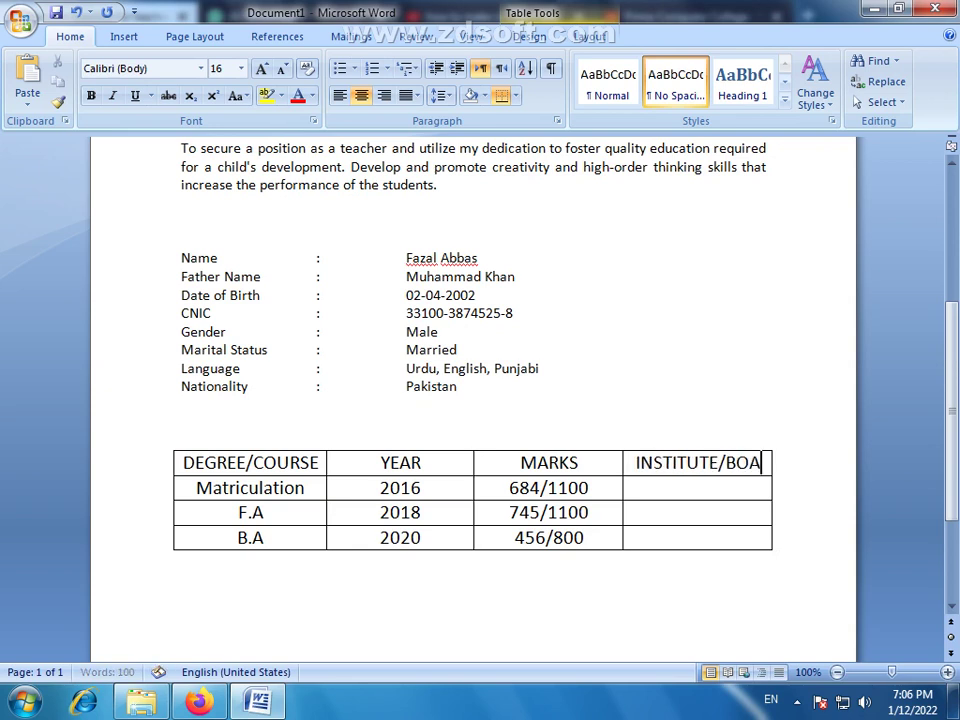
{"action": "left_click", "coordinate": [709, 489]}
{"action": "type", "text": "BISE "}
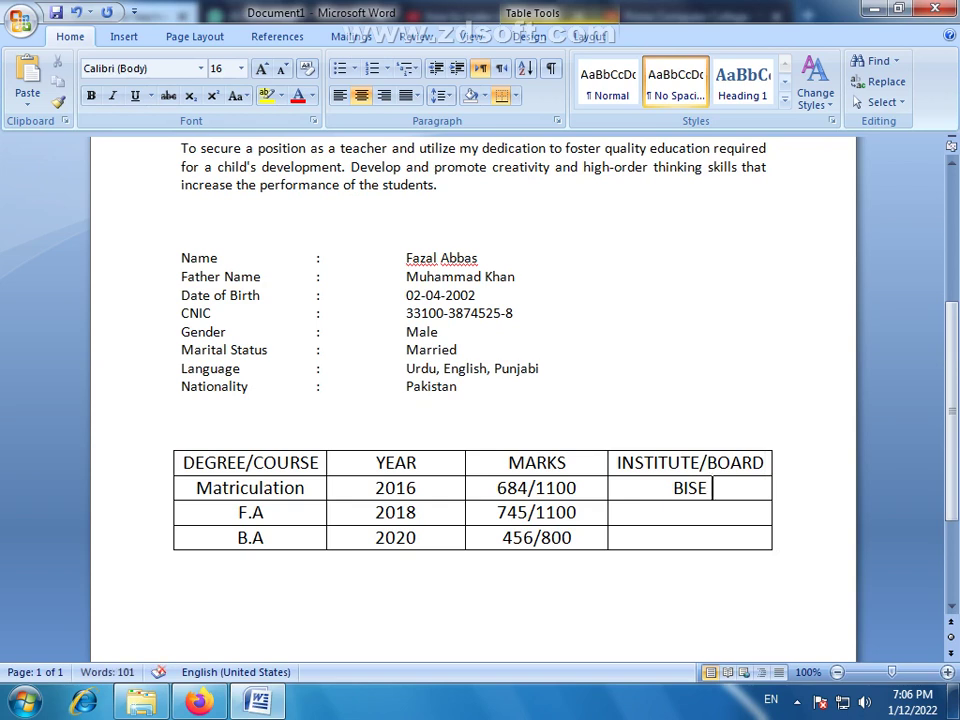
{"action": "type", "text": "Faisalabad"}
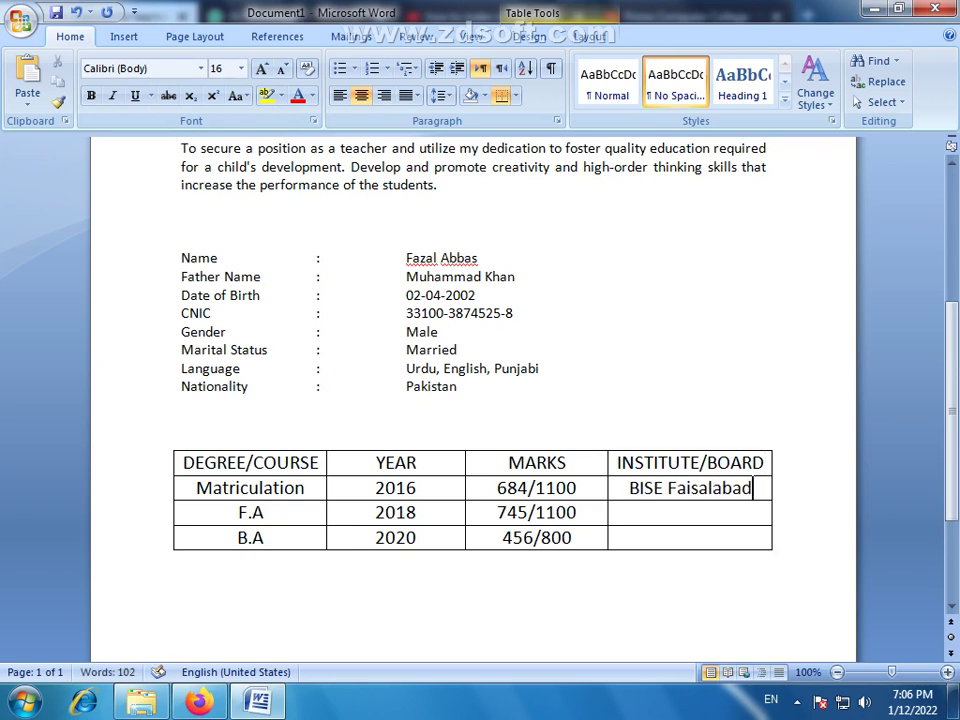
Copy BISE Faisalabad into the F.A row and enter A.I.O.U for B.A
{"action": "triple_click", "coordinate": [718, 492]}
{"action": "key", "text": "ctrl+c"}
{"action": "left_click", "coordinate": [675, 510]}
{"action": "key", "text": "ctrl+v"}
{"action": "left_click", "coordinate": [685, 539]}
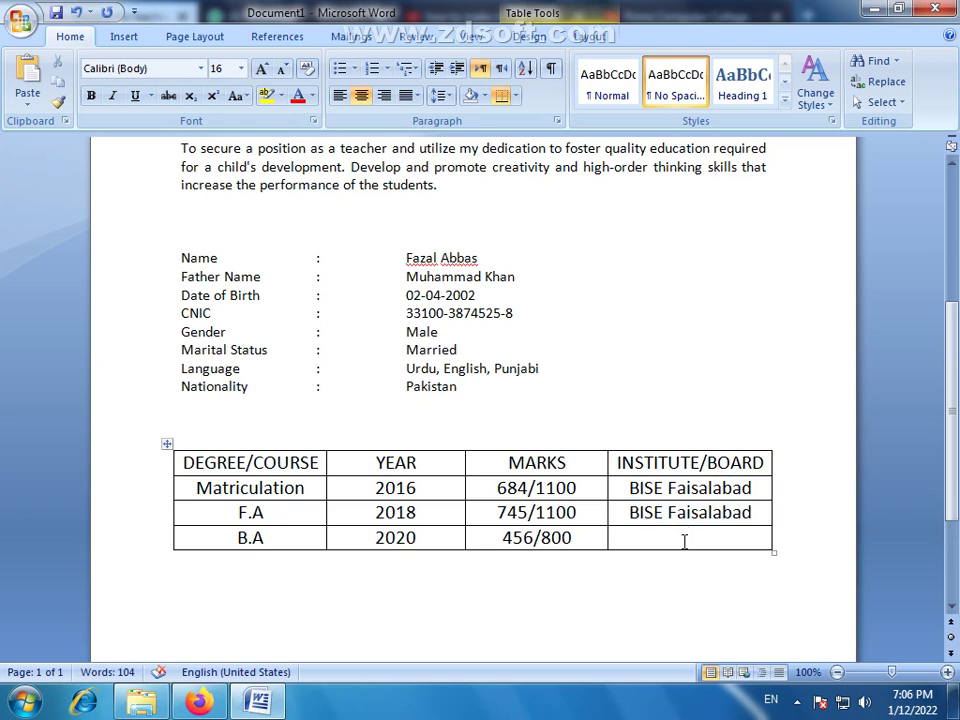
{"action": "type", "text": "A.I.O.U"}
{"action": "left_click", "coordinate": [730, 596]}
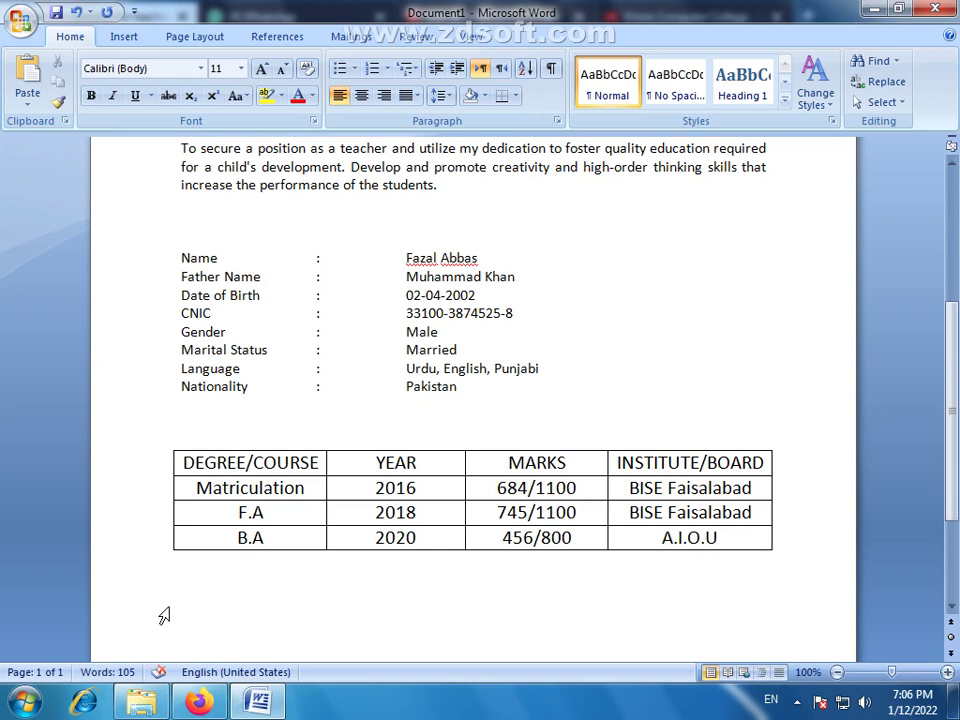
Duplicate the OBJECTIVE heading box above the personal details and above the education table
{"action": "scroll", "coordinate": [200, 600], "scroll_direction": "up", "scroll_amount": 3}
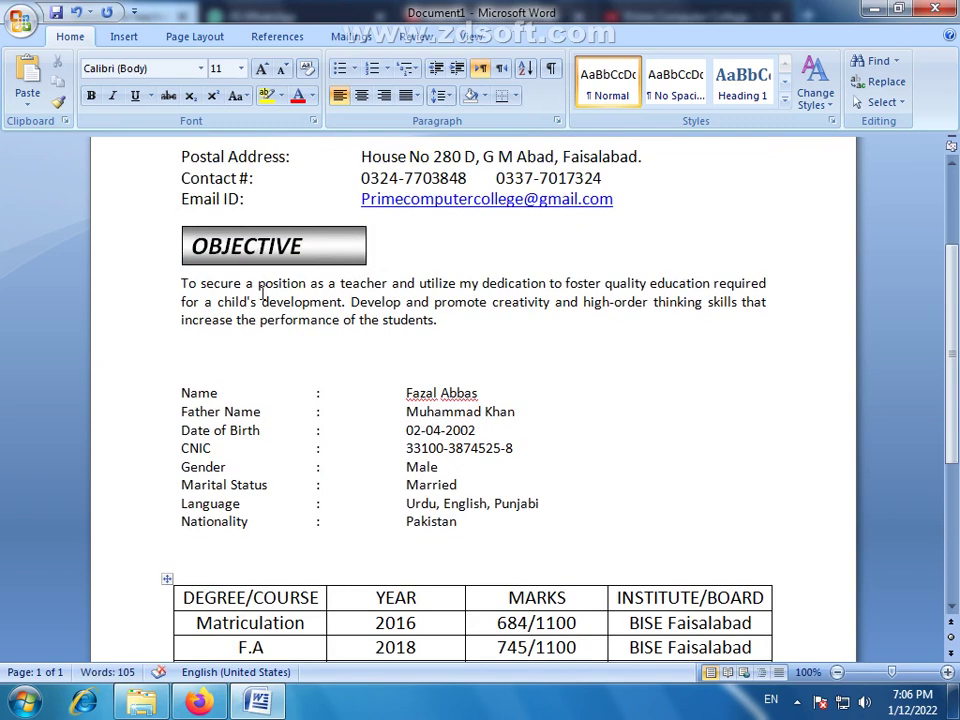
{"action": "left_click", "coordinate": [315, 259]}
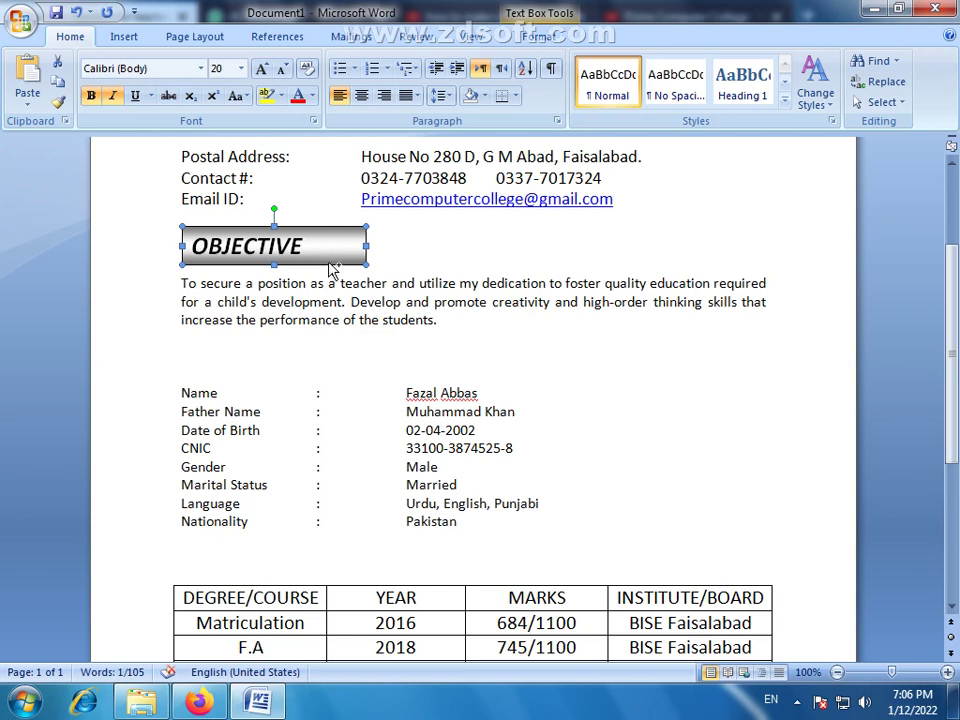
{"action": "left_click_drag", "start_coordinate": [328, 265], "coordinate": [337, 379]}
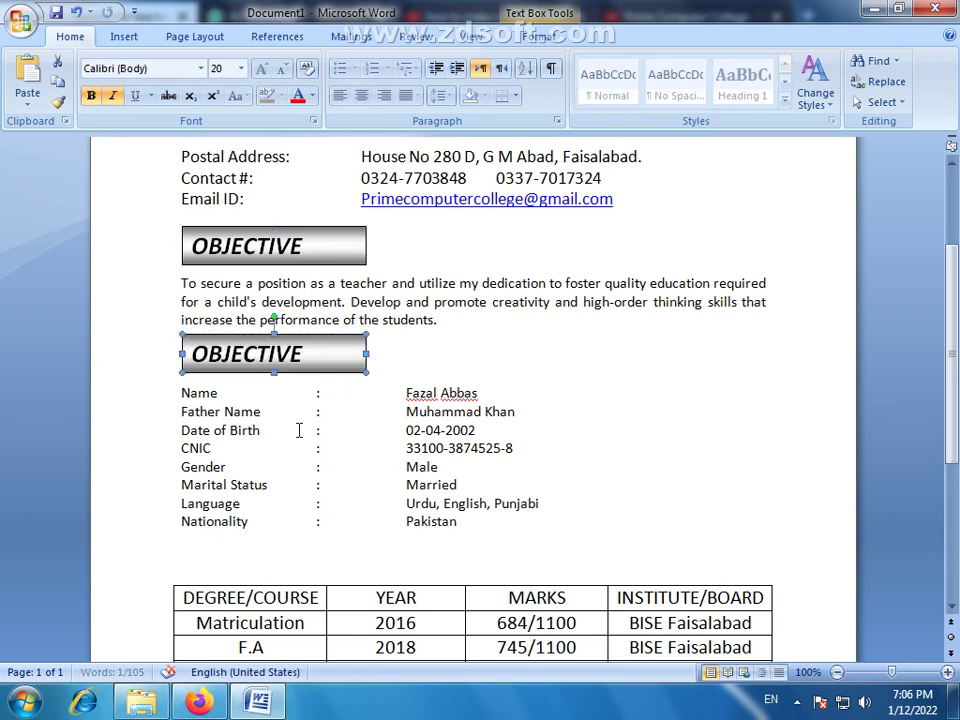
{"action": "scroll", "coordinate": [298, 428], "scroll_direction": "down", "scroll_amount": 2}
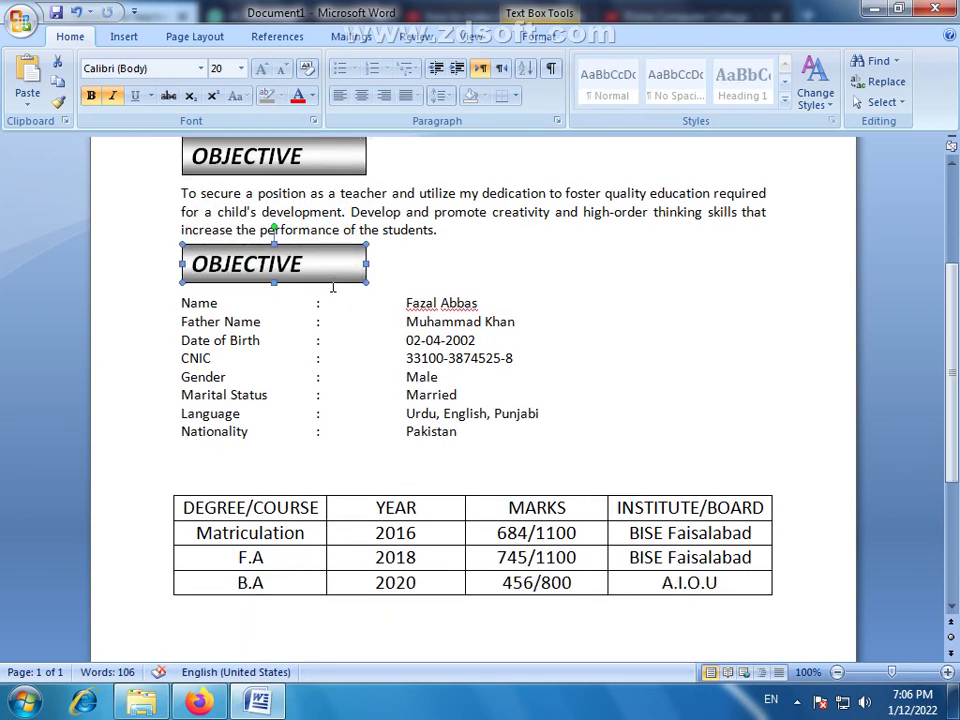
{"action": "left_click_drag", "start_coordinate": [331, 489], "coordinate": [330, 491]}
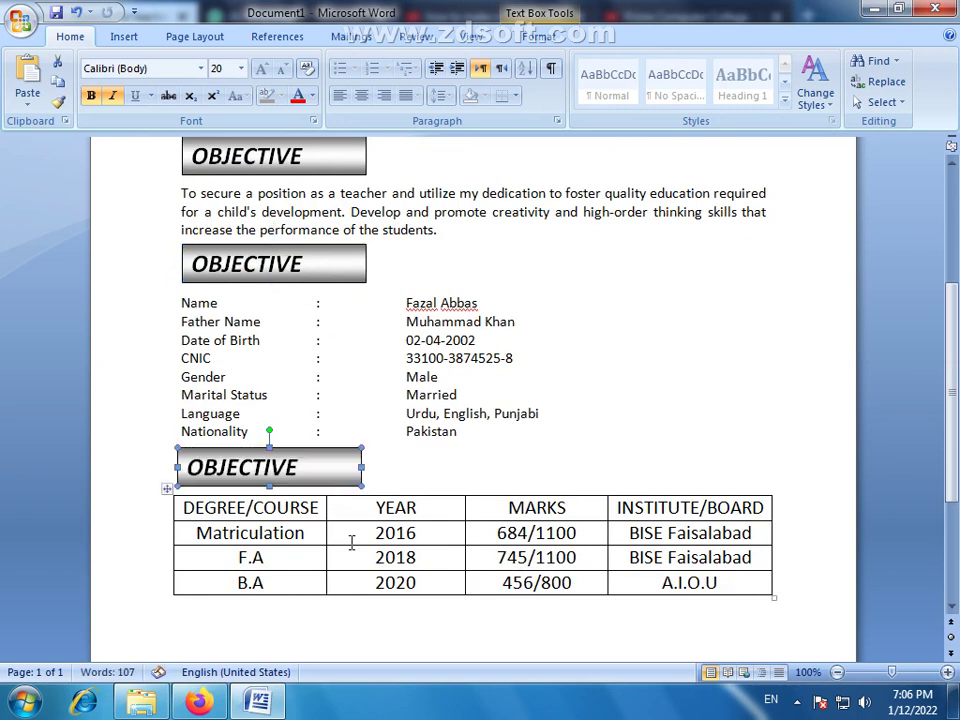
Retitle the box above the personal details as PERSONAL INFORMATION
{"action": "left_click_drag", "start_coordinate": [348, 263], "coordinate": [193, 280]}
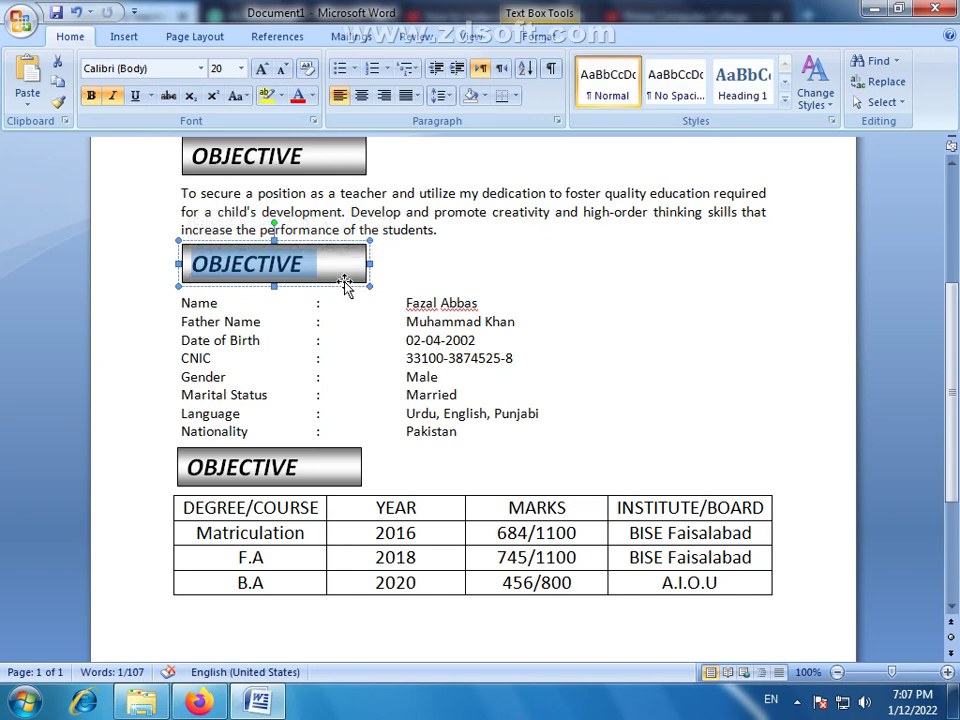
{"action": "left_click", "coordinate": [439, 254]}
{"action": "left_click", "coordinate": [439, 254]}
{"action": "left_click_drag", "start_coordinate": [439, 262], "coordinate": [197, 263]}
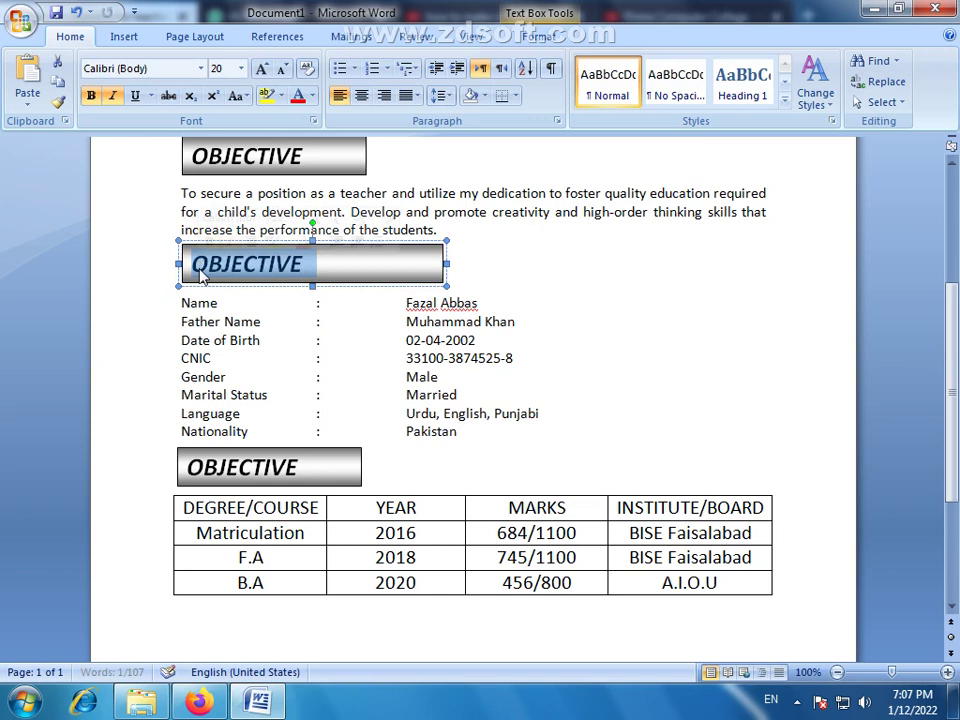
{"action": "type", "text": "p"}
{"action": "key", "text": "BackSpace"}
{"action": "type", "text": "PER"}
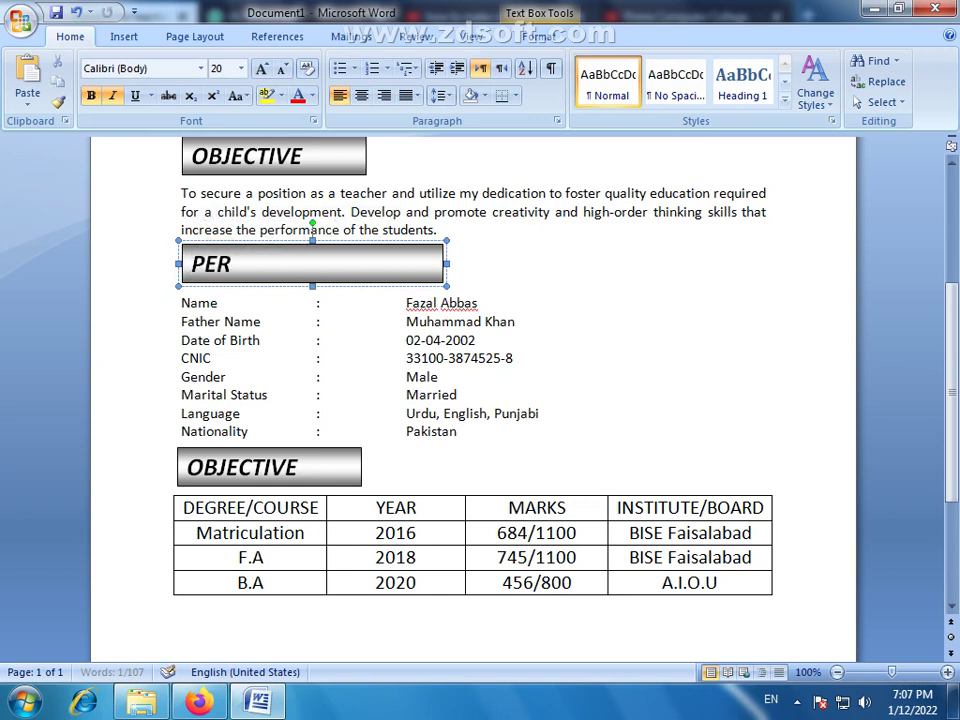
{"action": "type", "text": "SNO"}
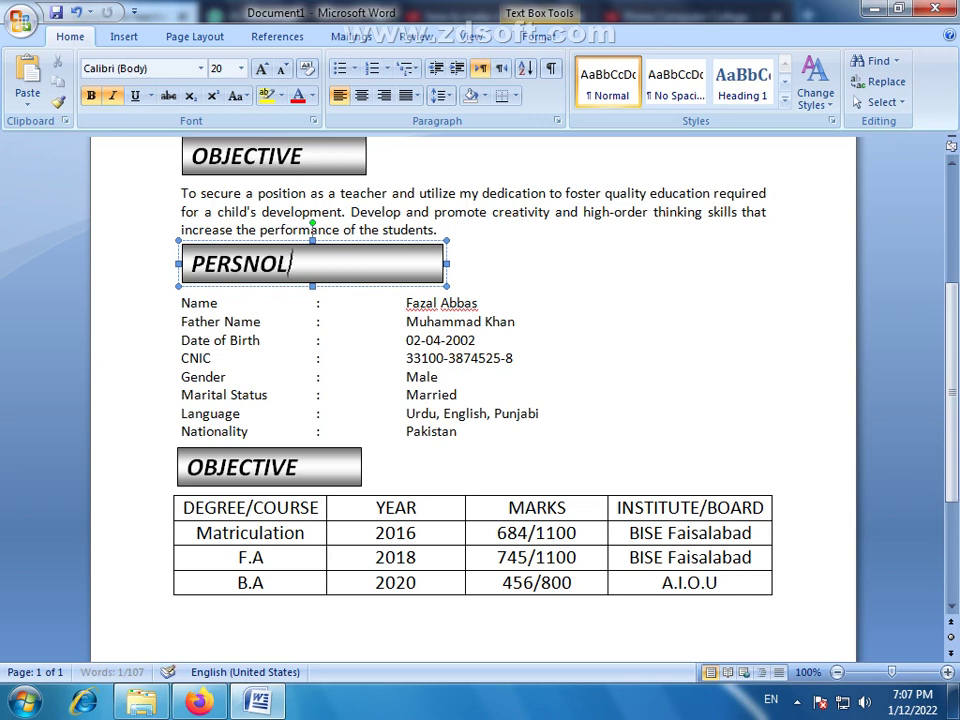
{"action": "type", "text": "L"}
{"action": "key", "text": "BackSpace"}
{"action": "key", "text": "BackSpace"}
{"action": "key", "text": "BackSpace"}
{"action": "type", "text": "ONAL INFR"}
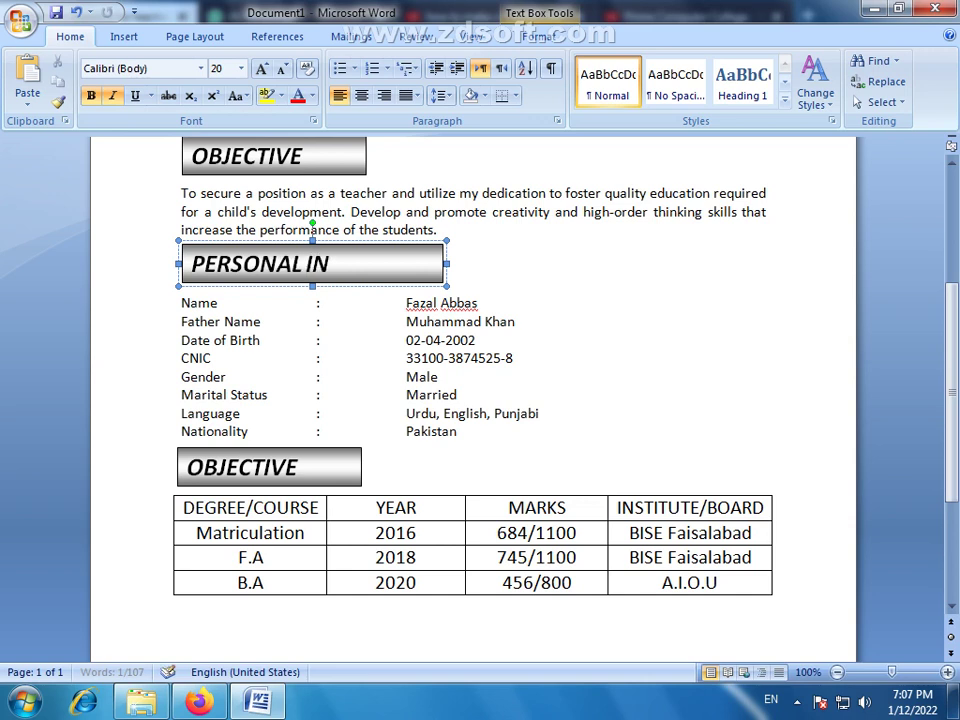
{"action": "key", "text": "BackSpace"}
{"action": "type", "text": "ORM"}
{"action": "key", "text": "BackSpace"}
{"action": "key", "text": "BackSpace"}
{"action": "key", "text": "BackSpace"}
{"action": "key", "text": "BackSpace"}
{"action": "key", "text": "BackSpace"}
{"action": "key", "text": "BackSpace"}
{"action": "key", "text": "BackSpace"}
{"action": "type", "text": "INFORMATION"}
{"action": "left_click", "coordinate": [550, 288]}
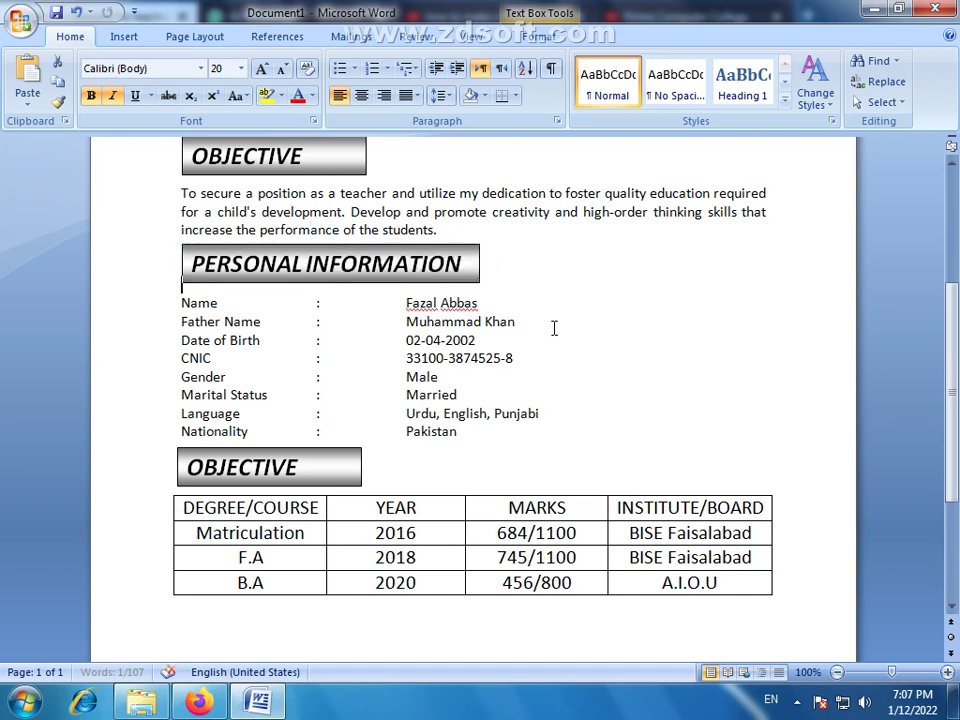
{"action": "left_click_drag", "start_coordinate": [469, 437], "coordinate": [180, 308]}
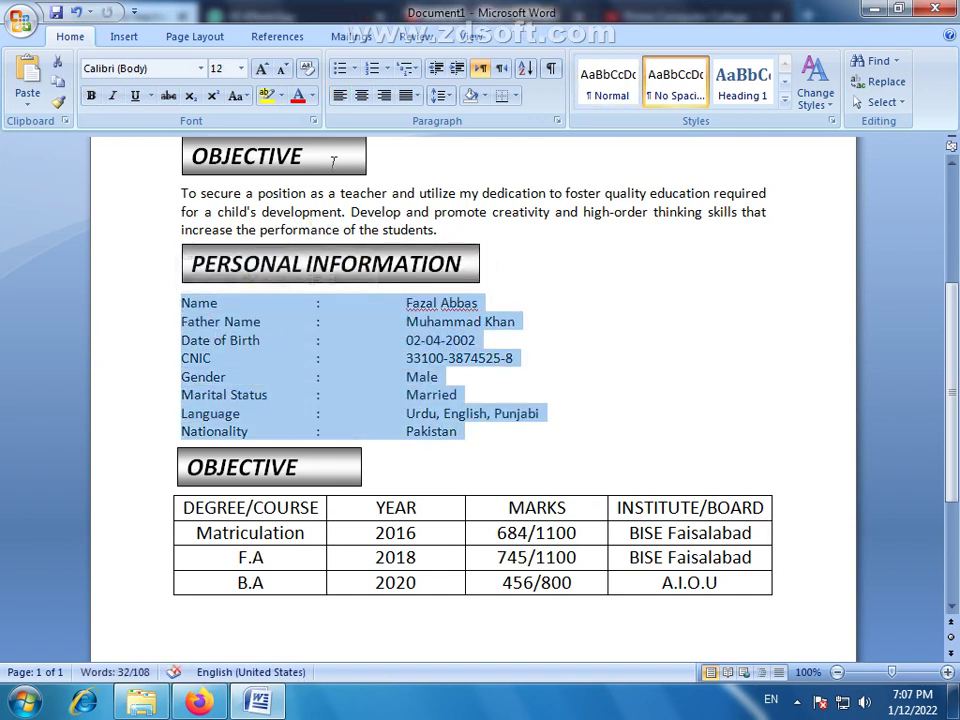
Give the personal details arrow bullets, indent them, and add a blank line below
{"action": "left_click", "coordinate": [353, 68]}
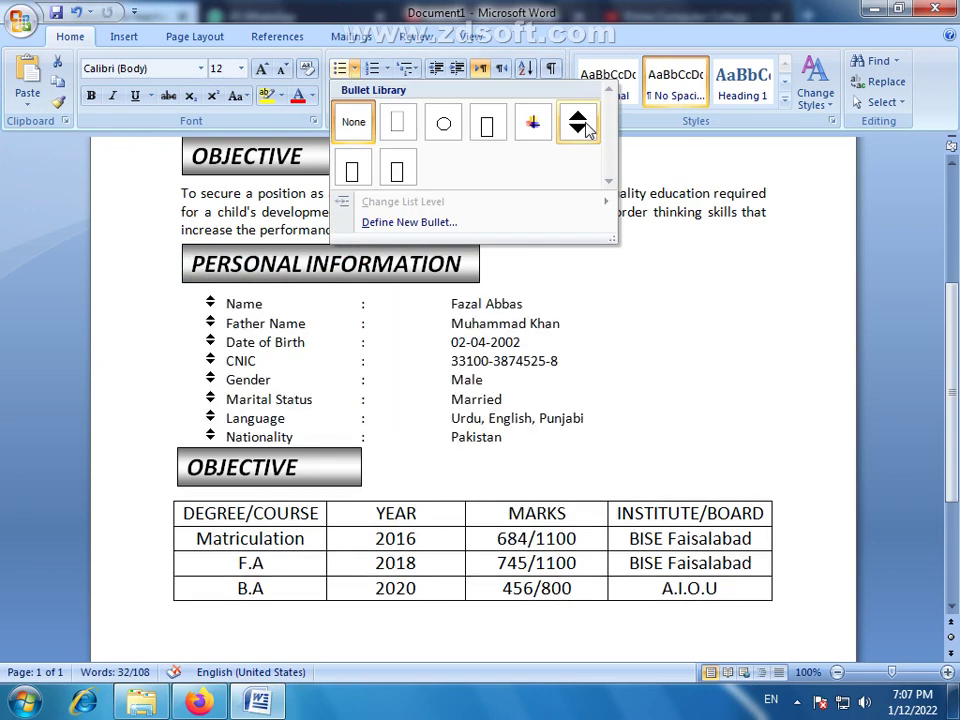
{"action": "left_click", "coordinate": [585, 128]}
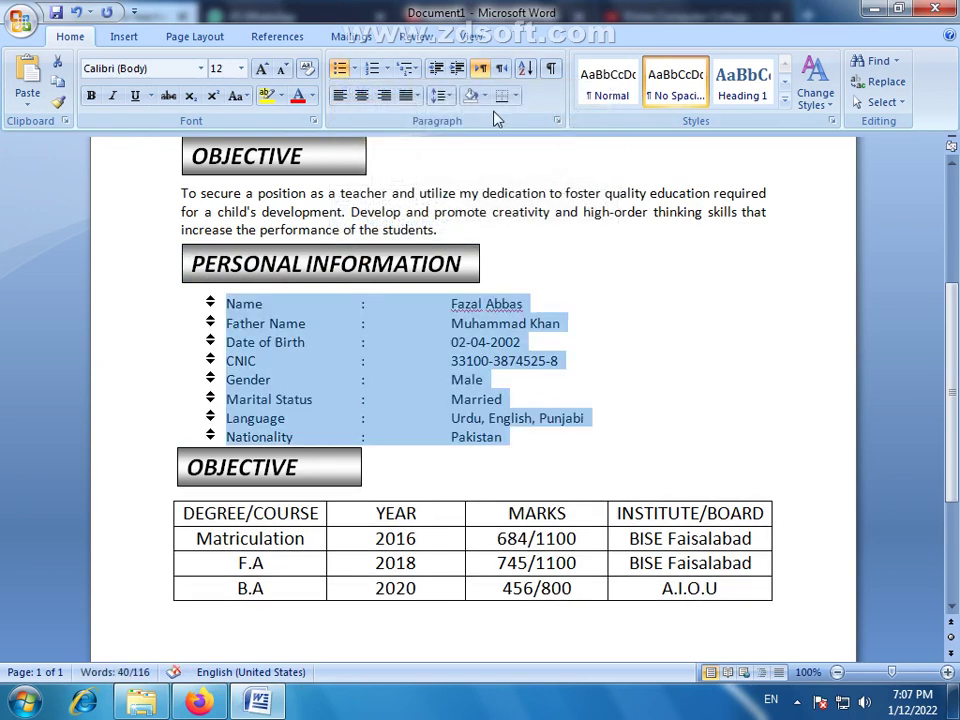
{"action": "left_click", "coordinate": [461, 67]}
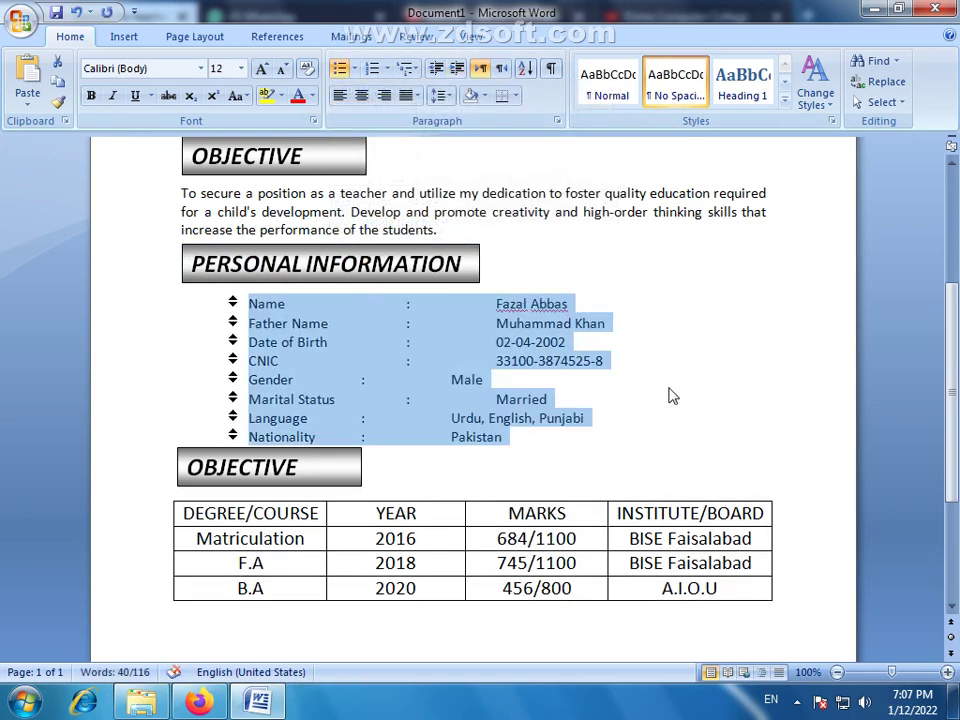
{"action": "key", "text": "Right"}
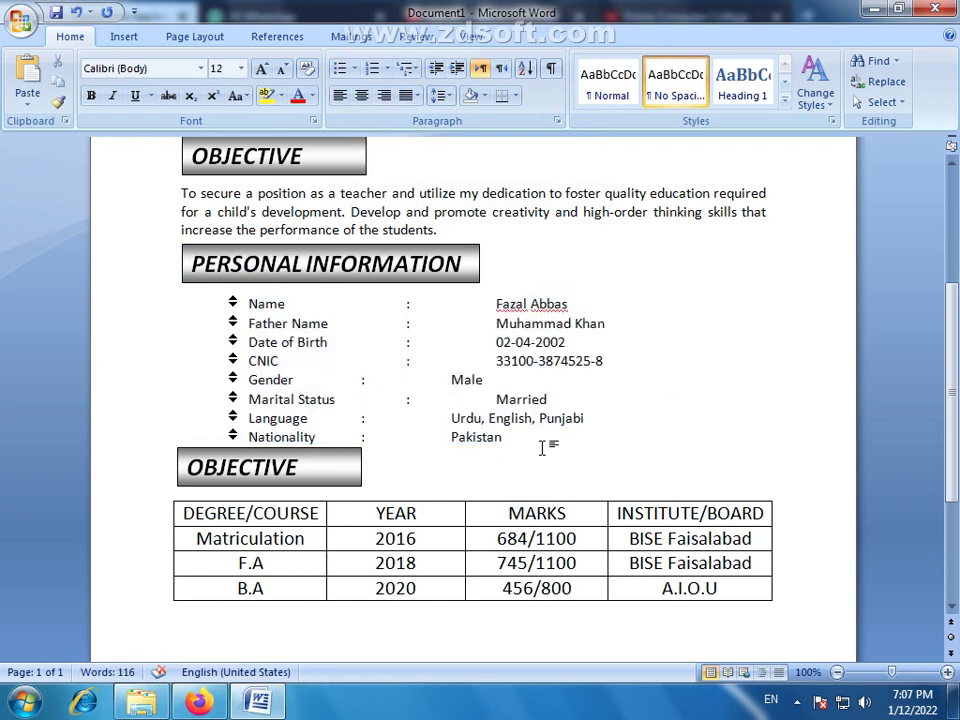
{"action": "key", "text": "Return"}
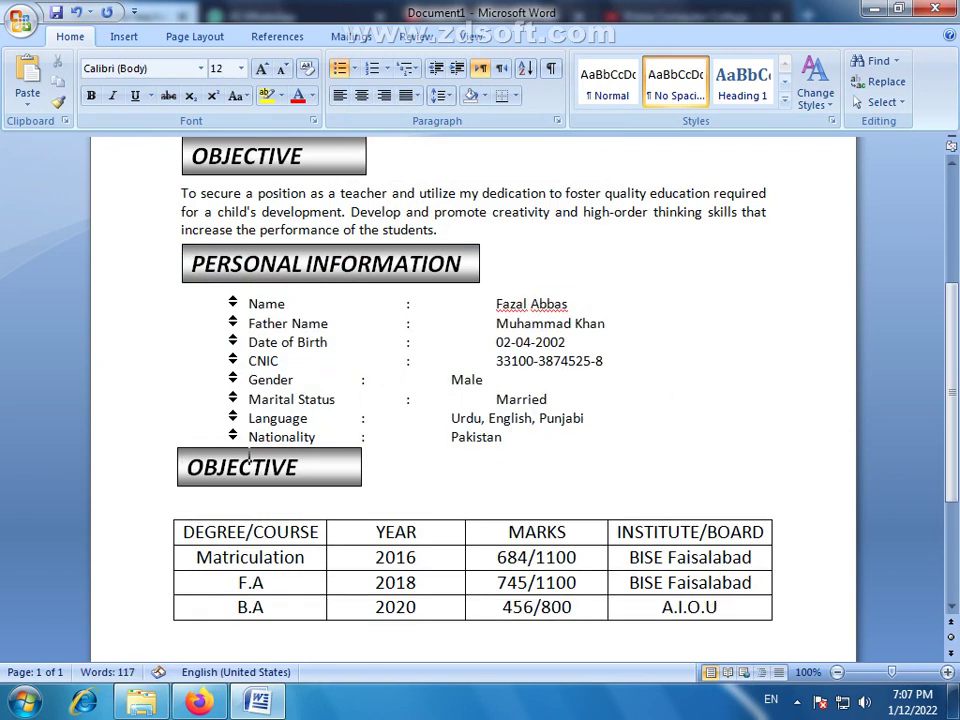
Remove the empty bullet and nudge the second OBJECTIVE box into place above the table
{"action": "left_click", "coordinate": [339, 484]}
{"action": "left_click", "coordinate": [340, 487]}
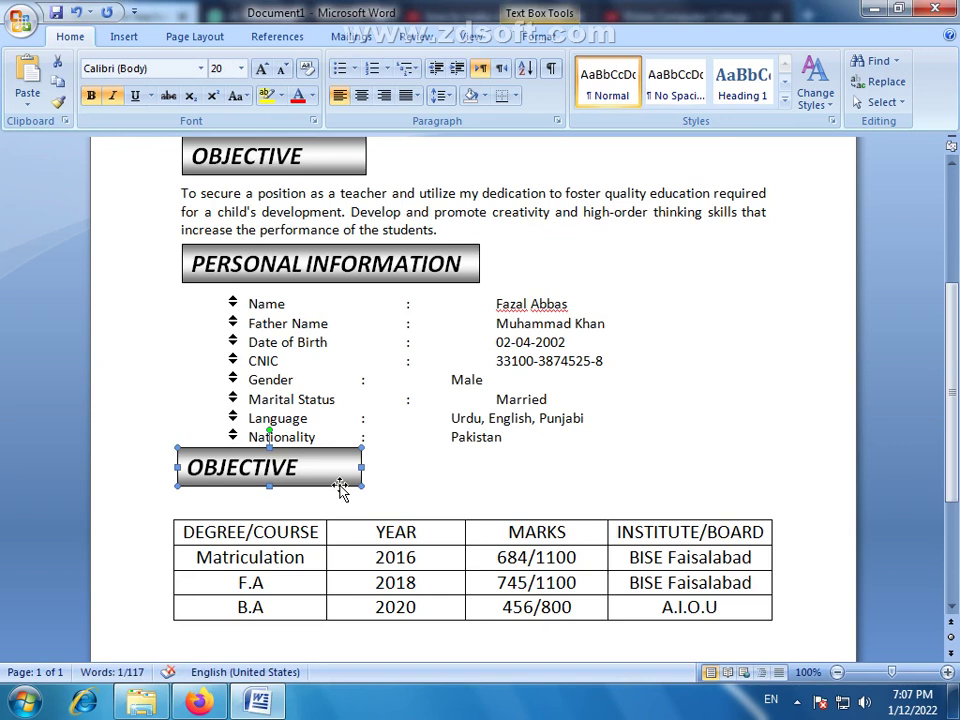
{"action": "key", "text": "Down"}
{"action": "key", "text": "Down"}
{"action": "key", "text": "Down"}
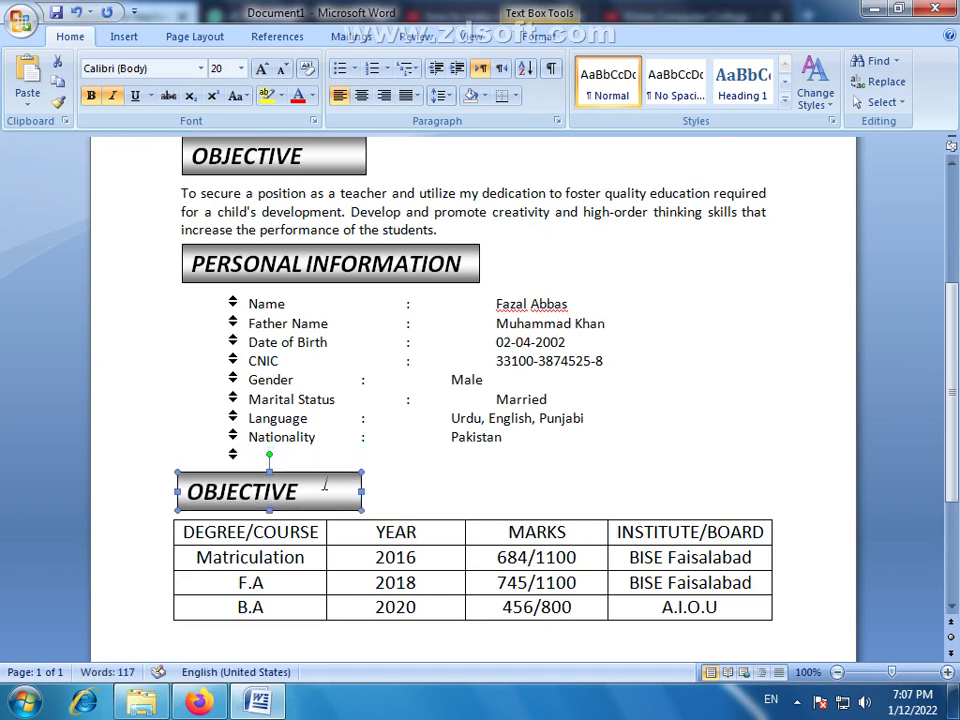
{"action": "left_click", "coordinate": [298, 454]}
{"action": "key", "text": "BackSpace"}
{"action": "left_click", "coordinate": [286, 472]}
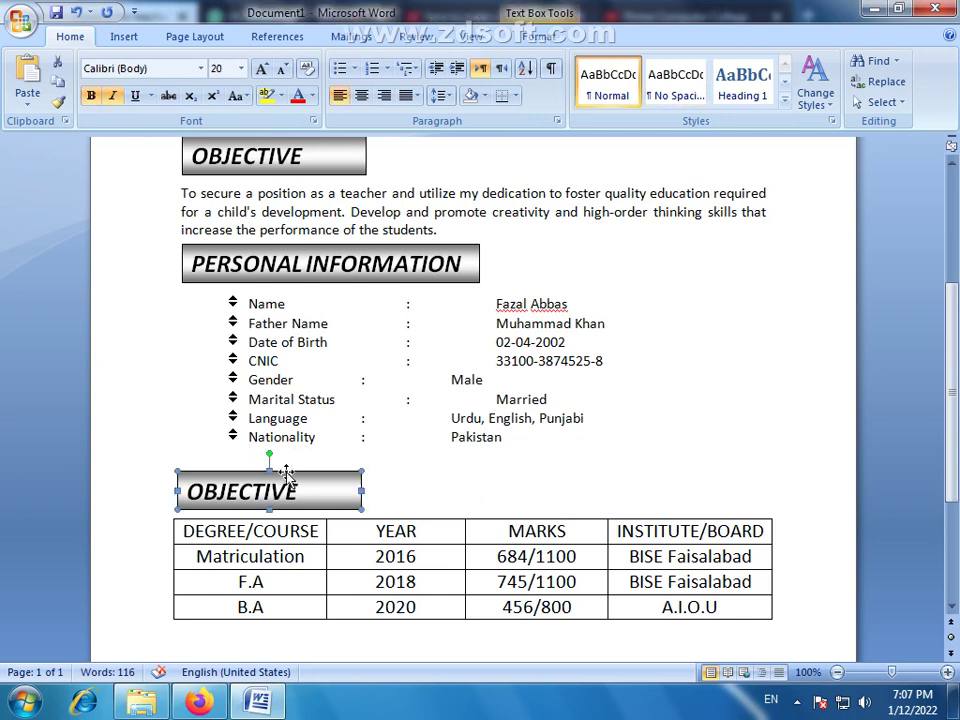
{"action": "left_click_drag", "start_coordinate": [288, 472], "coordinate": [286, 468]}
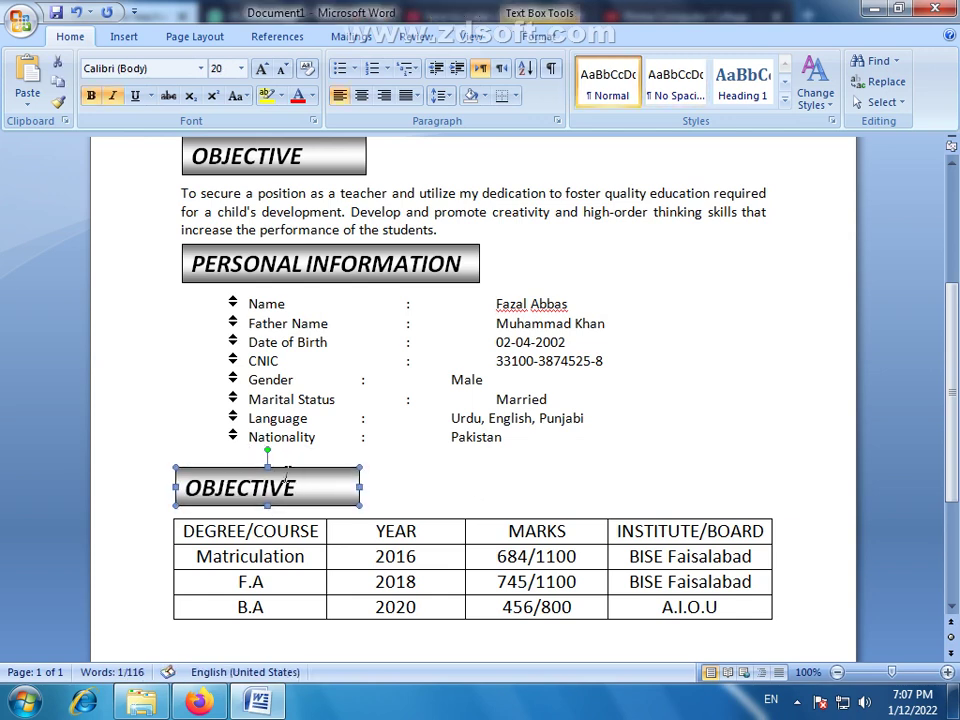
{"action": "key", "text": "Right"}
{"action": "key", "text": "ctrl+Right"}
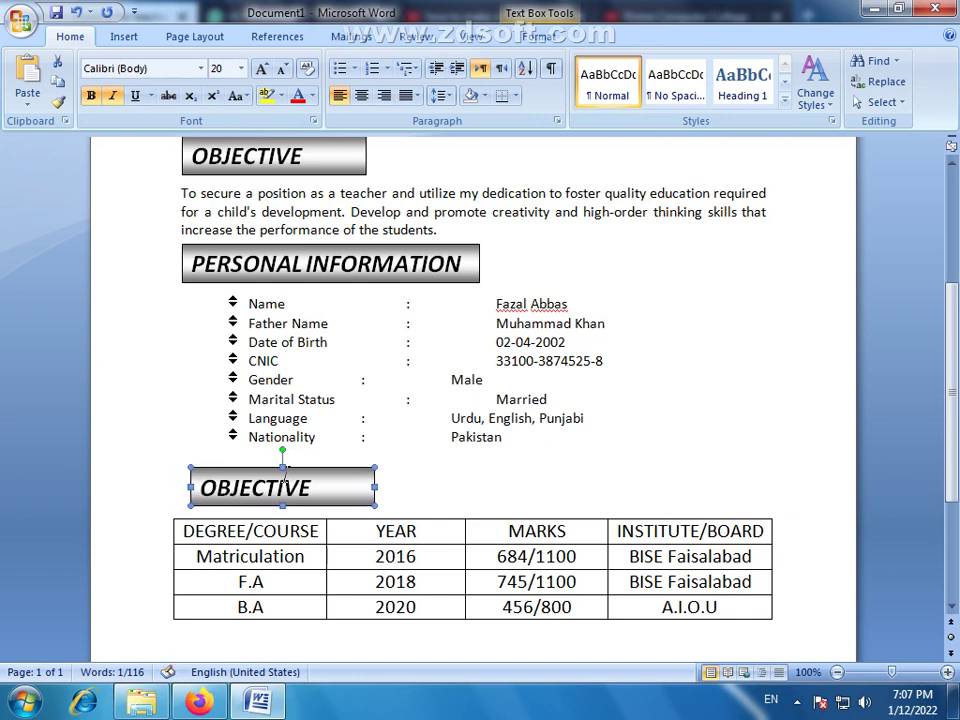
{"action": "key", "text": "ctrl+Up"}
{"action": "key", "text": "ctrl+Left"}
{"action": "key", "text": "ctrl+Left"}
{"action": "key", "text": "ctrl+Left"}
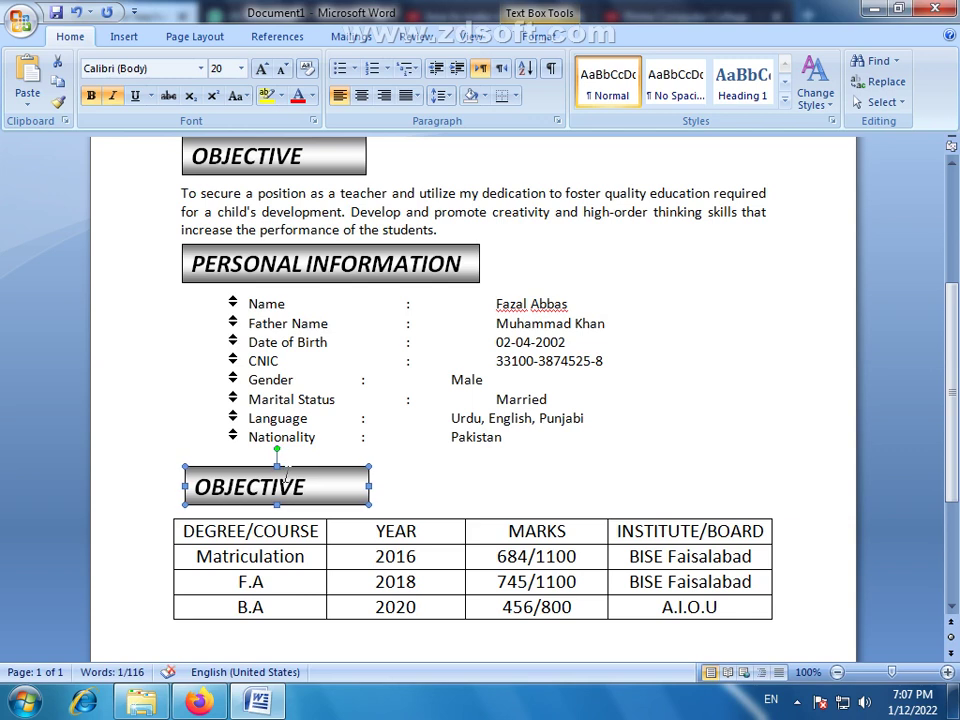
{"action": "scroll", "coordinate": [387, 471], "scroll_direction": "up", "scroll_amount": 1}
{"action": "scroll", "coordinate": [397, 458], "scroll_direction": "down", "scroll_amount": 2}
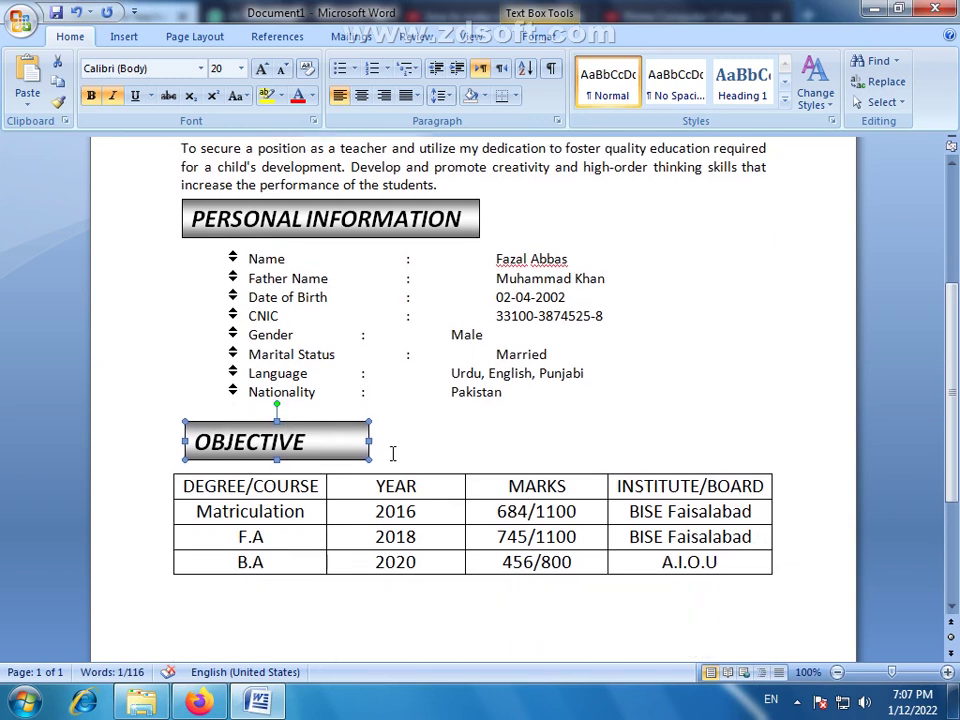
{"action": "key", "text": "ctrl+Left"}
{"action": "key", "text": "ctrl+Left"}
{"action": "key", "text": "ctrl+Left"}
{"action": "key", "text": "ctrl+Left"}
{"action": "key", "text": "ctrl+Left"}
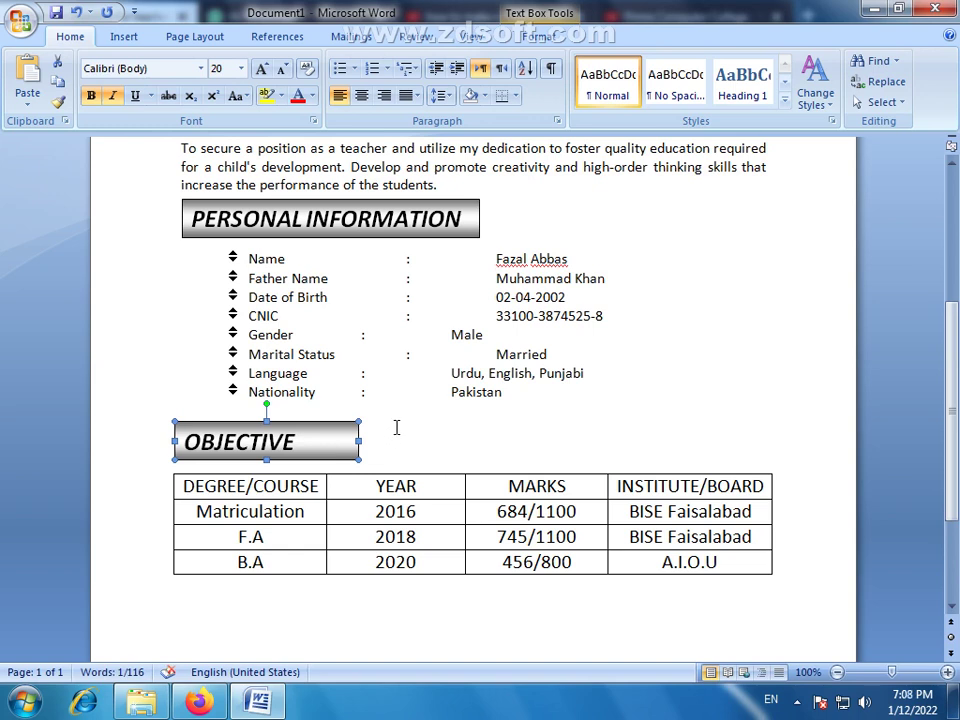
{"action": "left_click", "coordinate": [393, 436]}
{"action": "scroll", "coordinate": [393, 440], "scroll_direction": "down", "scroll_amount": 1}
Insert tabs so the Gender, Language and Nationality colons align with the other rows
{"action": "left_click", "coordinate": [495, 309]}
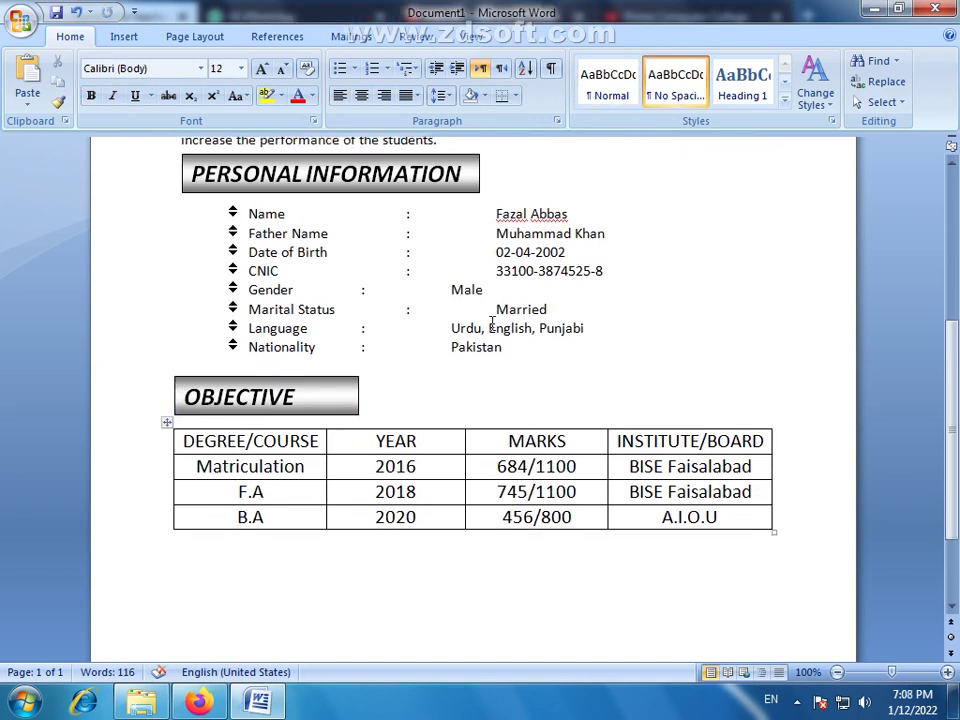
{"action": "left_click", "coordinate": [352, 294]}
{"action": "key", "text": "Tab"}
{"action": "left_click", "coordinate": [358, 328]}
{"action": "key", "text": "Tab"}
{"action": "left_click", "coordinate": [343, 349]}
{"action": "key", "text": "Tab"}
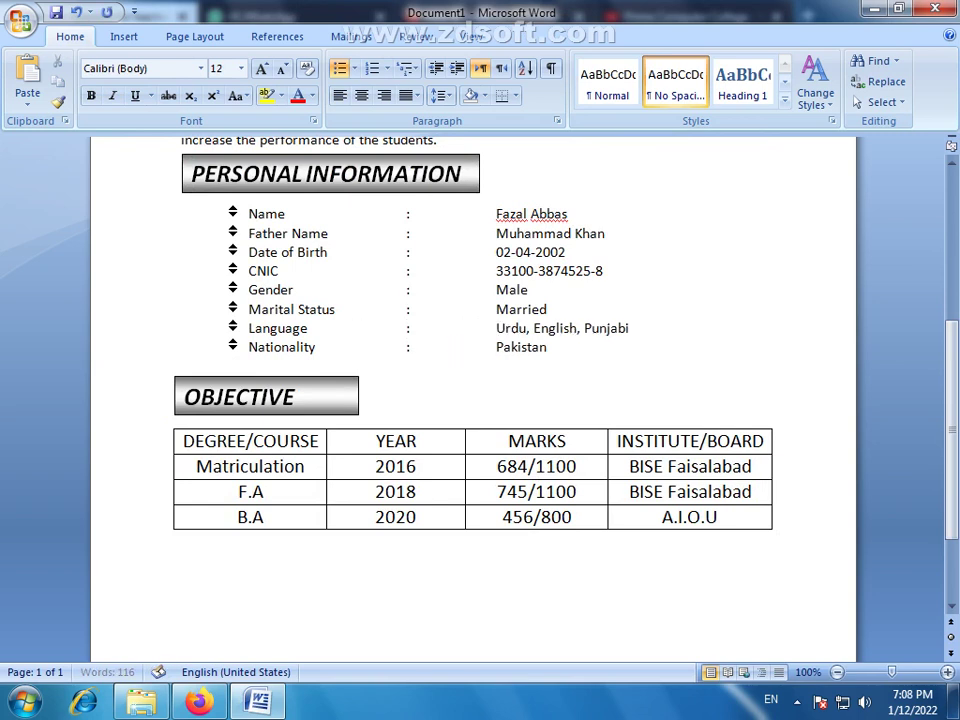
{"action": "scroll", "coordinate": [475, 355], "scroll_direction": "up", "scroll_amount": 2}
{"action": "scroll", "coordinate": [440, 330], "scroll_direction": "down", "scroll_amount": 1}
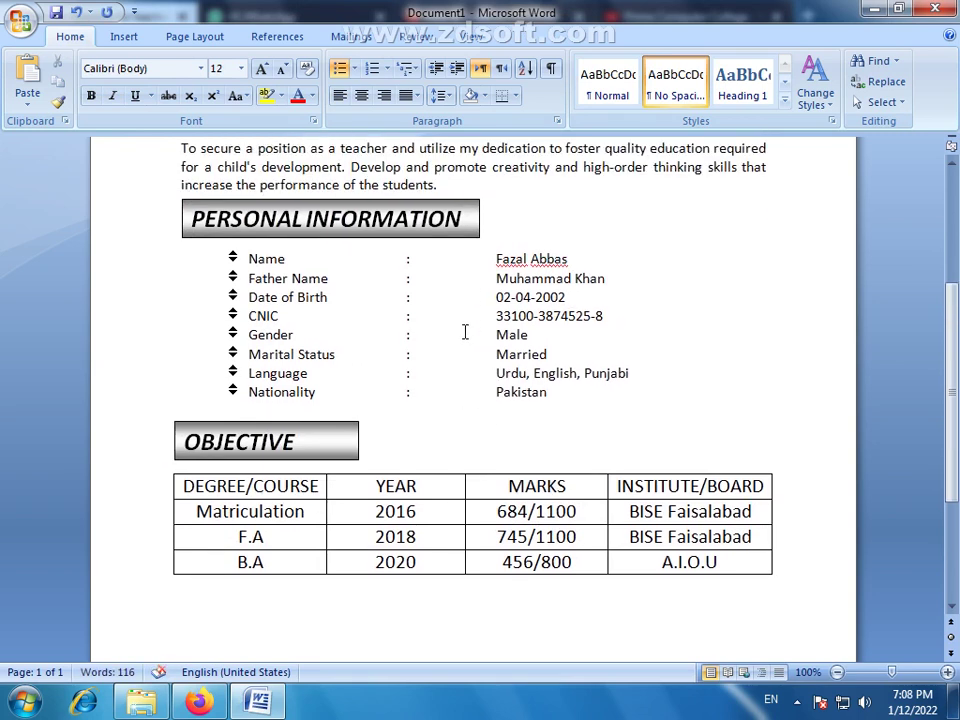
Italicize the education table's header row, DEGREE/COURSE through INSTITUTE/BOARD
{"action": "left_click_drag", "start_coordinate": [764, 486], "coordinate": [742, 486]}
{"action": "left_click_drag", "start_coordinate": [655, 487], "coordinate": [189, 486]}
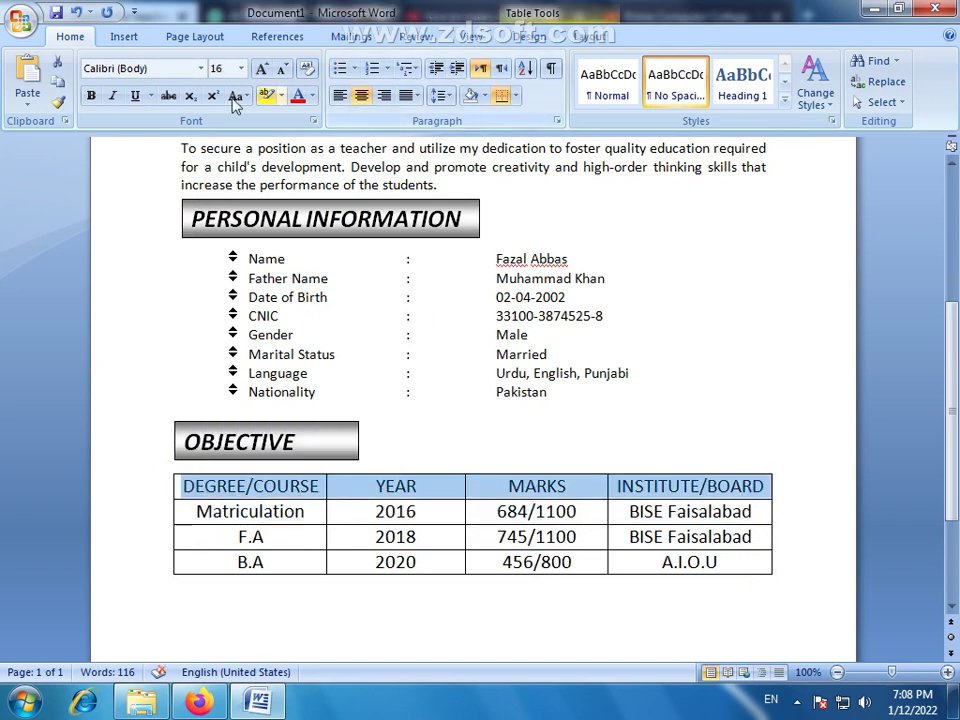
{"action": "left_click", "coordinate": [112, 96]}
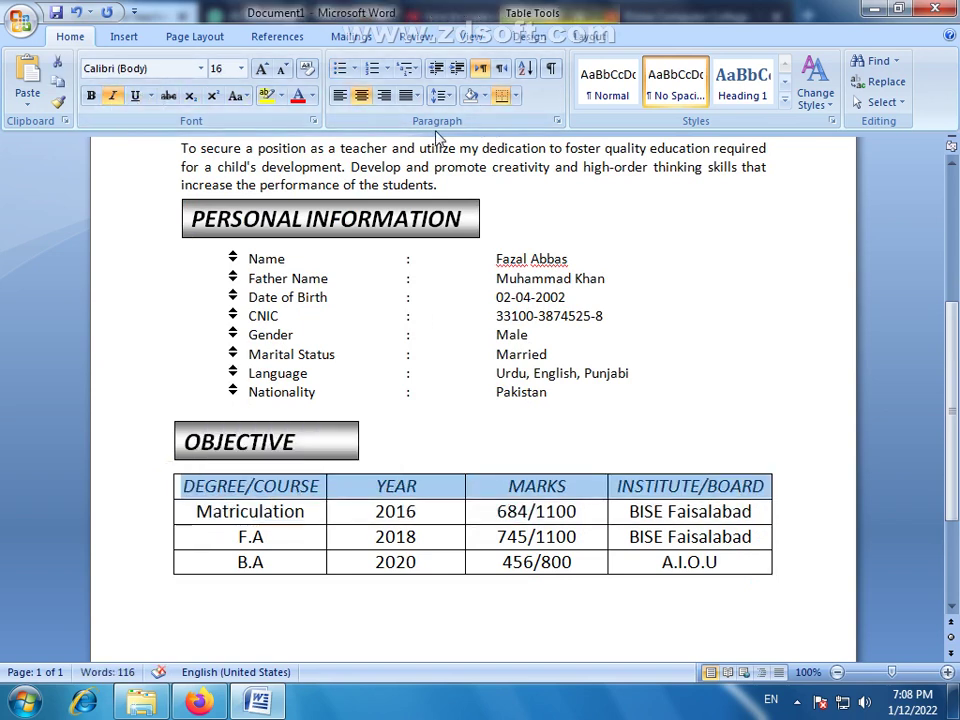
{"action": "left_click", "coordinate": [485, 96]}
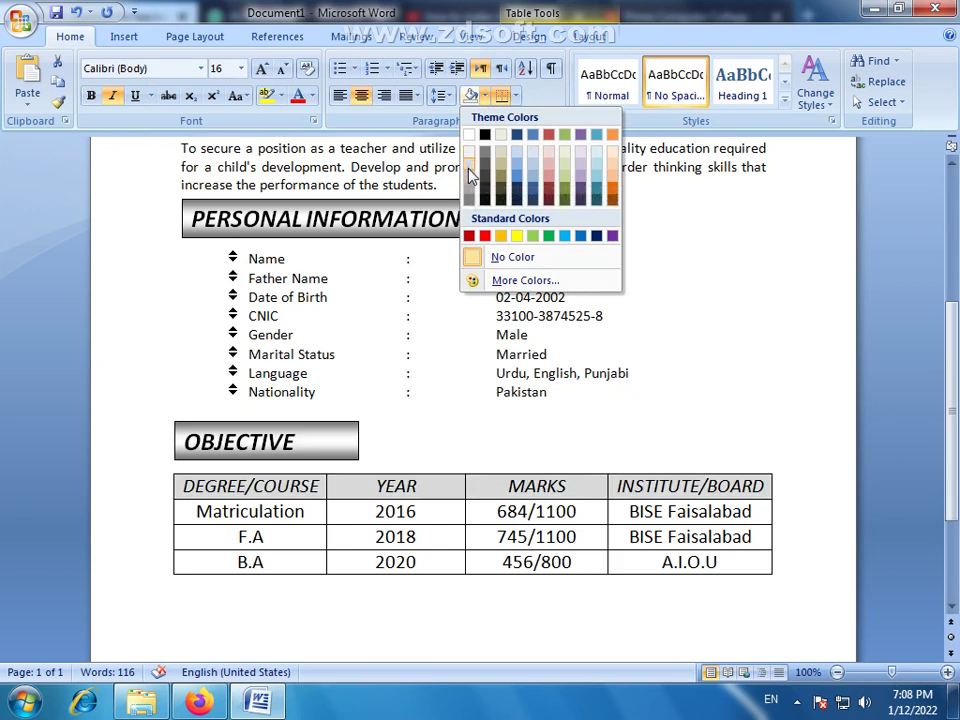
Shade the table header row grey with White, Background 1, Darker 25%
{"action": "left_click", "coordinate": [532, 161]}
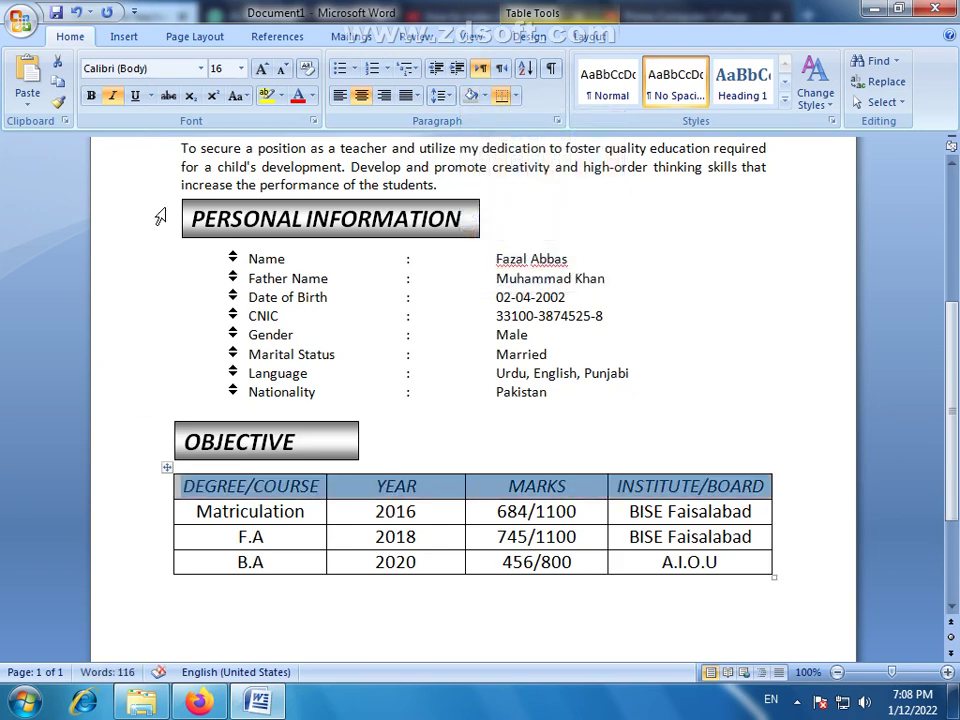
{"action": "left_click", "coordinate": [790, 511]}
{"action": "scroll", "coordinate": [632, 489], "scroll_direction": "down", "scroll_amount": 1}
{"action": "scroll", "coordinate": [640, 409], "scroll_direction": "down", "scroll_amount": 2}
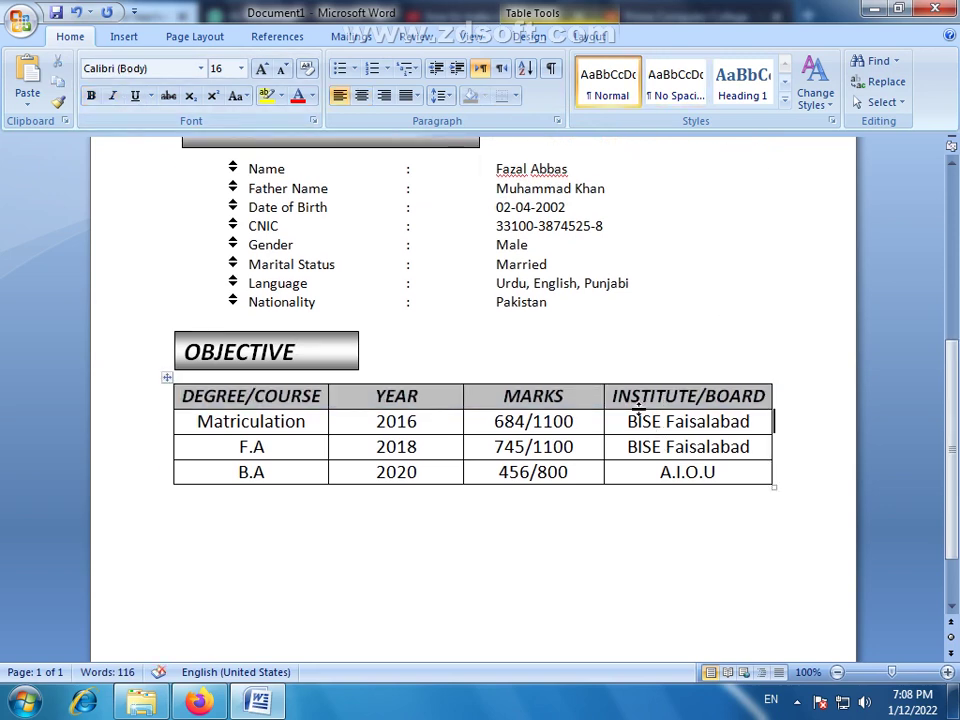
Type the hobbies "Cricket, Reading Books" on the line below the table
{"action": "left_click", "coordinate": [189, 490]}
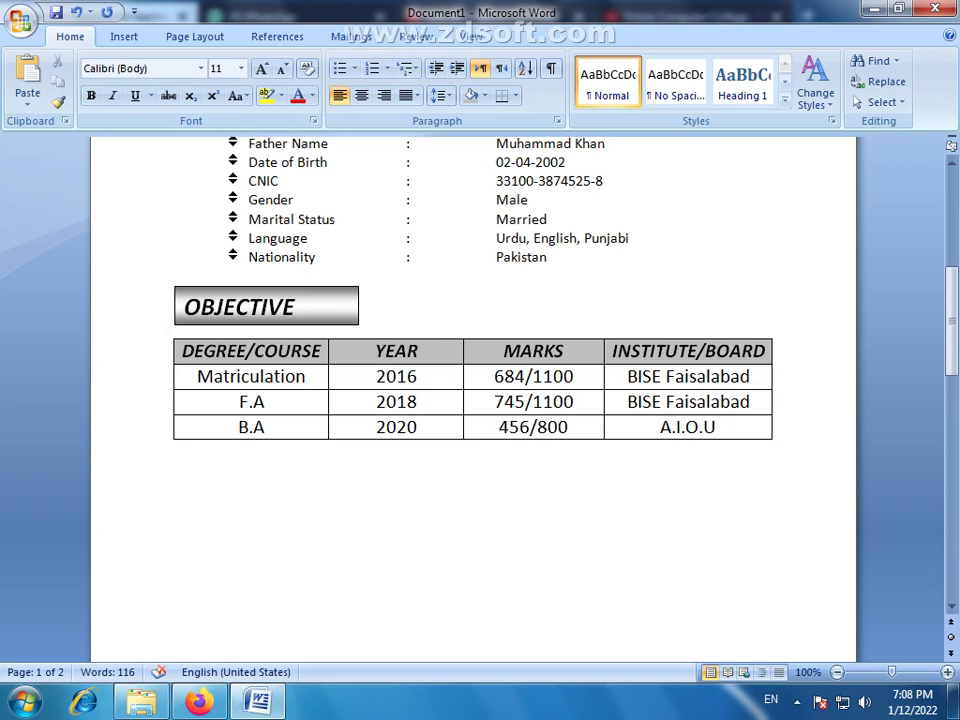
{"action": "type", "text": "c"}
{"action": "key", "text": "BackSpace"}
{"action": "type", "text": "Cricket"}
{"action": "type", "text": ", "}
{"action": "type", "text": "Bo"}
{"action": "key", "text": "BackSpace"}
{"action": "key", "text": "BackSpace"}
{"action": "type", "text": "Re"}
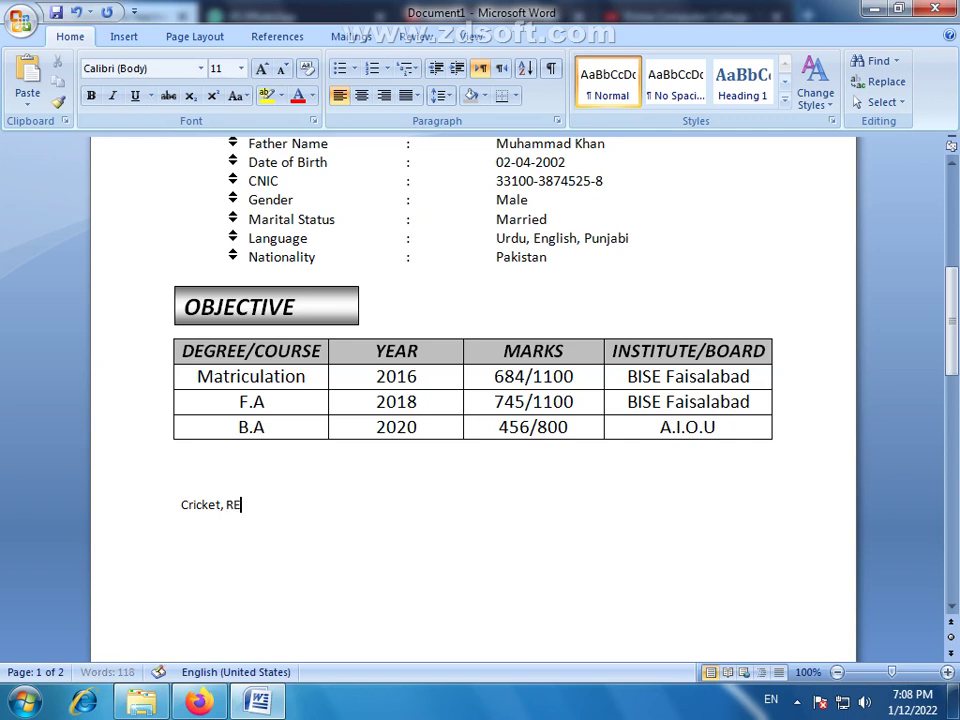
{"action": "type", "text": "adiing"}
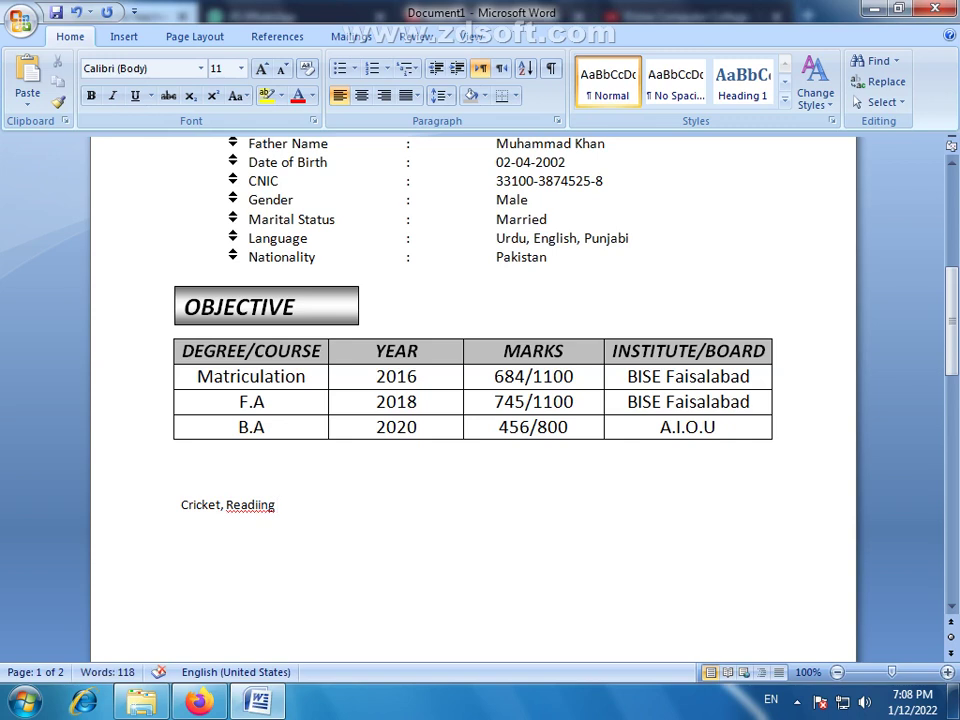
{"action": "key", "text": "BackSpace"}
{"action": "key", "text": "BackSpace"}
{"action": "key", "text": "BackSpace"}
{"action": "type", "text": "NG"}
{"action": "key", "text": "BackSpace"}
{"action": "key", "text": "BackSpace"}
{"action": "type", "text": "ng Book"}
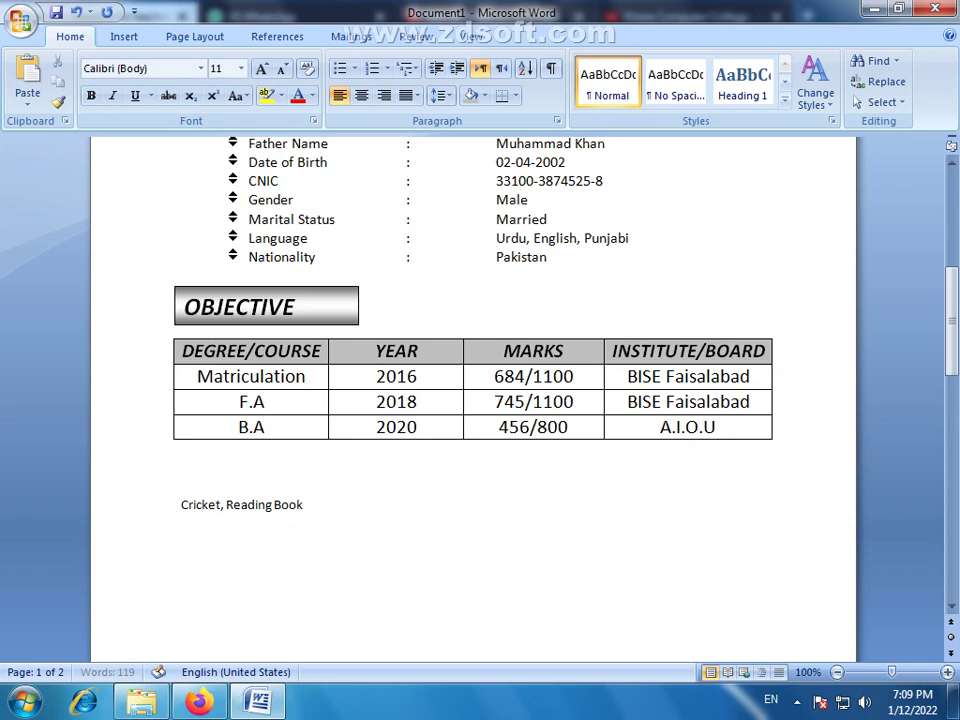
{"action": "type", "text": "s ,"}
Prefix "Playing", end the line with a full stop, and add blank lines below
{"action": "left_click", "coordinate": [181, 505]}
{"action": "type", "text": "Playing"}
{"action": "left_click", "coordinate": [373, 503]}
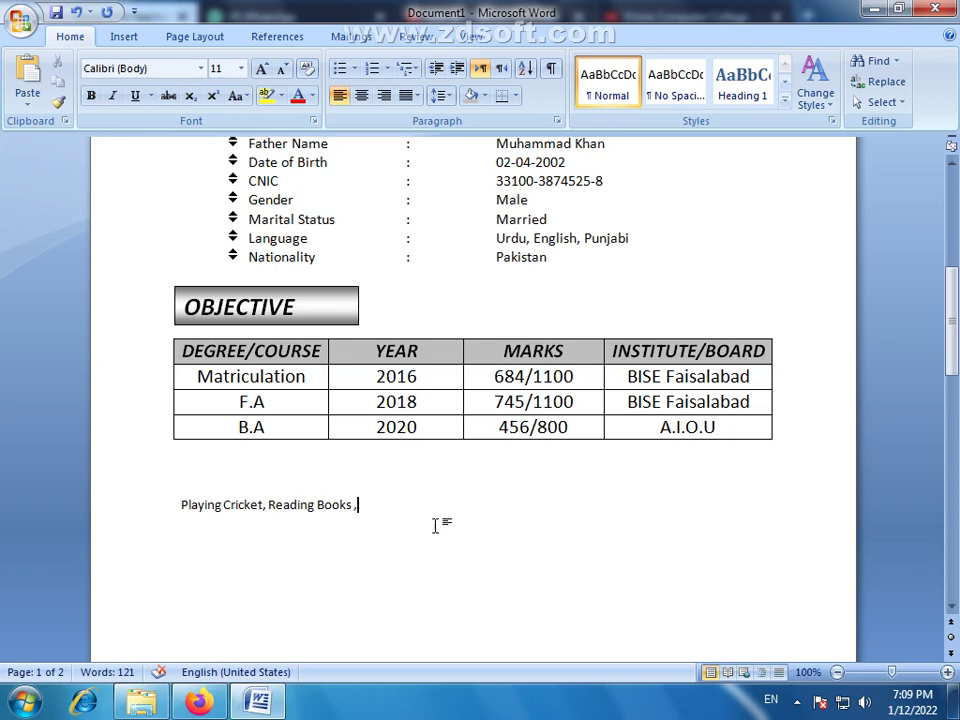
{"action": "key", "text": "BackSpace"}
{"action": "type", "text": "."}
{"action": "scroll", "coordinate": [387, 518], "scroll_direction": "down", "scroll_amount": 3}
{"action": "key", "text": "Return"}
{"action": "key", "text": "Return"}
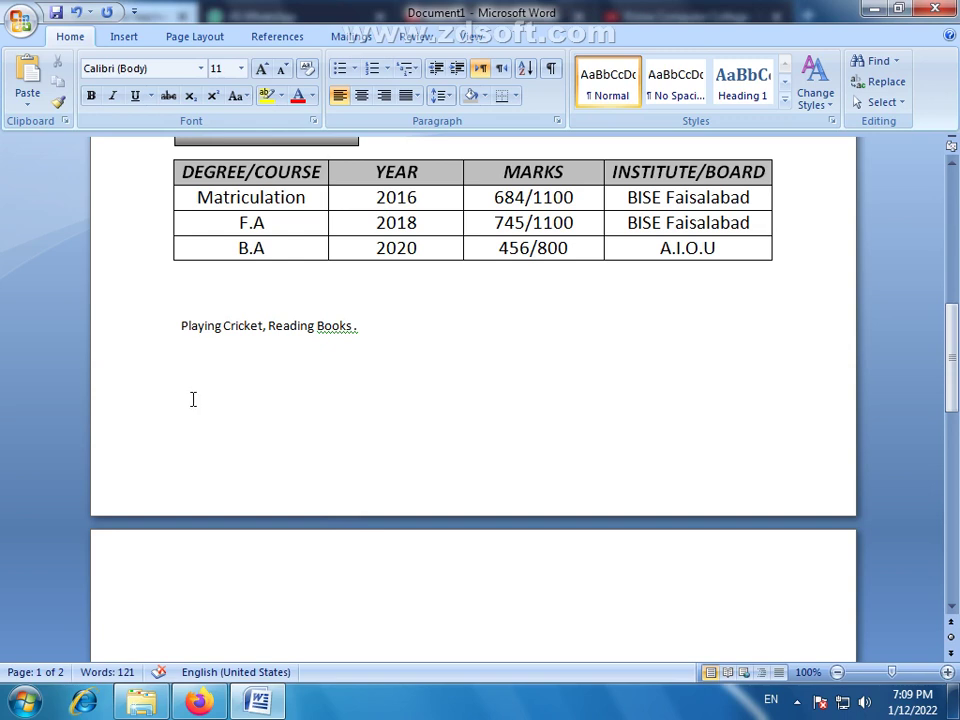
{"action": "key", "text": "ctrl+Return"}
Correct "Books ." to "Books." and ignore the grammar flag on the hobbies line
{"action": "left_click", "coordinate": [336, 426]}
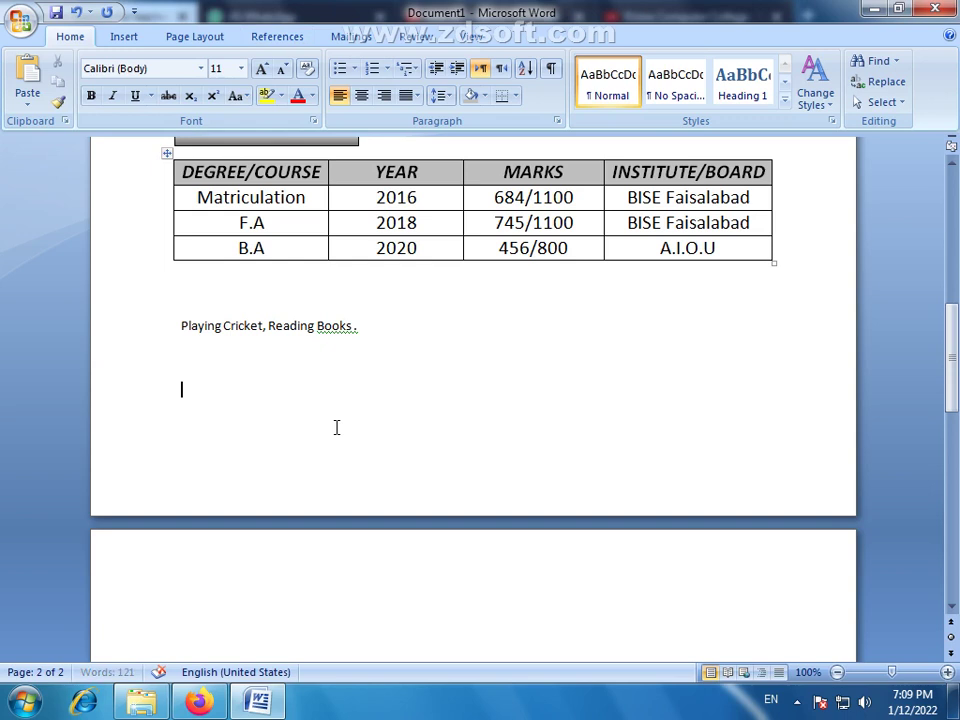
{"action": "right_click", "coordinate": [336, 330]}
{"action": "left_click", "coordinate": [386, 344]}
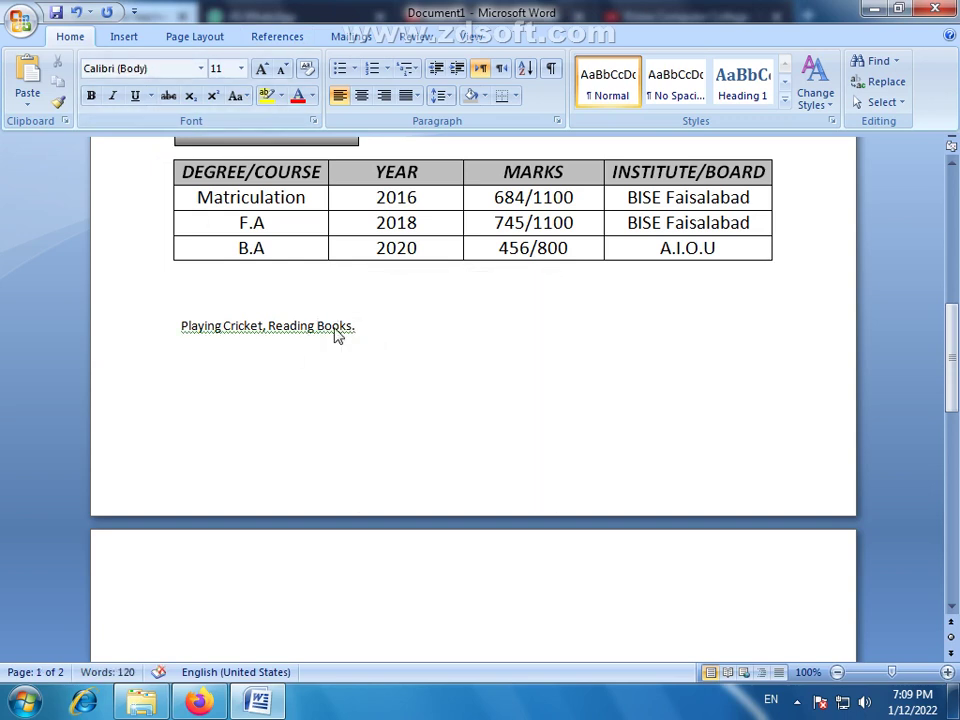
{"action": "right_click", "coordinate": [351, 331]}
{"action": "left_click", "coordinate": [387, 370]}
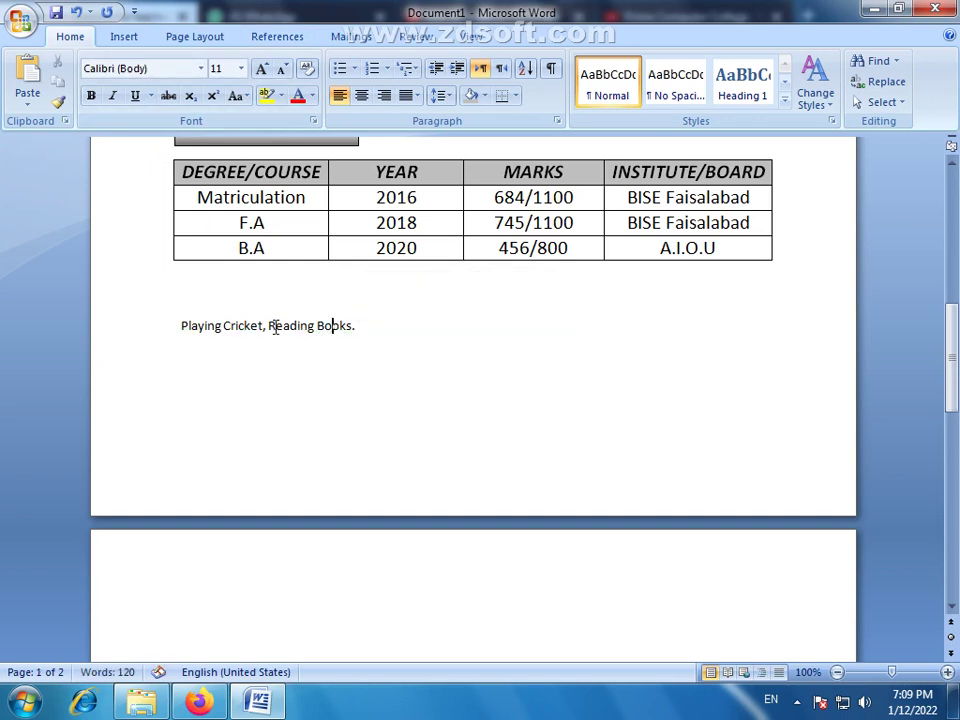
Set the paper size to A4
{"action": "left_click", "coordinate": [208, 42]}
{"action": "left_click", "coordinate": [157, 81]}
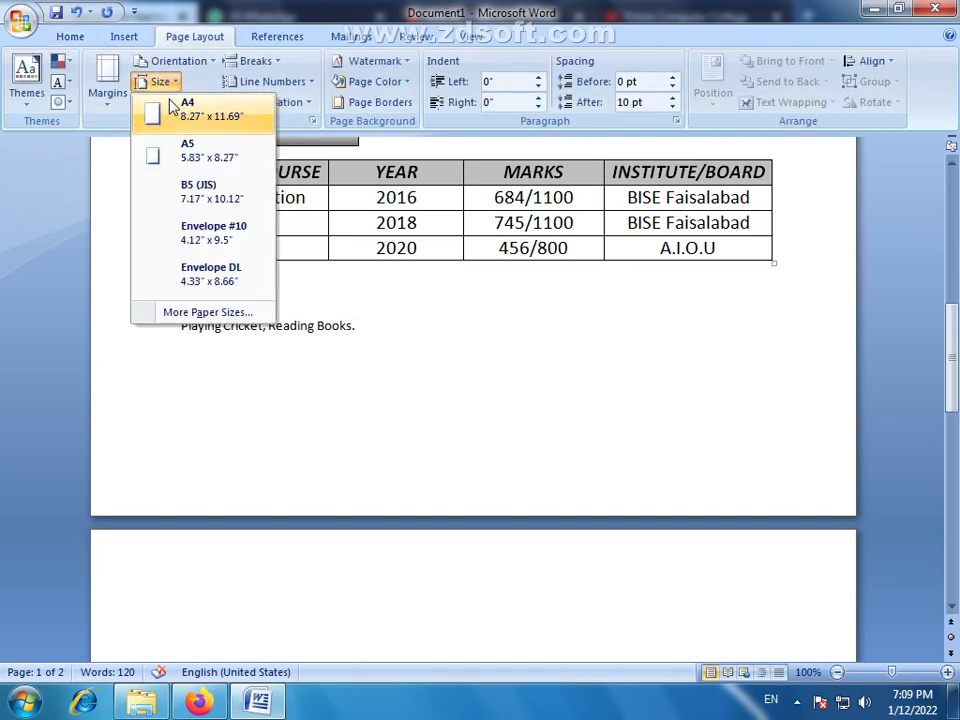
{"action": "left_click", "coordinate": [172, 108]}
Start a new entry reading "1 Ye" below the hobbies line
{"action": "left_click", "coordinate": [281, 394]}
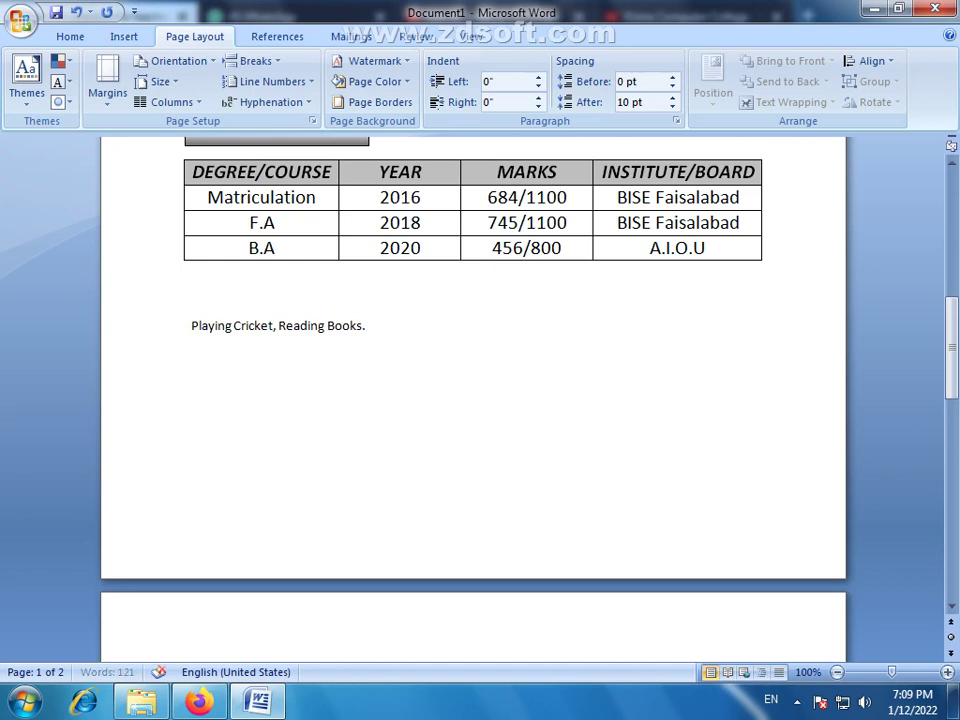
{"action": "type", "text": "1 YE"}
{"action": "key", "text": "BackSpace"}
{"action": "type", "text": "e"}
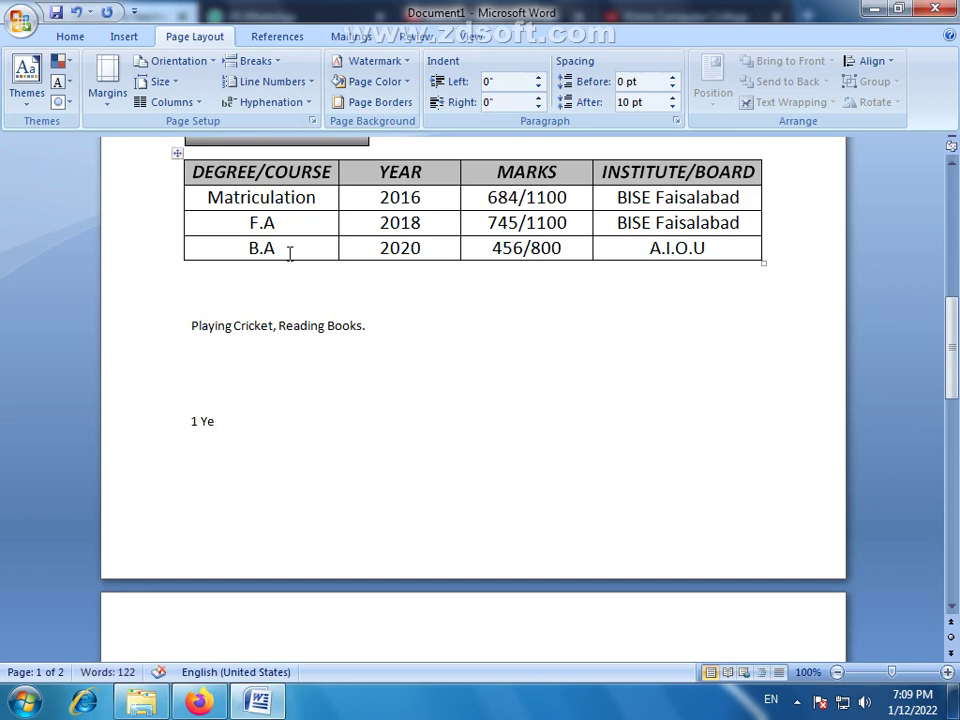
{"action": "scroll", "coordinate": [300, 280], "scroll_direction": "up", "scroll_amount": 2}
Copy the OBJECTIVE heading box to sit just above the hobbies line
{"action": "left_click", "coordinate": [318, 233]}
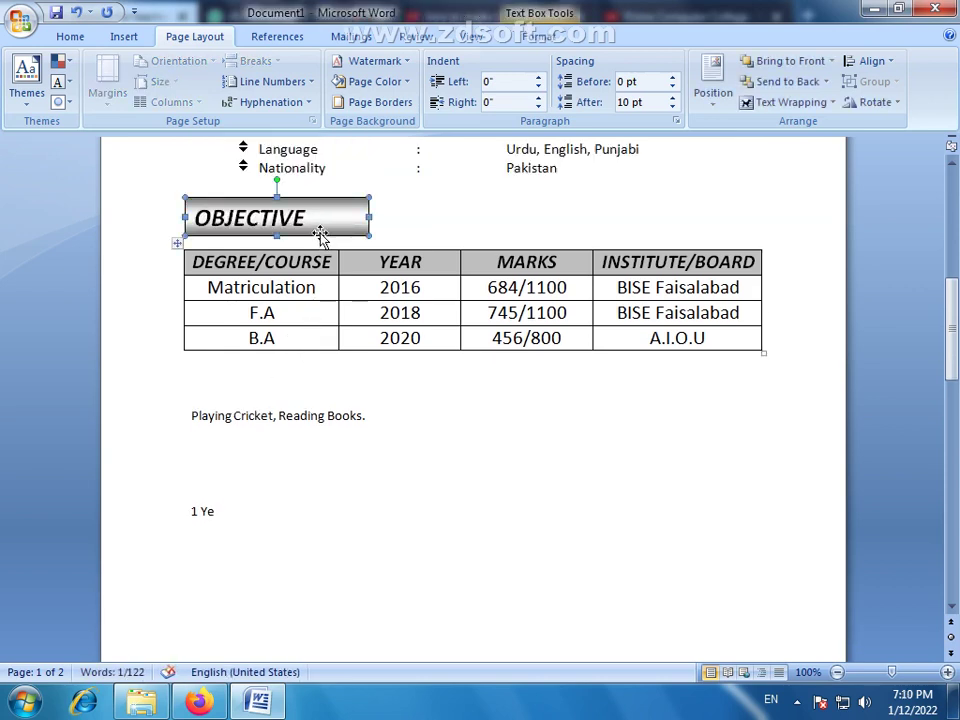
{"action": "left_click_drag", "start_coordinate": [322, 240], "coordinate": [322, 405]}
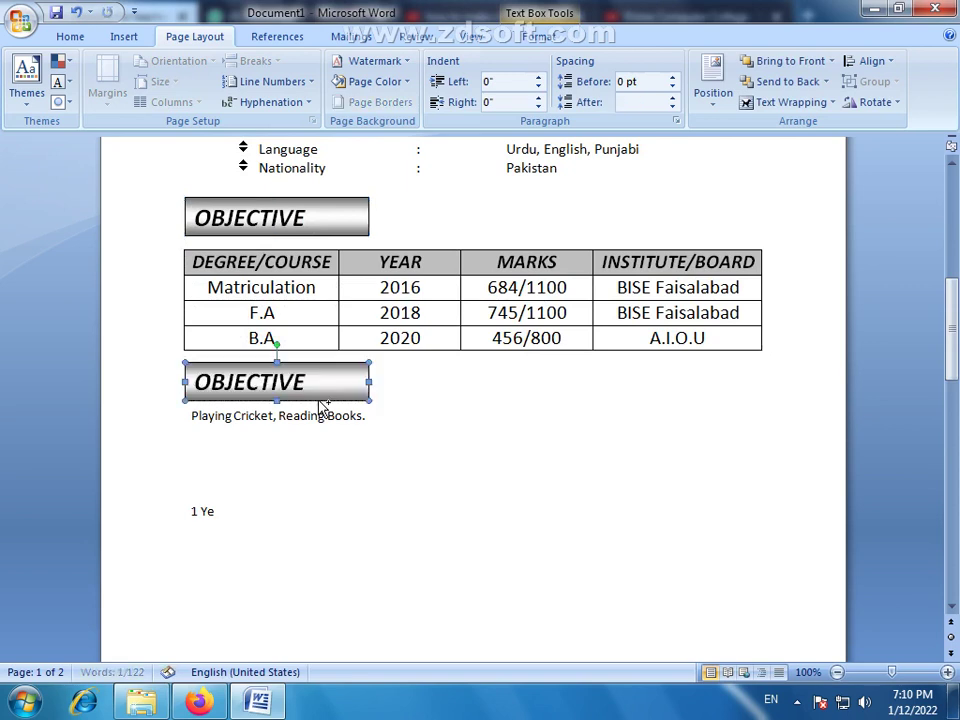
{"action": "left_click", "coordinate": [194, 418]}
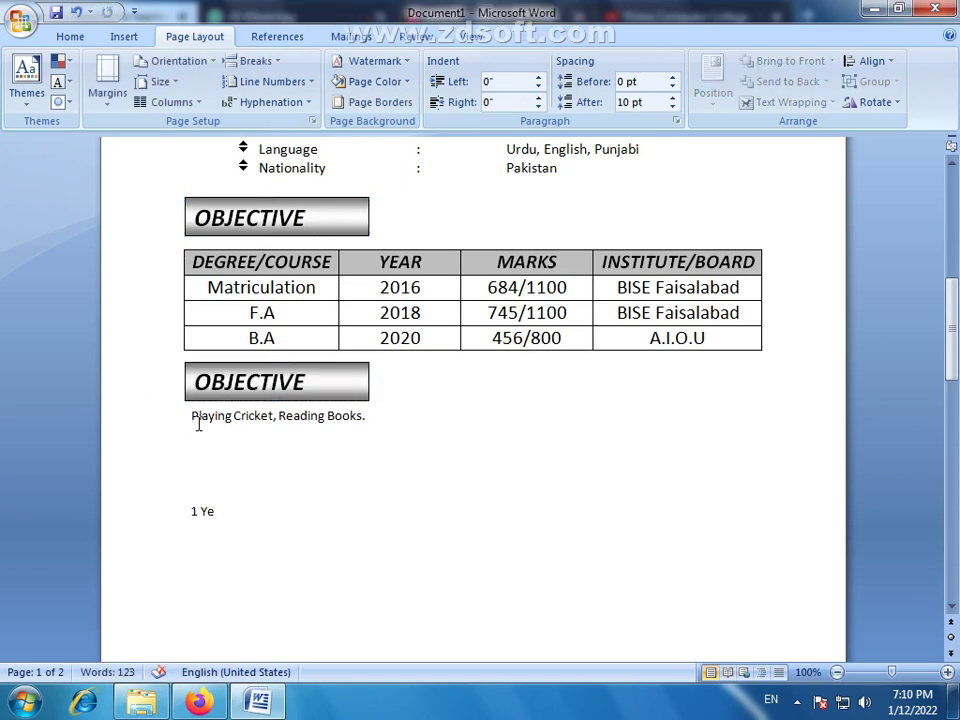
{"action": "key", "text": "Return"}
{"action": "left_click", "coordinate": [285, 401]}
{"action": "key", "text": "Down"}
{"action": "key", "text": "Down"}
{"action": "key", "text": "Down"}
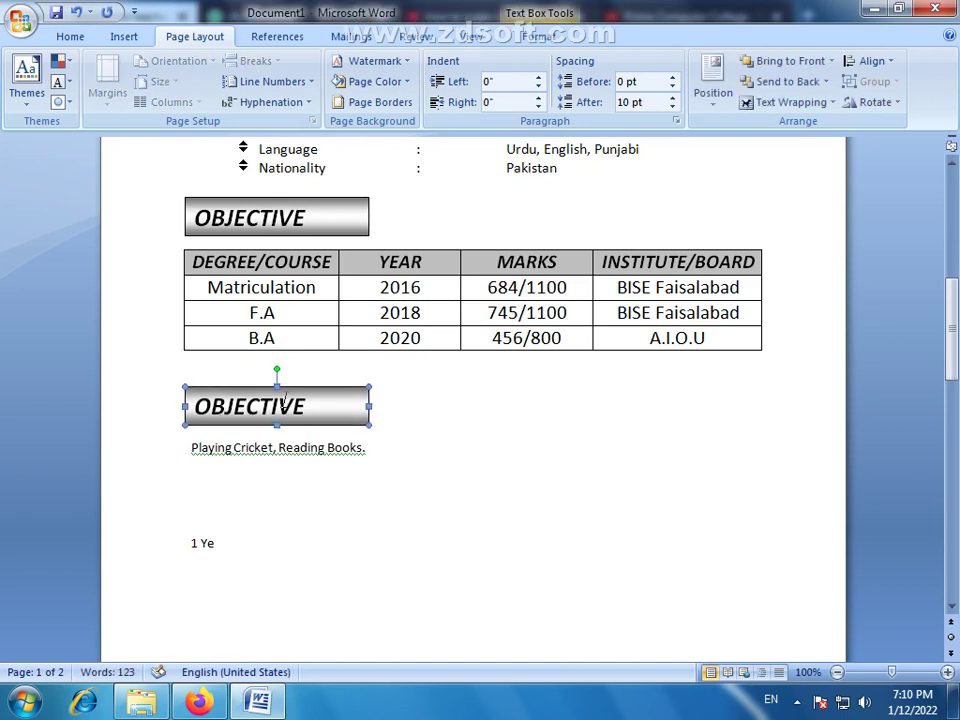
Retitle the copied box HOBBIES, then duplicate it below the hobbies line
{"action": "left_click_drag", "start_coordinate": [308, 412], "coordinate": [200, 420]}
{"action": "type", "text": "H"}
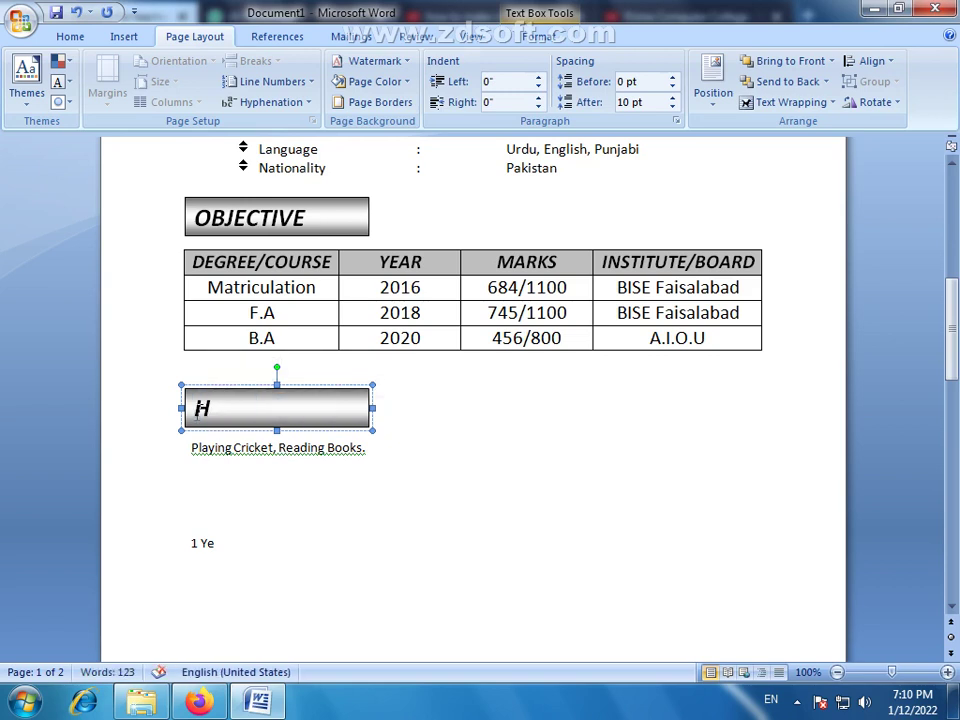
{"action": "type", "text": "obbies"}
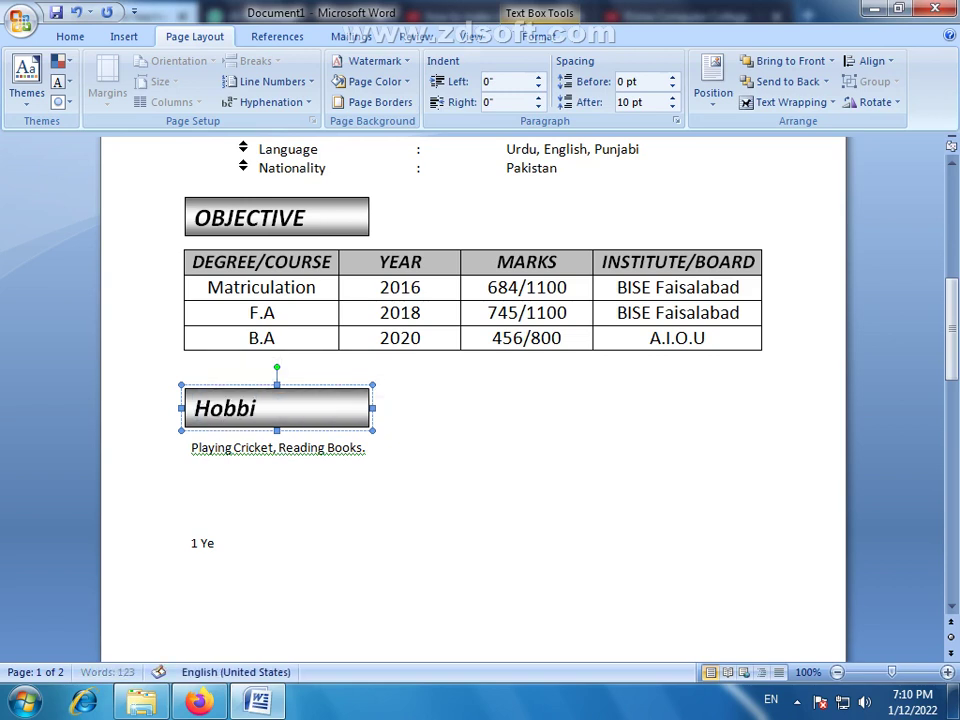
{"action": "key", "text": "BackSpace"}
{"action": "key", "text": "BackSpace"}
{"action": "key", "text": "BackSpace"}
{"action": "key", "text": "BackSpace"}
{"action": "key", "text": "BackSpace"}
{"action": "key", "text": "BackSpace"}
{"action": "type", "text": "OBBIES"}
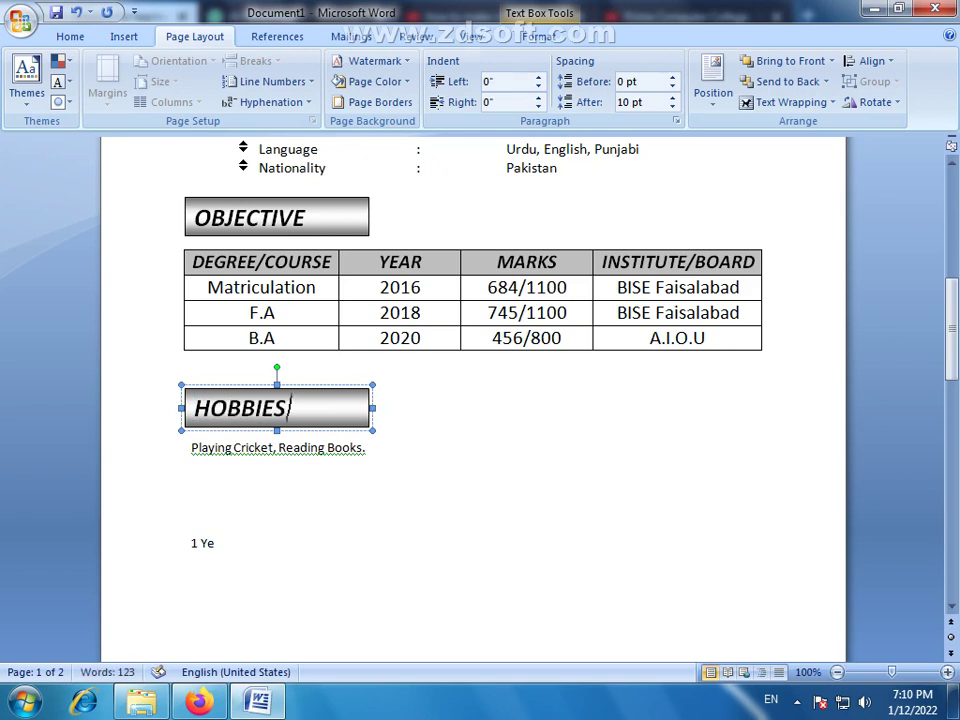
{"action": "left_click", "coordinate": [227, 497]}
{"action": "left_click", "coordinate": [317, 429]}
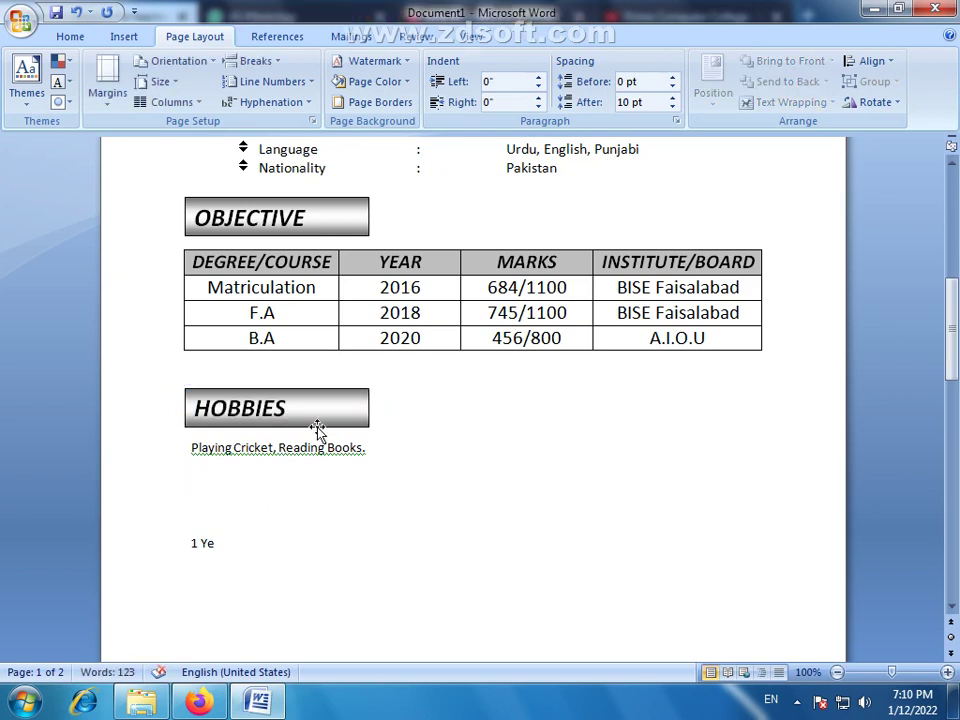
{"action": "left_click_drag", "start_coordinate": [318, 427], "coordinate": [317, 521]}
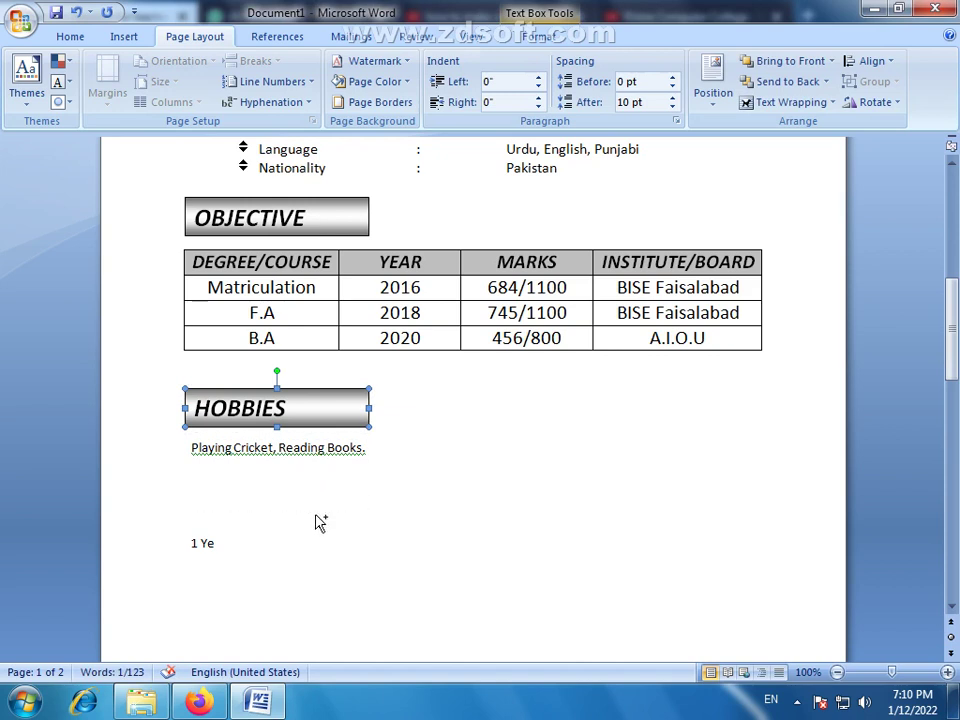
Split the hobbies so Playing Cricket and Reading Books. sit on separate lines
{"action": "left_click", "coordinate": [266, 549]}
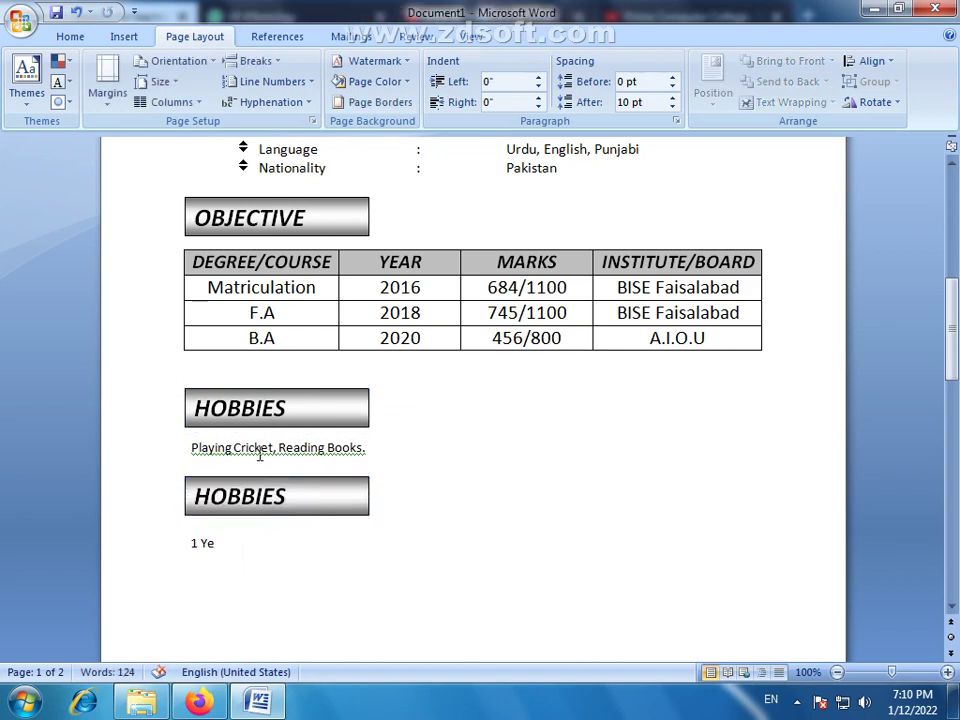
{"action": "right_click", "coordinate": [276, 452]}
{"action": "left_click", "coordinate": [290, 489]}
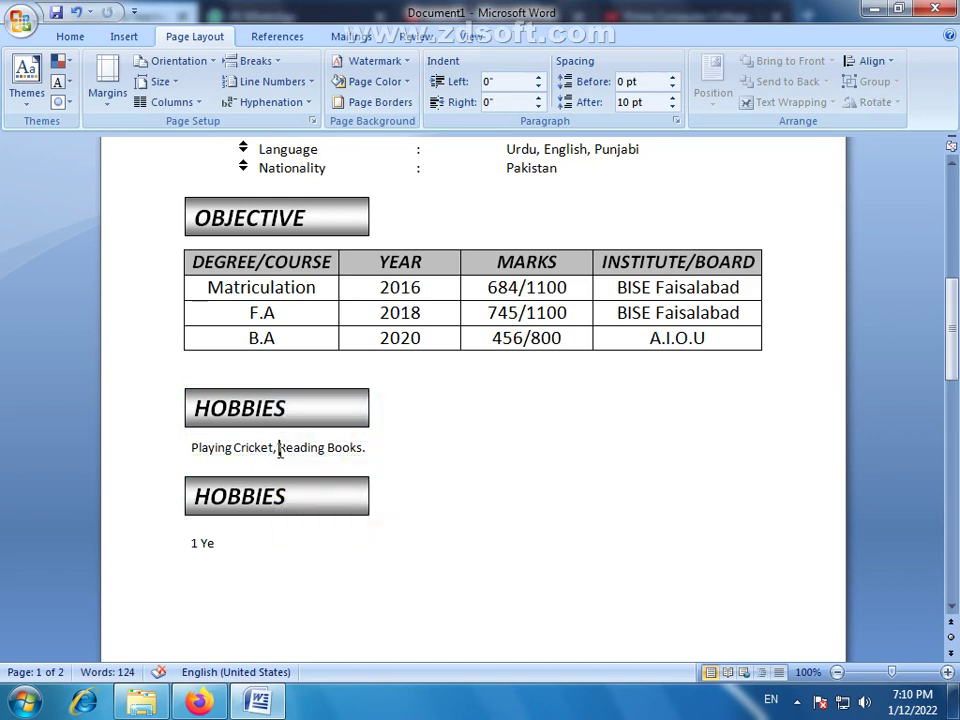
{"action": "key", "text": "BackSpace"}
{"action": "key", "text": "Return"}
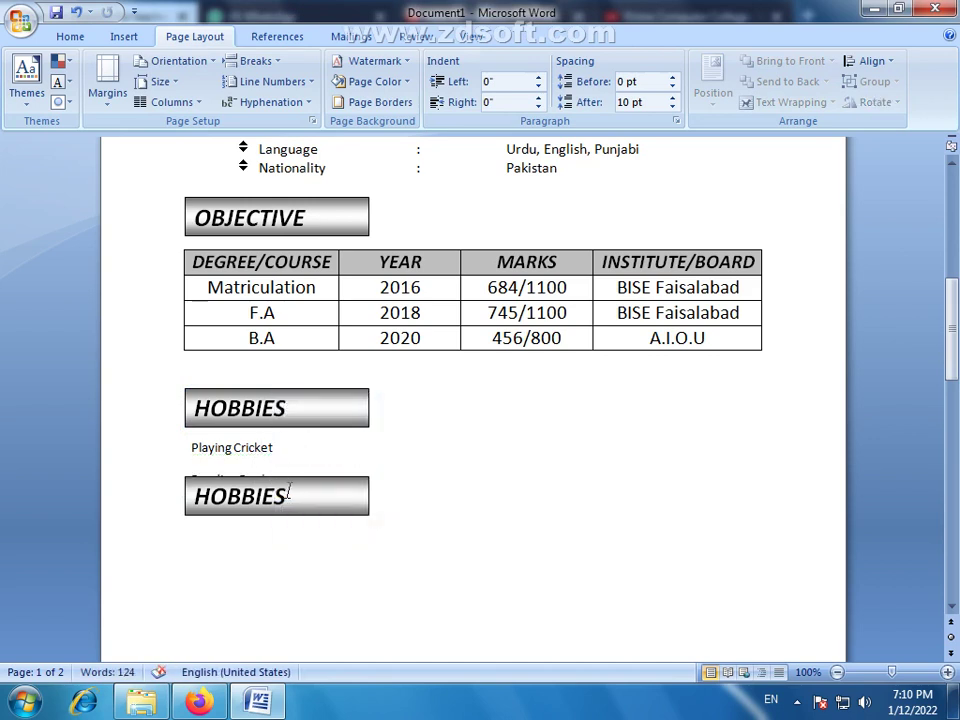
{"action": "mouse_move", "coordinate": [281, 468]}
{"action": "left_mouse_down"}
{"action": "mouse_move", "coordinate": [227, 431]}
{"action": "mouse_move", "coordinate": [195, 439]}
{"action": "mouse_move", "coordinate": [287, 489]}
{"action": "left_mouse_up"}
Give both hobby lines No Spacing and enlarge them to 12 pt
{"action": "left_click", "coordinate": [121, 36]}
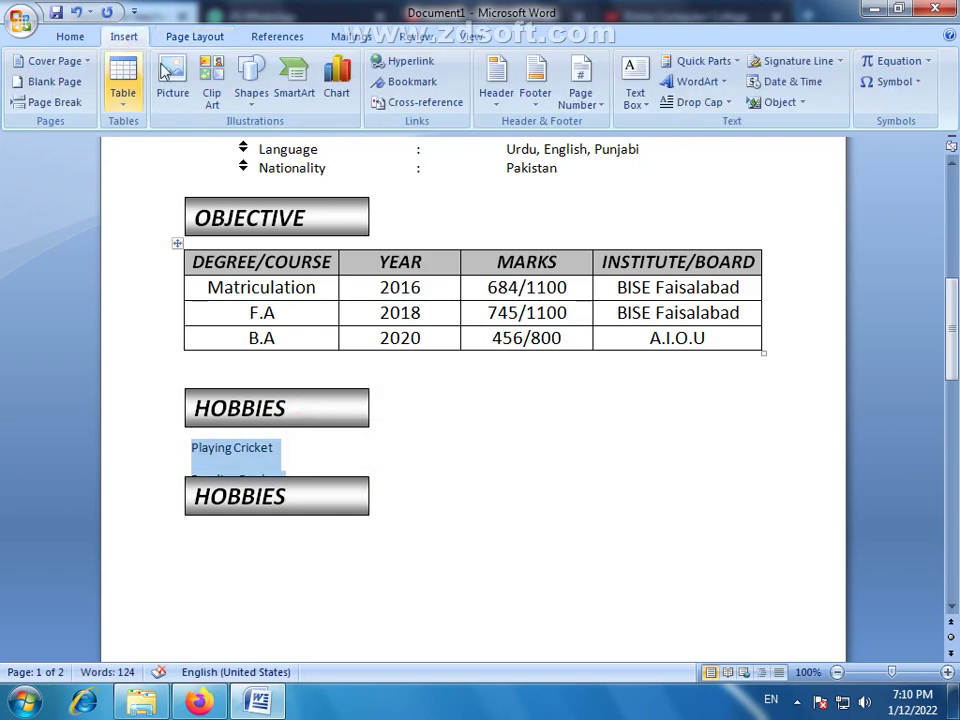
{"action": "left_click", "coordinate": [64, 36]}
{"action": "left_click", "coordinate": [677, 98]}
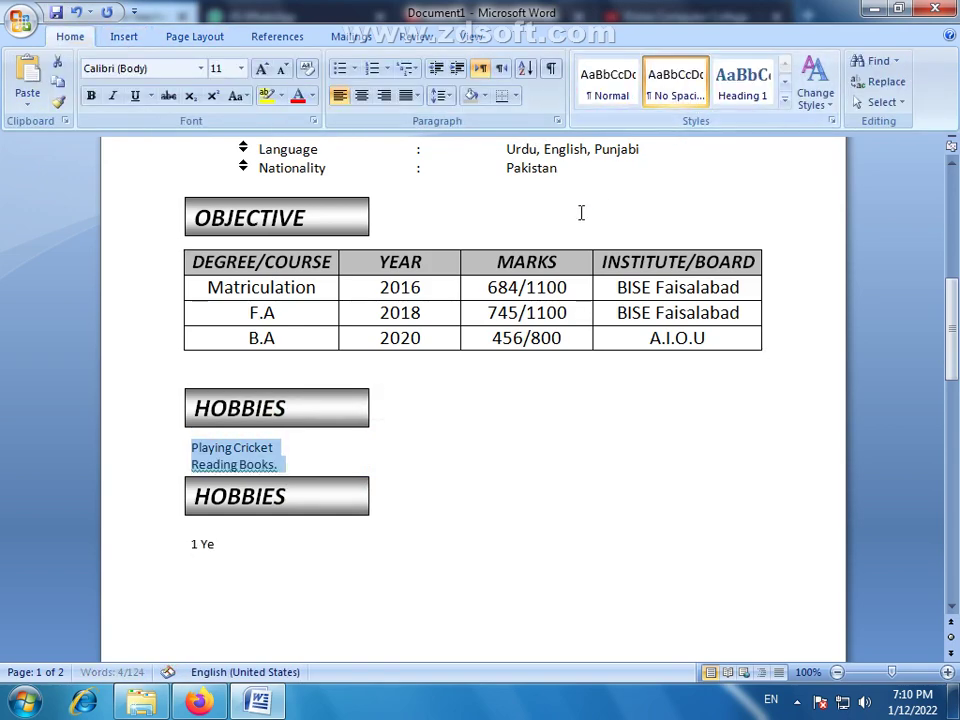
{"action": "left_click", "coordinate": [261, 69]}
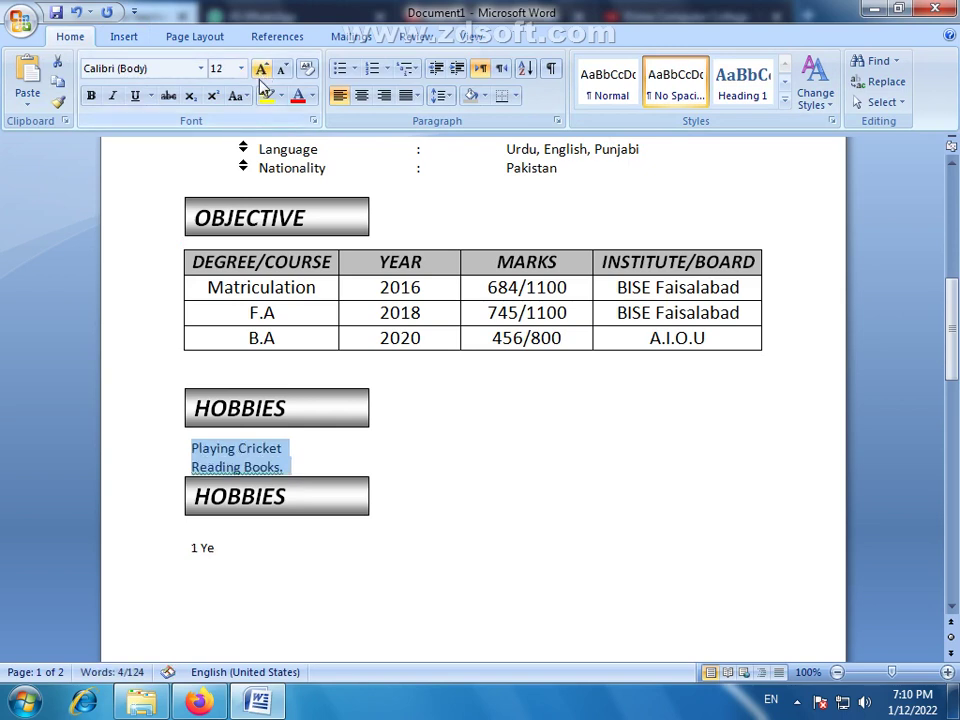
Nudge the second HOBBIES box down and give both hobby lines an arrow bullet
{"action": "left_click", "coordinate": [281, 516]}
{"action": "key", "text": "Down"}
{"action": "key", "text": "Down"}
{"action": "key", "text": "Down"}
{"action": "key", "text": "Down"}
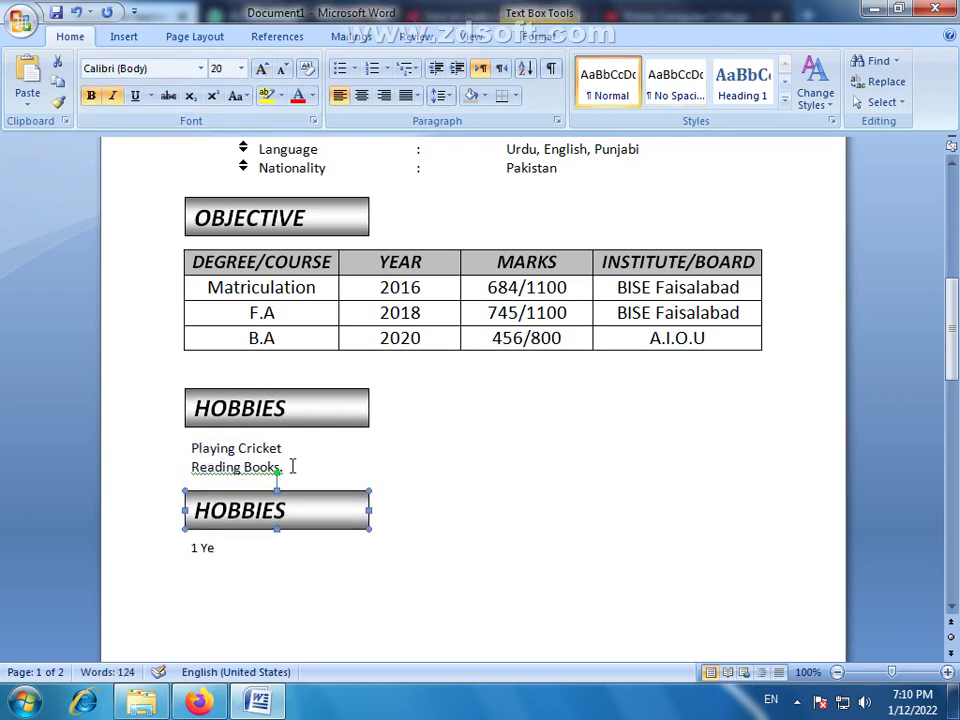
{"action": "left_click_drag", "start_coordinate": [301, 469], "coordinate": [161, 433]}
{"action": "right_click", "coordinate": [248, 481]}
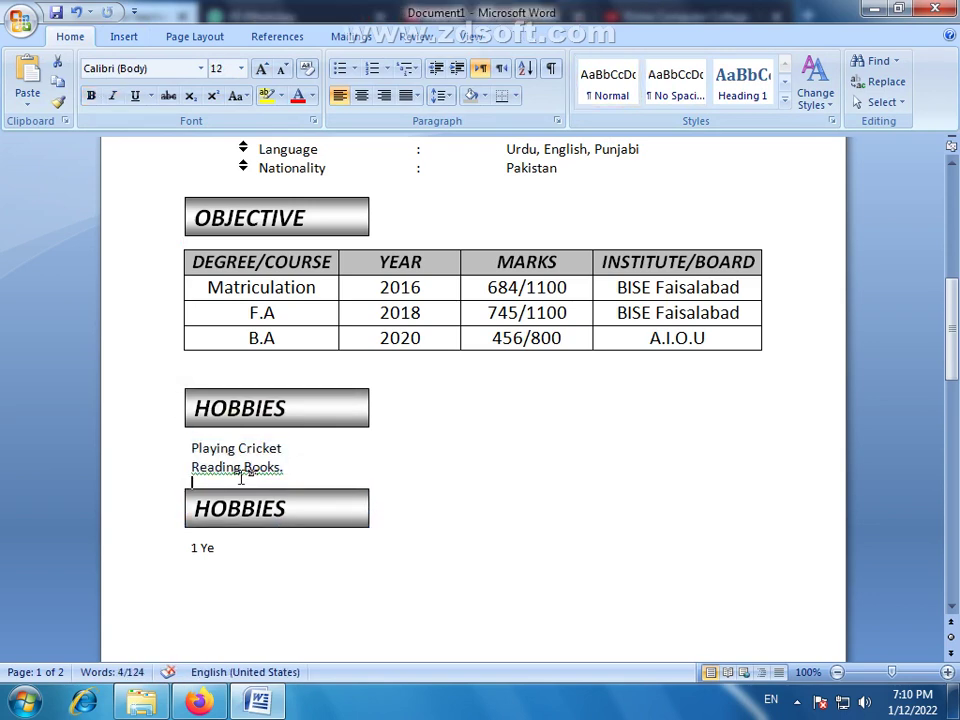
{"action": "left_click", "coordinate": [279, 449]}
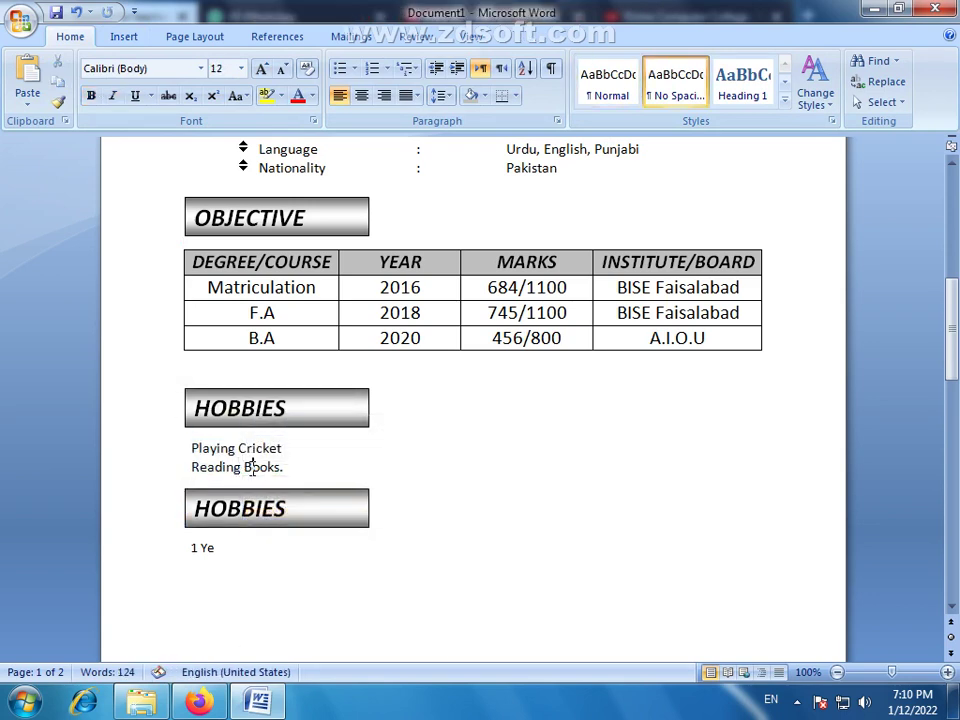
{"action": "left_click_drag", "start_coordinate": [304, 476], "coordinate": [197, 437]}
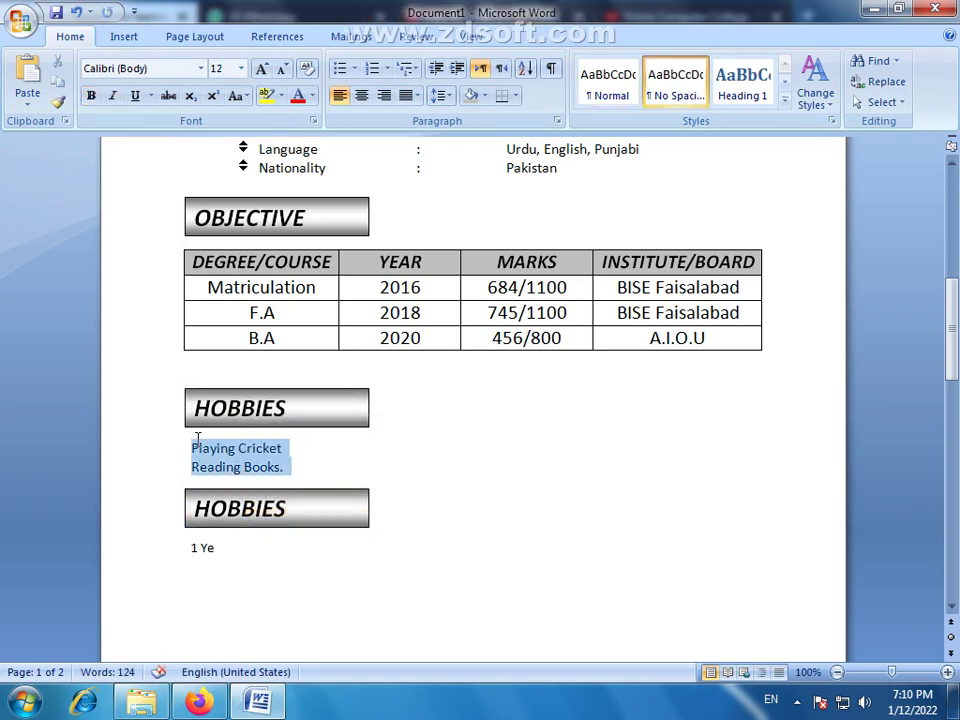
{"action": "left_click", "coordinate": [356, 72]}
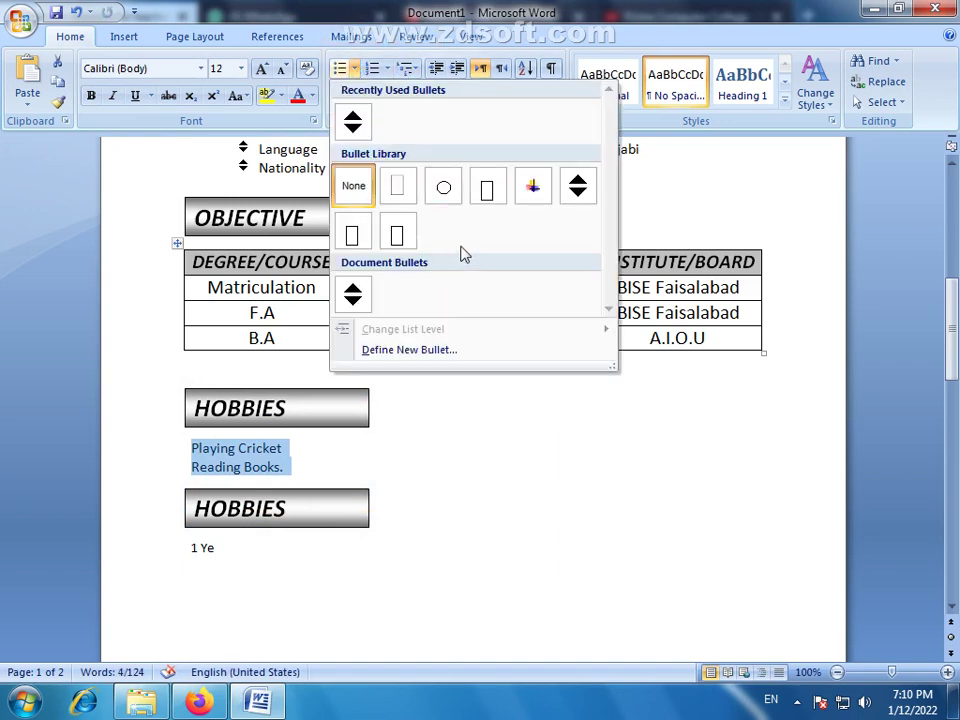
{"action": "left_click", "coordinate": [530, 190]}
{"action": "left_click", "coordinate": [253, 574]}
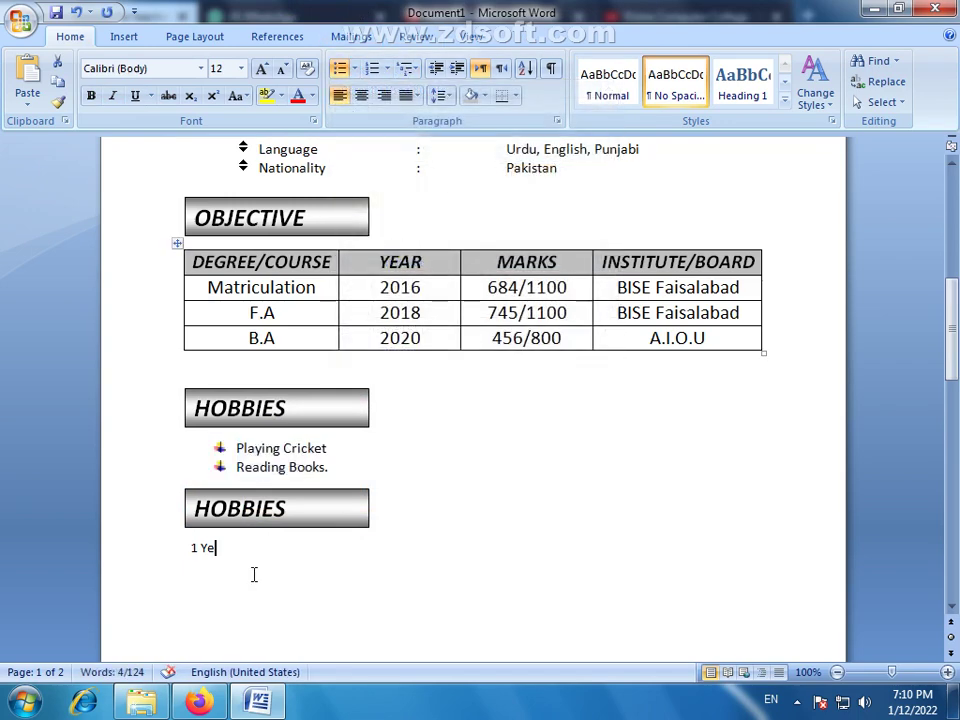
{"action": "scroll", "coordinate": [399, 488], "scroll_direction": "up", "scroll_amount": 1}
{"action": "scroll", "coordinate": [399, 491], "scroll_direction": "down", "scroll_amount": 4}
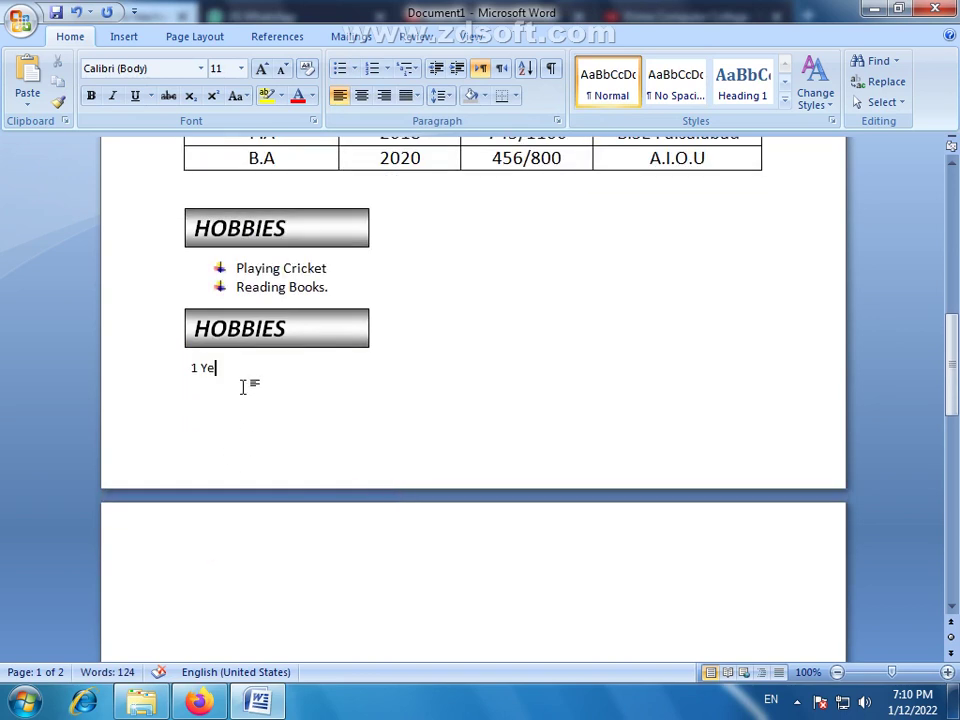
Replace HOBBIES in the second heading box with EXPERIENCE
{"action": "left_click_drag", "start_coordinate": [292, 330], "coordinate": [180, 343]}
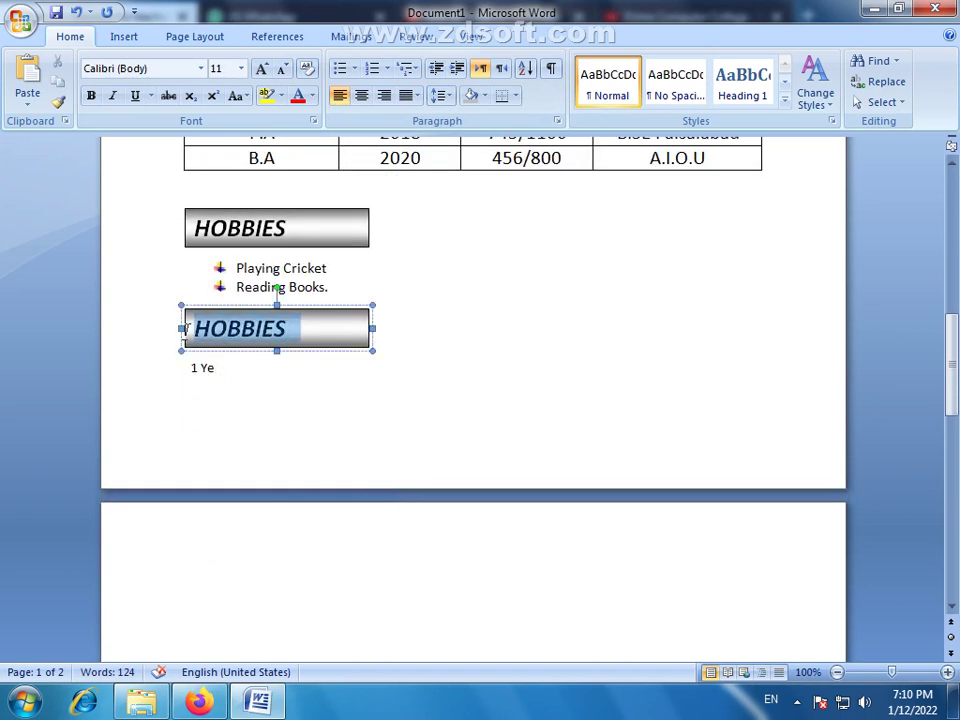
{"action": "type", "text": "E"}
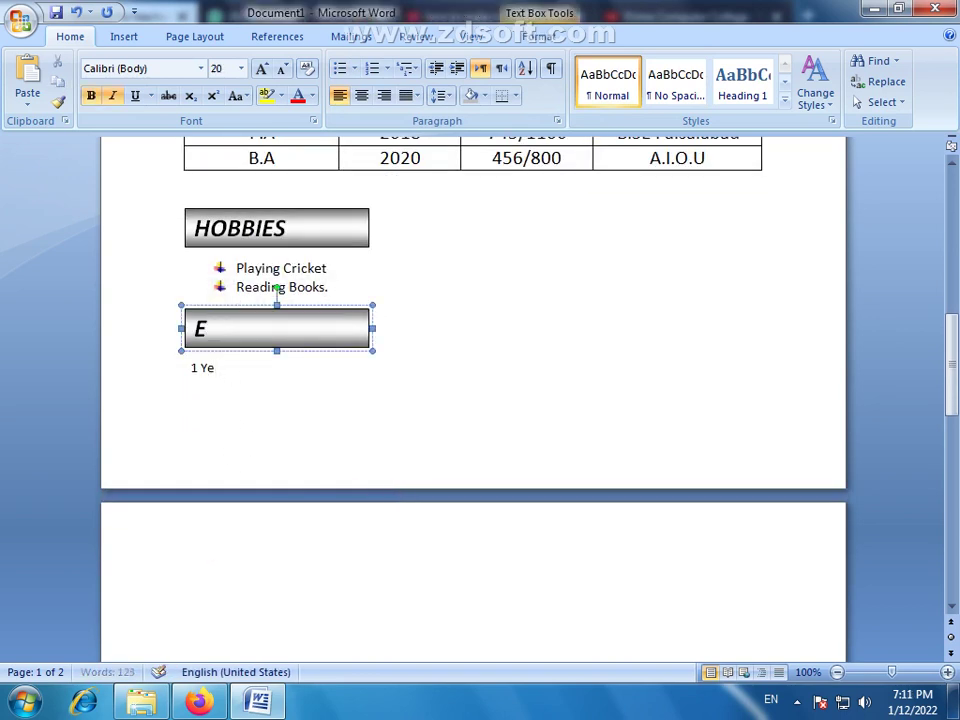
{"action": "type", "text": "XPERIENCE"}
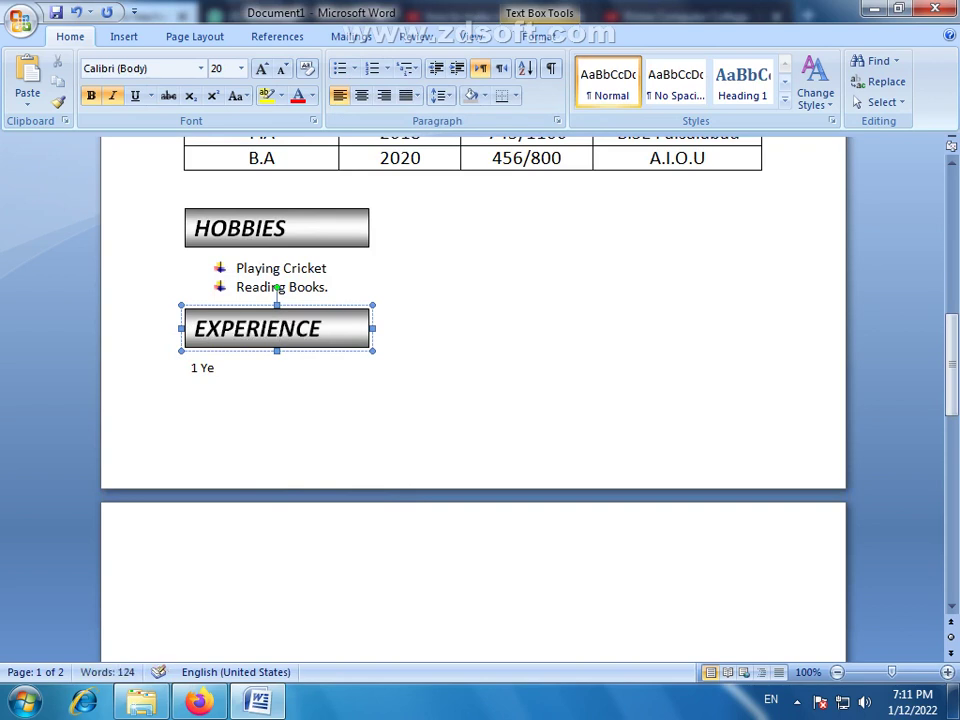
{"action": "left_click_drag", "start_coordinate": [215, 371], "coordinate": [204, 369]}
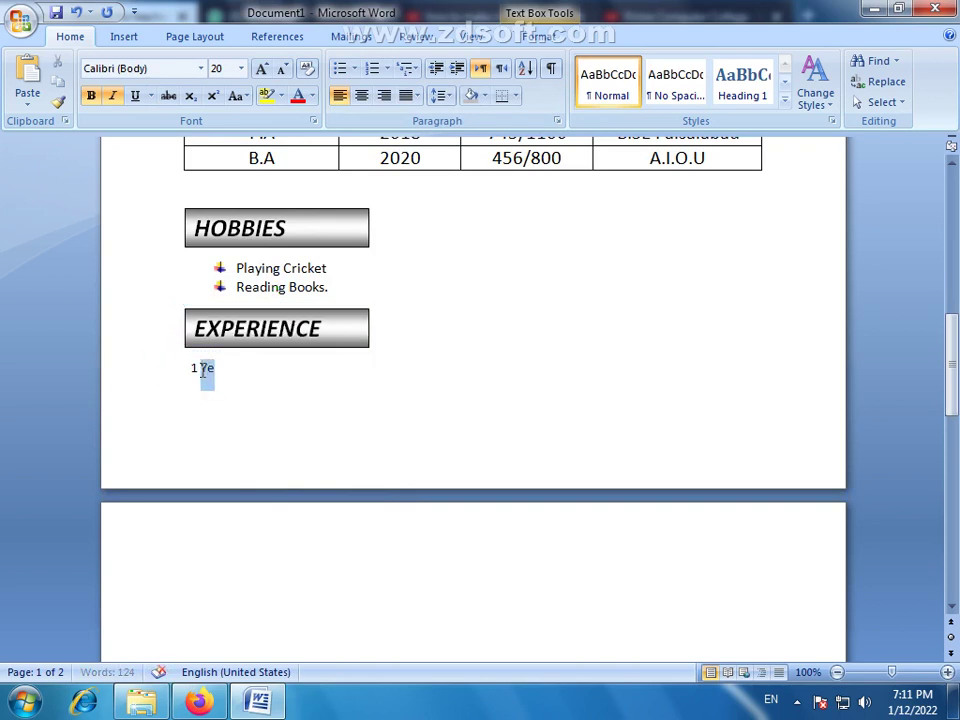
Complete the line after '1 Ye' as the School Teacher at ABC School System Faisalabad sentence
{"action": "left_click", "coordinate": [251, 381]}
{"action": "type", "text": "ar Experience as a T"}
{"action": "key", "text": "BackSpace"}
{"action": "type", "text": "a T"}
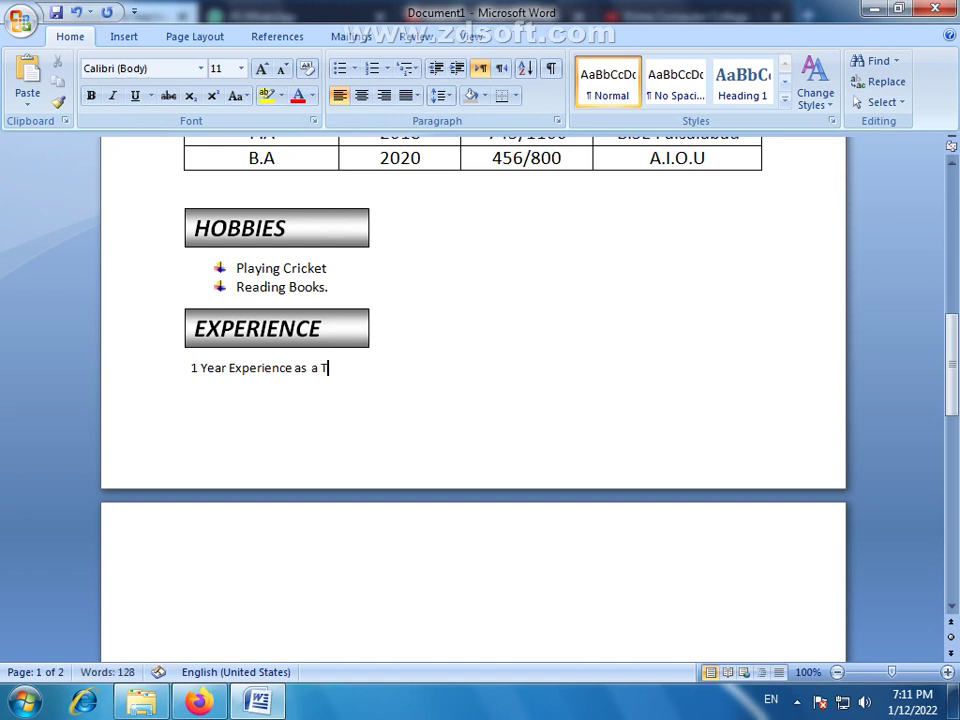
{"action": "key", "text": "BackSpace"}
{"action": "type", "text": "School Teacher at"}
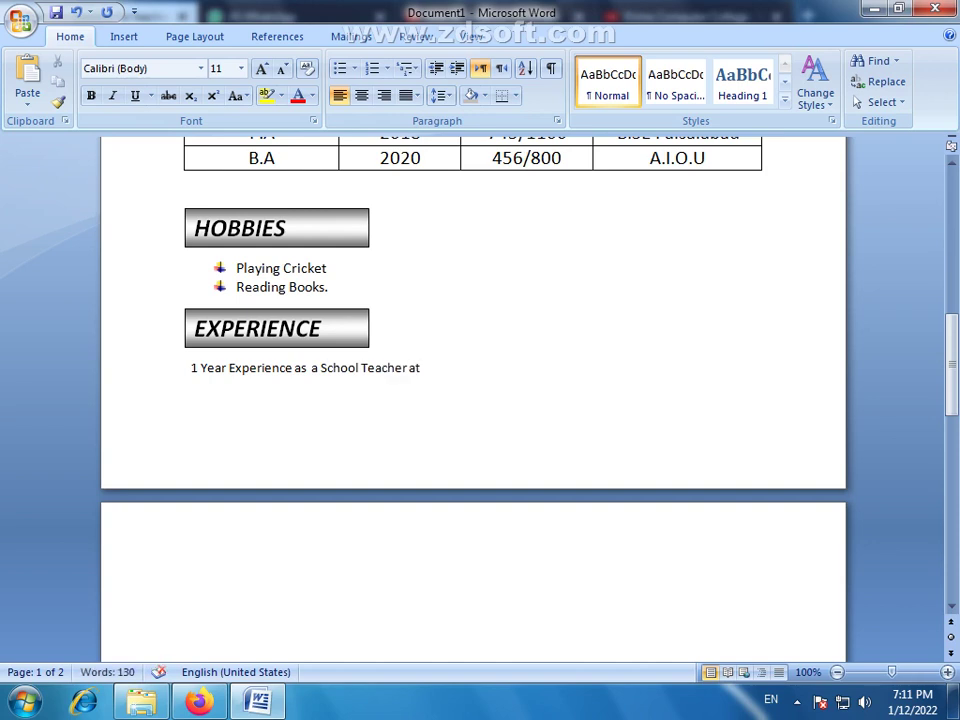
{"action": "type", "text": "School Syst"}
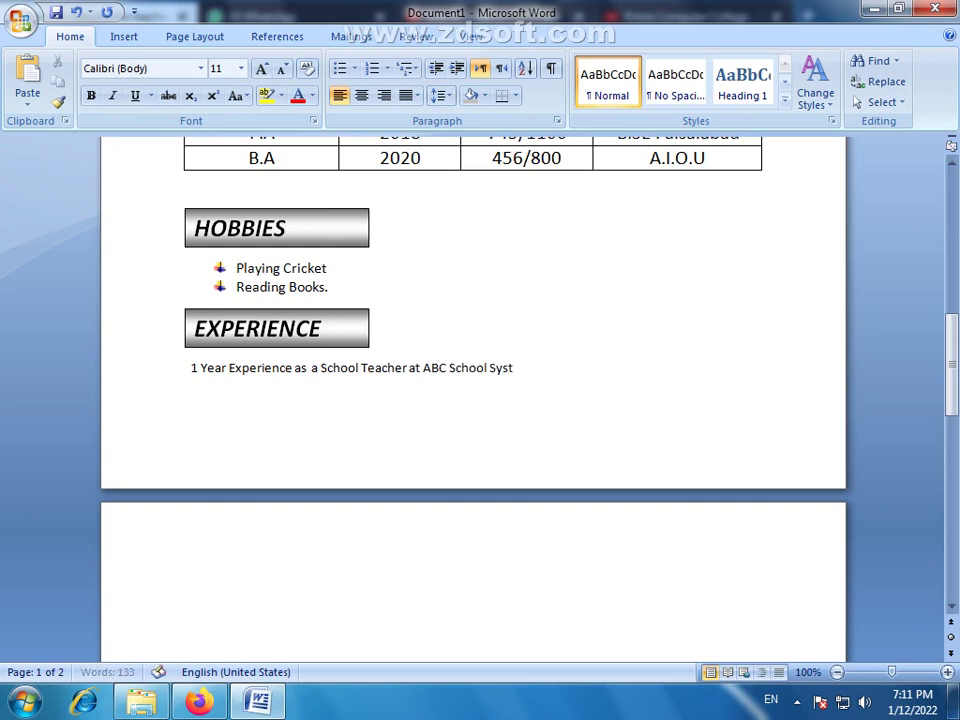
{"action": "type", "text": "em."}
{"action": "type", "text": "F"}
{"action": "type", "text": "aisalabad."}
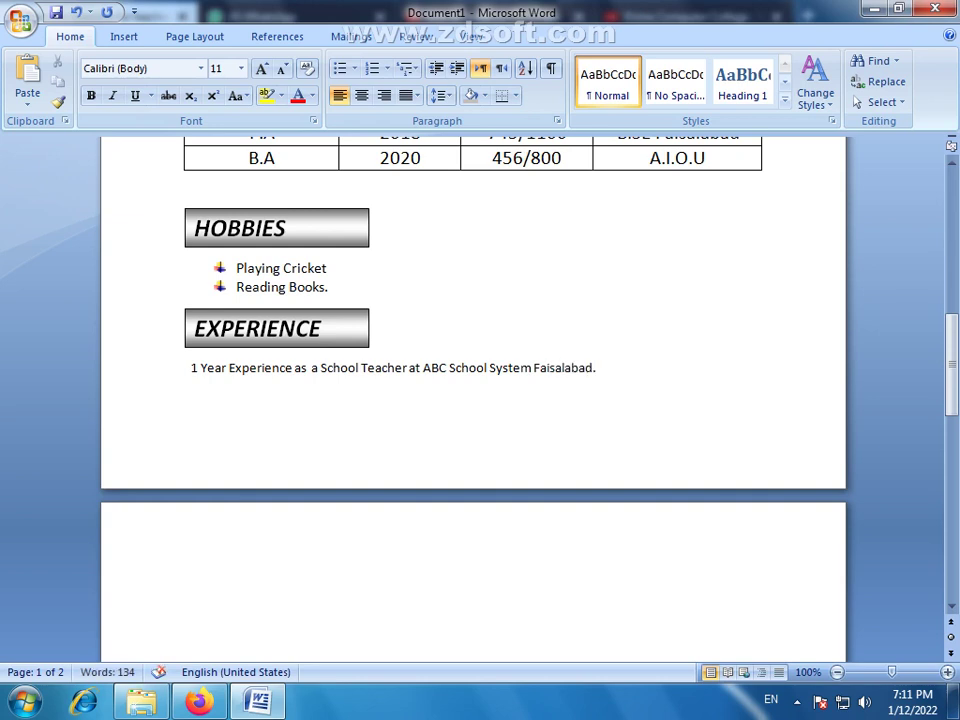
Start a new line and remove the extra space before 'a'
{"action": "key", "text": "Return"}
{"action": "key", "text": "Return"}
{"action": "left_click", "coordinate": [312, 368]}
{"action": "key", "text": "BackSpace"}
{"action": "double_click", "coordinate": [312, 368]}
{"action": "right_click", "coordinate": [312, 370]}
Paste a copy of the experience line and delete the empty line above HOBBIES
{"action": "key", "text": "Escape"}
{"action": "right_click", "coordinate": [312, 370]}
{"action": "key", "text": "Escape"}
{"action": "left_click_drag", "start_coordinate": [594, 368], "coordinate": [191, 384]}
{"action": "left_click", "coordinate": [613, 381]}
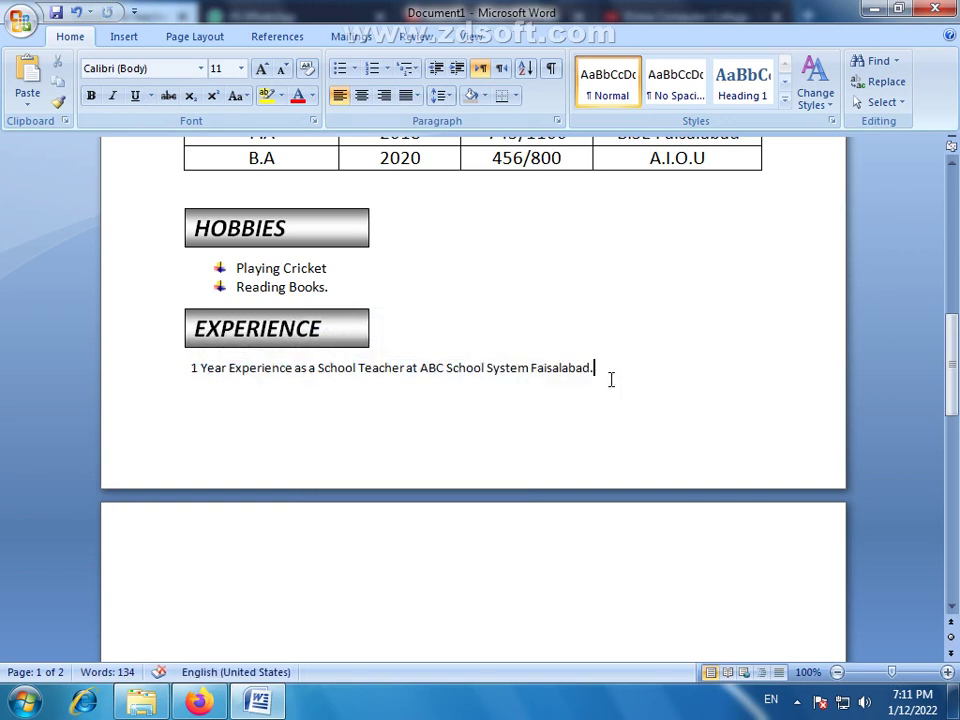
{"action": "key", "text": "ctrl+Return"}
{"action": "key", "text": "ctrl+v"}
{"action": "scroll", "coordinate": [340, 445], "scroll_direction": "up", "scroll_amount": 3}
{"action": "left_click", "coordinate": [240, 331]}
{"action": "key", "text": "Delete"}
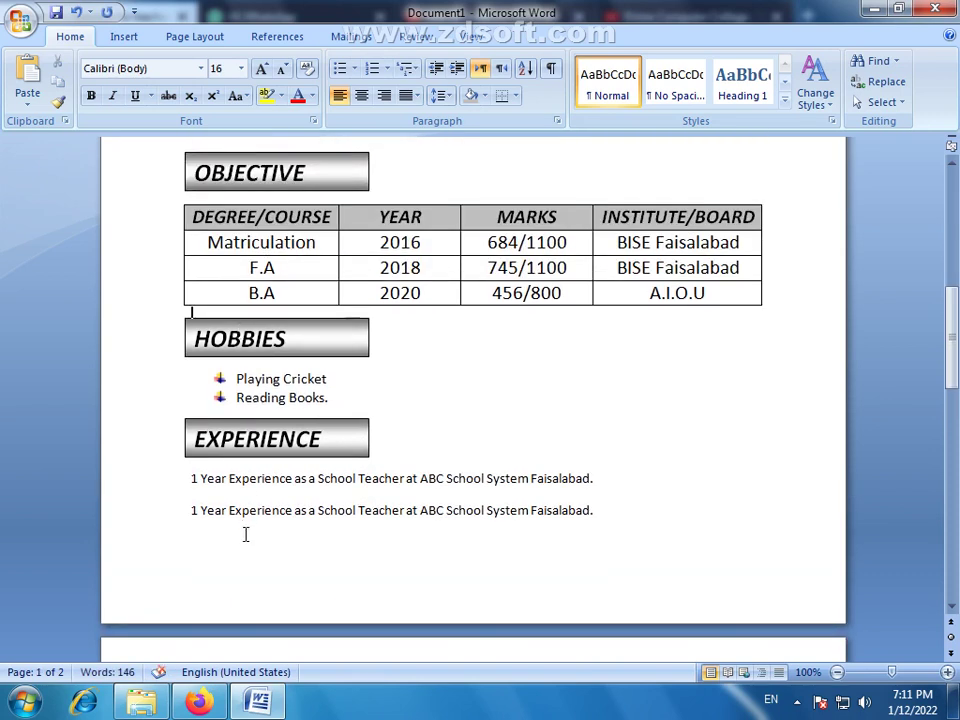
Edit the copy to read 3 Year, XYZ School System, Lahore, then select both lines
{"action": "left_click", "coordinate": [256, 490]}
{"action": "left_click_drag", "start_coordinate": [612, 520], "coordinate": [246, 482]}
{"action": "left_click_drag", "start_coordinate": [191, 511], "coordinate": [196, 520]}
{"action": "type", "text": "3"}
{"action": "double_click", "coordinate": [430, 511]}
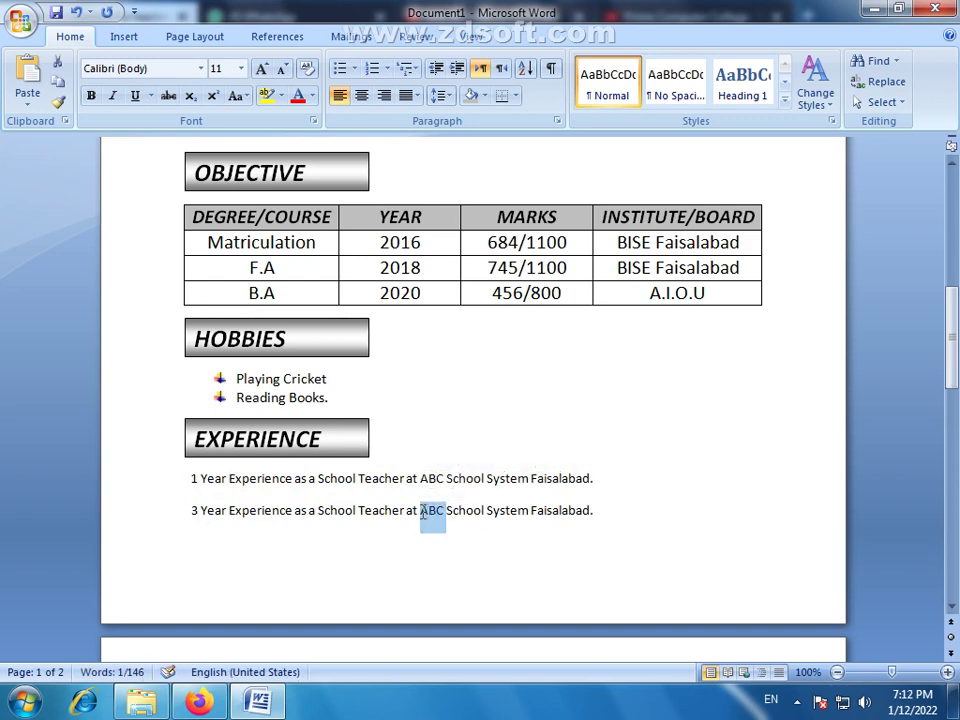
{"action": "type", "text": "XY"}
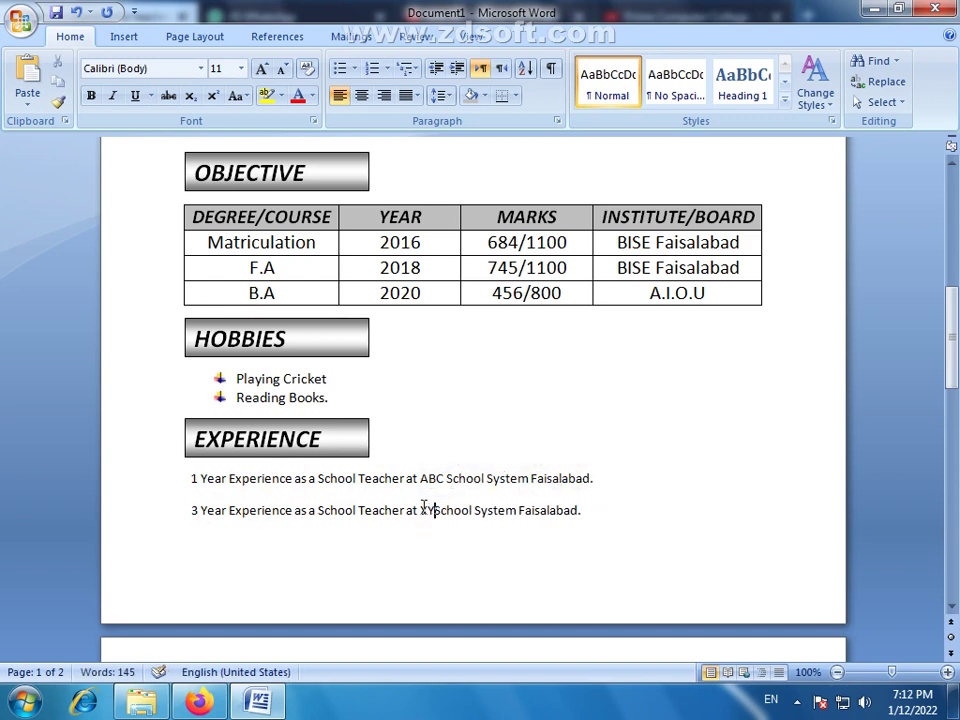
{"action": "type", "text": "Z"}
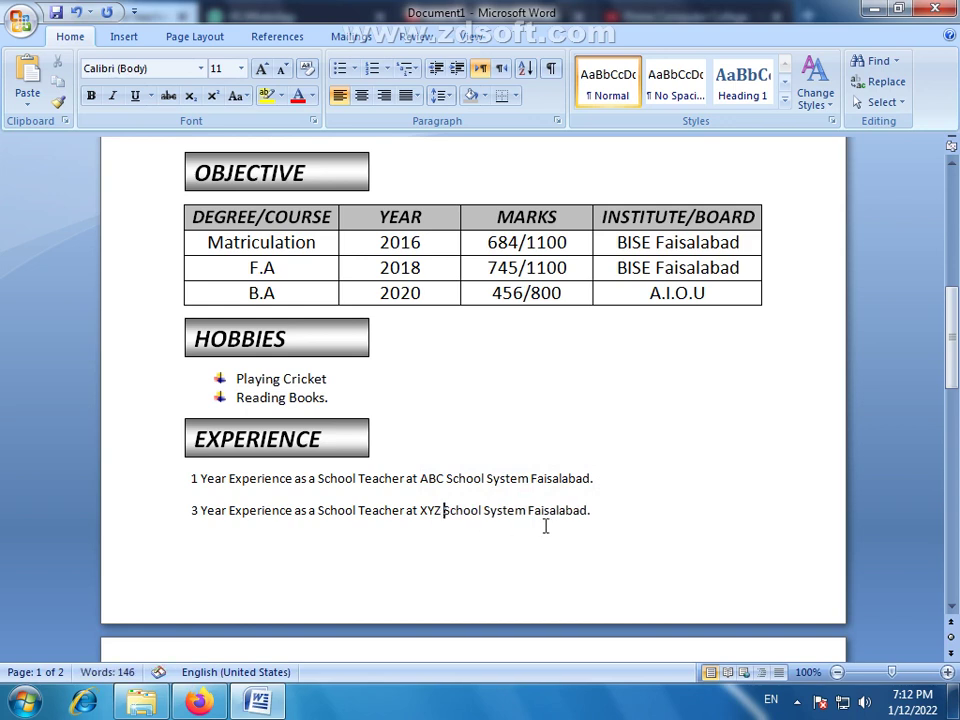
{"action": "left_click_drag", "start_coordinate": [587, 508], "coordinate": [536, 508]}
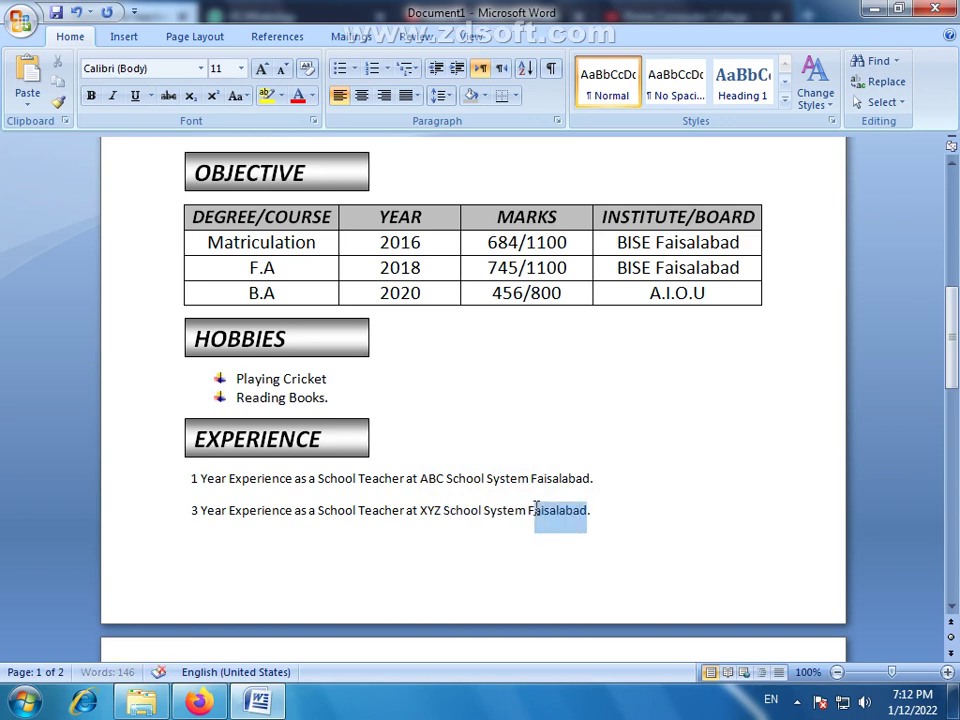
{"action": "key", "text": "BackSpace"}
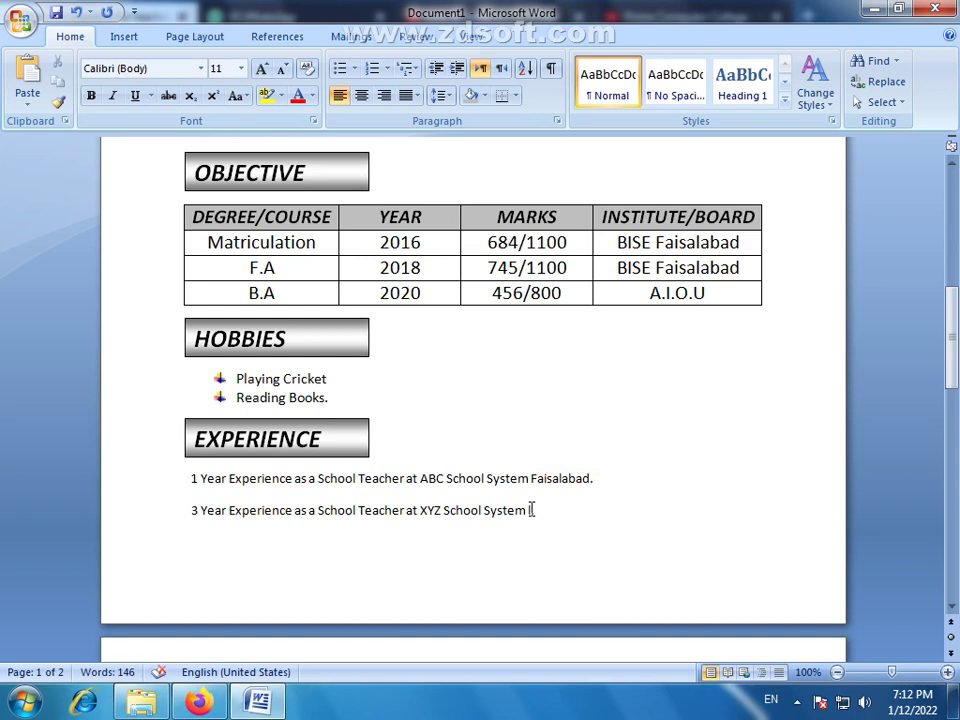
{"action": "type", "text": "Lahore."}
{"action": "left_click_drag", "start_coordinate": [602, 510], "coordinate": [193, 487]}
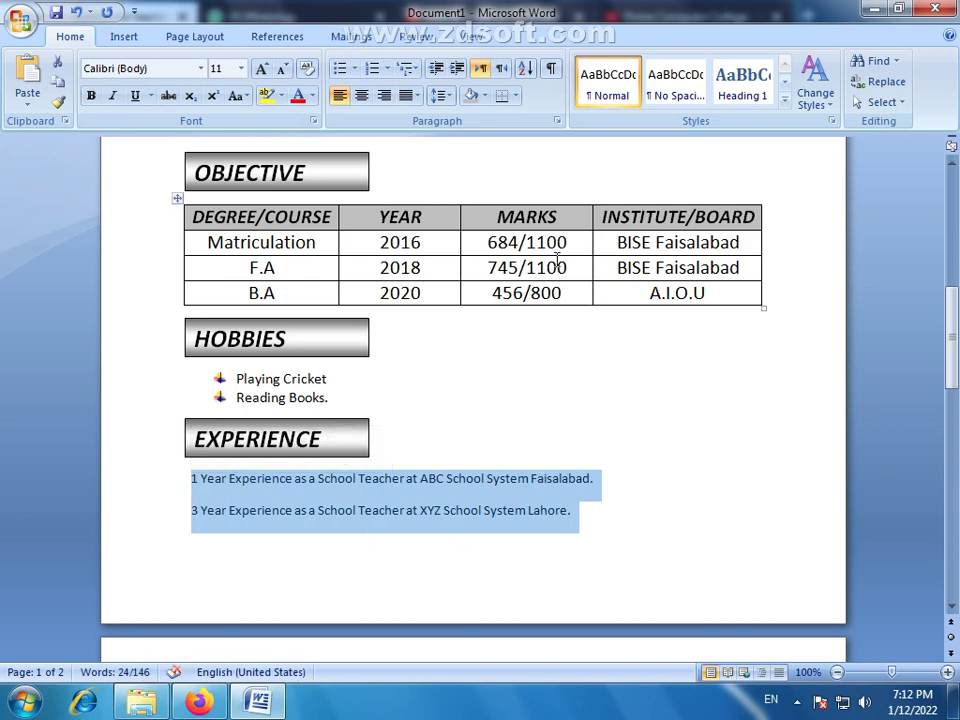
Make both experience lines No Spacing, 12 pt and italic
{"action": "left_click", "coordinate": [682, 95]}
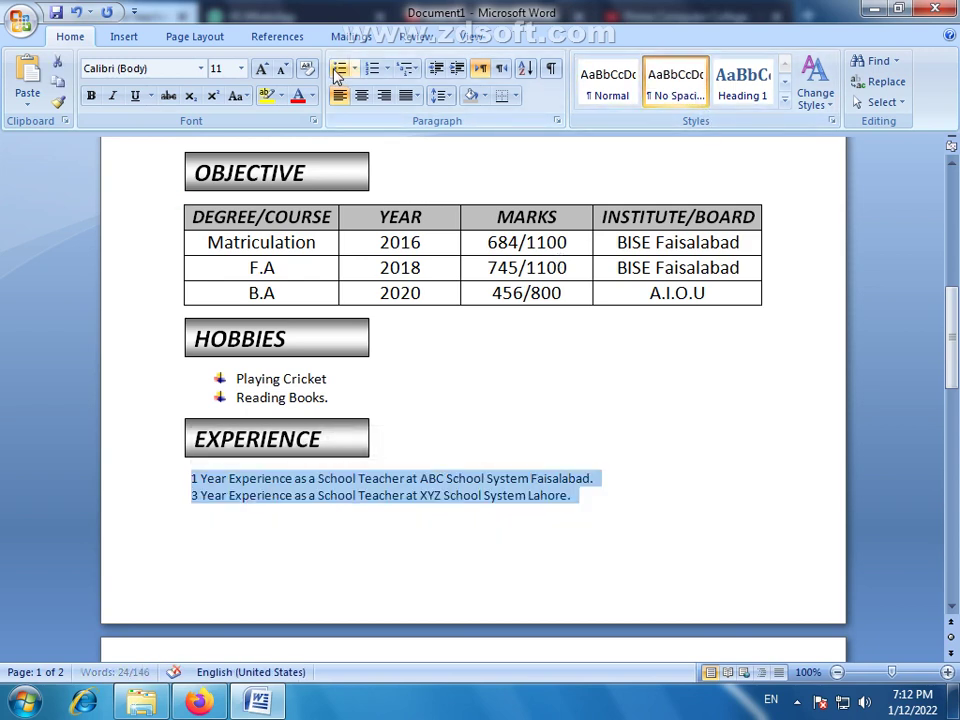
{"action": "left_click", "coordinate": [260, 68]}
{"action": "left_click", "coordinate": [261, 69]}
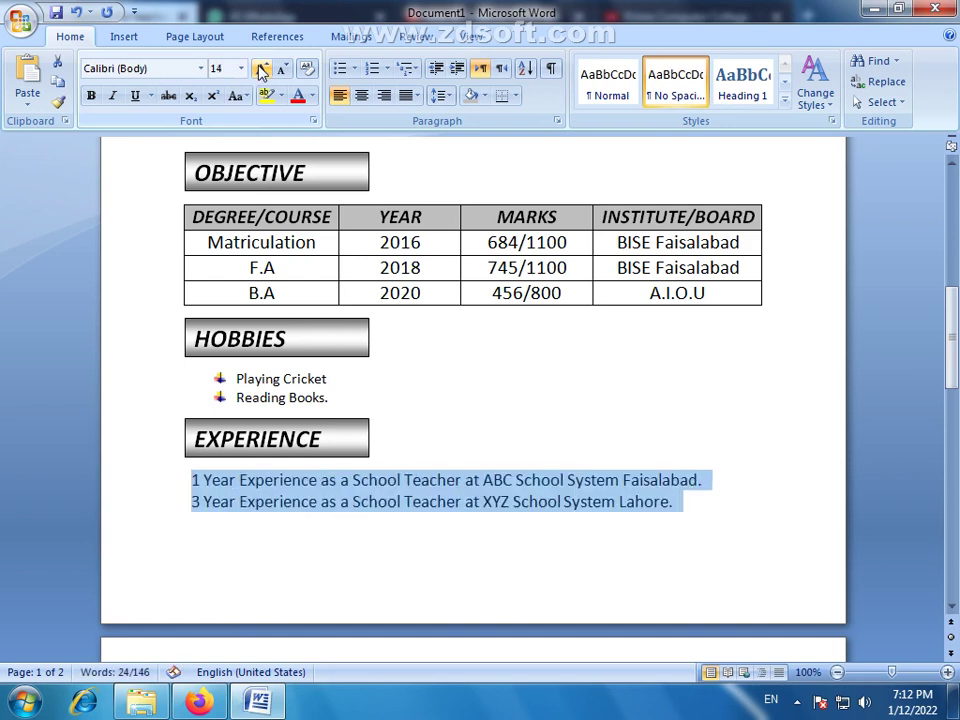
{"action": "left_click", "coordinate": [284, 69]}
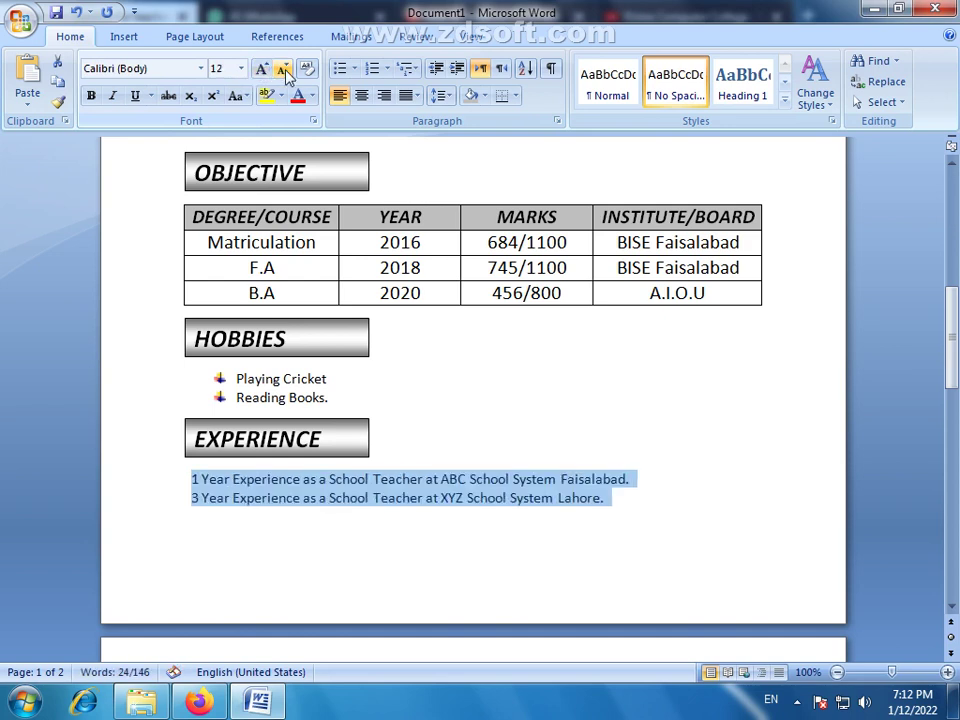
{"action": "left_click", "coordinate": [112, 95]}
{"action": "left_click", "coordinate": [626, 509]}
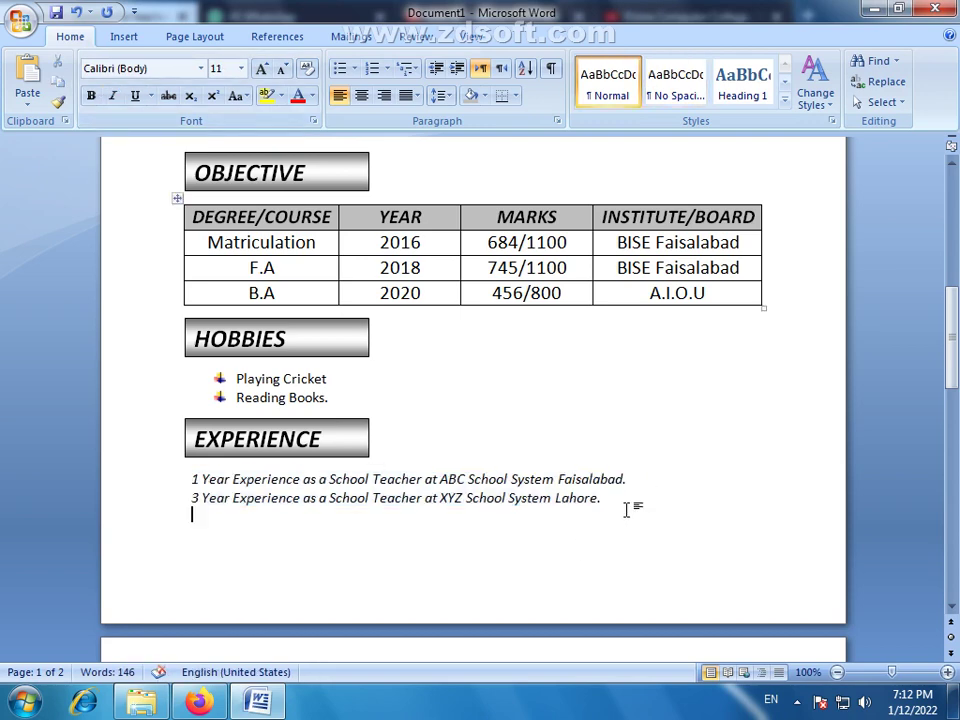
Delete the blank paragraphs so the empty second page disappears
{"action": "scroll", "coordinate": [627, 509], "scroll_direction": "up", "scroll_amount": 2}
{"action": "scroll", "coordinate": [627, 540], "scroll_direction": "down", "scroll_amount": 5}
{"action": "left_click", "coordinate": [296, 596]}
{"action": "key", "text": "BackSpace"}
{"action": "left_click", "coordinate": [255, 604]}
{"action": "key", "text": "BackSpace"}
{"action": "scroll", "coordinate": [236, 622], "scroll_direction": "down", "scroll_amount": 3}
{"action": "left_click_drag", "start_coordinate": [205, 468], "coordinate": [224, 490]}
{"action": "left_click", "coordinate": [236, 524]}
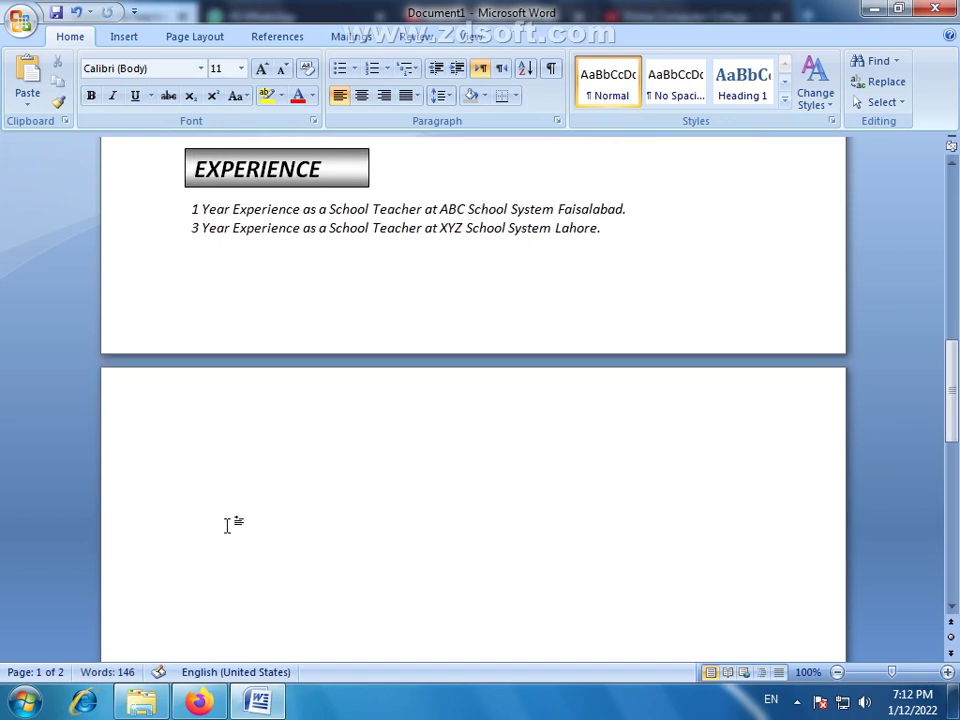
{"action": "key", "text": "BackSpace"}
{"action": "scroll", "coordinate": [250, 485], "scroll_direction": "up", "scroll_amount": 3}
{"action": "scroll", "coordinate": [270, 475], "scroll_direction": "up", "scroll_amount": 15}
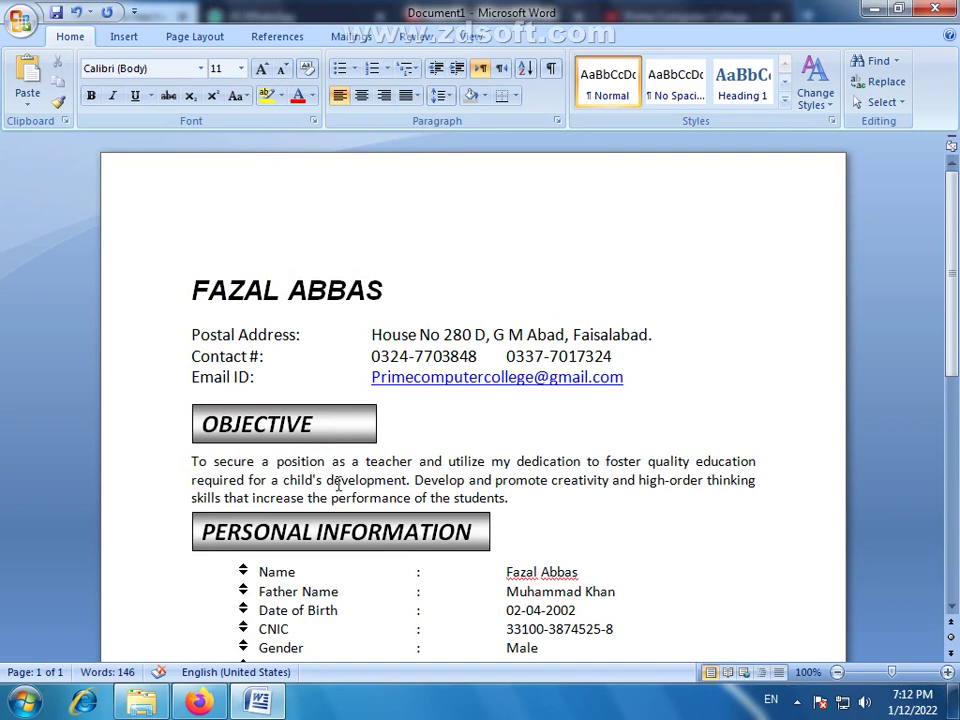
{"action": "scroll", "coordinate": [335, 497], "scroll_direction": "down", "scroll_amount": 10}
Draw a straight horizontal line under the name title
{"action": "scroll", "coordinate": [317, 446], "scroll_direction": "up", "scroll_amount": 9}
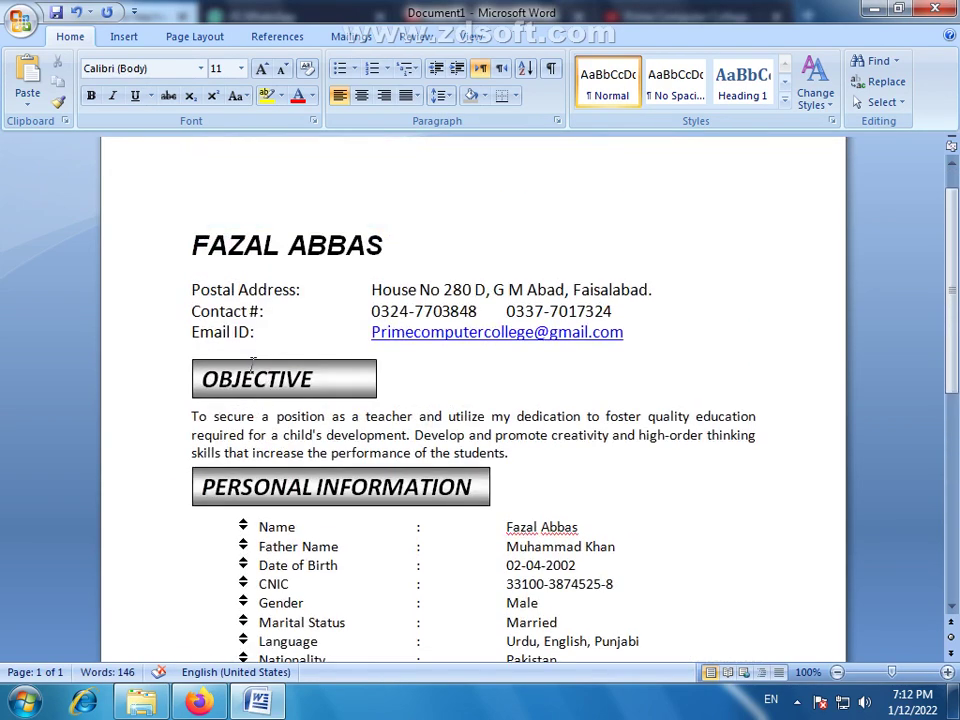
{"action": "left_click", "coordinate": [255, 250]}
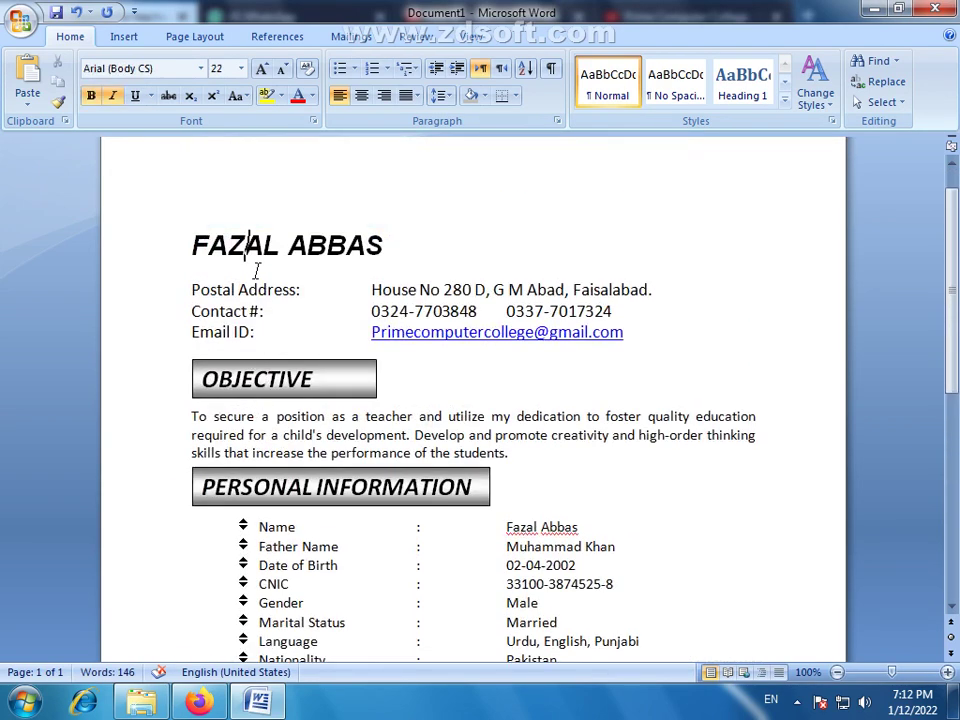
{"action": "left_click", "coordinate": [124, 40]}
{"action": "left_click", "coordinate": [251, 100]}
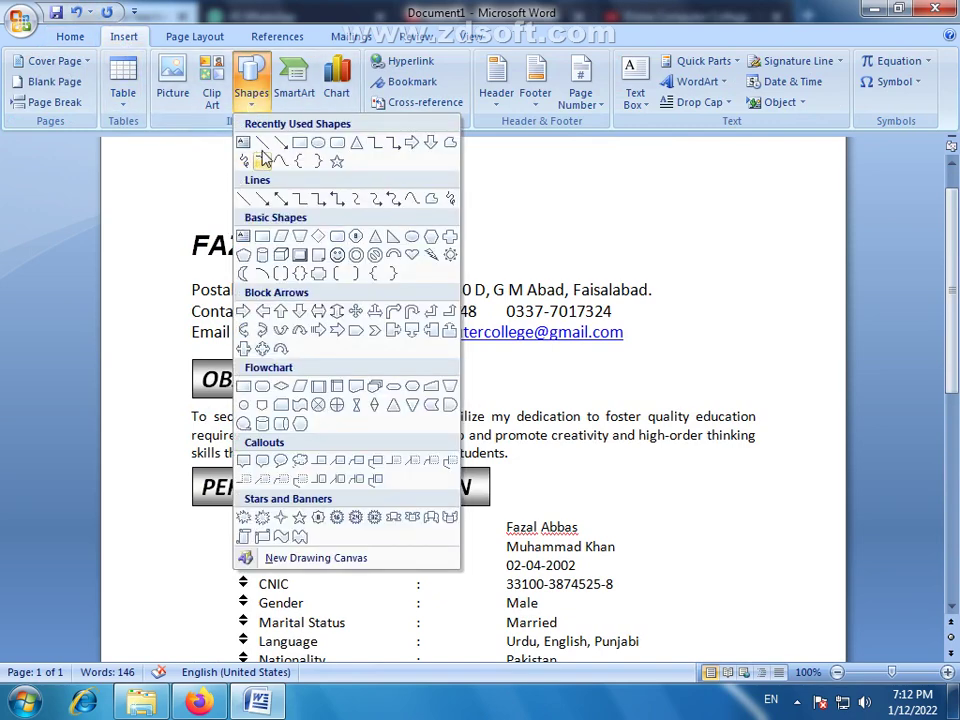
{"action": "left_click", "coordinate": [262, 143]}
{"action": "left_click_drag", "start_coordinate": [192, 268], "coordinate": [761, 268]}
Review the line's Shape Outline and Format AutoShape settings, closing them unchanged
{"action": "key", "text": "Escape"}
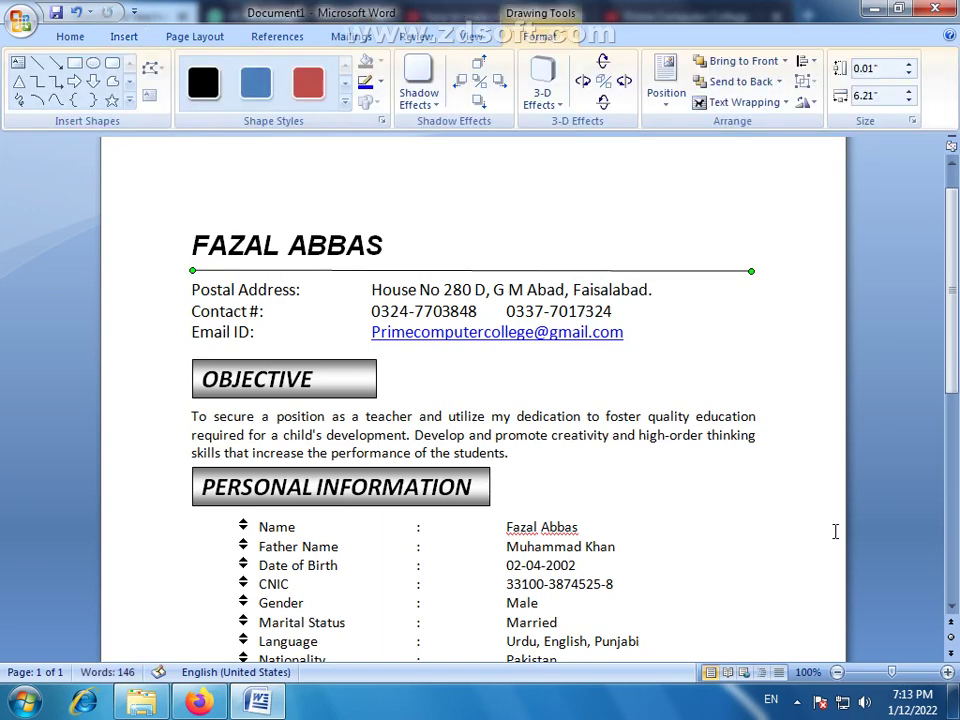
{"action": "left_click", "coordinate": [599, 271]}
{"action": "left_click", "coordinate": [598, 270]}
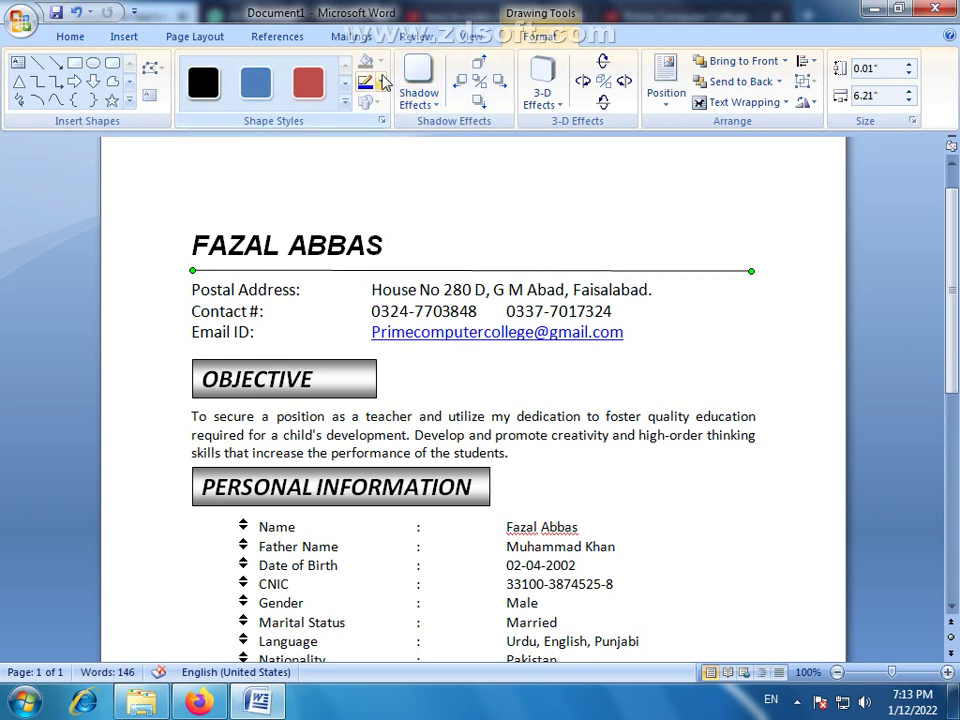
{"action": "left_click", "coordinate": [380, 82]}
{"action": "mouse_move", "coordinate": [410, 288]}
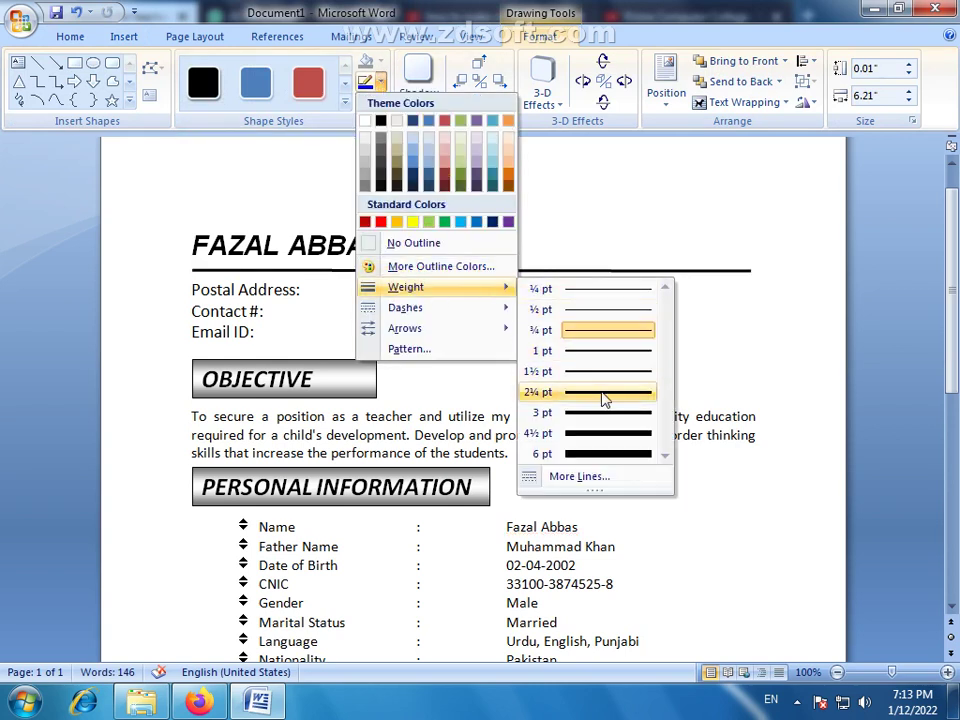
{"action": "mouse_move", "coordinate": [489, 310]}
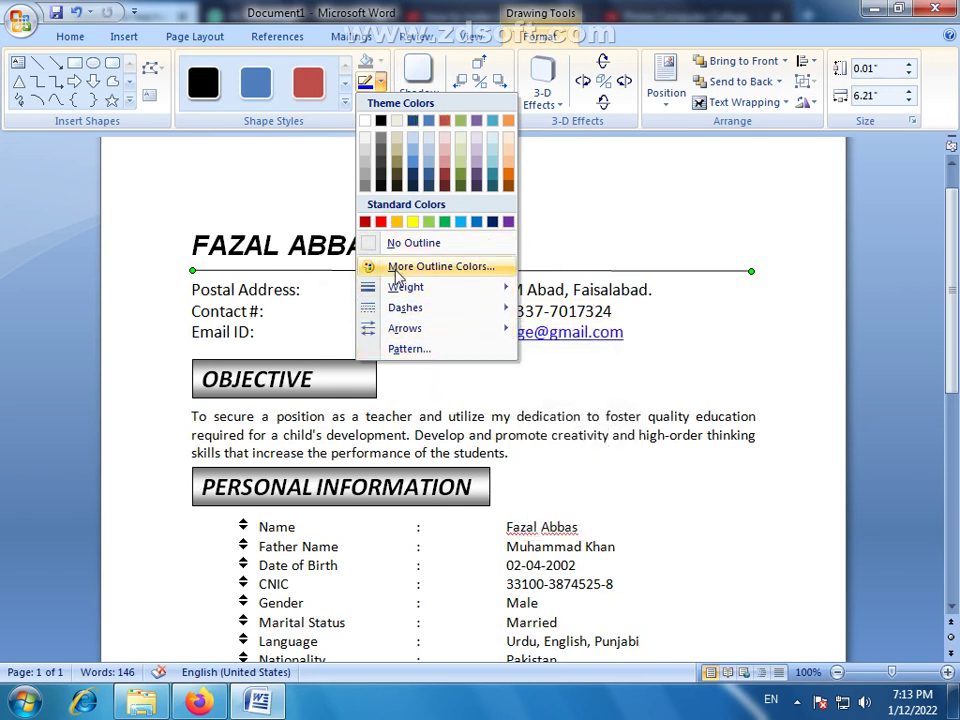
{"action": "mouse_move", "coordinate": [412, 310]}
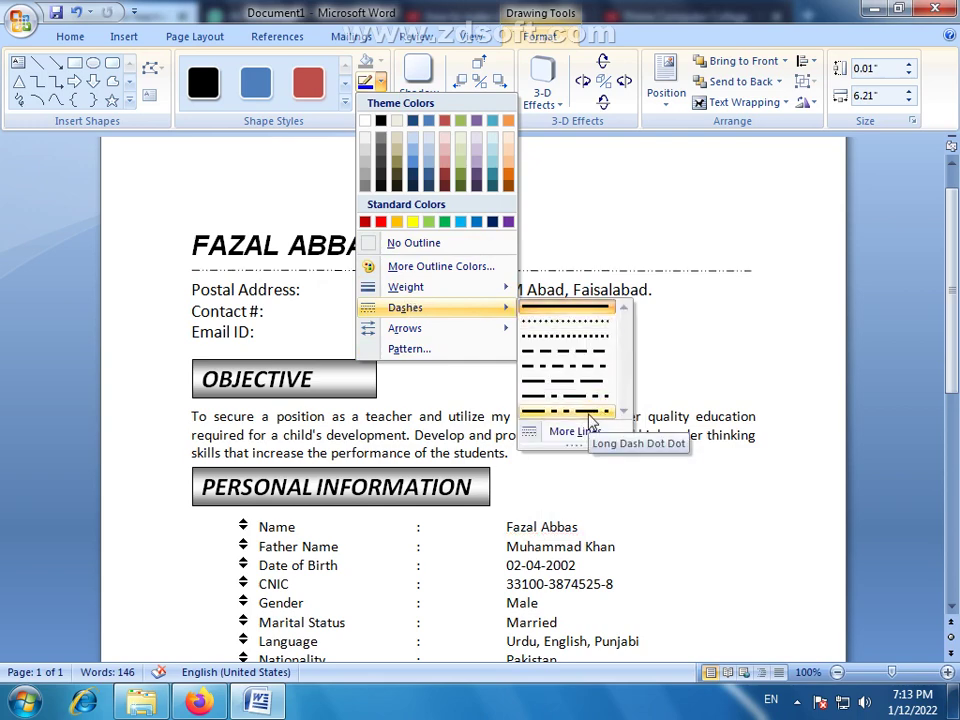
{"action": "left_click", "coordinate": [570, 431]}
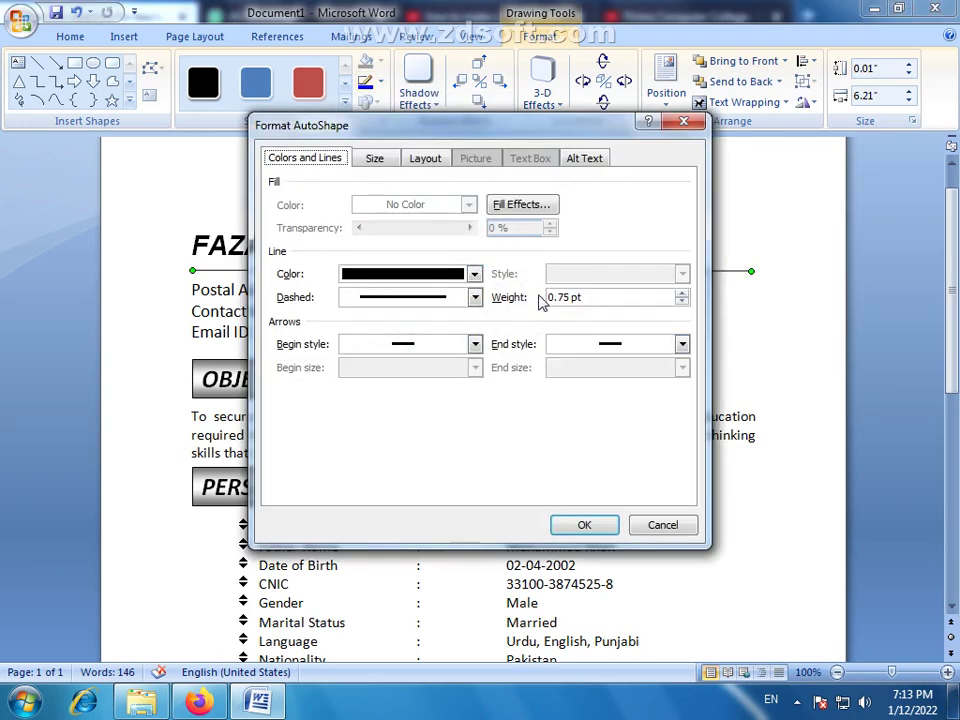
{"action": "left_click", "coordinate": [475, 299]}
{"action": "left_click", "coordinate": [484, 316]}
{"action": "left_click", "coordinate": [475, 344]}
{"action": "left_click", "coordinate": [484, 346]}
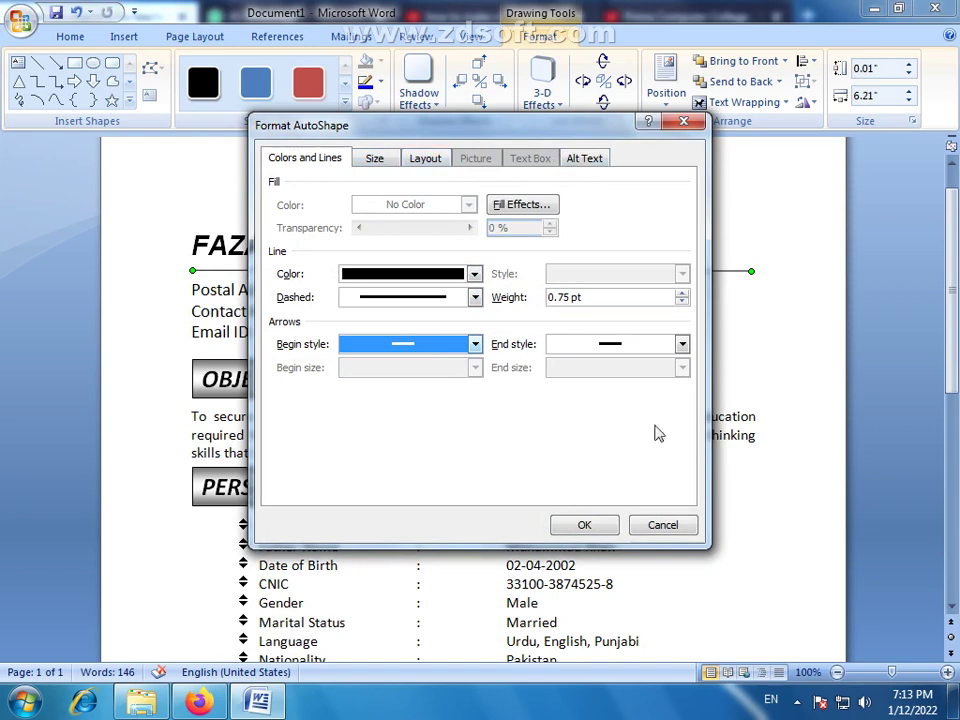
{"action": "left_click", "coordinate": [668, 528]}
Place a copy of the line below the Email ID row
{"action": "key", "text": "Escape"}
{"action": "double_click", "coordinate": [585, 270]}
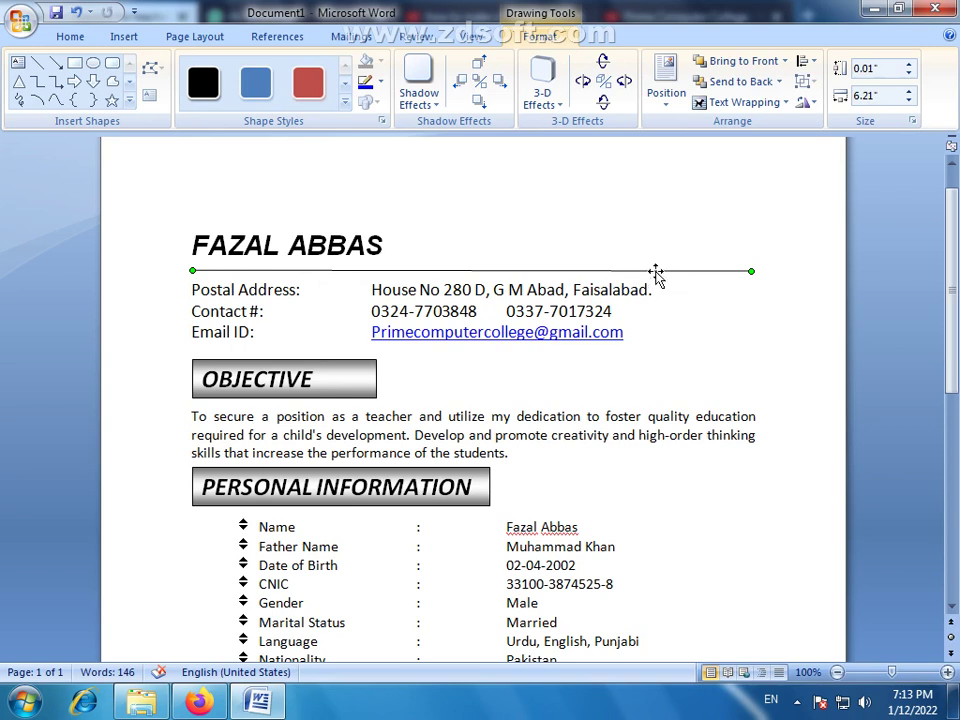
{"action": "left_click_drag", "start_coordinate": [655, 270], "coordinate": [656, 360]}
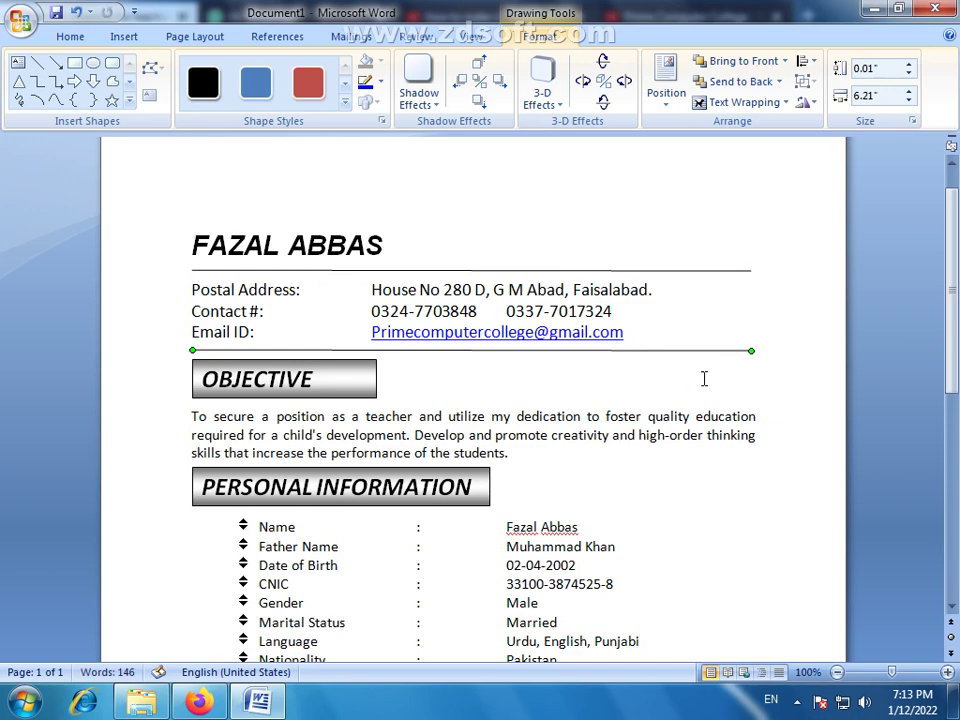
Drag the rule beneath the Email ID row slightly lower, just above OBJECTIVE
{"action": "left_click", "coordinate": [814, 392]}
{"action": "scroll", "coordinate": [814, 393], "scroll_direction": "up", "scroll_amount": 1}
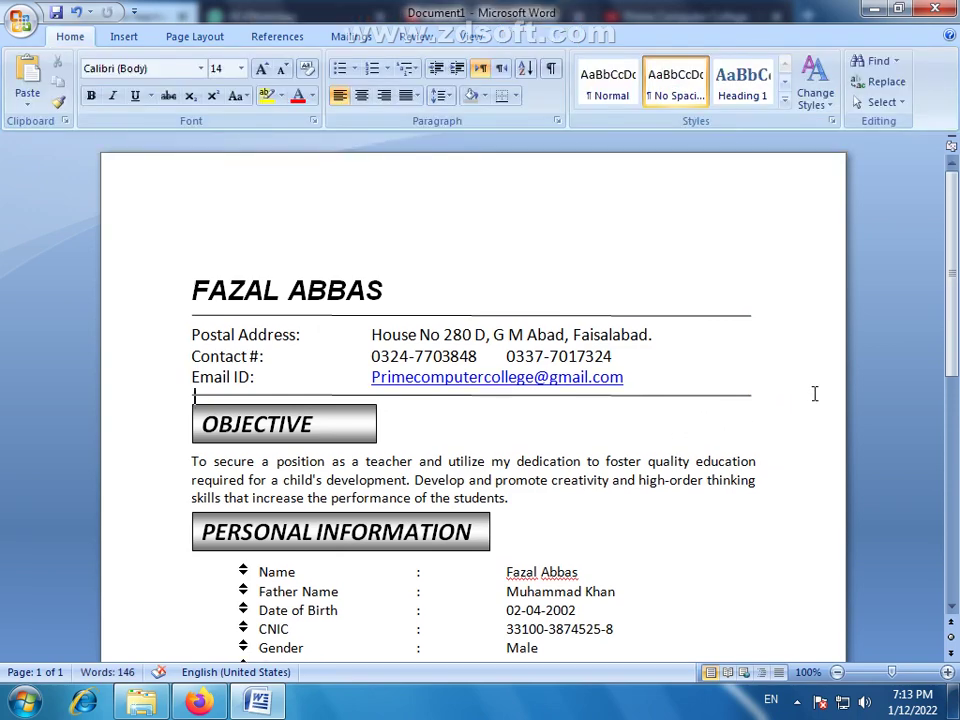
{"action": "left_click", "coordinate": [697, 396]}
{"action": "left_click", "coordinate": [398, 316]}
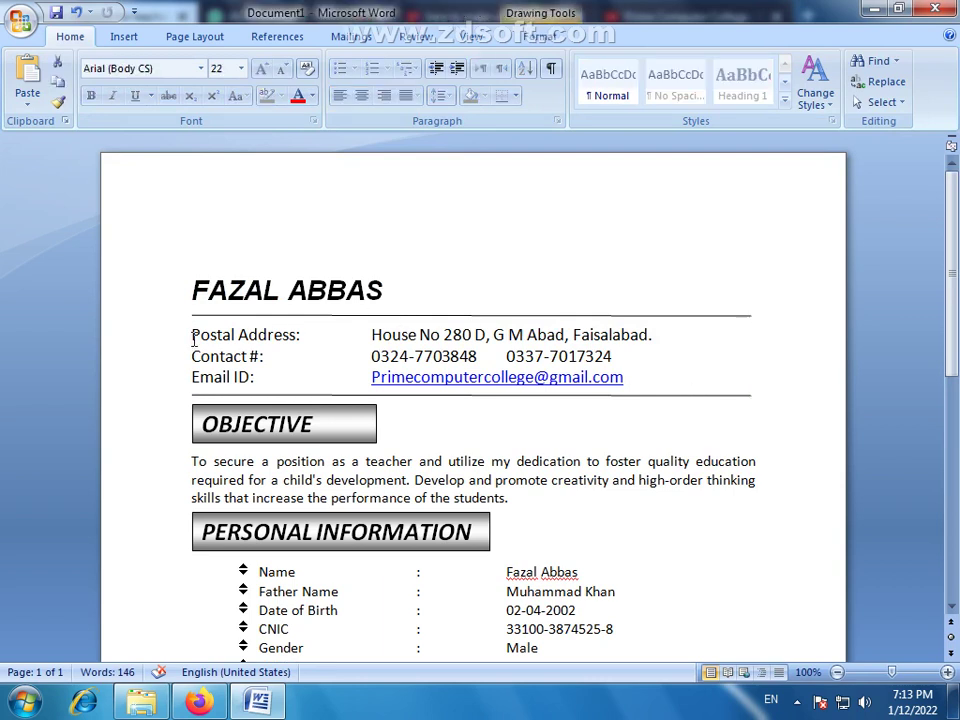
{"action": "left_click", "coordinate": [193, 338]}
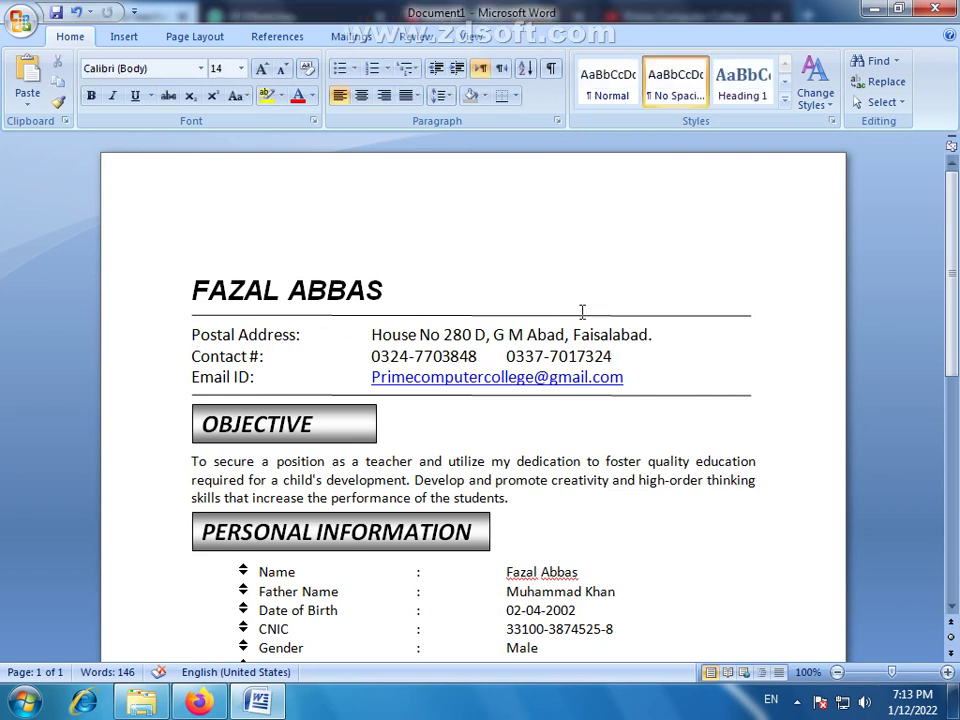
{"action": "left_click", "coordinate": [323, 316]}
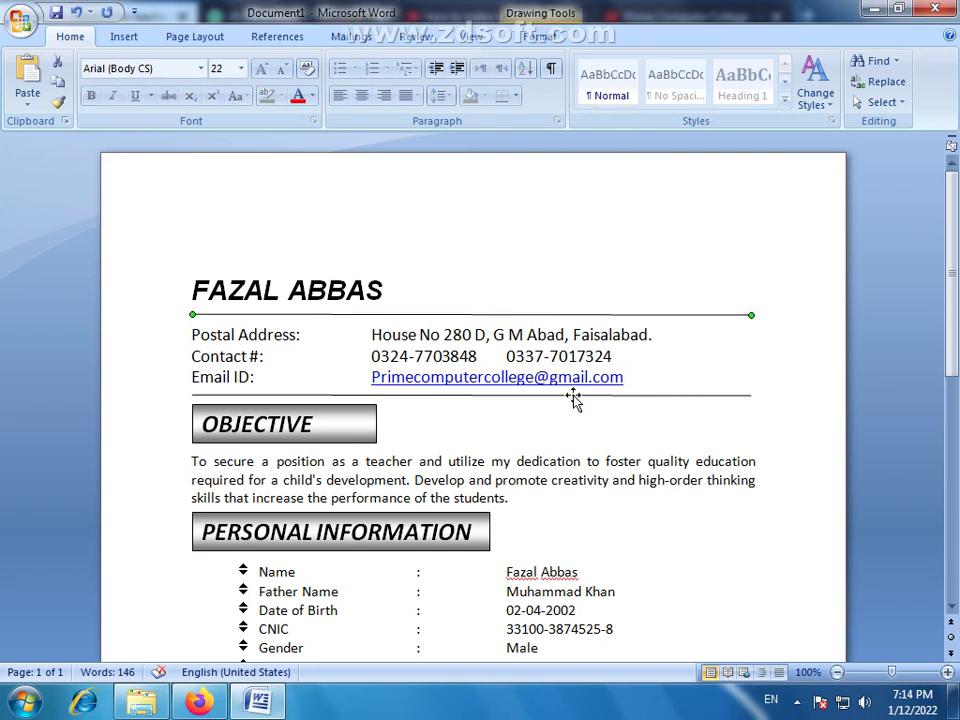
{"action": "left_click_drag", "start_coordinate": [574, 397], "coordinate": [575, 399]}
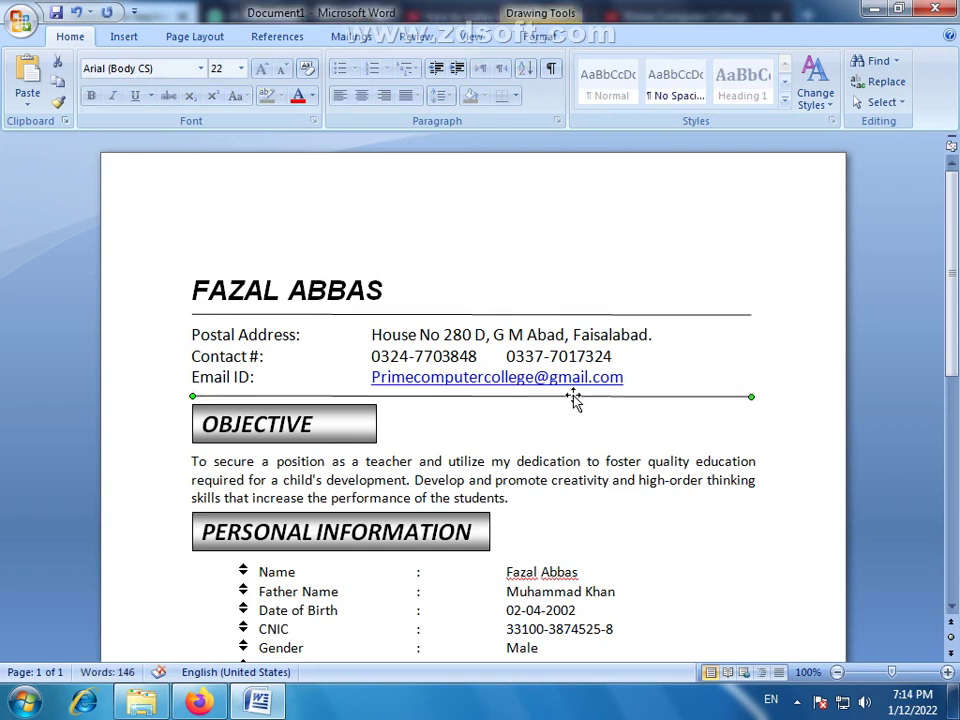
{"action": "left_click", "coordinate": [607, 353]}
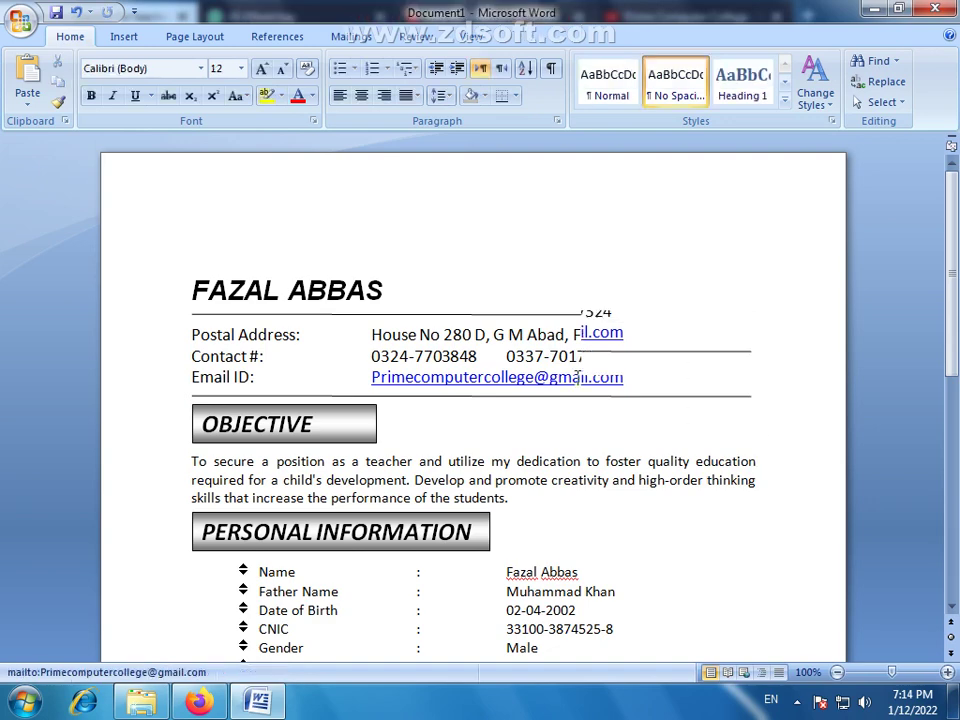
{"action": "scroll", "coordinate": [414, 396], "scroll_direction": "down", "scroll_amount": 6}
{"action": "scroll", "coordinate": [304, 375], "scroll_direction": "up", "scroll_amount": 6}
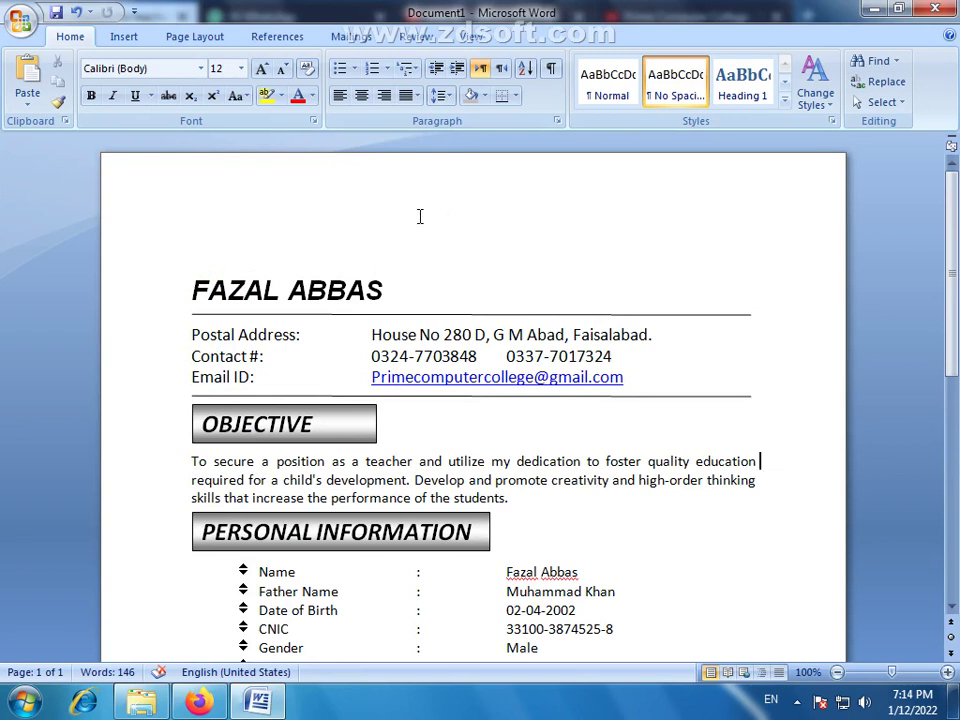
Insert a second-row-style WordArt reading RESUME above the name
{"action": "left_click", "coordinate": [212, 208]}
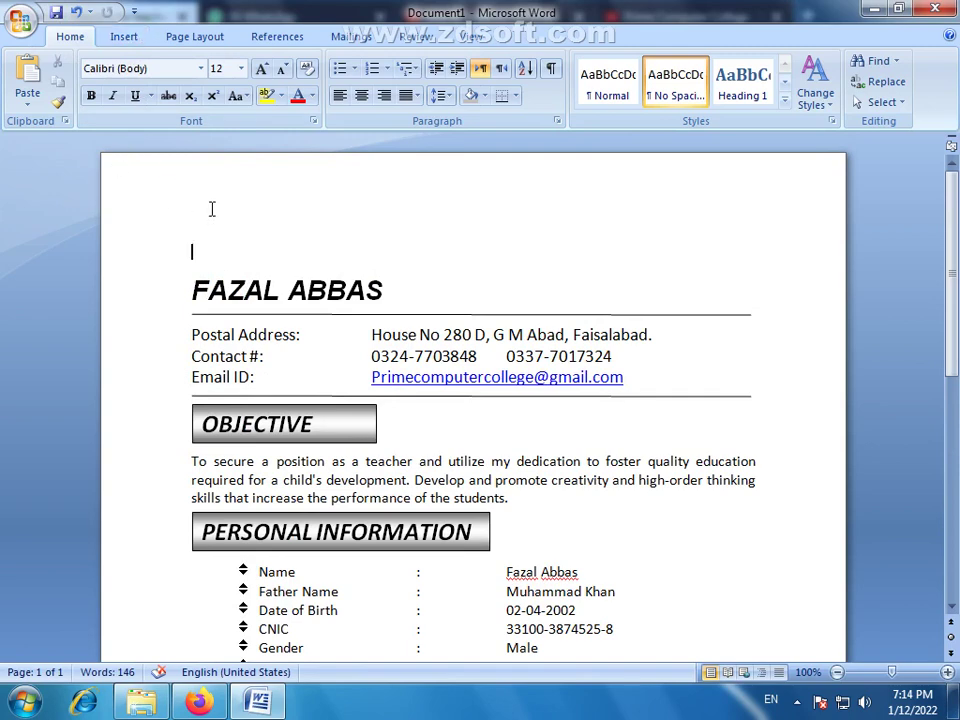
{"action": "left_click", "coordinate": [124, 36]}
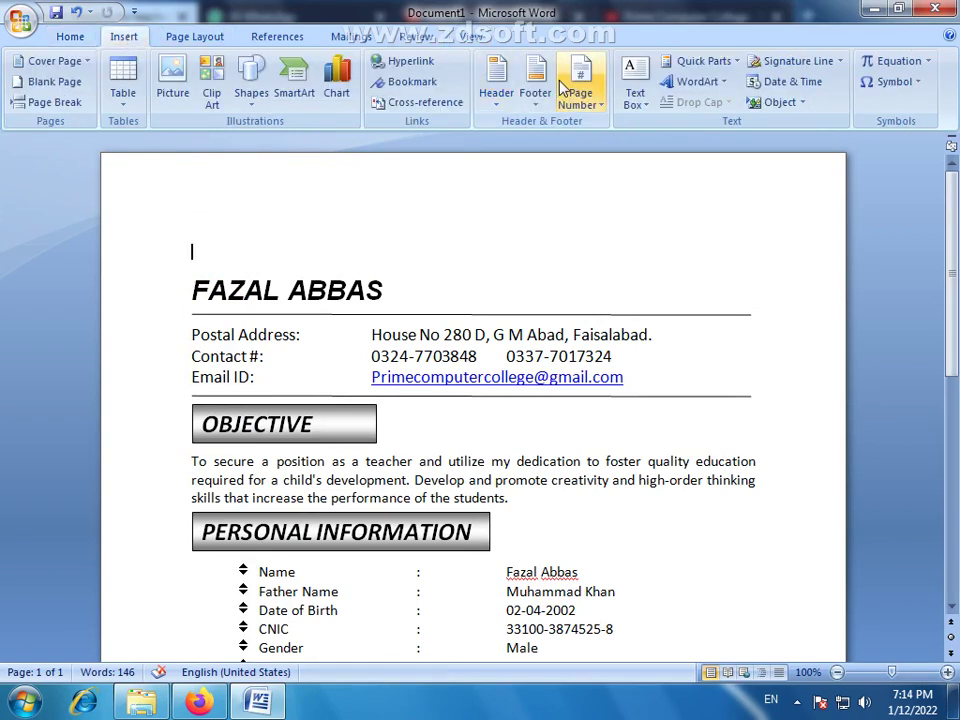
{"action": "left_click", "coordinate": [727, 88]}
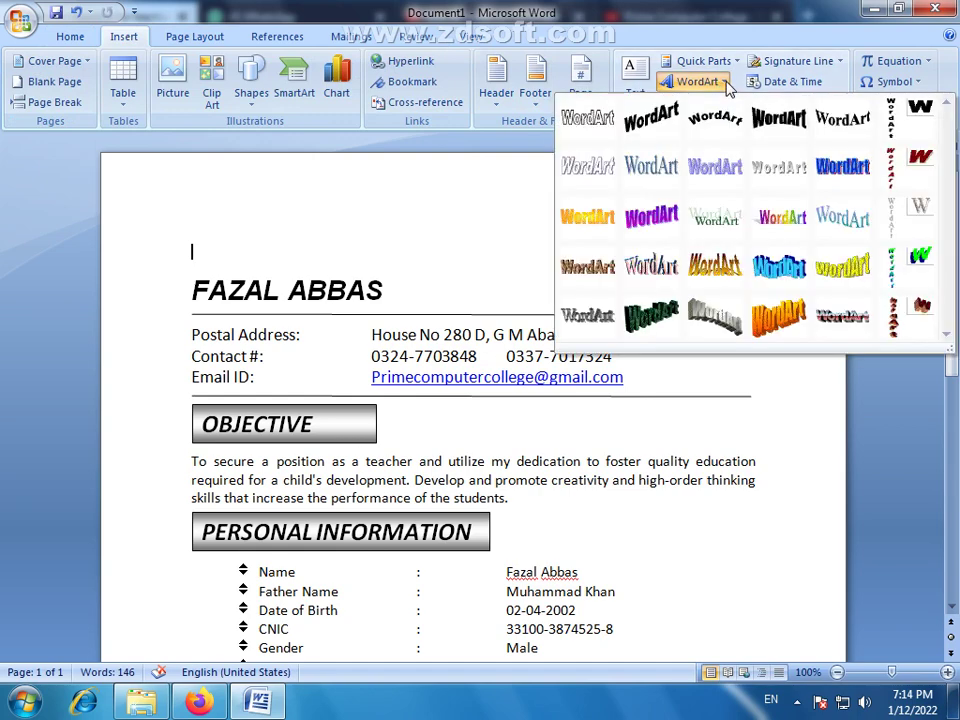
{"action": "left_click", "coordinate": [596, 170]}
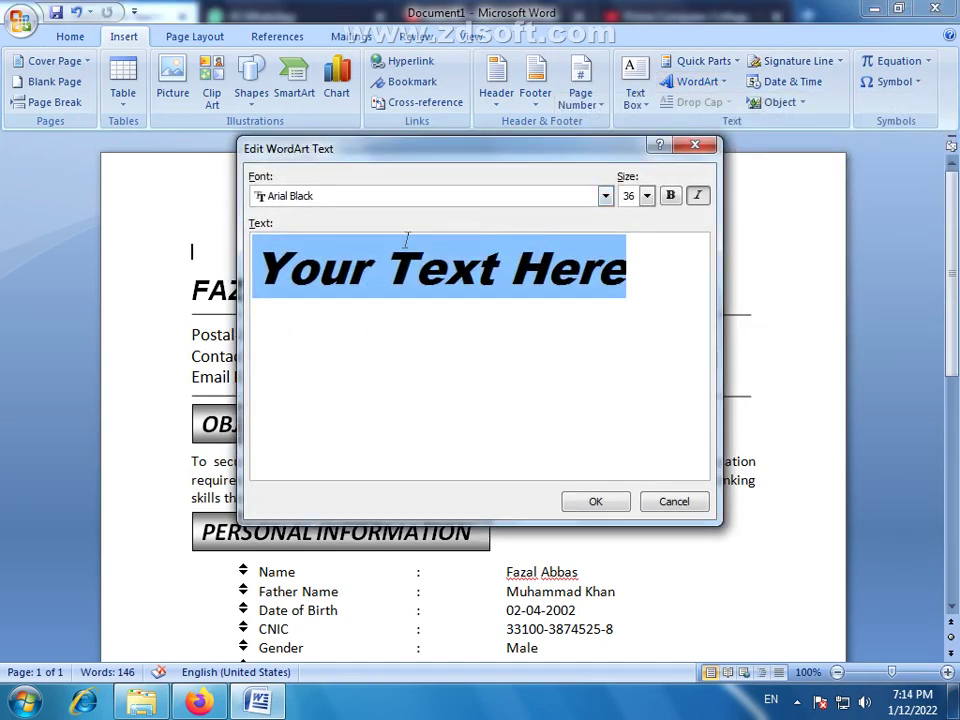
{"action": "type", "text": "RESUME"}
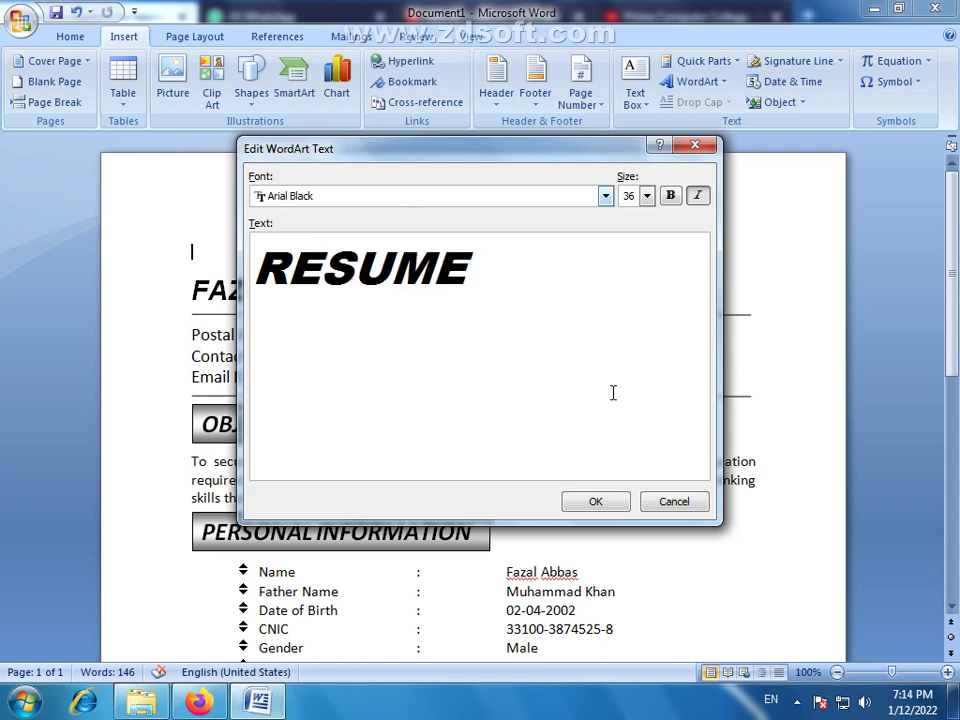
{"action": "left_click", "coordinate": [597, 503]}
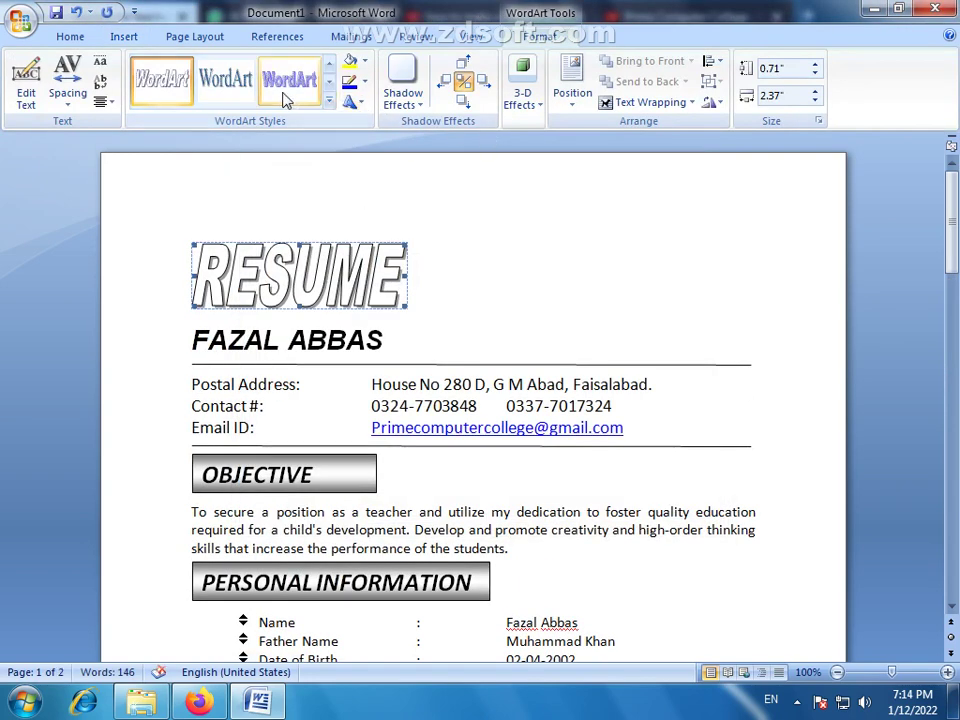
Centre the RESUME WordArt on the page
{"action": "left_click", "coordinate": [68, 37]}
{"action": "left_click", "coordinate": [361, 95]}
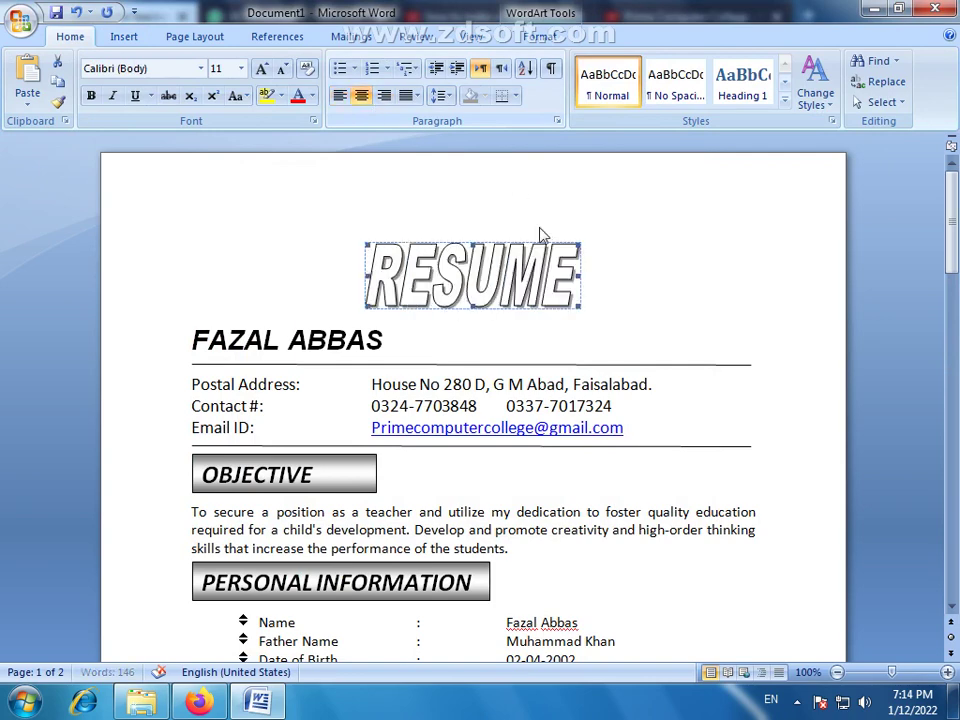
{"action": "left_click", "coordinate": [575, 275]}
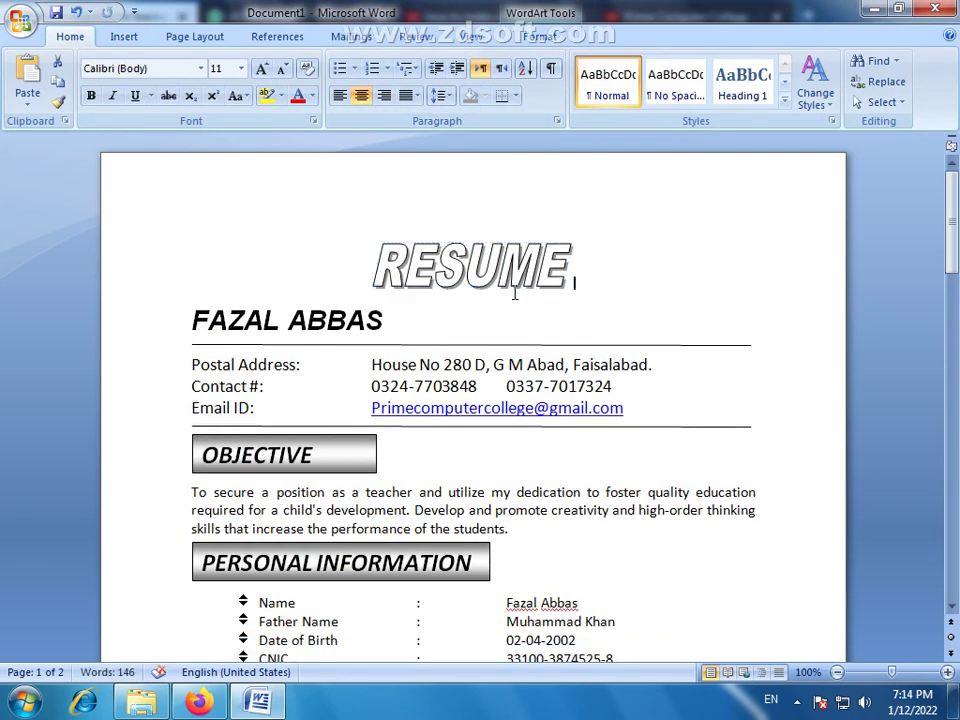
Nudge the second OBJECTIVE box up and delete the blank line above the education table
{"action": "scroll", "coordinate": [673, 309], "scroll_direction": "down", "scroll_amount": 12}
{"action": "scroll", "coordinate": [590, 348], "scroll_direction": "up", "scroll_amount": 3}
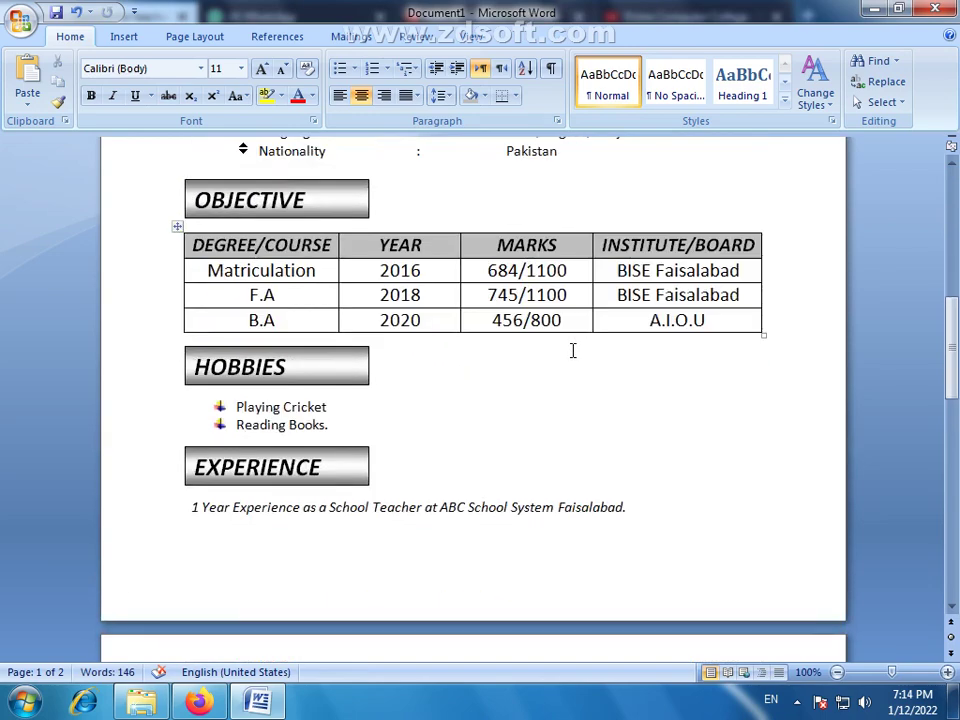
{"action": "scroll", "coordinate": [573, 350], "scroll_direction": "up", "scroll_amount": 9}
{"action": "scroll", "coordinate": [357, 415], "scroll_direction": "down", "scroll_amount": 3}
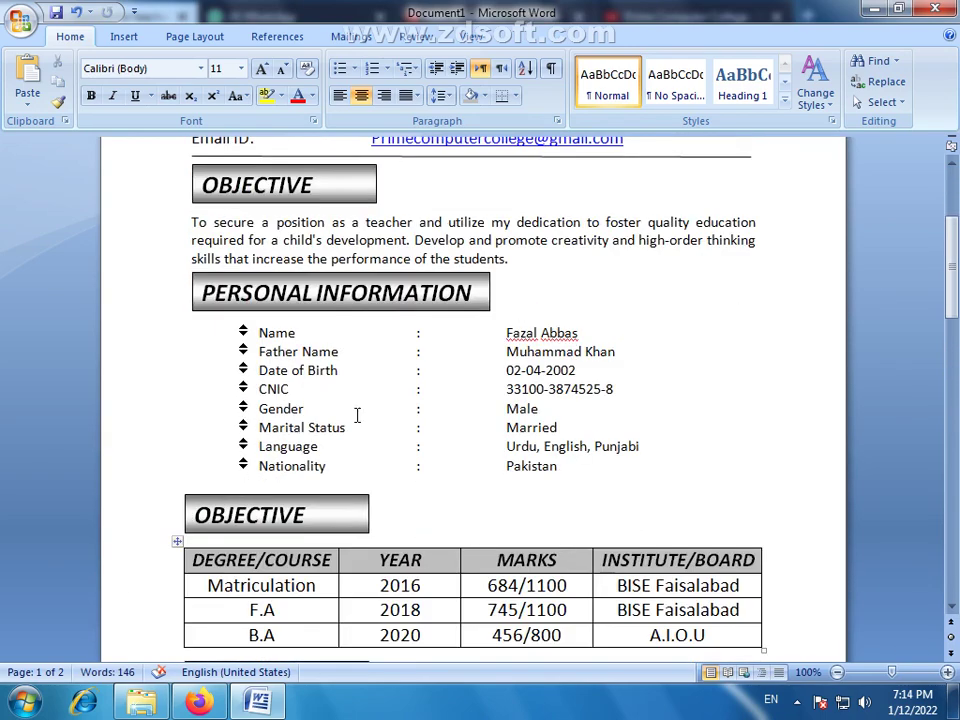
{"action": "left_click", "coordinate": [255, 496]}
{"action": "left_click_drag", "start_coordinate": [253, 496], "coordinate": [255, 491]}
{"action": "left_click", "coordinate": [229, 538]}
{"action": "key", "text": "BackSpace"}
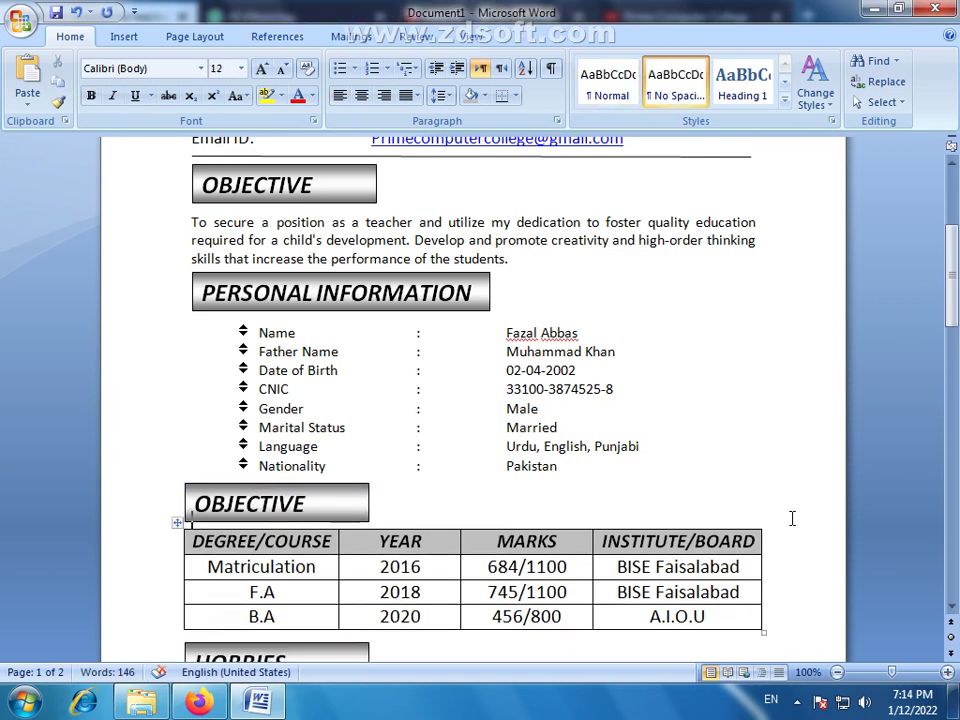
{"action": "scroll", "coordinate": [793, 516], "scroll_direction": "down", "scroll_amount": 5}
{"action": "scroll", "coordinate": [624, 534], "scroll_direction": "up", "scroll_amount": 10}
{"action": "scroll", "coordinate": [628, 531], "scroll_direction": "down", "scroll_amount": 13}
Delete the empty second page and put the caret at the end of the RESUME line
{"action": "key", "text": "BackSpace"}
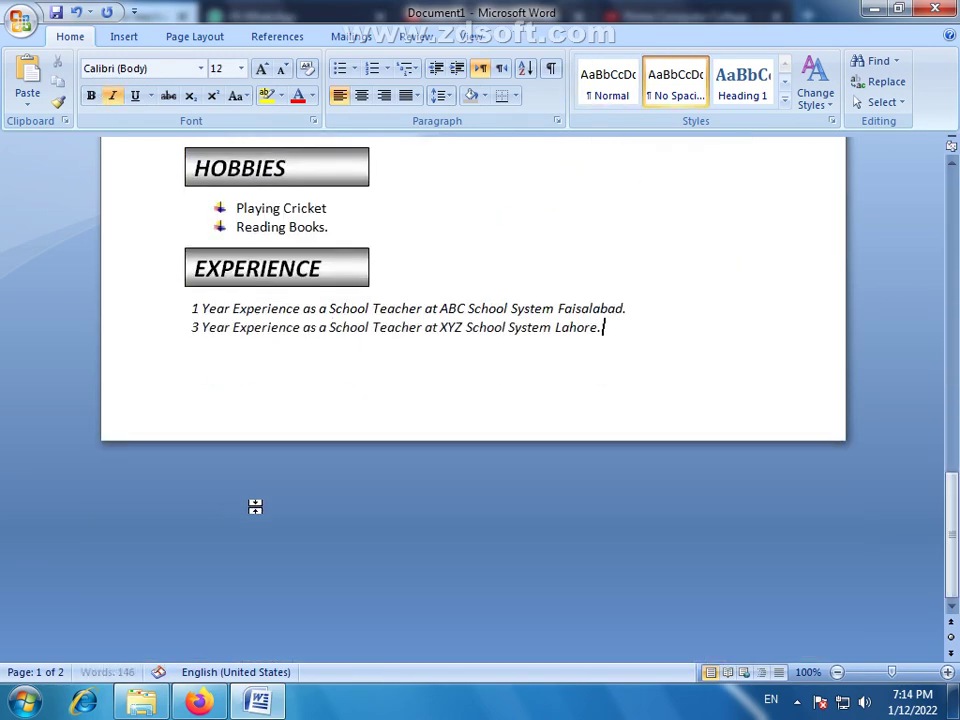
{"action": "scroll", "coordinate": [482, 456], "scroll_direction": "up", "scroll_amount": 10}
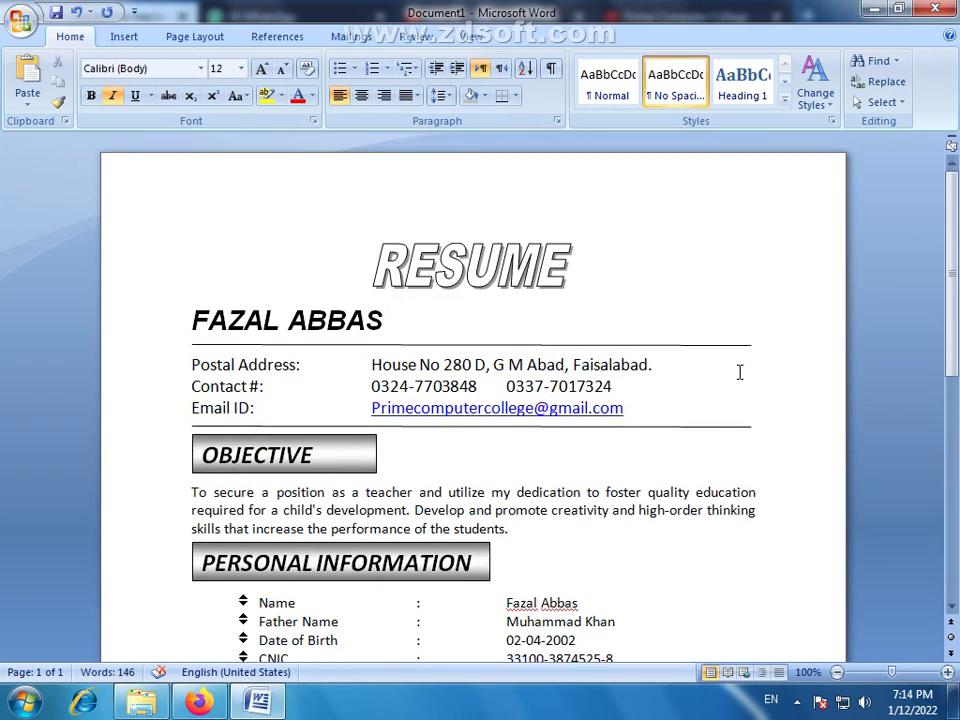
{"action": "left_click", "coordinate": [430, 258]}
{"action": "left_click", "coordinate": [754, 298]}
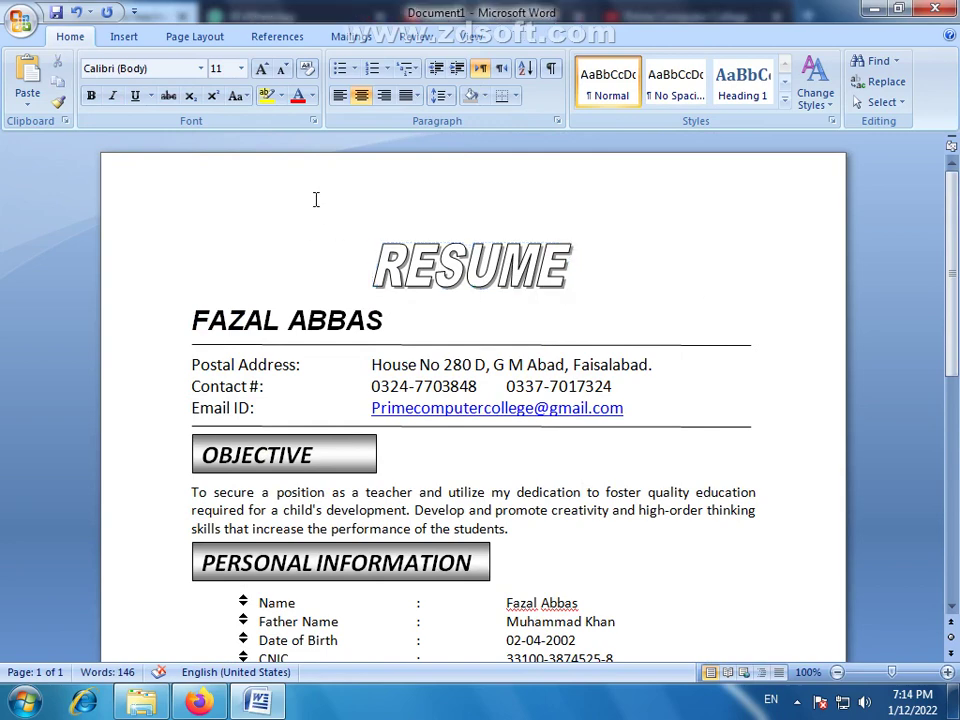
Add a shadowed page border in the thickest line style at 2 ¼ pt width
{"action": "left_click", "coordinate": [198, 38]}
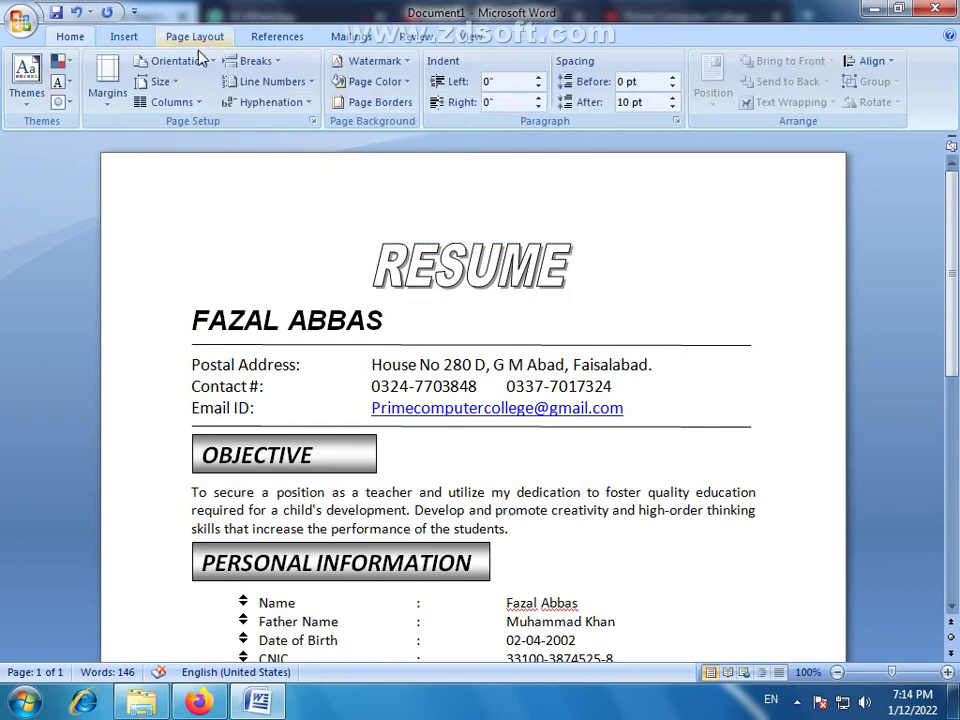
{"action": "left_click", "coordinate": [405, 82]}
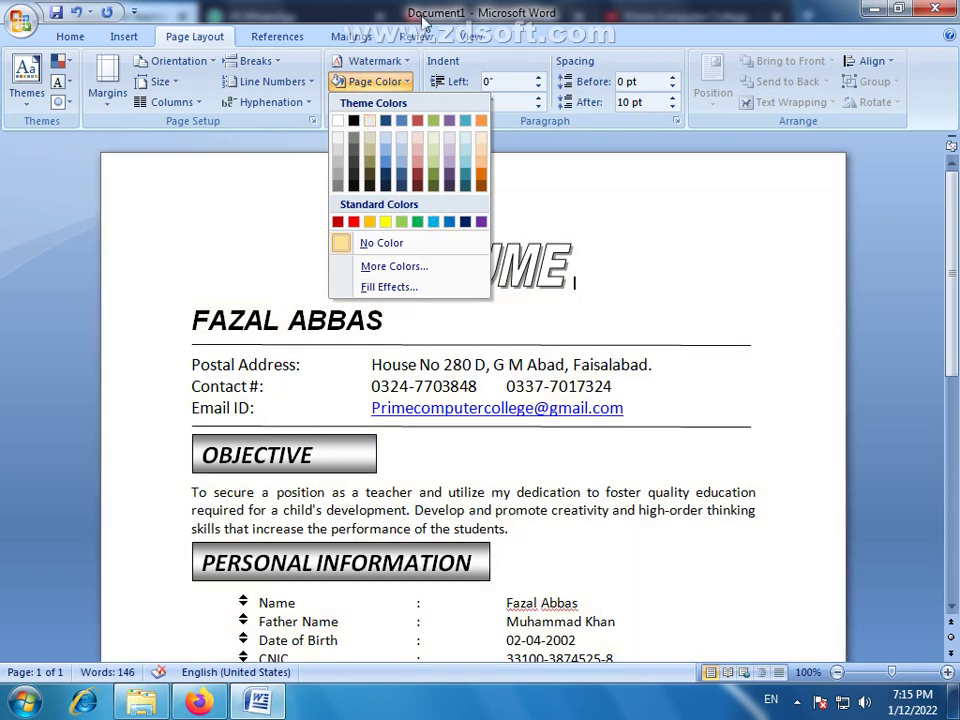
{"action": "left_click", "coordinate": [422, 22]}
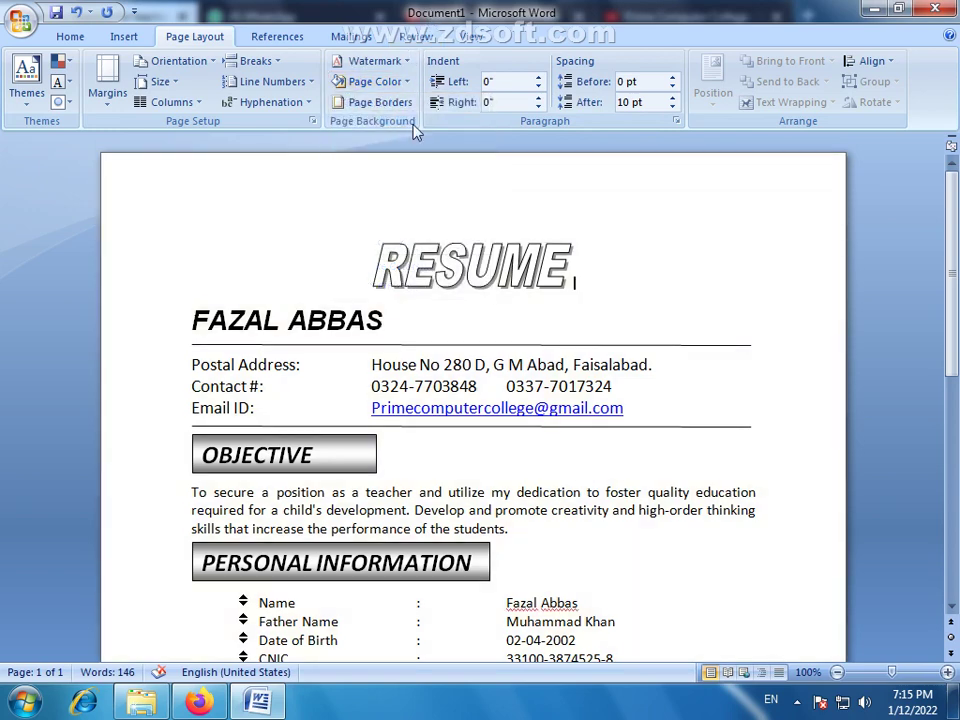
{"action": "left_click", "coordinate": [400, 101]}
{"action": "left_click", "coordinate": [258, 324]}
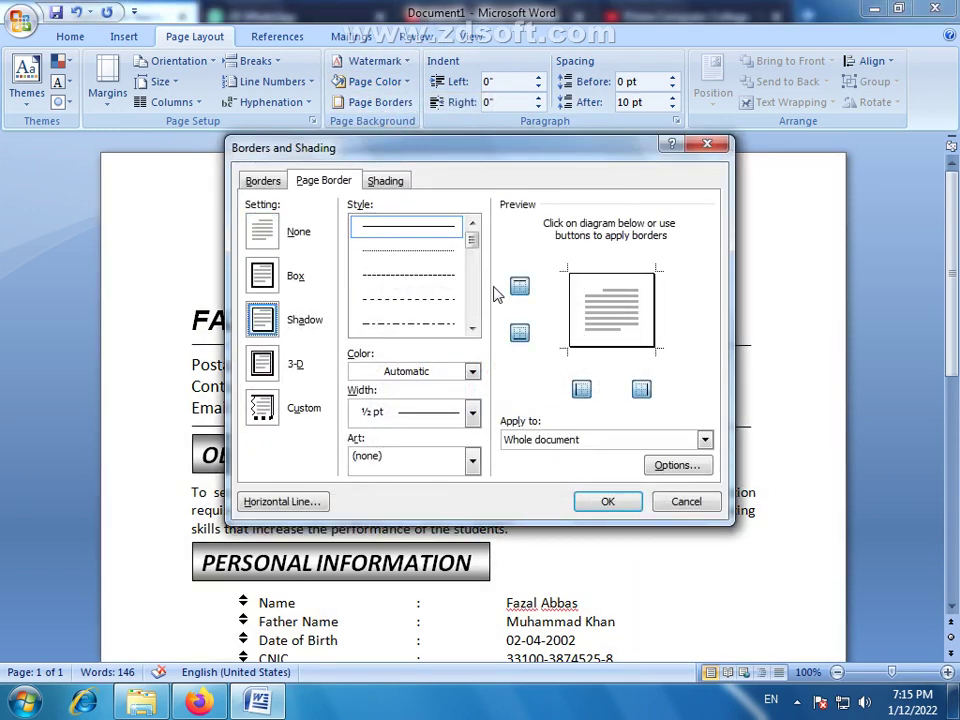
{"action": "left_click", "coordinate": [472, 328]}
{"action": "left_click", "coordinate": [472, 328]}
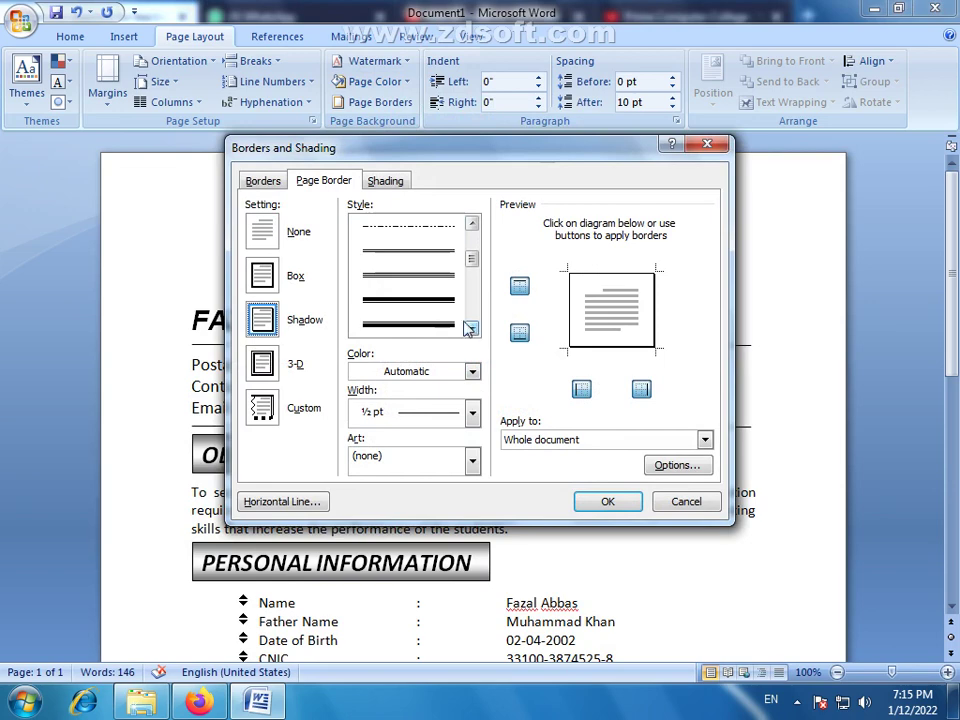
{"action": "left_click", "coordinate": [446, 320]}
{"action": "left_click", "coordinate": [474, 414]}
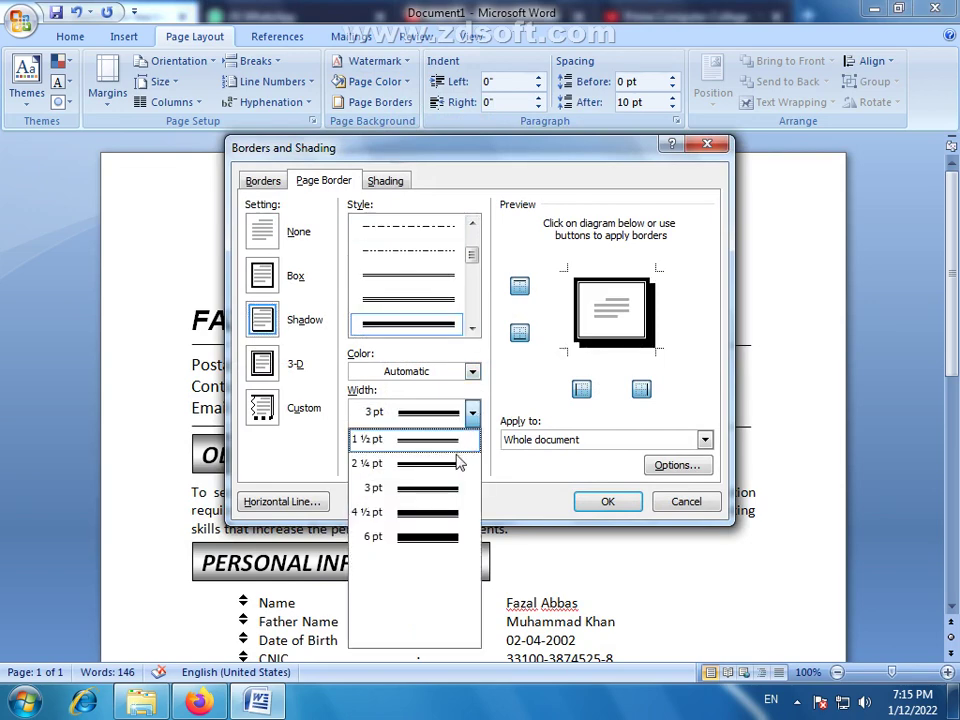
{"action": "left_click", "coordinate": [456, 463]}
{"action": "left_click", "coordinate": [609, 502]}
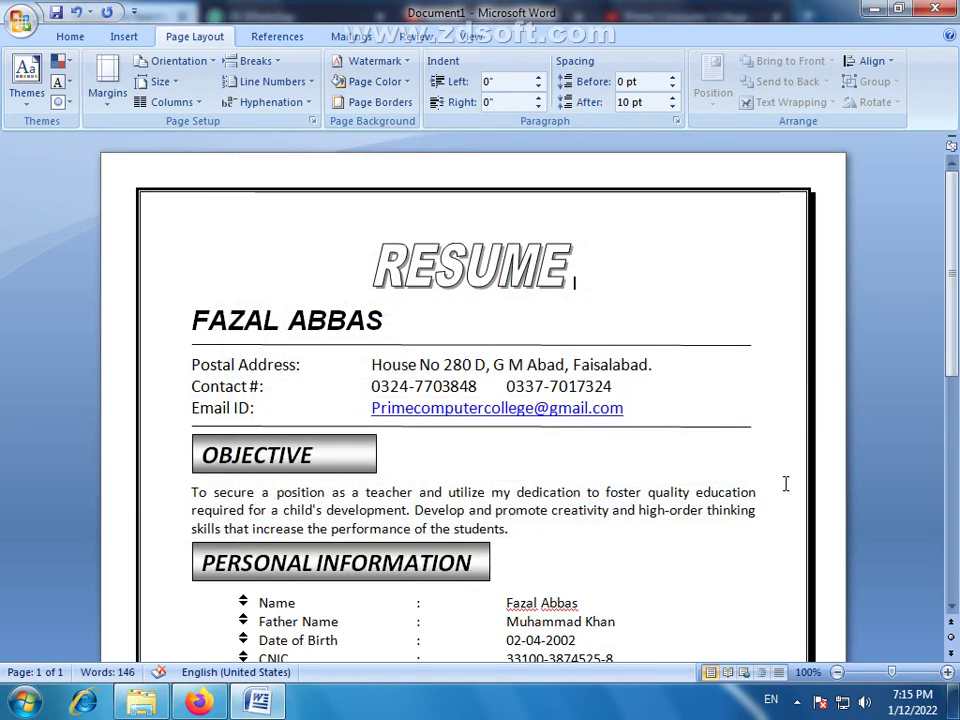
Look up the flagged surname in the Name row, then close the Research pane
{"action": "scroll", "coordinate": [717, 459], "scroll_direction": "down", "scroll_amount": 3}
{"action": "scroll", "coordinate": [717, 459], "scroll_direction": "down", "scroll_amount": 6}
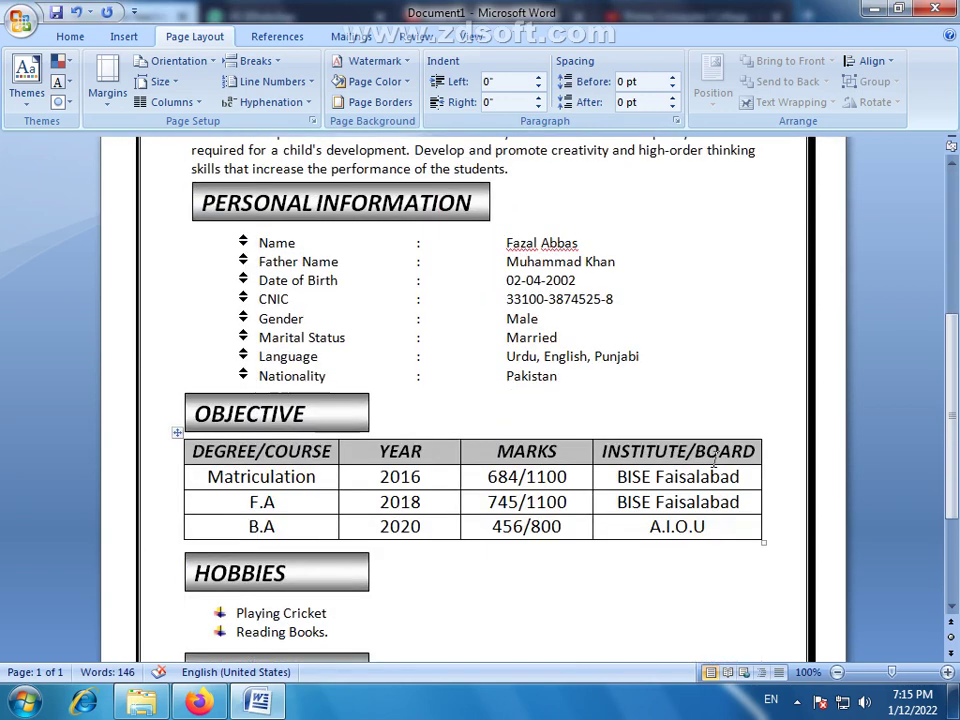
{"action": "scroll", "coordinate": [619, 441], "scroll_direction": "up", "scroll_amount": 9}
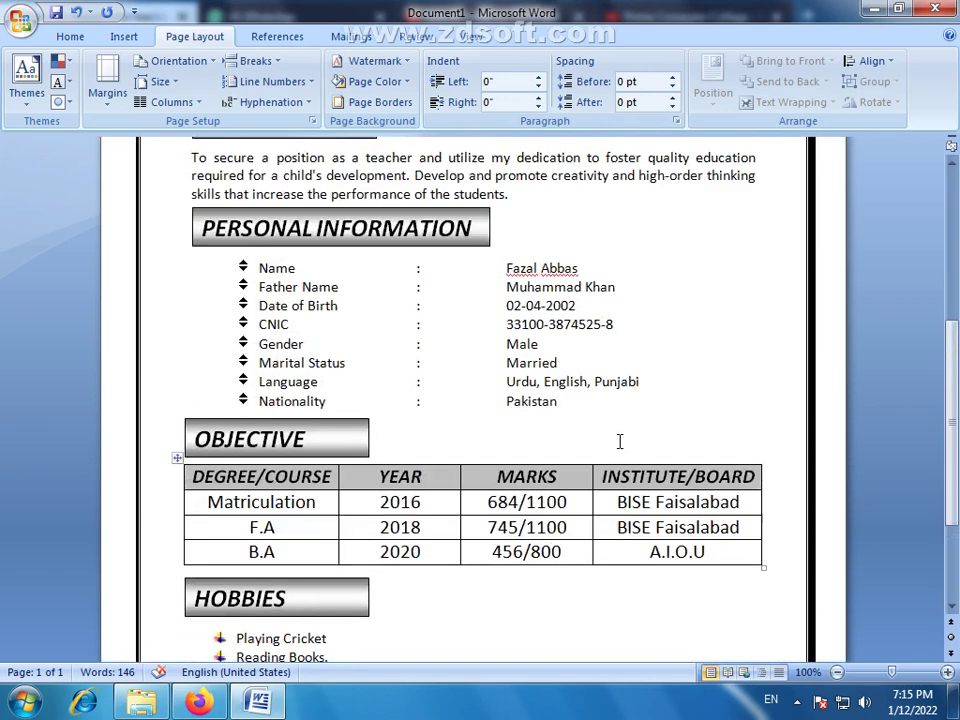
{"action": "right_click", "coordinate": [573, 490]}
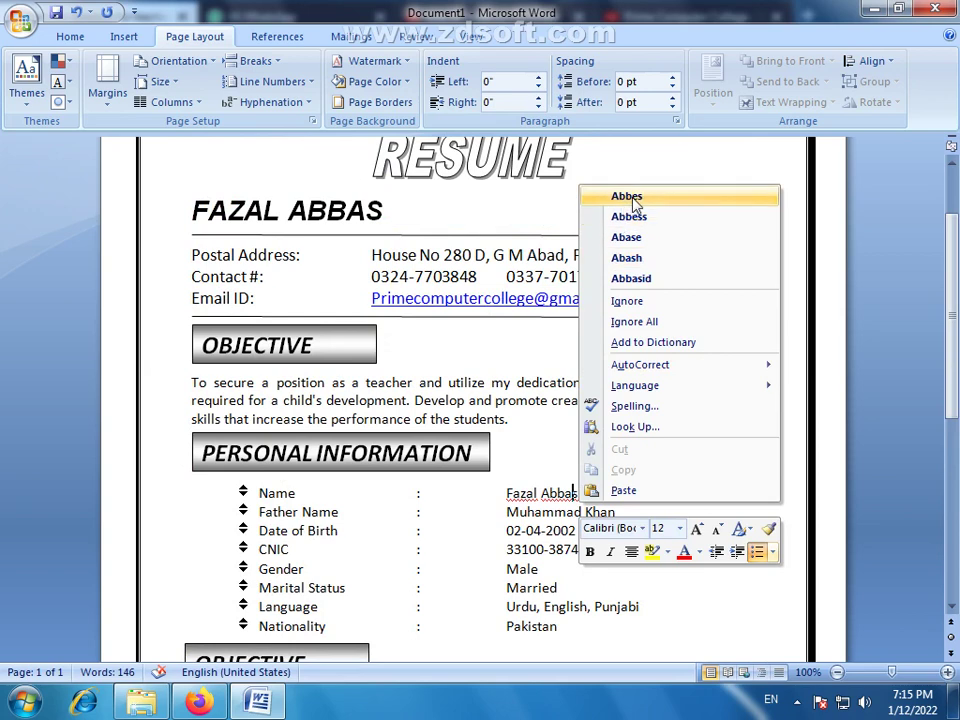
{"action": "left_click", "coordinate": [648, 426]}
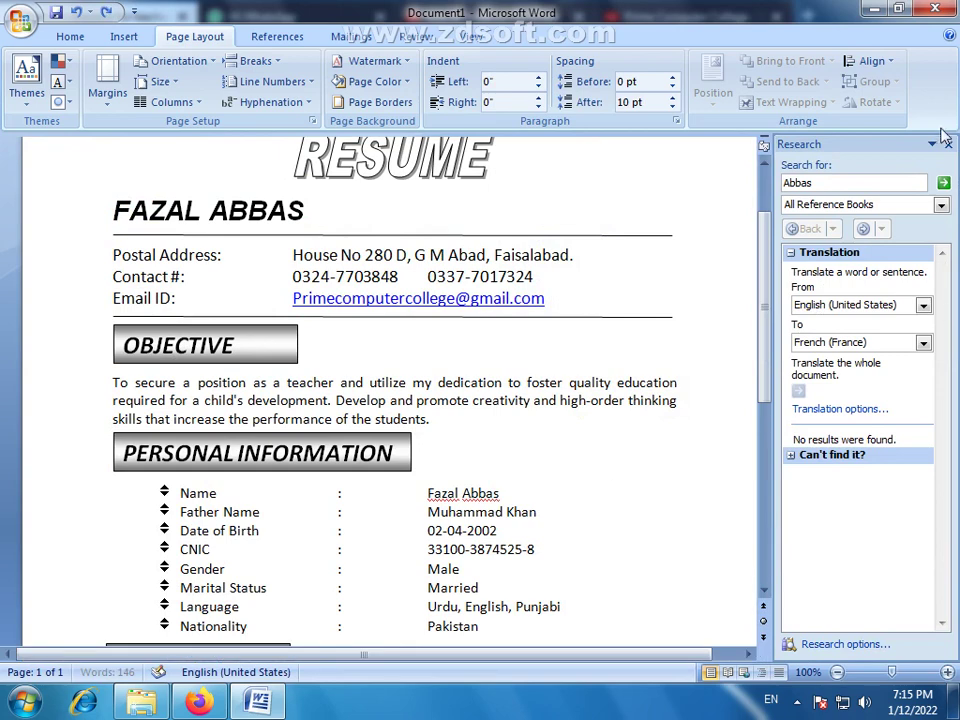
{"action": "left_click", "coordinate": [948, 144]}
Choose Ignore All for the flagged first name and surname in the Name row
{"action": "left_click", "coordinate": [521, 494]}
{"action": "right_click", "coordinate": [516, 494]}
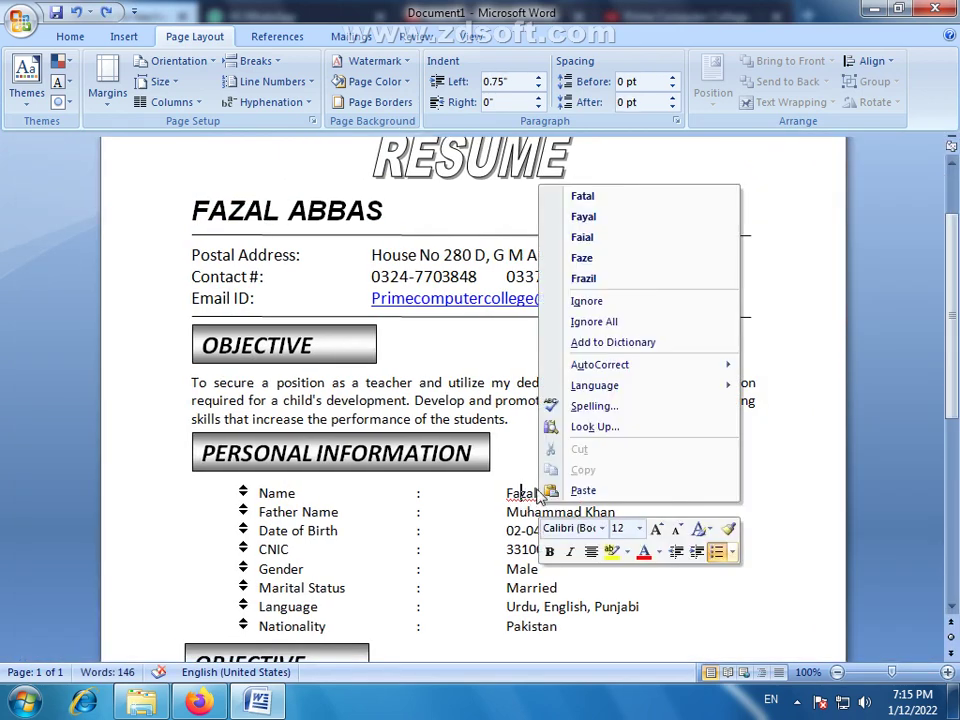
{"action": "left_click", "coordinate": [594, 321]}
{"action": "right_click", "coordinate": [566, 494]}
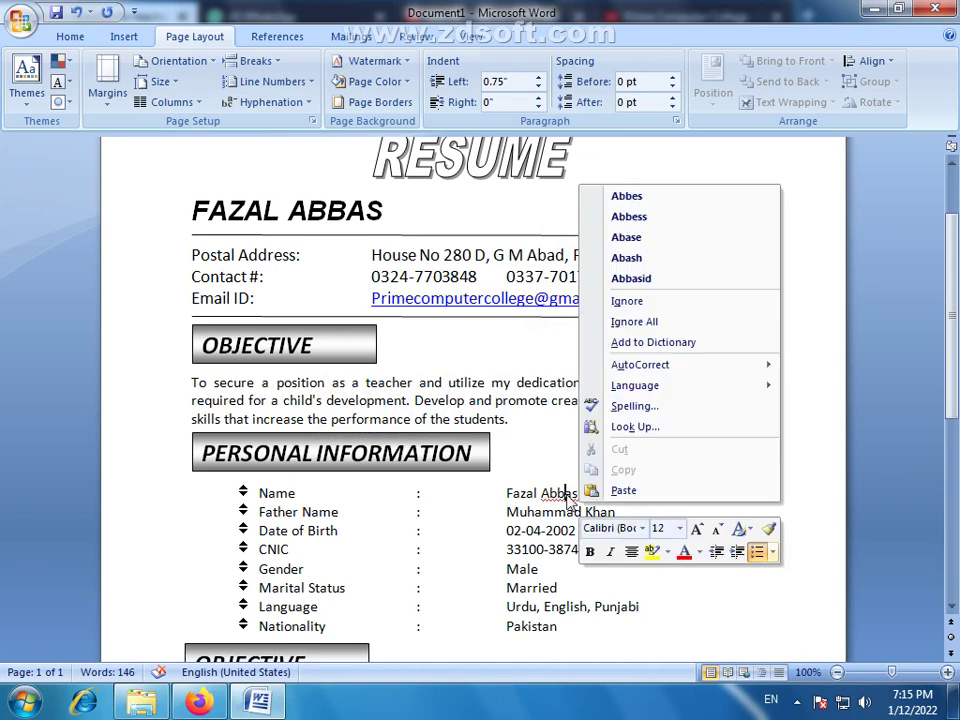
{"action": "left_click", "coordinate": [648, 322]}
{"action": "scroll", "coordinate": [541, 410], "scroll_direction": "down", "scroll_amount": 8}
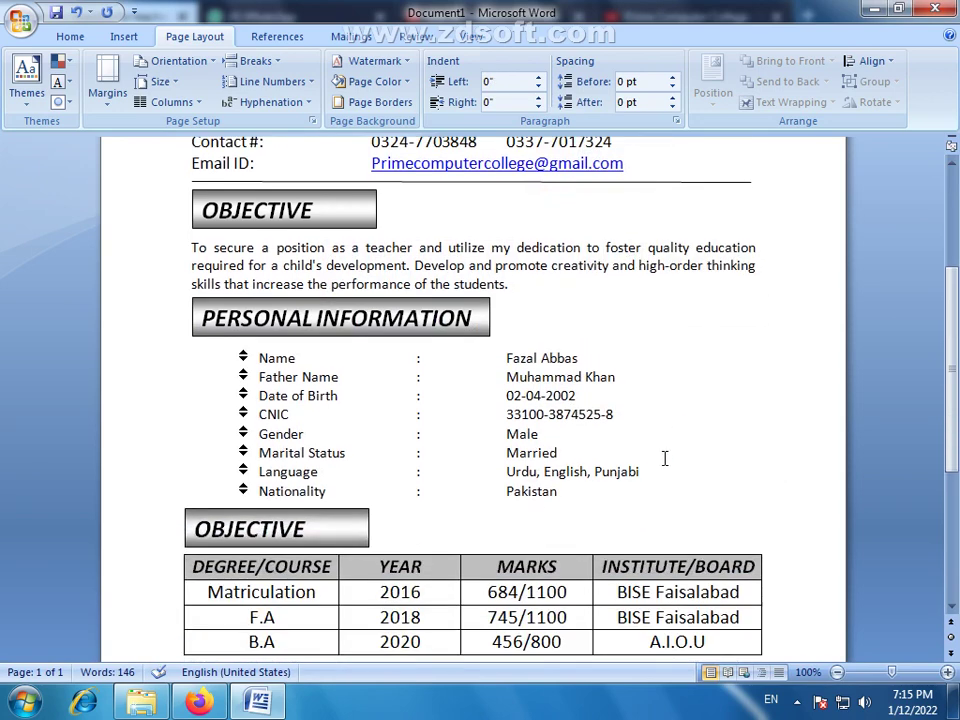
{"action": "scroll", "coordinate": [653, 476], "scroll_direction": "up", "scroll_amount": 10}
Redo the shadowed page border with a thick line style at 1 ½ pt width
{"action": "scroll", "coordinate": [655, 476], "scroll_direction": "up", "scroll_amount": 1}
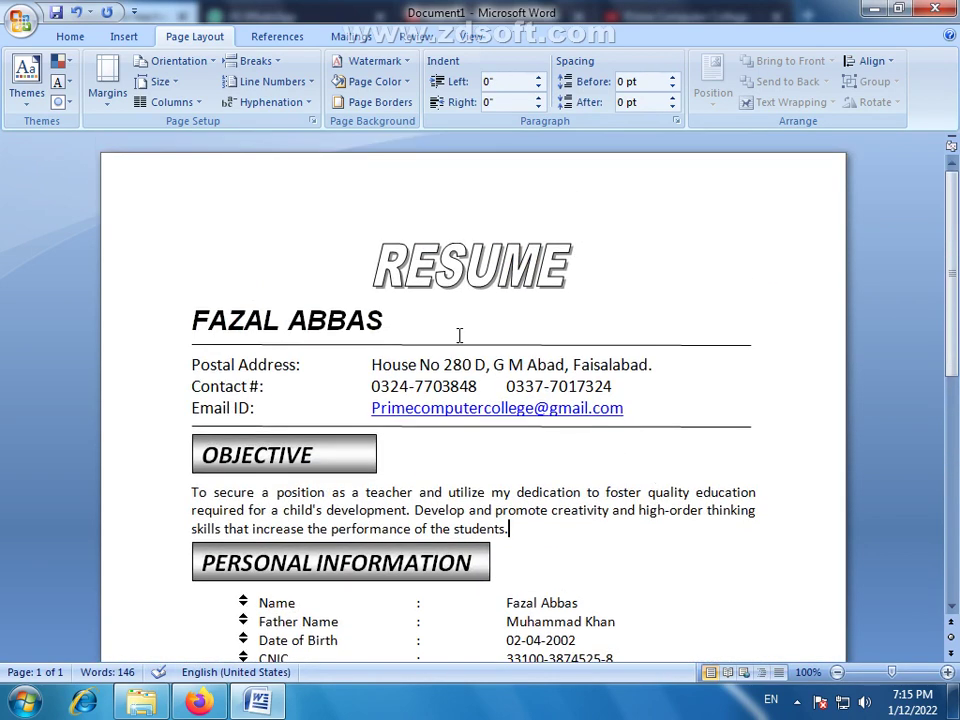
{"action": "left_click", "coordinate": [377, 102]}
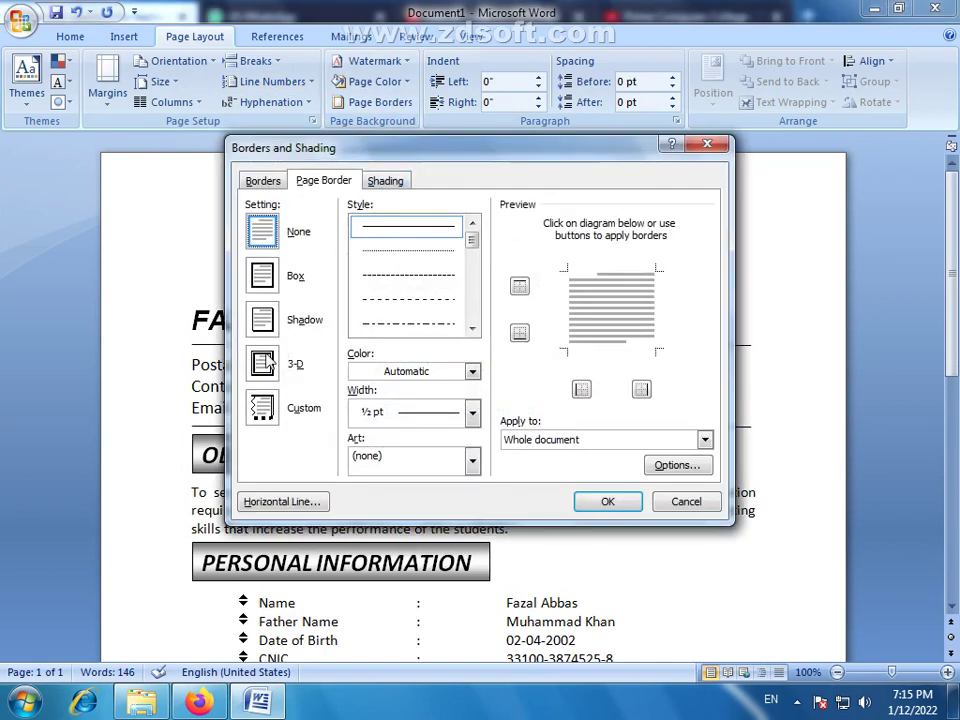
{"action": "left_click", "coordinate": [266, 320]}
{"action": "left_click_drag", "start_coordinate": [474, 245], "coordinate": [476, 278]}
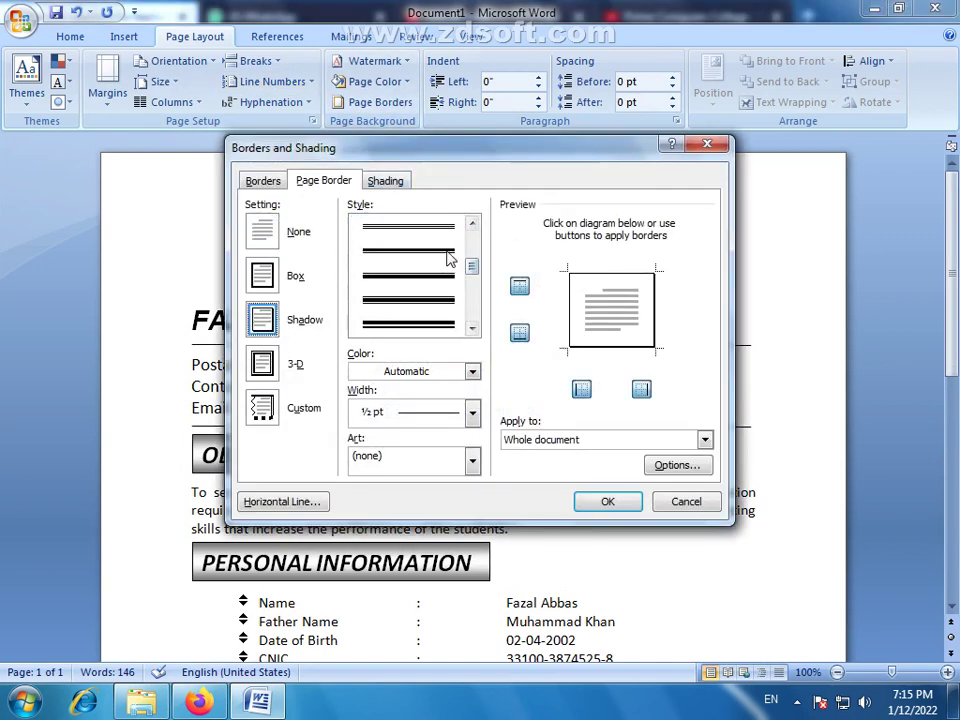
{"action": "left_click", "coordinate": [448, 252]}
{"action": "left_click", "coordinate": [471, 412]}
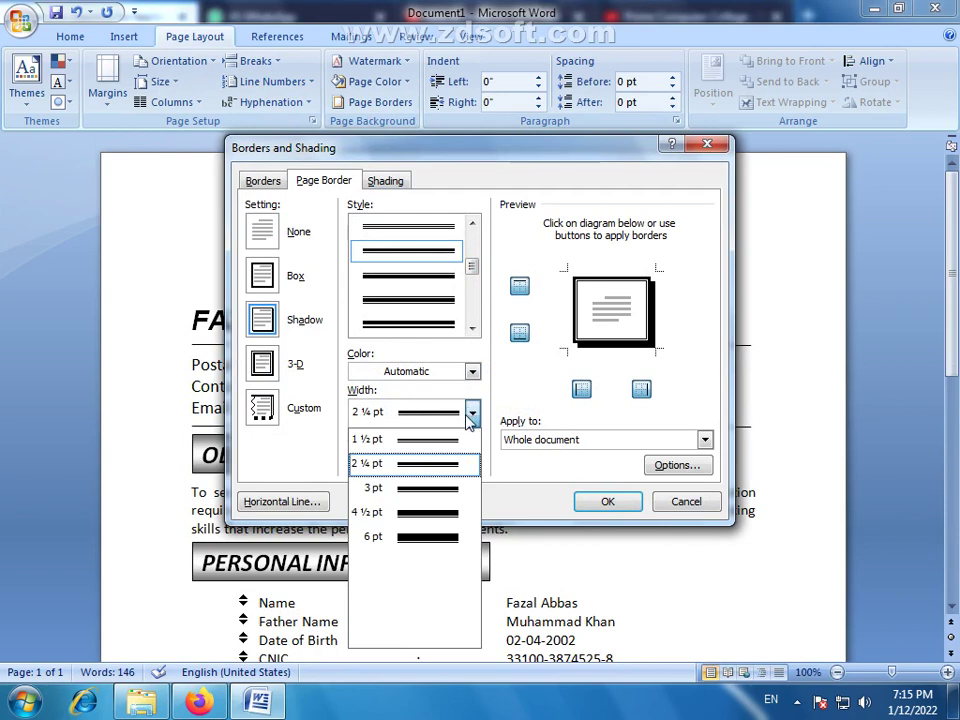
{"action": "left_click", "coordinate": [441, 440]}
{"action": "left_click", "coordinate": [608, 501]}
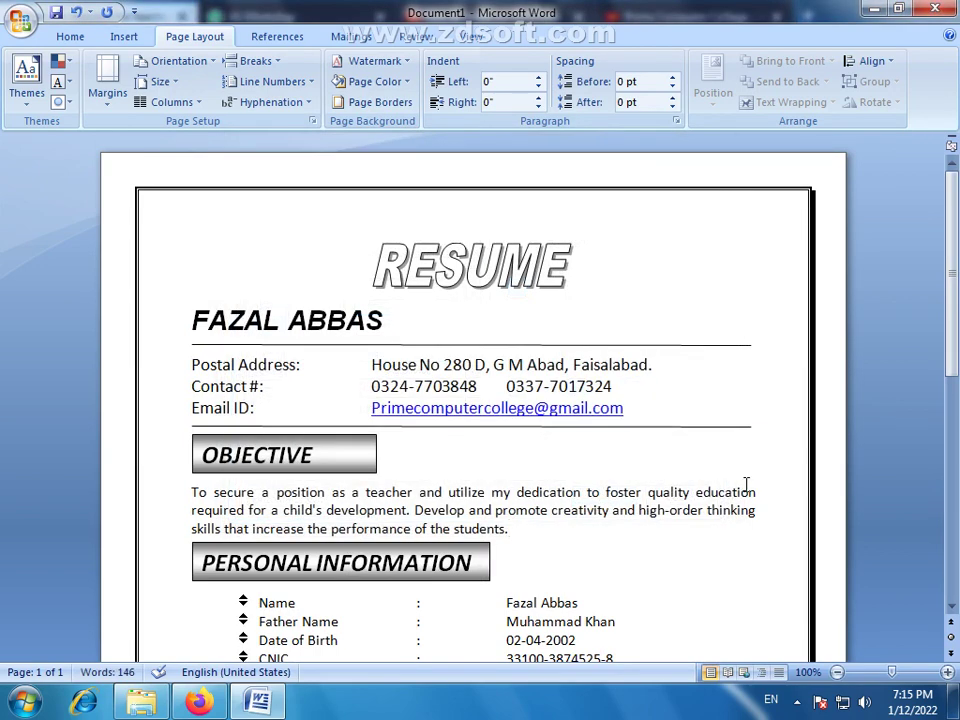
Review the resume, then switch the View to One Page to see the whole page
{"action": "scroll", "coordinate": [548, 362], "scroll_direction": "down", "scroll_amount": 3}
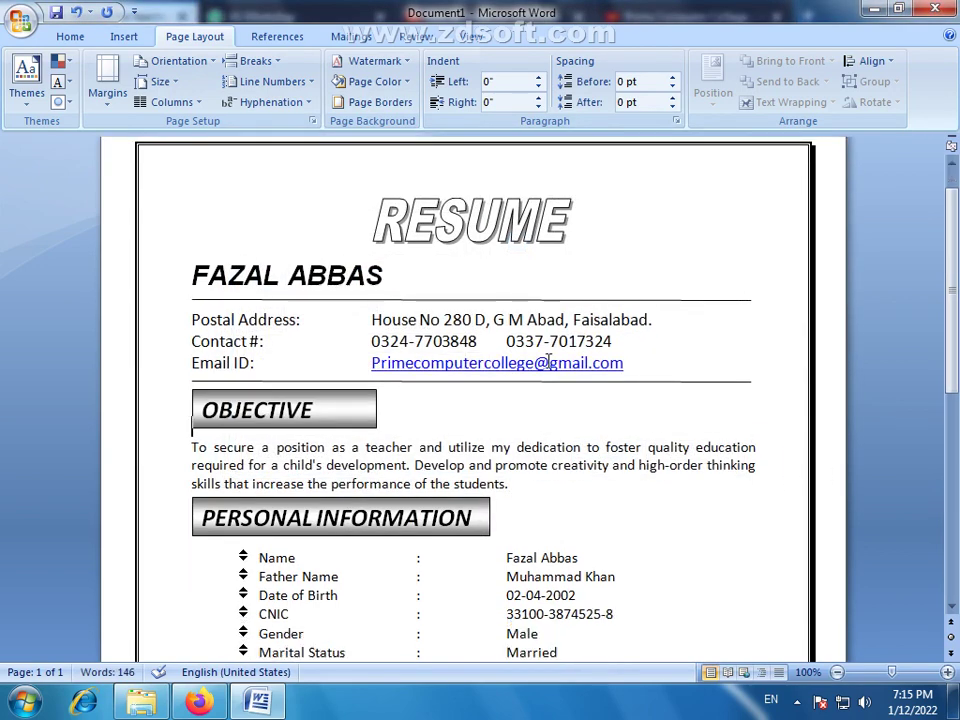
{"action": "scroll", "coordinate": [548, 362], "scroll_direction": "down", "scroll_amount": 9}
{"action": "scroll", "coordinate": [548, 362], "scroll_direction": "up", "scroll_amount": 12}
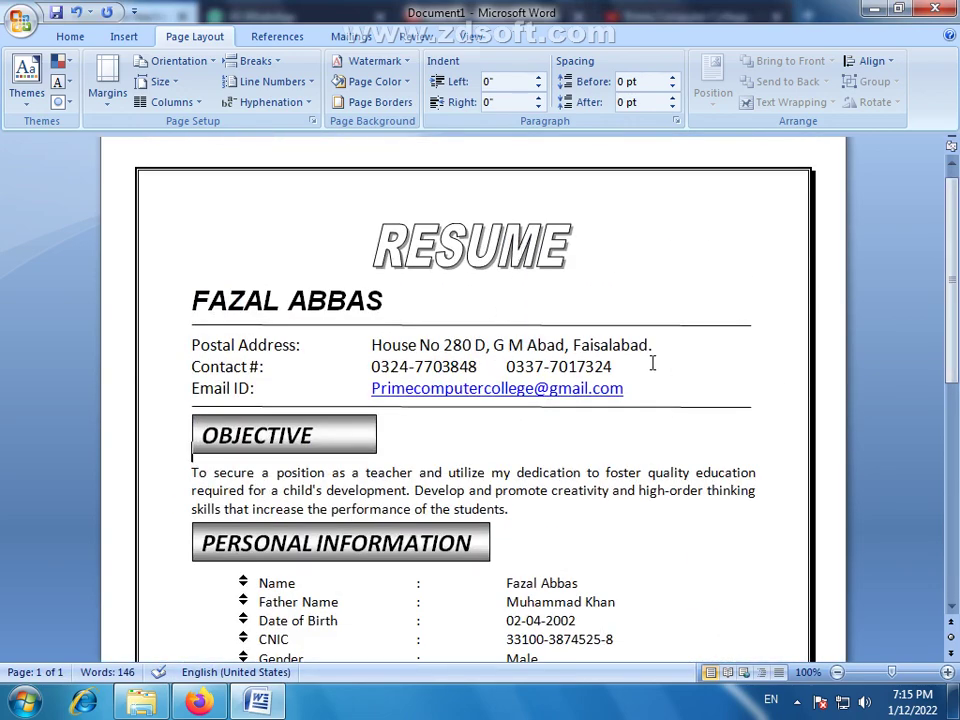
{"action": "scroll", "coordinate": [651, 360], "scroll_direction": "down", "scroll_amount": 5}
{"action": "scroll", "coordinate": [651, 360], "scroll_direction": "up", "scroll_amount": 4}
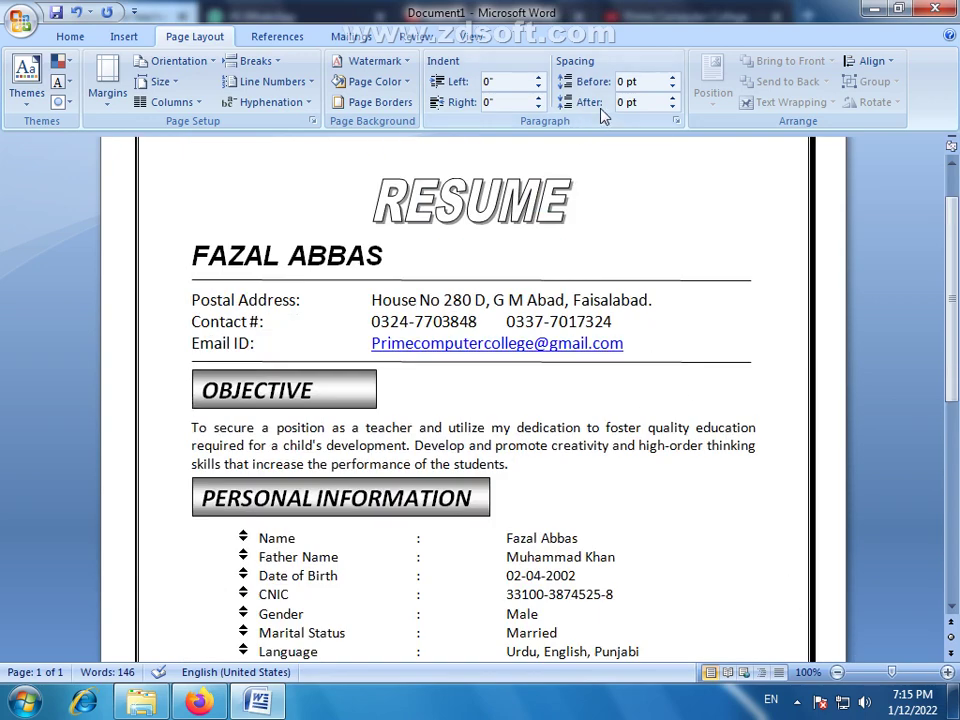
{"action": "left_click", "coordinate": [470, 36]}
{"action": "left_click", "coordinate": [541, 61]}
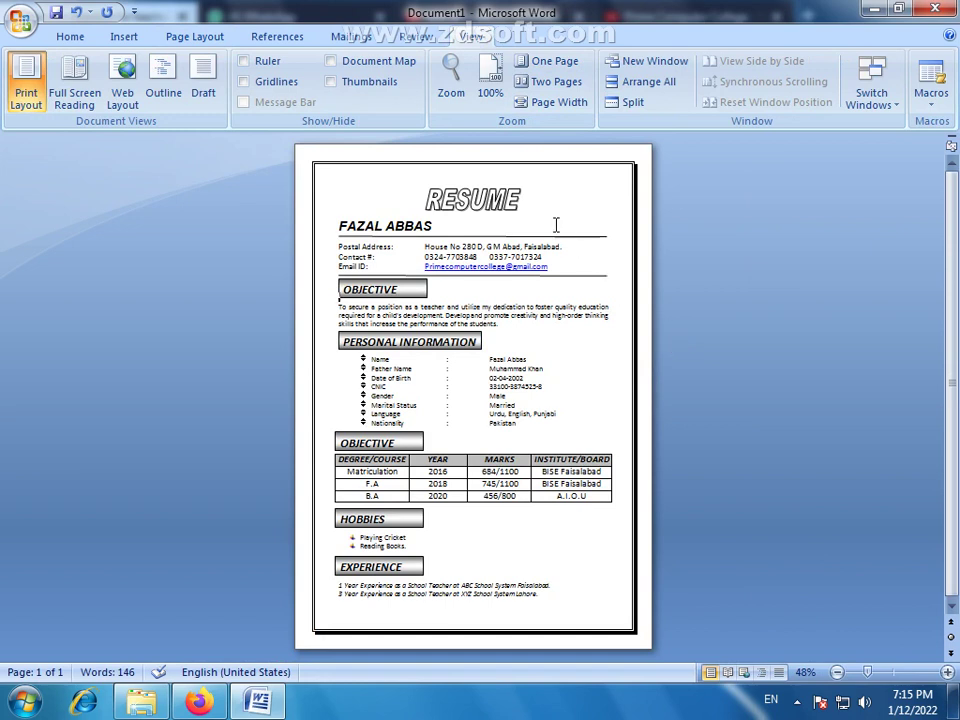
Fill the RESUME WordArt with a one-colour horizontal gradient from More Gradients
{"action": "left_click", "coordinate": [487, 205]}
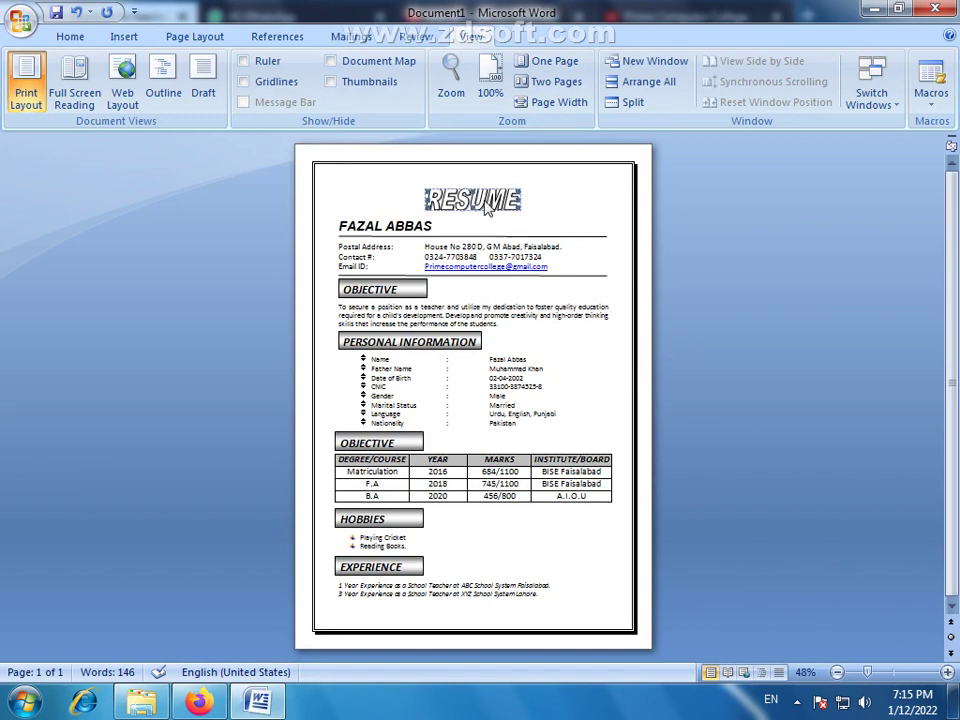
{"action": "double_click", "coordinate": [505, 213]}
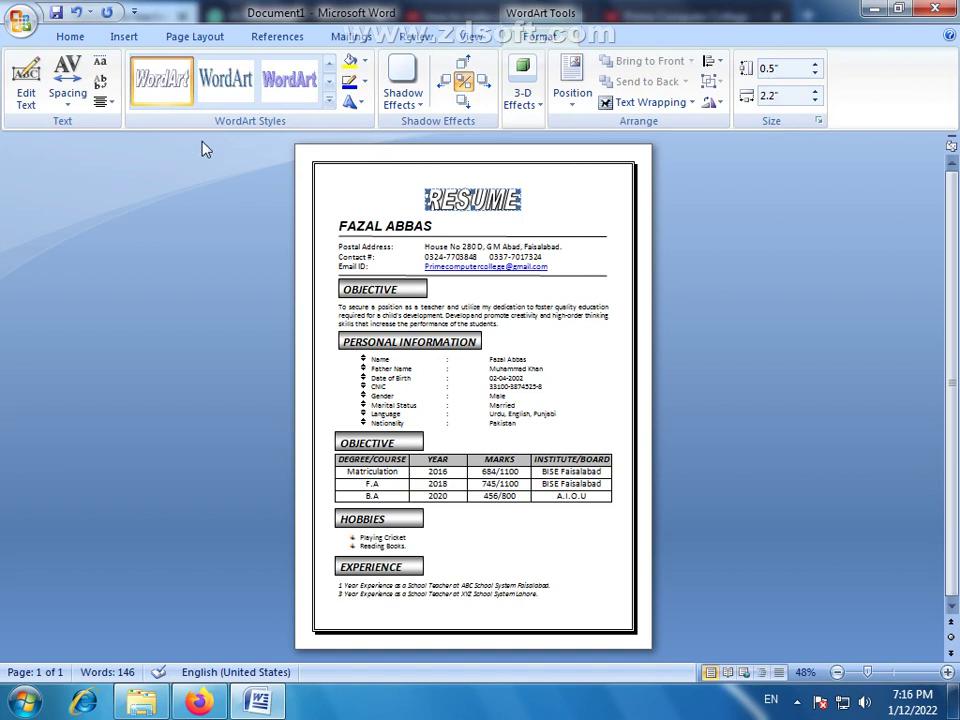
{"action": "left_click", "coordinate": [366, 62]}
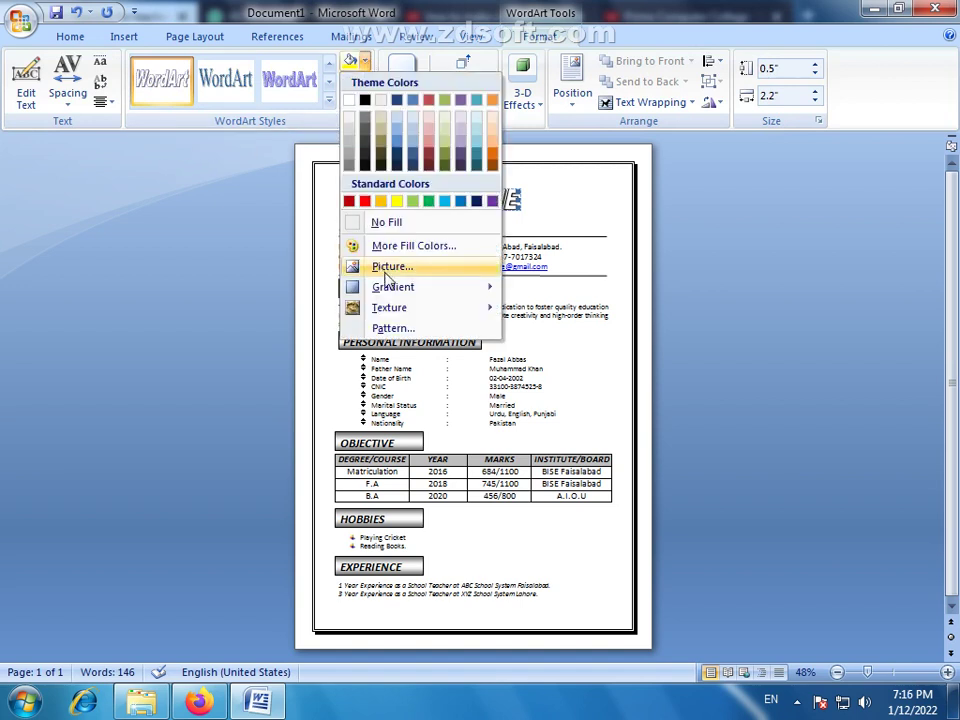
{"action": "mouse_move", "coordinate": [398, 289]}
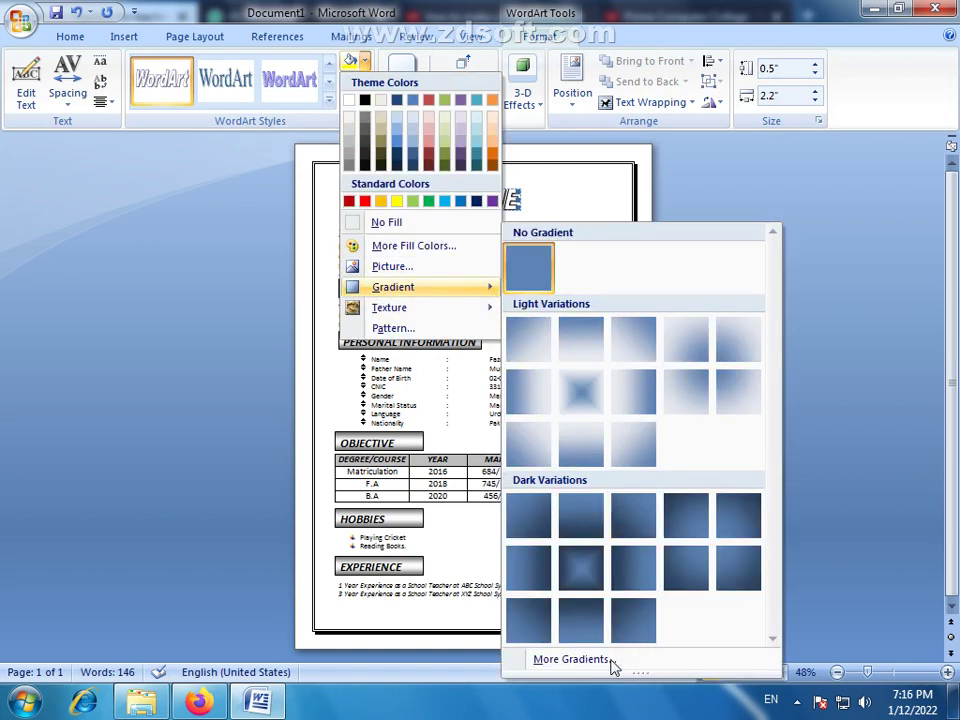
{"action": "left_click", "coordinate": [613, 662]}
{"action": "left_click", "coordinate": [482, 405]}
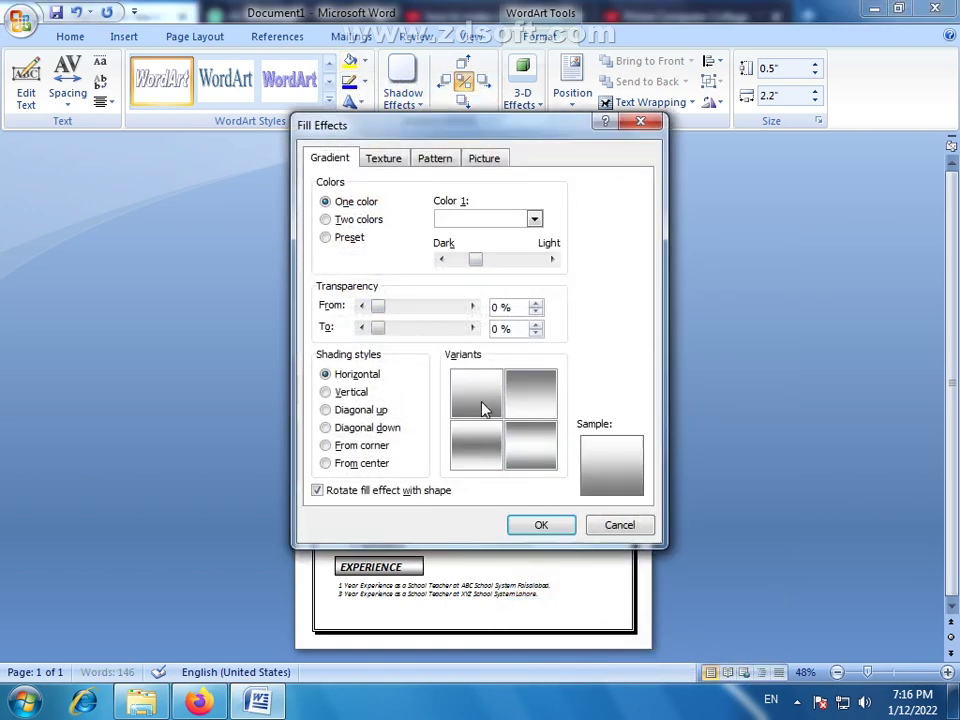
{"action": "left_click", "coordinate": [536, 527]}
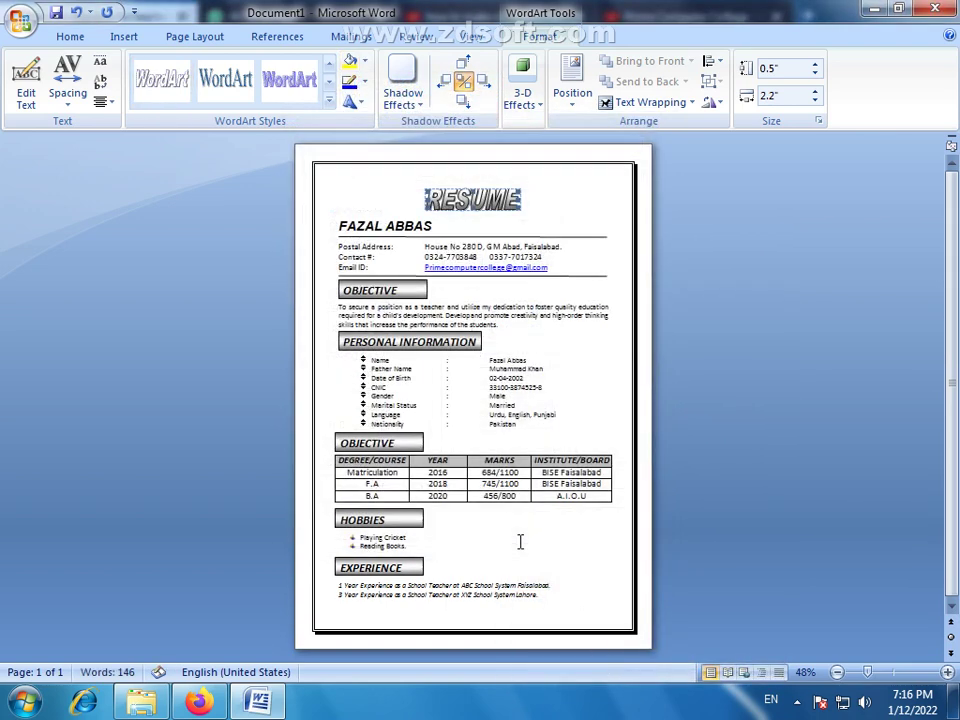
{"action": "left_click", "coordinate": [646, 242]}
Zoom to 84% and move the RESUME WordArt gradient's Dark/Light slider toward Light
{"action": "left_click", "coordinate": [886, 677]}
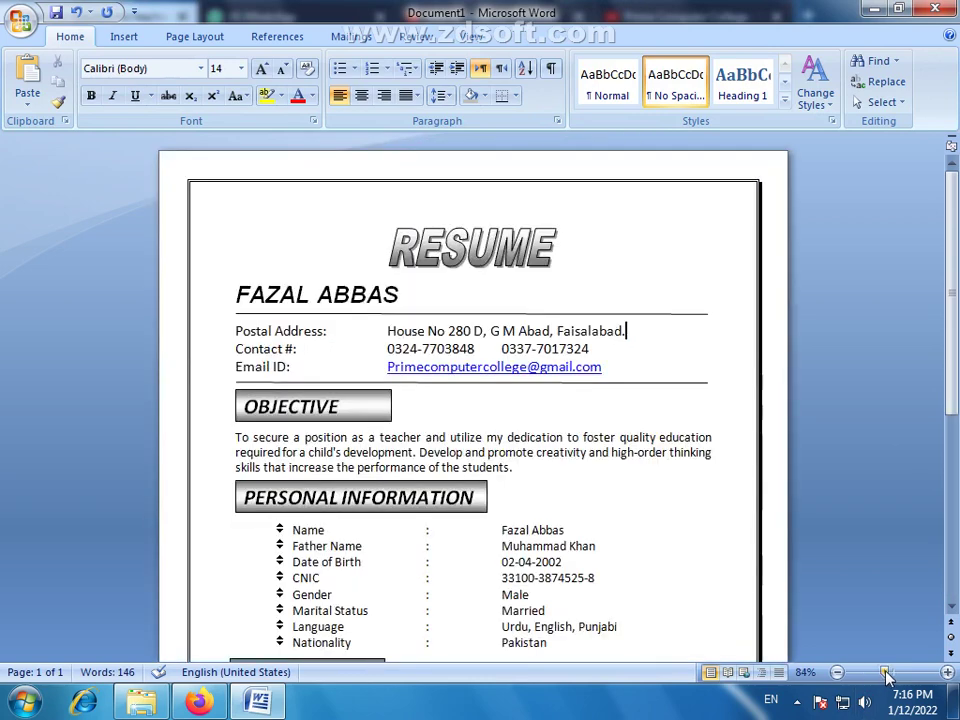
{"action": "left_click", "coordinate": [510, 262]}
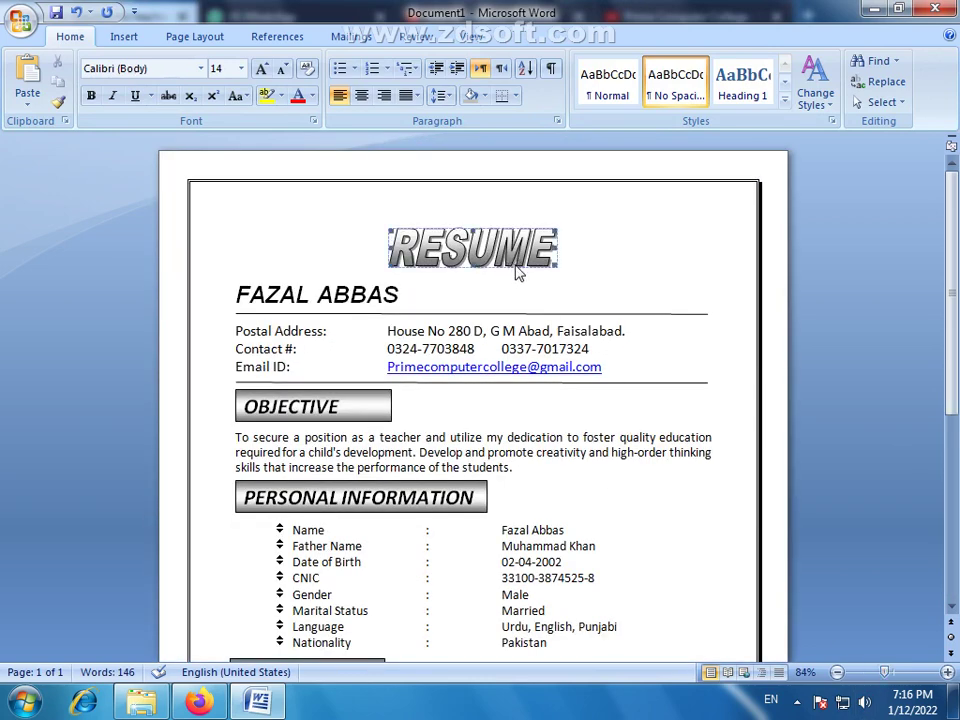
{"action": "double_click", "coordinate": [517, 272]}
{"action": "left_click", "coordinate": [362, 62]}
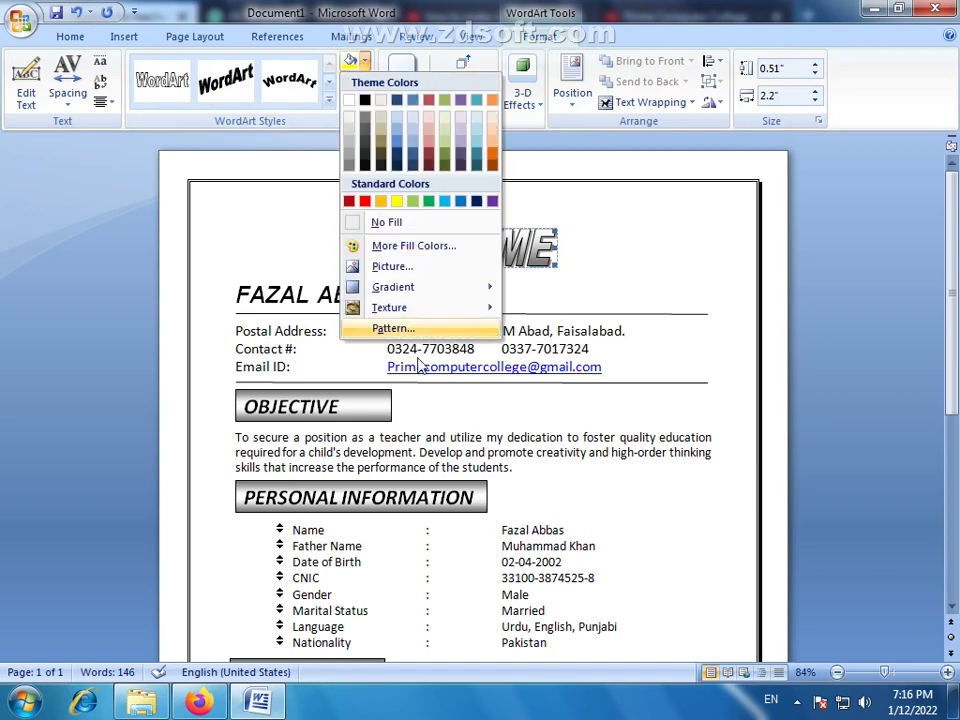
{"action": "mouse_move", "coordinate": [364, 285]}
{"action": "left_click", "coordinate": [600, 658]}
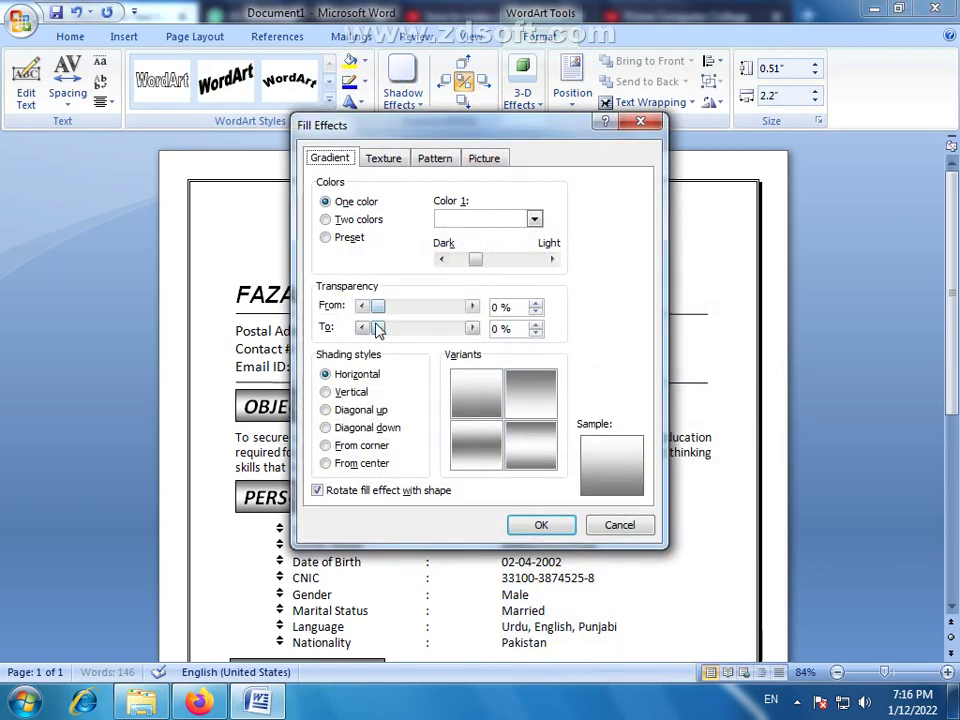
{"action": "mouse_move", "coordinate": [476, 261]}
{"action": "left_mouse_down"}
{"action": "mouse_move", "coordinate": [456, 262]}
{"action": "mouse_move", "coordinate": [522, 266]}
{"action": "mouse_move", "coordinate": [489, 272]}
{"action": "left_mouse_up"}
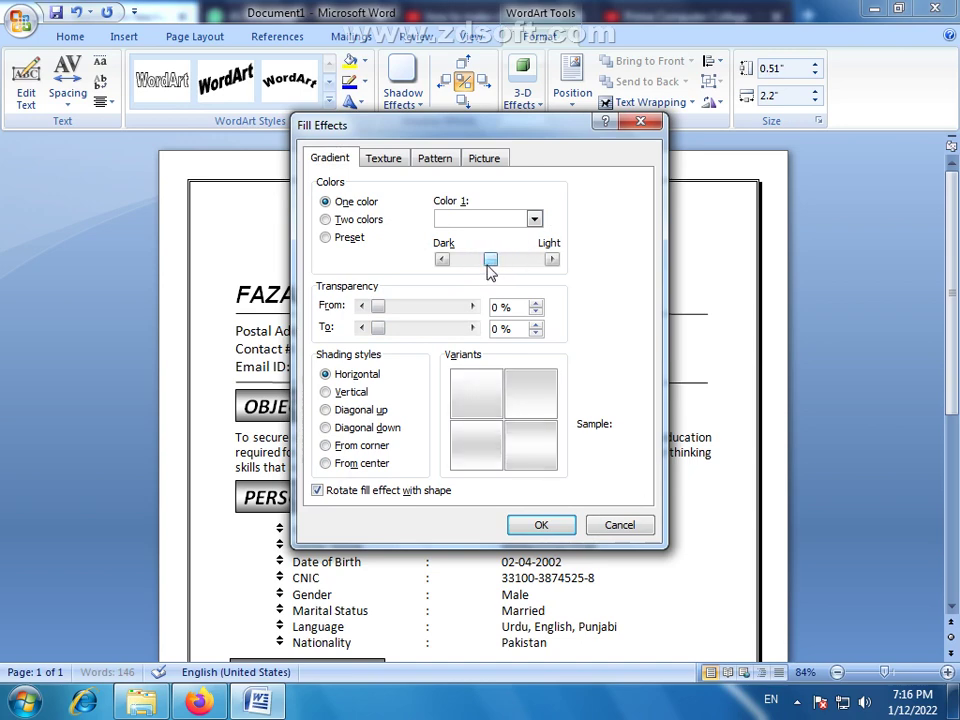
{"action": "left_click", "coordinate": [548, 528]}
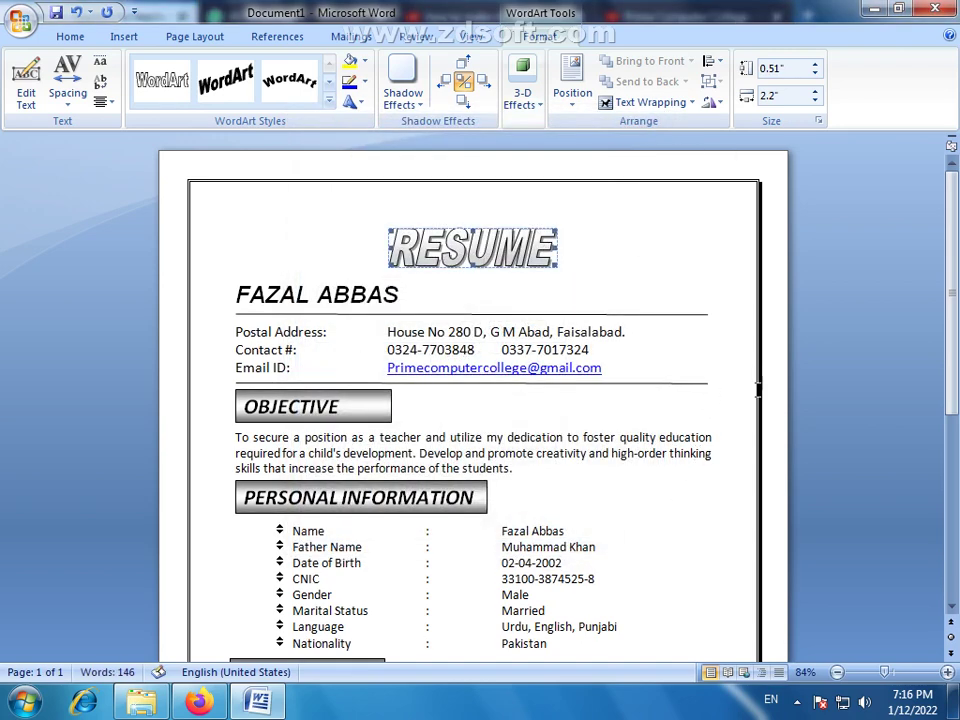
{"action": "left_click", "coordinate": [626, 371]}
{"action": "scroll", "coordinate": [626, 371], "scroll_direction": "down", "scroll_amount": 8}
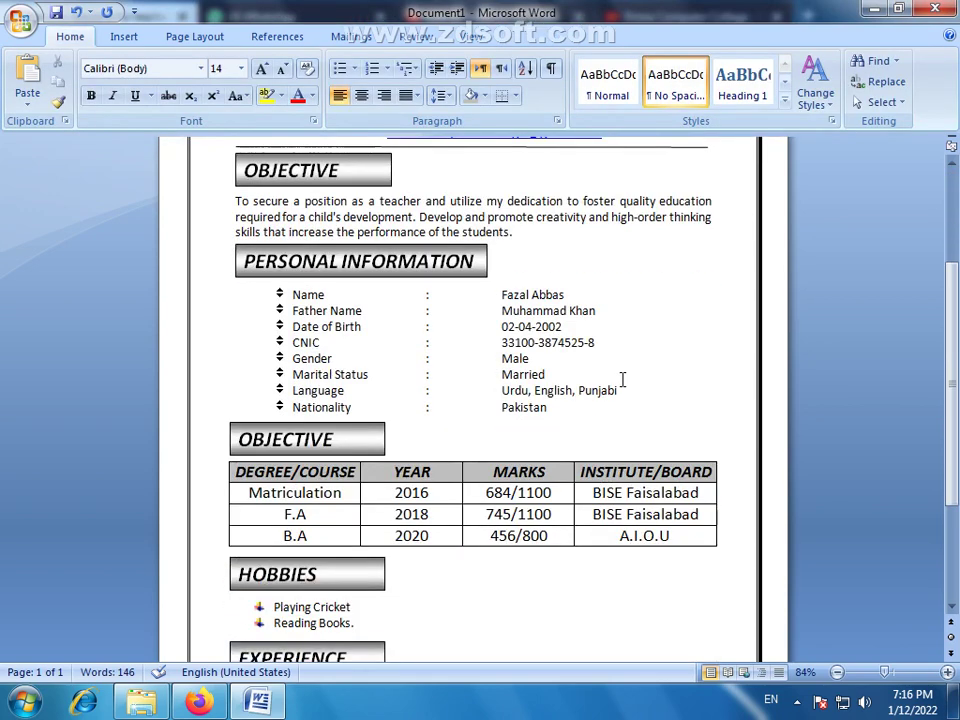
Delete the line under the Email ID row, then restore it with undo
{"action": "left_click", "coordinate": [471, 36]}
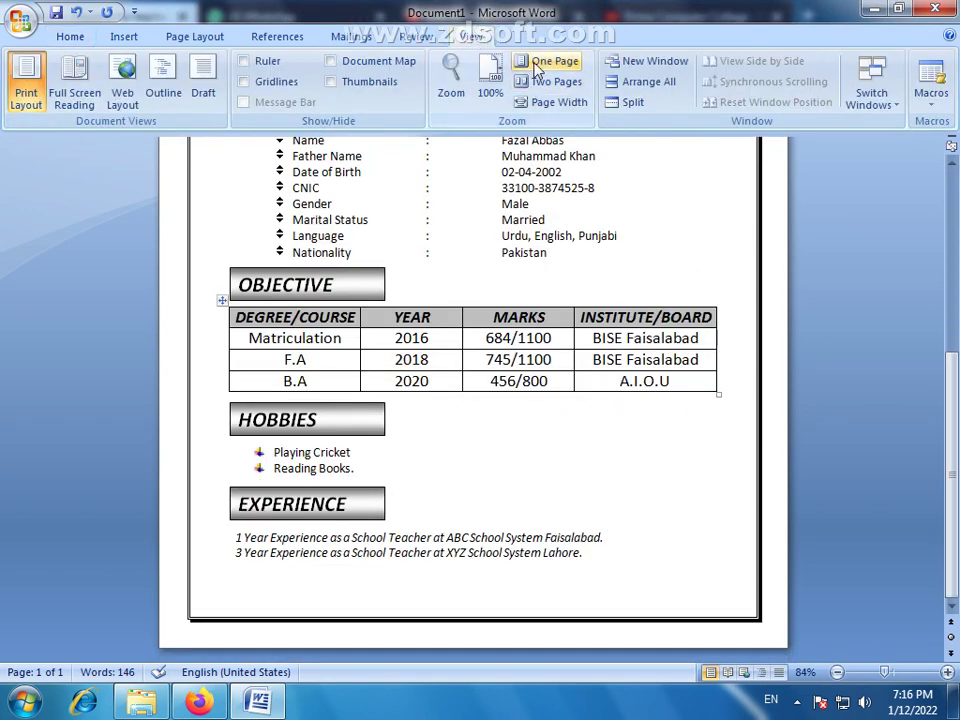
{"action": "left_click", "coordinate": [490, 85]}
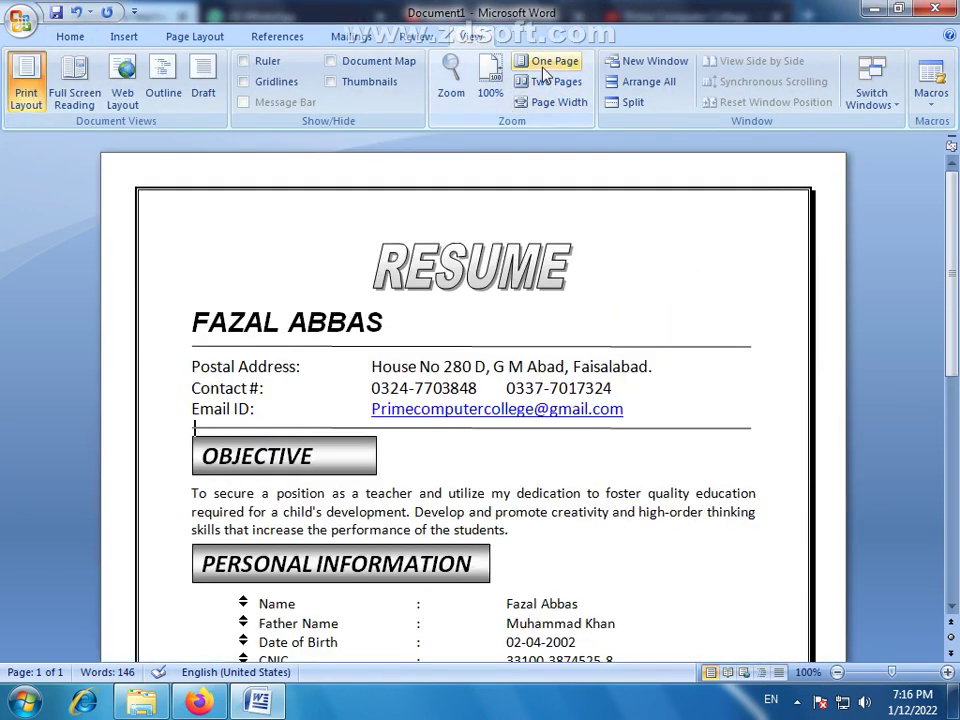
{"action": "left_click", "coordinate": [546, 61]}
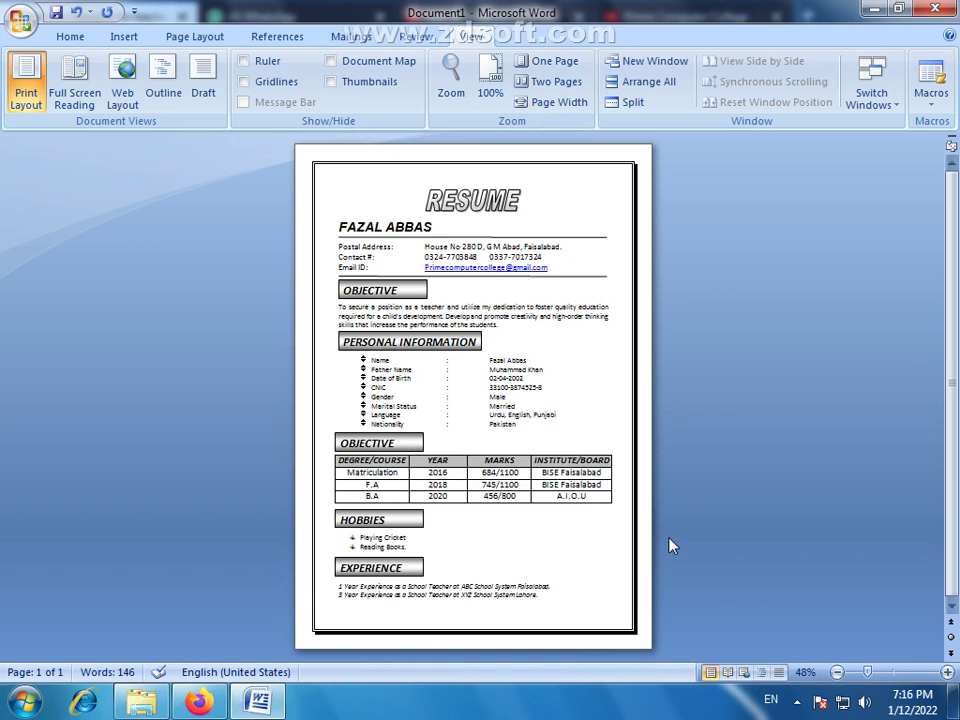
{"action": "left_click", "coordinate": [565, 274]}
{"action": "key", "text": "Delete"}
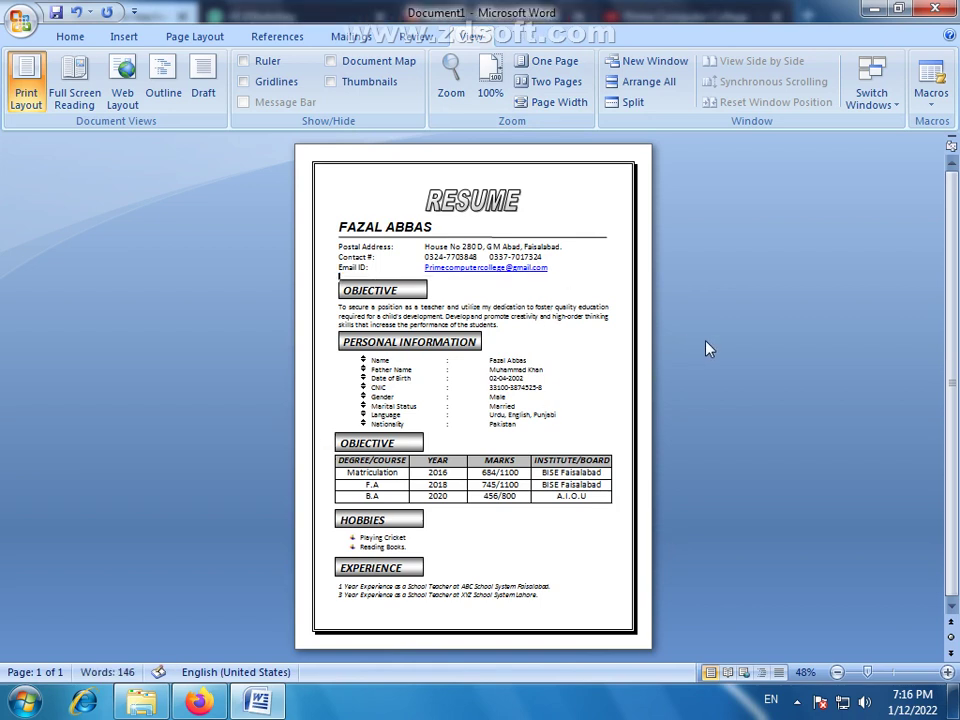
{"action": "key", "text": "ctrl+z"}
{"action": "left_click", "coordinate": [648, 440]}
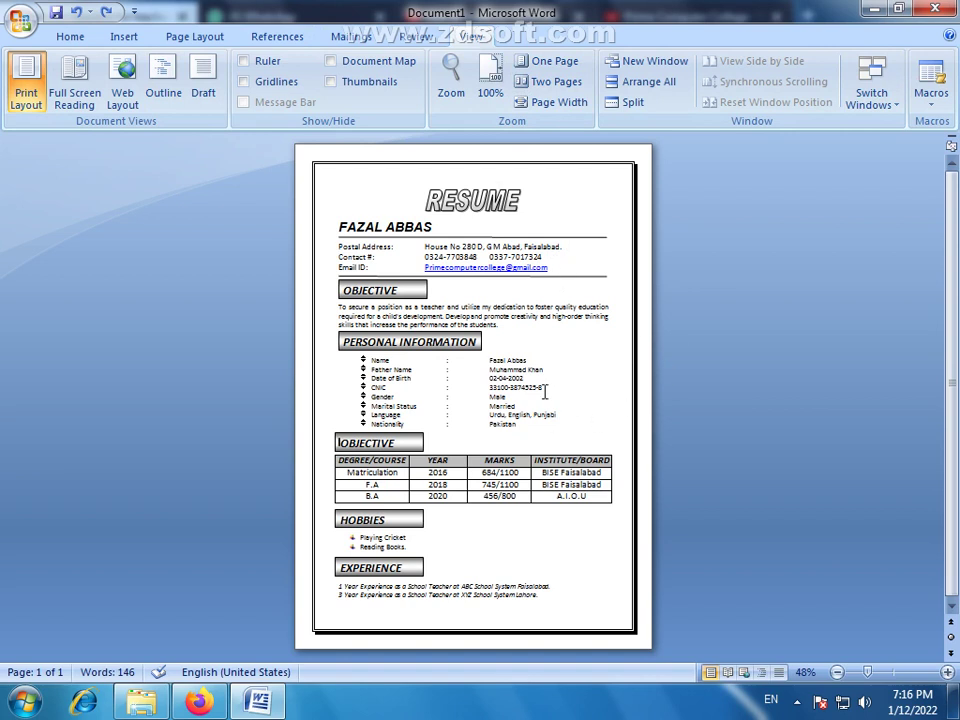
{"action": "left_click", "coordinate": [557, 275]}
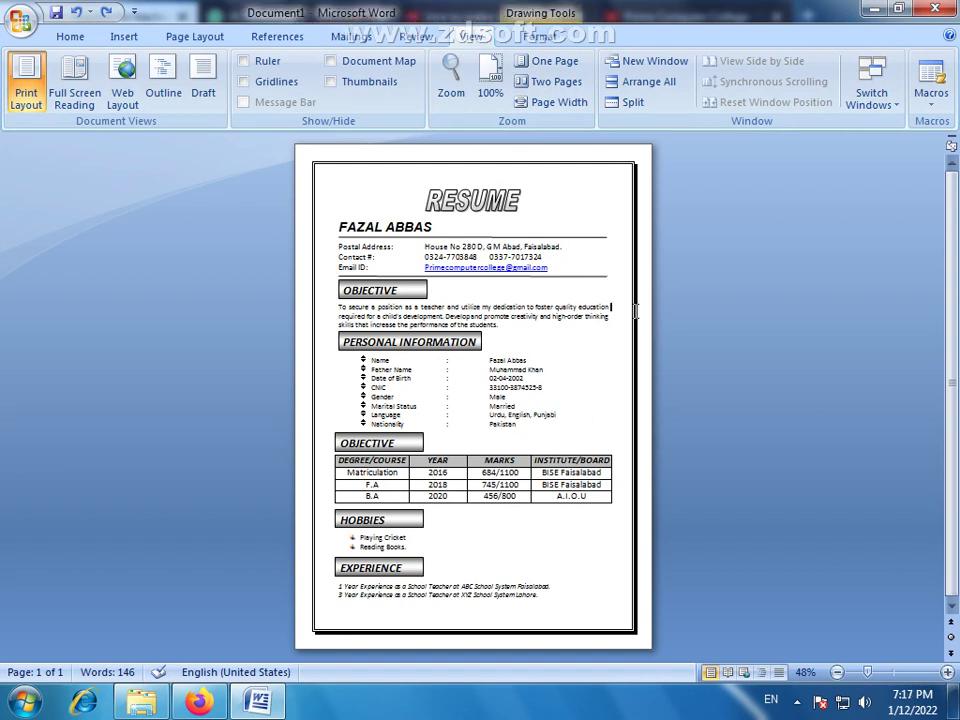
{"action": "left_click", "coordinate": [563, 280]}
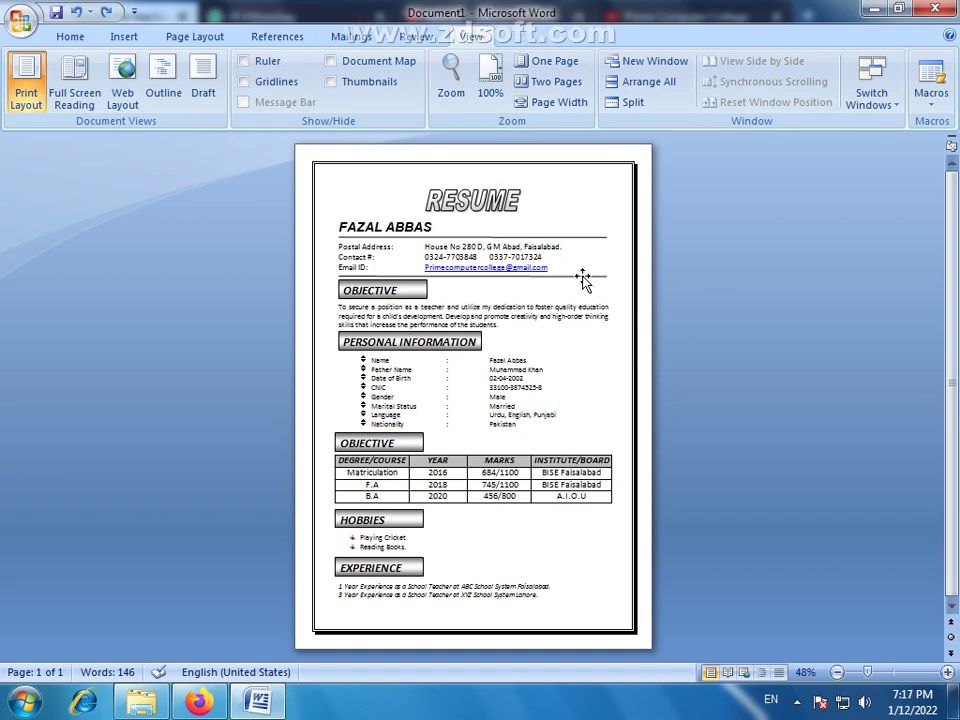
{"action": "left_click", "coordinate": [423, 293]}
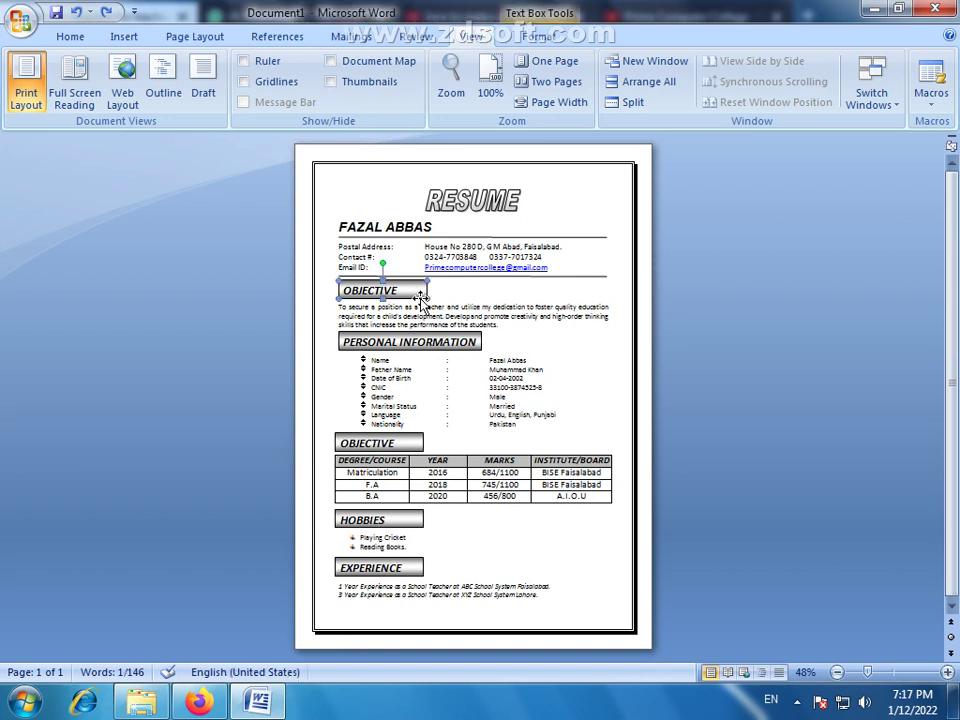
{"action": "left_click", "coordinate": [644, 413]}
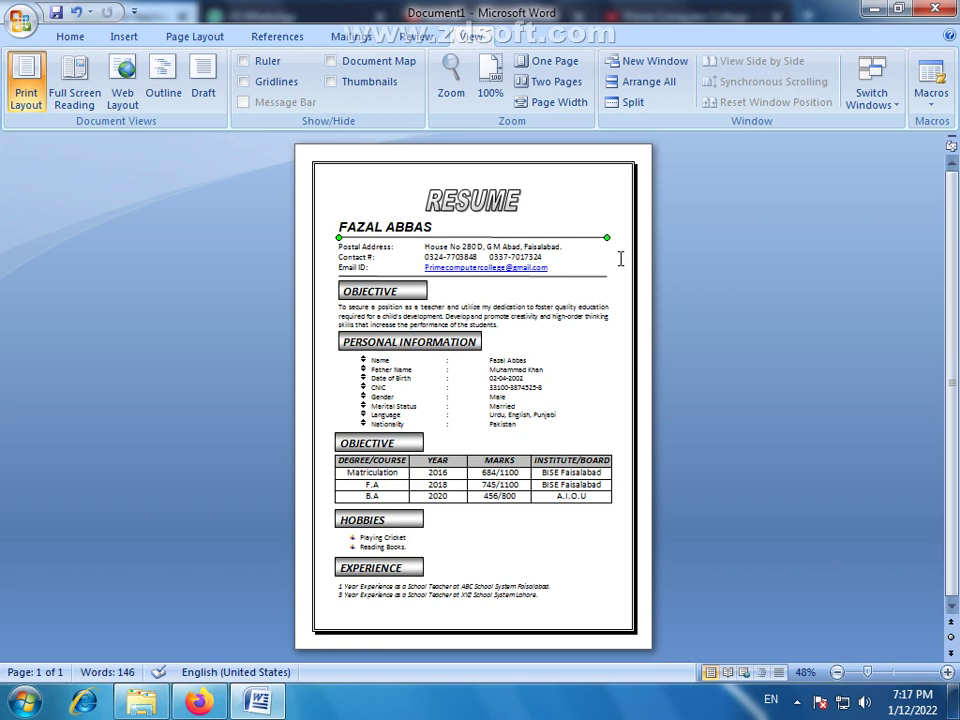
At 100% zoom, drag the right end of the name heading's line leftward, then Alt+Tab to Explorer
{"action": "left_click", "coordinate": [643, 294]}
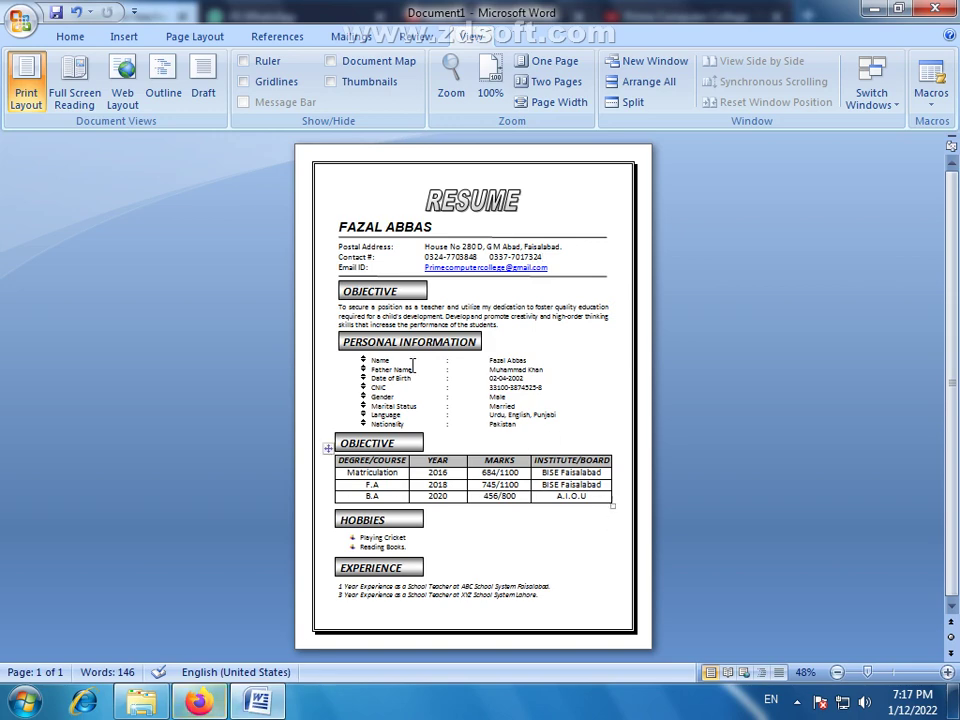
{"action": "left_click", "coordinate": [490, 78]}
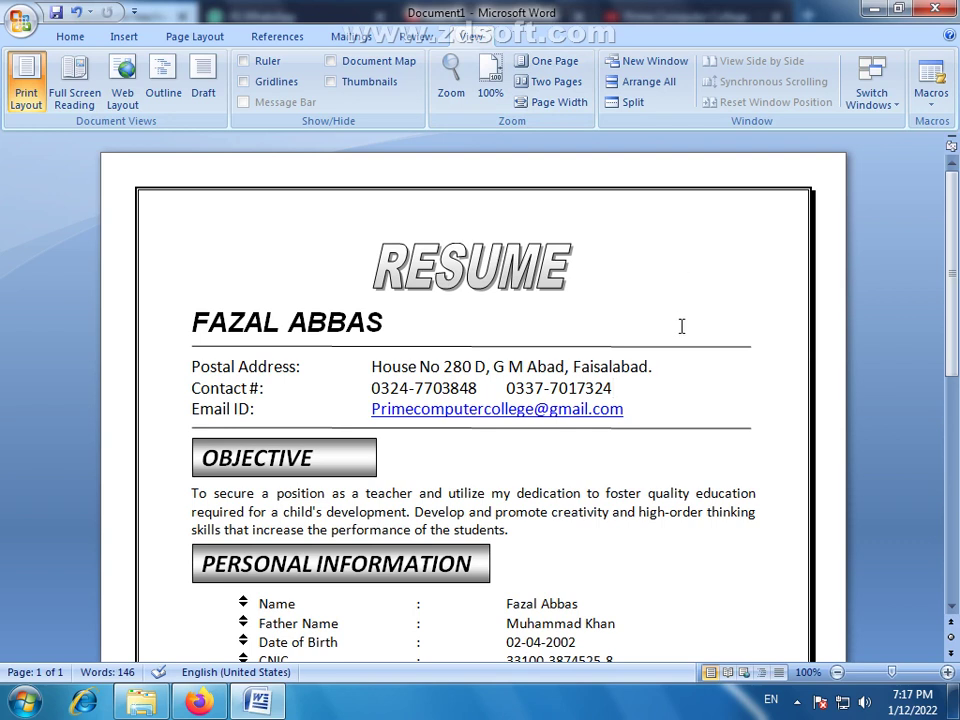
{"action": "left_click", "coordinate": [726, 347]}
{"action": "left_click_drag", "start_coordinate": [751, 347], "coordinate": [666, 347]}
{"action": "left_click", "coordinate": [699, 378]}
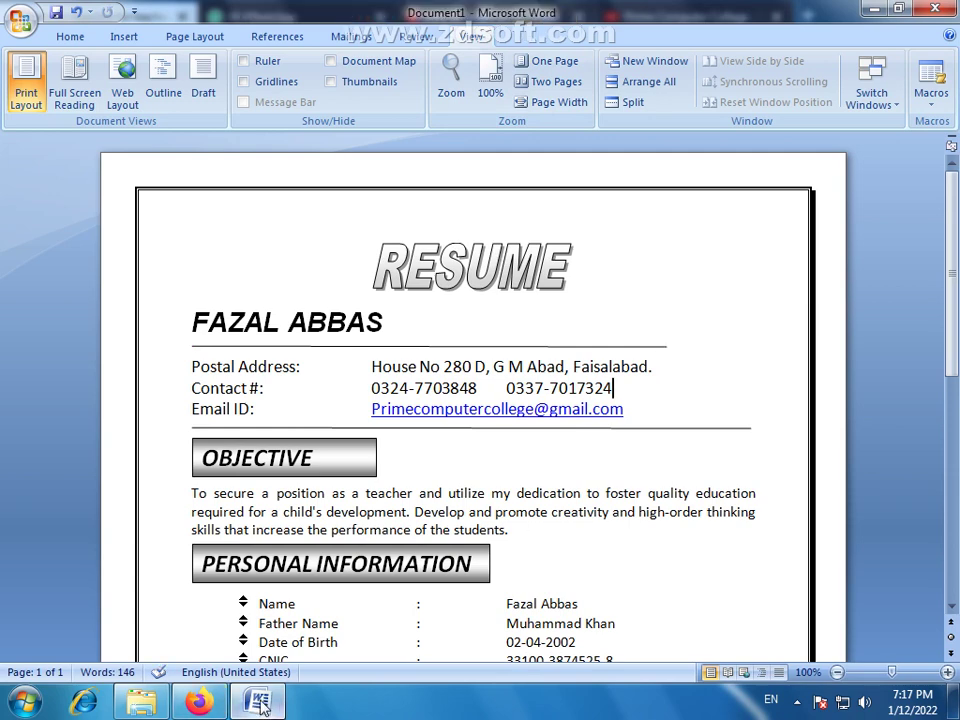
{"action": "key", "text": "alt+Tab"}
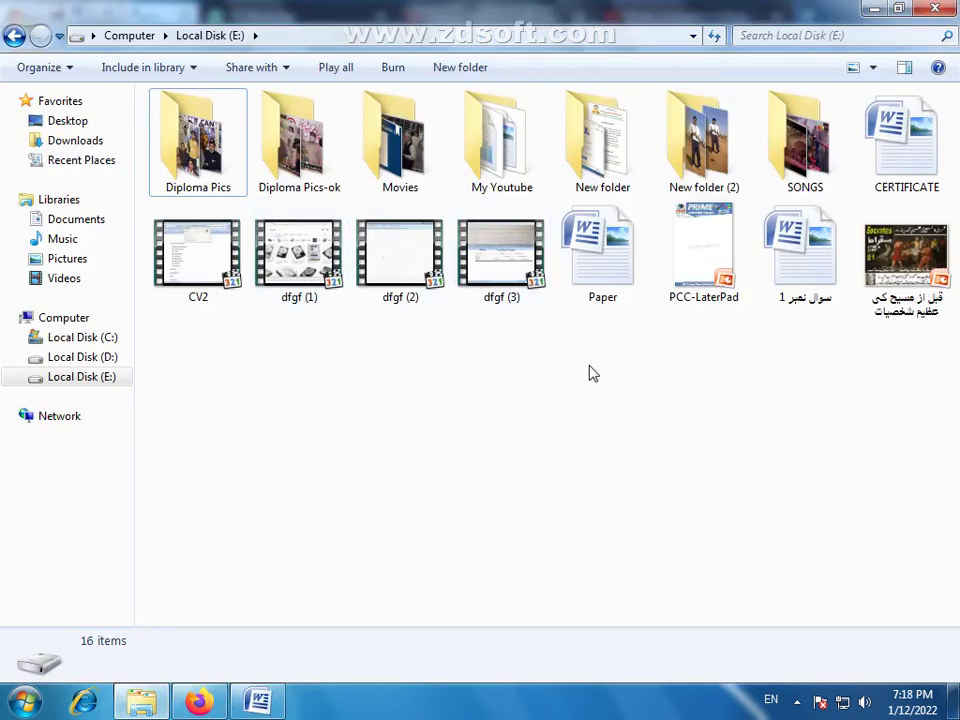
Open Presentation1 from the D:\CV folder in PowerPoint
{"action": "left_click", "coordinate": [100, 357]}
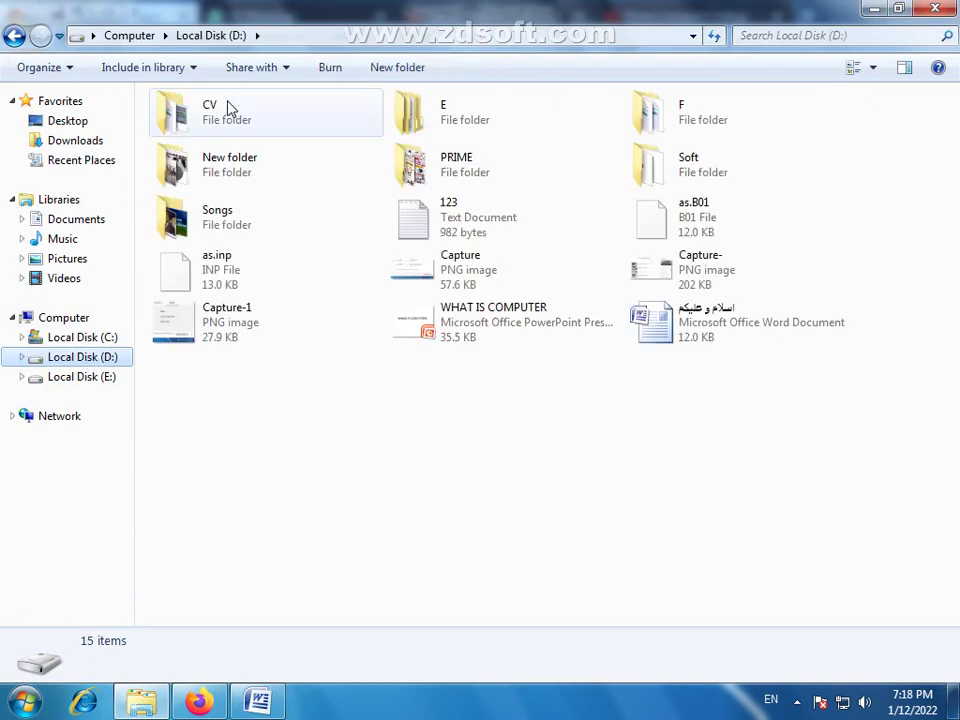
{"action": "double_click", "coordinate": [206, 104]}
{"action": "double_click", "coordinate": [190, 124]}
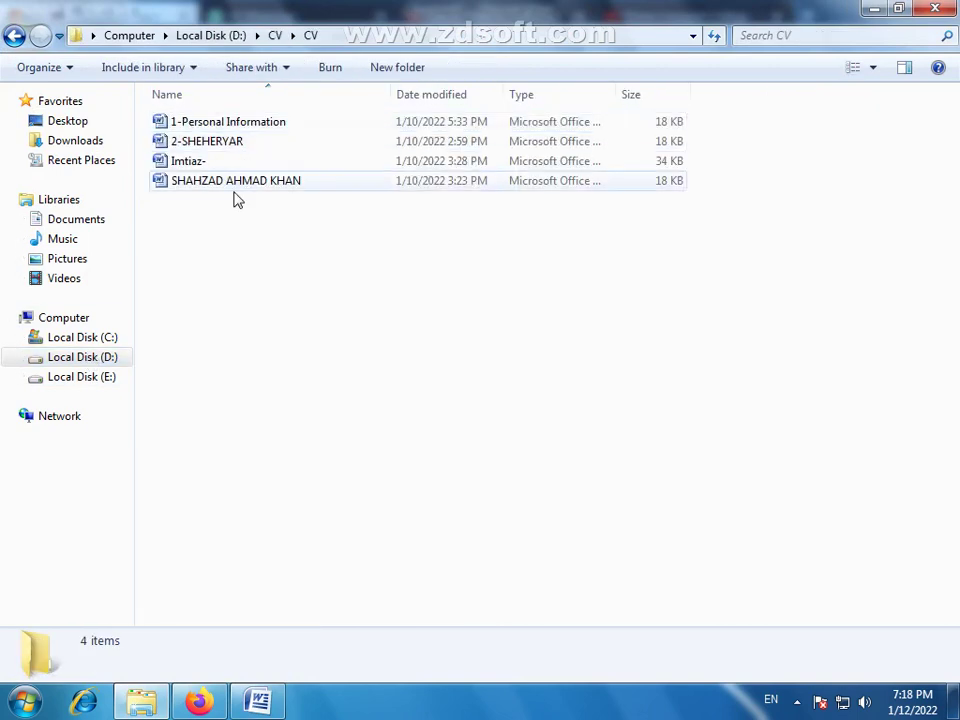
{"action": "left_click", "coordinate": [14, 35]}
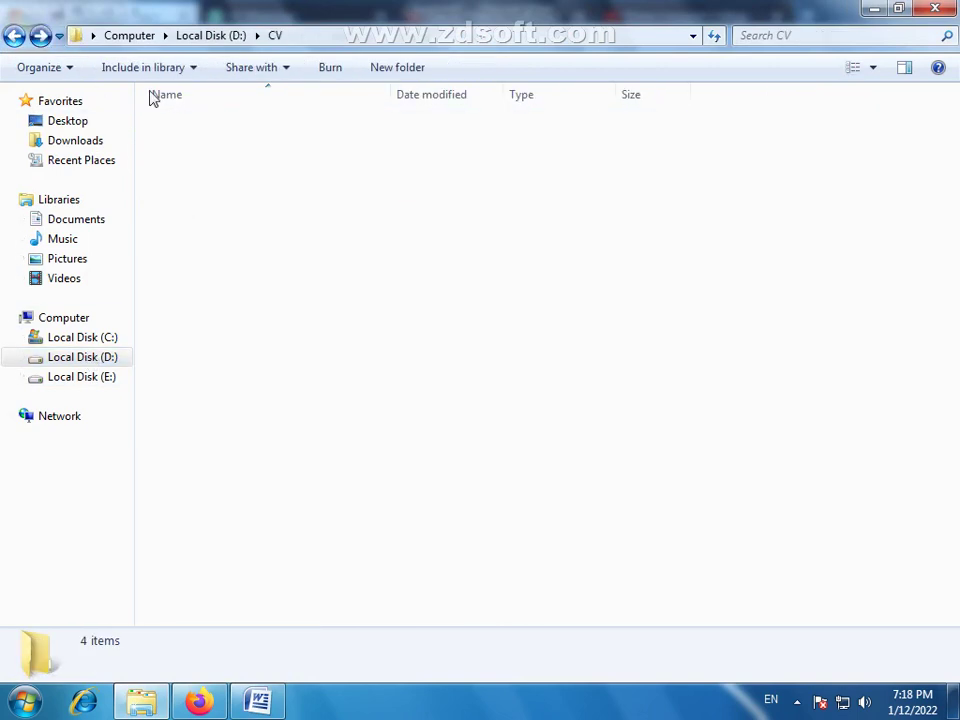
{"action": "double_click", "coordinate": [210, 200]}
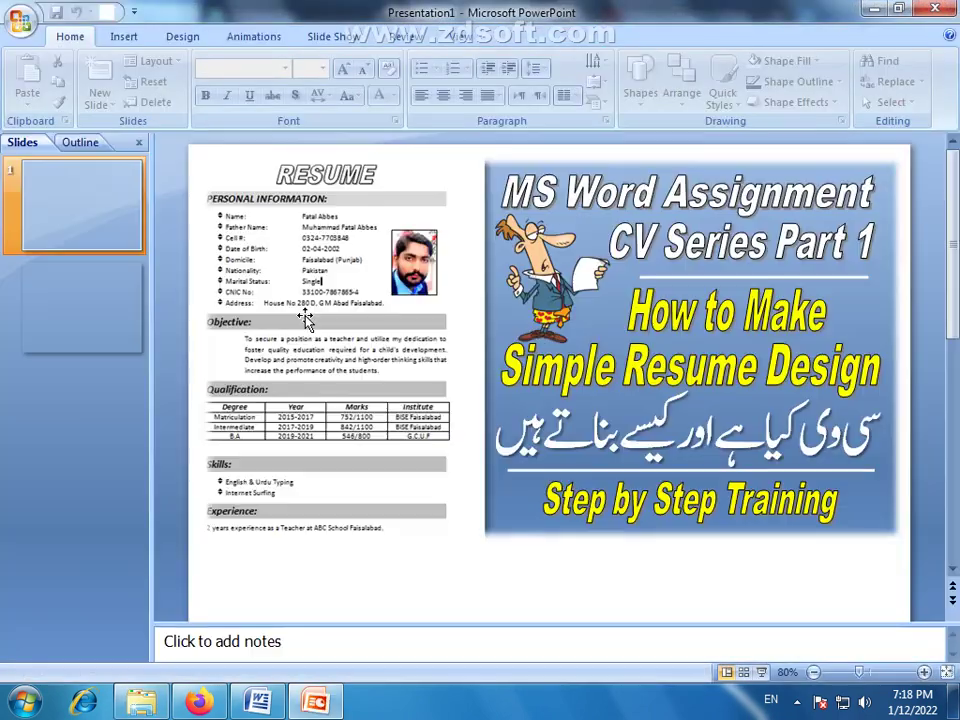
Copy the small head photo on slide 2 and paste it right after RESUME in Word
{"action": "left_click", "coordinate": [414, 272]}
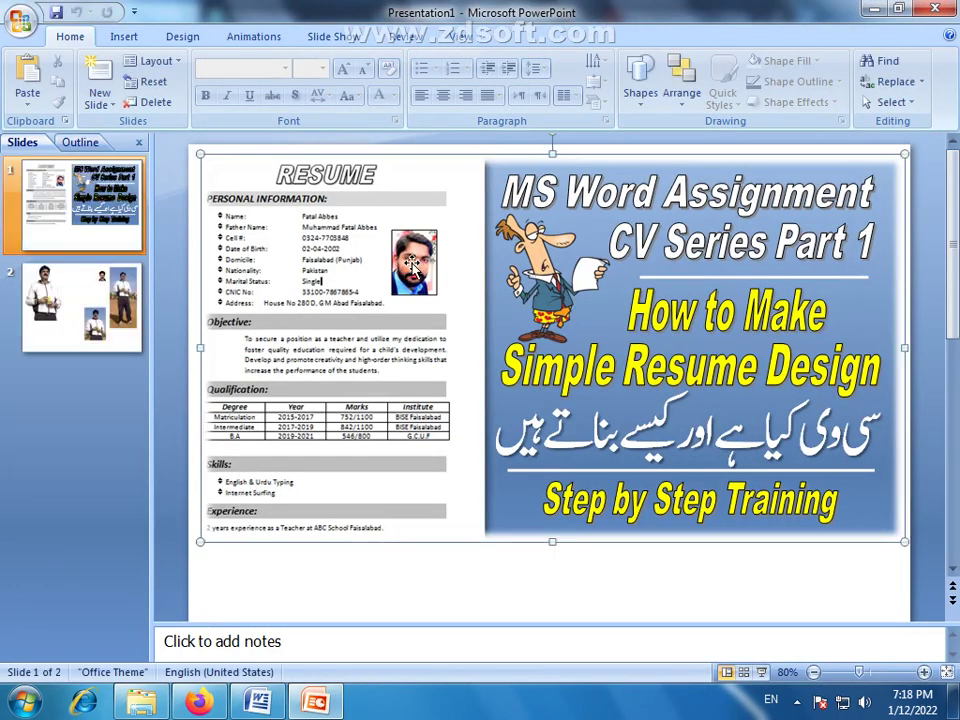
{"action": "left_click", "coordinate": [82, 305]}
{"action": "scroll", "coordinate": [619, 279], "scroll_direction": "up", "scroll_amount": 1}
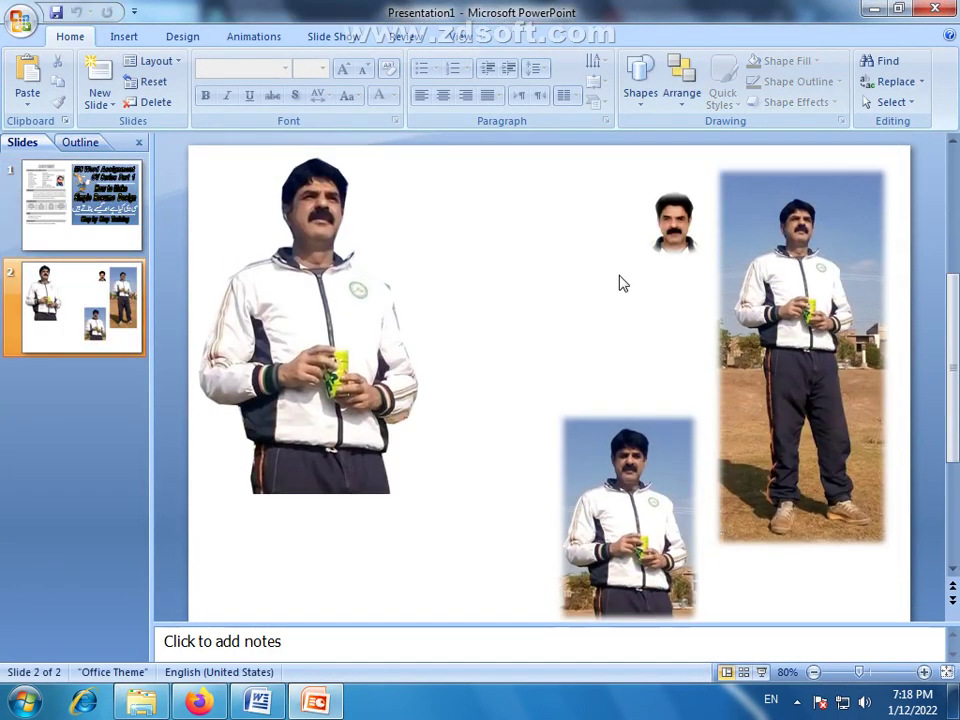
{"action": "left_click", "coordinate": [673, 220]}
{"action": "right_click", "coordinate": [672, 233]}
{"action": "left_click", "coordinate": [714, 260]}
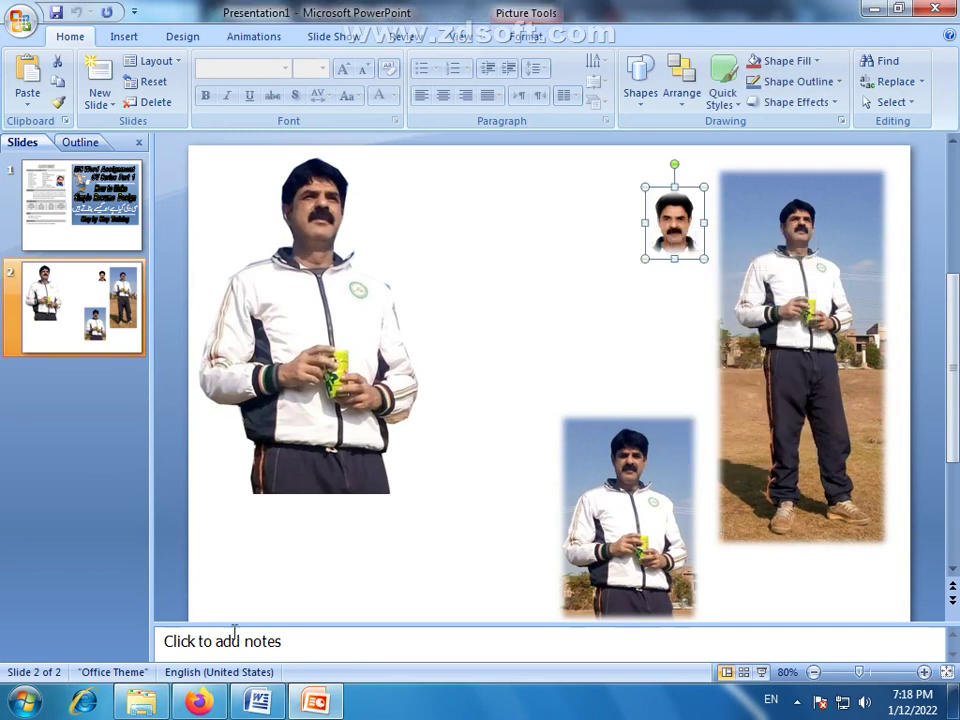
{"action": "left_click", "coordinate": [278, 708]}
{"action": "right_click", "coordinate": [829, 306]}
{"action": "left_click", "coordinate": [785, 357]}
Cut the pasted photo from beside RESUME and slightly adjust the end of the name's underline
{"action": "left_click", "coordinate": [572, 290]}
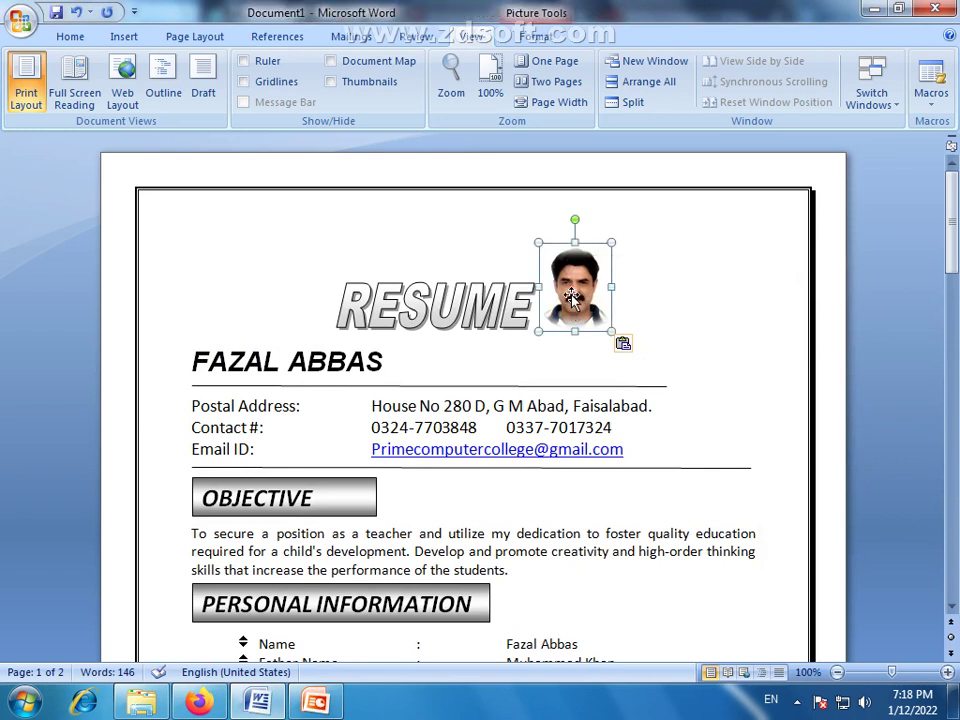
{"action": "right_click", "coordinate": [567, 295]}
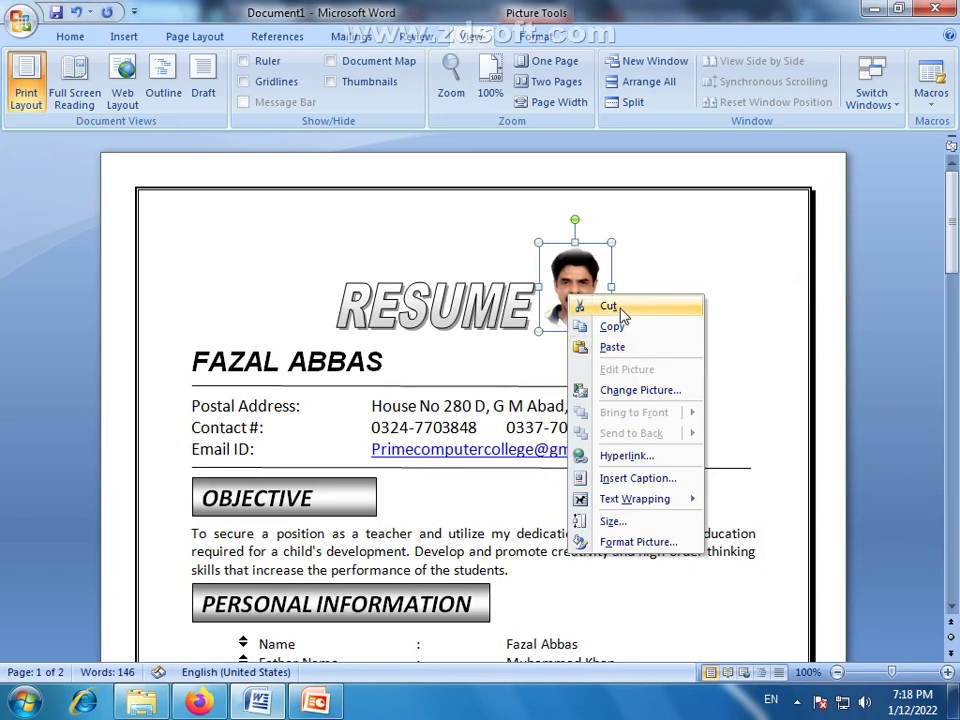
{"action": "left_click", "coordinate": [612, 306]}
{"action": "scroll", "coordinate": [660, 491], "scroll_direction": "down", "scroll_amount": 3}
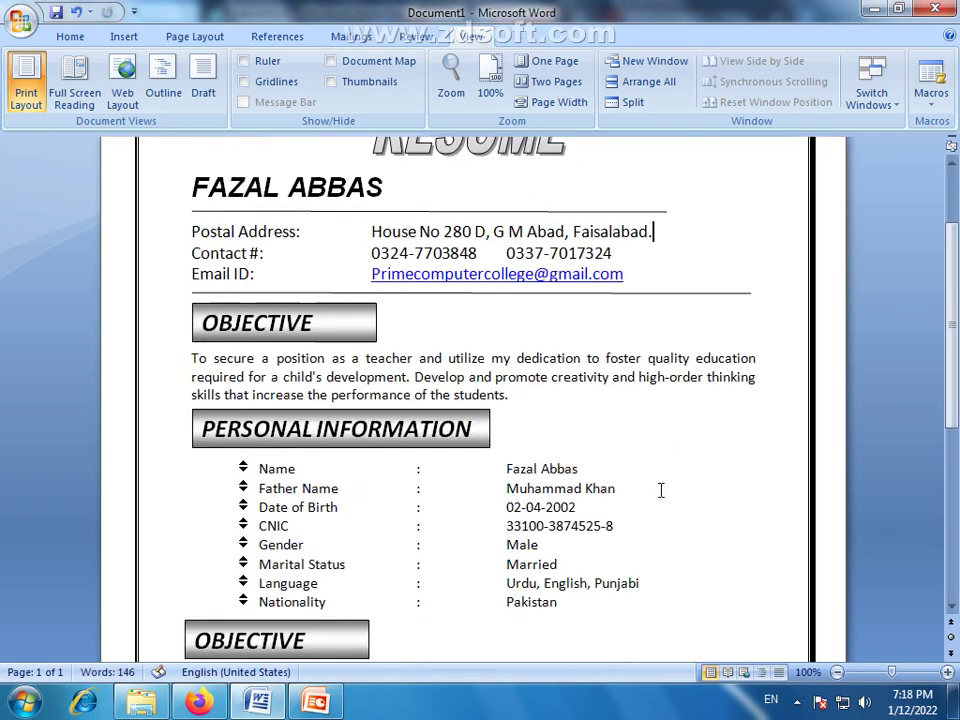
{"action": "scroll", "coordinate": [685, 245], "scroll_direction": "up", "scroll_amount": 3}
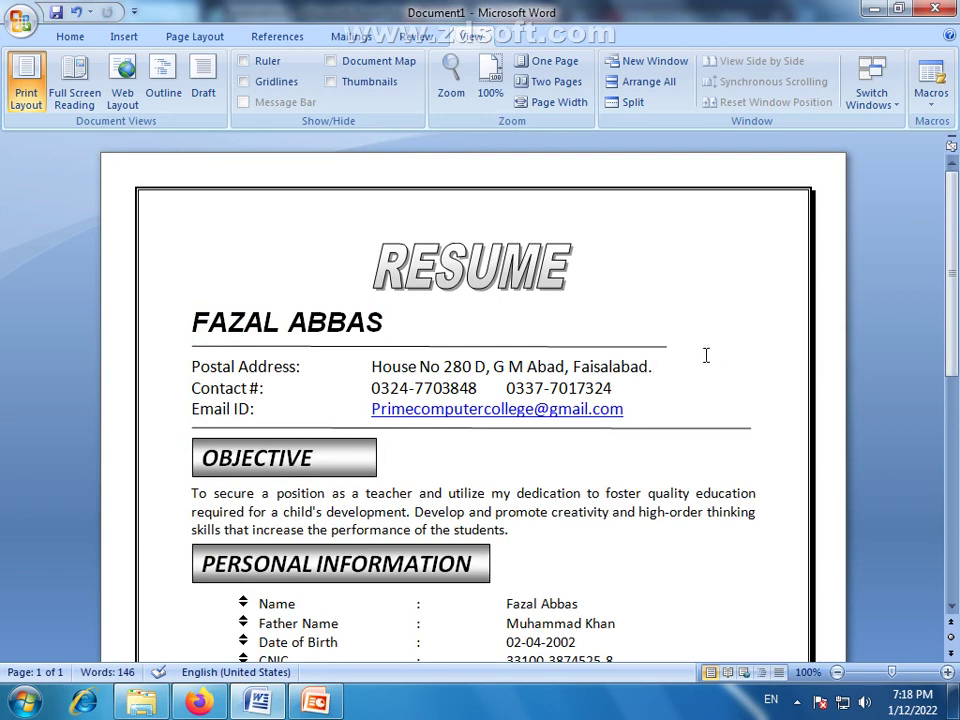
{"action": "left_click_drag", "start_coordinate": [660, 347], "coordinate": [664, 346]}
Save the small face photo on slide 2 as a Picture1 JPEG on the Desktop
{"action": "left_click", "coordinate": [316, 701]}
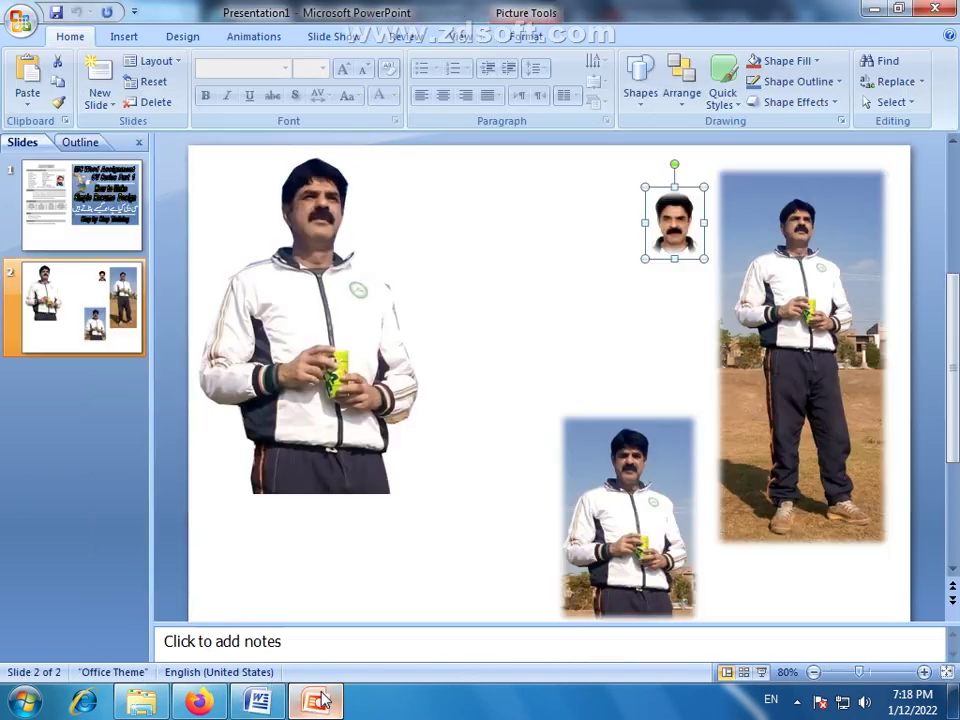
{"action": "key", "text": "Left"}
{"action": "right_click", "coordinate": [678, 231]}
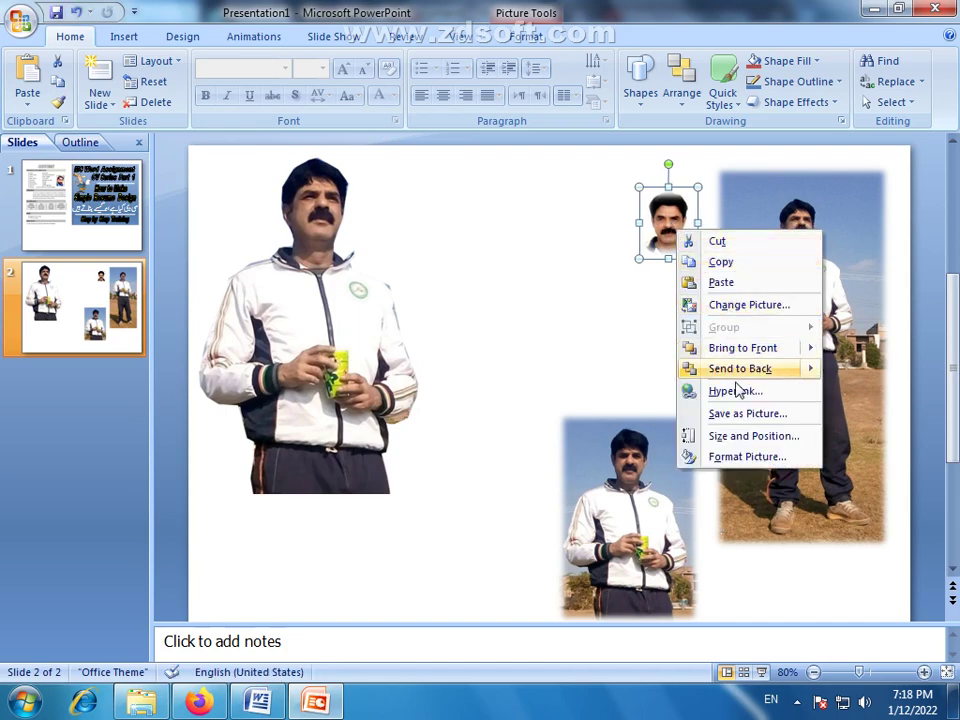
{"action": "left_click", "coordinate": [748, 413]}
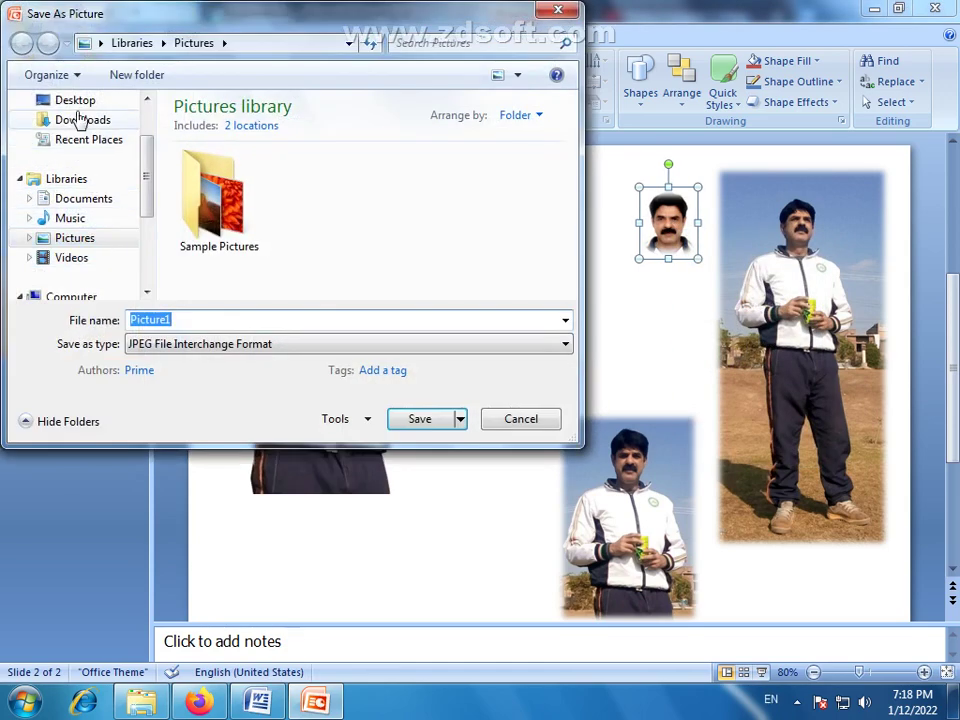
{"action": "left_click", "coordinate": [78, 102]}
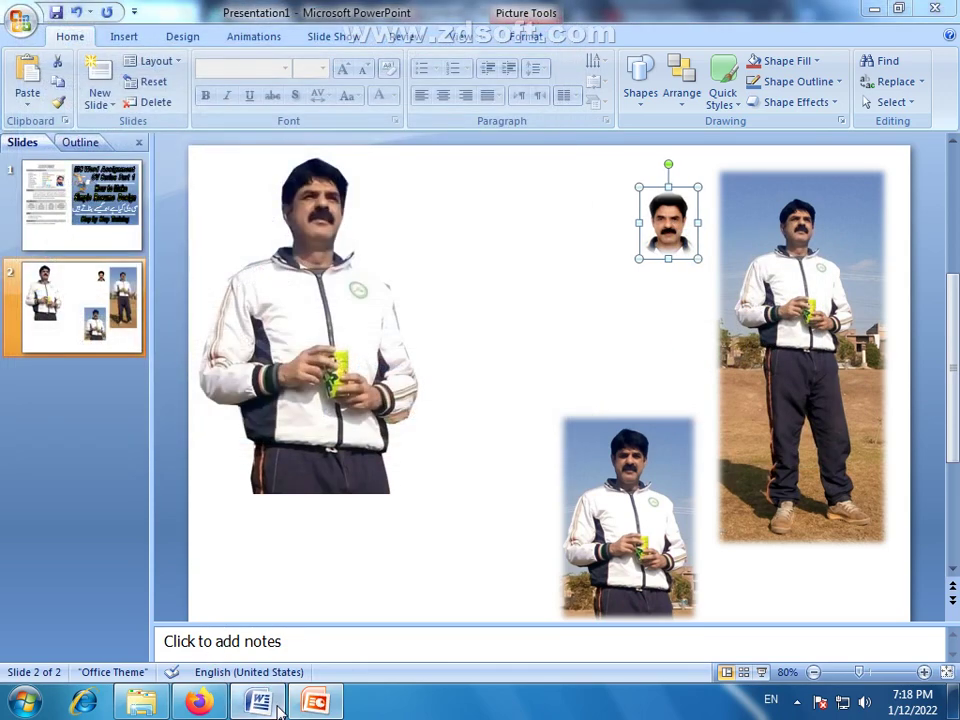
{"action": "left_click", "coordinate": [257, 701]}
{"action": "left_click", "coordinate": [124, 36]}
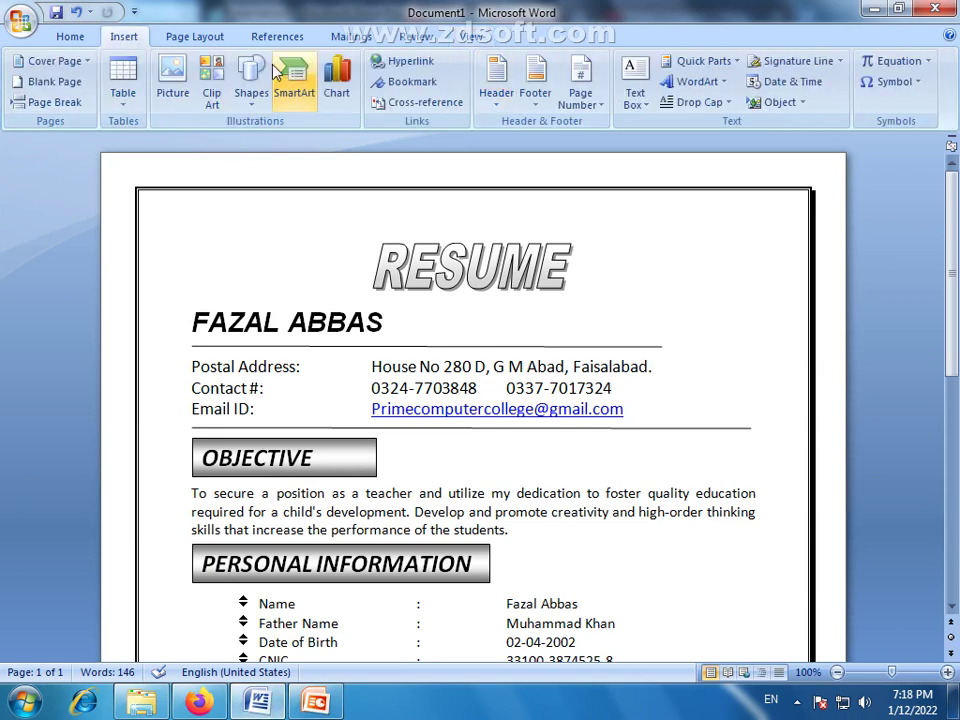
Draw a rectangle at the page's top right and fill it with the Picture1 photo from the Desktop
{"action": "left_click", "coordinate": [254, 100]}
{"action": "left_click", "coordinate": [272, 134]}
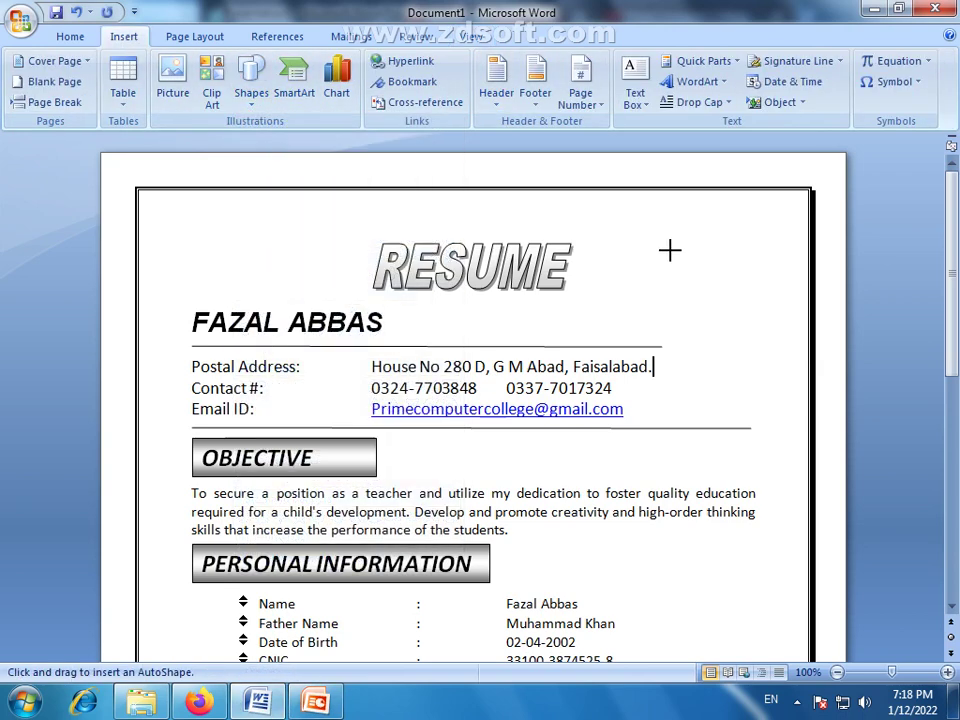
{"action": "mouse_move", "coordinate": [674, 231]}
{"action": "left_mouse_down"}
{"action": "mouse_move", "coordinate": [763, 371]}
{"action": "mouse_move", "coordinate": [787, 380]}
{"action": "left_mouse_up"}
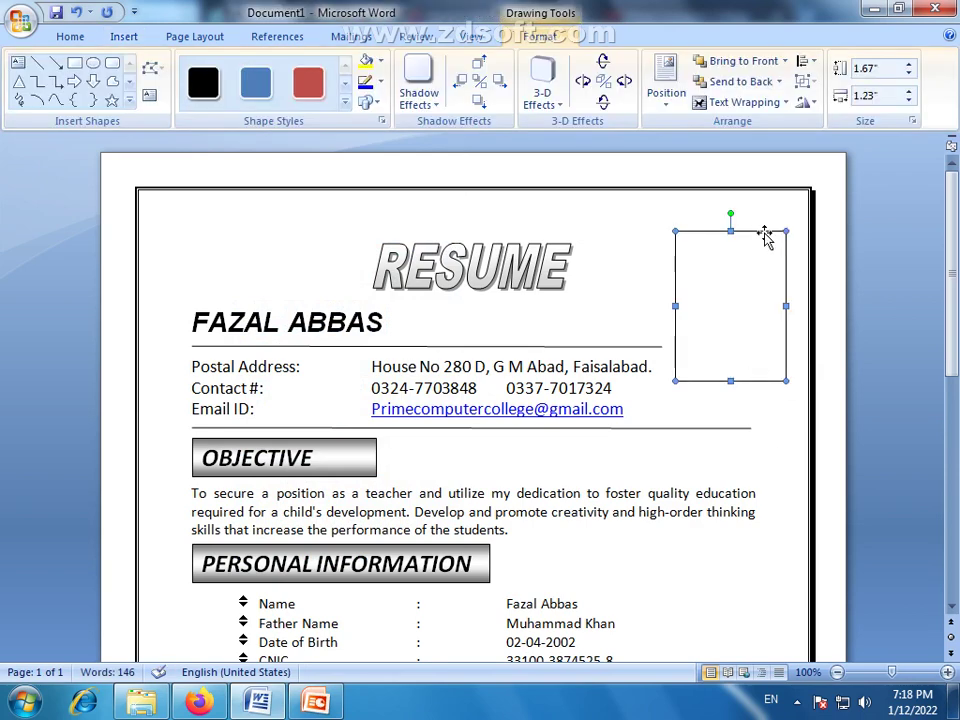
{"action": "left_click", "coordinate": [379, 61]}
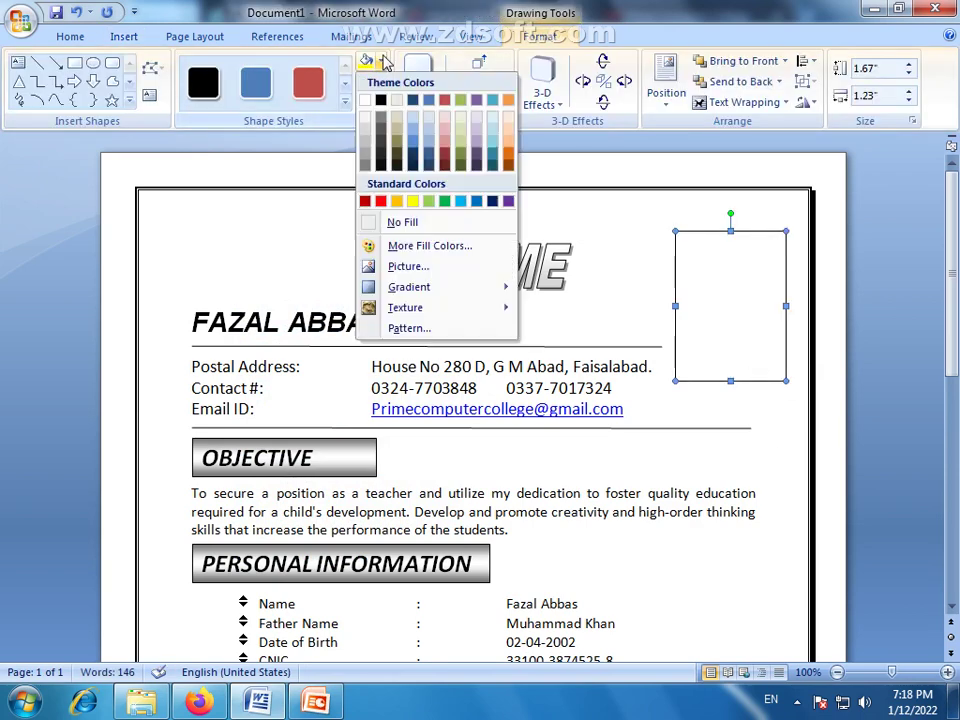
{"action": "left_click", "coordinate": [416, 268]}
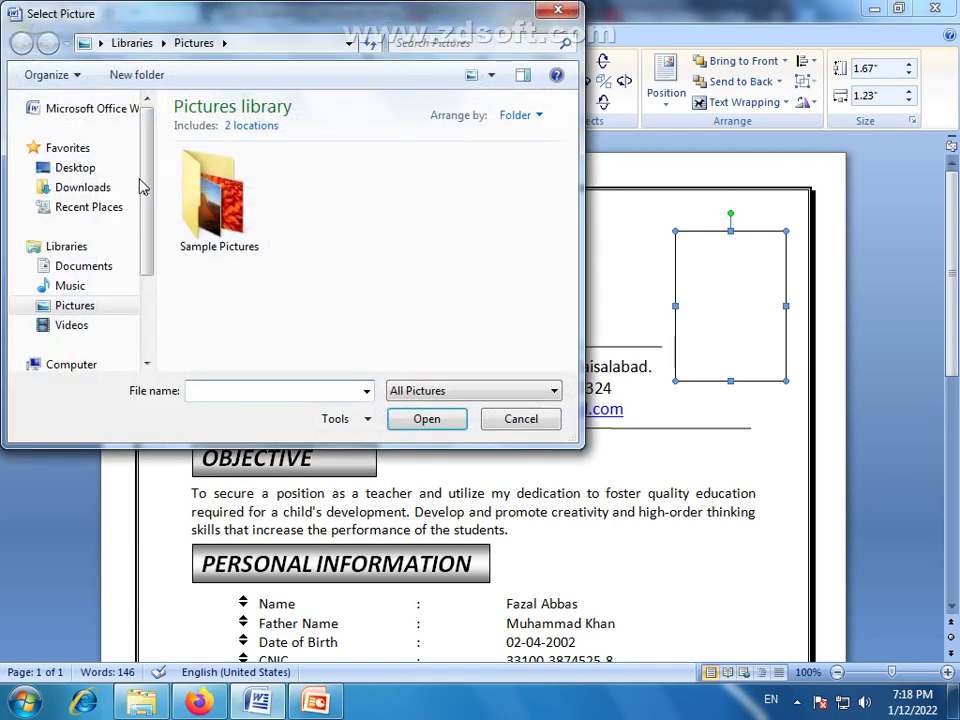
{"action": "left_click", "coordinate": [62, 167]}
{"action": "left_click", "coordinate": [237, 322]}
{"action": "left_click", "coordinate": [416, 424]}
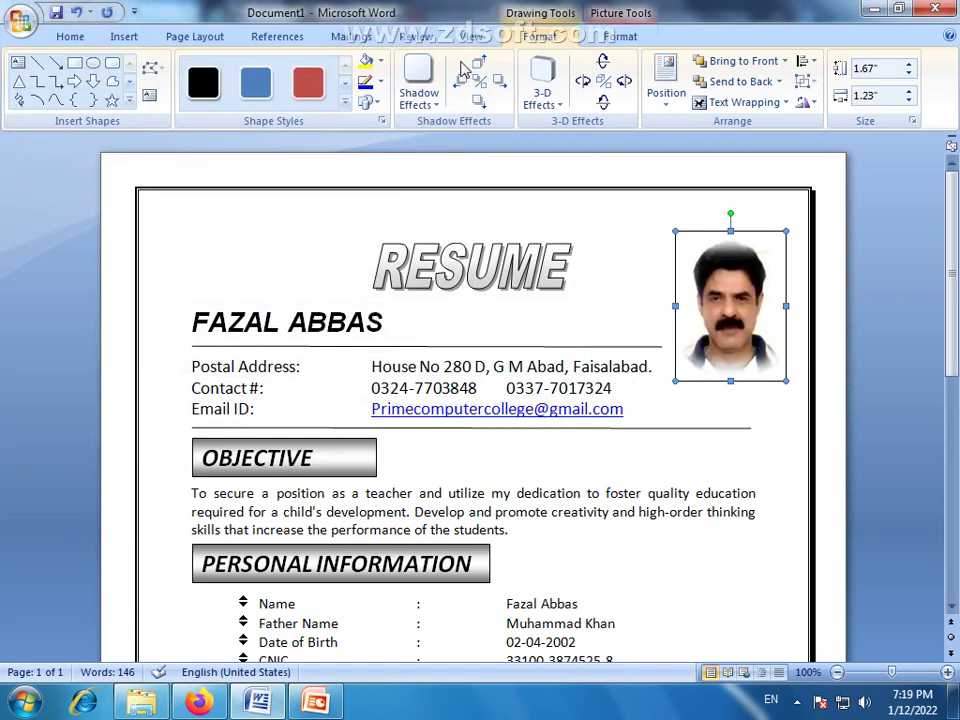
Remove the photo frame's outline and nudge it up and left beside the RESUME title
{"action": "left_click", "coordinate": [372, 82]}
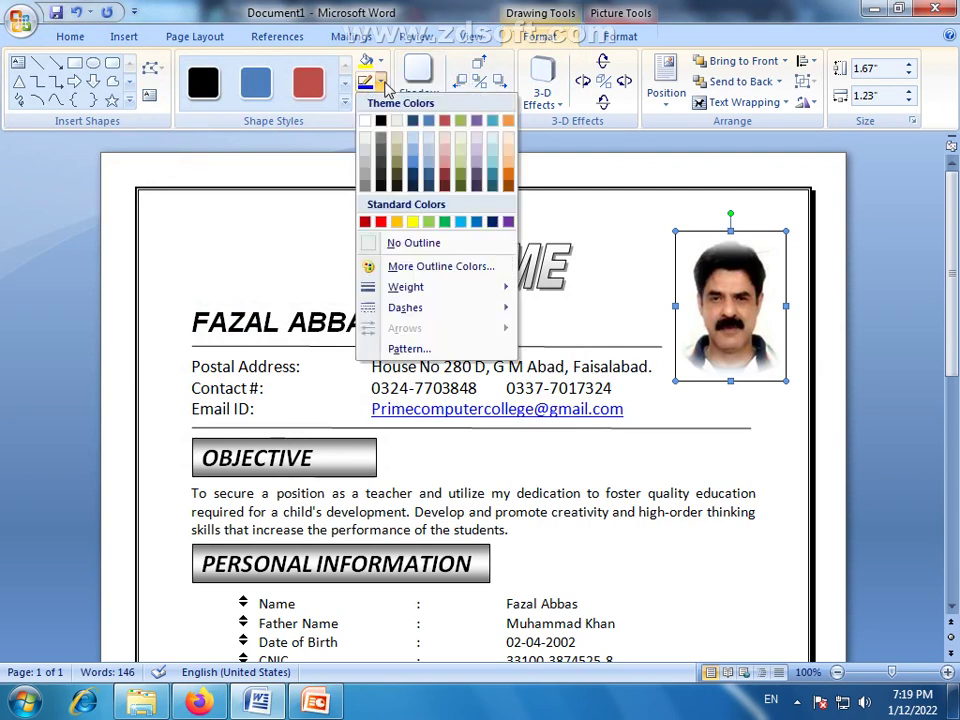
{"action": "left_click", "coordinate": [378, 242]}
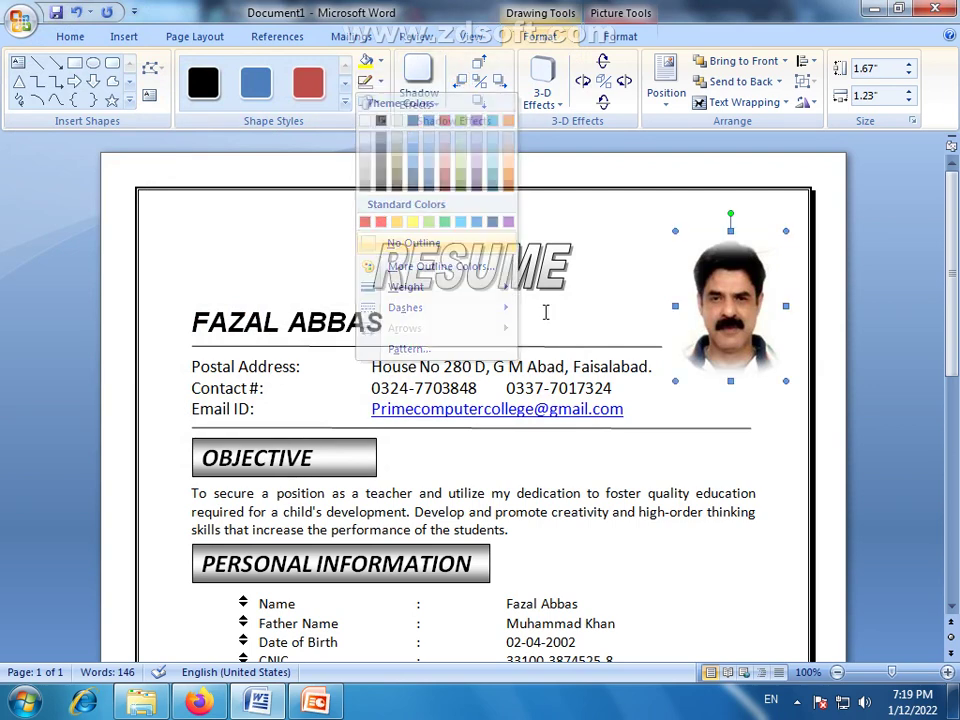
{"action": "key", "text": "Left"}
{"action": "key", "text": "Up"}
{"action": "key", "text": "Up"}
{"action": "key", "text": "Up"}
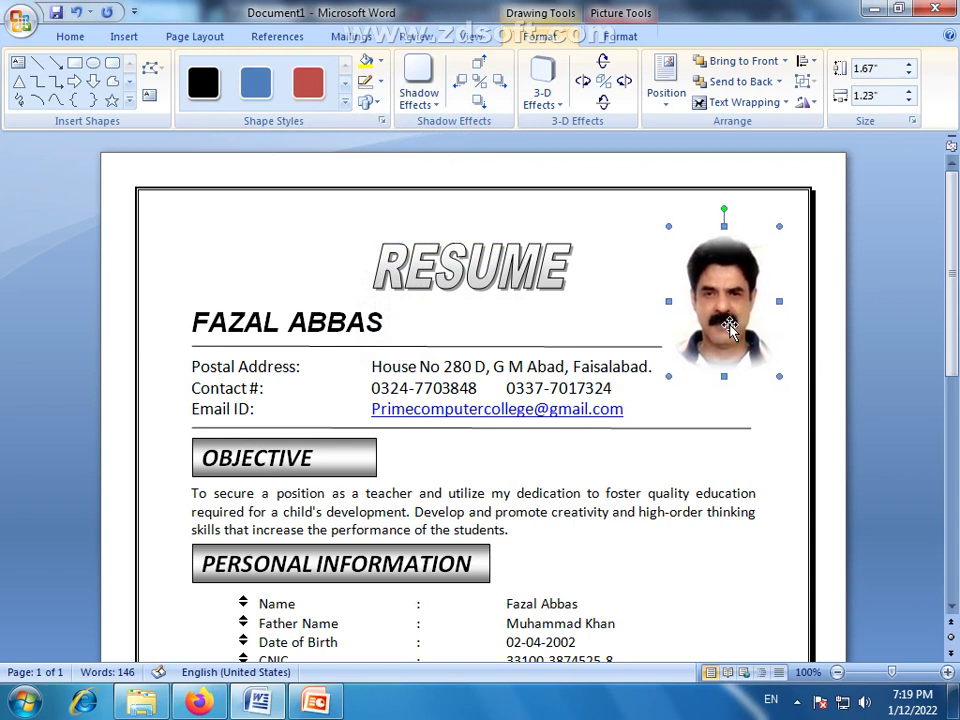
{"action": "key", "text": "Up"}
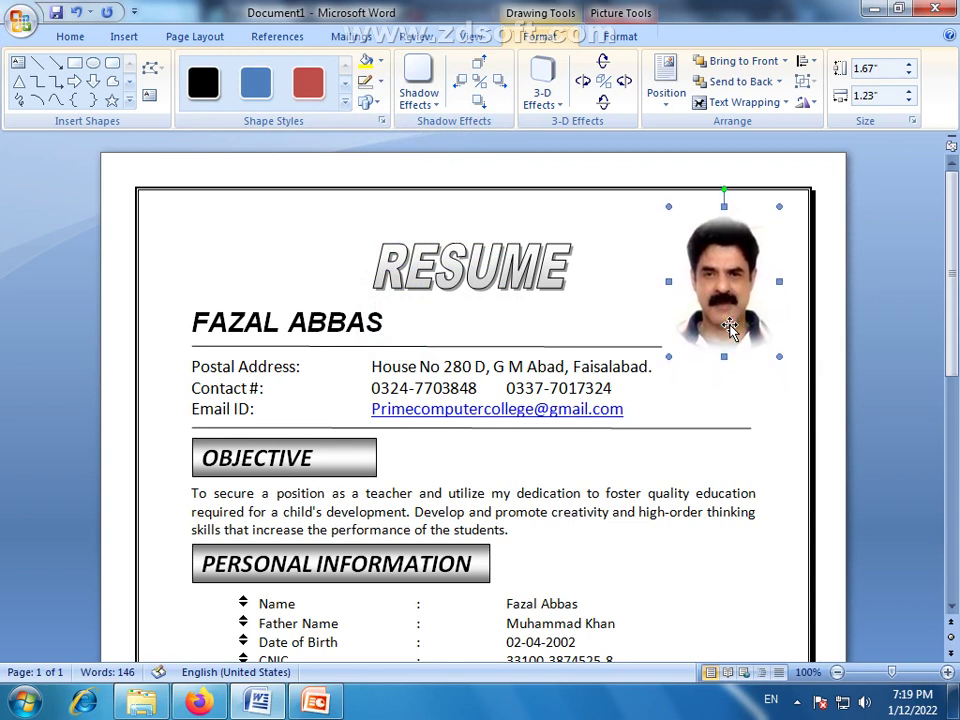
{"action": "key", "text": "Left"}
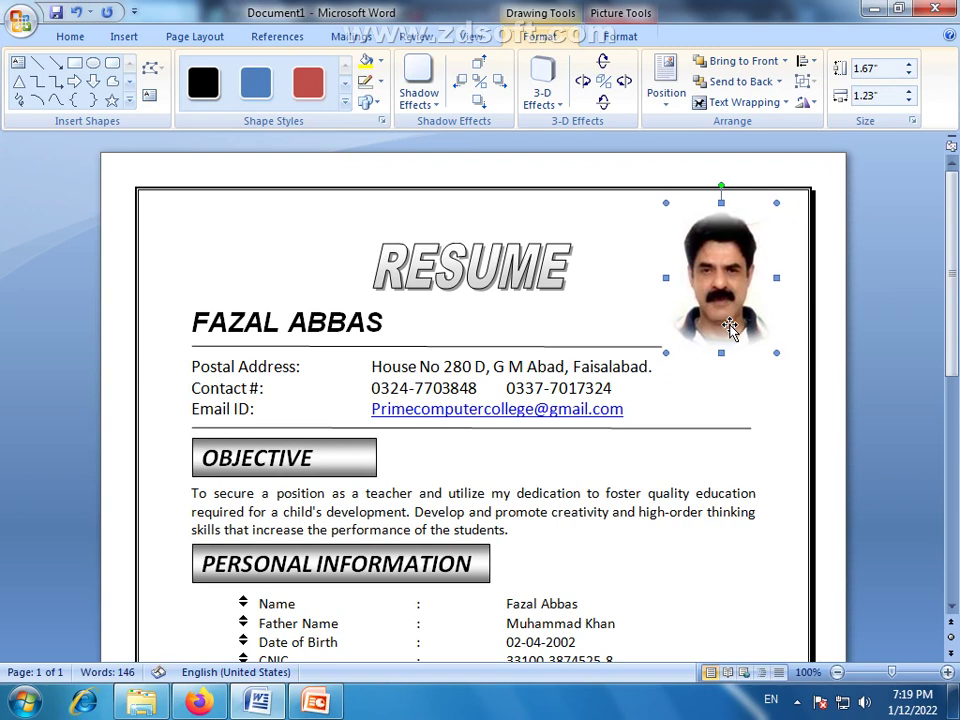
{"action": "left_click", "coordinate": [643, 350]}
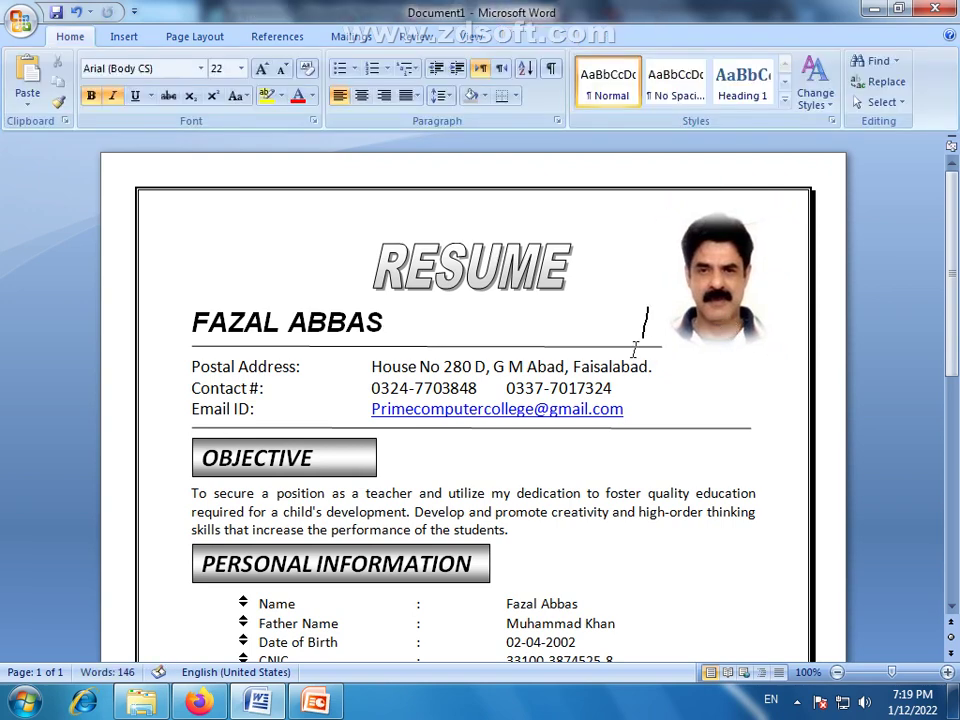
Pull the line's right end in to stop before the photo, then view the resume as One Page
{"action": "left_click", "coordinate": [569, 347]}
{"action": "left_click_drag", "start_coordinate": [660, 347], "coordinate": [662, 347]}
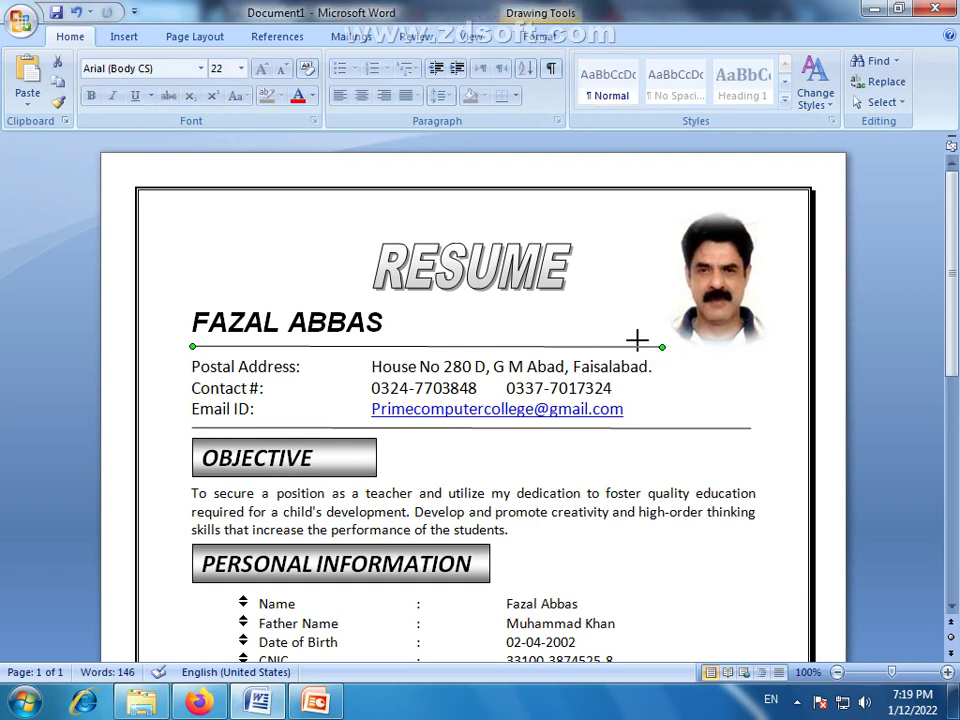
{"action": "left_click_drag", "start_coordinate": [637, 345], "coordinate": [637, 347]}
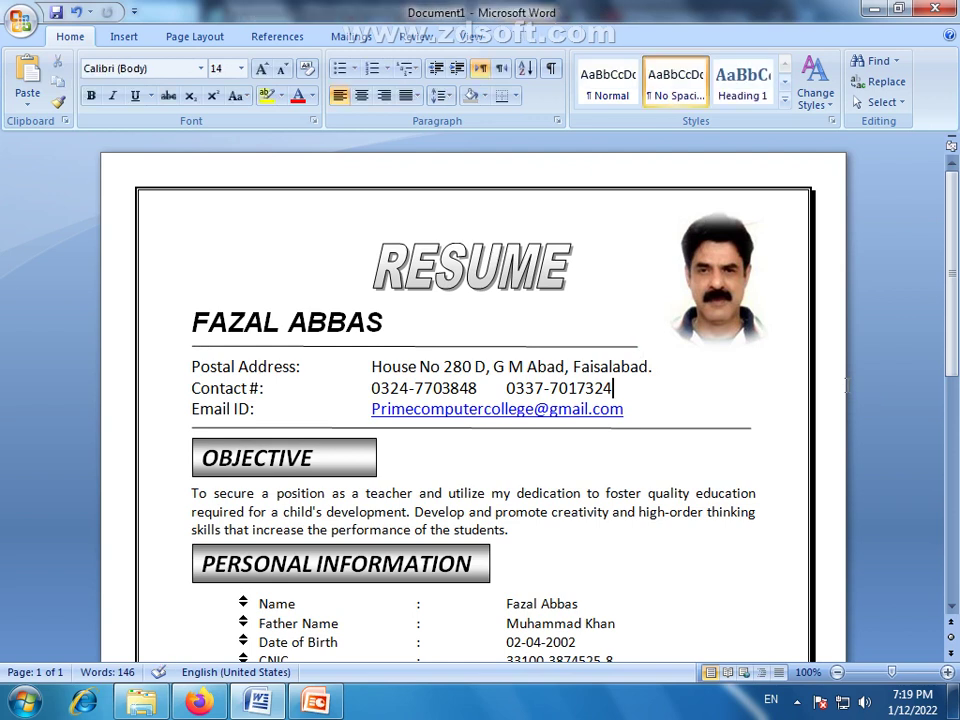
{"action": "key", "text": "ctrl+z"}
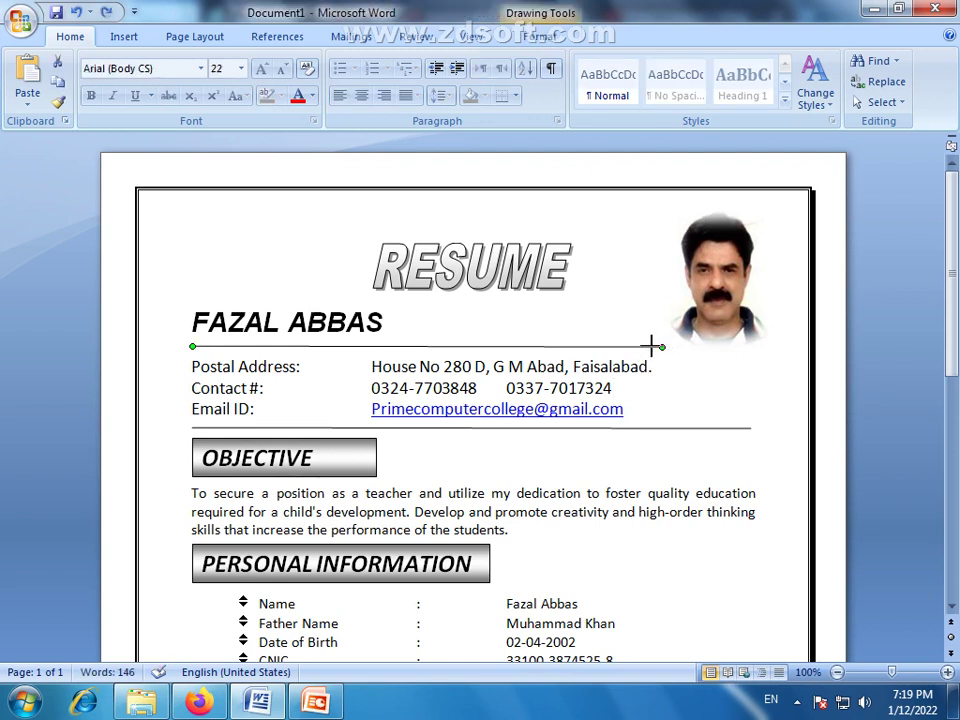
{"action": "key", "text": "ctrl+y"}
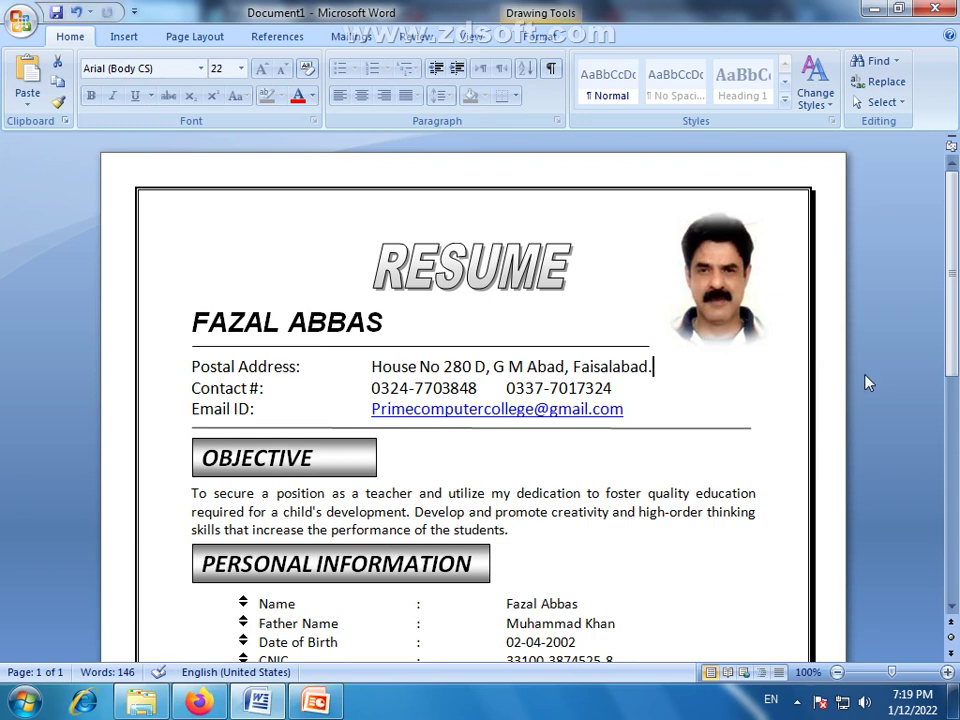
{"action": "key", "text": "Escape"}
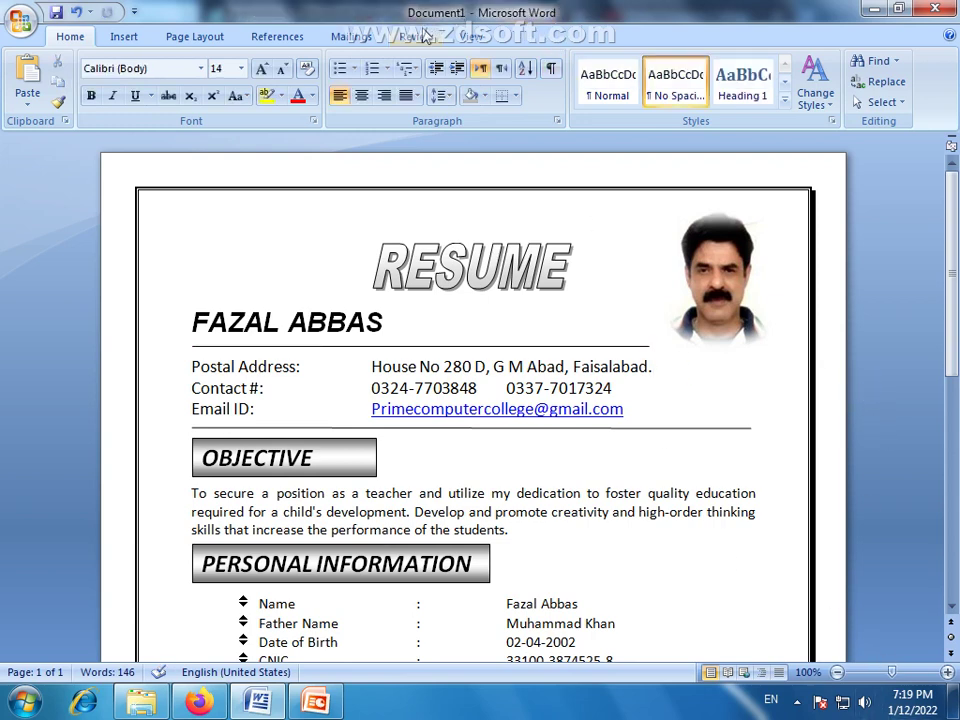
{"action": "left_click", "coordinate": [468, 36]}
{"action": "left_click", "coordinate": [550, 61]}
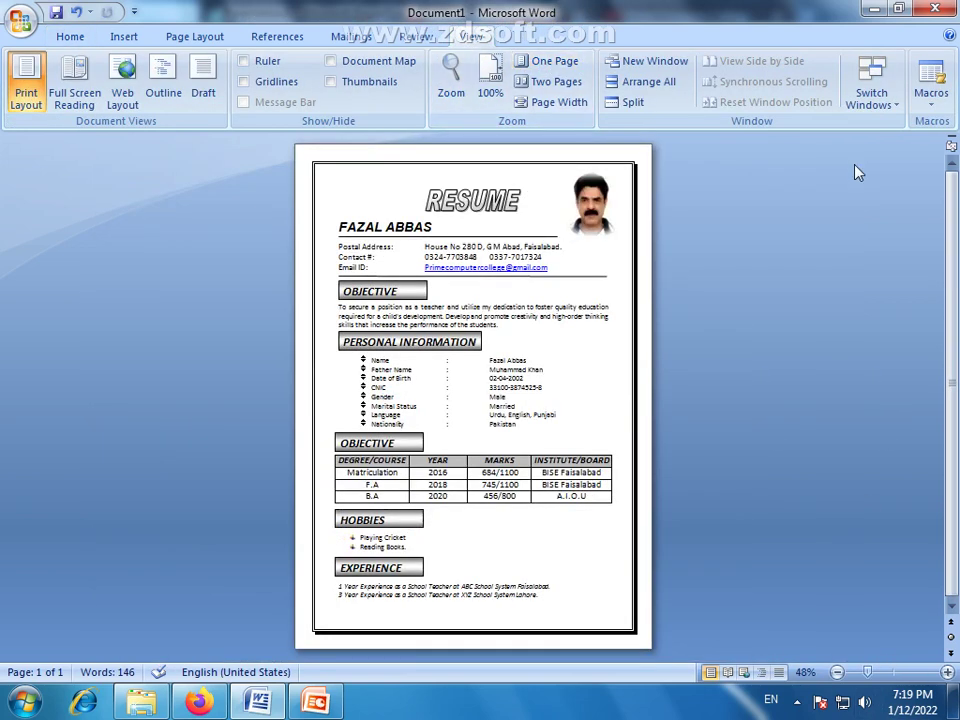
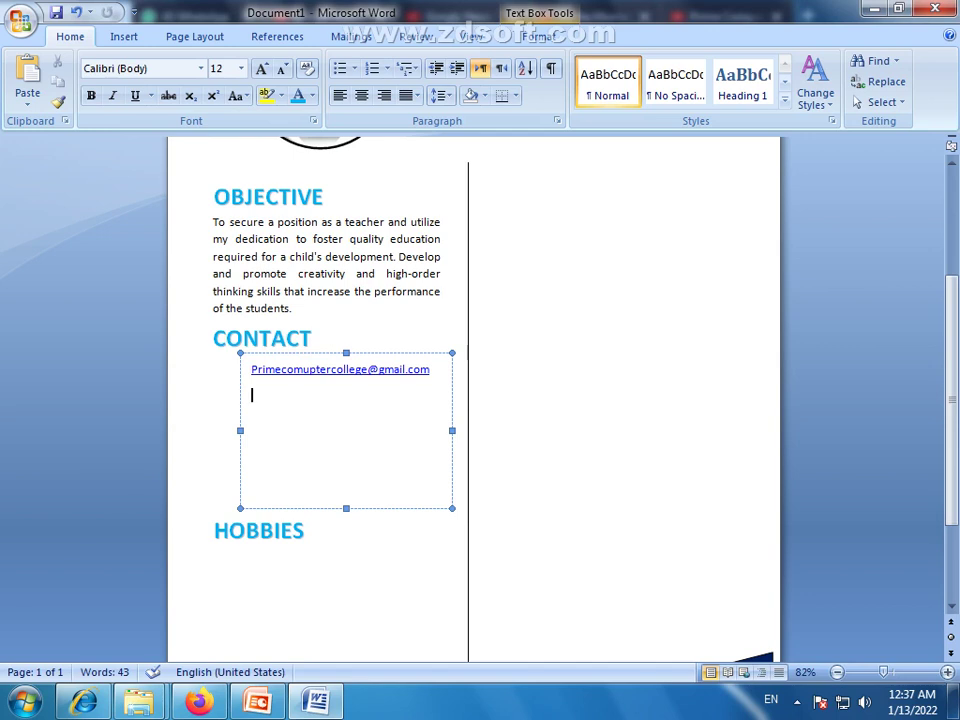
Type the phone number and postal address on separate lines below the email
{"action": "key", "text": "Return"}
{"action": "type", "text": "+"}
{"action": "type", "text": "0092"}
{"action": "key", "text": "BackSpace"}
{"action": "key", "text": "BackSpace"}
{"action": "key", "text": "BackSpace"}
{"action": "key", "text": "BackSpace"}
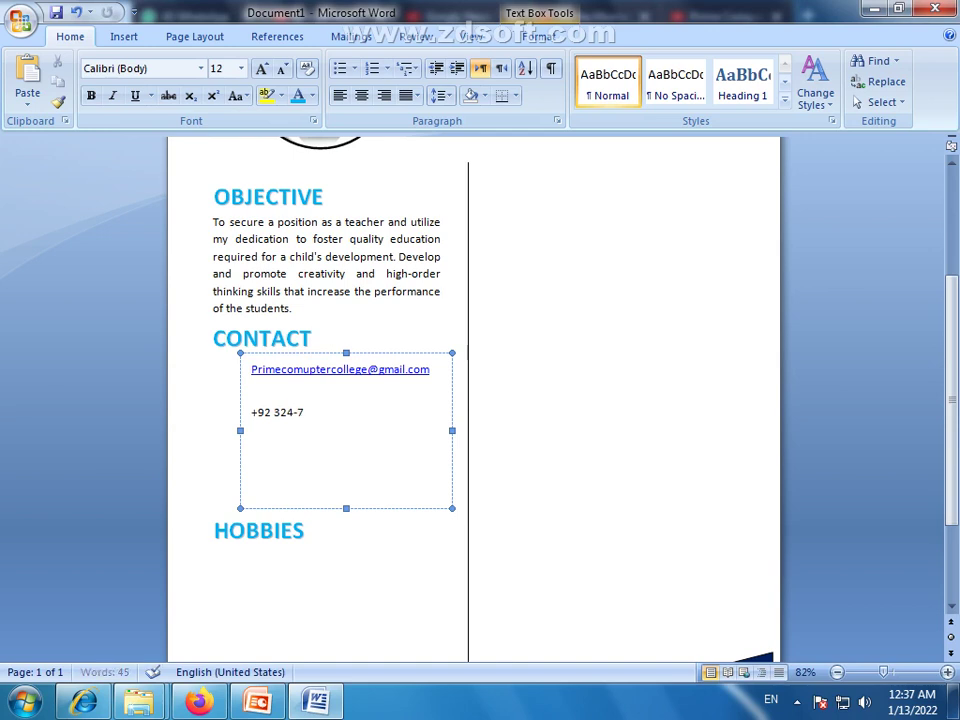
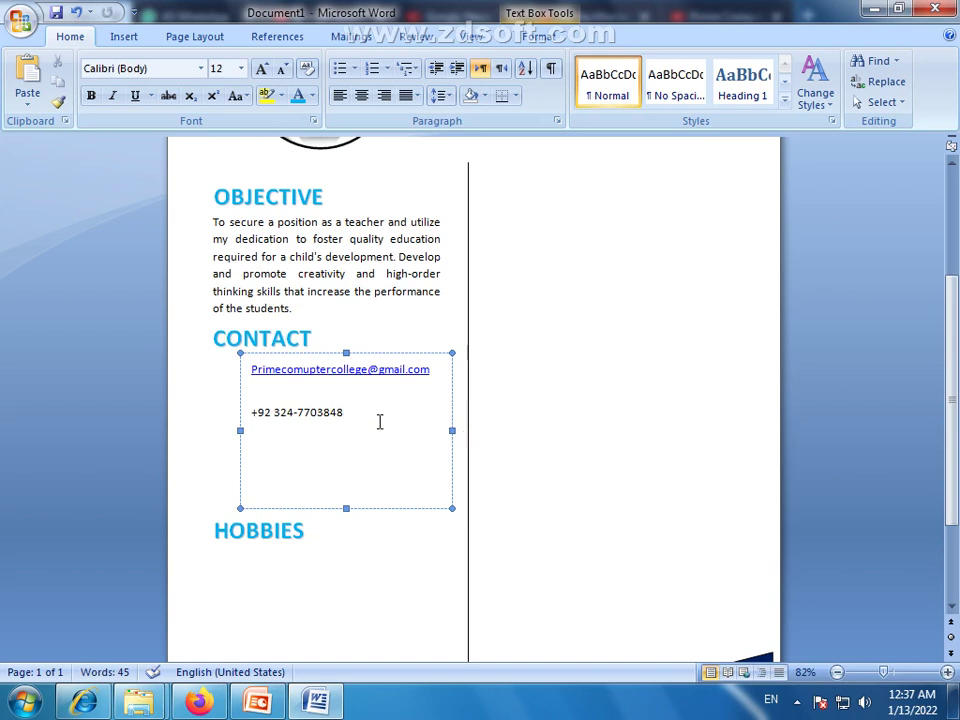
{"action": "key", "text": "Return"}
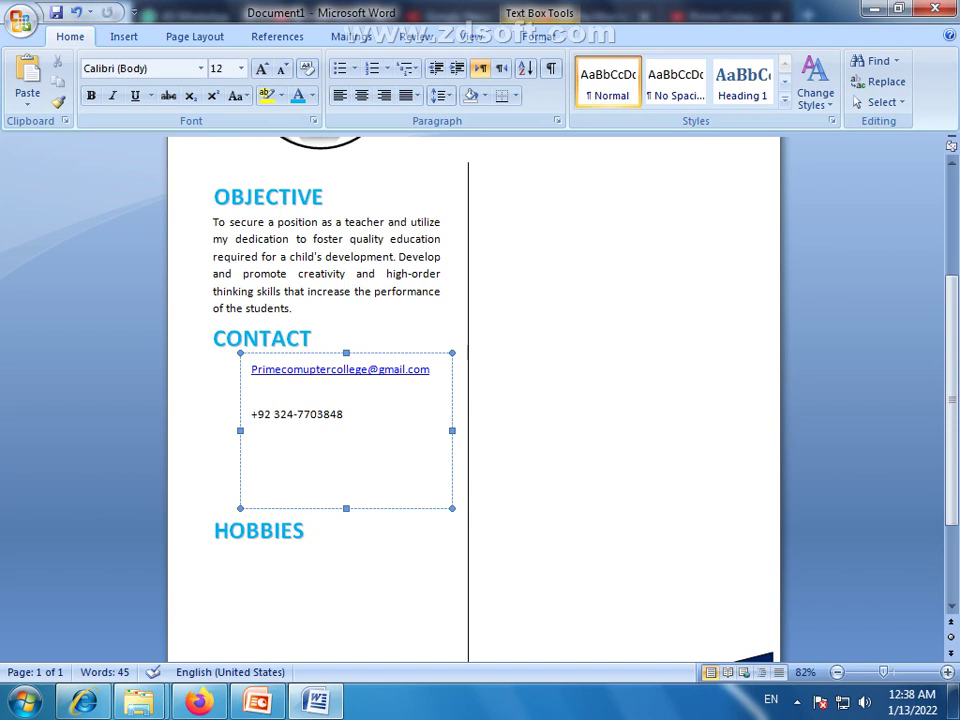
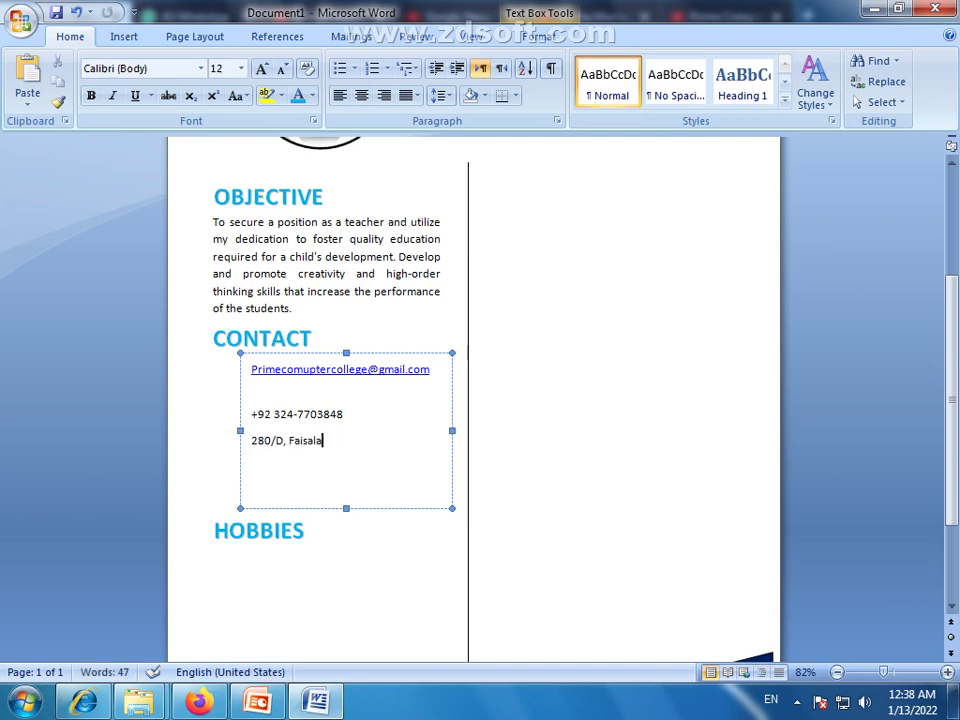
{"action": "key", "text": "Return"}
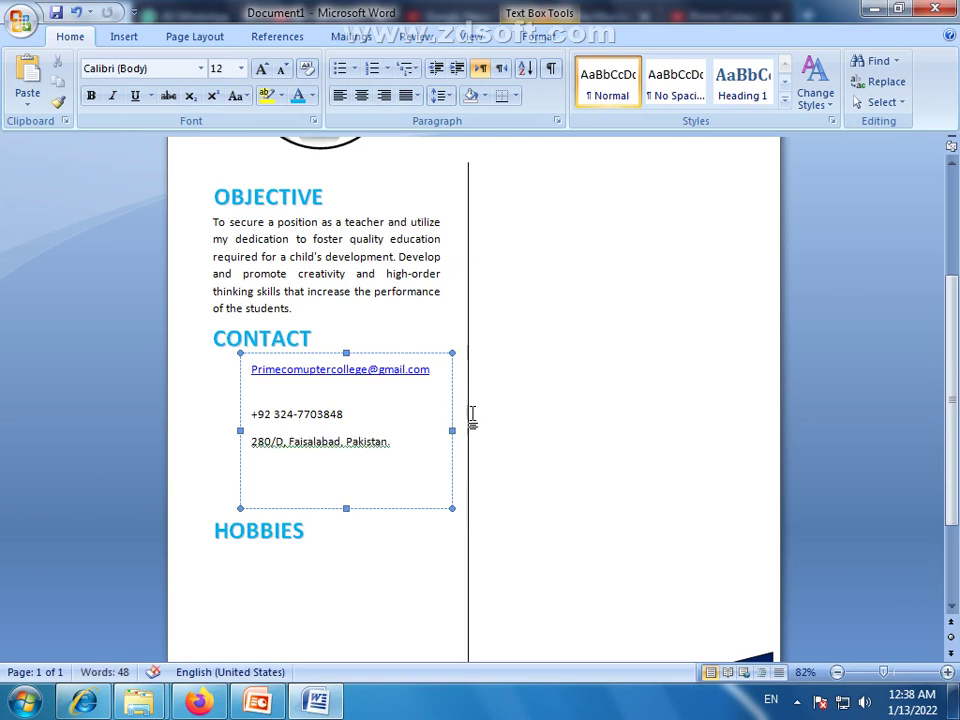
Ignore the grammar flag on the city name and leave blank lines after the email and phone number
{"action": "right_click", "coordinate": [326, 444]}
{"action": "left_click", "coordinate": [381, 494]}
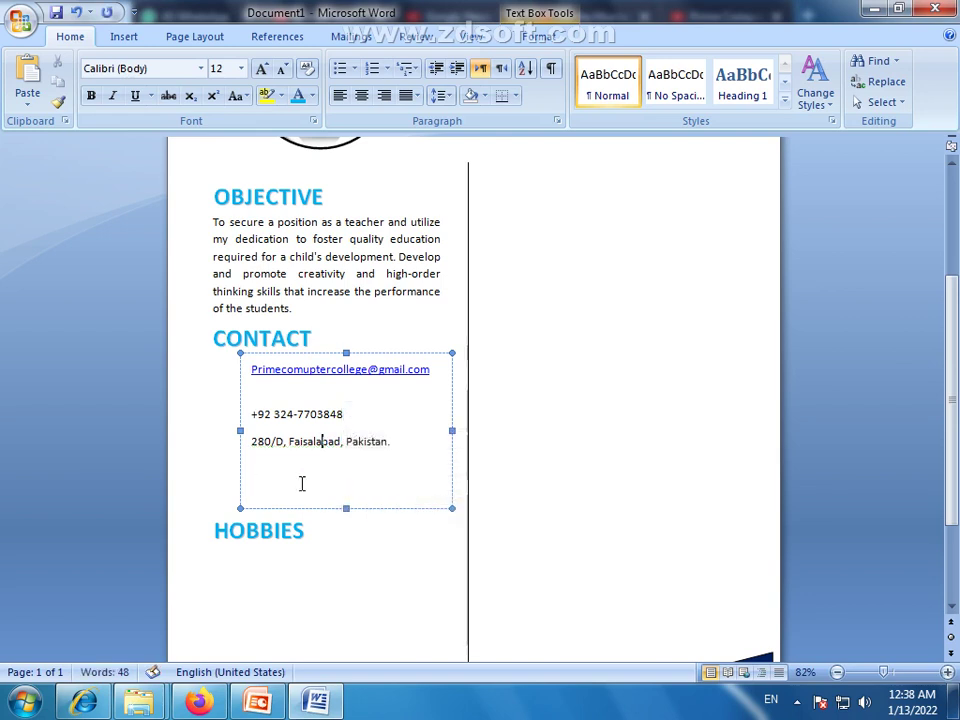
{"action": "left_click", "coordinate": [269, 470]}
{"action": "left_click", "coordinate": [255, 397]}
{"action": "key", "text": "BackSpace"}
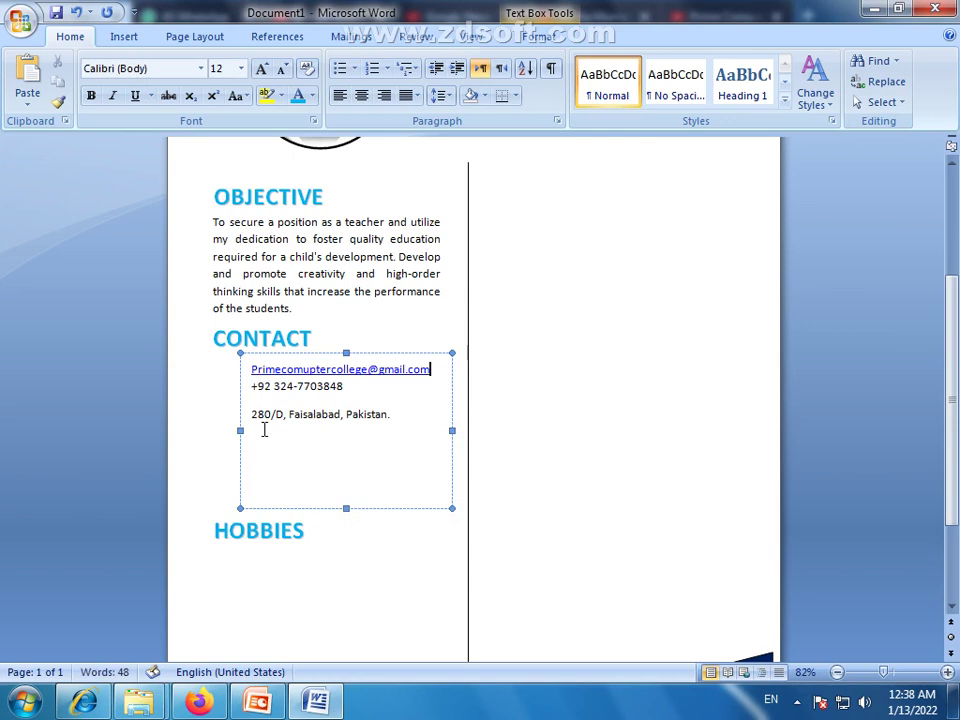
{"action": "key", "text": "Return"}
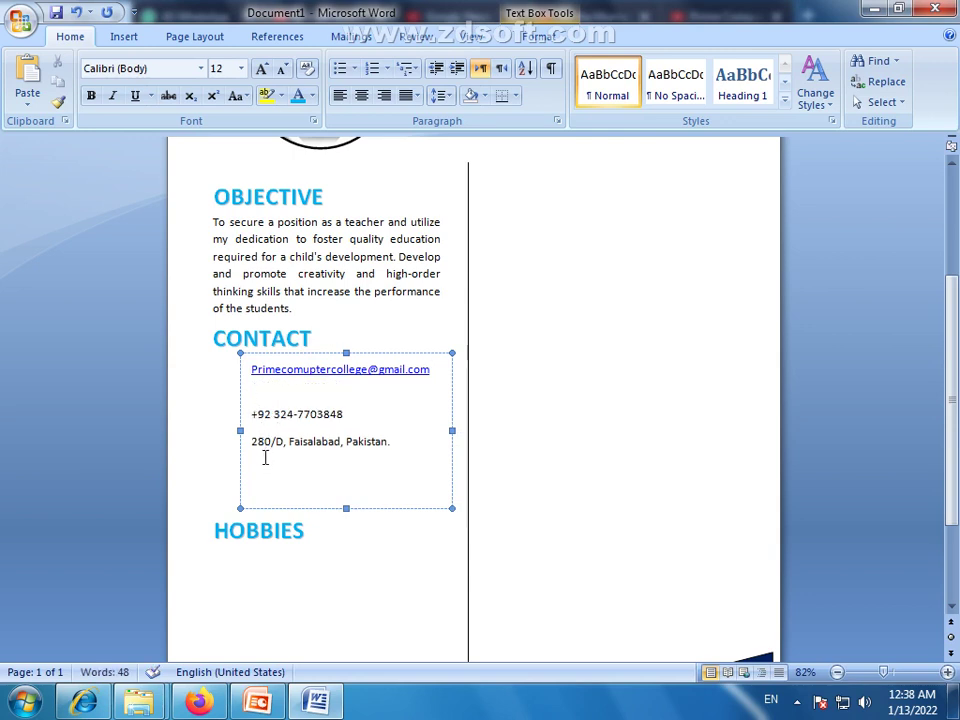
{"action": "left_click", "coordinate": [368, 413]}
{"action": "key", "text": "Return"}
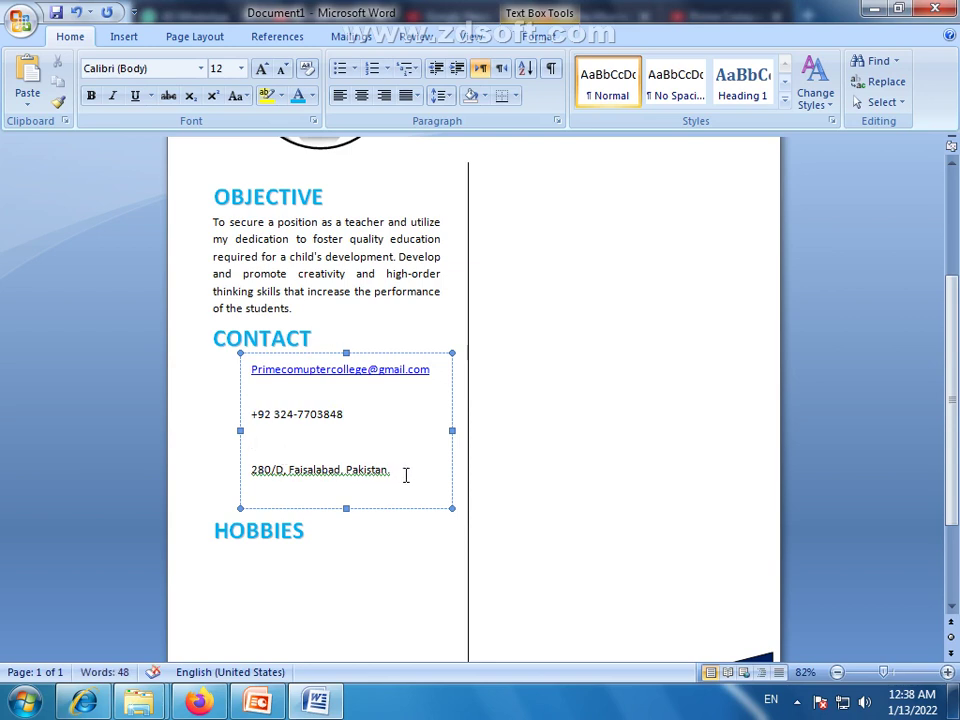
Set the contact details to 1.0 line spacing and remove the blank line under the phone number
{"action": "left_click_drag", "start_coordinate": [405, 473], "coordinate": [253, 371]}
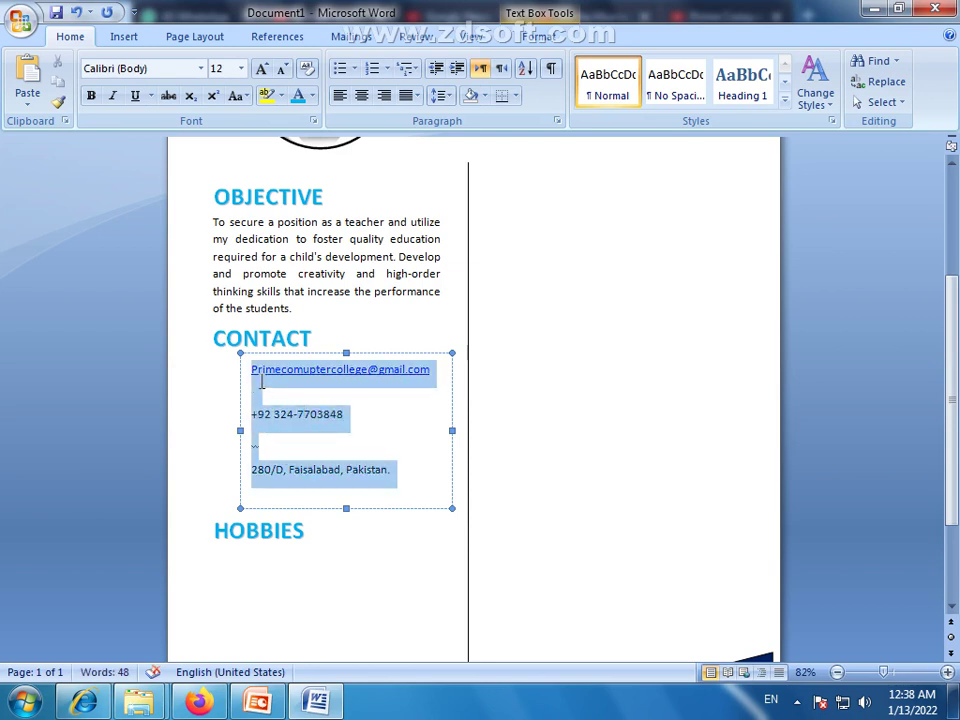
{"action": "left_click", "coordinate": [440, 95]}
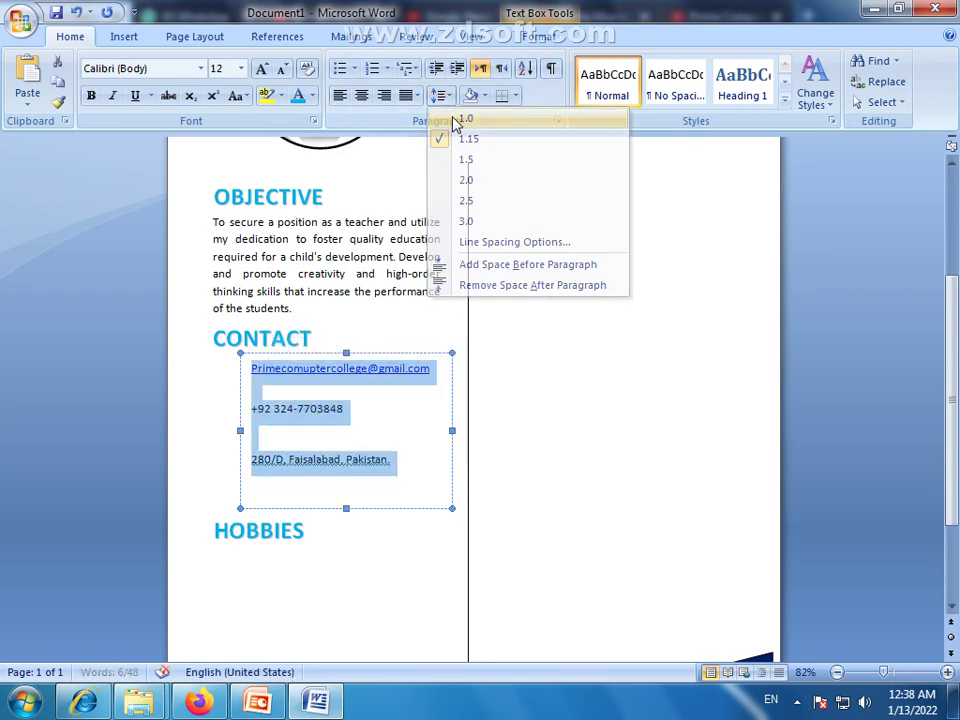
{"action": "left_click", "coordinate": [458, 120]}
{"action": "left_click", "coordinate": [271, 441]}
{"action": "key", "text": "BackSpace"}
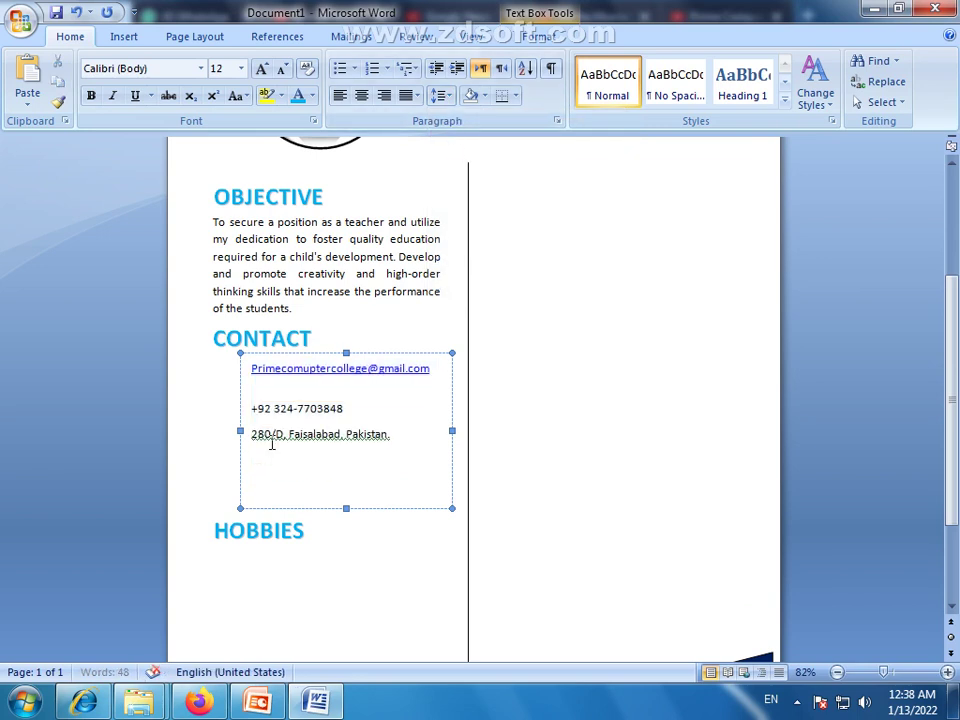
Add the college website address as the last line and delete the empty line below the email
{"action": "left_click", "coordinate": [407, 437]}
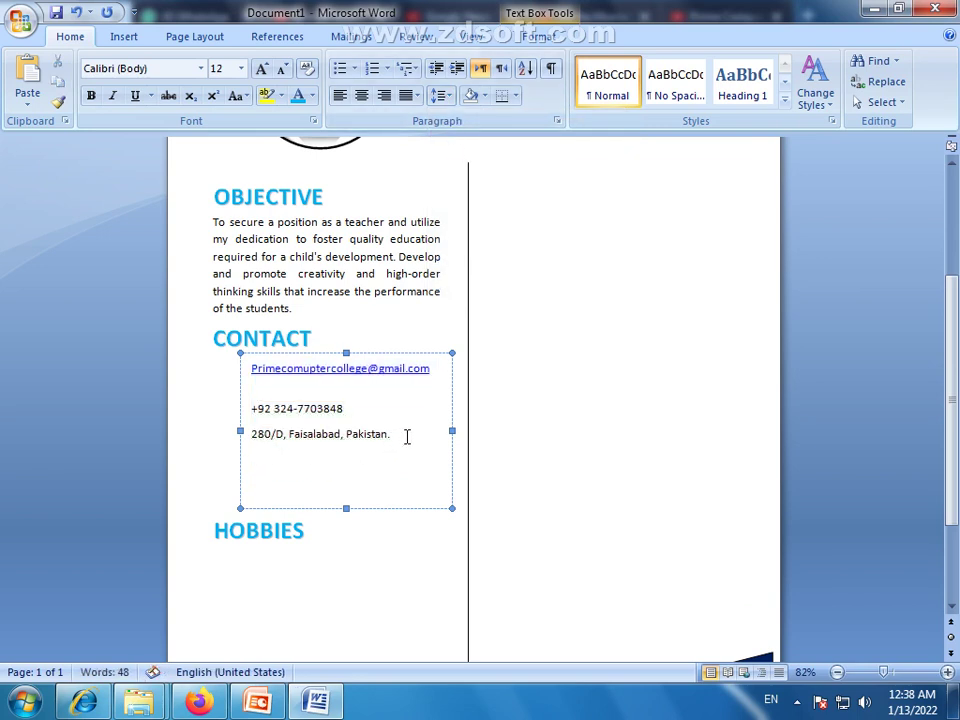
{"action": "key", "text": "Return"}
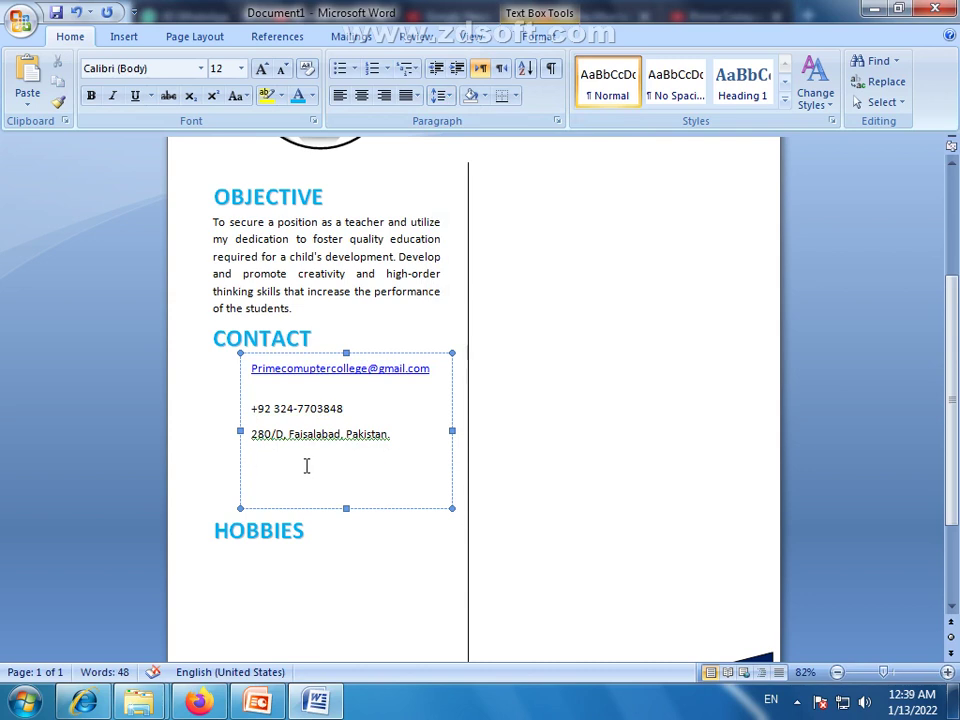
{"action": "type", "text": "www.PrimeCO"}
{"action": "key", "text": "BackSpace"}
{"action": "key", "text": "BackSpace"}
{"action": "type", "text": "computer"}
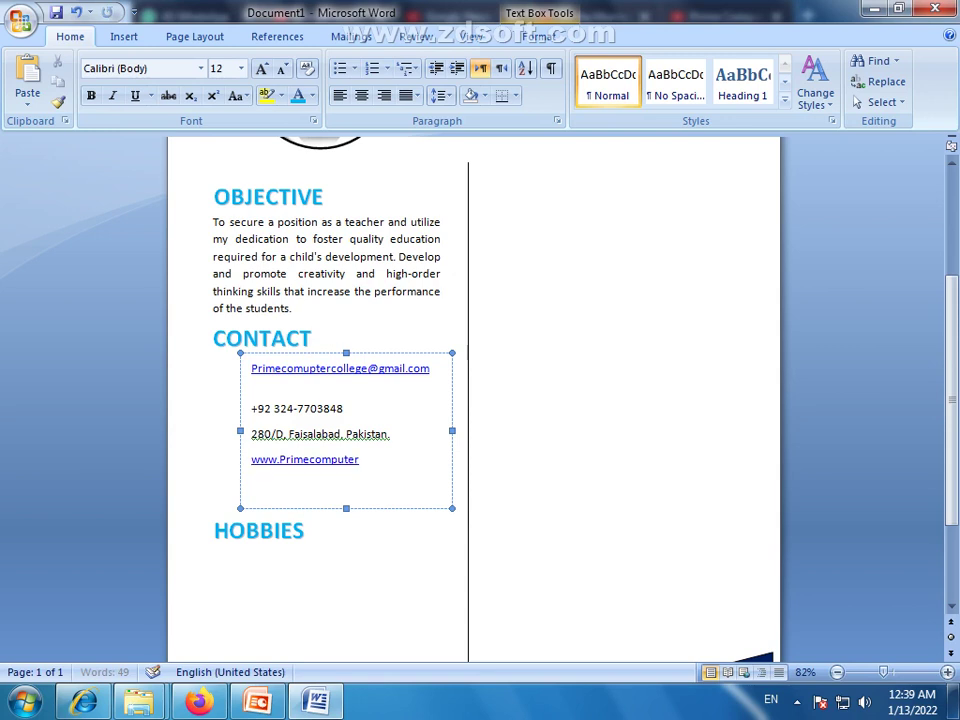
{"action": "type", "text": "college.com"}
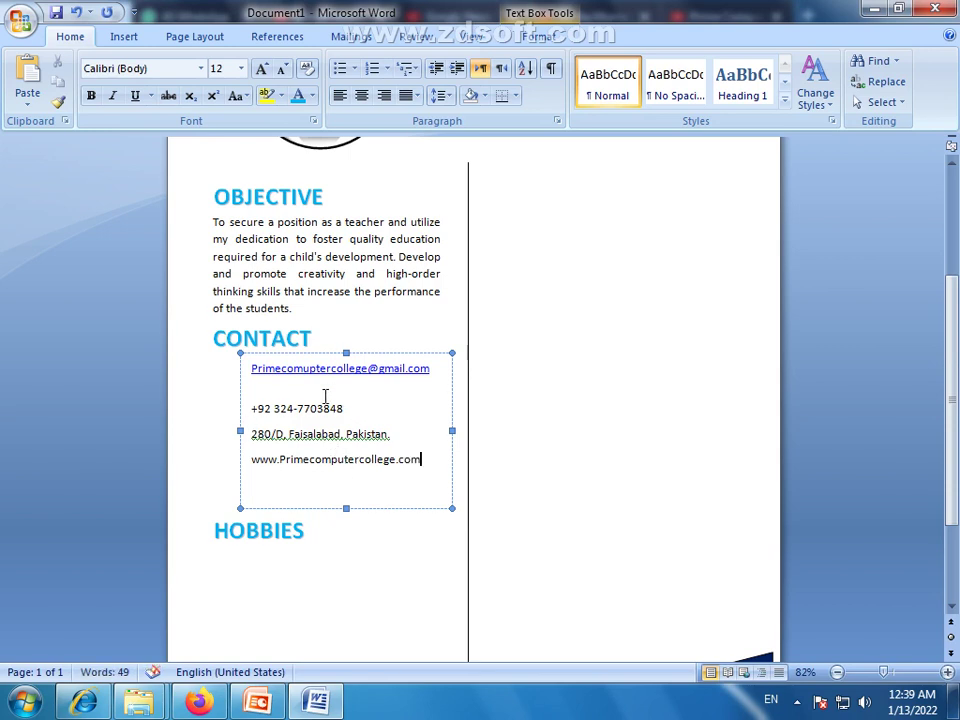
{"action": "left_click", "coordinate": [296, 388]}
{"action": "key", "text": "Delete"}
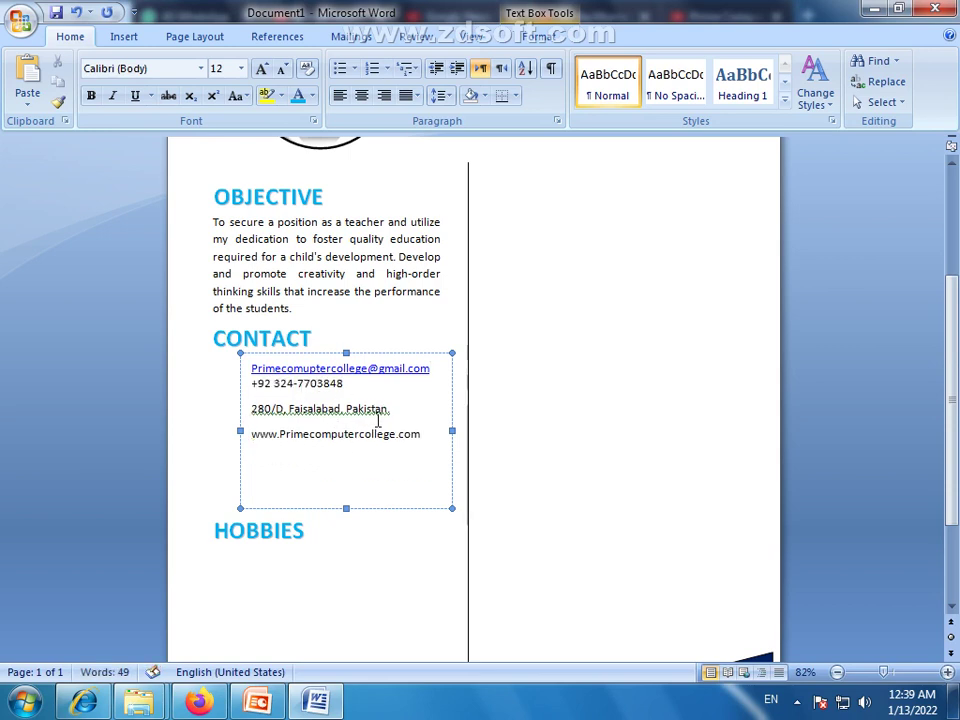
Apply No Spacing to the contact lines and add blank lines between each of them
{"action": "left_click_drag", "start_coordinate": [429, 446], "coordinate": [251, 366]}
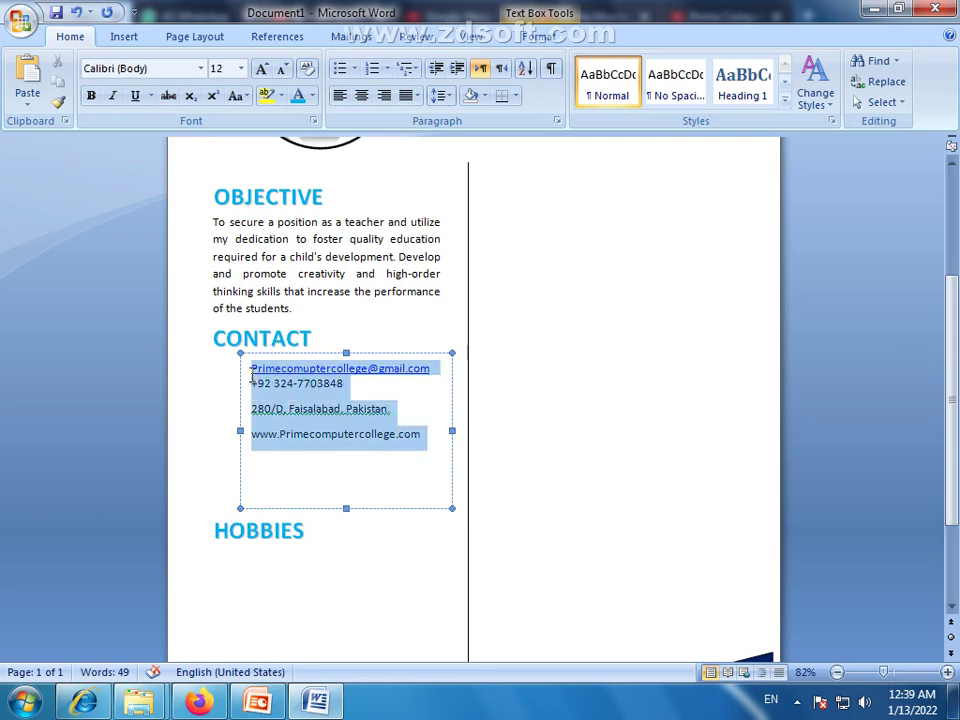
{"action": "left_click", "coordinate": [681, 95]}
{"action": "left_click", "coordinate": [421, 426]}
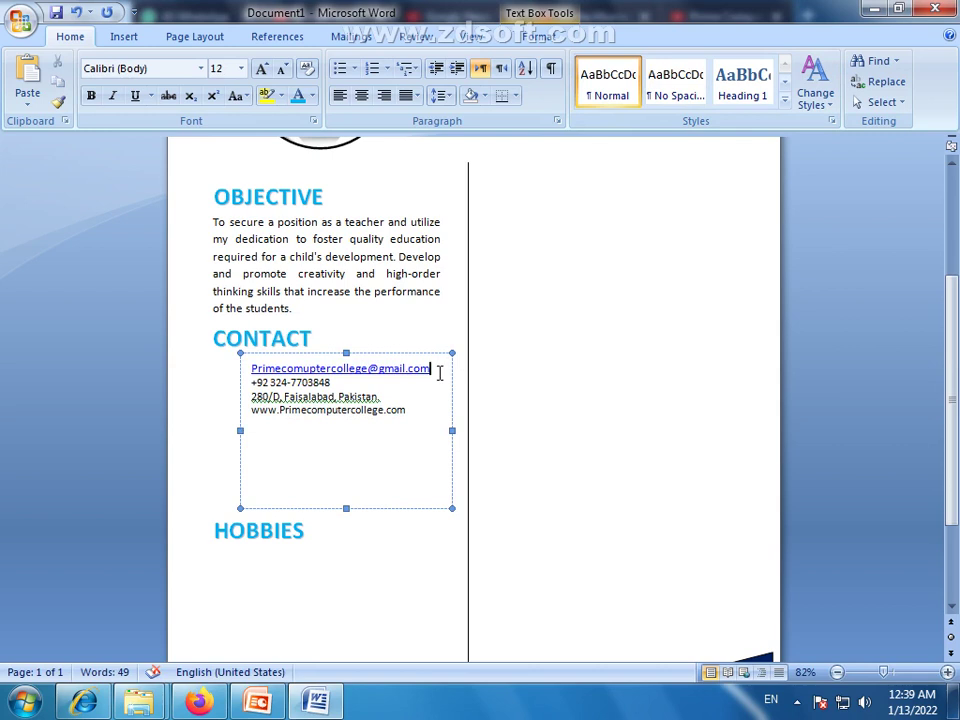
{"action": "key", "text": "Return"}
{"action": "left_click", "coordinate": [420, 393]}
{"action": "key", "text": "Return"}
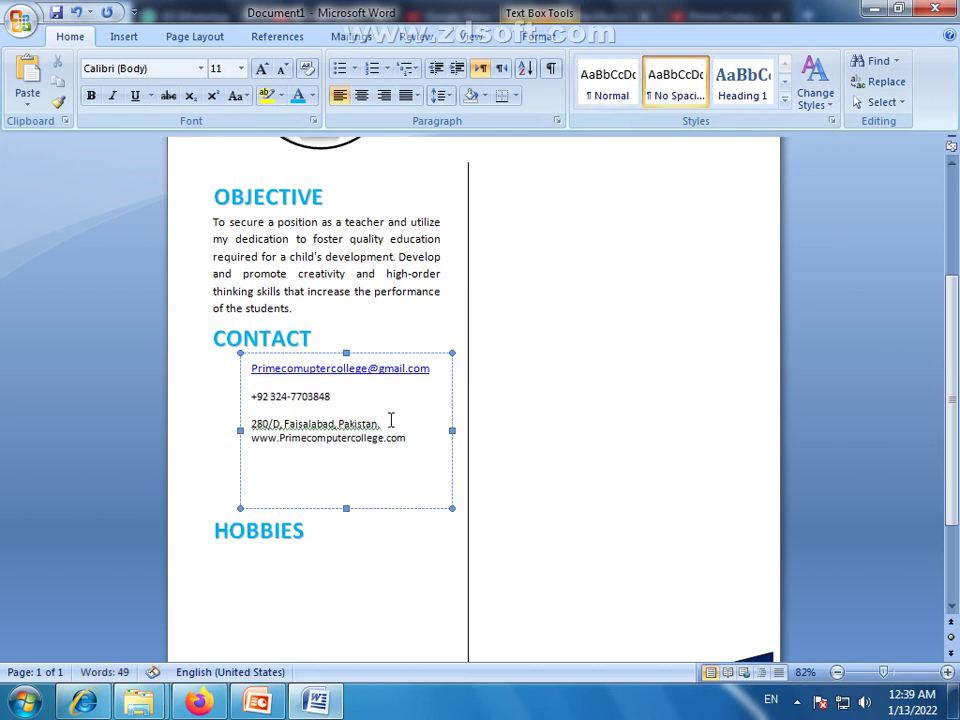
{"action": "left_click", "coordinate": [391, 421]}
{"action": "key", "text": "Return"}
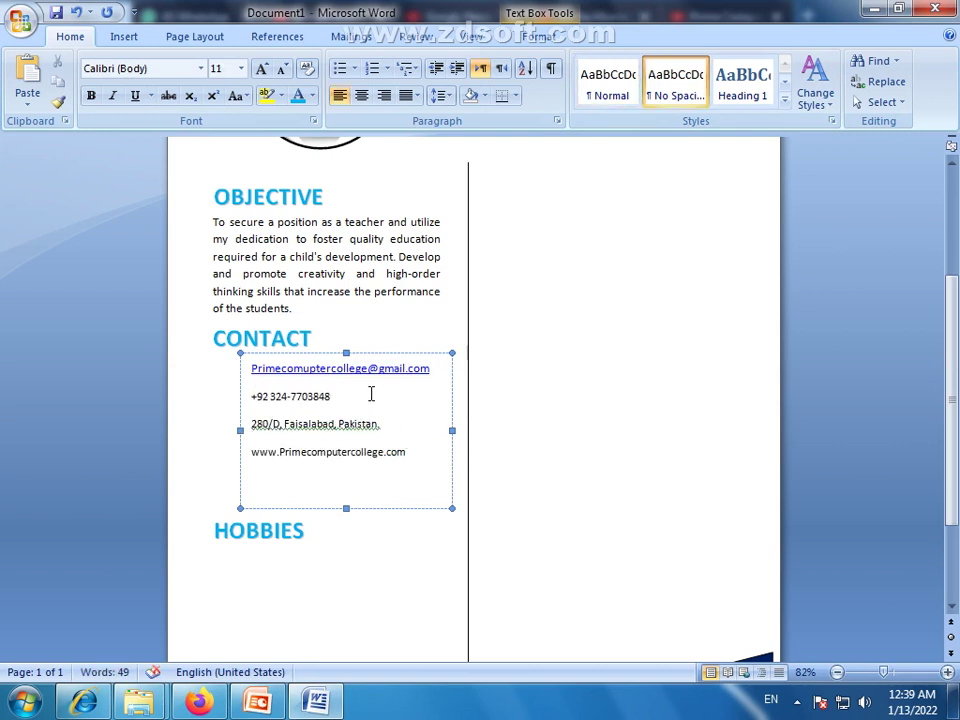
{"action": "left_click", "coordinate": [372, 387]}
{"action": "key", "text": "Return"}
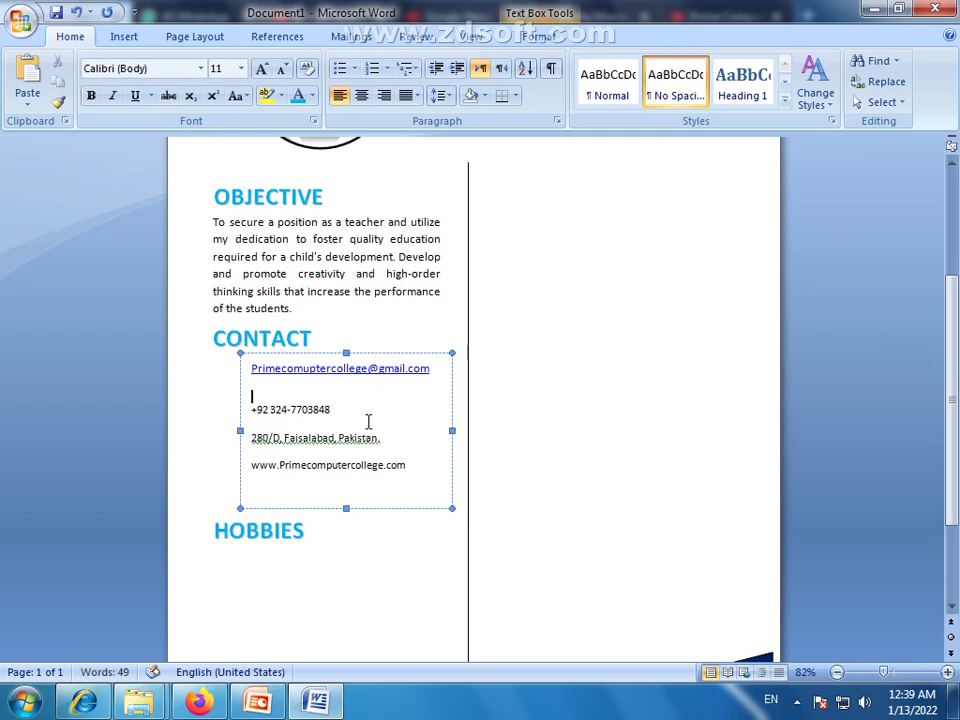
{"action": "left_click", "coordinate": [368, 422]}
{"action": "key", "text": "Return"}
{"action": "left_click", "coordinate": [379, 463]}
{"action": "key", "text": "Return"}
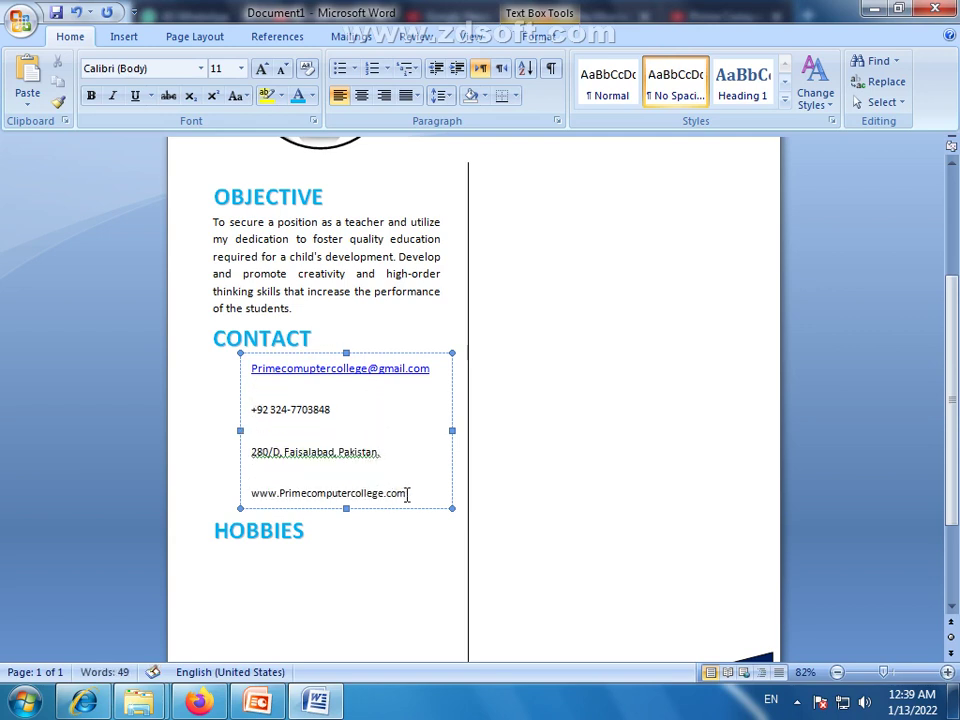
Enlarge the contact text, resize the contact box to fit the website, and lower the HOBBIES heading
{"action": "left_click_drag", "start_coordinate": [407, 495], "coordinate": [258, 372]}
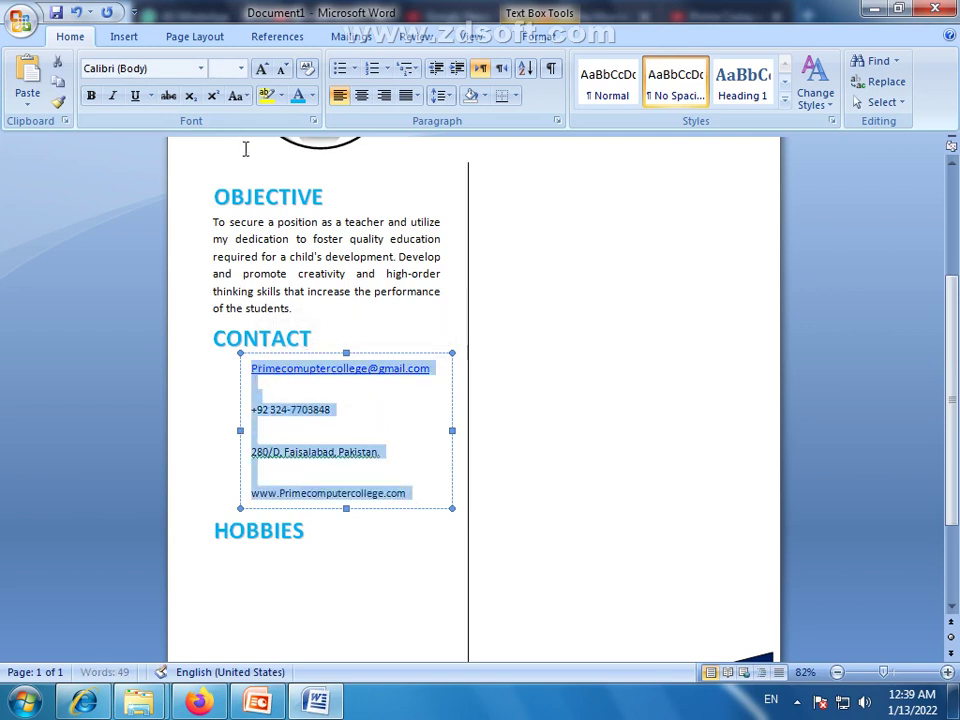
{"action": "left_click", "coordinate": [260, 69]}
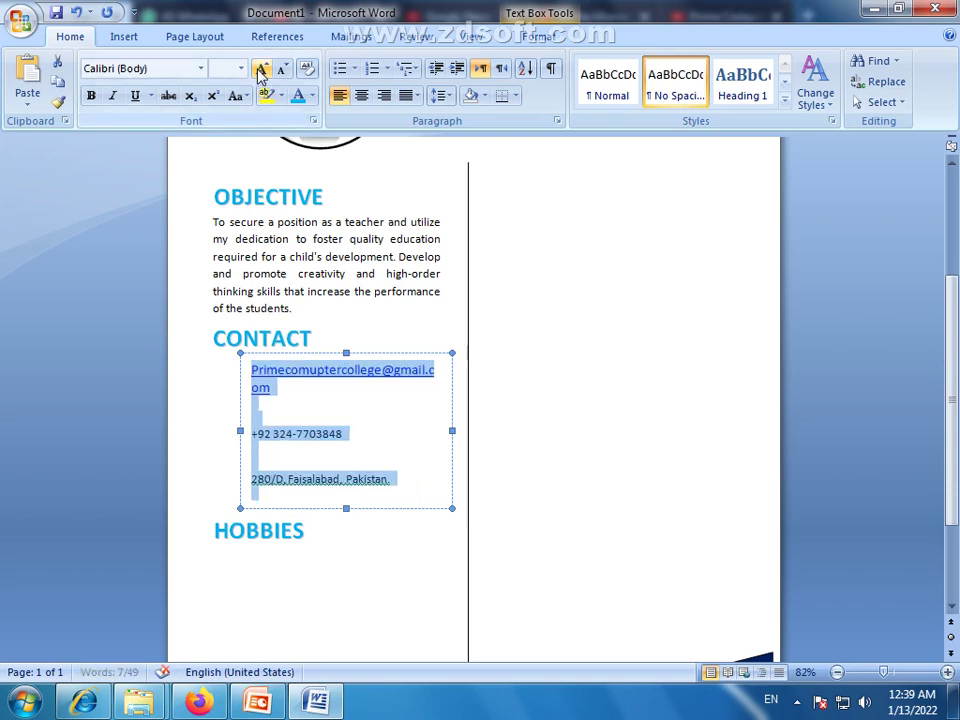
{"action": "left_click", "coordinate": [229, 428]}
{"action": "left_click", "coordinate": [229, 428]}
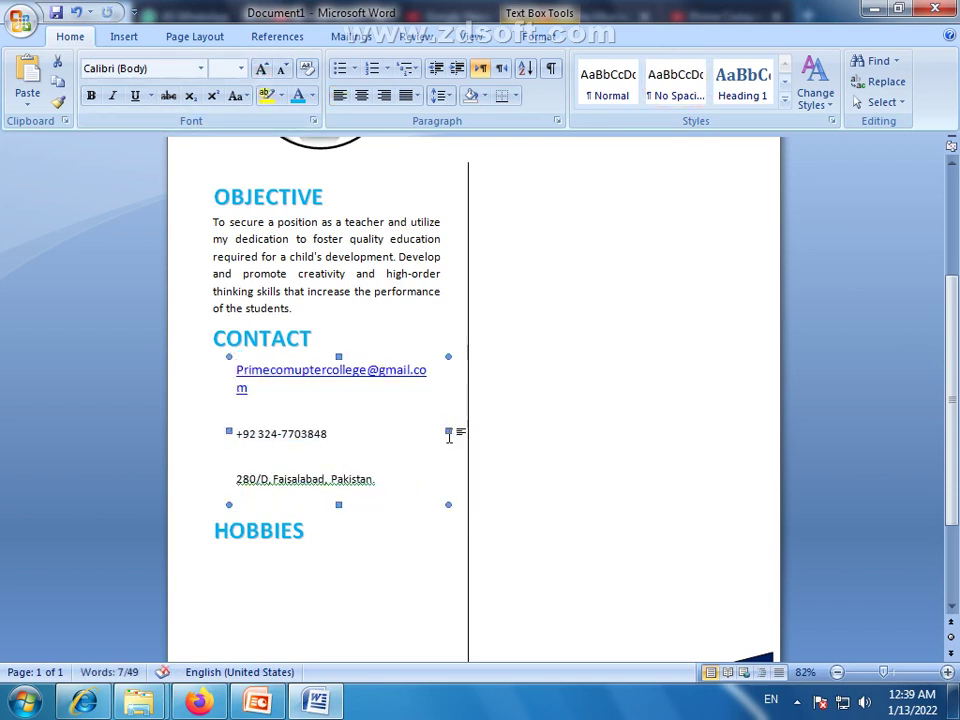
{"action": "left_click_drag", "start_coordinate": [449, 430], "coordinate": [459, 430]}
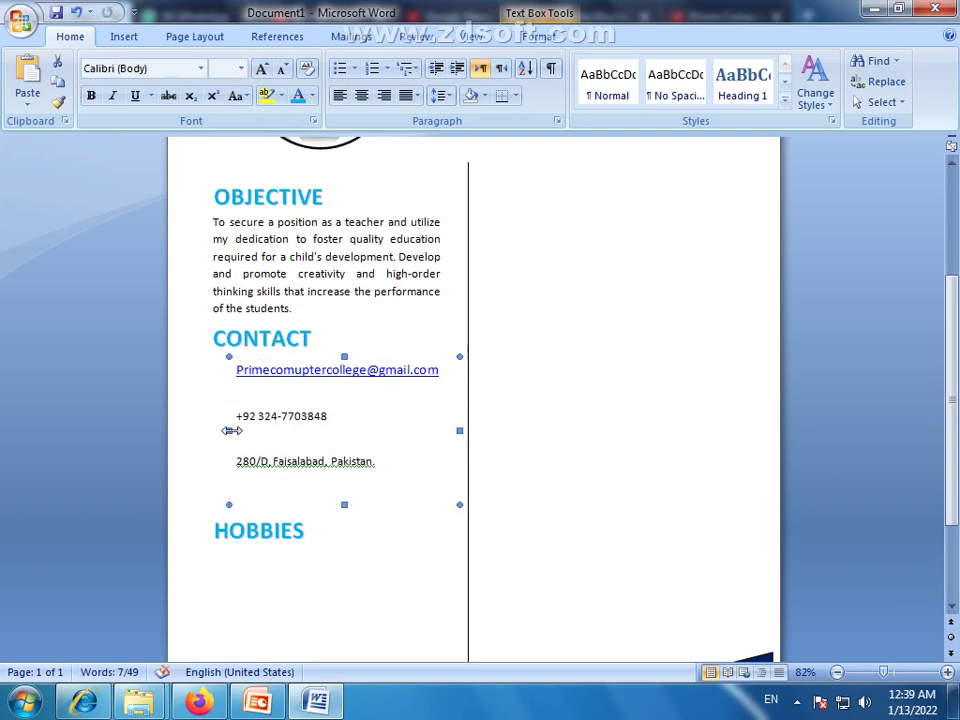
{"action": "mouse_move", "coordinate": [229, 430]}
{"action": "left_mouse_down"}
{"action": "mouse_move", "coordinate": [243, 430]}
{"action": "mouse_move", "coordinate": [233, 430]}
{"action": "left_mouse_up"}
{"action": "left_click_drag", "start_coordinate": [343, 515], "coordinate": [343, 518]}
{"action": "left_click", "coordinate": [295, 538]}
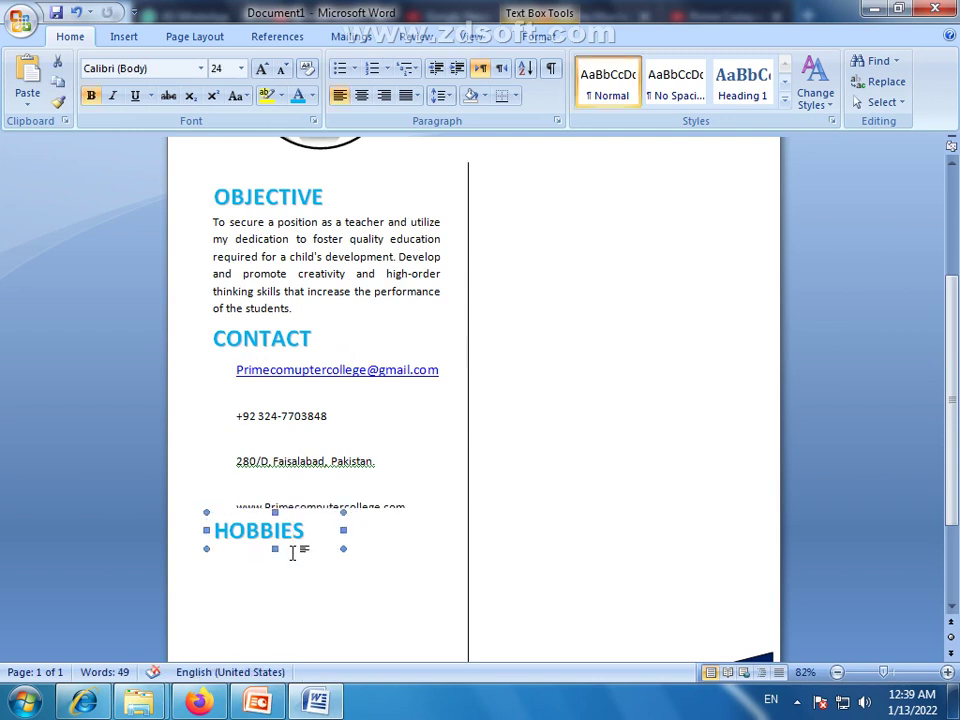
{"action": "left_click_drag", "start_coordinate": [293, 551], "coordinate": [295, 555]}
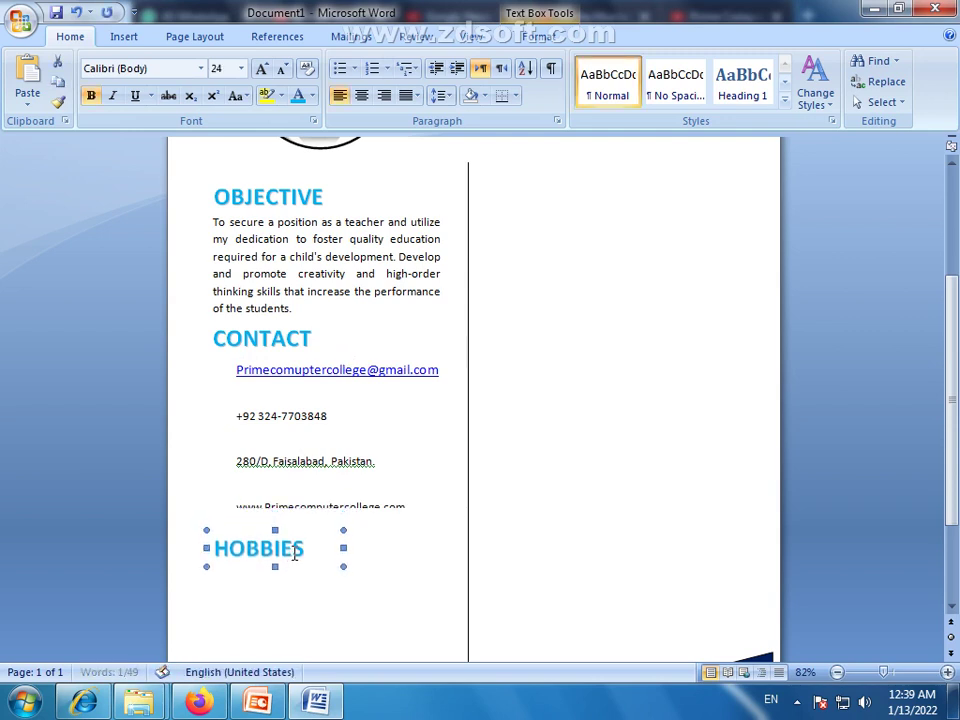
{"action": "left_click", "coordinate": [332, 500]}
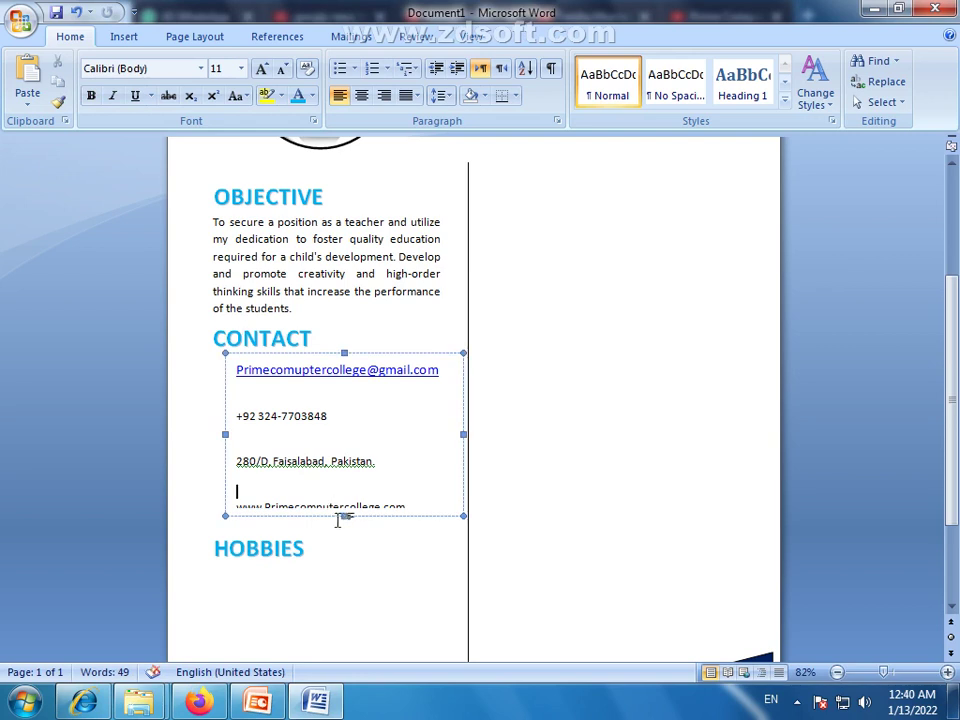
{"action": "left_click_drag", "start_coordinate": [343, 518], "coordinate": [343, 520]}
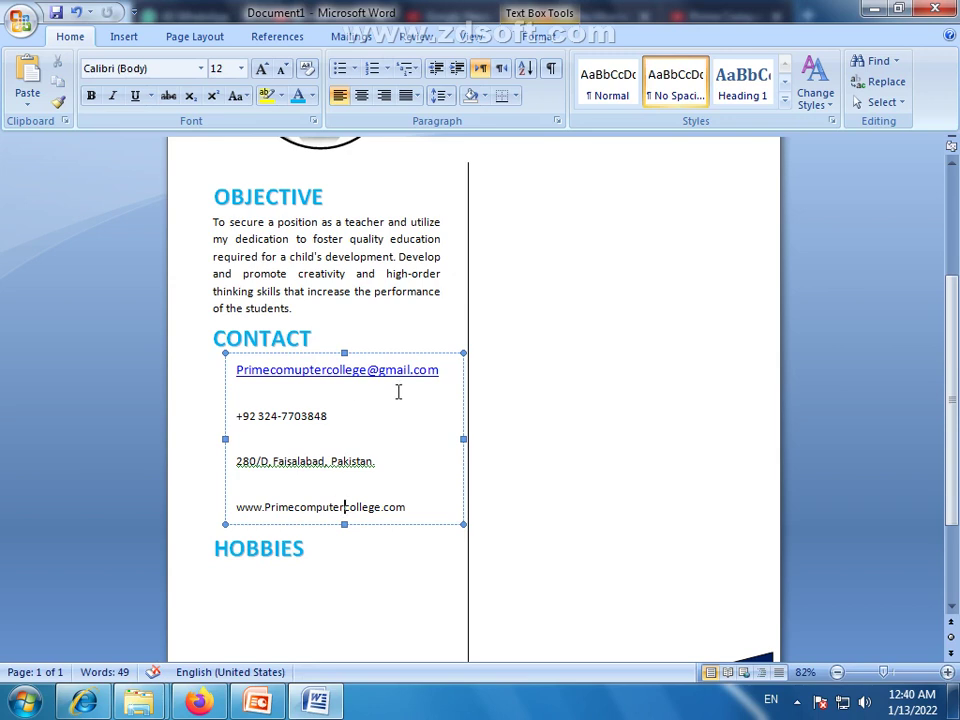
Remove the blank lines after the email, phone number and address
{"action": "left_click", "coordinate": [264, 437]}
{"action": "key", "text": "BackSpace"}
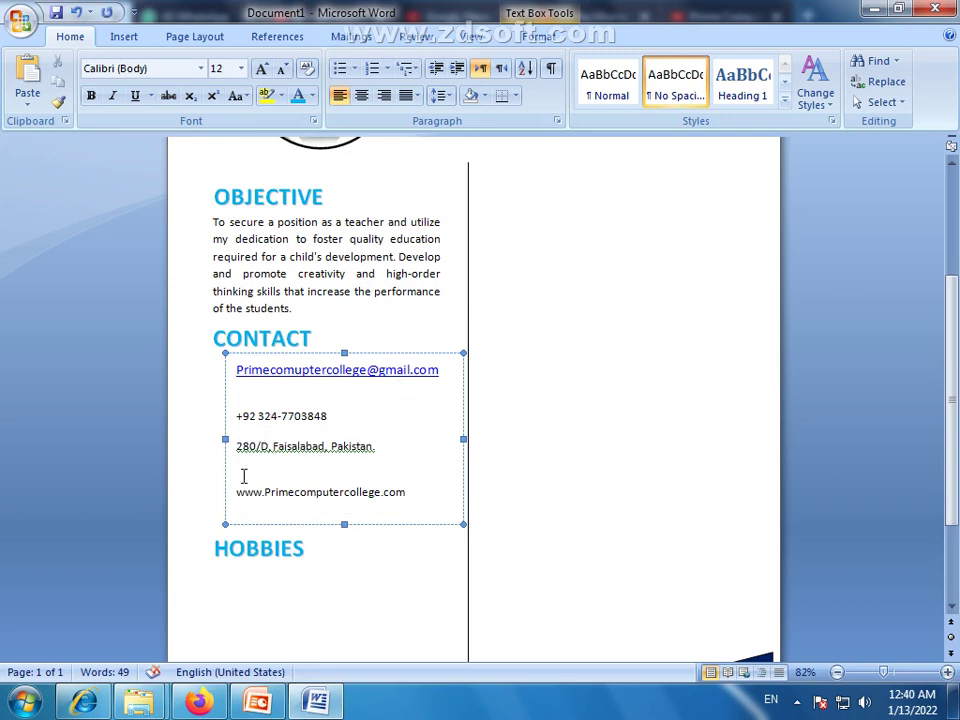
{"action": "left_click", "coordinate": [240, 475]}
{"action": "key", "text": "BackSpace"}
{"action": "left_click", "coordinate": [240, 398]}
{"action": "key", "text": "BackSpace"}
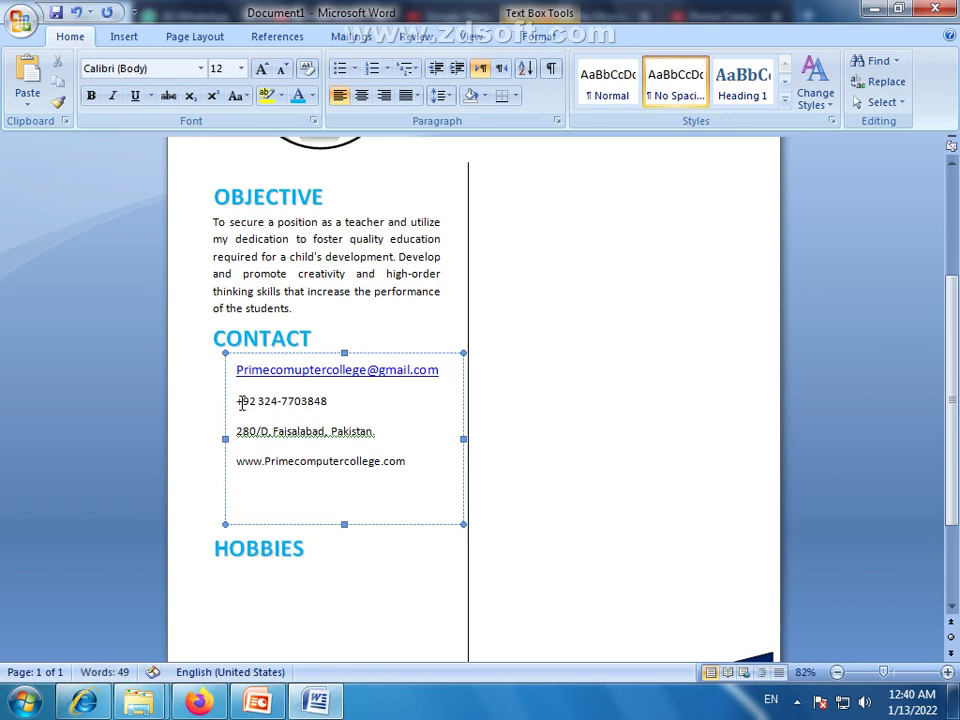
{"action": "left_click", "coordinate": [423, 460]}
Set the phone, address and website lines to 15 pt
{"action": "left_click_drag", "start_coordinate": [420, 473], "coordinate": [238, 399]}
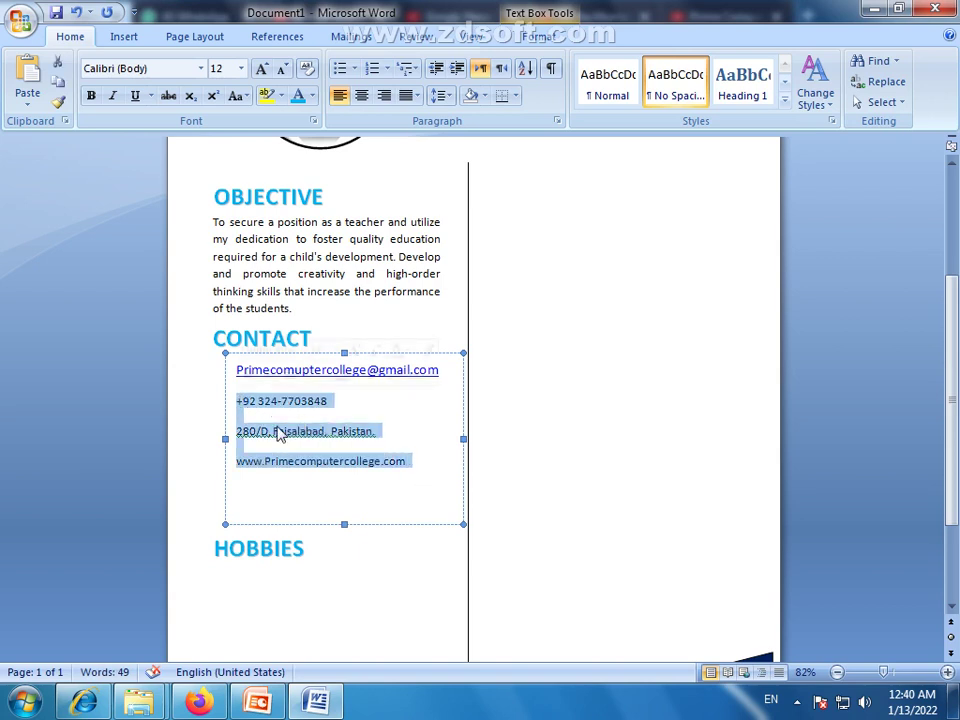
{"action": "left_click", "coordinate": [261, 69]}
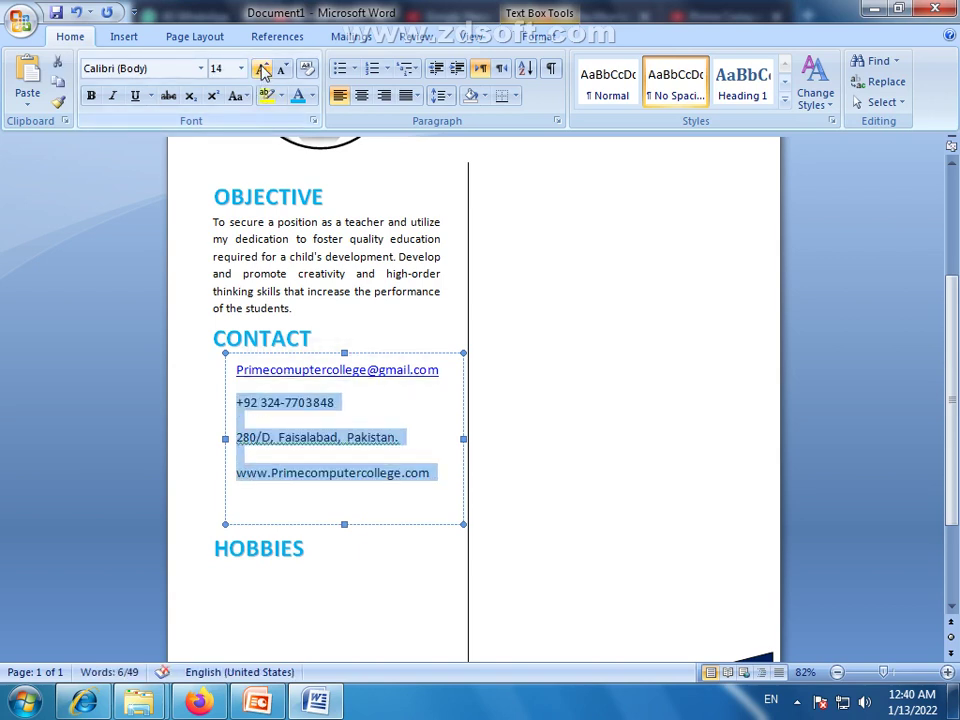
{"action": "left_click", "coordinate": [261, 69]}
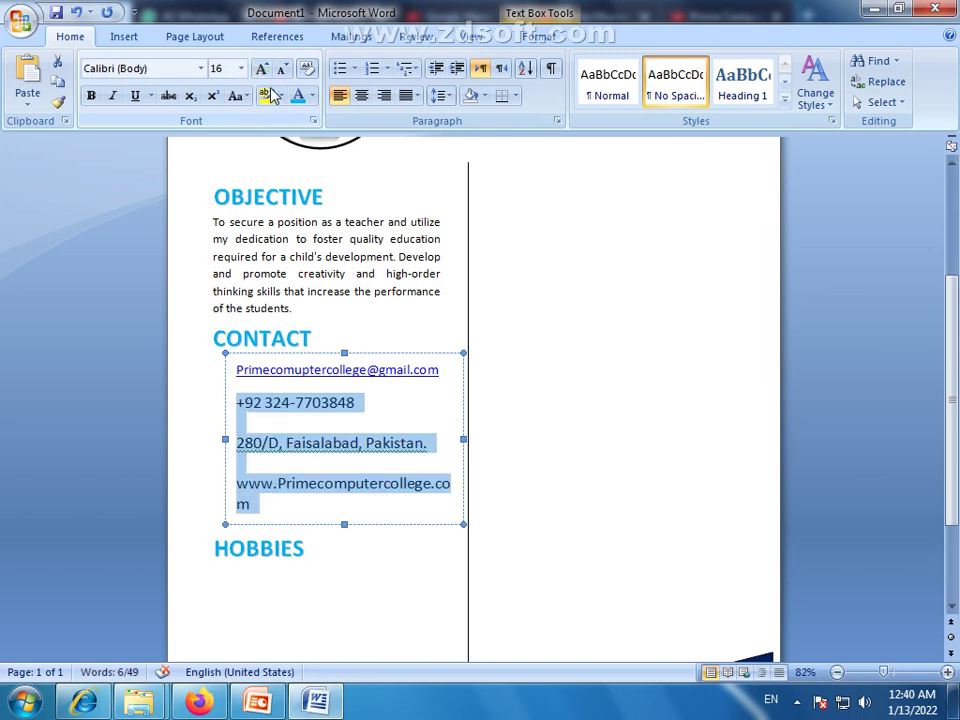
{"action": "left_click", "coordinate": [227, 70]}
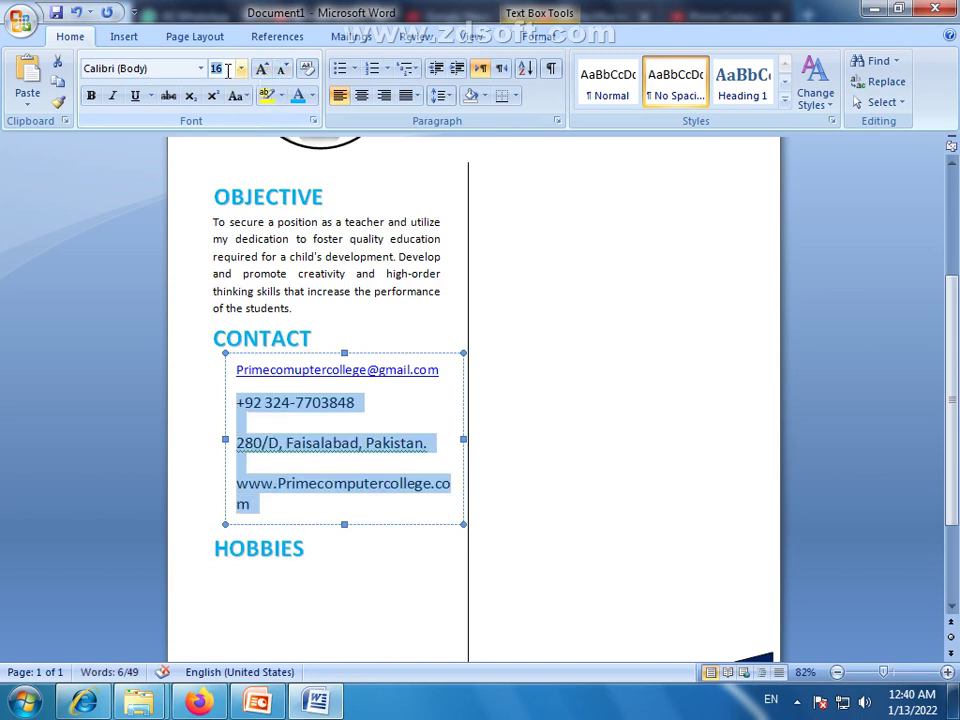
{"action": "type", "text": "15"}
{"action": "key", "text": "Return"}
Shorten the contact box from the bottom and nudge it into position
{"action": "left_click", "coordinate": [346, 515]}
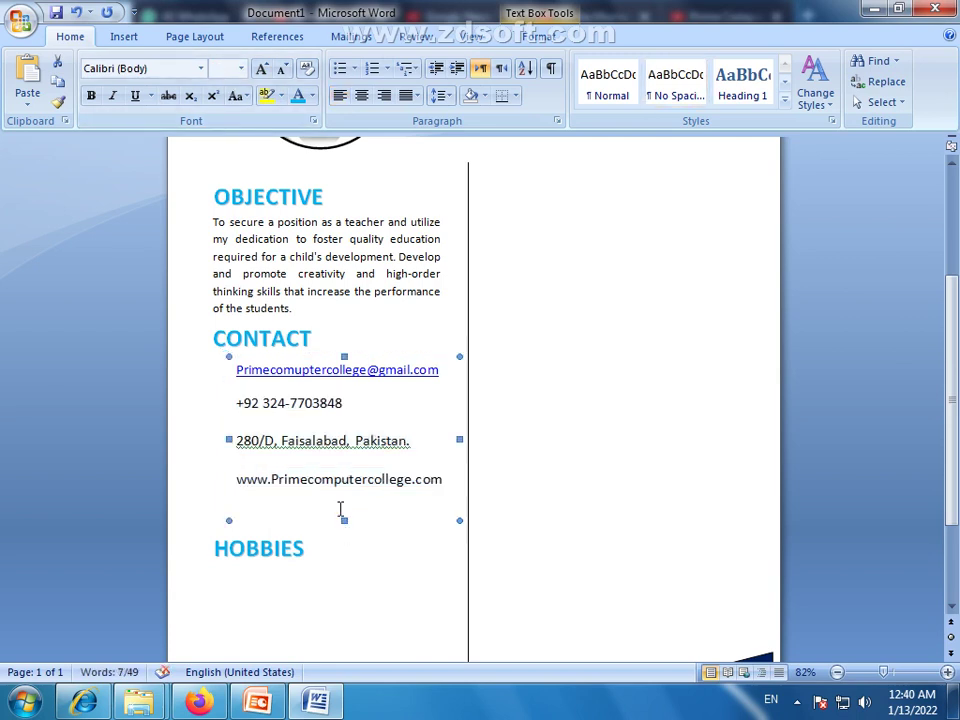
{"action": "left_click_drag", "start_coordinate": [344, 520], "coordinate": [344, 508]}
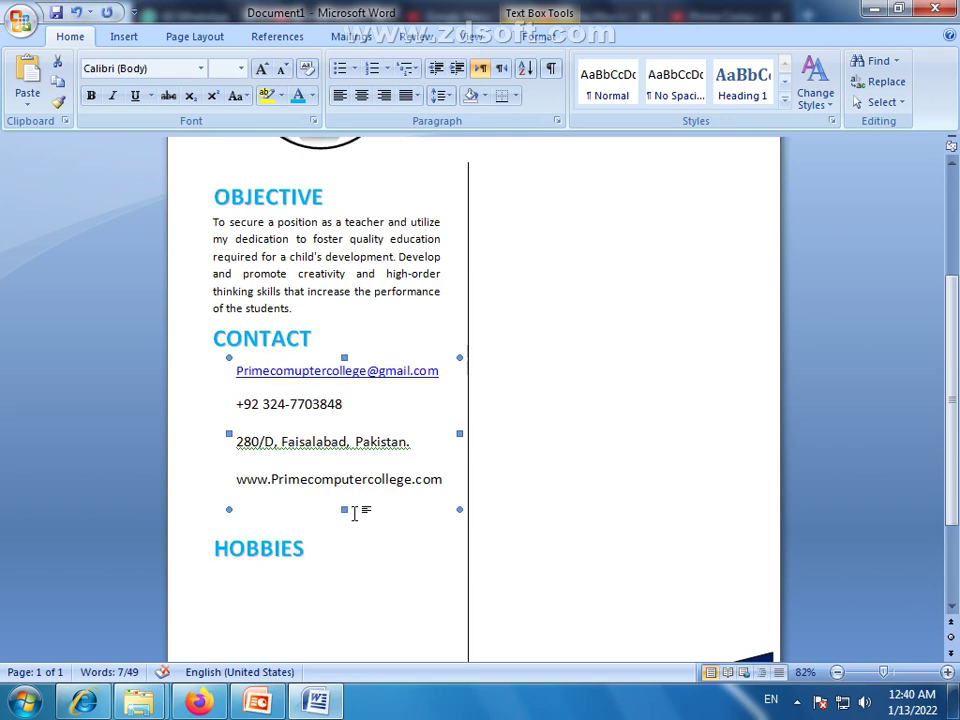
{"action": "key", "text": "Down"}
{"action": "key", "text": "Down"}
{"action": "key", "text": "Down"}
{"action": "key", "text": "Down"}
{"action": "key", "text": "Down"}
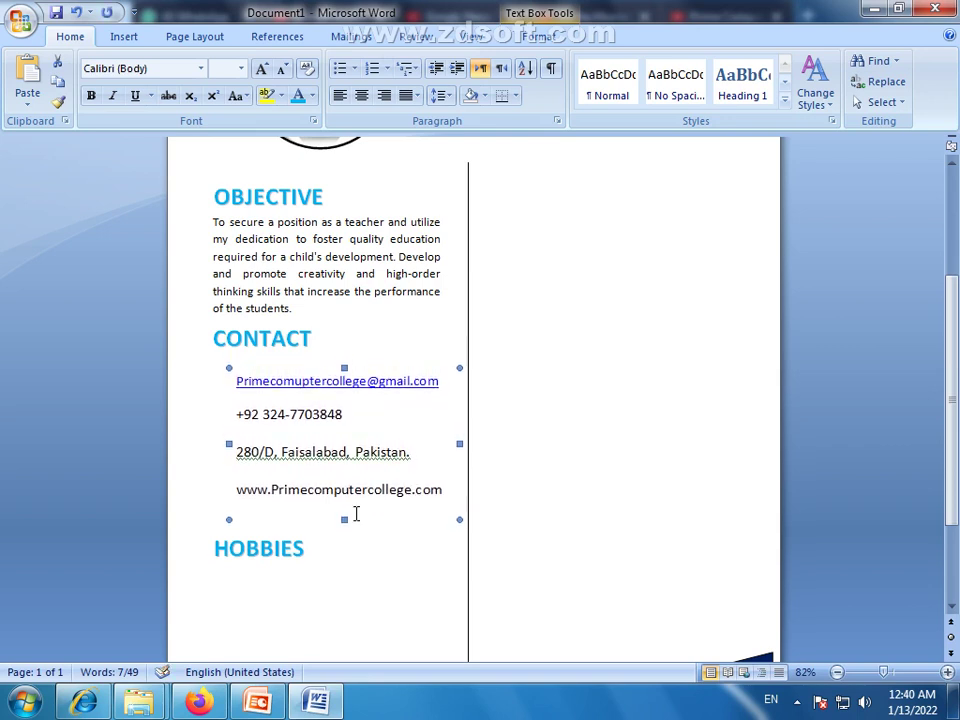
{"action": "key", "text": "Down"}
{"action": "key", "text": "Down"}
{"action": "key", "text": "Up"}
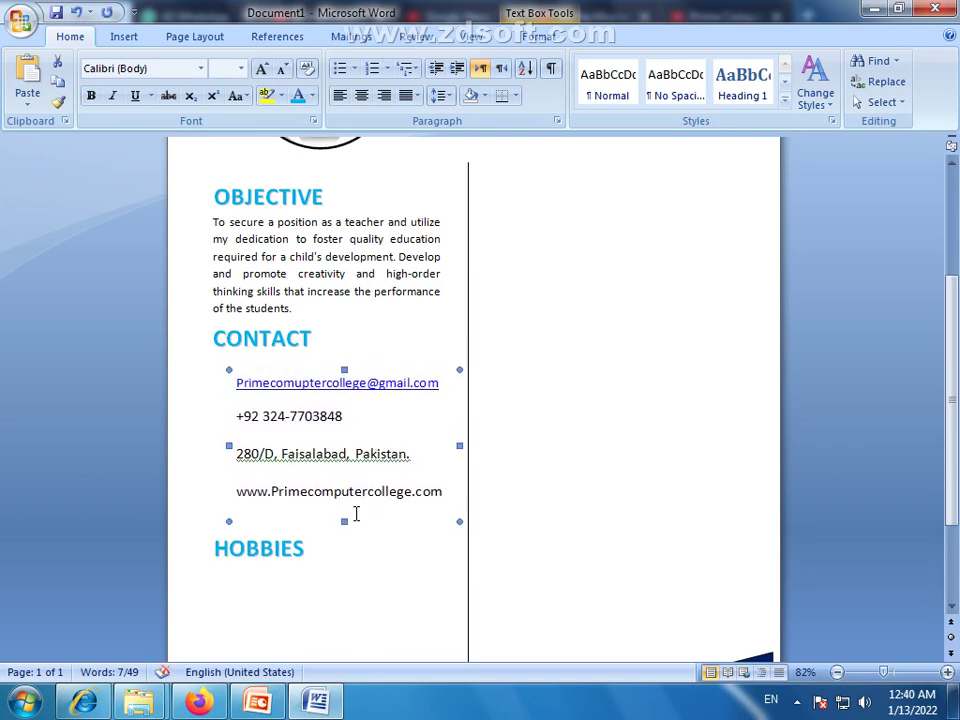
Nudge the HOBBIES heading box up two steps
{"action": "left_click", "coordinate": [399, 328]}
{"action": "left_click", "coordinate": [285, 546]}
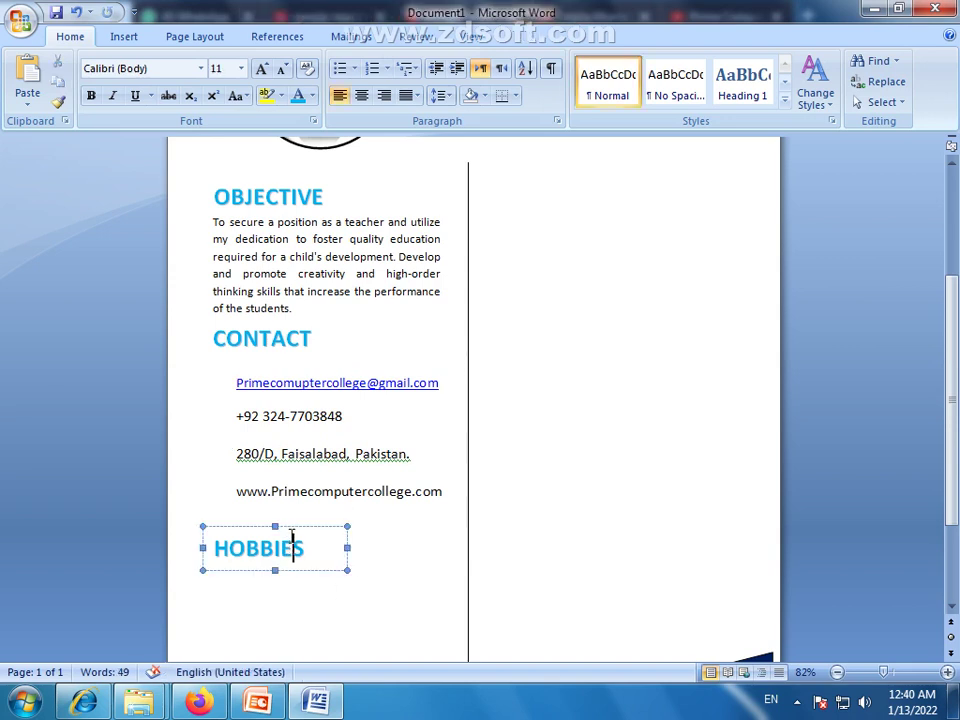
{"action": "left_click", "coordinate": [294, 528]}
{"action": "key", "text": "Up"}
{"action": "key", "text": "Up"}
{"action": "key", "text": "Up"}
{"action": "key", "text": "Up"}
{"action": "key", "text": "Up"}
{"action": "key", "text": "Up"}
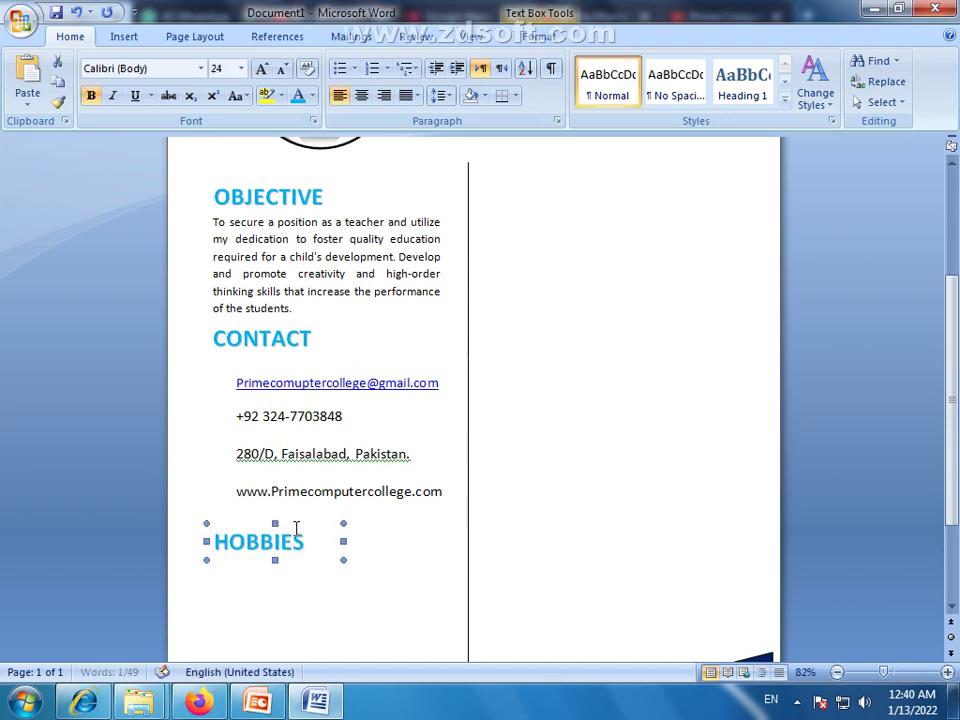
{"action": "key", "text": "Up"}
{"action": "key", "text": "Up"}
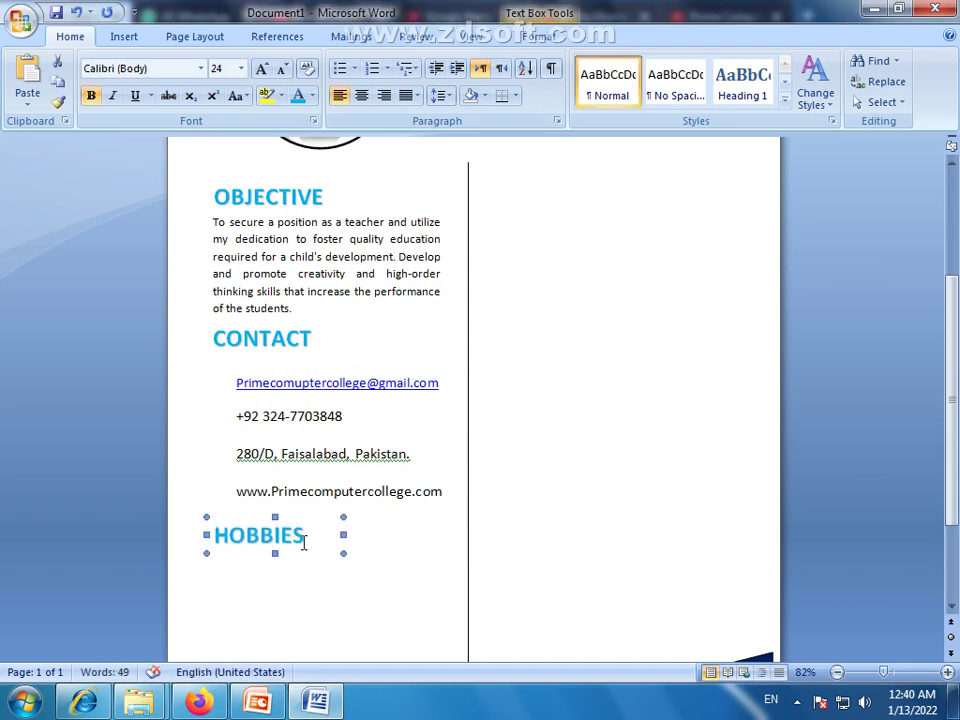
{"action": "key", "text": "Escape"}
Select the whole Objective text box
{"action": "scroll", "coordinate": [411, 409], "scroll_direction": "down", "scroll_amount": 2}
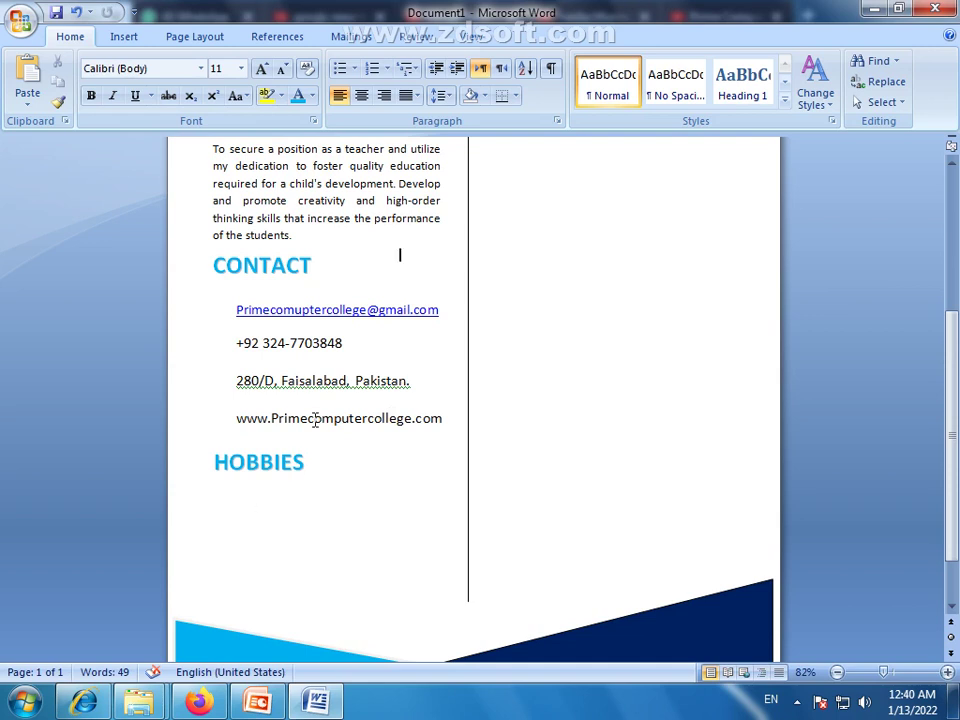
{"action": "left_click", "coordinate": [369, 218]}
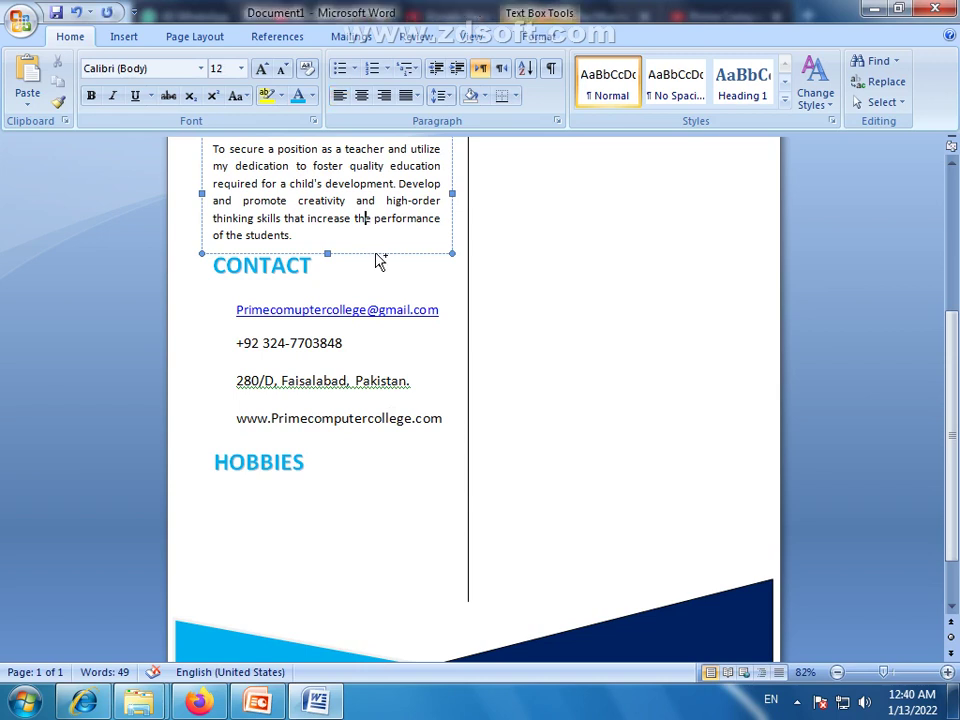
{"action": "left_click", "coordinate": [381, 388]}
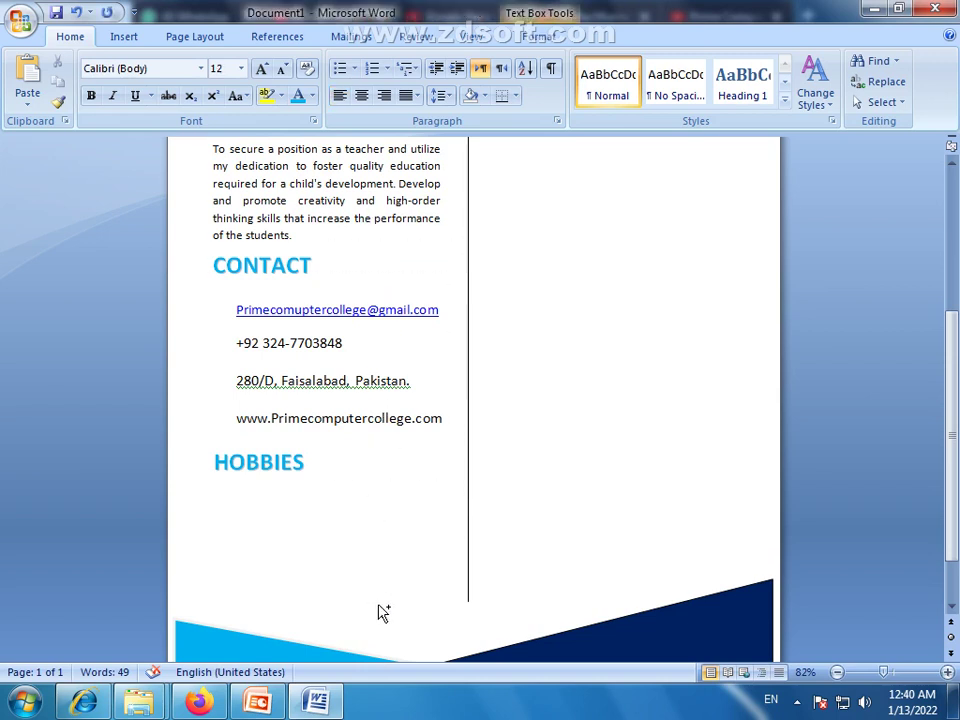
Paste a copy of the Objective box under HOBBIES and replace its text with Reading–Photography and Music–Writing rows
{"action": "type", "text": "To secure a position as a teacher and utilize my dedication to foster quality education required for a child's development. Develop and promote creativity and high-order thinking skills that increase the performance of the students."}
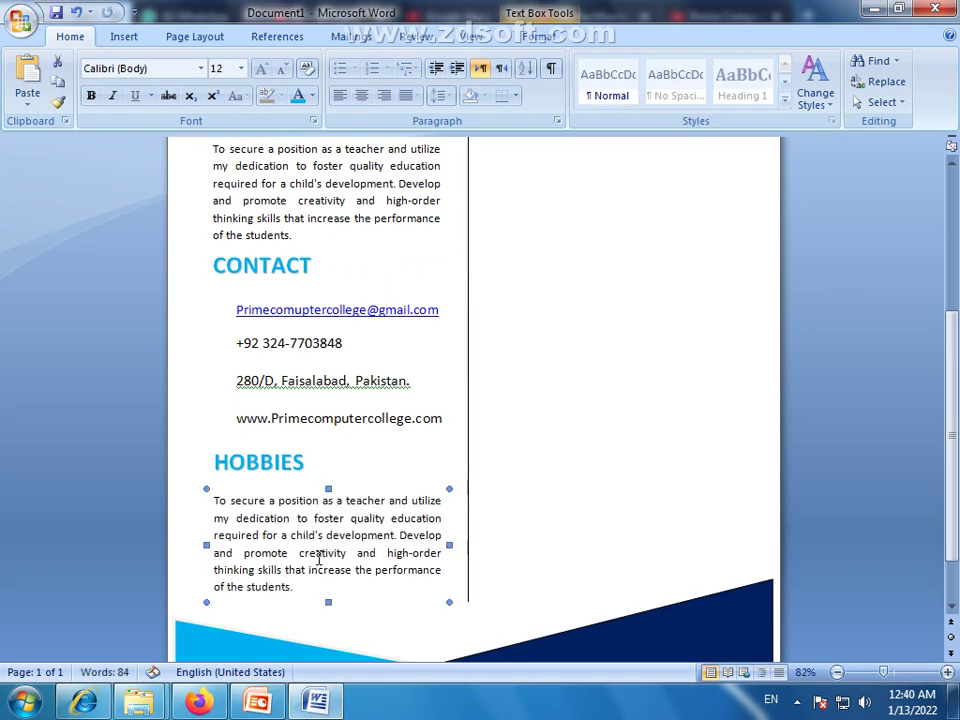
{"action": "left_click_drag", "start_coordinate": [306, 583], "coordinate": [213, 502]}
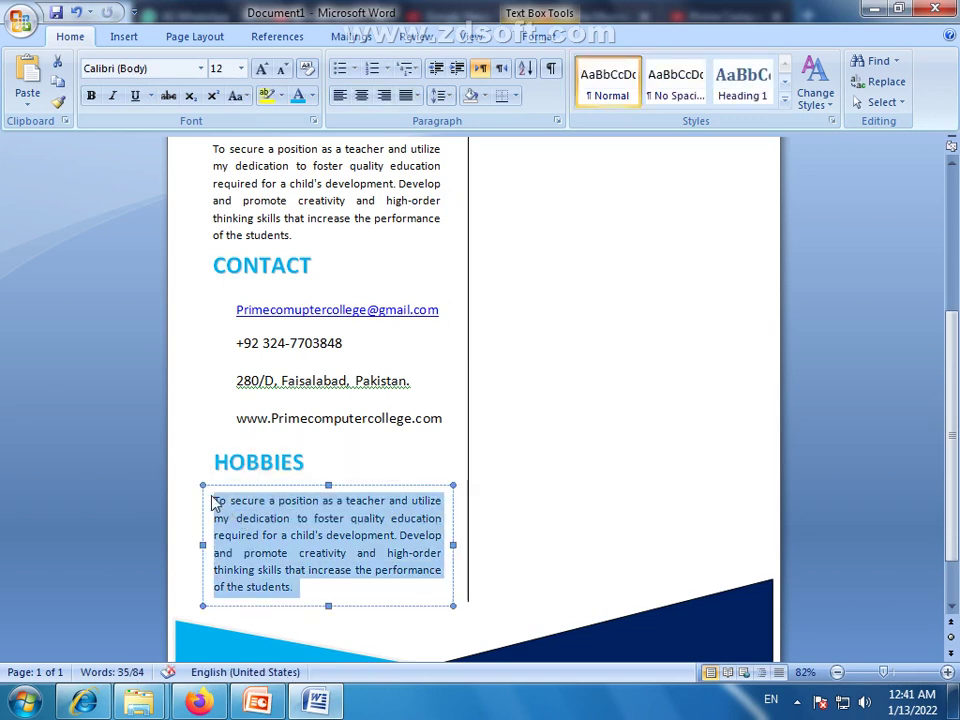
{"action": "type", "text": "a"}
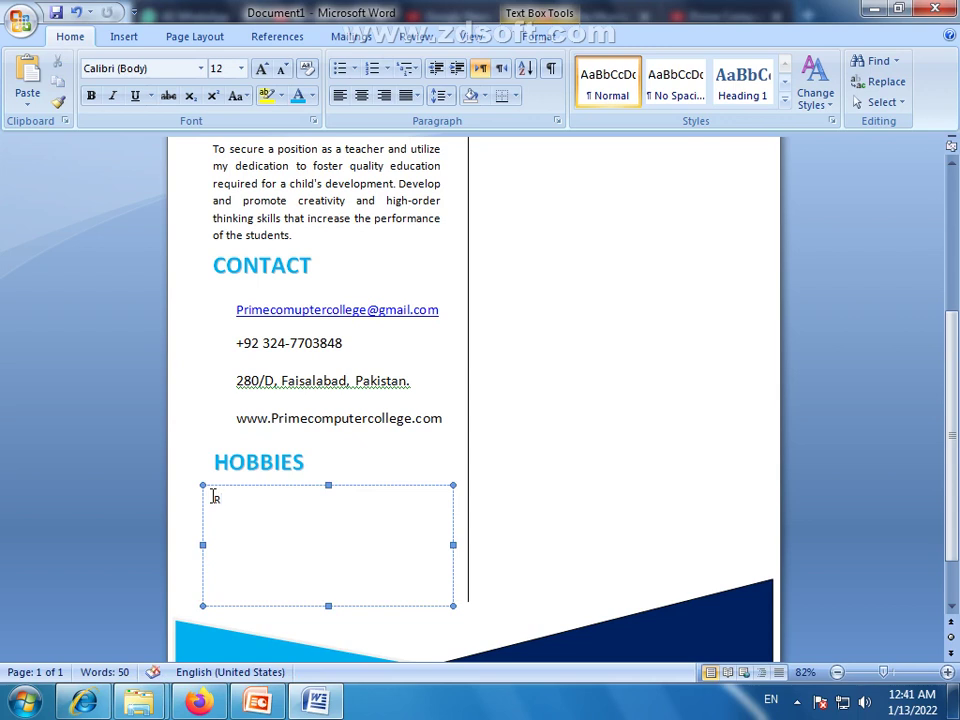
{"action": "type", "text": "eading"}
{"action": "key", "text": "Tab"}
{"action": "type", "text": "Photography"}
{"action": "key", "text": "Return"}
{"action": "type", "text": "Music"}
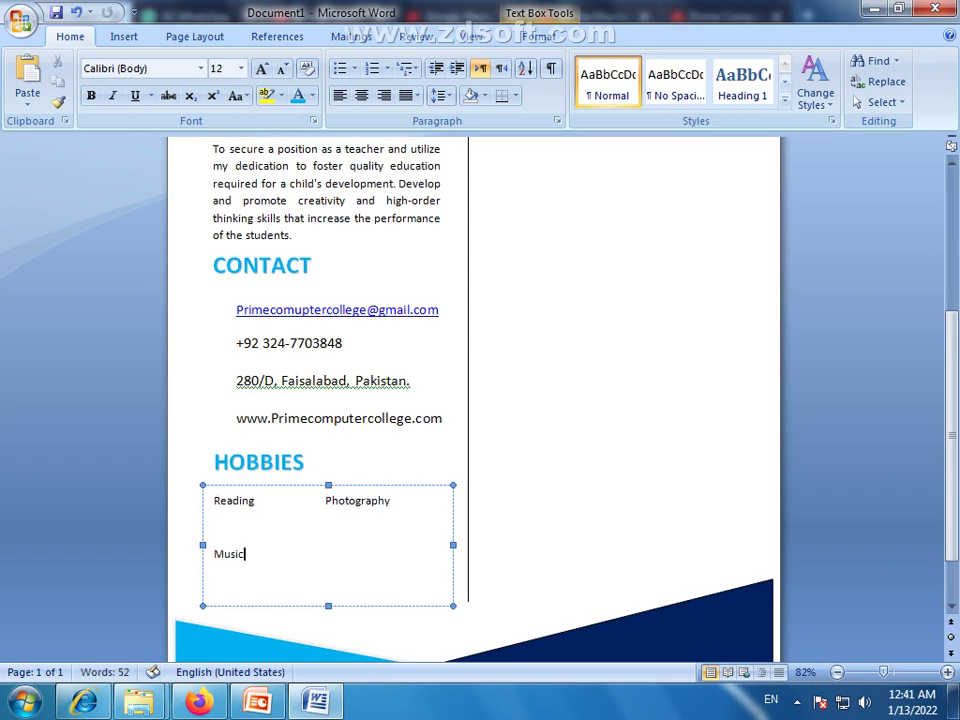
{"action": "key", "text": "Tab"}
{"action": "type", "text": "Writing"}
Grow the hobby words twice to size 16
{"action": "left_click_drag", "start_coordinate": [377, 568], "coordinate": [227, 506]}
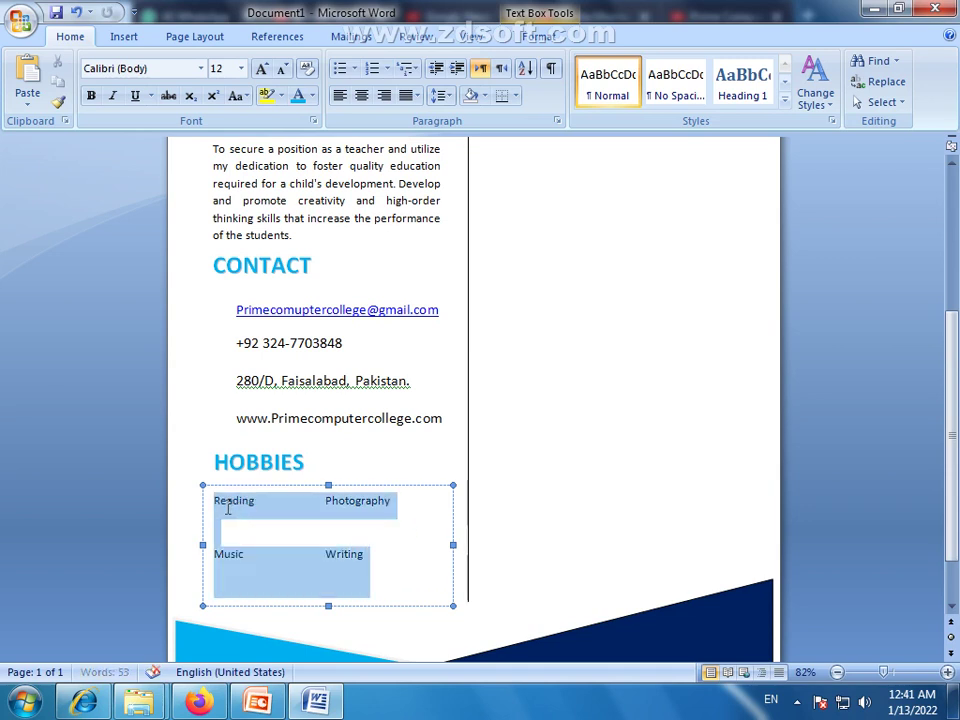
{"action": "left_click", "coordinate": [261, 68]}
{"action": "left_click", "coordinate": [261, 68]}
{"action": "left_click", "coordinate": [291, 530]}
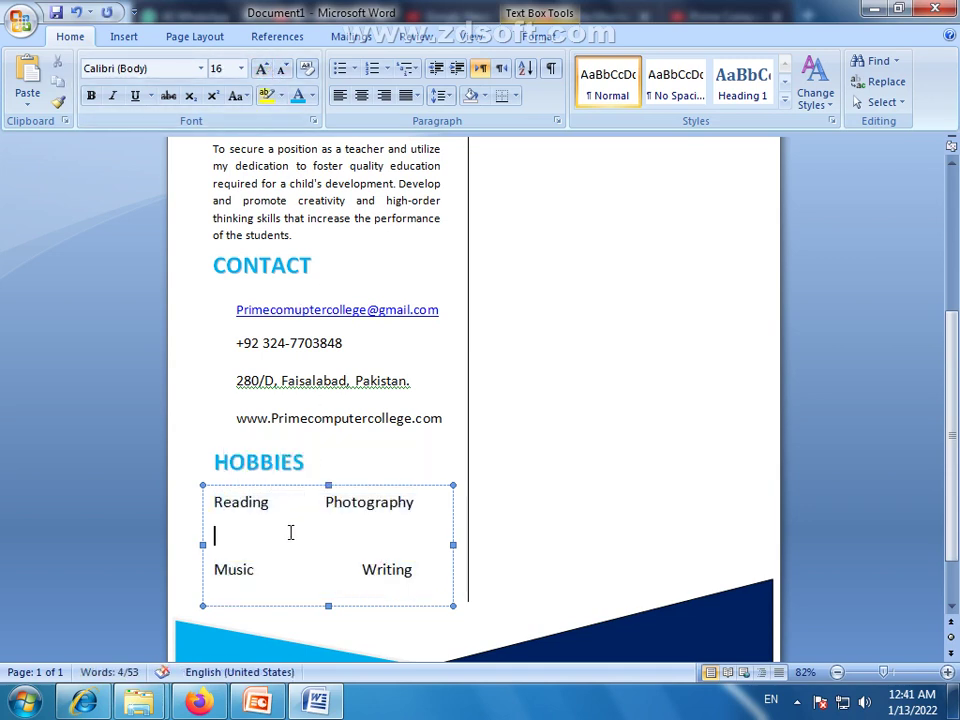
Delete the extra tab before Writing, briefly moving Photography to its own line and back
{"action": "left_click", "coordinate": [316, 503]}
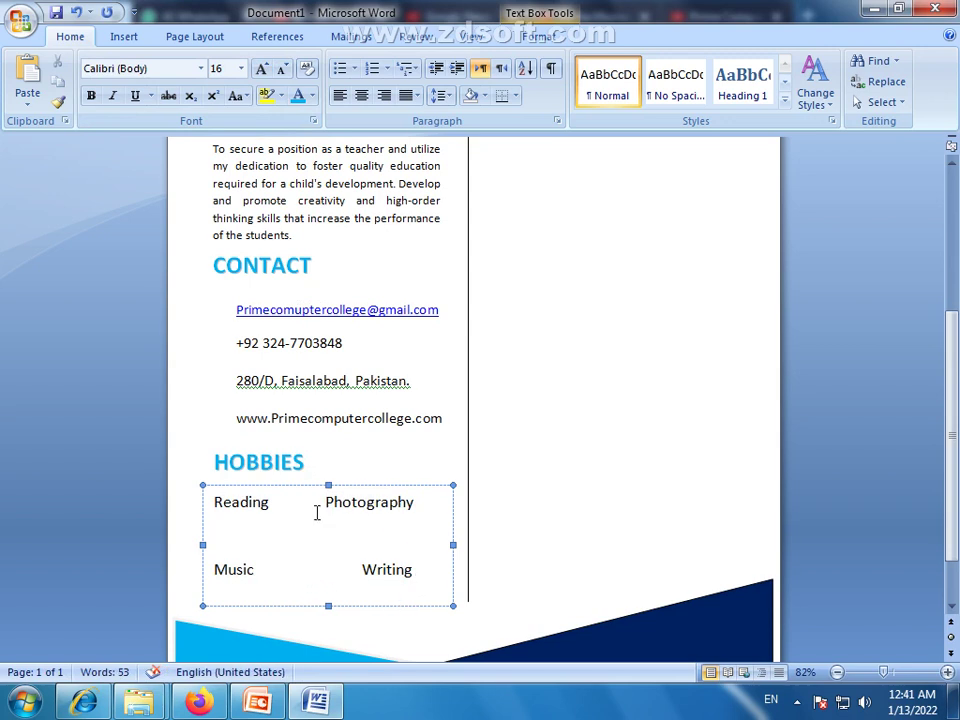
{"action": "left_click", "coordinate": [366, 572]}
{"action": "key", "text": "BackSpace"}
{"action": "key", "text": "BackSpace"}
{"action": "key", "text": "BackSpace"}
{"action": "key", "text": "BackSpace"}
{"action": "key", "text": "BackSpace"}
{"action": "key", "text": "BackSpace"}
{"action": "key", "text": "BackSpace"}
{"action": "key", "text": "BackSpace"}
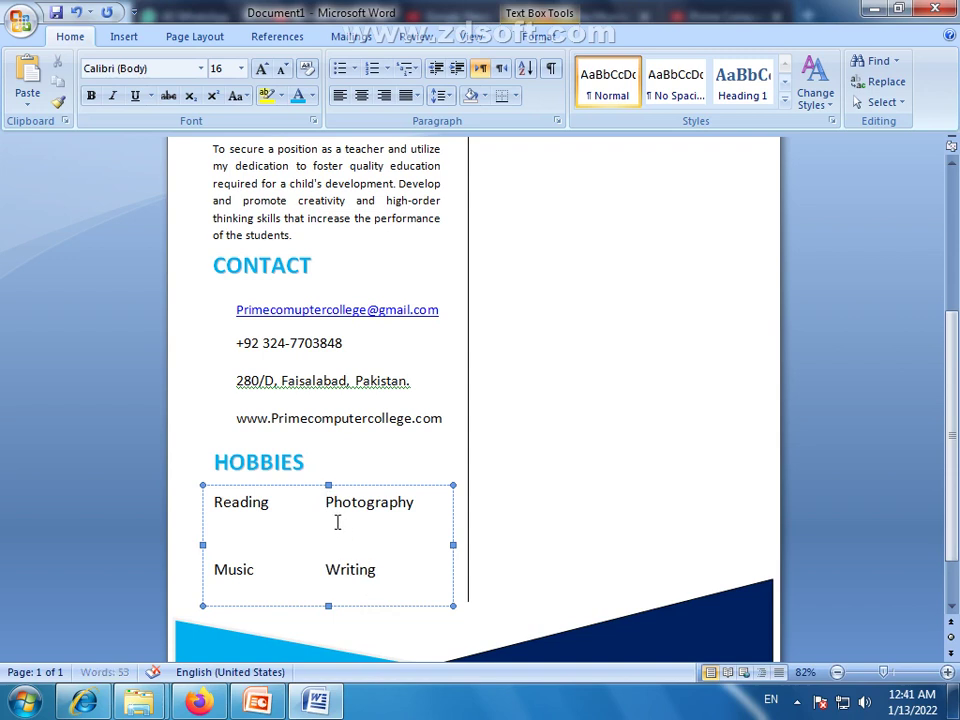
{"action": "left_click", "coordinate": [328, 503]}
{"action": "key", "text": "Return"}
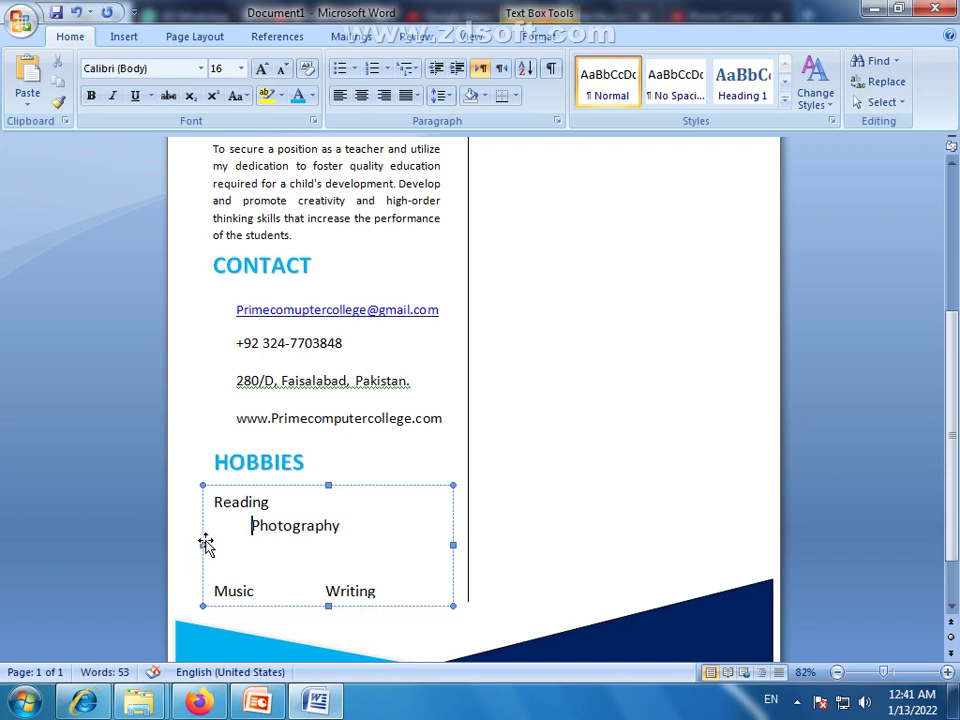
{"action": "left_click", "coordinate": [330, 503]}
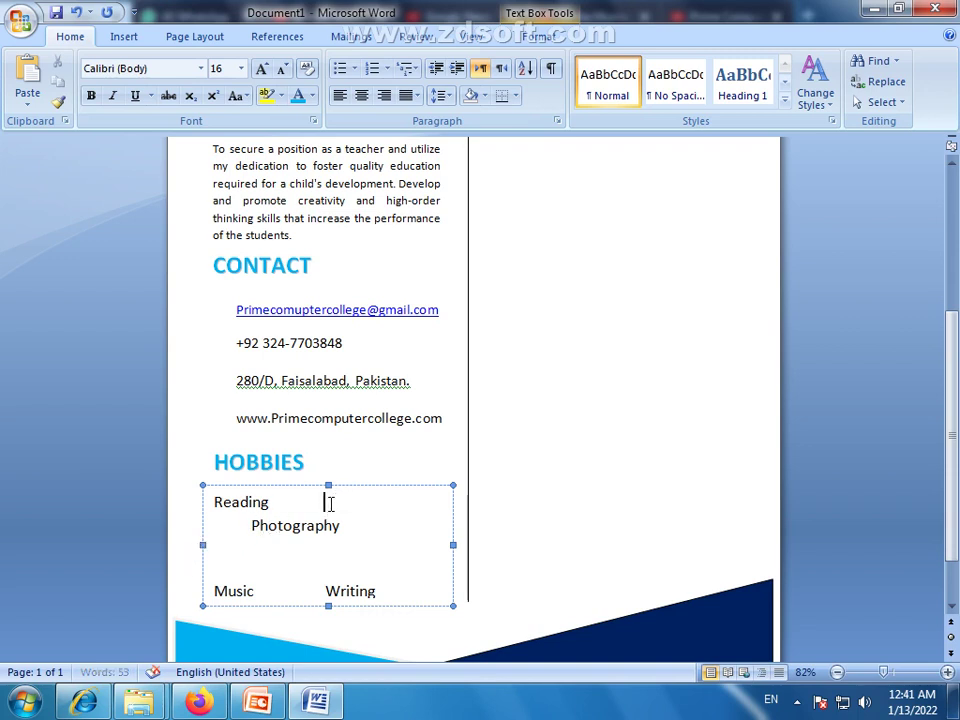
{"action": "key", "text": "Delete"}
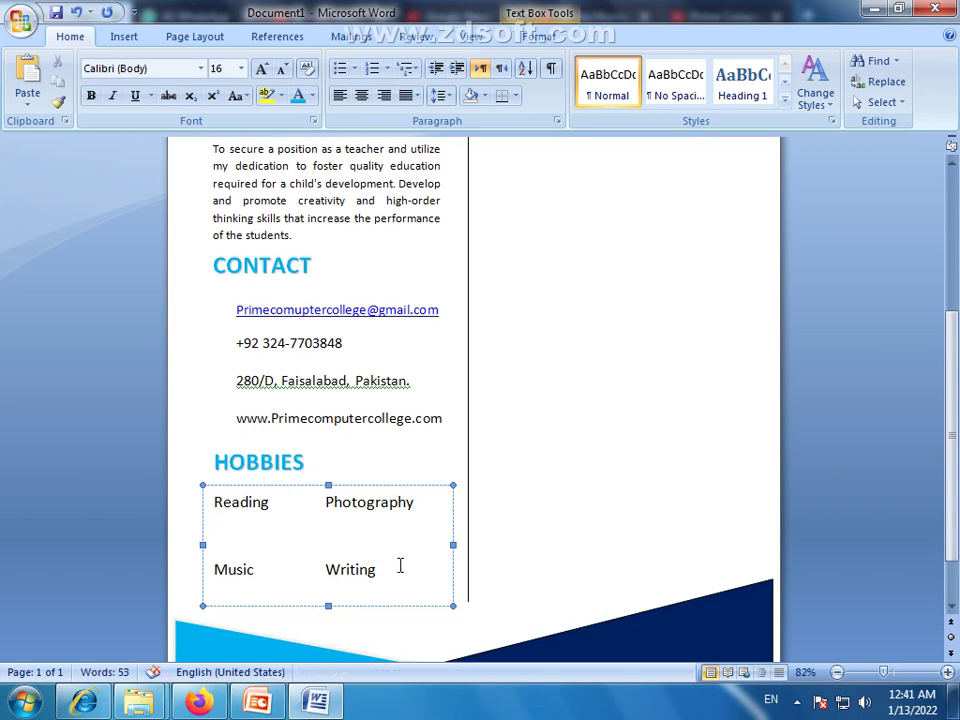
Narrow the hobbies box and nudge it to the right
{"action": "left_click", "coordinate": [384, 606]}
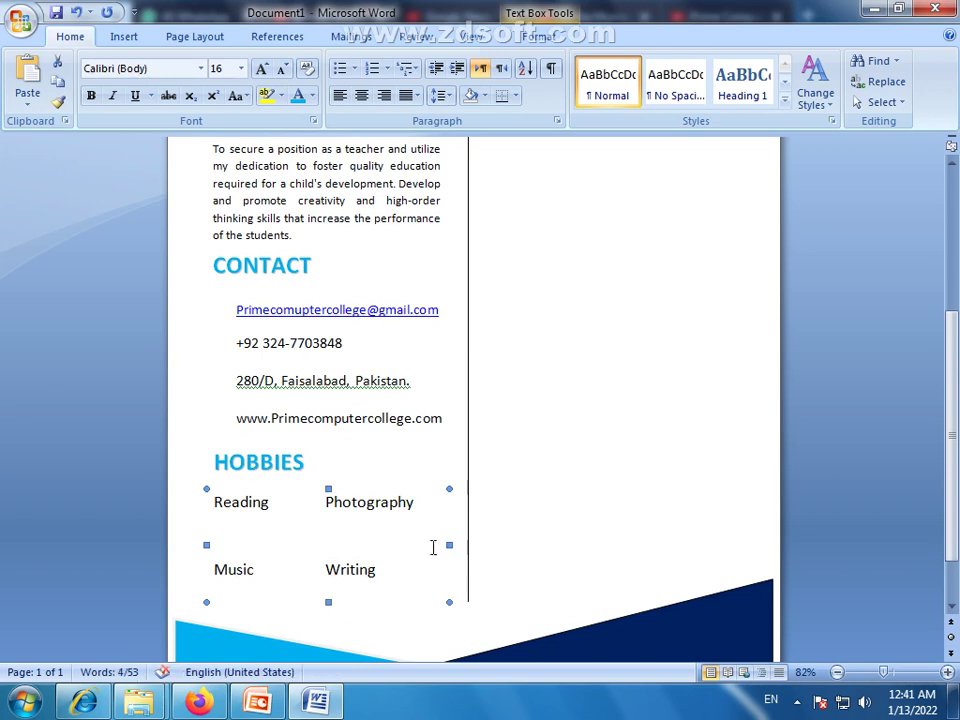
{"action": "left_click_drag", "start_coordinate": [447, 544], "coordinate": [426, 542]}
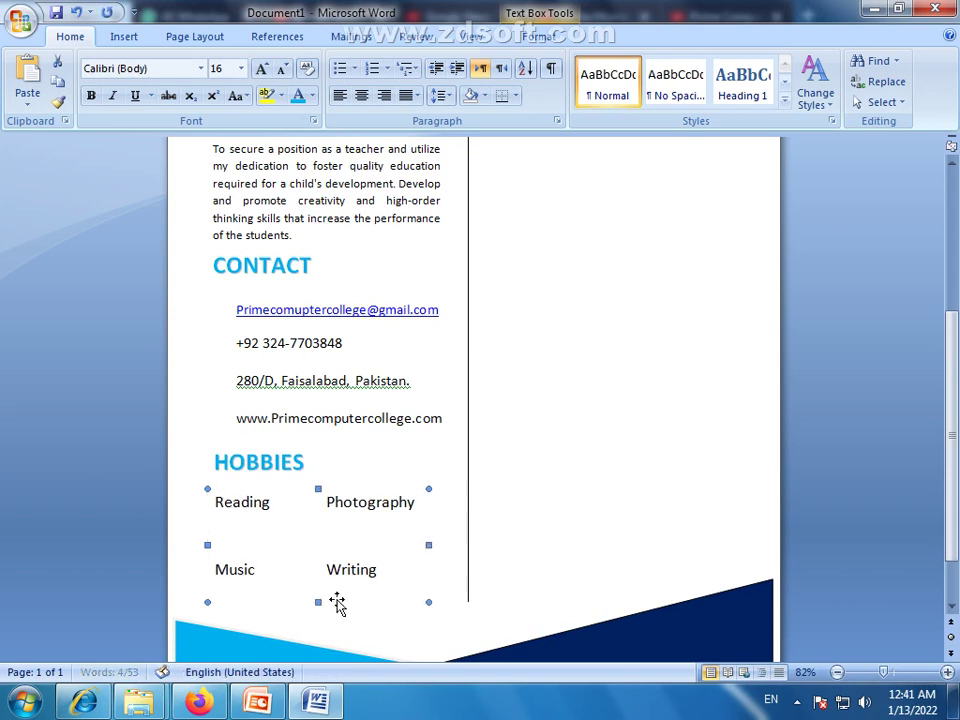
{"action": "key", "text": "Right"}
{"action": "key", "text": "Right"}
{"action": "key", "text": "Right"}
{"action": "key", "text": "Right"}
{"action": "key", "text": "Right"}
{"action": "key", "text": "Right"}
{"action": "key", "text": "Right"}
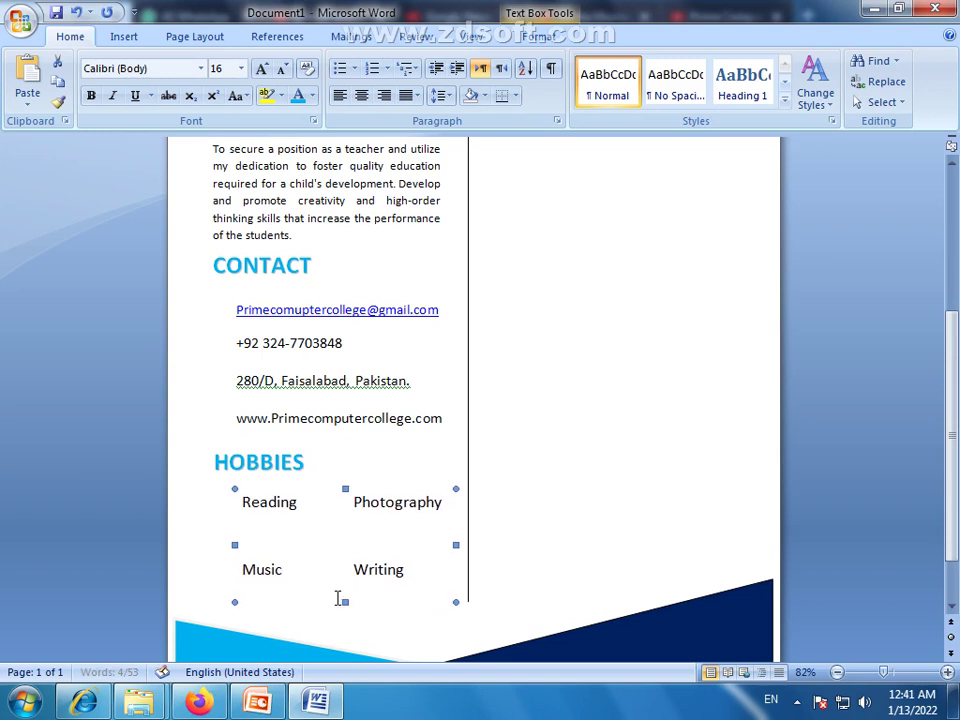
{"action": "key", "text": "Right"}
{"action": "key", "text": "Right"}
{"action": "key", "text": "Right"}
{"action": "key", "text": "Right"}
{"action": "key", "text": "Right"}
{"action": "key", "text": "Right"}
{"action": "key", "text": "Right"}
{"action": "key", "text": "Right"}
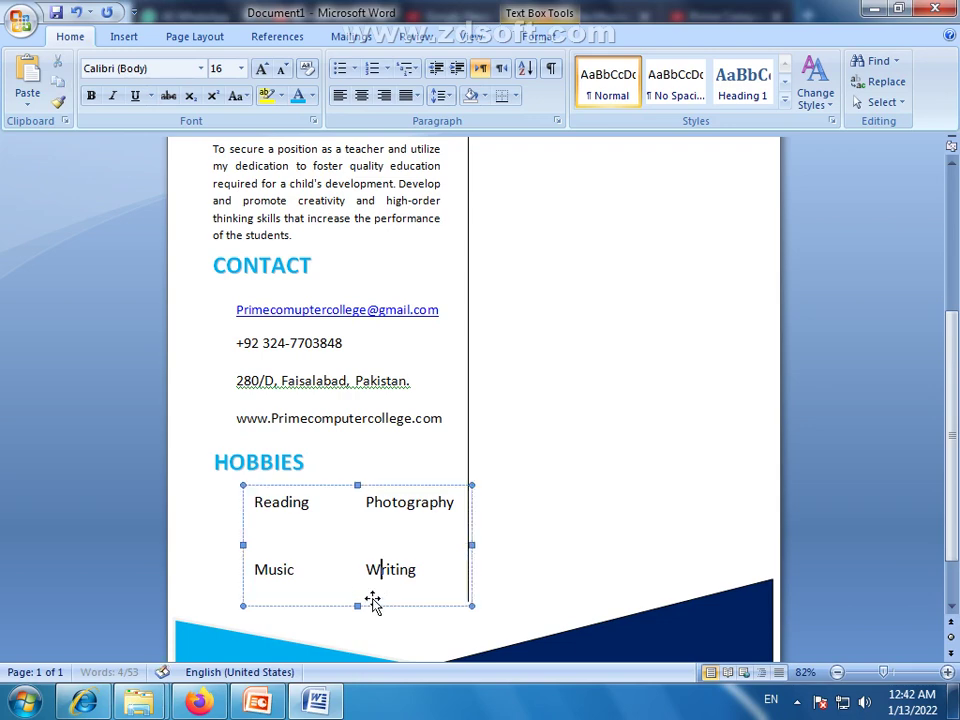
Give the hobbies box No Fill and nudge it back slightly left
{"action": "double_click", "coordinate": [369, 602]}
{"action": "left_click", "coordinate": [404, 62]}
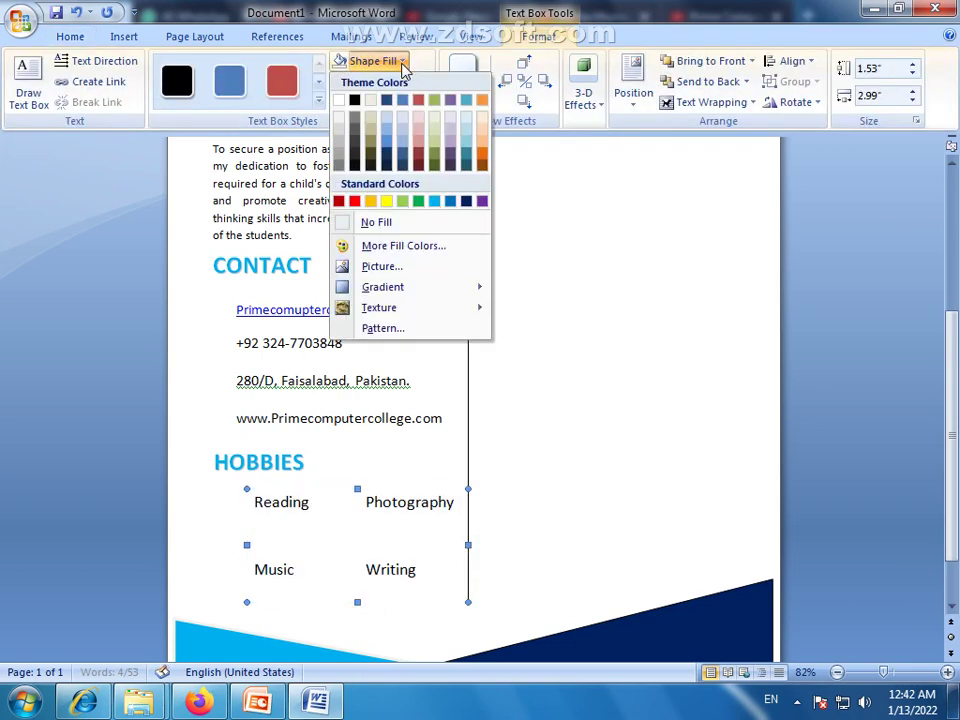
{"action": "left_click", "coordinate": [354, 222]}
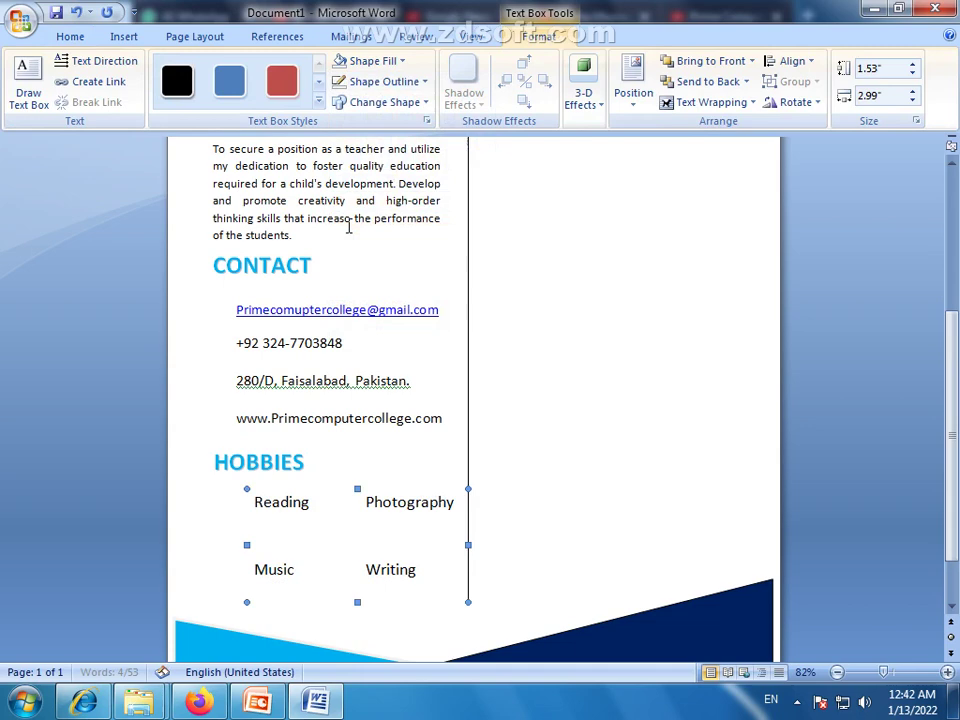
{"action": "left_click", "coordinate": [553, 535]}
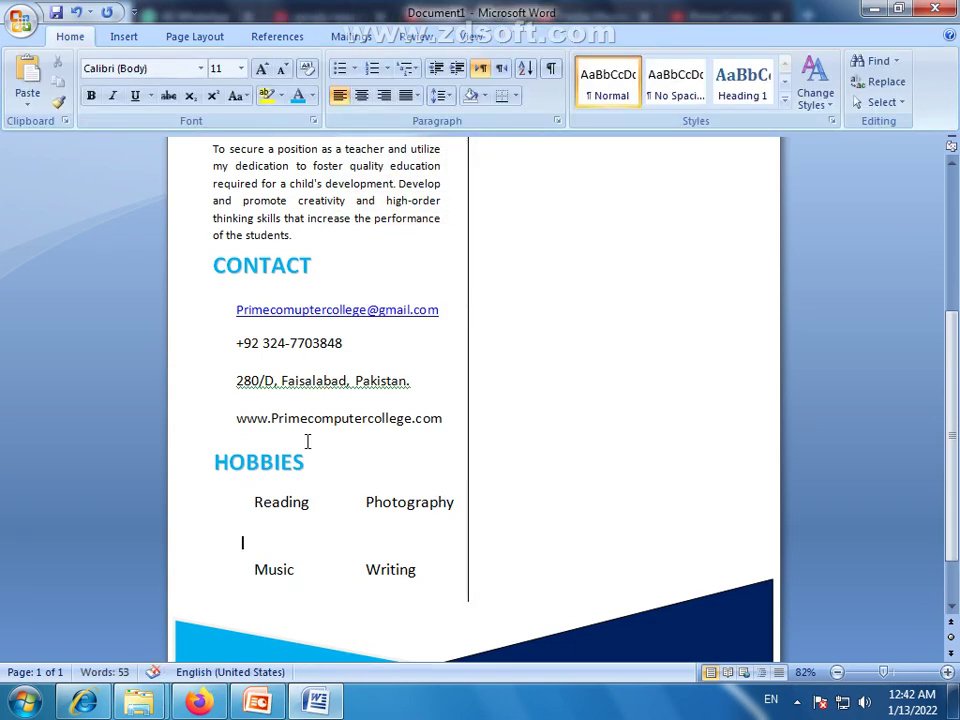
{"action": "left_click", "coordinate": [287, 490]}
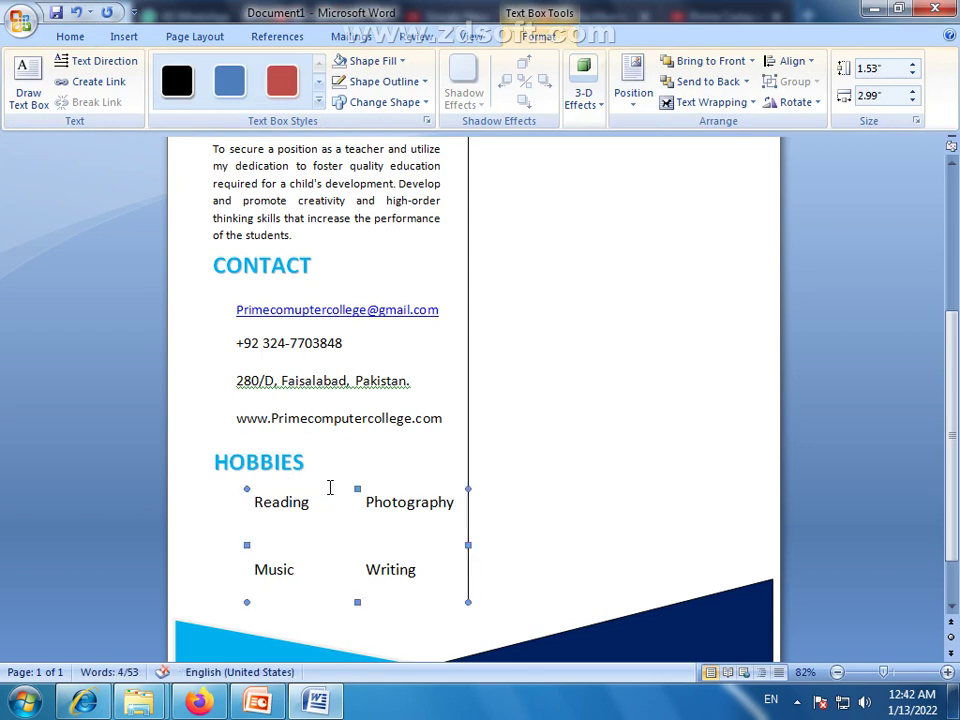
{"action": "key", "text": "Left"}
{"action": "key", "text": "Left"}
{"action": "key", "text": "Left"}
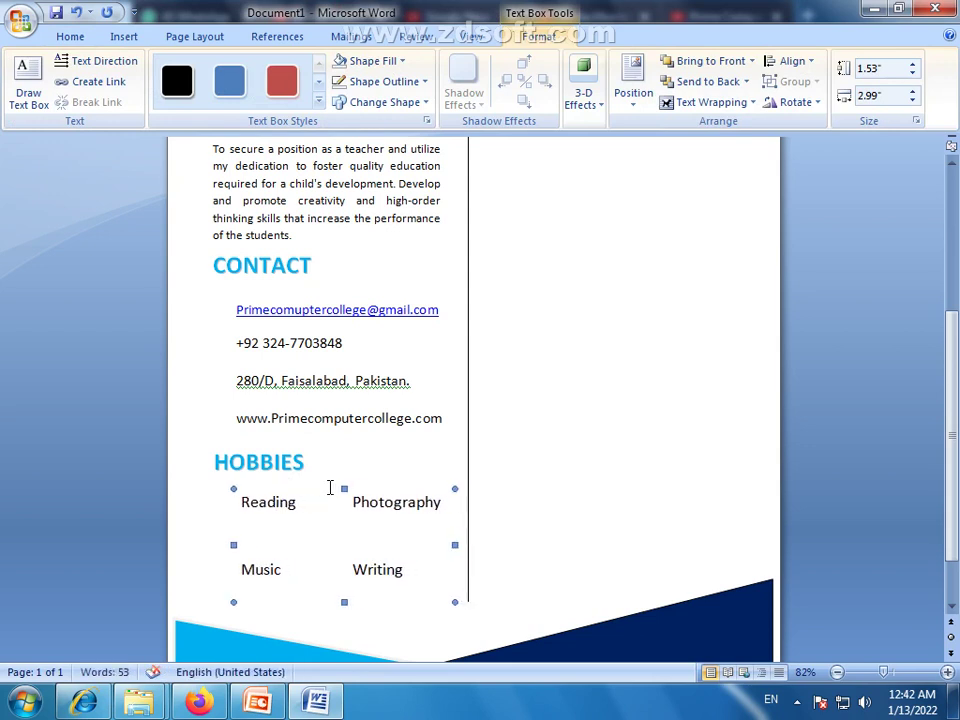
{"action": "left_click", "coordinate": [510, 591]}
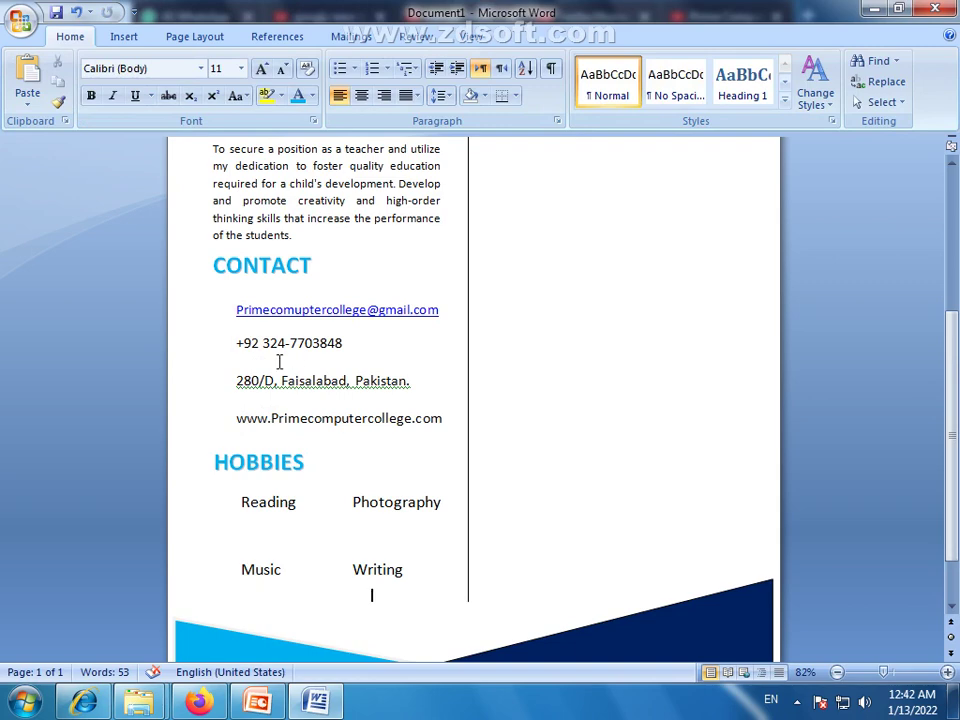
{"action": "scroll", "coordinate": [502, 432], "scroll_direction": "up", "scroll_amount": 2}
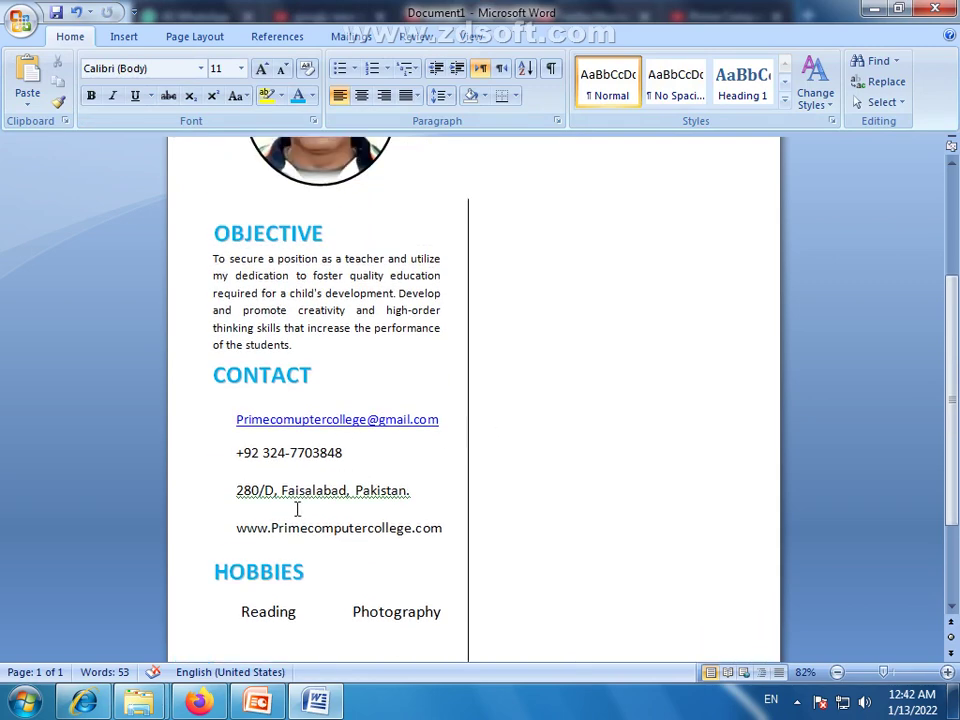
{"action": "scroll", "coordinate": [297, 510], "scroll_direction": "down", "scroll_amount": 2}
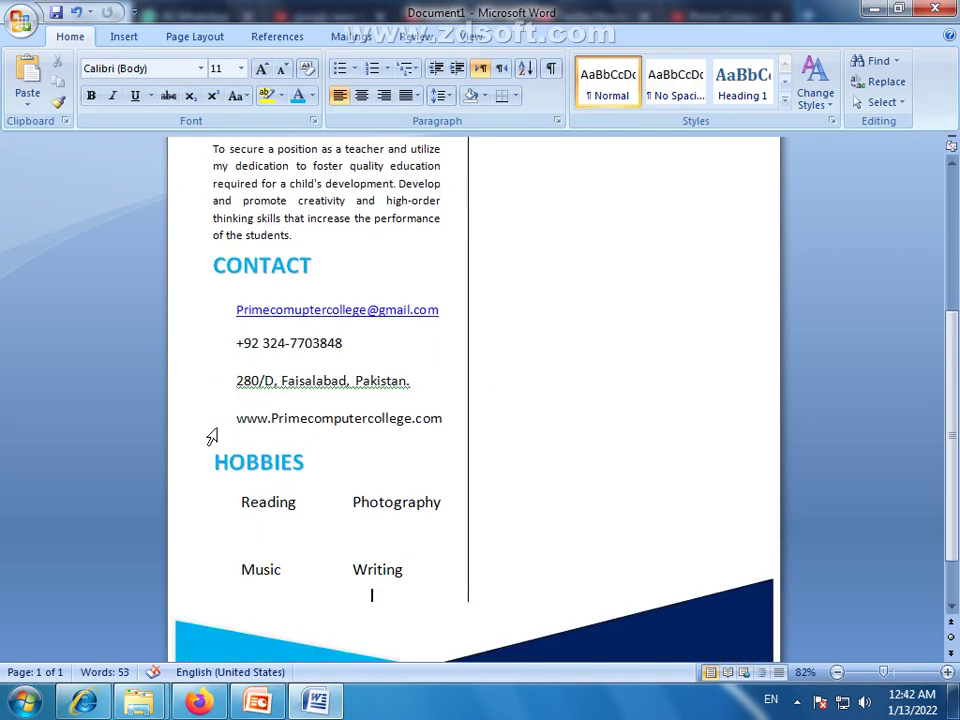
{"action": "scroll", "coordinate": [272, 426], "scroll_direction": "down", "scroll_amount": 2}
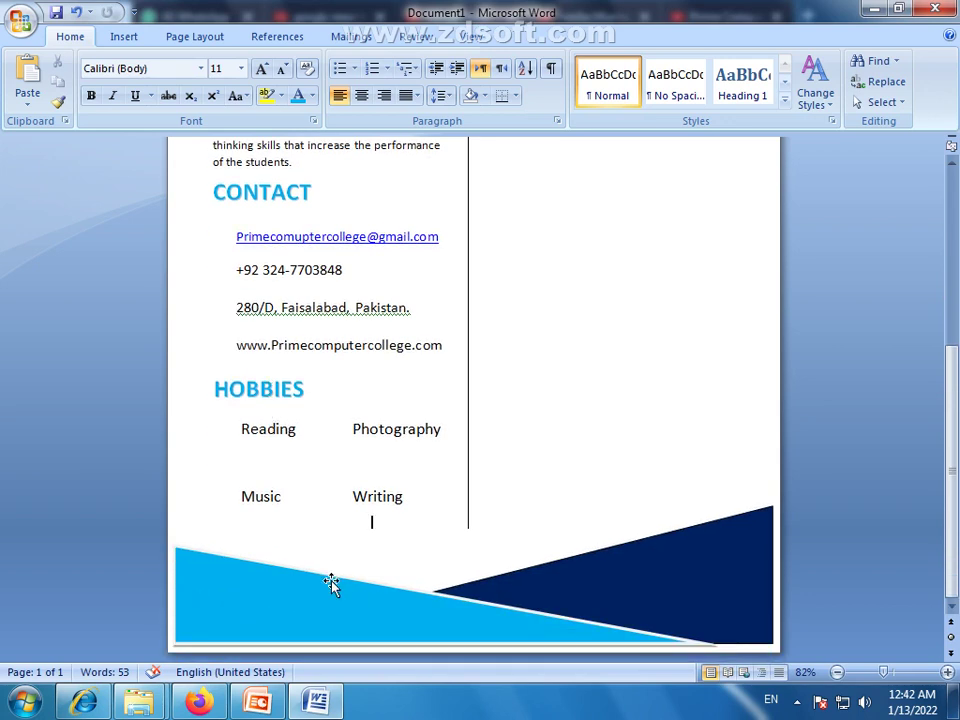
{"action": "left_click", "coordinate": [391, 617]}
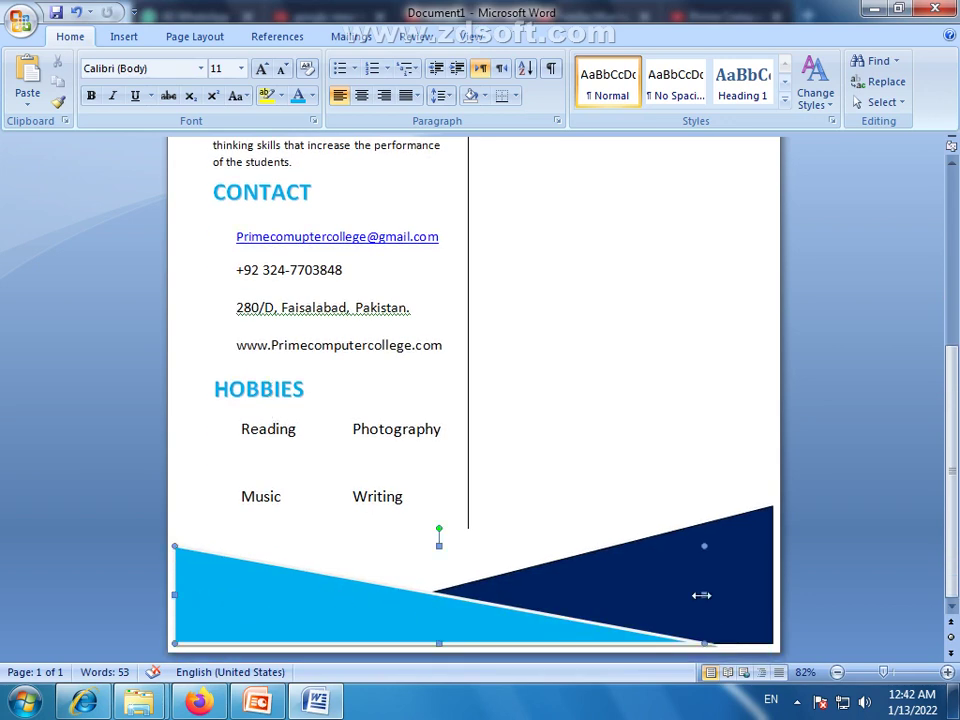
{"action": "left_click_drag", "start_coordinate": [702, 594], "coordinate": [585, 594]}
{"action": "left_click", "coordinate": [634, 583]}
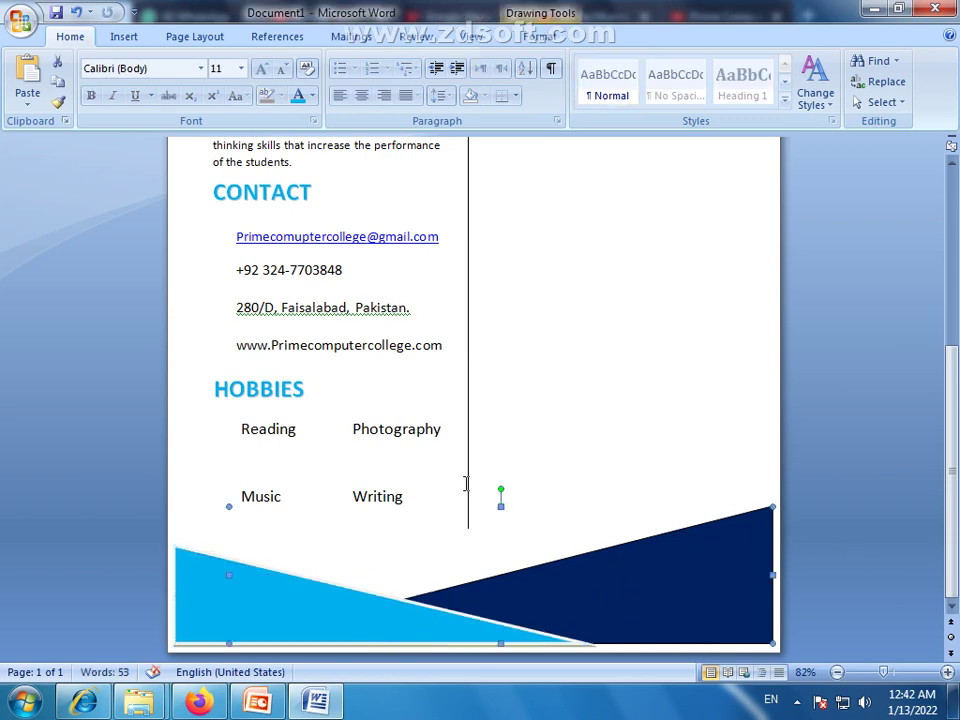
{"action": "left_click", "coordinate": [373, 521]}
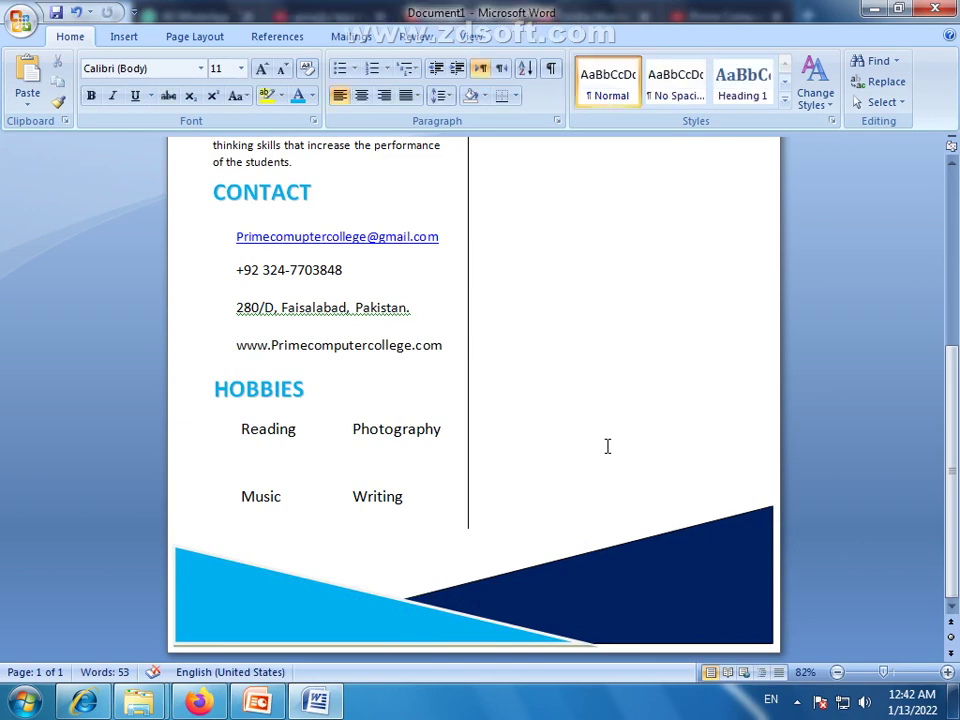
{"action": "scroll", "coordinate": [543, 390], "scroll_direction": "up", "scroll_amount": 4}
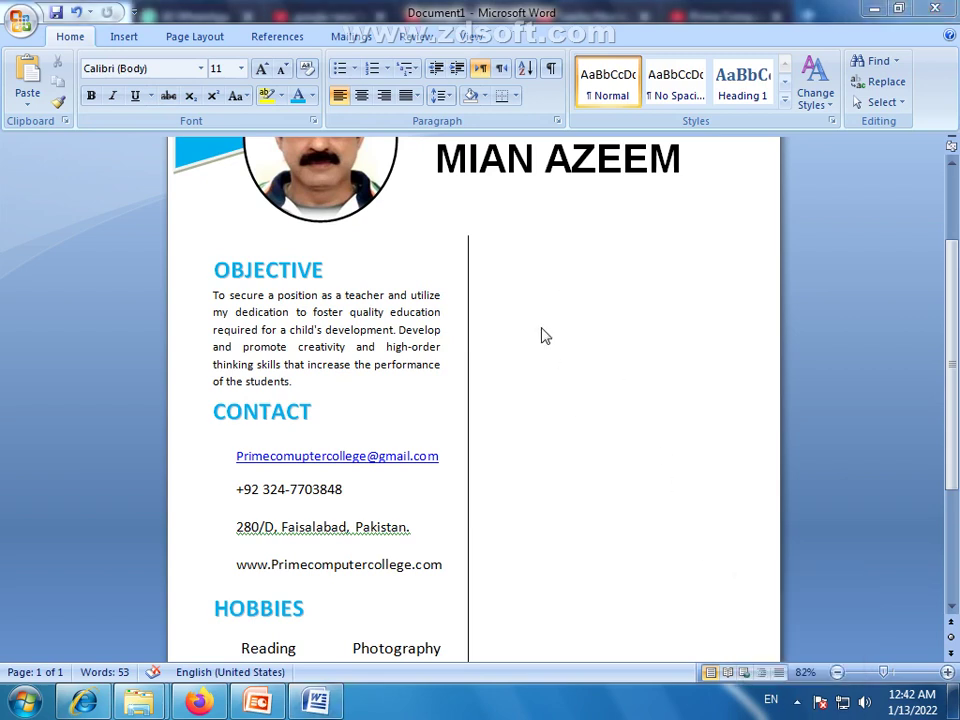
Copy the OBJECTIVE heading into the right column and retype it as EDUCATION
{"action": "left_click", "coordinate": [288, 266]}
{"action": "left_click_drag", "start_coordinate": [316, 255], "coordinate": [601, 267]}
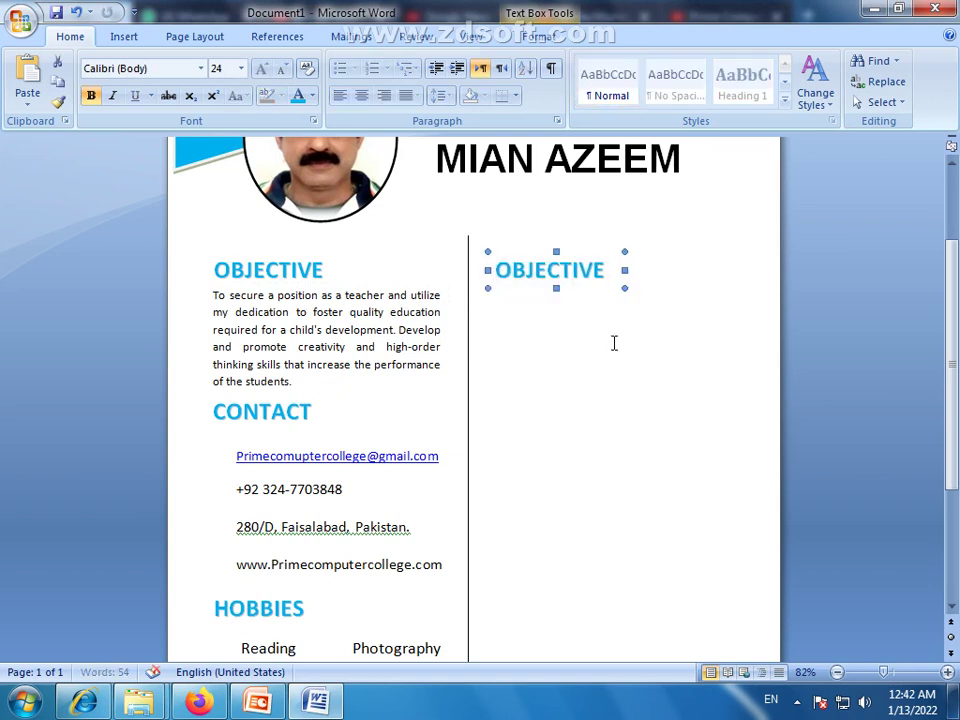
{"action": "key", "text": "Right"}
{"action": "key", "text": "Right"}
{"action": "key", "text": "Right"}
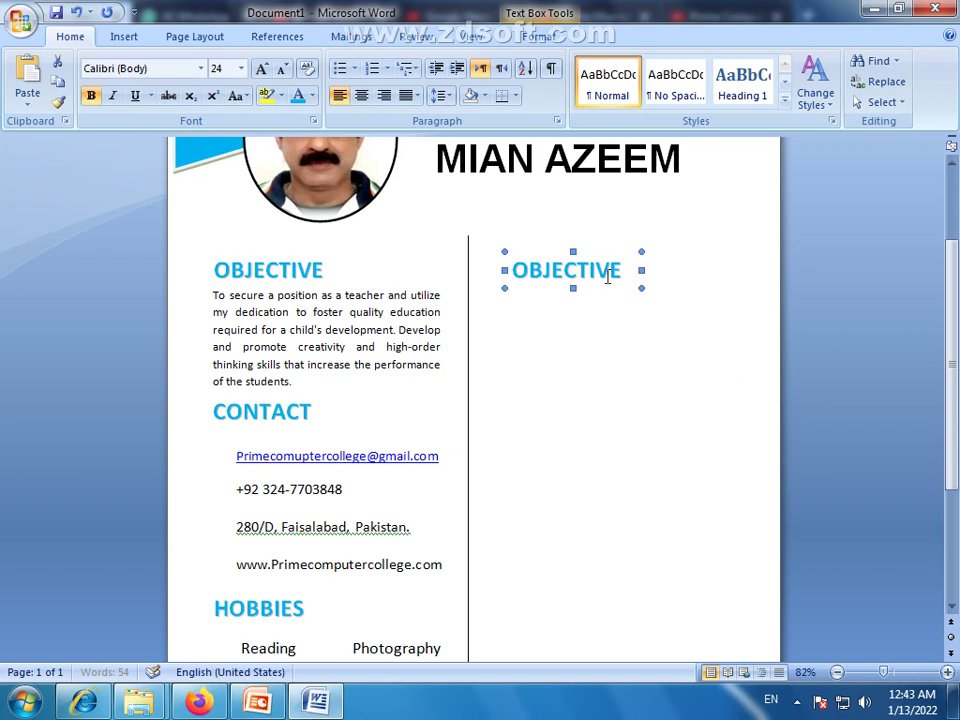
{"action": "double_click", "coordinate": [606, 278]}
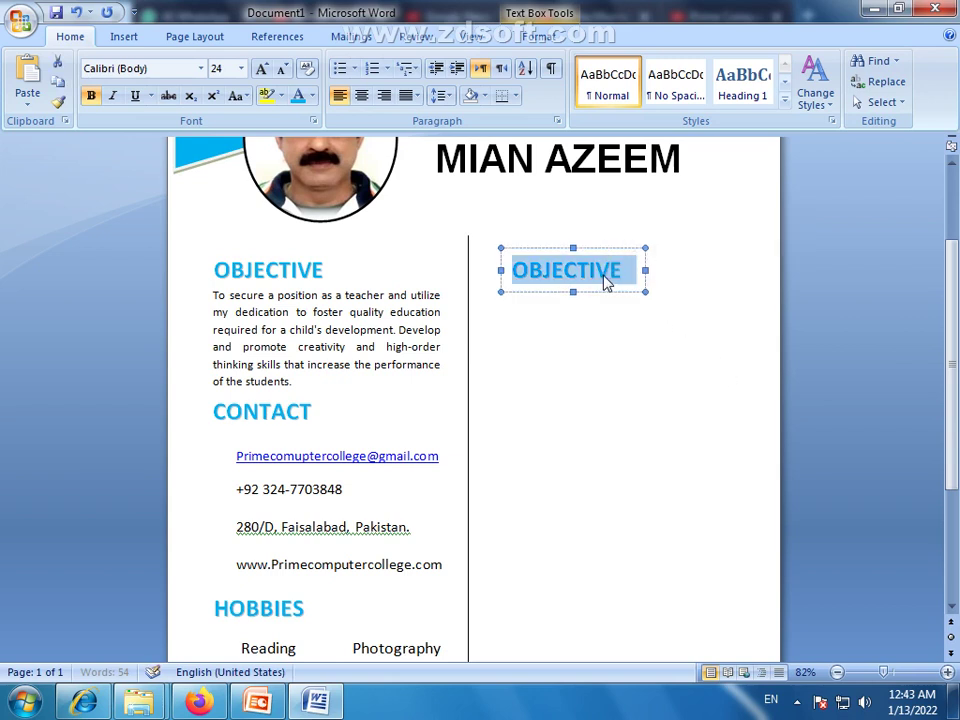
{"action": "type", "text": "EDUCATIO"}
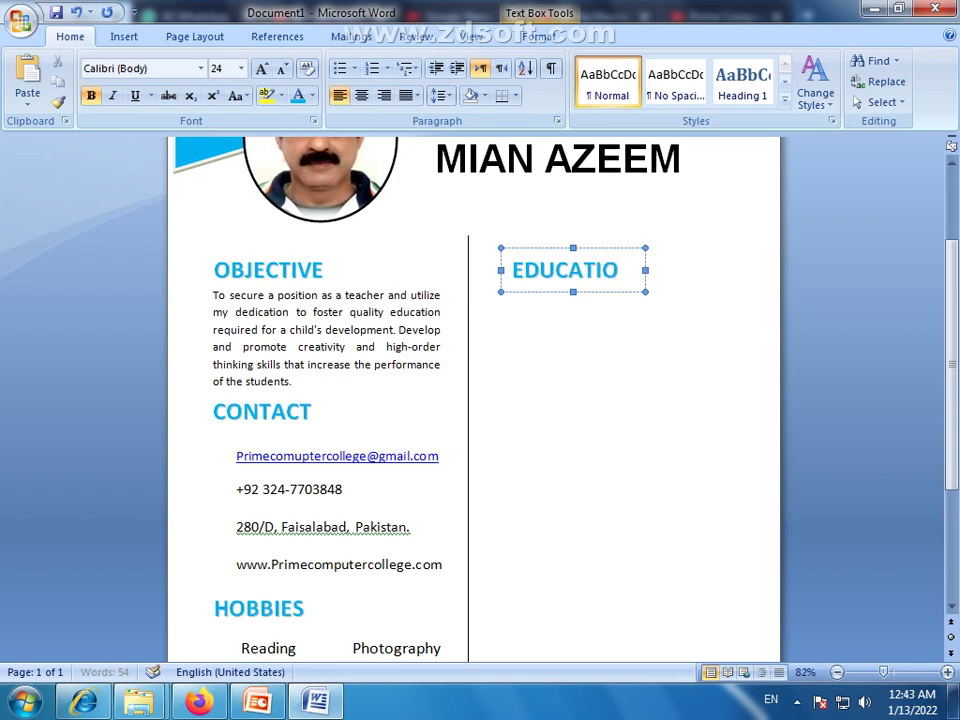
{"action": "type", "text": "N"}
{"action": "left_click", "coordinate": [658, 268]}
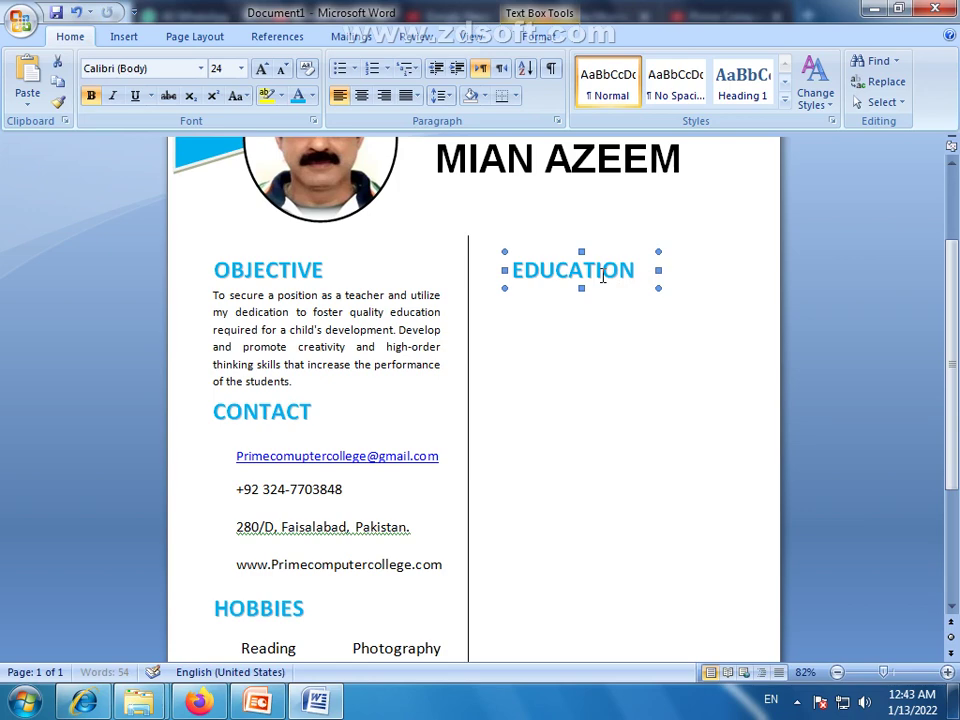
{"action": "left_click", "coordinate": [605, 277]}
Copy the EDUCATION heading further down and retype it as EXPERIENCE
{"action": "left_click", "coordinate": [618, 420]}
{"action": "left_click_drag", "start_coordinate": [618, 420], "coordinate": [604, 550]}
{"action": "scroll", "coordinate": [703, 502], "scroll_direction": "down", "scroll_amount": 2}
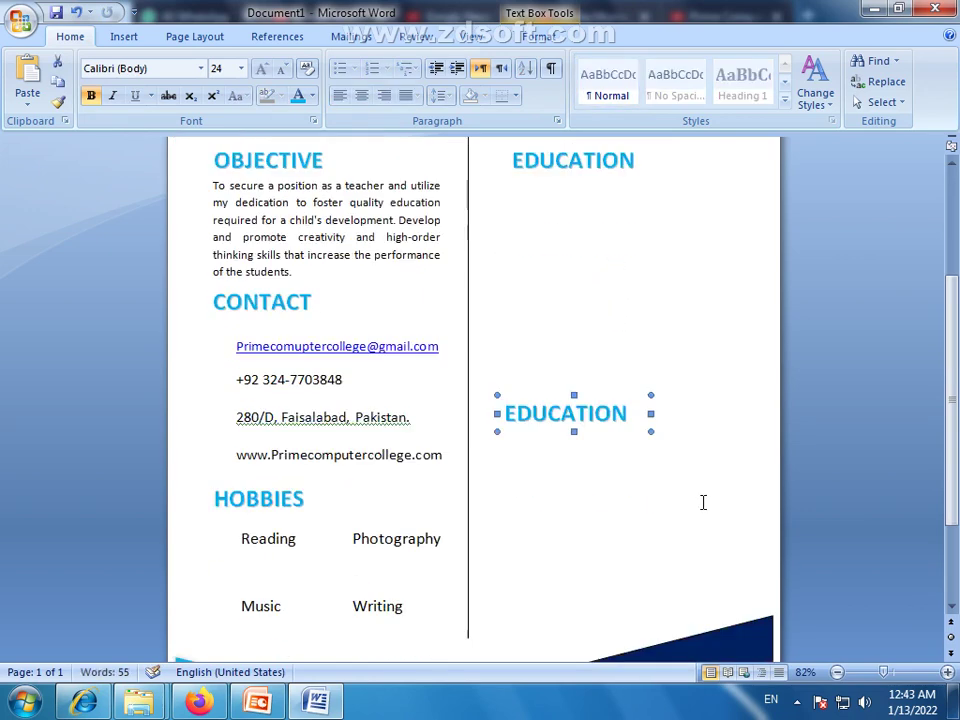
{"action": "scroll", "coordinate": [703, 502], "scroll_direction": "down", "scroll_amount": 1}
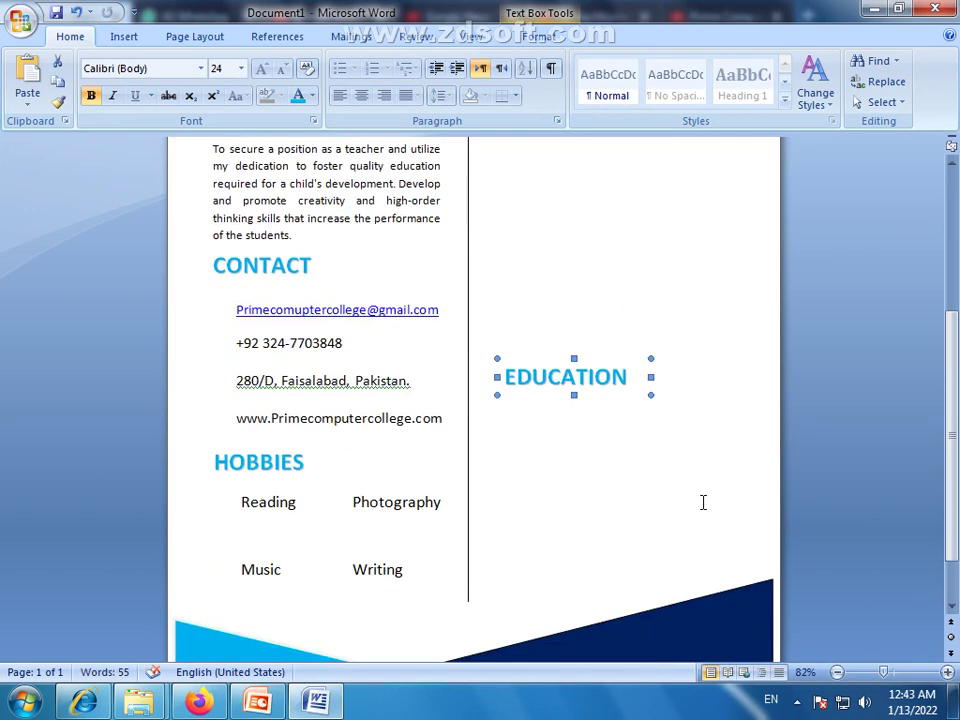
{"action": "double_click", "coordinate": [600, 384]}
{"action": "type", "text": "E"}
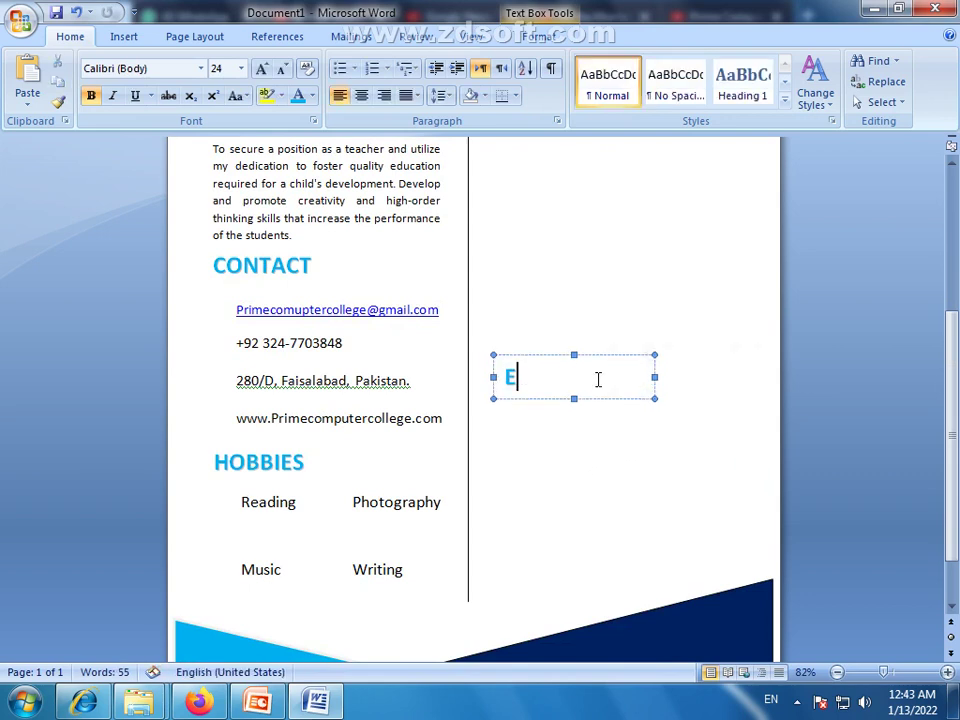
{"action": "type", "text": "XPERIENCE"}
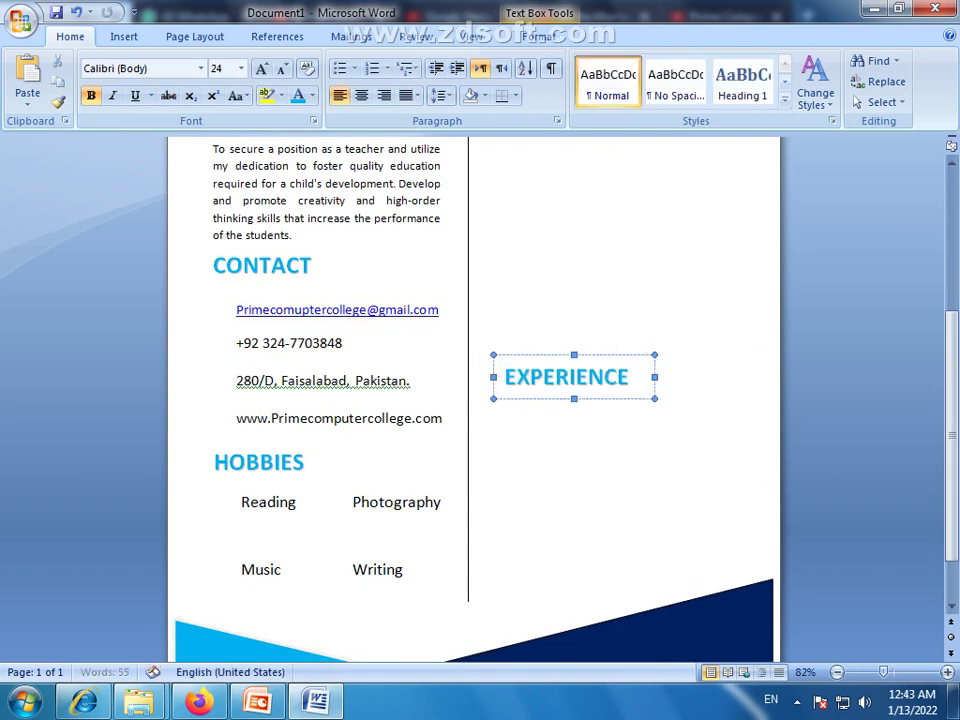
{"action": "left_click", "coordinate": [612, 454]}
Nudge the EXPERIENCE heading right to line up with EDUCATION
{"action": "scroll", "coordinate": [634, 445], "scroll_direction": "up", "scroll_amount": 1}
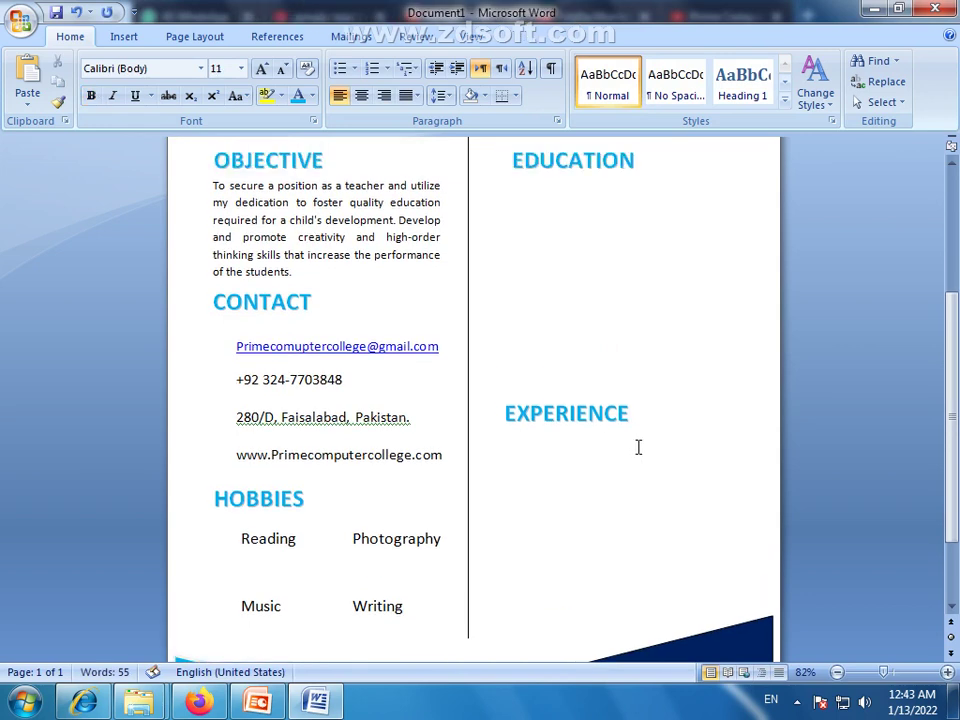
{"action": "left_click", "coordinate": [608, 421]}
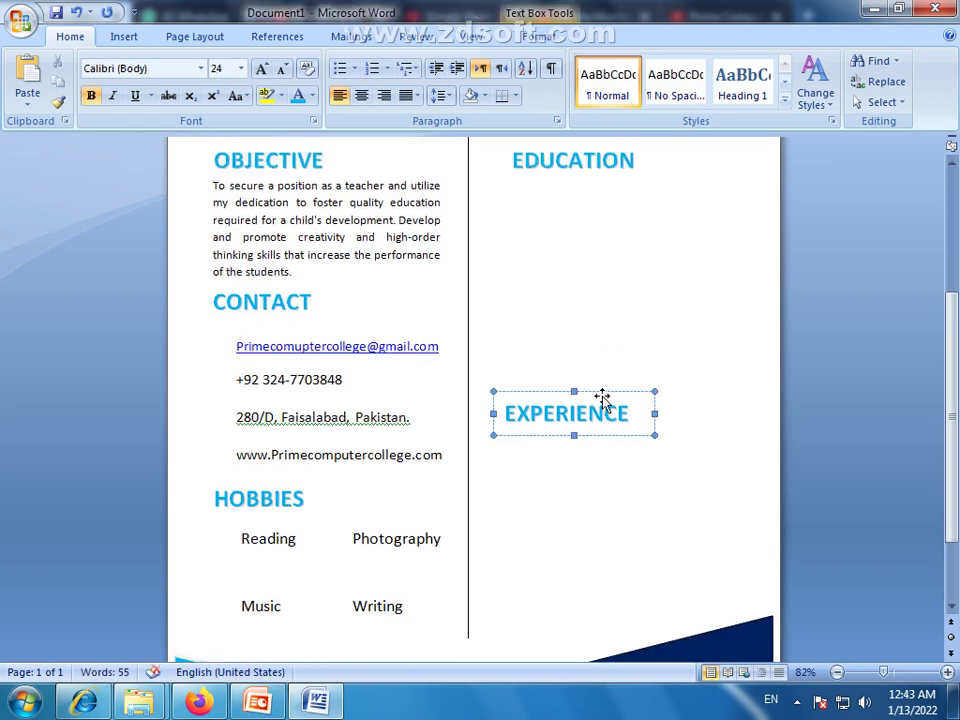
{"action": "left_click", "coordinate": [601, 435]}
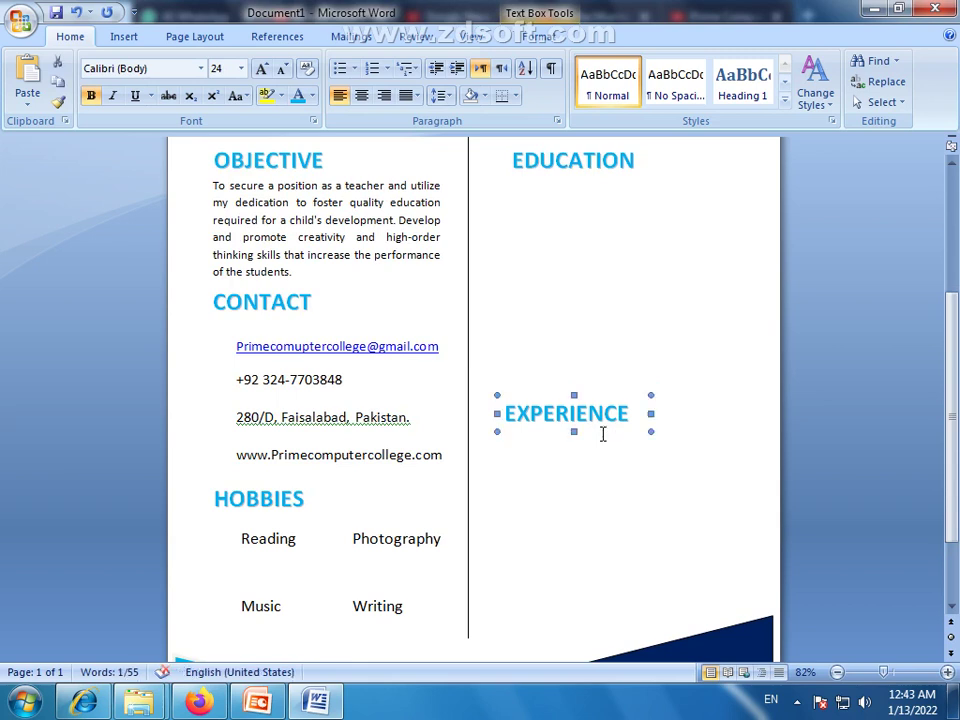
{"action": "key", "text": "Right"}
{"action": "key", "text": "Right"}
{"action": "key", "text": "Right"}
{"action": "key", "text": "Right"}
{"action": "key", "text": "Right"}
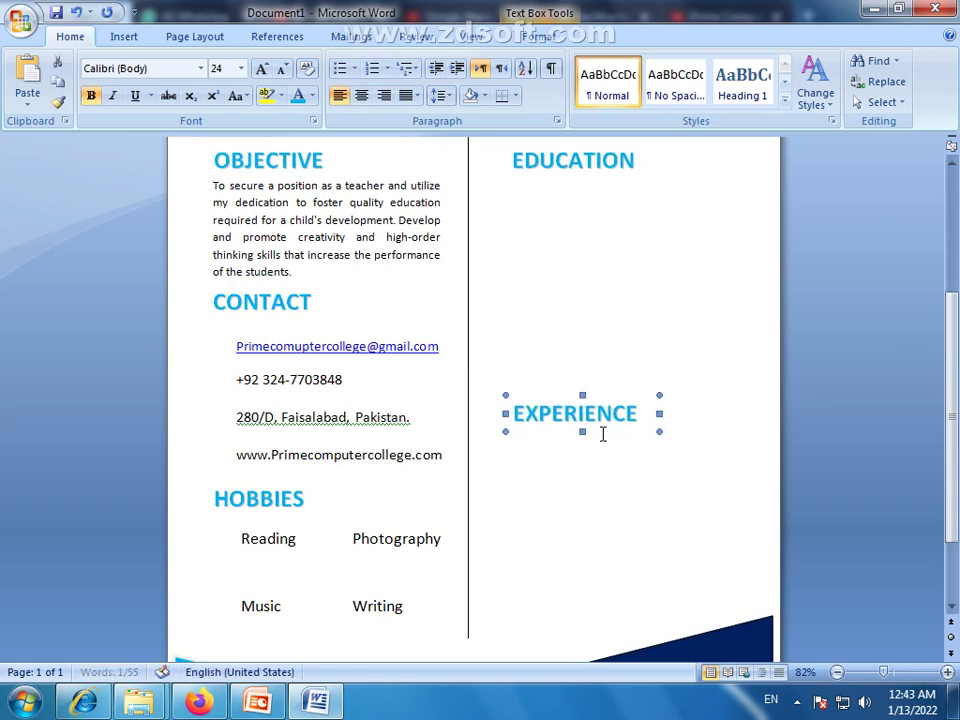
{"action": "key", "text": "Right"}
{"action": "key", "text": "Left"}
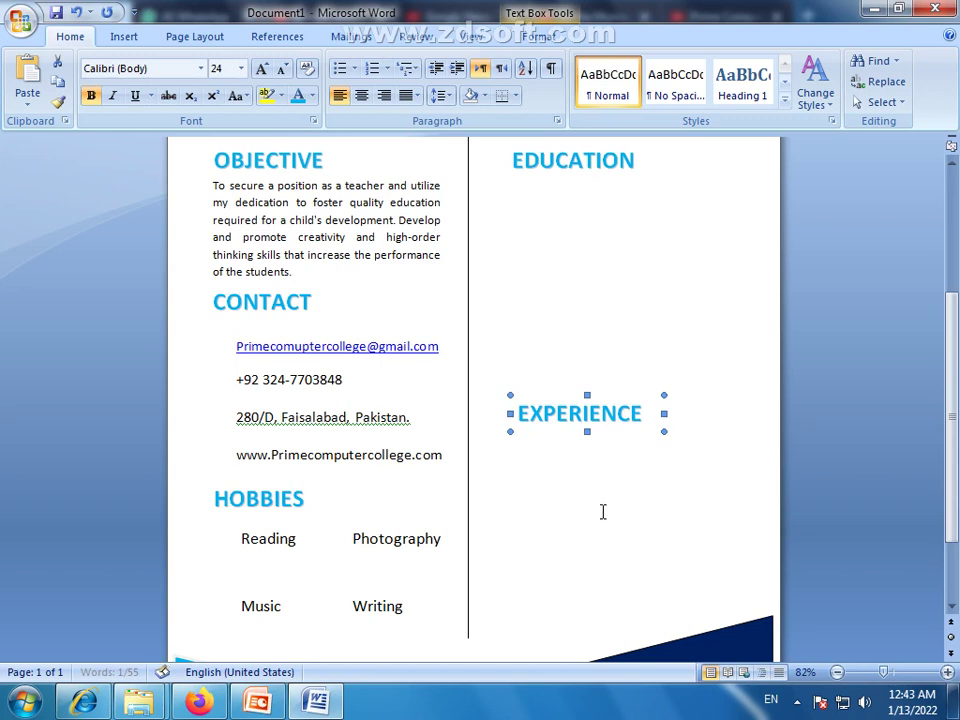
{"action": "left_click", "coordinate": [561, 521]}
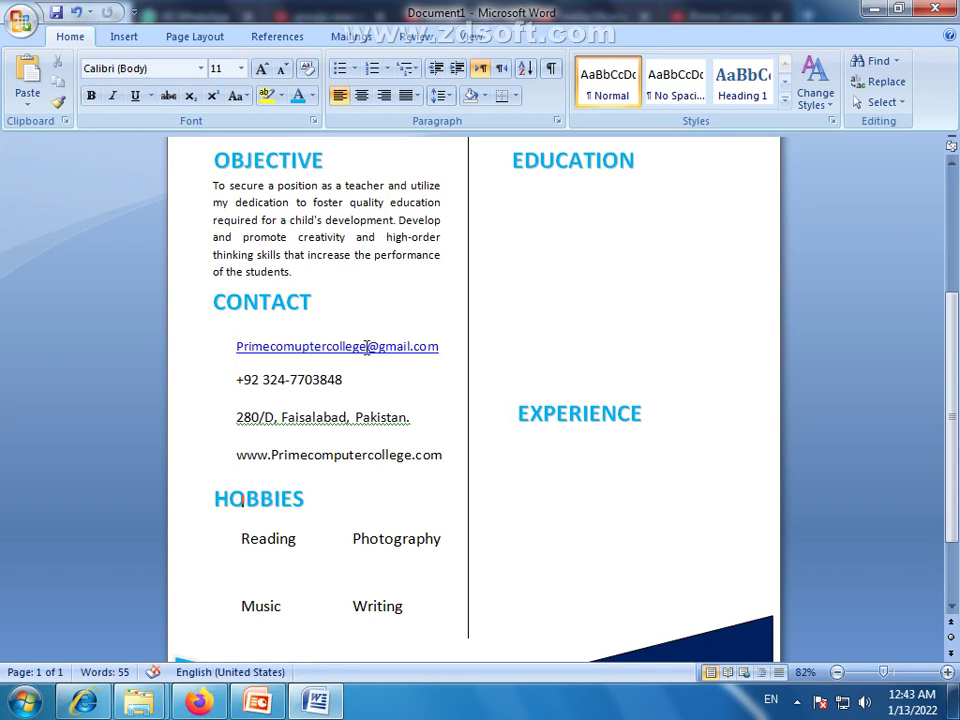
Remove 'college' from the contact e-mail and widen the Contact box so the website fits on one line
{"action": "left_click_drag", "start_coordinate": [367, 346], "coordinate": [332, 354]}
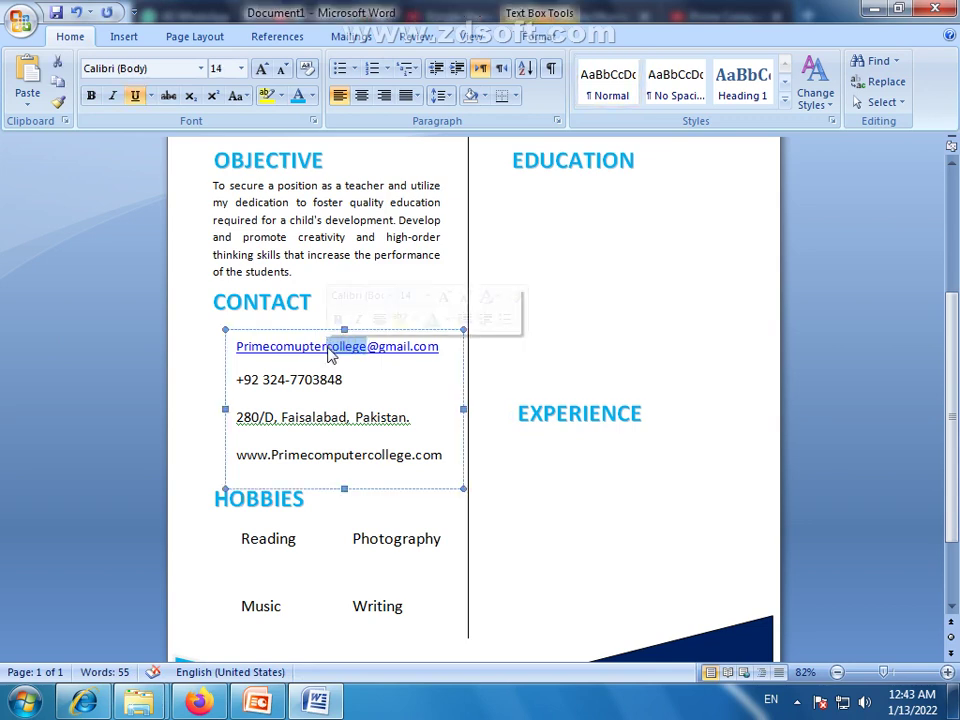
{"action": "key", "text": "Delete"}
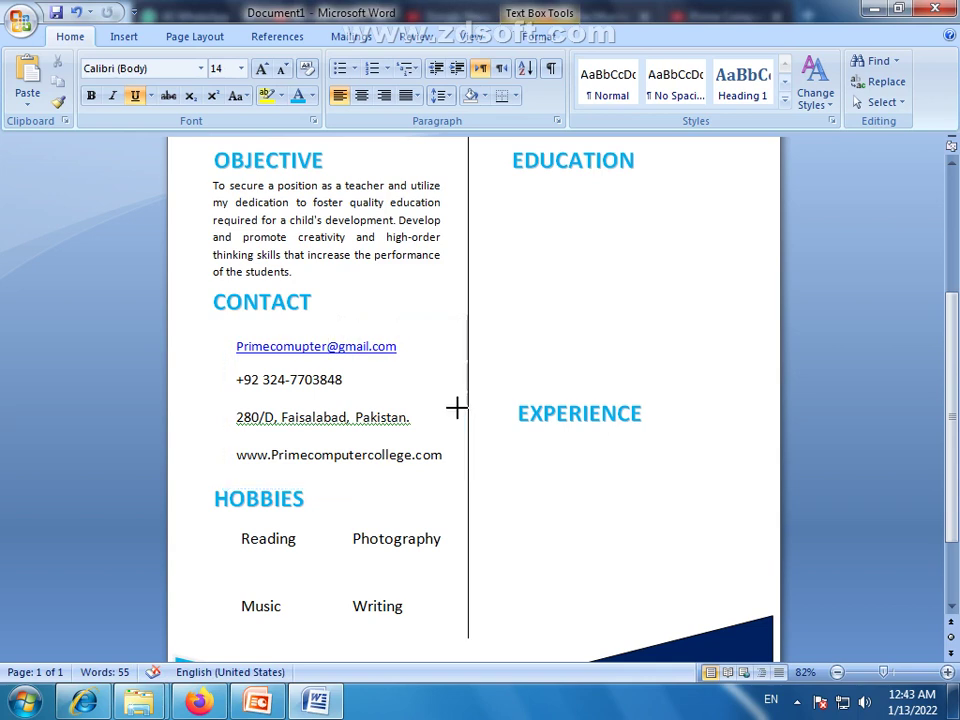
{"action": "left_click", "coordinate": [456, 407]}
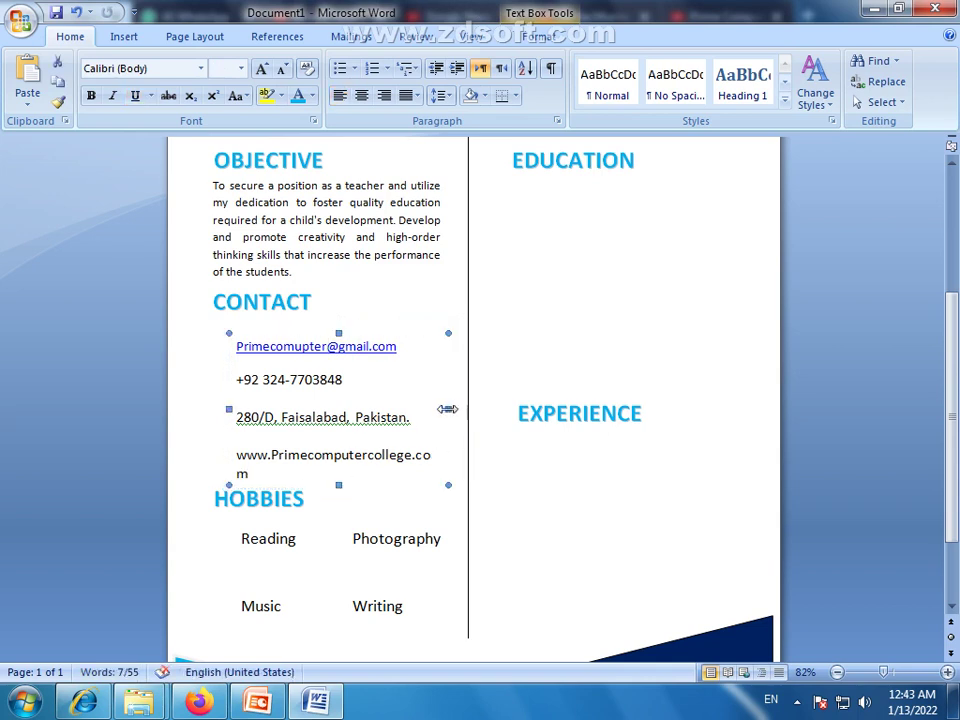
{"action": "left_click_drag", "start_coordinate": [447, 409], "coordinate": [455, 409]}
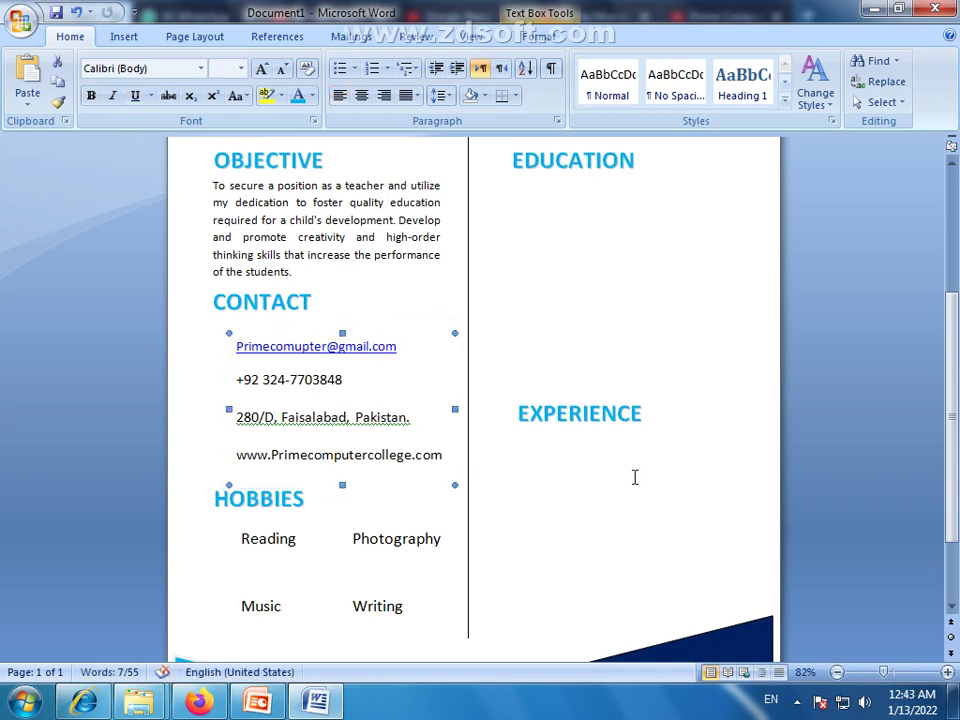
{"action": "left_click", "coordinate": [572, 315]}
Move the EDUCATION heading box up to sit just below the photo header
{"action": "scroll", "coordinate": [572, 315], "scroll_direction": "up", "scroll_amount": 4}
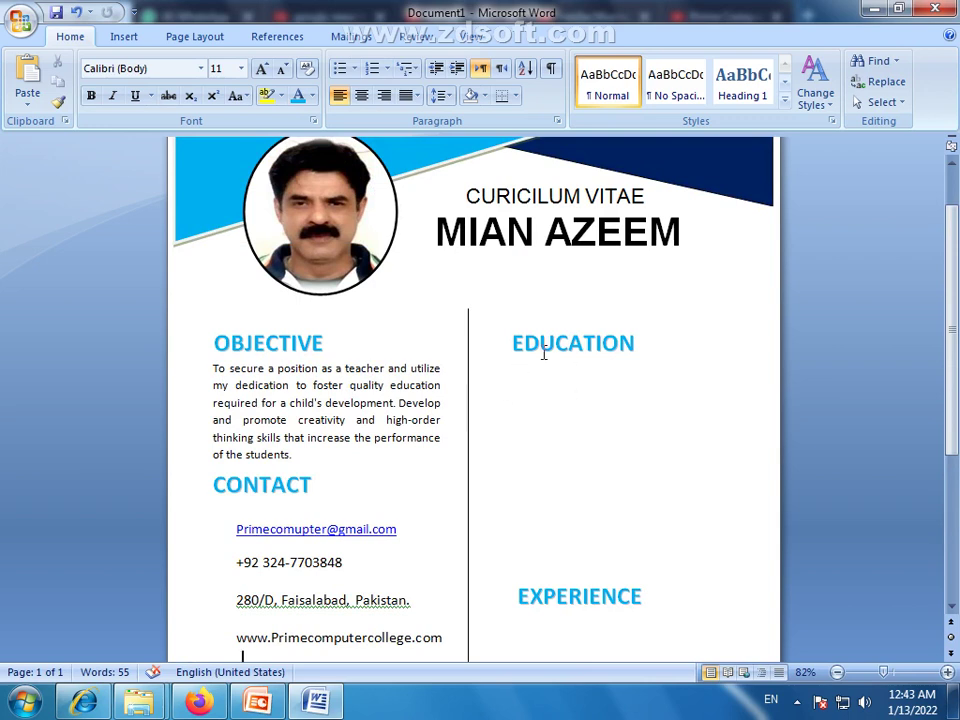
{"action": "left_click", "coordinate": [544, 353]}
{"action": "left_click_drag", "start_coordinate": [561, 326], "coordinate": [567, 290]}
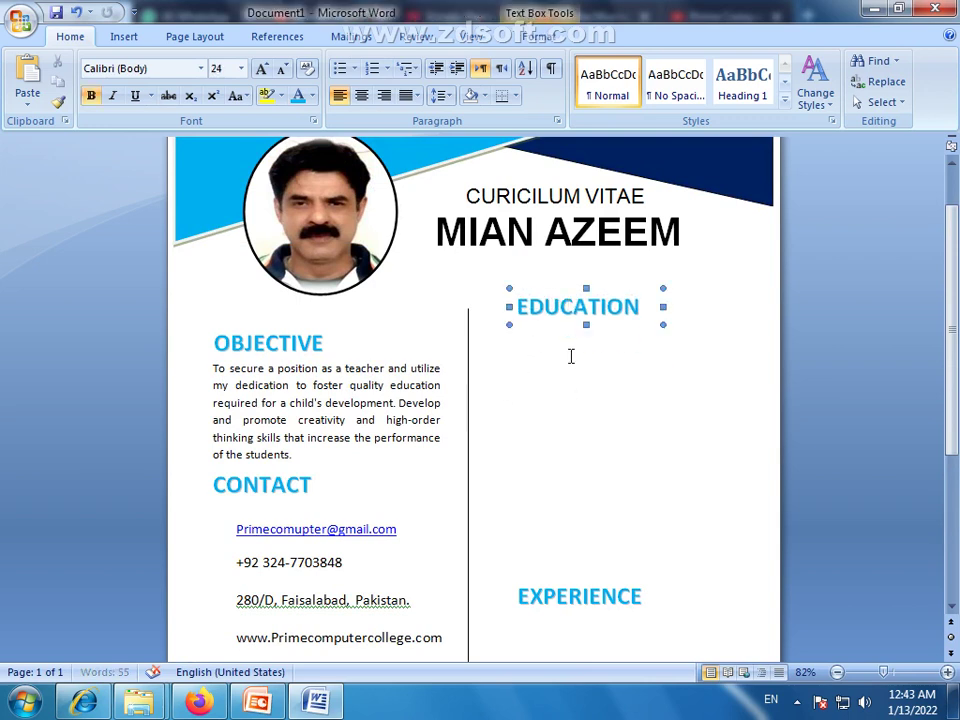
{"action": "left_click", "coordinate": [570, 364]}
{"action": "left_click", "coordinate": [336, 378]}
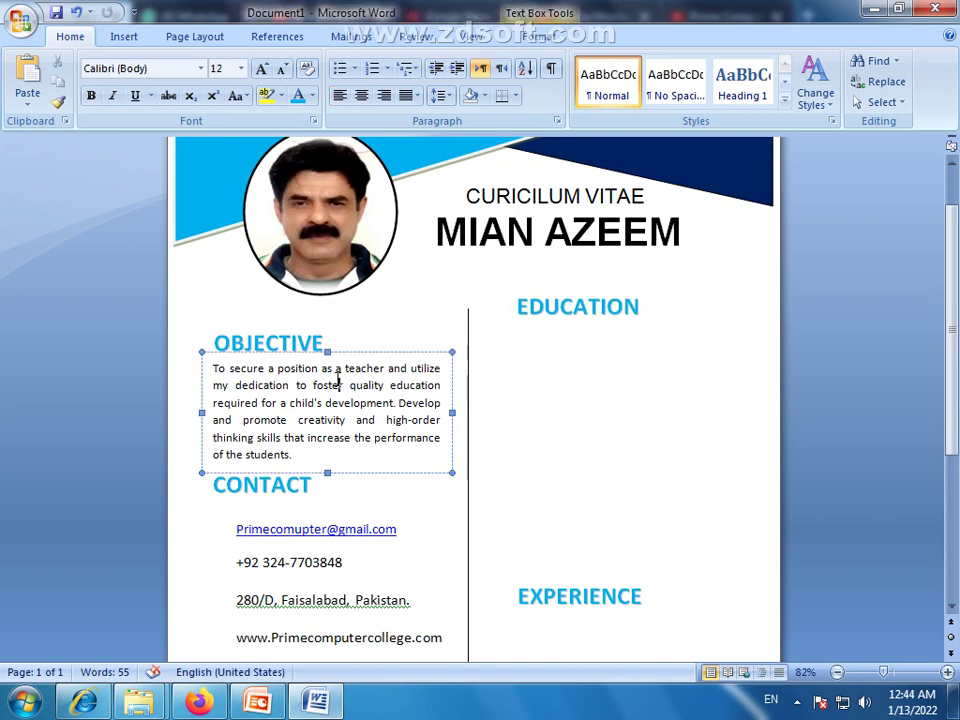
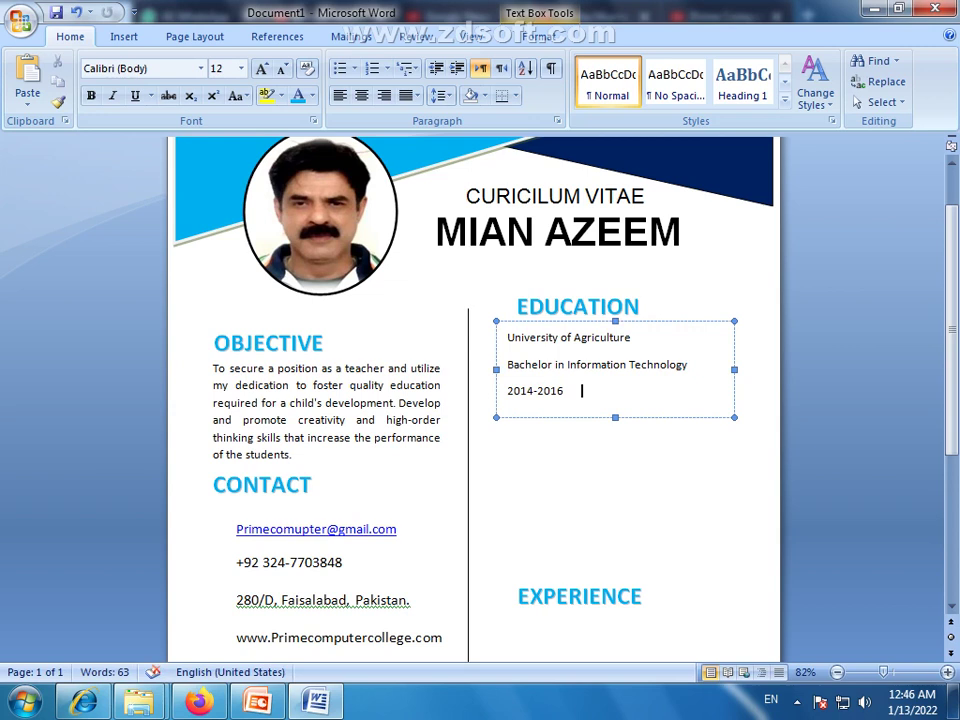
Type 'Marks: 652/1100' after the 2014-2016 dates in the Education box
{"action": "type", "text": "Marks: 652/1100"}
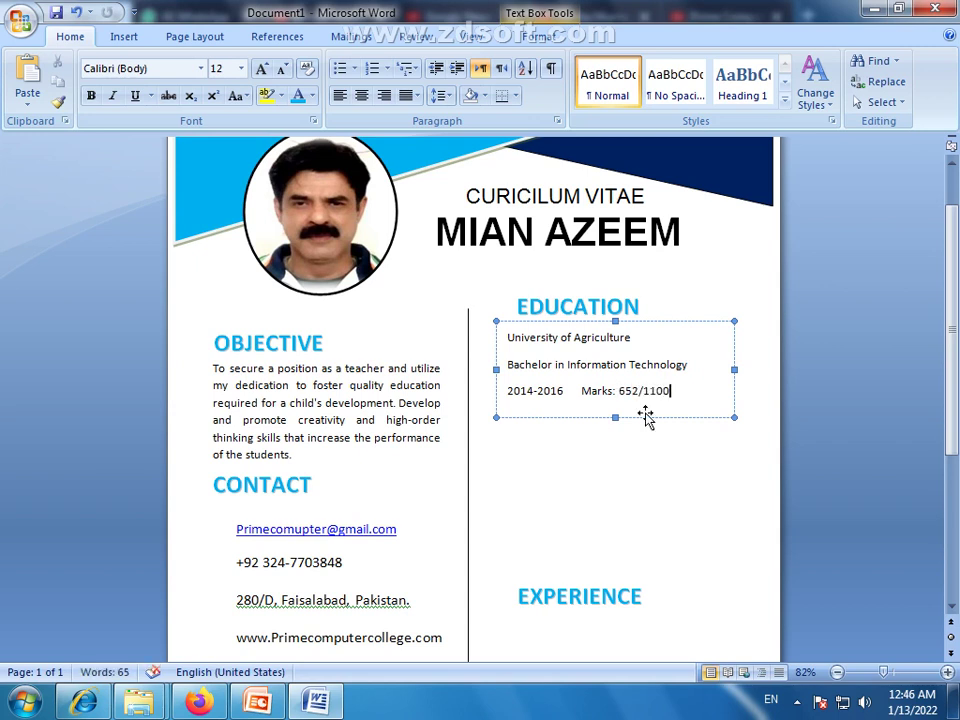
{"action": "left_click_drag", "start_coordinate": [672, 391], "coordinate": [648, 398]}
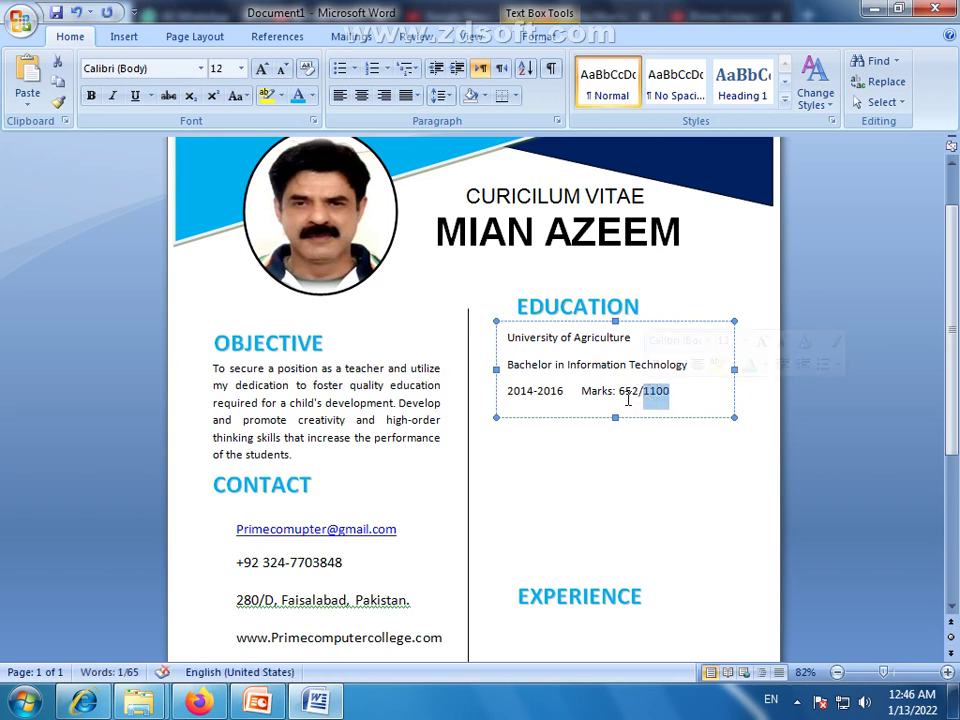
Give the three Education lines No Spacing, 14 pt size and italic
{"action": "left_click", "coordinate": [648, 446]}
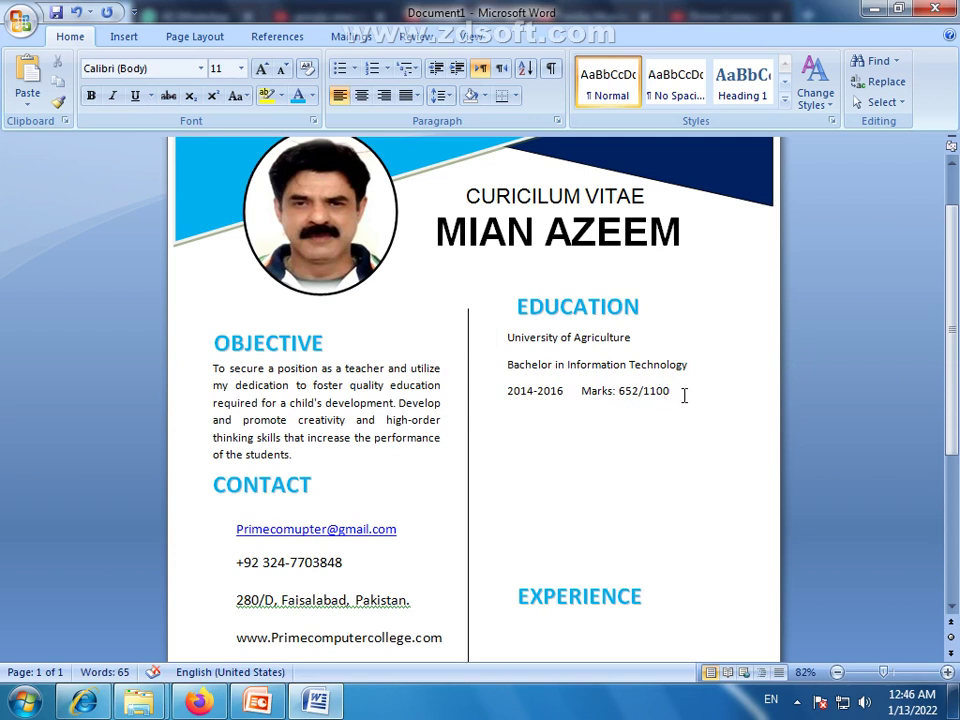
{"action": "left_click_drag", "start_coordinate": [684, 396], "coordinate": [507, 337]}
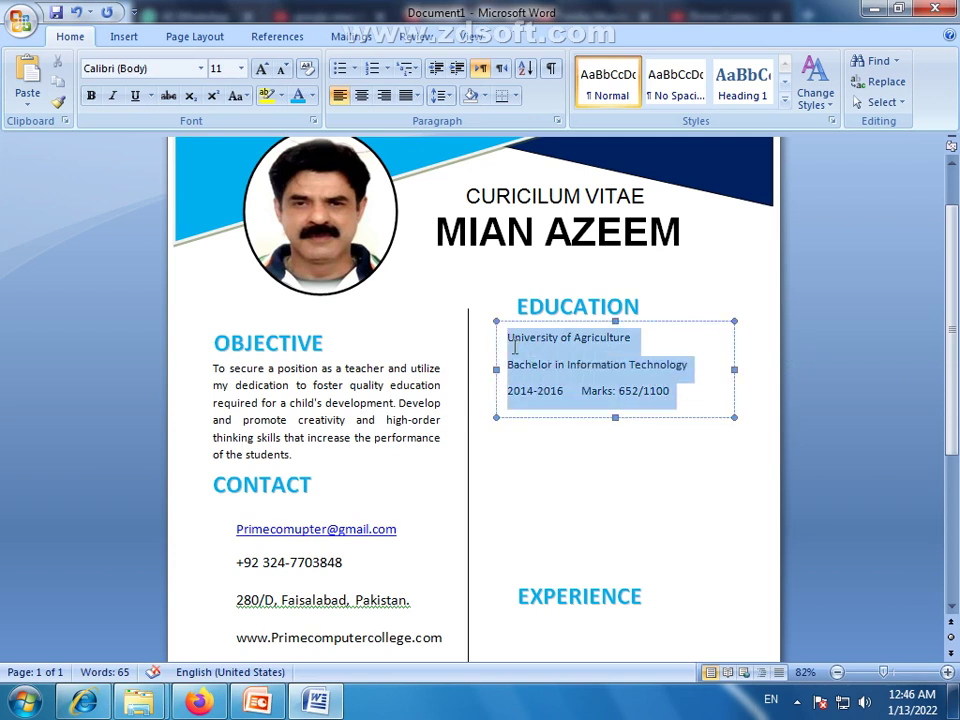
{"action": "left_click", "coordinate": [676, 86]}
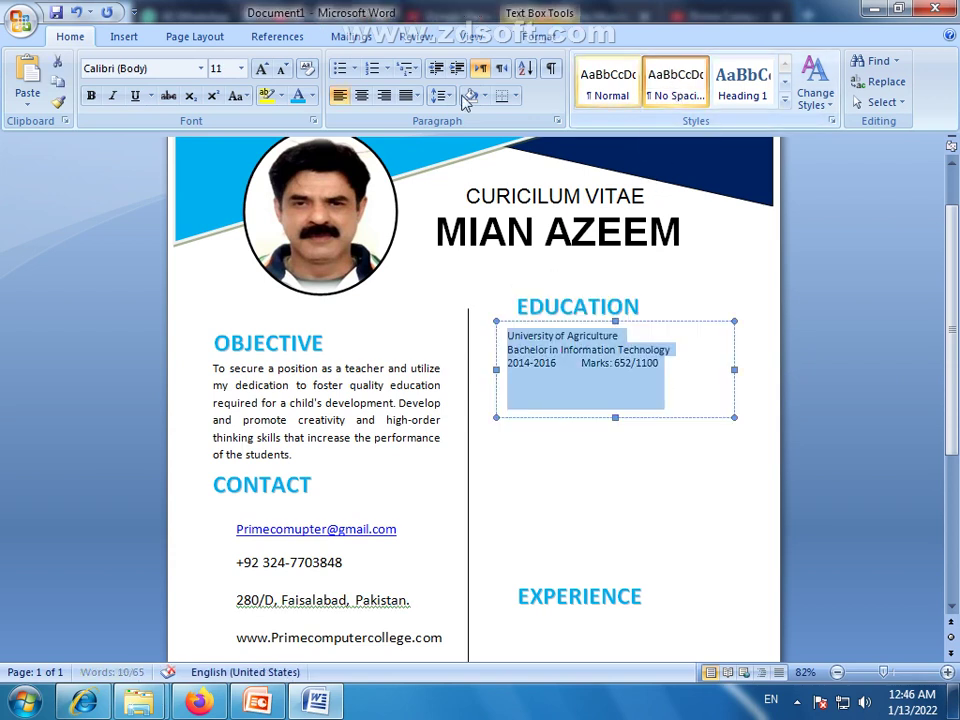
{"action": "left_click", "coordinate": [261, 70]}
{"action": "left_click", "coordinate": [260, 70]}
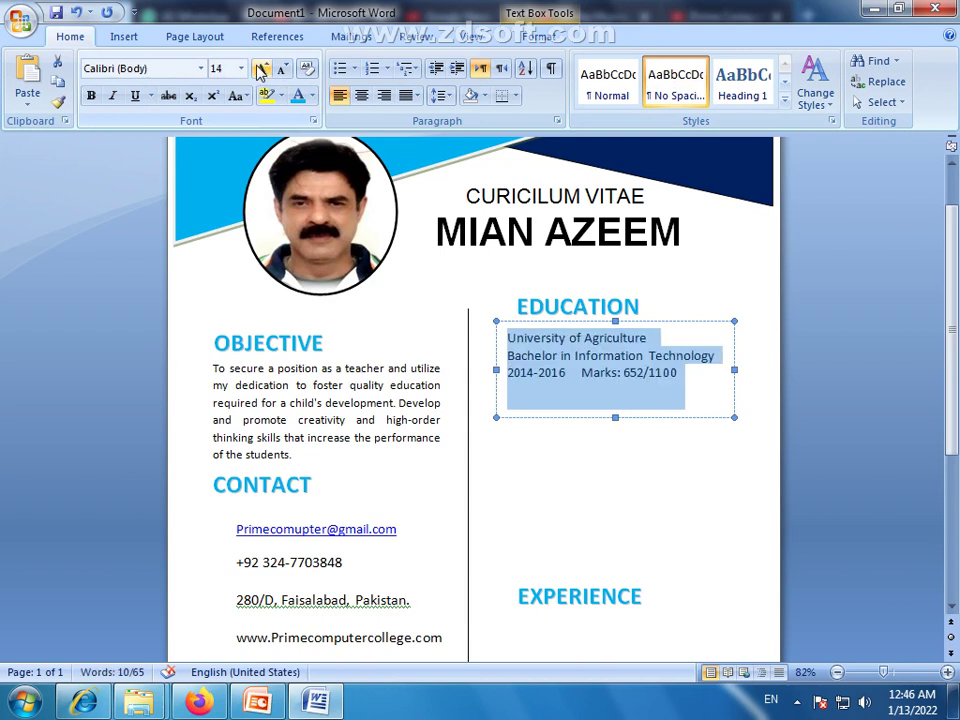
{"action": "left_click", "coordinate": [261, 70]}
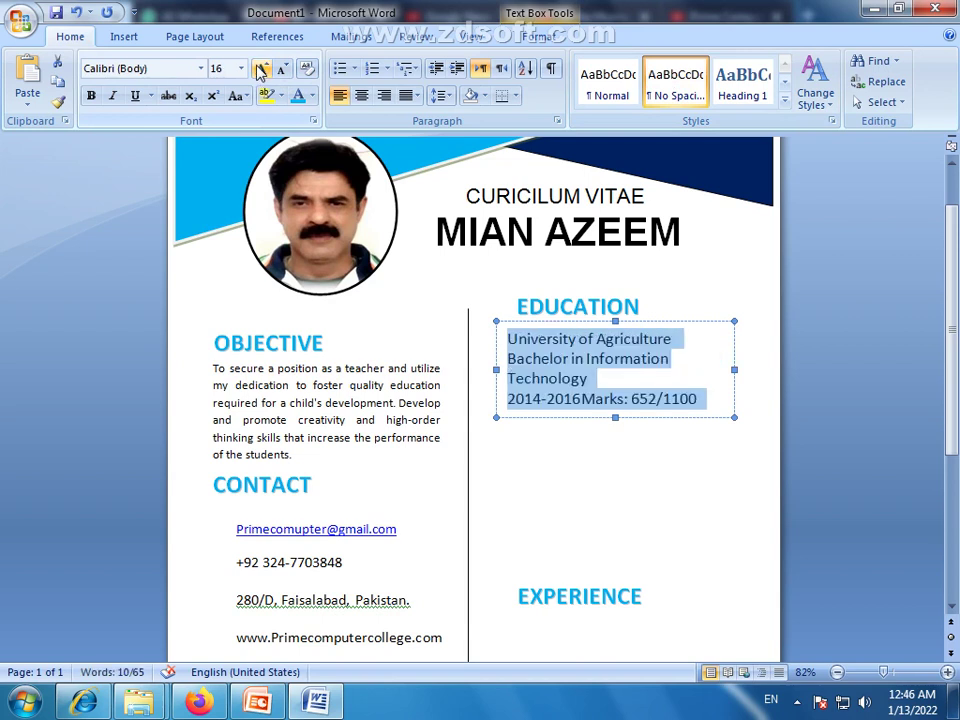
{"action": "left_click", "coordinate": [282, 70]}
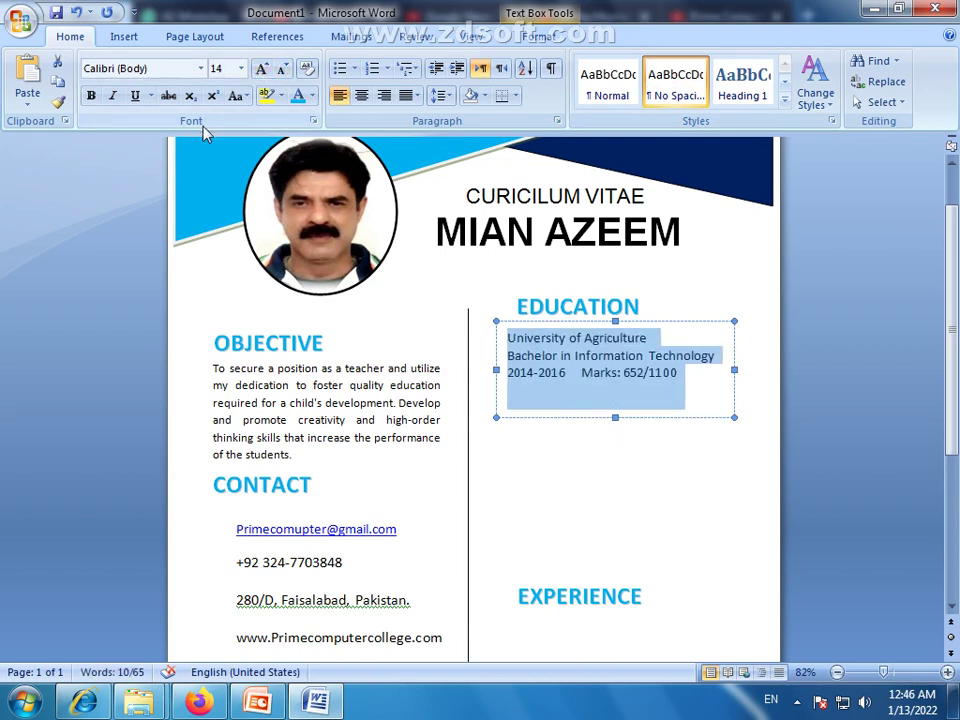
{"action": "left_click", "coordinate": [114, 98]}
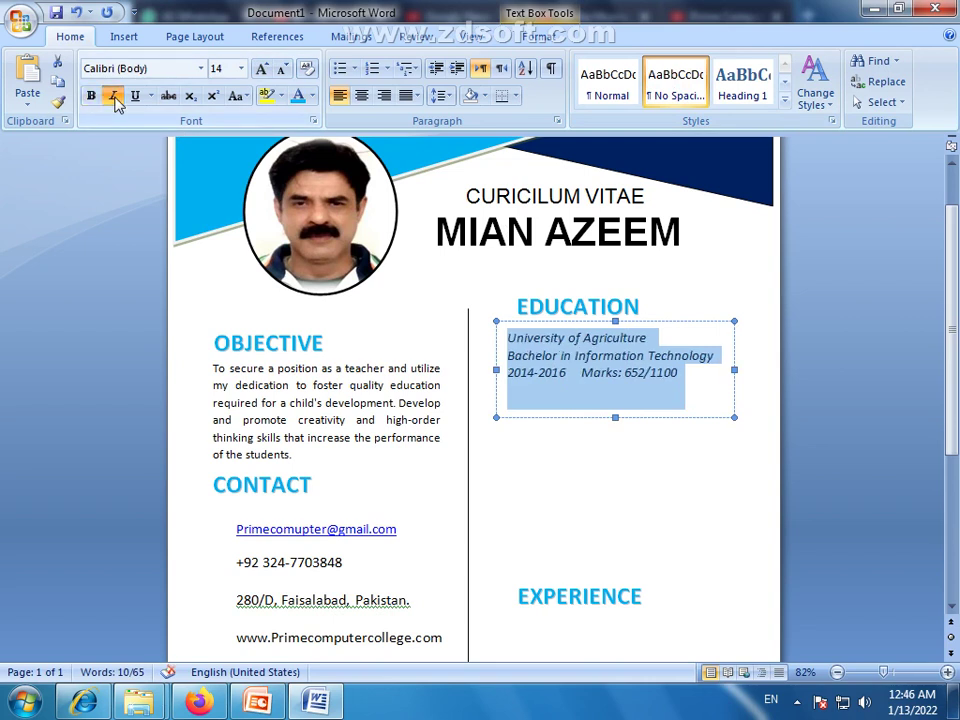
Shrink the Education box so it fits its three lines
{"action": "left_click", "coordinate": [658, 448]}
{"action": "left_click", "coordinate": [630, 355]}
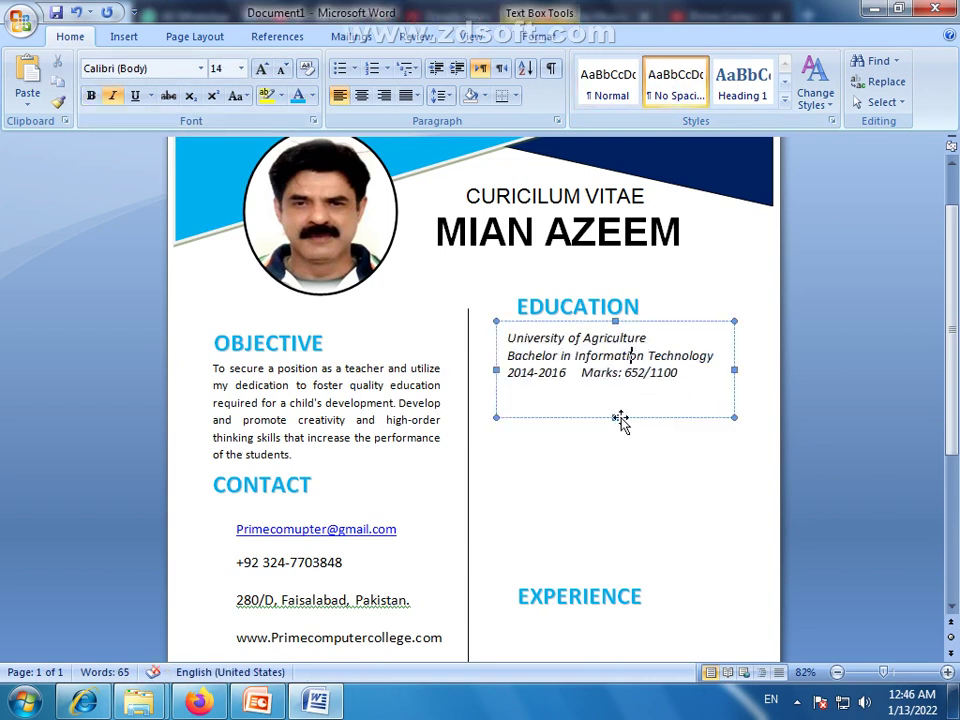
{"action": "left_click_drag", "start_coordinate": [508, 355], "coordinate": [712, 363]}
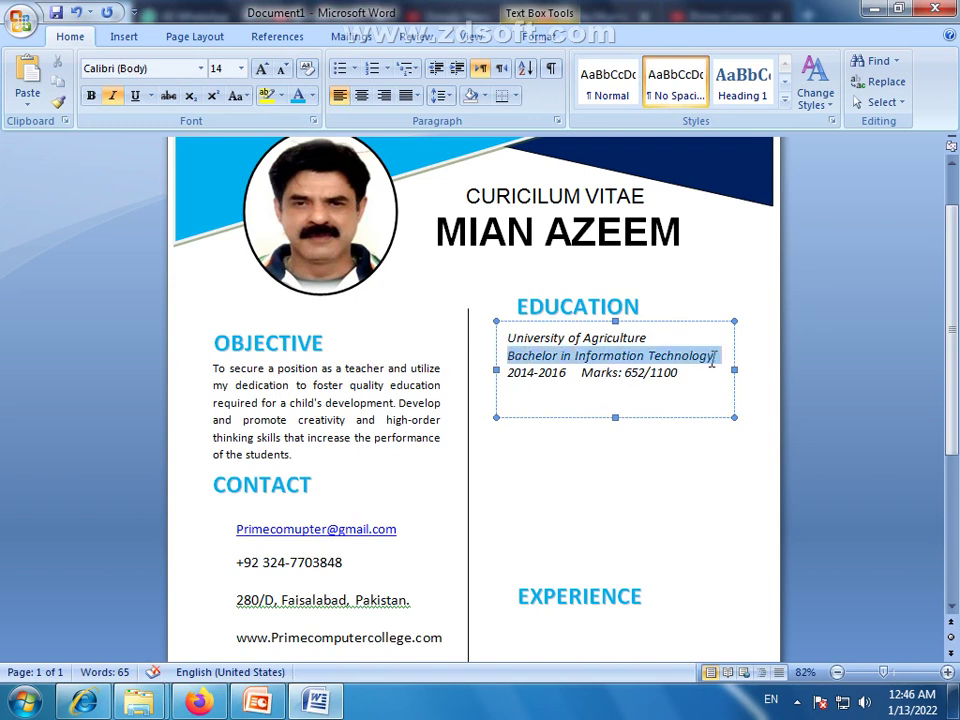
{"action": "left_click", "coordinate": [647, 379]}
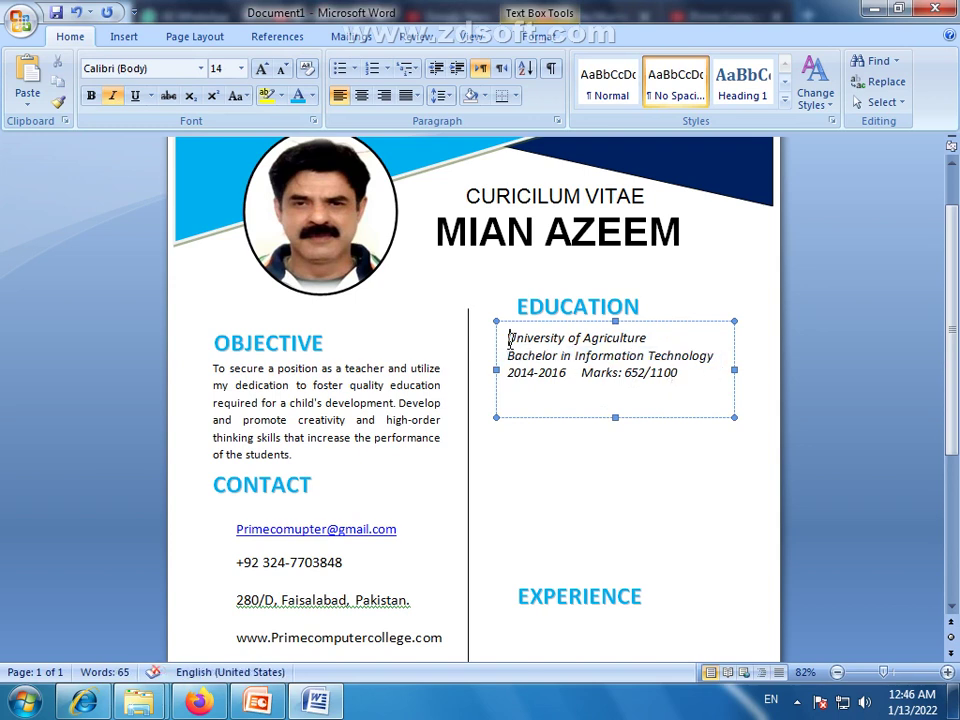
{"action": "left_click_drag", "start_coordinate": [509, 338], "coordinate": [652, 338]}
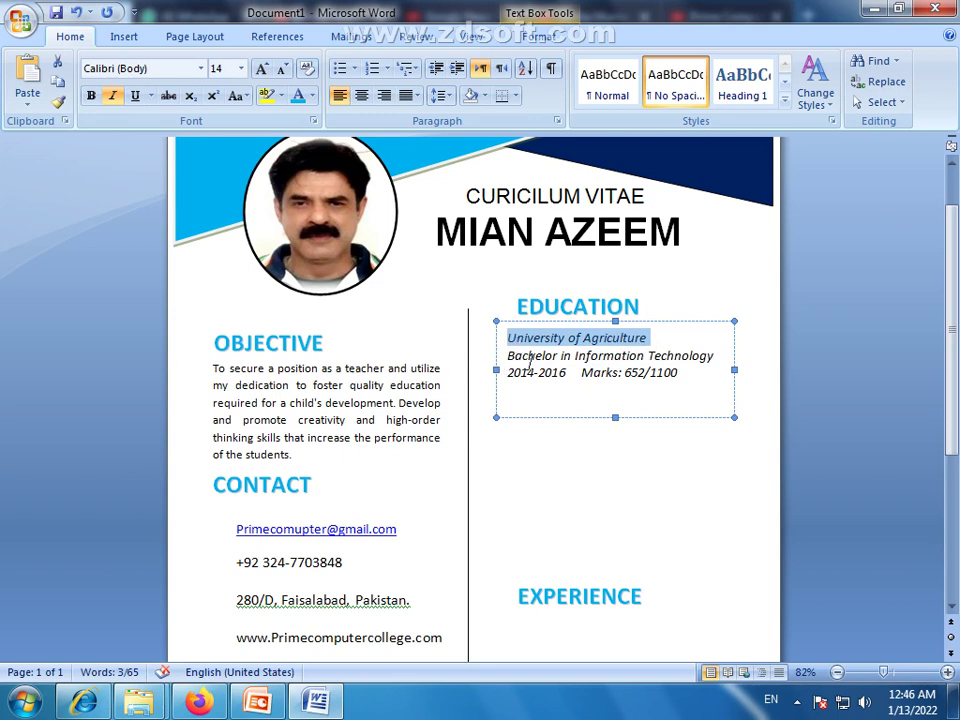
{"action": "left_click_drag", "start_coordinate": [510, 373], "coordinate": [663, 372]}
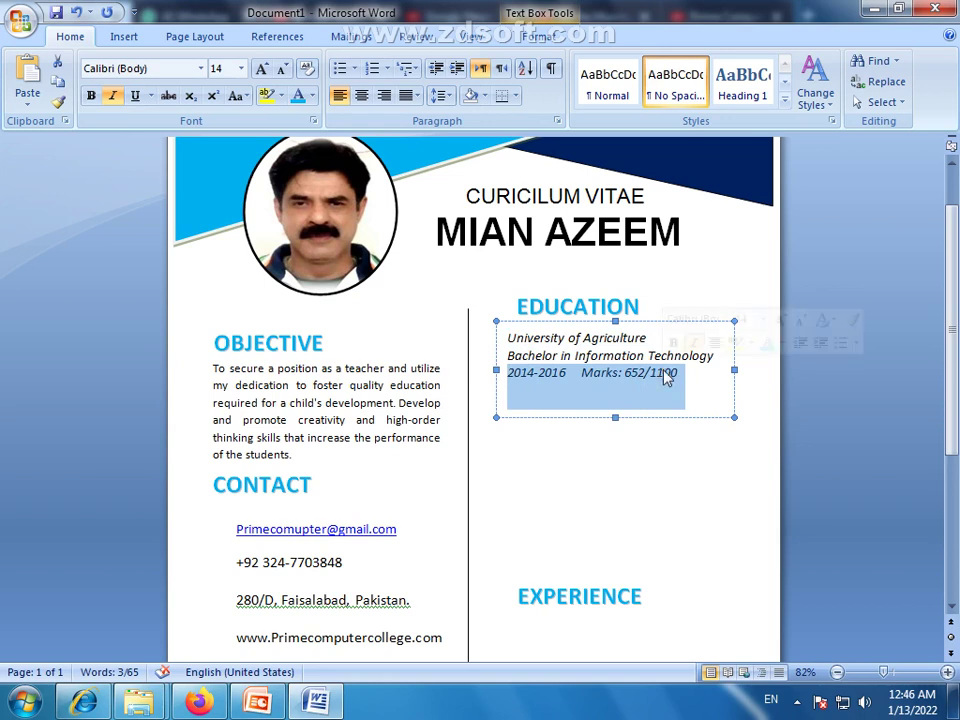
{"action": "left_click", "coordinate": [673, 405]}
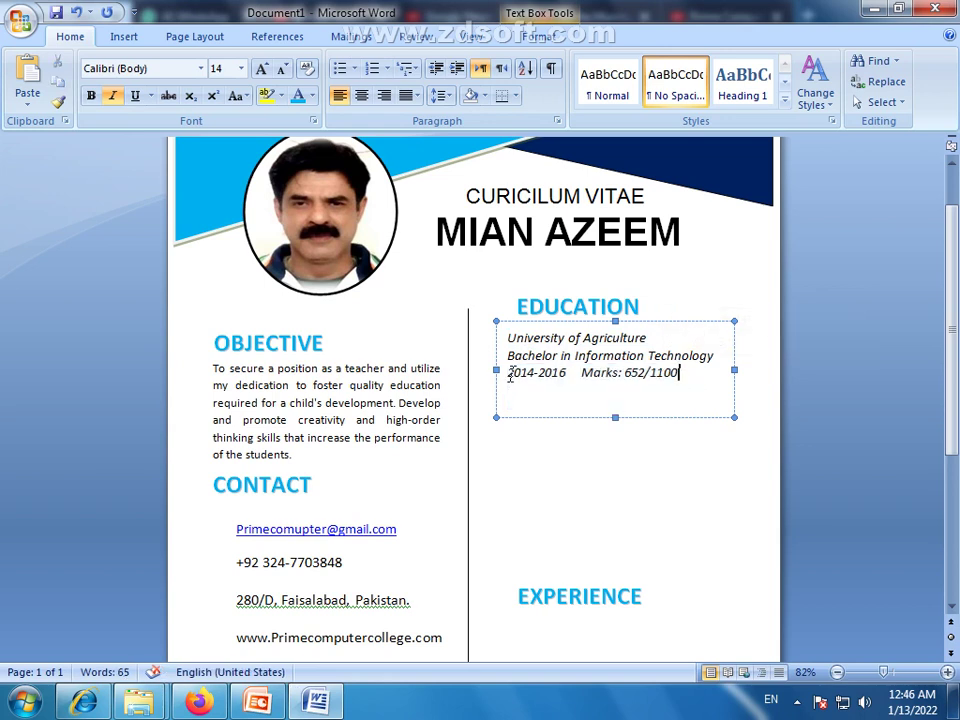
{"action": "left_click_drag", "start_coordinate": [510, 374], "coordinate": [673, 372]}
{"action": "left_click", "coordinate": [697, 466]}
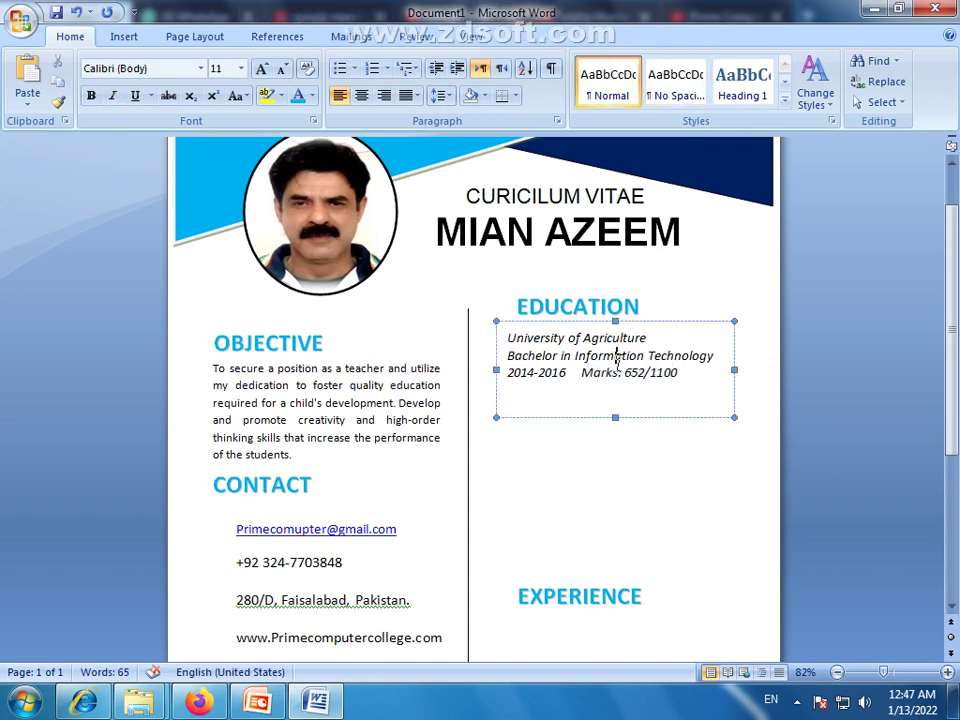
{"action": "left_click_drag", "start_coordinate": [615, 417], "coordinate": [615, 391]}
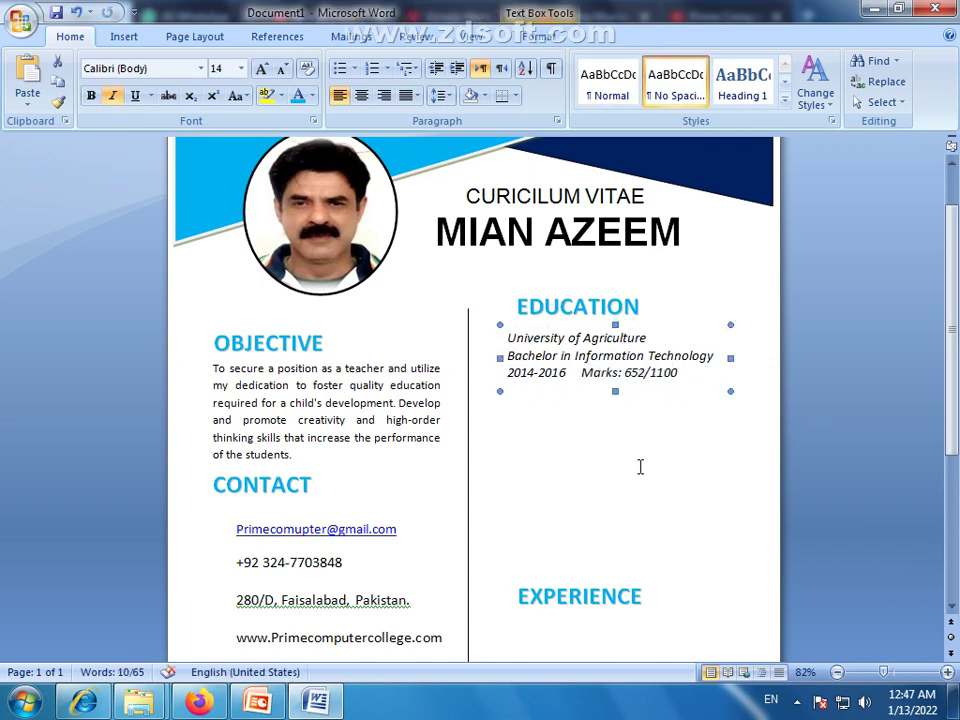
Make the University of Agriculture line bold at 16 pt and the years 2014-2016 bold
{"action": "left_click_drag", "start_coordinate": [655, 337], "coordinate": [561, 337]}
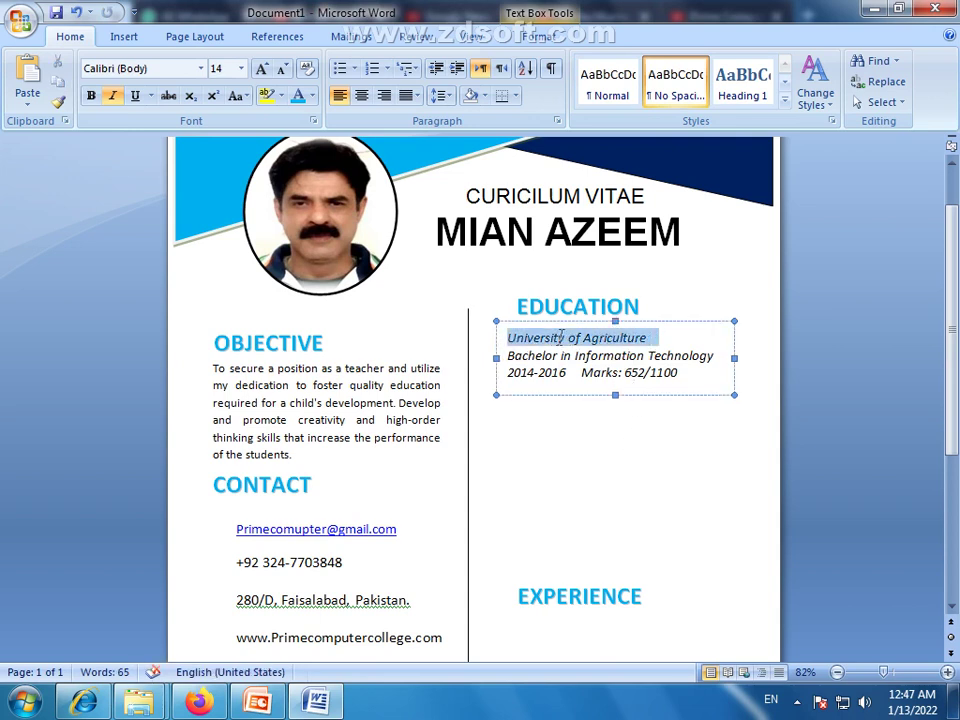
{"action": "left_click", "coordinate": [90, 95]}
{"action": "left_click", "coordinate": [262, 68]}
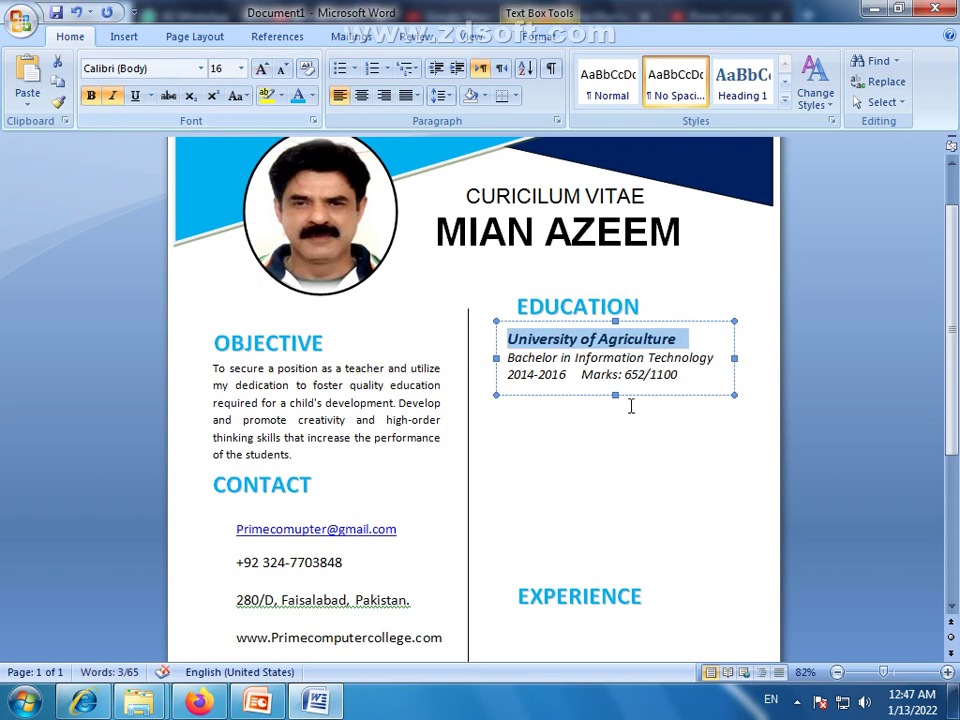
{"action": "left_click", "coordinate": [626, 405]}
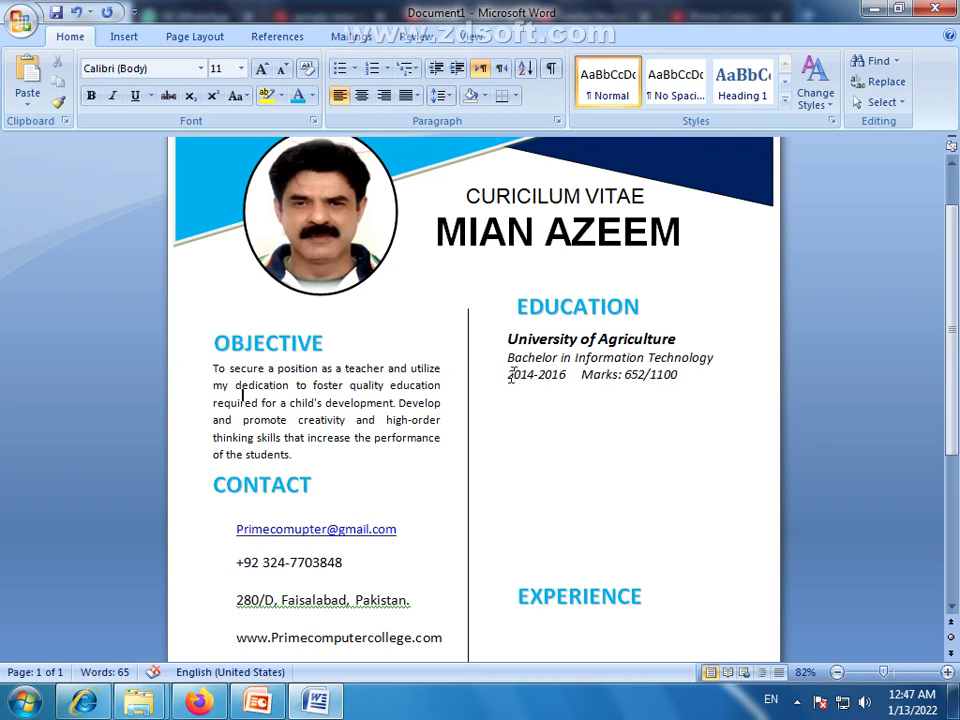
{"action": "left_click_drag", "start_coordinate": [510, 374], "coordinate": [565, 377]}
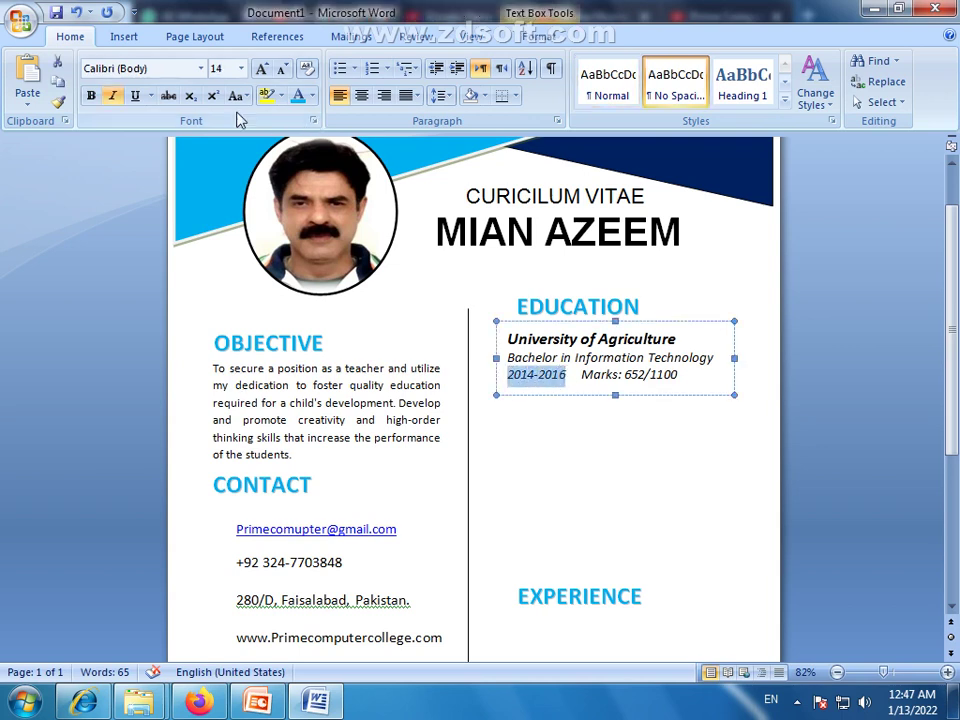
{"action": "left_click", "coordinate": [93, 97]}
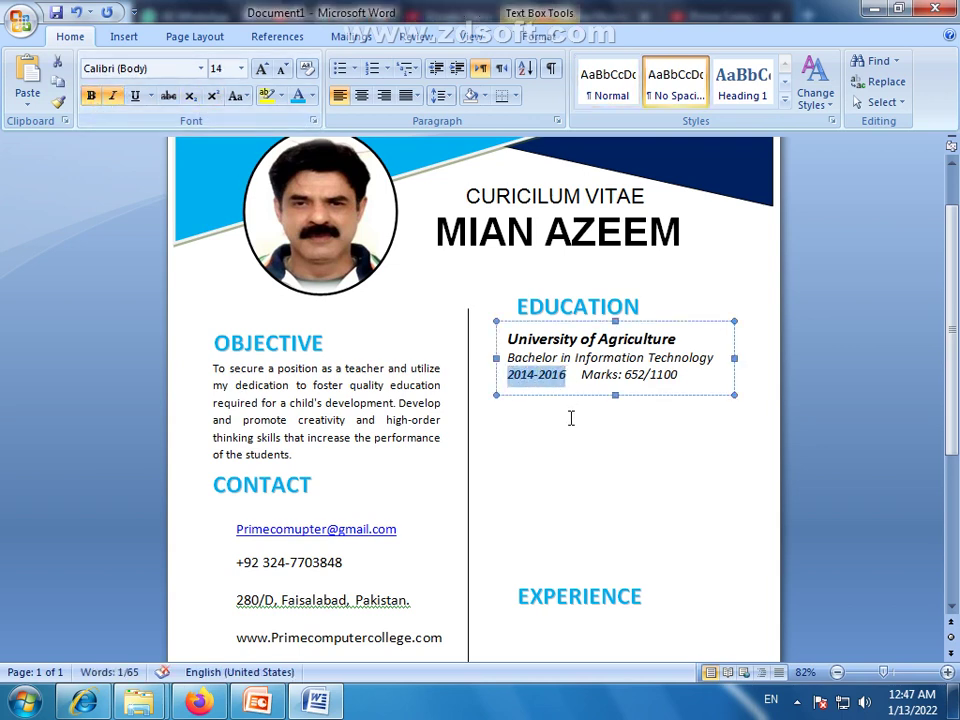
{"action": "left_click", "coordinate": [685, 444]}
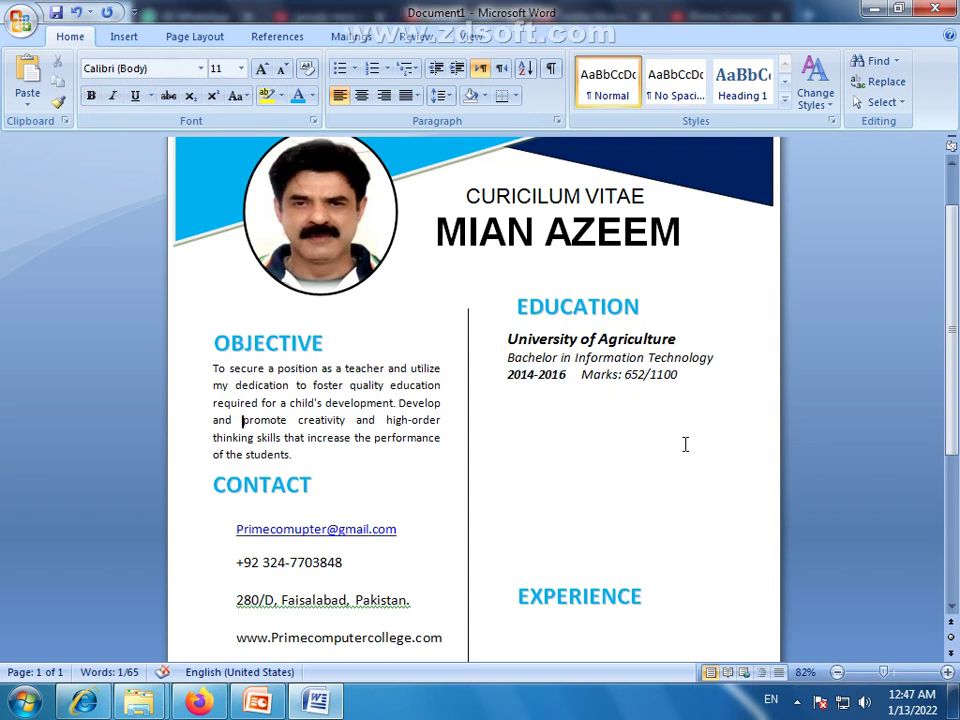
{"action": "left_click", "coordinate": [628, 392]}
{"action": "left_click", "coordinate": [643, 401]}
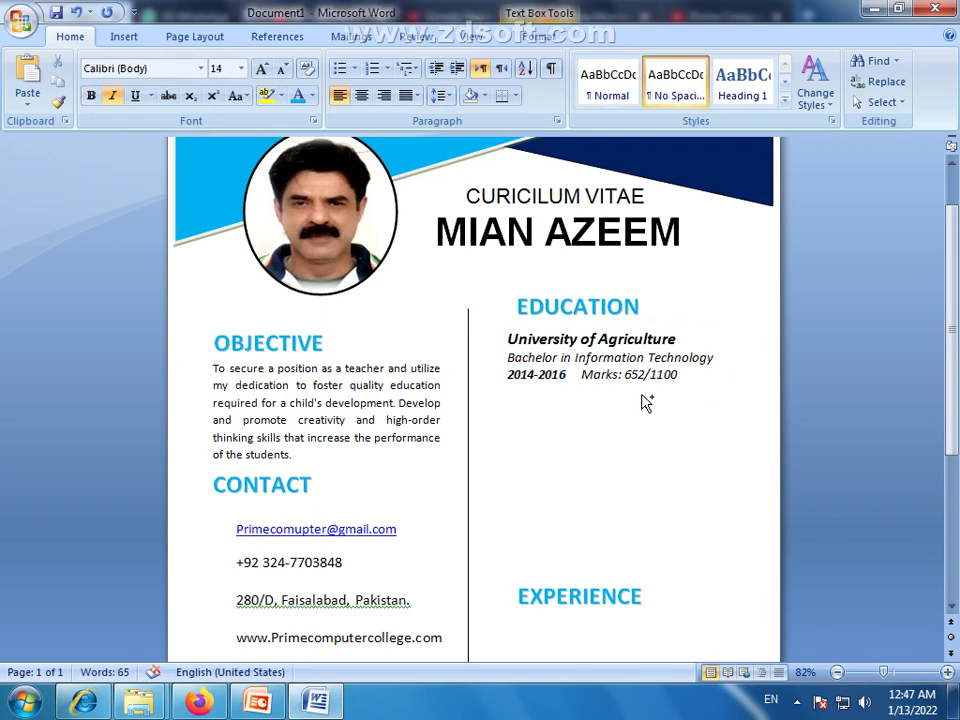
Paste and drag-copy the Education box to stack two more identical entries below it
{"action": "type", "text": "University of Agriculture Bachelor in Information Technology 2014-2016\tMarks: 652/1100"}
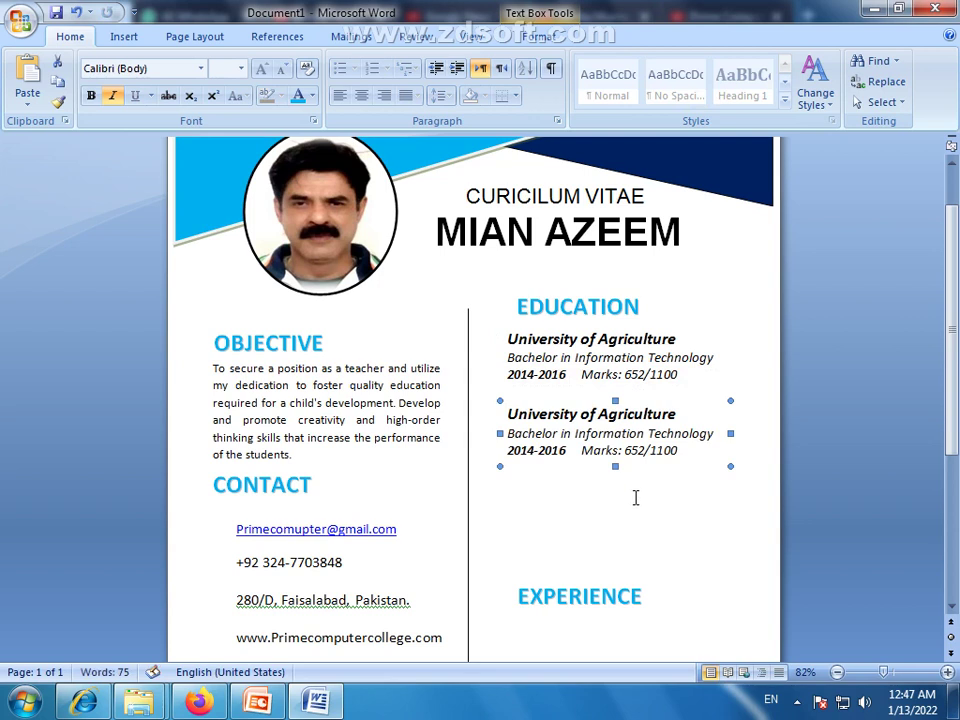
{"action": "left_click_drag", "start_coordinate": [632, 469], "coordinate": [630, 572]}
{"action": "left_click", "coordinate": [684, 617]}
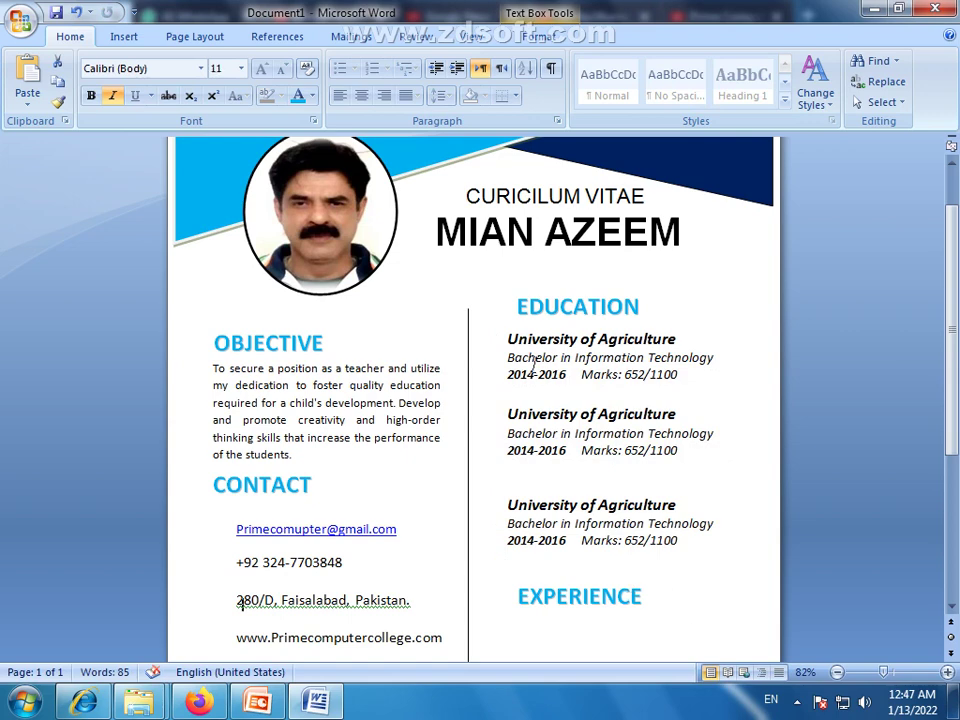
{"action": "left_click", "coordinate": [511, 340]}
{"action": "left_click_drag", "start_coordinate": [509, 357], "coordinate": [579, 370]}
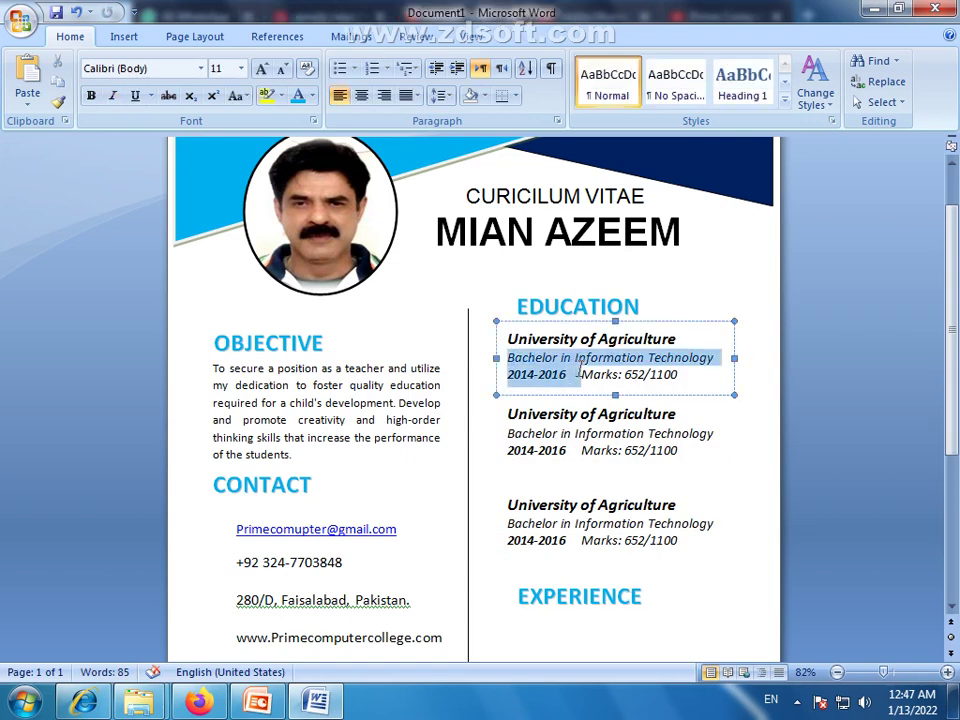
{"action": "left_click_drag", "start_coordinate": [508, 433], "coordinate": [646, 434]}
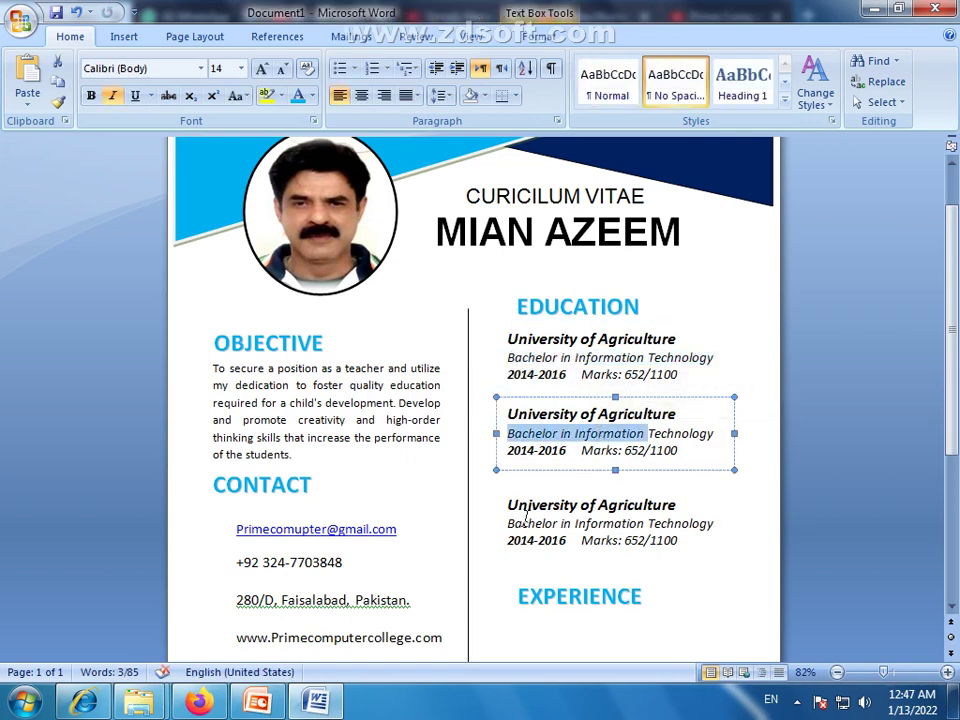
{"action": "left_click_drag", "start_coordinate": [508, 523], "coordinate": [646, 524]}
{"action": "left_click", "coordinate": [683, 595]}
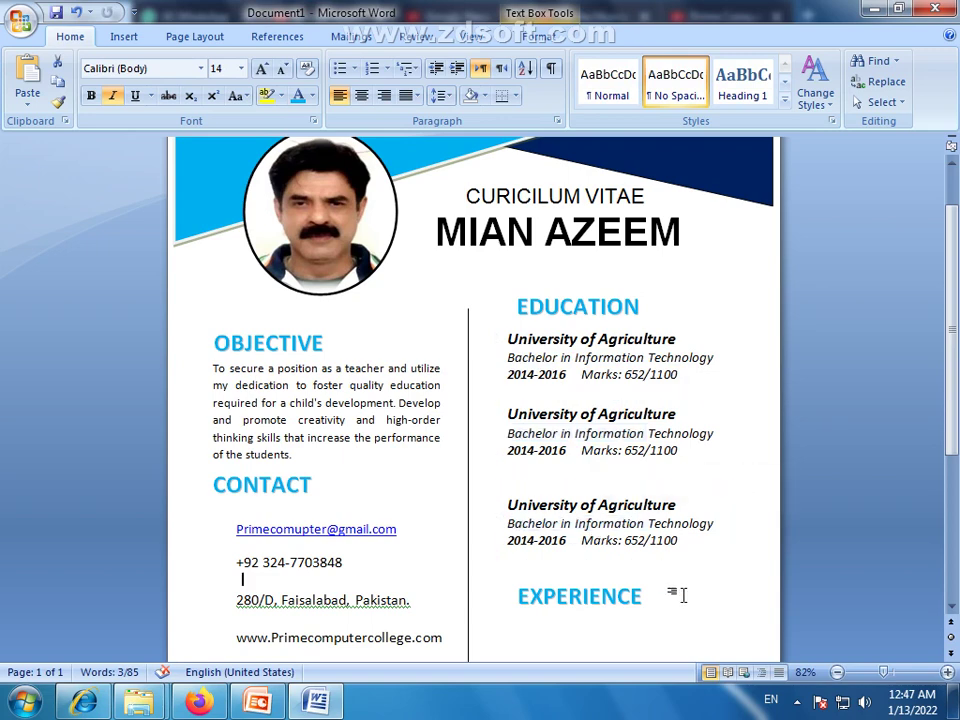
Rename the second entry's heading to BISE FAISALABAD
{"action": "scroll", "coordinate": [626, 480], "scroll_direction": "down", "scroll_amount": 1}
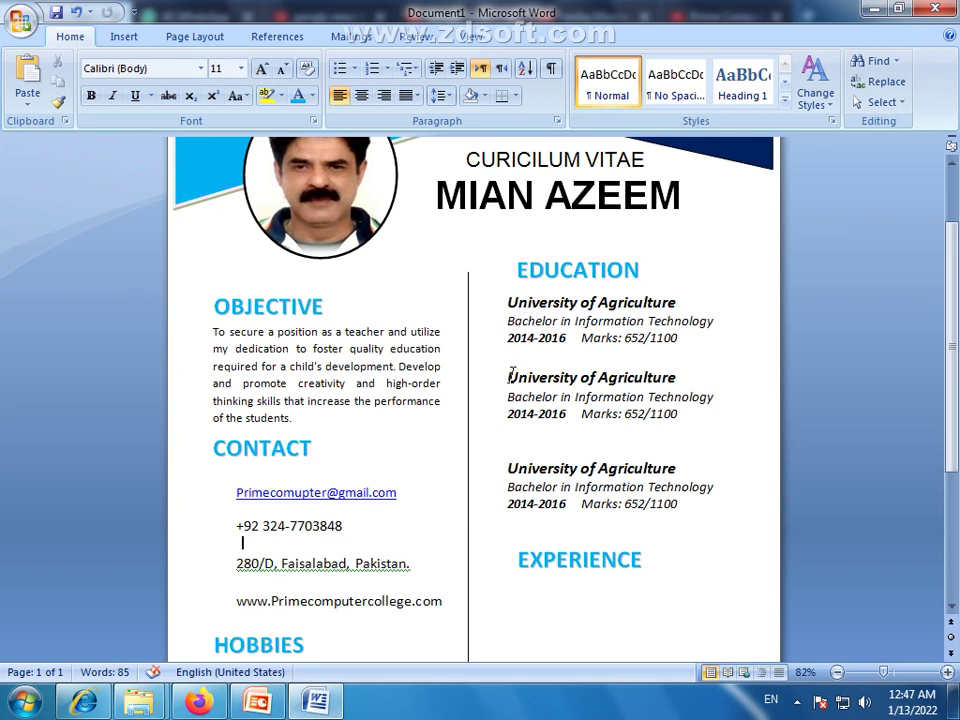
{"action": "left_click_drag", "start_coordinate": [508, 376], "coordinate": [657, 378]}
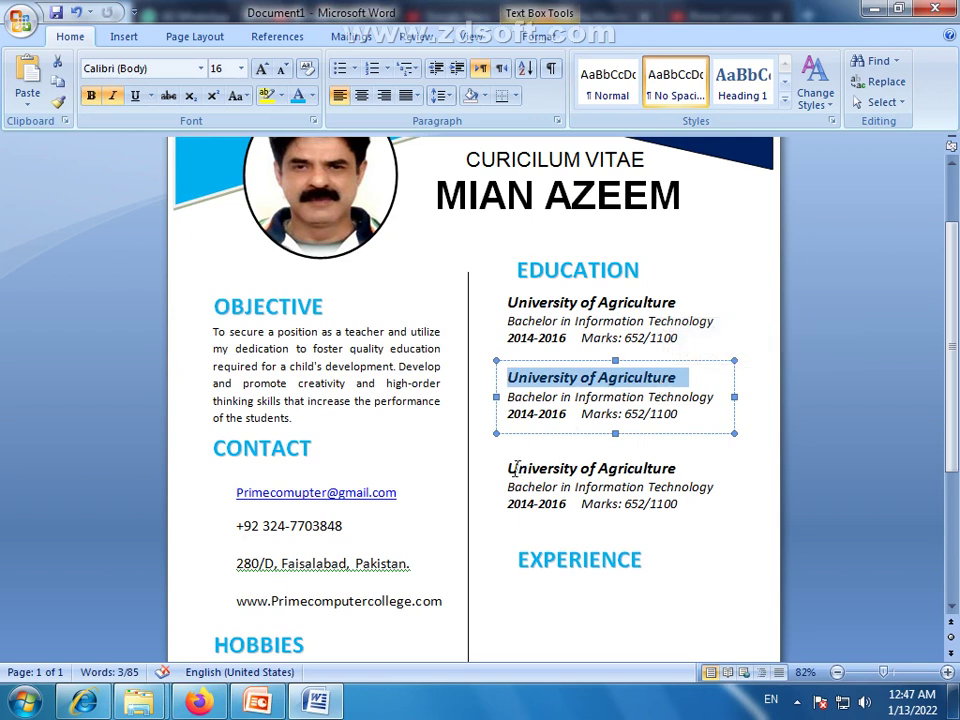
{"action": "left_click_drag", "start_coordinate": [509, 468], "coordinate": [677, 468]}
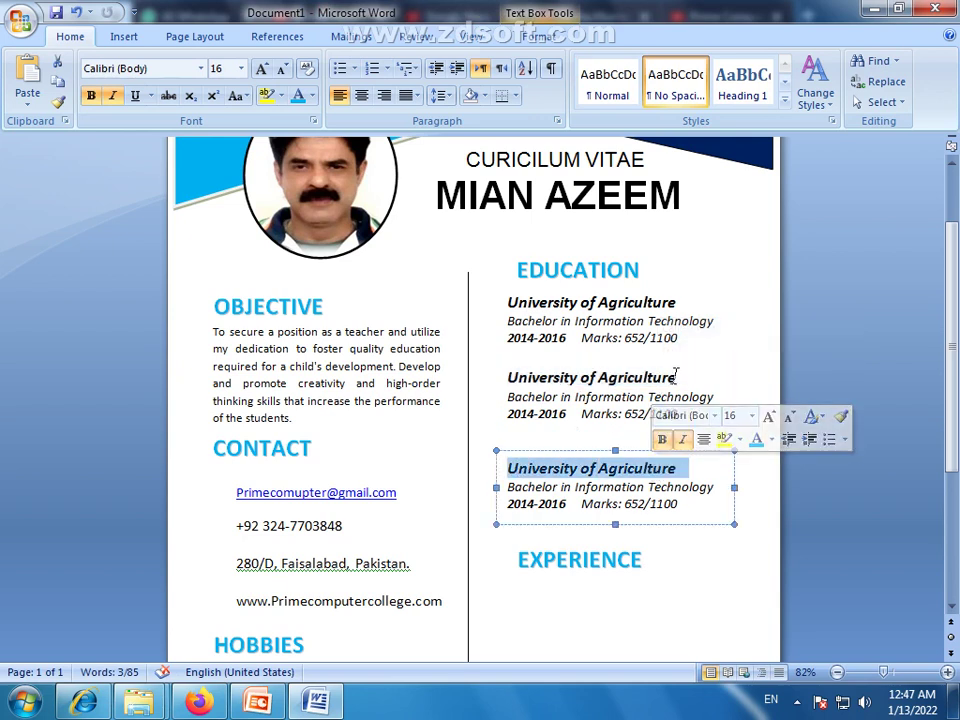
{"action": "left_click_drag", "start_coordinate": [509, 377], "coordinate": [657, 385]}
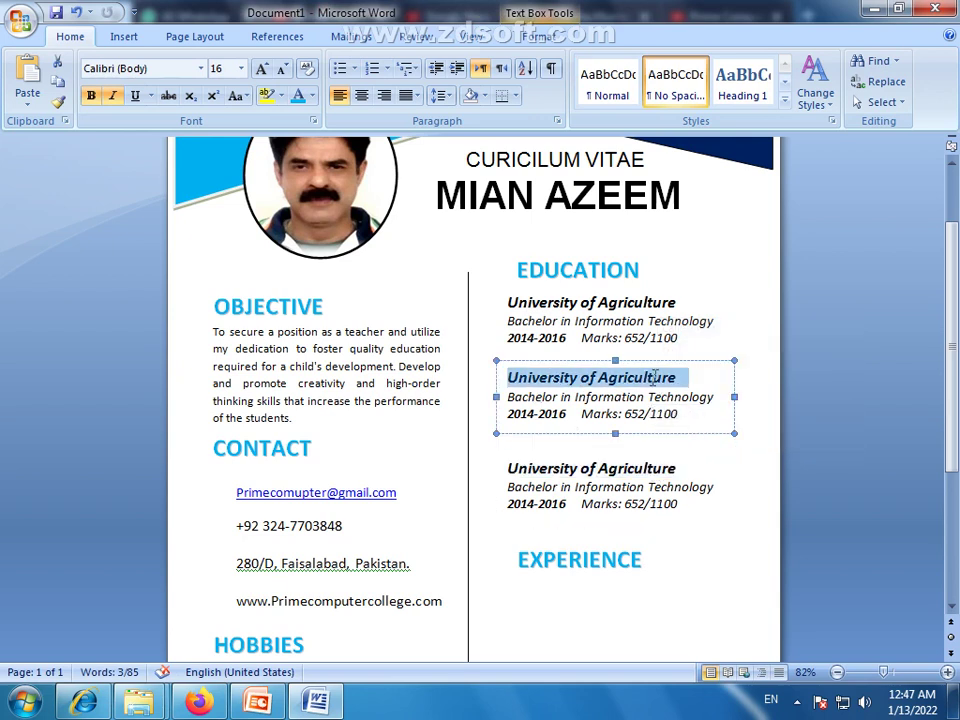
{"action": "type", "text": "B"}
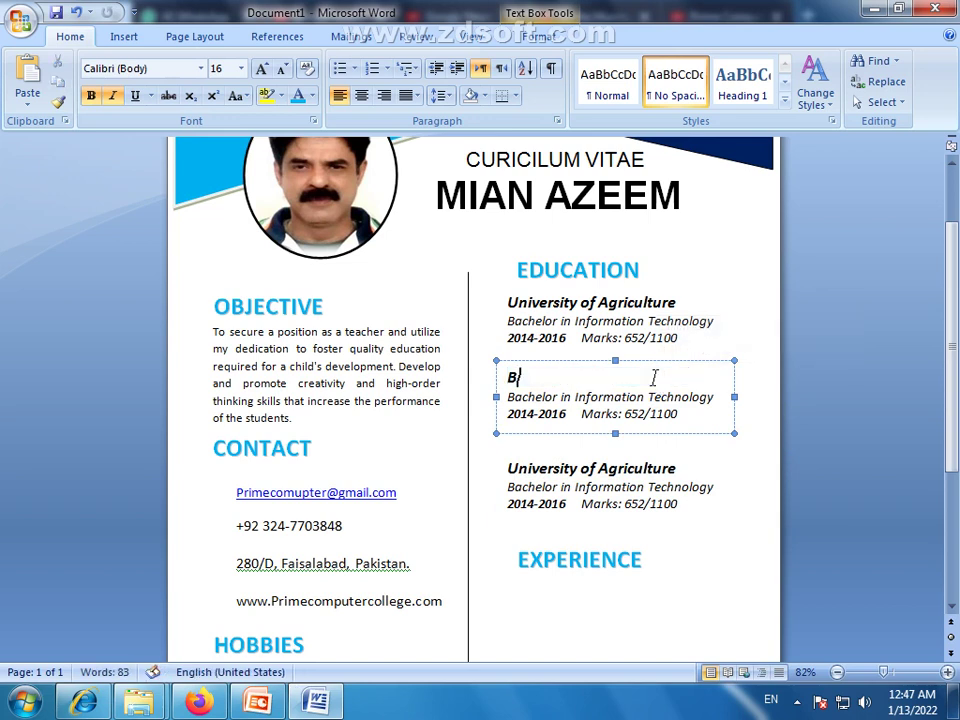
{"action": "type", "text": "ISE FAISALABAD"}
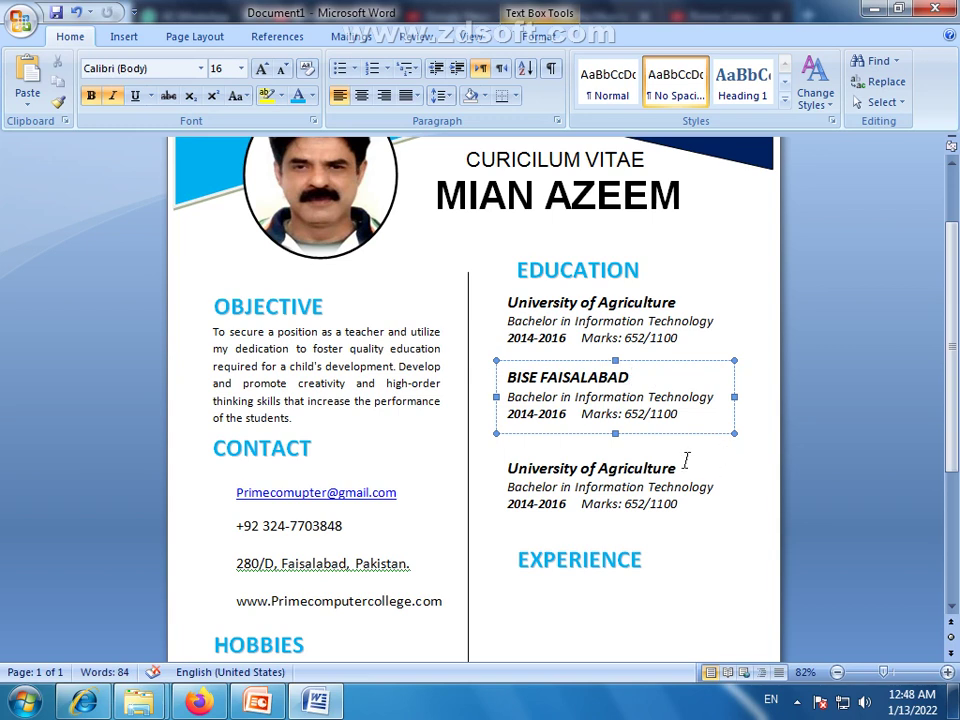
Retype the third entry's heading as BISE FAISALABAD
{"action": "left_click_drag", "start_coordinate": [681, 466], "coordinate": [521, 448]}
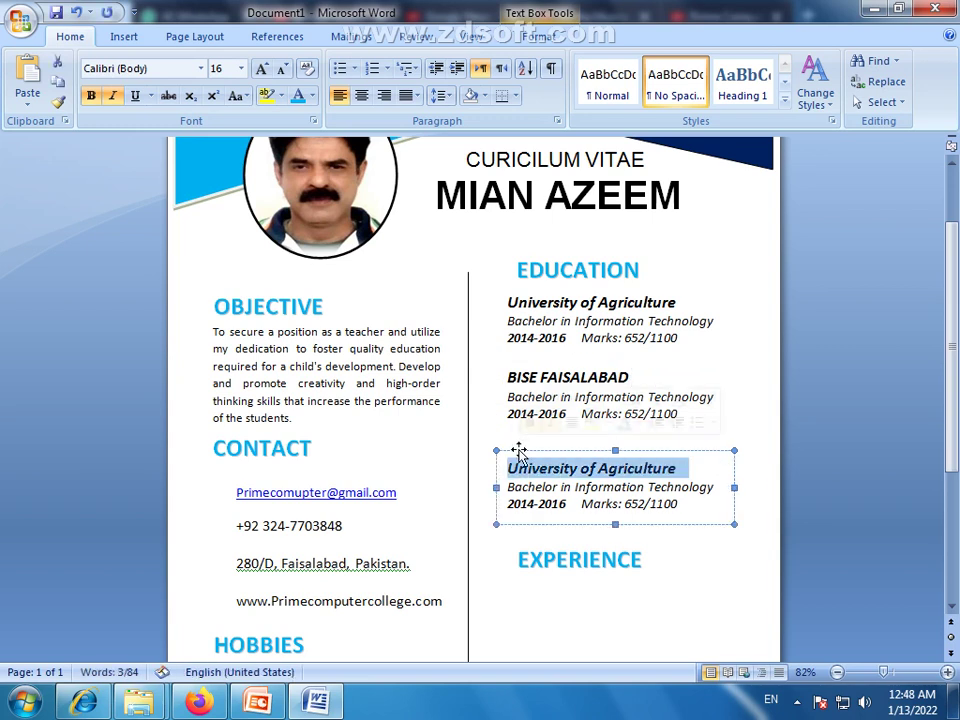
{"action": "type", "text": "f"}
{"action": "key", "text": "BackSpace"}
{"action": "type", "text": "Faia"}
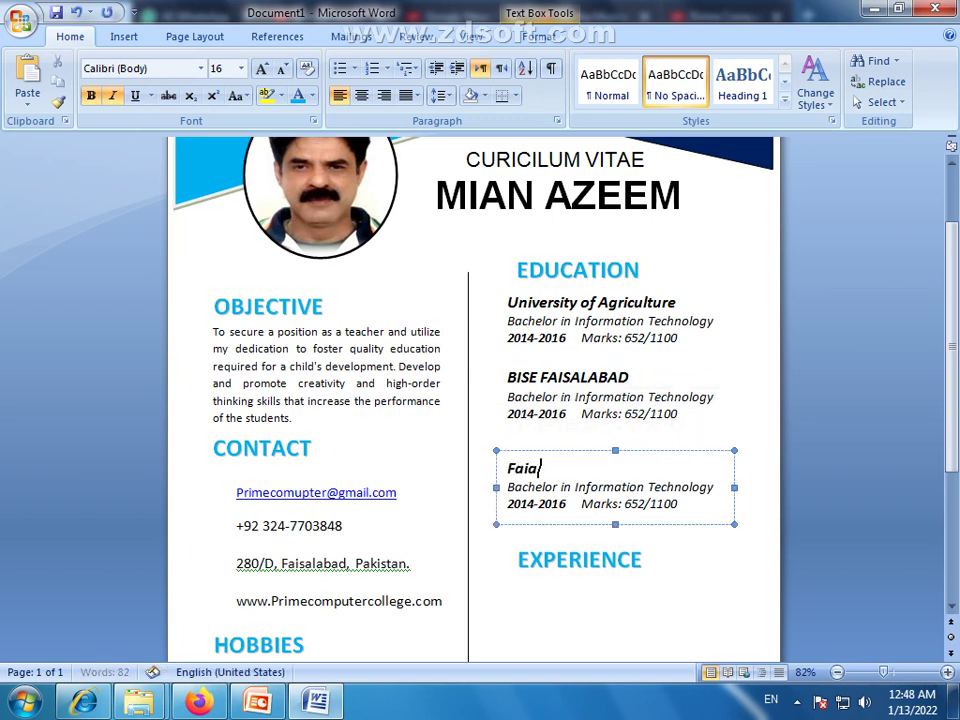
{"action": "key", "text": "BackSpace"}
{"action": "key", "text": "BackSpace"}
{"action": "key", "text": "BackSpace"}
{"action": "type", "text": "A"}
{"action": "key", "text": "BackSpace"}
{"action": "key", "text": "BackSpace"}
{"action": "type", "text": "BISEFA"}
{"action": "key", "text": "BackSpace"}
{"action": "key", "text": "BackSpace"}
{"action": "key", "text": "BackSpace"}
{"action": "type", "text": "AIS"}
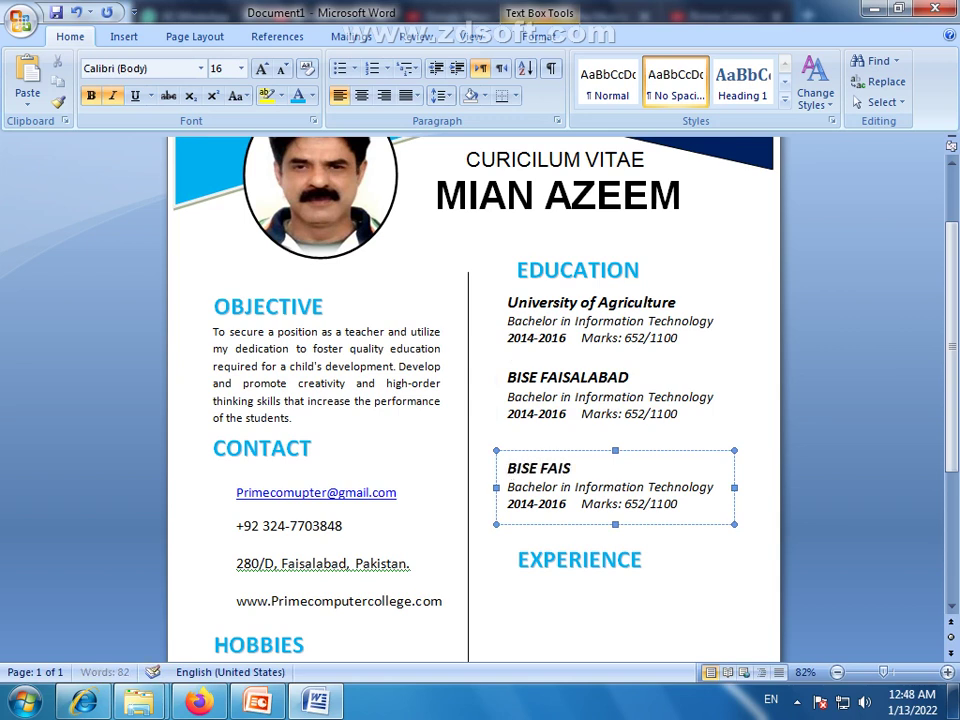
{"action": "type", "text": "LABAD"}
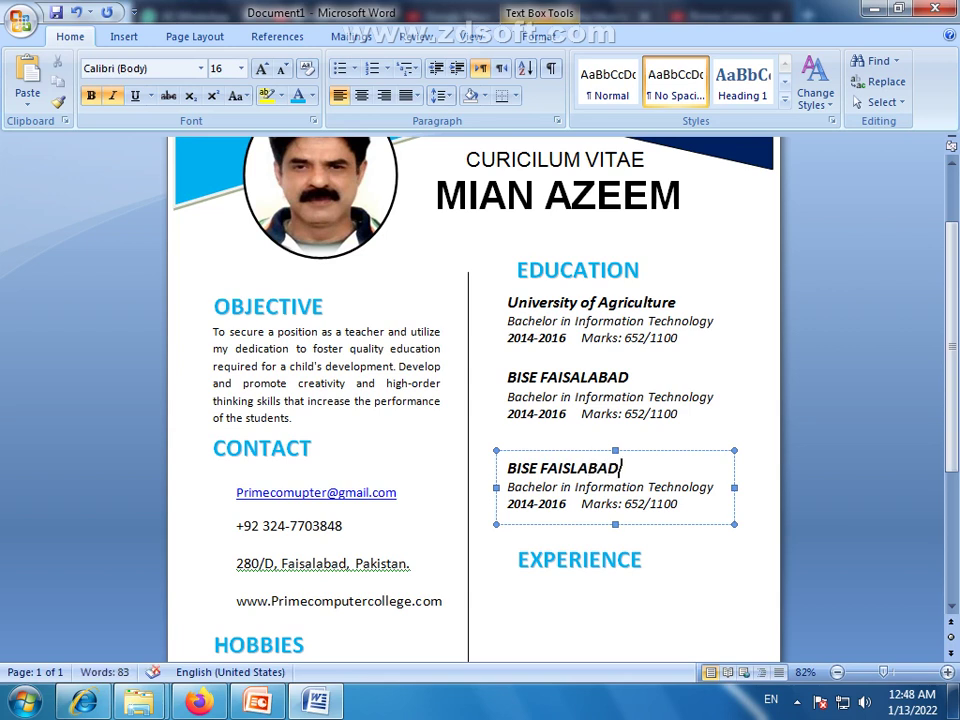
{"action": "key", "text": "BackSpace"}
{"action": "key", "text": "BackSpace"}
{"action": "key", "text": "BackSpace"}
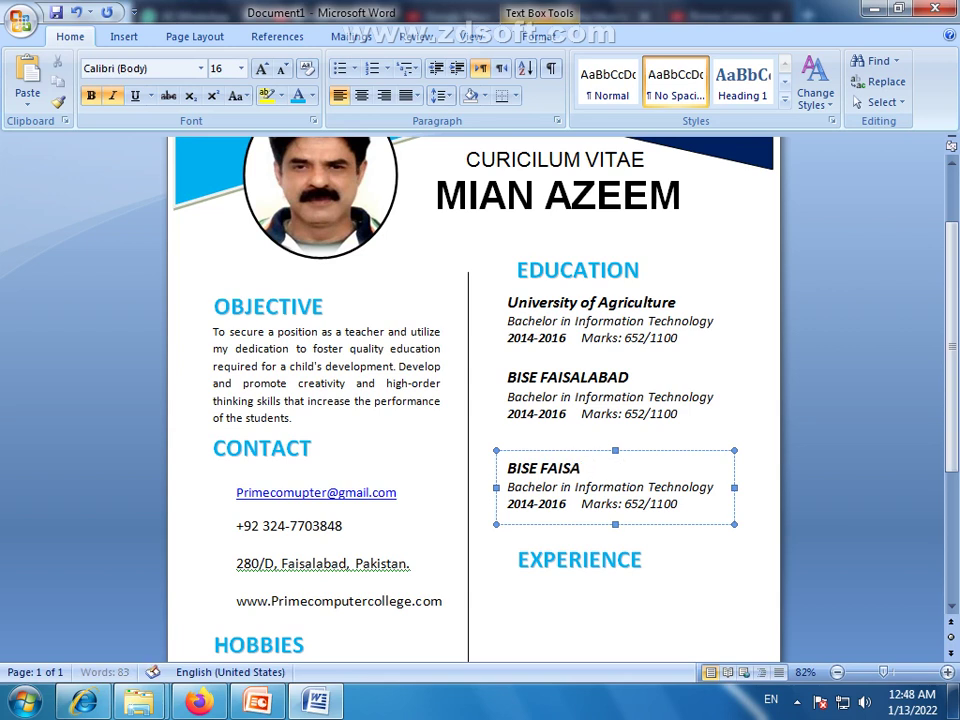
{"action": "type", "text": "LABAD"}
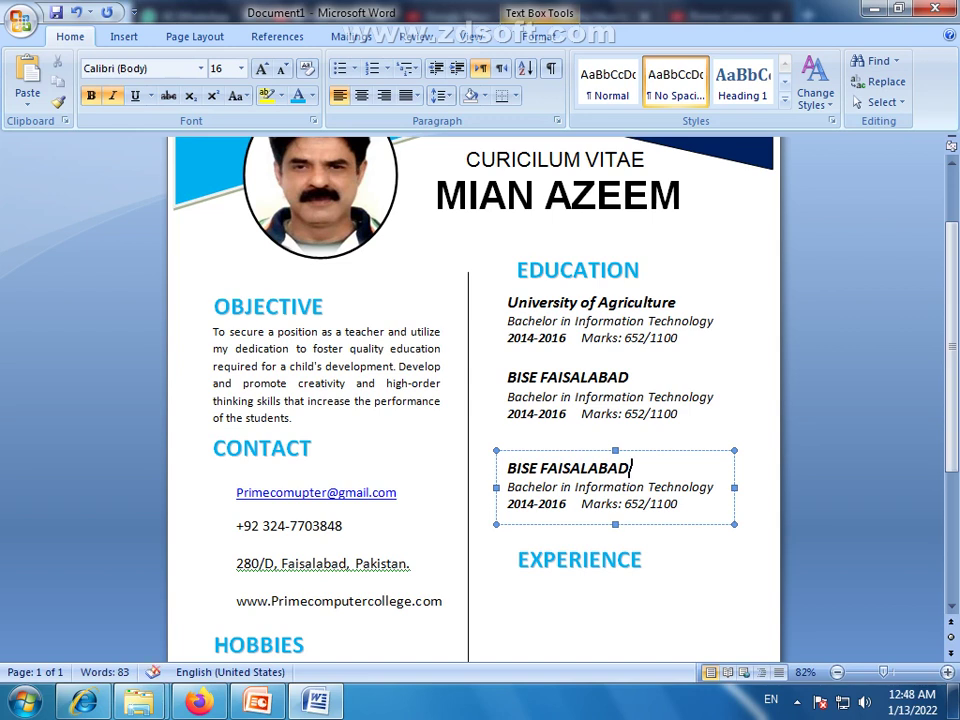
Change the second entry's years to 2012-2014
{"action": "left_click", "coordinate": [506, 488]}
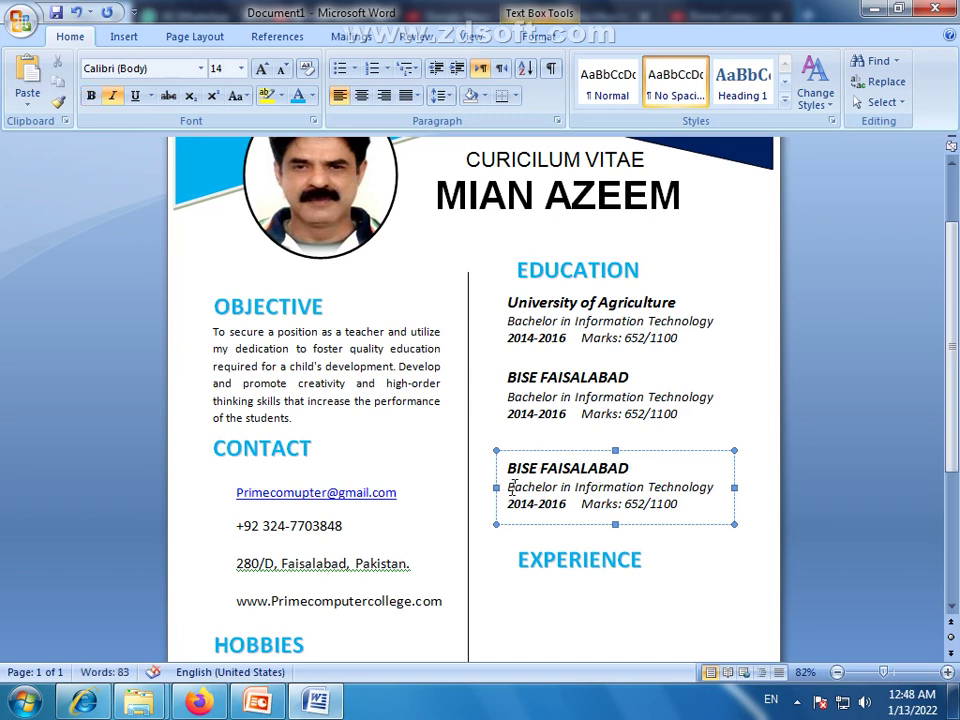
{"action": "left_click_drag", "start_coordinate": [511, 487], "coordinate": [737, 484]}
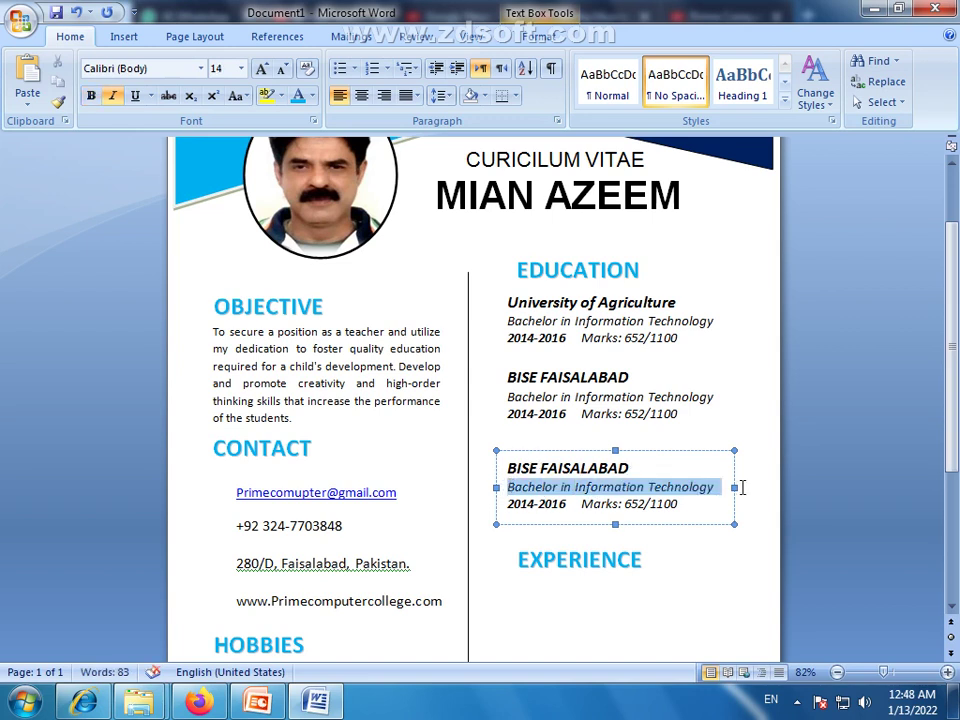
{"action": "double_click", "coordinate": [510, 396]}
{"action": "left_click_drag", "start_coordinate": [657, 400], "coordinate": [714, 398]}
{"action": "left_click", "coordinate": [564, 415]}
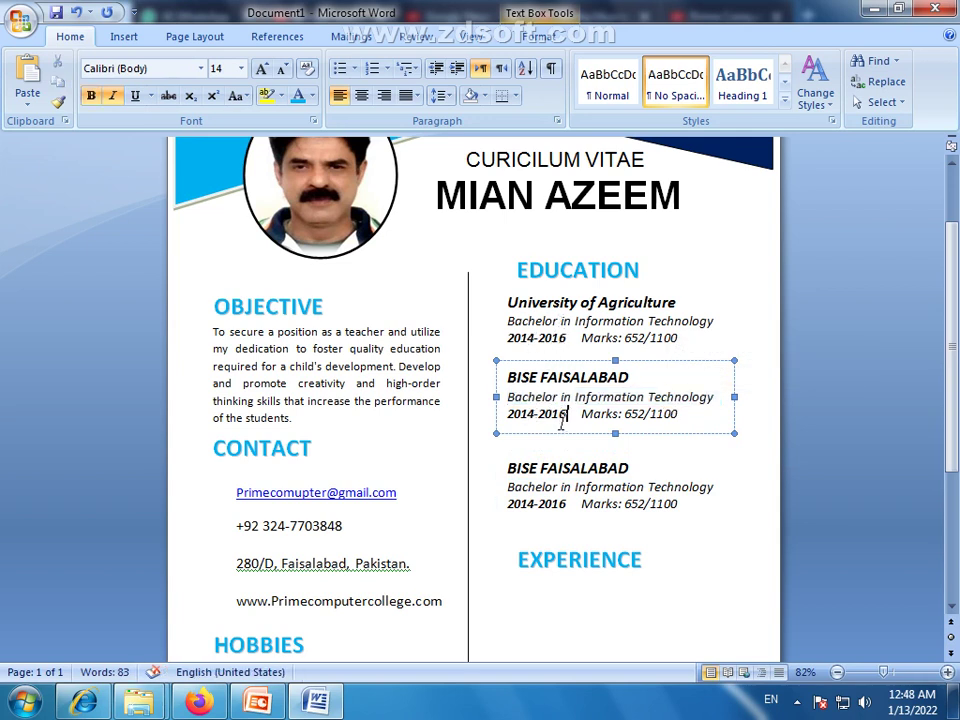
{"action": "key", "text": "BackSpace"}
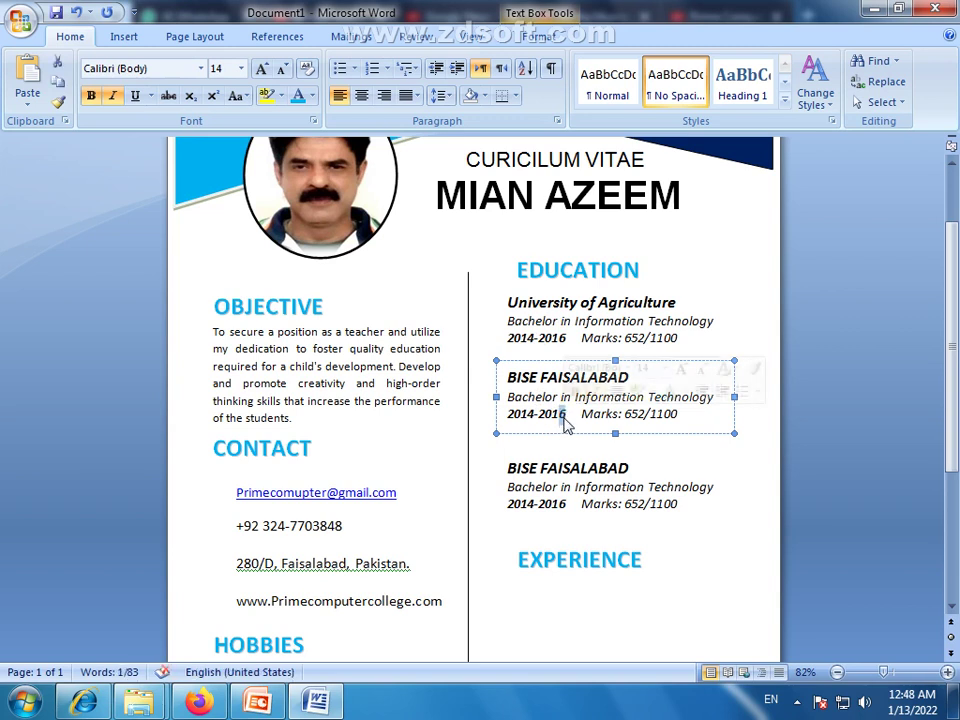
{"action": "type", "text": "4"}
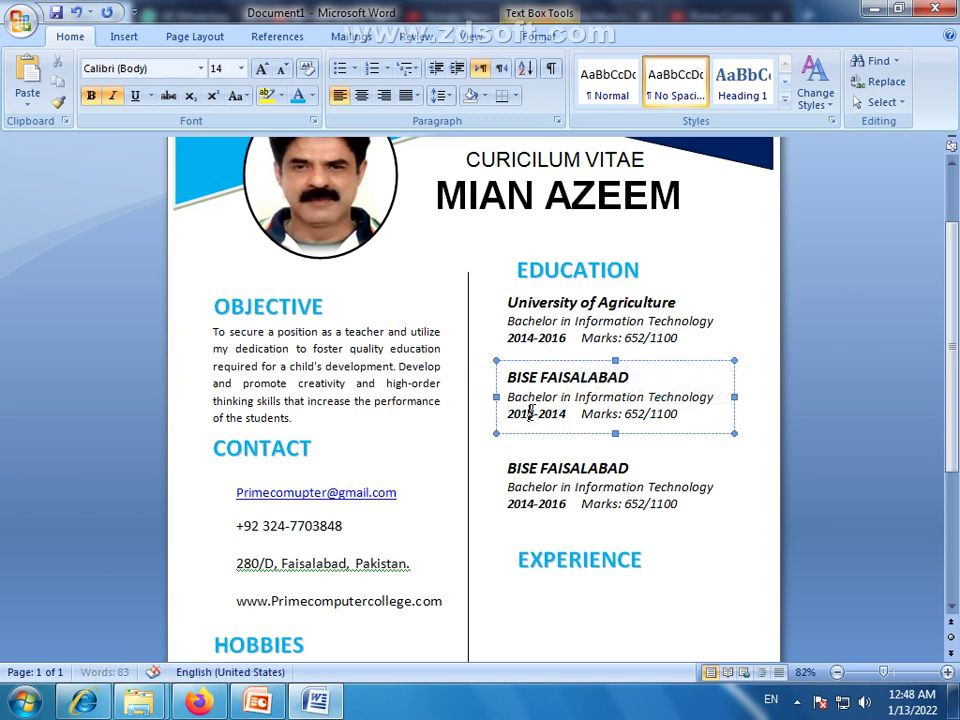
{"action": "left_click", "coordinate": [531, 412]}
{"action": "type", "text": "2"}
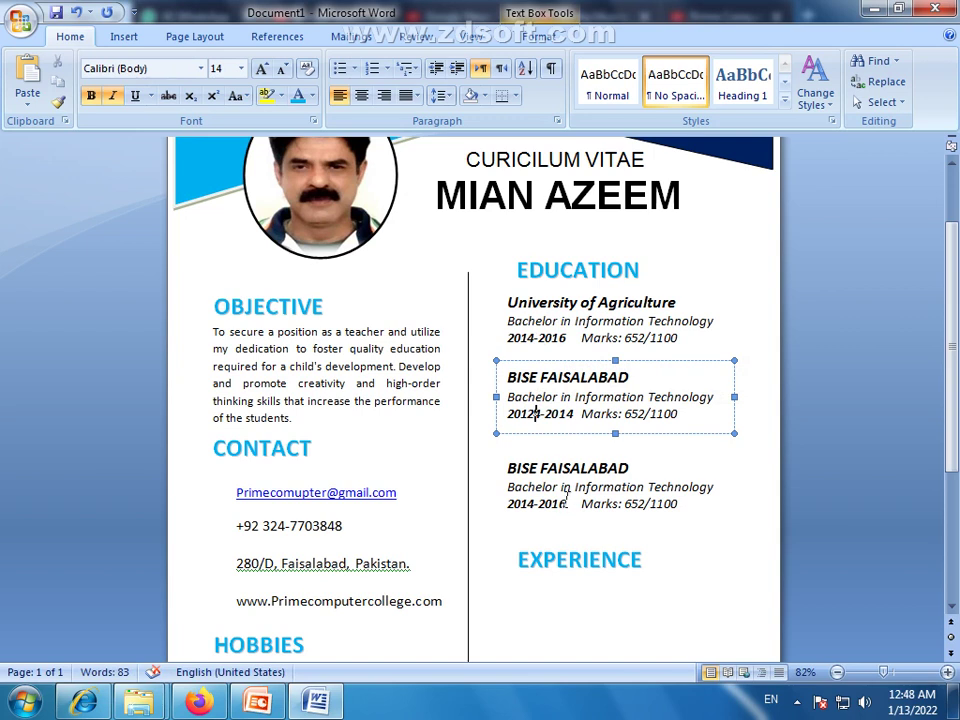
{"action": "key", "text": "Delete"}
Set the third entry's years to 2010-2012 and its marks to 521/1100
{"action": "left_click", "coordinate": [529, 503]}
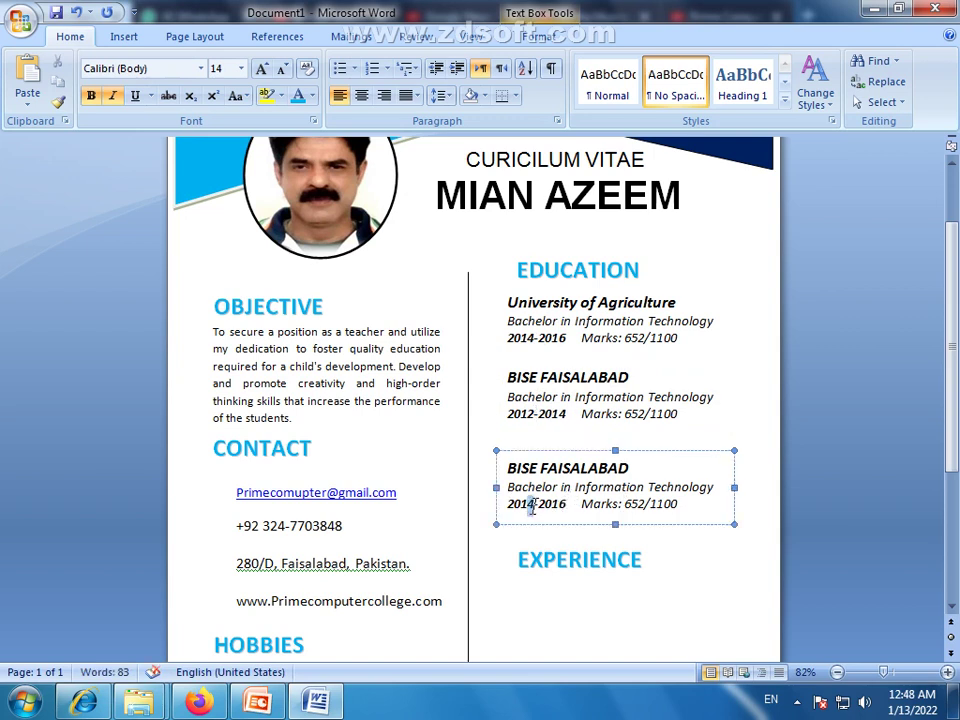
{"action": "left_click_drag", "start_coordinate": [527, 504], "coordinate": [533, 507]}
{"action": "type", "text": "0"}
{"action": "left_click_drag", "start_coordinate": [559, 503], "coordinate": [569, 504]}
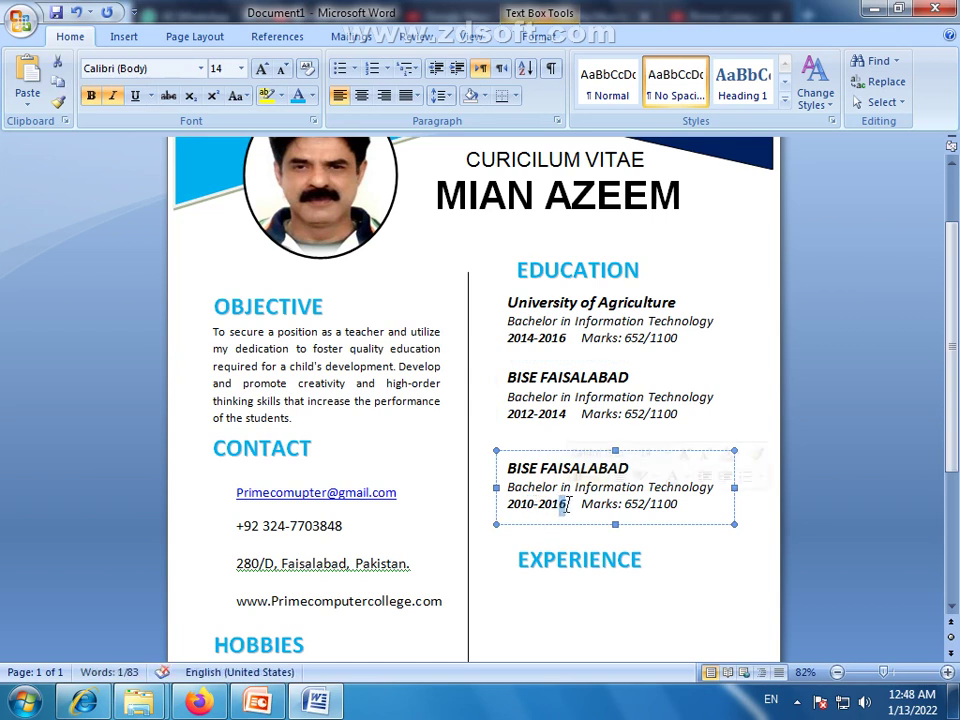
{"action": "type", "text": "2"}
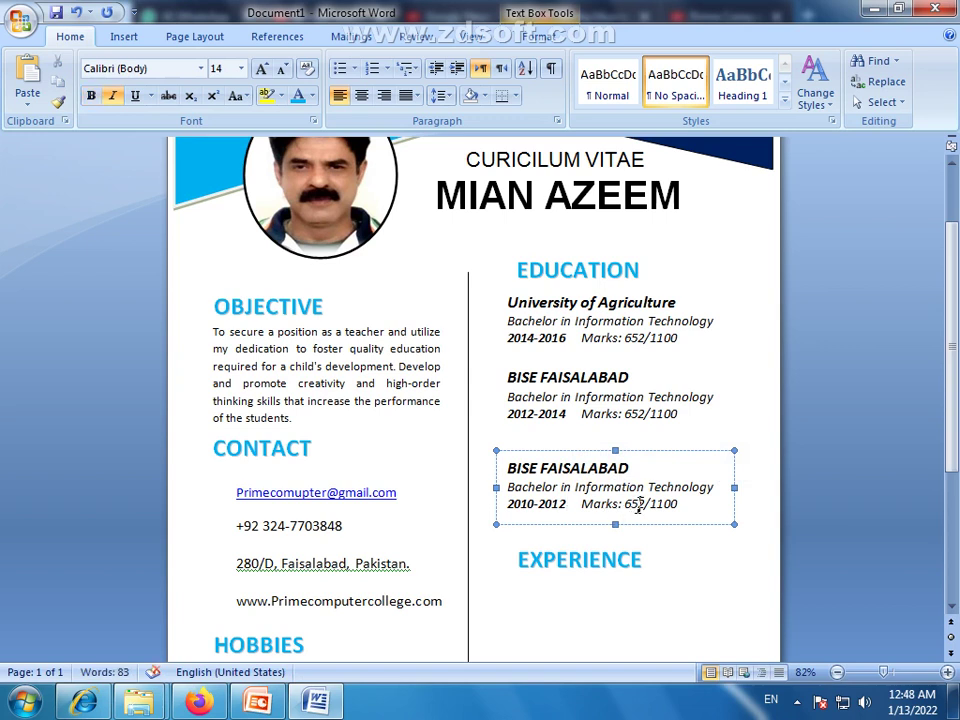
{"action": "double_click", "coordinate": [639, 504]}
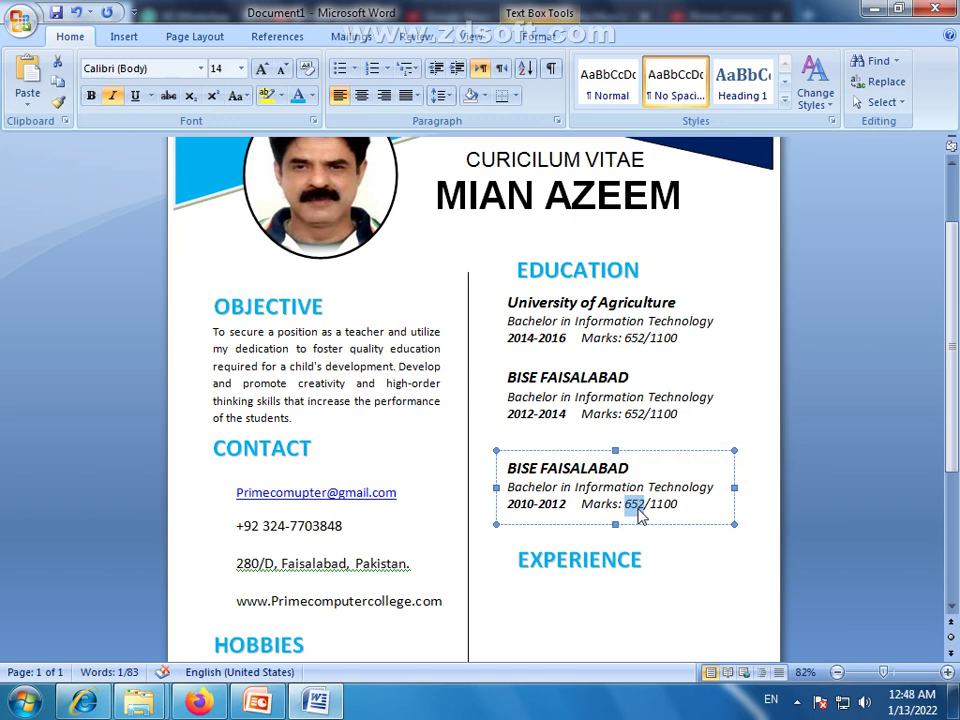
{"action": "type", "text": "521"}
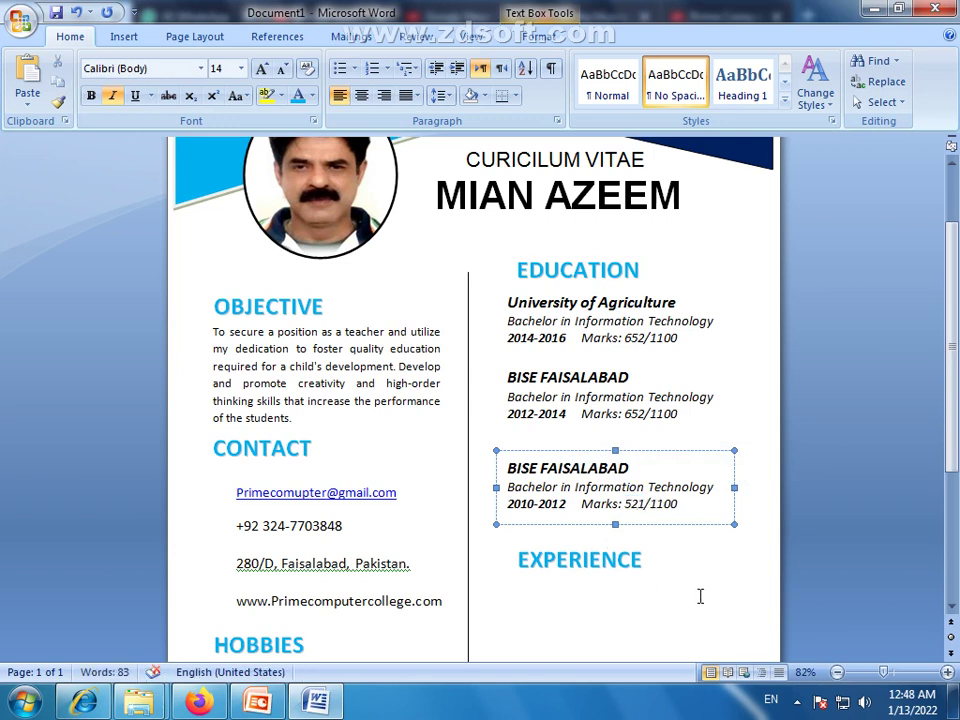
{"action": "left_click", "coordinate": [651, 275]}
Change the first entry's marks to 552/800
{"action": "left_click_drag", "start_coordinate": [688, 337], "coordinate": [655, 340]}
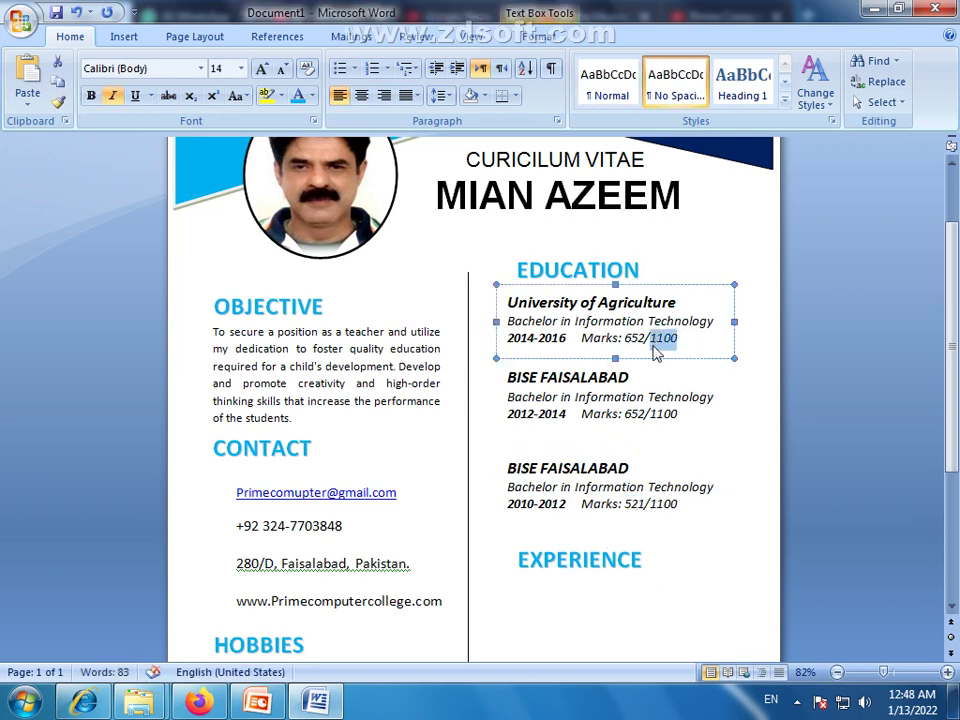
{"action": "type", "text": "652/800"}
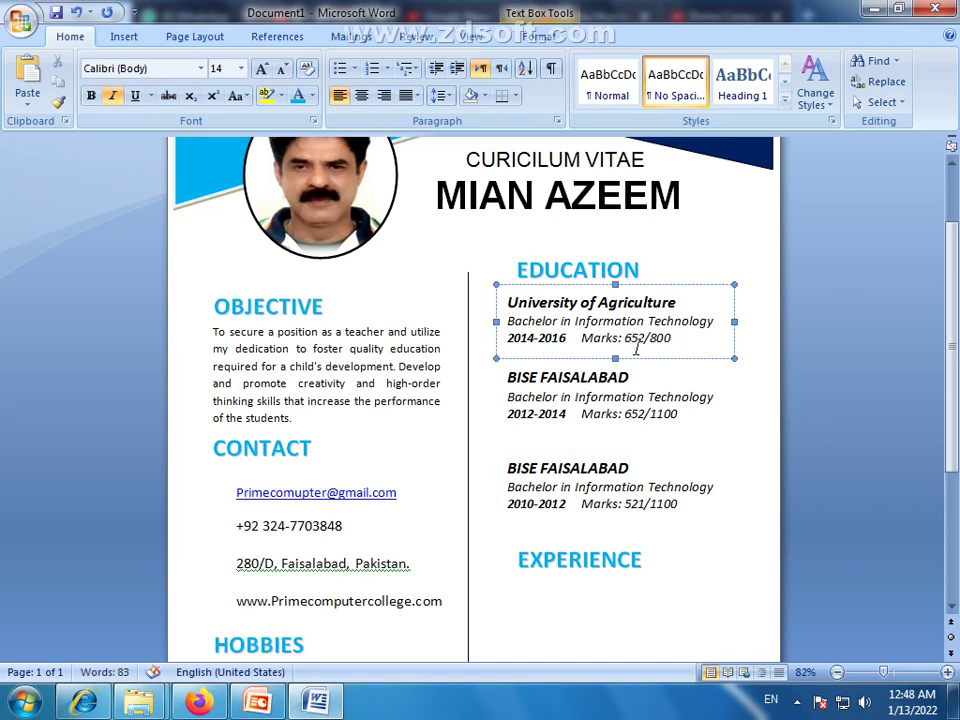
{"action": "left_click_drag", "start_coordinate": [632, 337], "coordinate": [625, 338]}
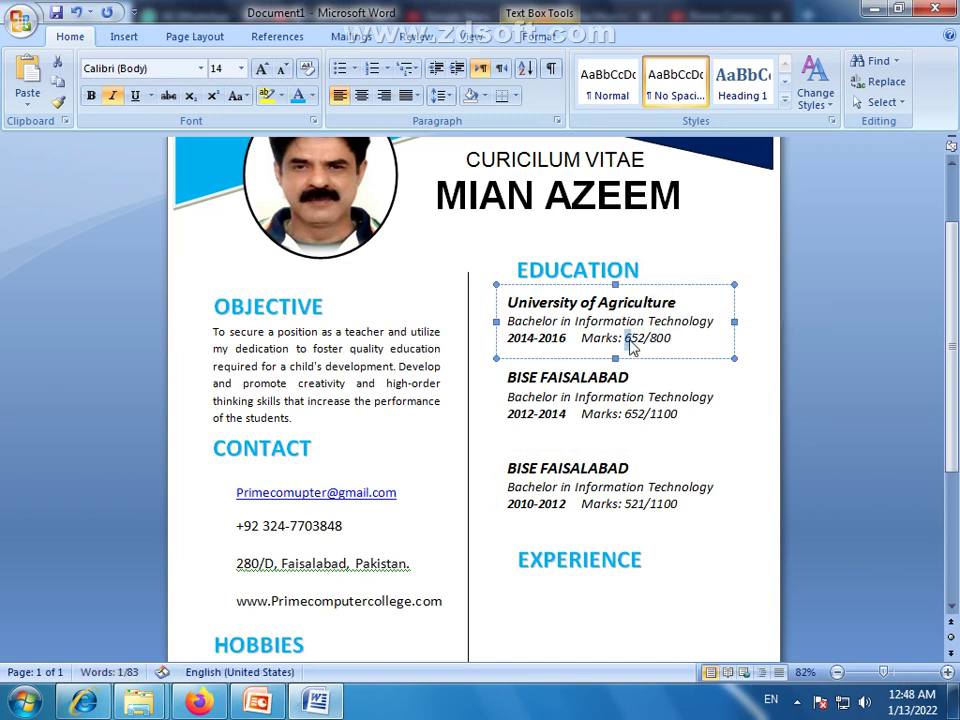
{"action": "type", "text": "5"}
{"action": "left_click", "coordinate": [690, 580]}
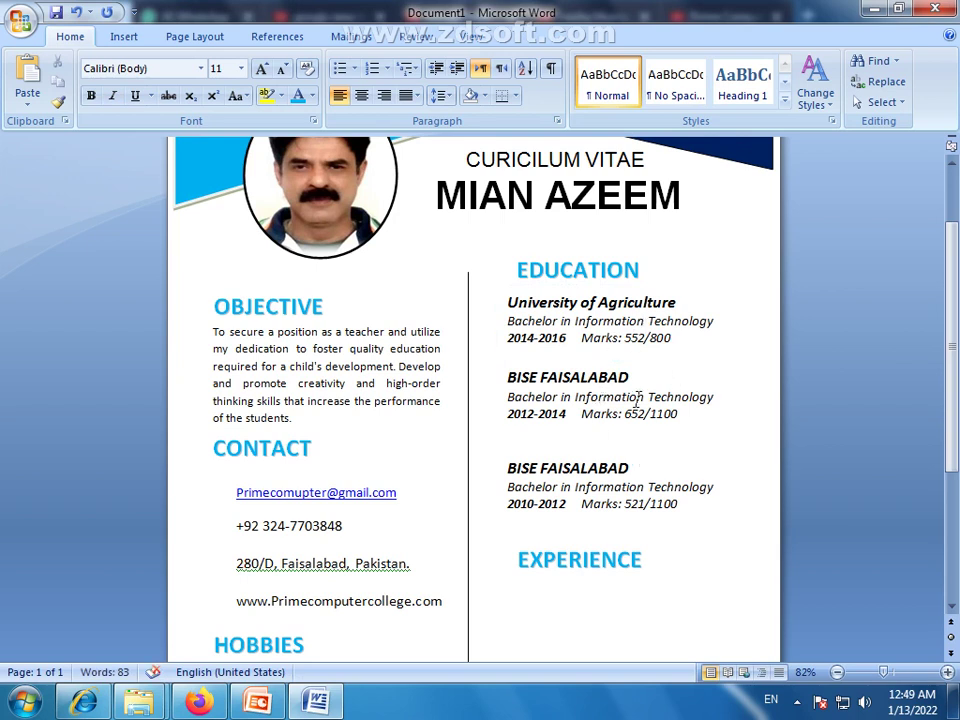
Place a trial copy of the Objective paragraph box below the EXPERIENCE heading
{"action": "scroll", "coordinate": [690, 420], "scroll_direction": "down", "scroll_amount": 2}
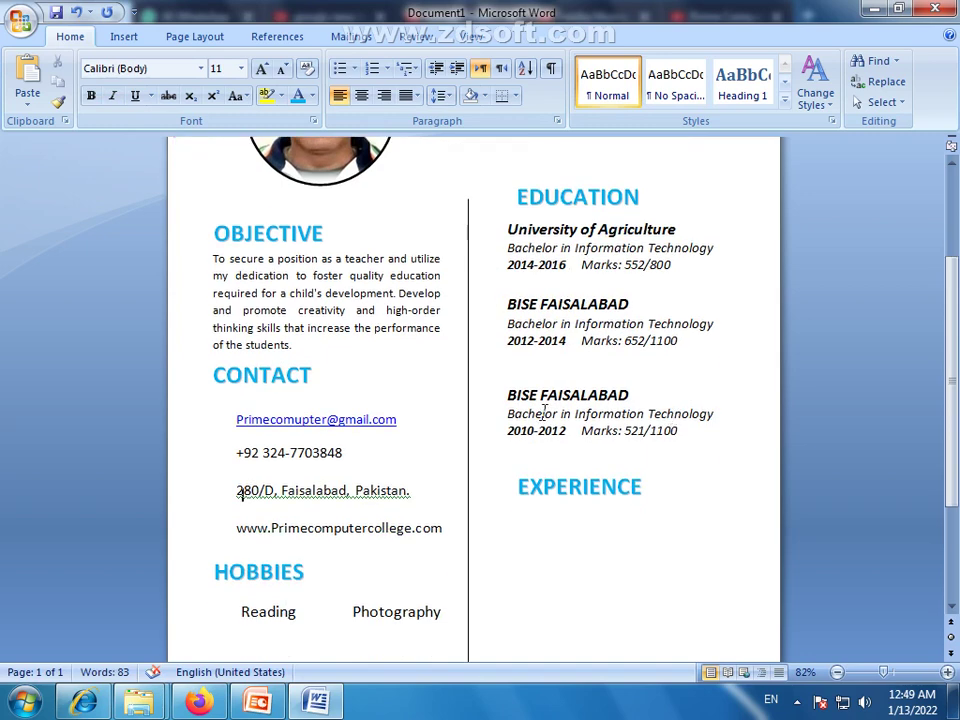
{"action": "scroll", "coordinate": [651, 414], "scroll_direction": "down", "scroll_amount": 2}
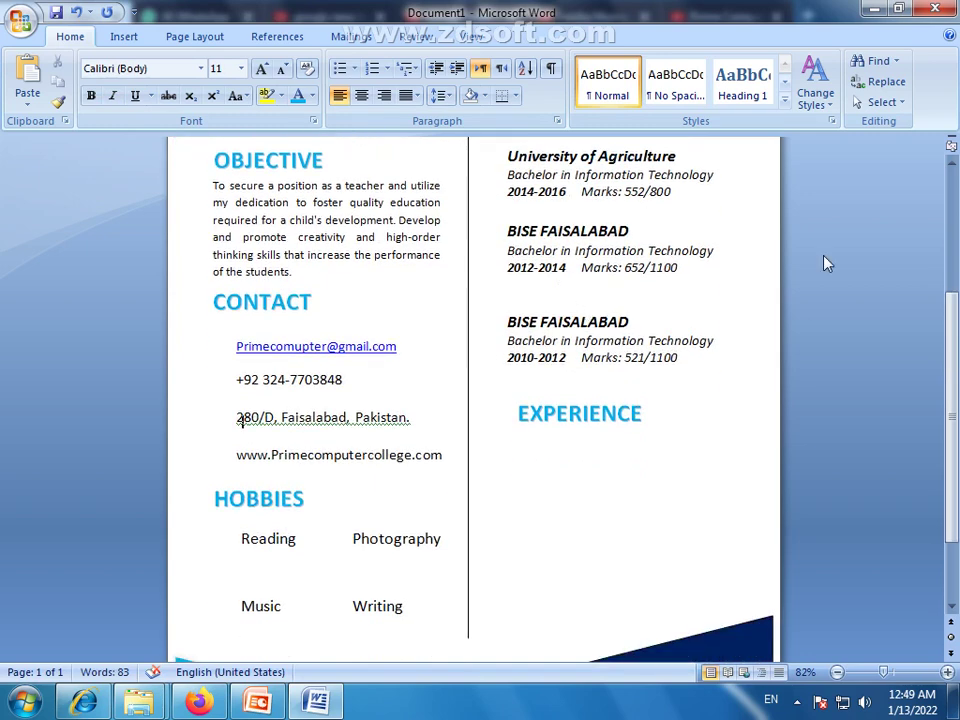
{"action": "scroll", "coordinate": [671, 449], "scroll_direction": "down", "scroll_amount": 2}
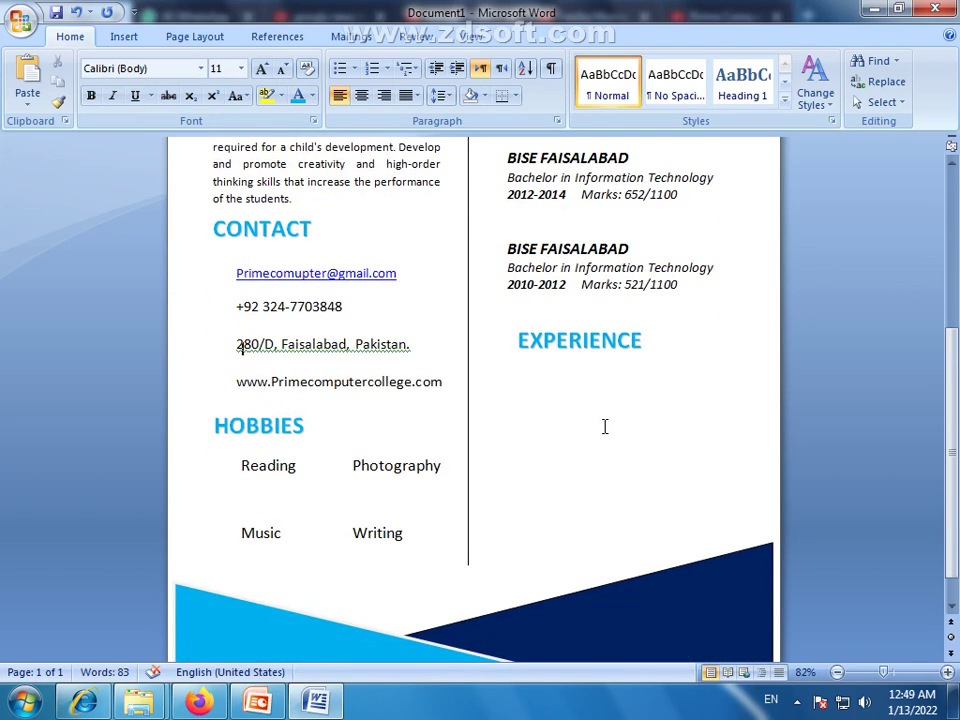
{"action": "left_click", "coordinate": [572, 352]}
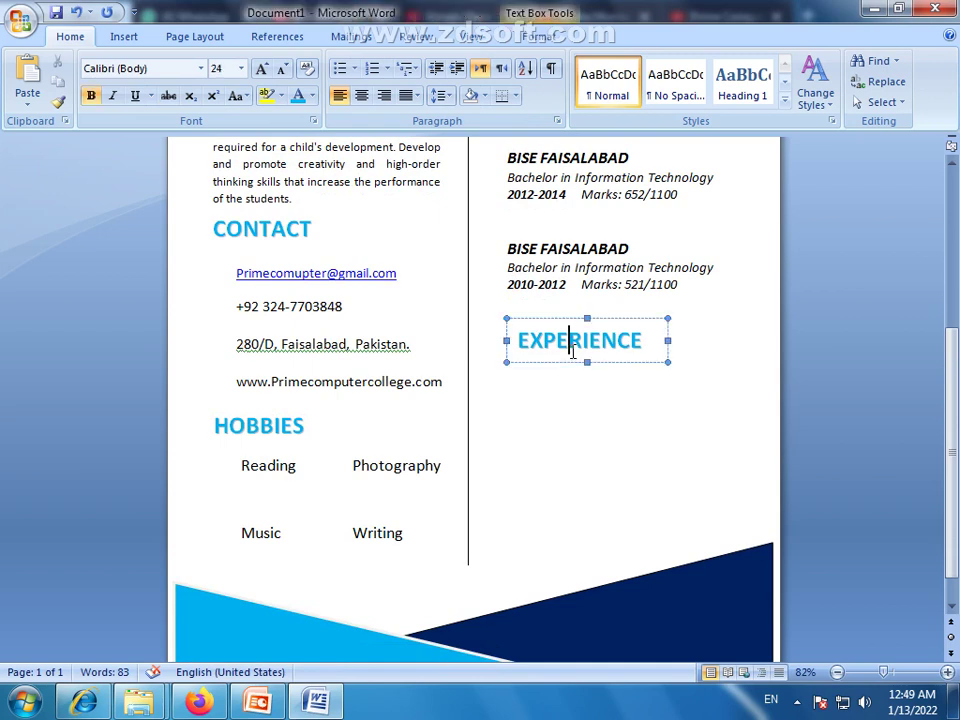
{"action": "left_click", "coordinate": [574, 409]}
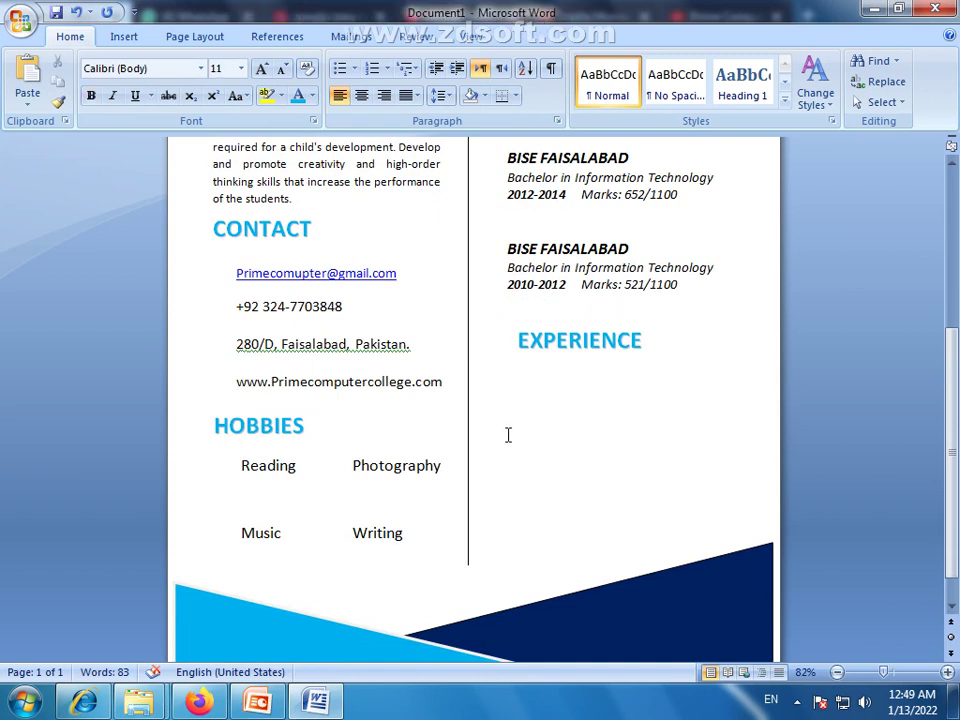
{"action": "scroll", "coordinate": [508, 435], "scroll_direction": "up", "scroll_amount": 3}
{"action": "left_click", "coordinate": [313, 262]}
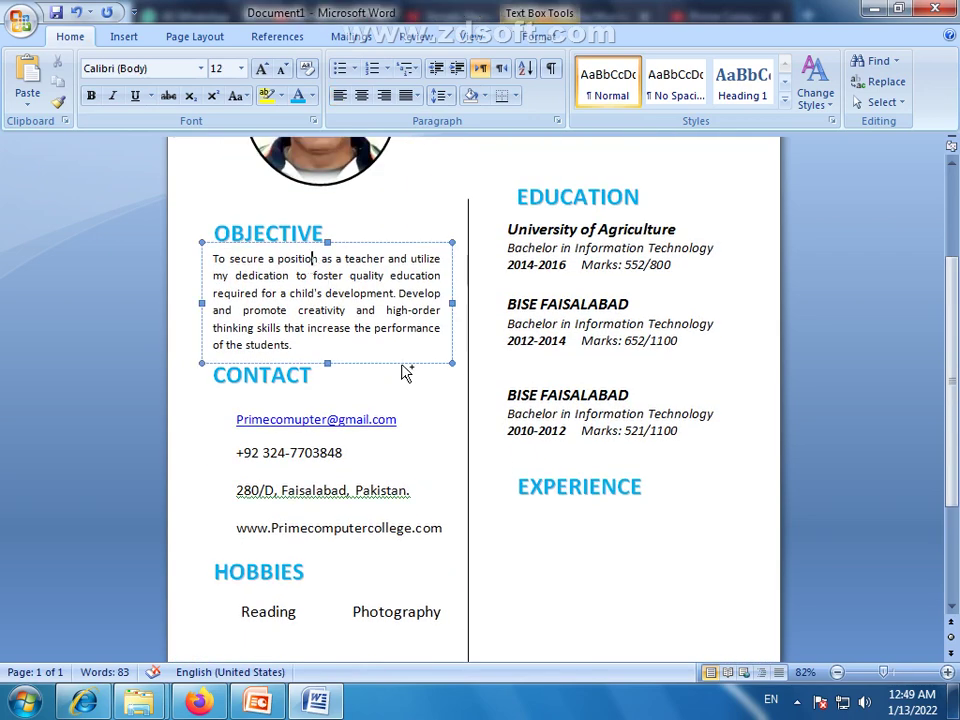
{"action": "left_click_drag", "start_coordinate": [600, 602], "coordinate": [700, 645]}
{"action": "type", "text": "To secure a position as a teacher and utilize my dedication to foster quality education required for a child's development. Develop and promote creativity and high-order thinking skills that increase the performance of the students."}
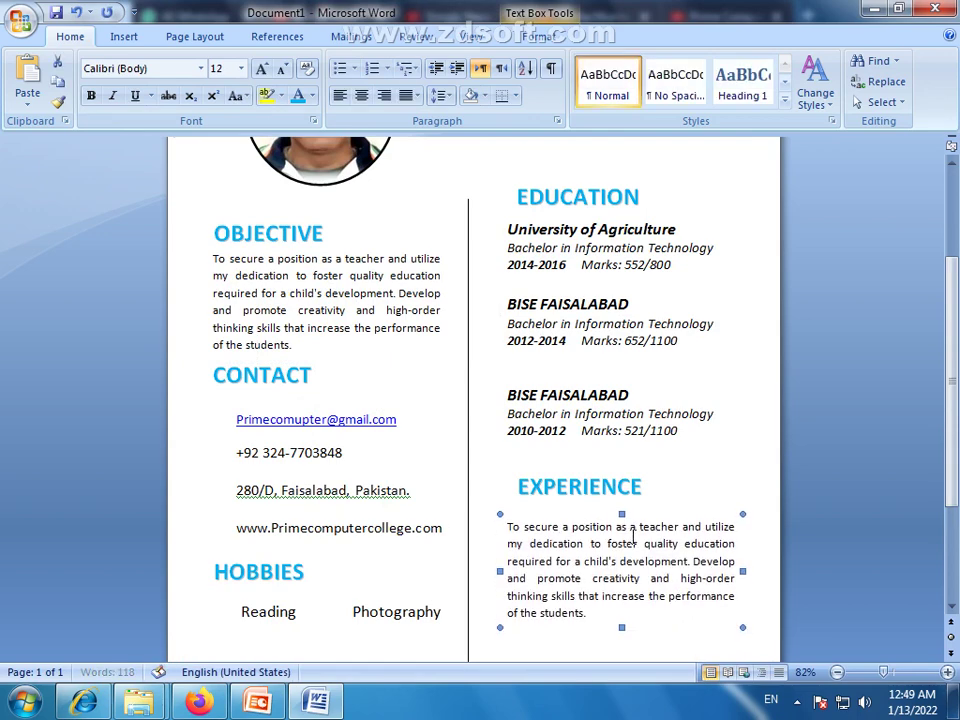
Delete the trial copy and Ctrl-drag the third education entry below EXPERIENCE
{"action": "key", "text": "Up"}
{"action": "key", "text": "Up"}
{"action": "key", "text": "Right"}
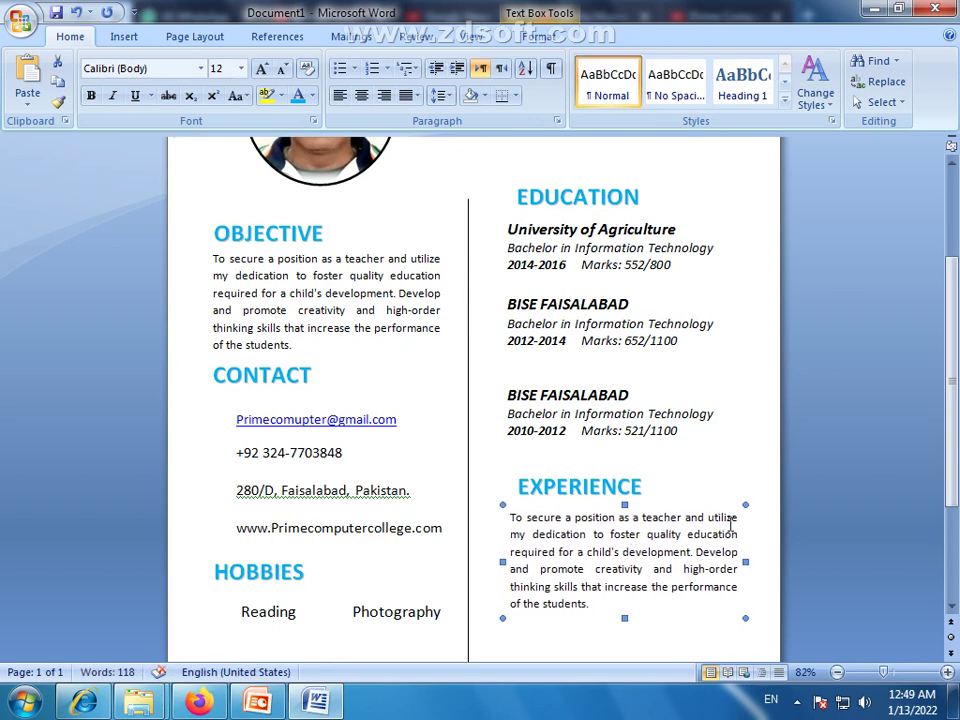
{"action": "key", "text": "Delete"}
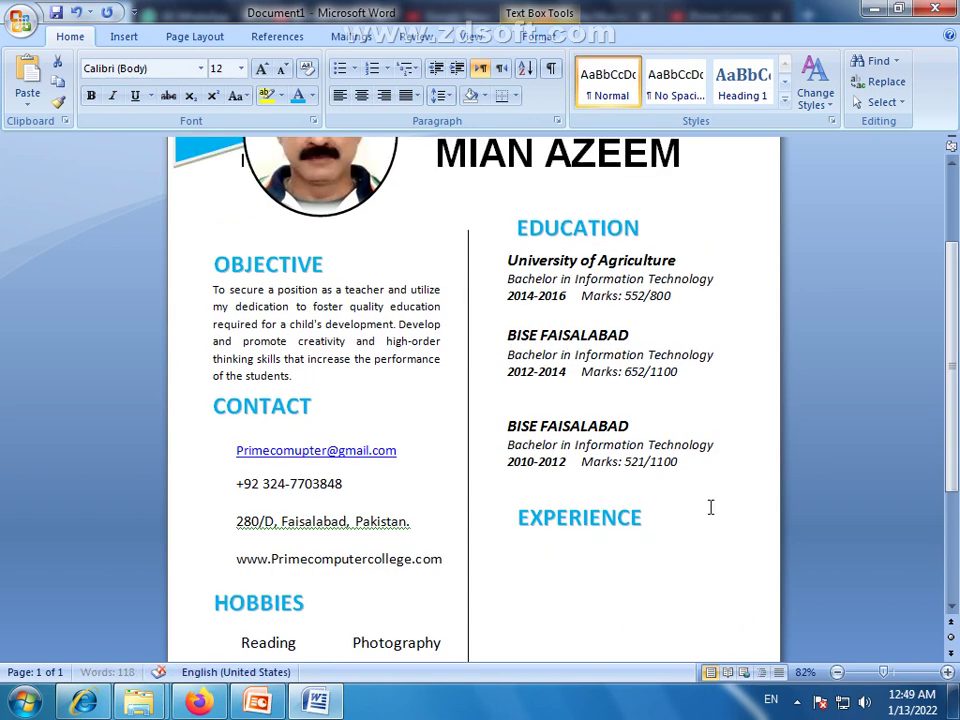
{"action": "left_click", "coordinate": [611, 395]}
{"action": "left_click_drag", "start_coordinate": [647, 456], "coordinate": [651, 590]}
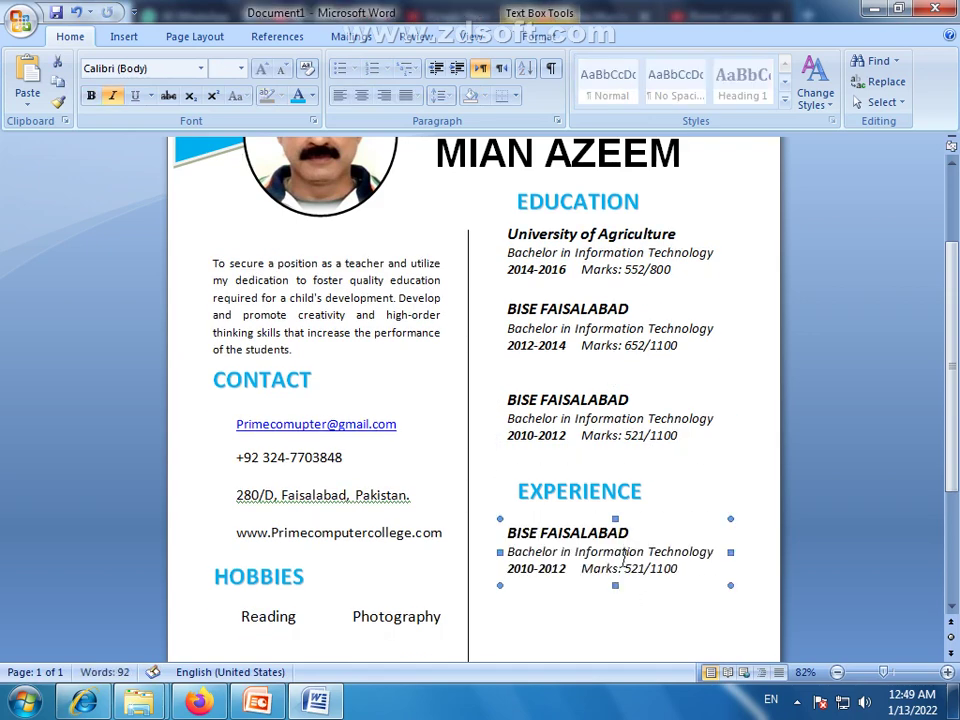
Retype the copied entry's heading as Prime Computer College and its degree line as Computer Teacher
{"action": "left_click_drag", "start_coordinate": [628, 532], "coordinate": [517, 540]}
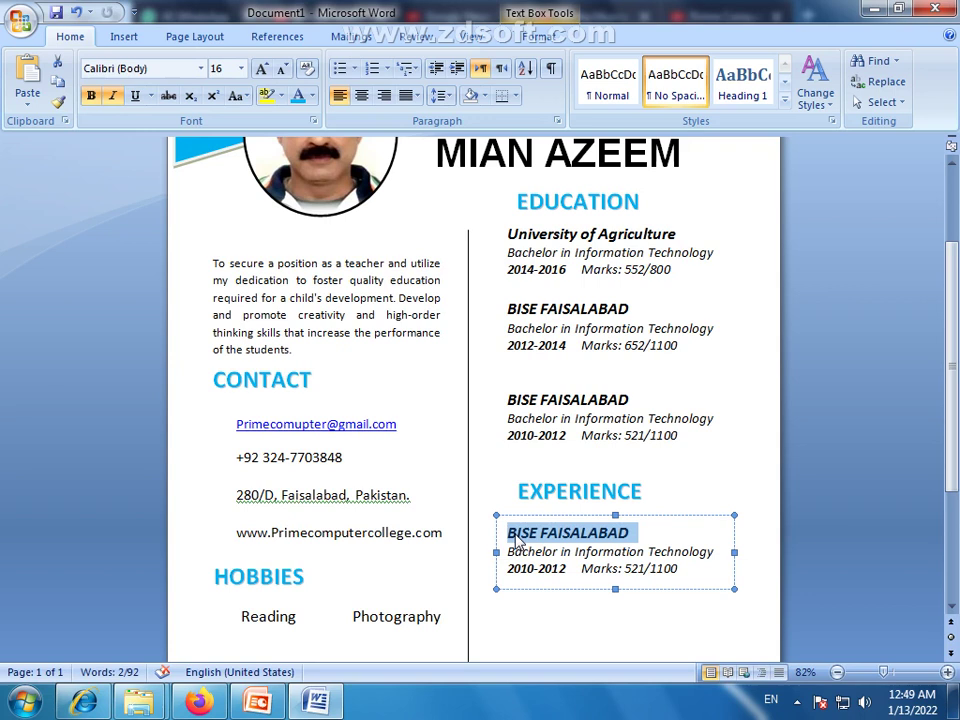
{"action": "type", "text": "F"}
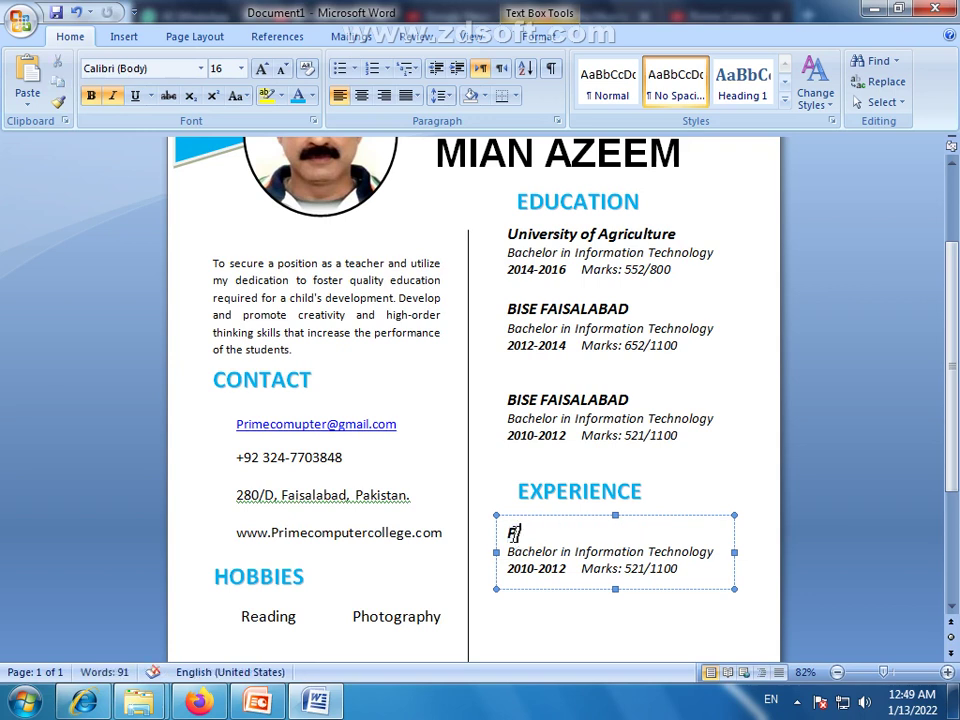
{"action": "type", "text": "rime"}
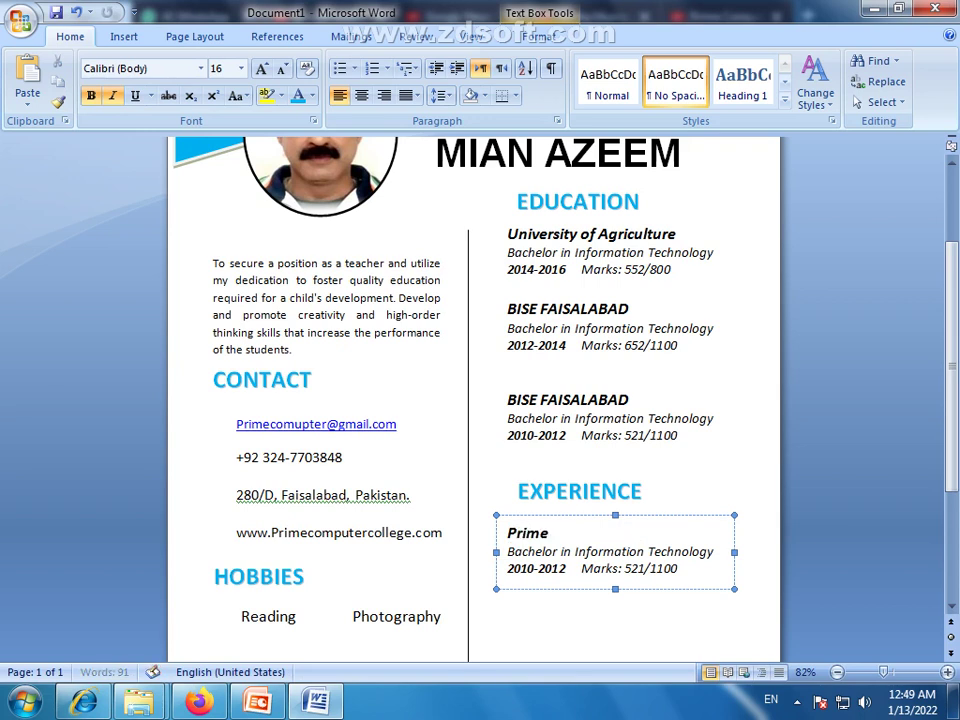
{"action": "type", "text": " Computer College"}
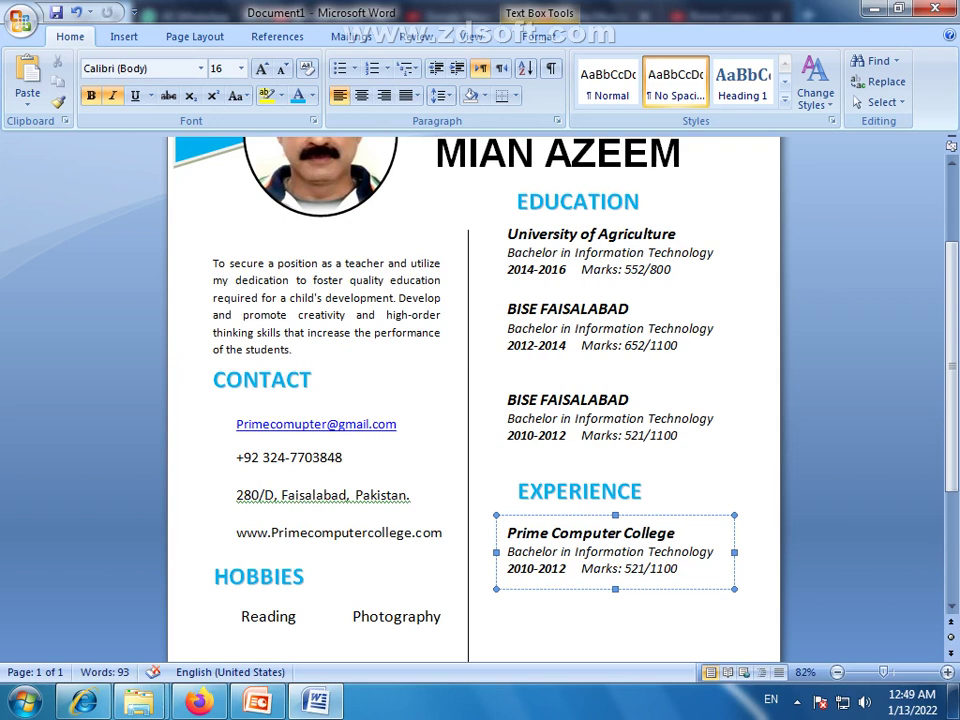
{"action": "left_click", "coordinate": [510, 553]}
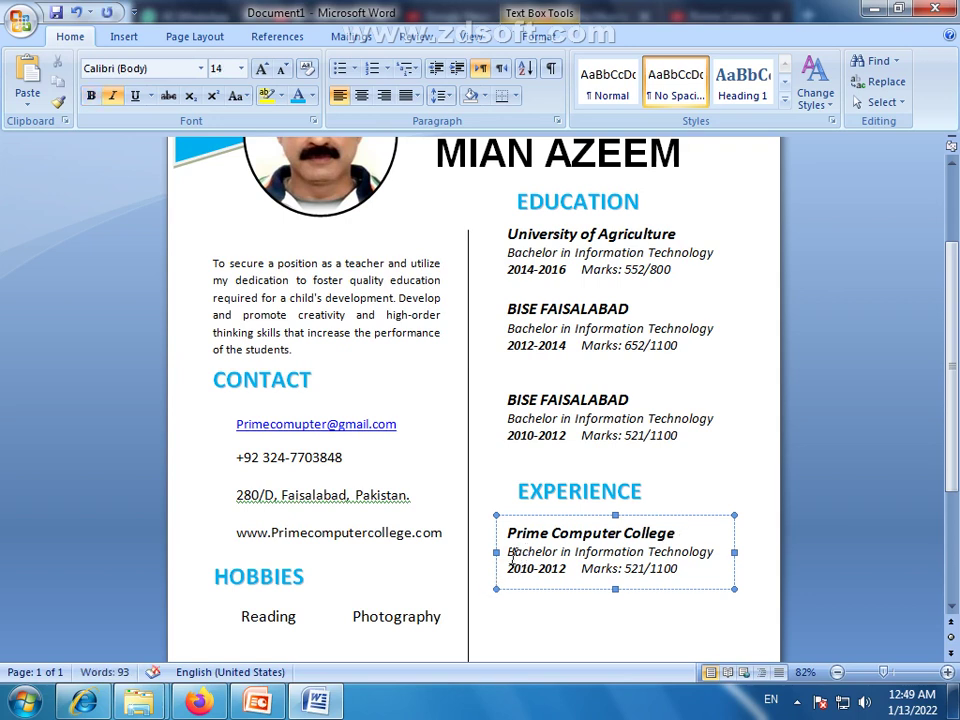
{"action": "left_click_drag", "start_coordinate": [508, 553], "coordinate": [686, 553]}
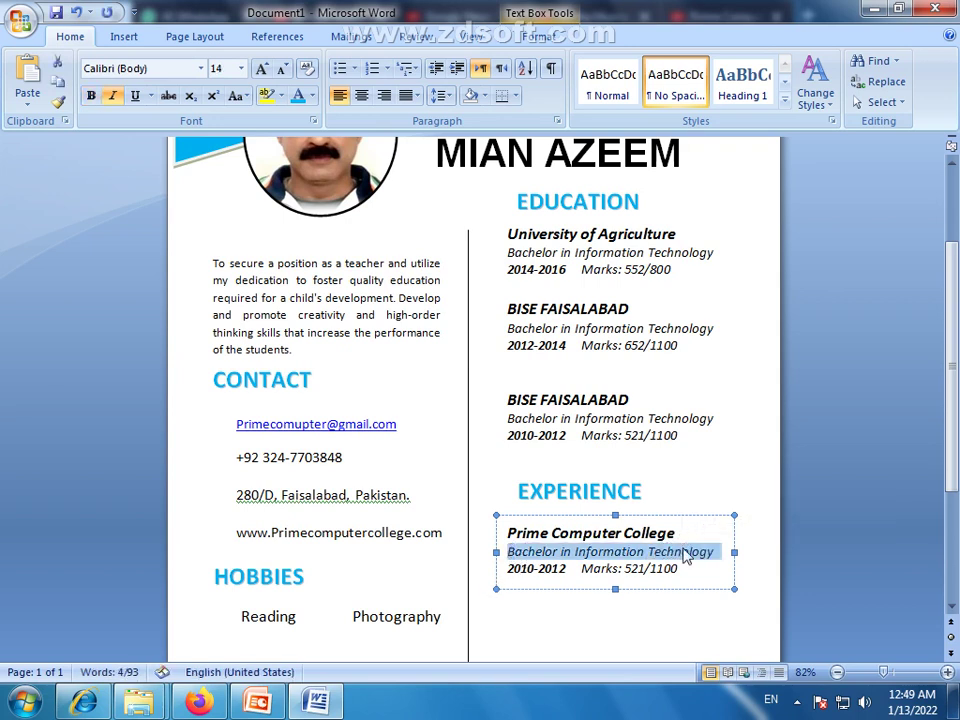
{"action": "type", "text": "computer "}
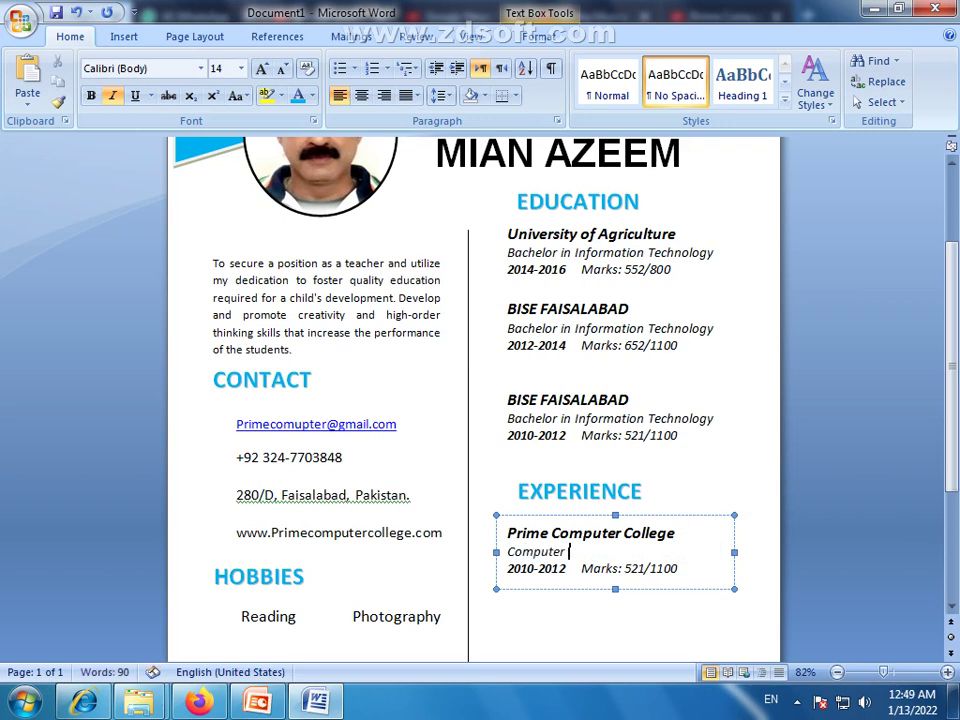
{"action": "type", "text": "Teacher"}
Delete the Marks text, change the years to 2017-2019, and start a new line
{"action": "left_click_drag", "start_coordinate": [677, 568], "coordinate": [594, 567]}
{"action": "key", "text": "Delete"}
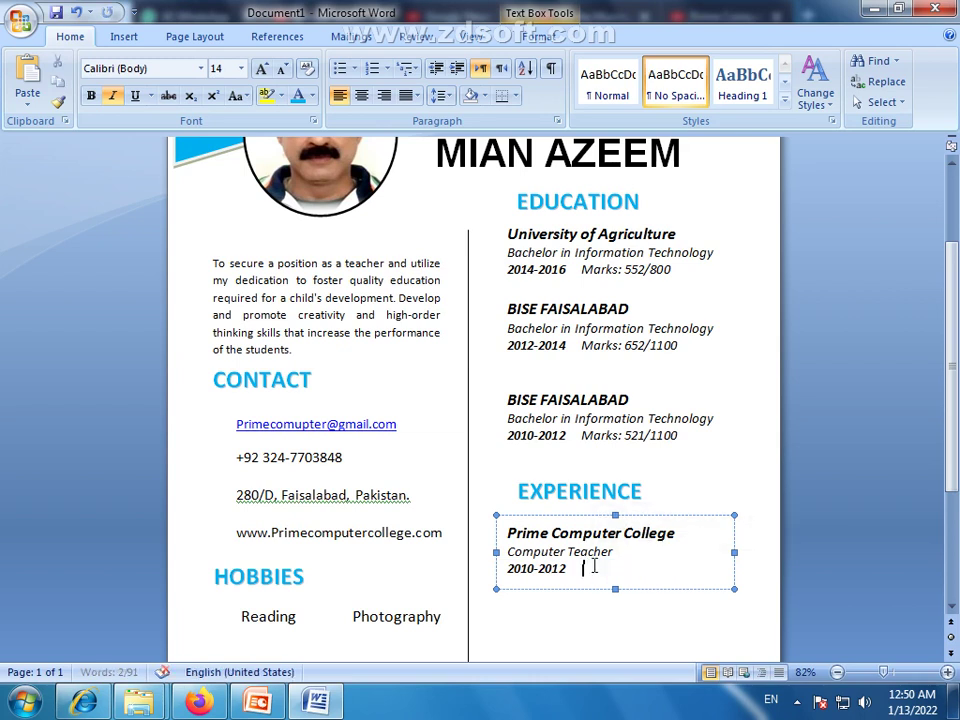
{"action": "key", "text": "BackSpace"}
{"action": "key", "text": "BackSpace"}
{"action": "key", "text": "BackSpace"}
{"action": "key", "text": "BackSpace"}
{"action": "key", "text": "BackSpace"}
{"action": "key", "text": "BackSpace"}
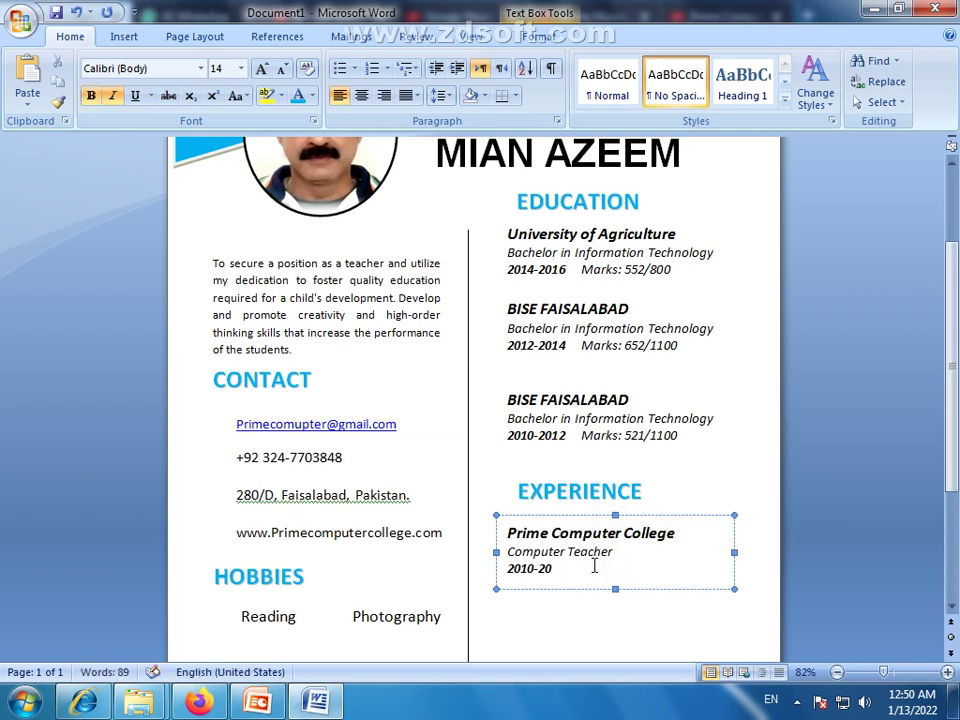
{"action": "type", "text": "12"}
{"action": "type", "text": "7"}
{"action": "left_click", "coordinate": [567, 569]}
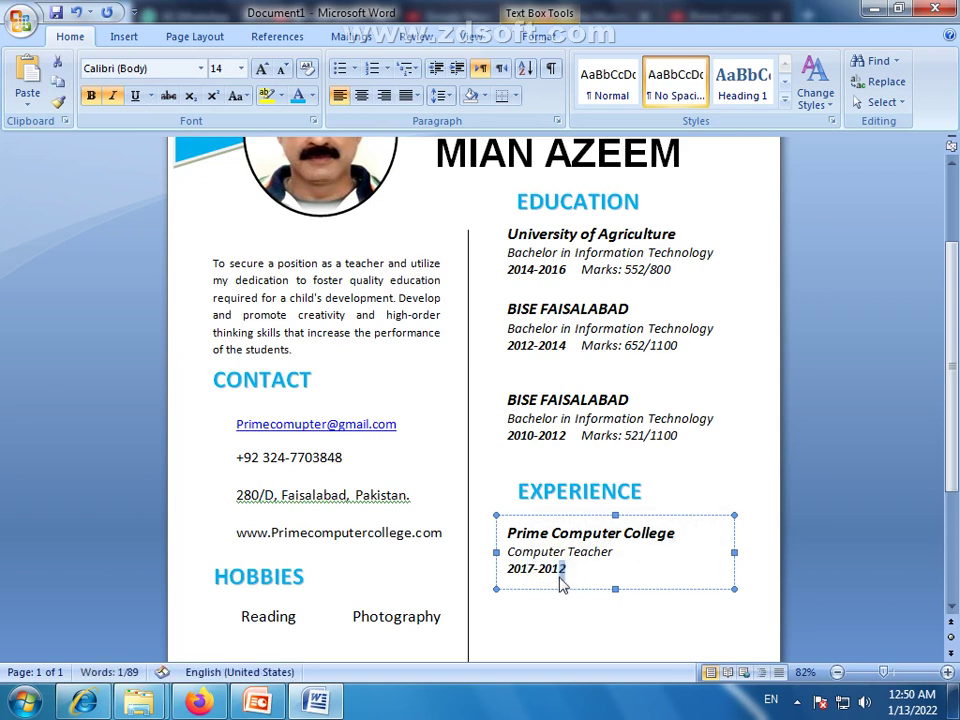
{"action": "key", "text": "BackSpace"}
{"action": "type", "text": "9"}
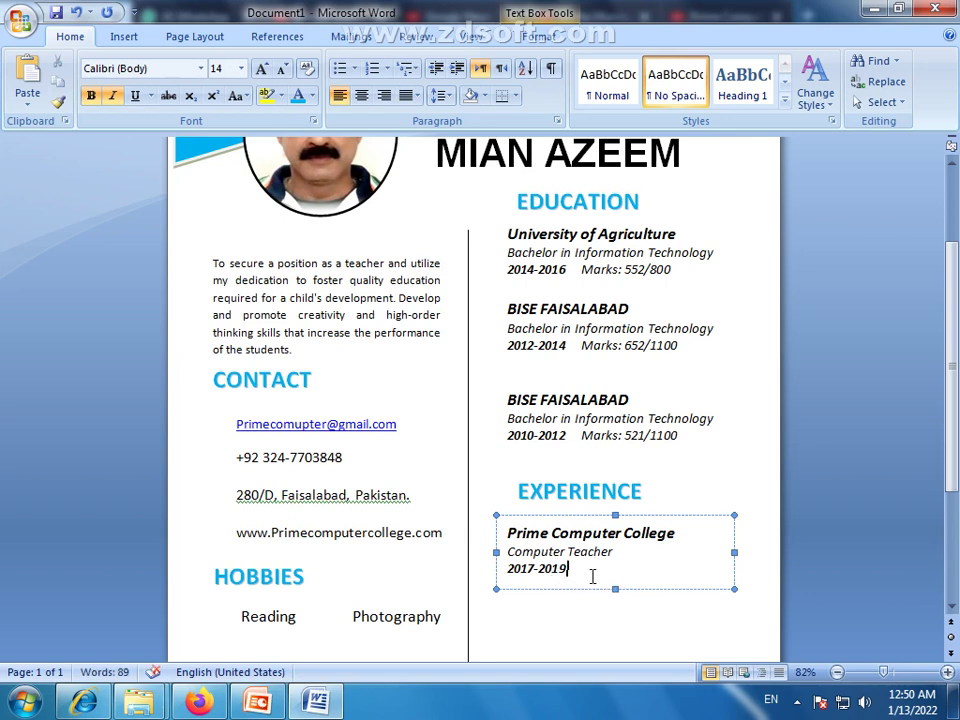
{"action": "key", "text": "Return"}
Enlarge the box and type '2 year experience as a Computer Teacher at Prime Computer College'
{"action": "left_click_drag", "start_coordinate": [616, 590], "coordinate": [616, 621]}
{"action": "left_click", "coordinate": [519, 590]}
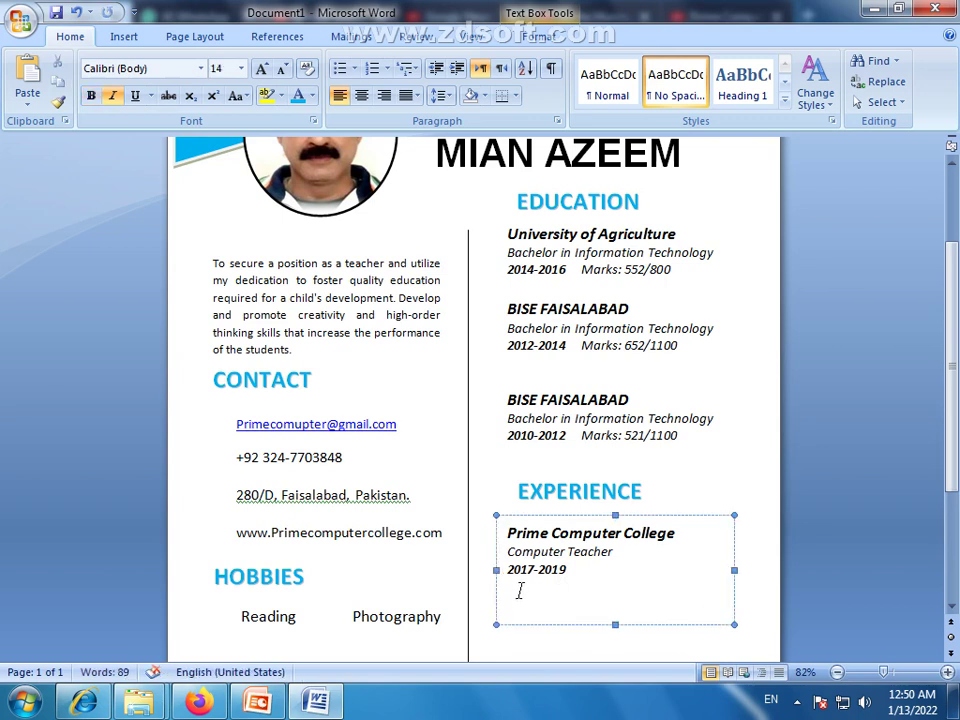
{"action": "type", "text": "2 year experience  as a"}
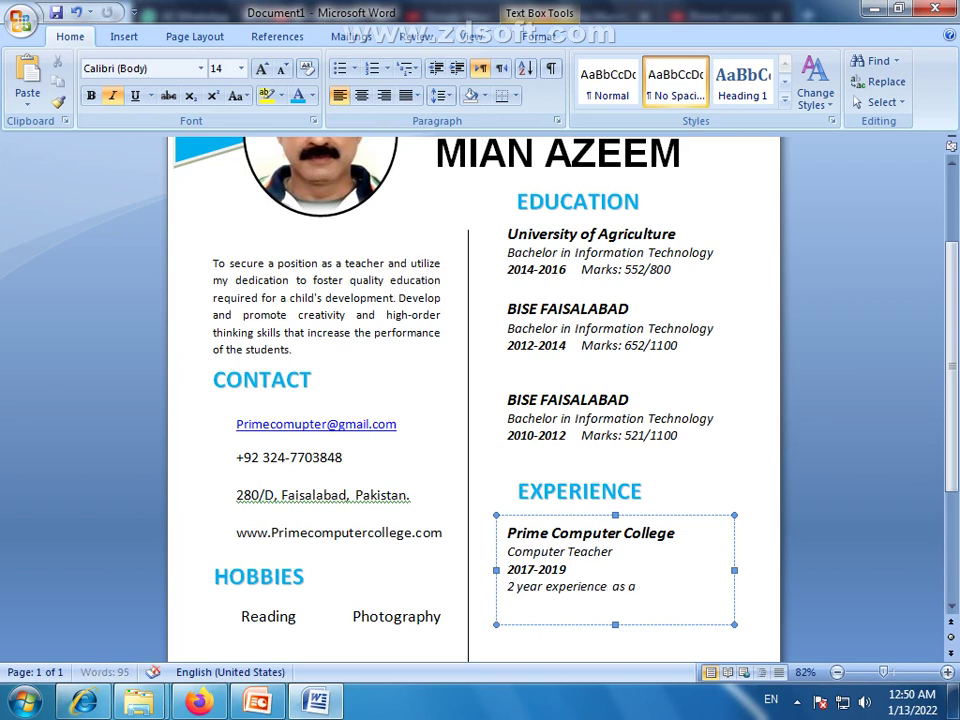
{"action": "type", "text": " Compuer"}
{"action": "key", "text": "BackSpace"}
{"action": "key", "text": "BackSpace"}
{"action": "type", "text": "t"}
{"action": "key", "text": "BackSpace"}
{"action": "key", "text": "BackSpace"}
{"action": "type", "text": "uter"}
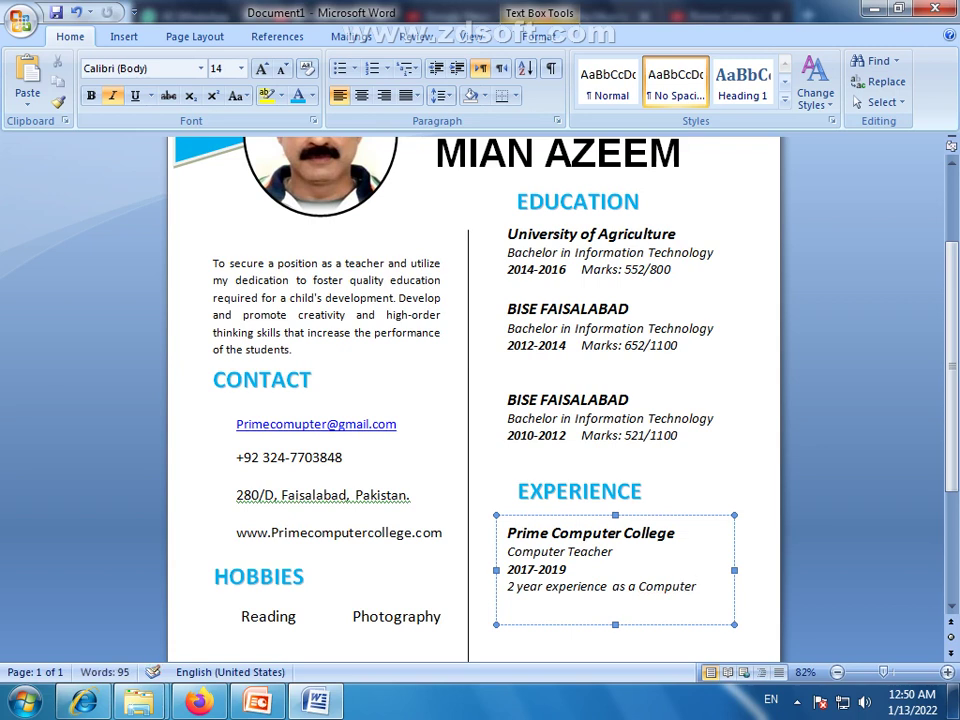
{"action": "type", "text": " Teacher"}
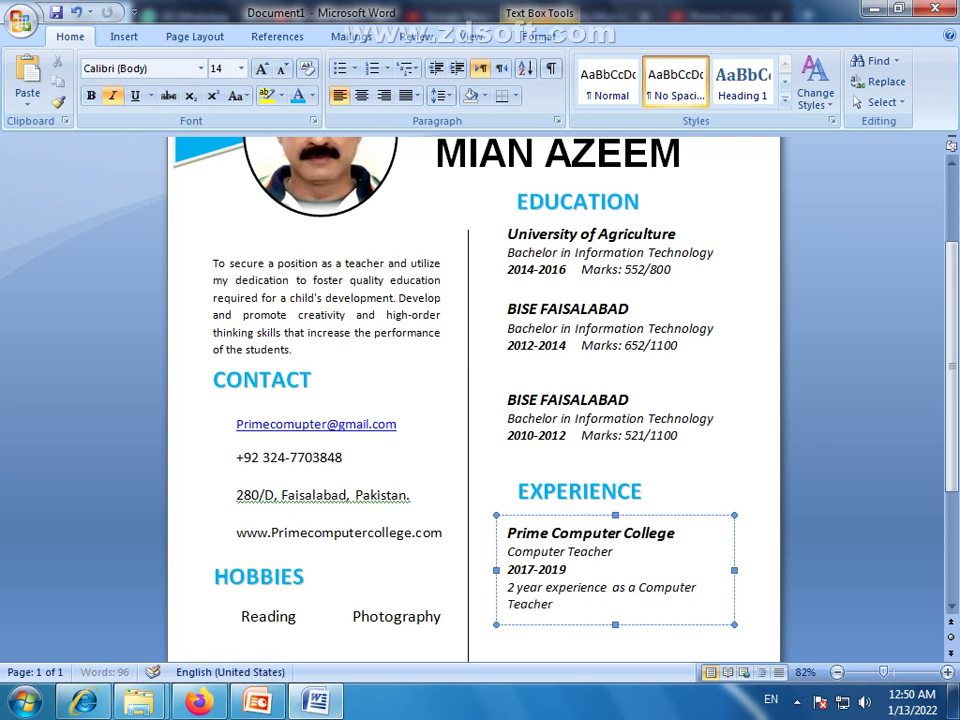
{"action": "type", "text": " at Prime "}
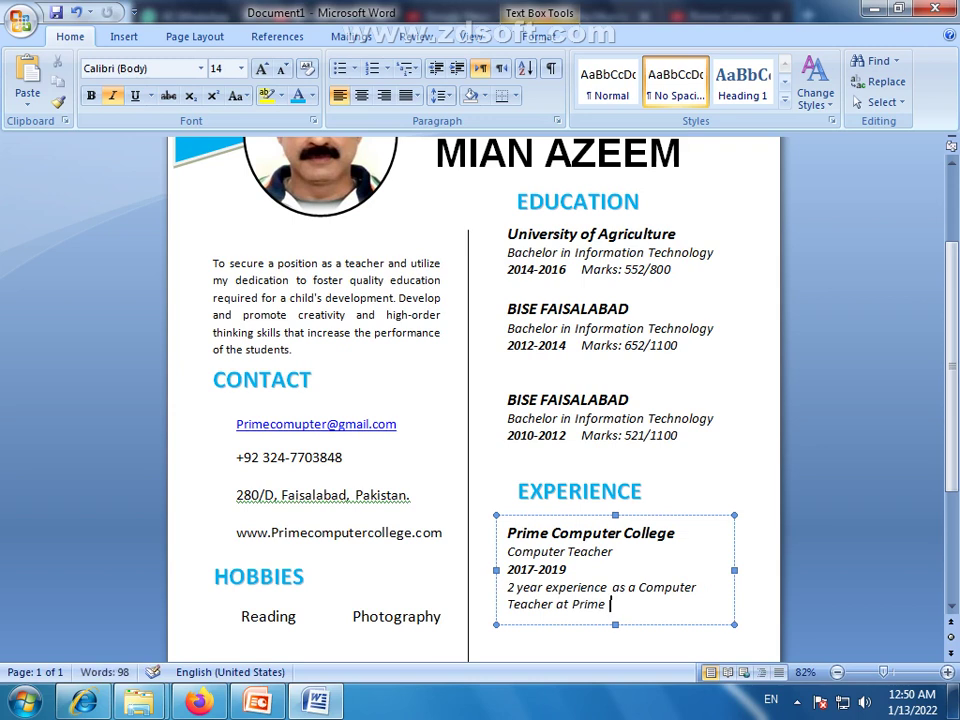
{"action": "type", "text": "Computer College"}
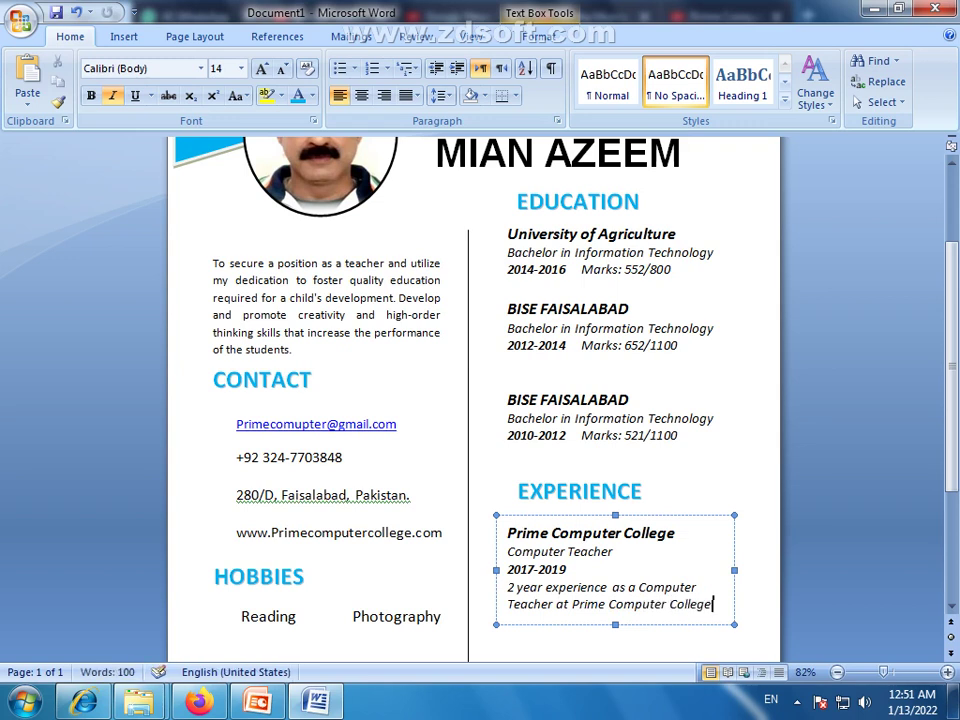
Nudge the Experience entry box up and slightly left
{"action": "left_click", "coordinate": [760, 605]}
{"action": "scroll", "coordinate": [675, 579], "scroll_direction": "down", "scroll_amount": 3}
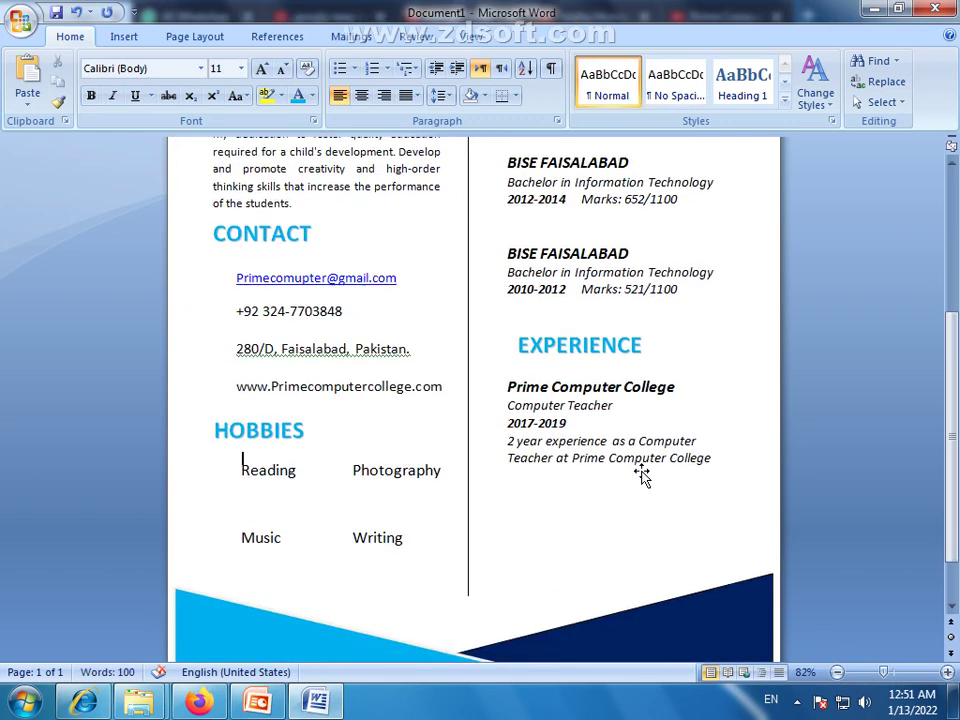
{"action": "left_click", "coordinate": [643, 399]}
{"action": "left_click", "coordinate": [651, 378]}
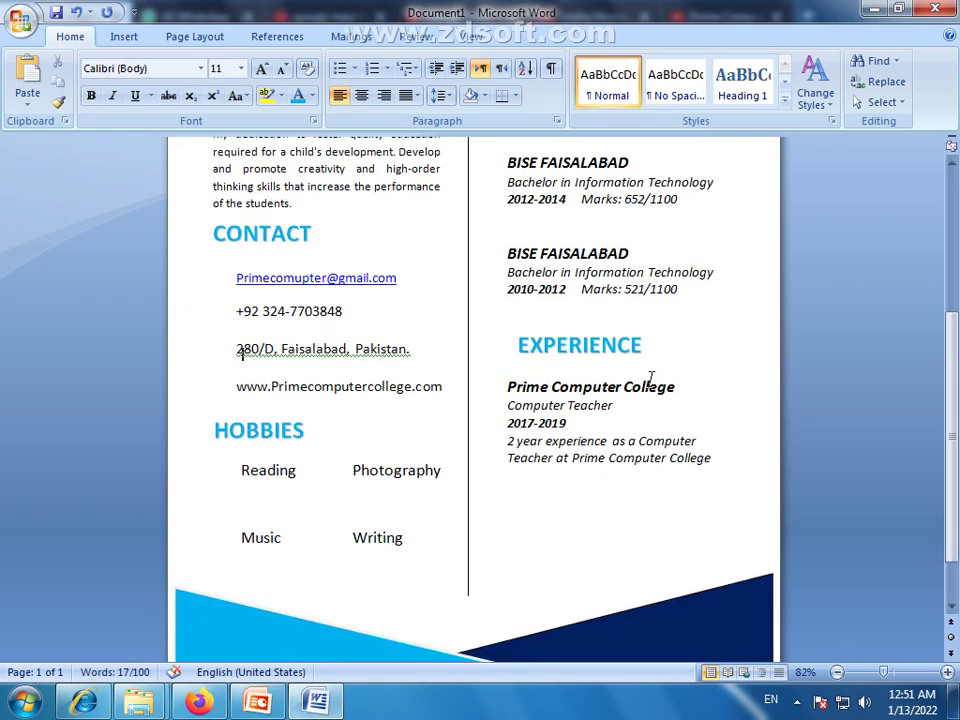
{"action": "left_click", "coordinate": [651, 378]}
{"action": "left_click", "coordinate": [657, 370]}
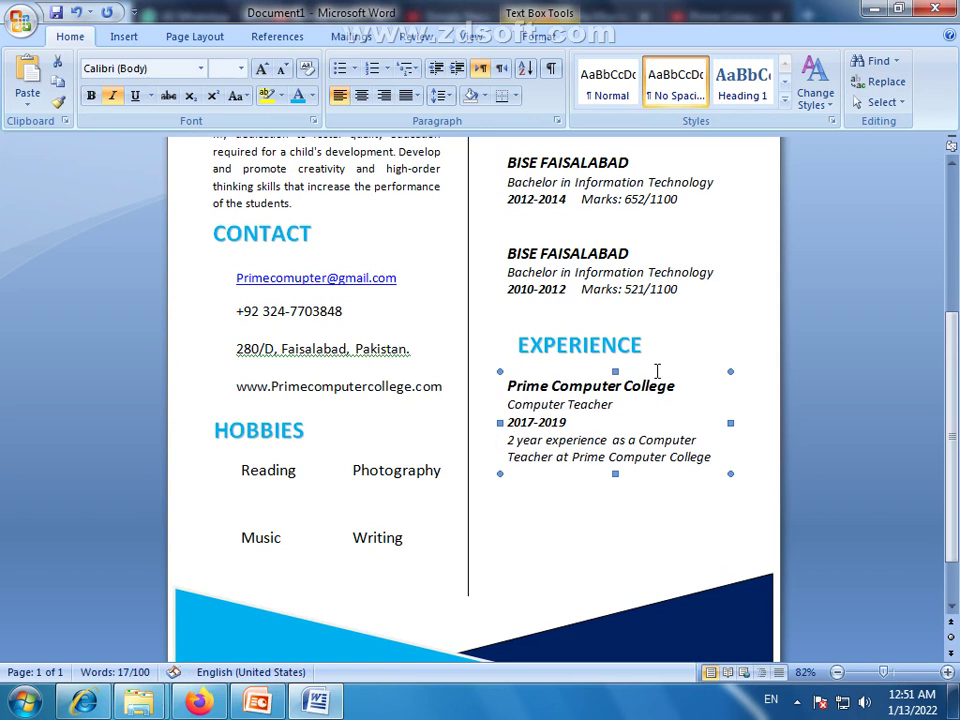
{"action": "key", "text": "Up"}
{"action": "key", "text": "Left"}
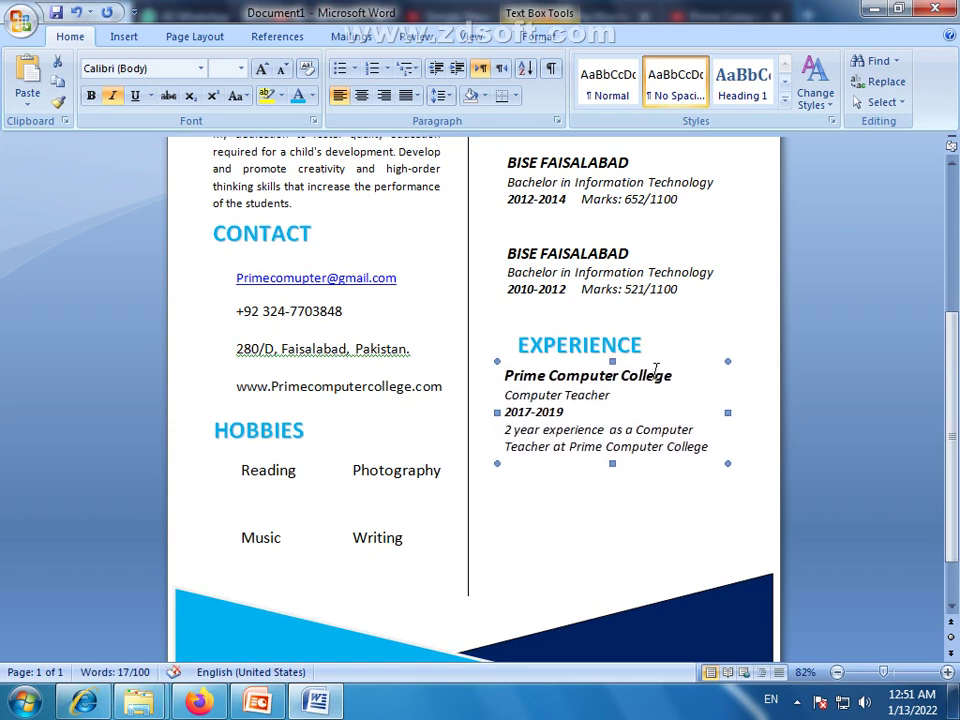
Paste a second Prime Computer College entry into the empty box under Experience
{"action": "left_click", "coordinate": [677, 472]}
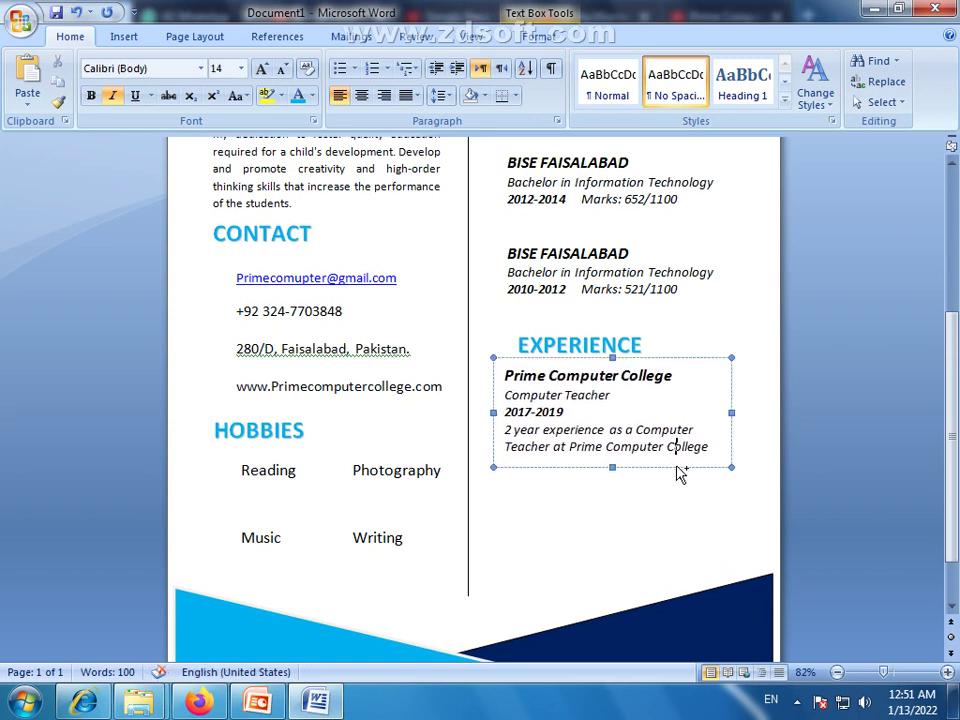
{"action": "left_click", "coordinate": [672, 573]}
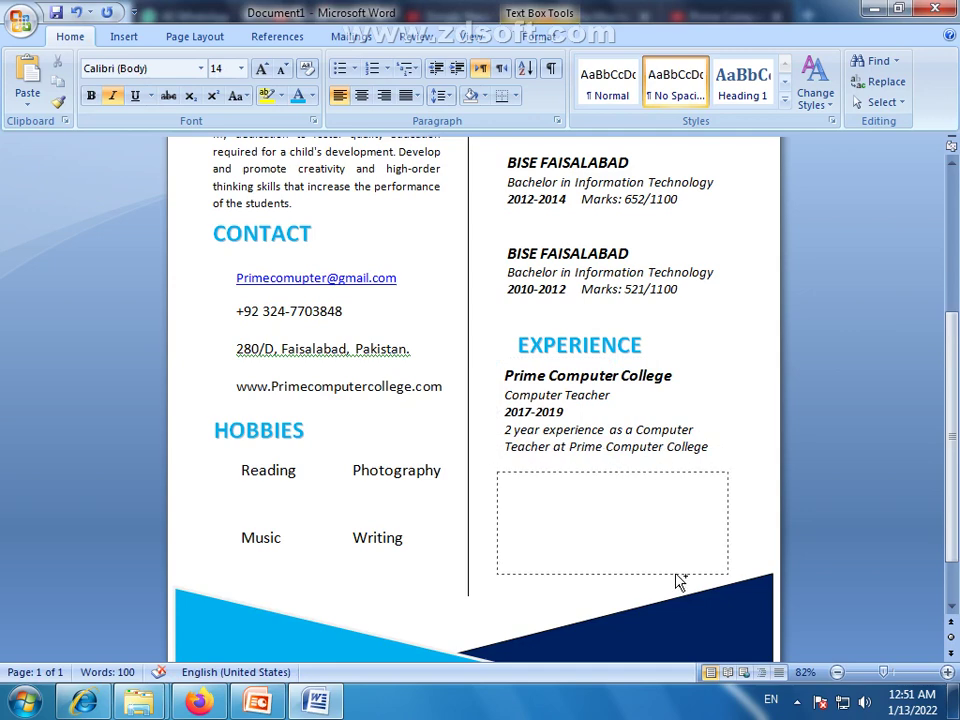
{"action": "type", "text": "Prime Computer College Computer Teacher 2017-2019 2 year experience  as a Computer Teacher at Prime Computer College"}
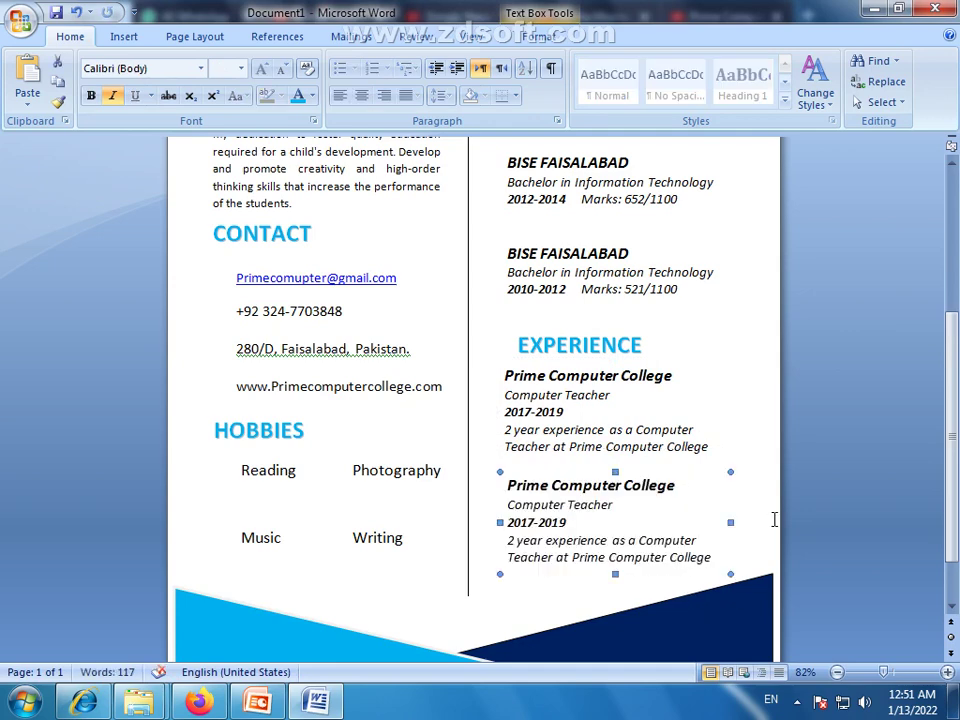
{"action": "left_click", "coordinate": [774, 519]}
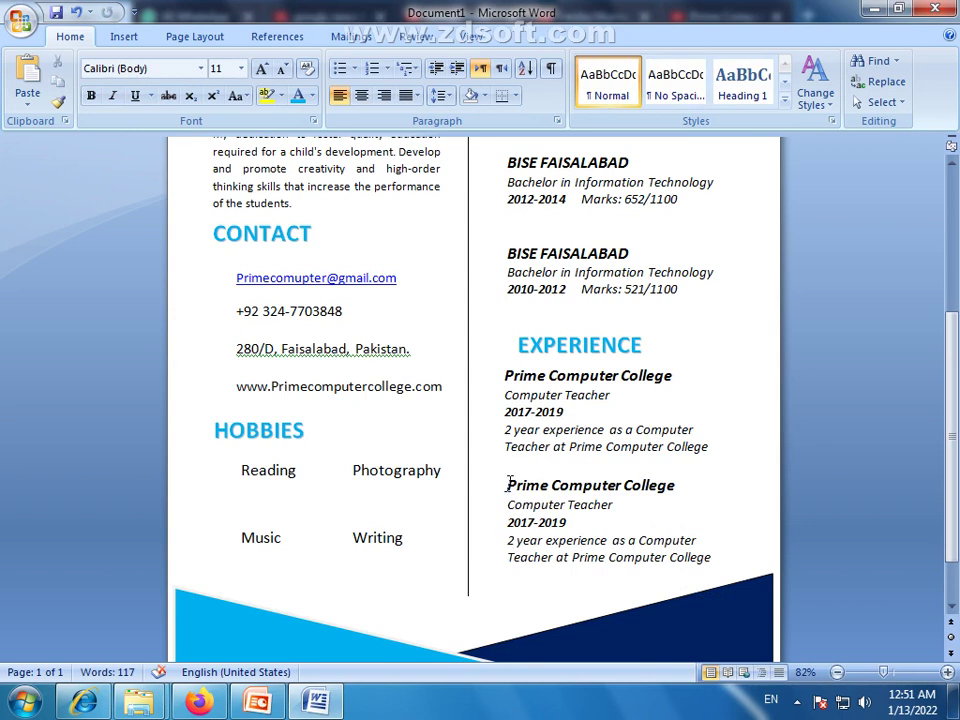
{"action": "left_click", "coordinate": [509, 484]}
{"action": "left_click_drag", "start_coordinate": [510, 484], "coordinate": [653, 485]}
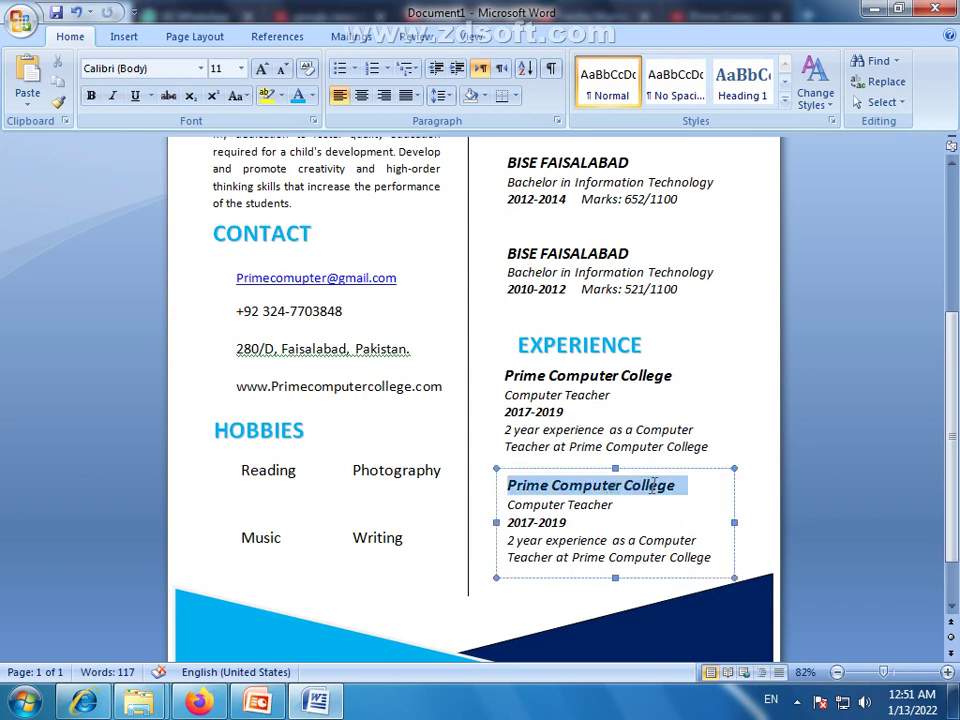
Nudge the EXPERIENCE heading up and left to line up with the entries
{"action": "left_click", "coordinate": [608, 343]}
{"action": "left_click", "coordinate": [606, 322]}
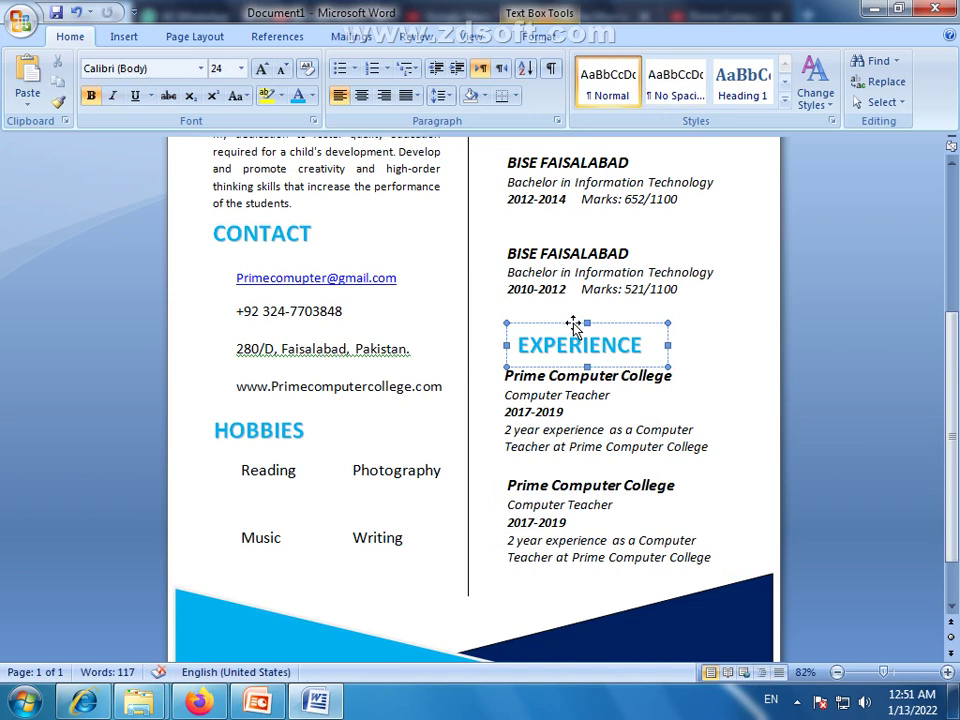
{"action": "key", "text": "Up"}
{"action": "key", "text": "Up"}
{"action": "key", "text": "Up"}
{"action": "key", "text": "Up"}
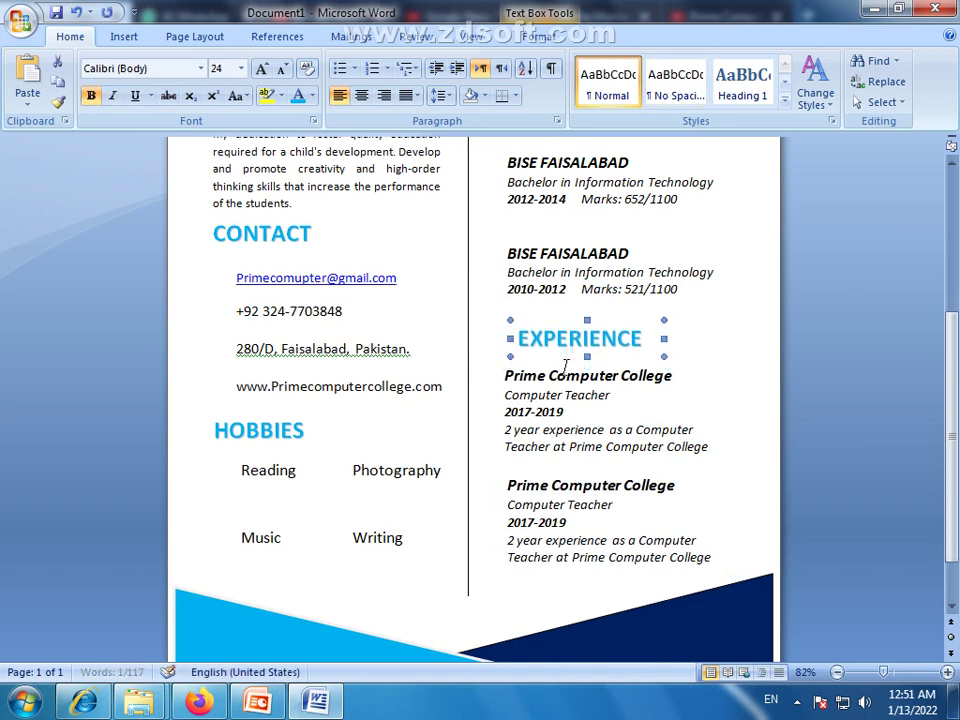
{"action": "key", "text": "Left"}
{"action": "key", "text": "Left"}
{"action": "key", "text": "Left"}
{"action": "key", "text": "Left"}
{"action": "key", "text": "Left"}
{"action": "key", "text": "Left"}
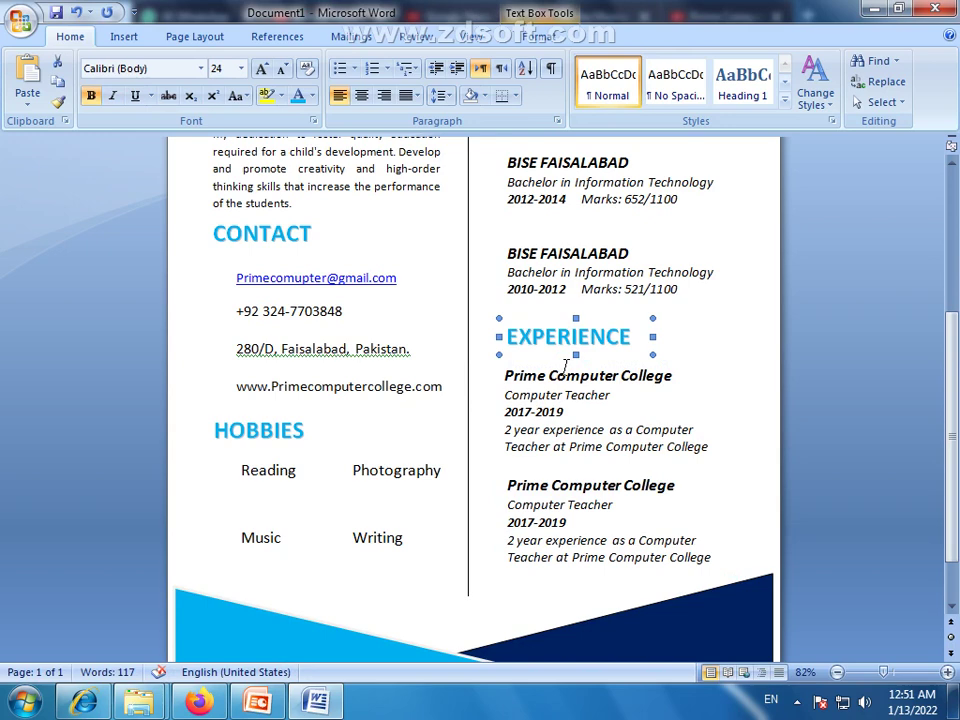
{"action": "left_click", "coordinate": [744, 494]}
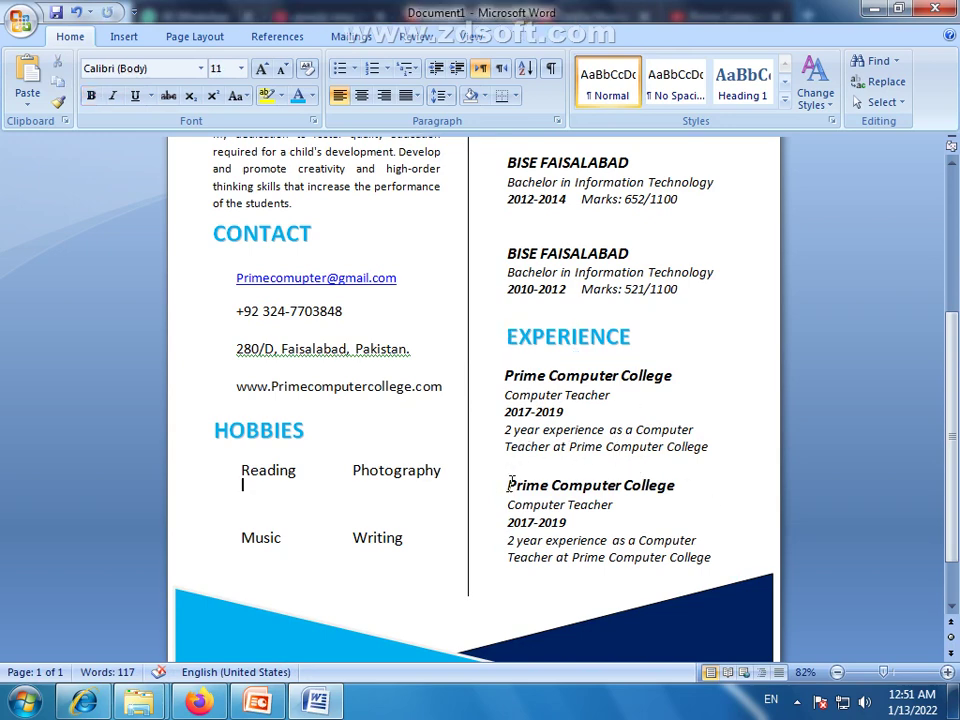
Nudge the 2010-2012 BISE FAISALABAD entry up two steps
{"action": "scroll", "coordinate": [583, 456], "scroll_direction": "up", "scroll_amount": 5}
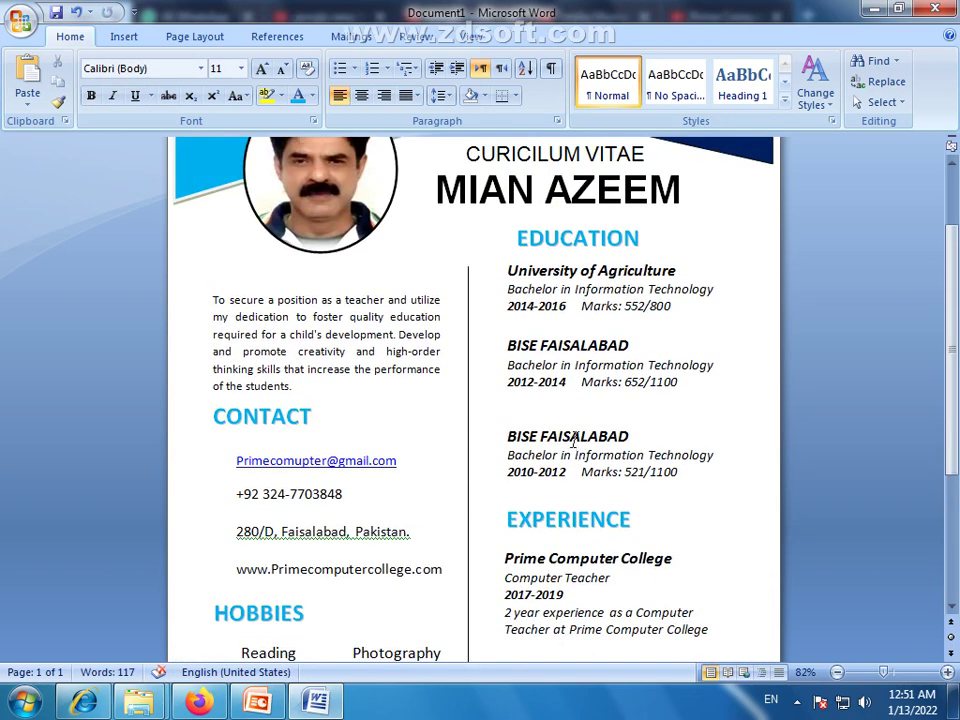
{"action": "left_click", "coordinate": [578, 432]}
{"action": "left_click", "coordinate": [583, 421]}
{"action": "key", "text": "Up"}
{"action": "key", "text": "Up"}
{"action": "key", "text": "Up"}
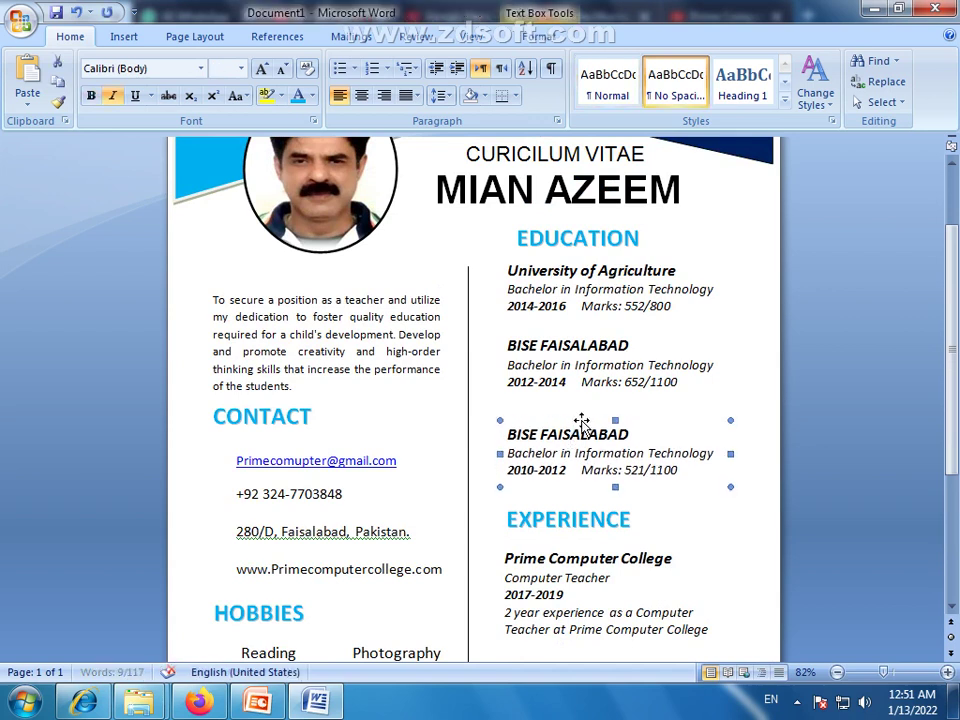
{"action": "key", "text": "Up"}
{"action": "key", "text": "Up"}
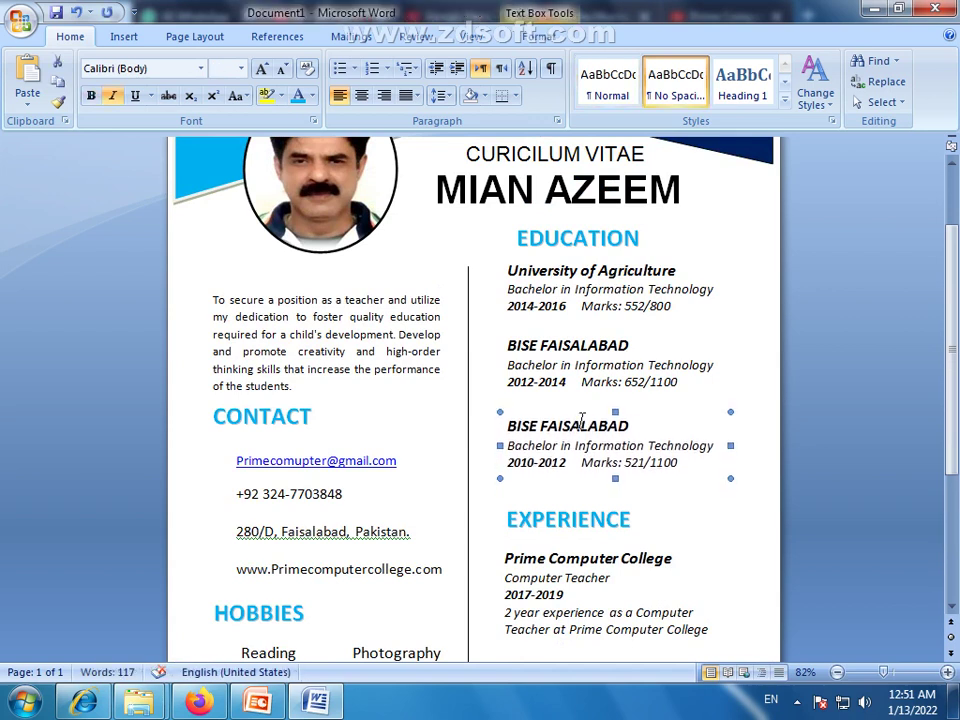
{"action": "left_click", "coordinate": [807, 275]}
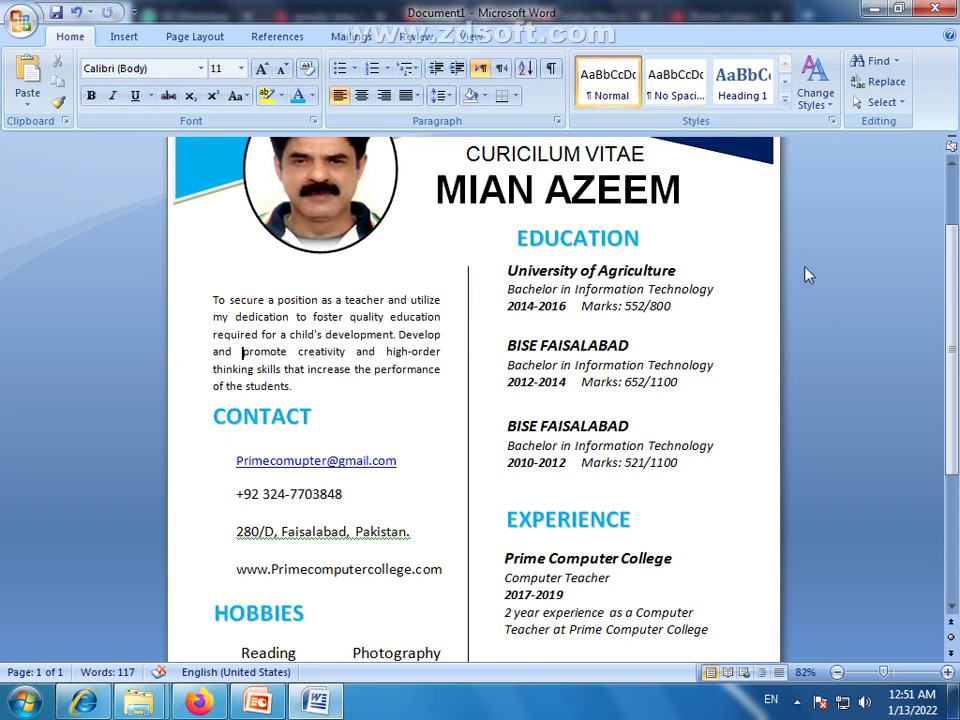
Nudge the 2012-2014 BISE FAISALABAD and University of Agriculture entries down one step each
{"action": "left_click", "coordinate": [553, 378]}
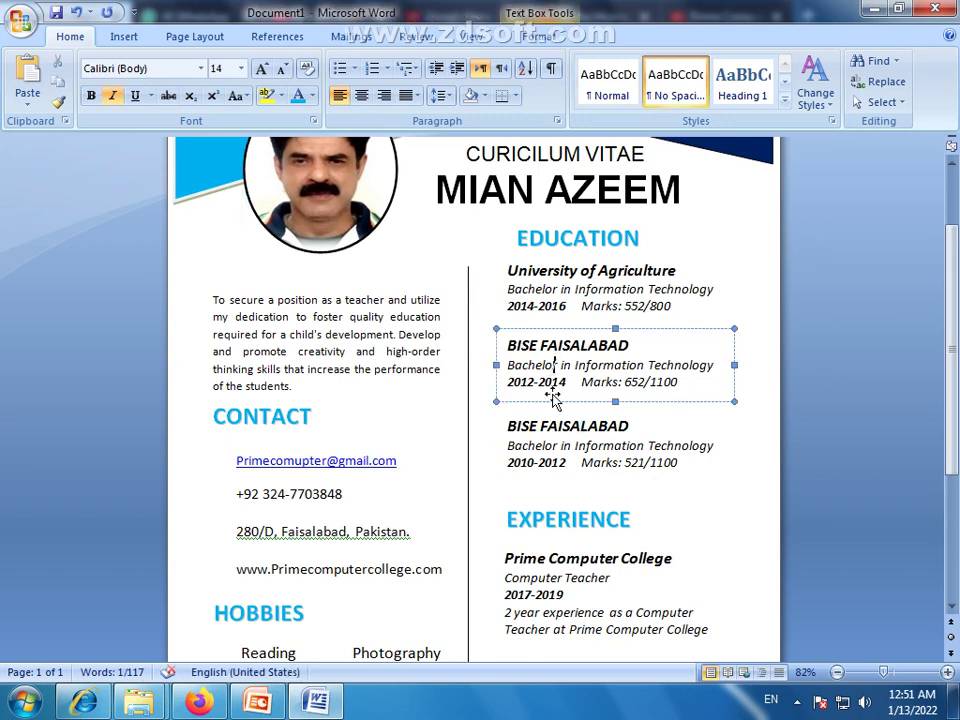
{"action": "left_click", "coordinate": [553, 452]}
{"action": "left_click_drag", "start_coordinate": [553, 452], "coordinate": [561, 482]}
{"action": "left_click", "coordinate": [561, 481]}
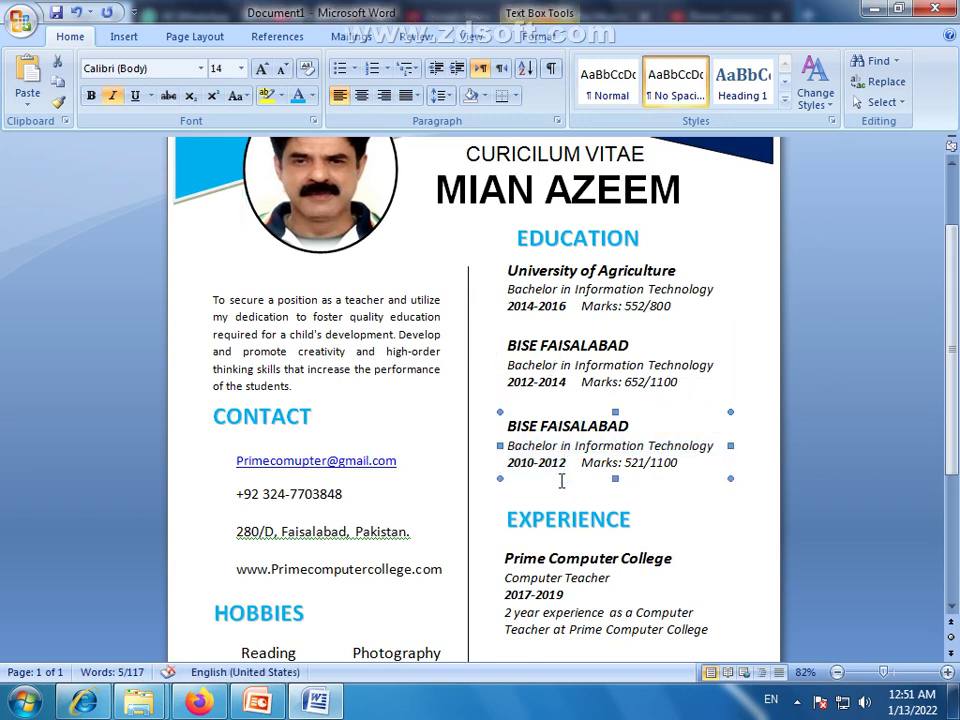
{"action": "left_click", "coordinate": [583, 402]}
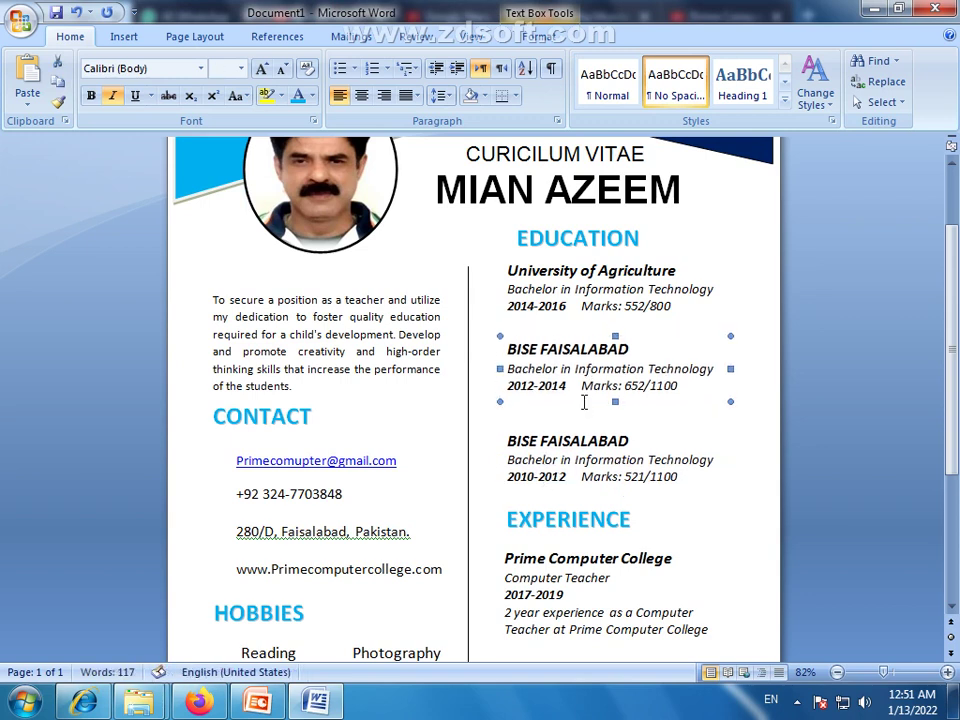
{"action": "key", "text": "Down"}
{"action": "key", "text": "Down"}
{"action": "left_click", "coordinate": [648, 320]}
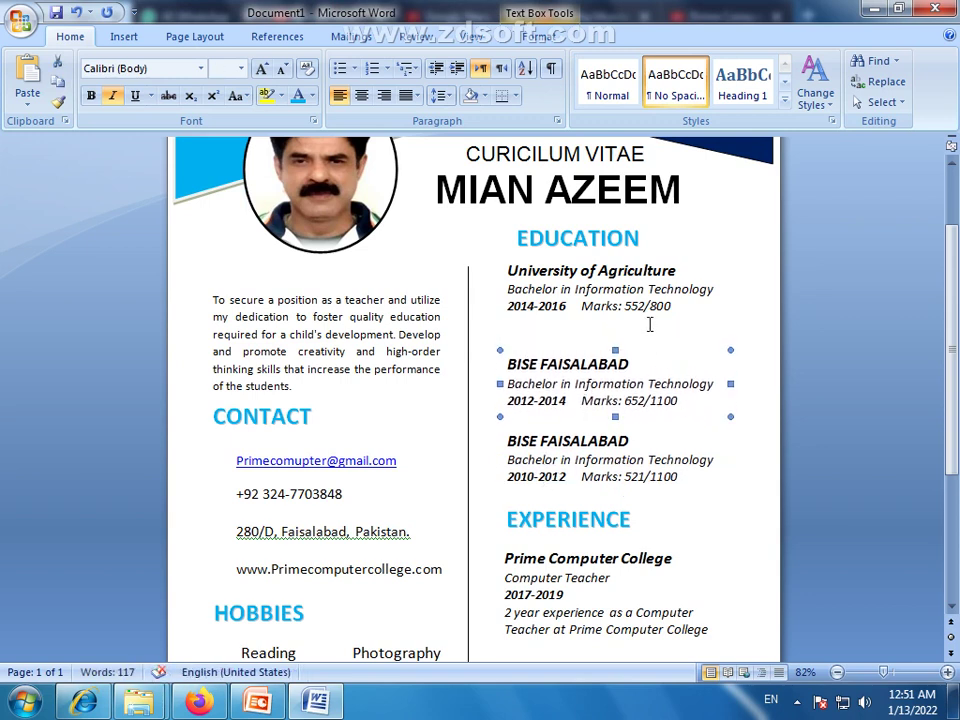
{"action": "left_click", "coordinate": [651, 325]}
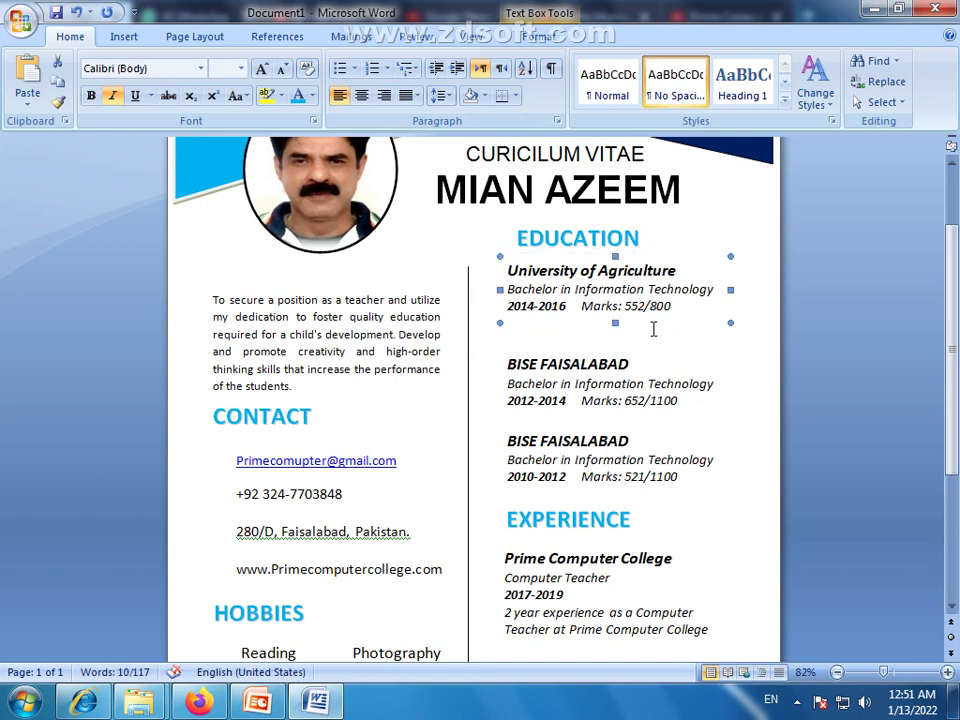
{"action": "key", "text": "Down"}
{"action": "key", "text": "Down"}
{"action": "key", "text": "Down"}
{"action": "key", "text": "Down"}
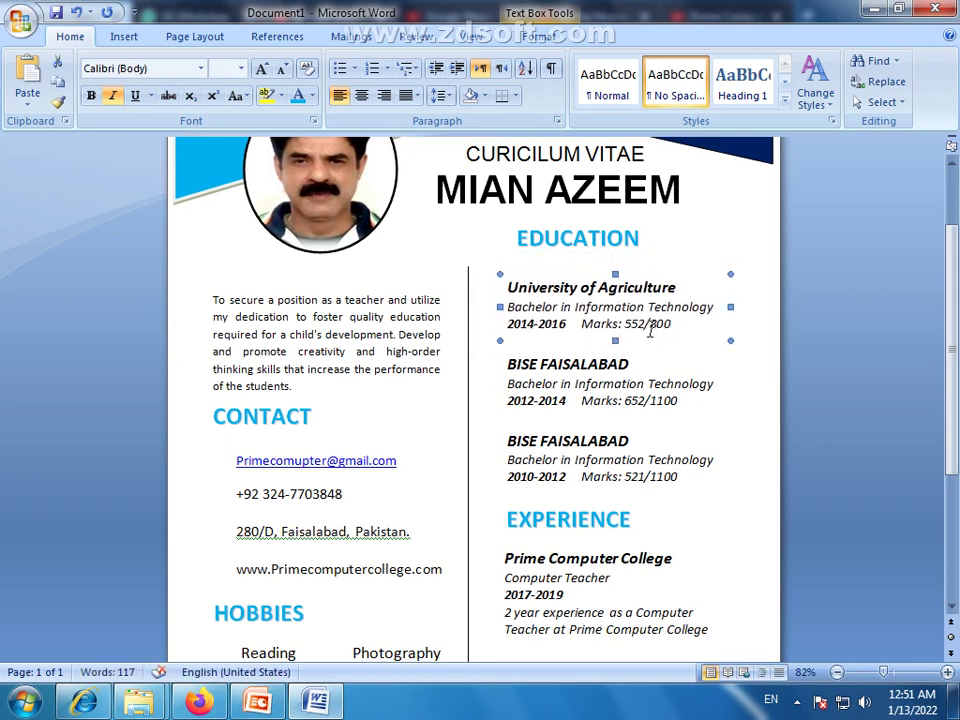
Shift the EDUCATION heading left and down so it sits above the University of Agriculture entry
{"action": "left_click", "coordinate": [570, 241]}
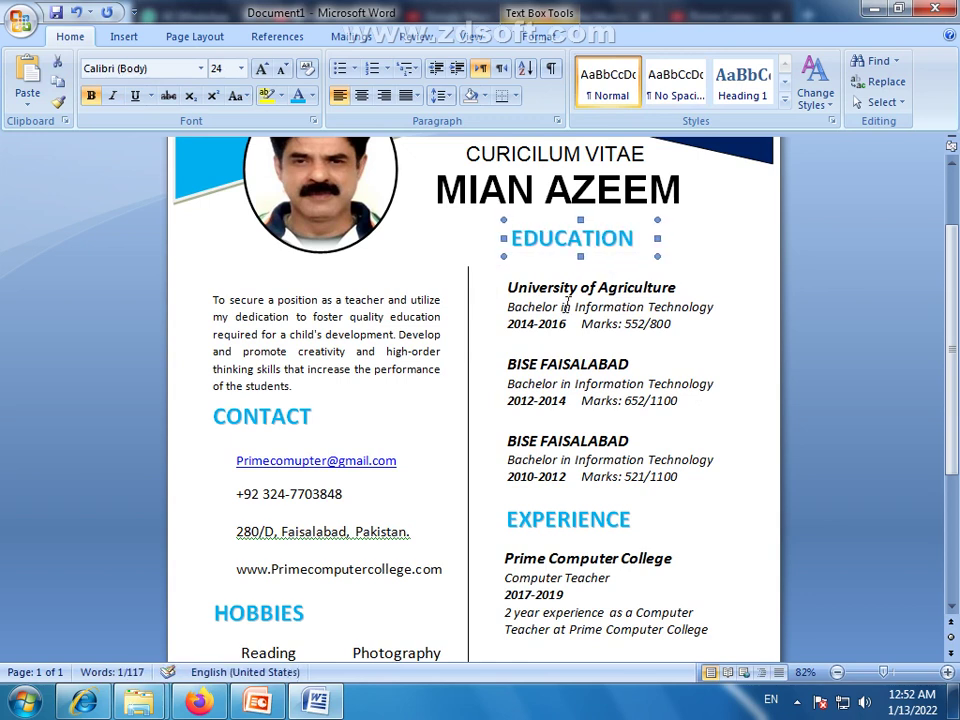
{"action": "key", "text": "Left"}
{"action": "key", "text": "Left"}
{"action": "key", "text": "Down"}
{"action": "key", "text": "Down"}
{"action": "key", "text": "Down"}
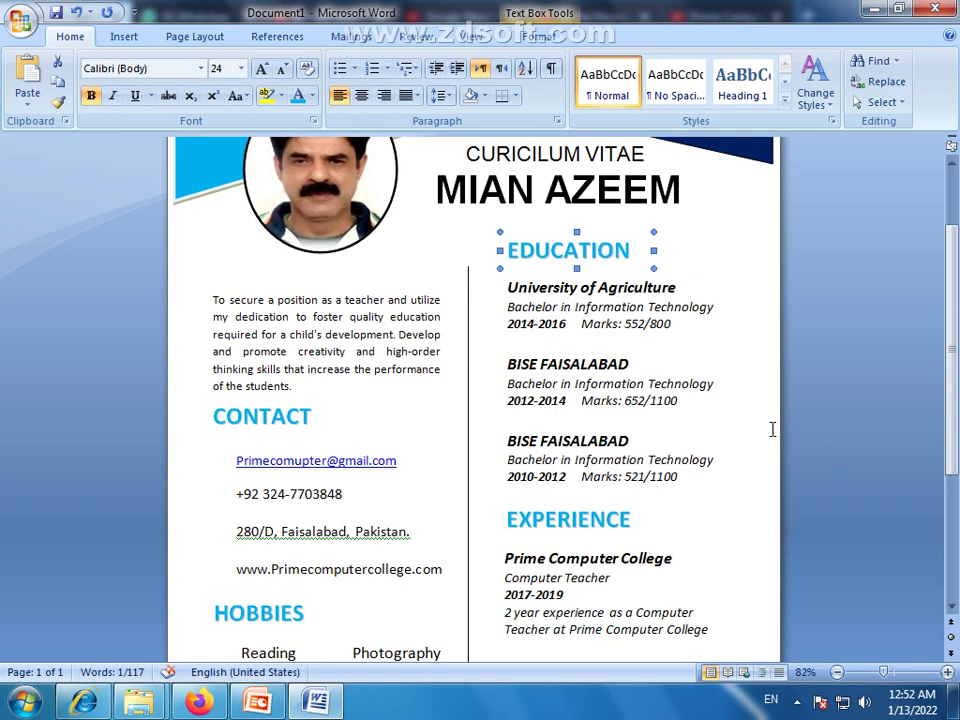
{"action": "left_click", "coordinate": [748, 381]}
{"action": "scroll", "coordinate": [748, 381], "scroll_direction": "down", "scroll_amount": 1}
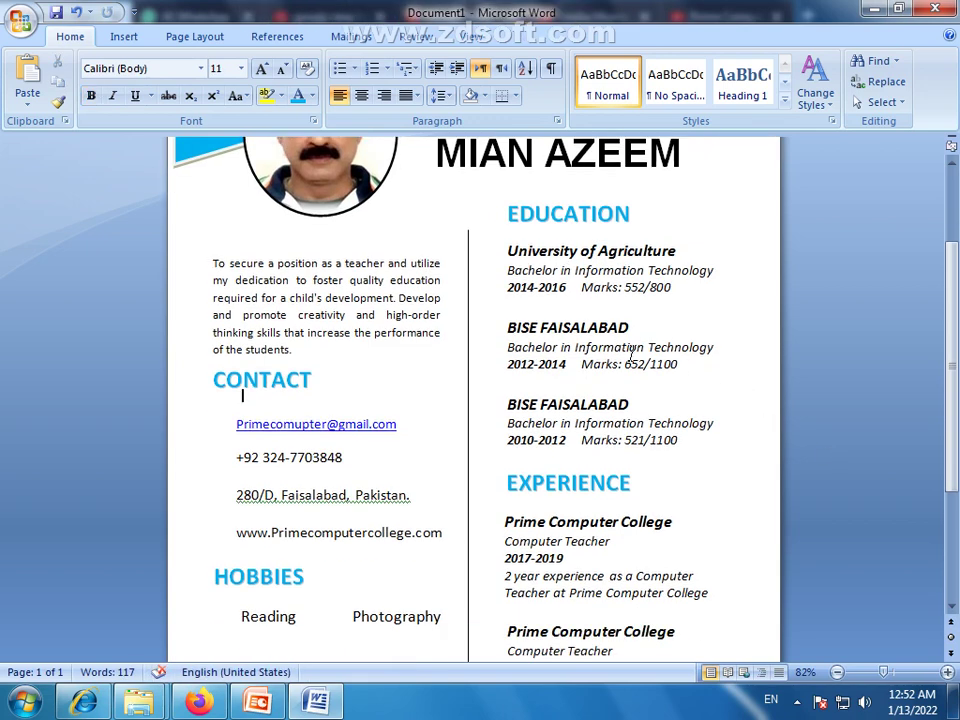
{"action": "scroll", "coordinate": [236, 362], "scroll_direction": "up", "scroll_amount": 1}
{"action": "scroll", "coordinate": [240, 300], "scroll_direction": "down", "scroll_amount": 1}
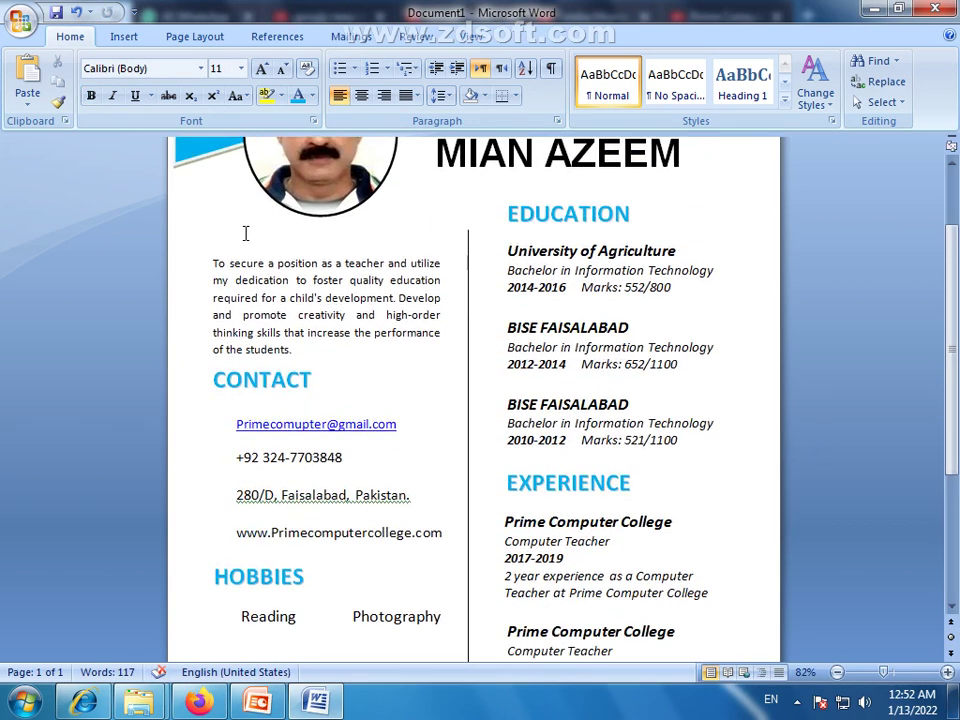
{"action": "scroll", "coordinate": [291, 399], "scroll_direction": "down", "scroll_amount": 3}
{"action": "scroll", "coordinate": [291, 401], "scroll_direction": "up", "scroll_amount": 6}
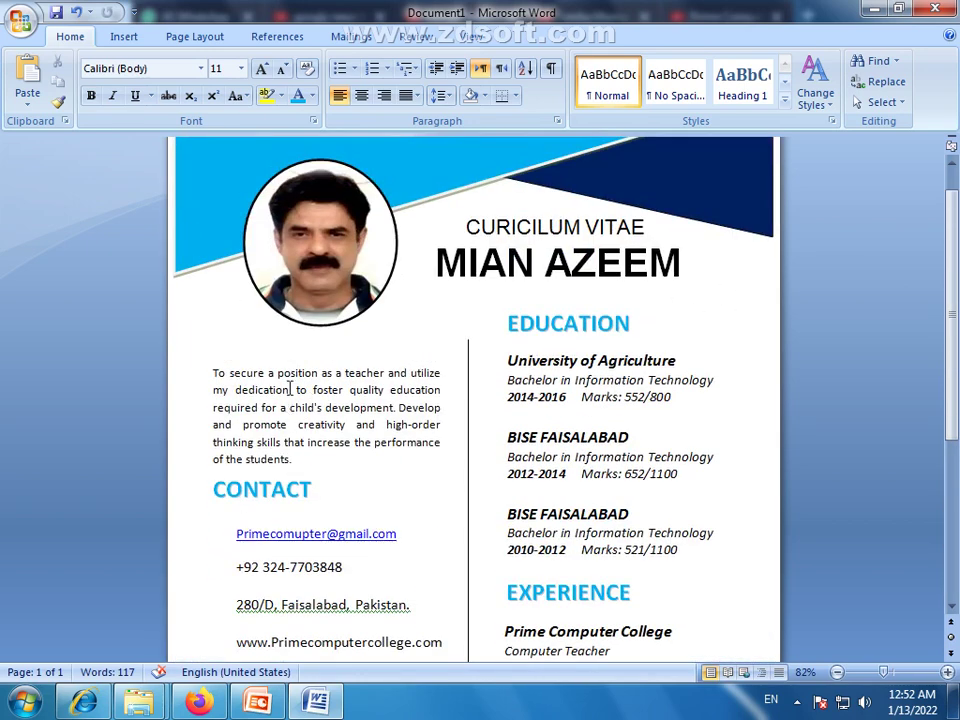
{"action": "scroll", "coordinate": [311, 453], "scroll_direction": "down", "scroll_amount": 6}
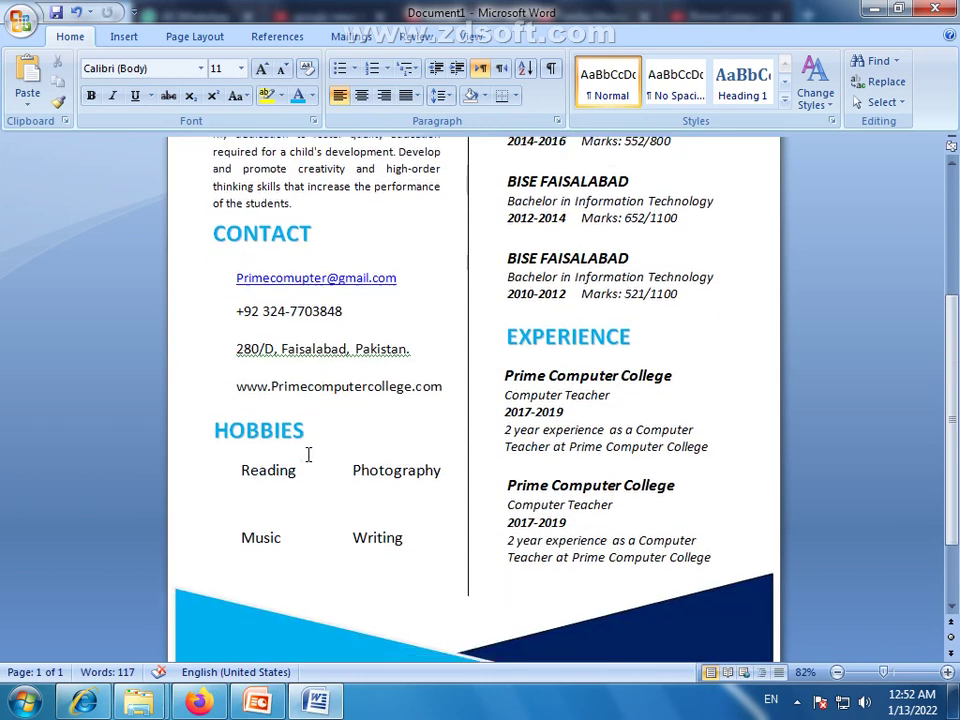
Nudge the hobbies list, HOBBIES heading and contact details boxes down one step each
{"action": "left_click", "coordinate": [255, 547]}
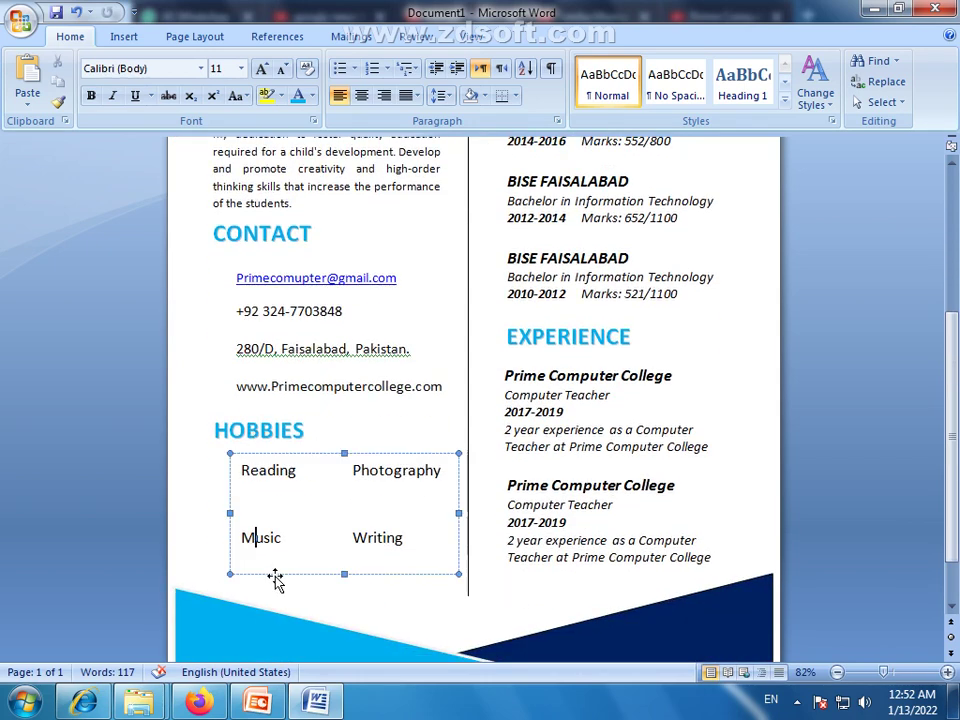
{"action": "left_click", "coordinate": [275, 572]}
{"action": "key", "text": "Down"}
{"action": "key", "text": "Down"}
{"action": "key", "text": "Down"}
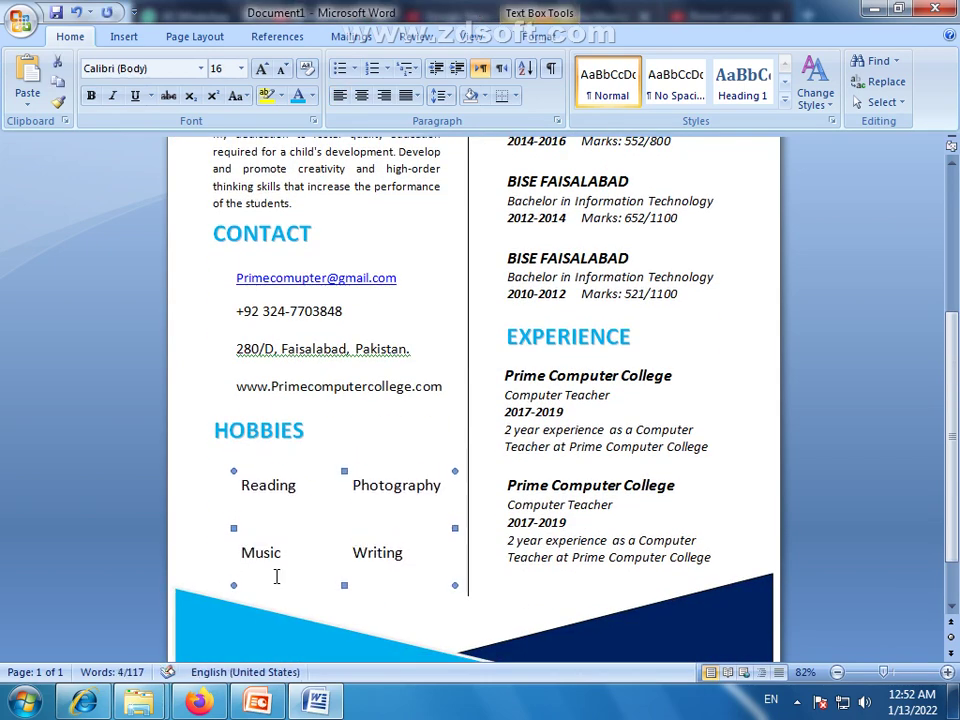
{"action": "left_click", "coordinate": [239, 450]}
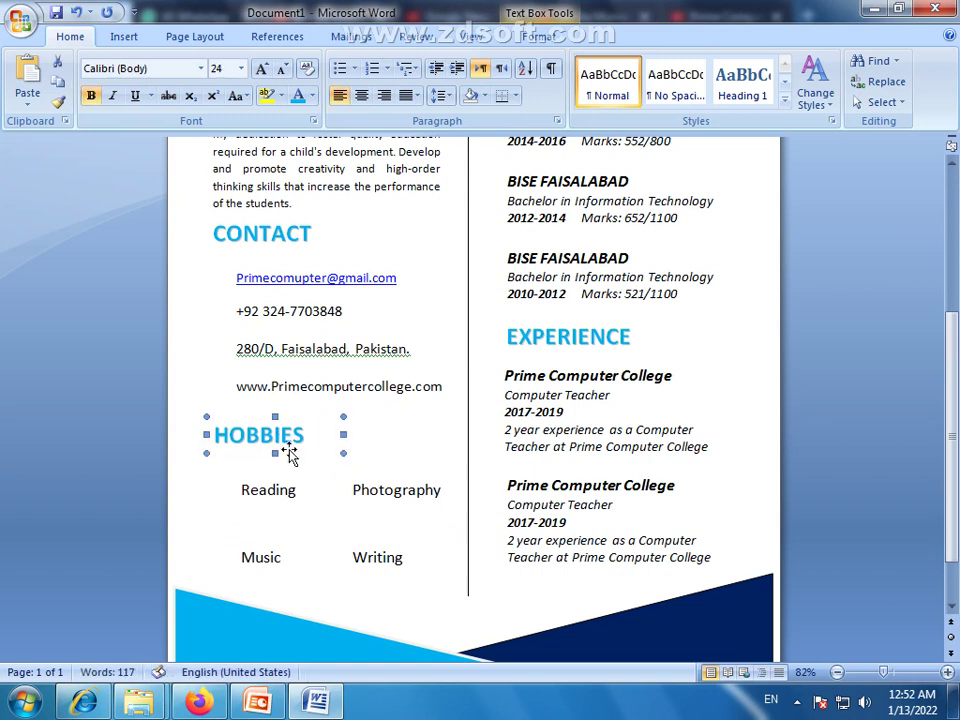
{"action": "key", "text": "Down"}
{"action": "key", "text": "Down"}
{"action": "key", "text": "Down"}
{"action": "left_click", "coordinate": [333, 385]}
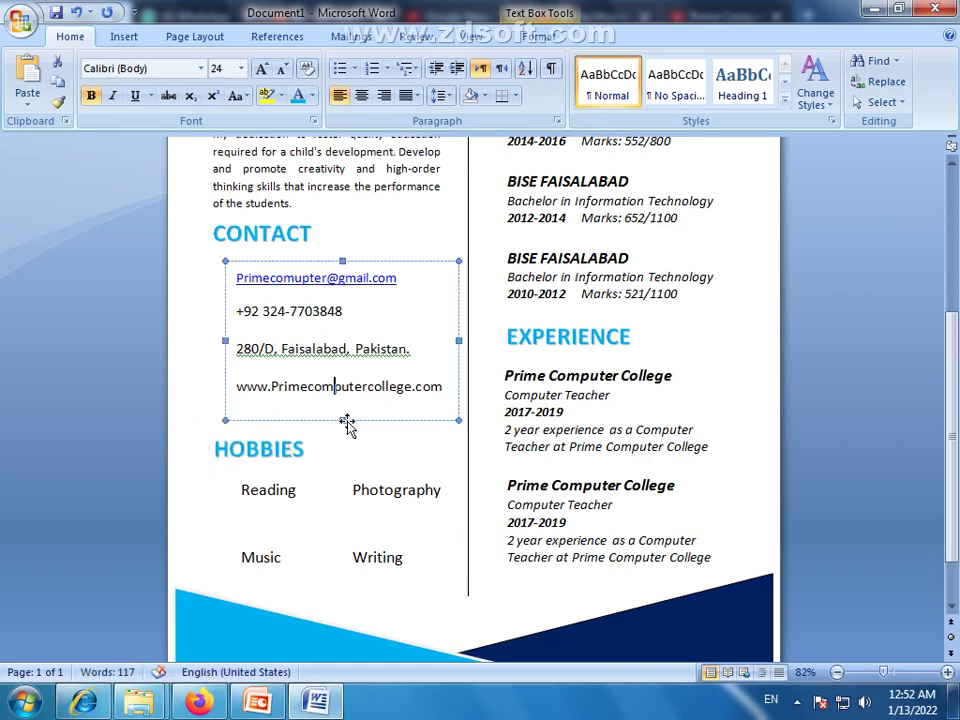
{"action": "left_click", "coordinate": [358, 420]}
{"action": "key", "text": "Down"}
{"action": "key", "text": "Down"}
{"action": "key", "text": "Down"}
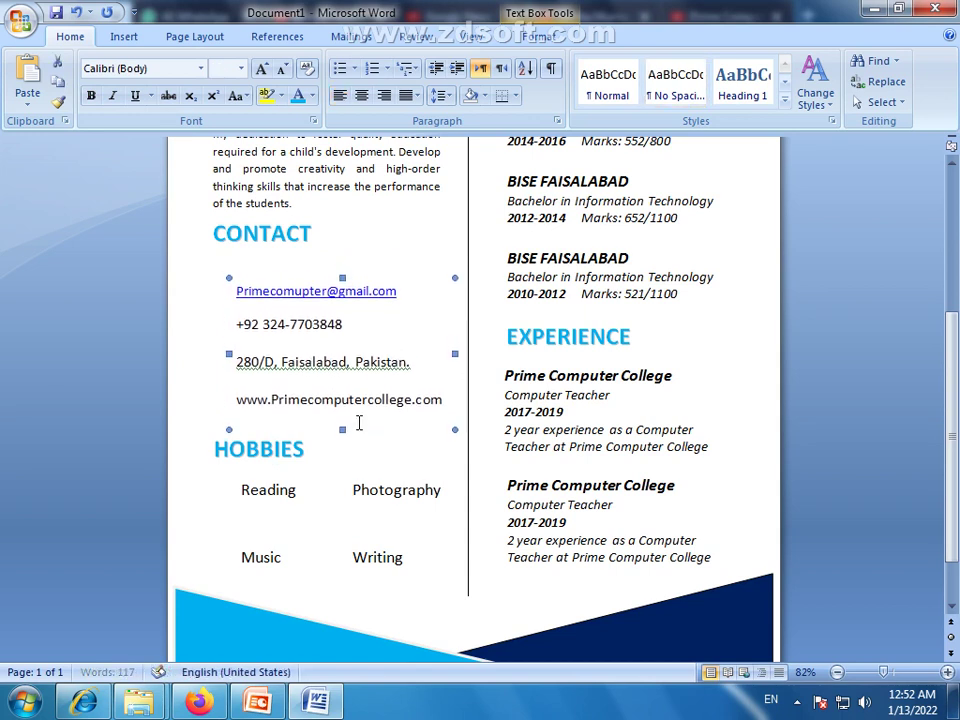
Nudge the CONTACT heading and the Objective paragraph down one step each
{"action": "left_click", "coordinate": [296, 247]}
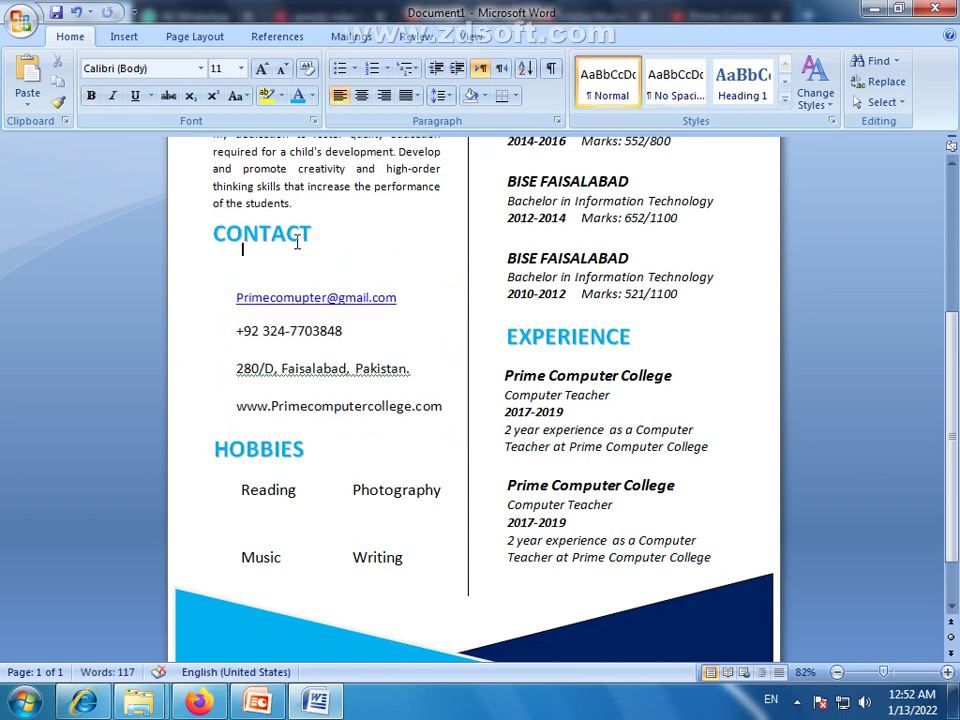
{"action": "left_click", "coordinate": [300, 259]}
{"action": "left_click", "coordinate": [300, 253]}
{"action": "left_click", "coordinate": [309, 253]}
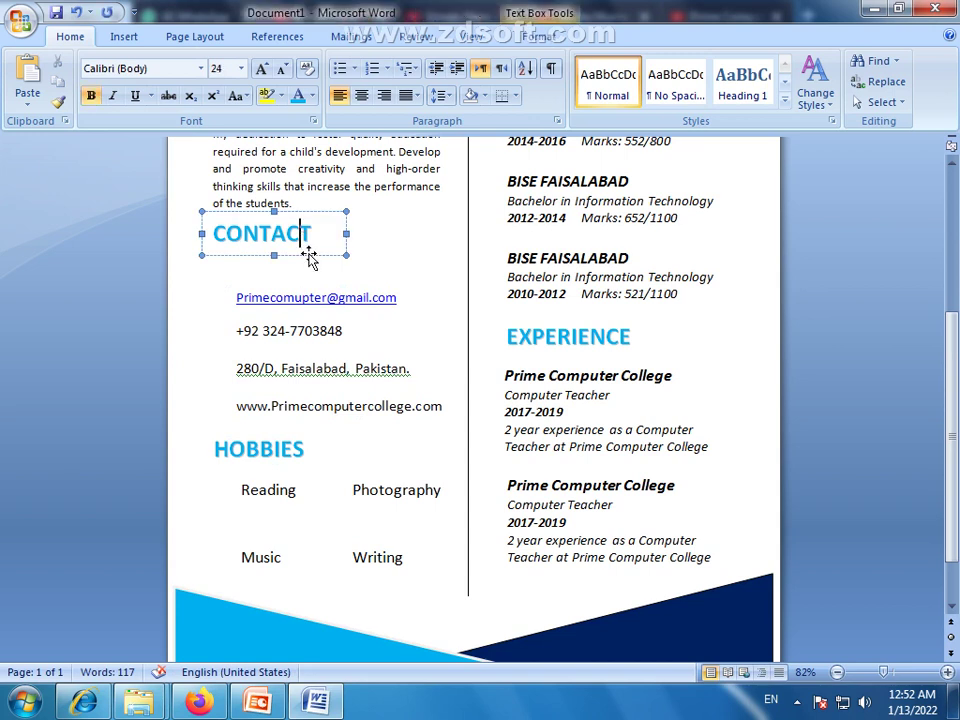
{"action": "key", "text": "Down"}
{"action": "key", "text": "Down"}
{"action": "key", "text": "Down"}
{"action": "key", "text": "Down"}
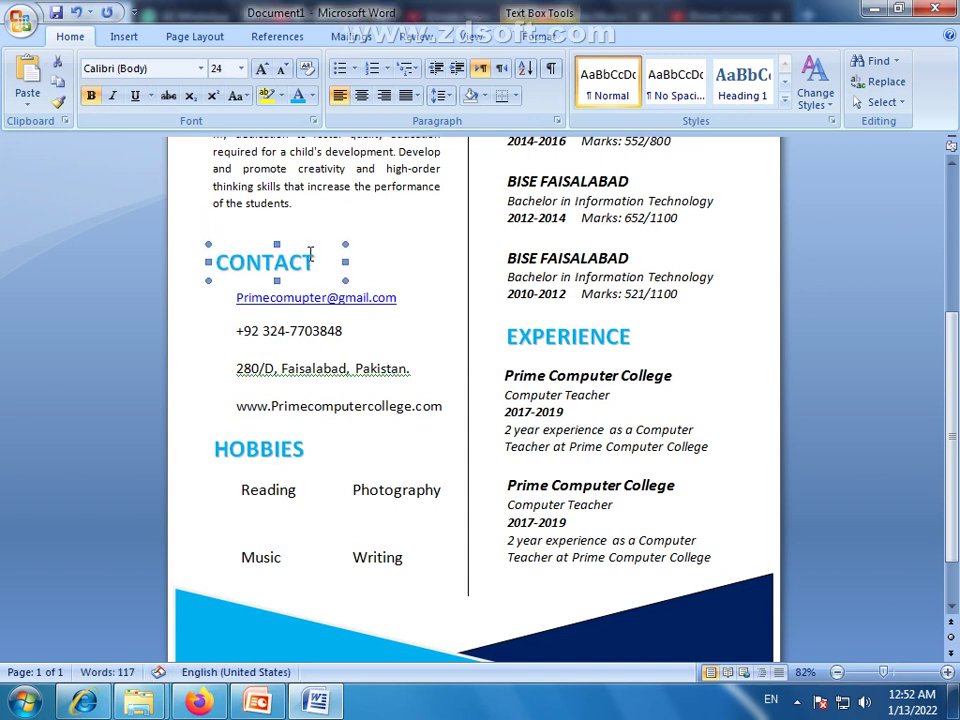
{"action": "left_click", "coordinate": [343, 220]}
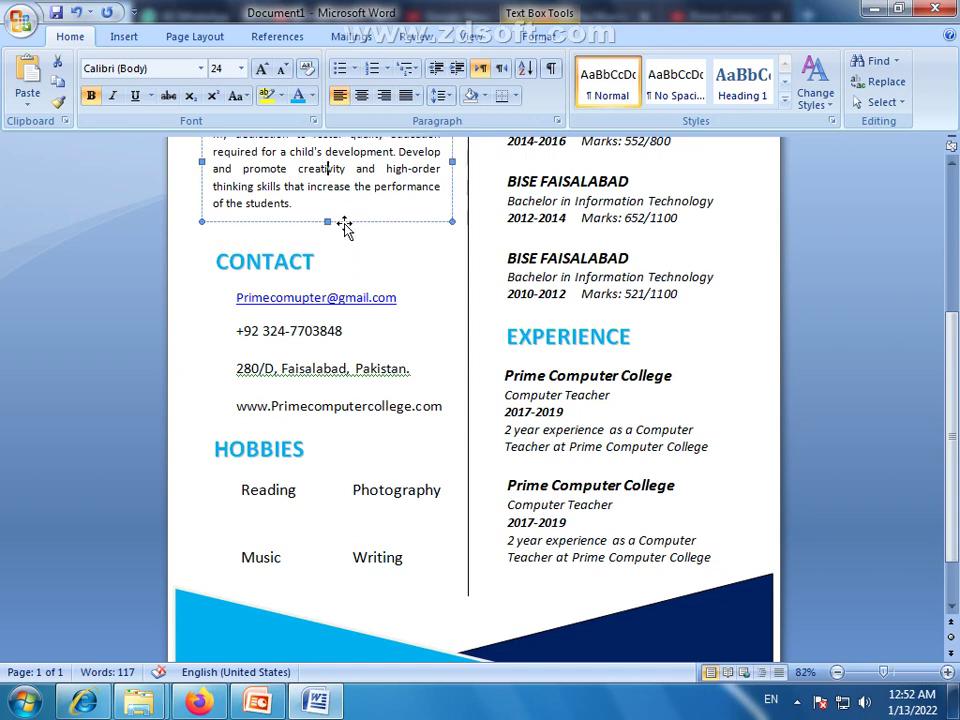
{"action": "key", "text": "Down"}
{"action": "key", "text": "Down"}
{"action": "key", "text": "Down"}
{"action": "key", "text": "Down"}
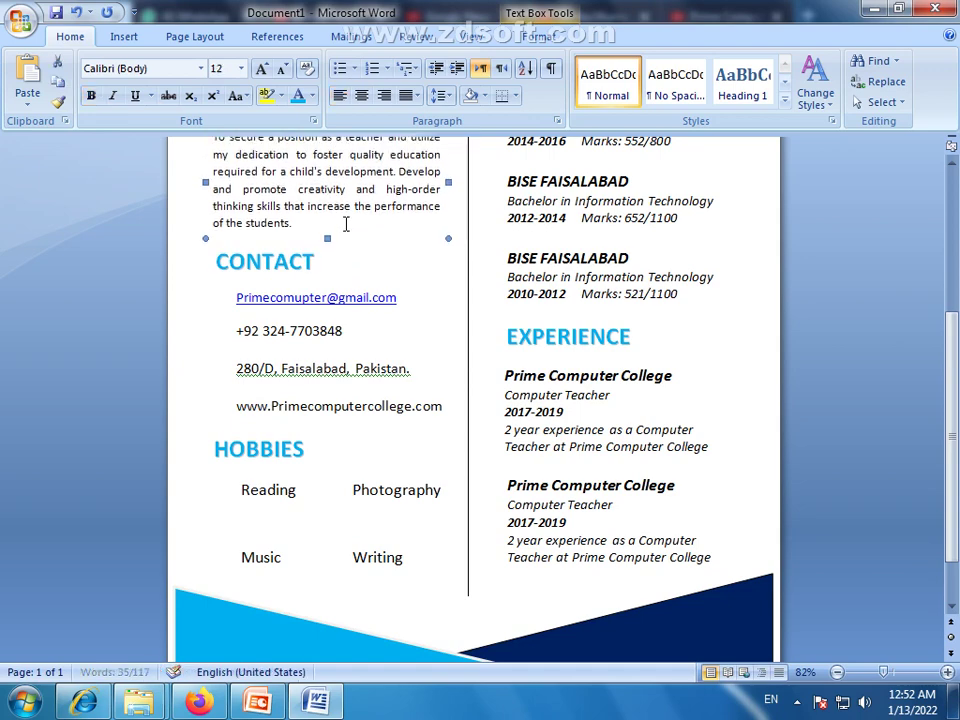
Nudge the Objective paragraph and CONTACT heading down once more to even the gaps
{"action": "left_click", "coordinate": [346, 224]}
{"action": "scroll", "coordinate": [352, 228], "scroll_direction": "up", "scroll_amount": 2}
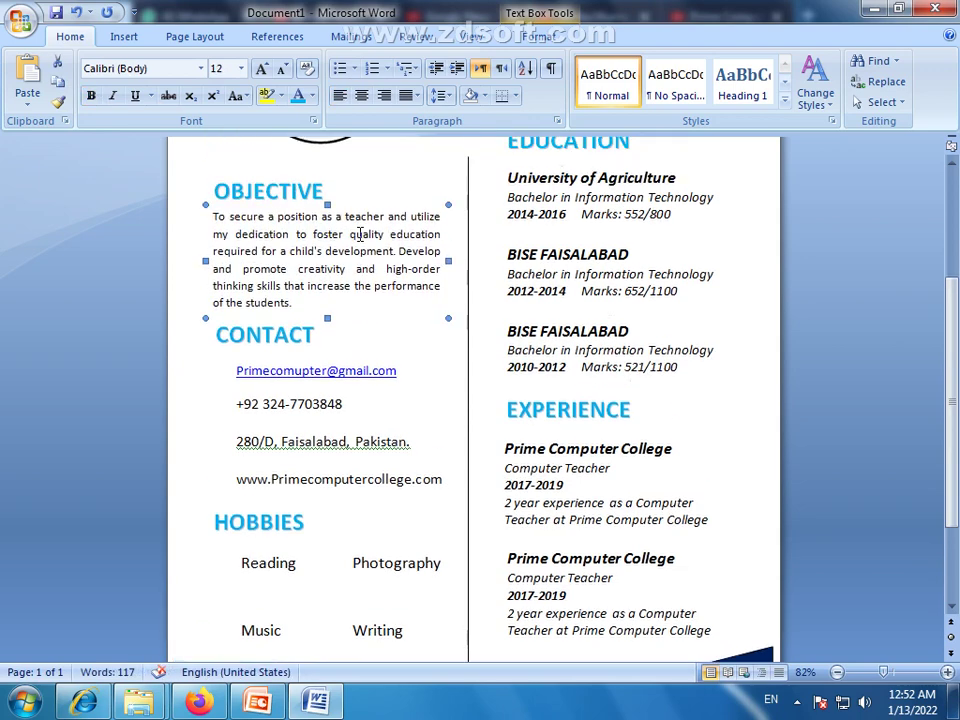
{"action": "left_click", "coordinate": [290, 185]}
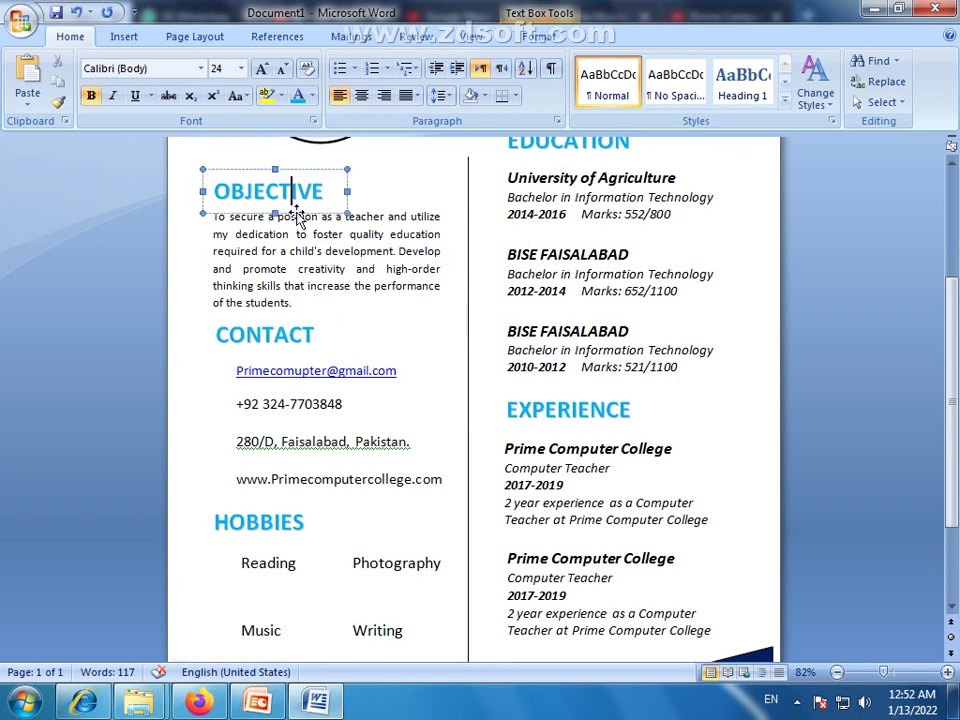
{"action": "left_click", "coordinate": [345, 245]}
{"action": "left_click", "coordinate": [388, 320]}
{"action": "key", "text": "Down"}
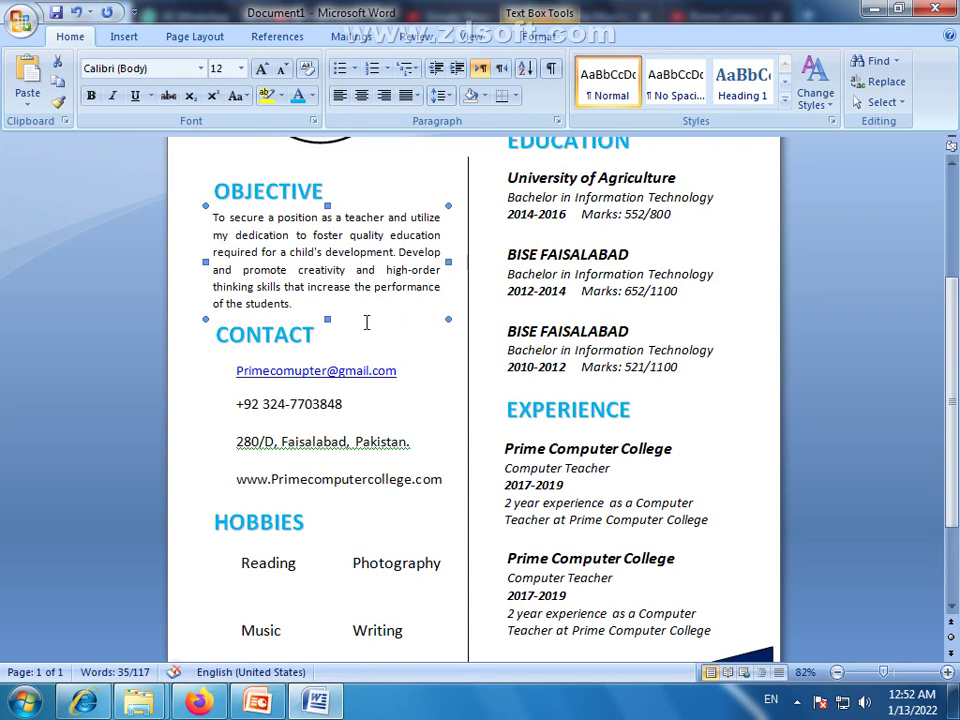
{"action": "left_click", "coordinate": [246, 334]}
{"action": "left_click", "coordinate": [272, 356]}
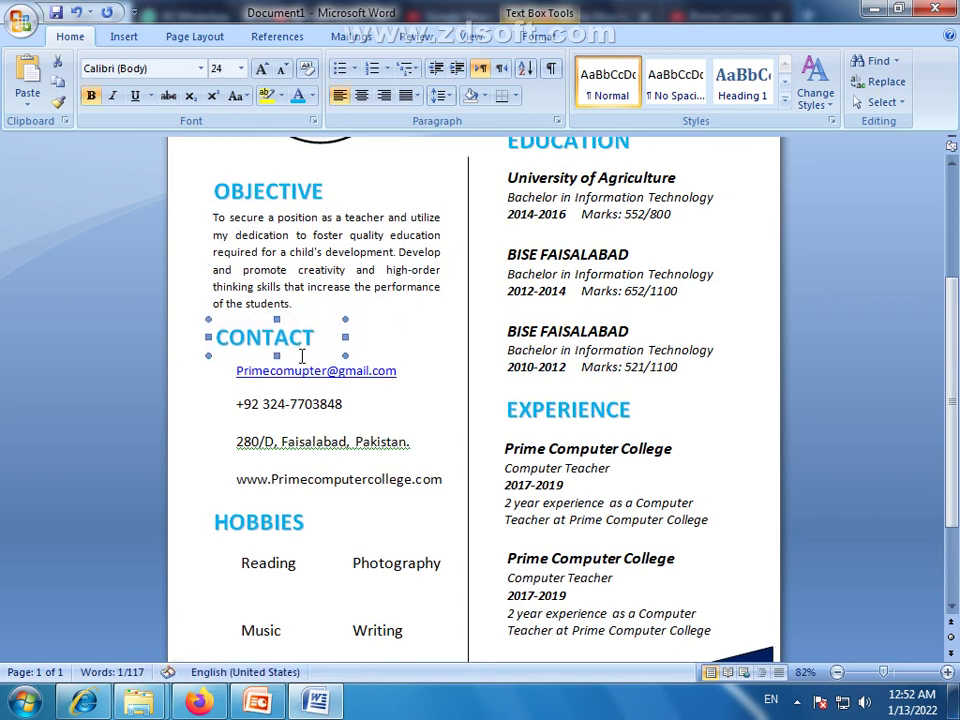
{"action": "key", "text": "Down"}
{"action": "key", "text": "Down"}
Deselect the text boxes and return to the top of the page
{"action": "left_click", "coordinate": [326, 450]}
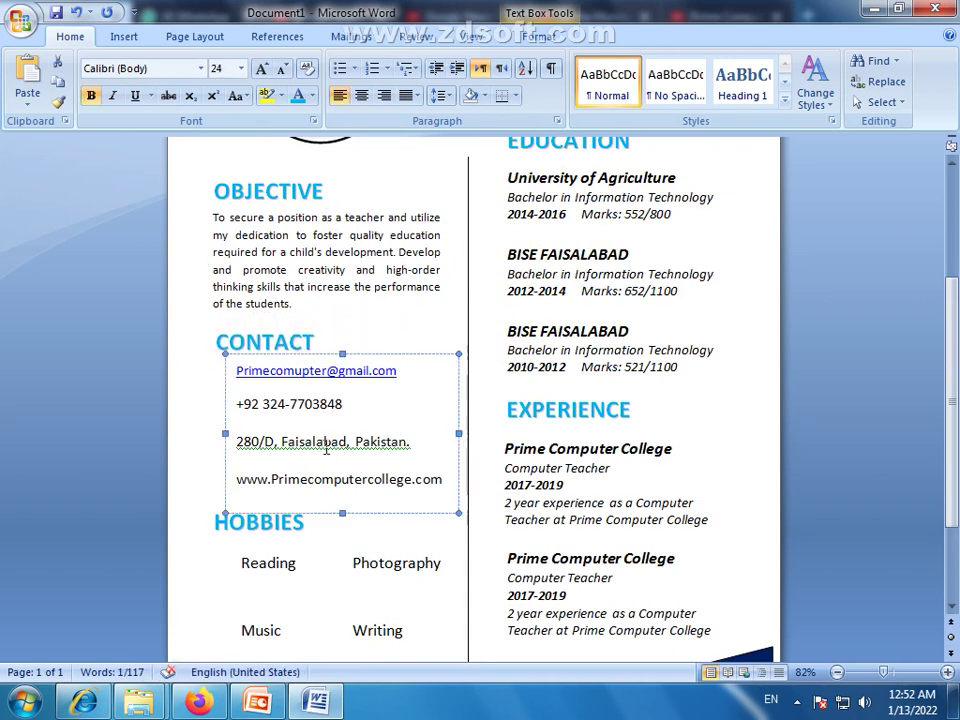
{"action": "left_click", "coordinate": [358, 540]}
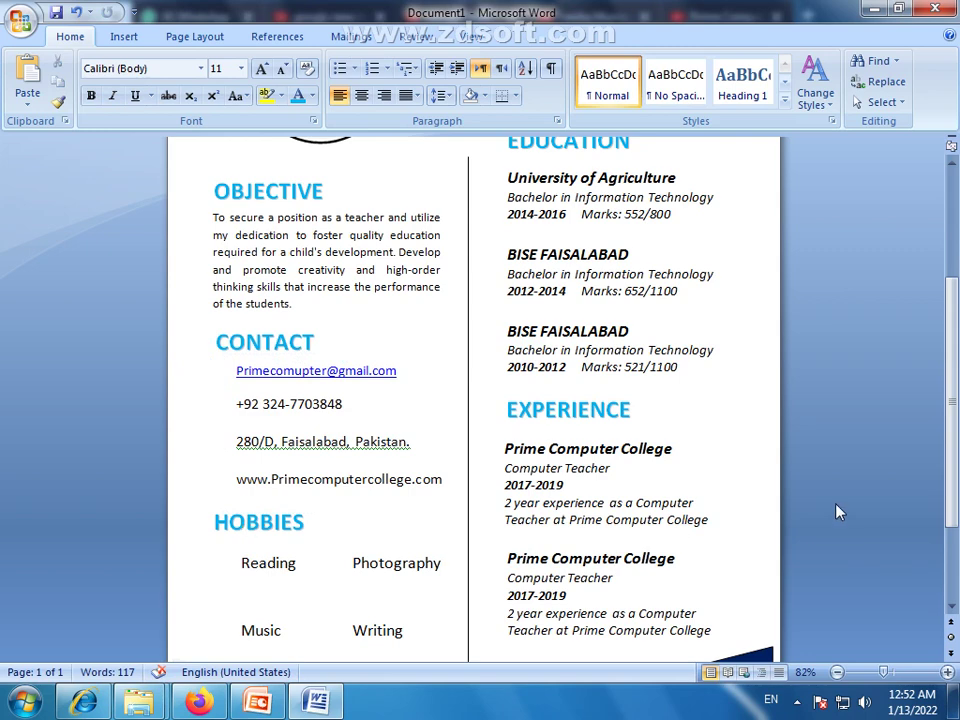
{"action": "scroll", "coordinate": [762, 458], "scroll_direction": "up", "scroll_amount": 3}
{"action": "scroll", "coordinate": [452, 357], "scroll_direction": "up", "scroll_amount": 1}
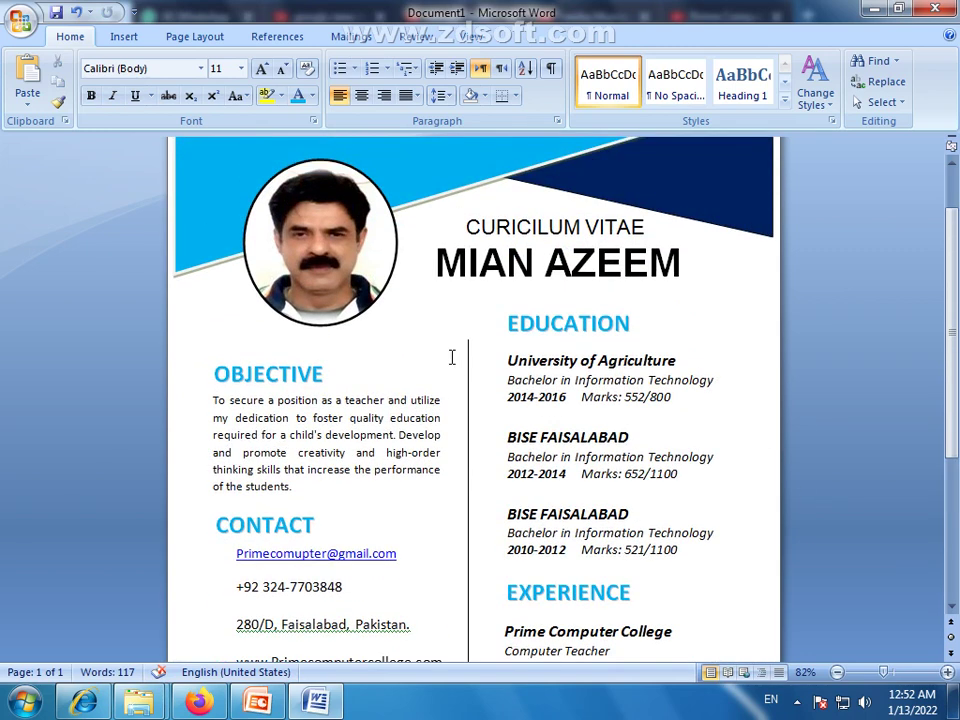
{"action": "left_click", "coordinate": [20, 20]}
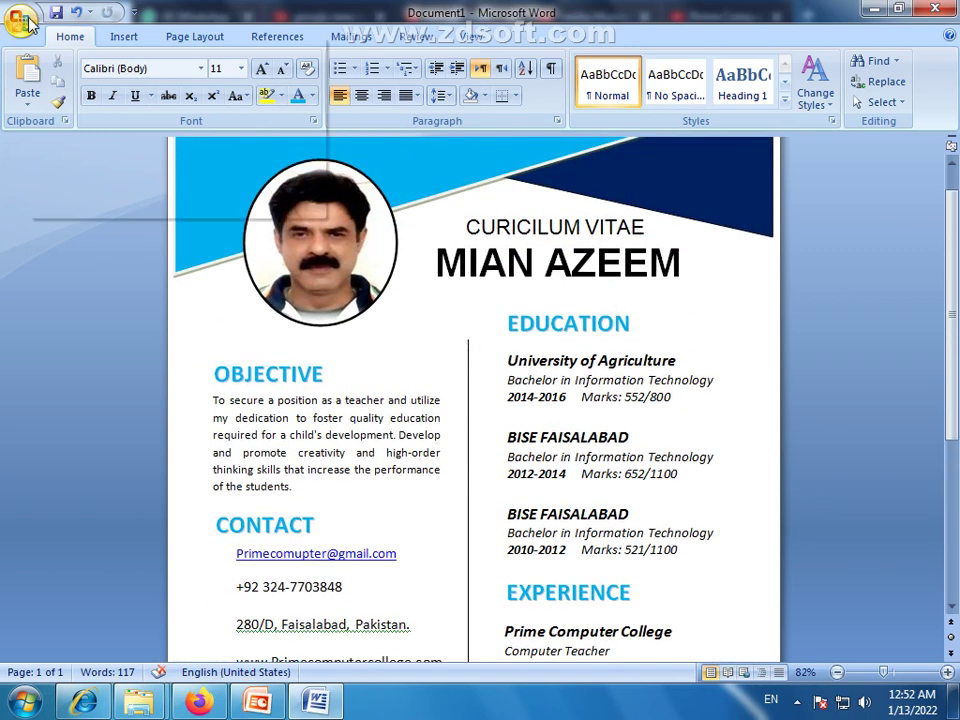
{"action": "left_click", "coordinate": [8, 14]}
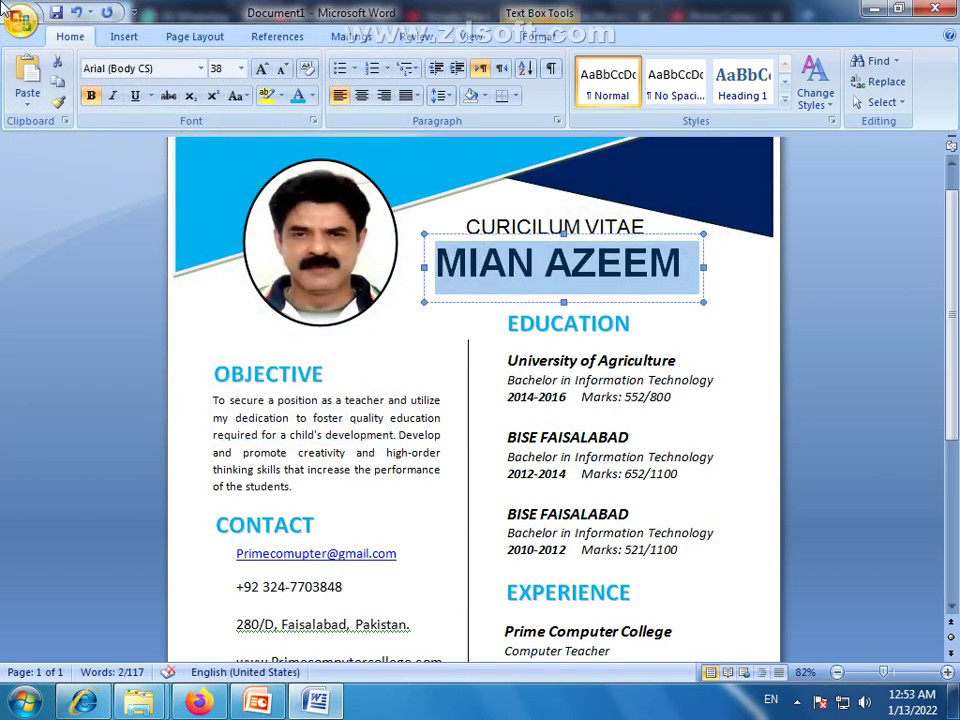
{"action": "right_click", "coordinate": [492, 268]}
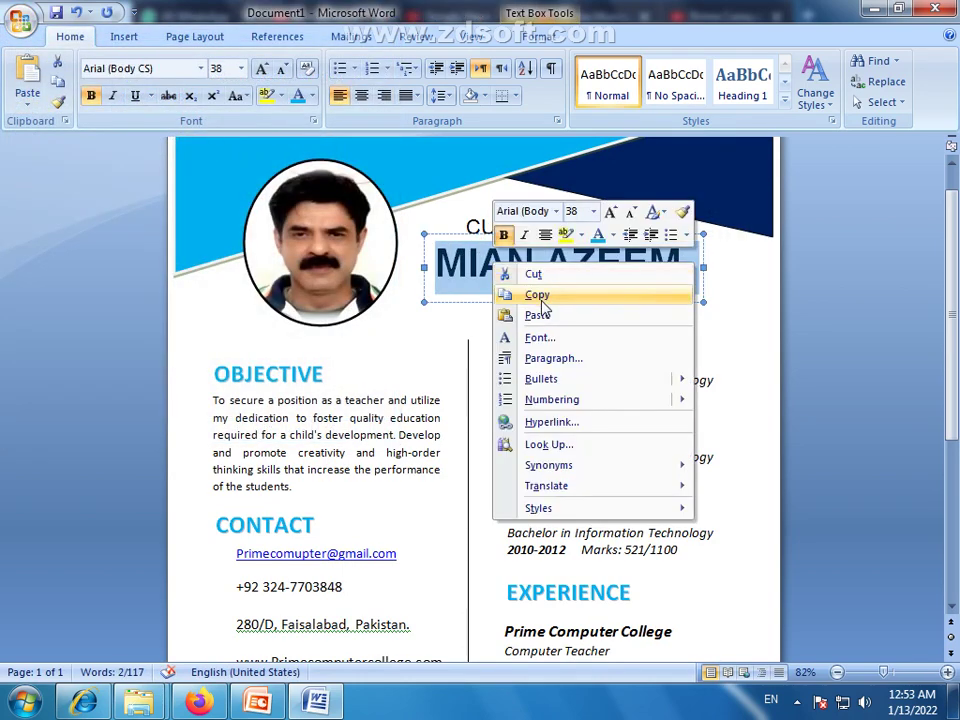
{"action": "left_click", "coordinate": [530, 296]}
{"action": "left_click", "coordinate": [20, 20]}
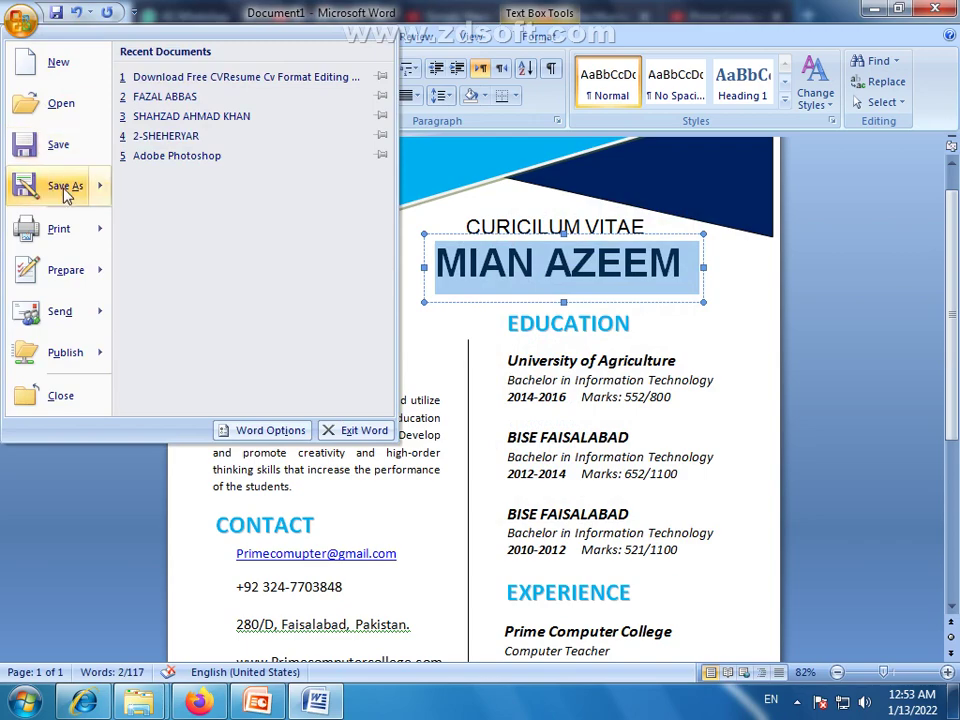
{"action": "left_click", "coordinate": [64, 190]}
{"action": "scroll", "coordinate": [112, 206], "scroll_direction": "down", "scroll_amount": 4}
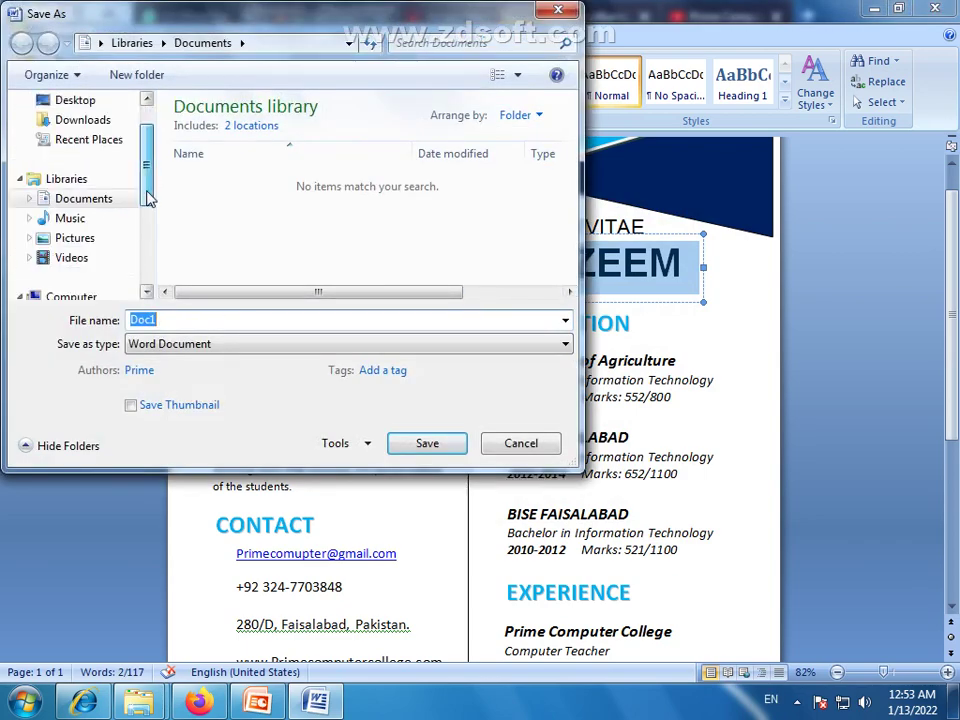
{"action": "left_click", "coordinate": [90, 258]}
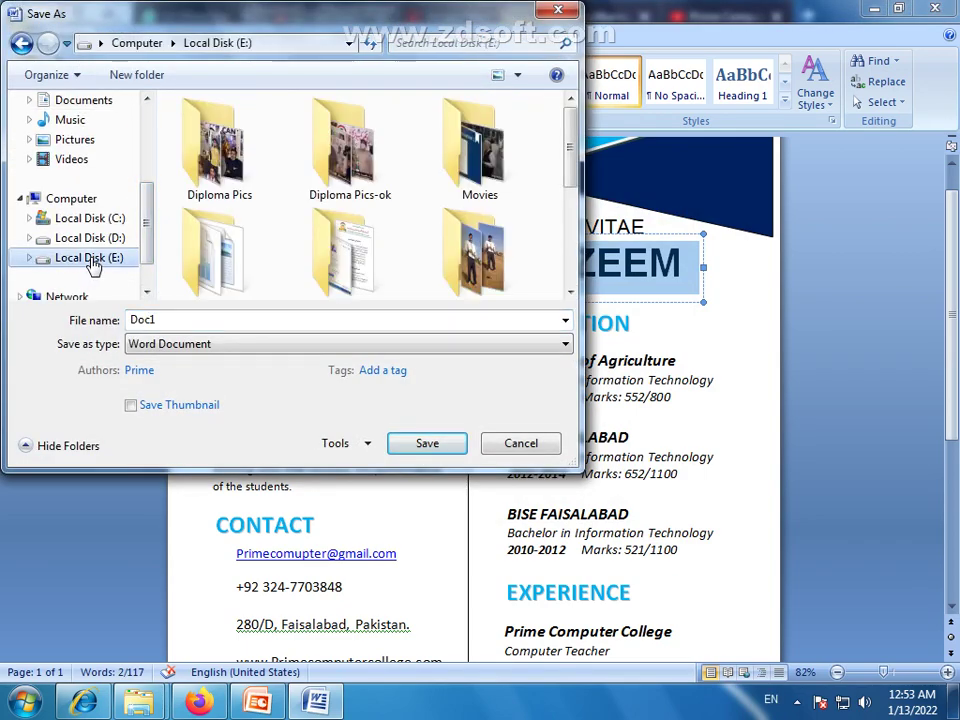
{"action": "left_click", "coordinate": [90, 238]}
{"action": "double_click", "coordinate": [199, 133]}
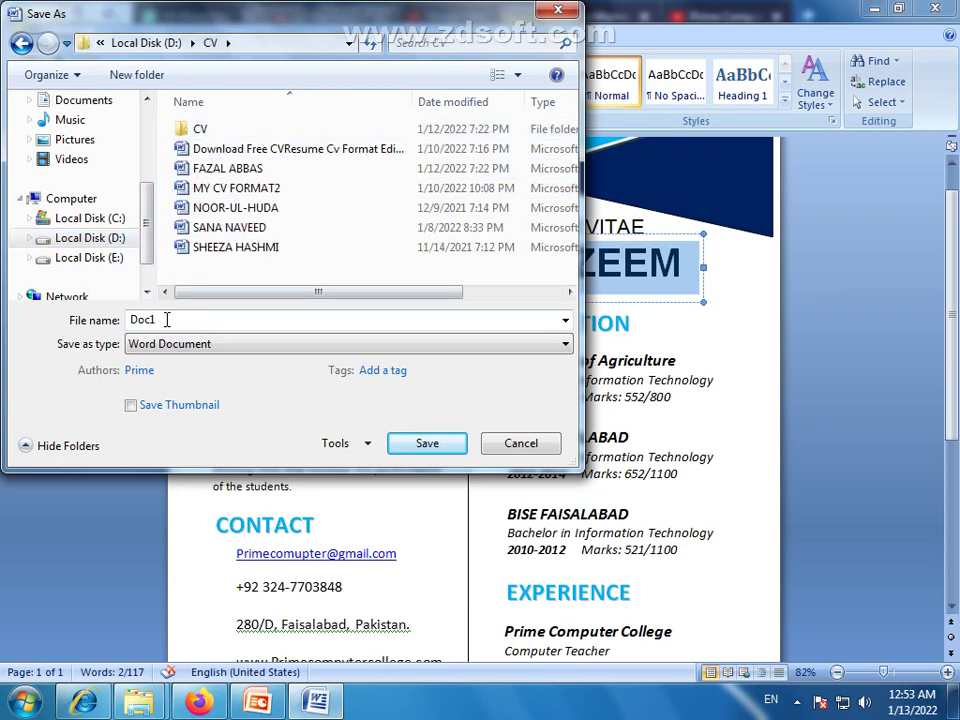
{"action": "right_click", "coordinate": [145, 318]}
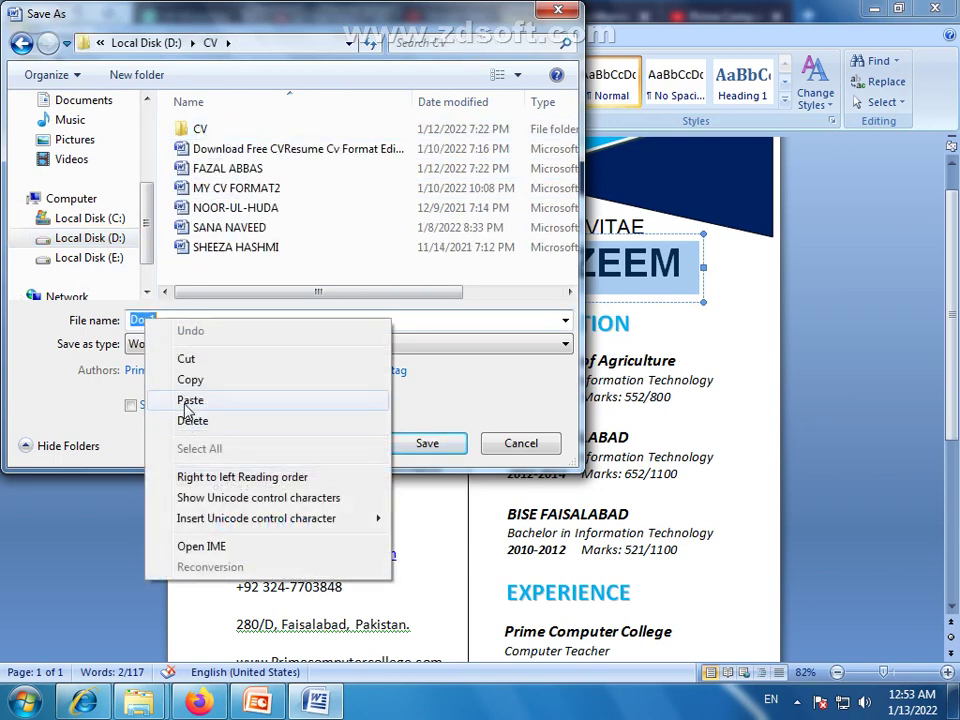
{"action": "left_click", "coordinate": [191, 399]}
{"action": "left_click", "coordinate": [424, 446]}
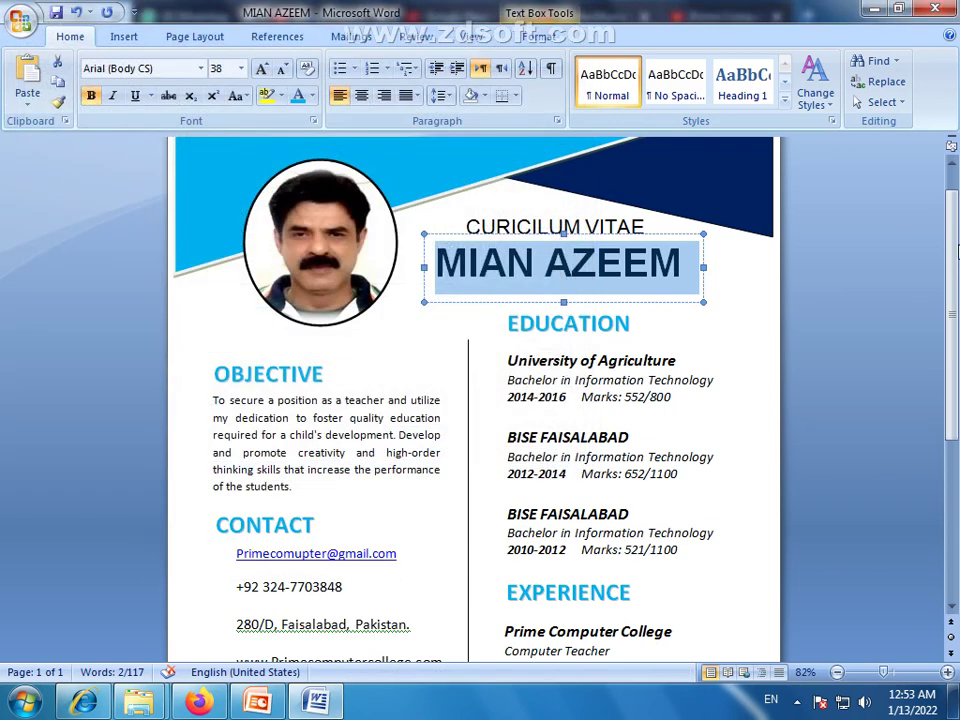
{"action": "left_click", "coordinate": [640, 298]}
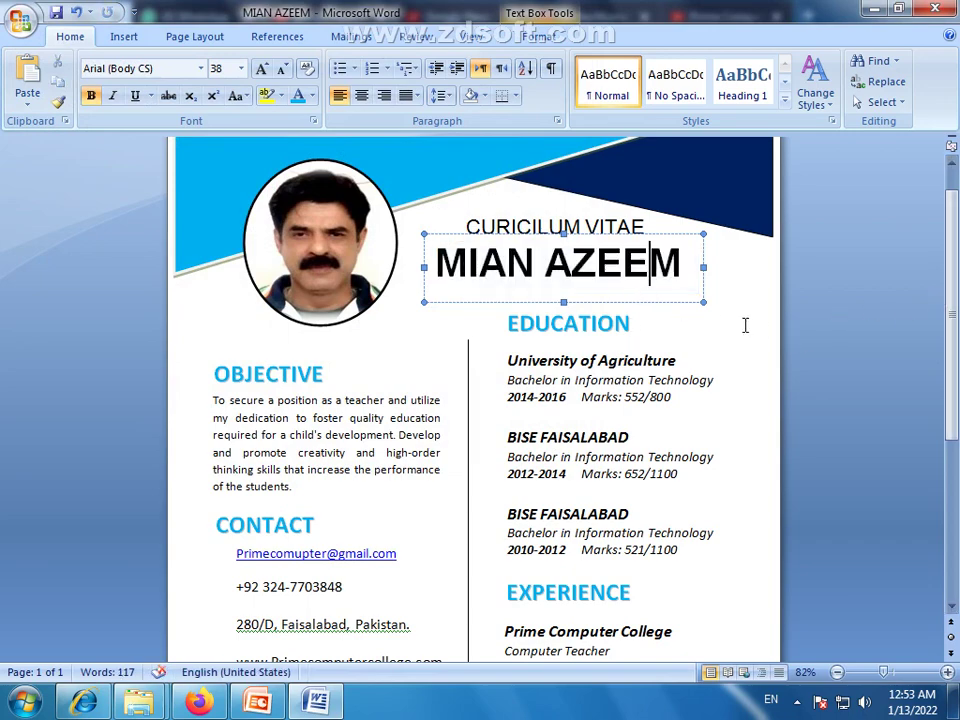
{"action": "left_click", "coordinate": [242, 318]}
{"action": "scroll", "coordinate": [957, 343], "scroll_direction": "down", "scroll_amount": 2}
{"action": "left_click_drag", "start_coordinate": [957, 343], "coordinate": [957, 414]}
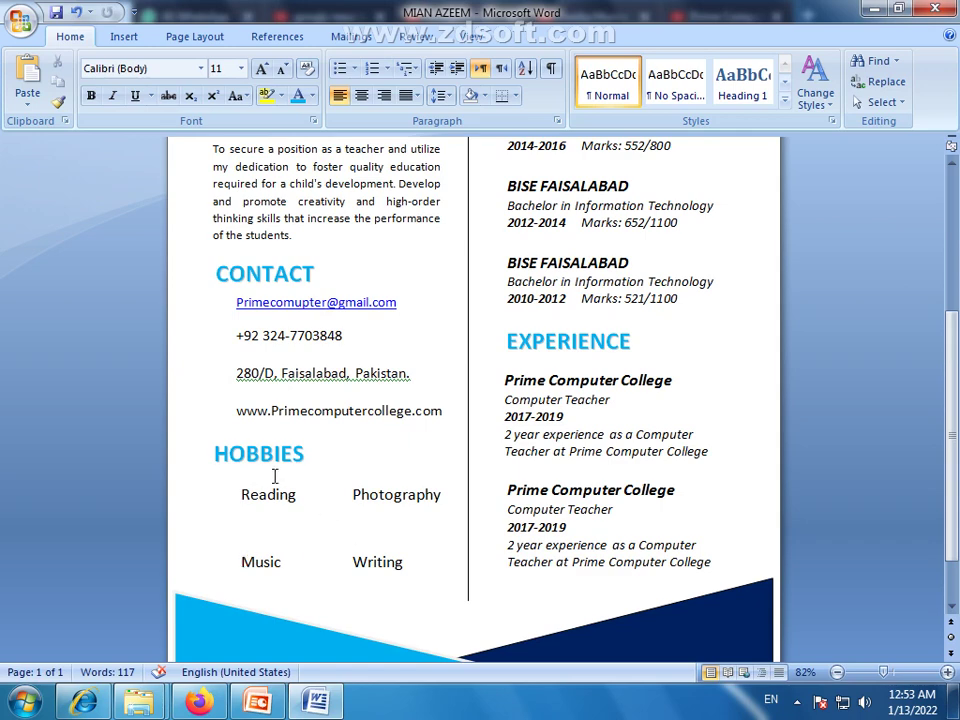
{"action": "scroll", "coordinate": [274, 477], "scroll_direction": "up", "scroll_amount": 1}
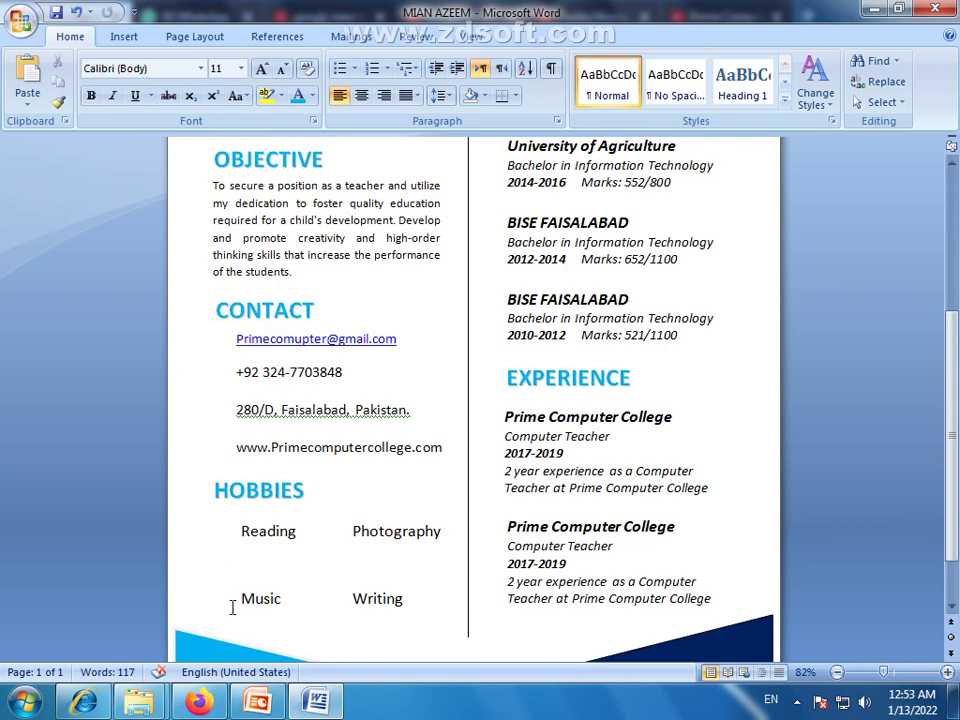
{"action": "left_click", "coordinate": [199, 699]}
Search Google for 'email icon' and switch to image results
{"action": "left_click", "coordinate": [199, 113]}
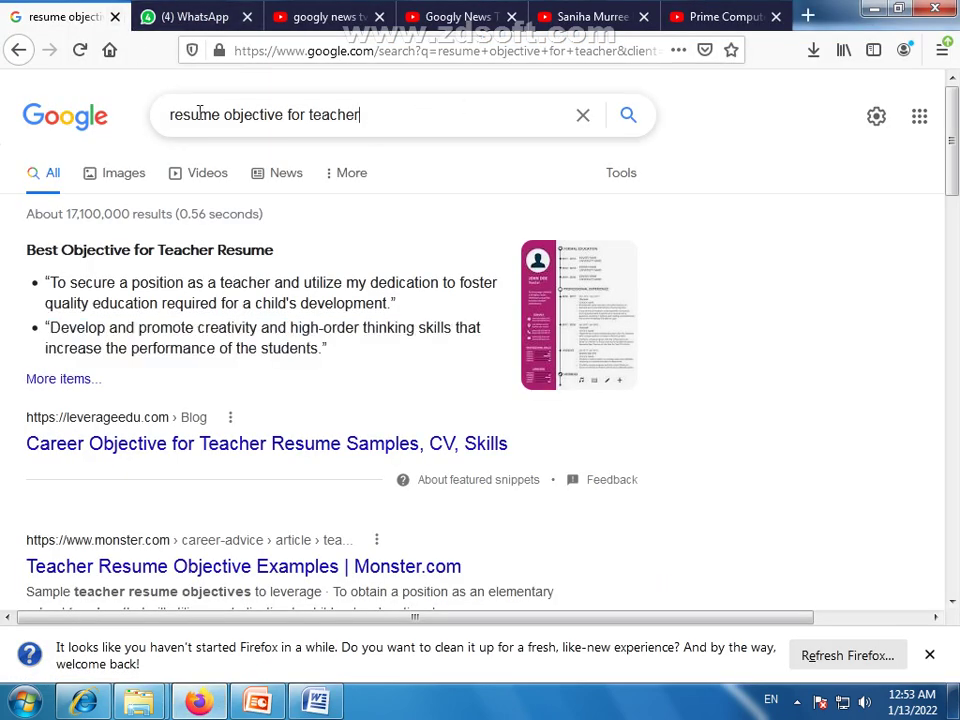
{"action": "key", "text": "ctrl+shift+Left"}
{"action": "key", "text": "ctrl+shift+Left"}
{"action": "key", "text": "ctrl+shift+Left"}
{"action": "key", "text": "ctrl+shift+Left"}
{"action": "type", "text": "em"}
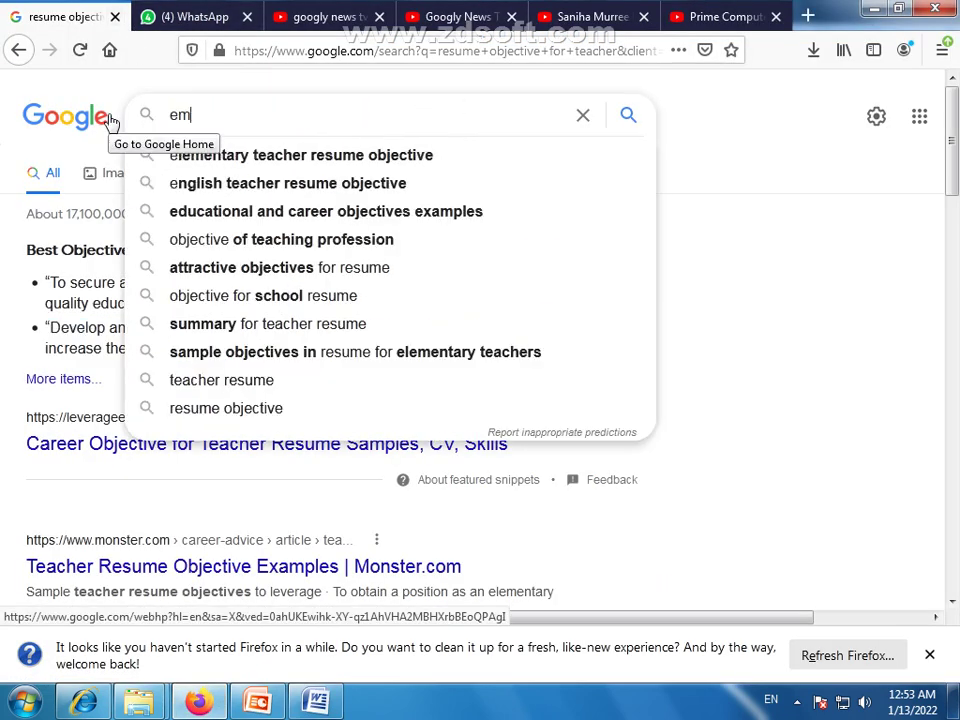
{"action": "type", "text": "ail"}
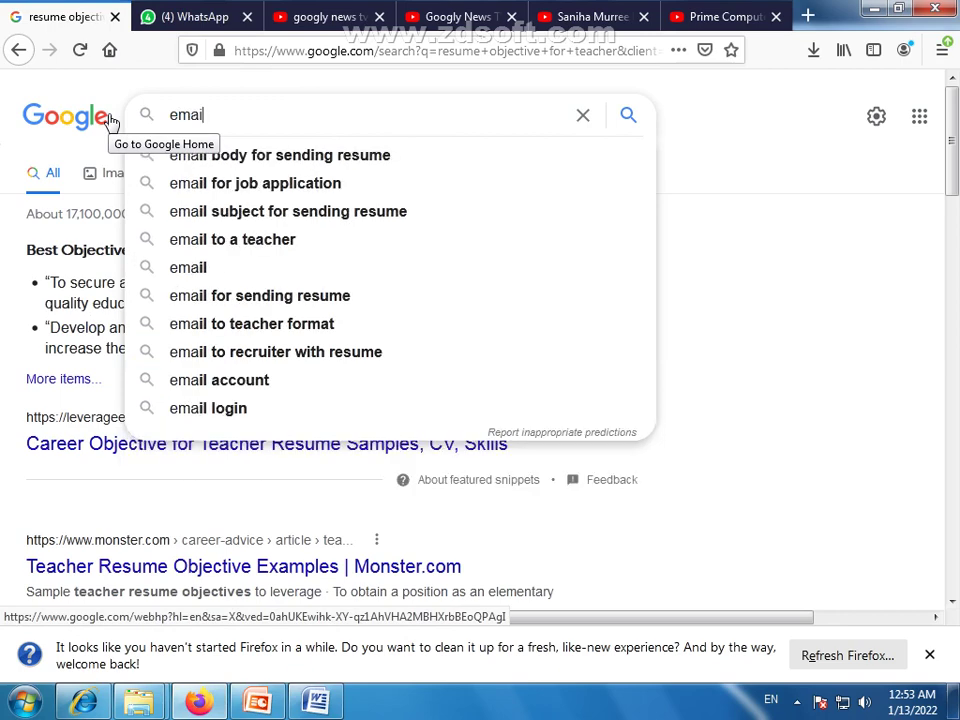
{"action": "type", "text": " icom"}
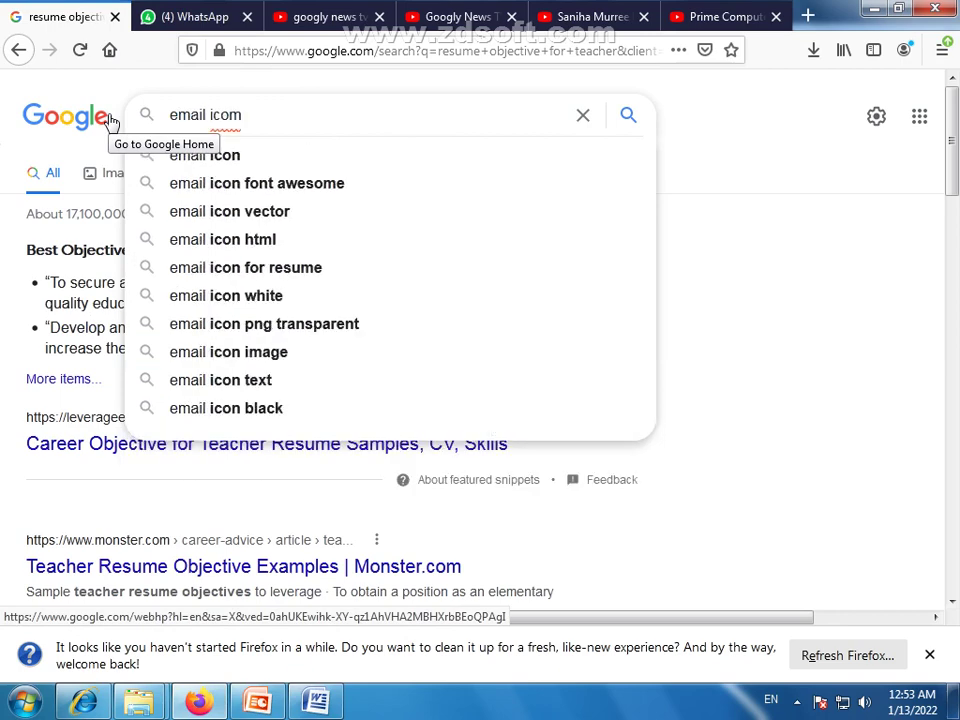
{"action": "key", "text": "Down"}
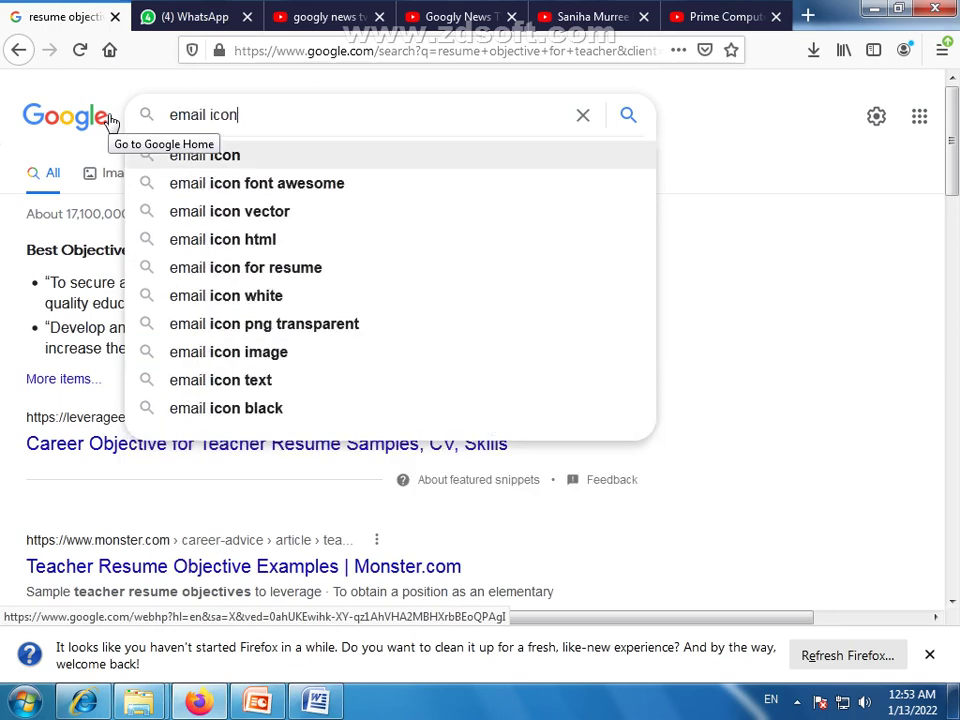
{"action": "key", "text": "Return"}
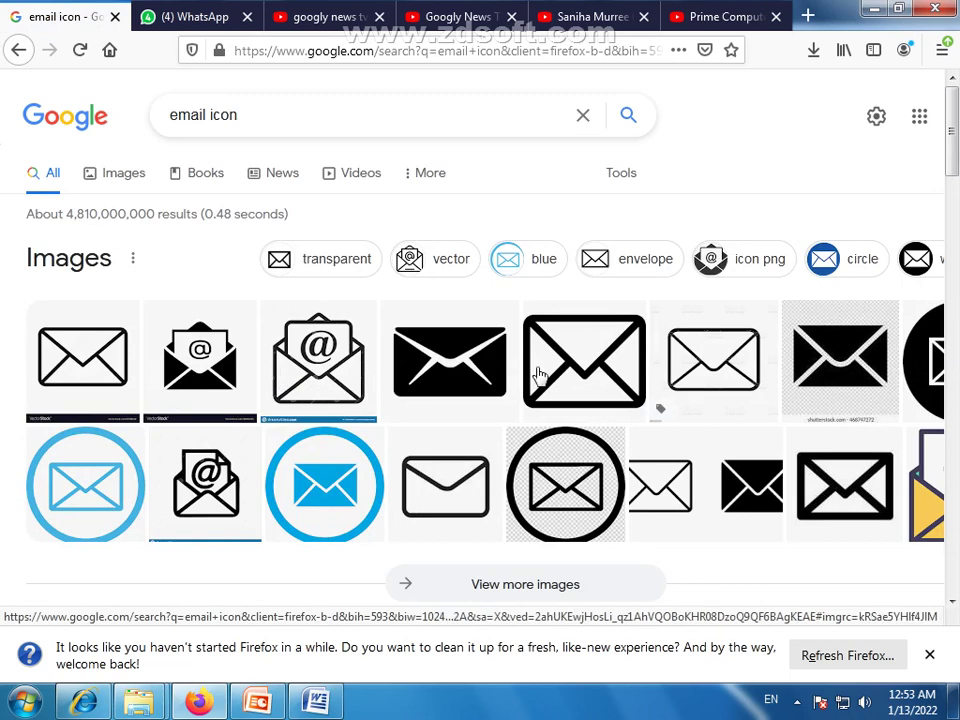
{"action": "scroll", "coordinate": [540, 385], "scroll_direction": "down", "scroll_amount": 2}
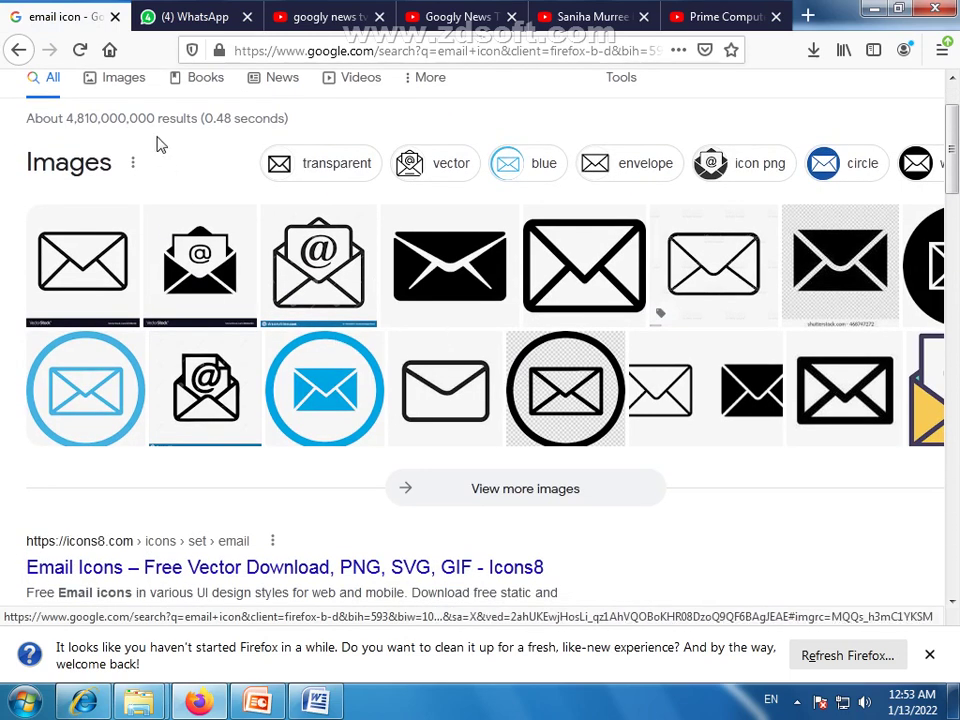
{"action": "scroll", "coordinate": [141, 180], "scroll_direction": "up", "scroll_amount": 2}
{"action": "left_click", "coordinate": [124, 174]}
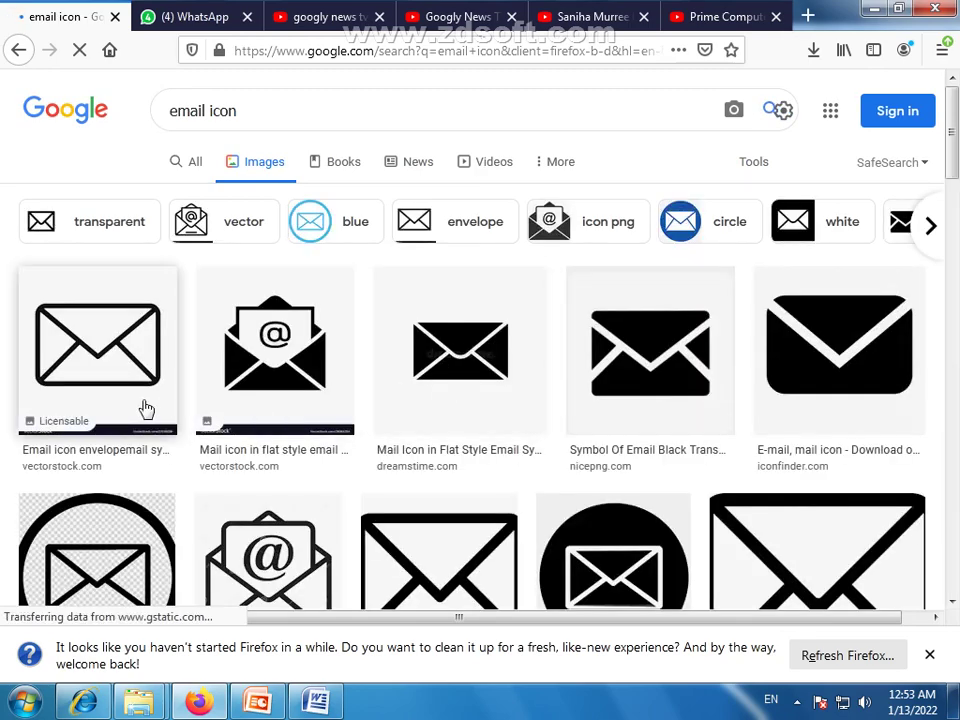
Refine the image search to 'email icon png'
{"action": "scroll", "coordinate": [531, 390], "scroll_direction": "down", "scroll_amount": 2}
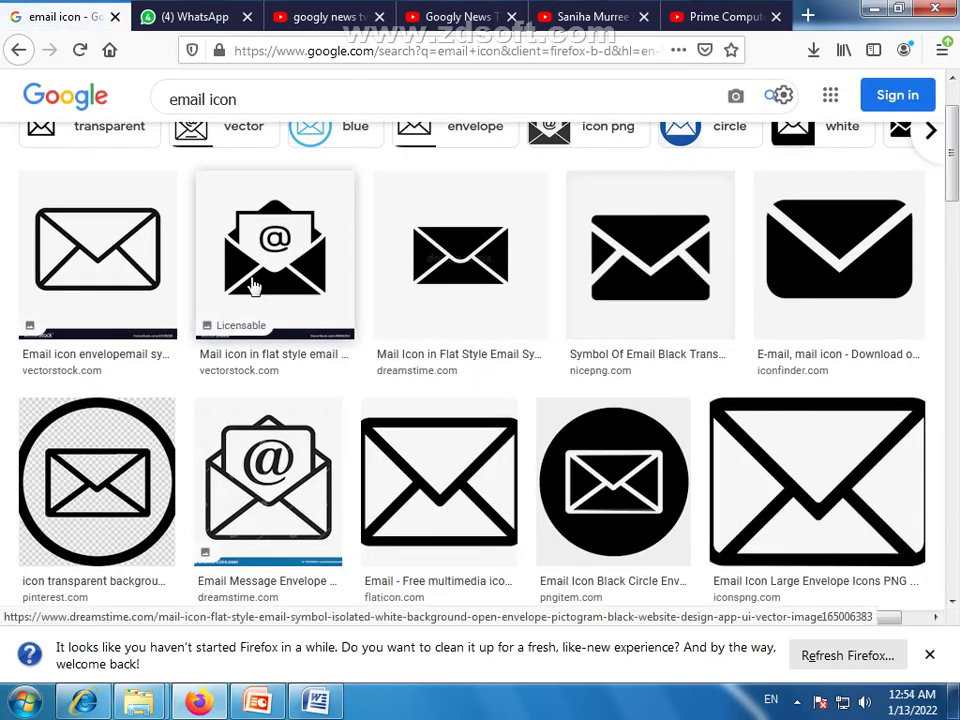
{"action": "scroll", "coordinate": [254, 285], "scroll_direction": "down", "scroll_amount": 4}
{"action": "scroll", "coordinate": [254, 295], "scroll_direction": "down", "scroll_amount": 2}
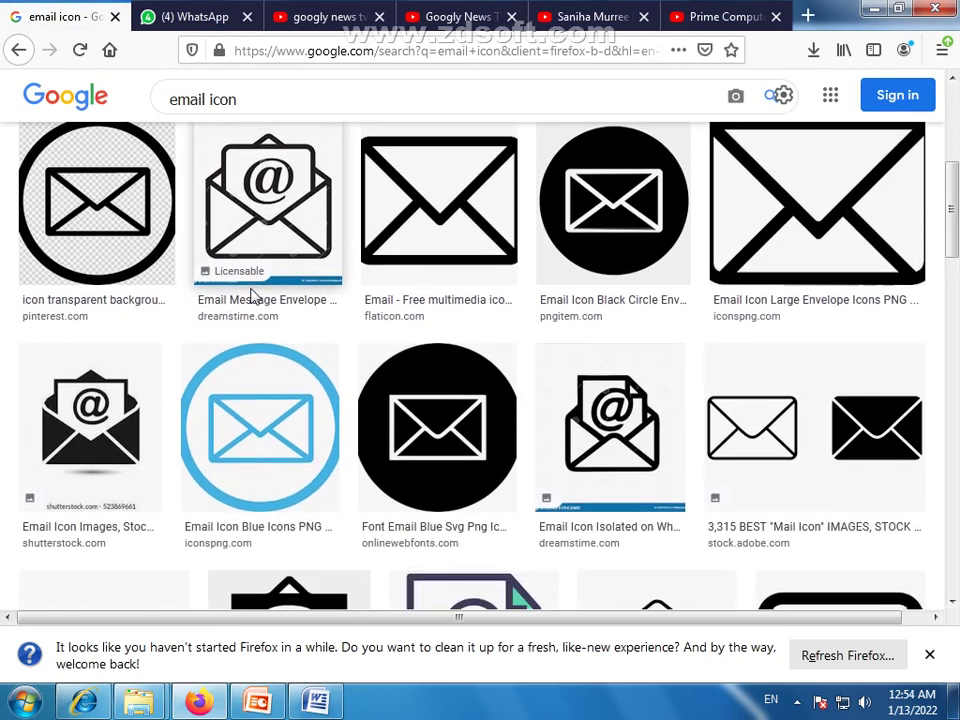
{"action": "scroll", "coordinate": [204, 452], "scroll_direction": "up", "scroll_amount": 3}
{"action": "scroll", "coordinate": [200, 451], "scroll_direction": "up", "scroll_amount": 5}
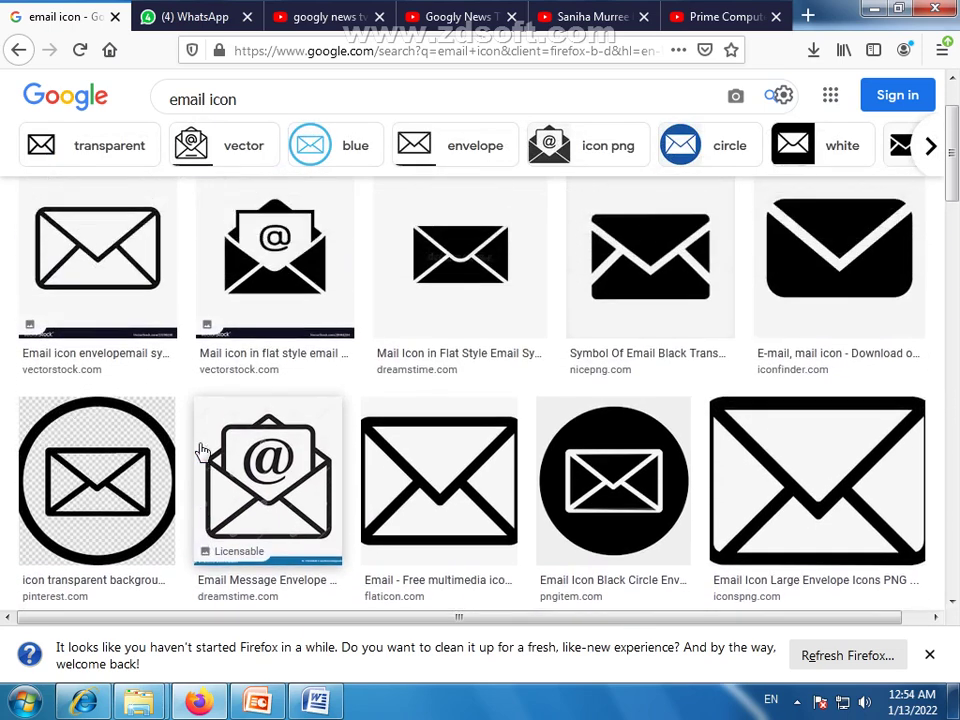
{"action": "left_click", "coordinate": [300, 118]}
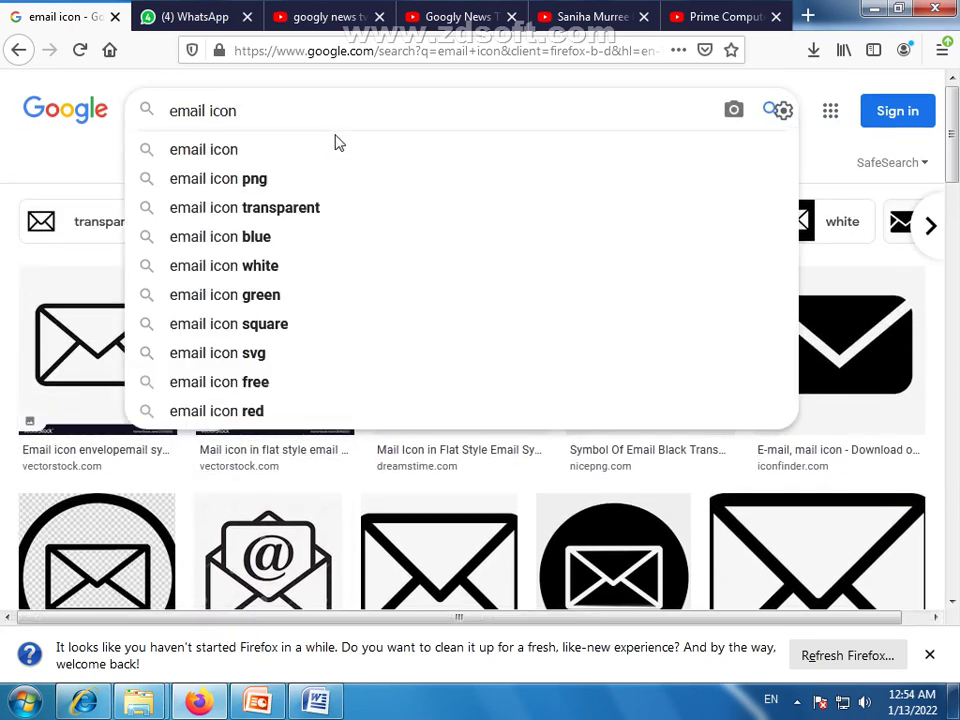
{"action": "type", "text": "pn"}
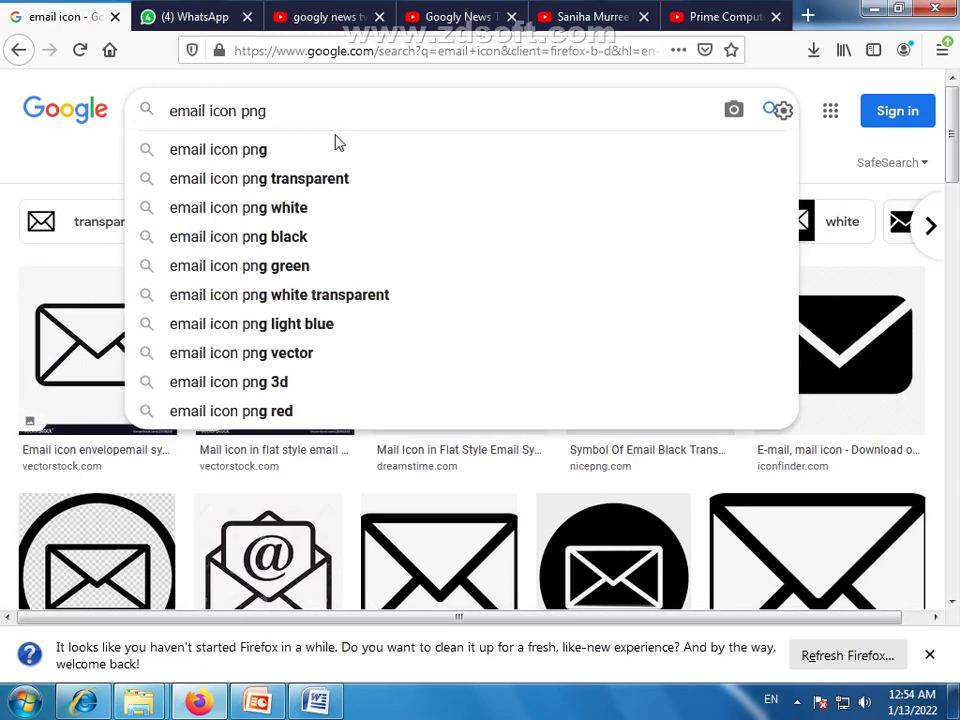
{"action": "type", "text": "g"}
{"action": "key", "text": "Return"}
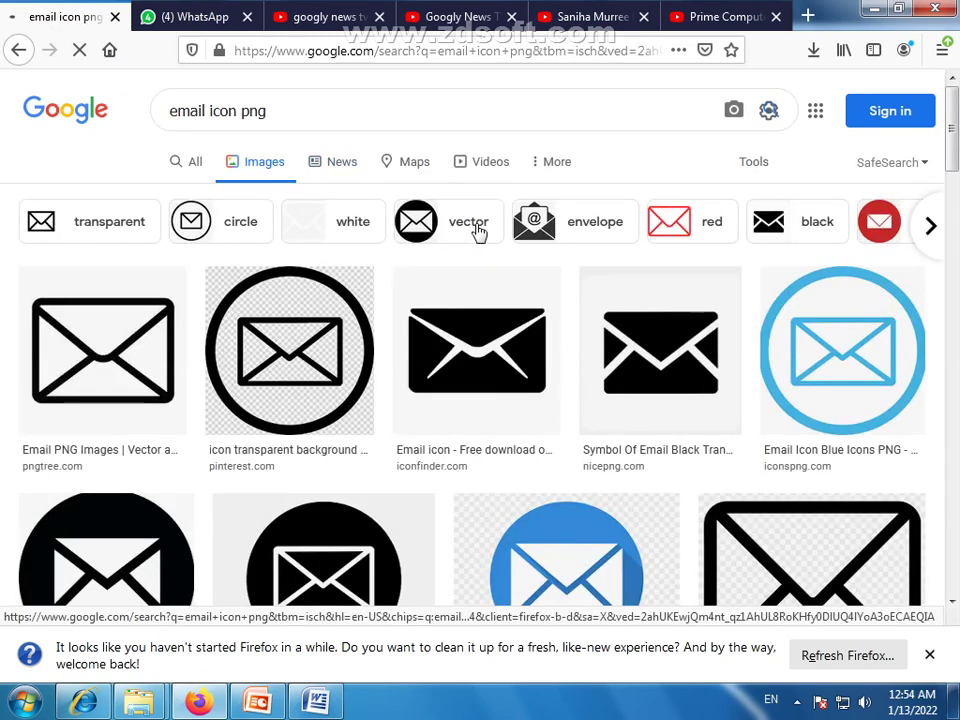
Open the blue icon's preview and save the image to the Desktop
{"action": "scroll", "coordinate": [490, 257], "scroll_direction": "down", "scroll_amount": 3}
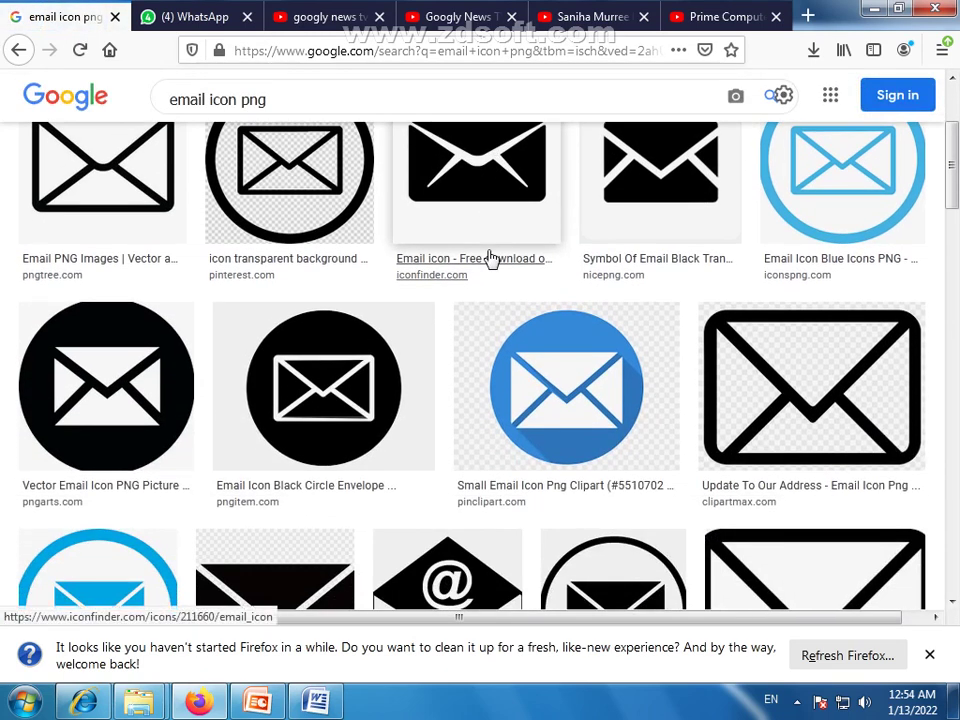
{"action": "left_click", "coordinate": [576, 392]}
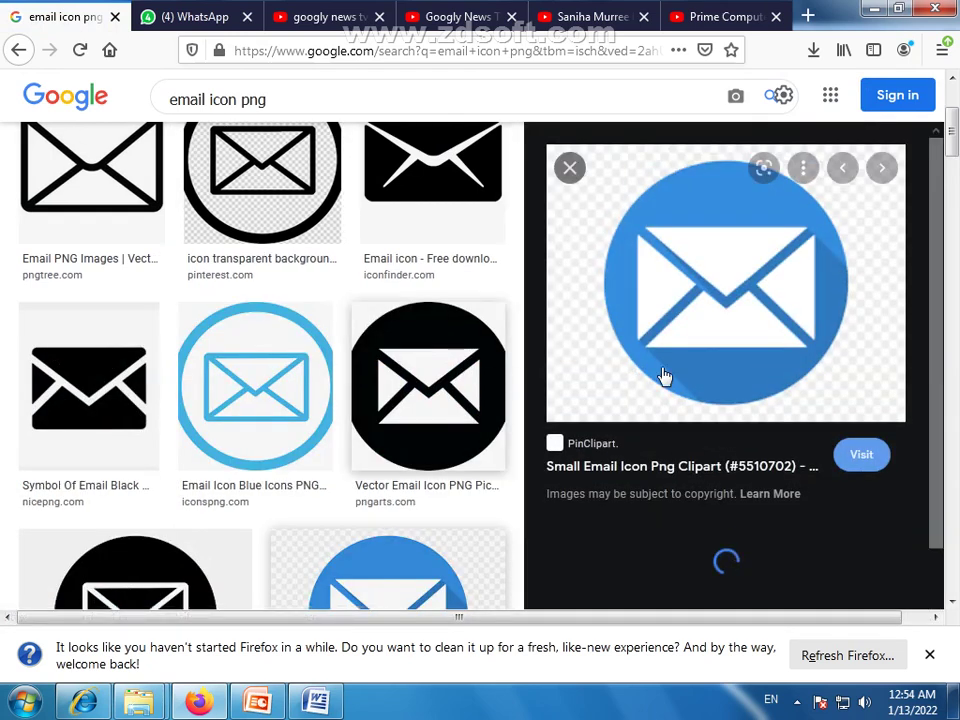
{"action": "right_click", "coordinate": [712, 243]}
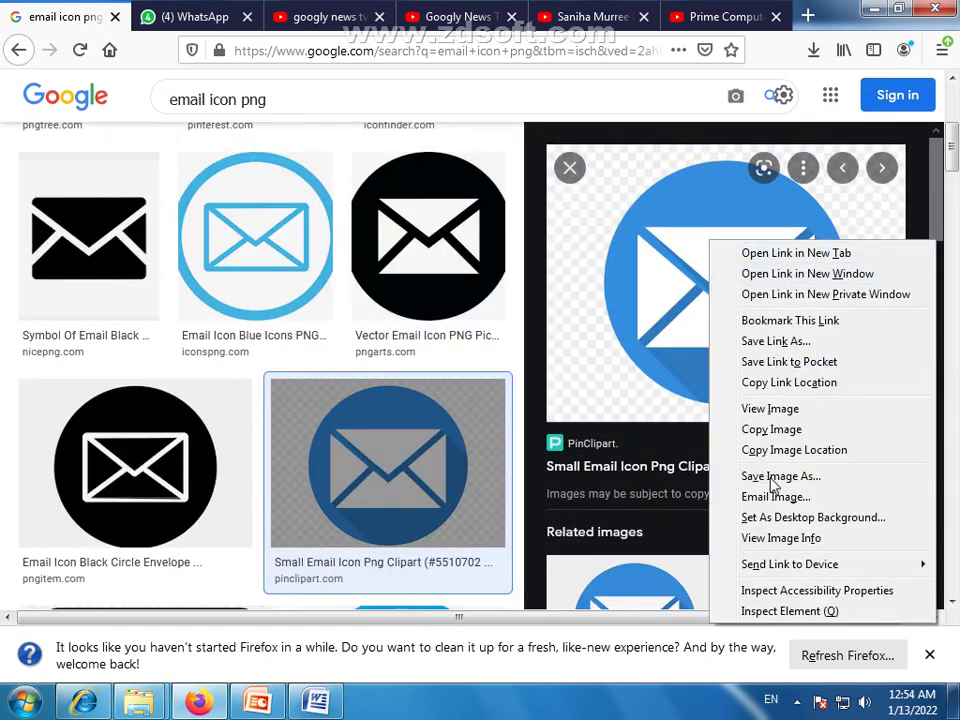
{"action": "left_click", "coordinate": [774, 476]}
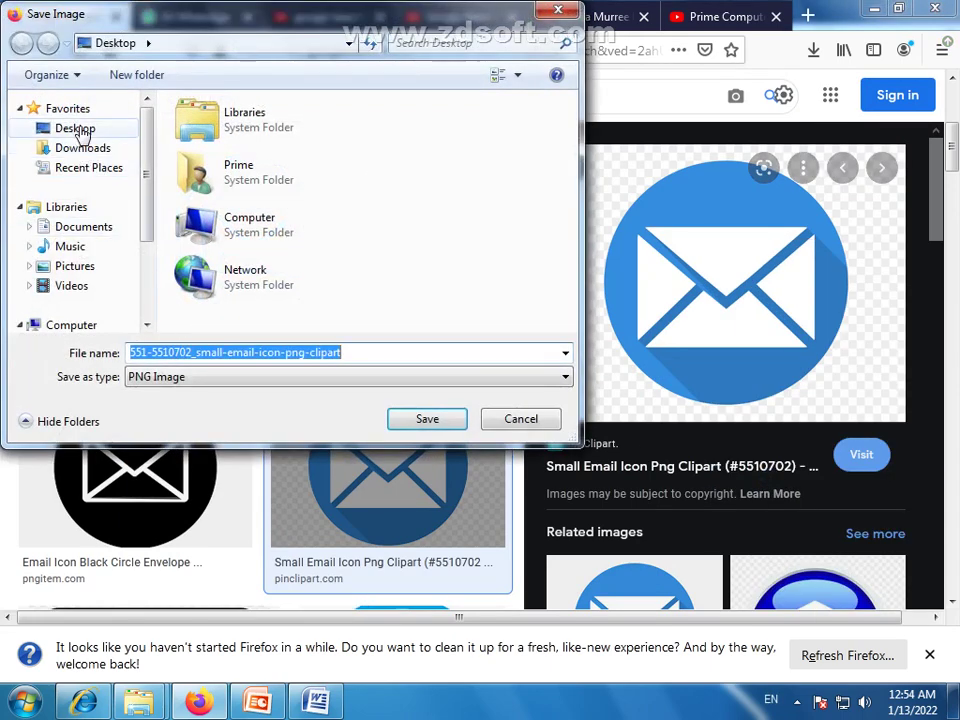
{"action": "left_click", "coordinate": [77, 129]}
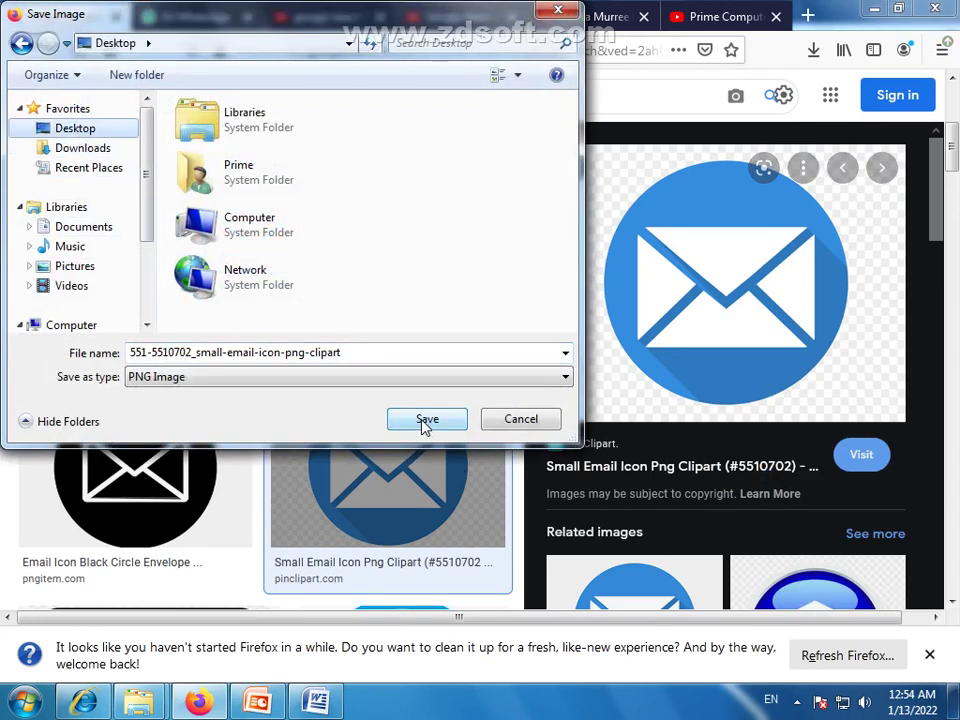
{"action": "left_click", "coordinate": [425, 425]}
Show the desktop to check the saved icon, then return to the Word resume
{"action": "key", "text": "super+d"}
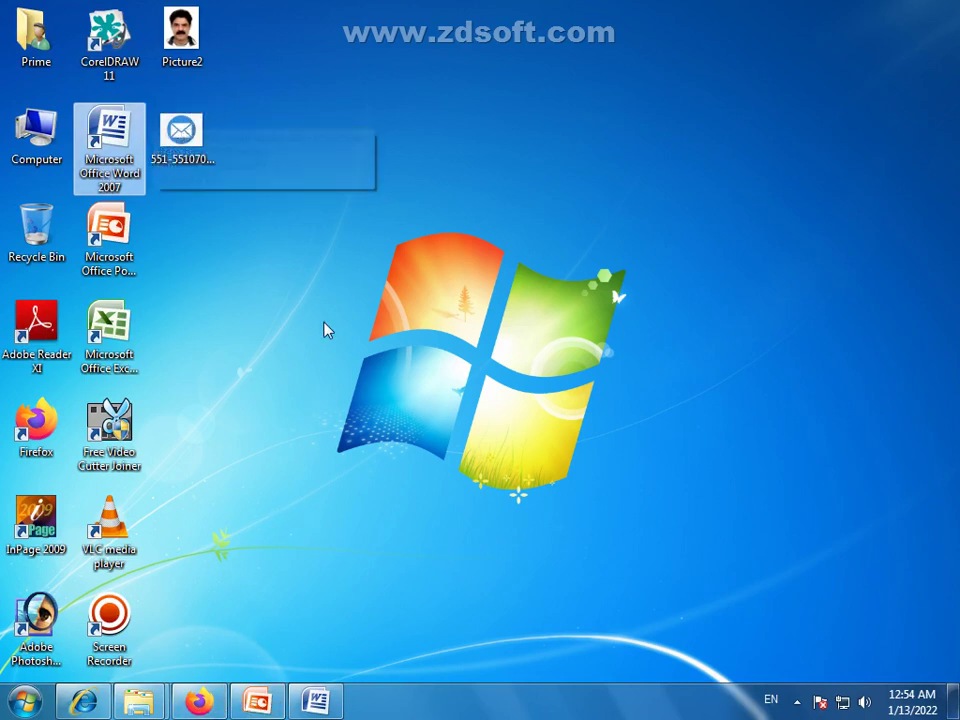
{"action": "left_click", "coordinate": [338, 706]}
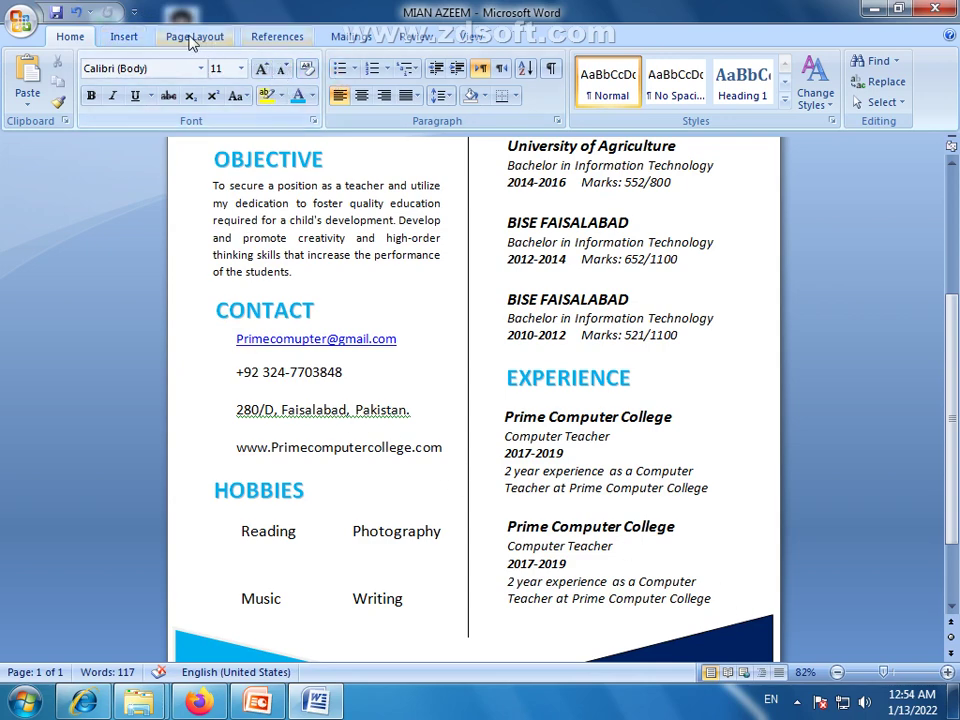
Draw a small rectangle just left of the contact email address
{"action": "left_click", "coordinate": [123, 38]}
{"action": "left_click", "coordinate": [251, 88]}
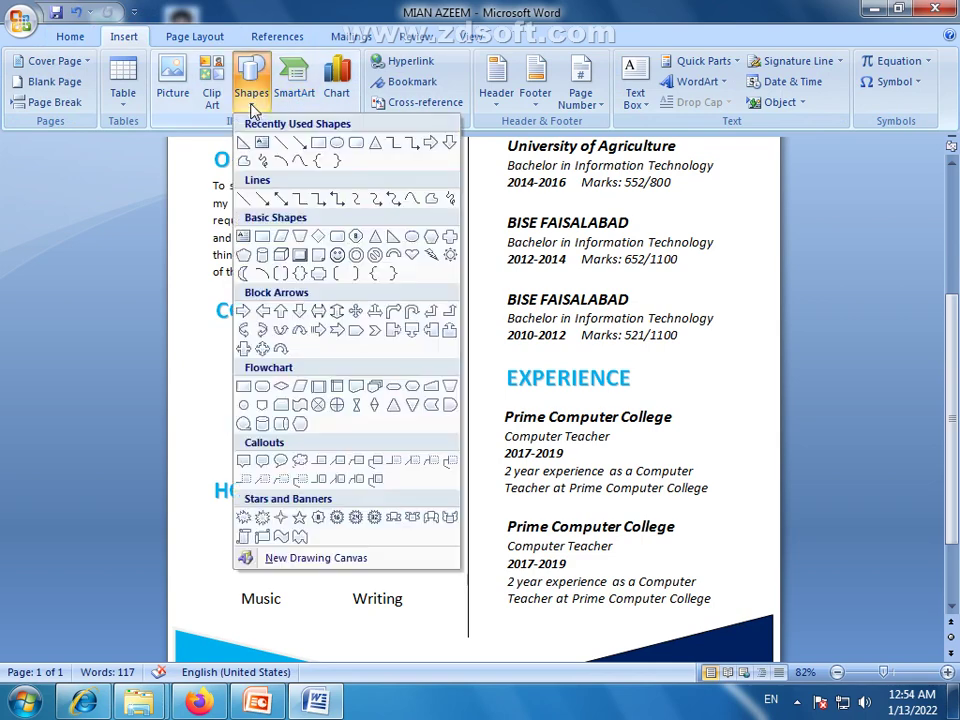
{"action": "left_click", "coordinate": [320, 144]}
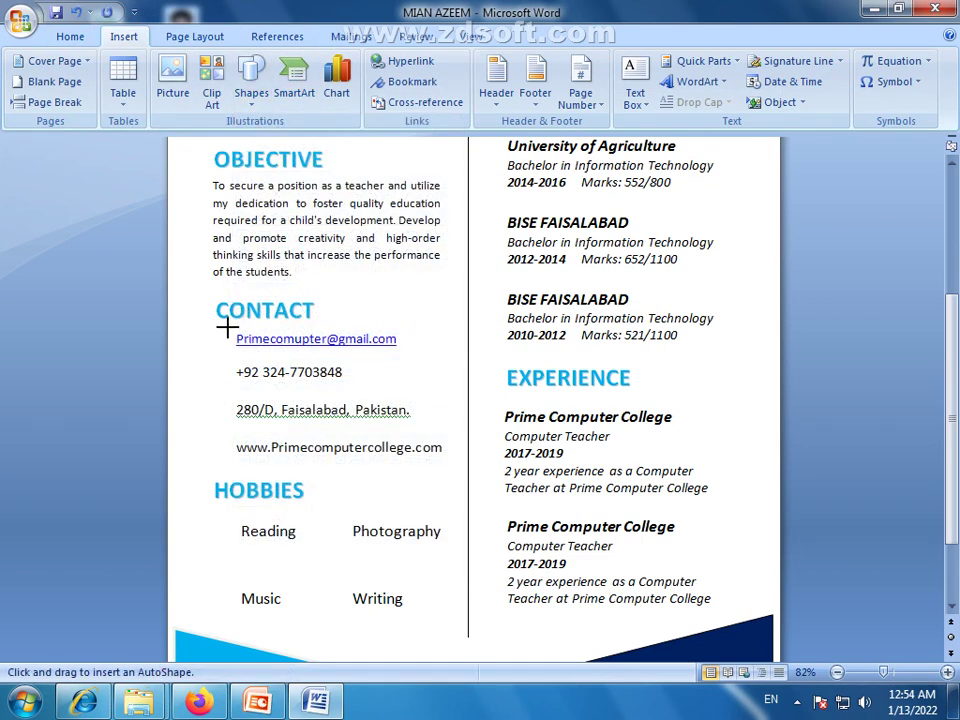
{"action": "mouse_move", "coordinate": [230, 325]}
{"action": "left_mouse_down"}
{"action": "mouse_move", "coordinate": [217, 341]}
{"action": "mouse_move", "coordinate": [227, 348]}
{"action": "left_mouse_up"}
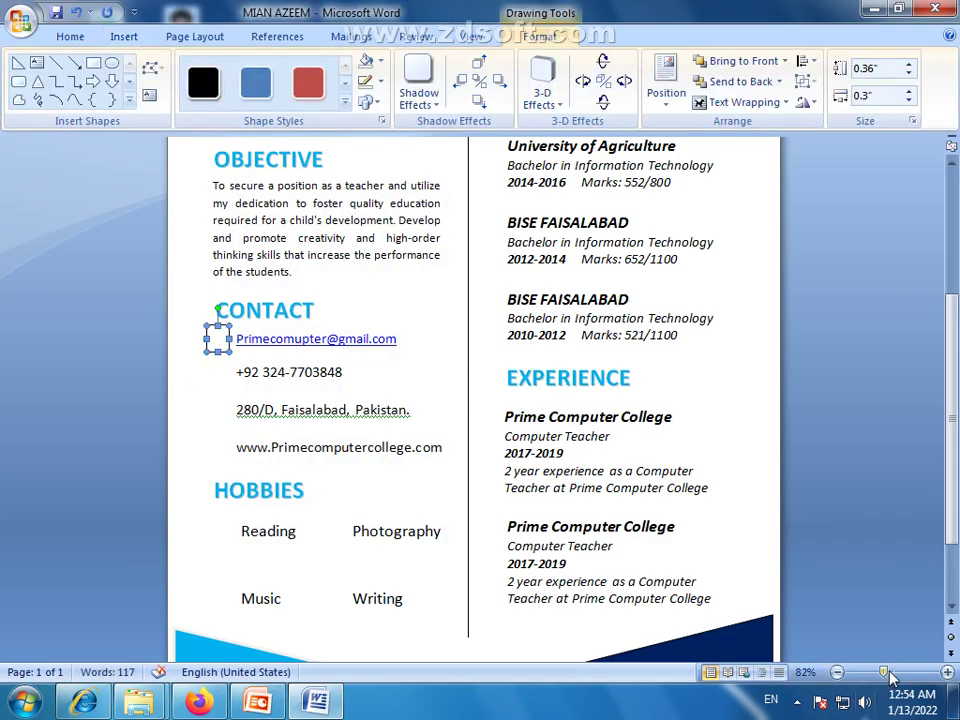
{"action": "scroll", "coordinate": [670, 510], "scroll_direction": "up", "scroll_amount": 11, "text": "ctrl"}
{"action": "scroll", "coordinate": [94, 255], "scroll_direction": "up", "scroll_amount": 3}
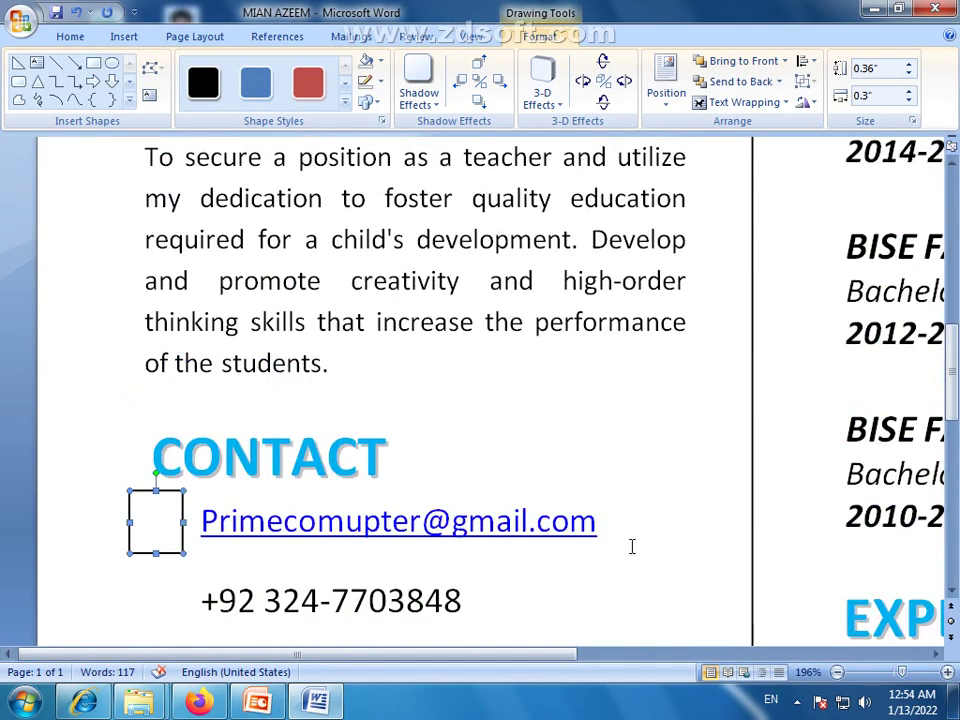
{"action": "scroll", "coordinate": [300, 390], "scroll_direction": "down", "scroll_amount": 4}
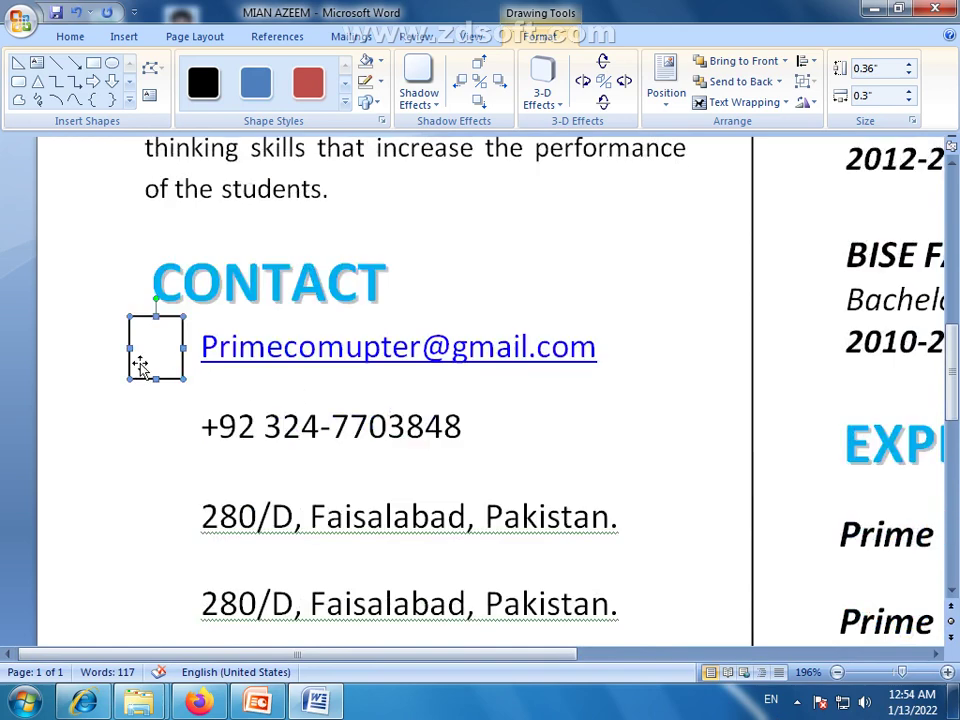
Fill the square with the saved blue email icon picture
{"action": "left_click", "coordinate": [381, 63]}
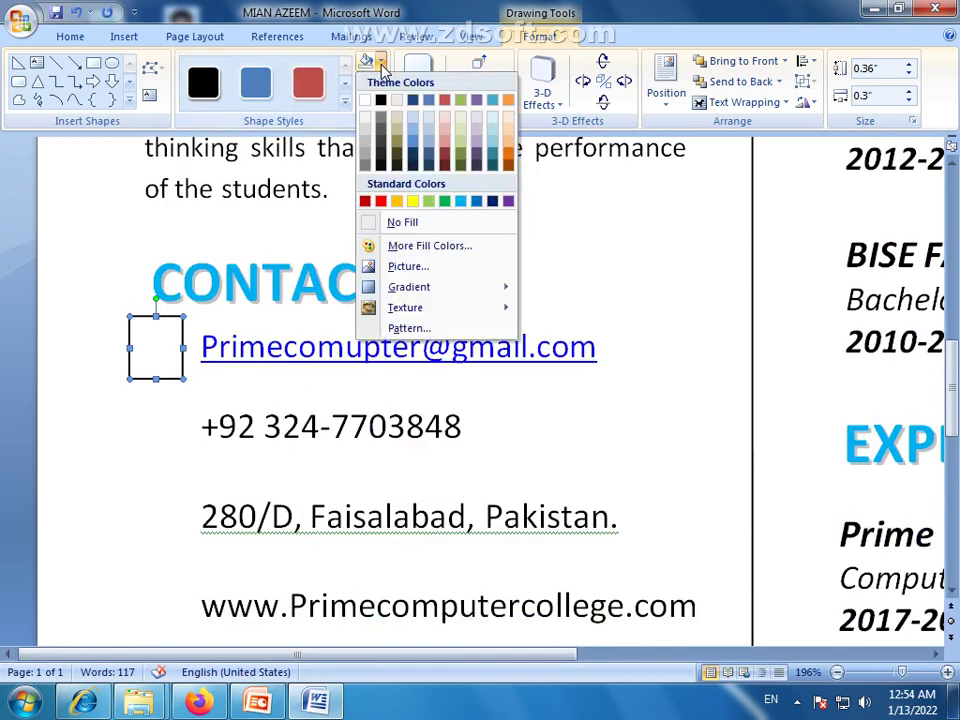
{"action": "left_click", "coordinate": [393, 266]}
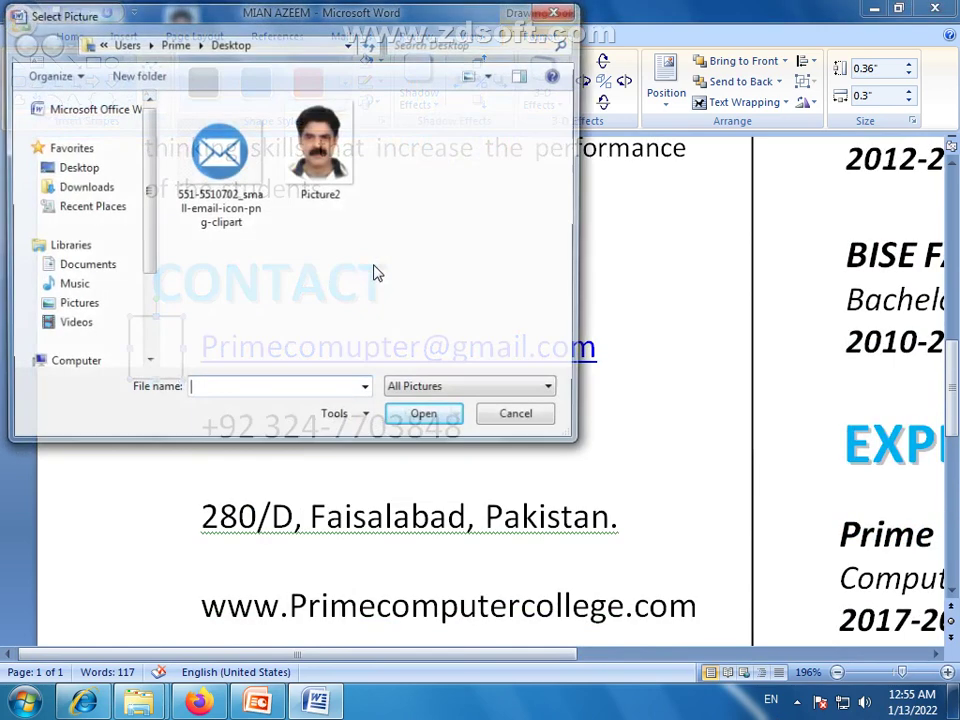
{"action": "left_click", "coordinate": [237, 174]}
{"action": "left_click", "coordinate": [424, 419]}
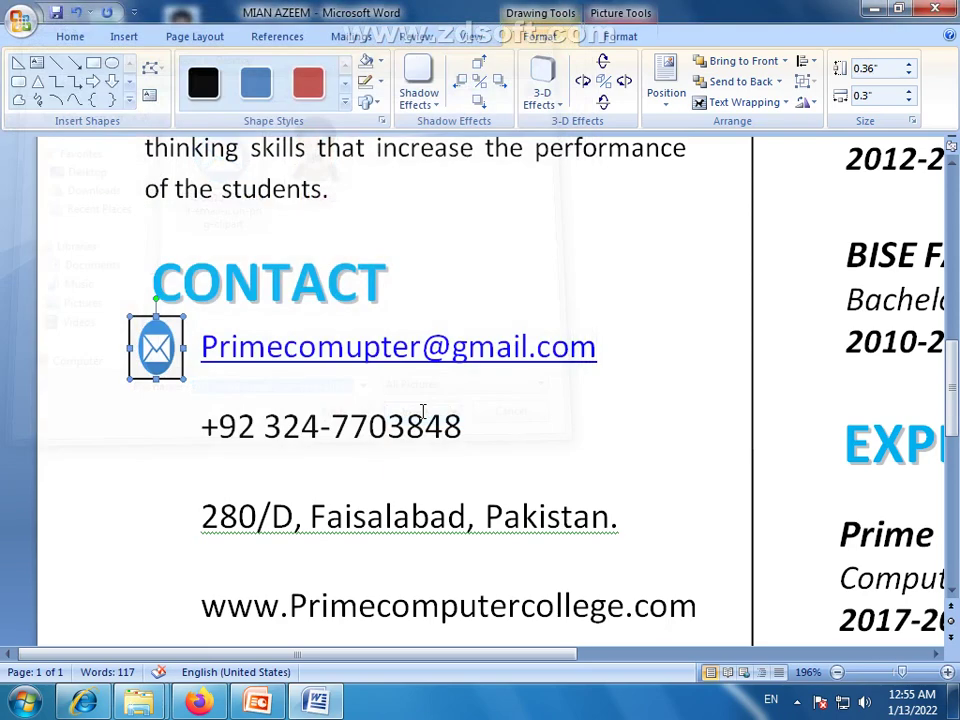
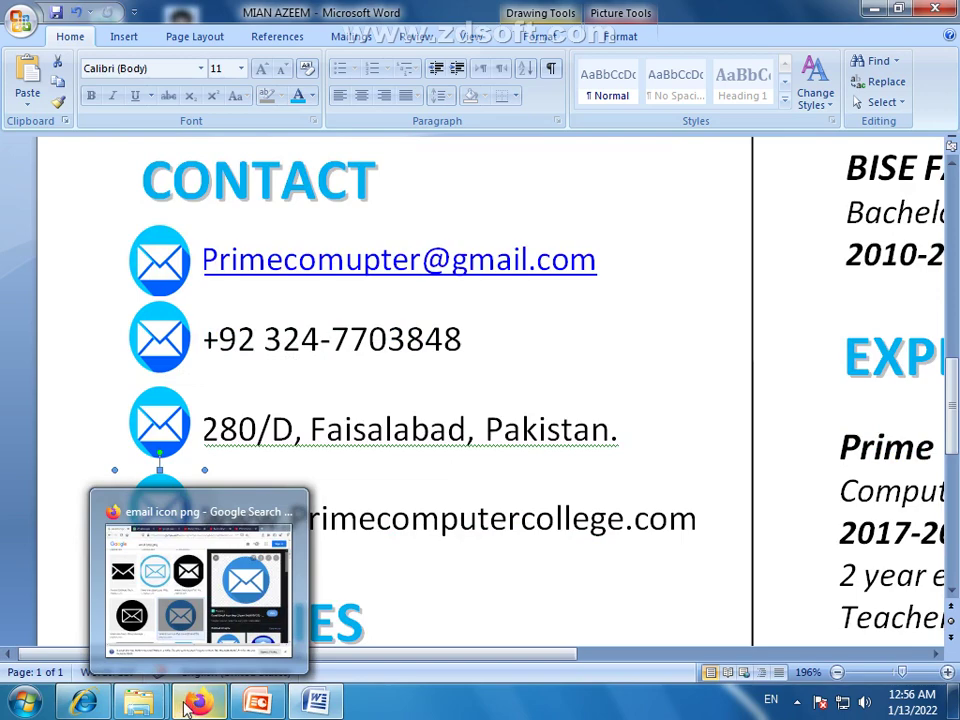
Bring the Firefox window with the email icon image results back in front of the resume
{"action": "right_click", "coordinate": [189, 705]}
{"action": "left_click", "coordinate": [189, 705]}
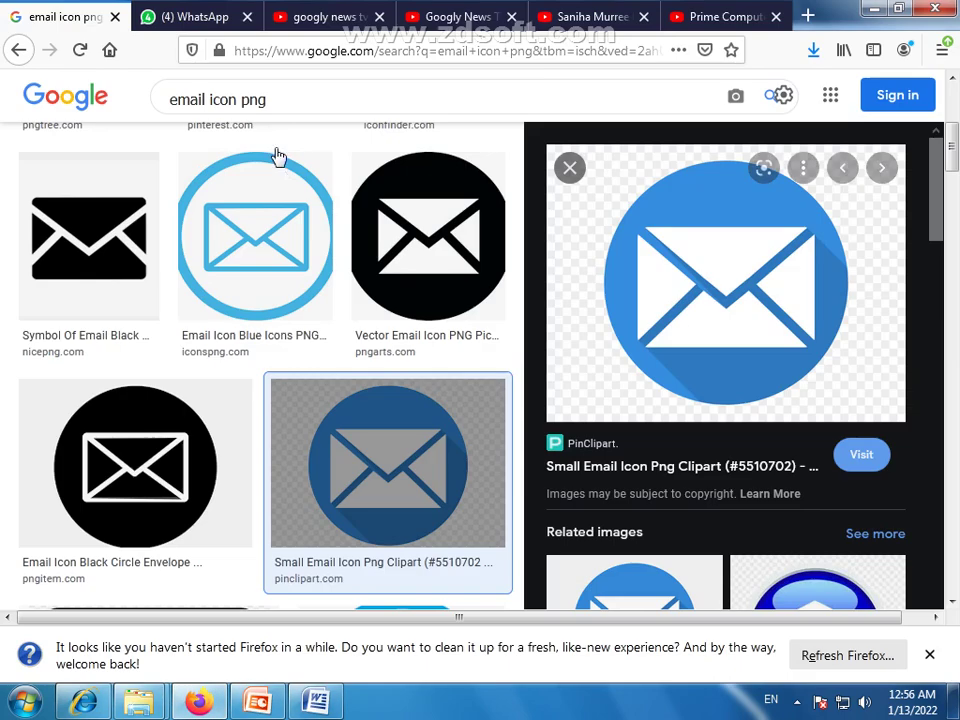
Change the Google Images search to 'phone icon png' and scroll the results
{"action": "double_click", "coordinate": [207, 99]}
{"action": "type", "text": "phon"}
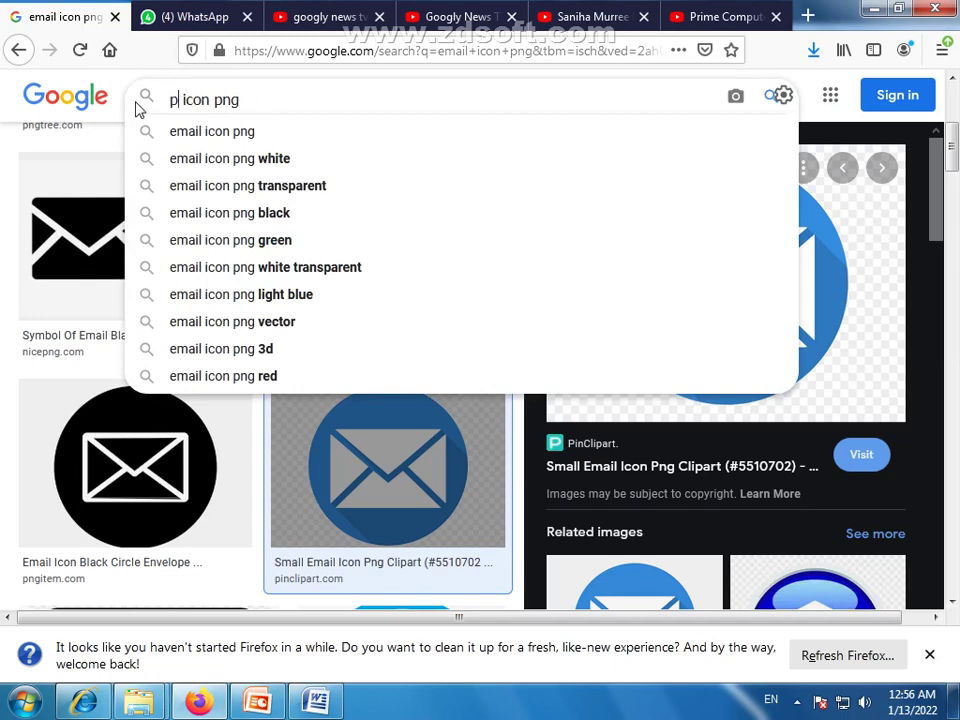
{"action": "type", "text": "e"}
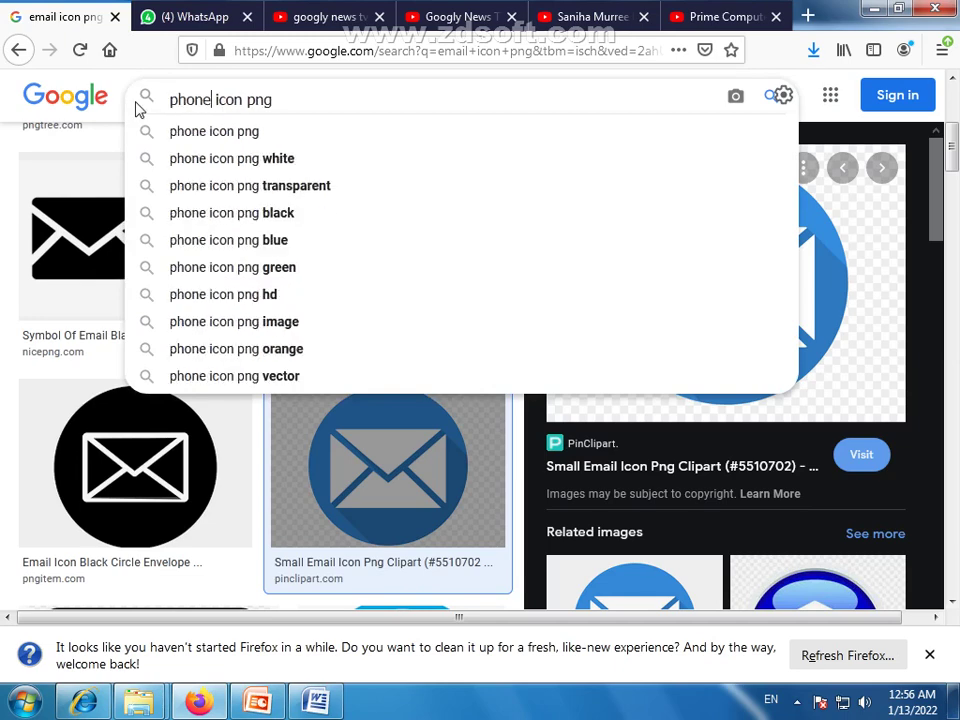
{"action": "key", "text": "Return"}
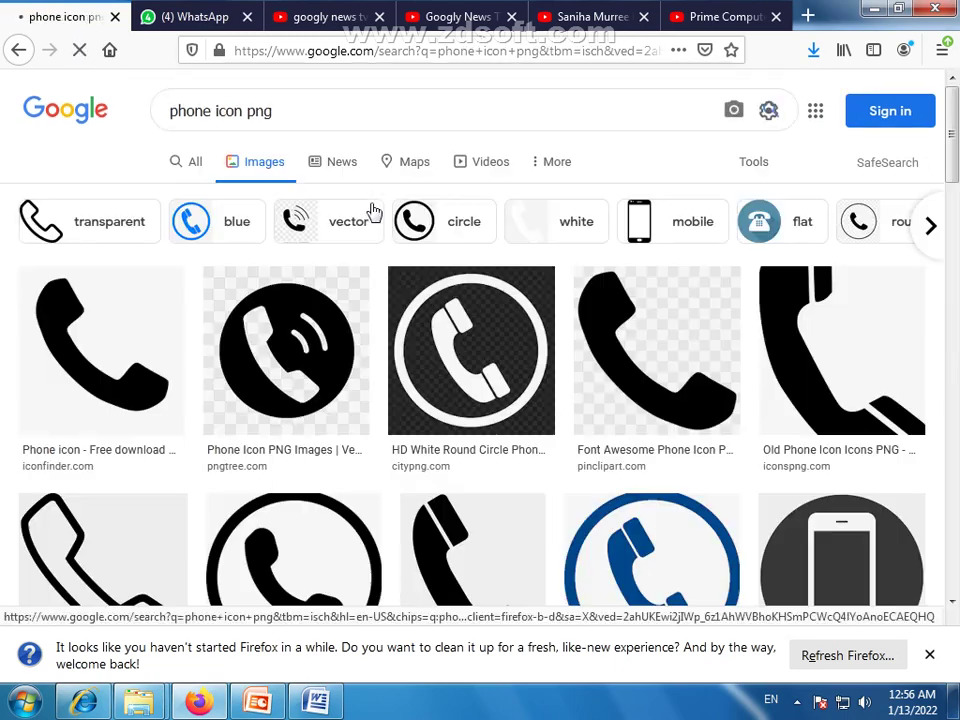
{"action": "scroll", "coordinate": [251, 354], "scroll_direction": "down", "scroll_amount": 2}
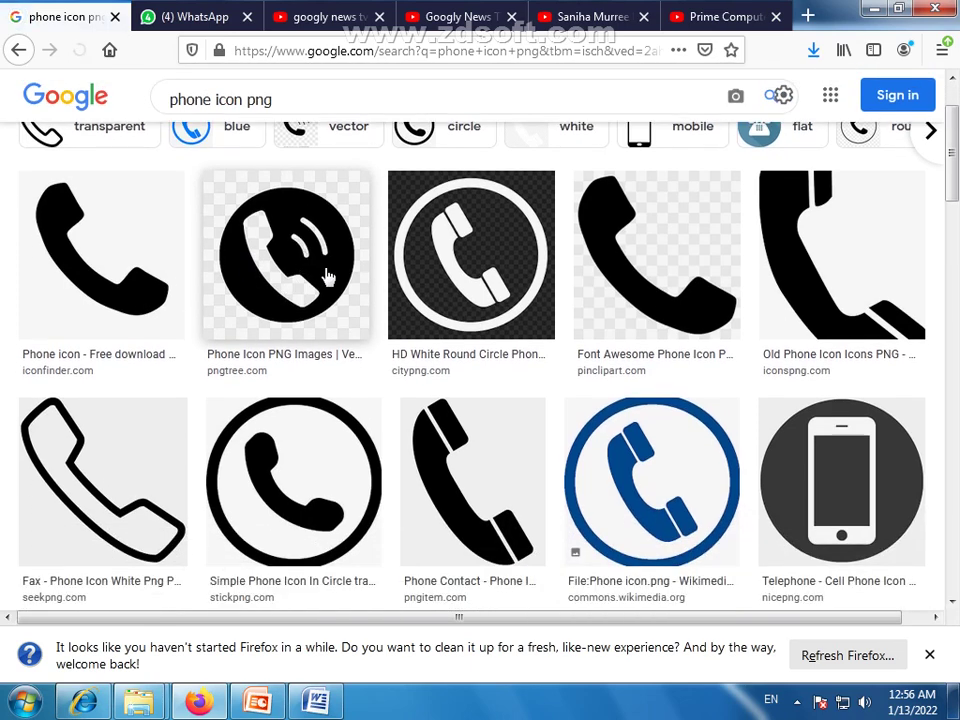
Save the black phone icon image from its preview, then head back to the resume
{"action": "right_click", "coordinate": [300, 245]}
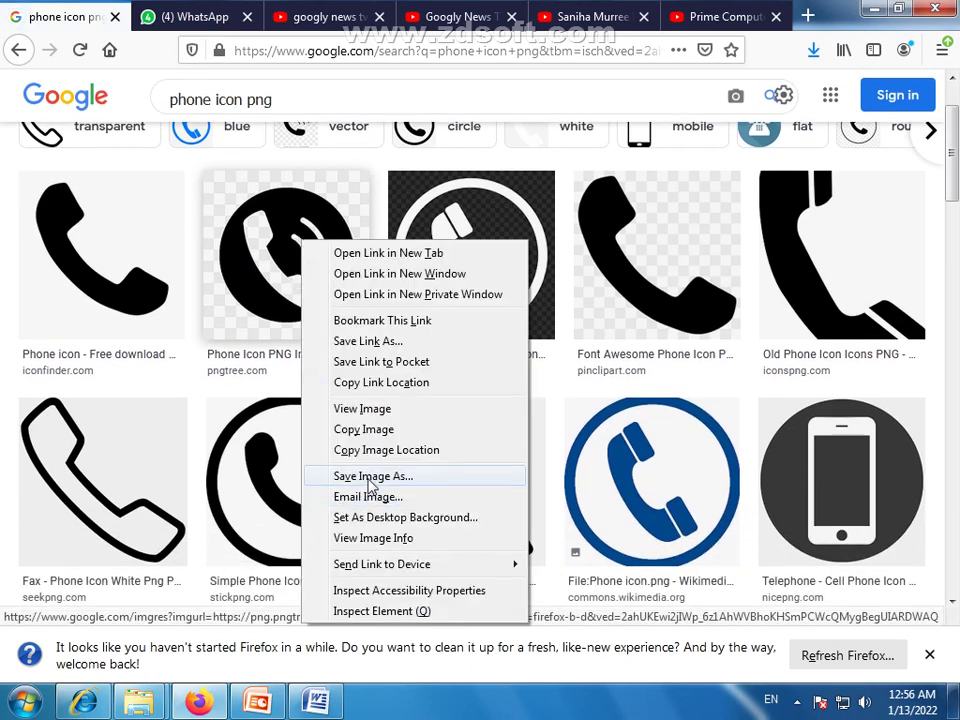
{"action": "left_click", "coordinate": [268, 279]}
{"action": "left_click", "coordinate": [268, 279]}
{"action": "right_click", "coordinate": [770, 285]}
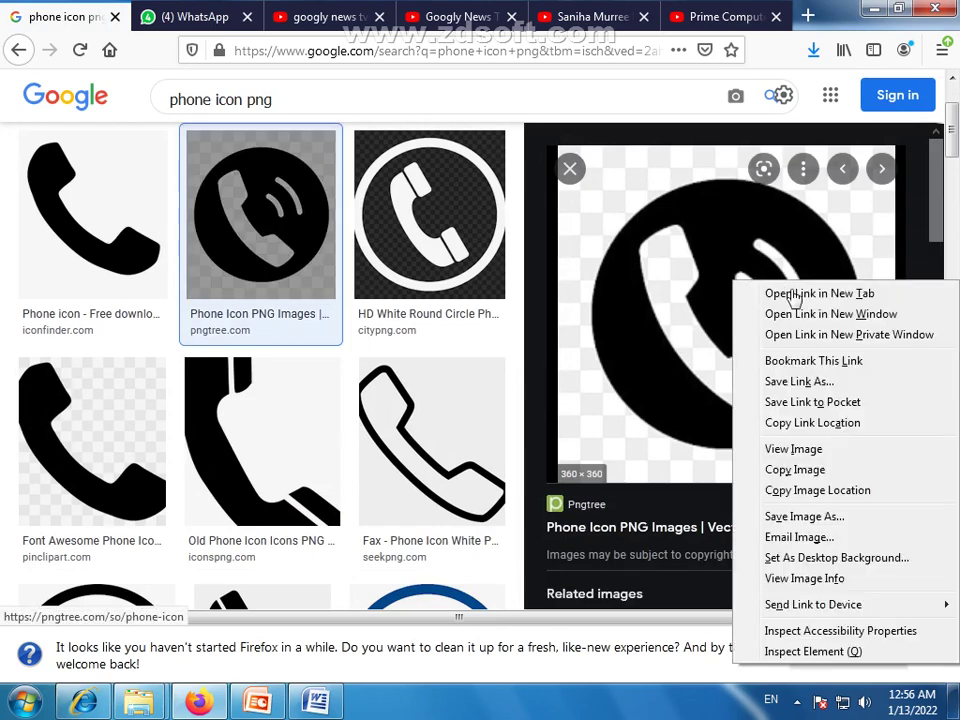
{"action": "left_click", "coordinate": [753, 245]}
{"action": "right_click", "coordinate": [753, 245]}
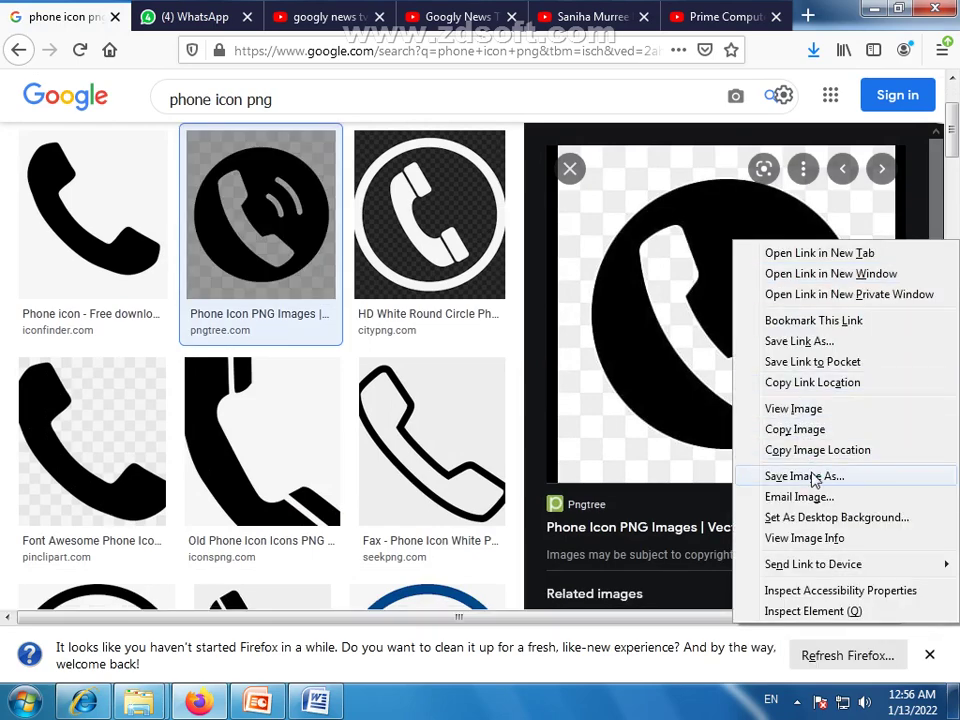
{"action": "left_click", "coordinate": [814, 476]}
{"action": "left_click", "coordinate": [431, 418]}
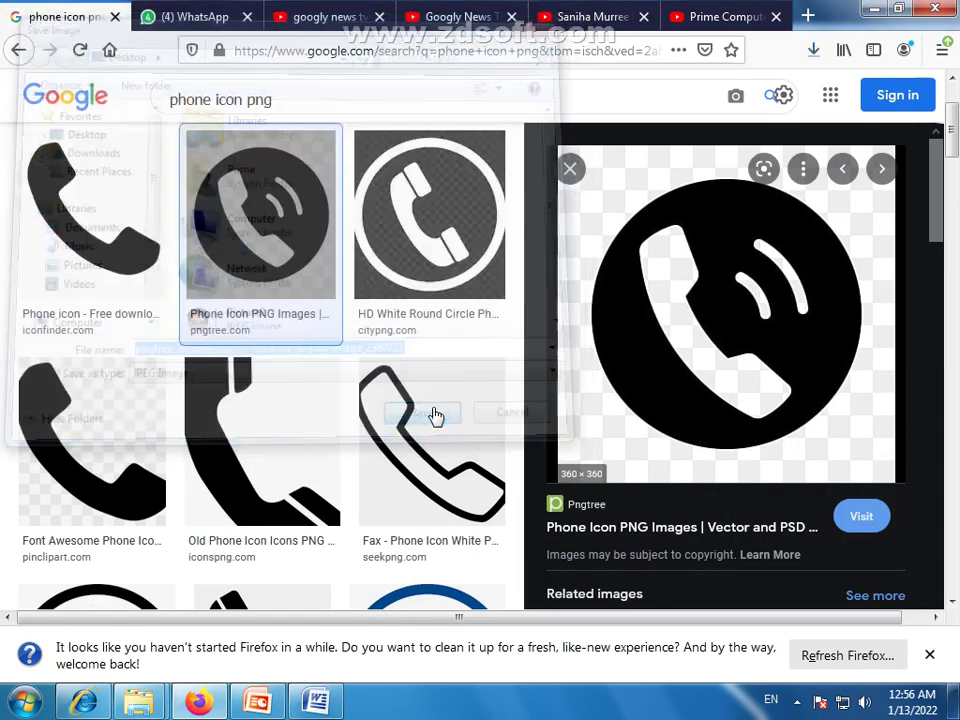
{"action": "left_click", "coordinate": [262, 703]}
Fill the circle beside the phone number with the saved phone icon picture
{"action": "left_click", "coordinate": [315, 703]}
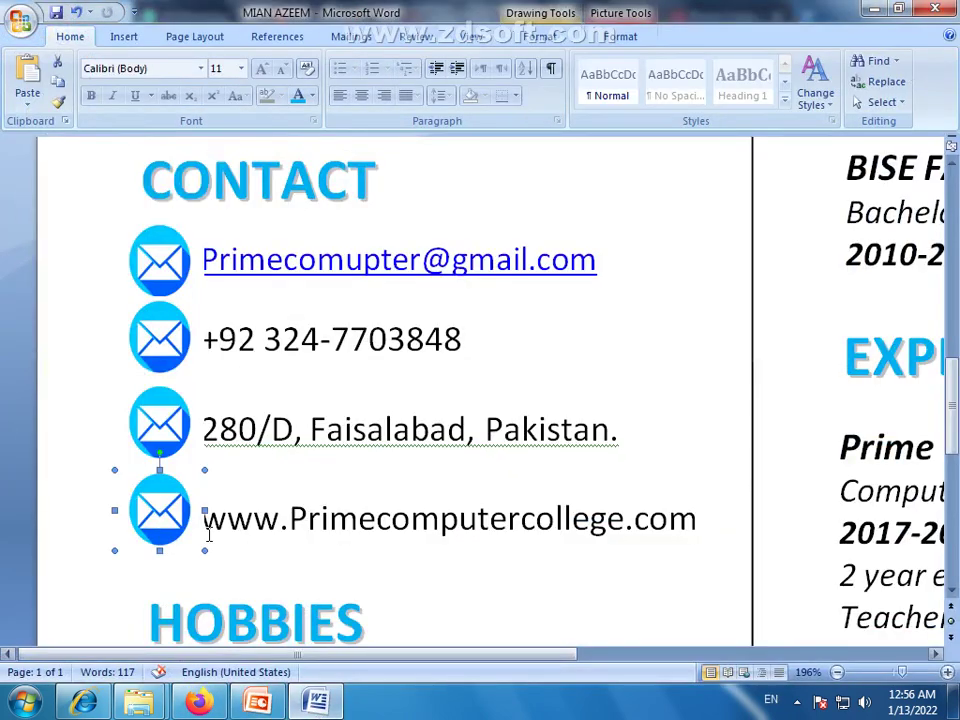
{"action": "double_click", "coordinate": [162, 335]}
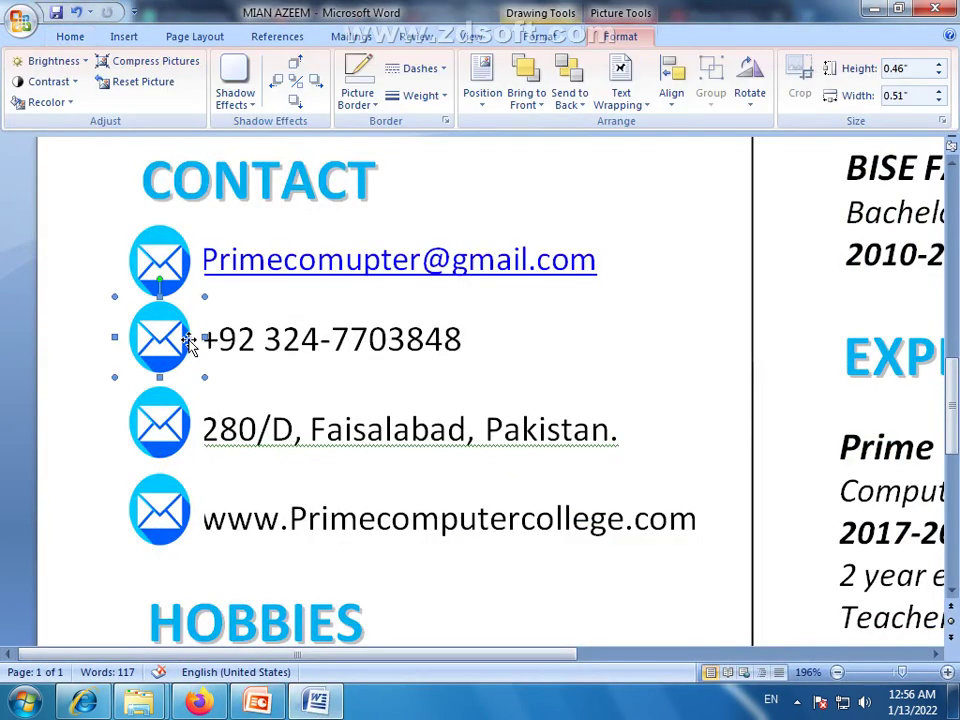
{"action": "left_click", "coordinate": [545, 37]}
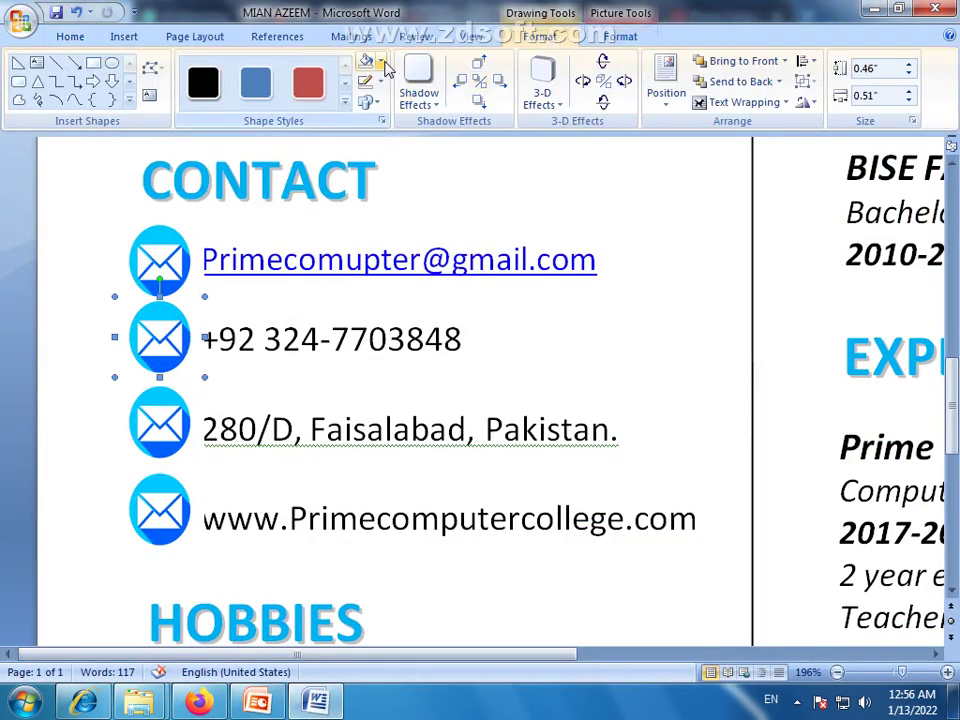
{"action": "left_click", "coordinate": [380, 62]}
{"action": "left_click", "coordinate": [400, 268]}
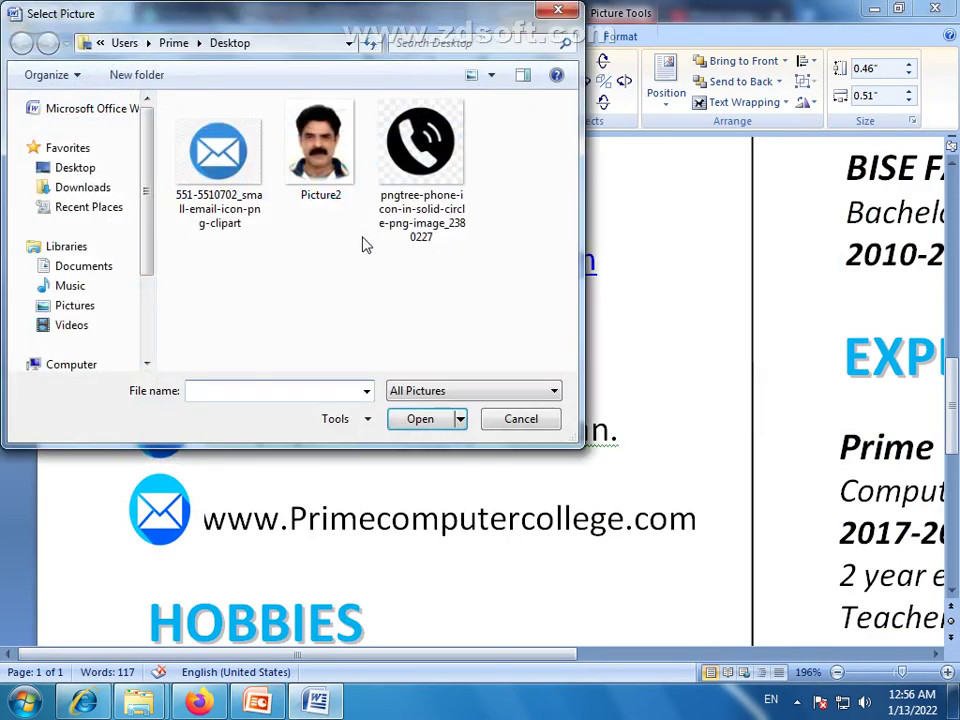
{"action": "left_click", "coordinate": [420, 145]}
{"action": "left_click", "coordinate": [422, 419]}
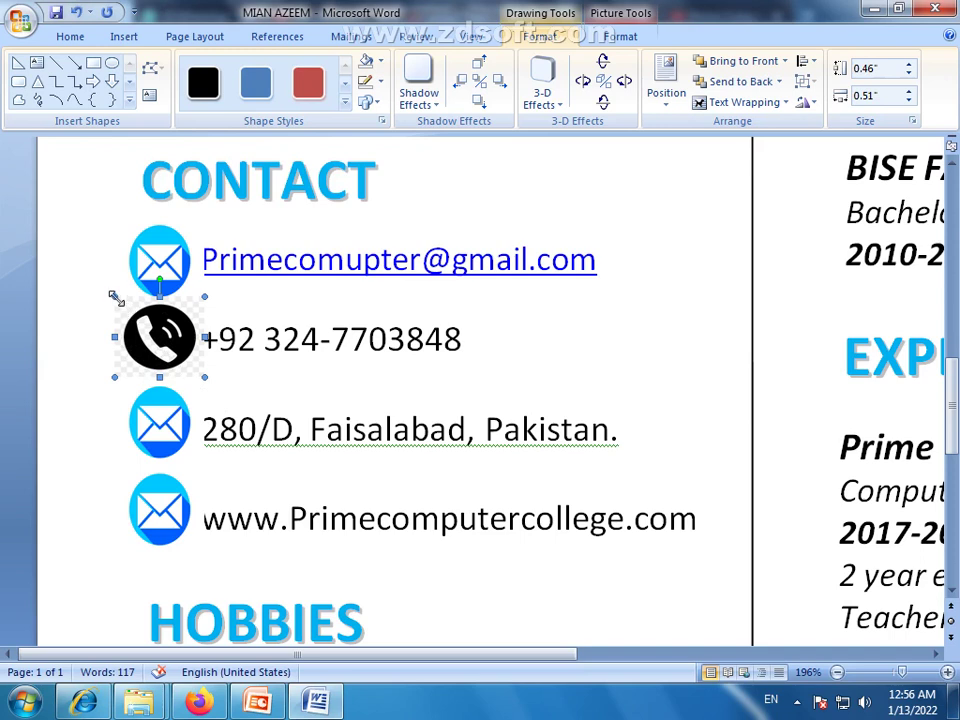
Resize the phone icon to match the others and nudge it slightly left
{"action": "left_click_drag", "start_coordinate": [115, 297], "coordinate": [124, 301]}
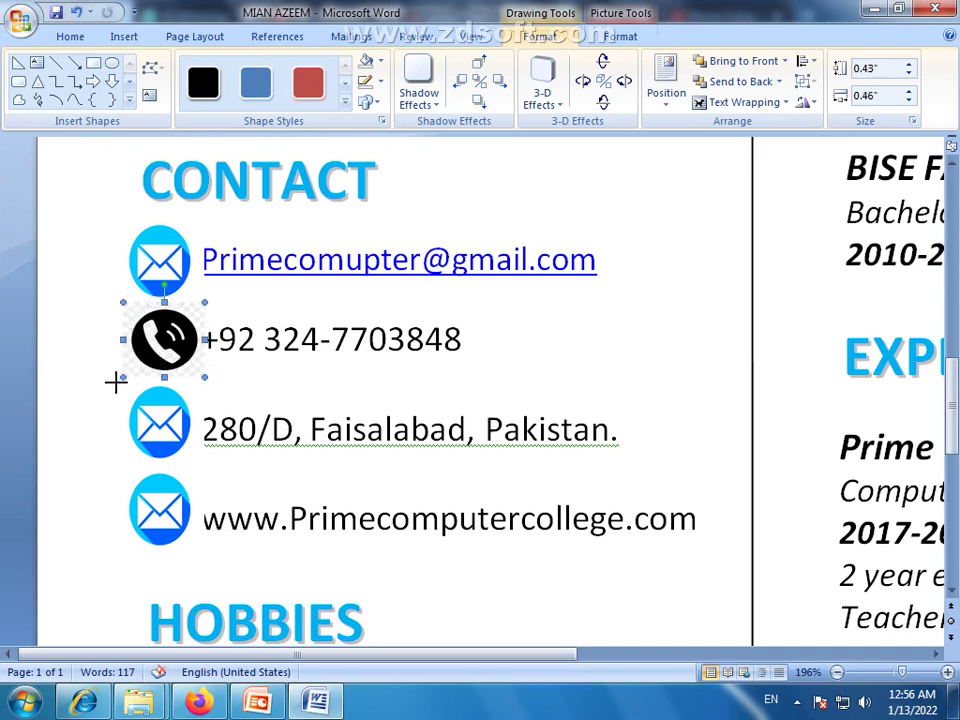
{"action": "left_click_drag", "start_coordinate": [113, 388], "coordinate": [104, 398]}
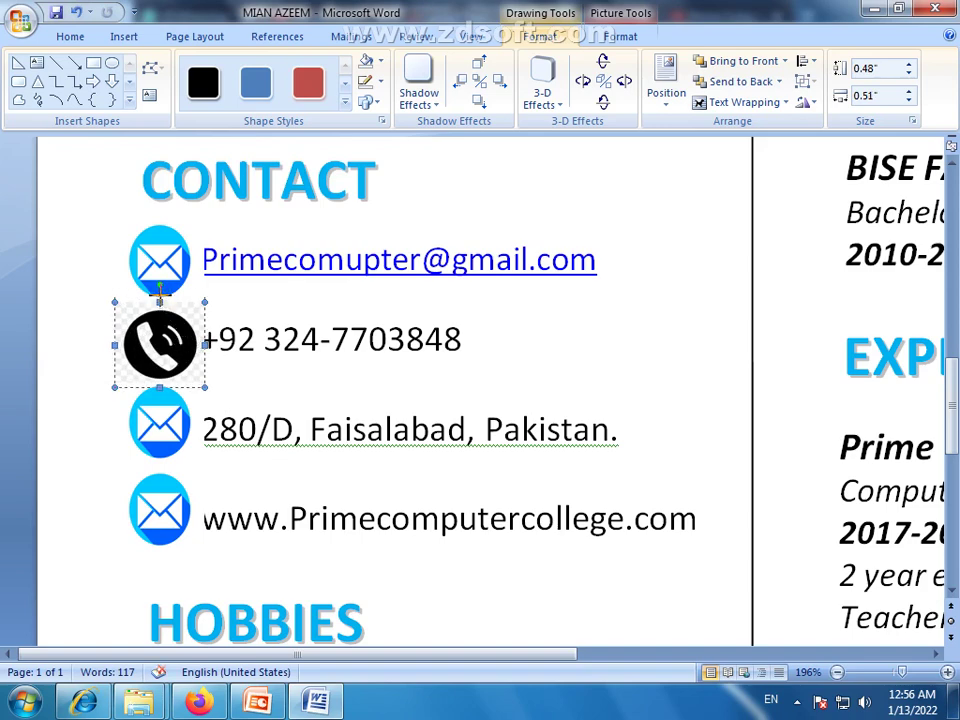
{"action": "left_click_drag", "start_coordinate": [159, 300], "coordinate": [159, 290]}
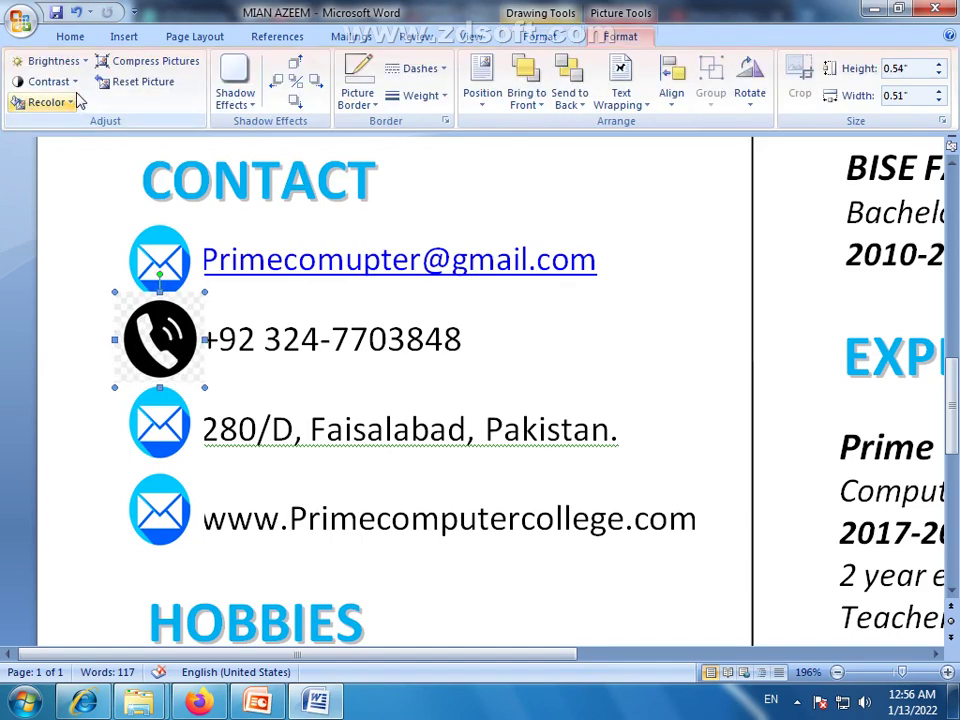
{"action": "left_click", "coordinate": [76, 82]}
{"action": "left_click", "coordinate": [90, 219]}
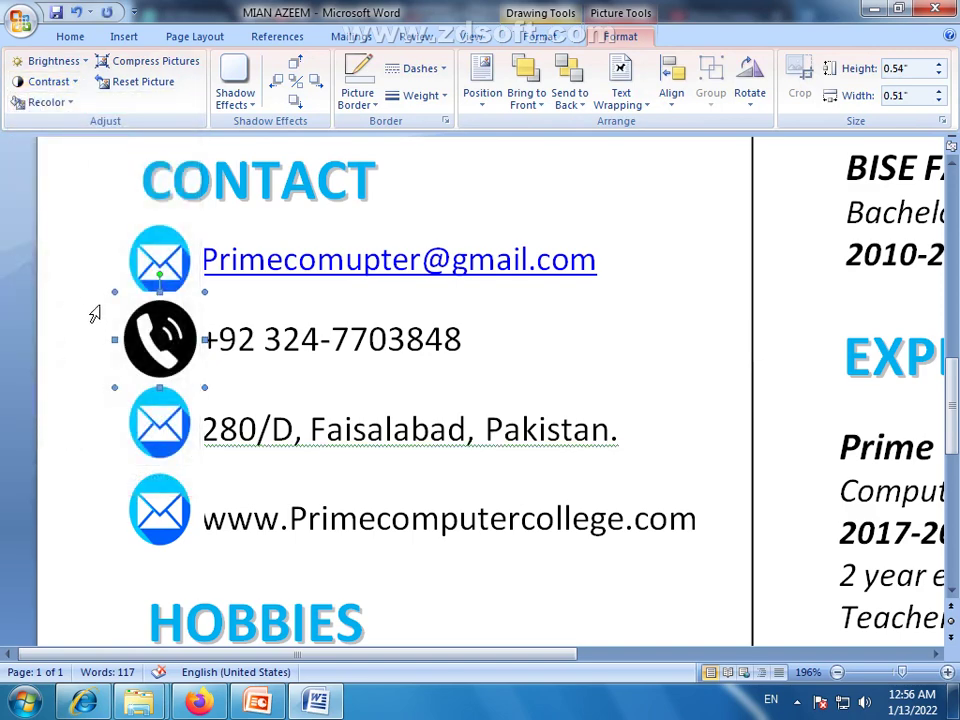
{"action": "left_click", "coordinate": [94, 314]}
{"action": "left_click", "coordinate": [205, 290]}
{"action": "left_click_drag", "start_coordinate": [200, 297], "coordinate": [187, 314]}
{"action": "left_click_drag", "start_coordinate": [154, 357], "coordinate": [170, 345]}
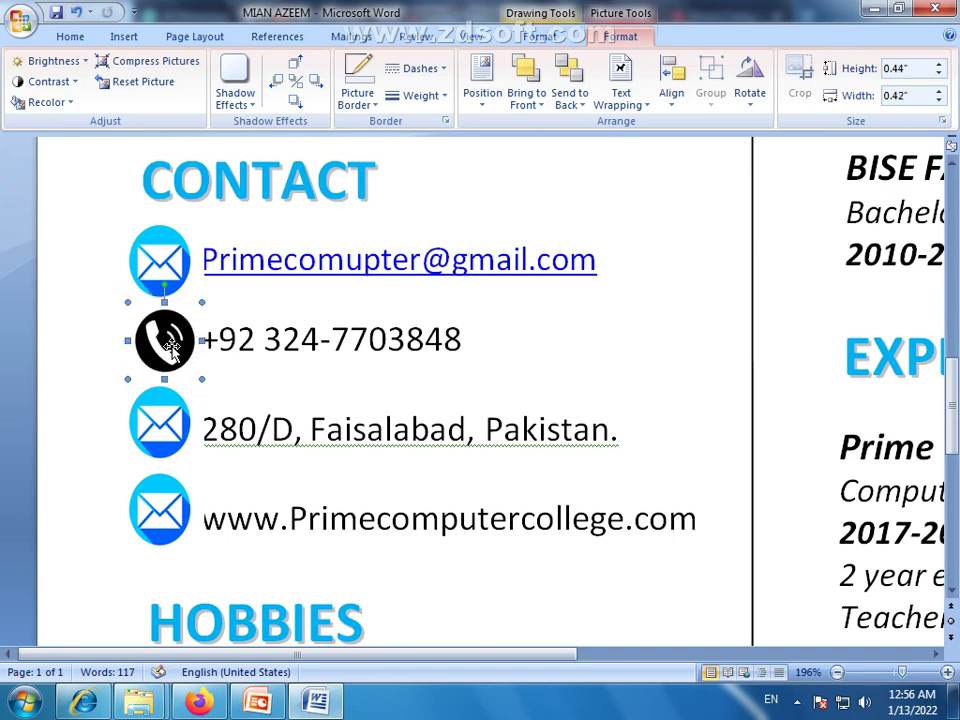
{"action": "key", "text": "Left"}
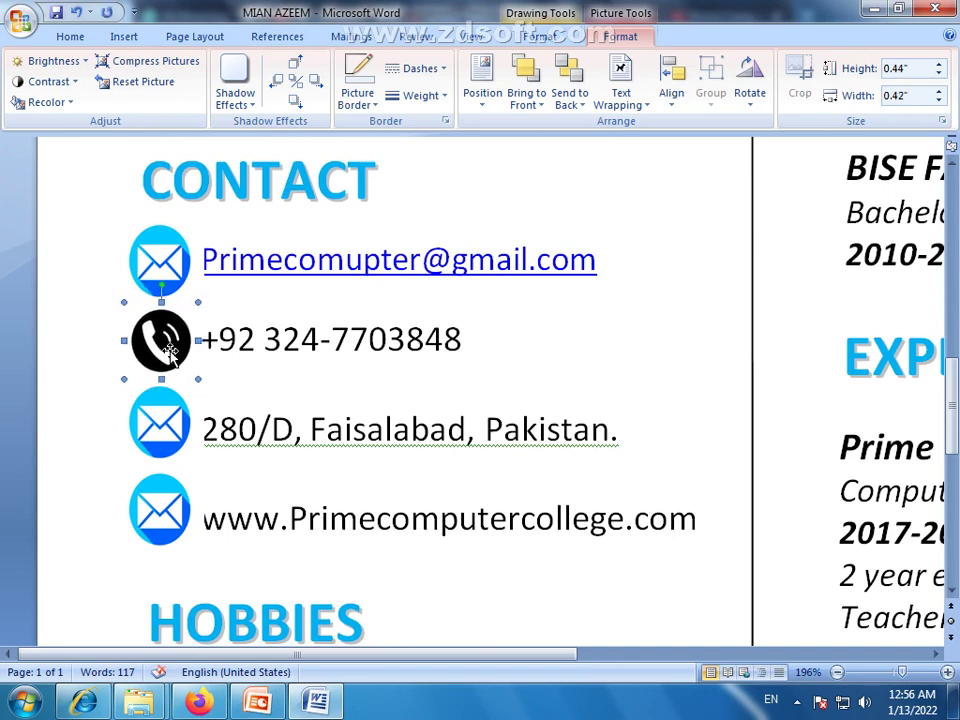
Tweak the email icon's width back to its original size, then select the address-line icon
{"action": "left_click", "coordinate": [176, 278]}
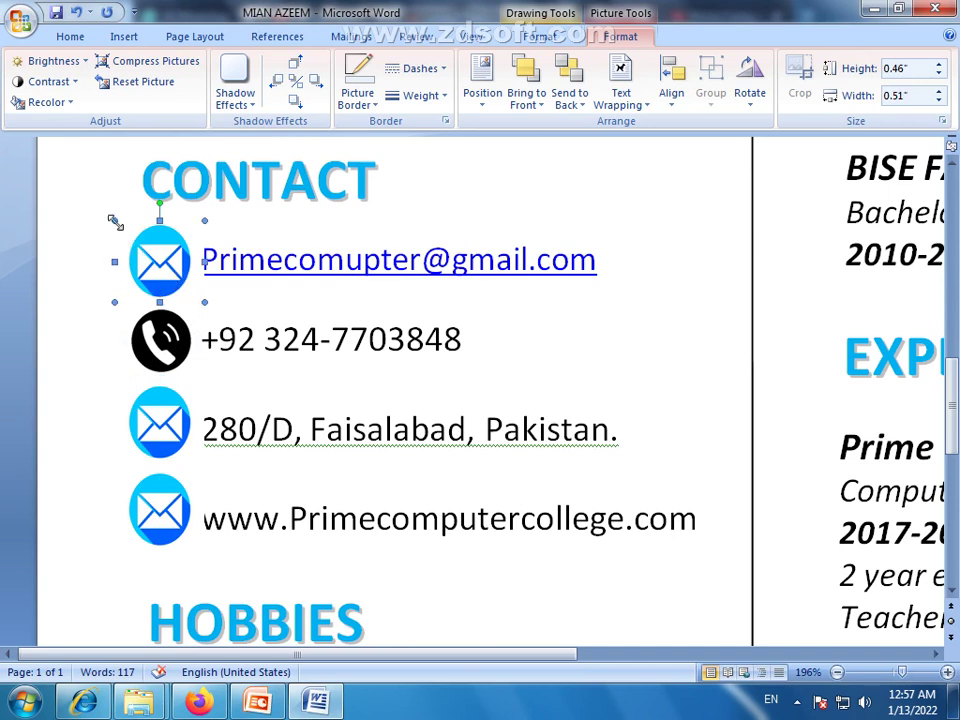
{"action": "left_click_drag", "start_coordinate": [121, 224], "coordinate": [130, 224]}
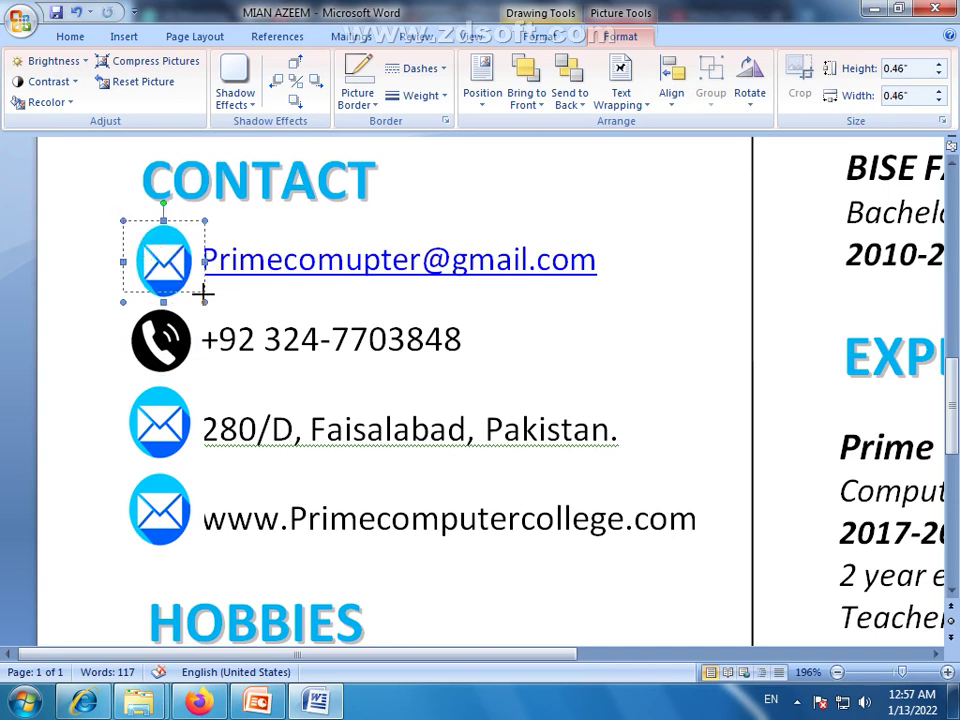
{"action": "left_click_drag", "start_coordinate": [200, 304], "coordinate": [200, 294]}
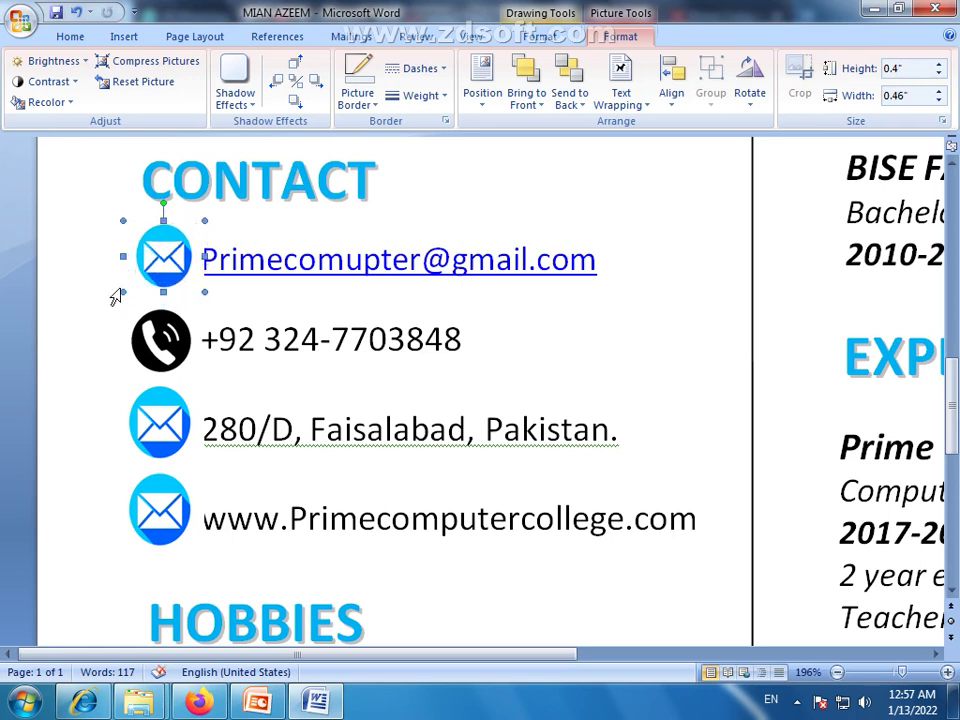
{"action": "key", "text": "ctrl+z"}
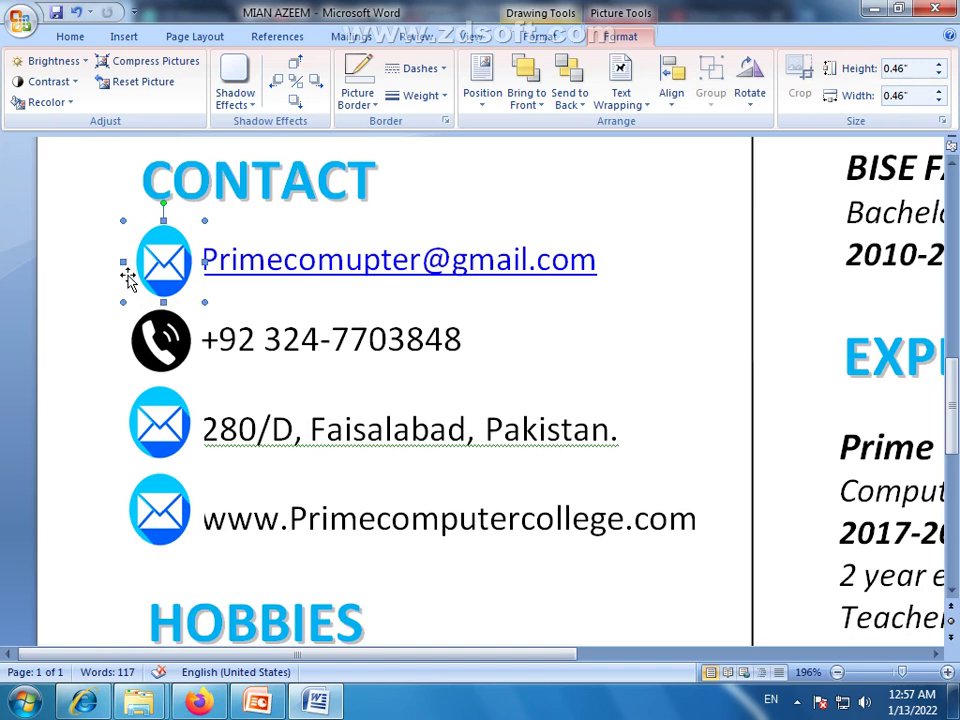
{"action": "left_click_drag", "start_coordinate": [118, 261], "coordinate": [110, 262]}
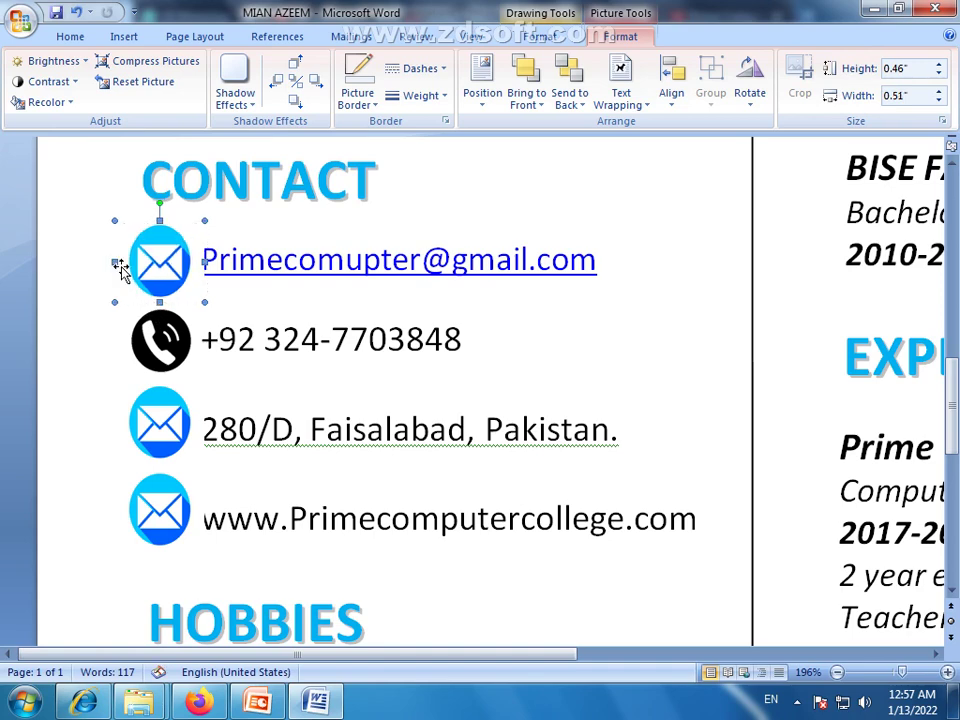
{"action": "left_click", "coordinate": [97, 408]}
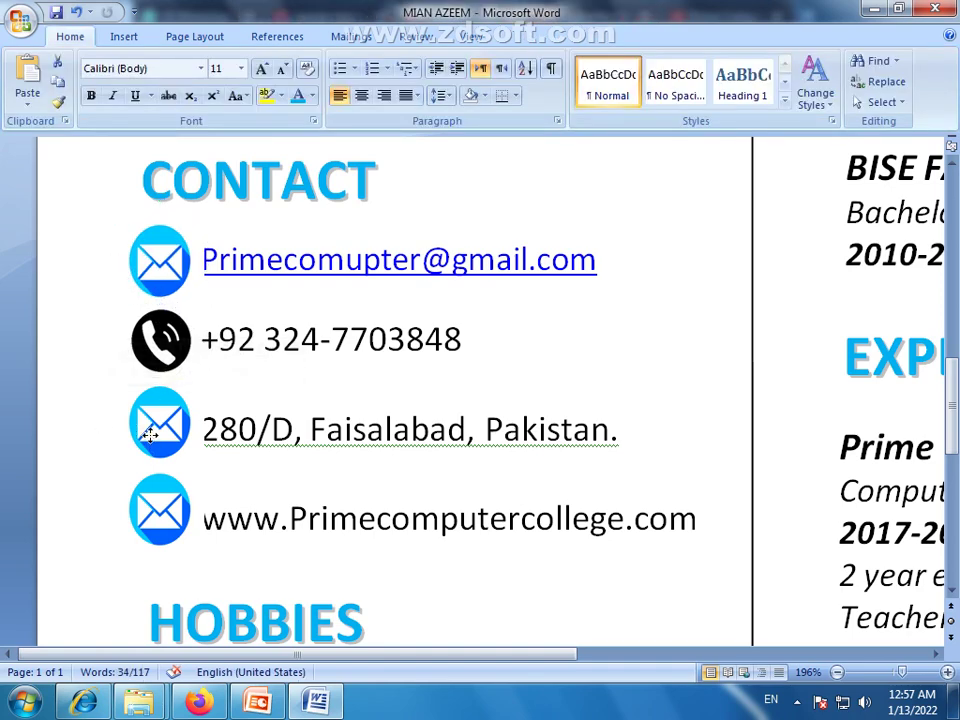
{"action": "left_click", "coordinate": [151, 436]}
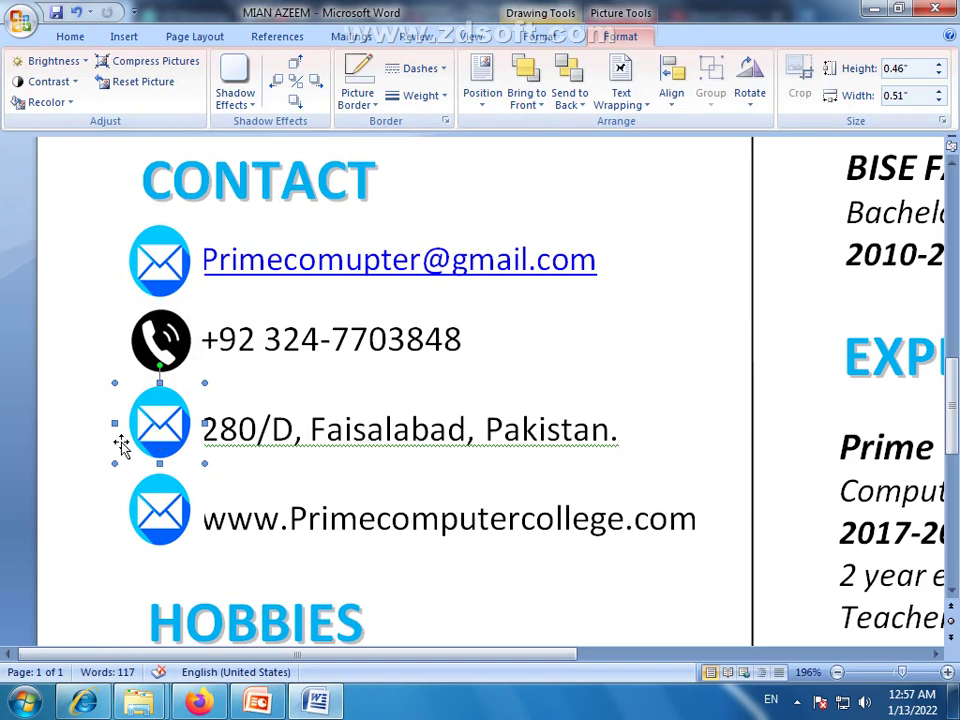
{"action": "mouse_move", "coordinate": [203, 703]}
Change the Firefox image search to 'home icon png'
{"action": "left_click", "coordinate": [199, 703]}
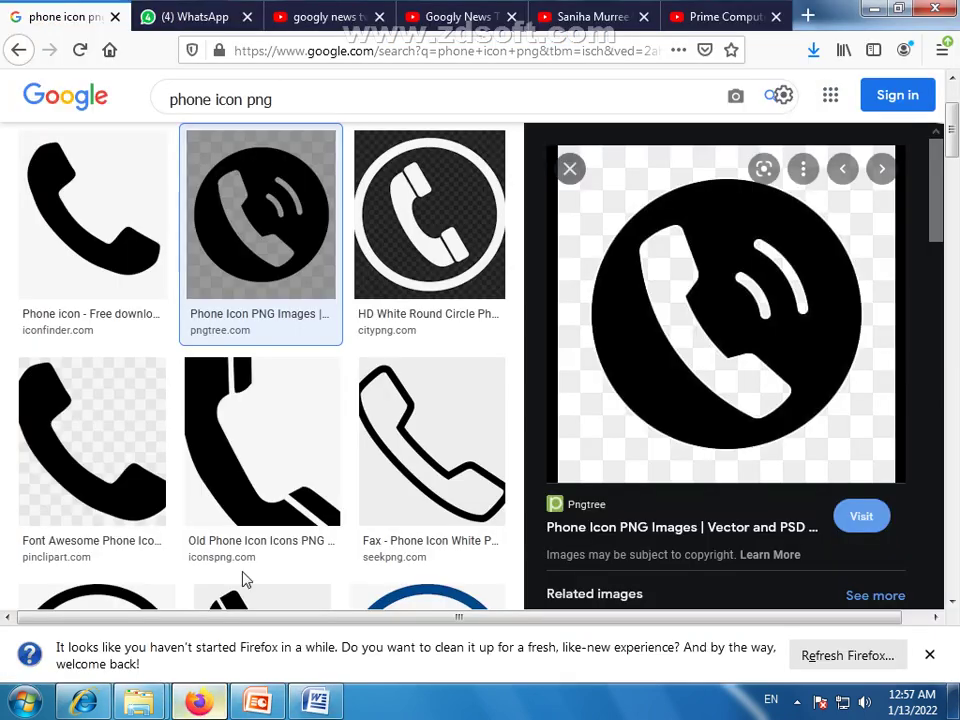
{"action": "double_click", "coordinate": [203, 98]}
{"action": "type", "text": "home"}
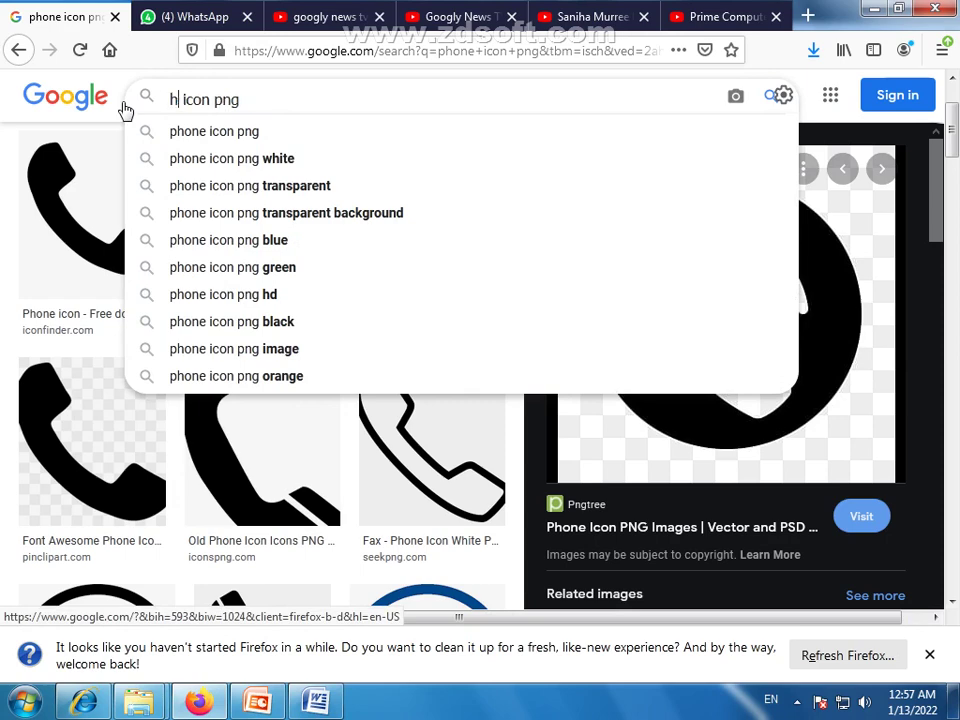
{"action": "key", "text": "Return"}
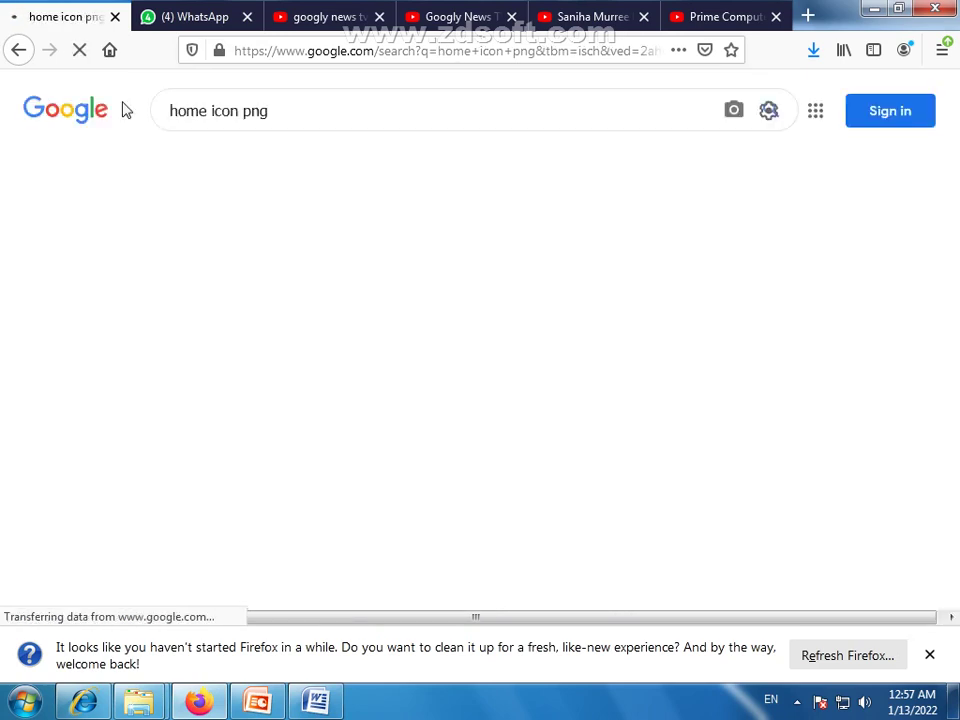
{"action": "scroll", "coordinate": [538, 329], "scroll_direction": "down", "scroll_amount": 1}
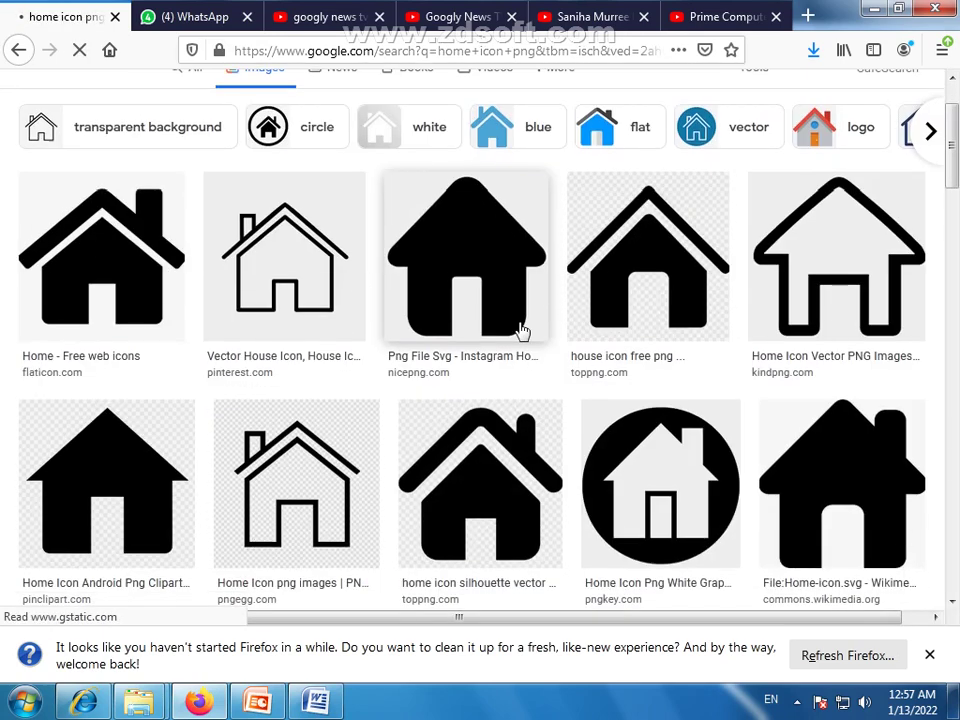
Save the Home - Free web icons house image to the Desktop
{"action": "left_click", "coordinate": [101, 259]}
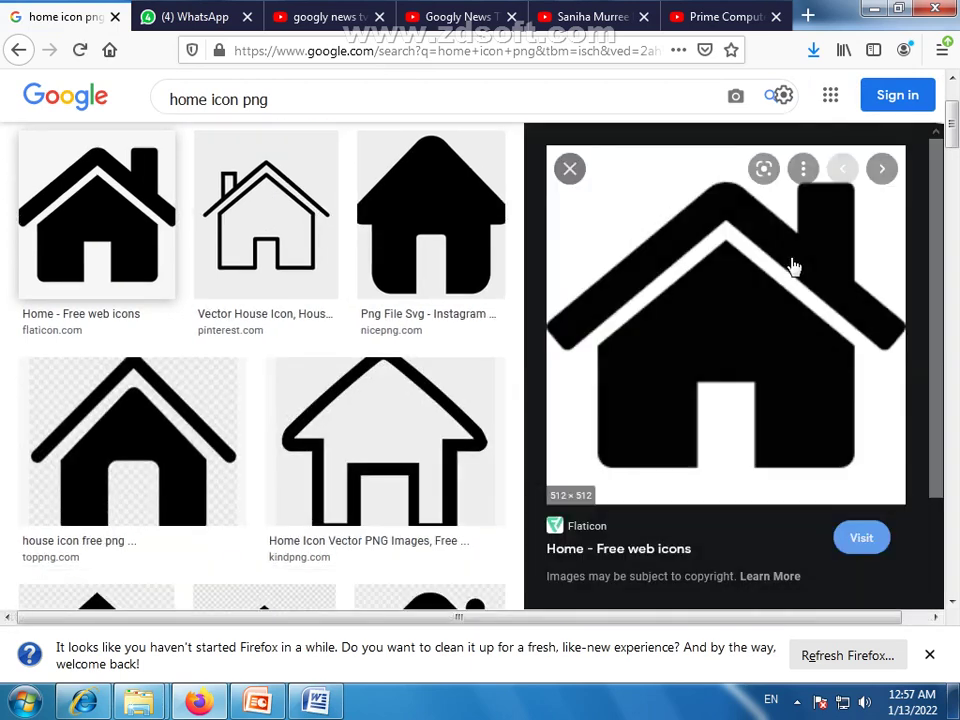
{"action": "right_click", "coordinate": [716, 311]}
{"action": "left_click", "coordinate": [761, 540]}
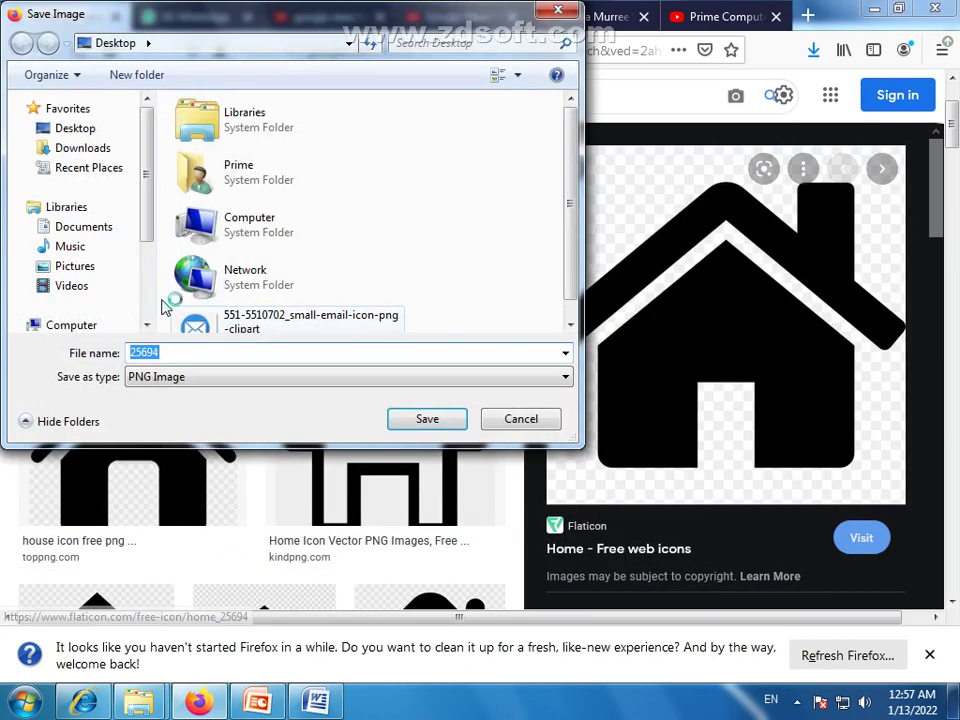
{"action": "left_click", "coordinate": [72, 128]}
{"action": "left_click", "coordinate": [427, 421]}
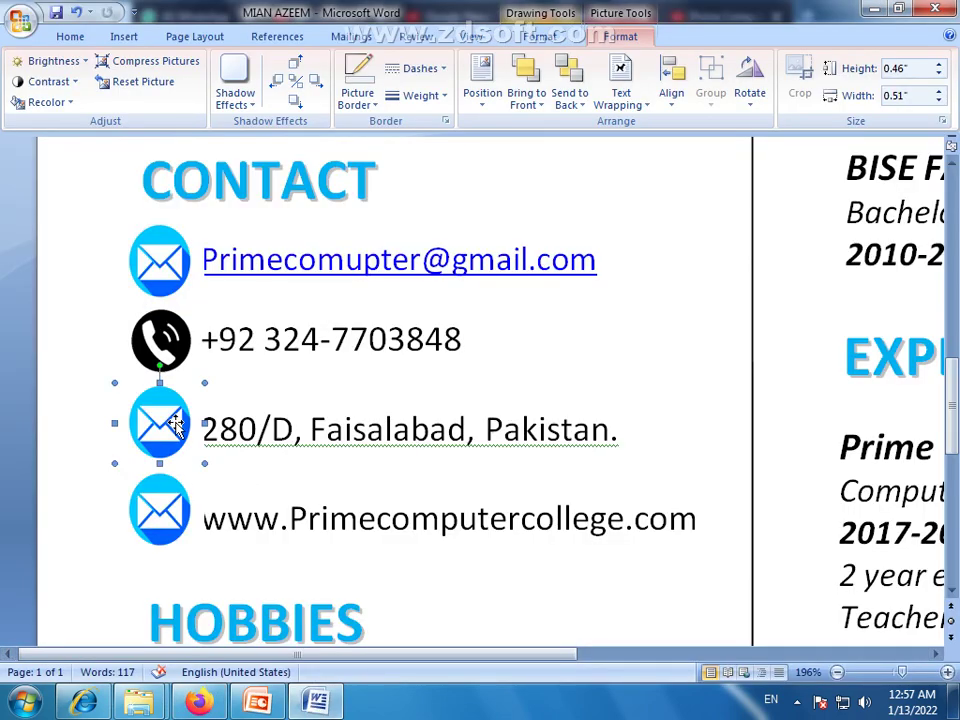
Fill the address-line icon shape with the saved 25694 house picture
{"action": "left_click", "coordinate": [392, 30]}
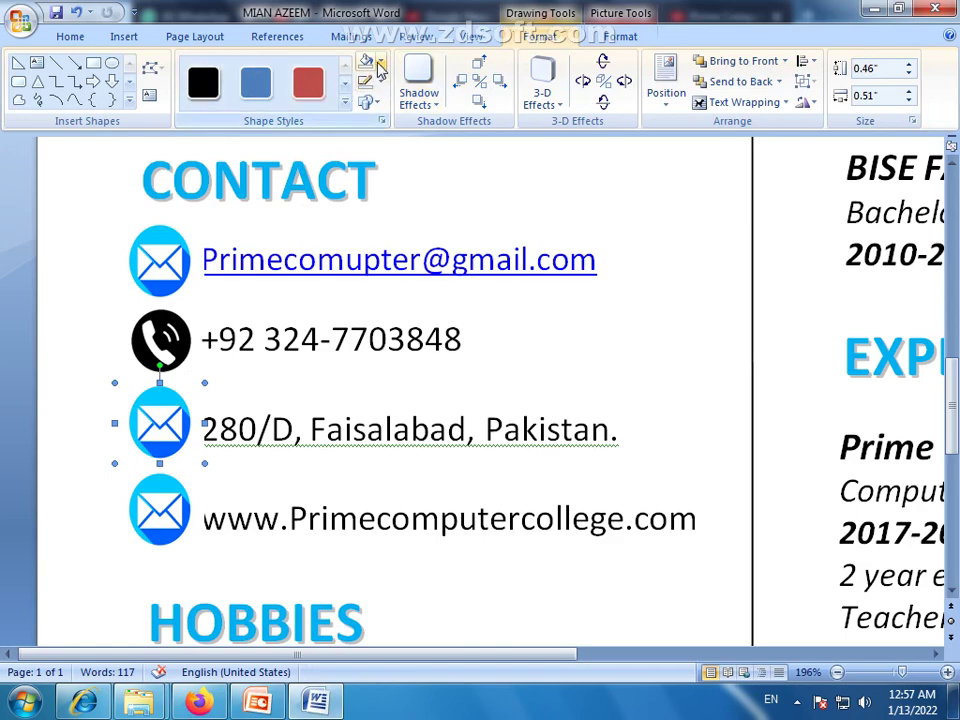
{"action": "left_click", "coordinate": [380, 65]}
{"action": "left_click", "coordinate": [396, 265]}
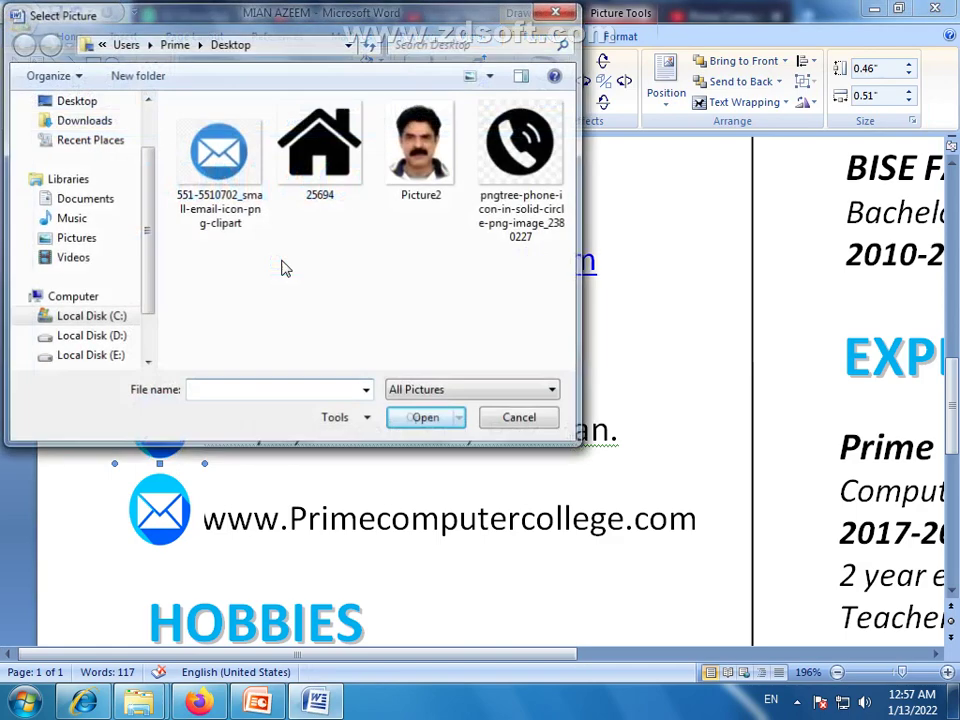
{"action": "left_click", "coordinate": [319, 145]}
{"action": "left_click", "coordinate": [422, 417]}
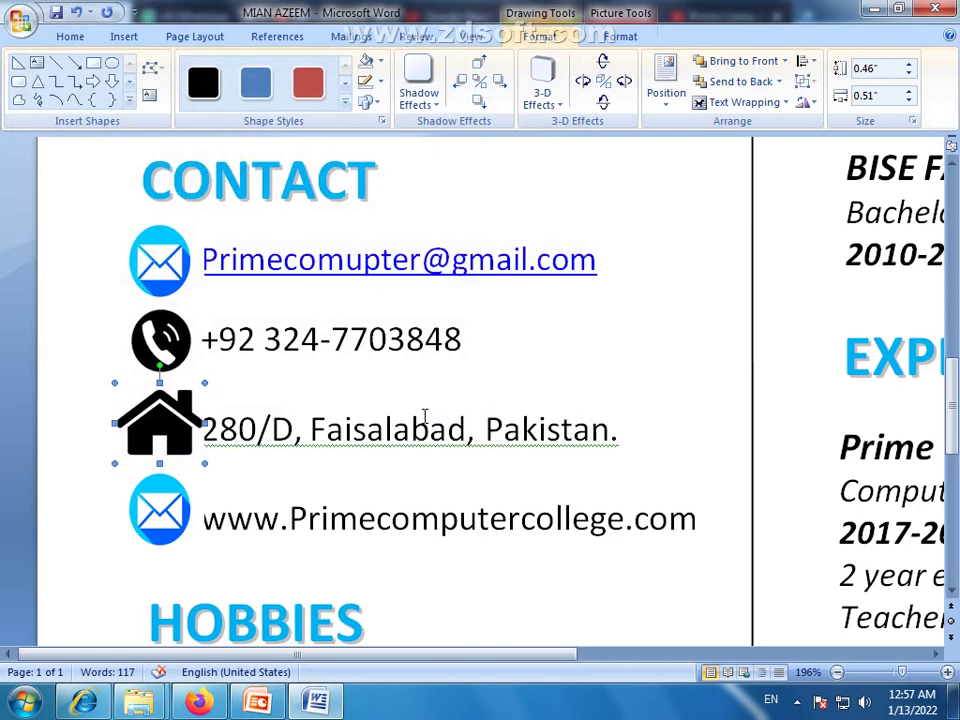
Shrink the house icon to about 0.38 by 0.41 inches and nudge it into line
{"action": "left_click_drag", "start_coordinate": [150, 418], "coordinate": [144, 418]}
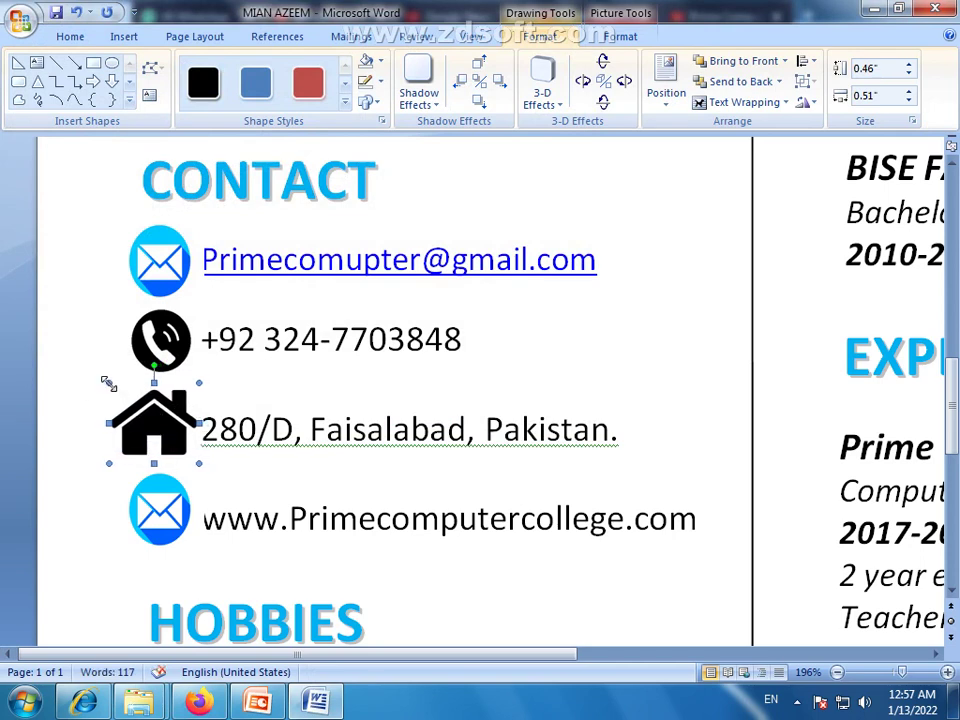
{"action": "left_click_drag", "start_coordinate": [109, 383], "coordinate": [127, 397]}
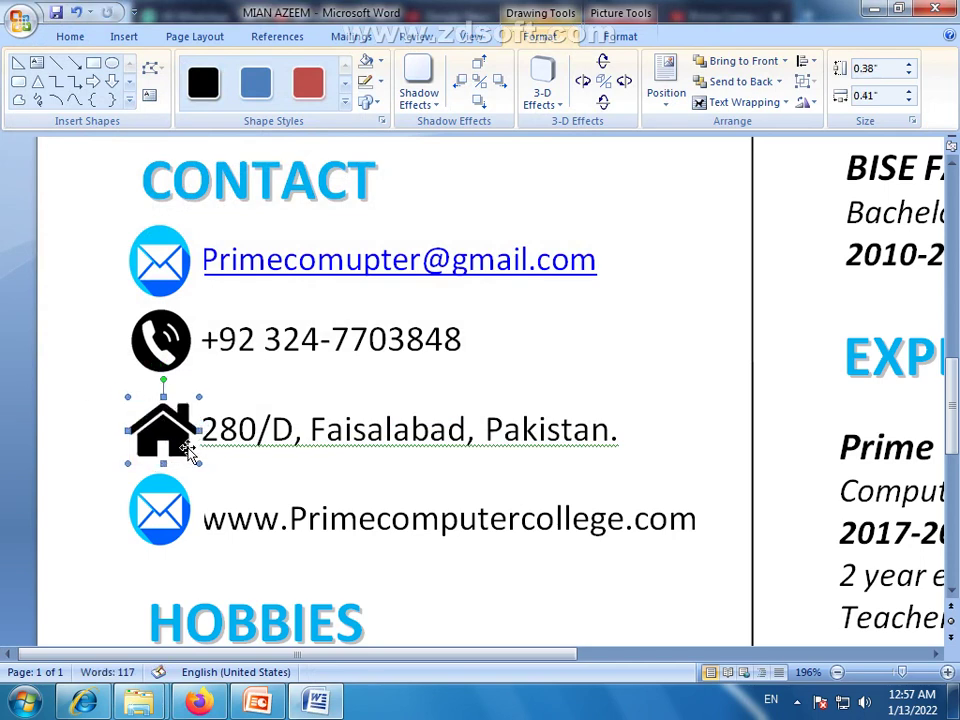
{"action": "key", "text": "Left"}
{"action": "key", "text": "Left"}
{"action": "key", "text": "Up"}
{"action": "key", "text": "Up"}
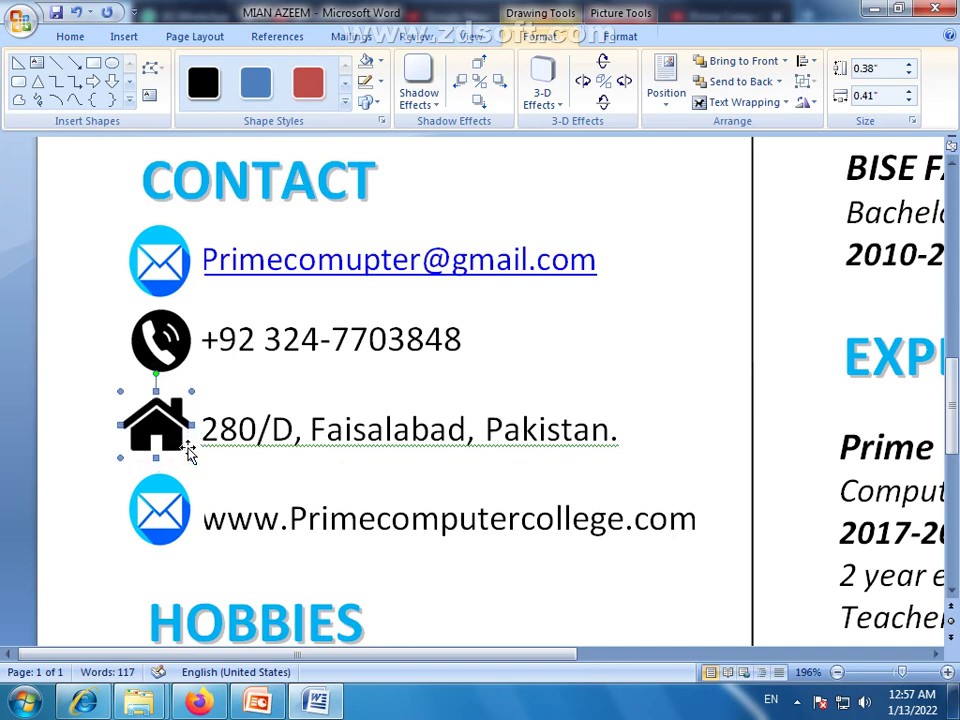
{"action": "key", "text": "Up"}
{"action": "key", "text": "Up"}
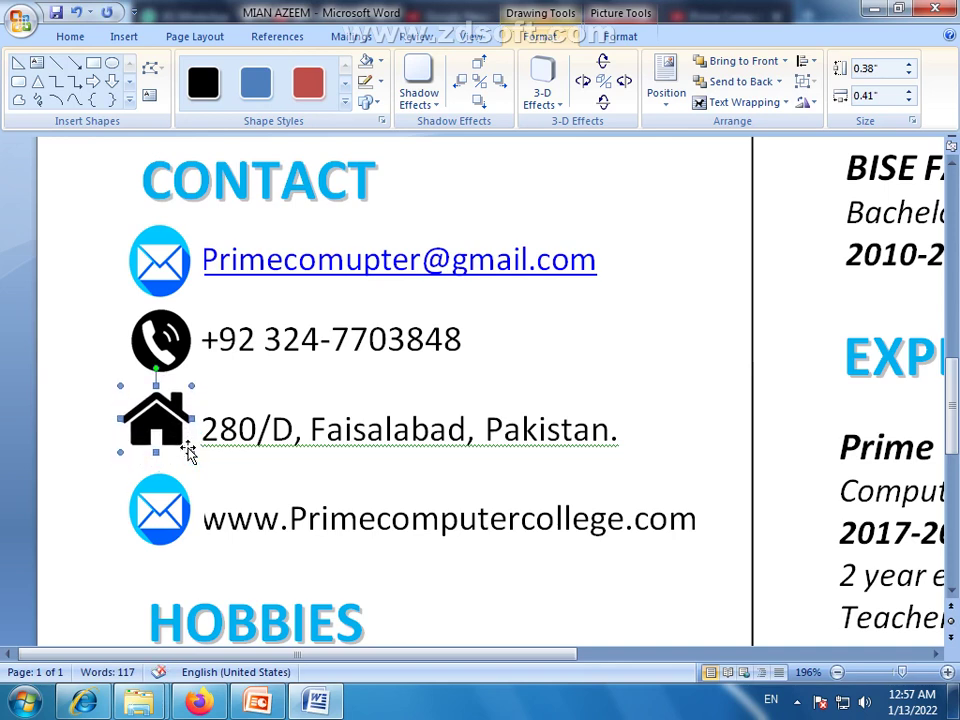
{"action": "left_click", "coordinate": [172, 337]}
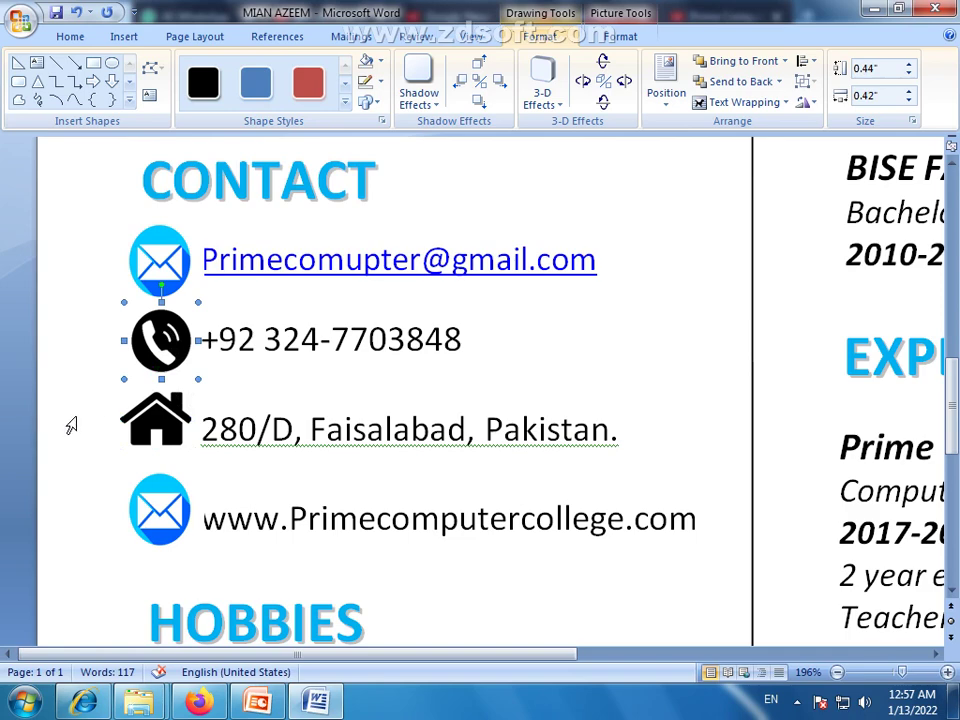
{"action": "left_click", "coordinate": [155, 507]}
{"action": "left_click", "coordinate": [163, 506]}
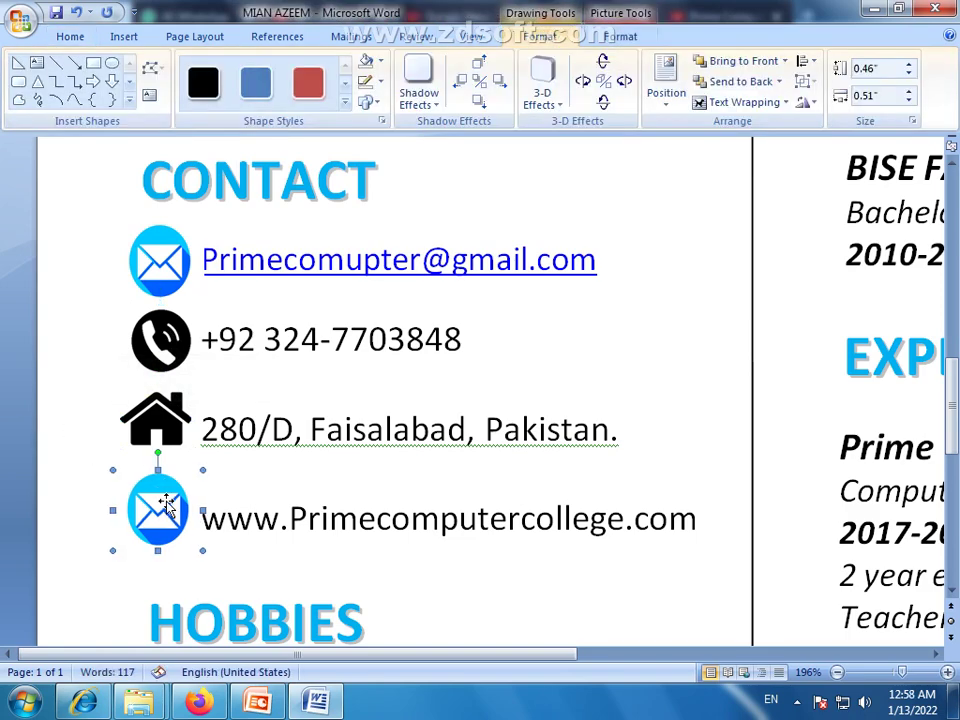
Change the Firefox image search to 'web icon png'
{"action": "left_click", "coordinate": [199, 702]}
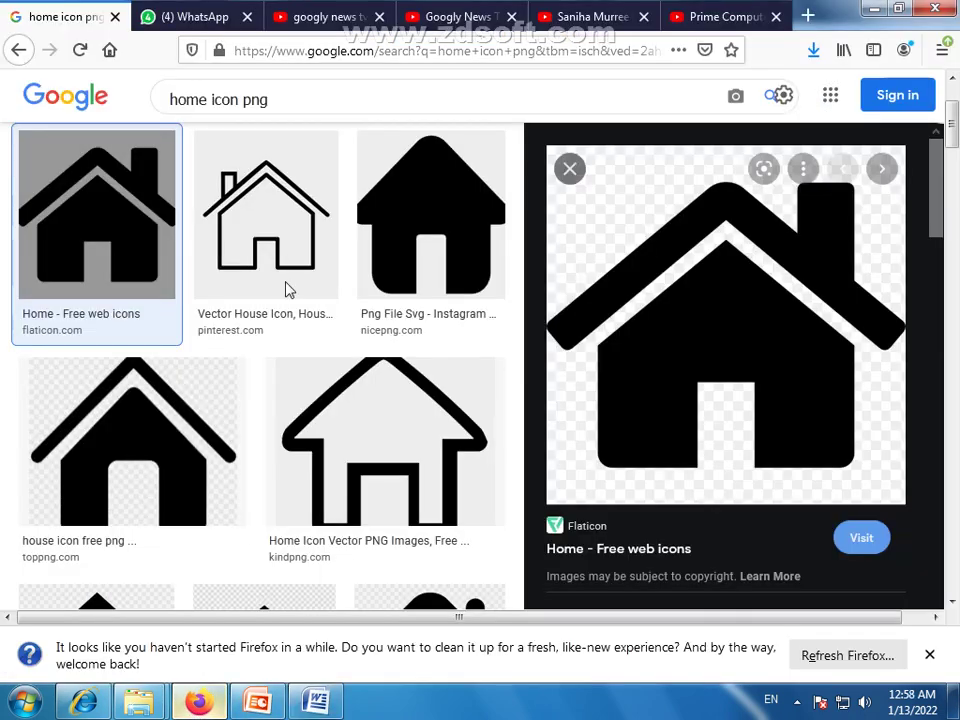
{"action": "double_click", "coordinate": [207, 100]}
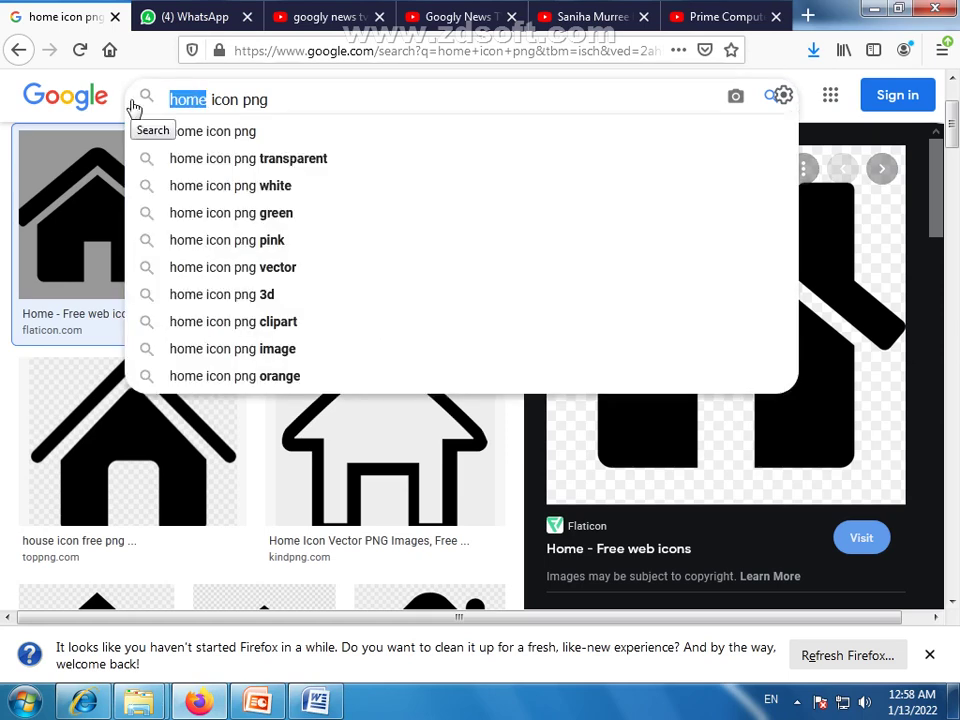
{"action": "type", "text": "web"}
{"action": "key", "text": "Return"}
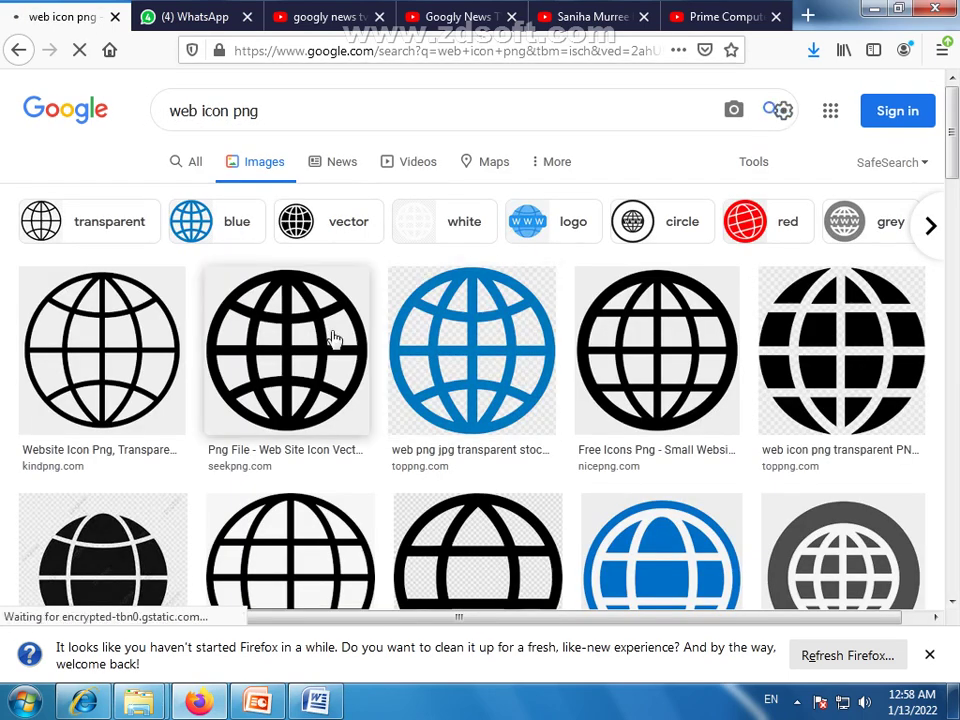
Save the black globe web-site icon image to the Desktop
{"action": "left_click", "coordinate": [281, 352]}
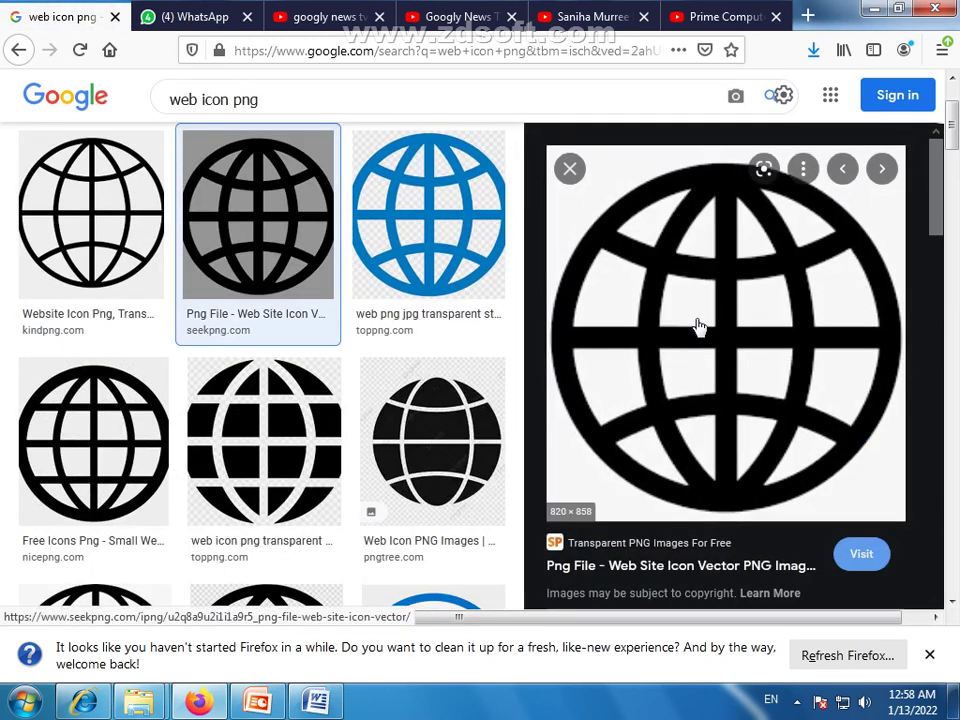
{"action": "right_click", "coordinate": [671, 237]}
{"action": "left_click", "coordinate": [743, 469]}
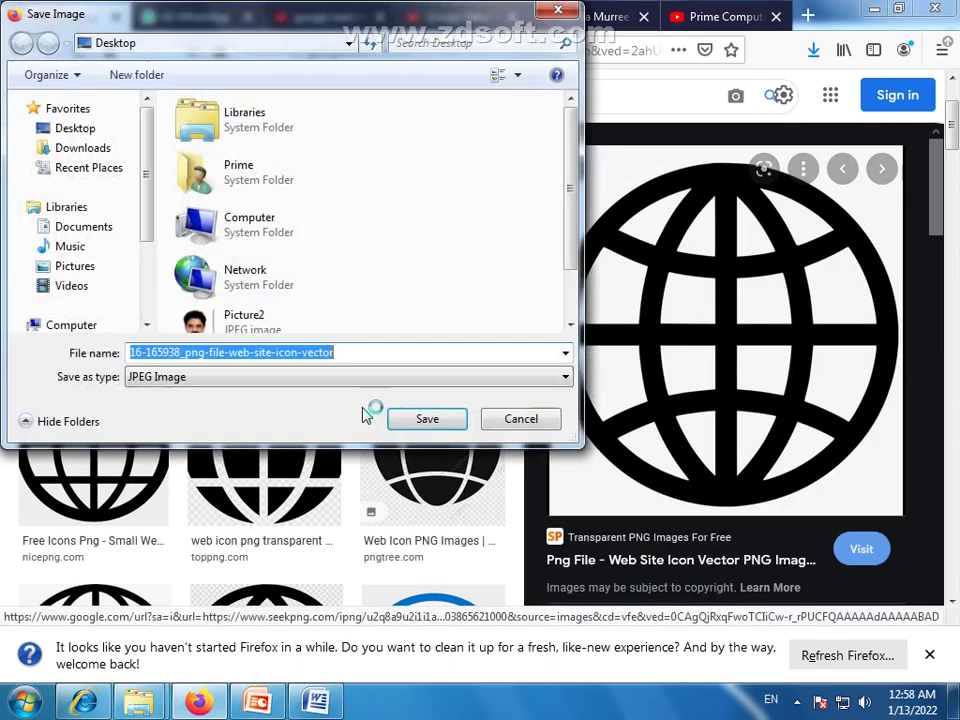
{"action": "left_click", "coordinate": [414, 418]}
Fill the website-line icon shape with the saved globe picture
{"action": "left_click", "coordinate": [310, 703]}
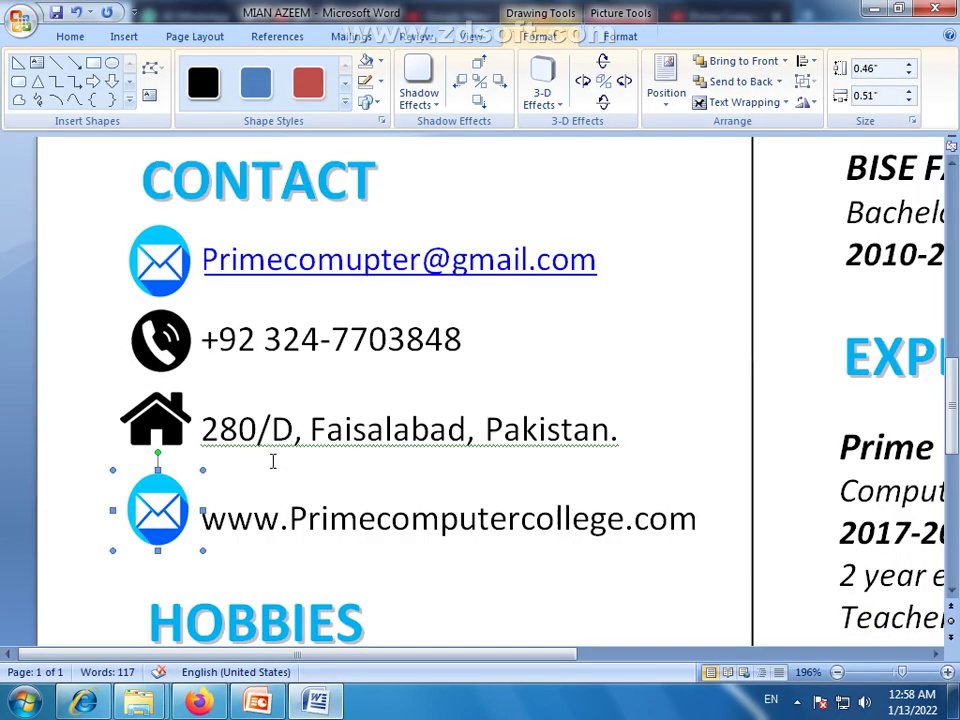
{"action": "left_click", "coordinate": [160, 512]}
{"action": "left_click", "coordinate": [538, 36]}
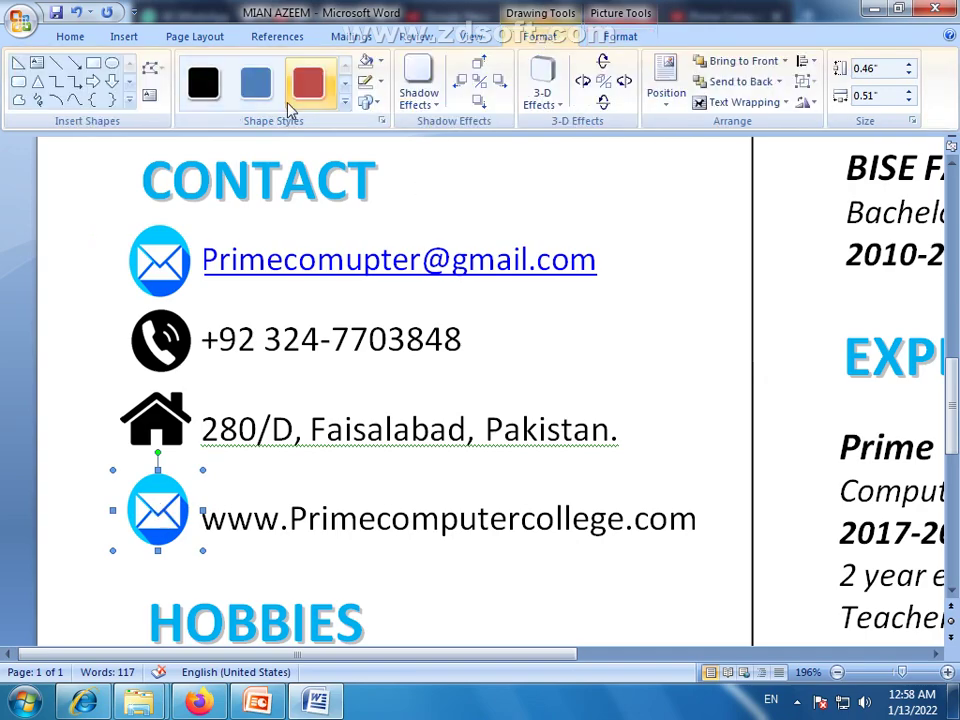
{"action": "left_click", "coordinate": [372, 62]}
{"action": "left_click", "coordinate": [400, 266]}
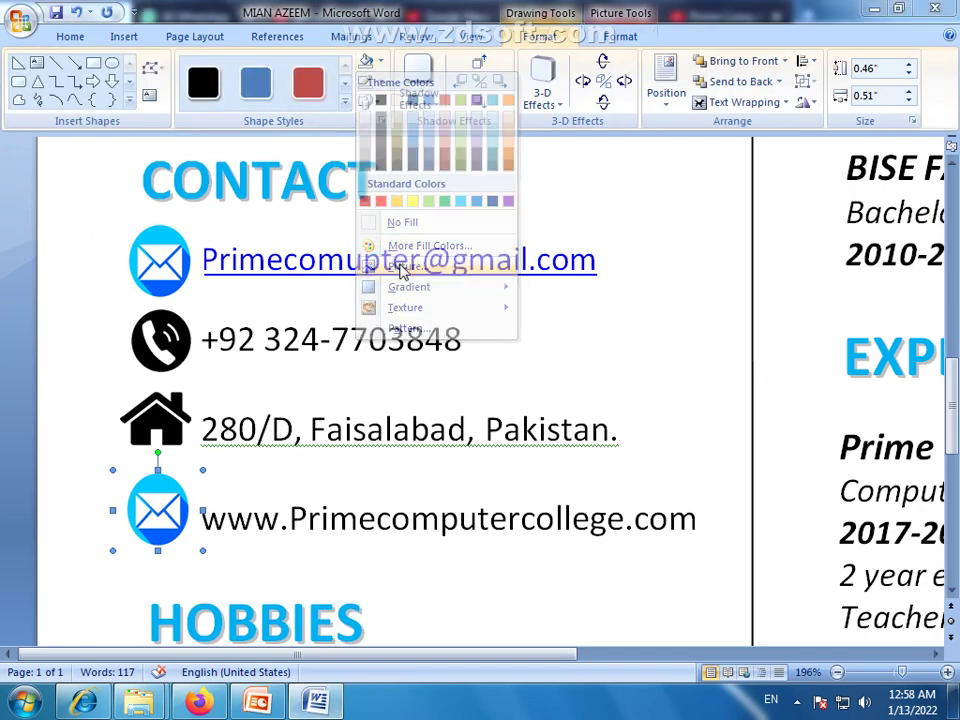
{"action": "left_click", "coordinate": [219, 150]}
{"action": "left_click", "coordinate": [420, 418]}
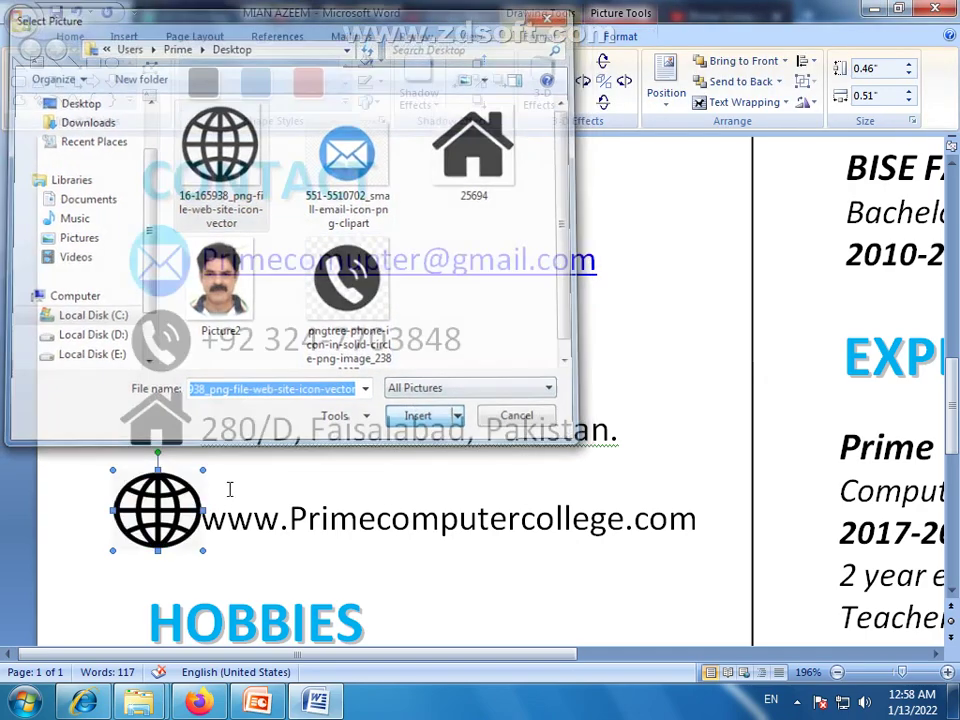
Shrink the globe icon to 0.4 inches, narrow it to 0.36 inches, and nudge it down
{"action": "left_click", "coordinate": [78, 84]}
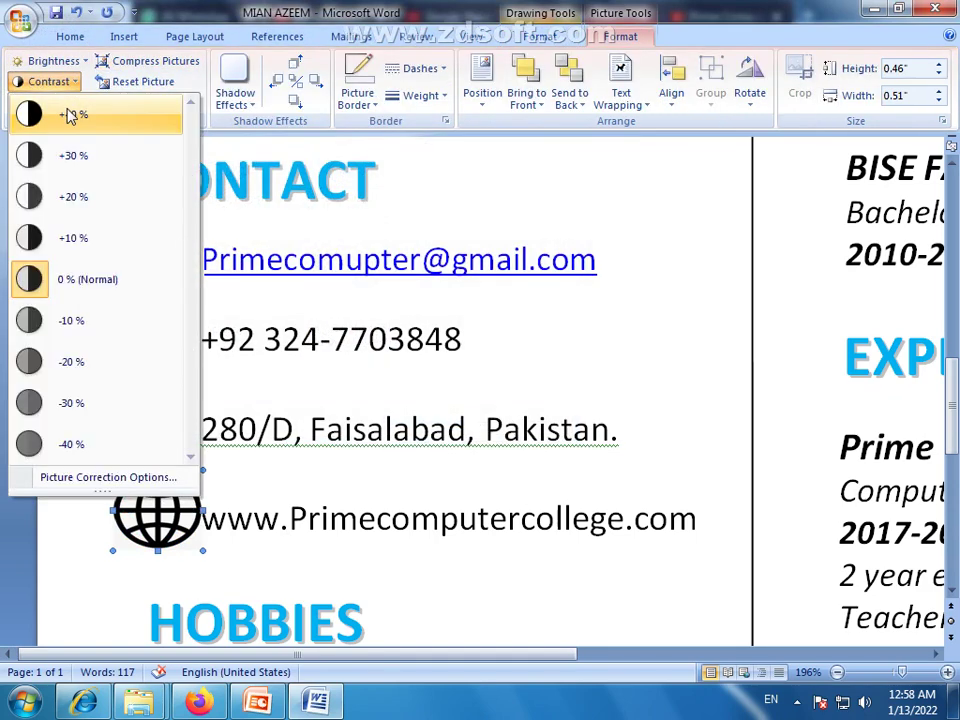
{"action": "left_click", "coordinate": [75, 118]}
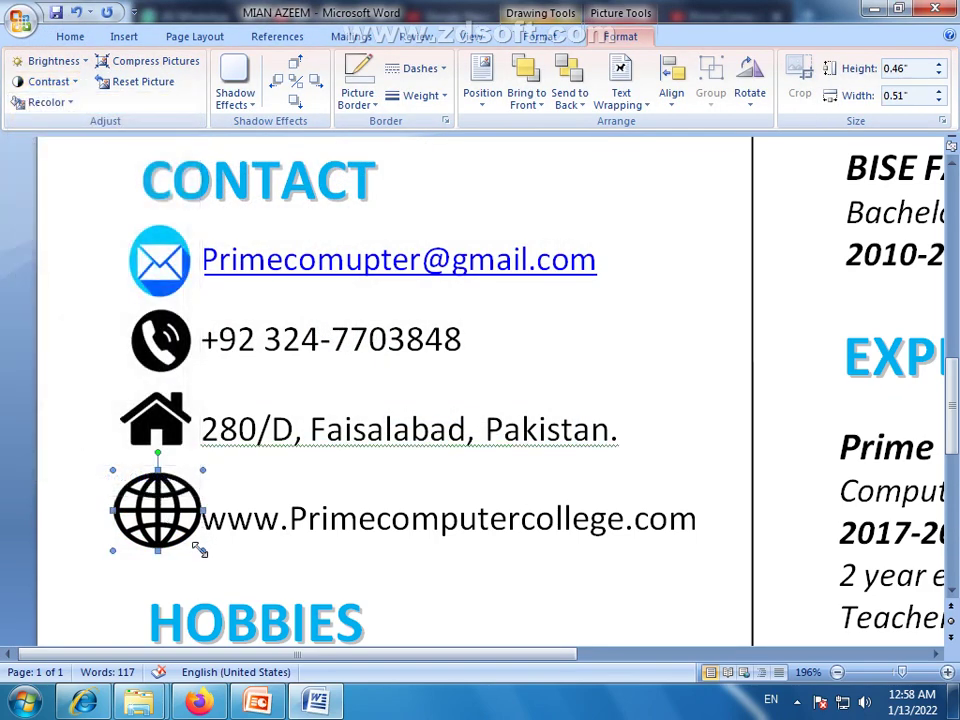
{"action": "left_click_drag", "start_coordinate": [191, 540], "coordinate": [171, 543]}
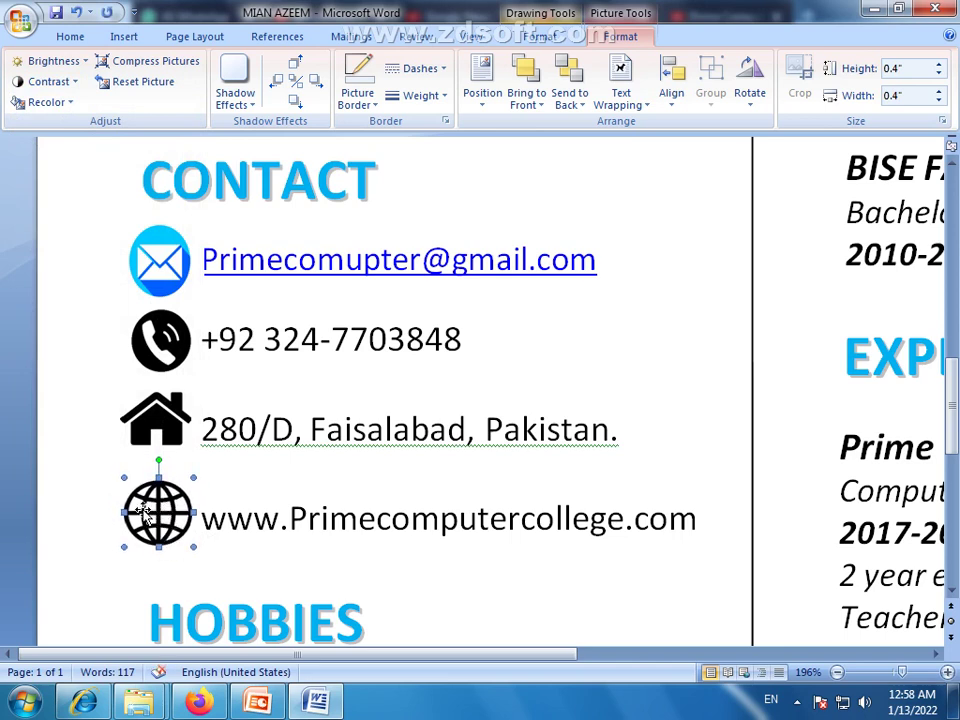
{"action": "left_click_drag", "start_coordinate": [123, 512], "coordinate": [129, 512]}
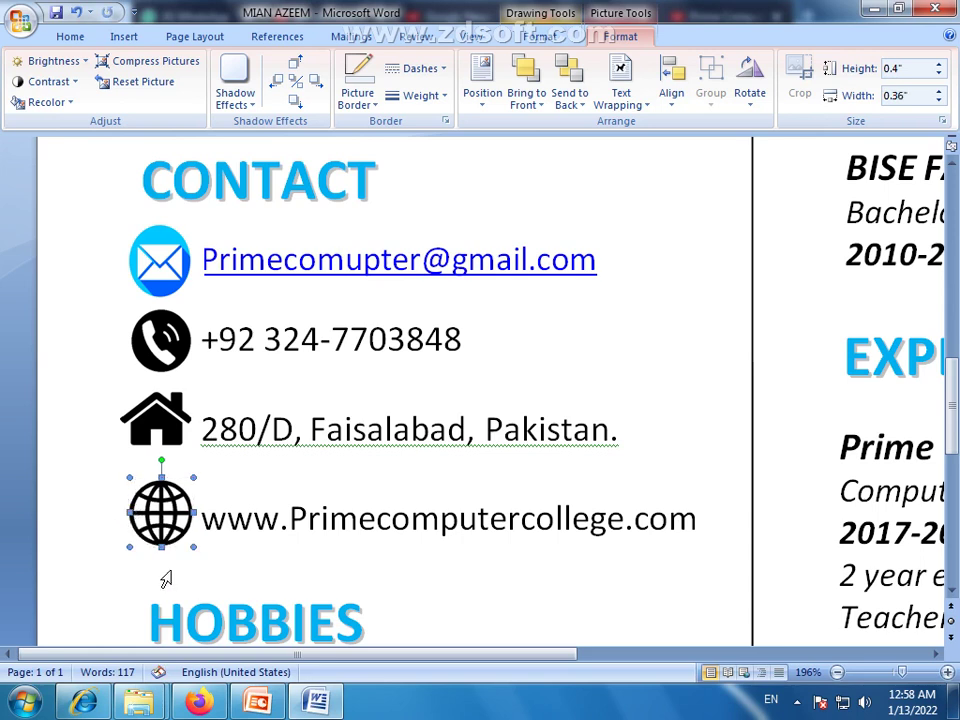
{"action": "key", "text": "Down"}
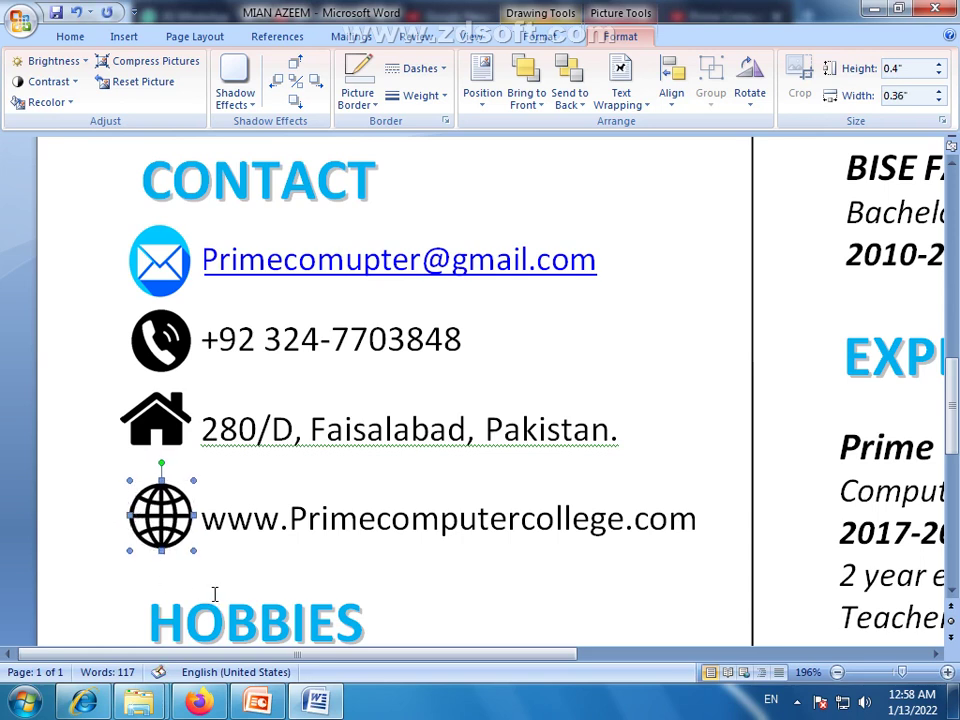
Nudge the house, phone and globe icons with arrow keys so they line up
{"action": "left_click", "coordinate": [148, 427]}
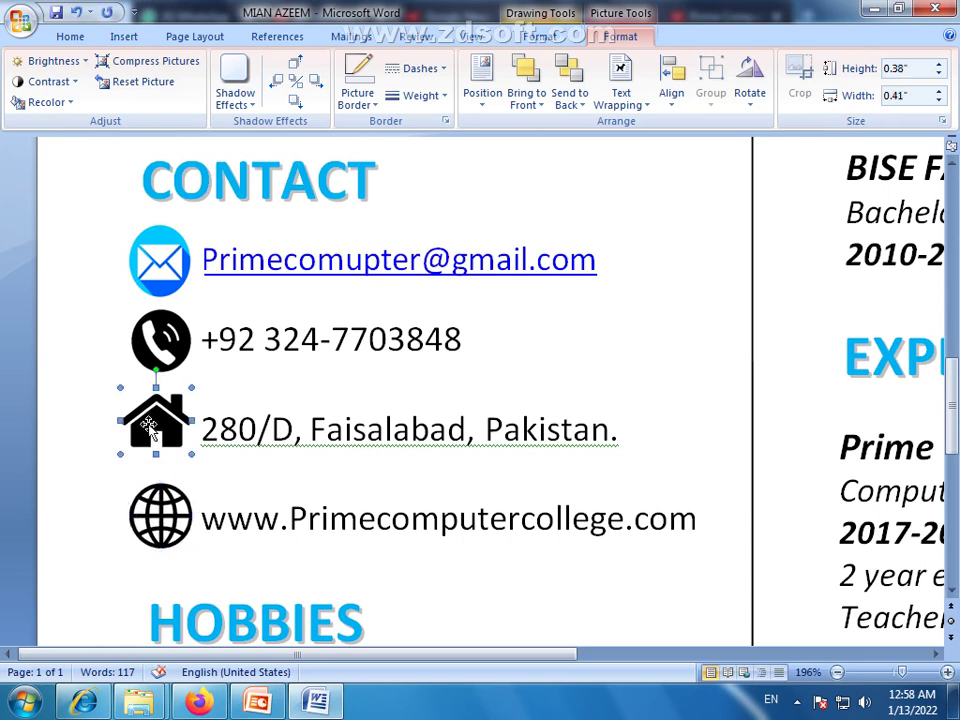
{"action": "key", "text": "Right"}
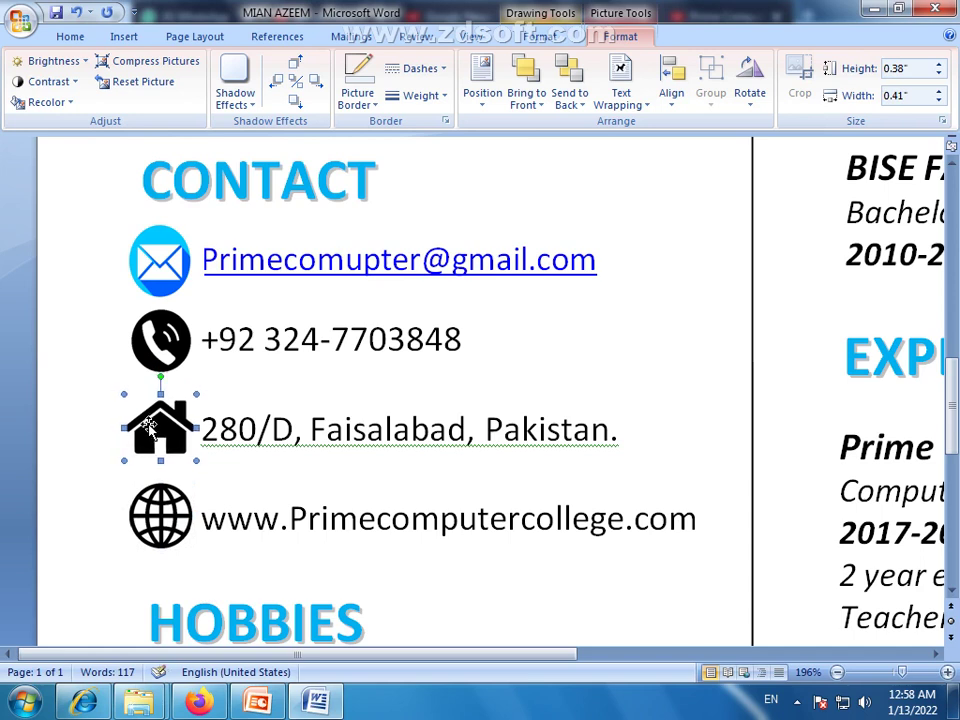
{"action": "left_click", "coordinate": [162, 345]}
{"action": "key", "text": "Down"}
{"action": "key", "text": "Down"}
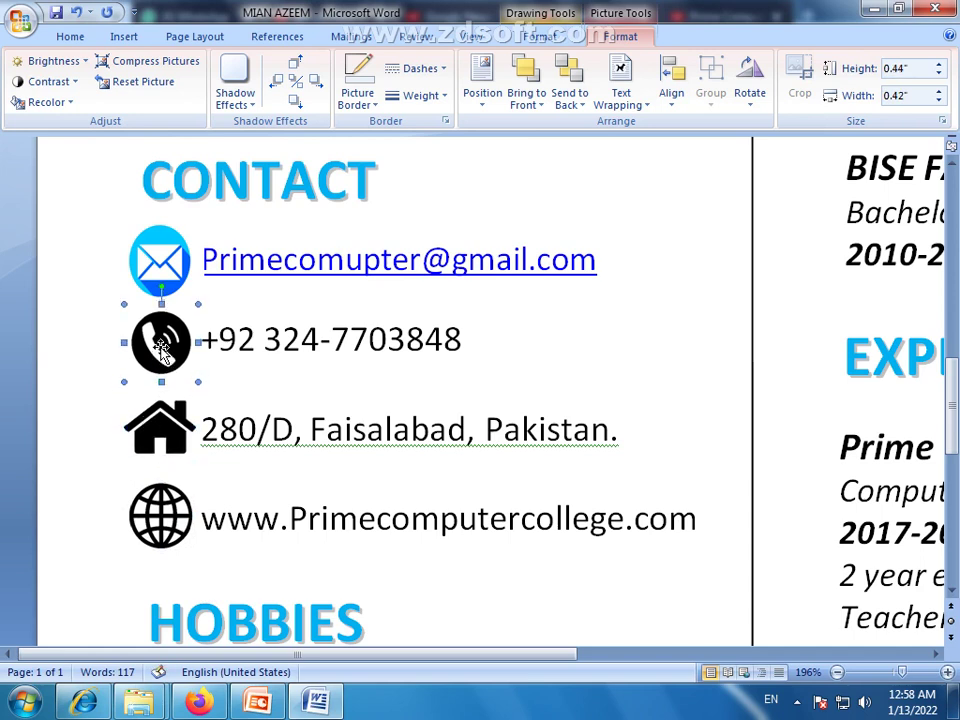
{"action": "left_click", "coordinate": [77, 403]}
{"action": "left_click", "coordinate": [168, 516]}
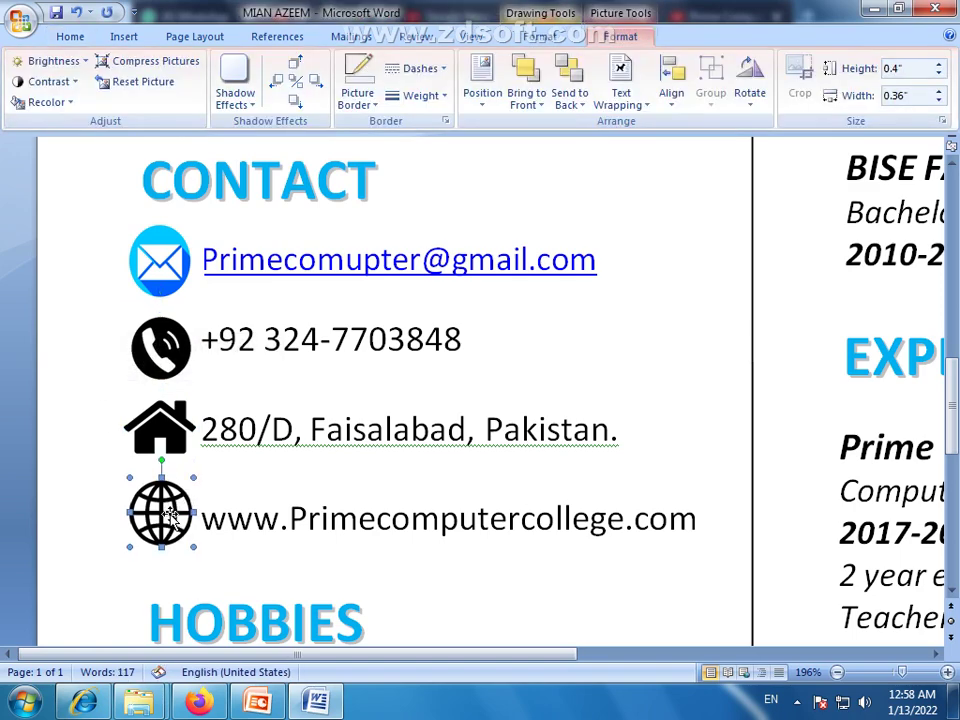
{"action": "key", "text": "Up"}
{"action": "key", "text": "Down"}
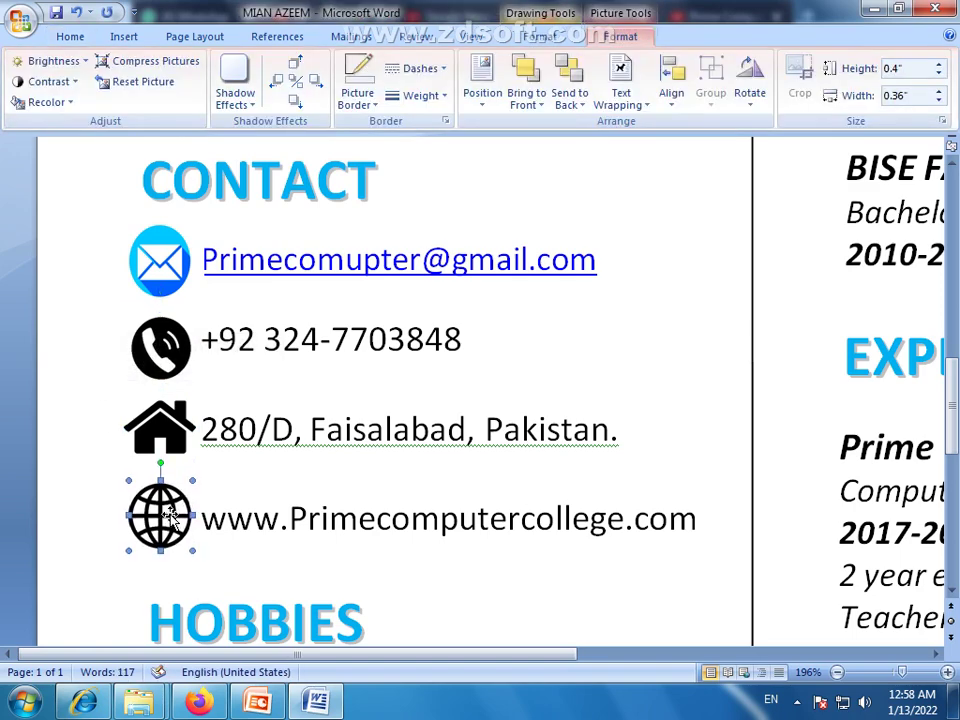
{"action": "left_click", "coordinate": [92, 553]}
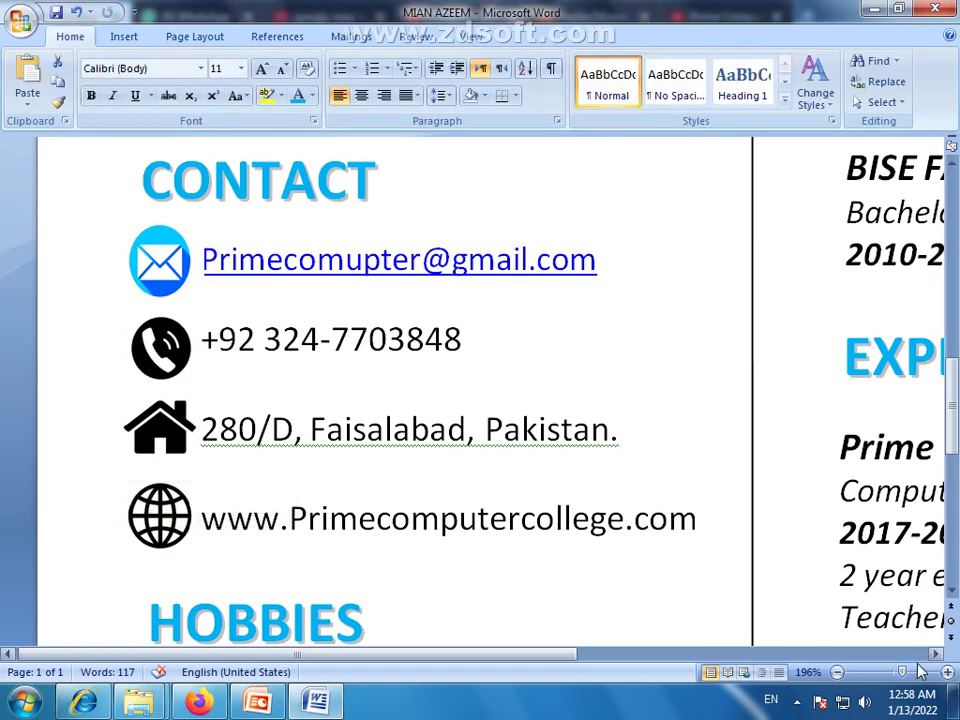
Zoom out to 50% and set the email address line's font color to Automatic
{"action": "left_click", "coordinate": [868, 680]}
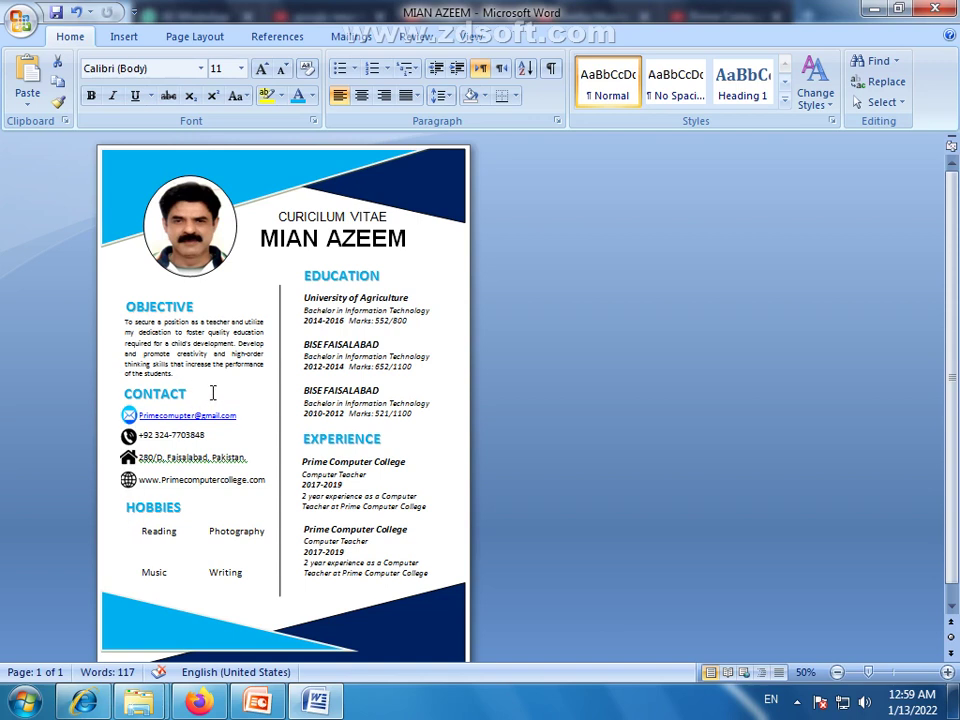
{"action": "left_click", "coordinate": [129, 416]}
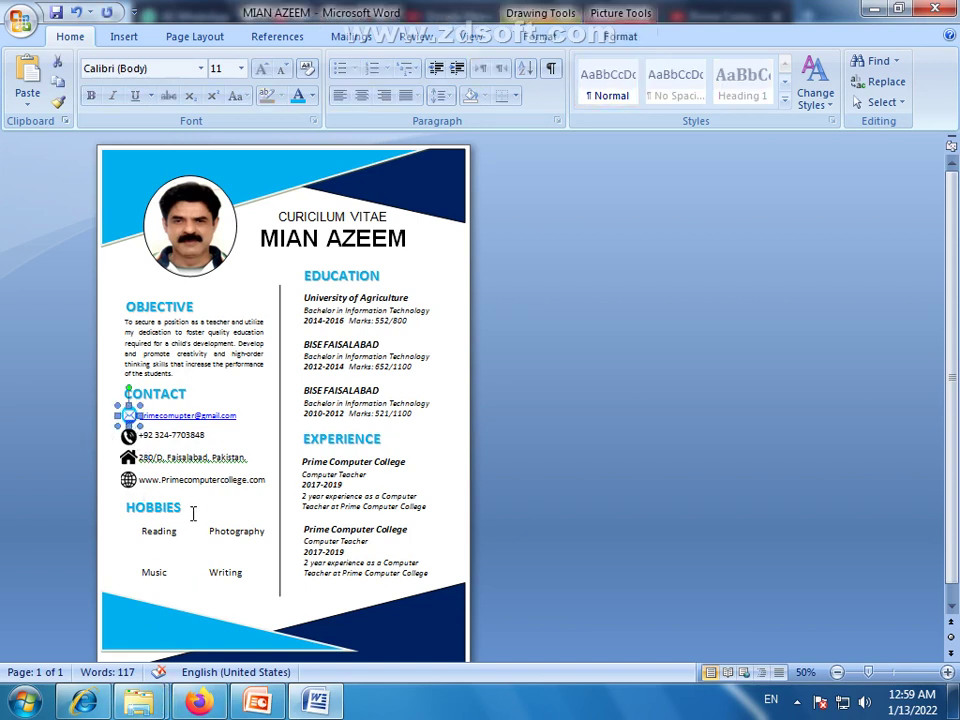
{"action": "triple_click", "coordinate": [213, 422]}
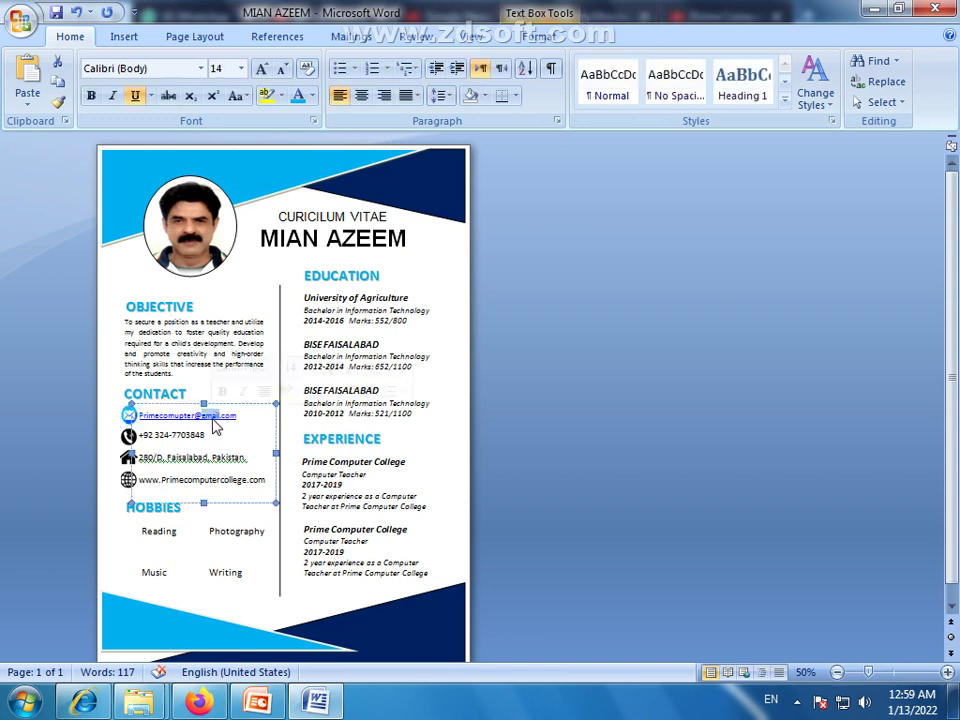
{"action": "left_click", "coordinate": [312, 95]}
{"action": "left_click", "coordinate": [303, 120]}
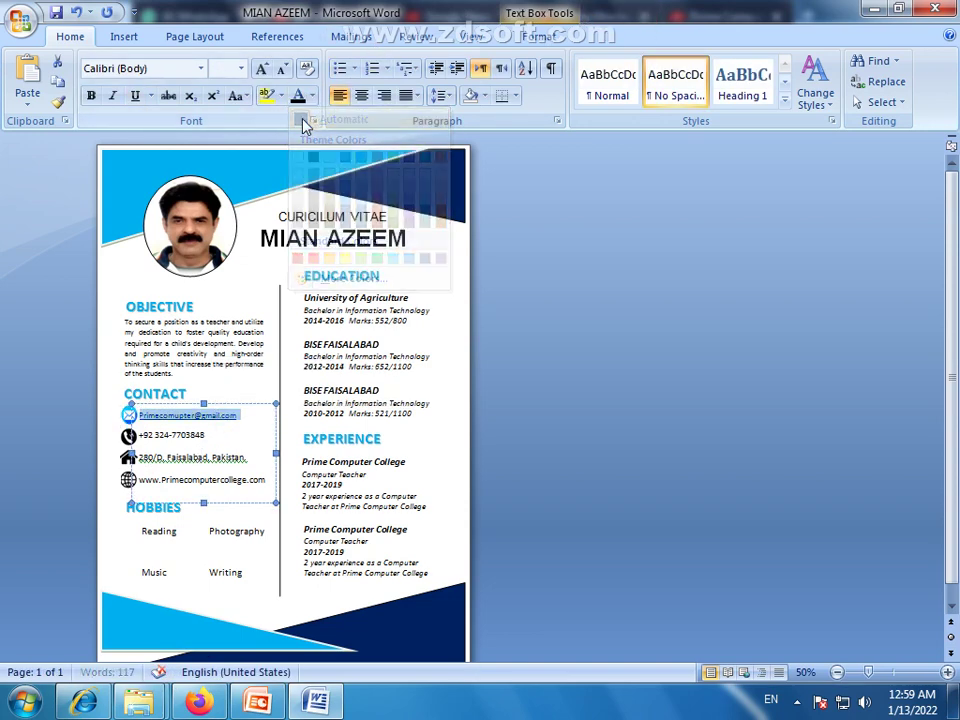
{"action": "left_click", "coordinate": [263, 437]}
Select the email icon and bring Firefox's web icon results forward
{"action": "left_click", "coordinate": [207, 416]}
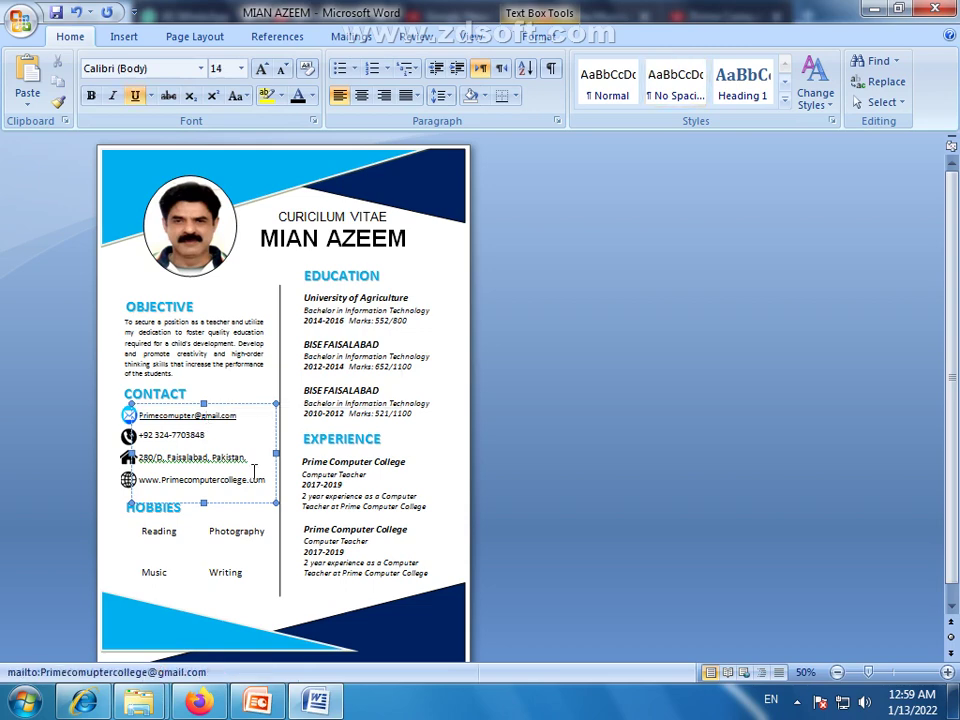
{"action": "left_click", "coordinate": [127, 420]}
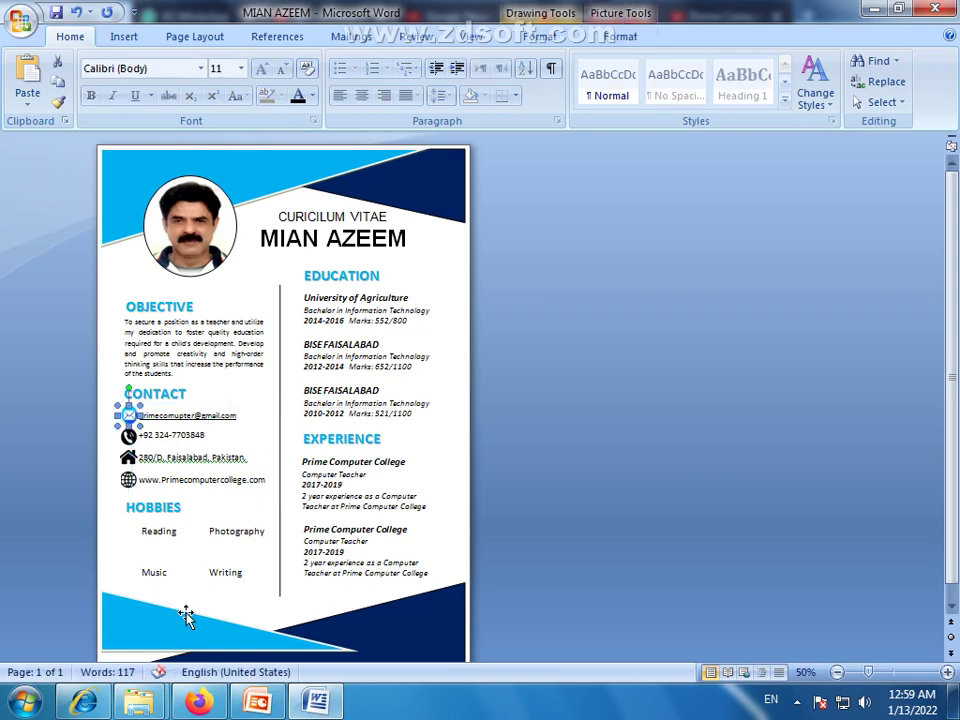
{"action": "left_click", "coordinate": [199, 701]}
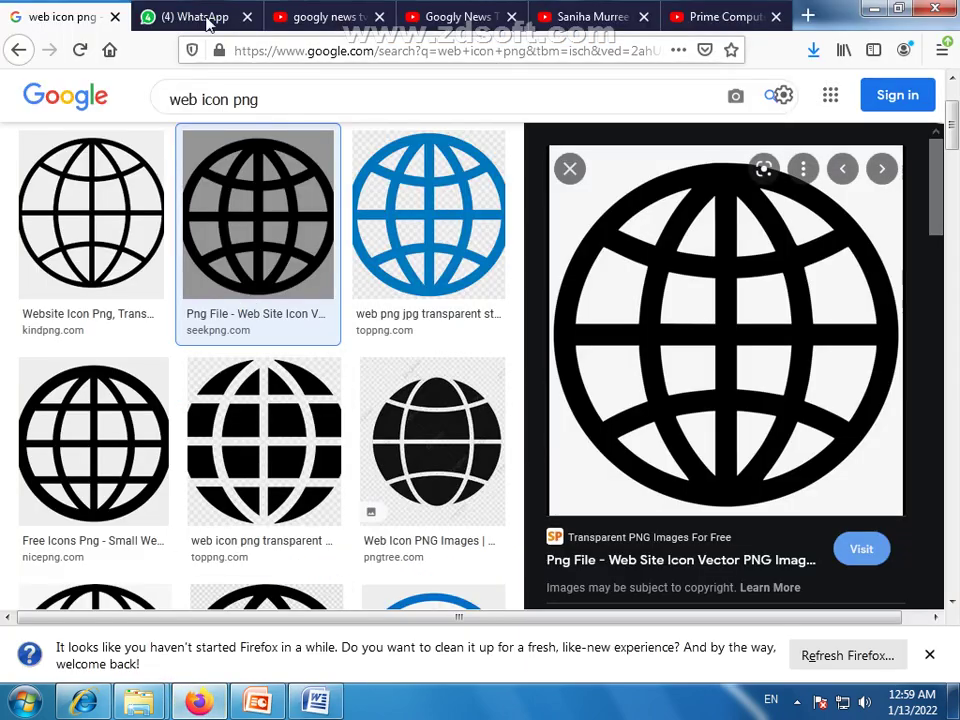
Go back to the 'email icon png' image results in Firefox
{"action": "left_click", "coordinate": [18, 52]}
{"action": "left_click", "coordinate": [18, 52]}
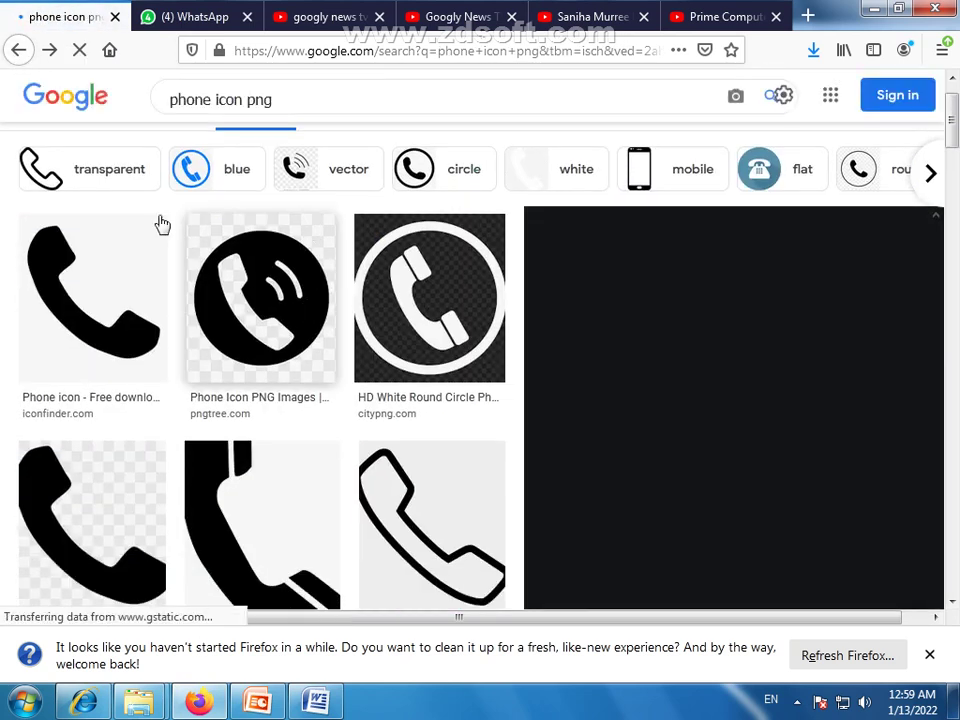
{"action": "left_click", "coordinate": [20, 50]}
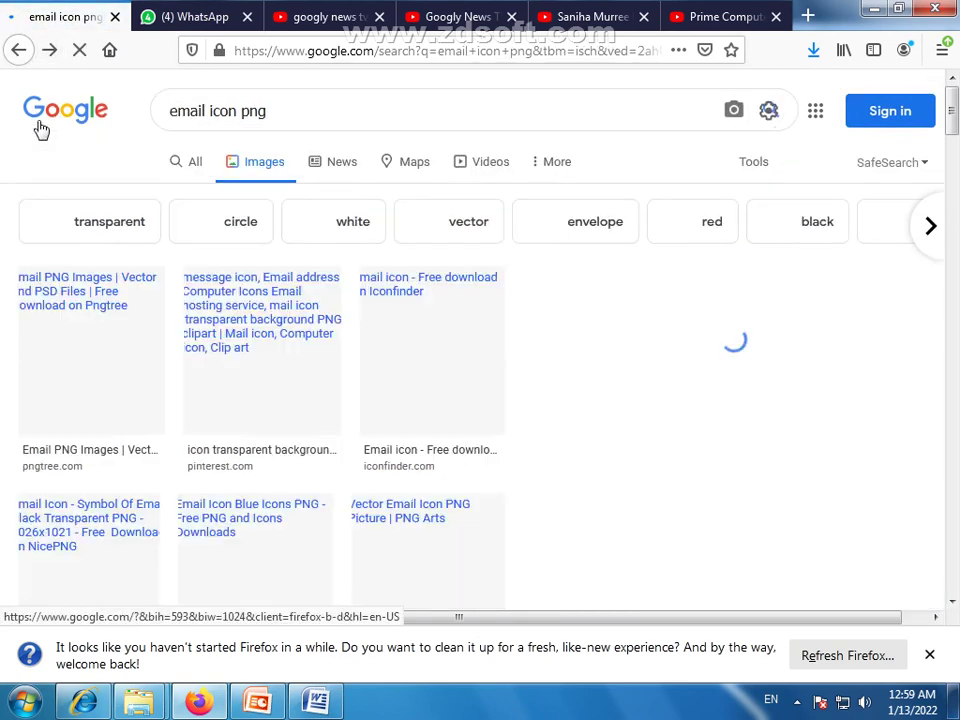
{"action": "scroll", "coordinate": [615, 460], "scroll_direction": "down", "scroll_amount": 10}
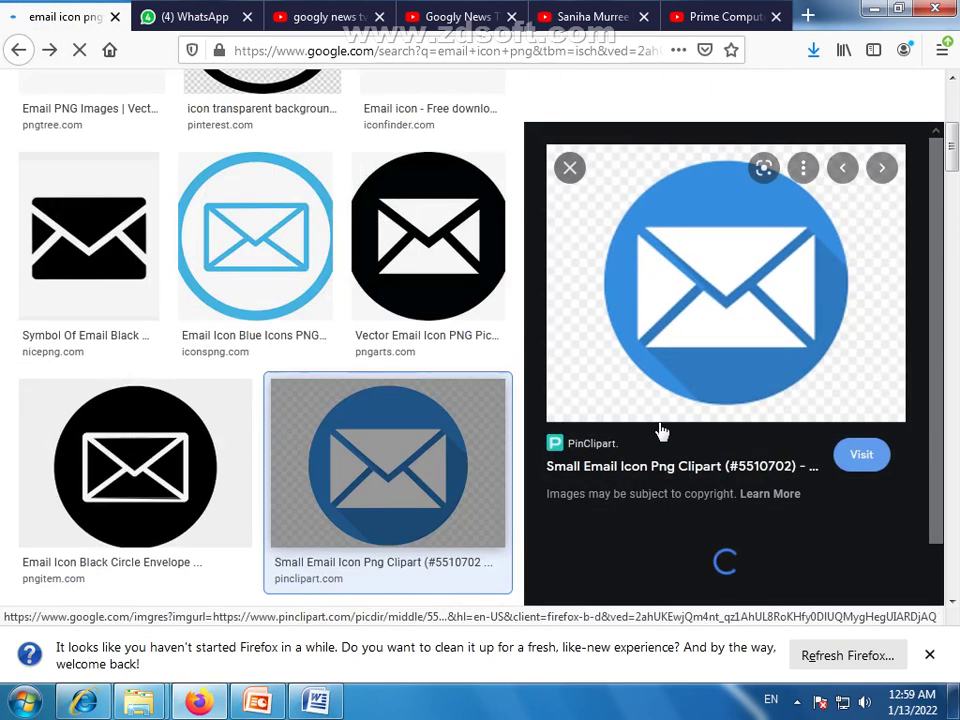
{"action": "scroll", "coordinate": [597, 445], "scroll_direction": "up", "scroll_amount": 5}
{"action": "scroll", "coordinate": [392, 386], "scroll_direction": "up", "scroll_amount": 5}
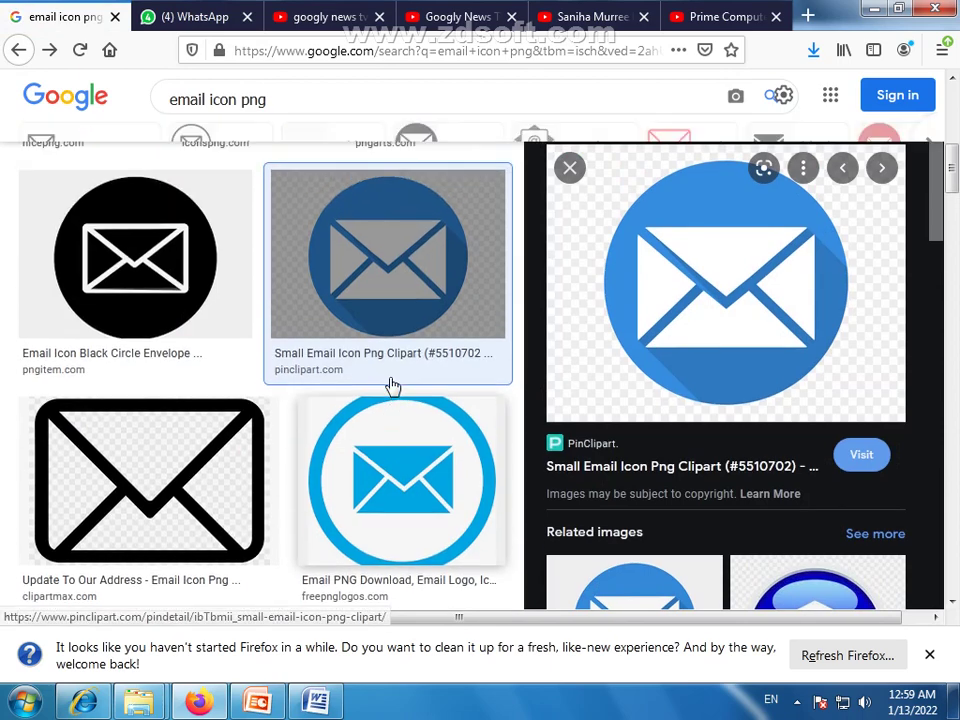
{"action": "scroll", "coordinate": [408, 372], "scroll_direction": "down", "scroll_amount": 2}
Save the black circle envelope icon to the Desktop, then leave the browser
{"action": "left_click", "coordinate": [414, 456]}
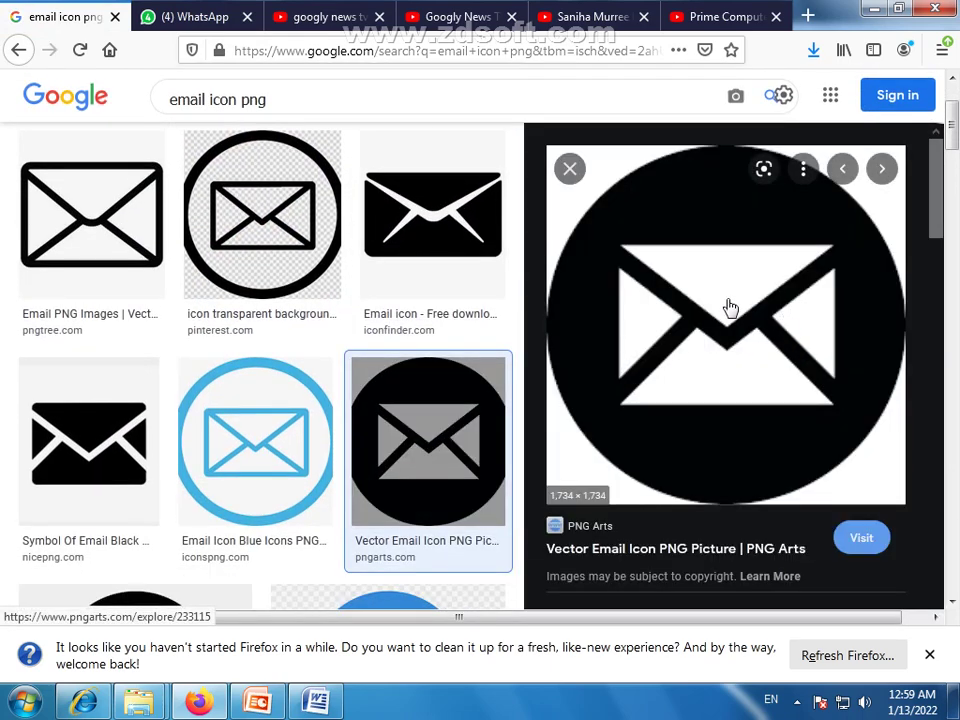
{"action": "right_click", "coordinate": [671, 208]}
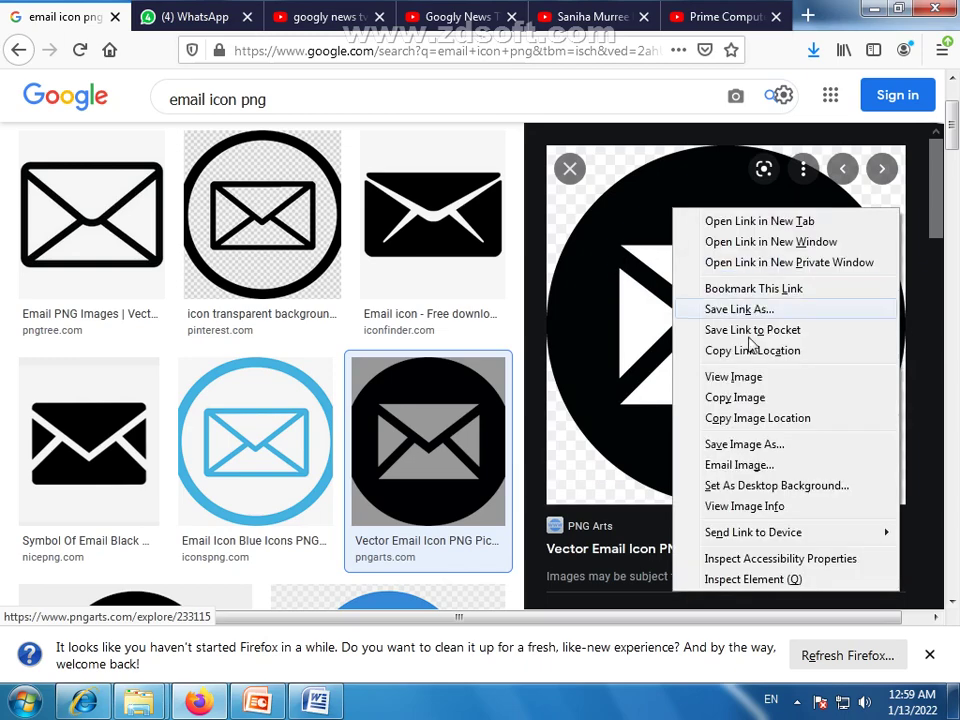
{"action": "left_click", "coordinate": [750, 444]}
{"action": "left_click", "coordinate": [413, 419]}
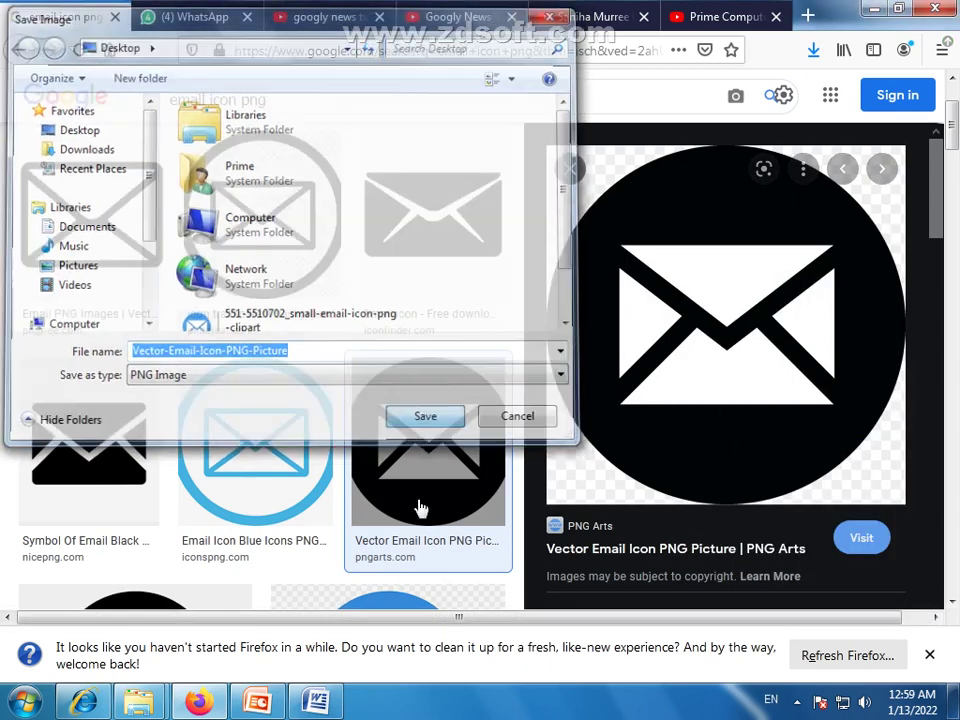
{"action": "left_click", "coordinate": [257, 705]}
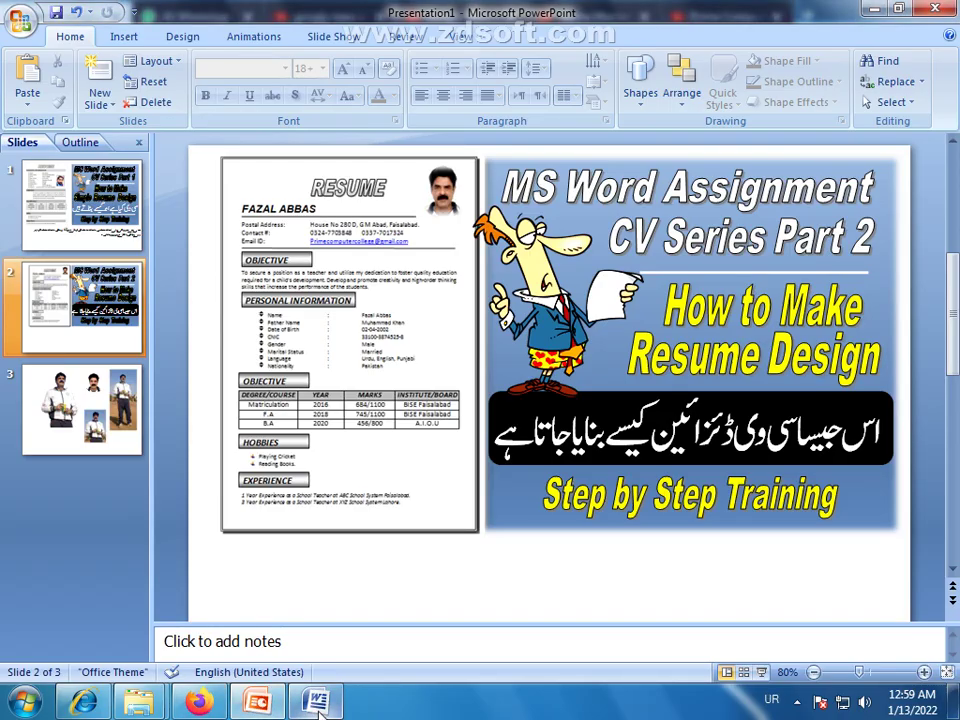
Zoom in and fill the email icon circle with the saved black envelope picture
{"action": "left_click", "coordinate": [316, 703]}
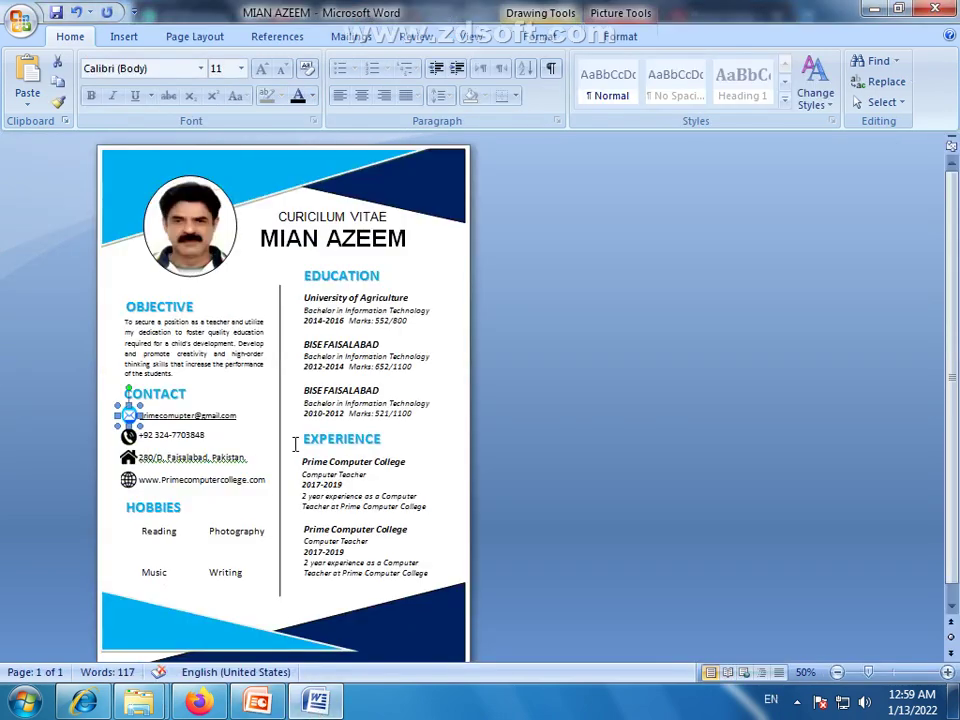
{"action": "left_click", "coordinate": [885, 673]}
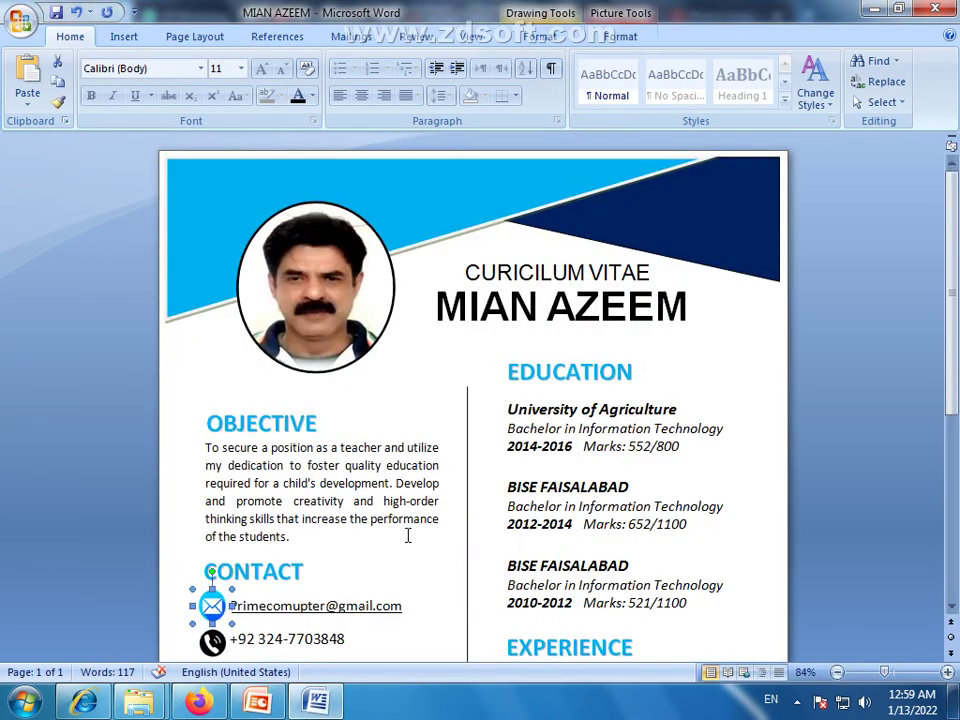
{"action": "left_click", "coordinate": [906, 673]}
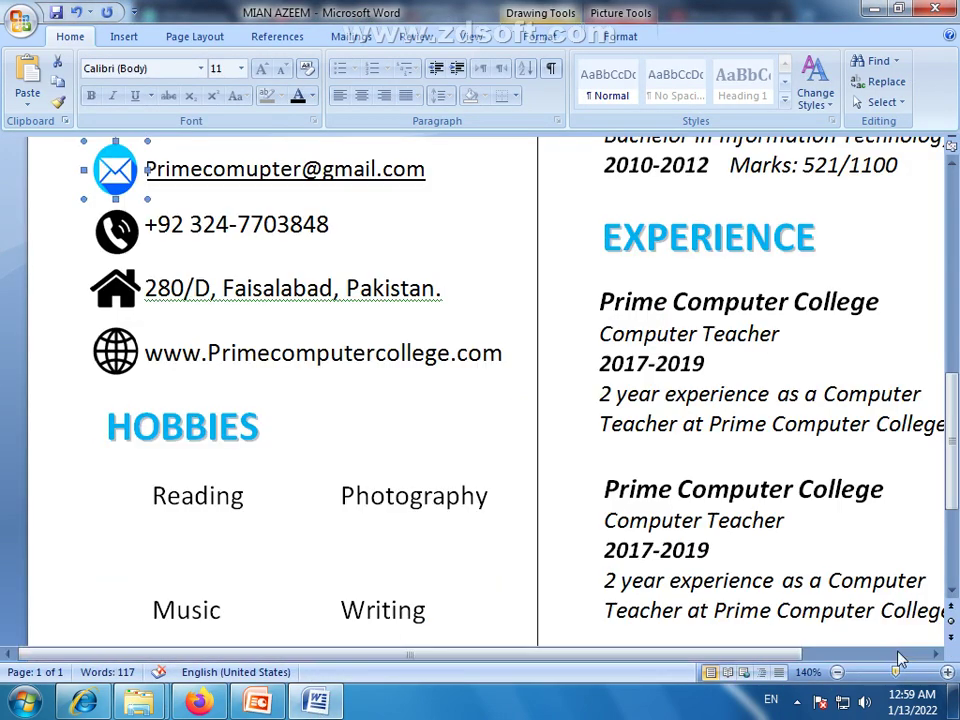
{"action": "double_click", "coordinate": [116, 170]}
{"action": "left_click", "coordinate": [545, 36]}
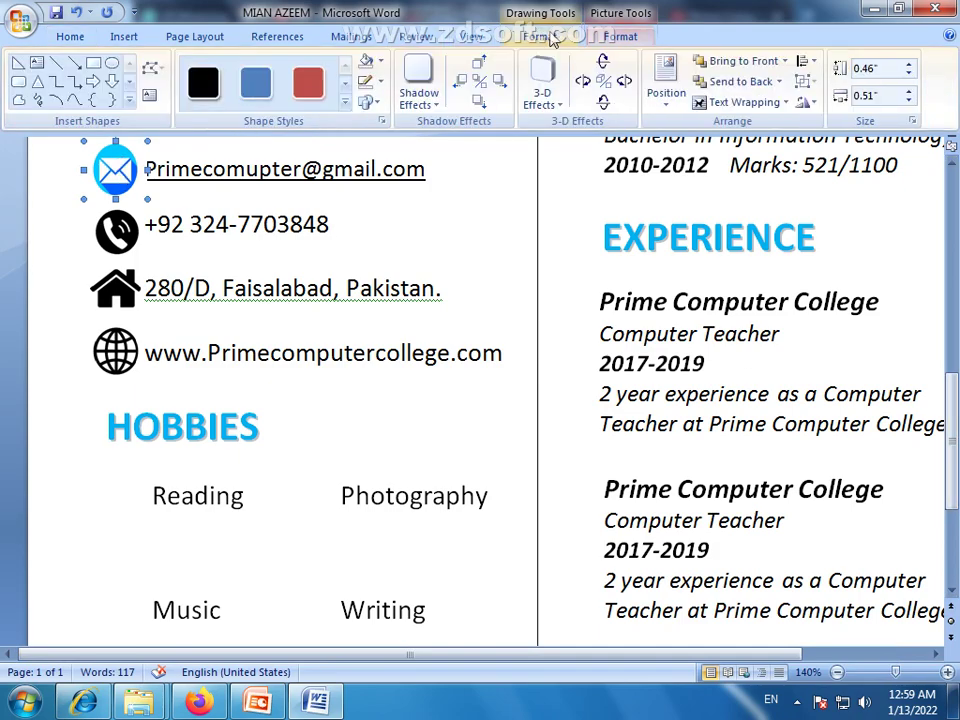
{"action": "left_click", "coordinate": [380, 64]}
{"action": "left_click", "coordinate": [405, 267]}
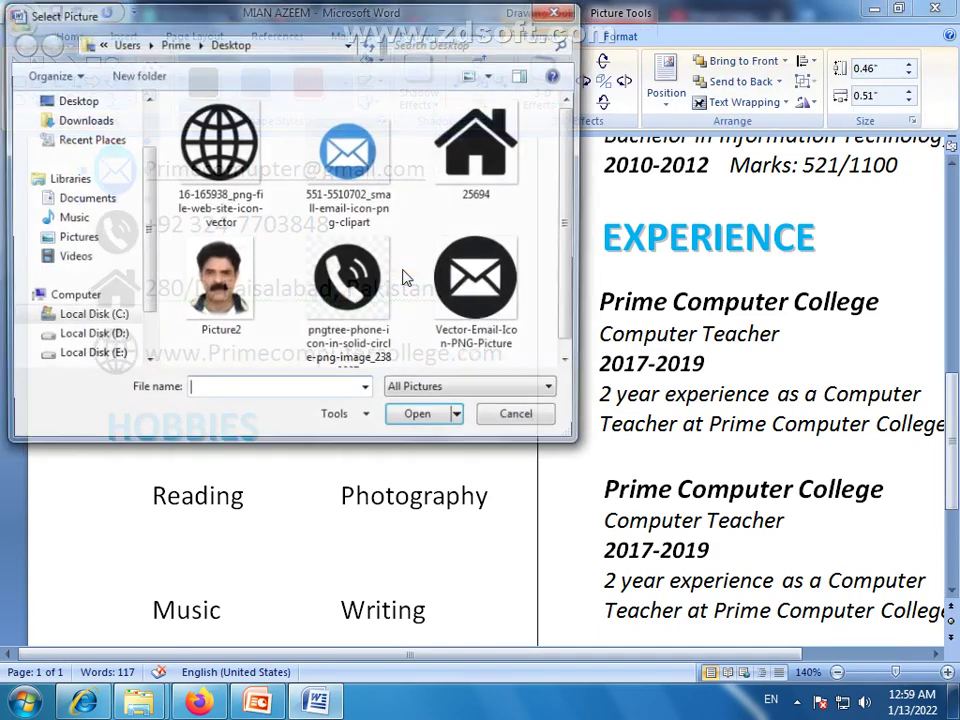
{"action": "left_click", "coordinate": [490, 285]}
{"action": "left_click", "coordinate": [420, 418]}
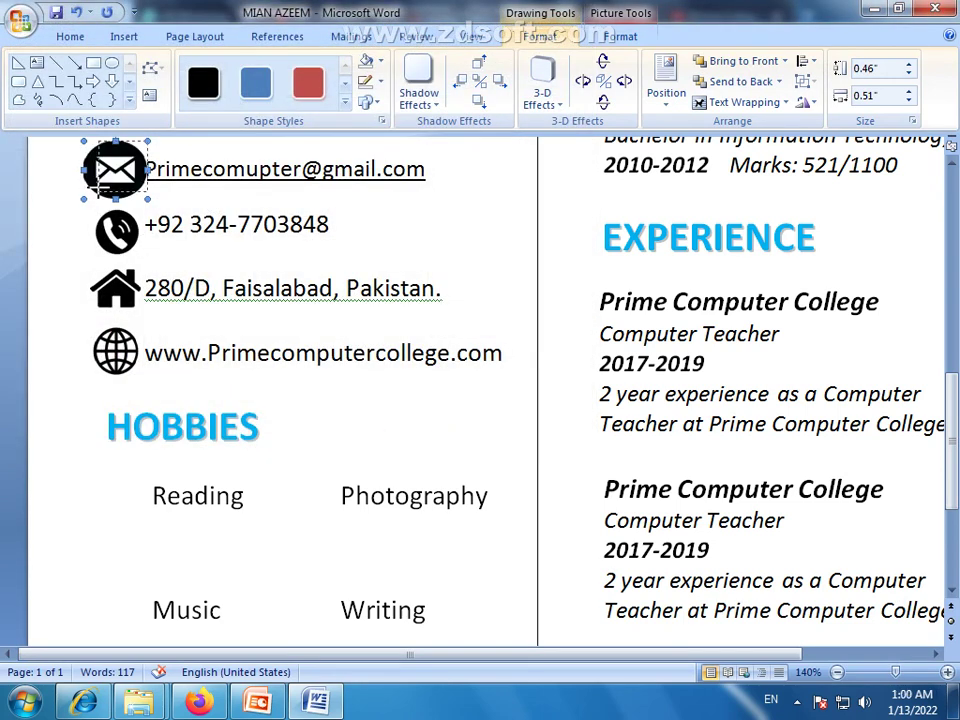
Shrink the email icon to about 0.4 by 0.39 inches and nudge it left
{"action": "left_click_drag", "start_coordinate": [97, 215], "coordinate": [101, 213]}
{"action": "key", "text": "Left"}
{"action": "key", "text": "Left"}
{"action": "key", "text": "Left"}
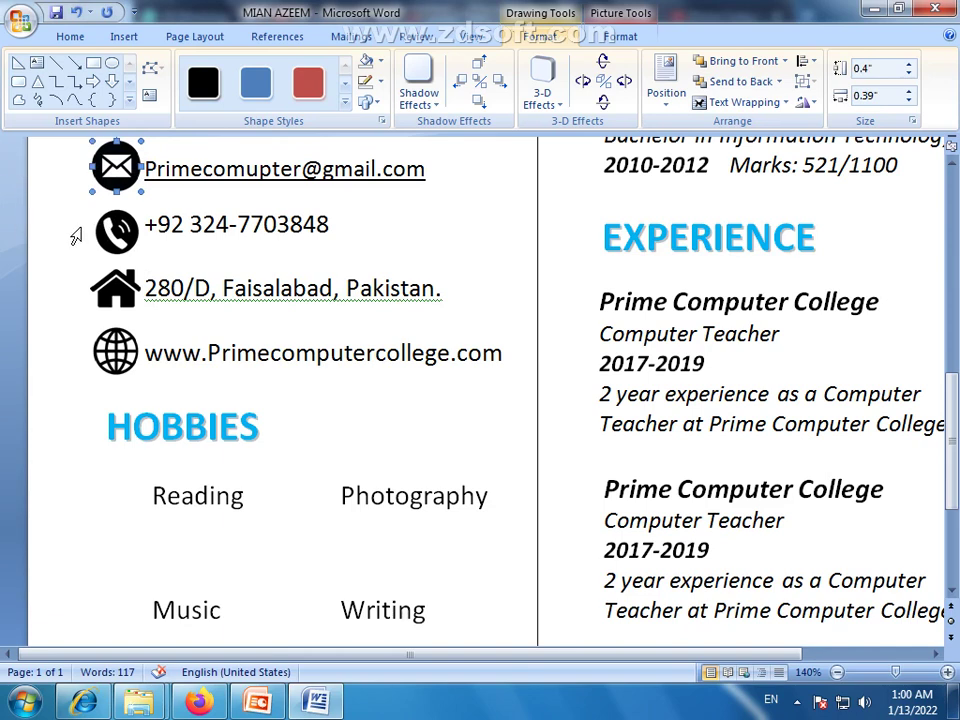
{"action": "left_click", "coordinate": [52, 385]}
{"action": "scroll", "coordinate": [61, 416], "scroll_direction": "up", "scroll_amount": 1}
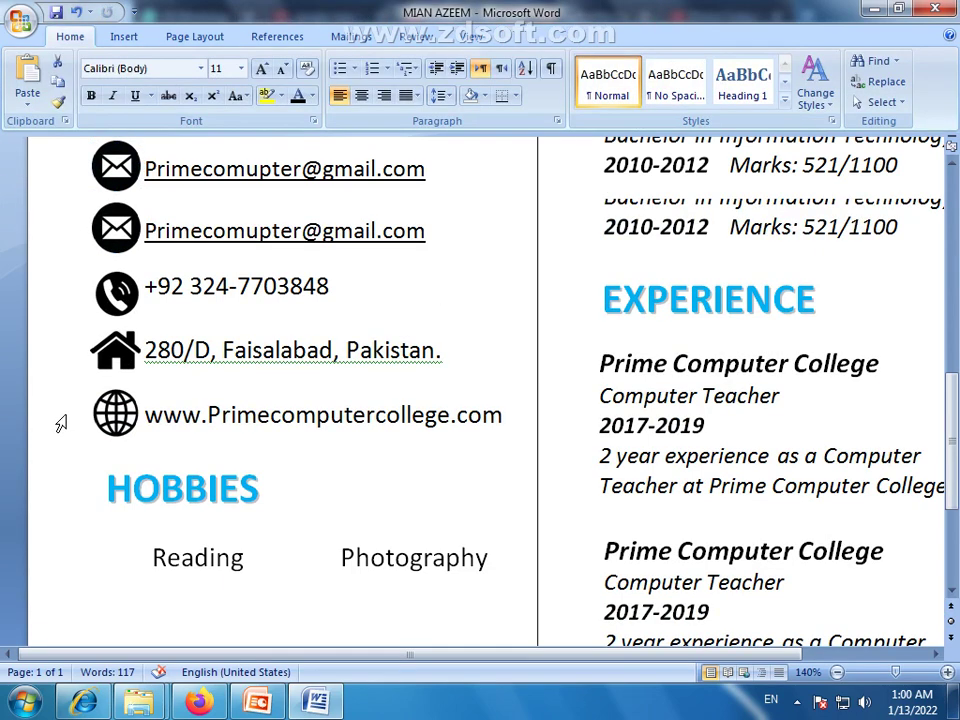
{"action": "left_click", "coordinate": [120, 222]}
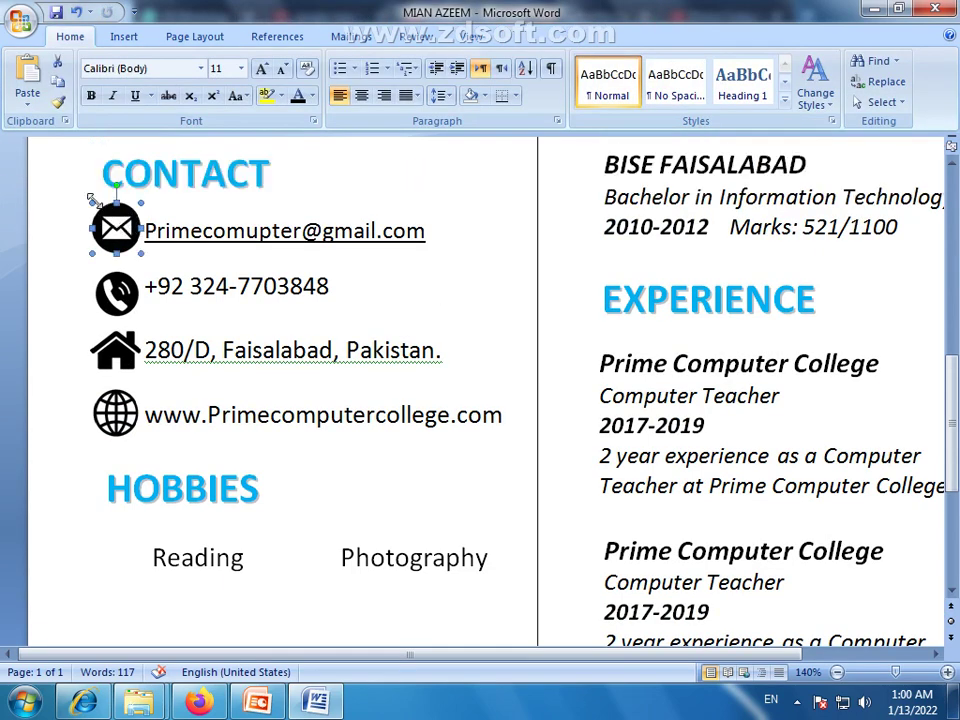
{"action": "left_click", "coordinate": [115, 312]}
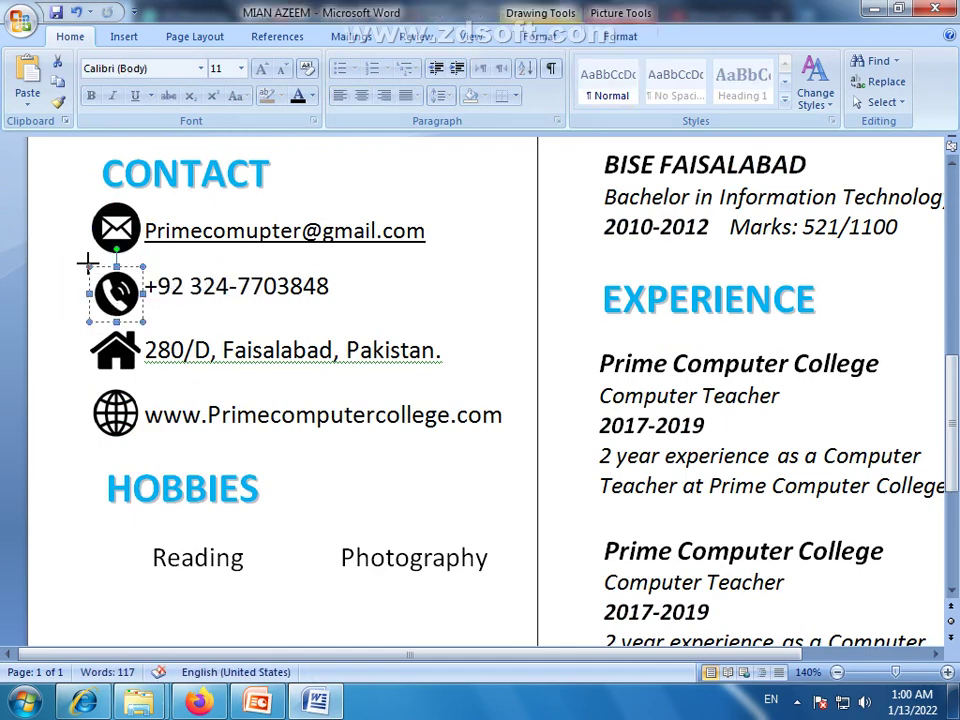
{"action": "left_click", "coordinate": [65, 296]}
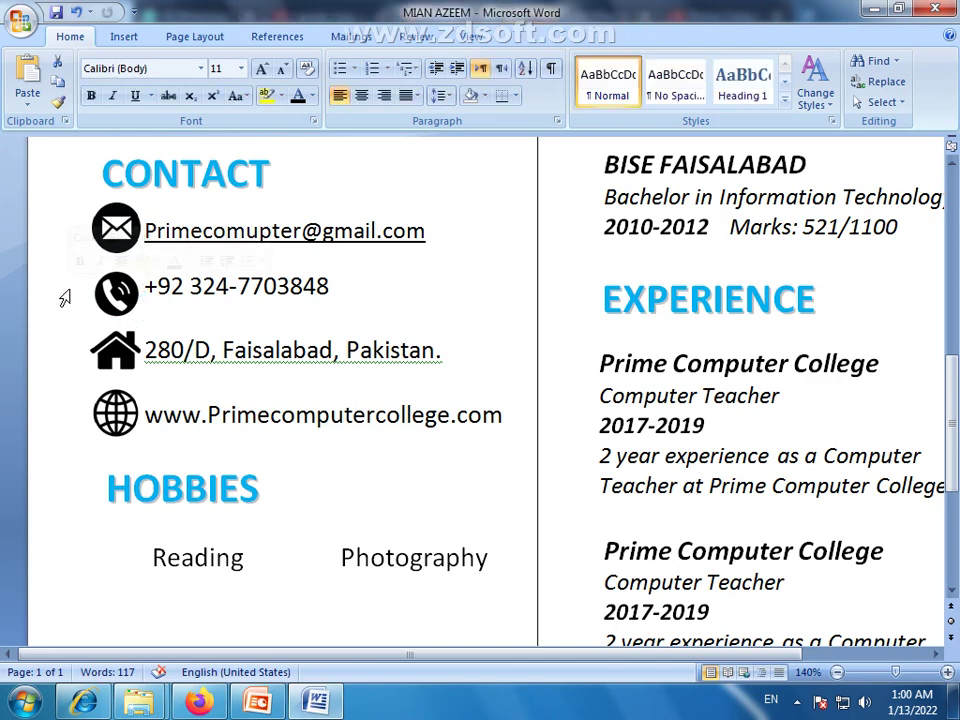
{"action": "scroll", "coordinate": [377, 380], "scroll_direction": "down", "scroll_amount": 1}
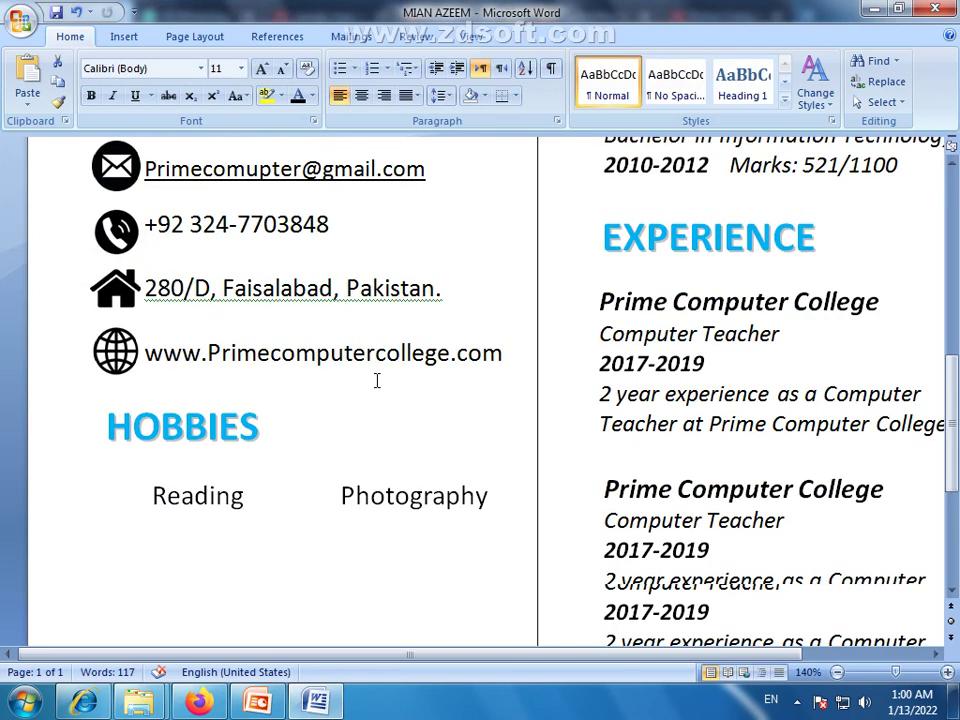
{"action": "scroll", "coordinate": [452, 368], "scroll_direction": "up", "scroll_amount": 12}
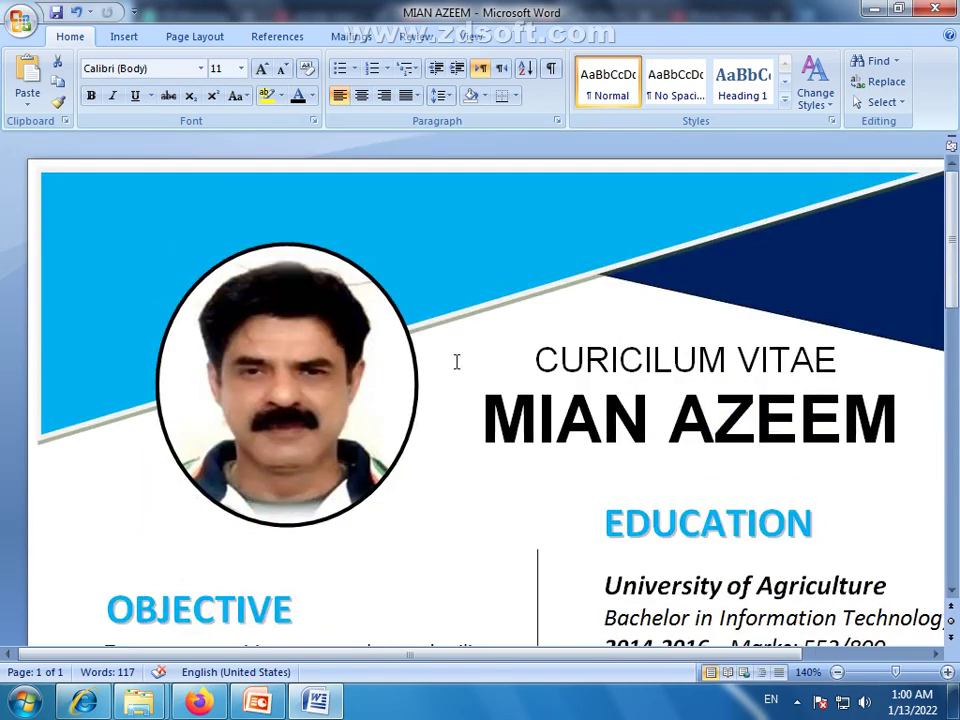
{"action": "scroll", "coordinate": [466, 372], "scroll_direction": "down", "scroll_amount": 13}
{"action": "scroll", "coordinate": [473, 371], "scroll_direction": "up", "scroll_amount": 3}
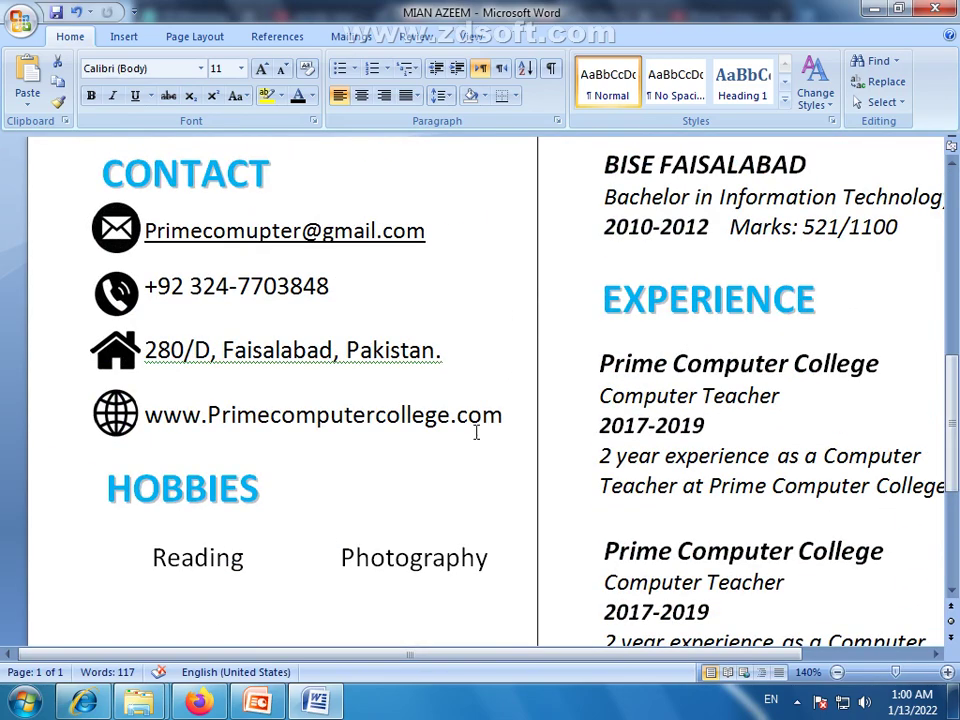
{"action": "scroll", "coordinate": [476, 432], "scroll_direction": "up", "scroll_amount": 3}
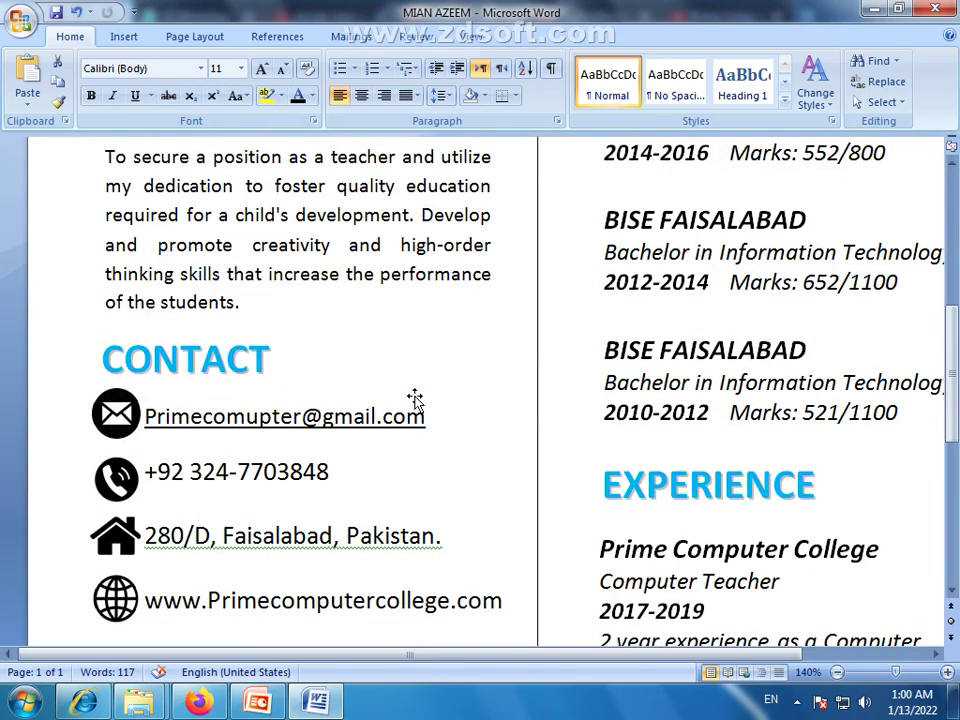
{"action": "scroll", "coordinate": [306, 420], "scroll_direction": "down", "scroll_amount": 6}
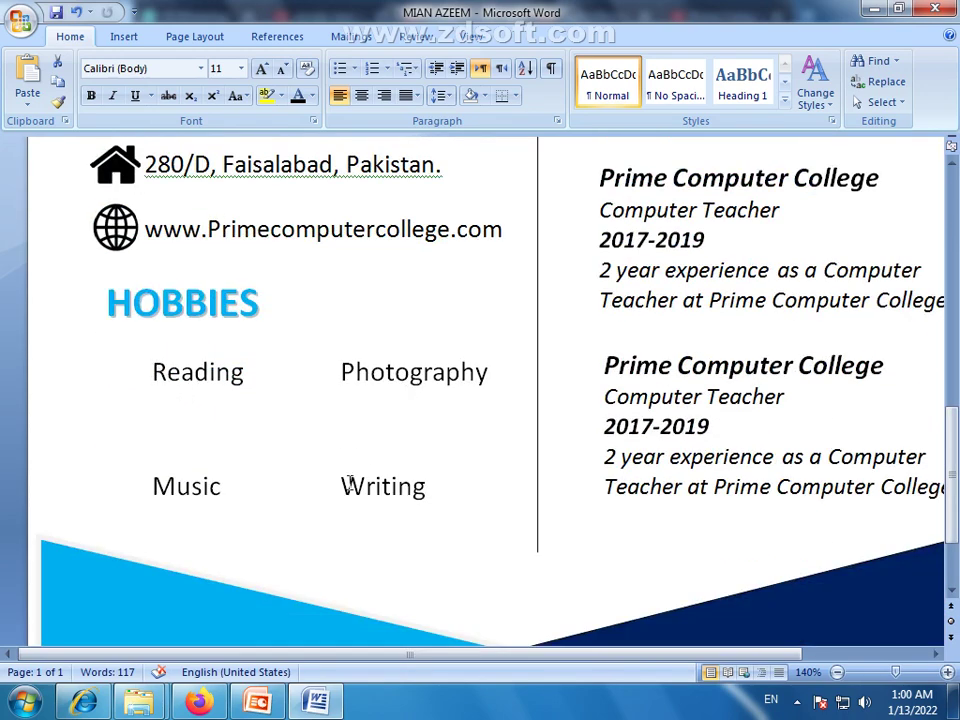
Nudge the HOBBIES heading box and the hobbies list box slightly down
{"action": "left_click", "coordinate": [184, 310]}
{"action": "left_click", "coordinate": [196, 339]}
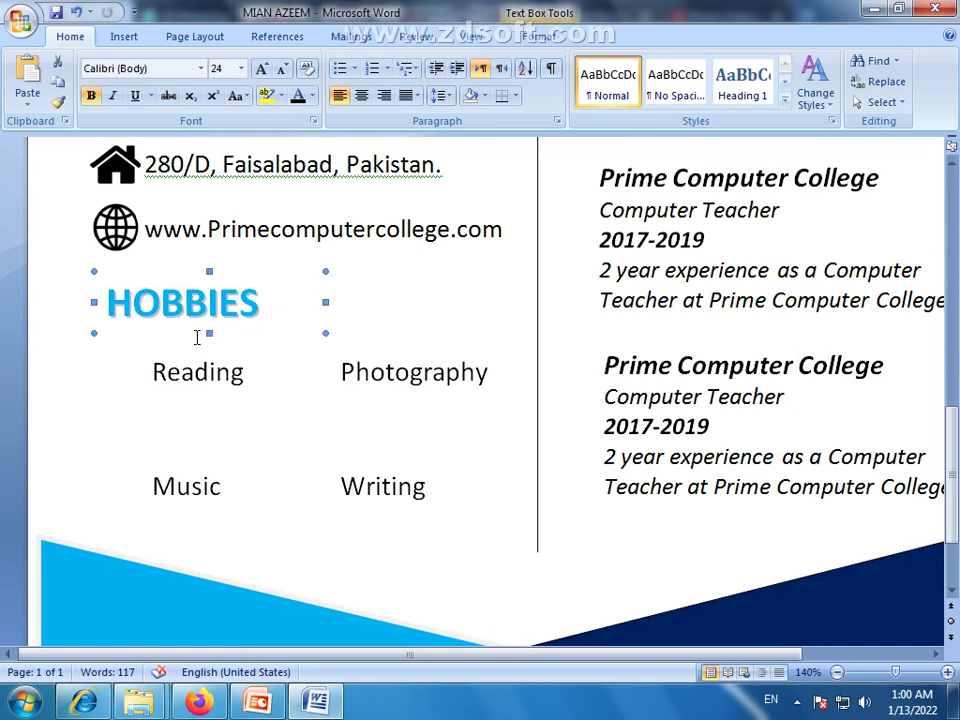
{"action": "key", "text": "Down"}
{"action": "key", "text": "Down"}
{"action": "key", "text": "Down"}
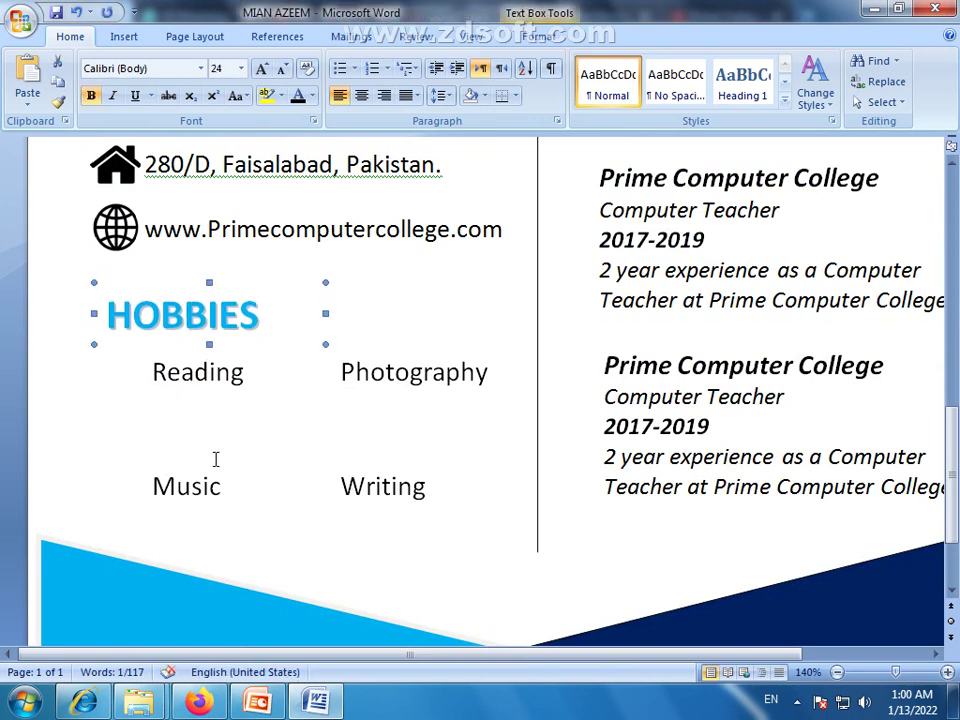
{"action": "left_click", "coordinate": [215, 459]}
{"action": "left_click", "coordinate": [253, 545]}
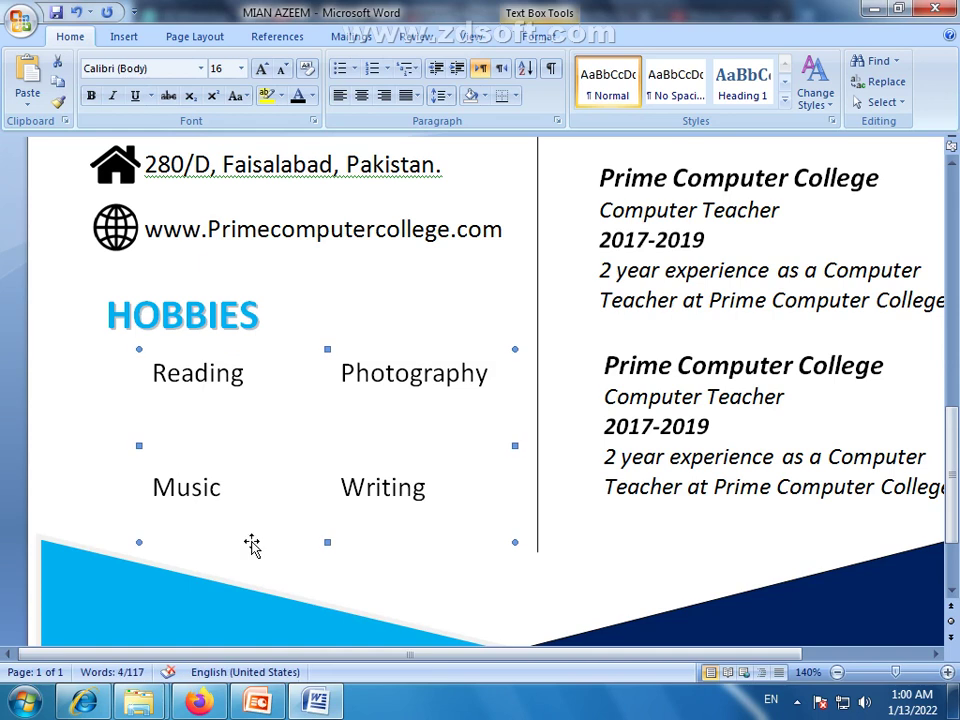
{"action": "key", "text": "Down"}
{"action": "key", "text": "Down"}
Shrink the blank line between the hobby rows to font size 8
{"action": "left_click", "coordinate": [184, 460]}
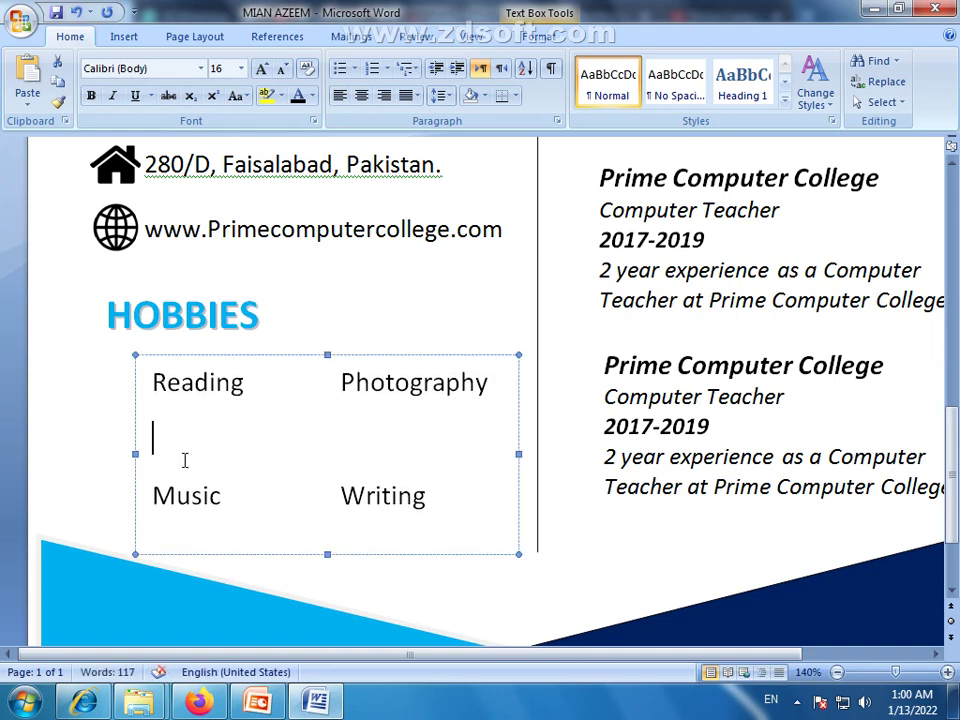
{"action": "key", "text": "BackSpace"}
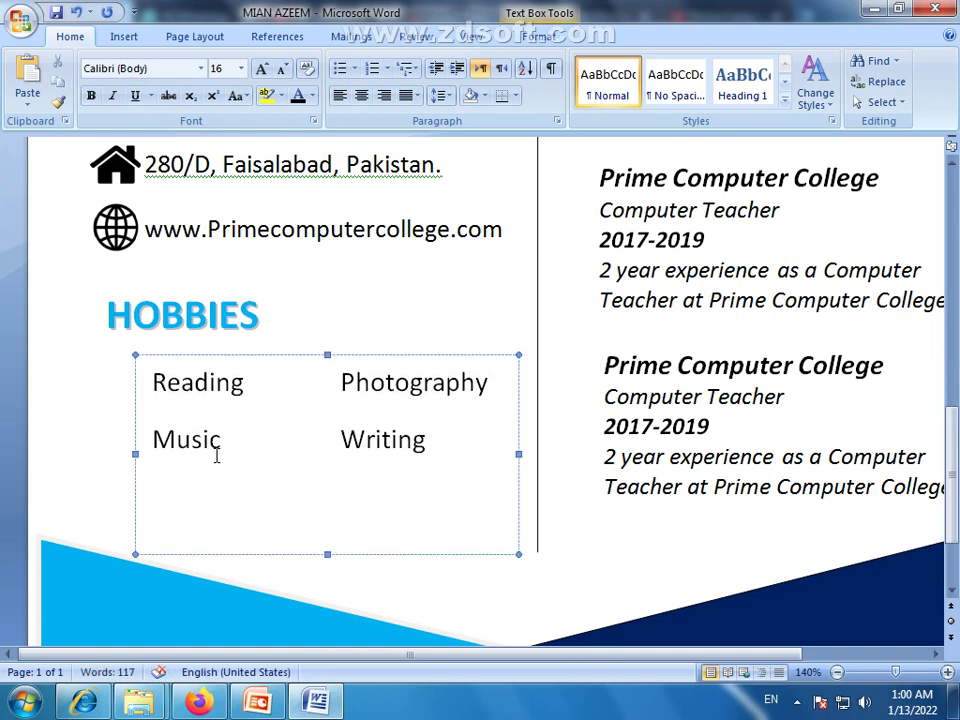
{"action": "key", "text": "Return"}
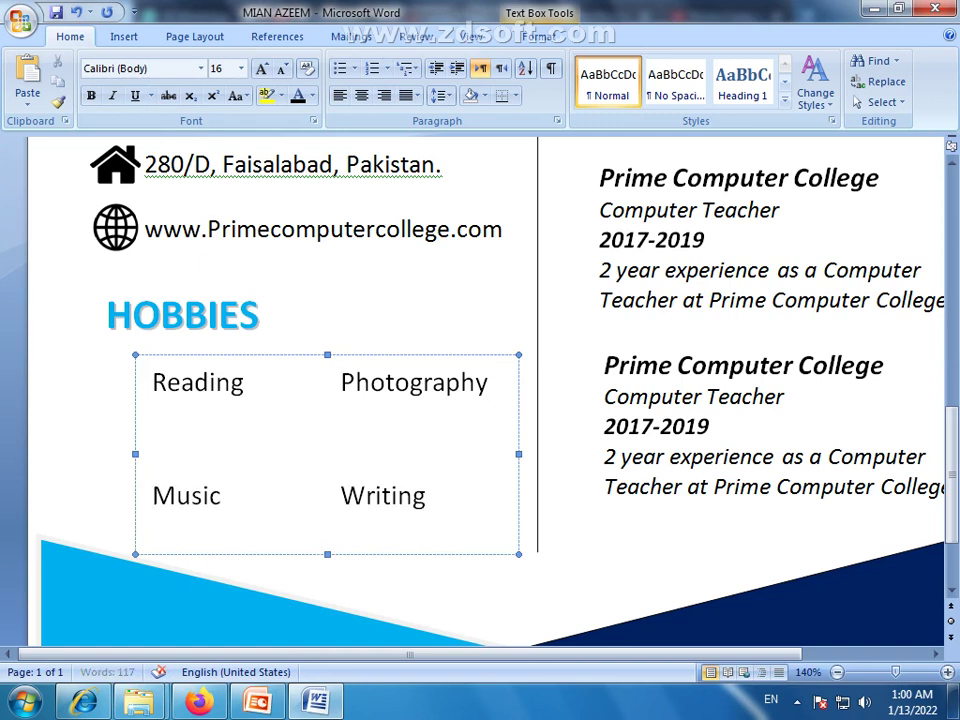
{"action": "left_click_drag", "start_coordinate": [156, 432], "coordinate": [167, 433]}
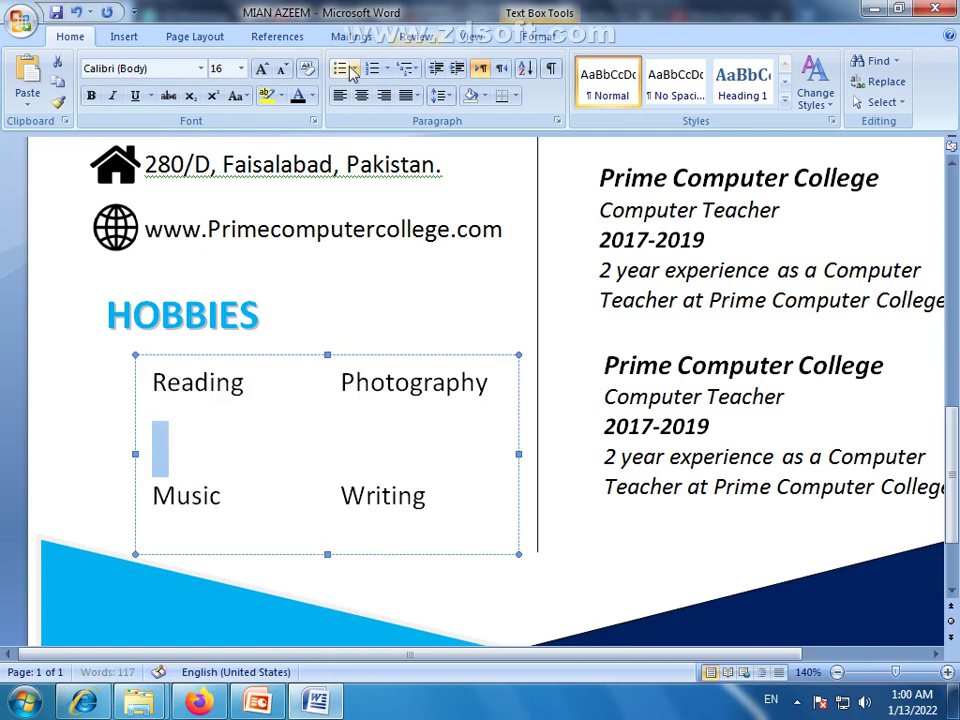
{"action": "left_click", "coordinate": [283, 69]}
{"action": "left_click", "coordinate": [283, 69]}
{"action": "left_click", "coordinate": [283, 69]}
{"action": "left_click", "coordinate": [283, 69]}
{"action": "left_click", "coordinate": [283, 69]}
{"action": "left_click", "coordinate": [283, 69]}
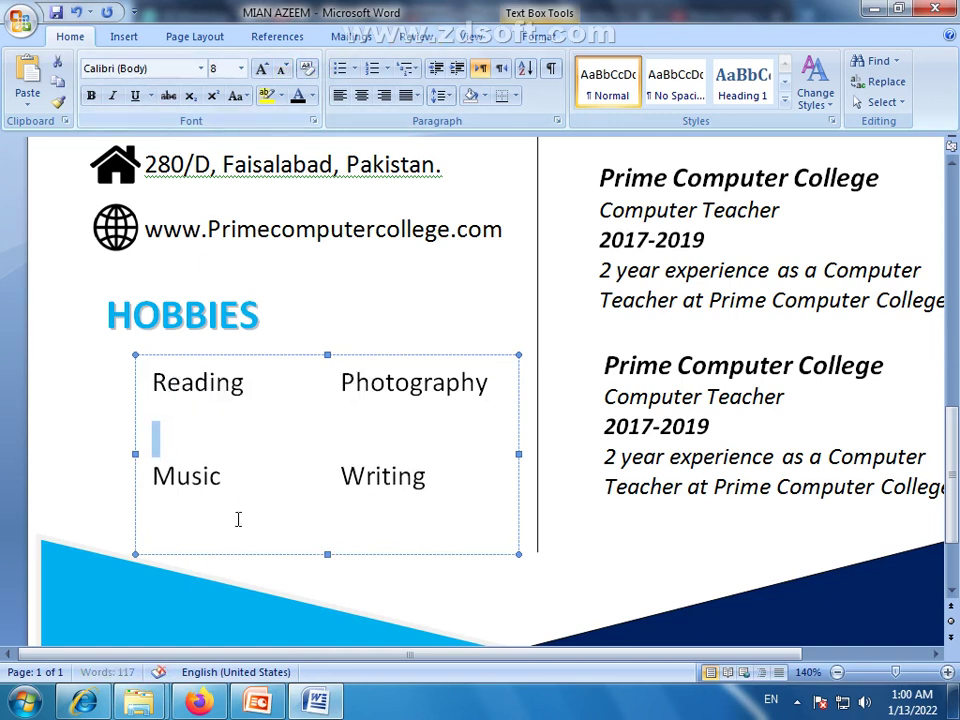
{"action": "left_click", "coordinate": [461, 567]}
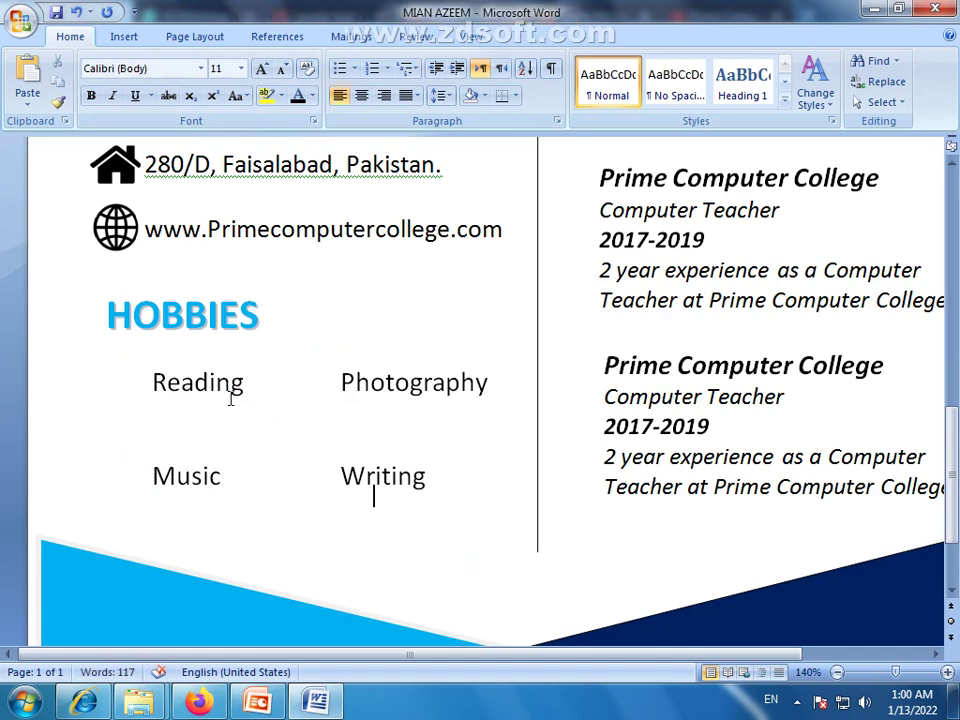
Change the Google Images search to 'book icon png' and browse the results
{"action": "left_click", "coordinate": [199, 702]}
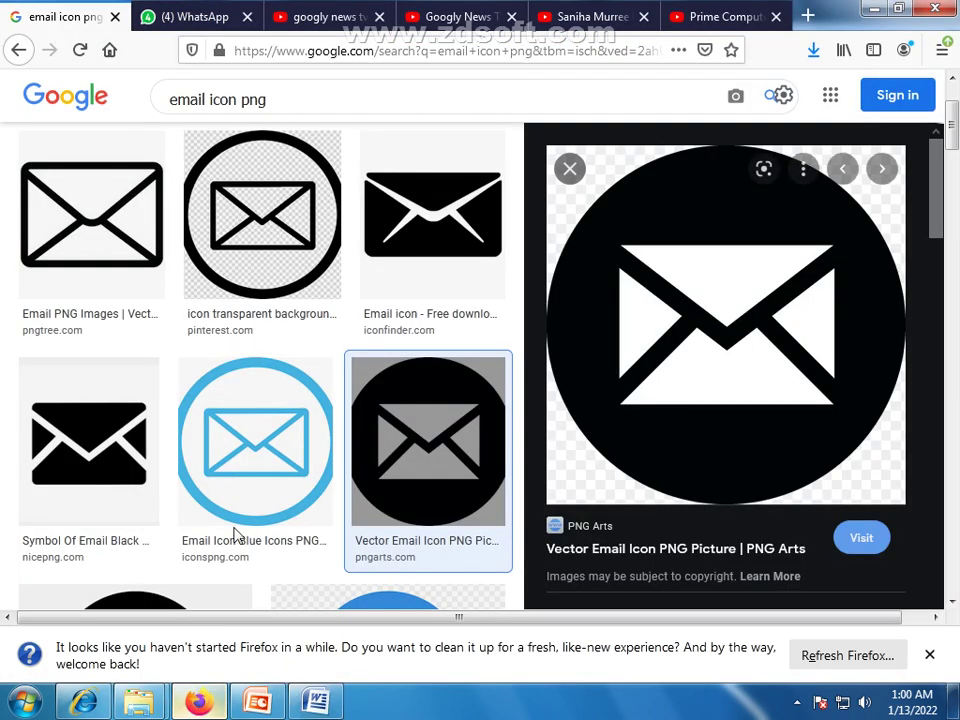
{"action": "double_click", "coordinate": [155, 97]}
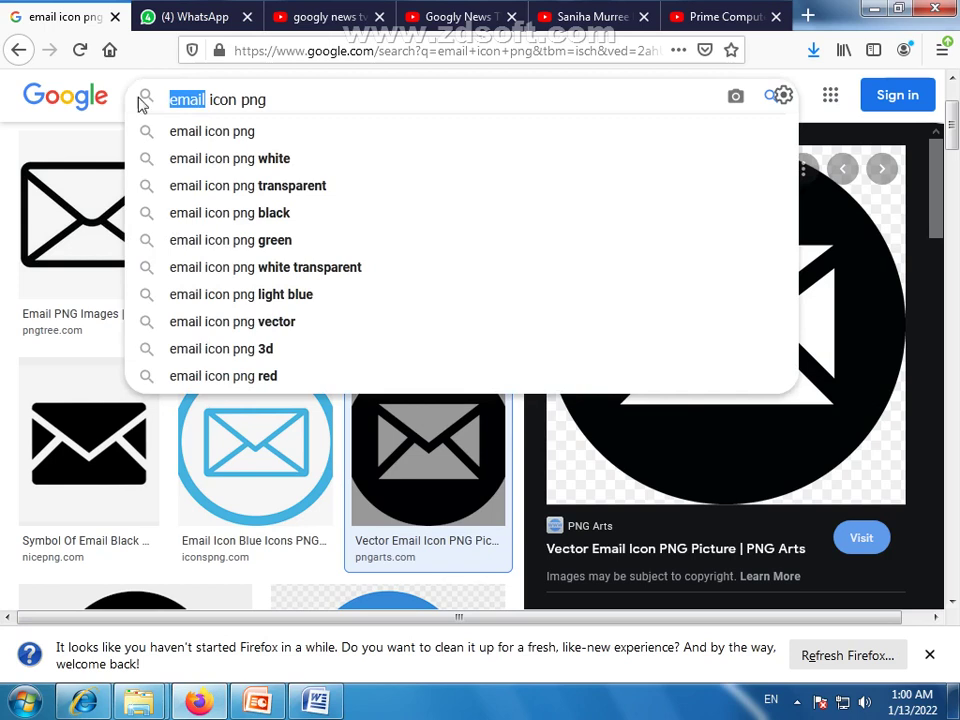
{"action": "type", "text": "rea"}
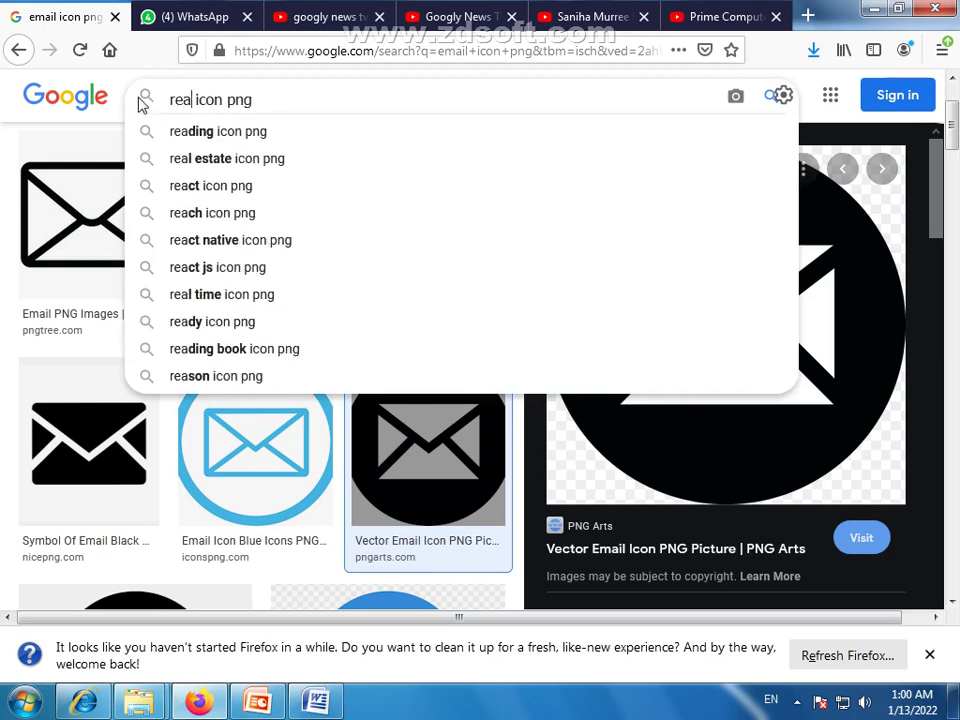
{"action": "key", "text": "BackSpace"}
{"action": "key", "text": "BackSpace"}
{"action": "key", "text": "BackSpace"}
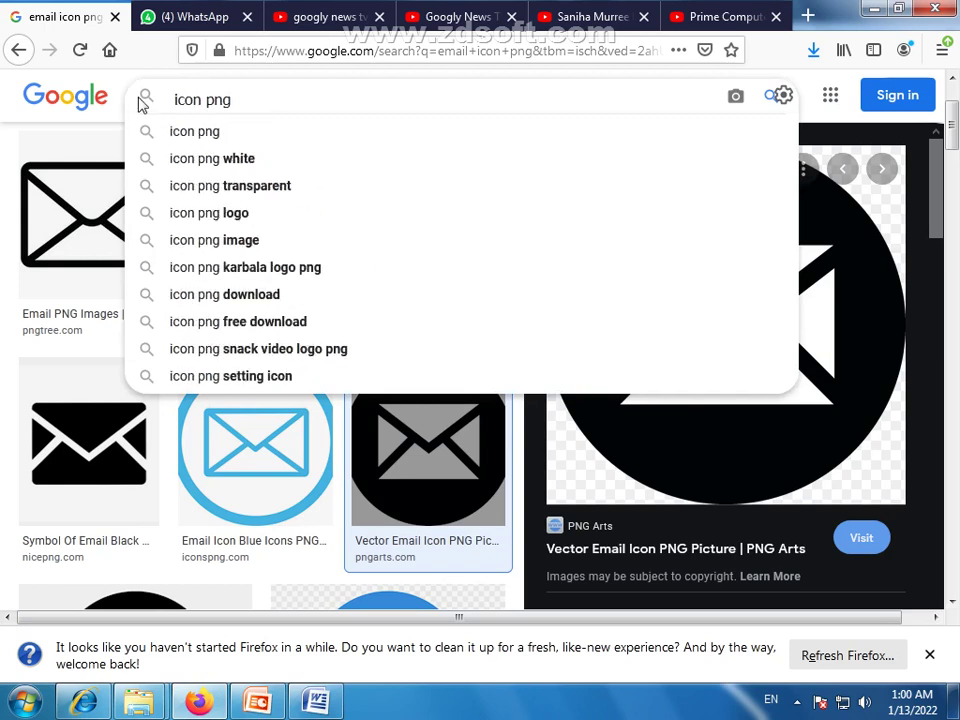
{"action": "type", "text": "book"}
{"action": "key", "text": "Return"}
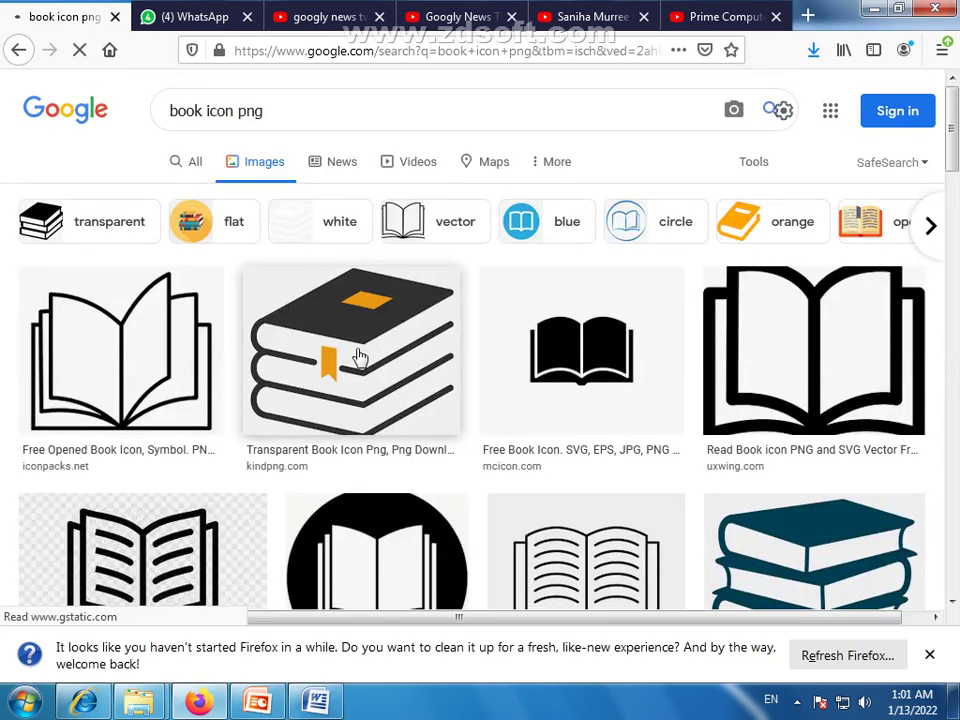
{"action": "scroll", "coordinate": [354, 365], "scroll_direction": "down", "scroll_amount": 2}
{"action": "scroll", "coordinate": [352, 373], "scroll_direction": "down", "scroll_amount": 2}
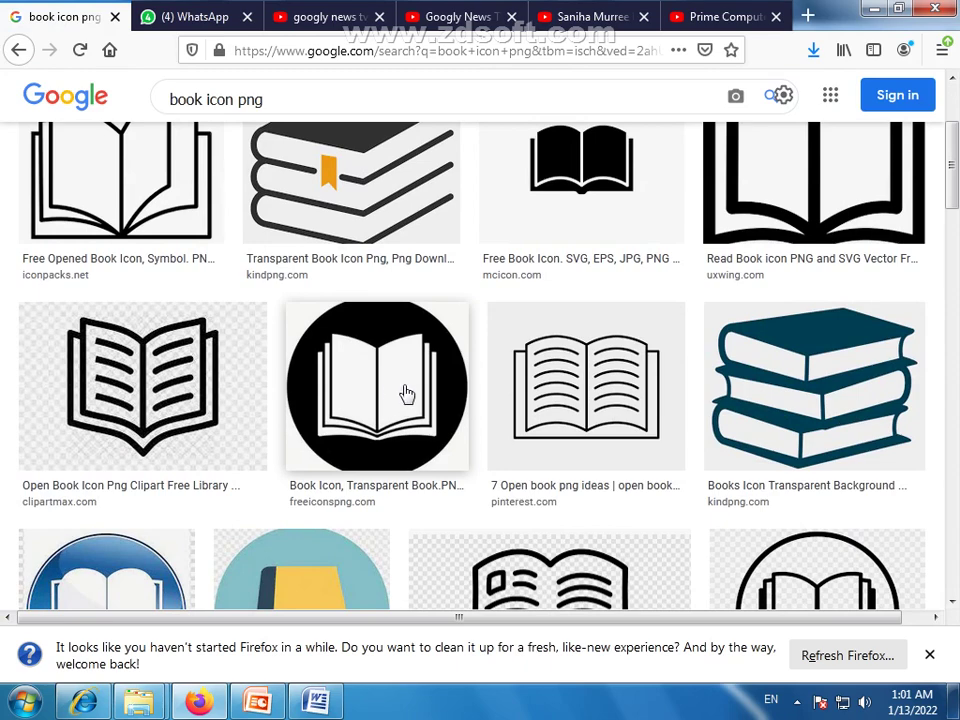
{"action": "scroll", "coordinate": [405, 392], "scroll_direction": "down", "scroll_amount": 6}
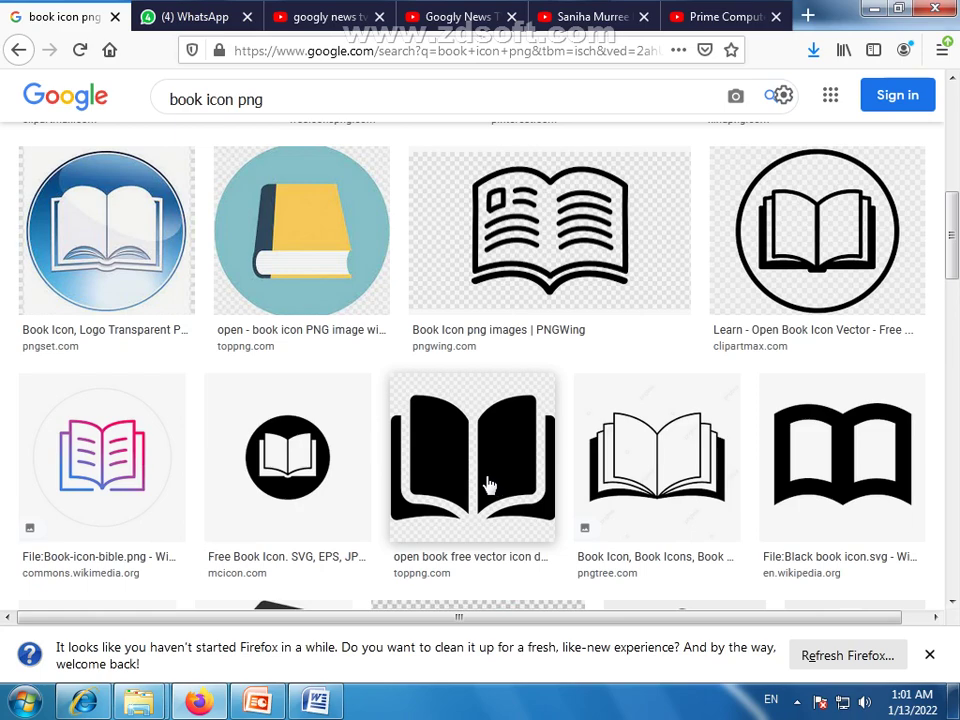
Save the black open-book icon image to the Desktop
{"action": "left_click", "coordinate": [489, 485]}
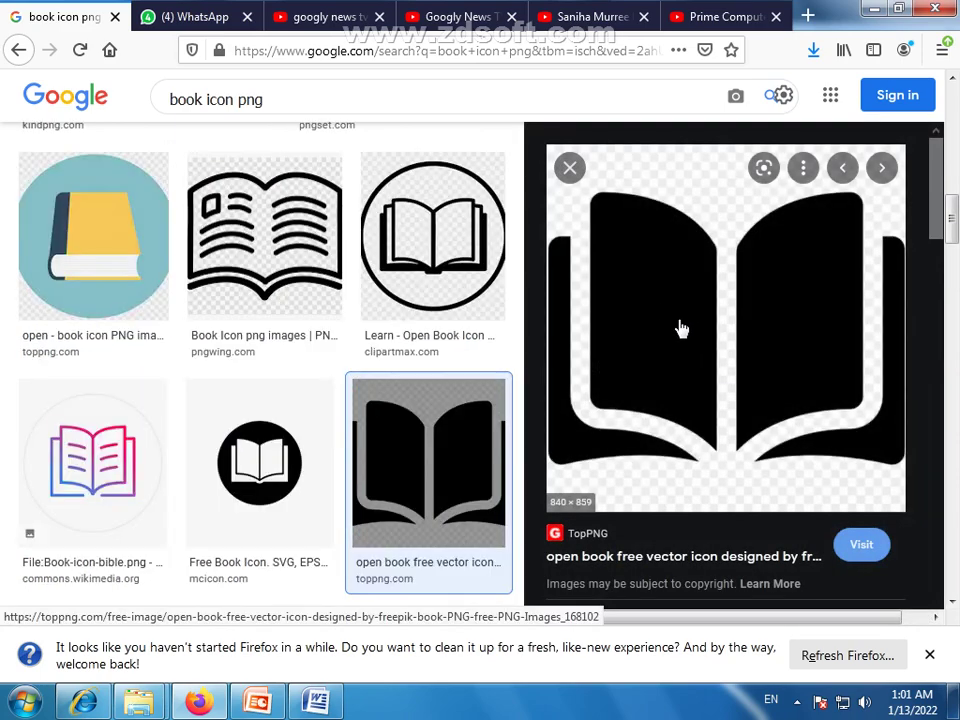
{"action": "right_click", "coordinate": [656, 291]}
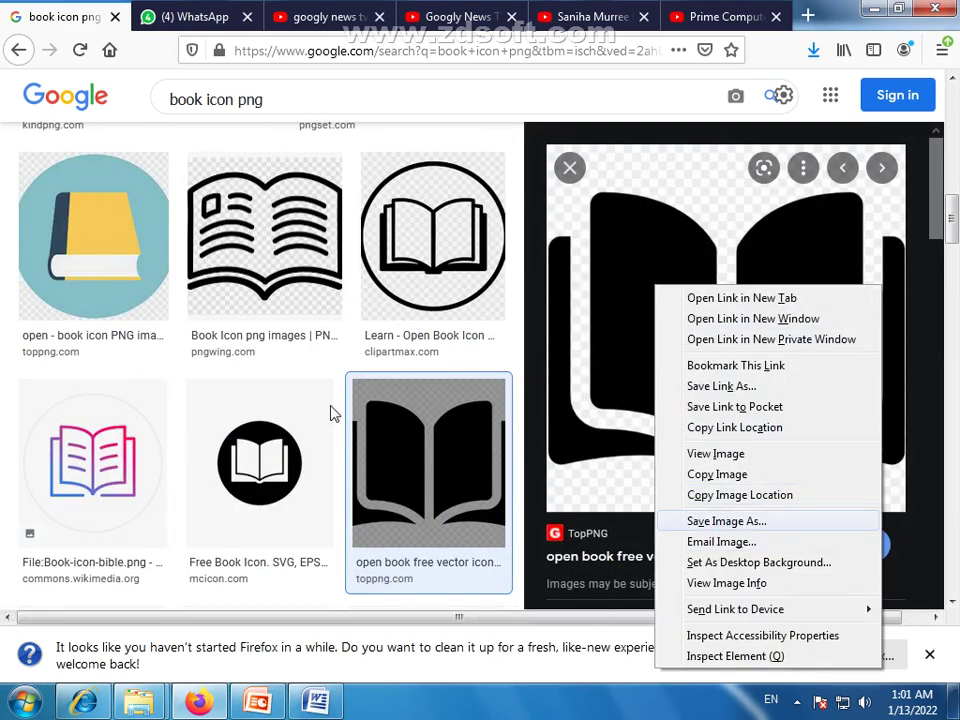
{"action": "key", "text": "Return"}
{"action": "left_click", "coordinate": [75, 128]}
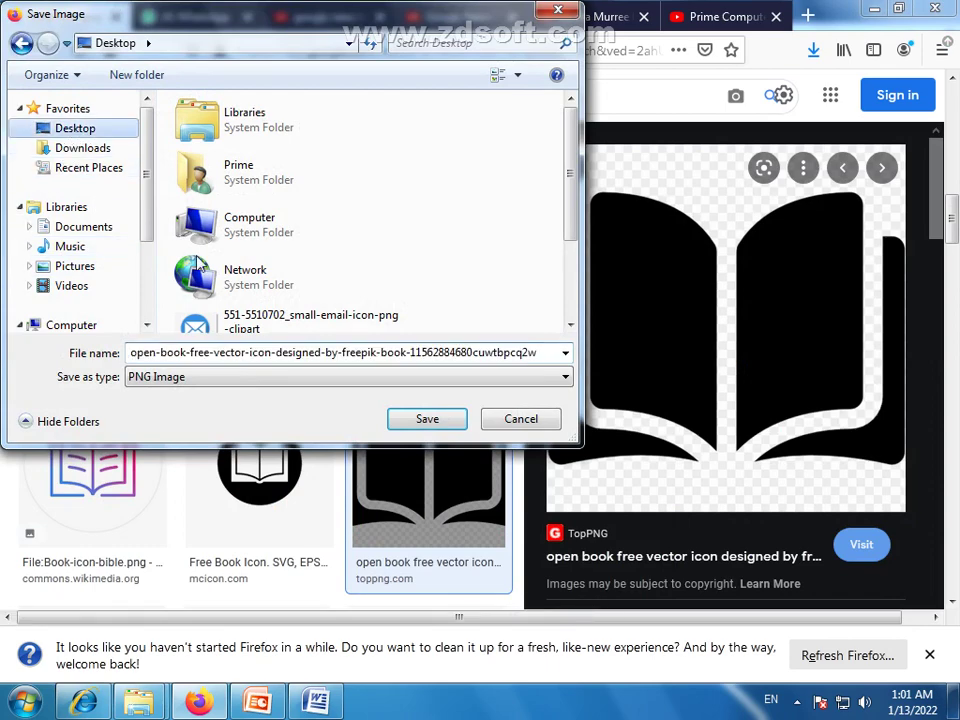
{"action": "left_click", "coordinate": [408, 419]}
{"action": "left_click", "coordinate": [316, 700]}
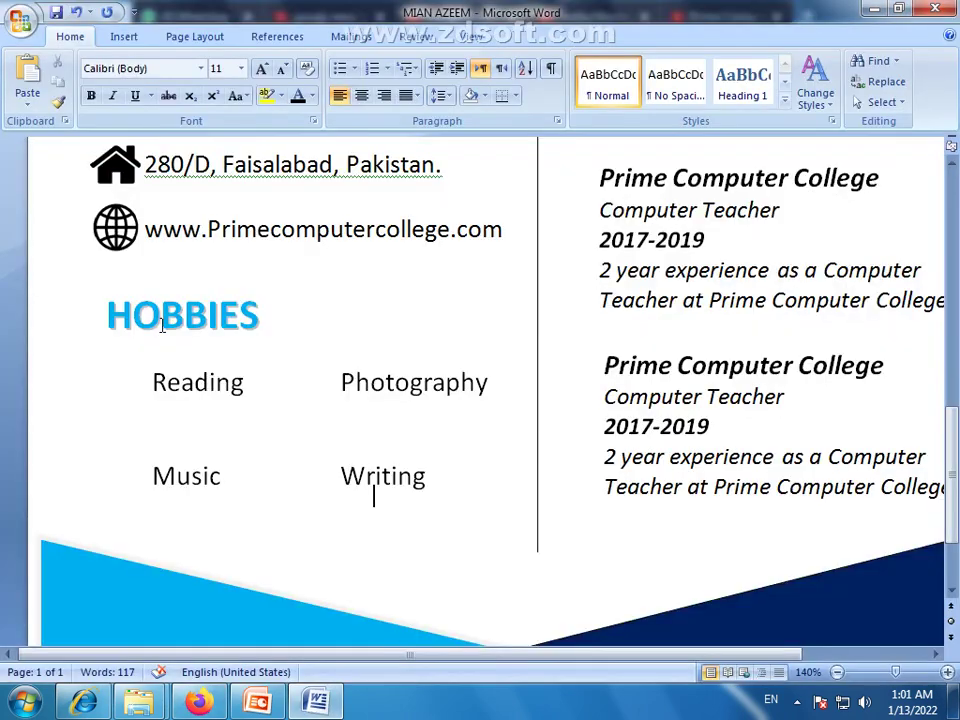
Copy the globe icon beside Reading and fill it with the saved open-book image
{"action": "left_click", "coordinate": [116, 238]}
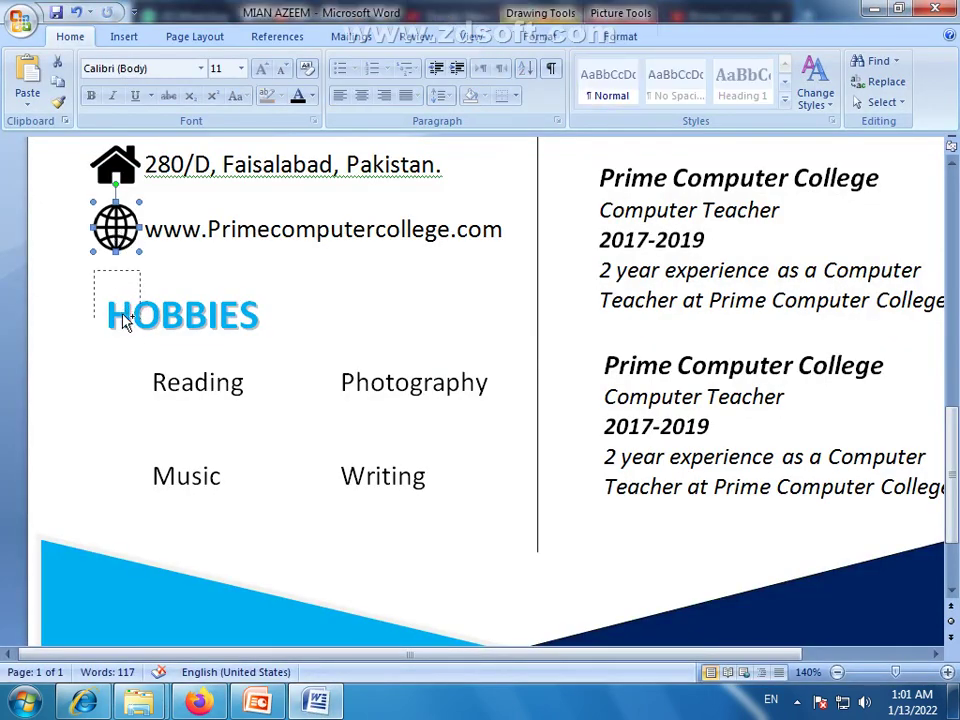
{"action": "mouse_move", "coordinate": [127, 388]}
{"action": "left_mouse_down"}
{"action": "mouse_move", "coordinate": [130, 398]}
{"action": "mouse_move", "coordinate": [122, 382]}
{"action": "left_mouse_up"}
{"action": "left_click", "coordinate": [620, 36]}
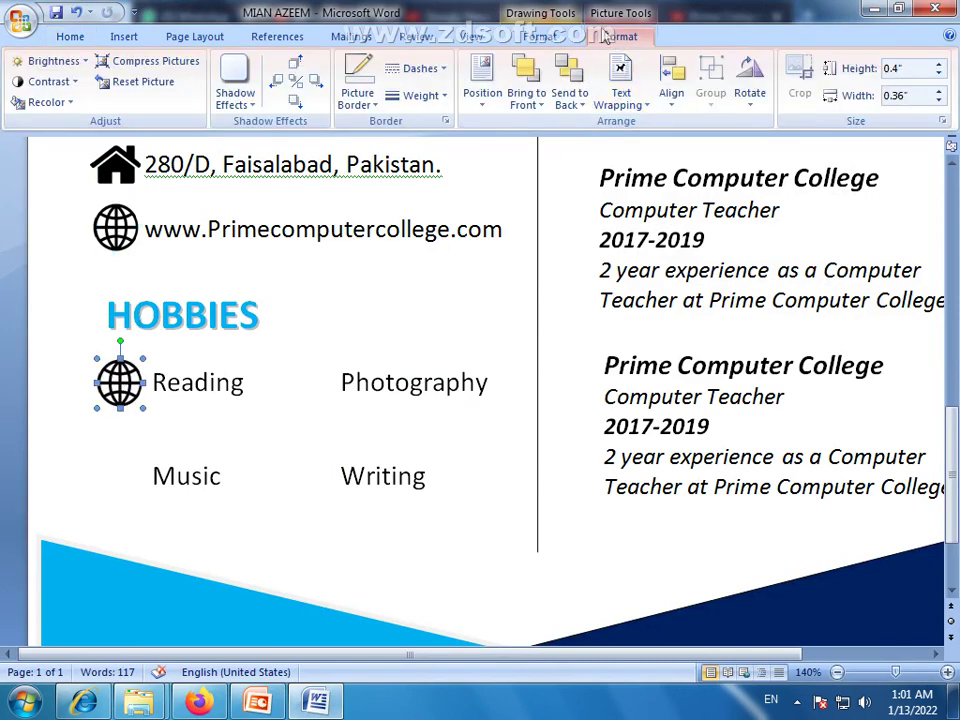
{"action": "left_click", "coordinate": [538, 36]}
{"action": "left_click", "coordinate": [381, 64]}
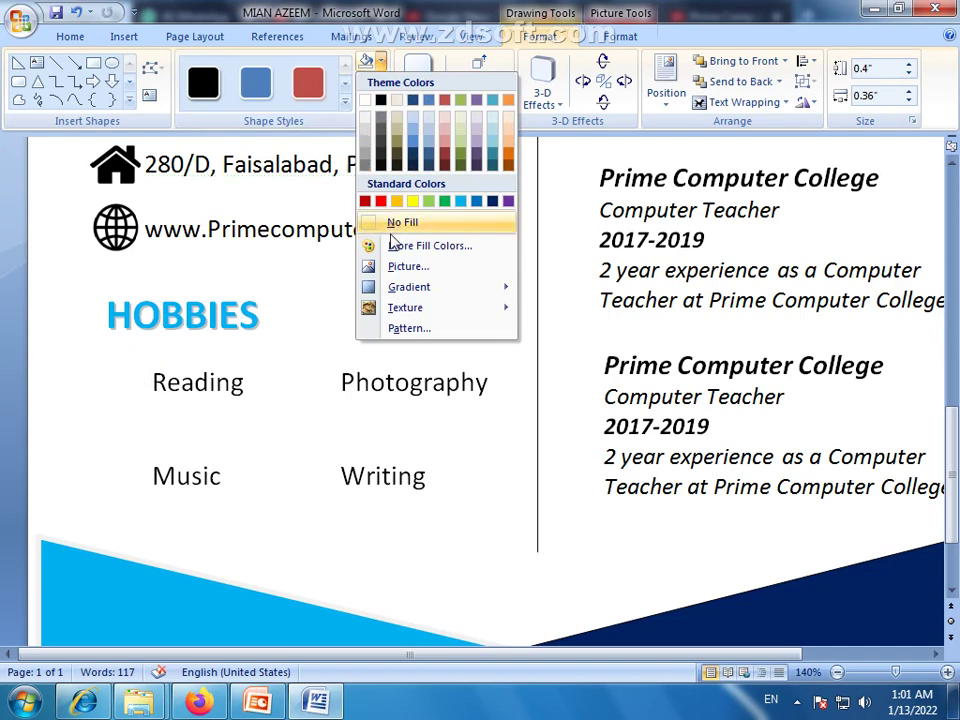
{"action": "left_click", "coordinate": [392, 267]}
{"action": "left_click", "coordinate": [237, 280]}
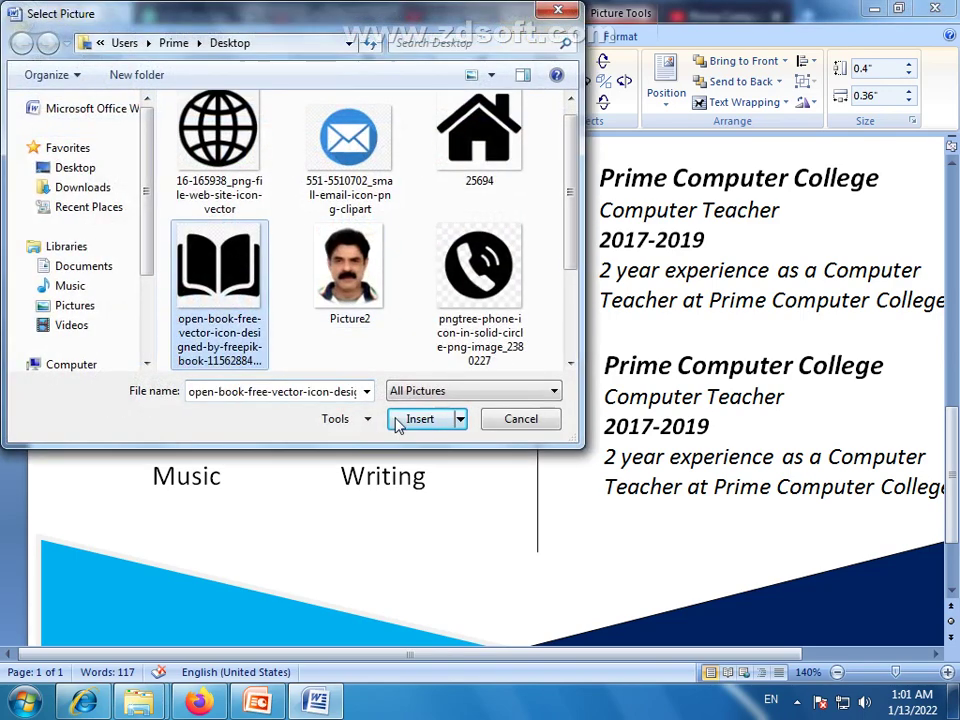
{"action": "left_click", "coordinate": [420, 418]}
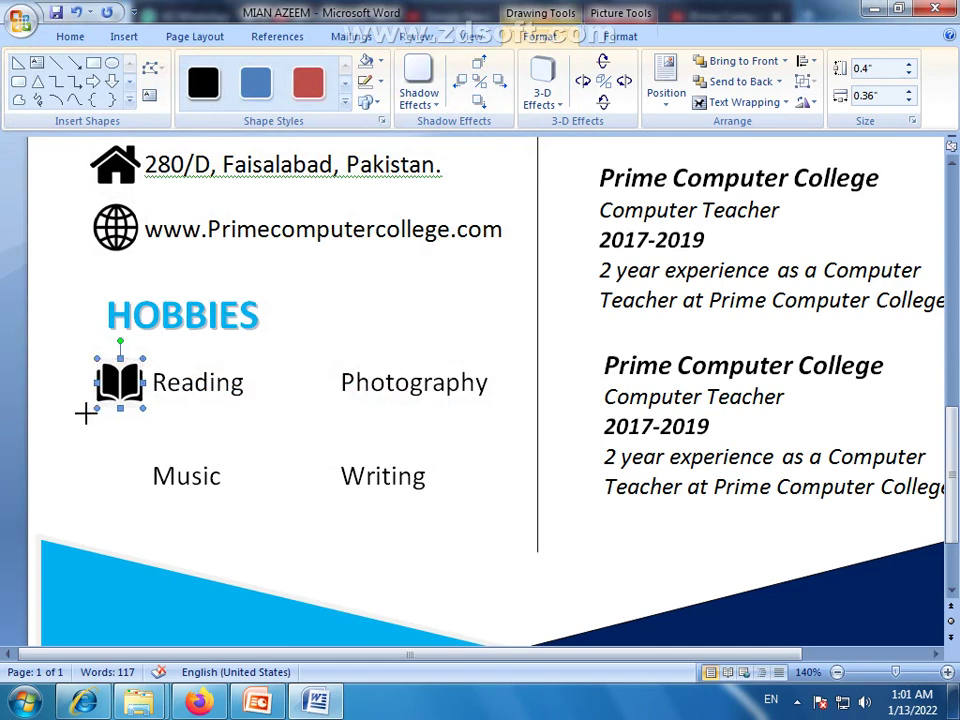
Enlarge the book icon slightly and place a copy of it beside Music
{"action": "left_click_drag", "start_coordinate": [86, 413], "coordinate": [80, 420]}
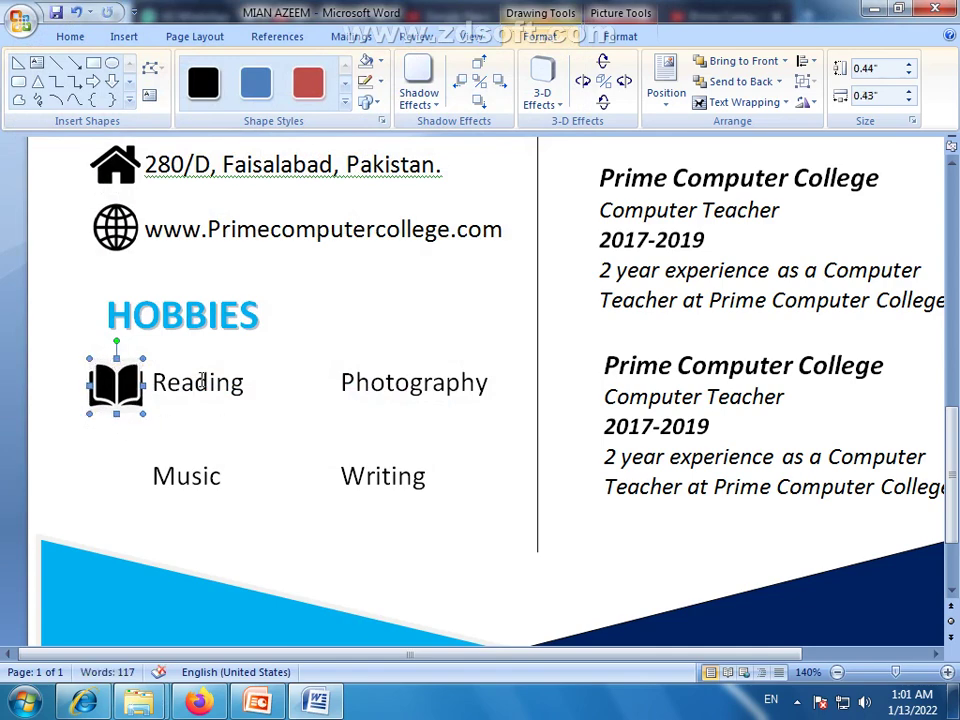
{"action": "left_click", "coordinate": [200, 381]}
{"action": "left_click", "coordinate": [81, 493]}
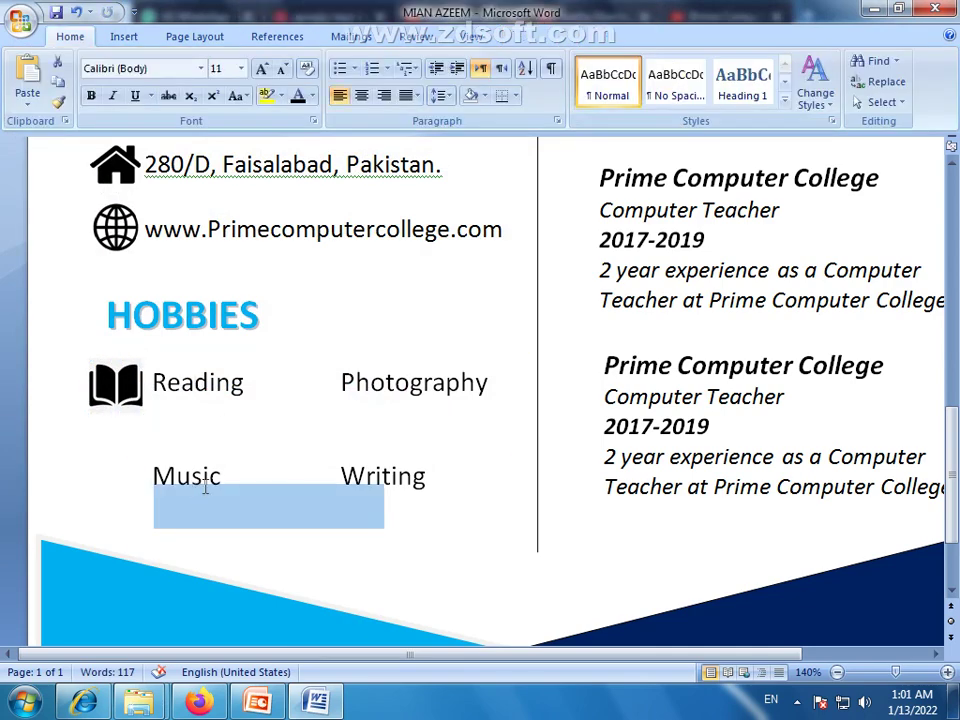
{"action": "left_click", "coordinate": [311, 425]}
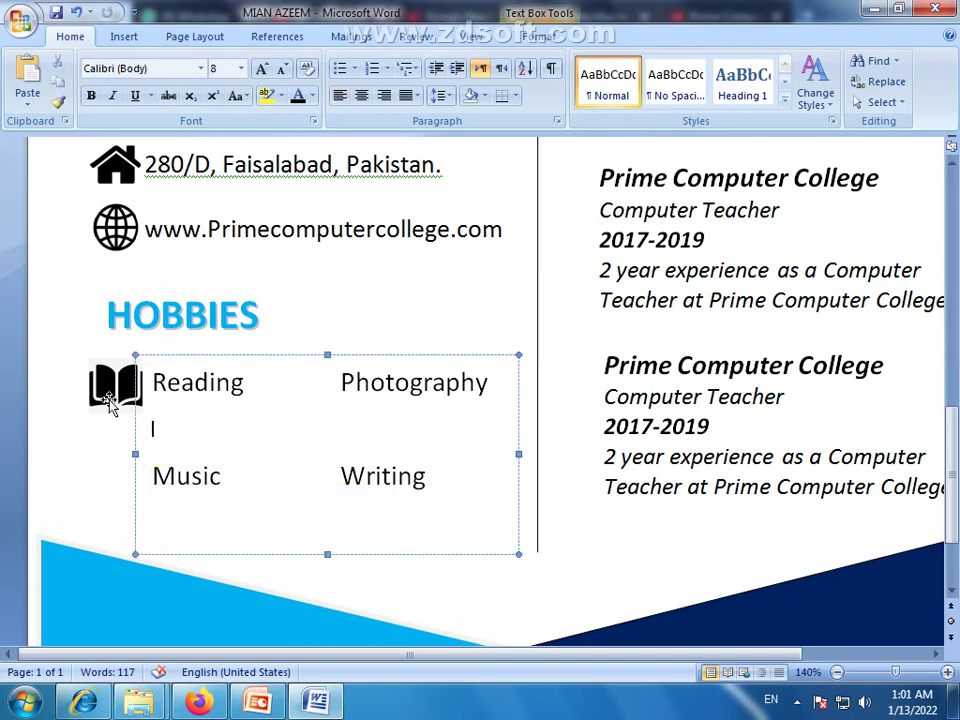
{"action": "left_click_drag", "start_coordinate": [110, 400], "coordinate": [124, 480]}
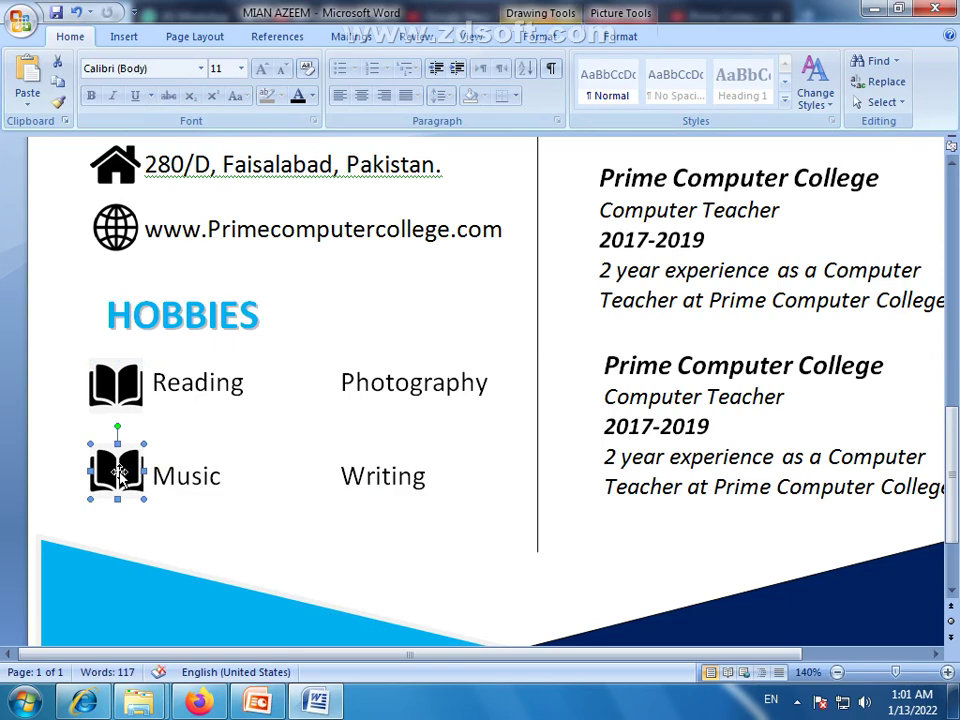
Change the image search to 'Music icon png' and browse the results
{"action": "left_click", "coordinate": [290, 147]}
{"action": "left_click", "coordinate": [199, 702]}
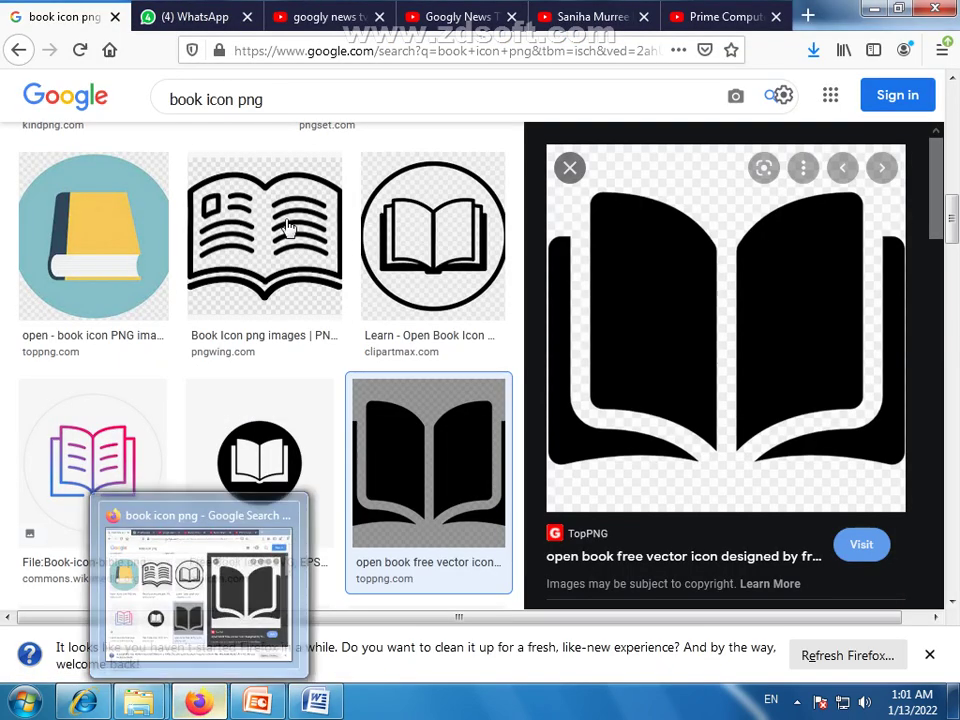
{"action": "double_click", "coordinate": [185, 99]}
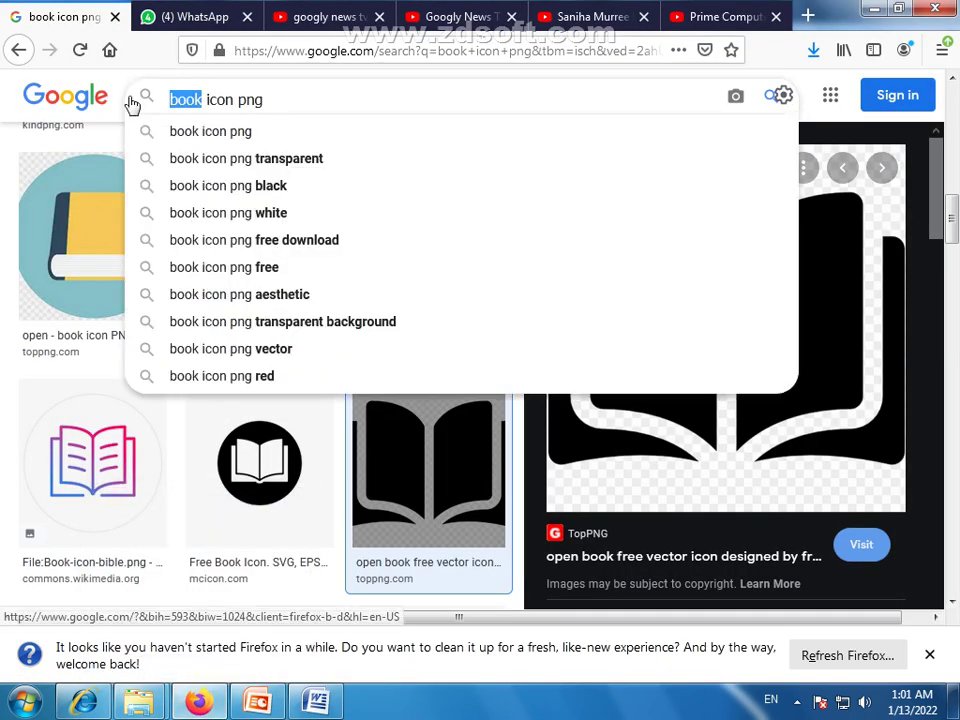
{"action": "type", "text": "Music"}
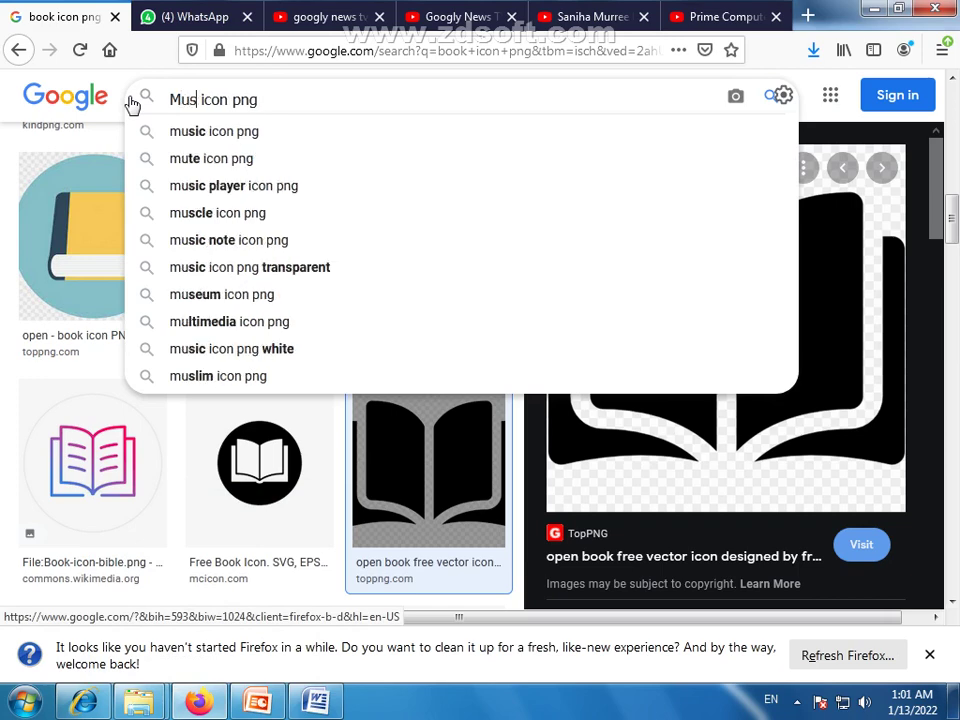
{"action": "key", "text": "Return"}
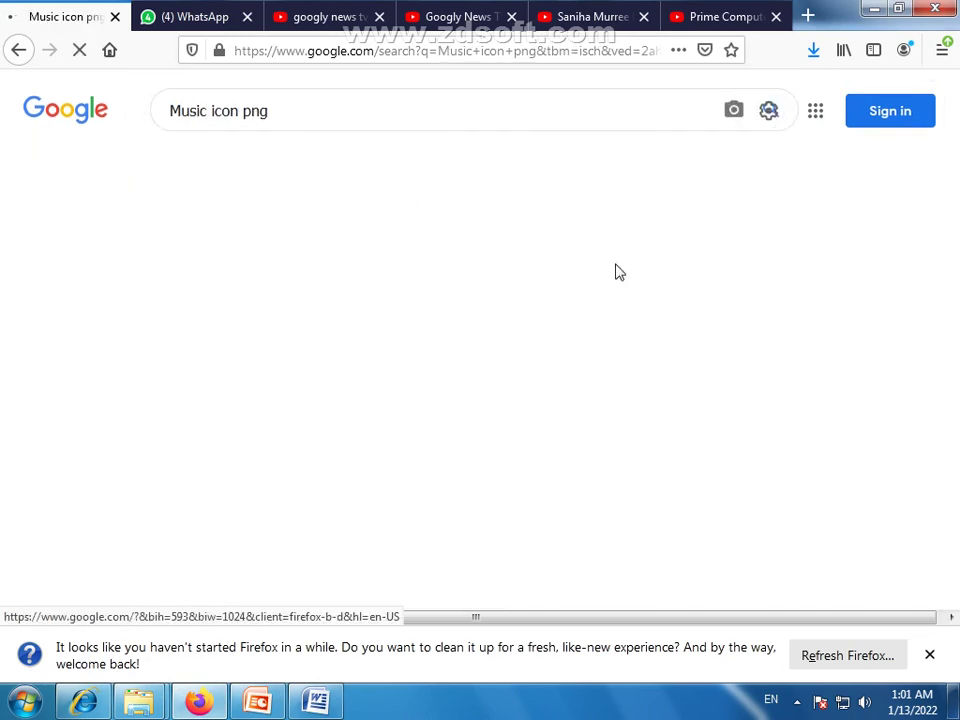
{"action": "scroll", "coordinate": [407, 315], "scroll_direction": "down", "scroll_amount": 2}
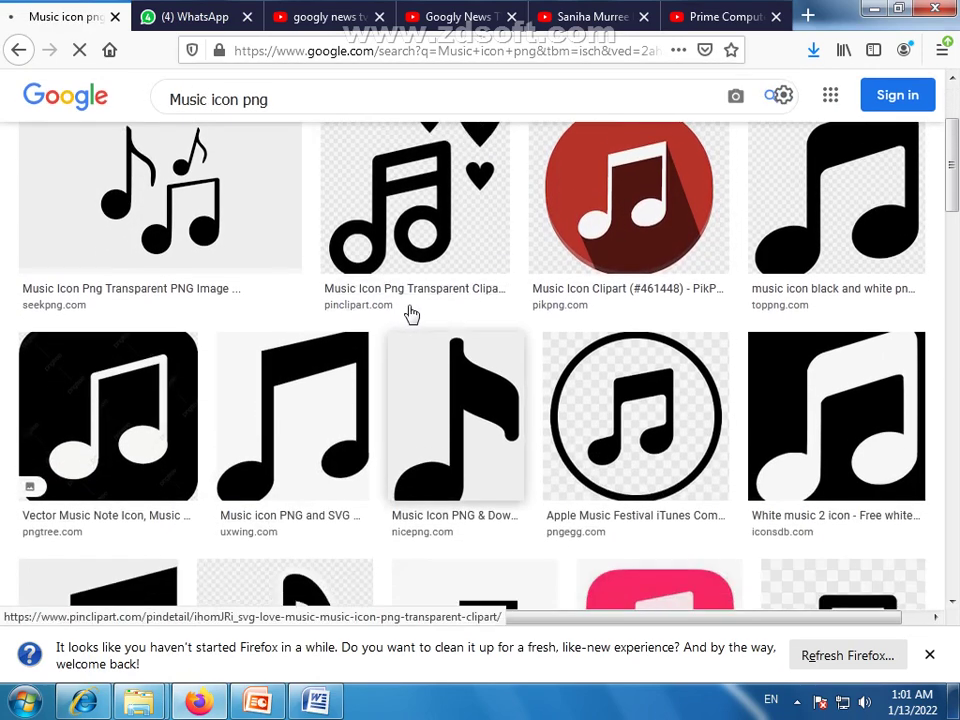
{"action": "scroll", "coordinate": [387, 303], "scroll_direction": "down", "scroll_amount": 1}
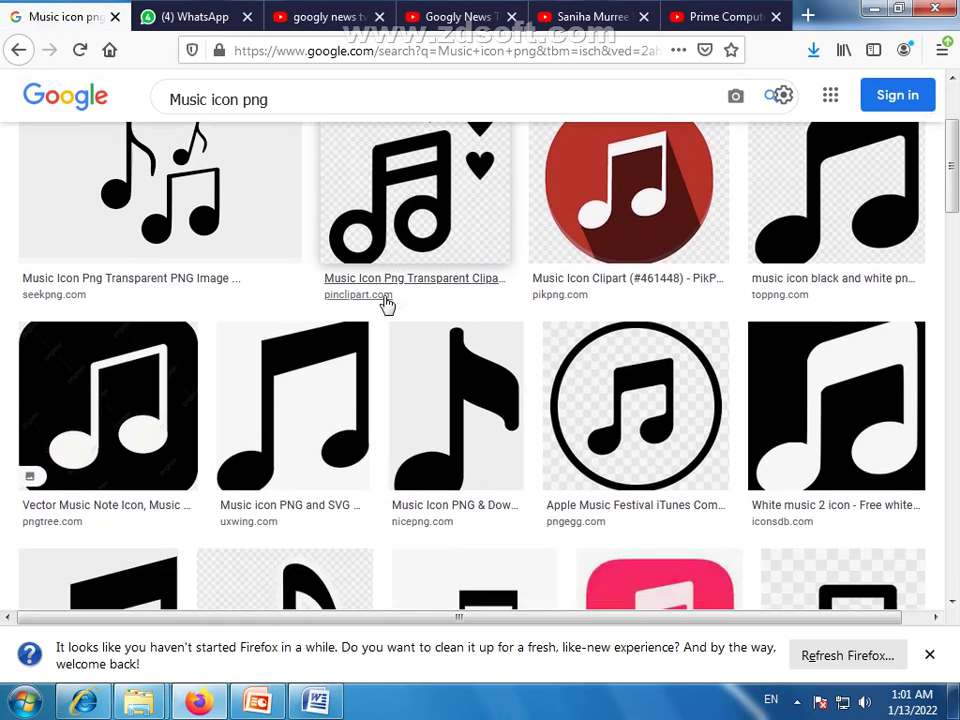
Save the black Vector Music Note Icon image to the computer
{"action": "left_click", "coordinate": [118, 360]}
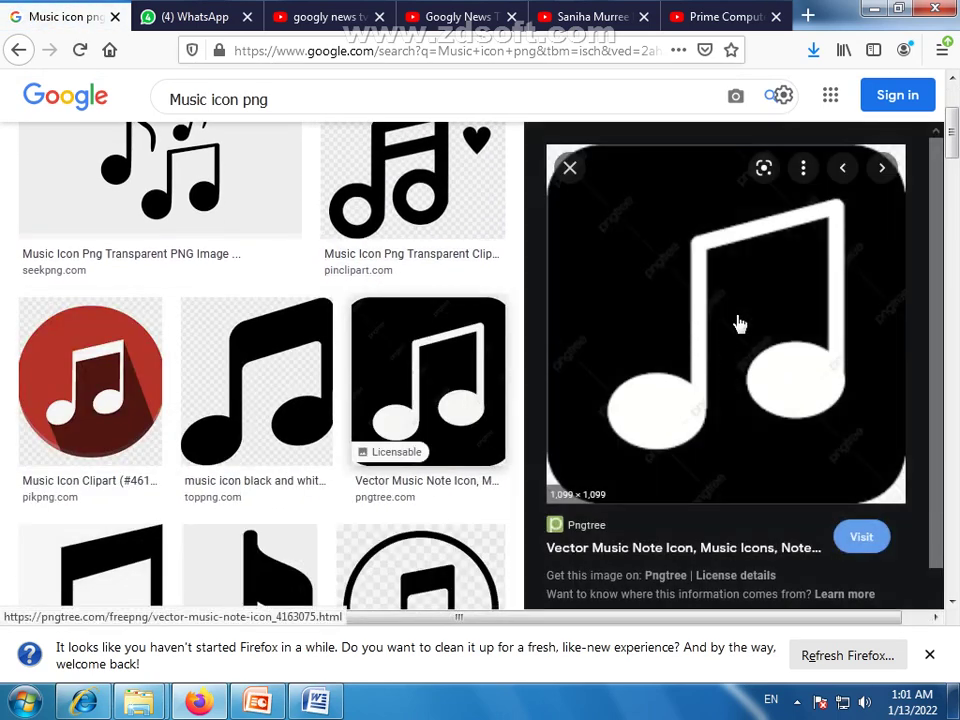
{"action": "right_click", "coordinate": [627, 257]}
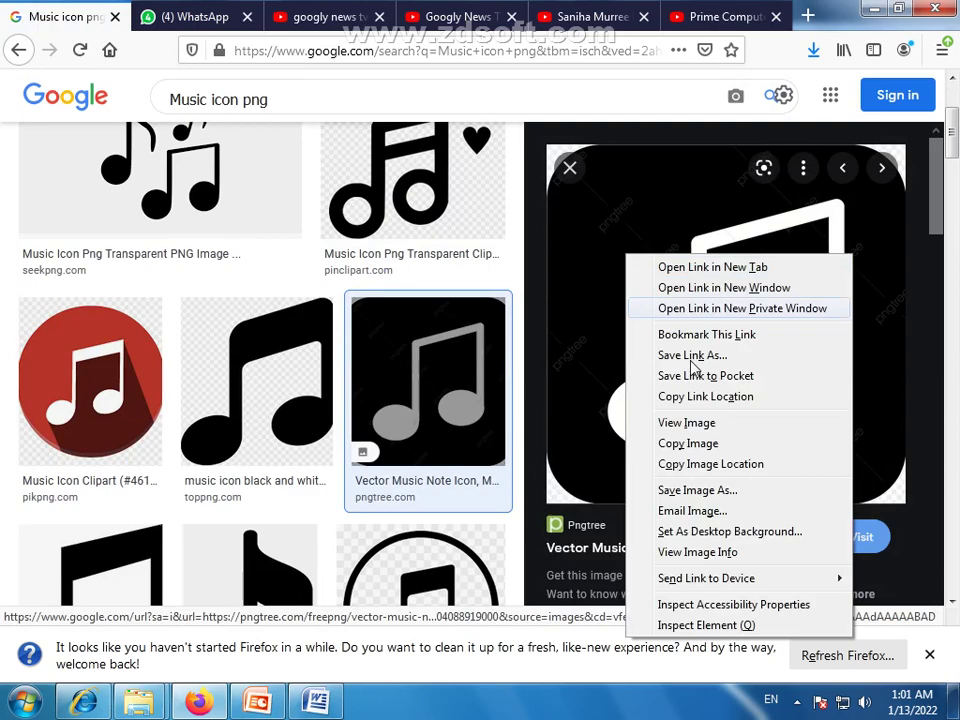
{"action": "left_click", "coordinate": [697, 490]}
{"action": "left_click", "coordinate": [432, 424]}
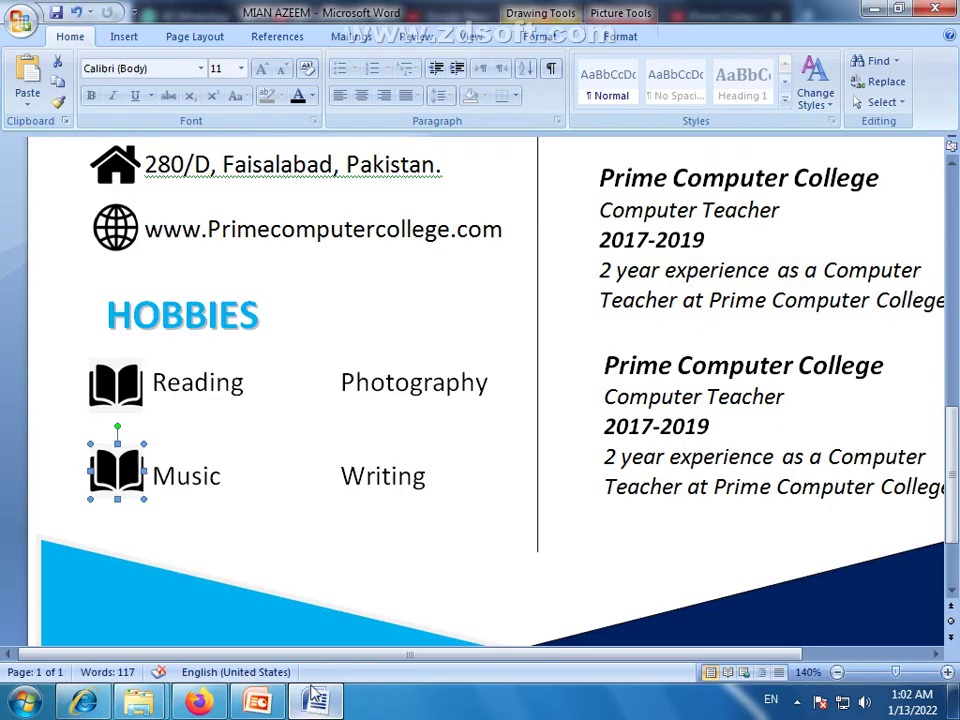
Fill the icon beside Music with the saved music-note image
{"action": "left_click", "coordinate": [316, 701]}
{"action": "double_click", "coordinate": [118, 484]}
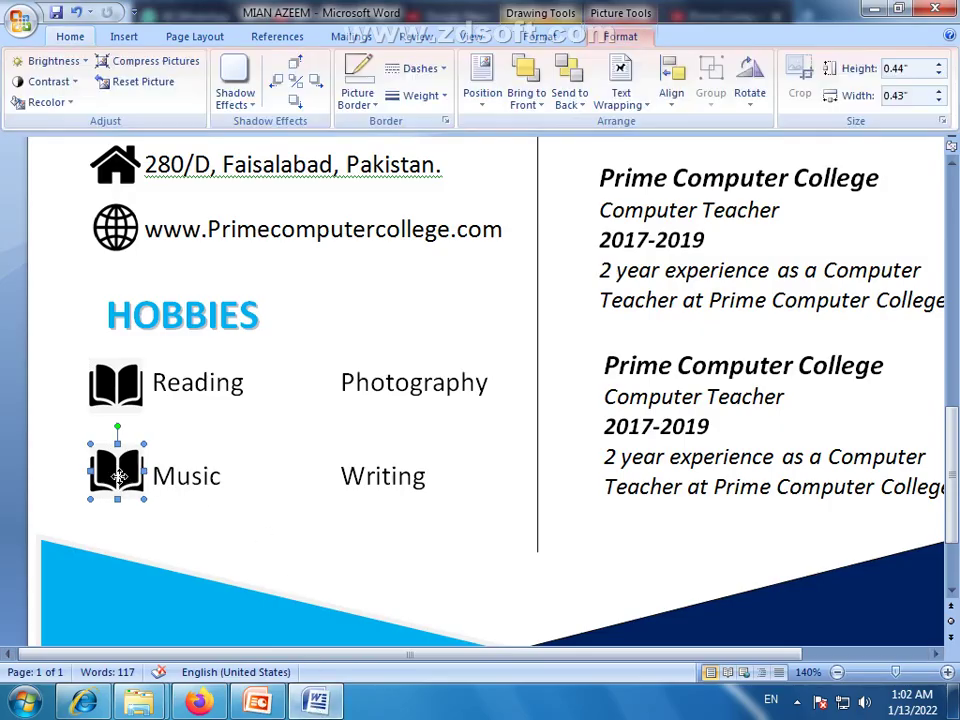
{"action": "left_click", "coordinate": [535, 37]}
{"action": "left_click", "coordinate": [380, 61]}
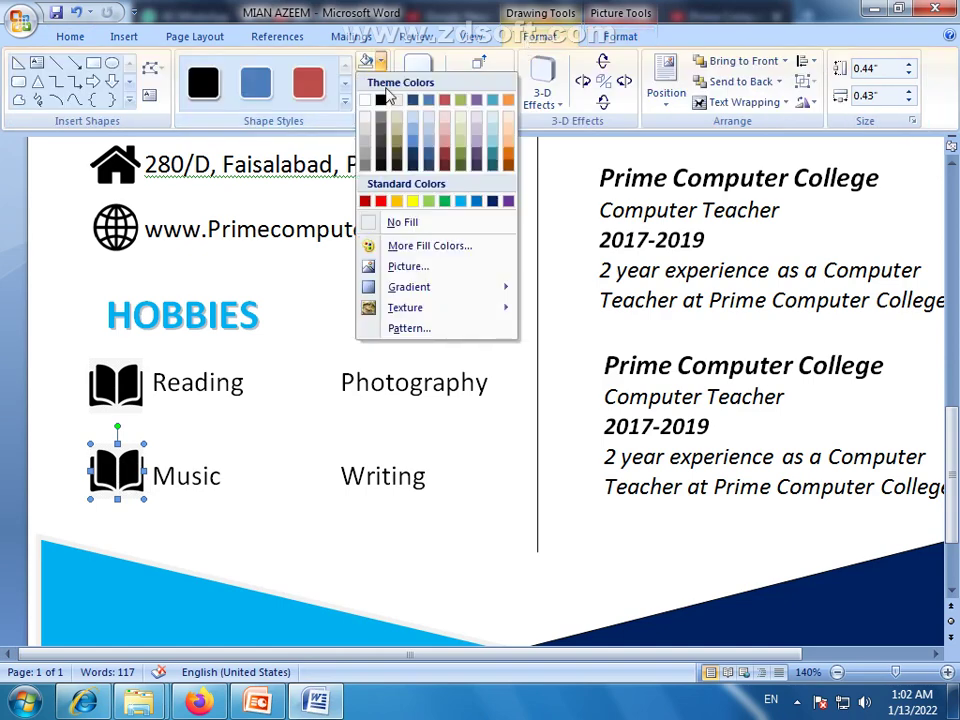
{"action": "left_click", "coordinate": [398, 266]}
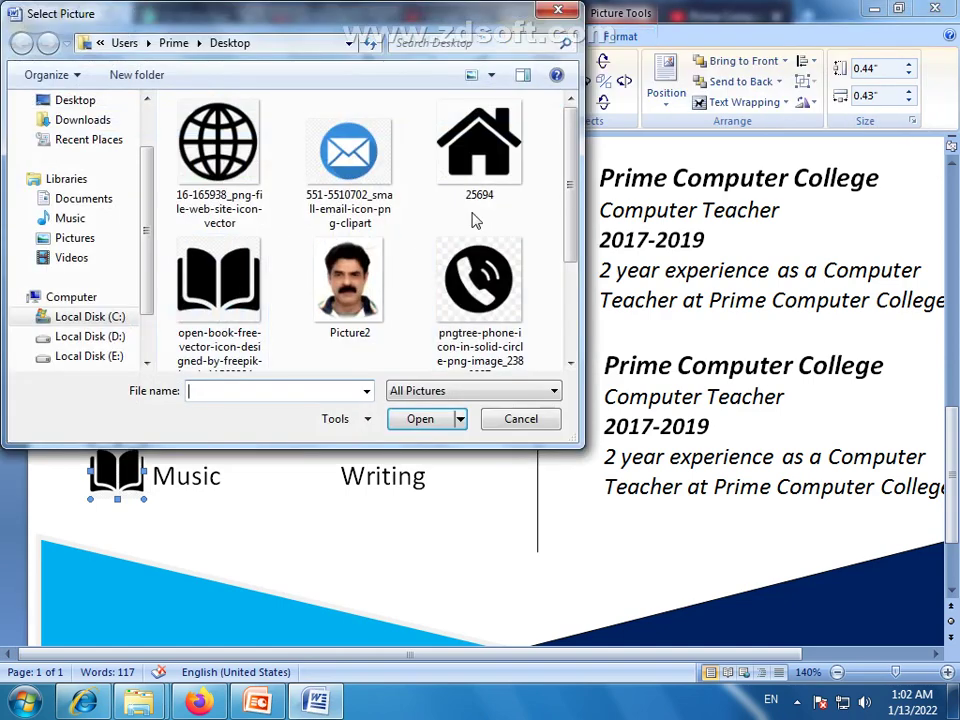
{"action": "left_click_drag", "start_coordinate": [565, 192], "coordinate": [568, 296]}
{"action": "left_click", "coordinate": [252, 277]}
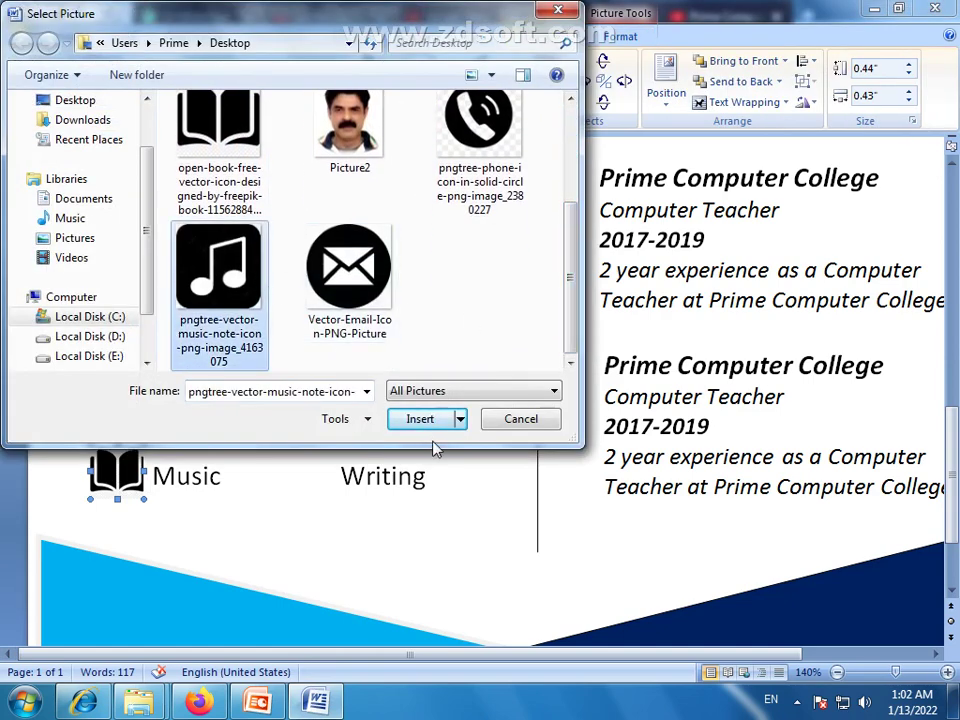
{"action": "left_click", "coordinate": [420, 418]}
Place a copy of the music-note icon beside Photography
{"action": "left_click", "coordinate": [226, 551]}
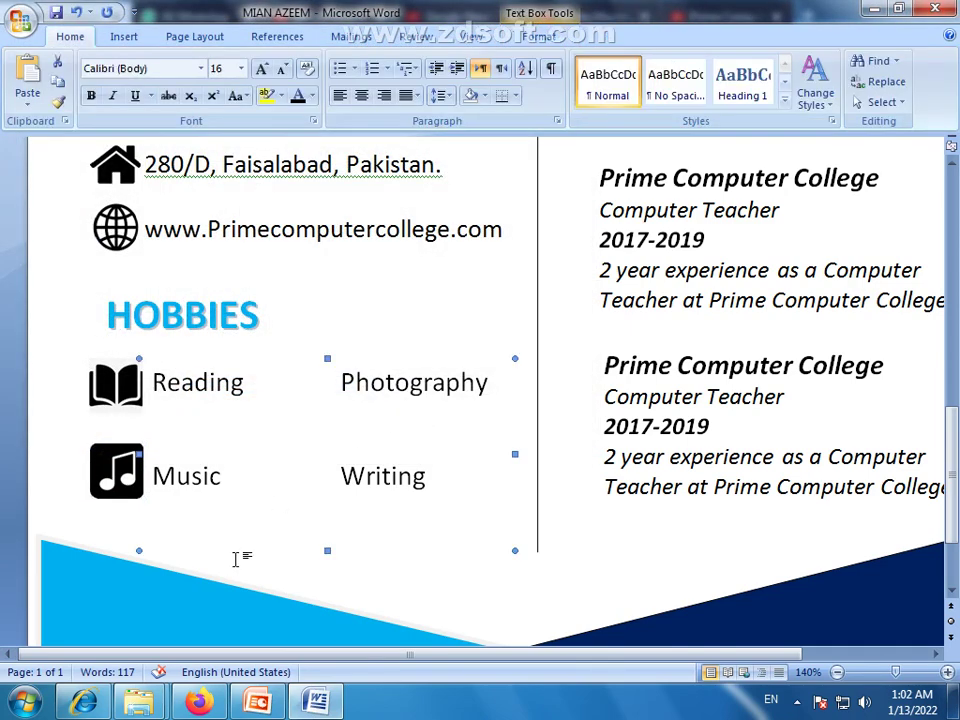
{"action": "left_click", "coordinate": [112, 485]}
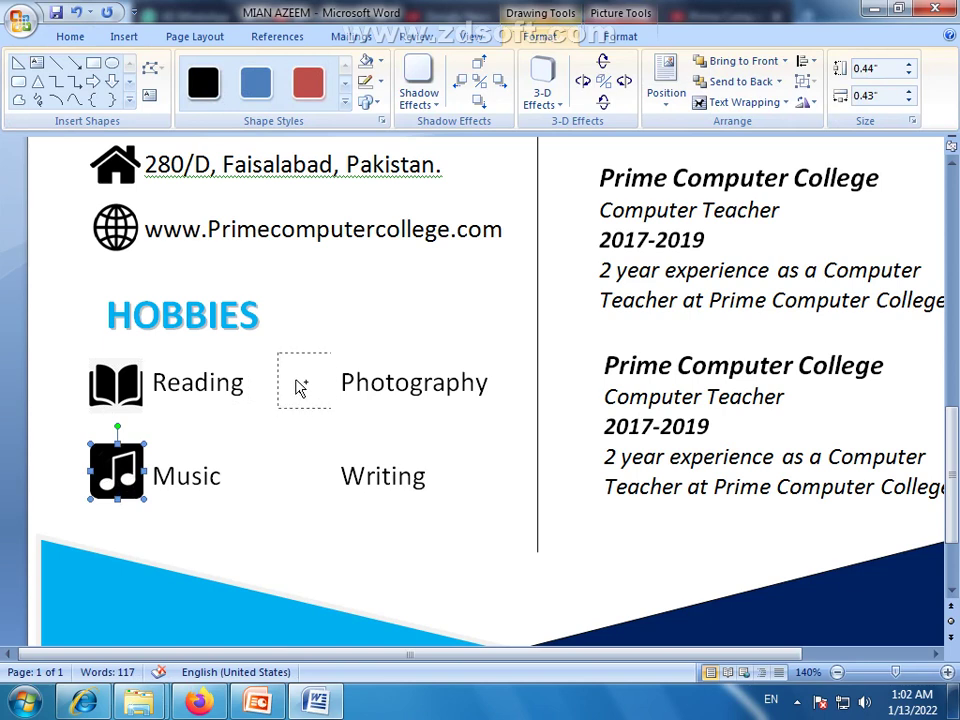
{"action": "left_click_drag", "start_coordinate": [300, 387], "coordinate": [300, 386]}
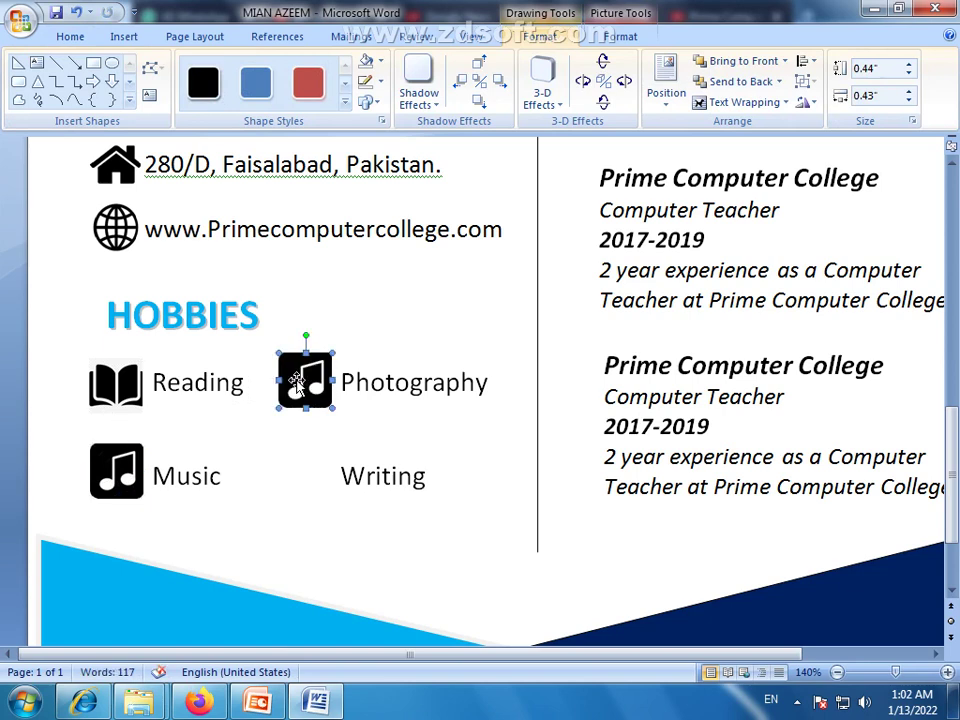
Change the image search to 'camera icon png' using the suggestion
{"action": "left_click", "coordinate": [199, 701]}
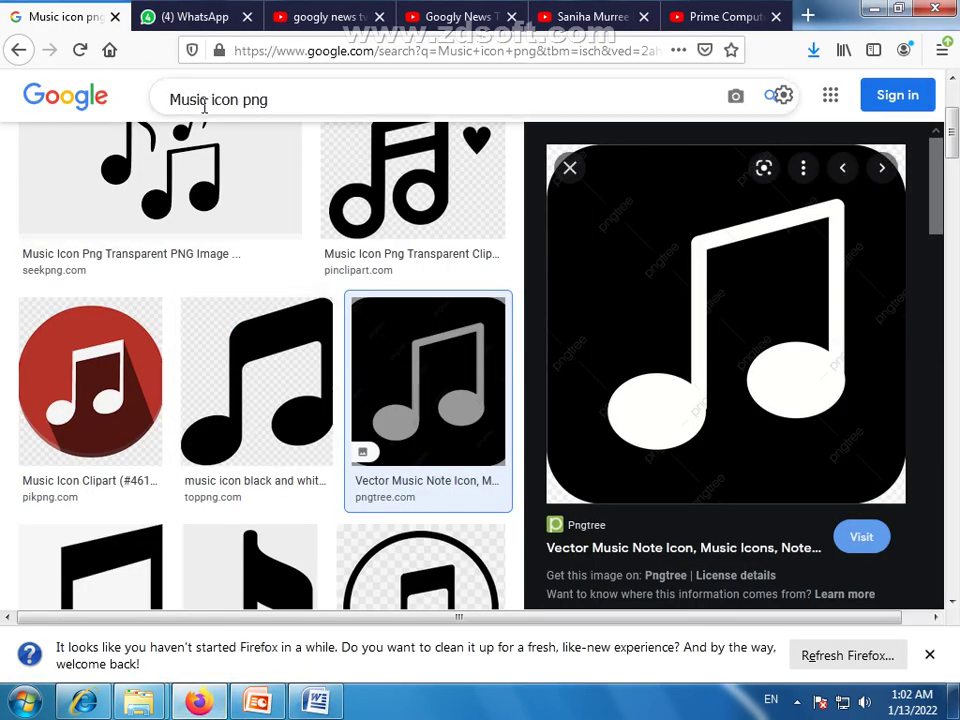
{"action": "left_click_drag", "start_coordinate": [209, 99], "coordinate": [156, 104]}
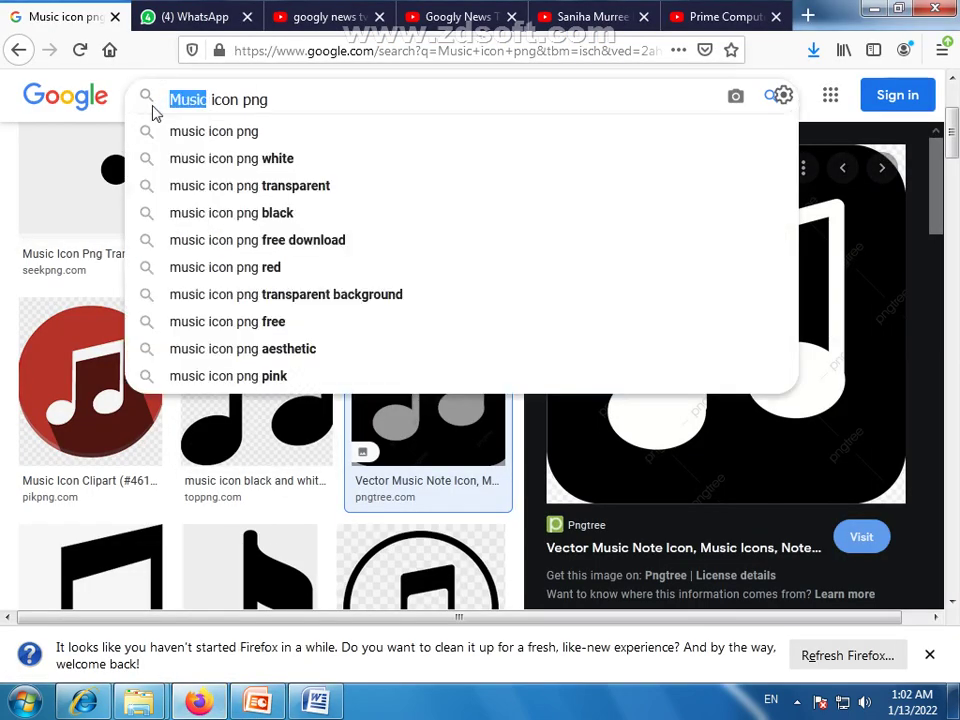
{"action": "type", "text": "cam"}
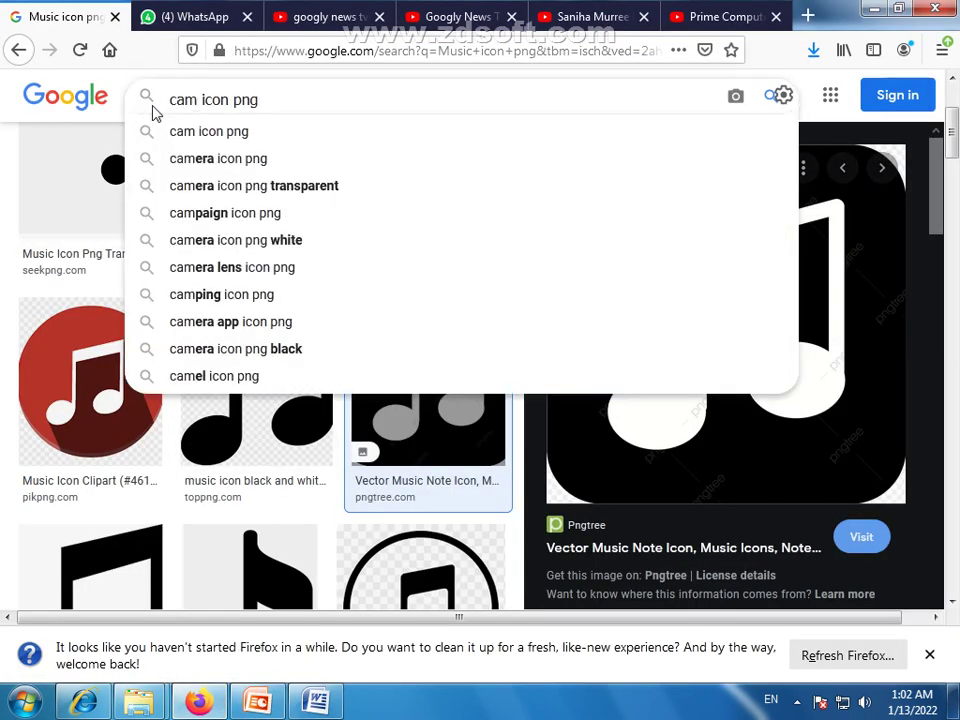
{"action": "key", "text": "Down"}
{"action": "key", "text": "Down"}
{"action": "key", "text": "Return"}
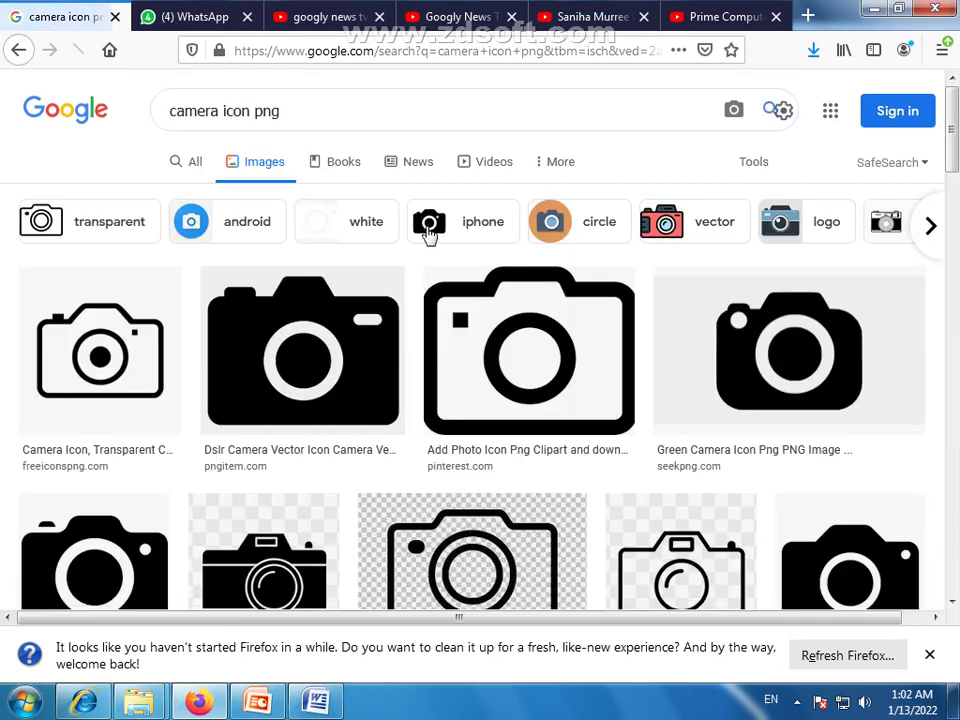
{"action": "scroll", "coordinate": [429, 236], "scroll_direction": "down", "scroll_amount": 2}
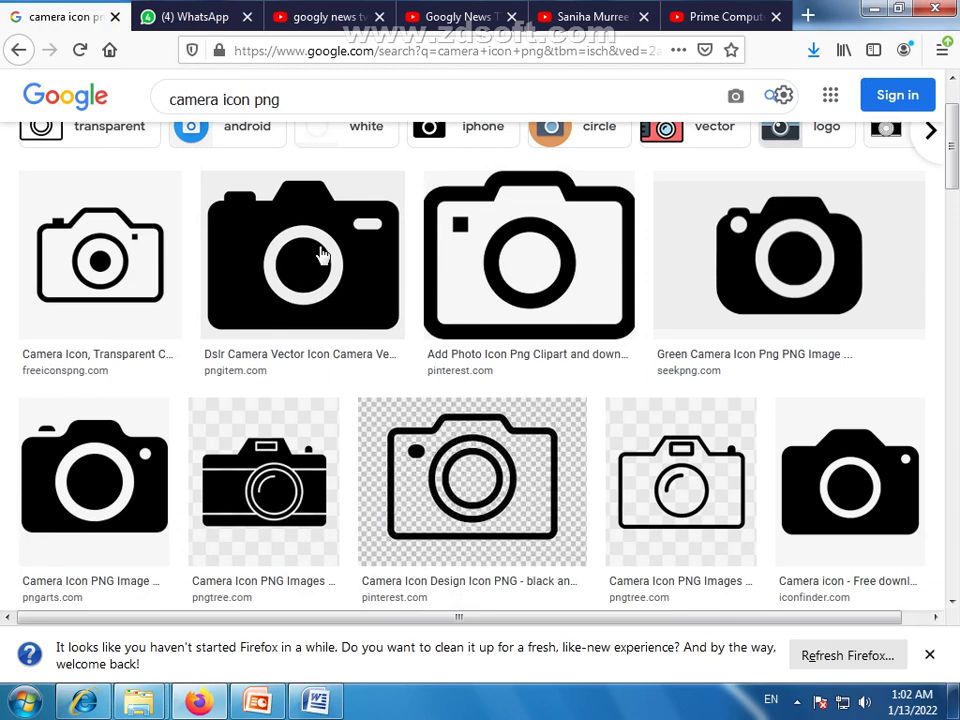
Save the black DSLR camera icon image to the computer
{"action": "left_click", "coordinate": [320, 255]}
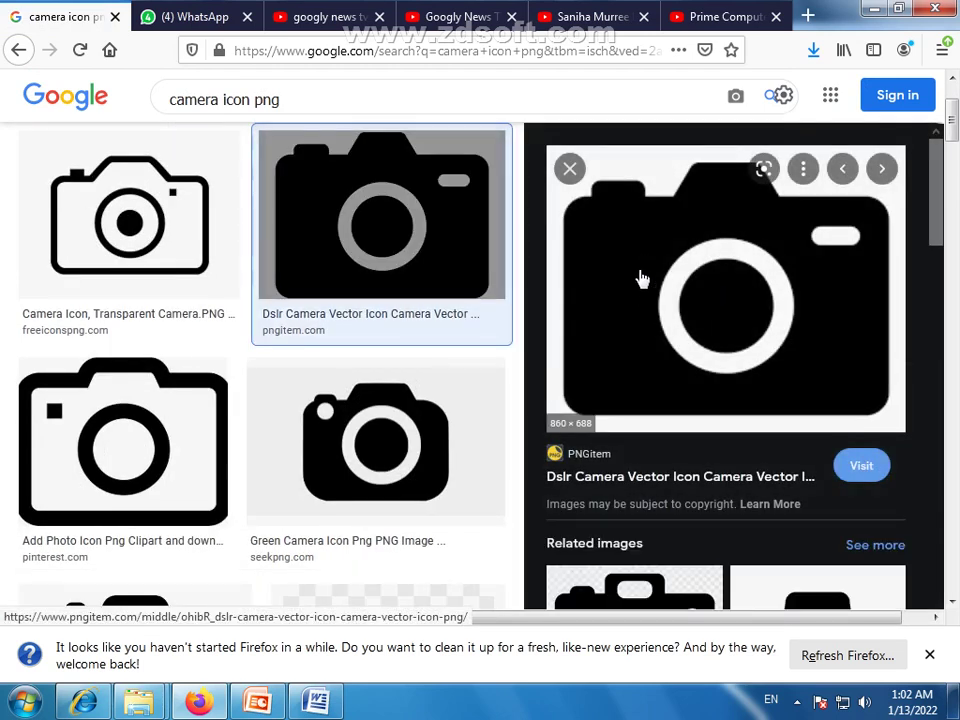
{"action": "right_click", "coordinate": [632, 246]}
{"action": "left_click", "coordinate": [695, 480]}
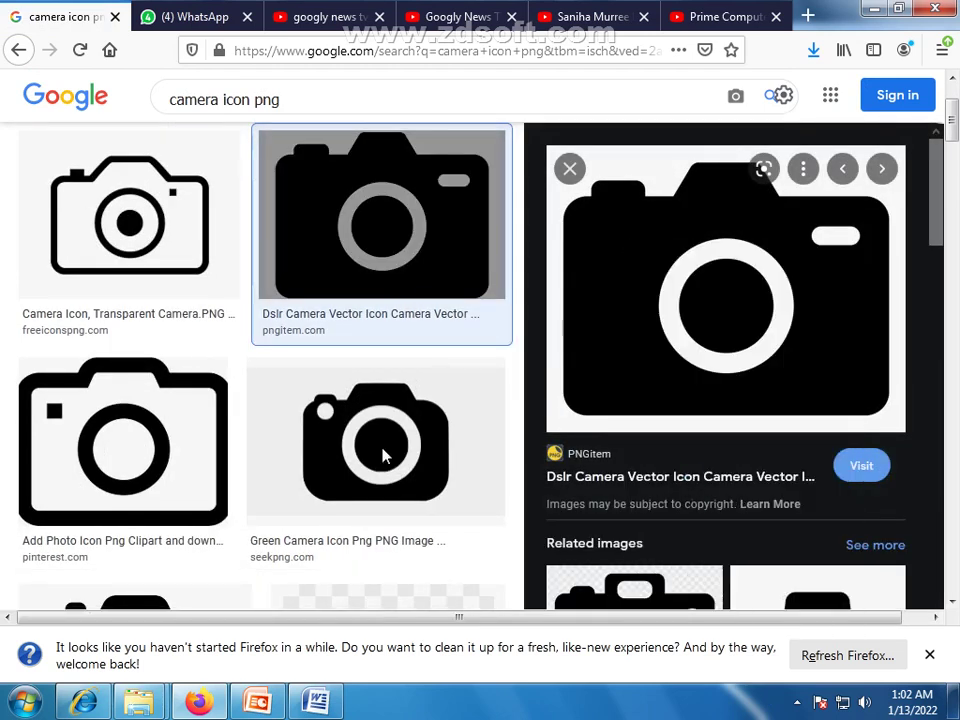
{"action": "left_click", "coordinate": [413, 428]}
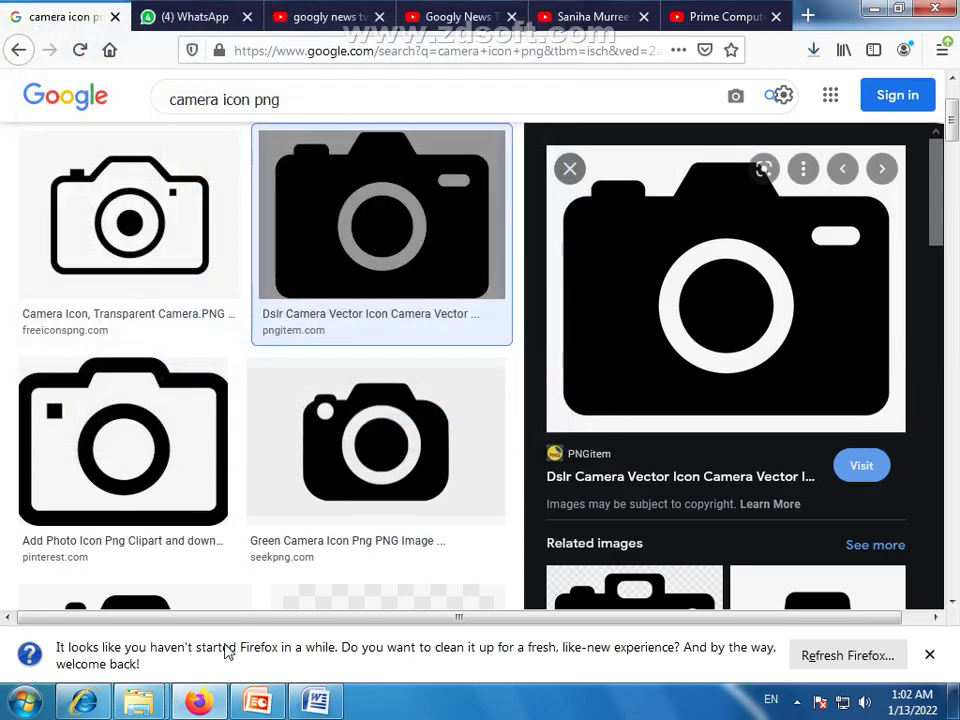
{"action": "left_click", "coordinate": [318, 706]}
Replace the picture in the icon beside Photography with the saved camera image
{"action": "left_click", "coordinate": [620, 36]}
{"action": "left_click", "coordinate": [536, 40]}
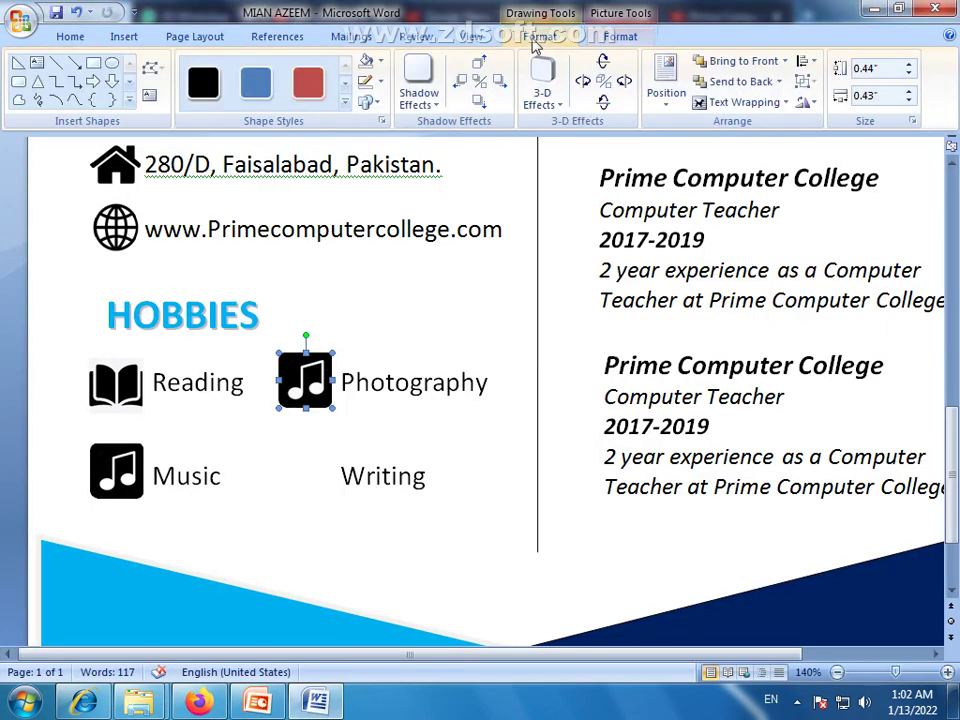
{"action": "left_click", "coordinate": [368, 62]}
{"action": "left_click", "coordinate": [382, 62]}
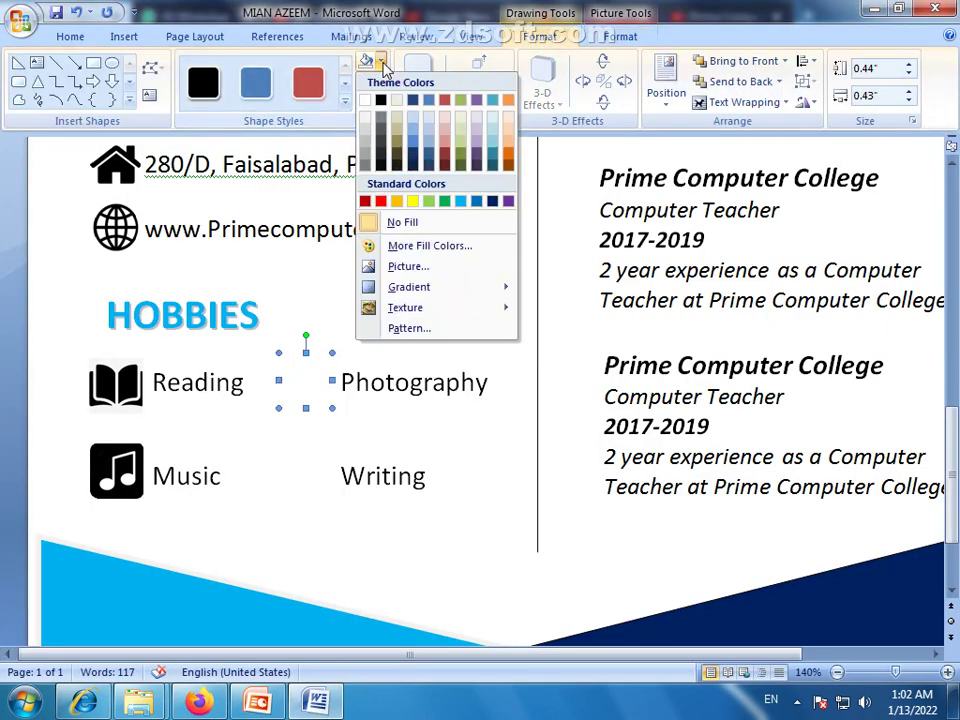
{"action": "key", "text": "Escape"}
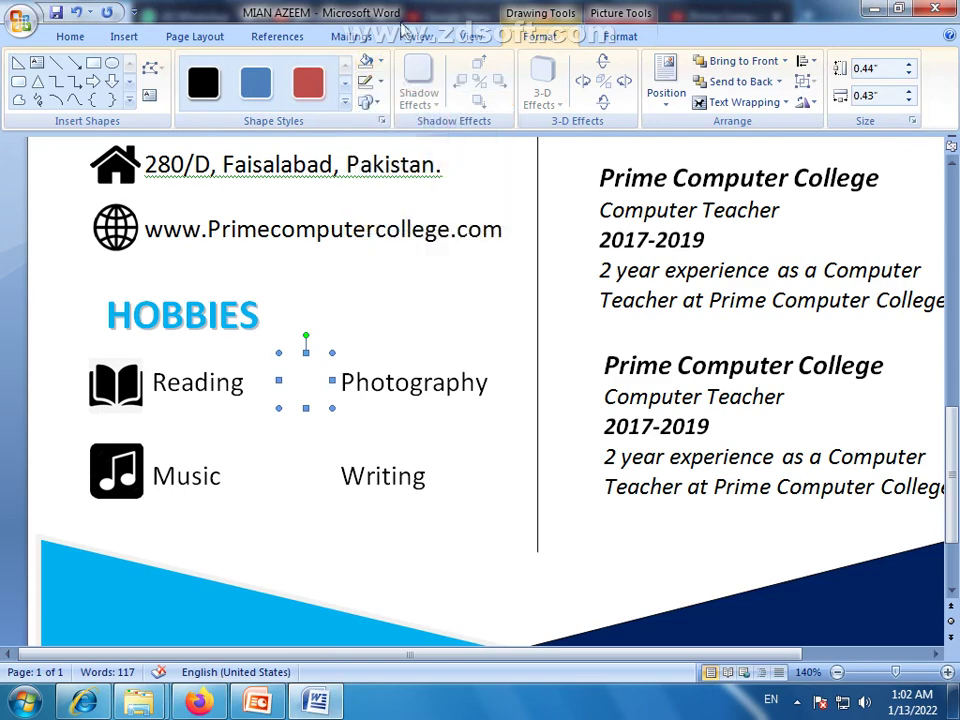
{"action": "key", "text": "ctrl+z"}
{"action": "left_click", "coordinate": [381, 62]}
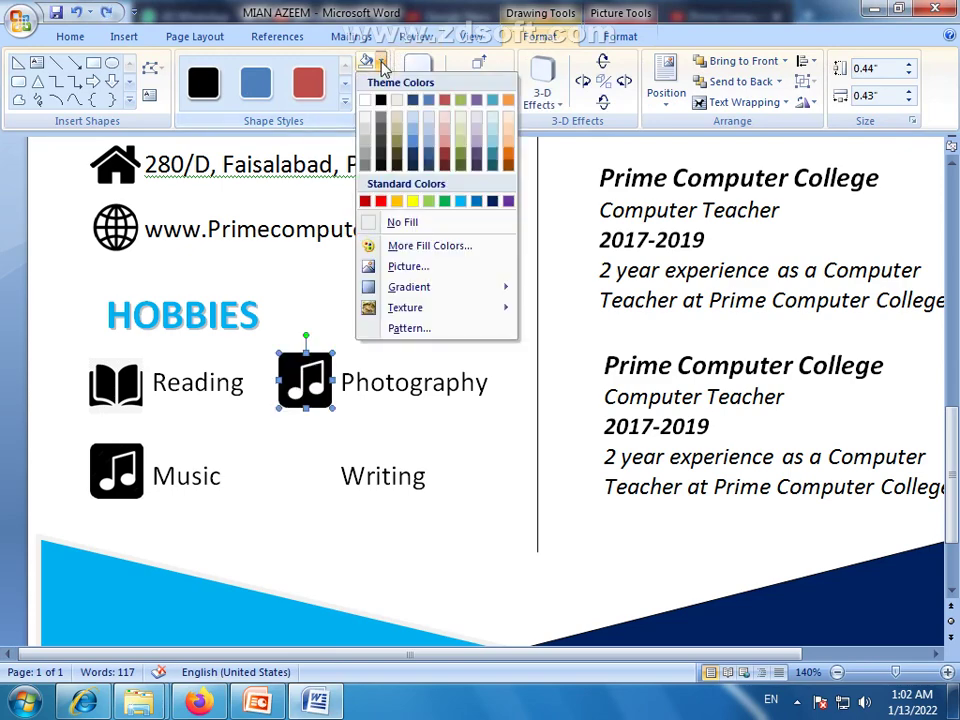
{"action": "left_click", "coordinate": [400, 265]}
{"action": "left_click", "coordinate": [213, 158]}
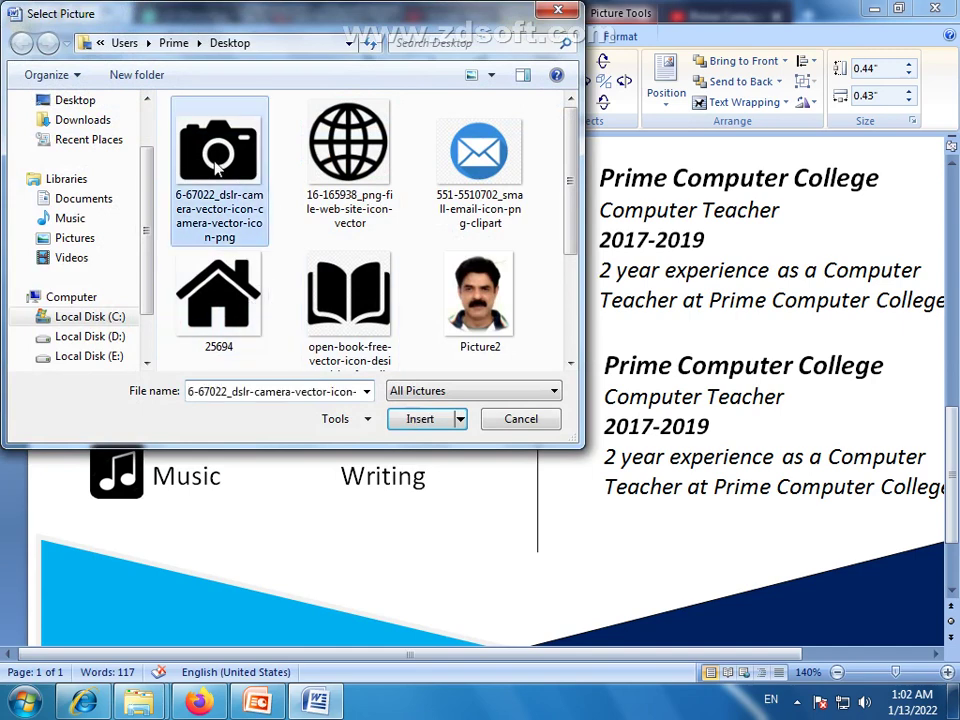
{"action": "left_click", "coordinate": [417, 419]}
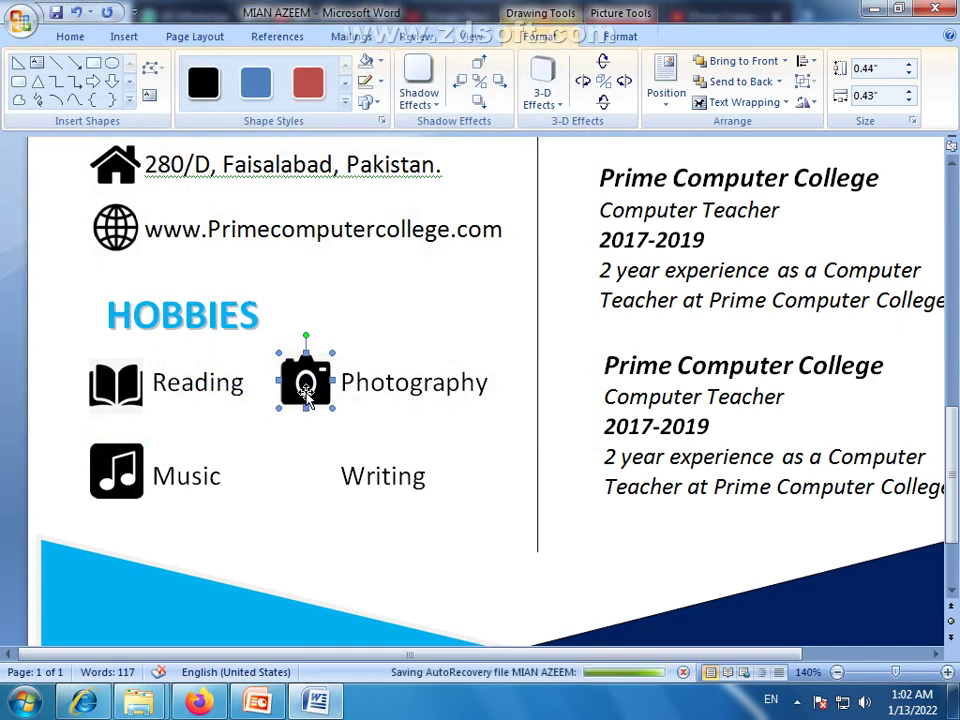
Nudge the camera icon slightly lower and place a copy beside Writing
{"action": "left_click_drag", "start_coordinate": [306, 393], "coordinate": [307, 398]}
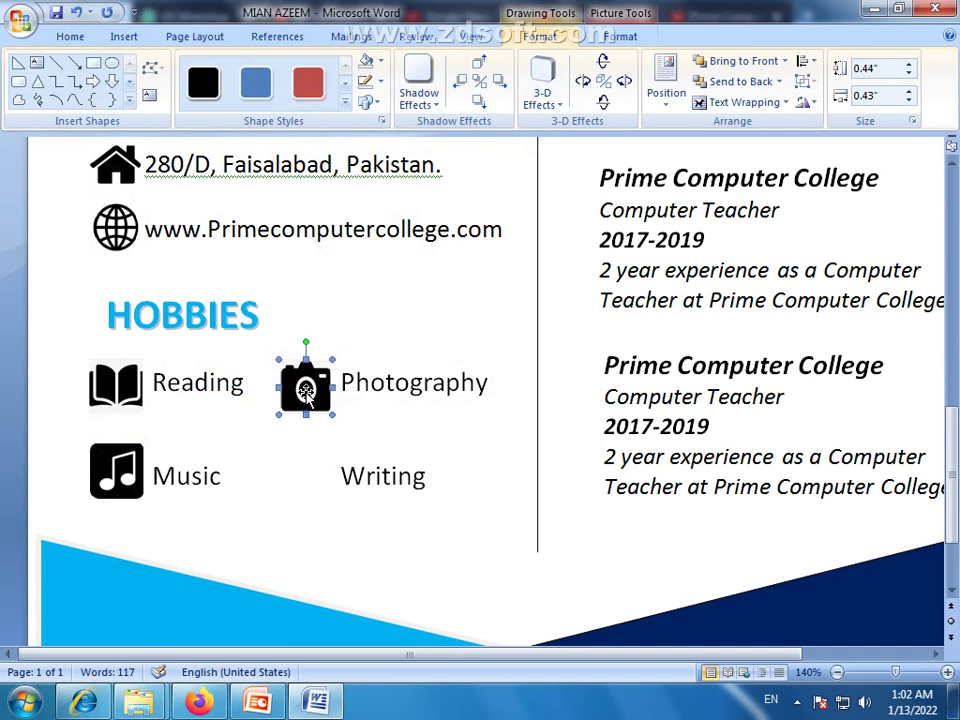
{"action": "left_click_drag", "start_coordinate": [310, 393], "coordinate": [310, 478]}
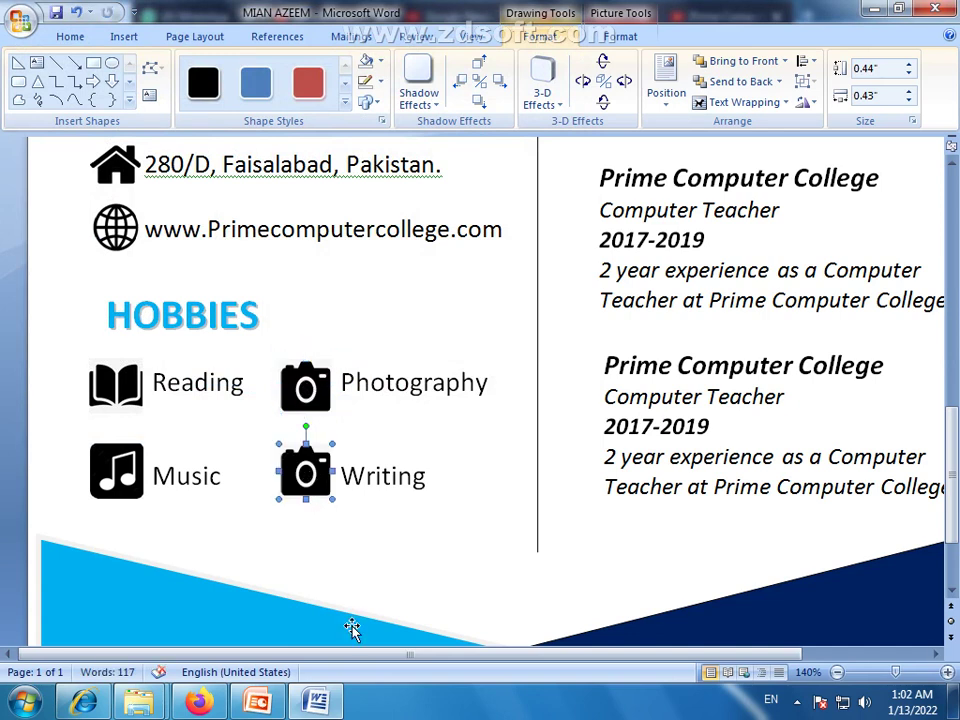
{"action": "left_click", "coordinate": [198, 702]}
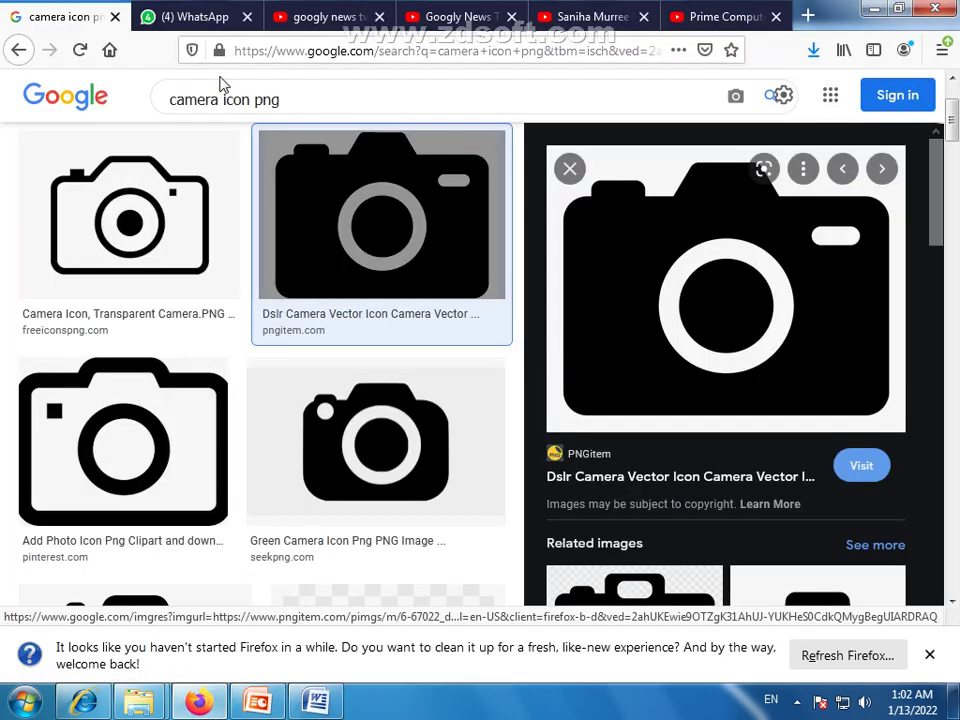
Change the image search to 'pen icon png' and browse the results
{"action": "left_click_drag", "start_coordinate": [219, 100], "coordinate": [155, 115]}
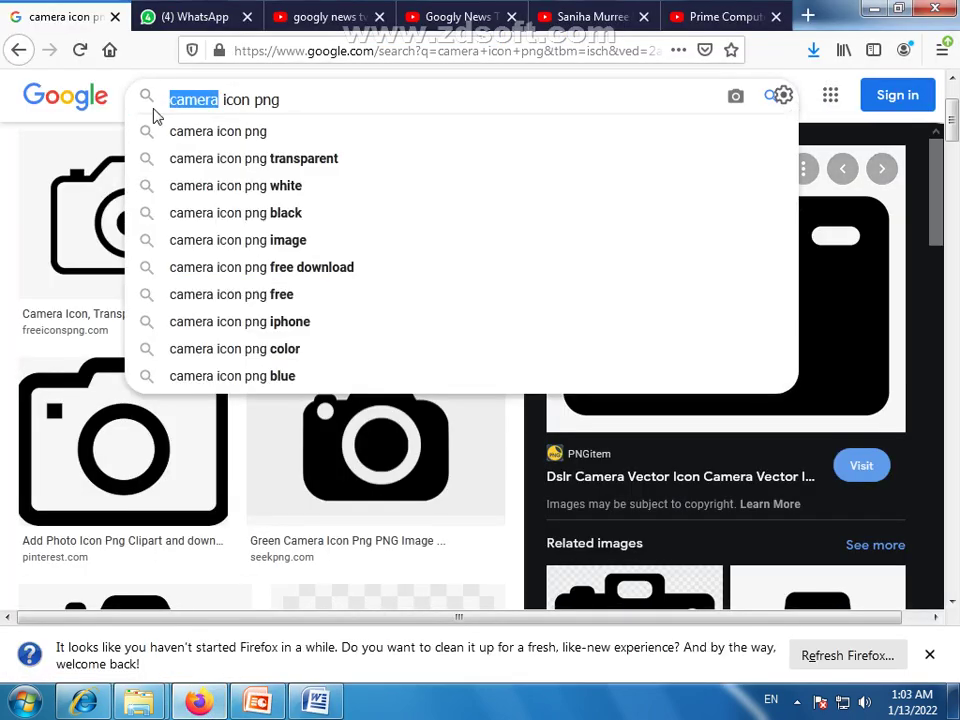
{"action": "type", "text": "pen"}
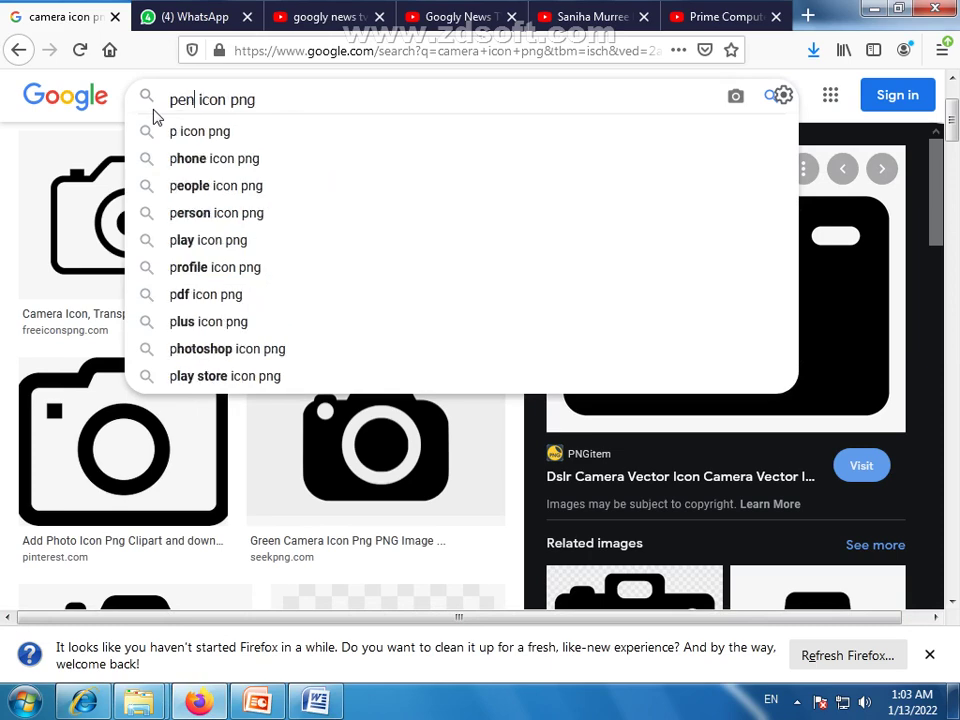
{"action": "key", "text": "Escape"}
{"action": "key", "text": "Return"}
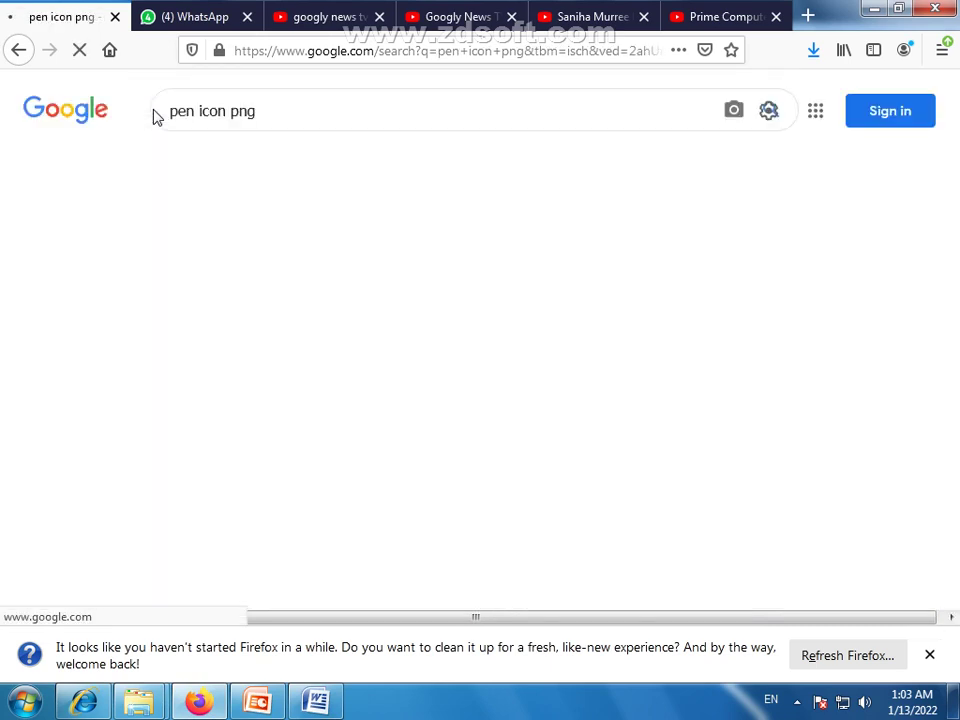
{"action": "scroll", "coordinate": [395, 220], "scroll_direction": "down", "scroll_amount": 3}
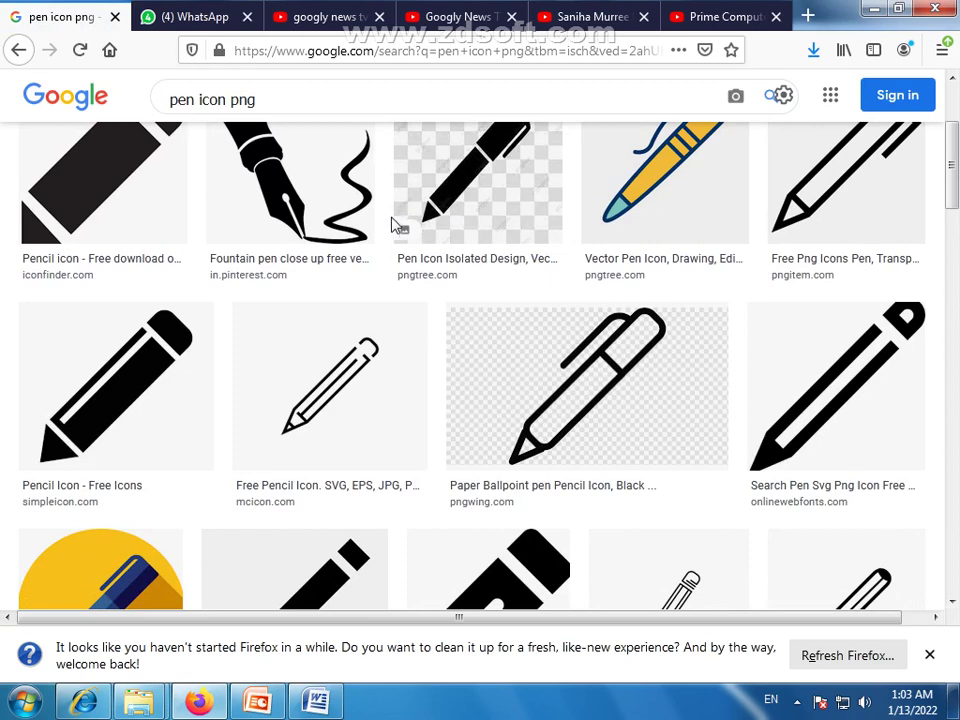
{"action": "scroll", "coordinate": [393, 224], "scroll_direction": "down", "scroll_amount": 2}
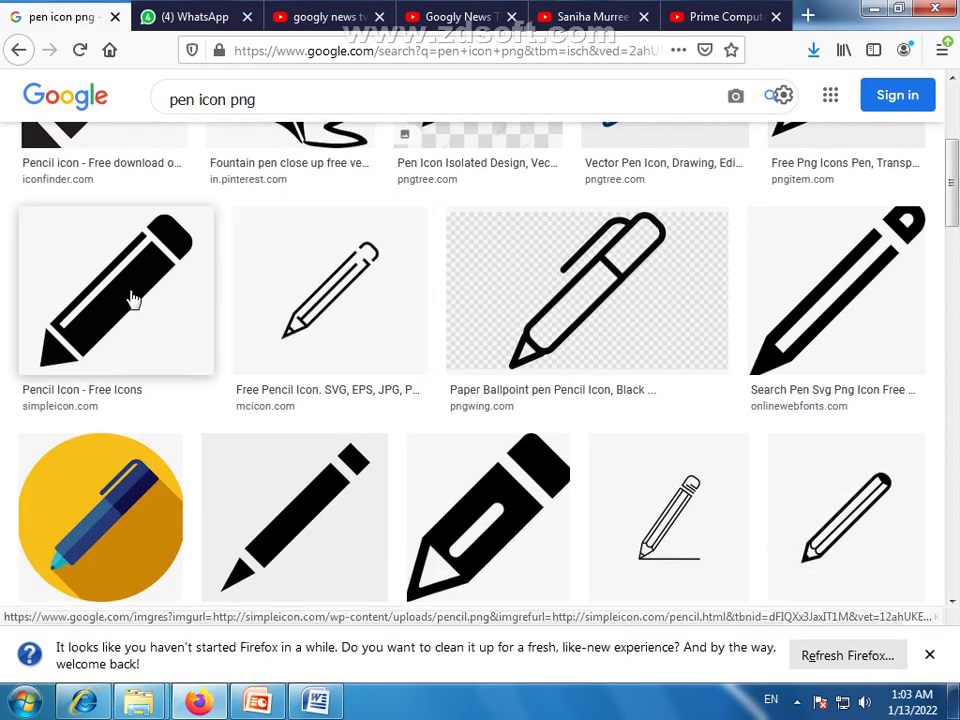
Save the Pencil Icon - Free Icons image to the Desktop as pencil
{"action": "left_click", "coordinate": [131, 298]}
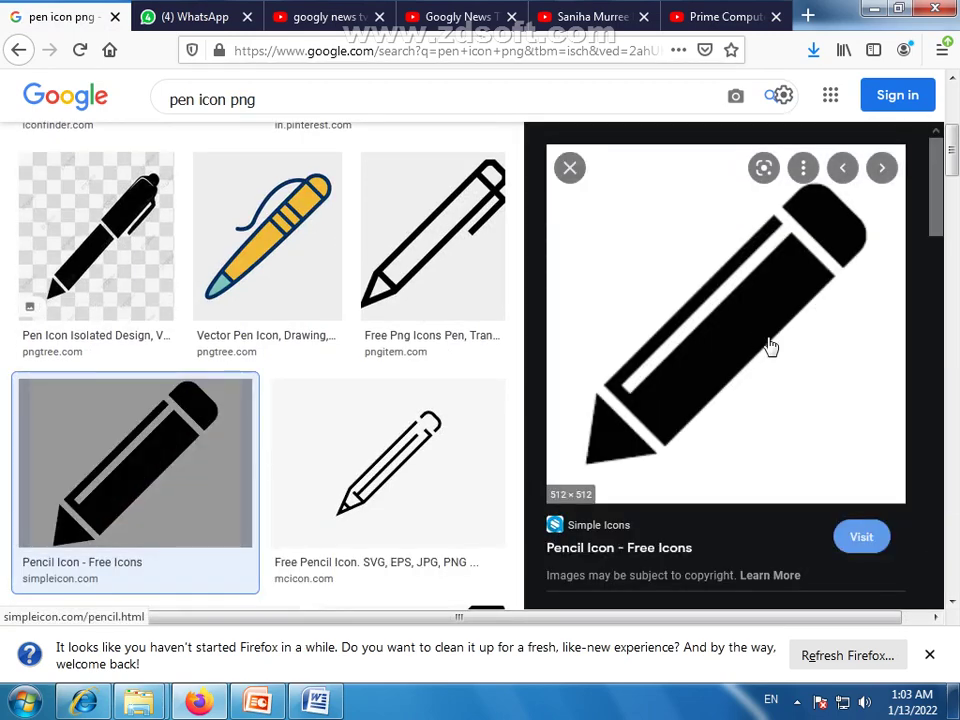
{"action": "right_click", "coordinate": [758, 320]}
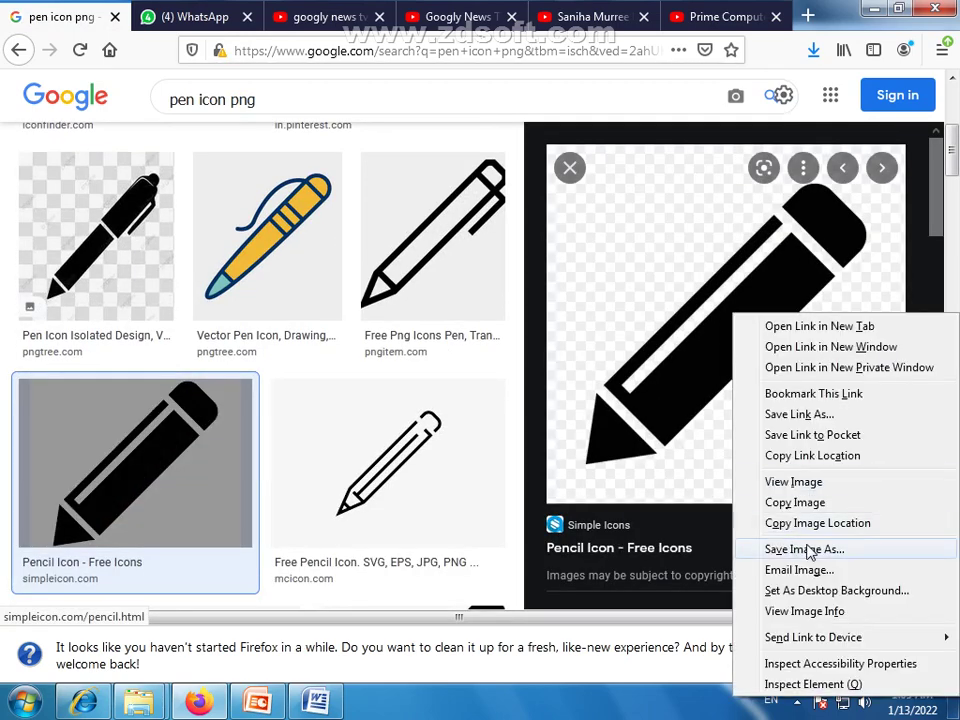
{"action": "left_click", "coordinate": [803, 549]}
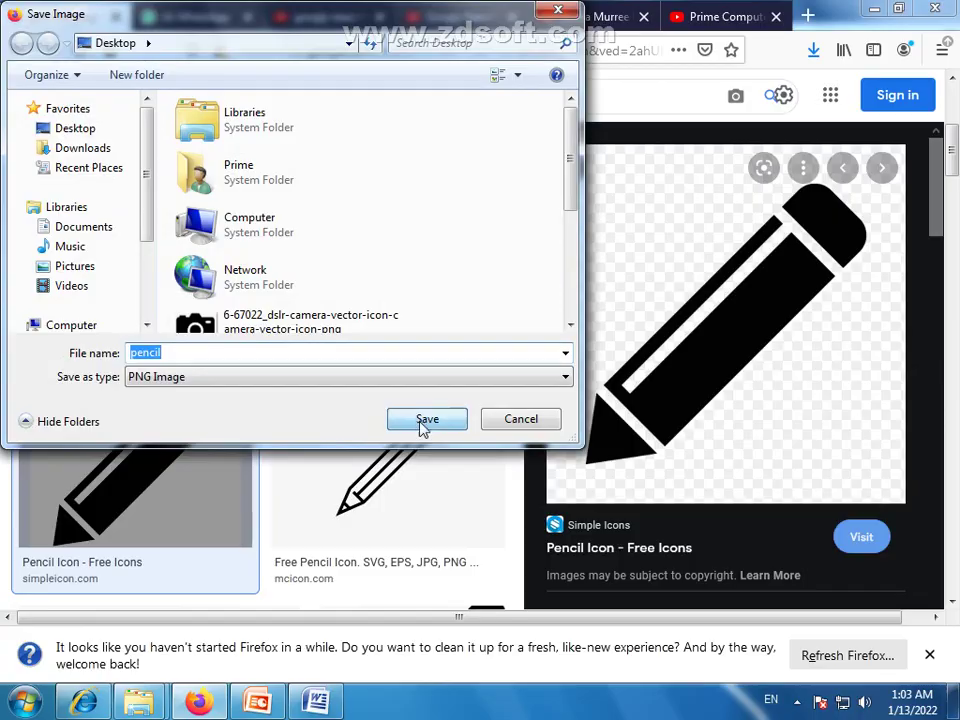
{"action": "left_click", "coordinate": [424, 420]}
{"action": "left_click", "coordinate": [316, 702]}
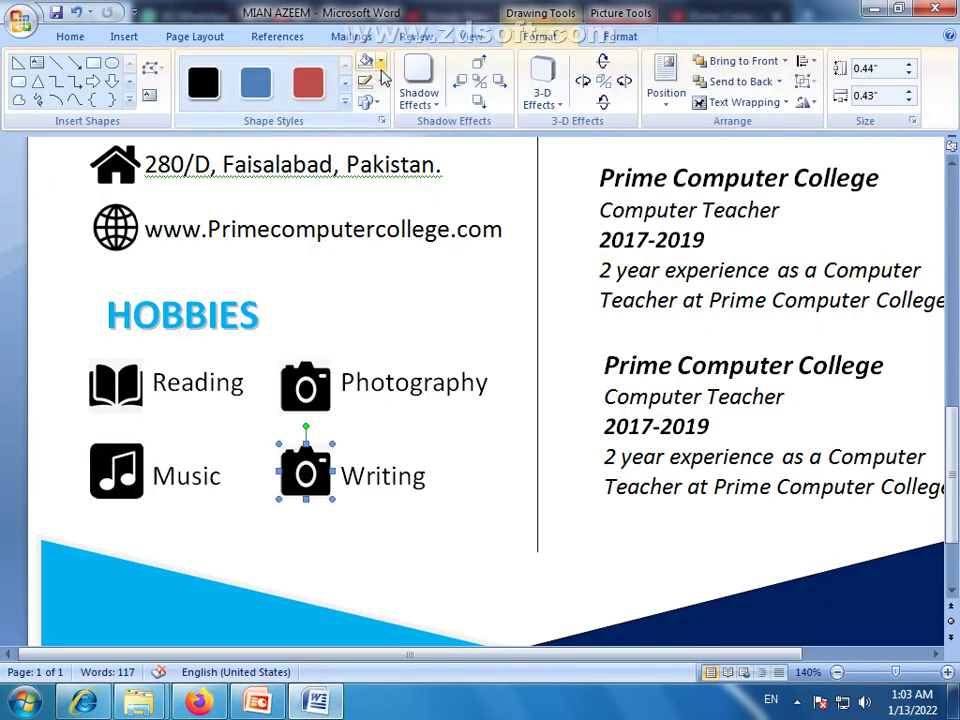
Fill the Writing icon with the pencil image, enlarge it to about 0.52 by 0.51 inches
{"action": "left_click", "coordinate": [380, 61]}
{"action": "left_click", "coordinate": [392, 268]}
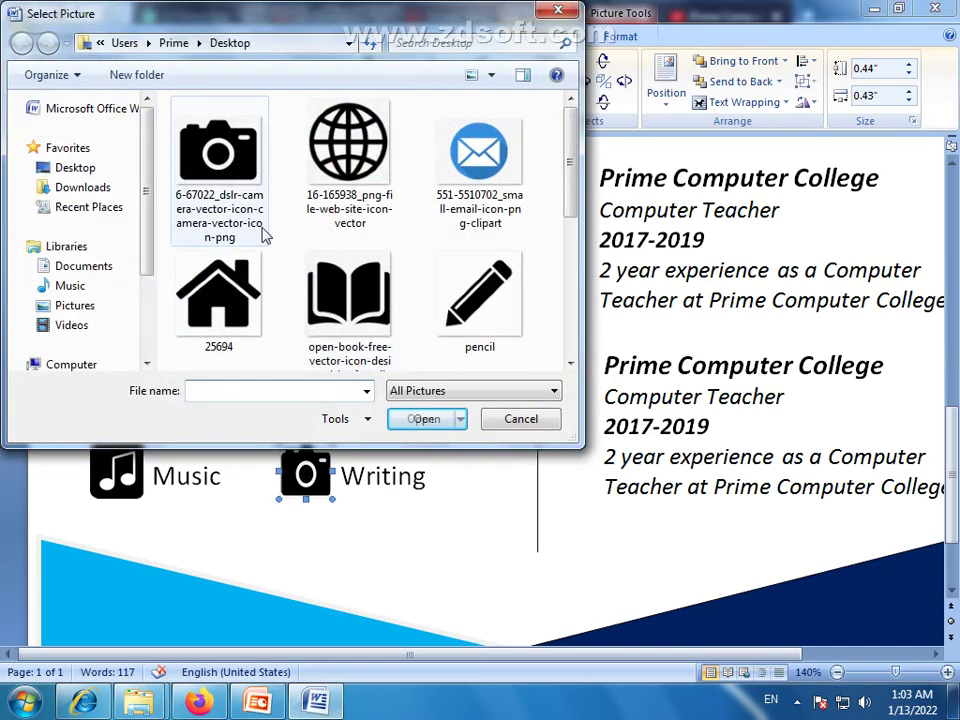
{"action": "left_click", "coordinate": [482, 300]}
{"action": "left_click", "coordinate": [429, 418]}
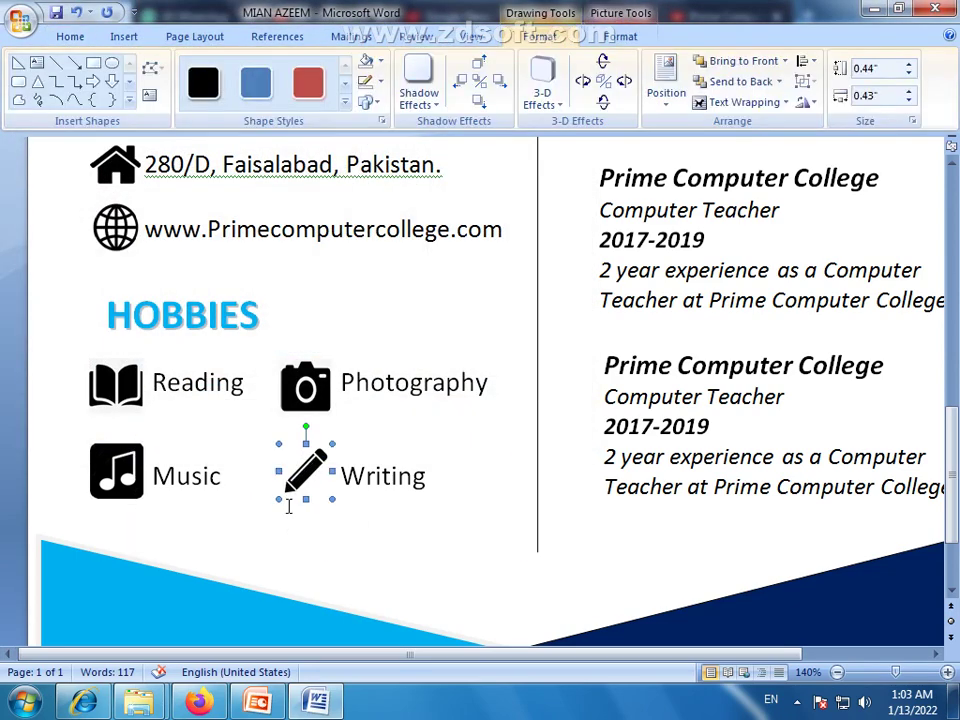
{"action": "left_click_drag", "start_coordinate": [278, 505], "coordinate": [267, 508]}
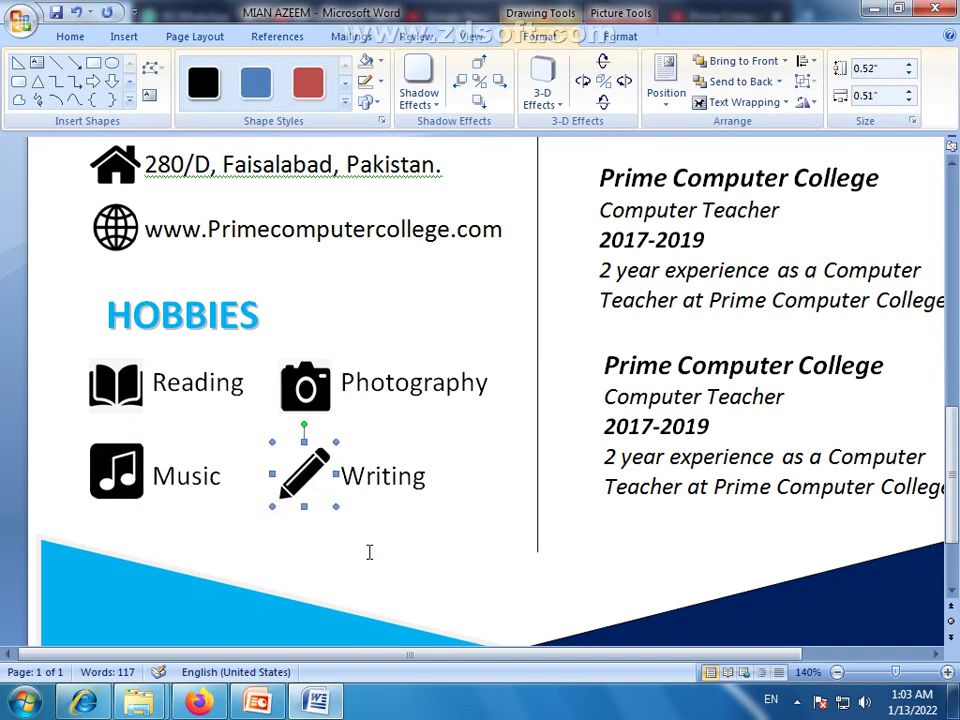
{"action": "left_click", "coordinate": [675, 563]}
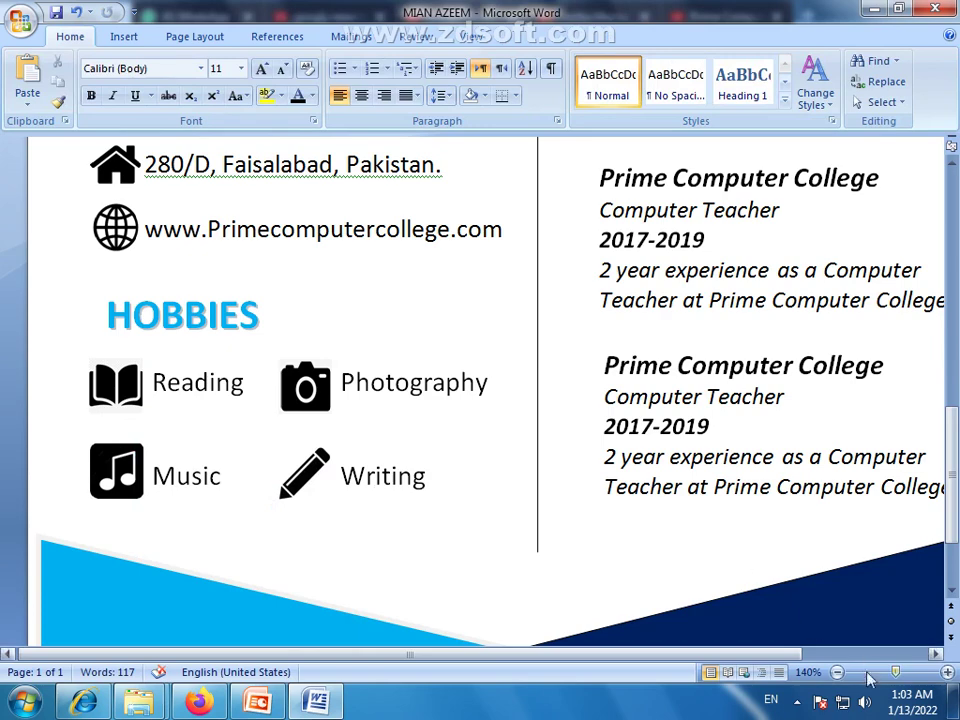
Switch to One Page view and ignore the grammar flag on the Contact address line once
{"action": "left_click", "coordinate": [470, 37]}
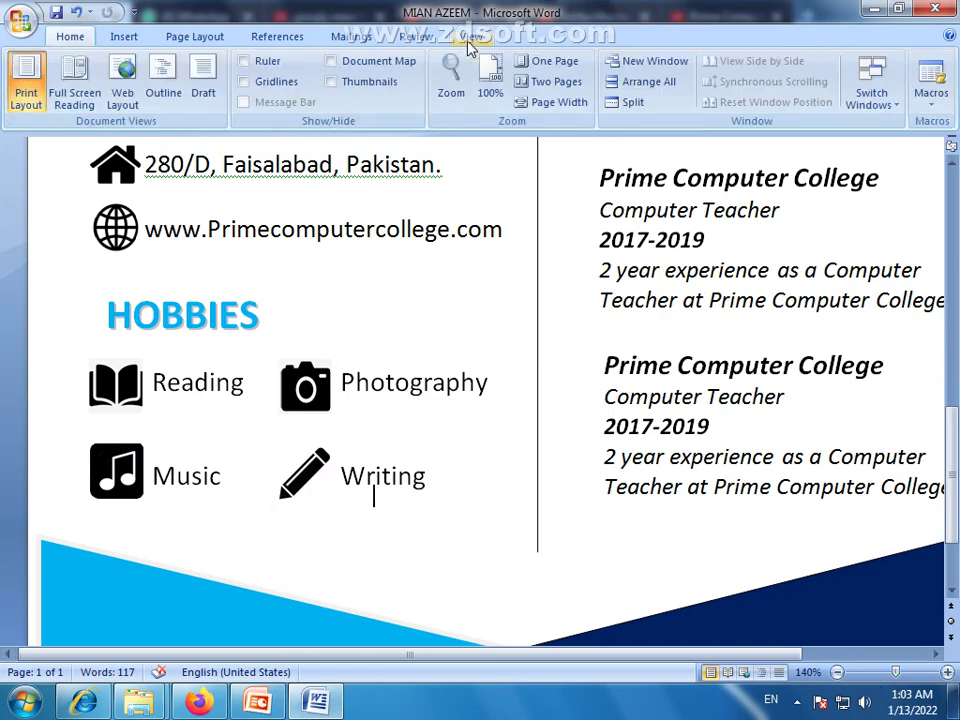
{"action": "left_click", "coordinate": [553, 61]}
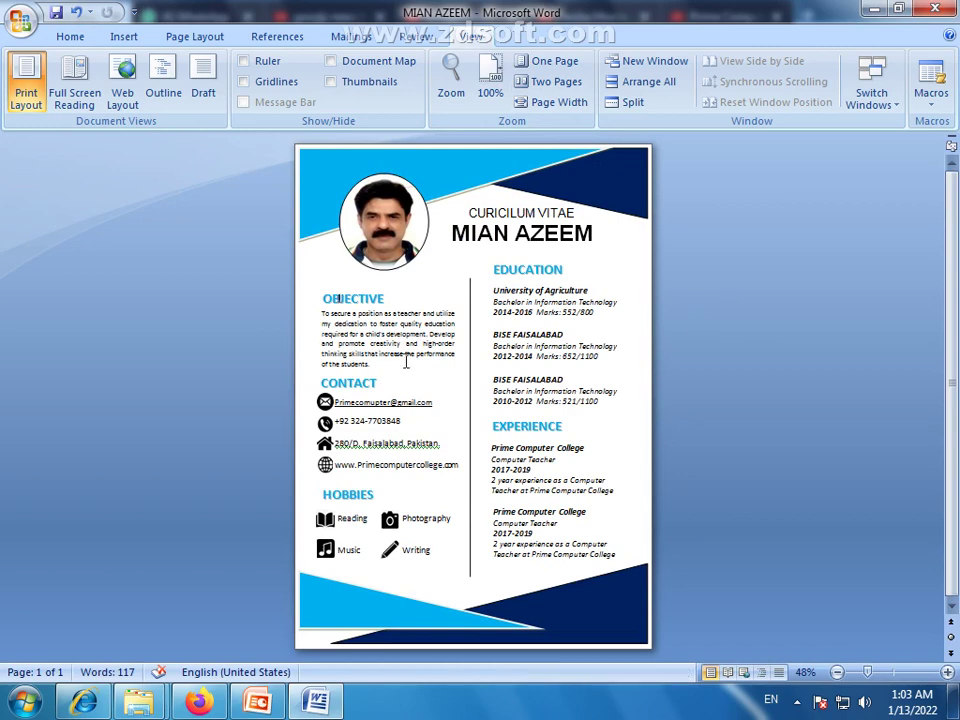
{"action": "left_click", "coordinate": [401, 446]}
{"action": "right_click", "coordinate": [401, 449]}
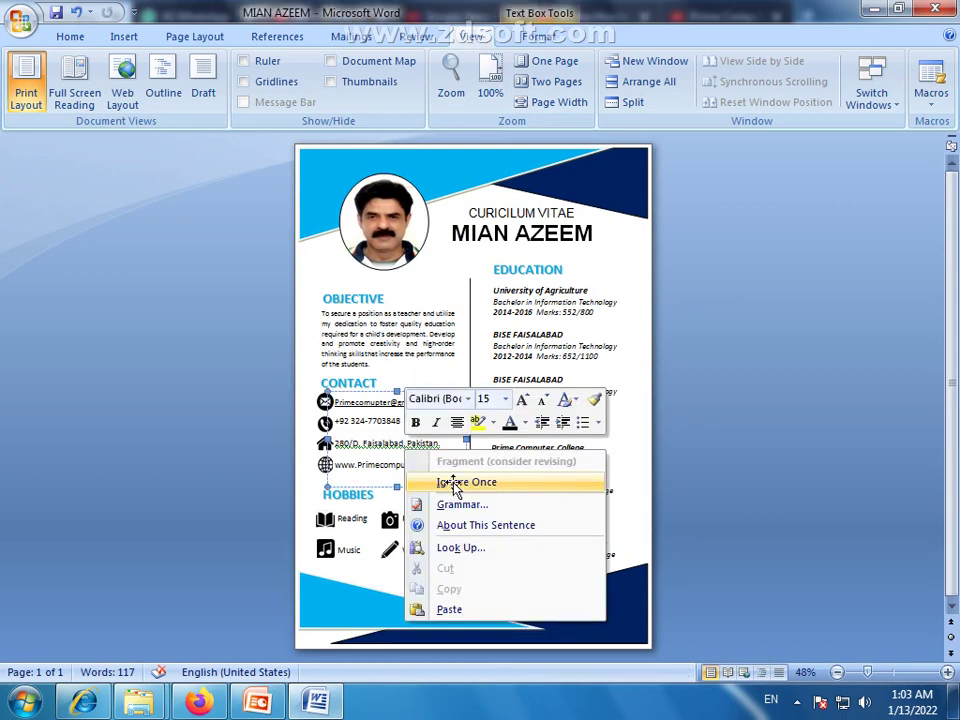
{"action": "left_click", "coordinate": [454, 480]}
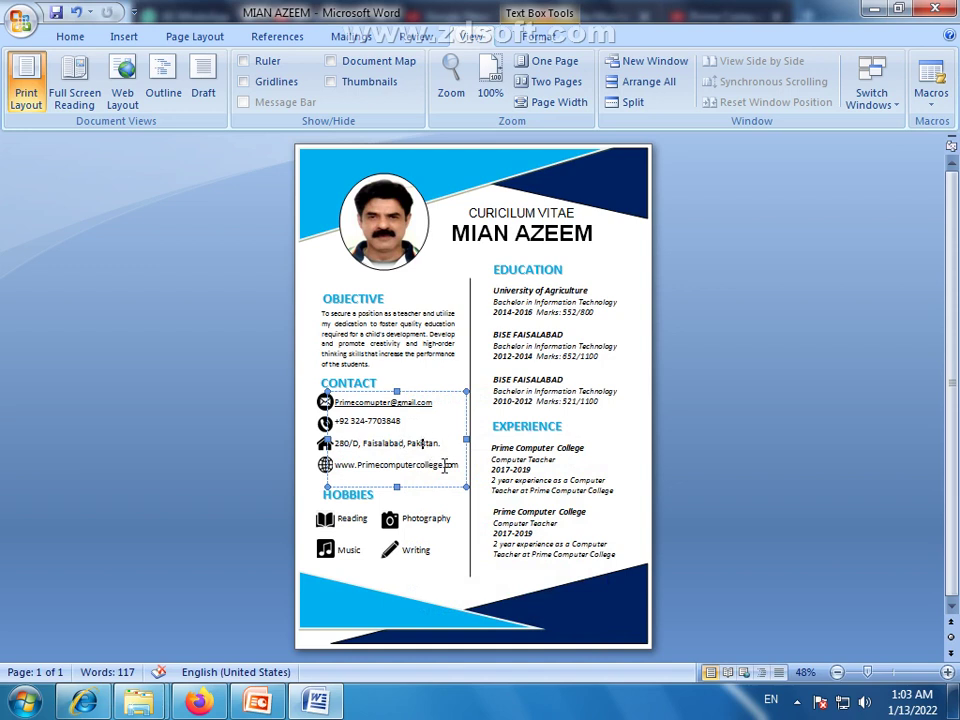
Restyle the four Contact lines in italic Times New Roman
{"action": "left_click_drag", "start_coordinate": [463, 466], "coordinate": [334, 402]}
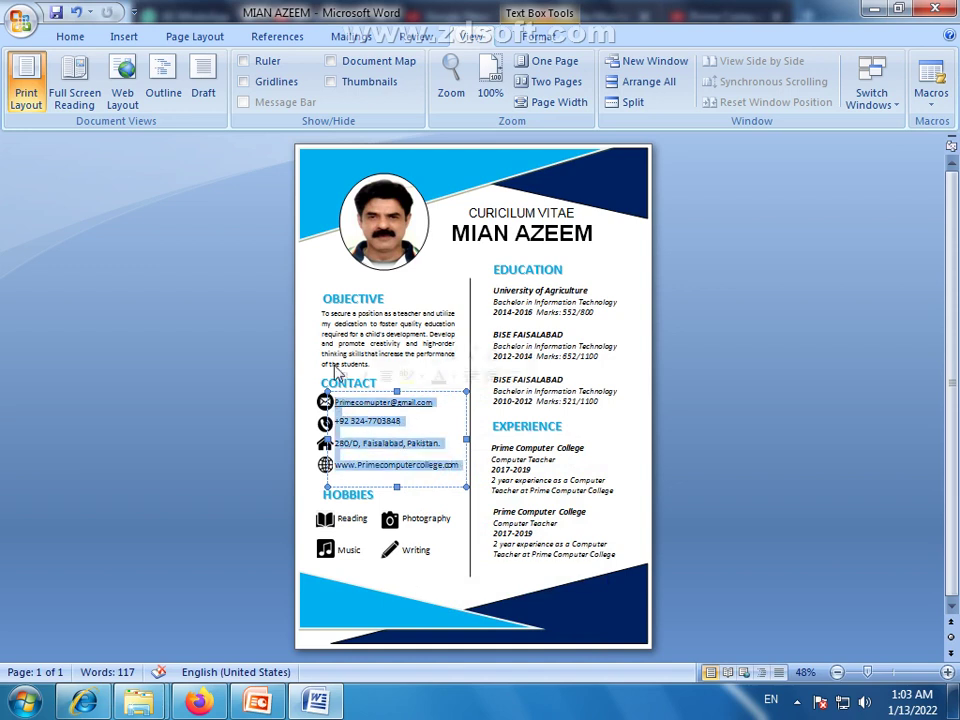
{"action": "left_click", "coordinate": [84, 37]}
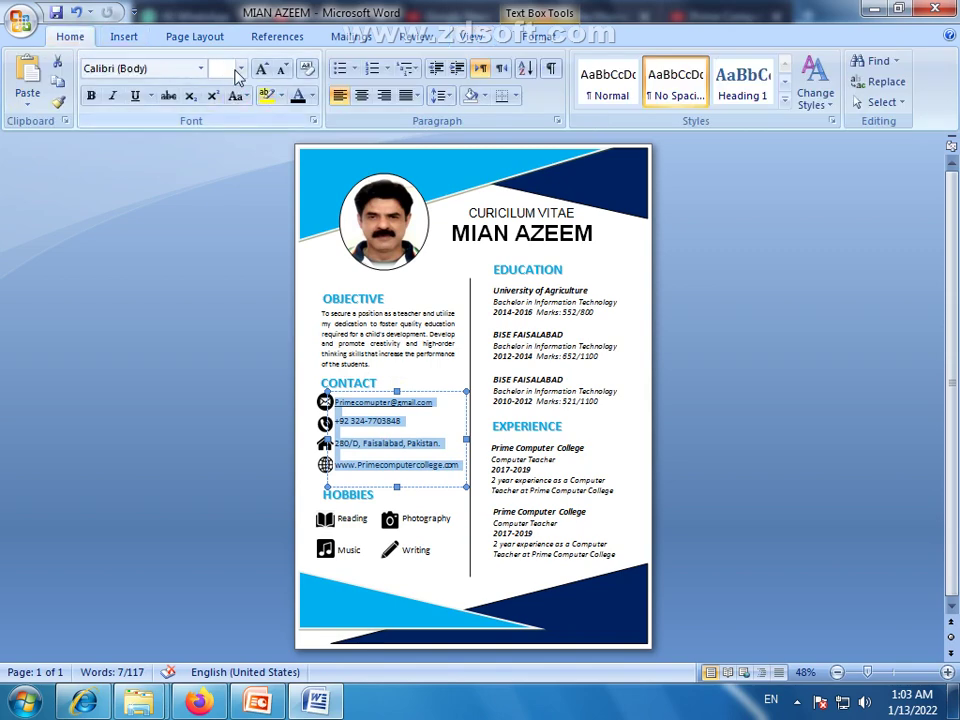
{"action": "left_click", "coordinate": [203, 69]}
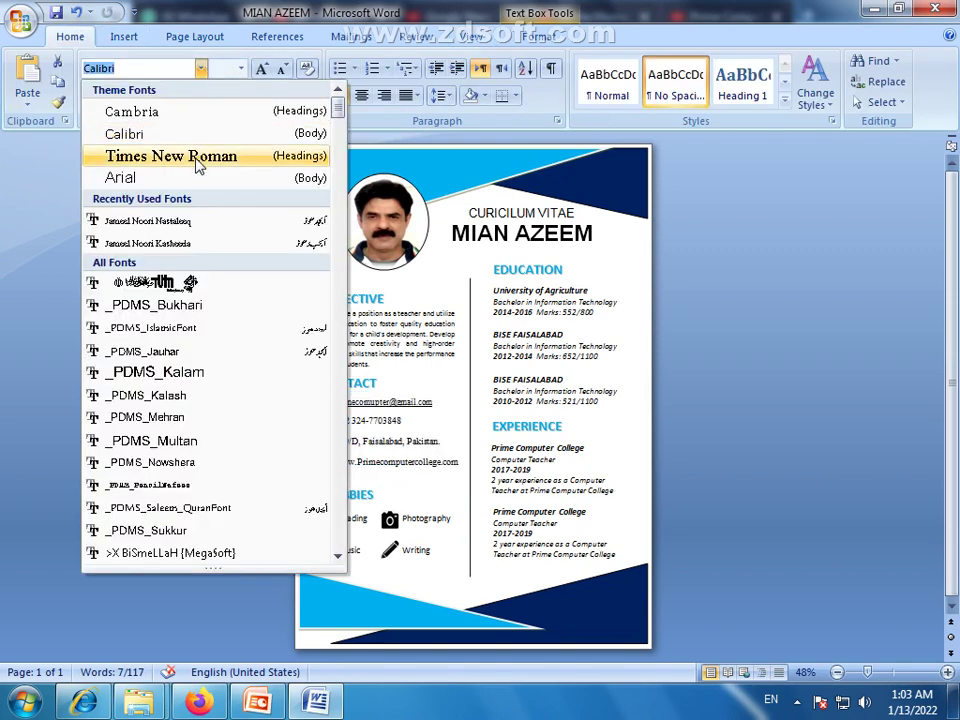
{"action": "left_click", "coordinate": [198, 166]}
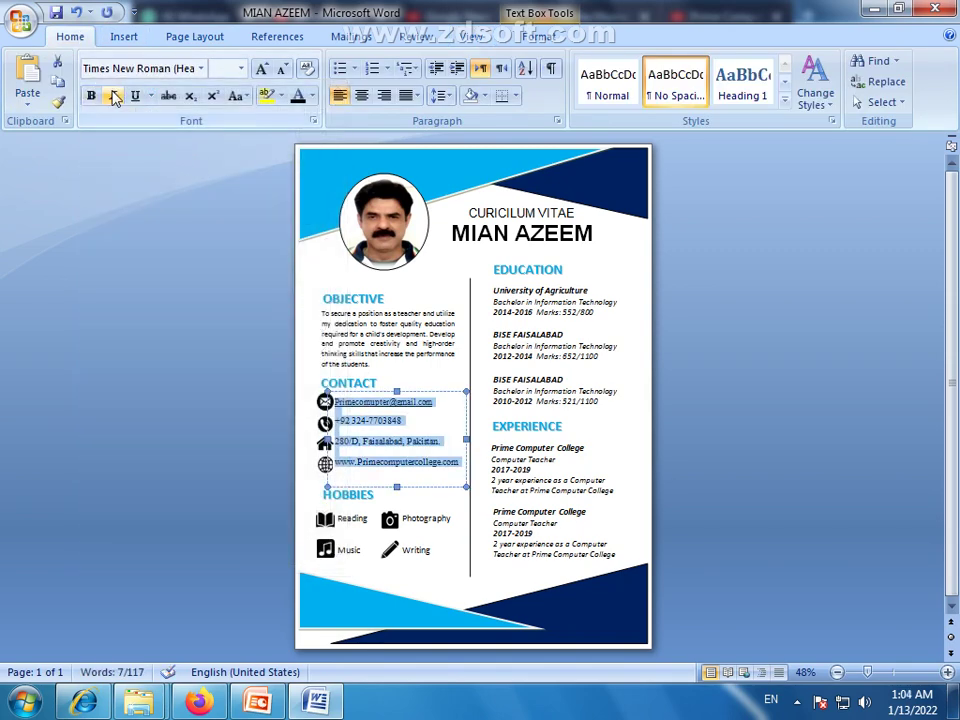
{"action": "left_click", "coordinate": [114, 96]}
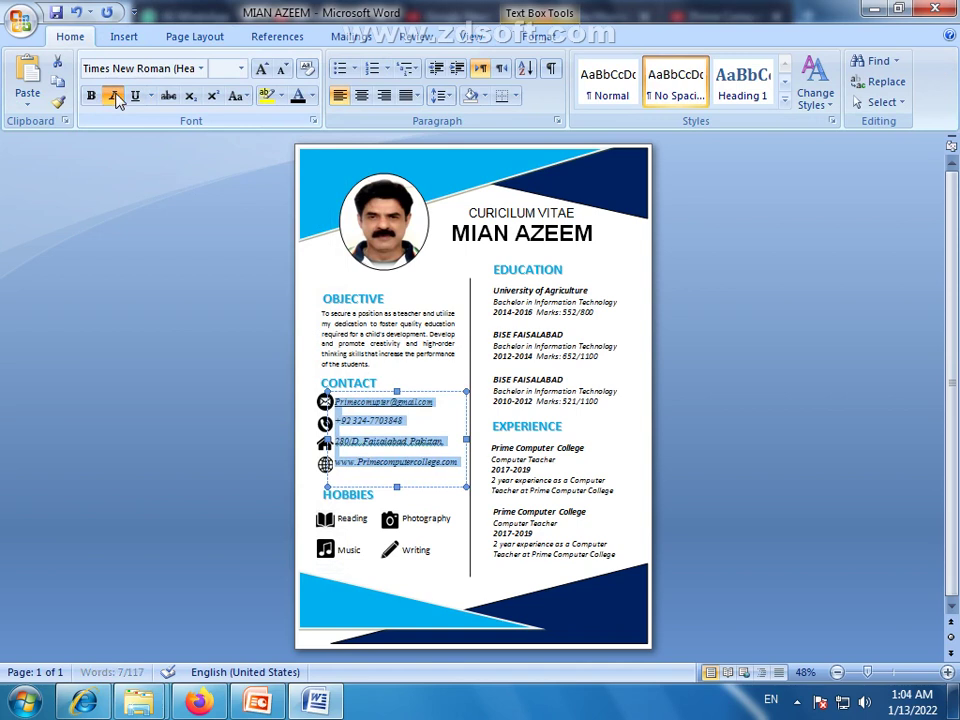
{"action": "left_click", "coordinate": [198, 387]}
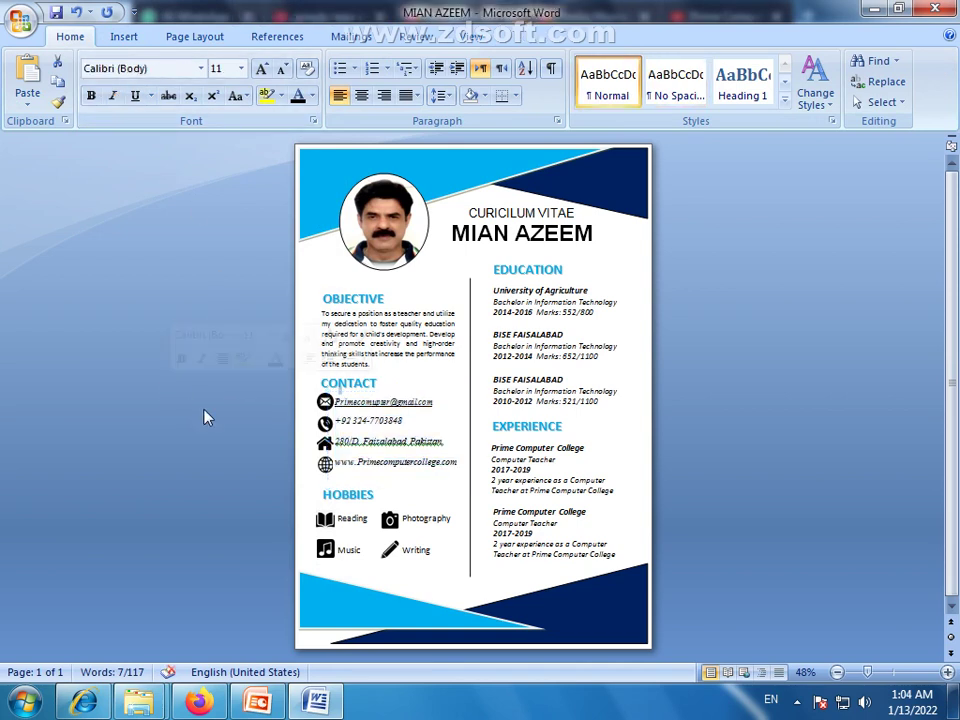
Shift the Contact text box slightly right and down, away from its icons
{"action": "left_click", "coordinate": [418, 485]}
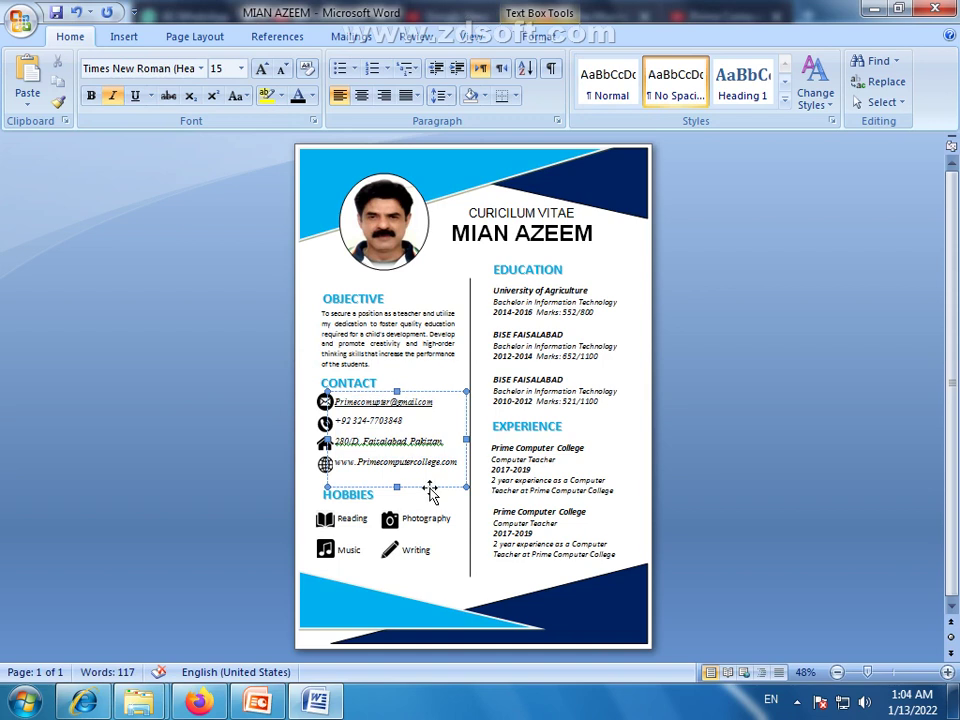
{"action": "left_click_drag", "start_coordinate": [430, 490], "coordinate": [433, 489]}
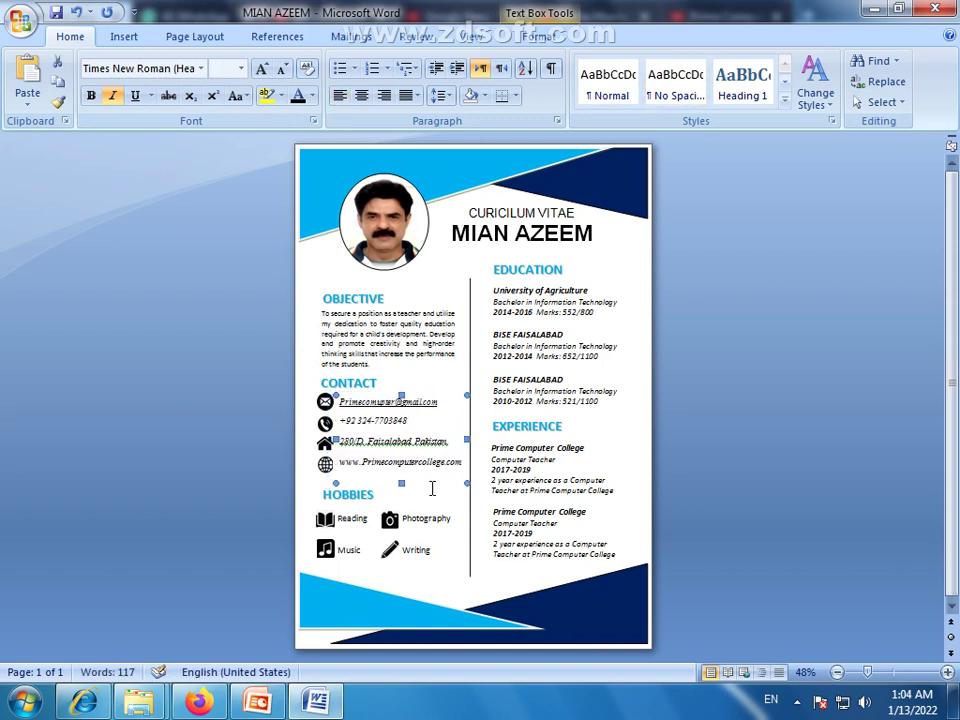
{"action": "key", "text": "Right"}
{"action": "key", "text": "Down"}
{"action": "key", "text": "Down"}
{"action": "key", "text": "Down"}
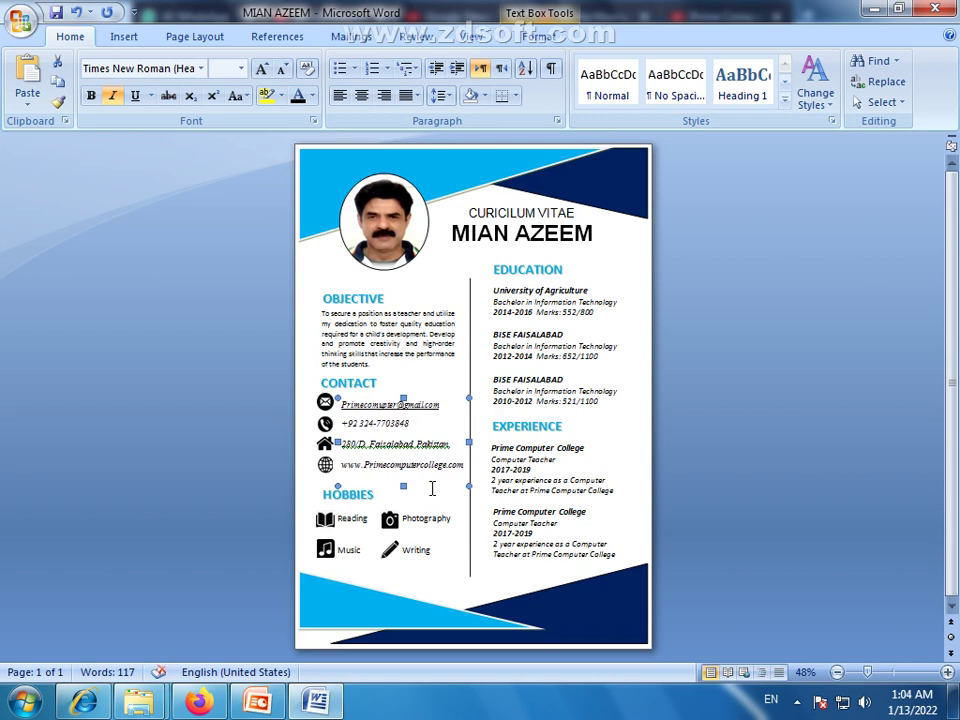
{"action": "left_click", "coordinate": [196, 469]}
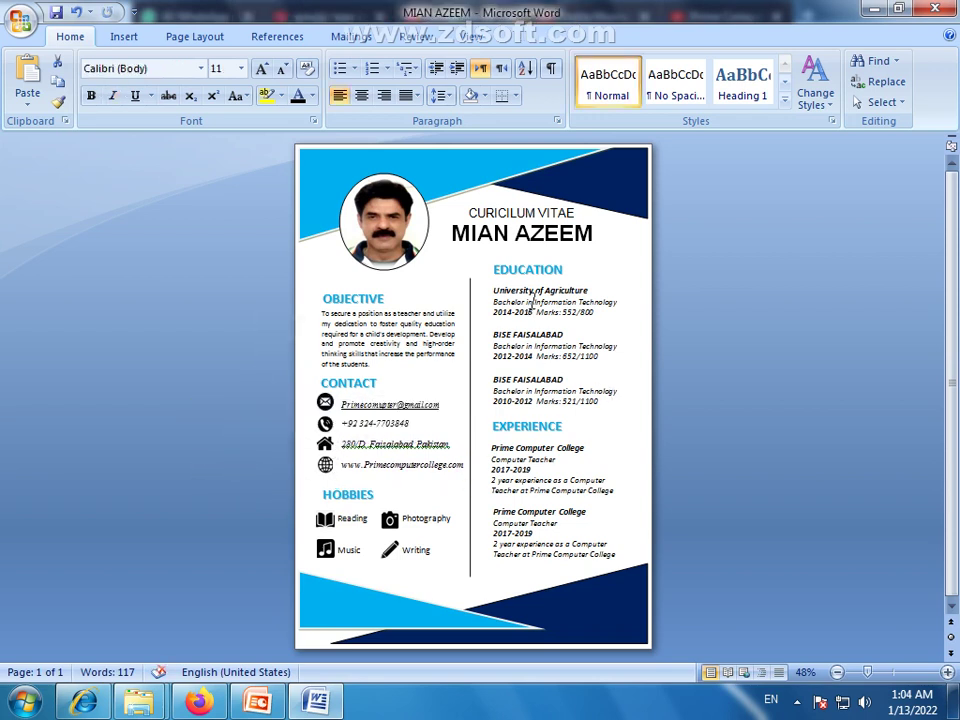
Nudge the light-blue bottom-left triangle down two steps so it sits flush with the page's bottom edge
{"action": "left_click", "coordinate": [527, 272]}
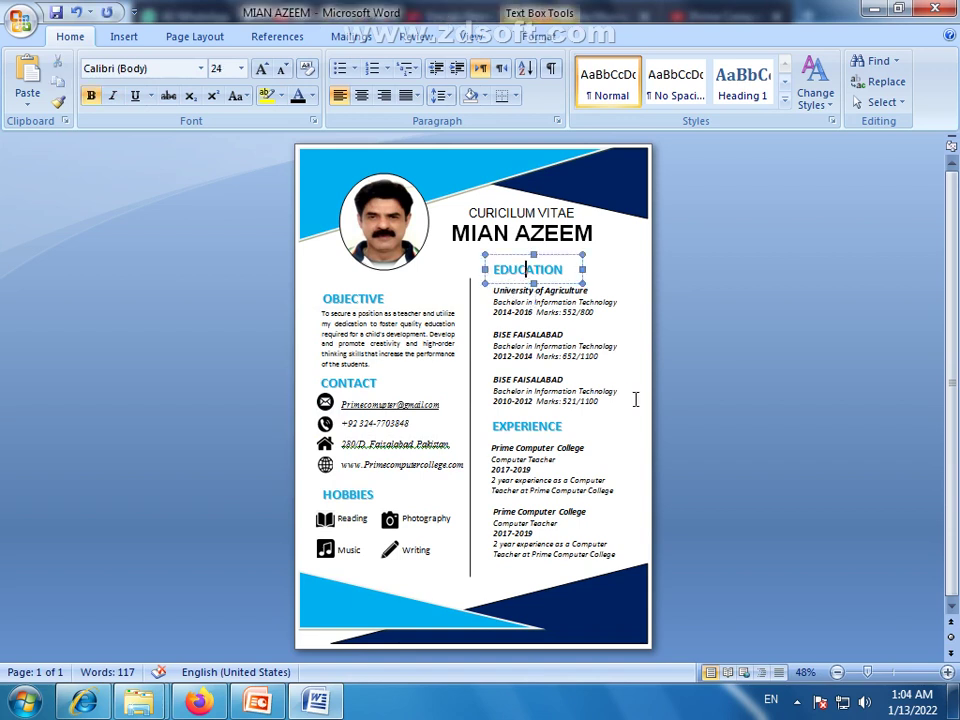
{"action": "left_click", "coordinate": [638, 405]}
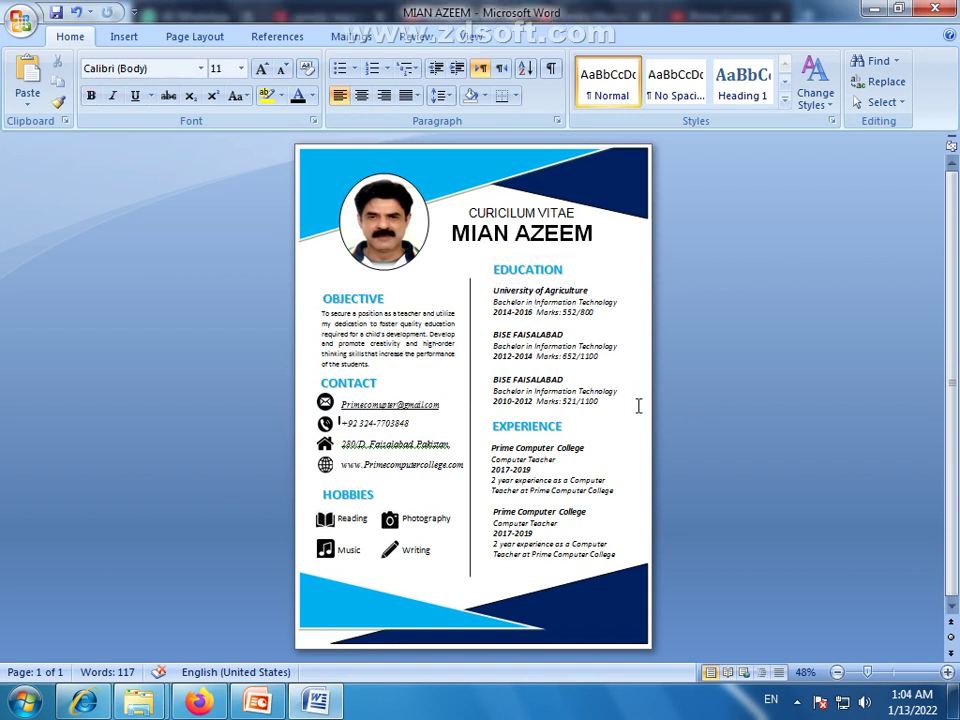
{"action": "left_click", "coordinate": [507, 522]}
{"action": "left_click", "coordinate": [510, 564]}
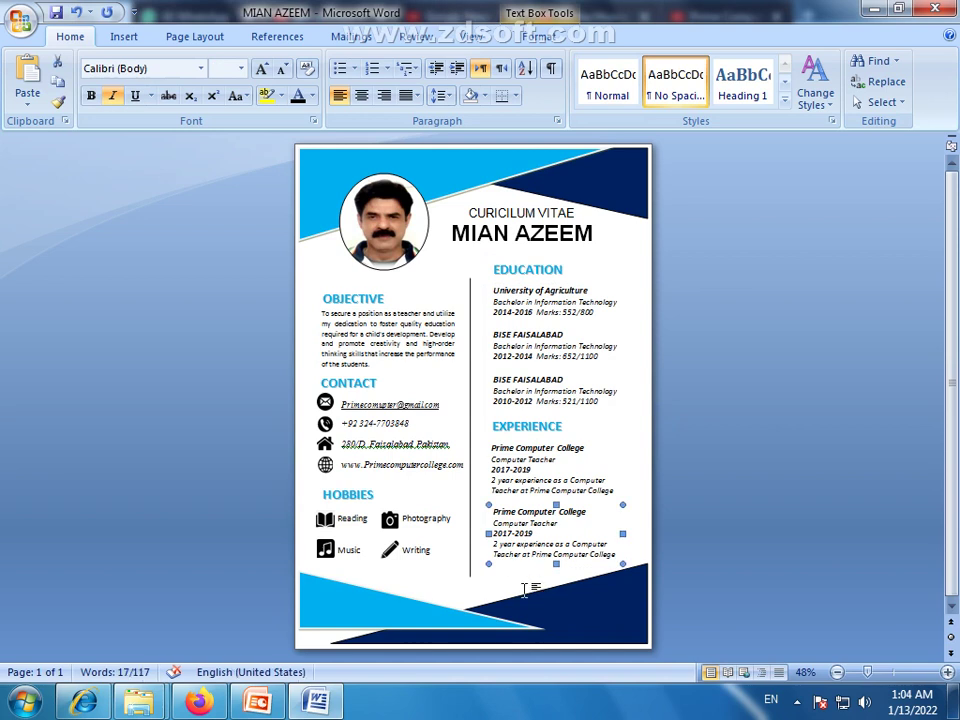
{"action": "left_click", "coordinate": [726, 463]}
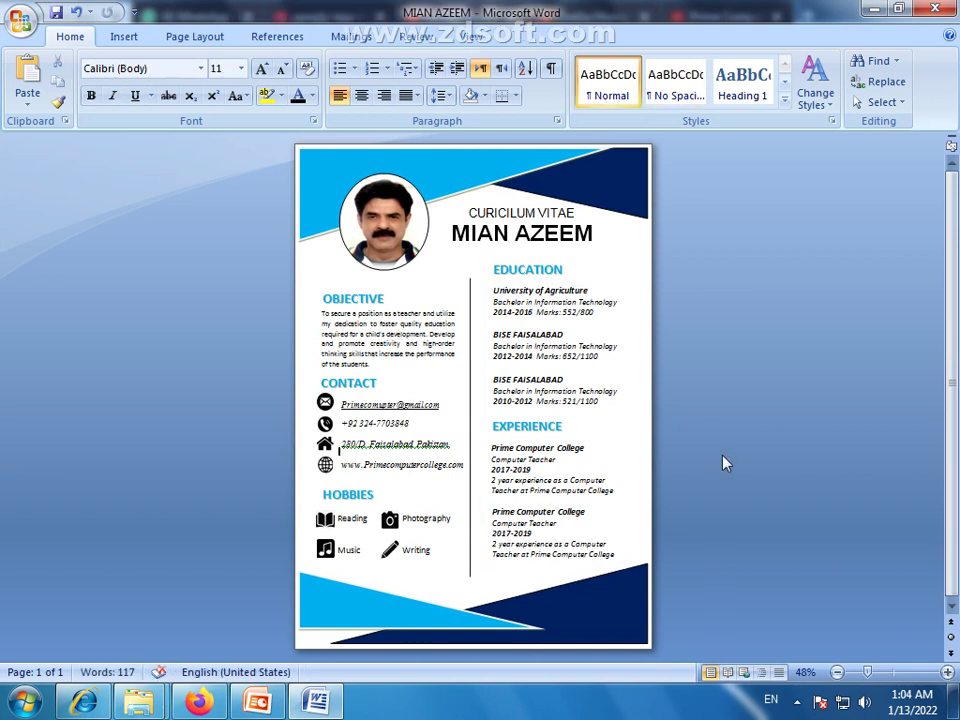
{"action": "left_click", "coordinate": [331, 606]}
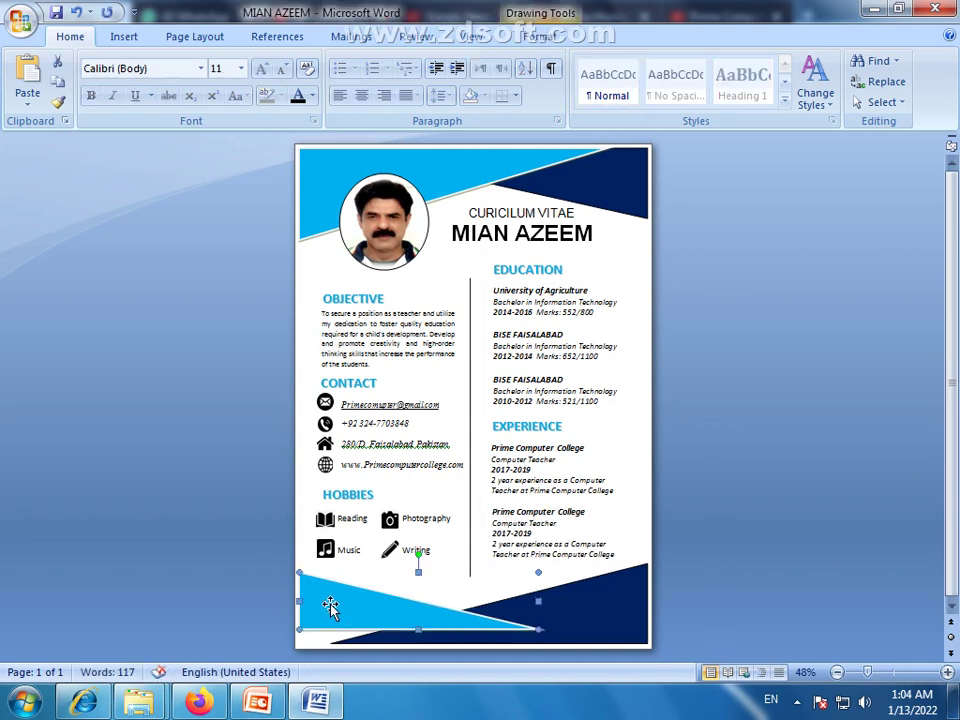
{"action": "key", "text": "Down"}
{"action": "key", "text": "Down"}
{"action": "key", "text": "Down"}
{"action": "key", "text": "Down"}
{"action": "key", "text": "Down"}
{"action": "key", "text": "Down"}
{"action": "key", "text": "Down"}
{"action": "key", "text": "Down"}
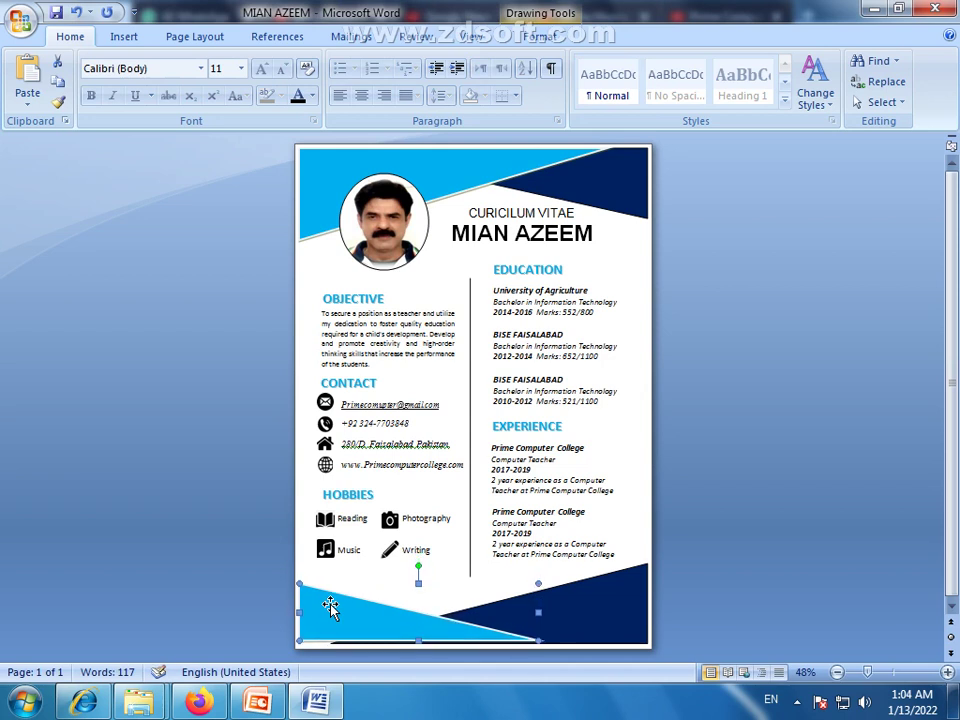
{"action": "key", "text": "Down"}
{"action": "key", "text": "Down"}
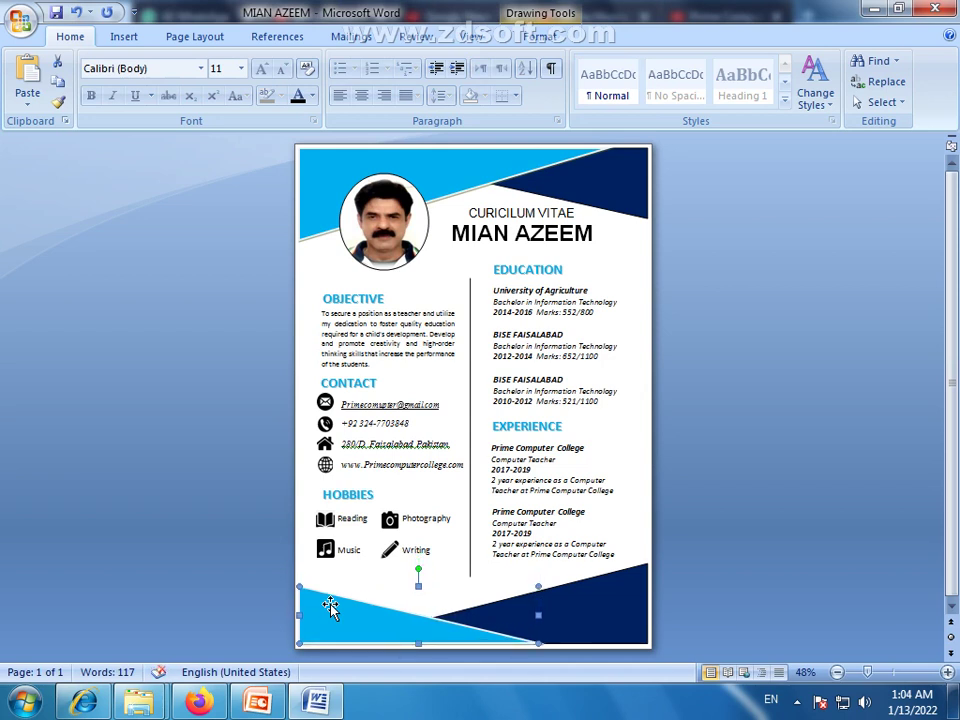
{"action": "left_click", "coordinate": [284, 538]}
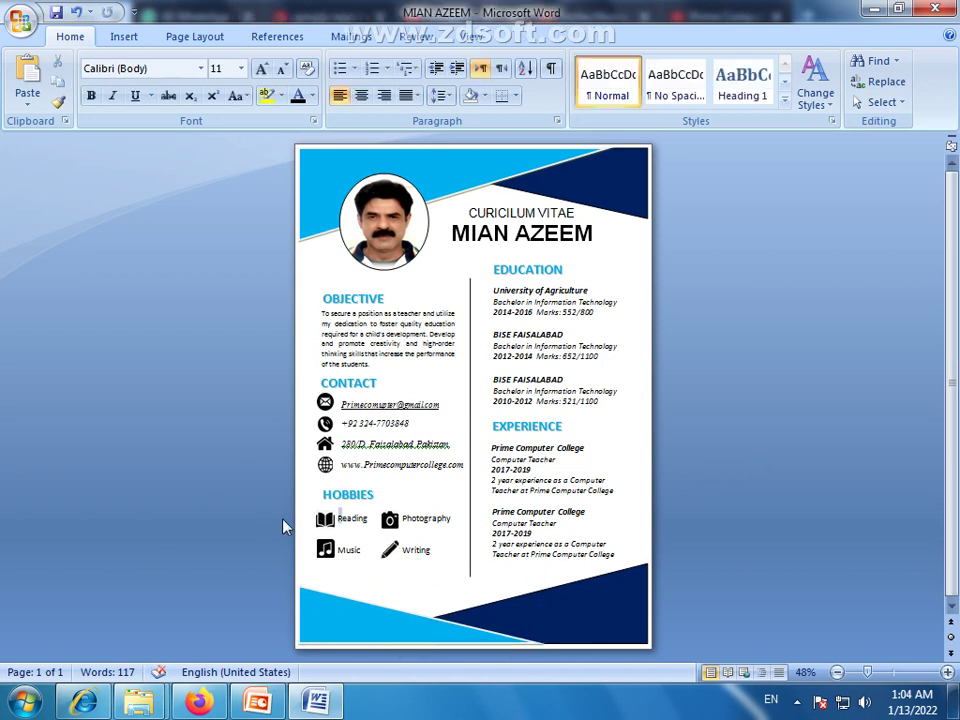
{"action": "left_click", "coordinate": [326, 521]}
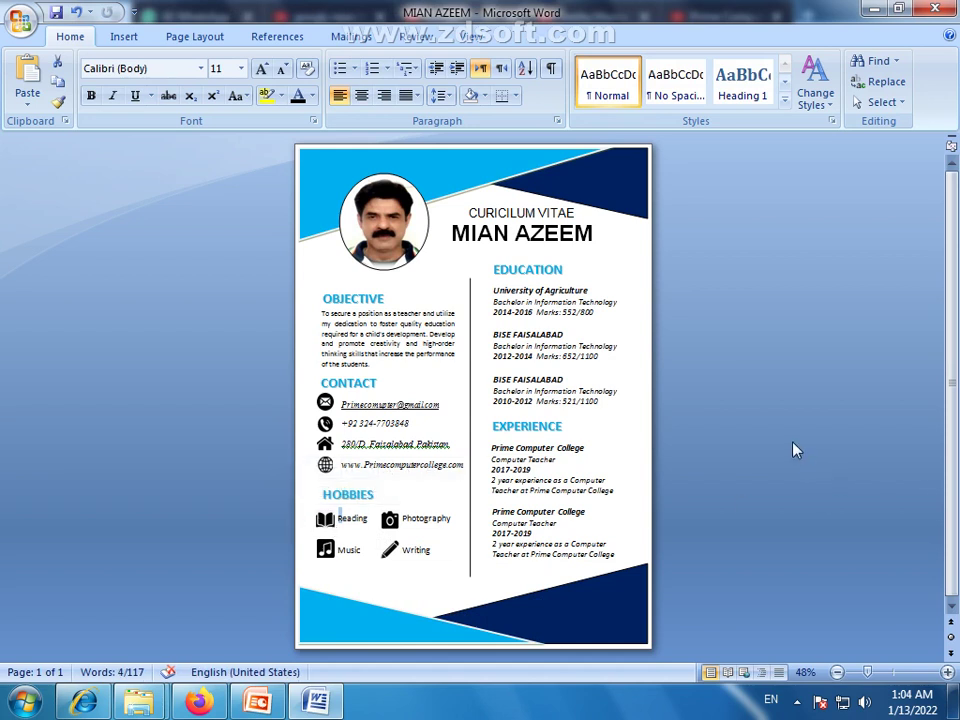